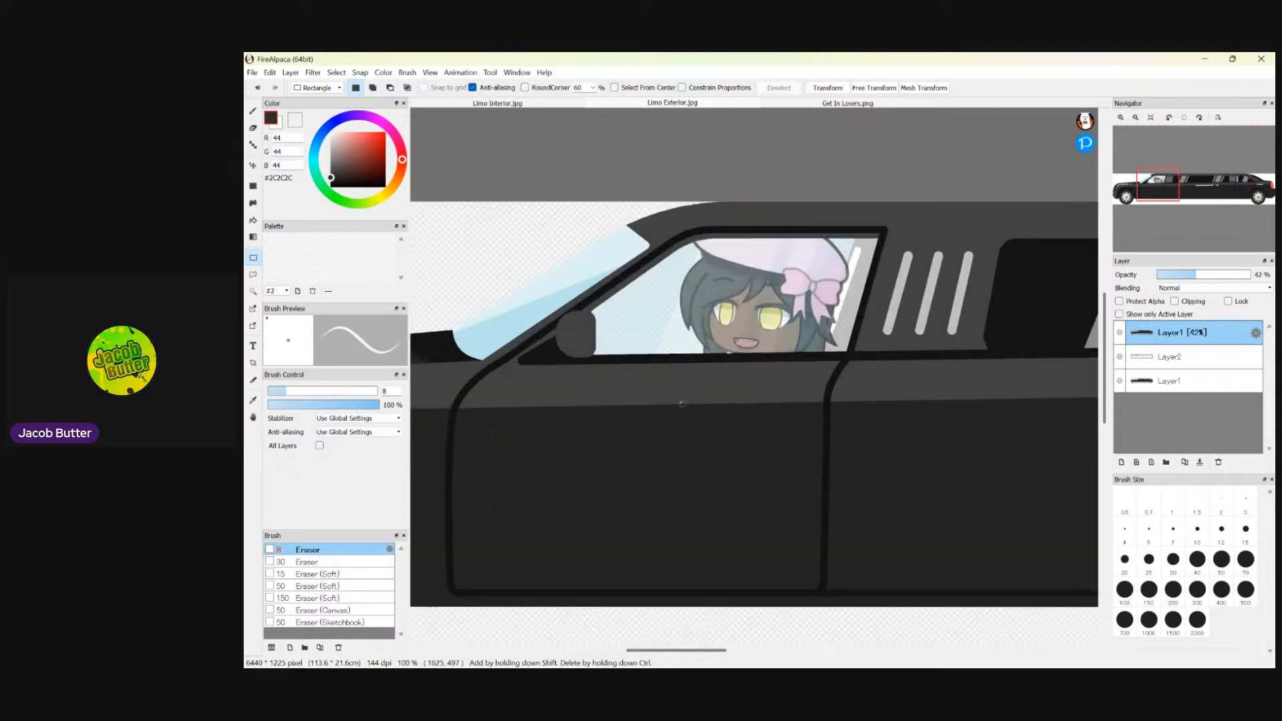
scroll(762, 414, "down", 4)
scroll(738, 371, "up", 3)
scroll(738, 371, "down", 3)
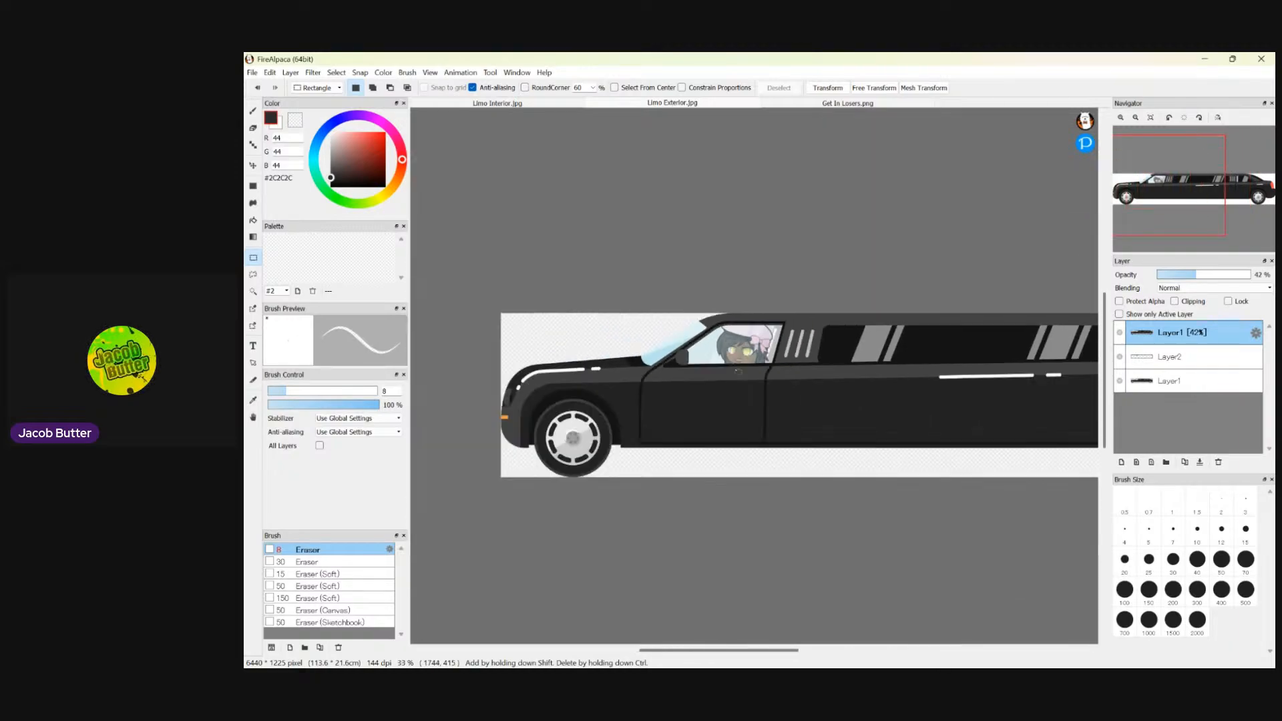
scroll(737, 372, "up", 3)
scroll(802, 280, "down", 1)
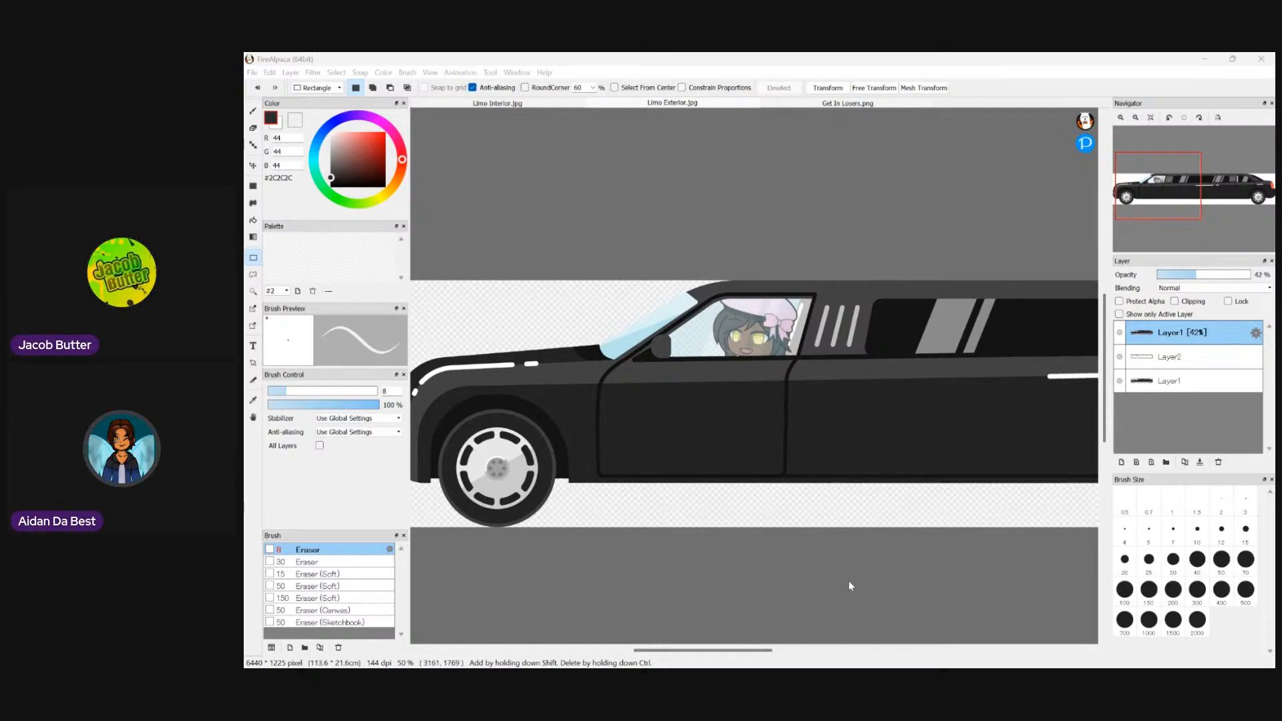
key("alt+Tab")
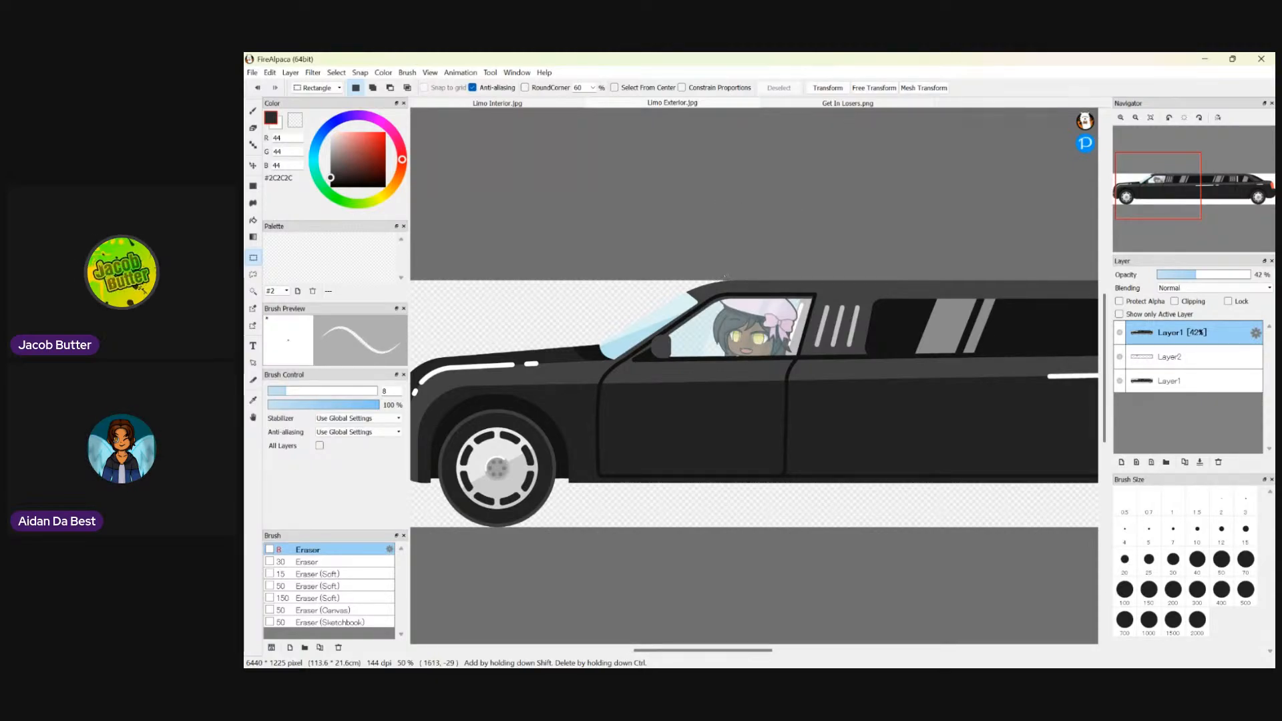
- Hide the 42% opacity Layer1 and Layer2 in the limo exterior image
scroll(790, 314, "up", 3)
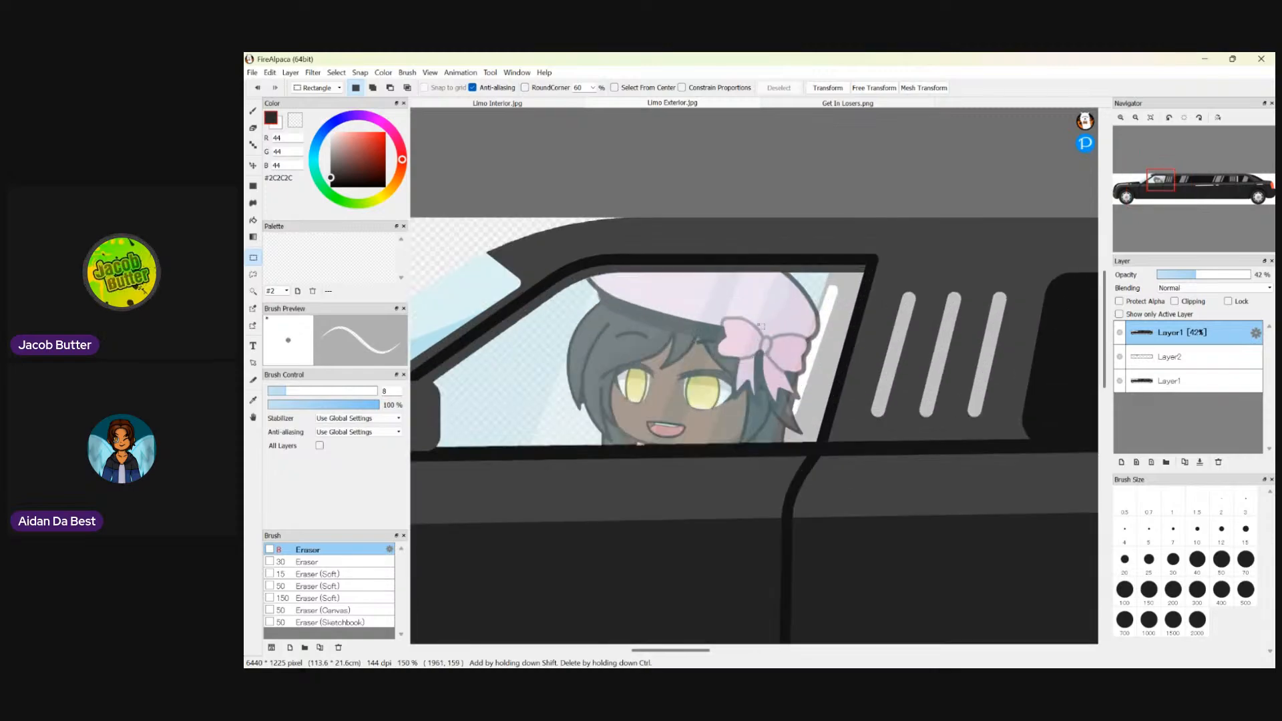
scroll(646, 375, "down", 1)
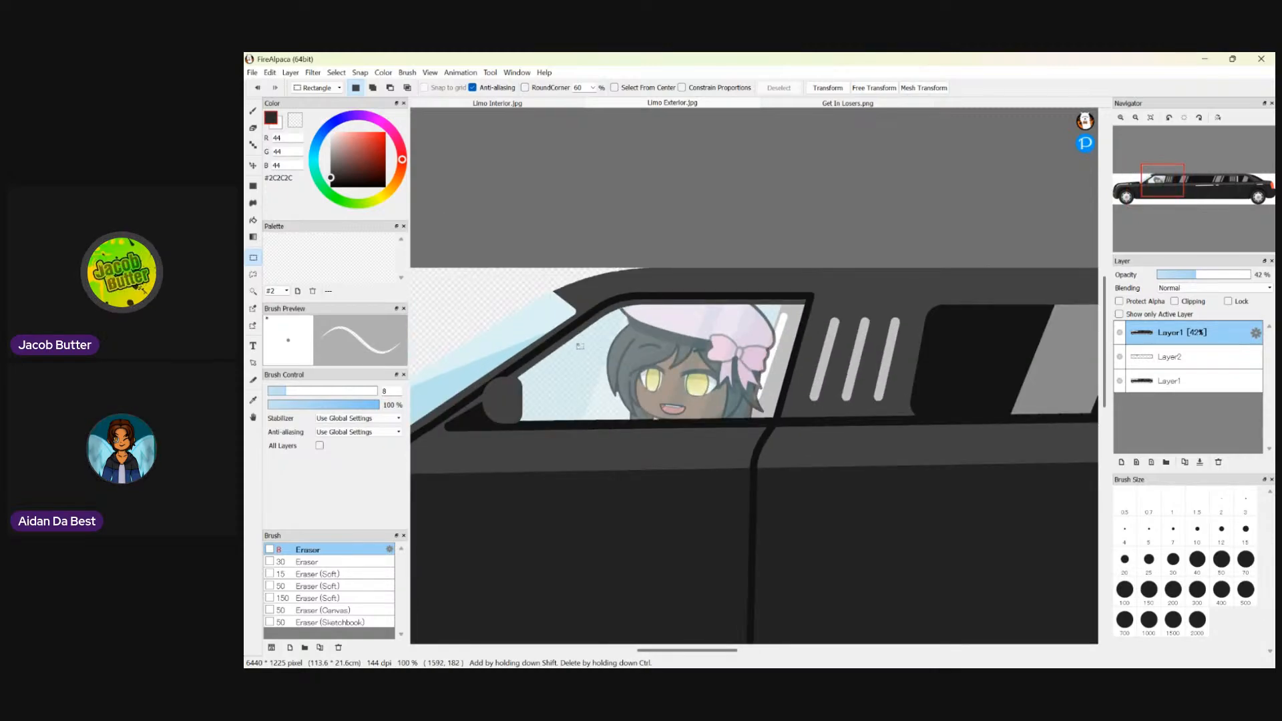
left_click(1120, 332)
left_click(1120, 357)
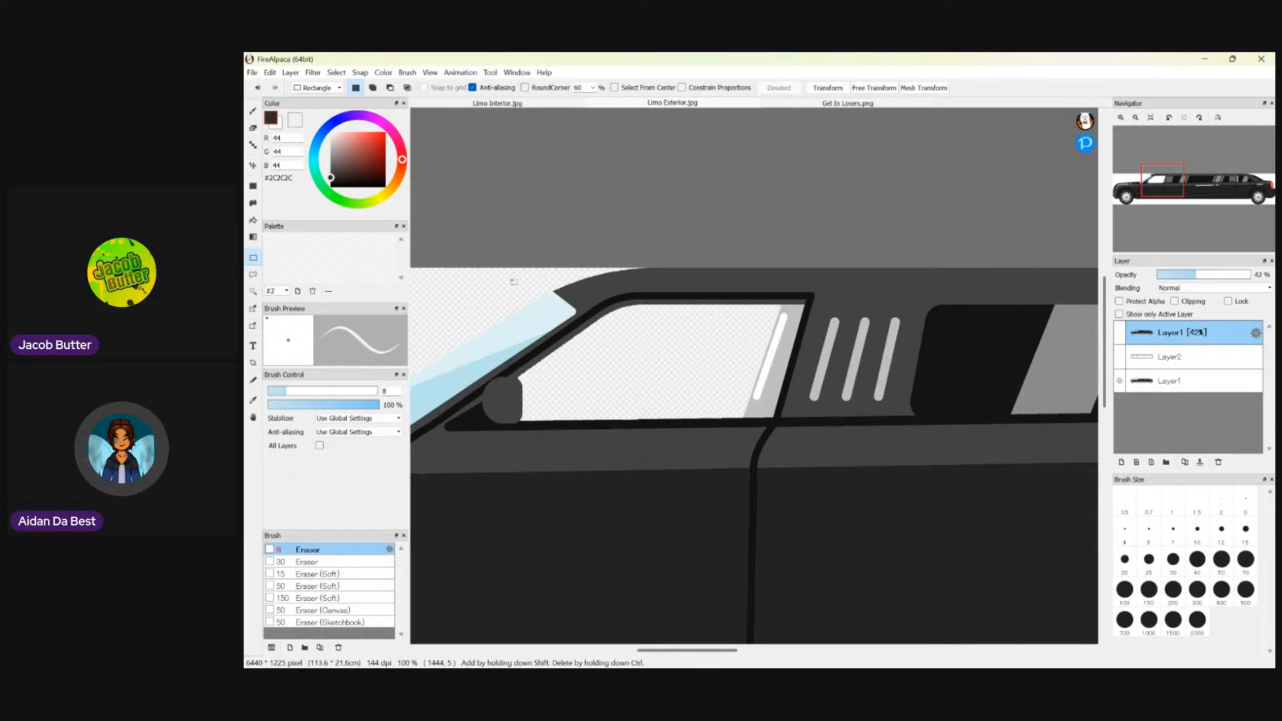
- Examine the limo exterior's front door, empty driver window and windshield, up close and at a wider view
scroll(554, 402, "down", 1)
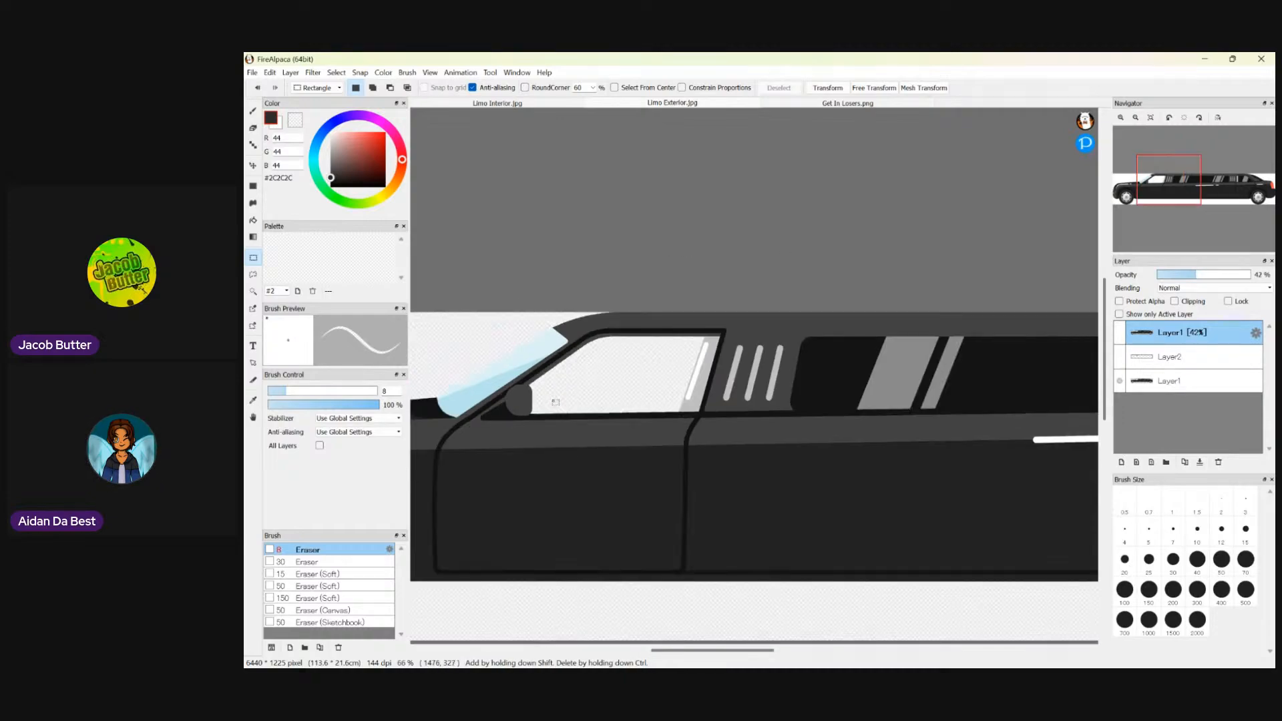
left_click_drag(679, 652, 669, 653)
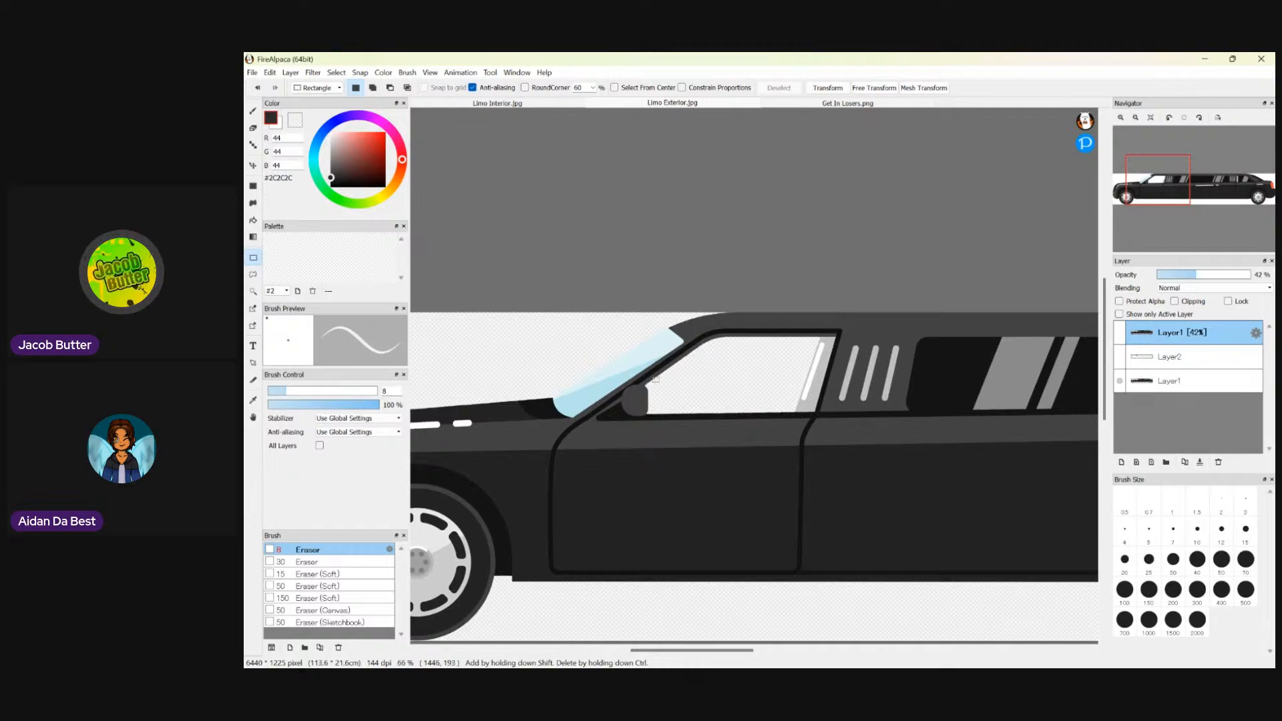
scroll(686, 351, "up", 1)
scroll(685, 352, "down", 1)
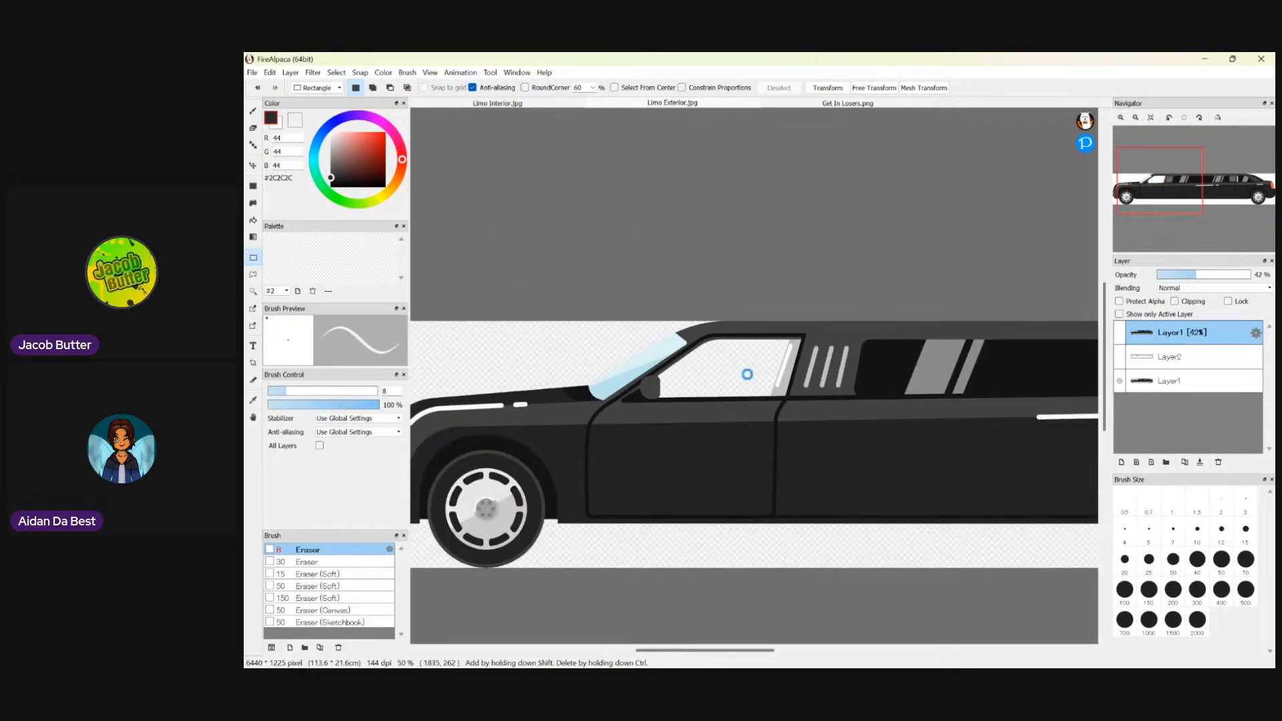
scroll(746, 374, "down", 1)
scroll(746, 374, "up", 1)
scroll(746, 373, "up", 1)
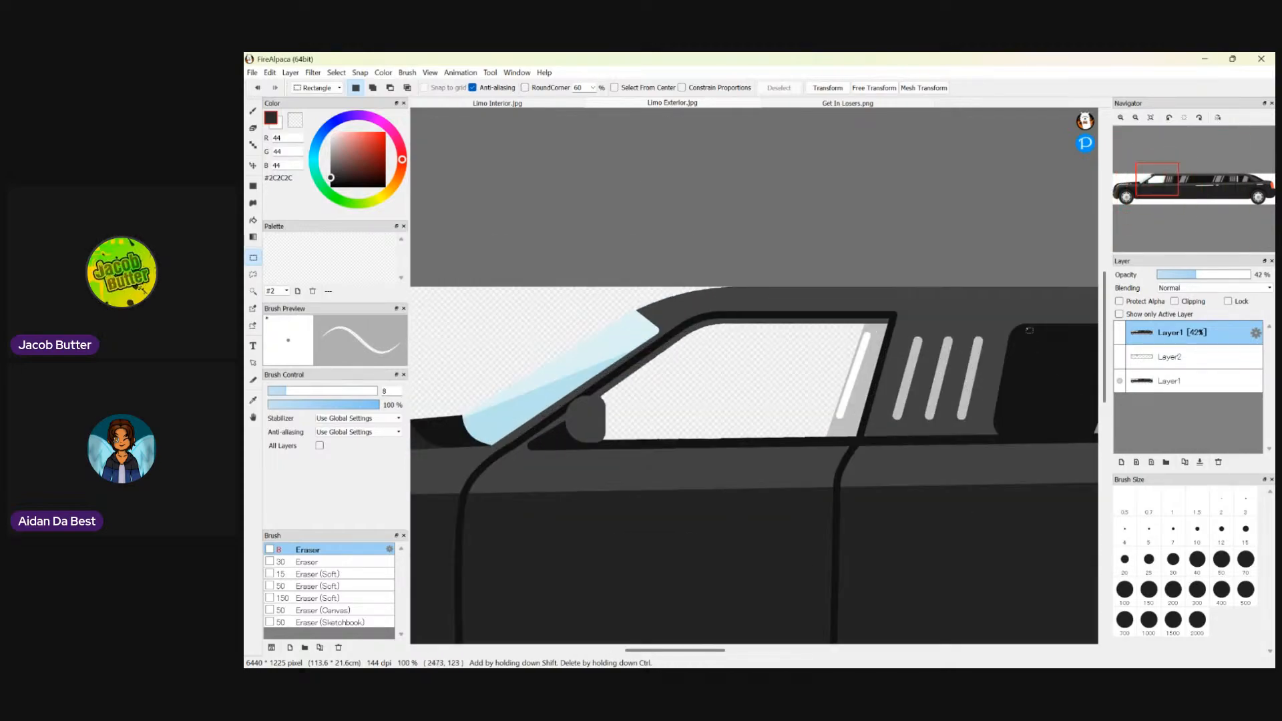
scroll(716, 368, "down", 1)
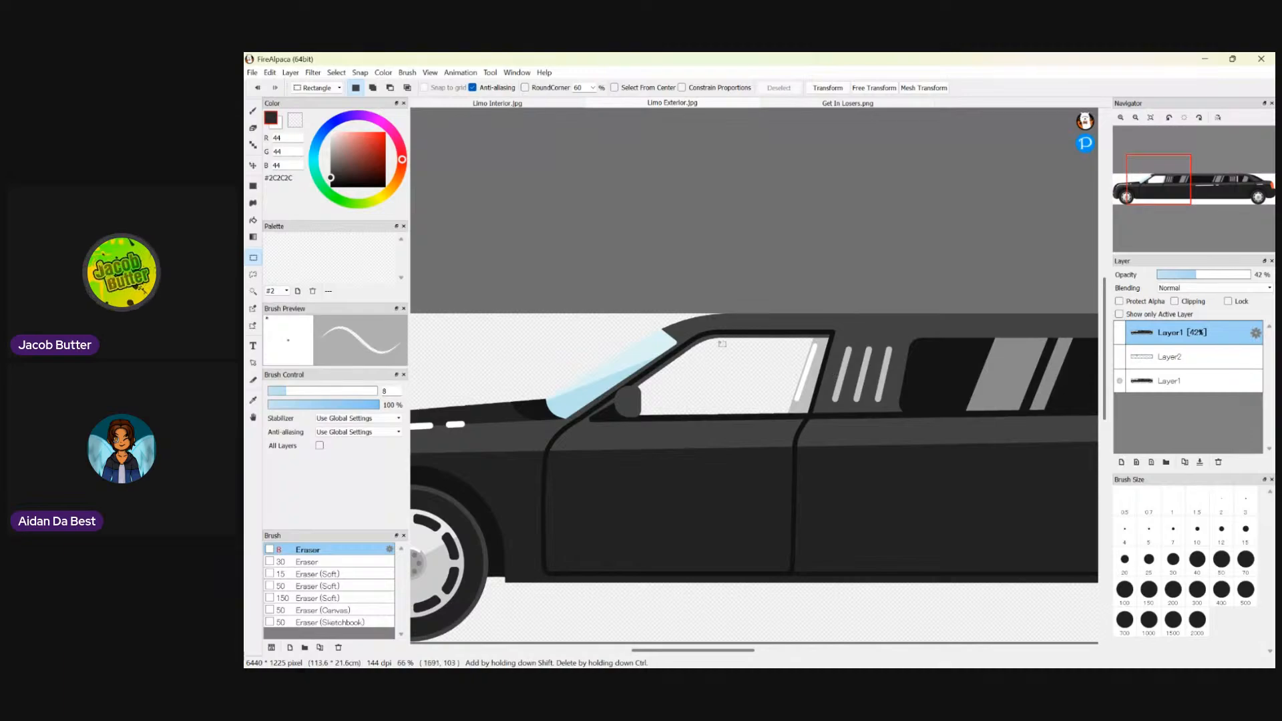
scroll(805, 368, "down", 2)
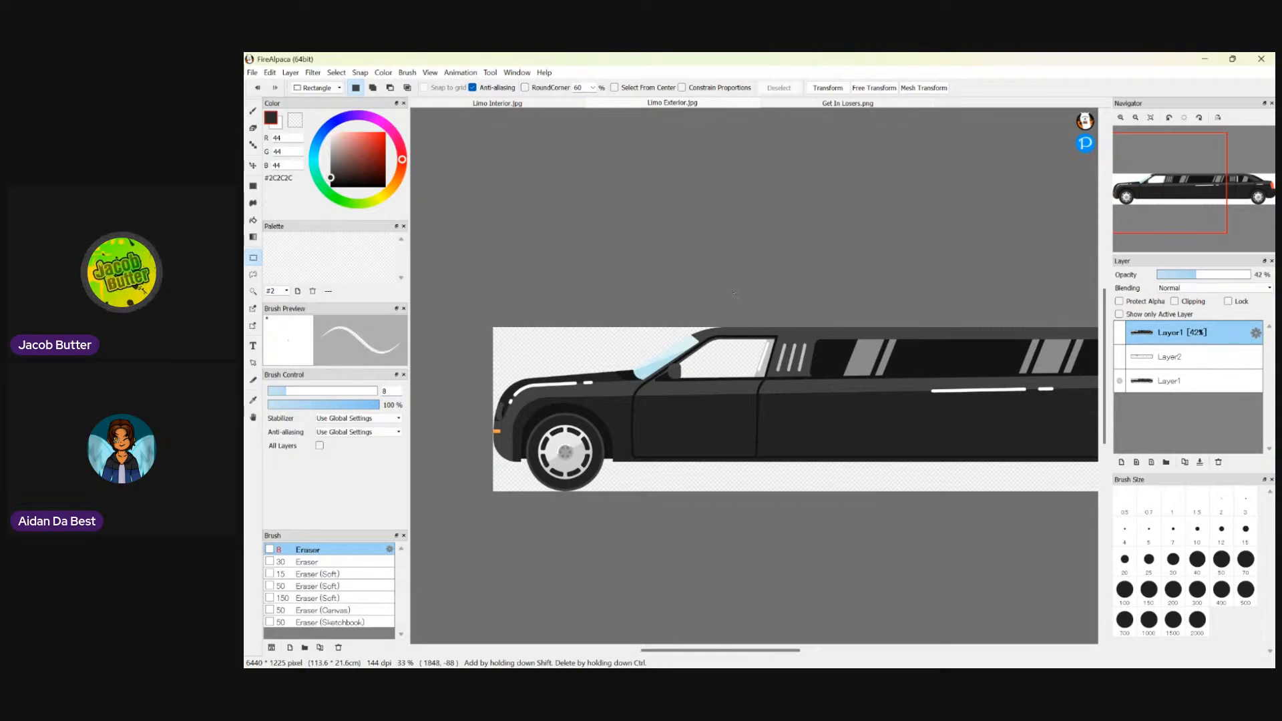
- Open the Limo Interior.jpg document and examine the seats, windows, ceiling and steering wheel
left_click(514, 105)
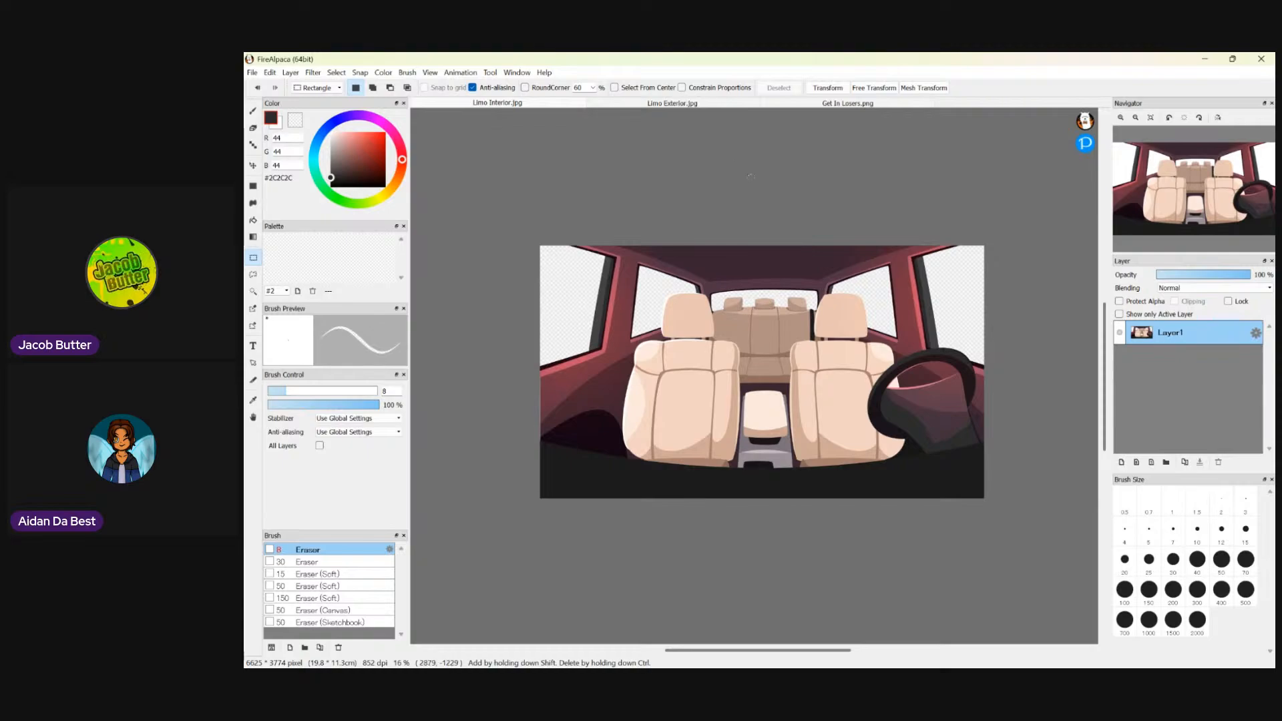
scroll(847, 289, "up", 1)
scroll(848, 286, "down", 1)
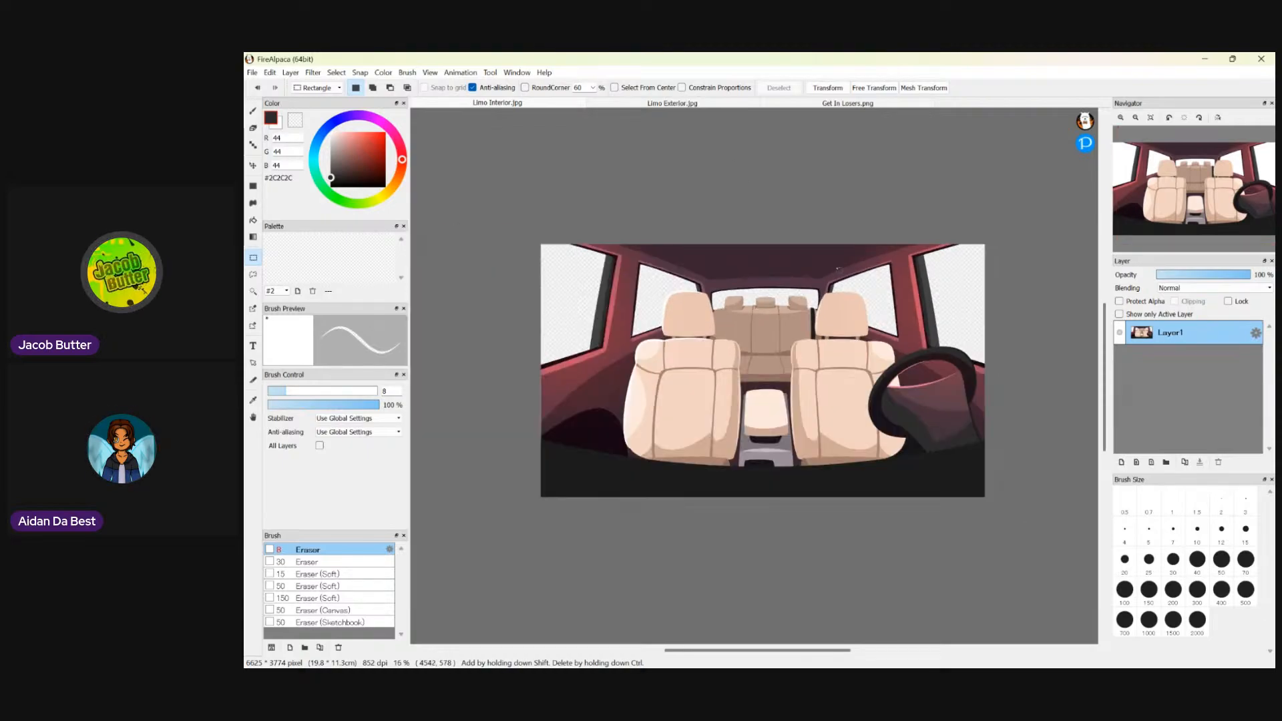
scroll(812, 233, "up", 1)
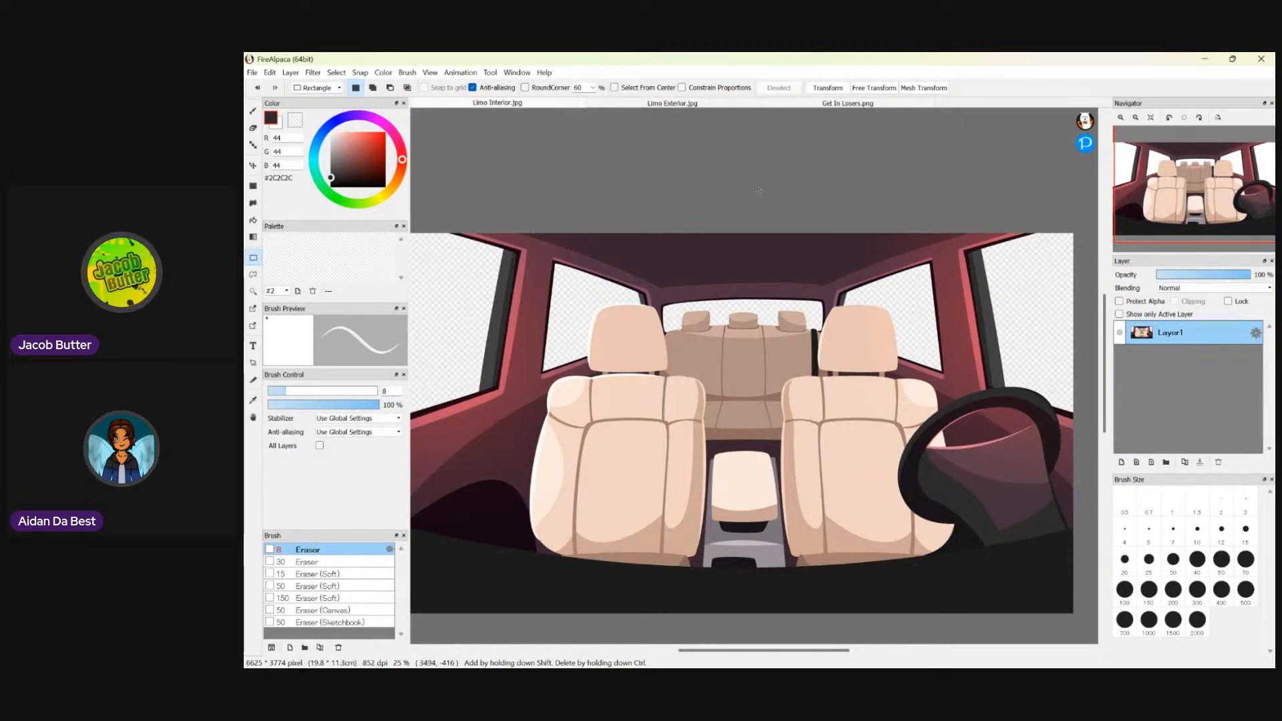
scroll(816, 235, "down", 1)
scroll(766, 256, "up", 1)
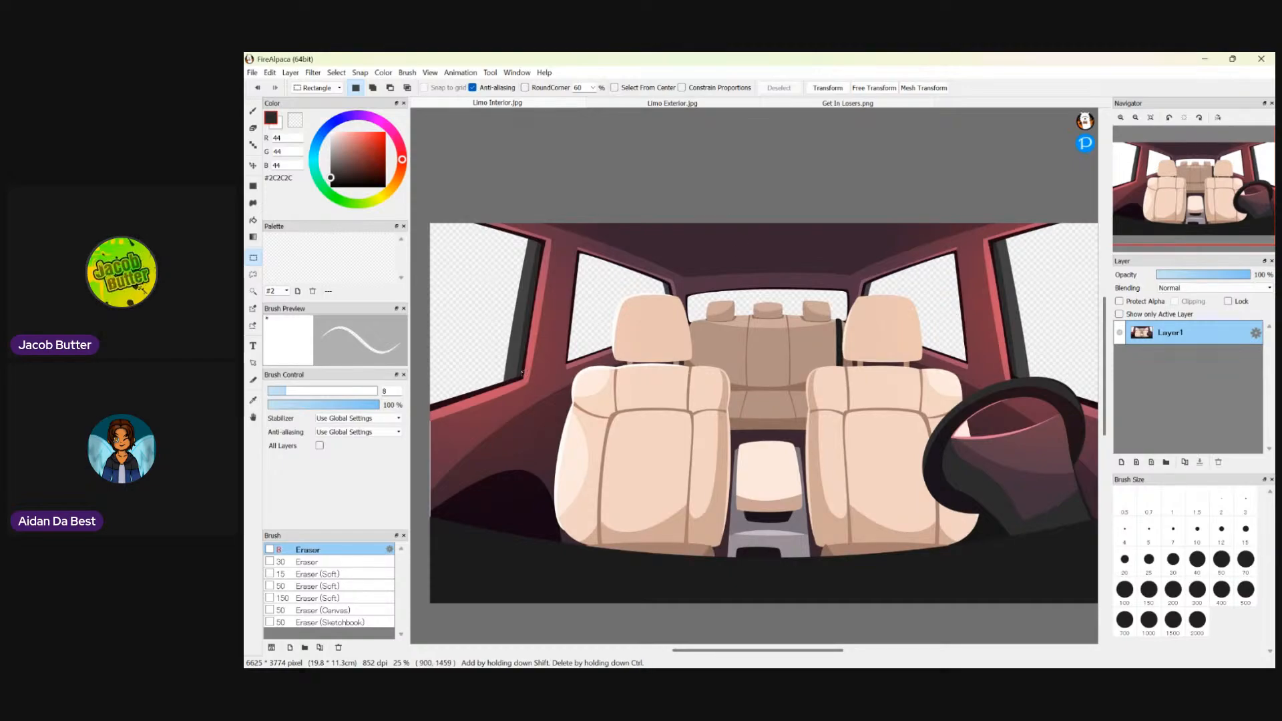
scroll(523, 372, "down", 1)
scroll(644, 390, "up", 1)
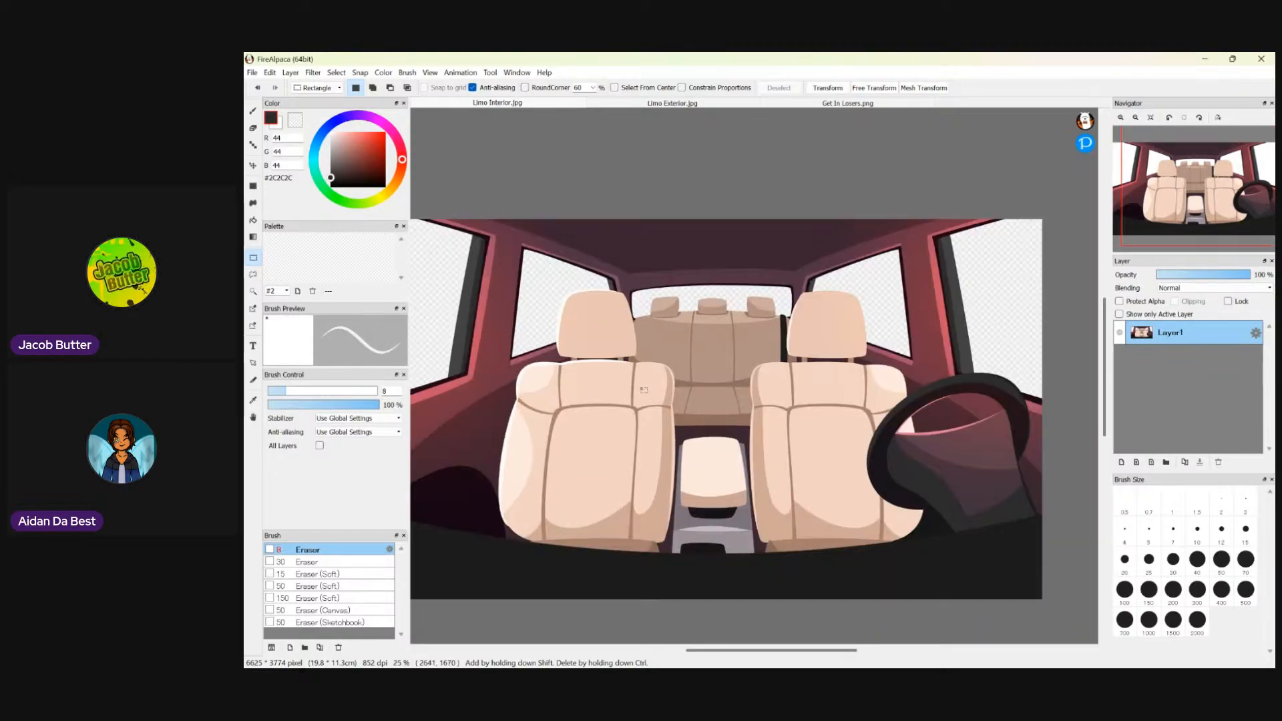
scroll(627, 397, "down", 1)
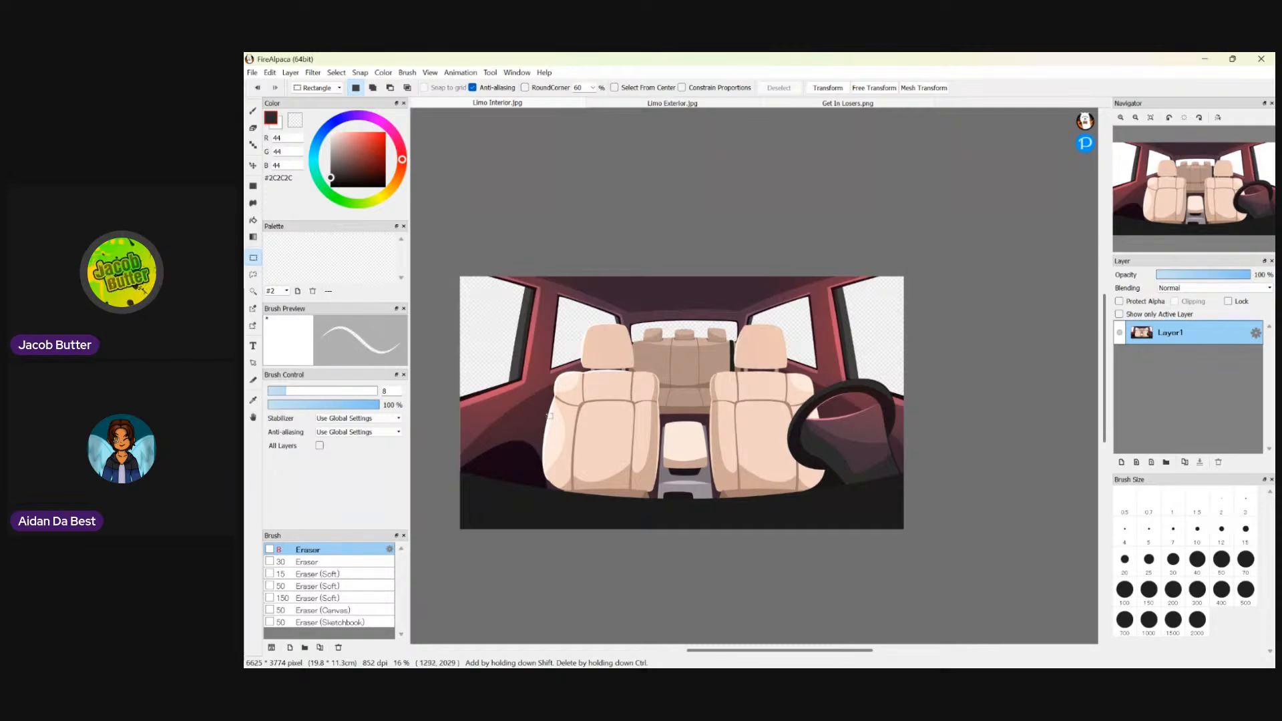
scroll(549, 416, "up", 1)
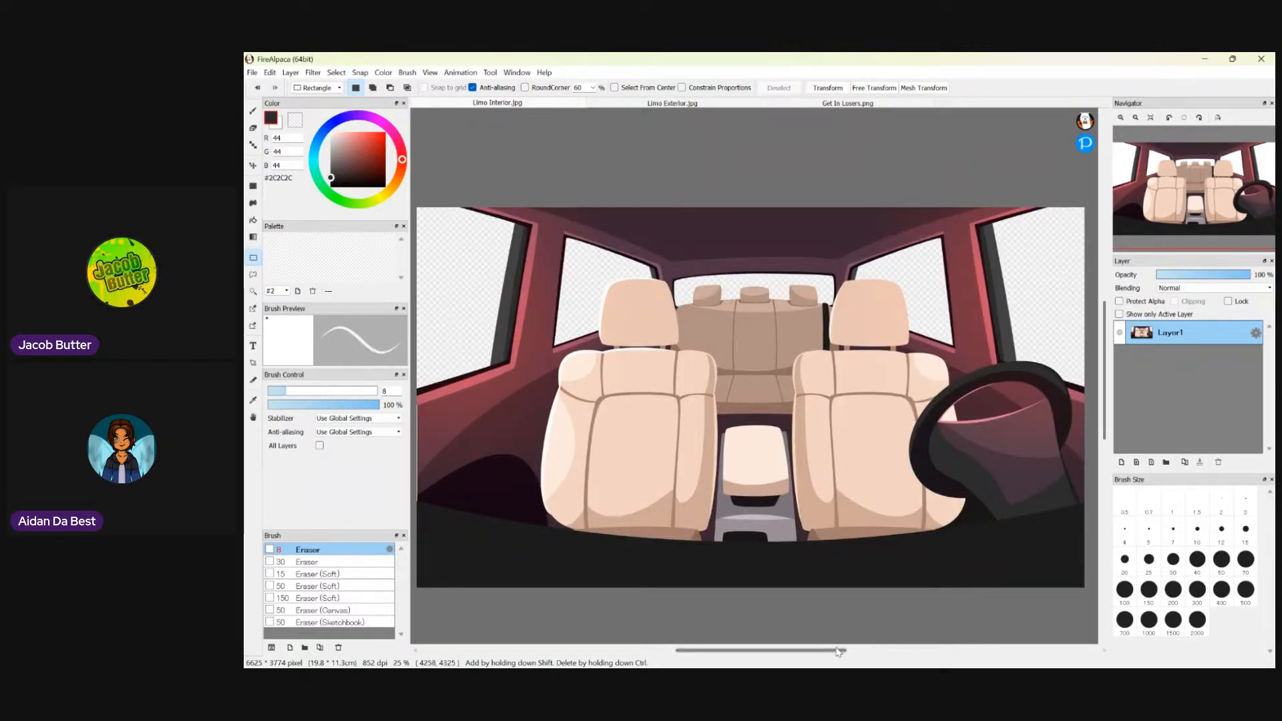
left_click_drag(825, 650, 825, 649)
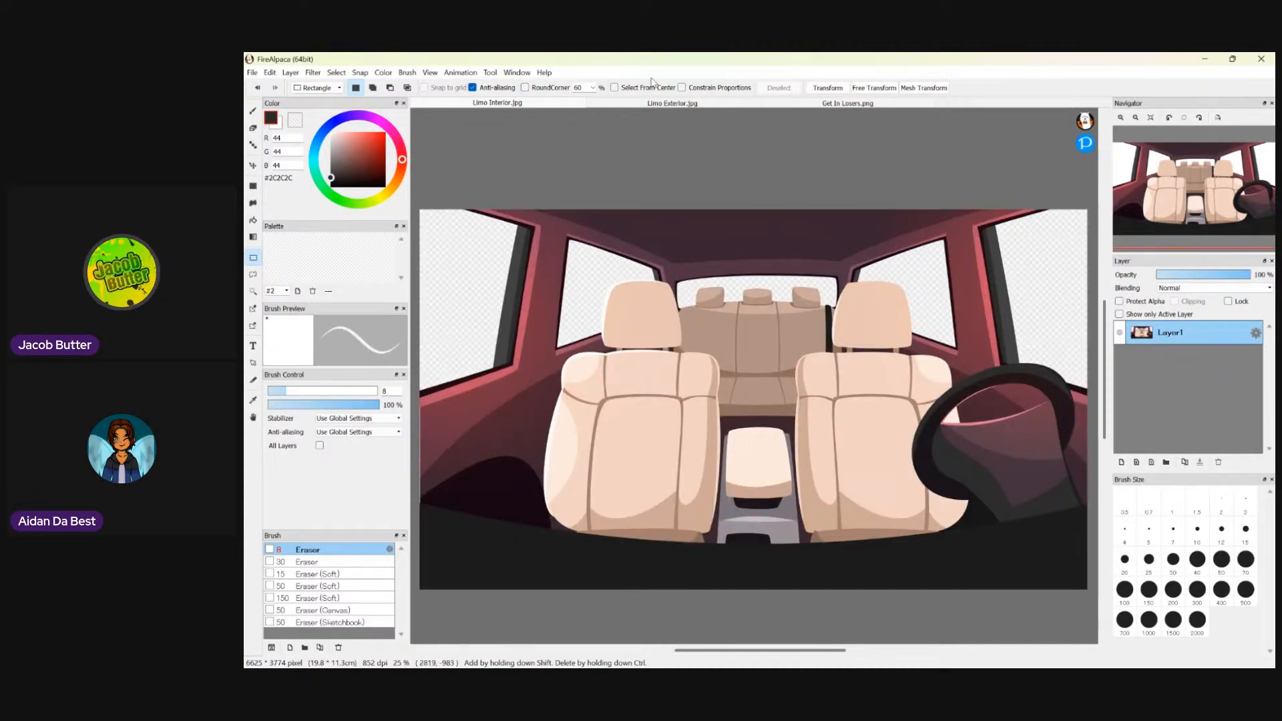
- Sample the near-black colour #141414 from the limo's hood beside the windshield in Limo Exterior.jpg
left_click(701, 104)
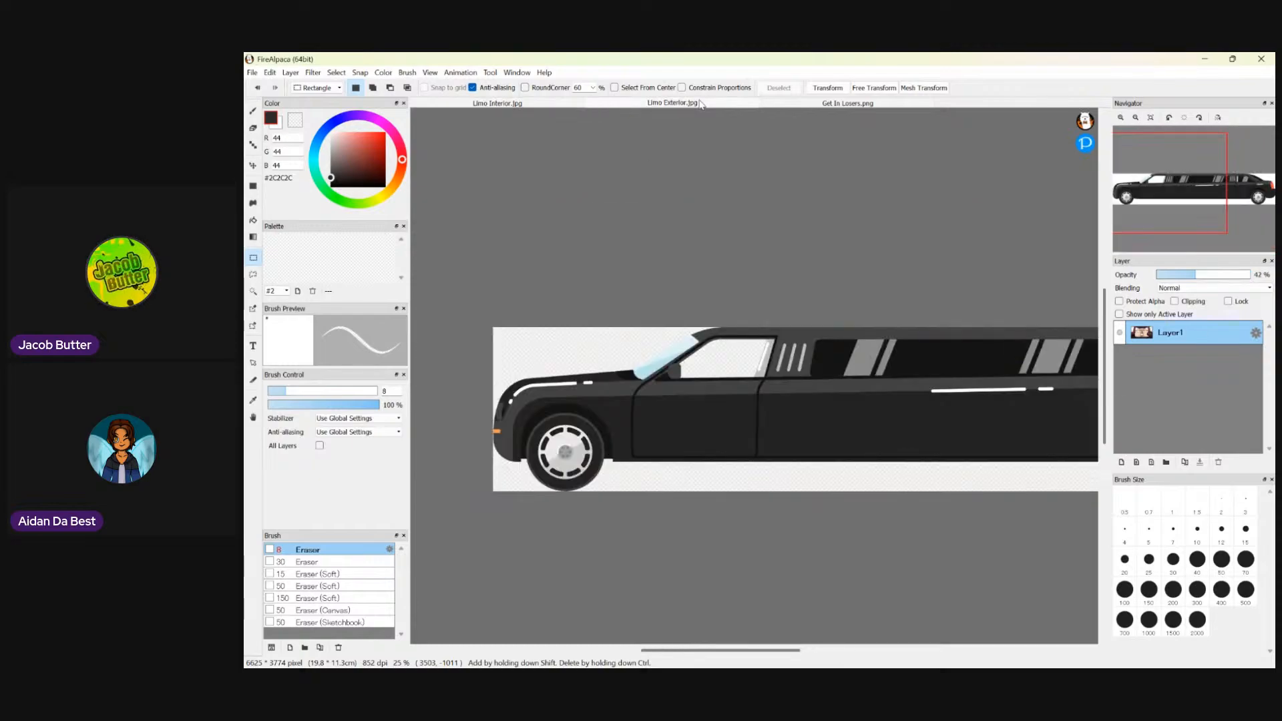
left_click(498, 103)
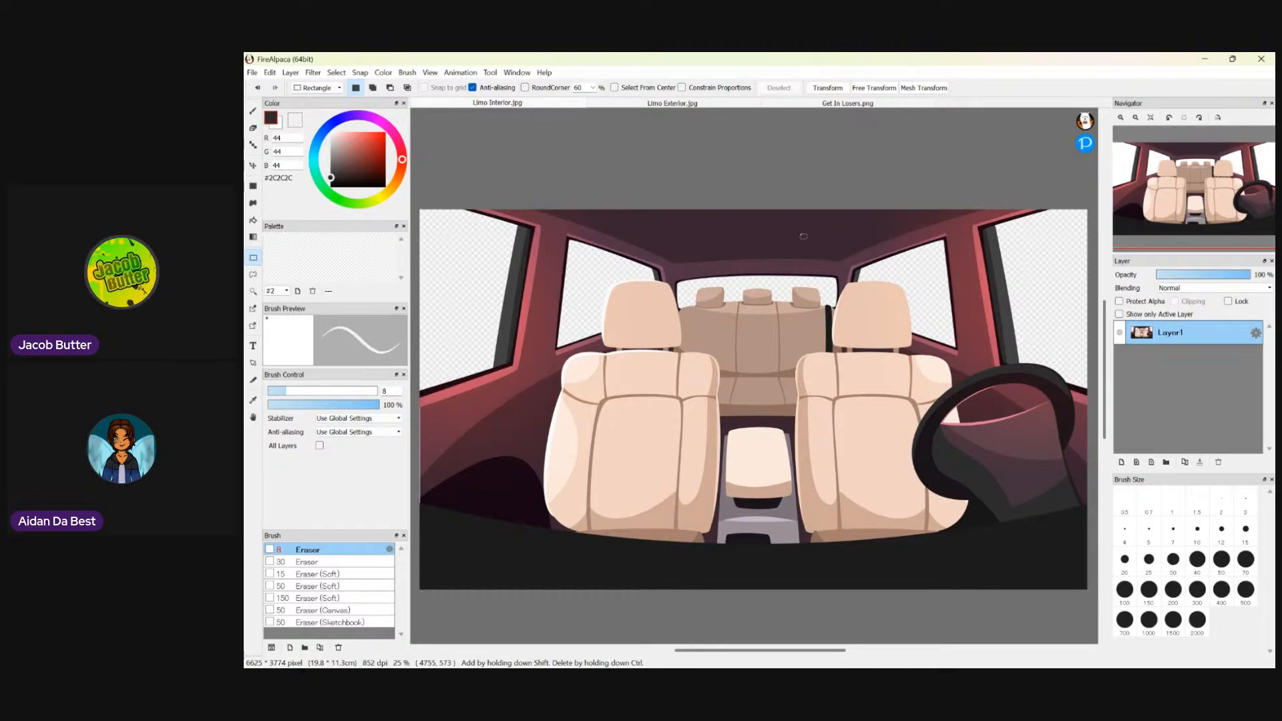
left_click(666, 103)
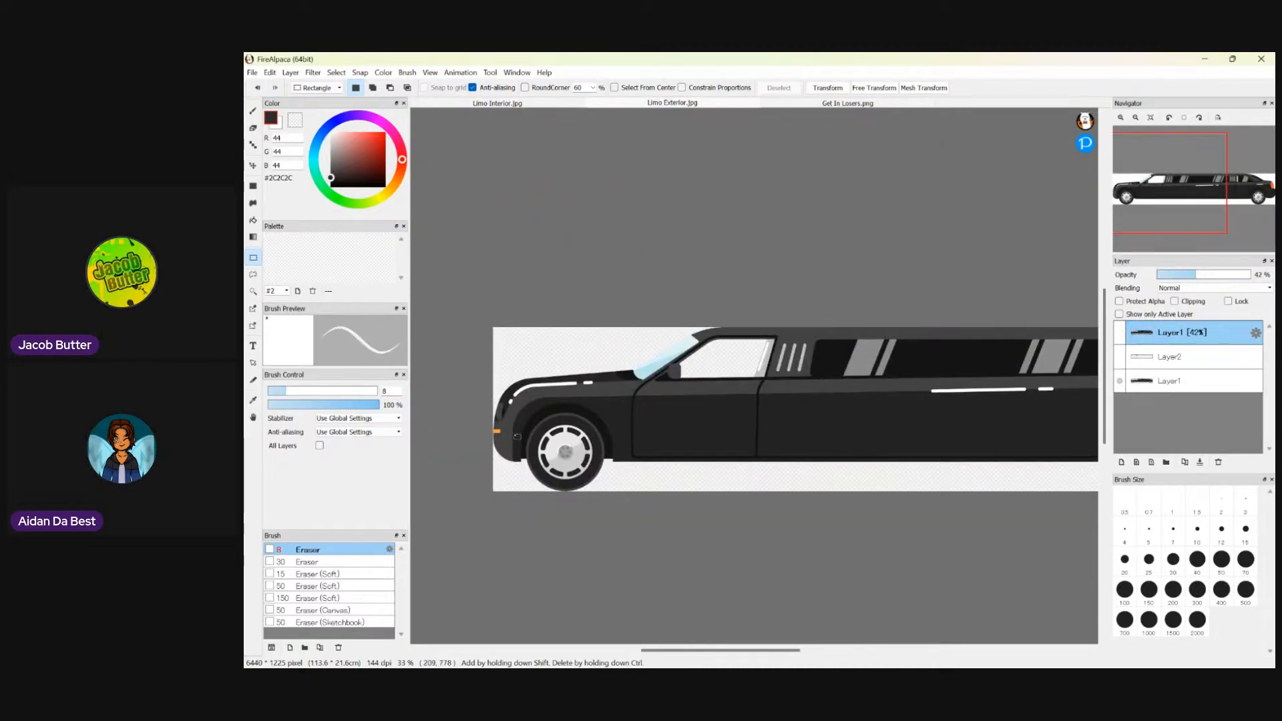
left_click(253, 399)
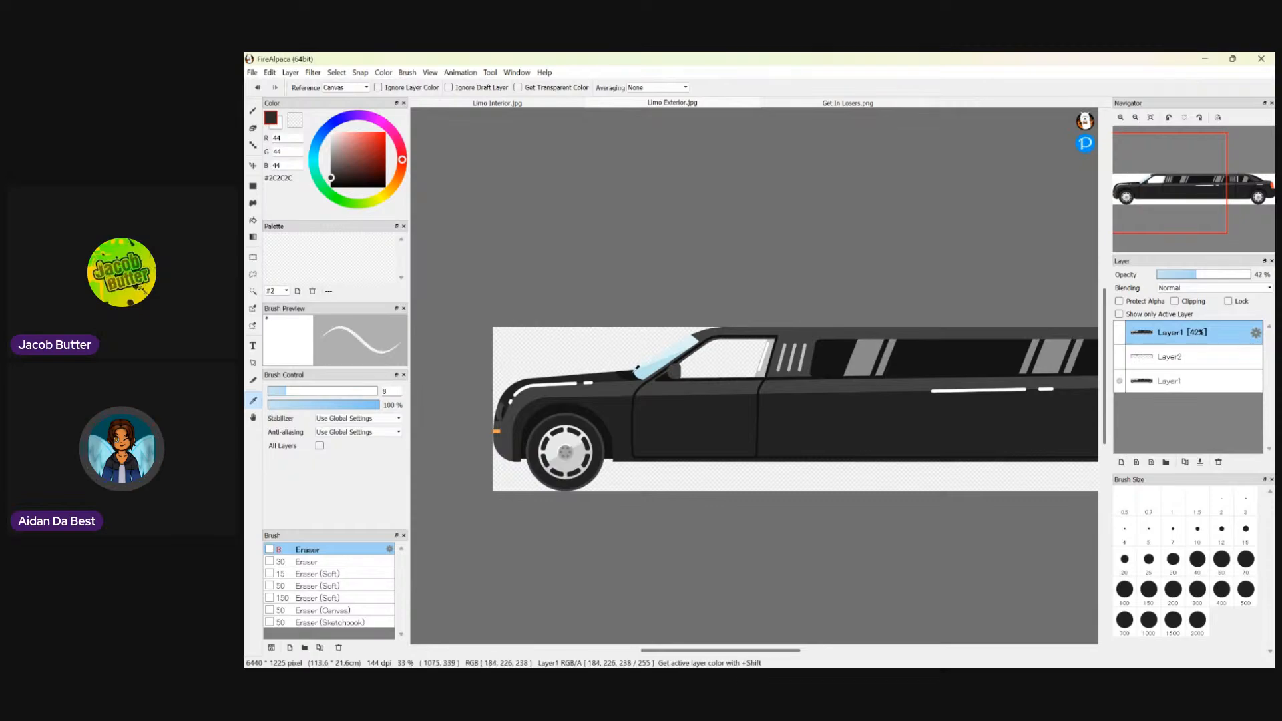
left_click(629, 372)
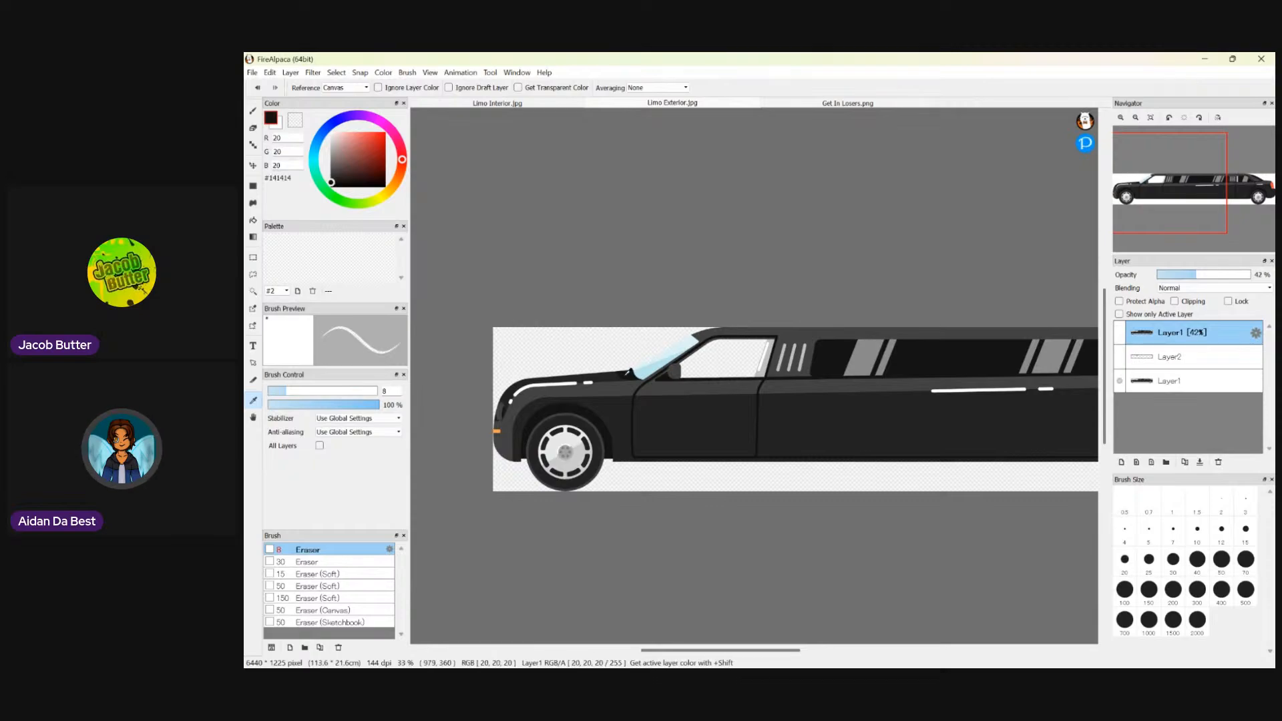
- Bucket-fill both maroon ceiling sections in Limo Interior.jpg with #141414
left_click(494, 104)
left_click(253, 220)
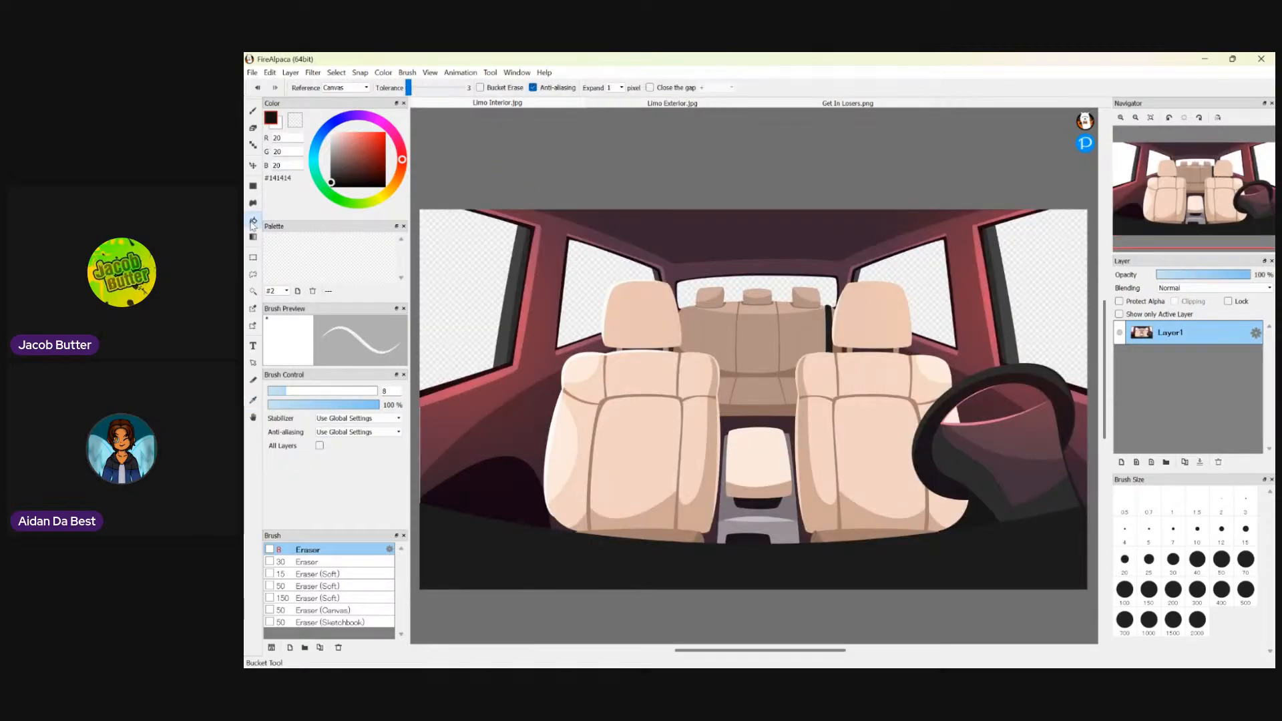
left_click(725, 232)
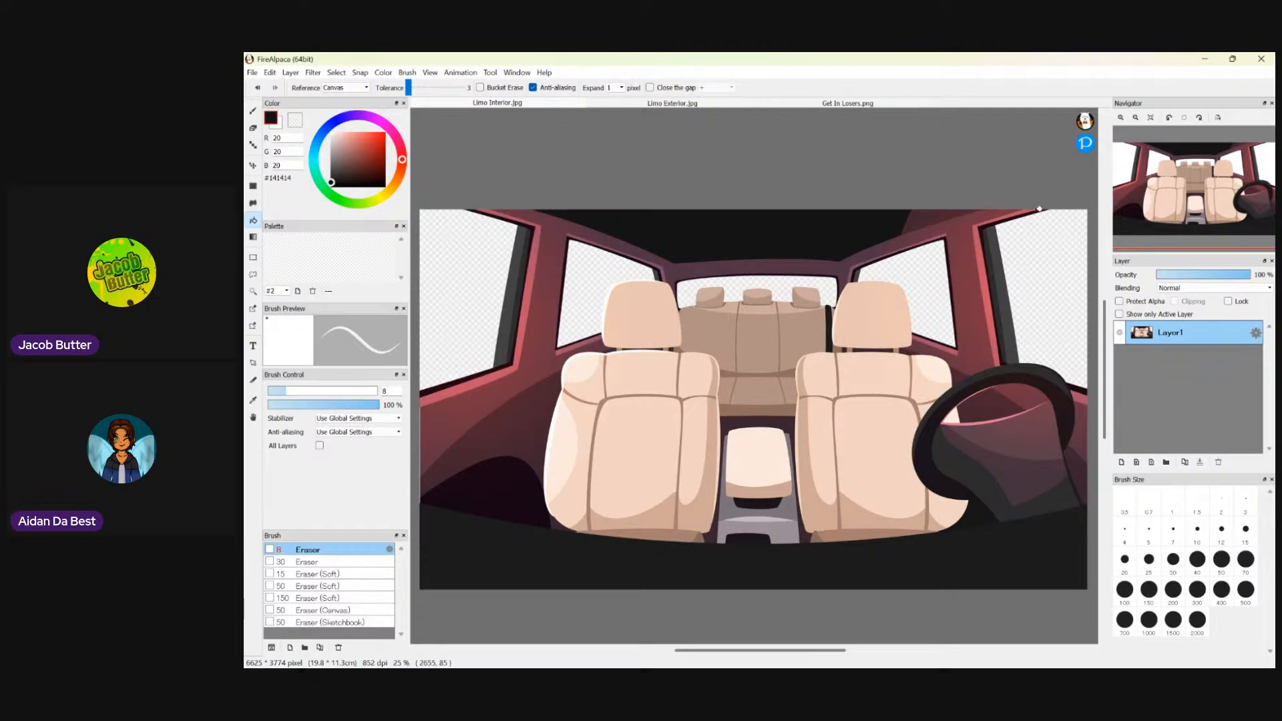
left_click(925, 211)
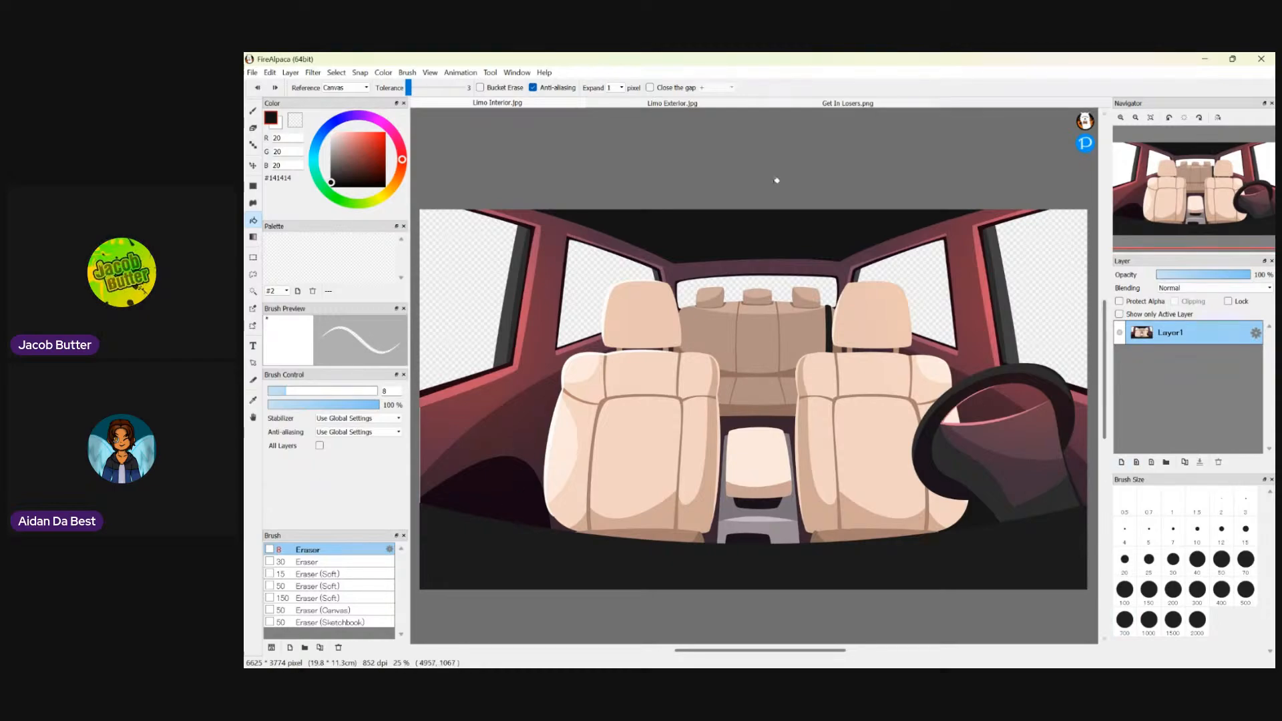
- Compare with the limo exterior image, and sample the dark dashboard colour #1C1C1C in Limo Interior.jpg
left_click(624, 105)
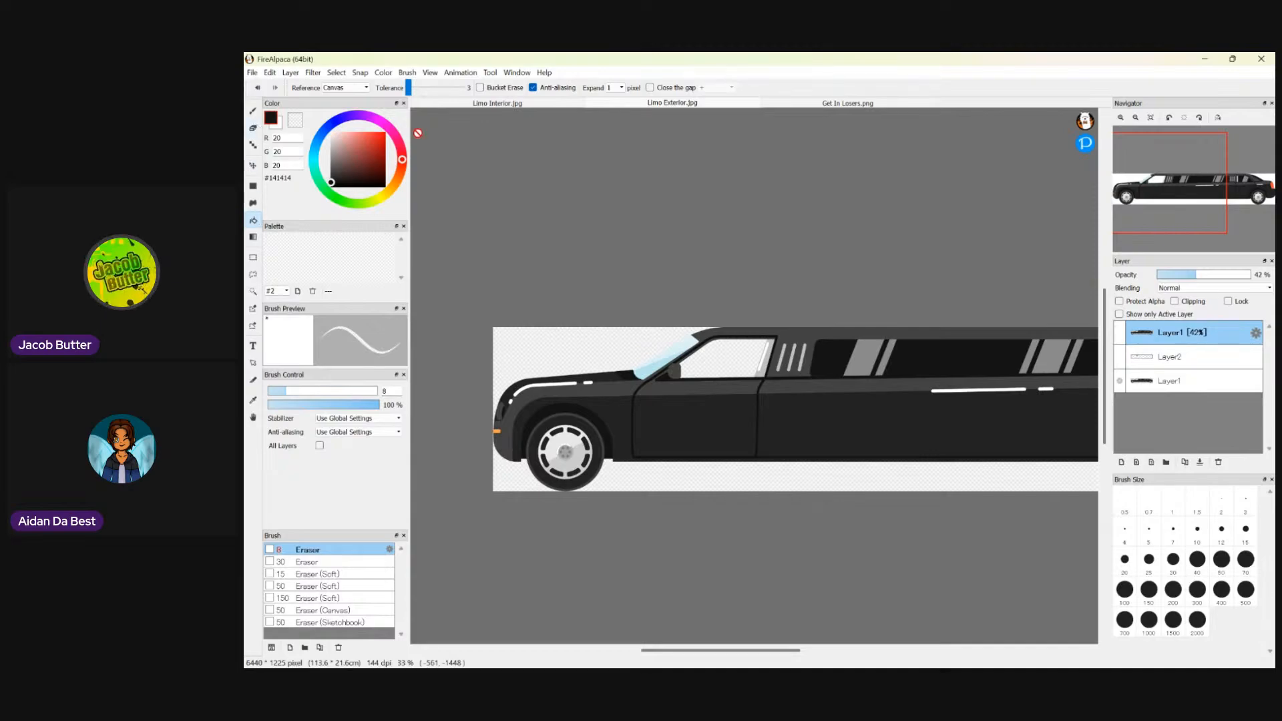
left_click(474, 103)
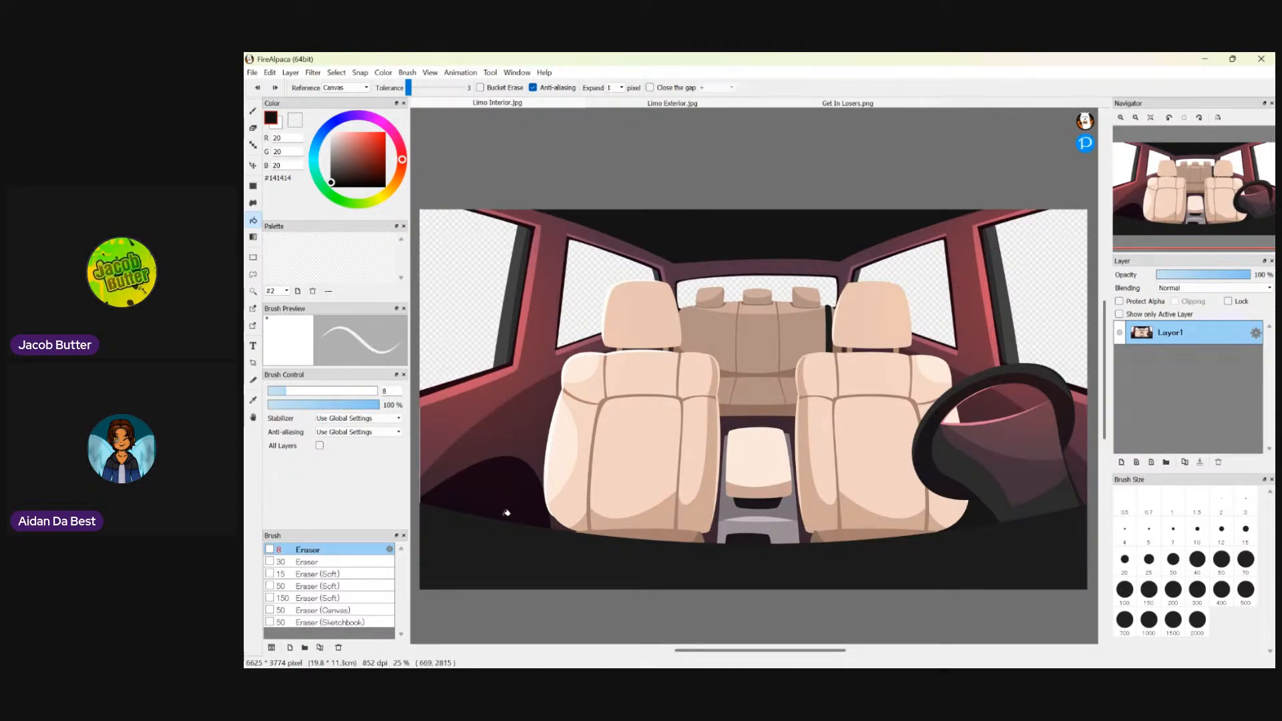
left_click(253, 402)
left_click(492, 538)
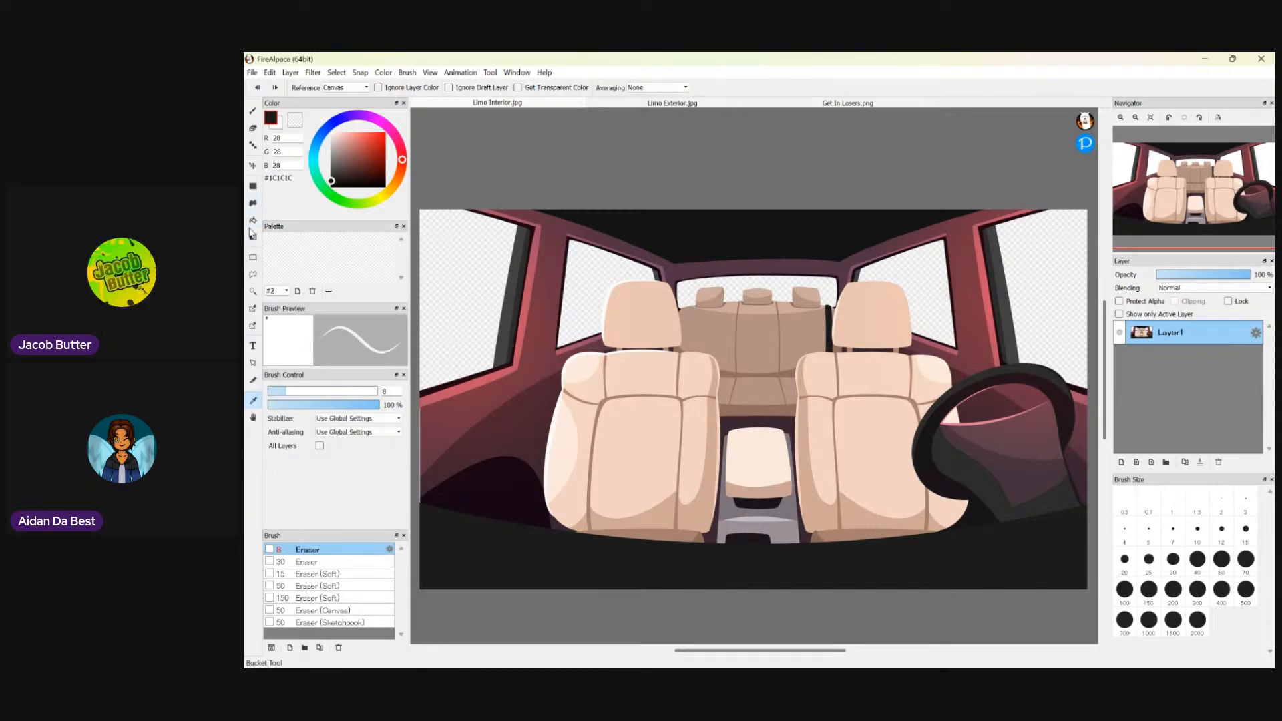
- Bucket-fill the maroon roof edges and the upper parts of the window pillars with #1C1C1C
left_click(254, 220)
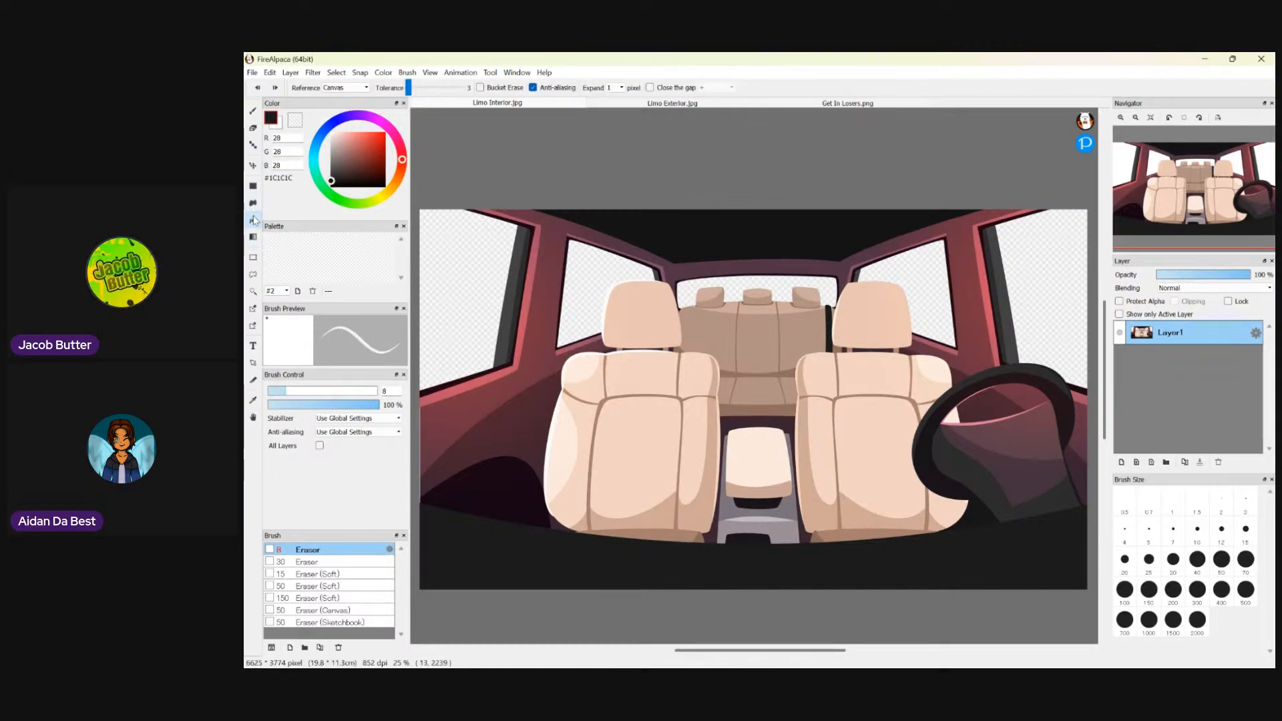
left_click(554, 242)
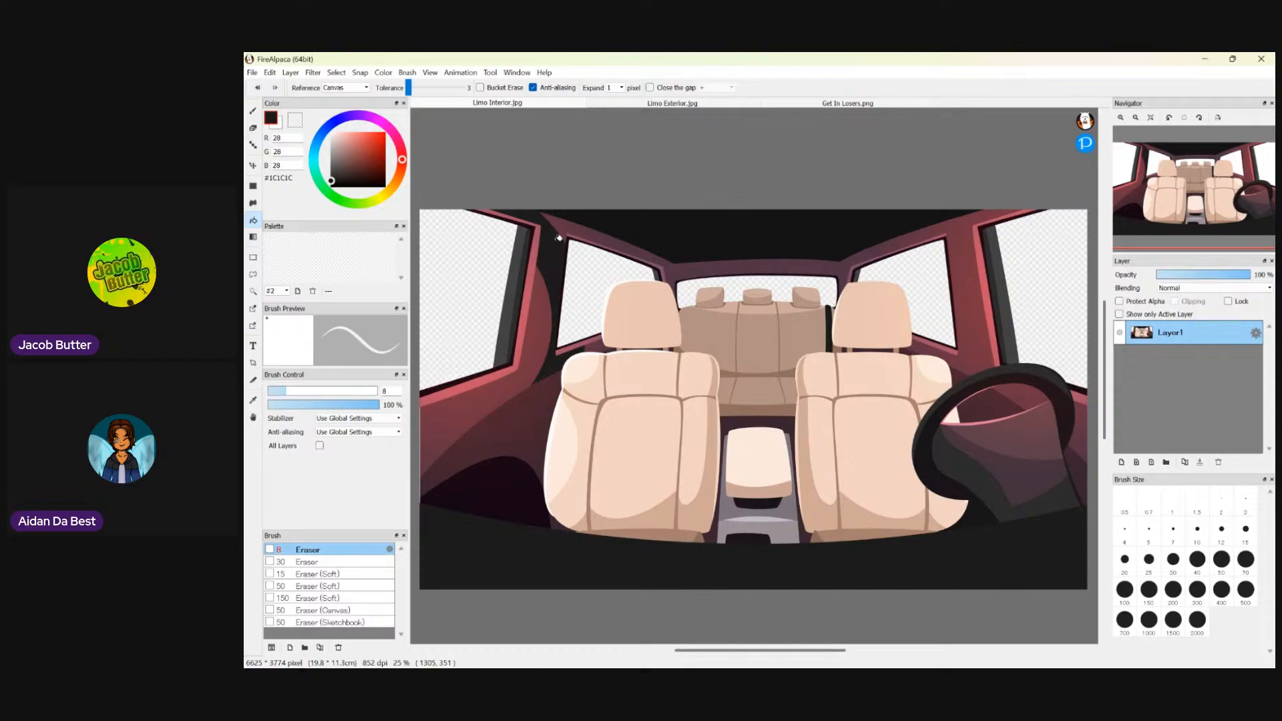
left_click(695, 263)
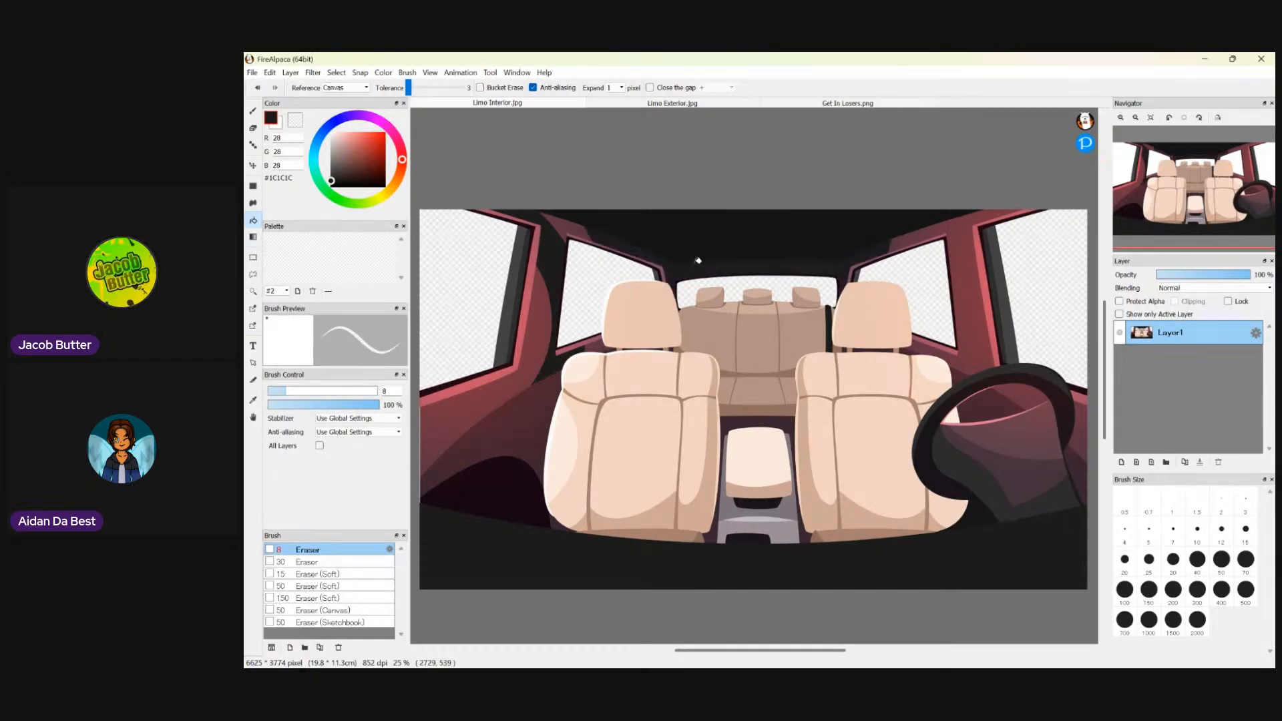
left_click(924, 236)
left_click(961, 225)
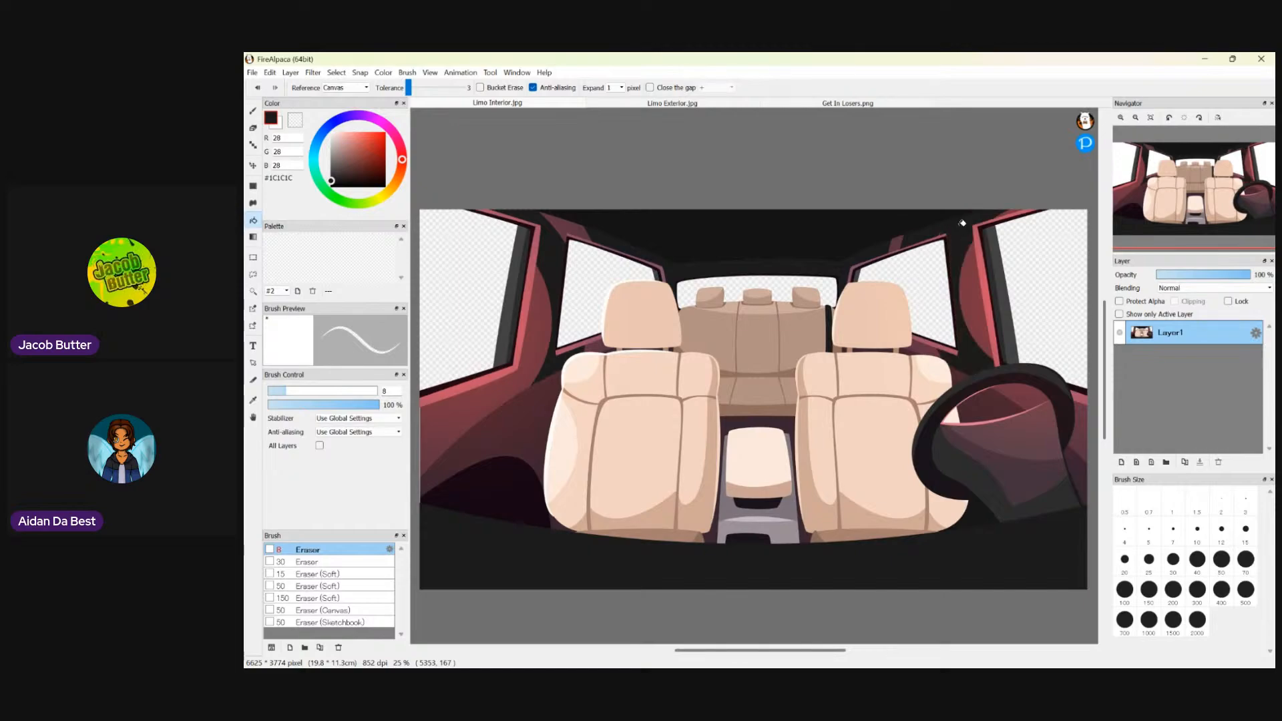
left_click(583, 226)
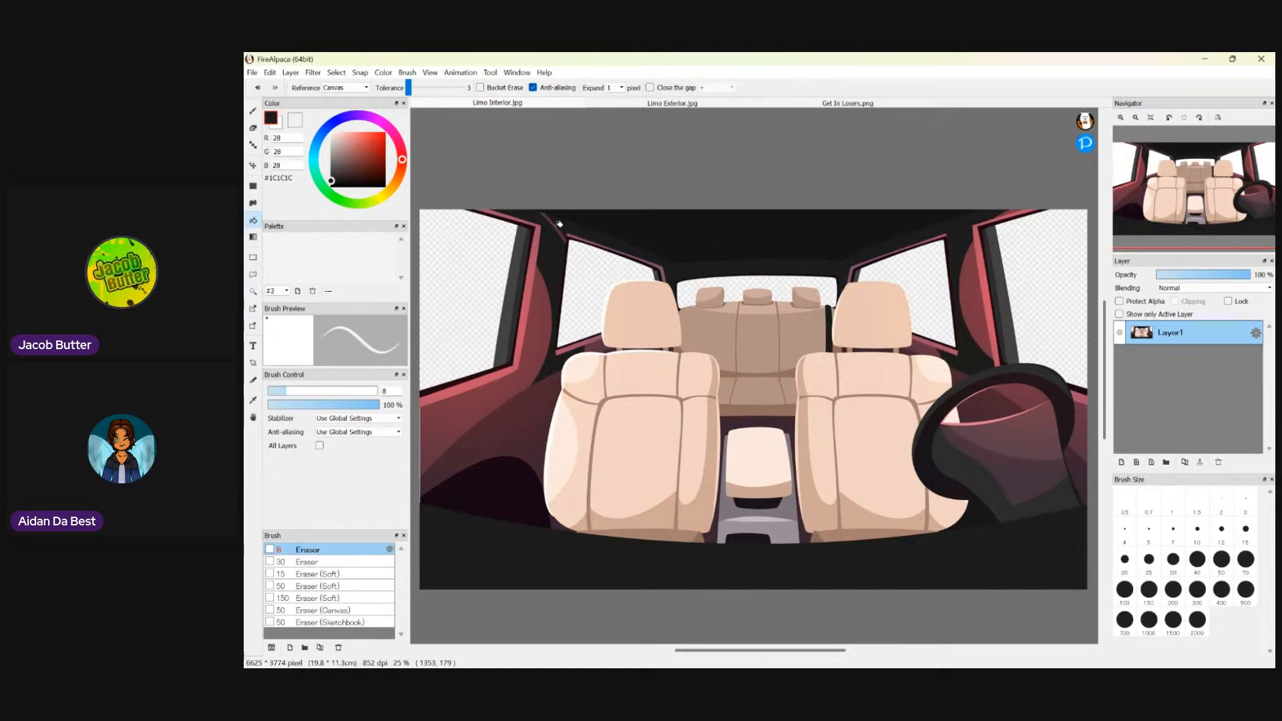
- Bucket-fill the remaining maroon pillar sections, the upper door panels and the area behind the steering wheel with #1C1C1C
left_click(977, 270)
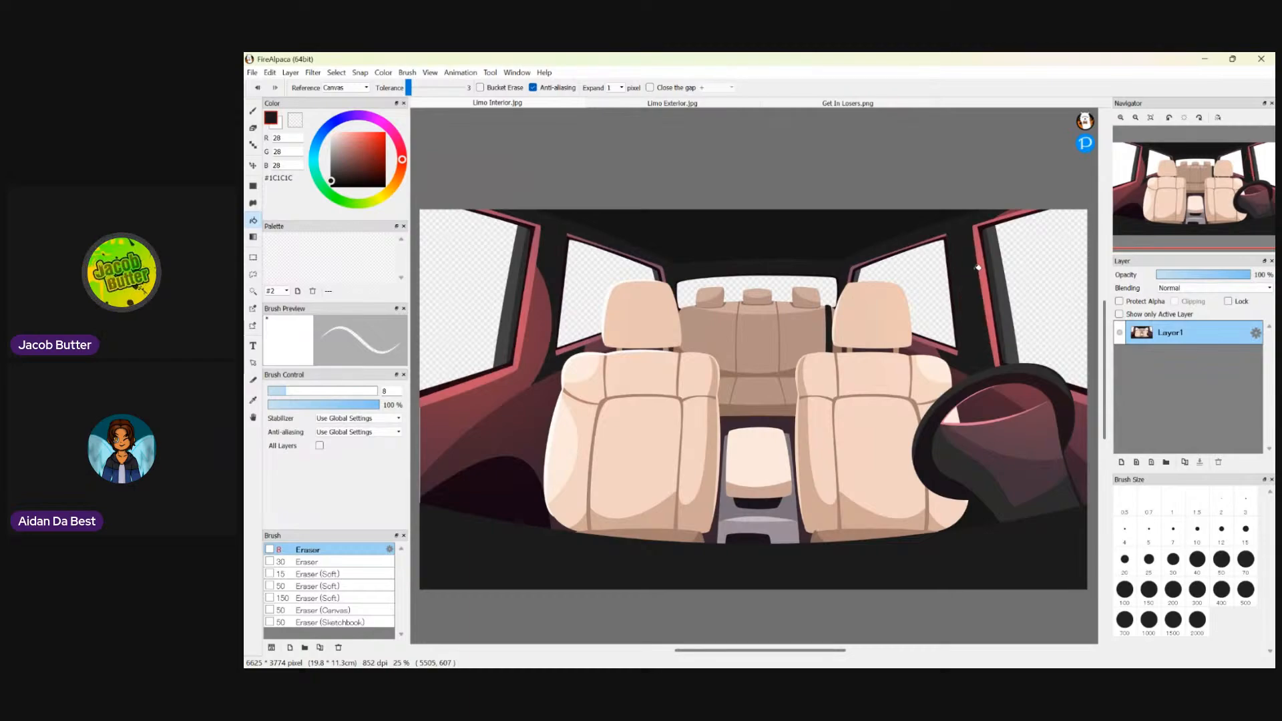
left_click(544, 314)
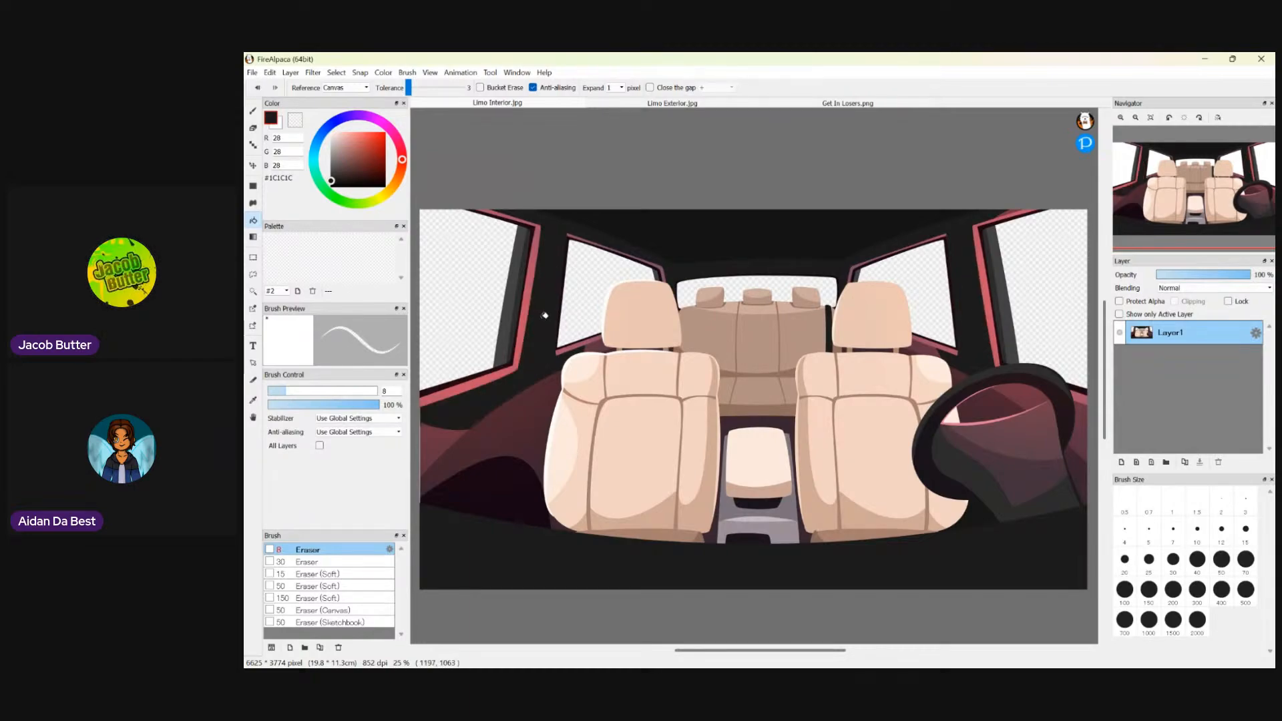
left_click(433, 437)
left_click(429, 457)
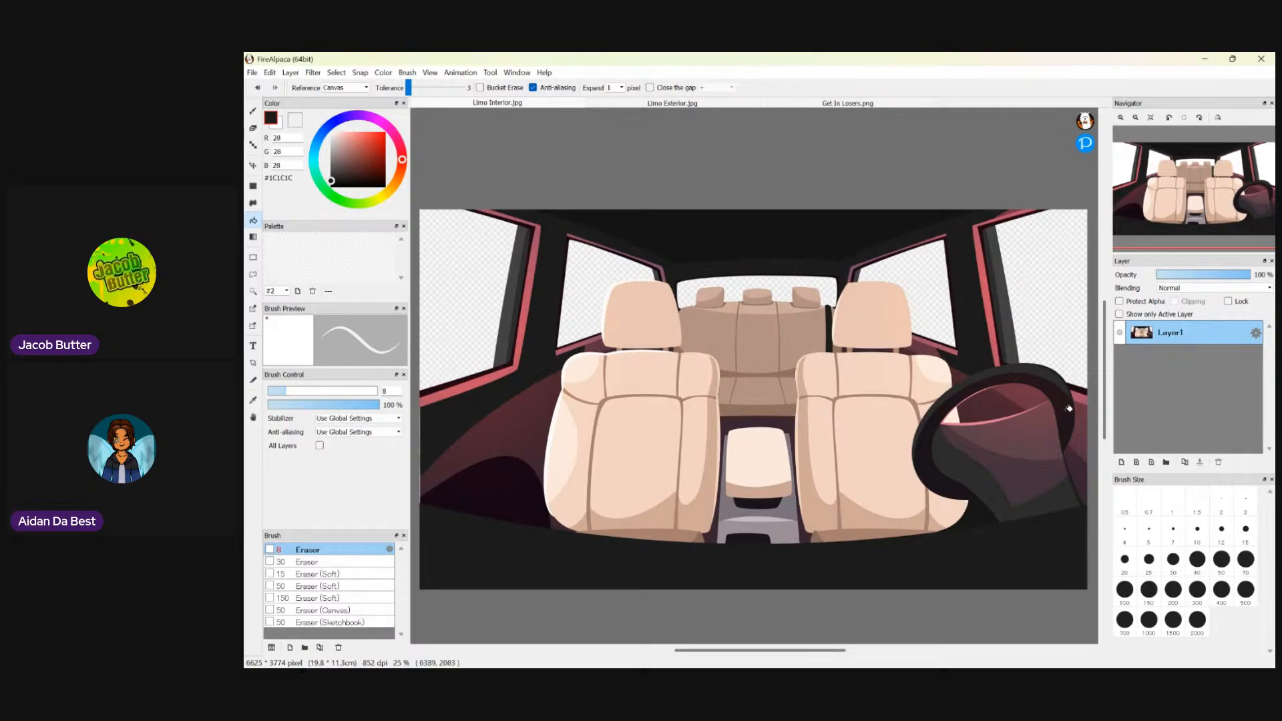
left_click(1026, 395)
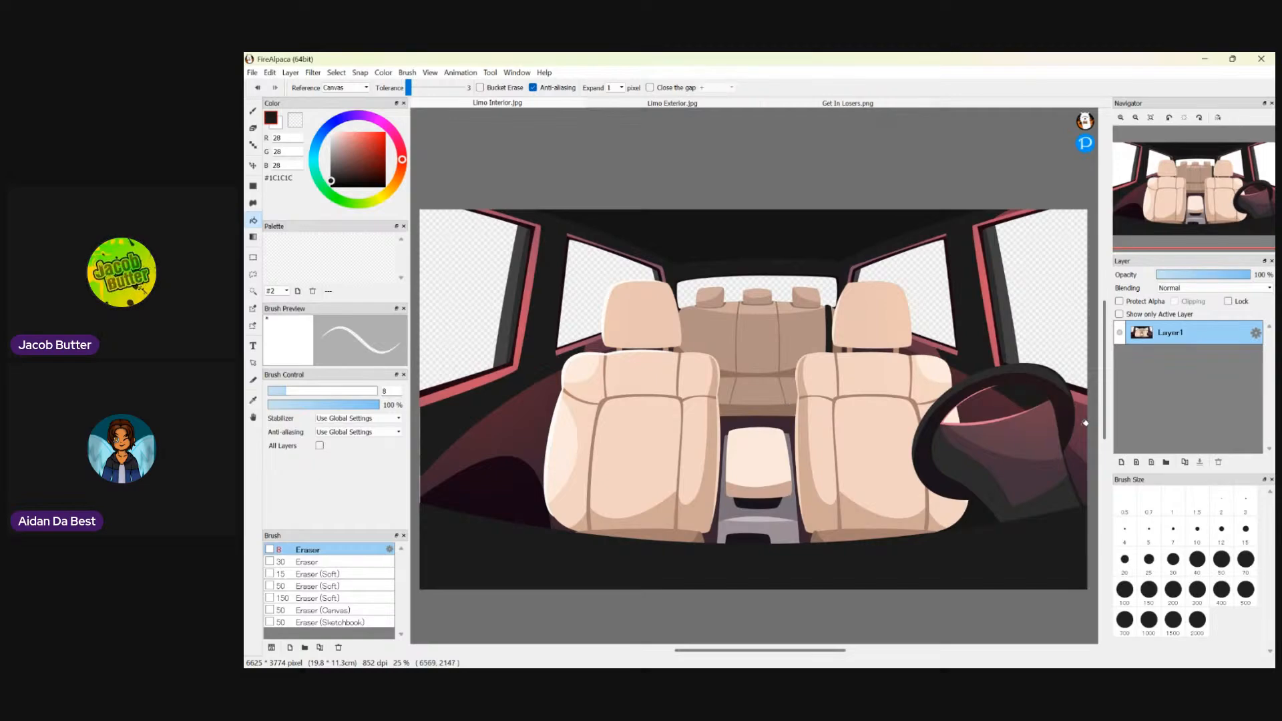
left_click(1085, 423)
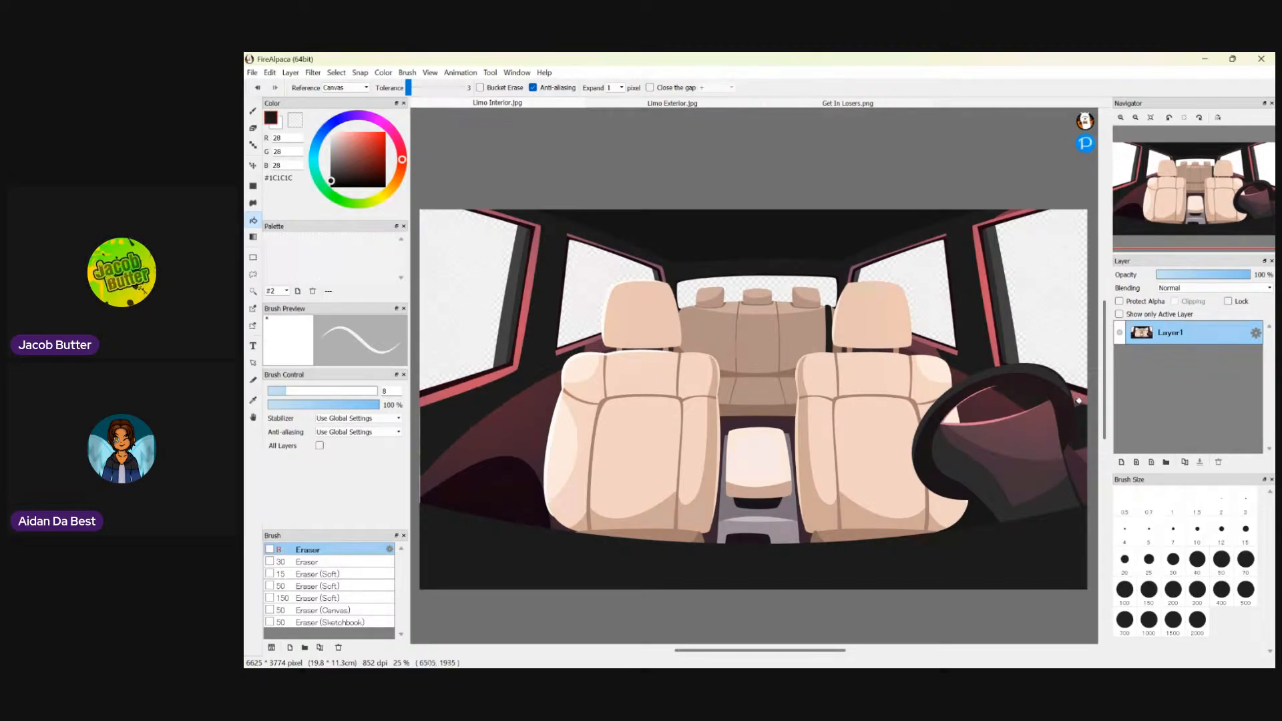
left_click(1082, 452)
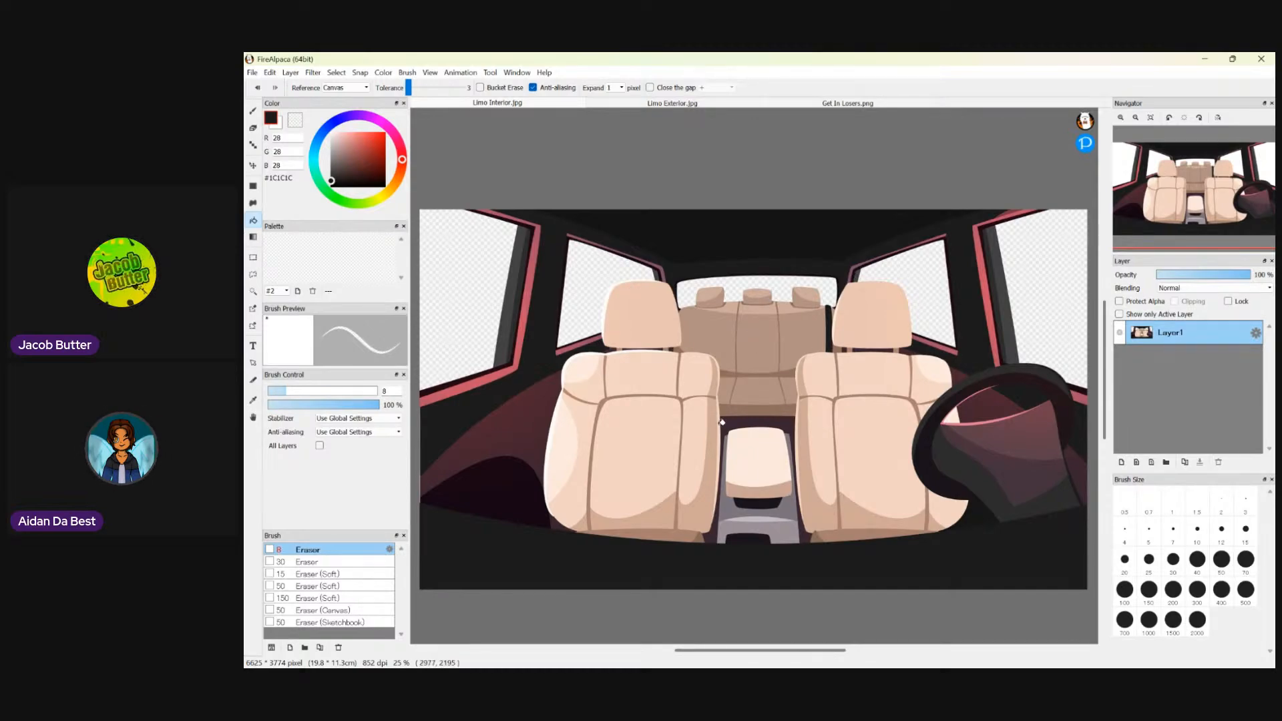
- Sample #2C2C2C from the left window frame, bucket-fill the red trim around both left windows, and undo the last stray fill
left_click(254, 401)
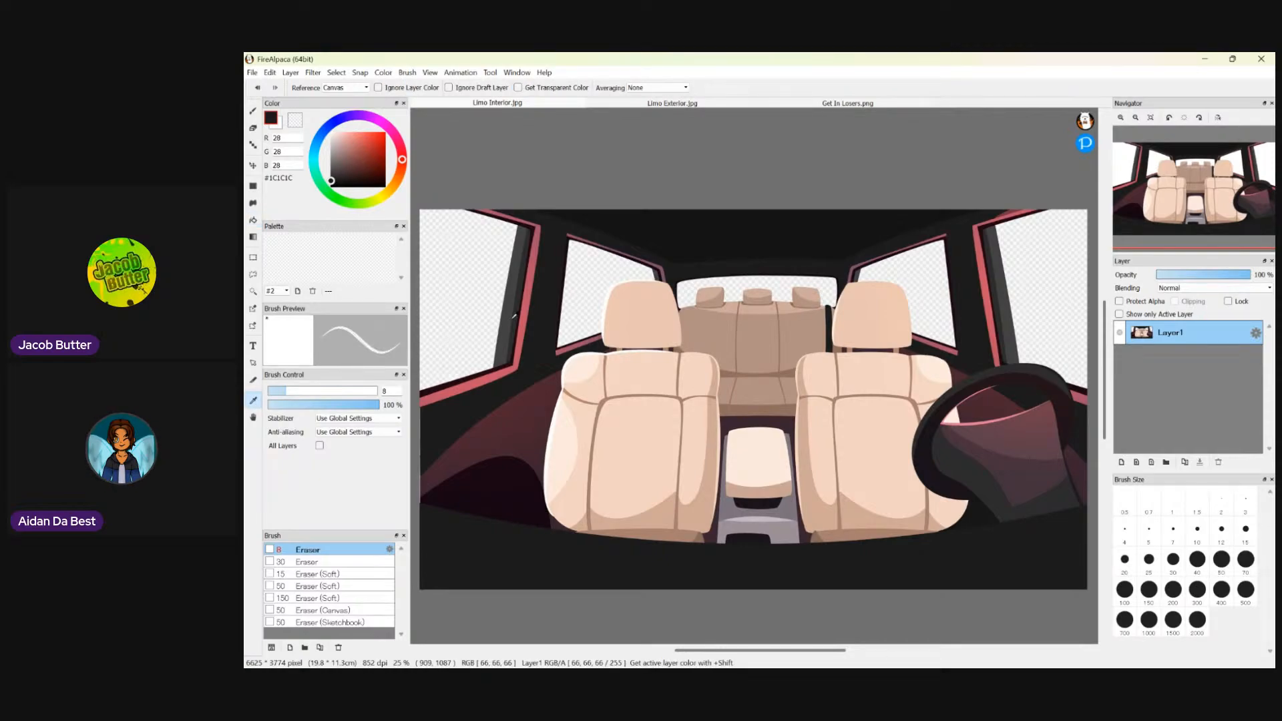
left_click(516, 314)
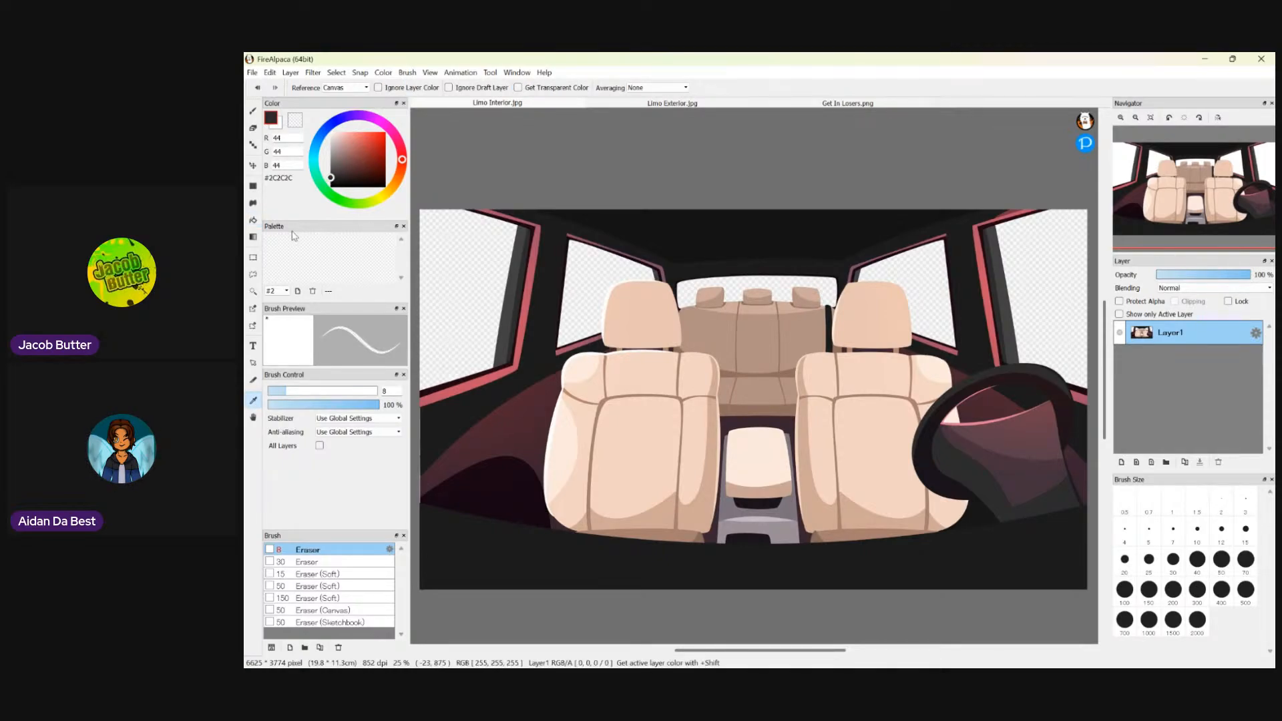
key("g")
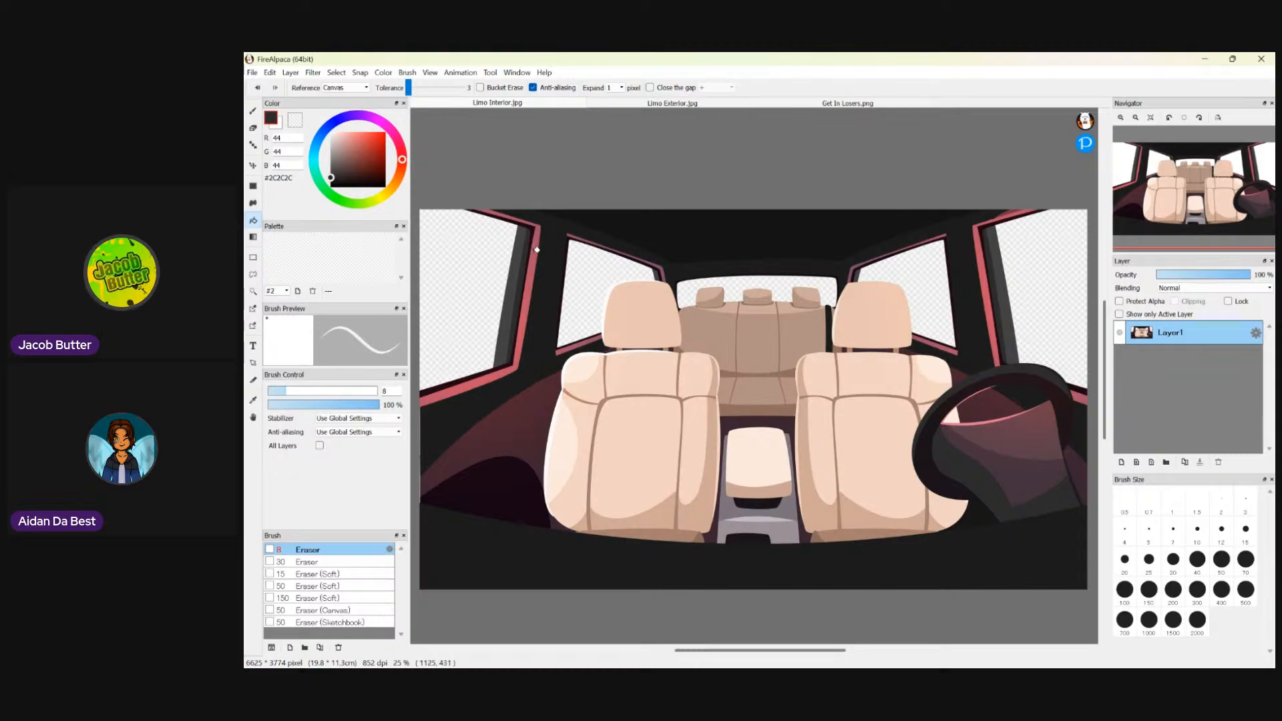
left_click(538, 230)
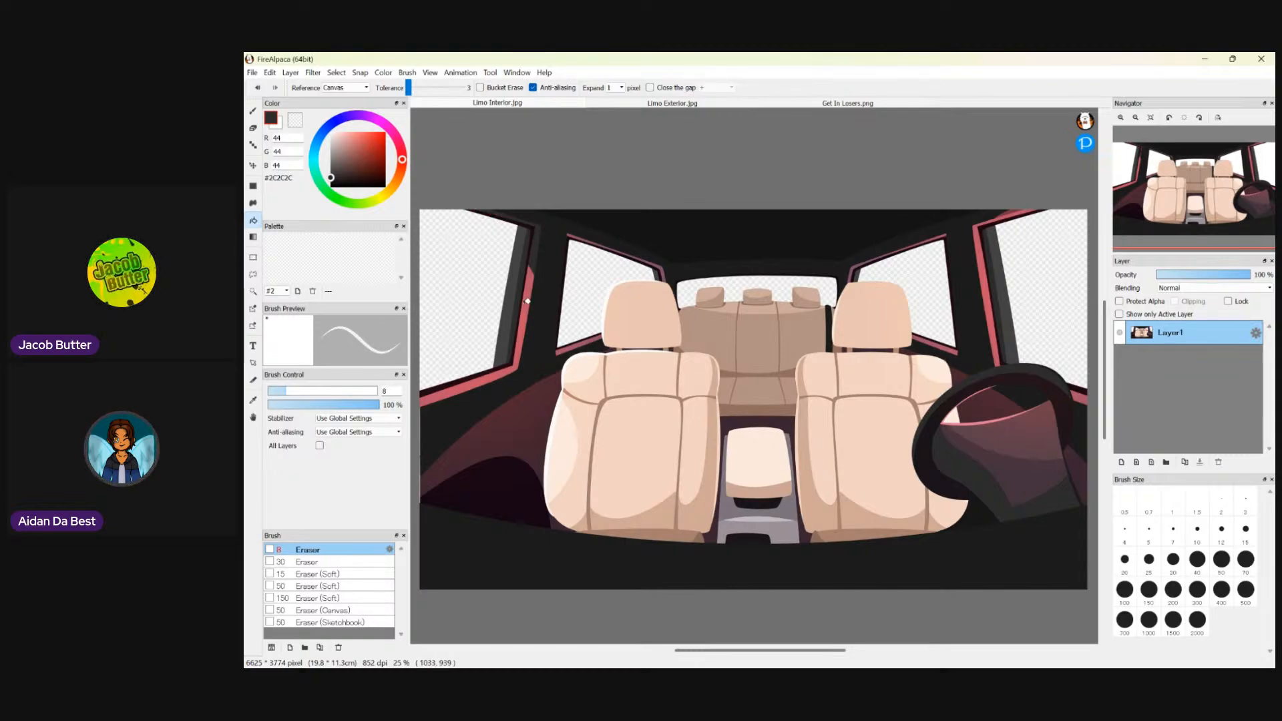
left_click(529, 300)
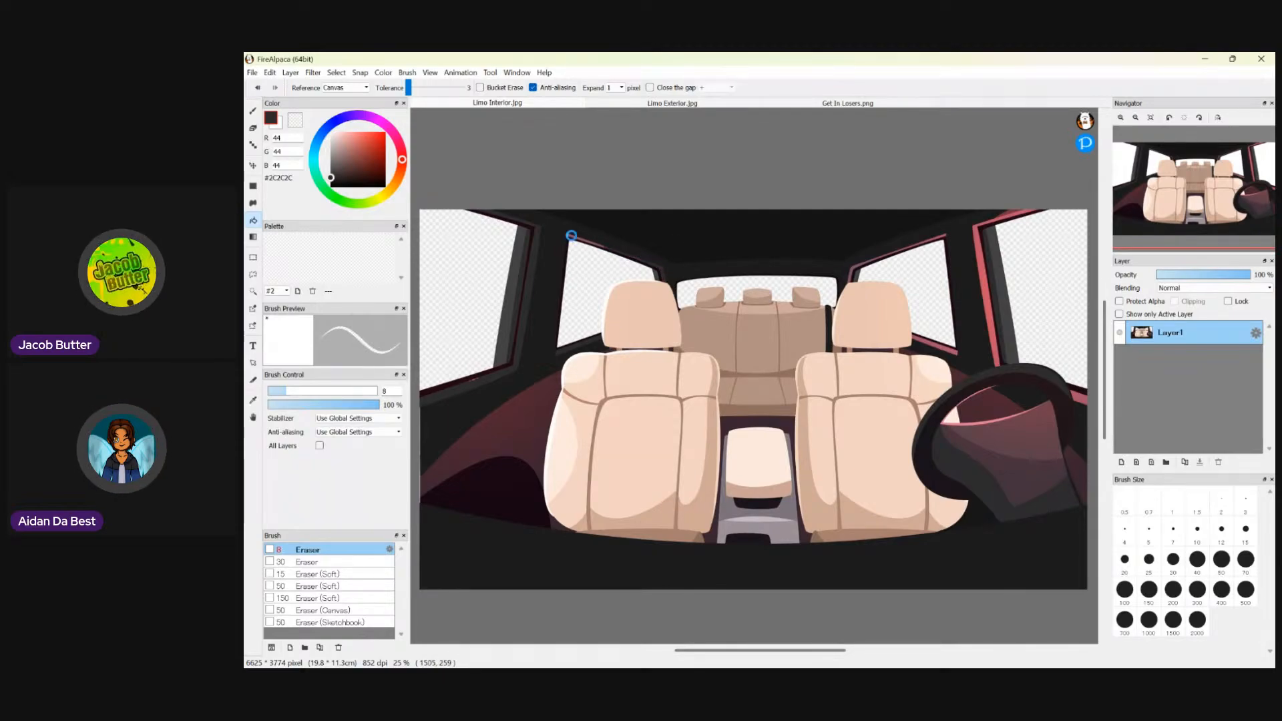
left_click(621, 242)
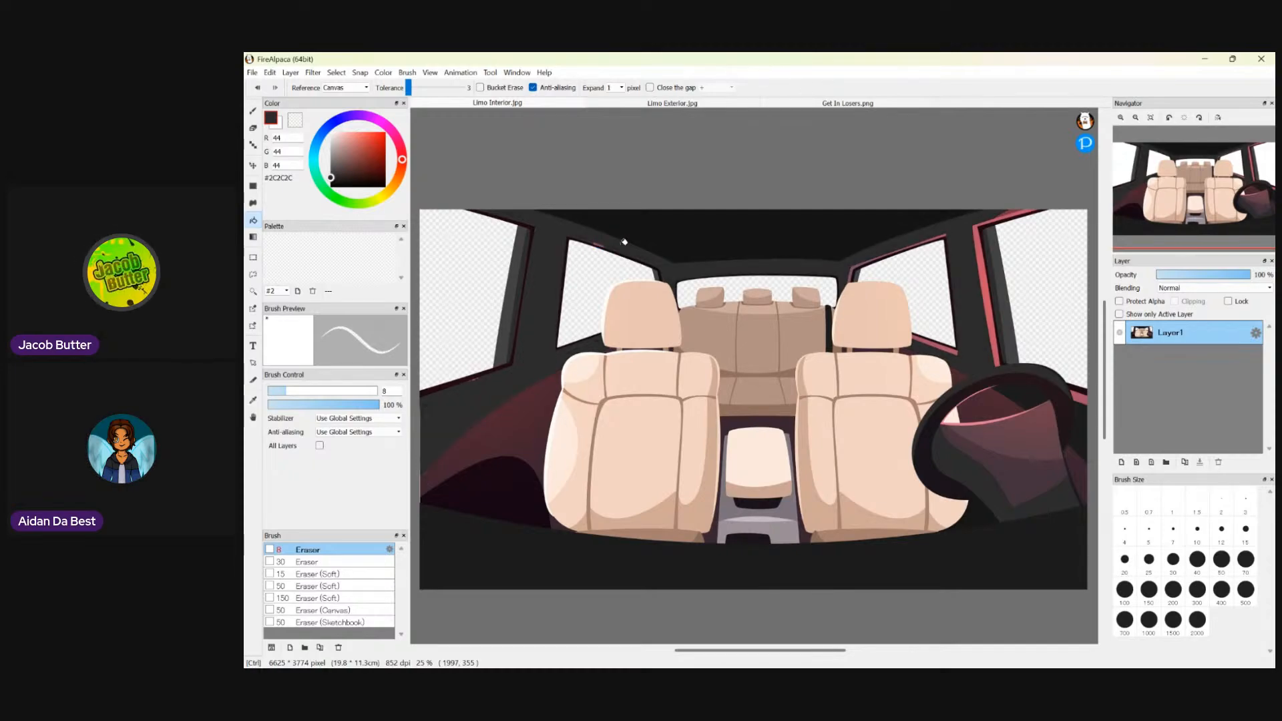
key("ctrl+z")
- Bucket-fill the red trim along the side and top of the right front window with #2C2C2C
scroll(604, 239, "down", 1)
scroll(605, 238, "up", 5)
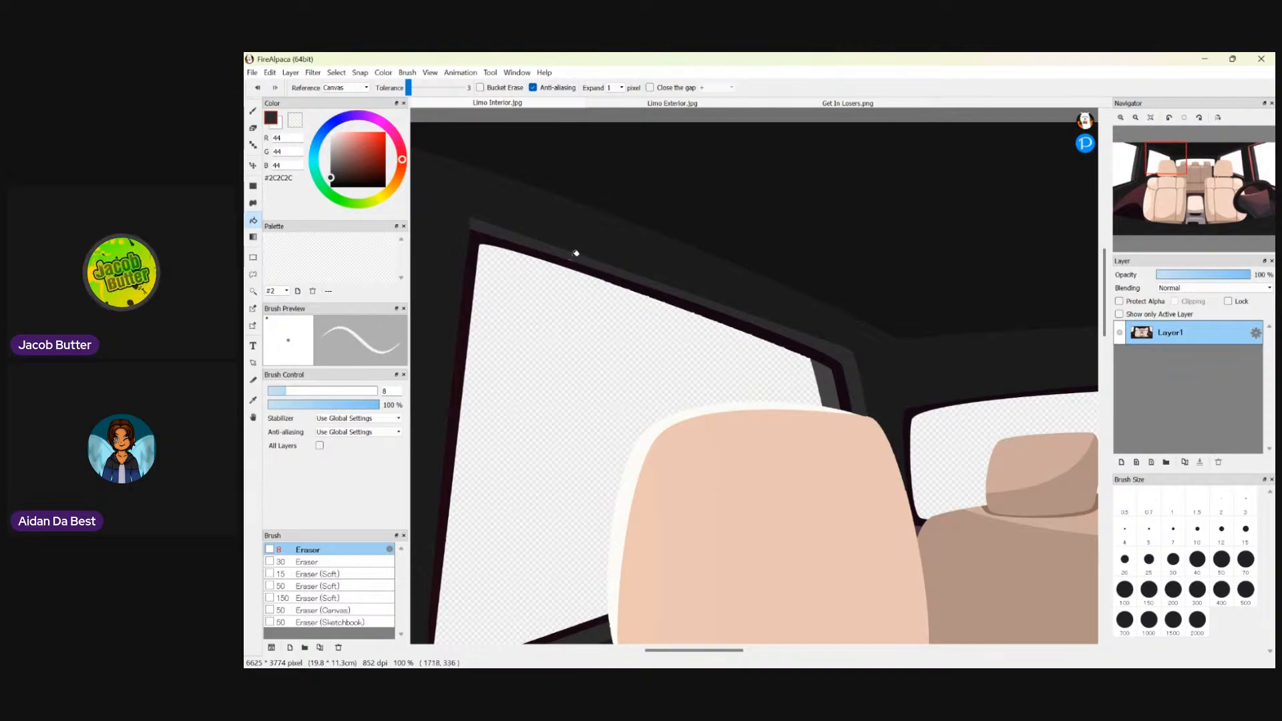
scroll(572, 252, "up", 3)
scroll(572, 253, "down", 5)
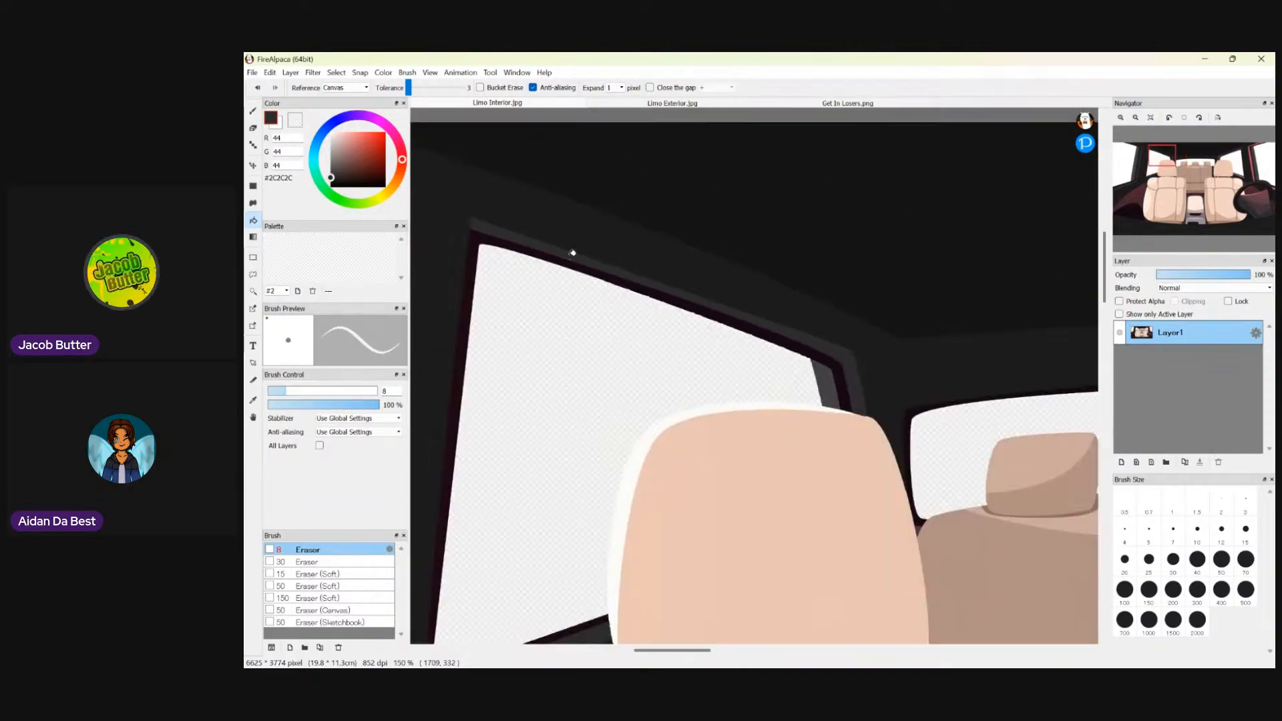
scroll(502, 272, "up", 3)
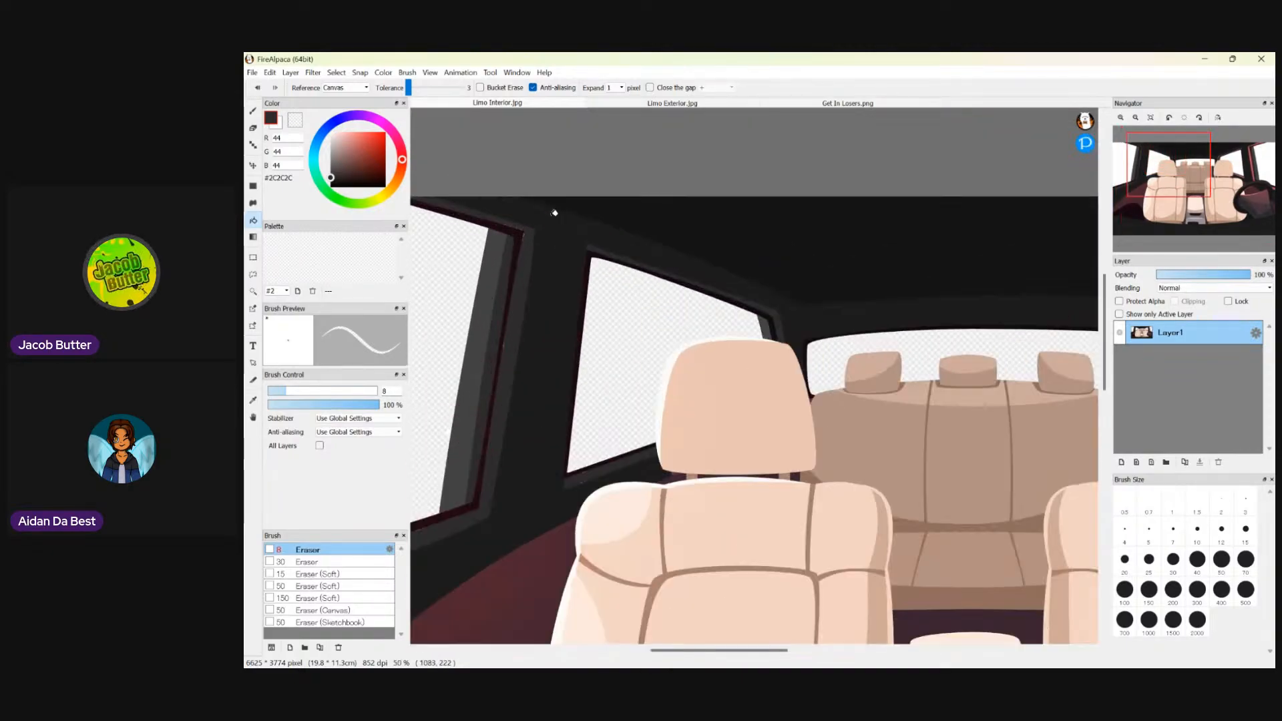
scroll(515, 430, "down", 4)
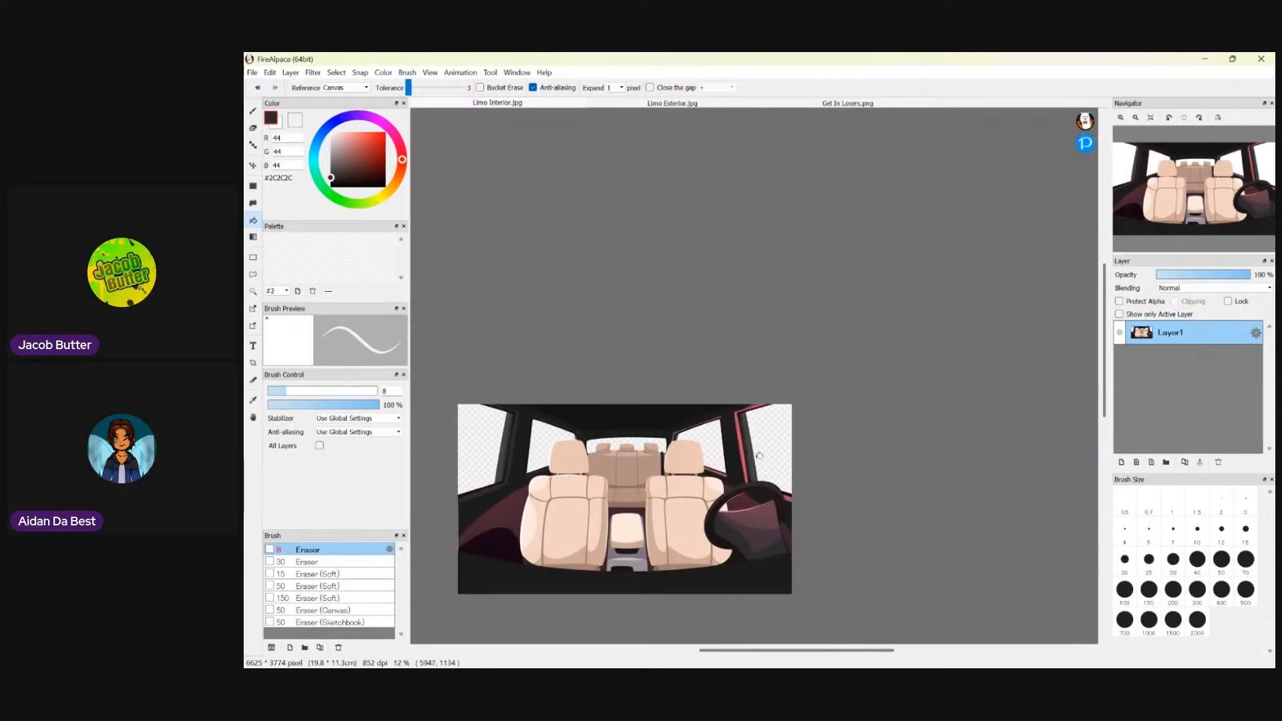
scroll(698, 420, "up", 3)
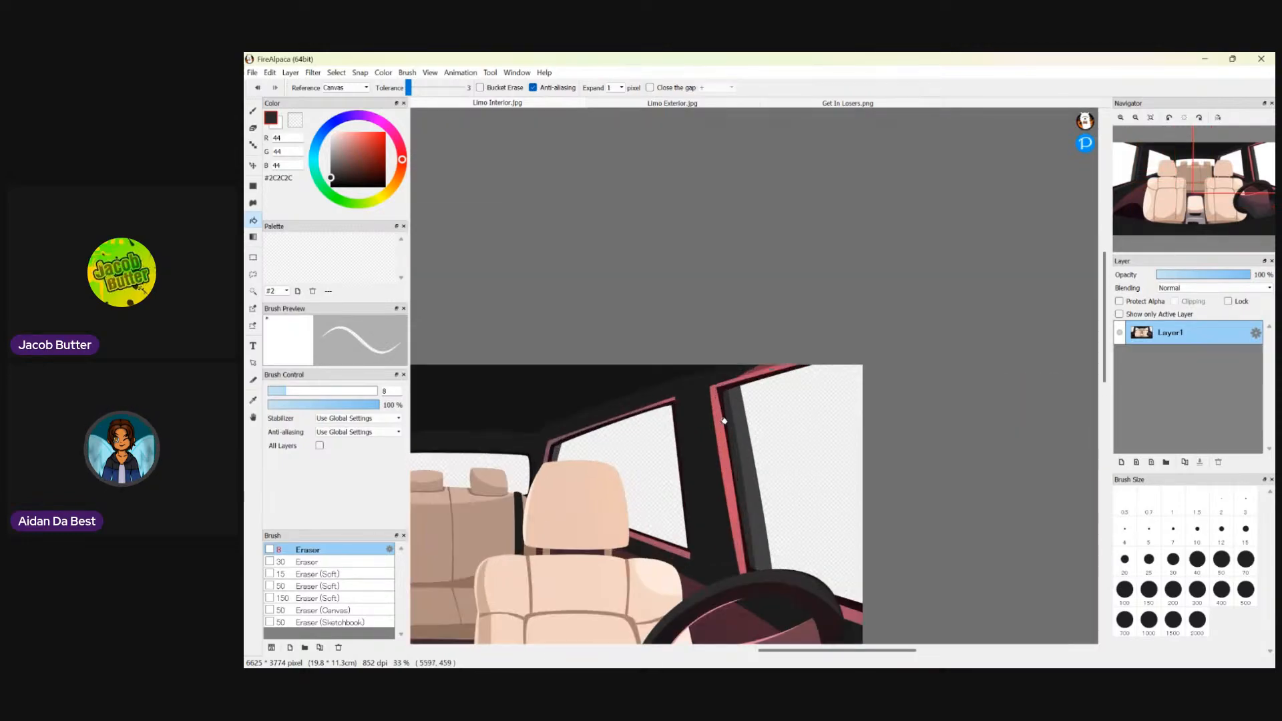
left_click(721, 420)
scroll(742, 486, "up", 2)
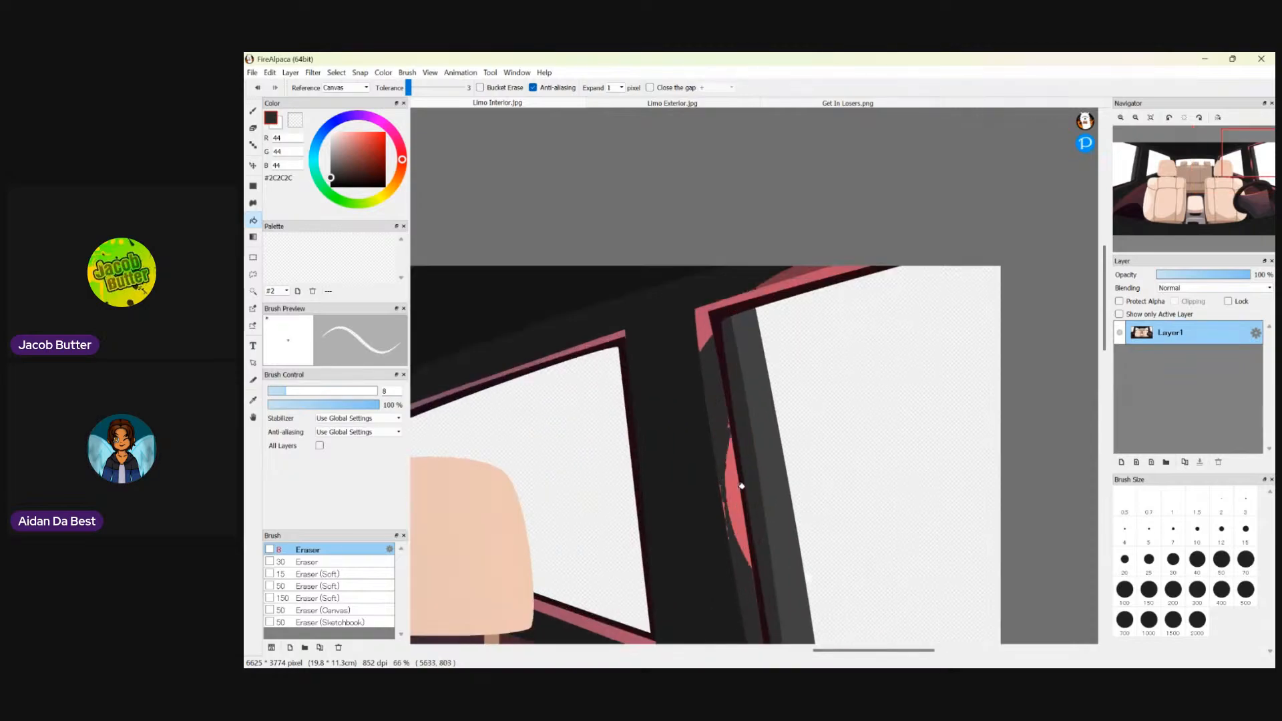
left_click(735, 492)
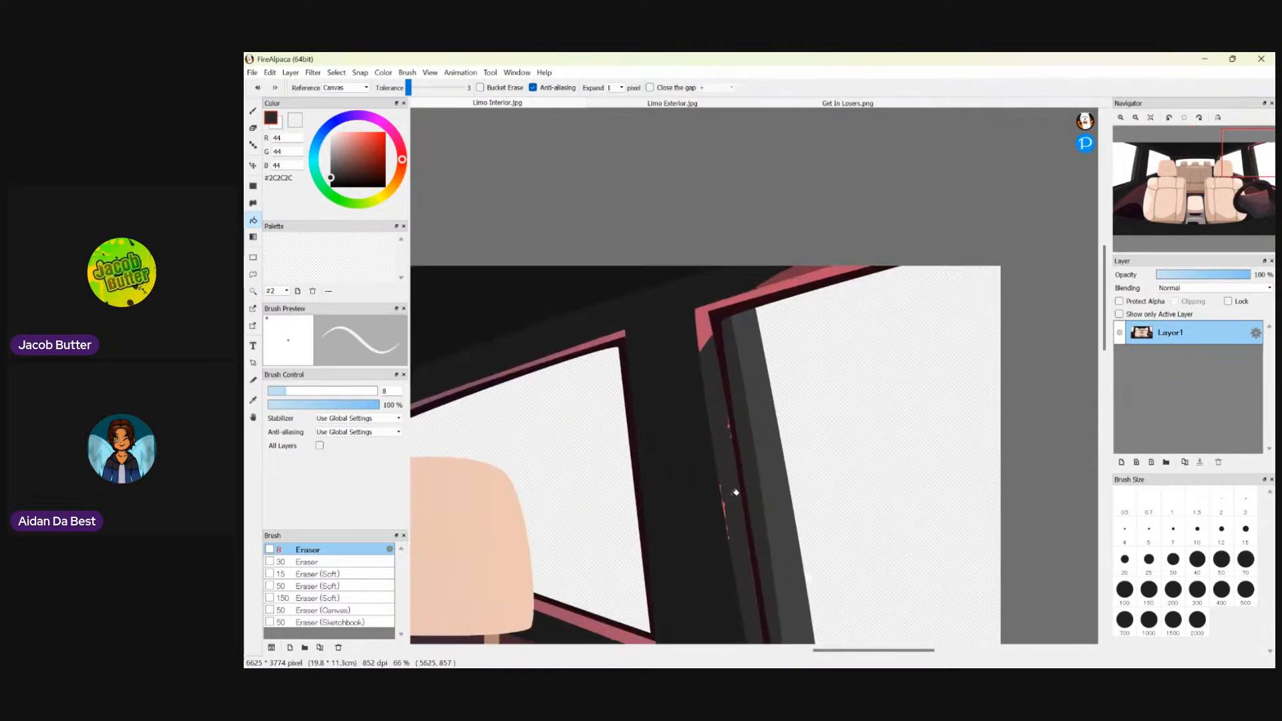
left_click(706, 317)
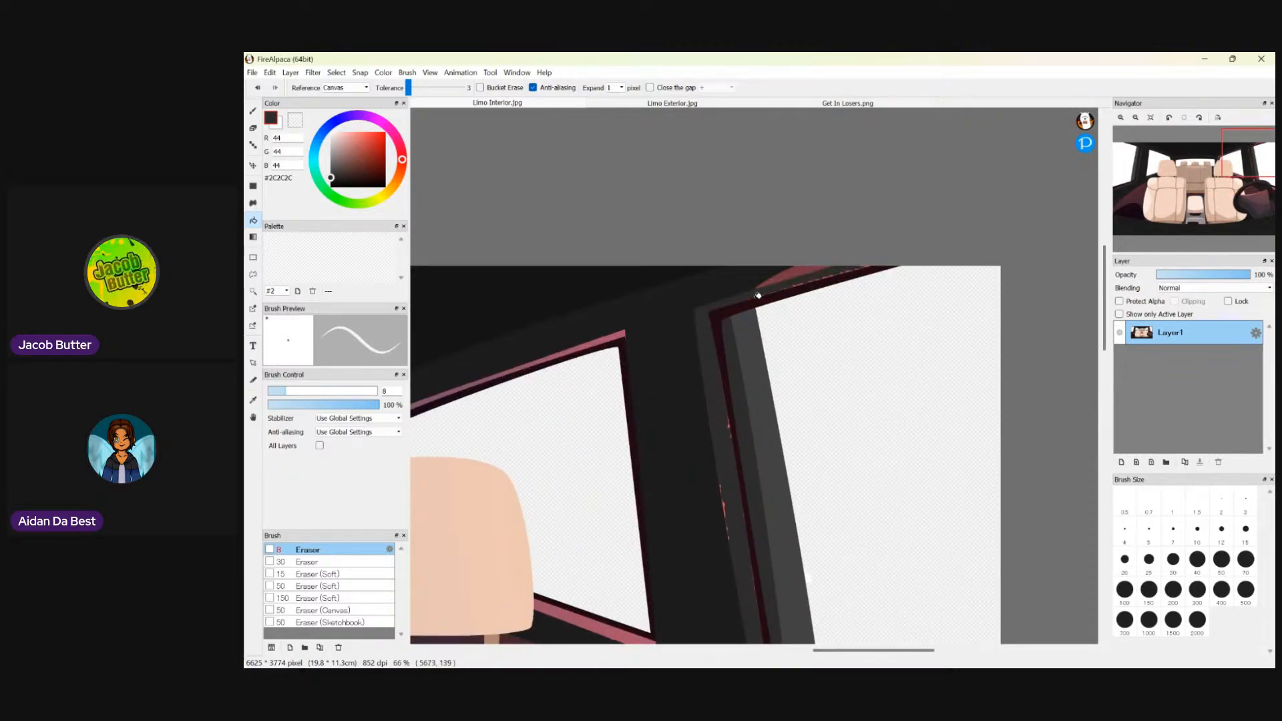
- Bucket-fill the pink trim above and below the right rear window with #2C2C2C
left_click(616, 338)
left_click(555, 352)
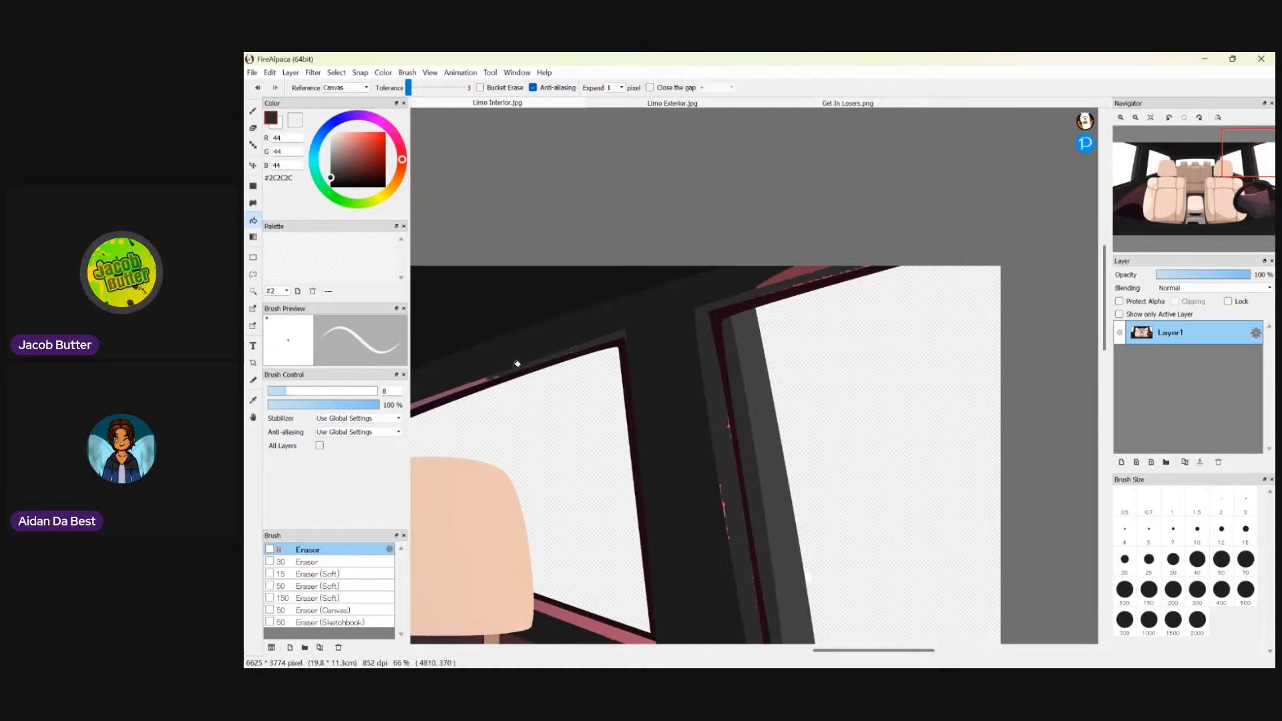
scroll(518, 364, "up", 2)
scroll(506, 393, "down", 5)
scroll(440, 404, "up", 2)
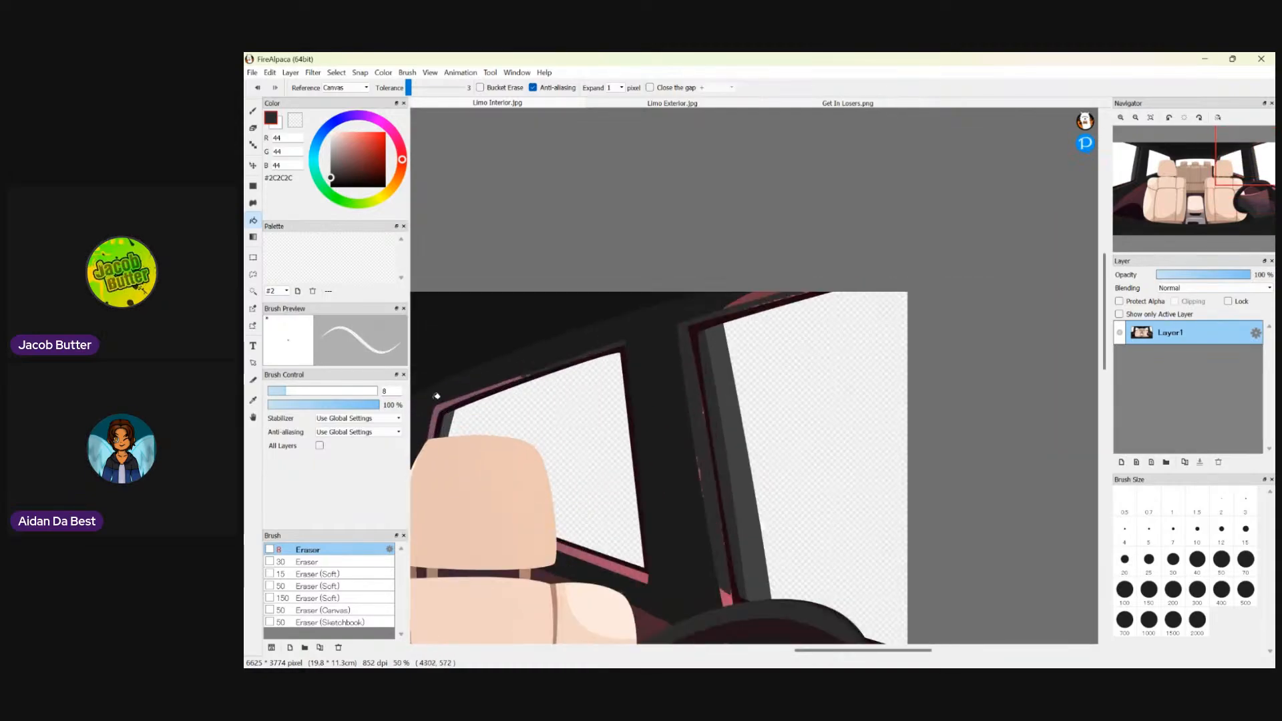
left_click(441, 404)
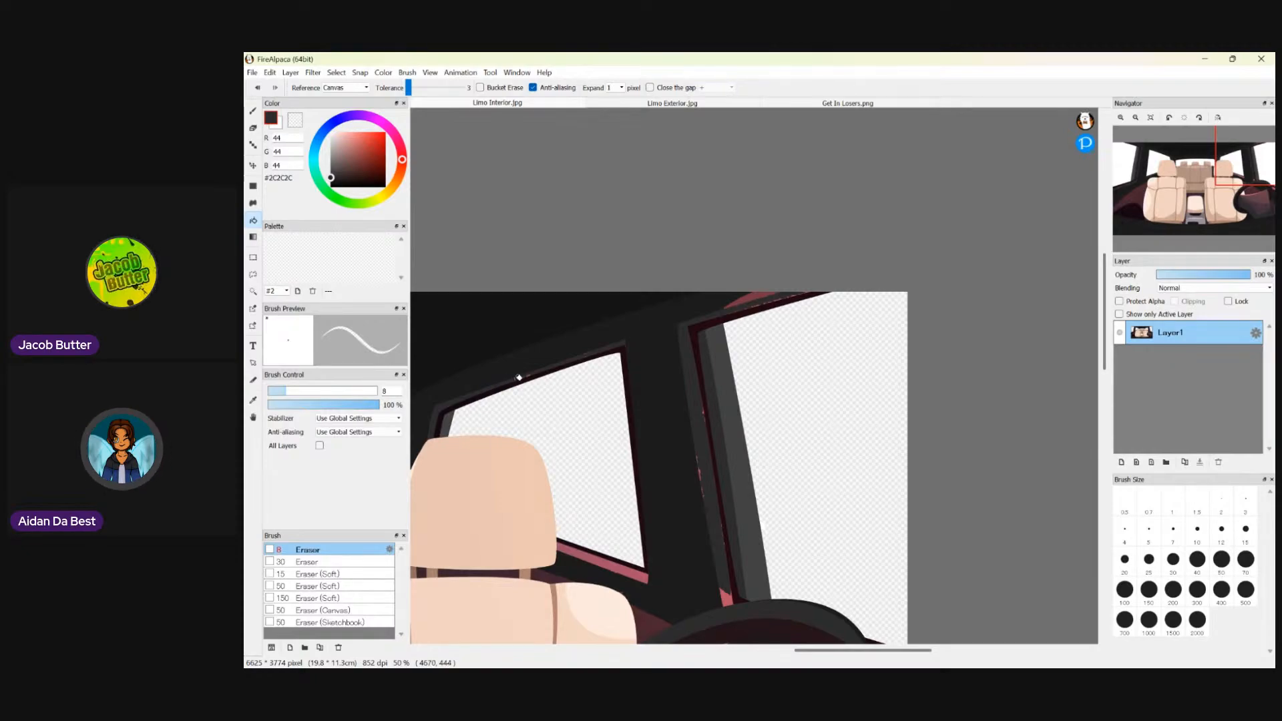
left_click(591, 554)
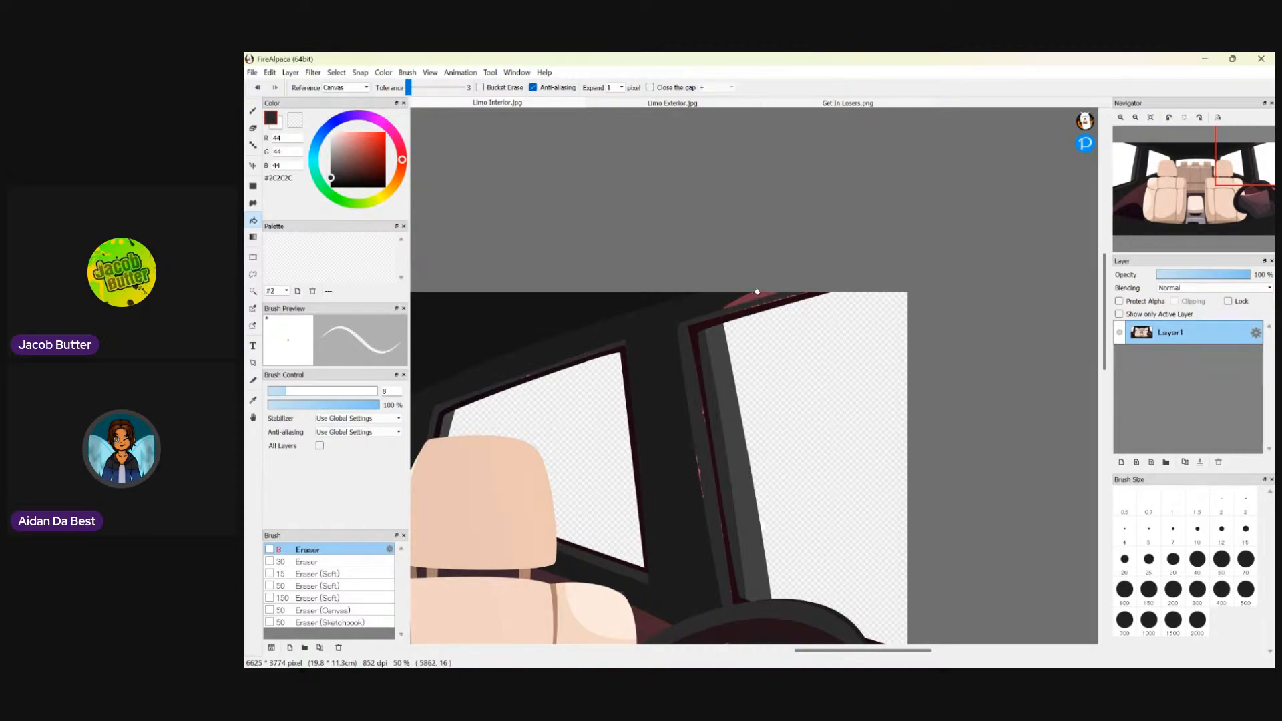
- Sample #1C1C1C from the right roof pillar and bucket-fill the leftover red patch above the right front window
key("i")
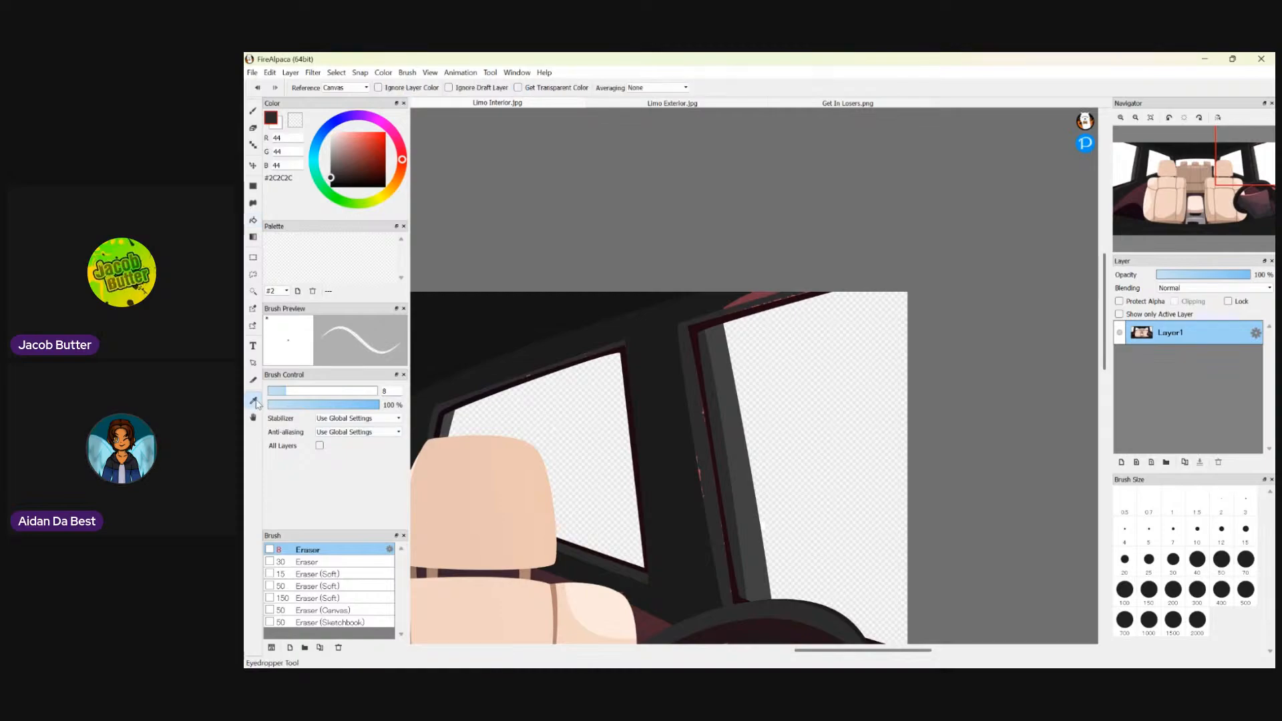
left_click(662, 319)
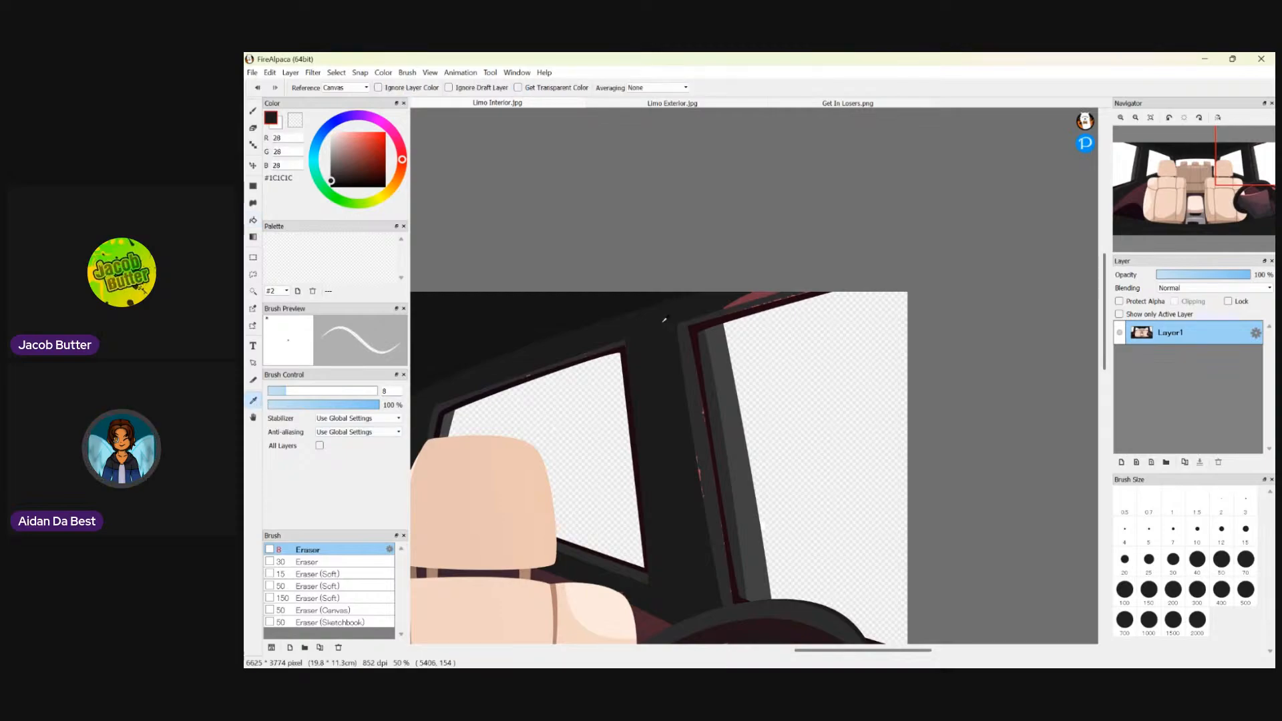
left_click(254, 223)
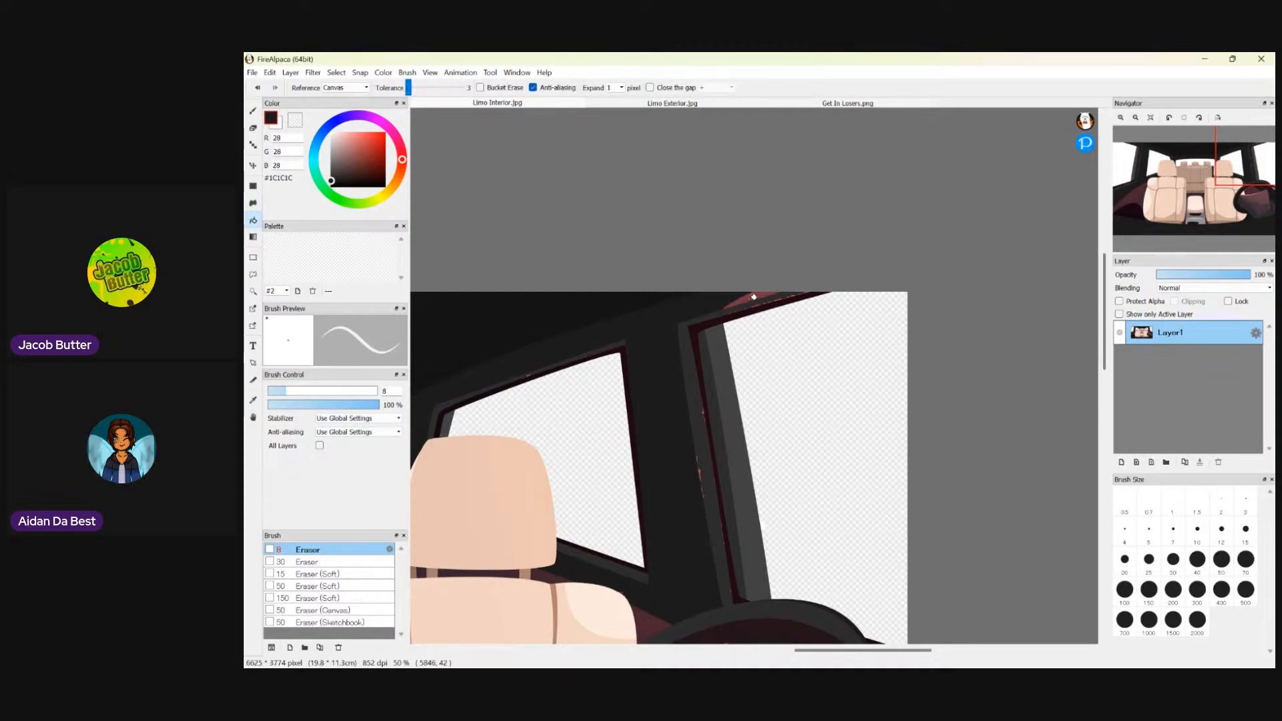
left_click(752, 294)
- Sample #2C2C2C from the pillar beside the right front window for use with the Bucket tool
scroll(746, 294, "down", 4)
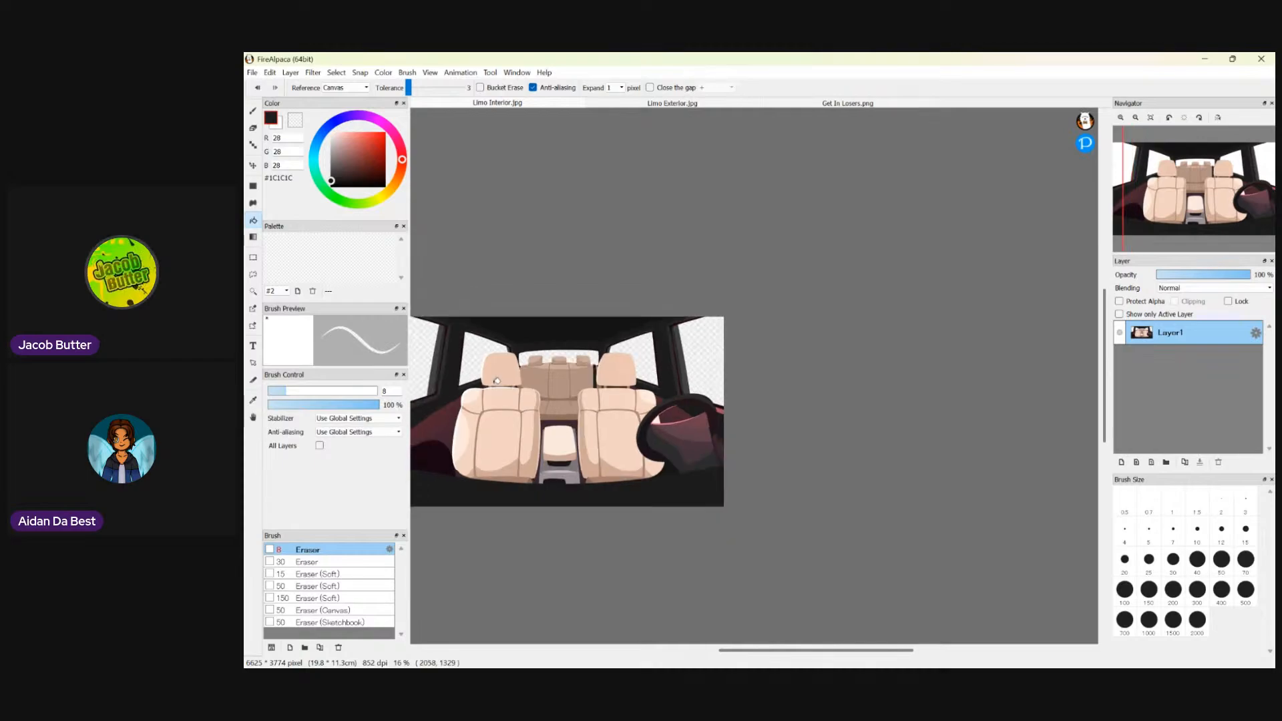
scroll(468, 378, "up", 1)
scroll(843, 433, "up", 1)
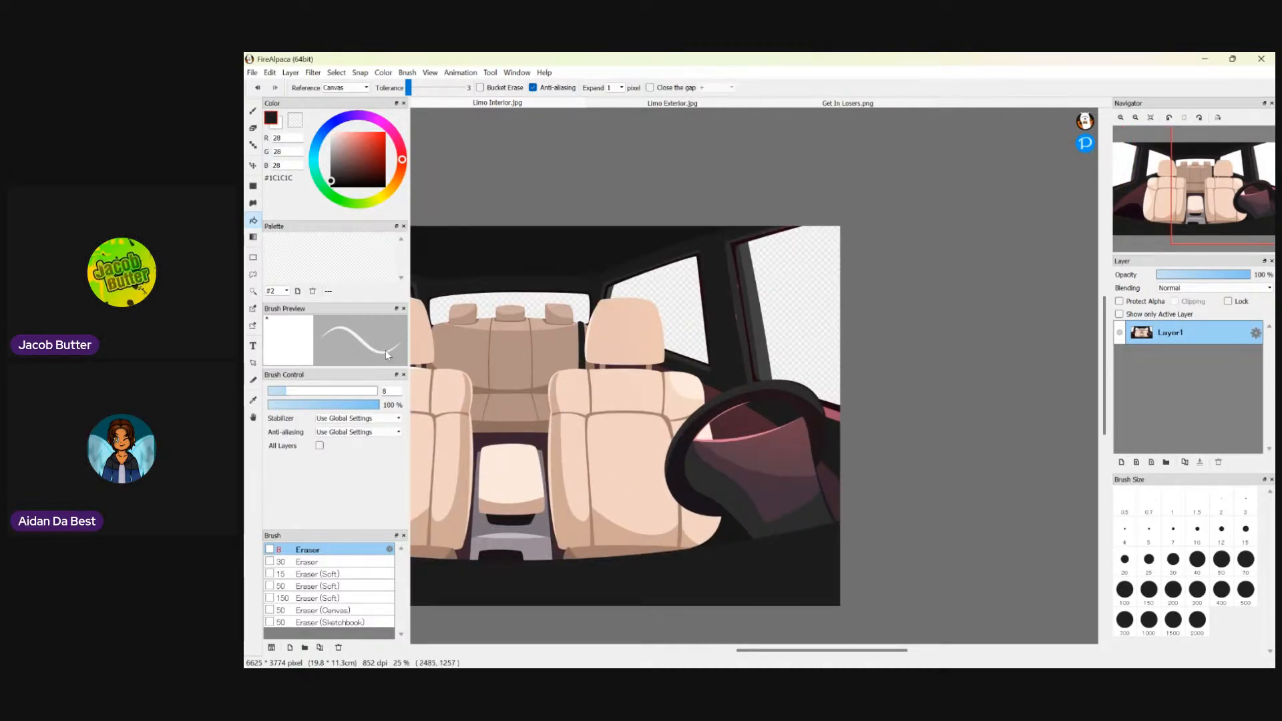
left_click(253, 399)
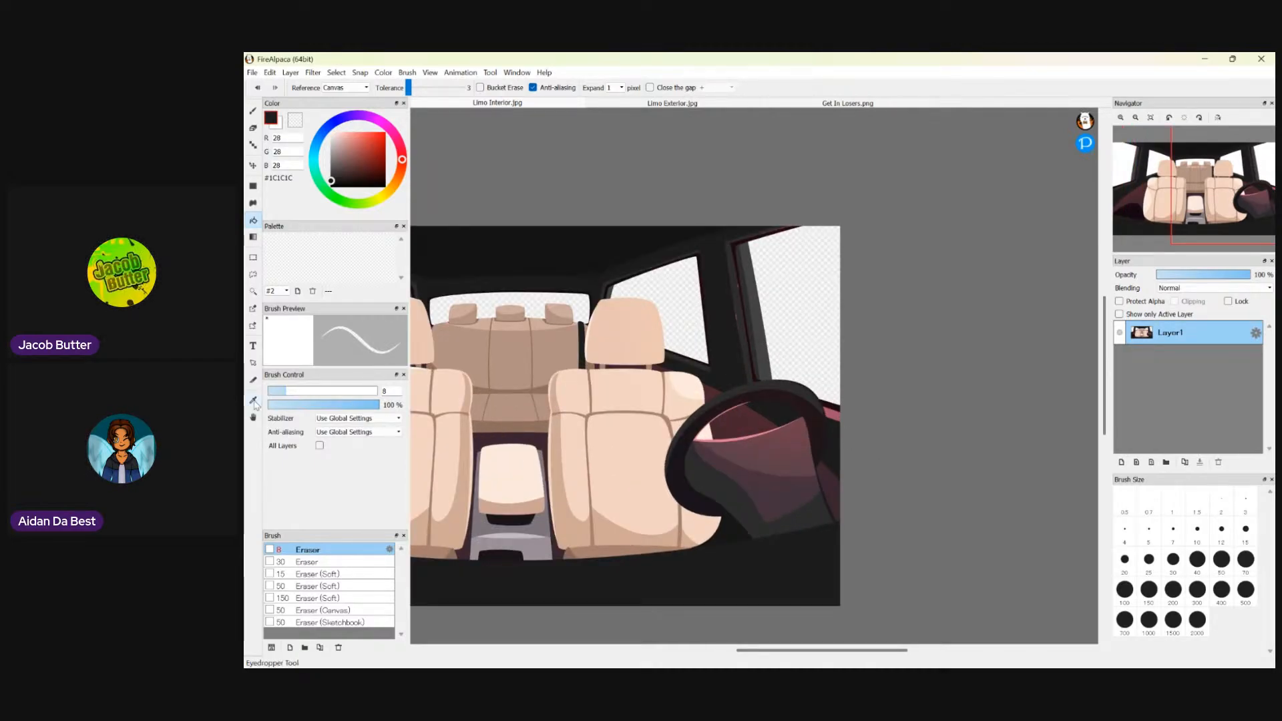
left_click(741, 302)
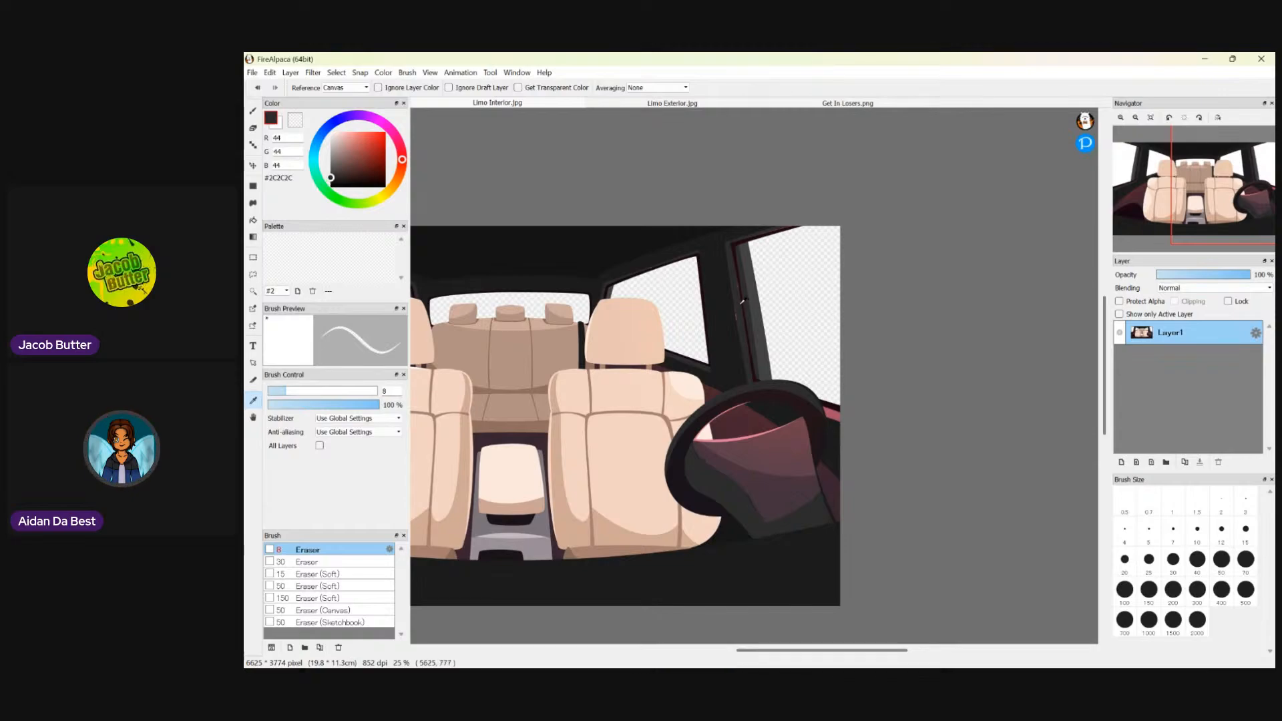
left_click(253, 221)
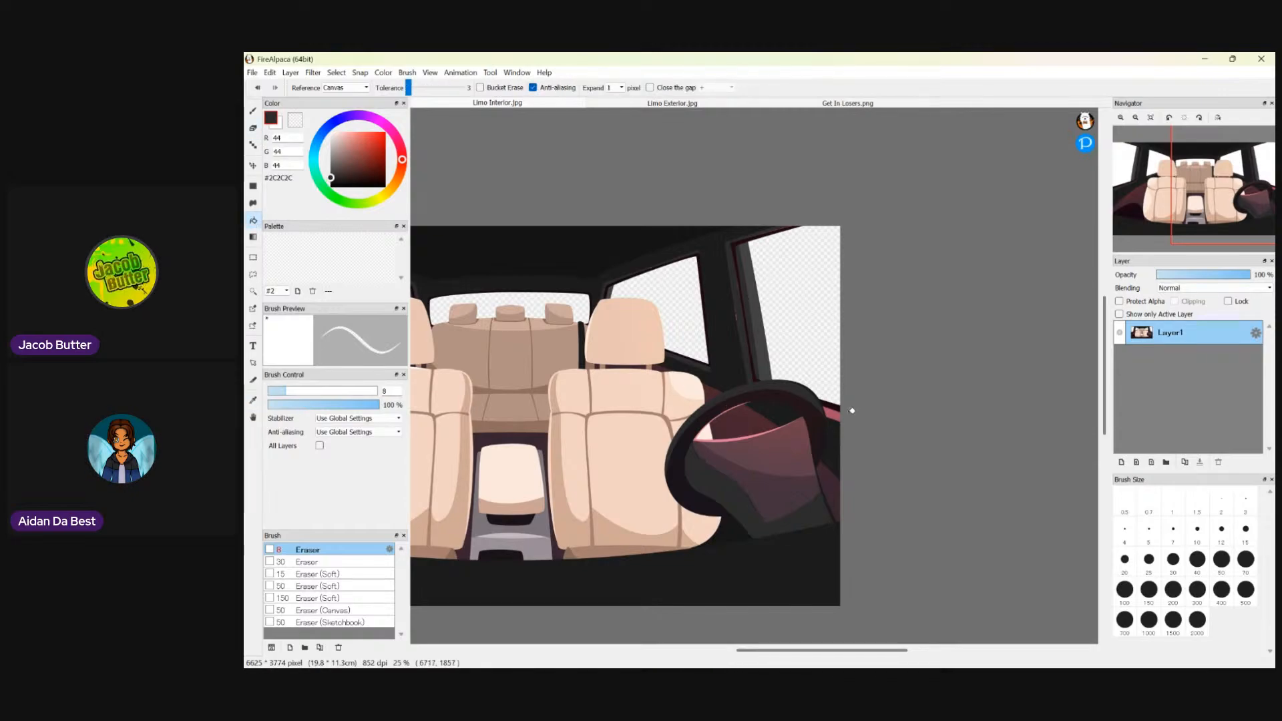
- Bucket-fill the larger pink specks along the inner edge of the right front window pillar with #2C2C2C
scroll(852, 410, "up", 1)
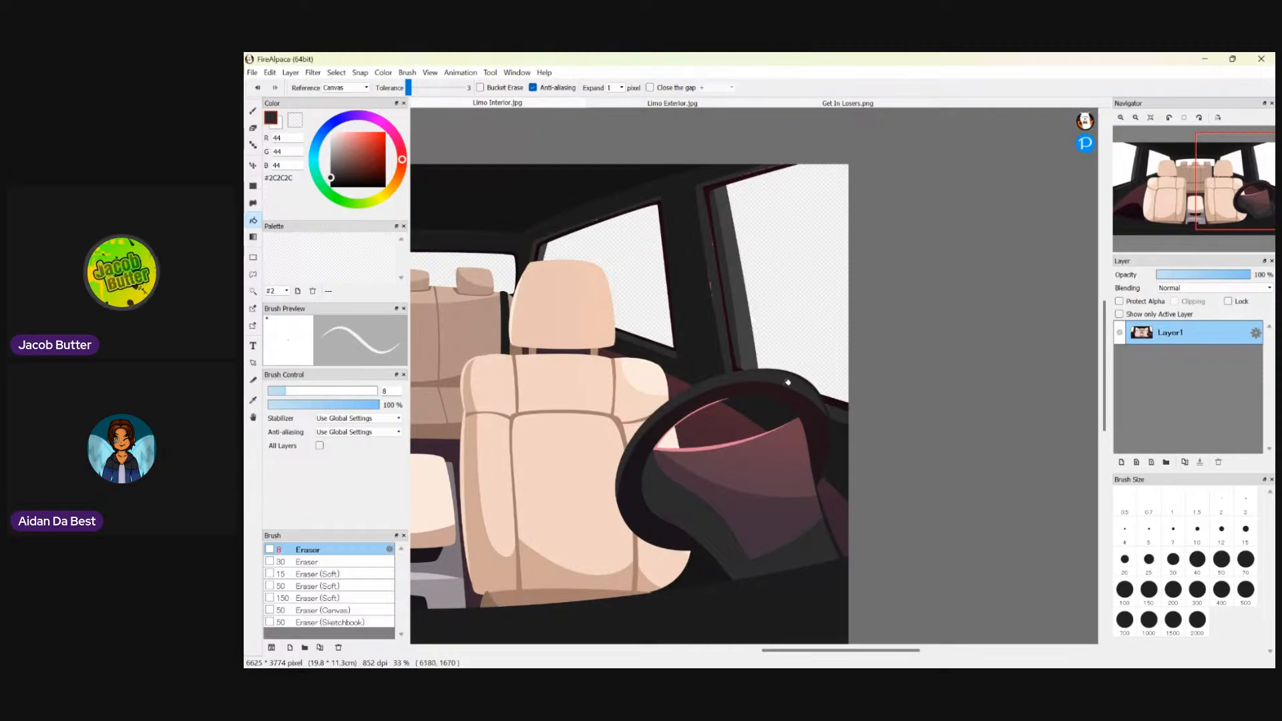
scroll(813, 390, "up", 1)
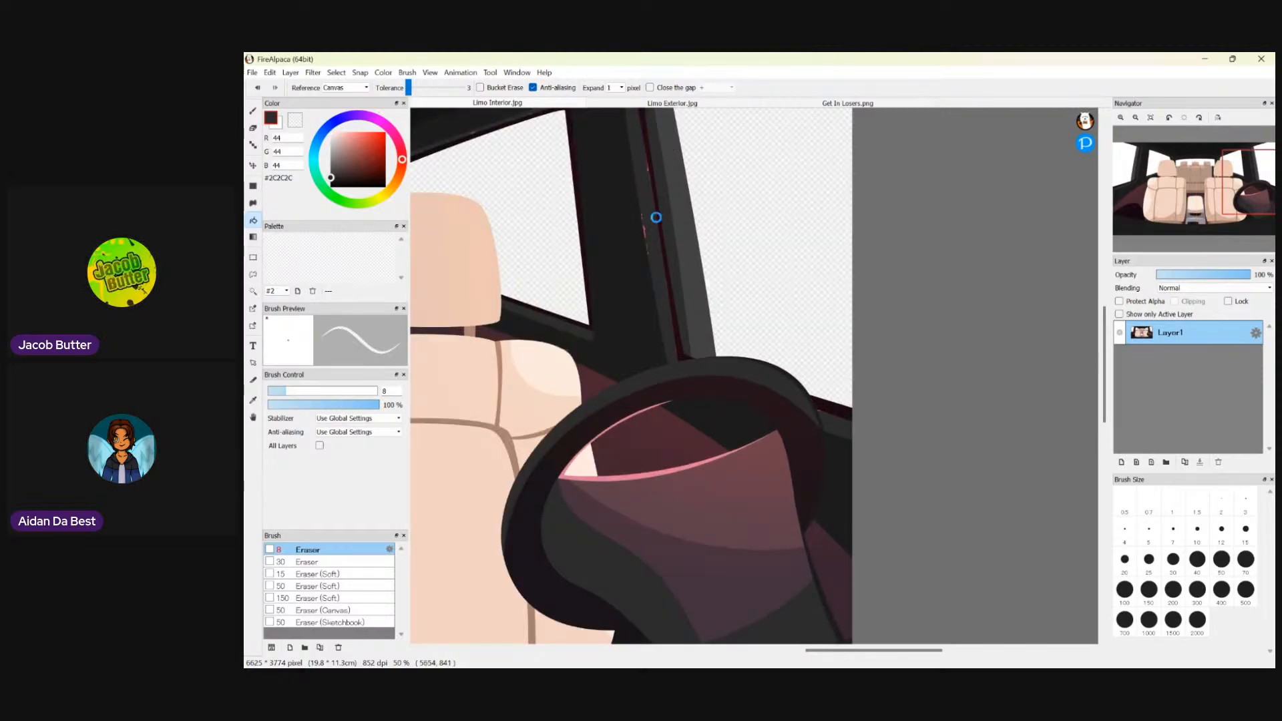
scroll(656, 218, "up", 2)
scroll(645, 230, "up", 1)
scroll(645, 232, "up", 1)
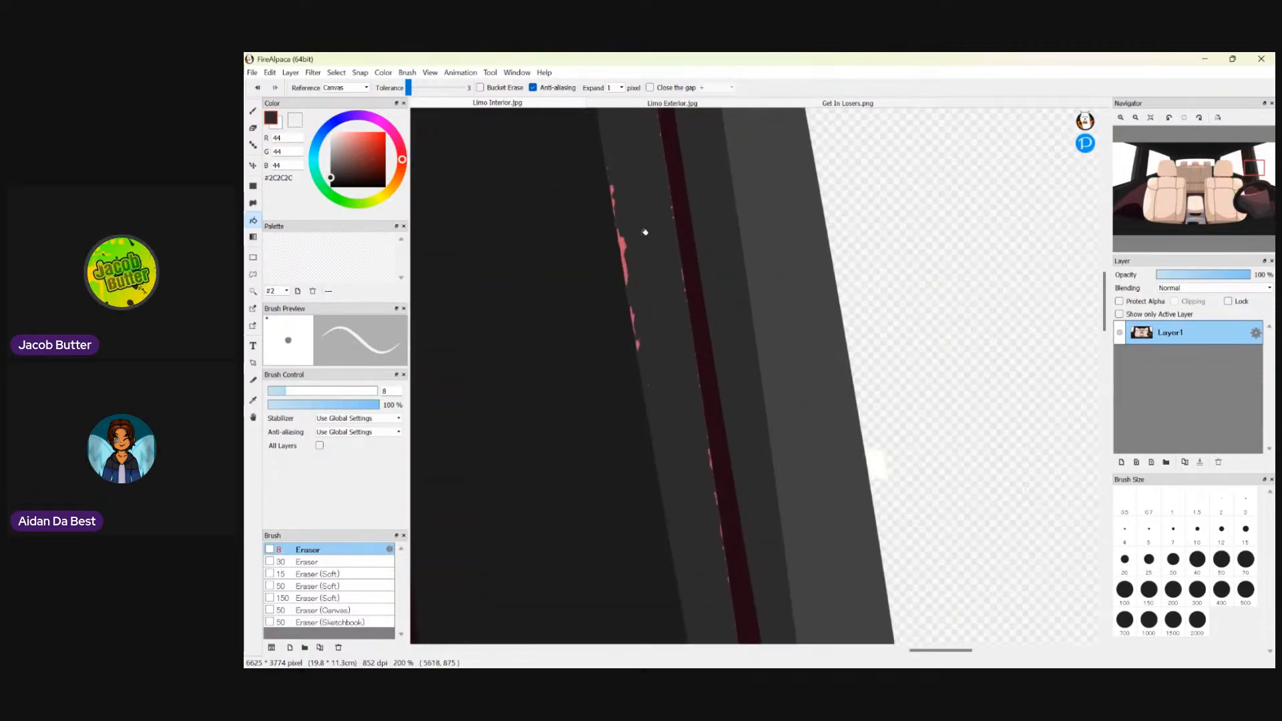
left_click(621, 241)
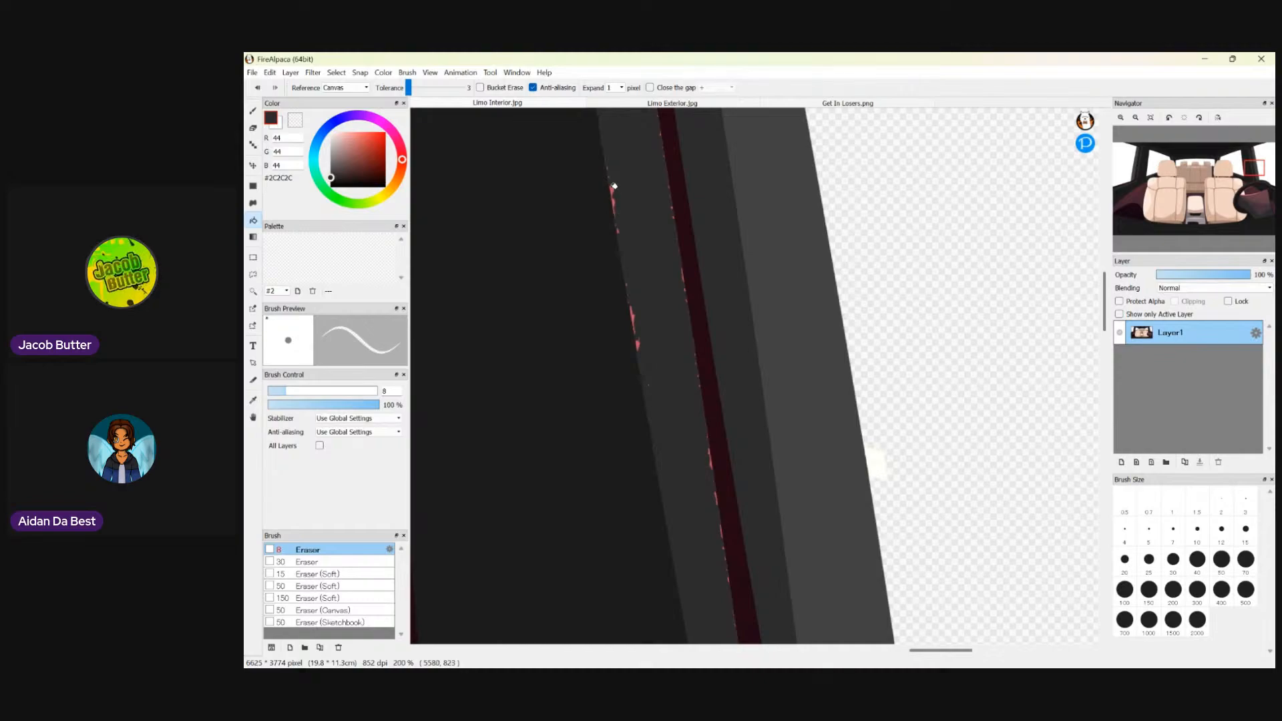
left_click(631, 318)
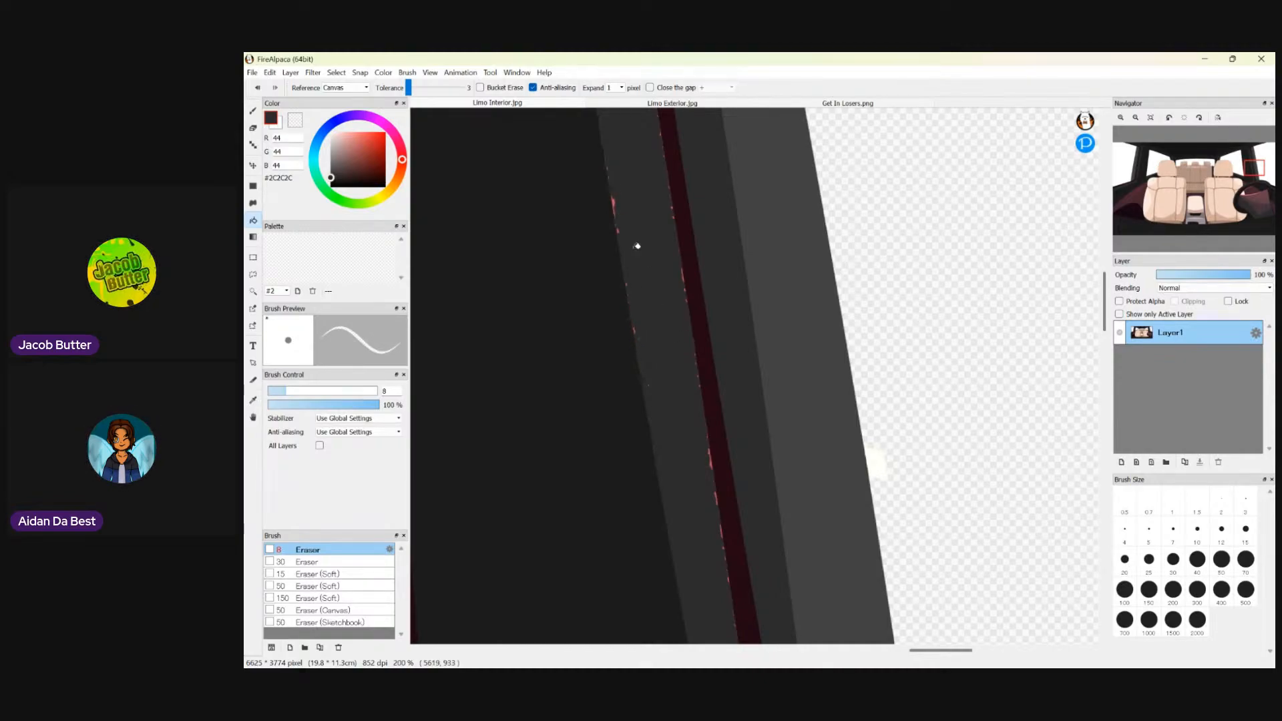
scroll(625, 202, "down", 6)
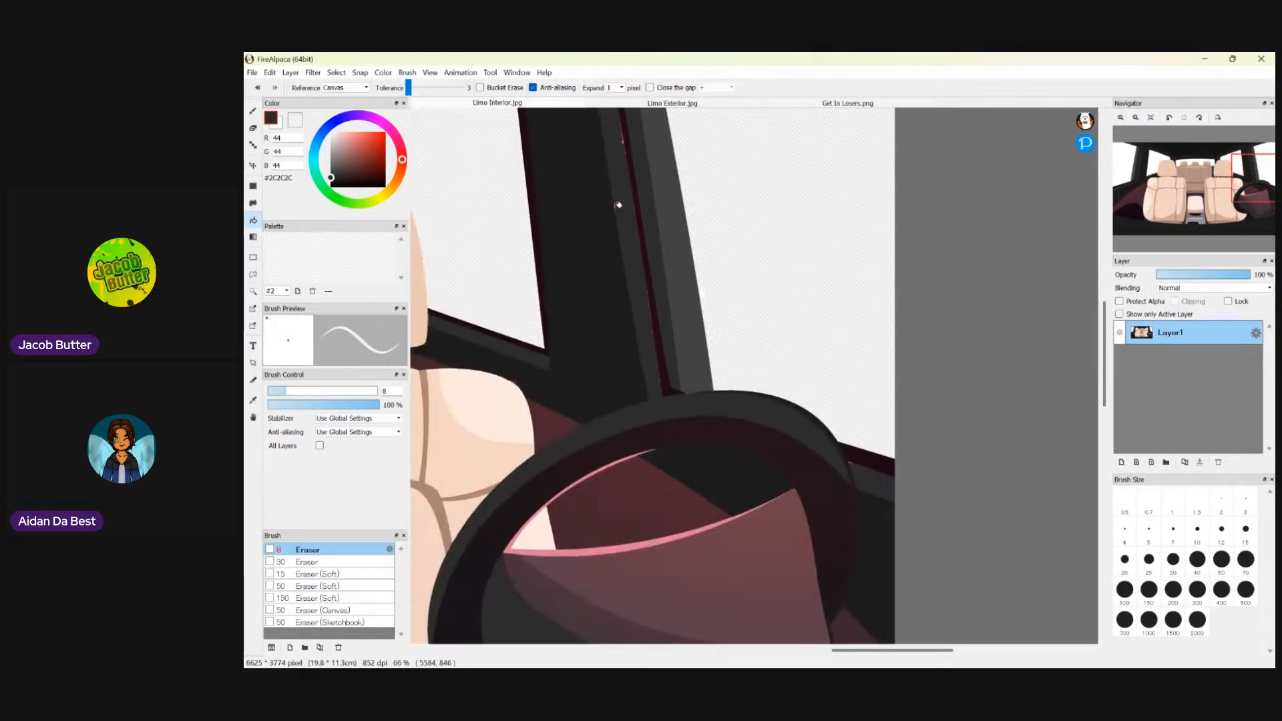
left_click(673, 101)
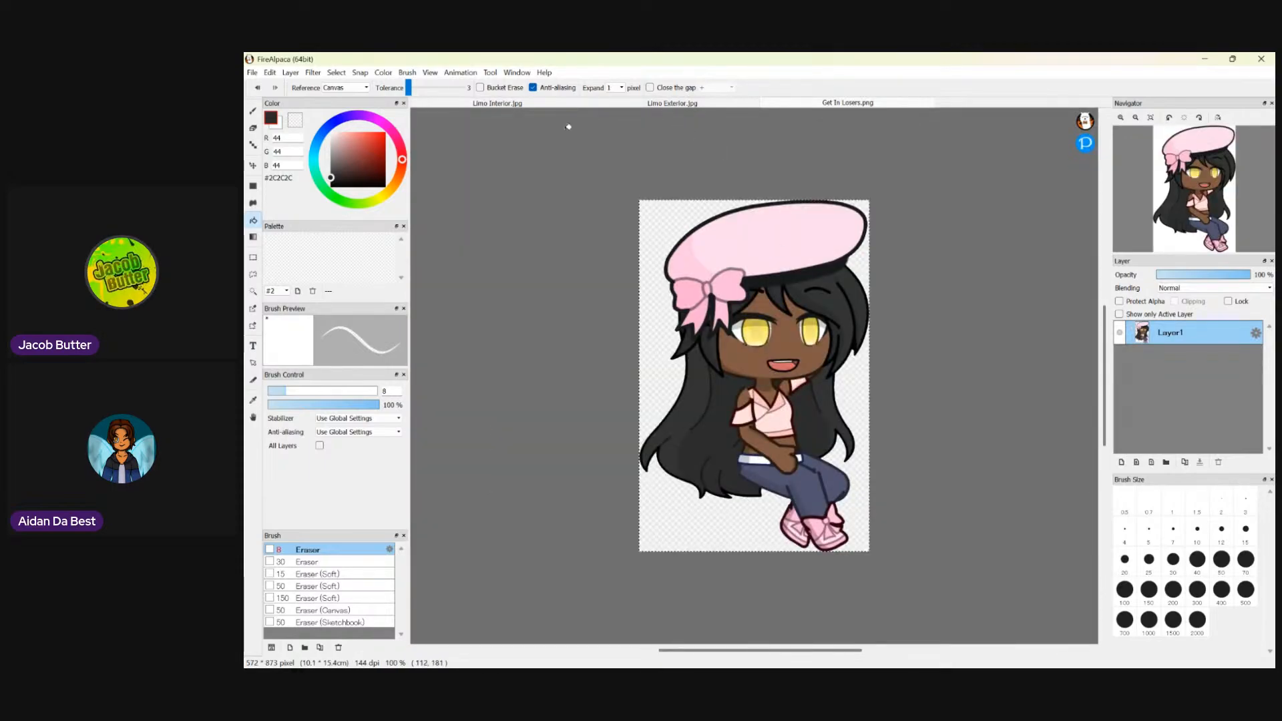
left_click(497, 103)
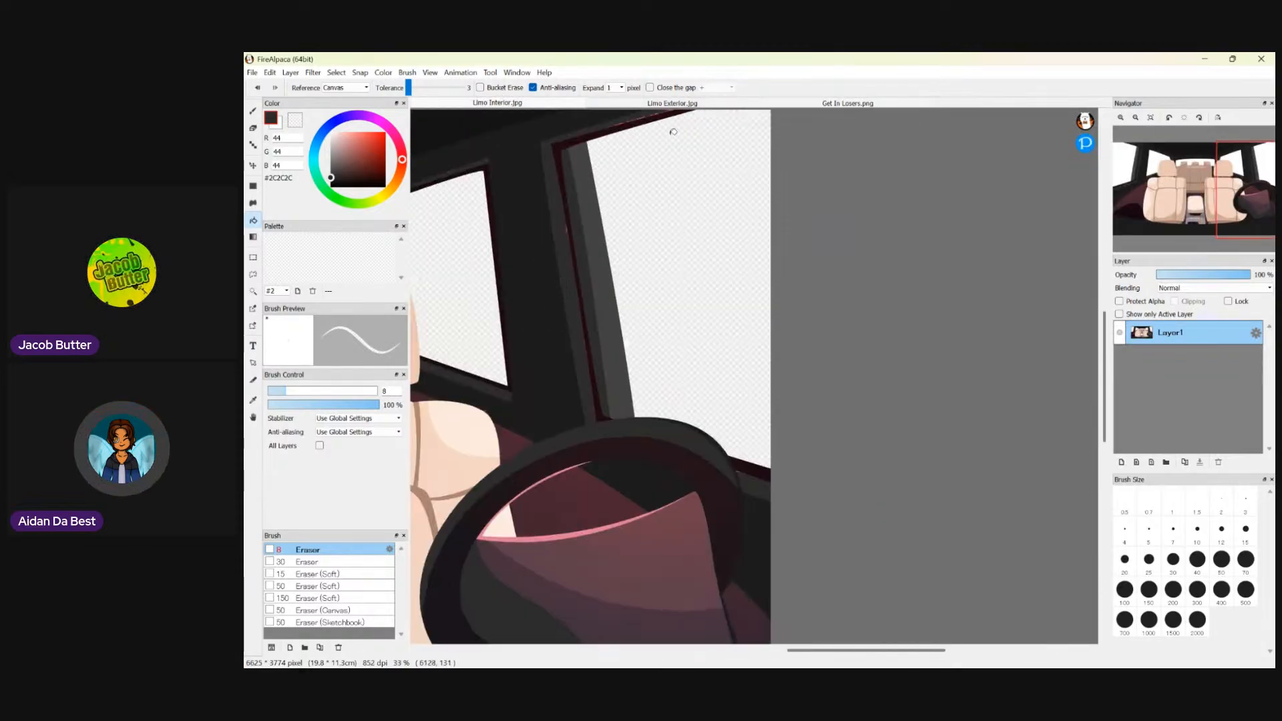
scroll(661, 284, "up", 6)
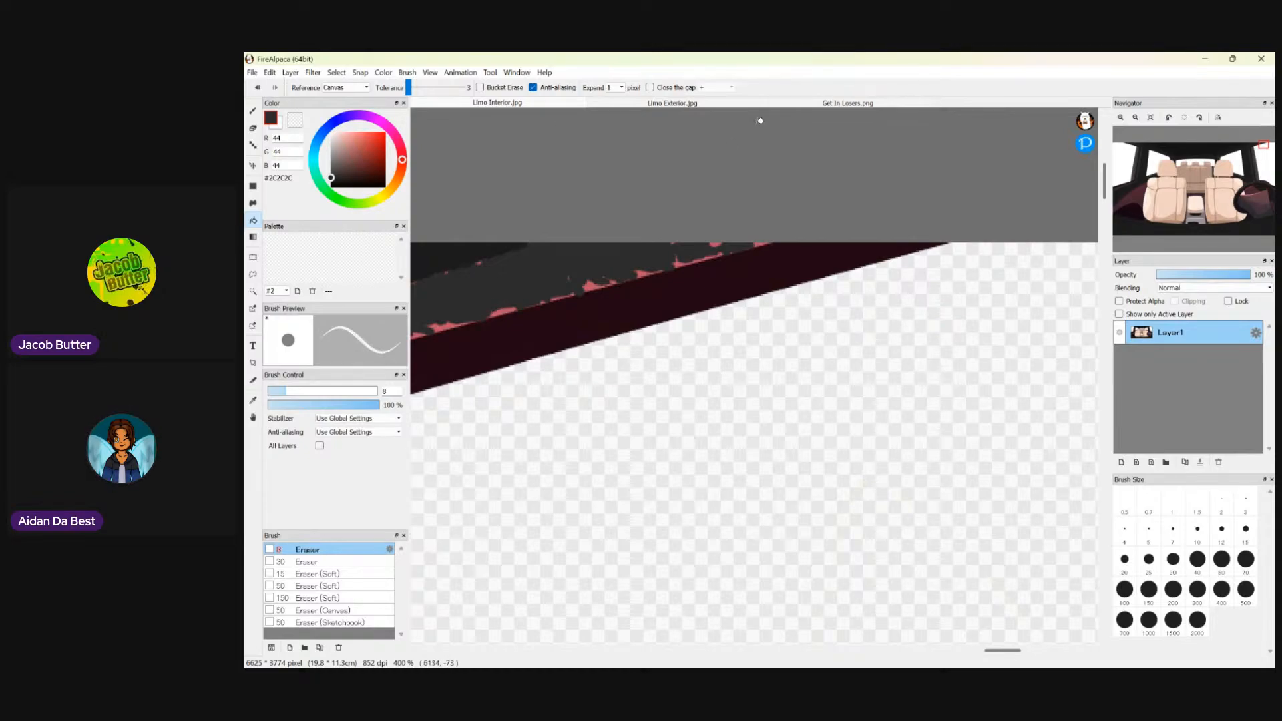
left_click(788, 104)
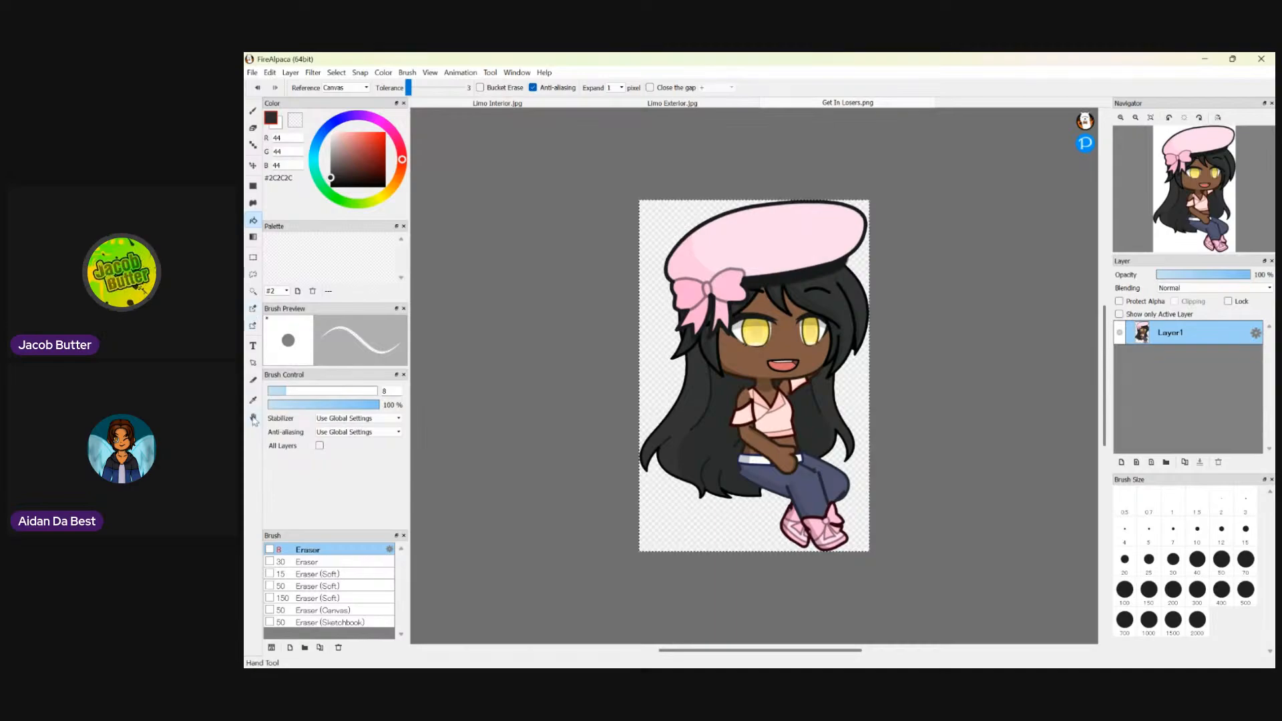
left_click(253, 291)
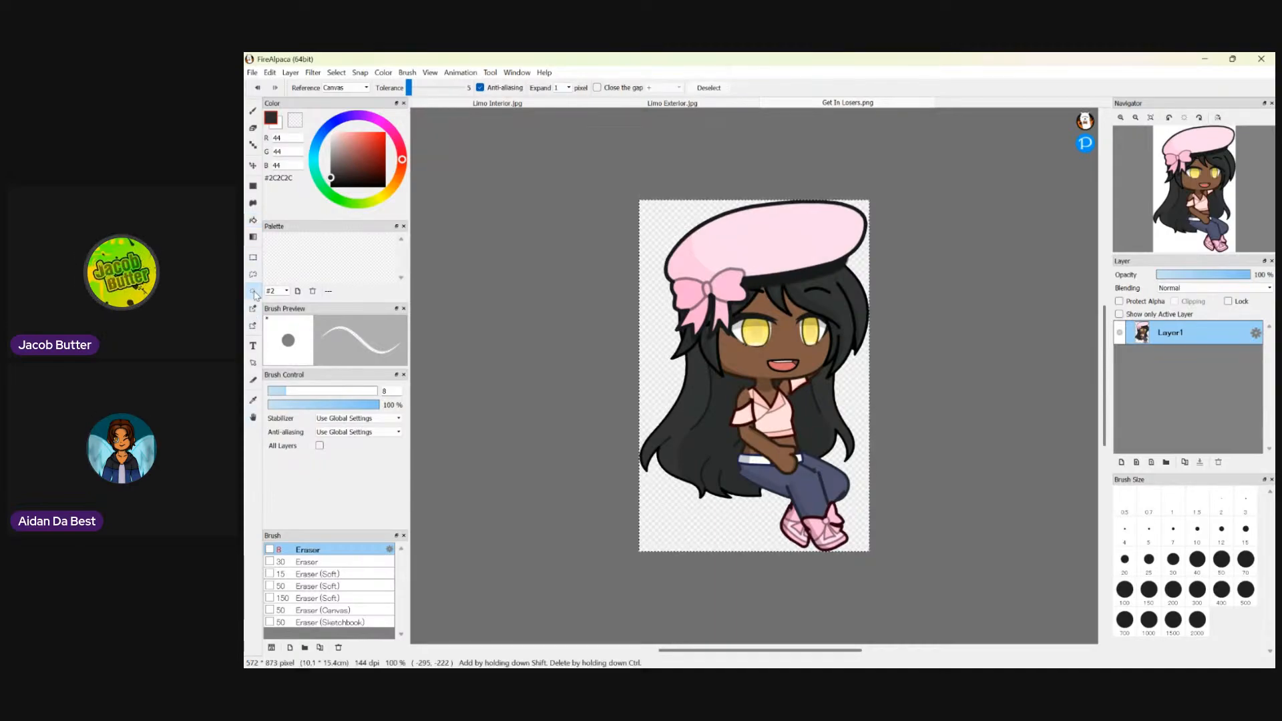
left_click(491, 105)
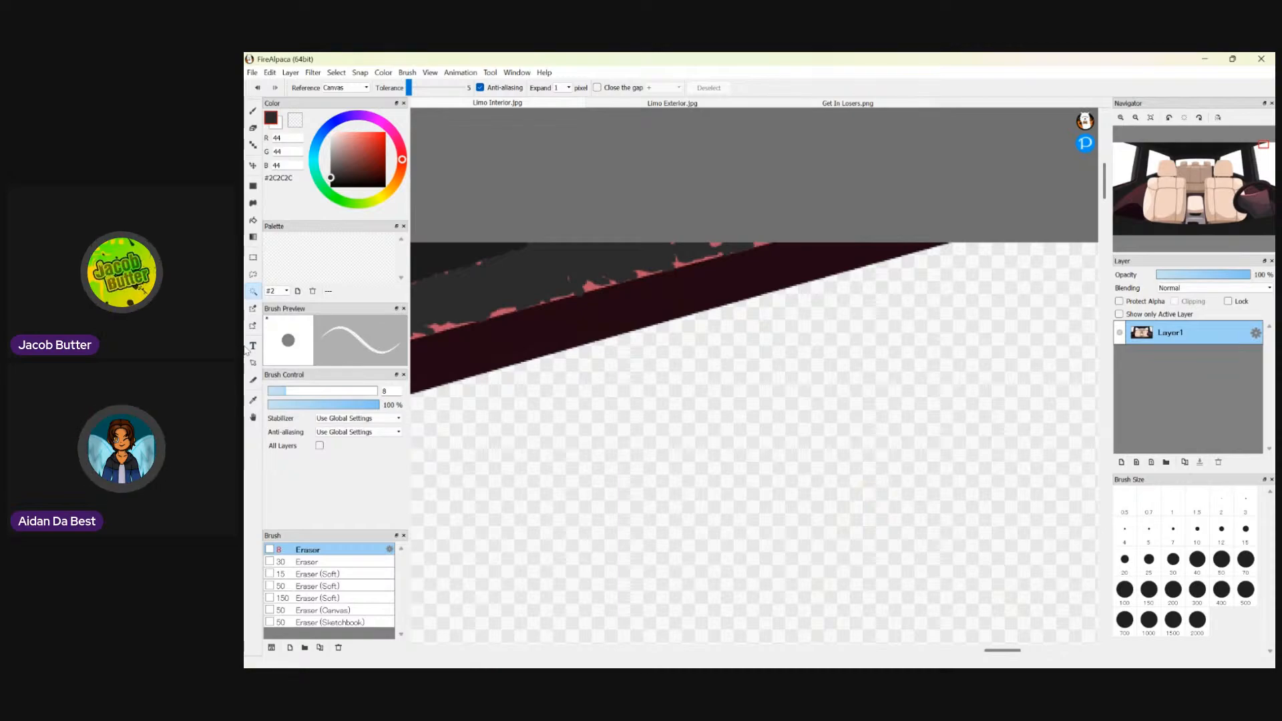
- Bucket-fill leftover pink patches along the trim above the right front window with #2C2C2C
left_click(253, 221)
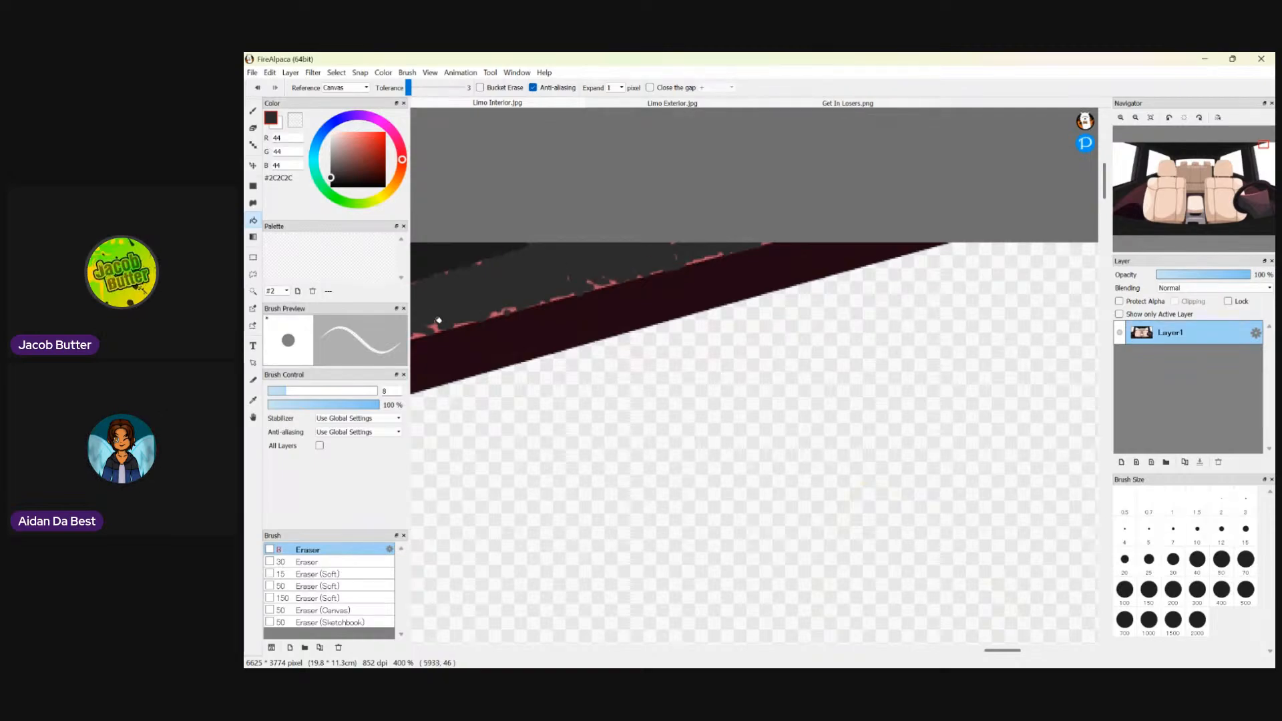
scroll(473, 289, "down", 3)
scroll(482, 303, "up", 4)
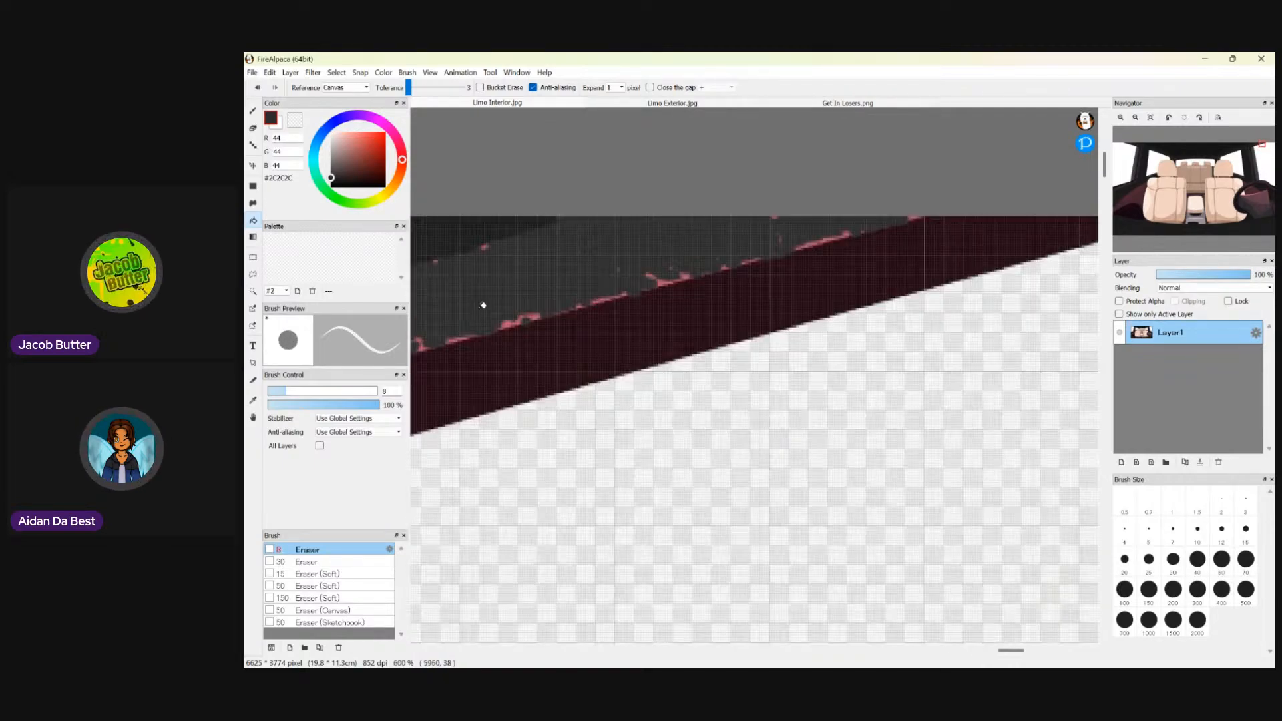
scroll(482, 303, "down", 4)
scroll(484, 300, "up", 3)
scroll(495, 324, "down", 4)
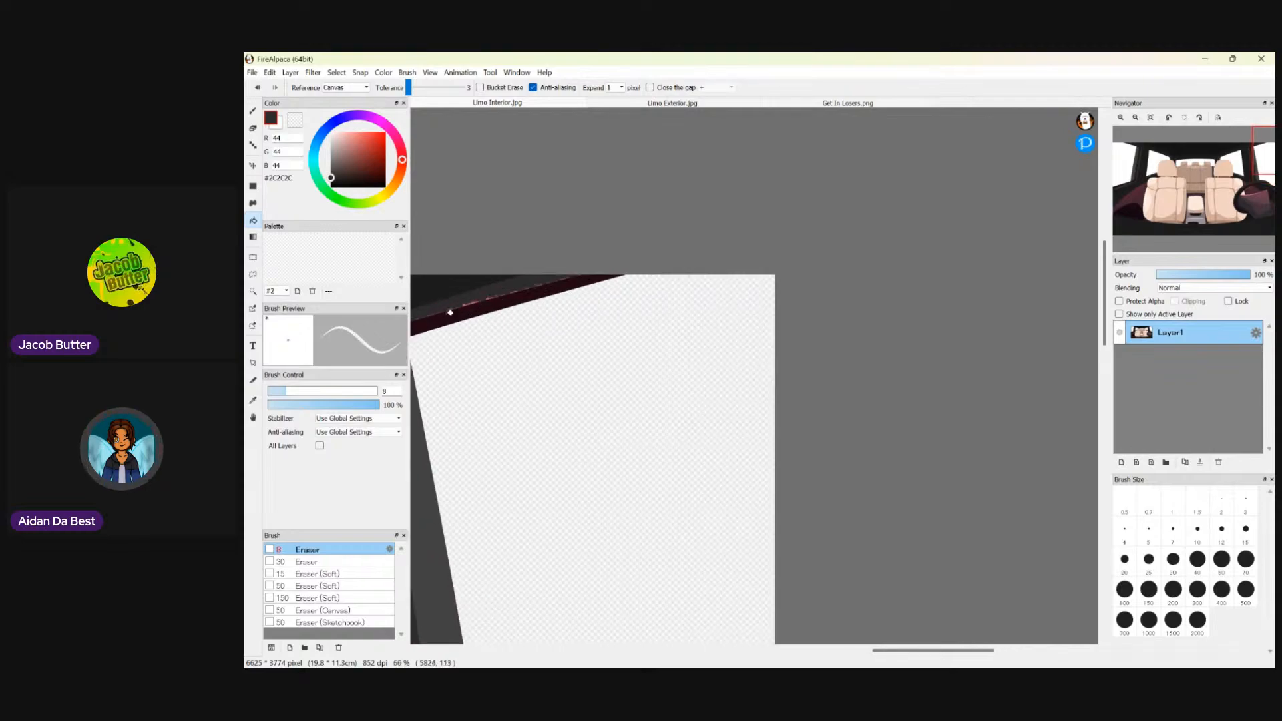
scroll(450, 309, "up", 2)
scroll(452, 300, "up", 3)
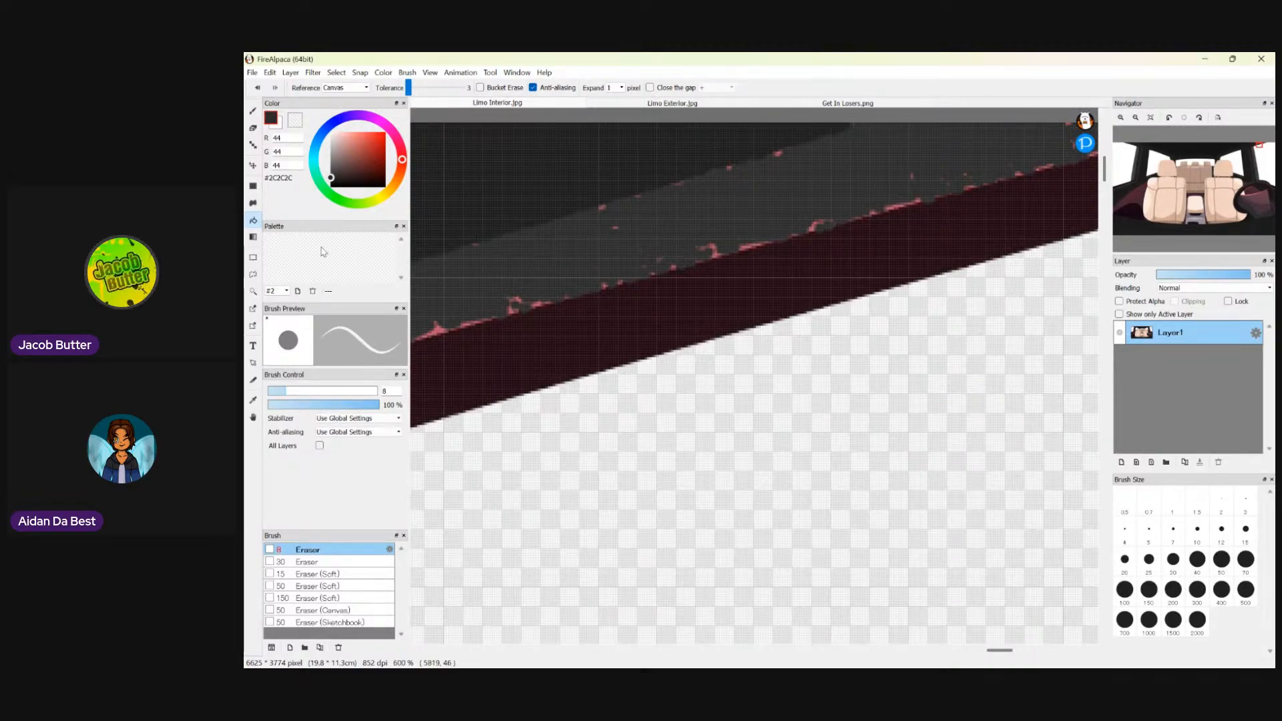
- Paint over the remaining pink specks above the right front window using the Pen at size 5 in #2C2C2C
left_click(253, 111)
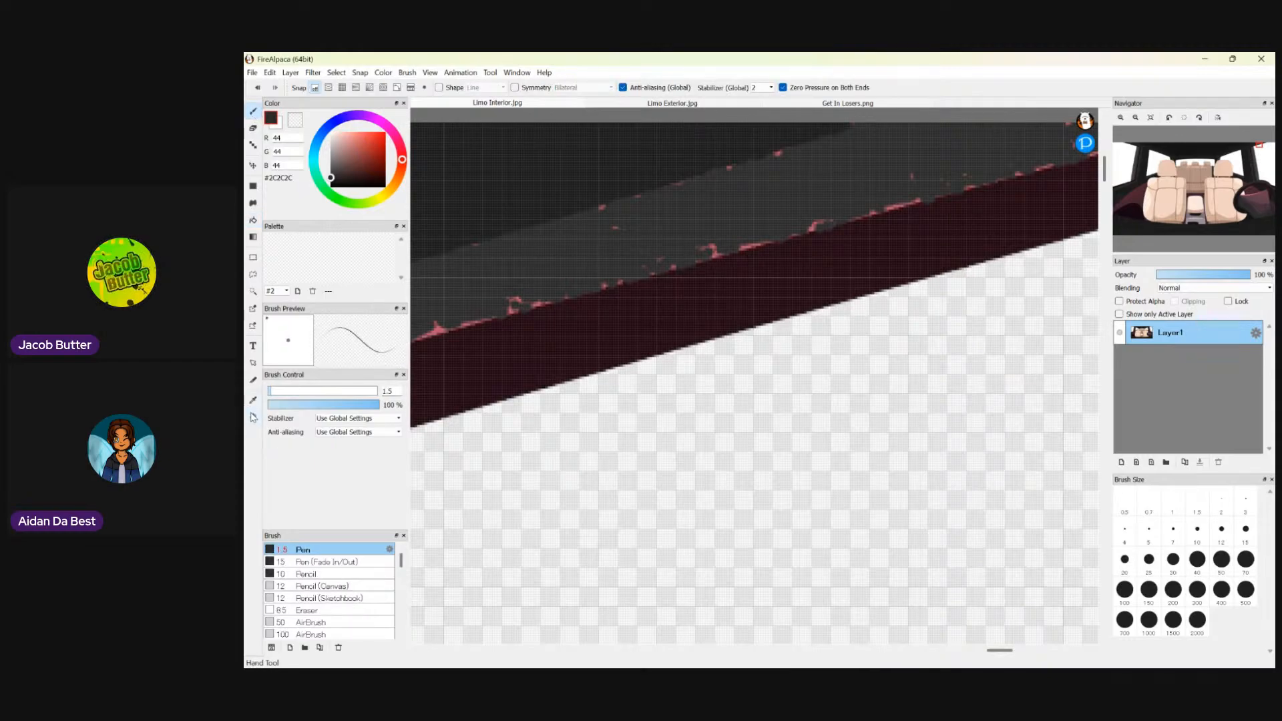
left_click_drag(287, 397, 297, 397)
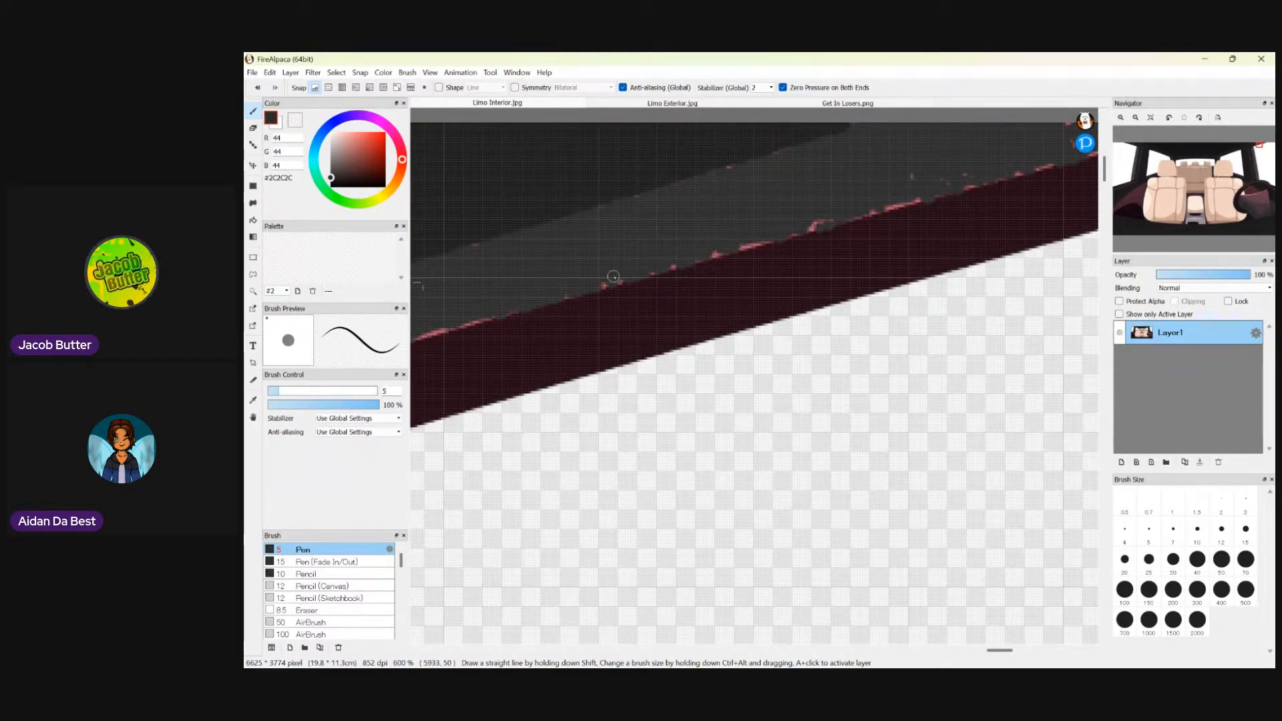
scroll(608, 280, "down", 10)
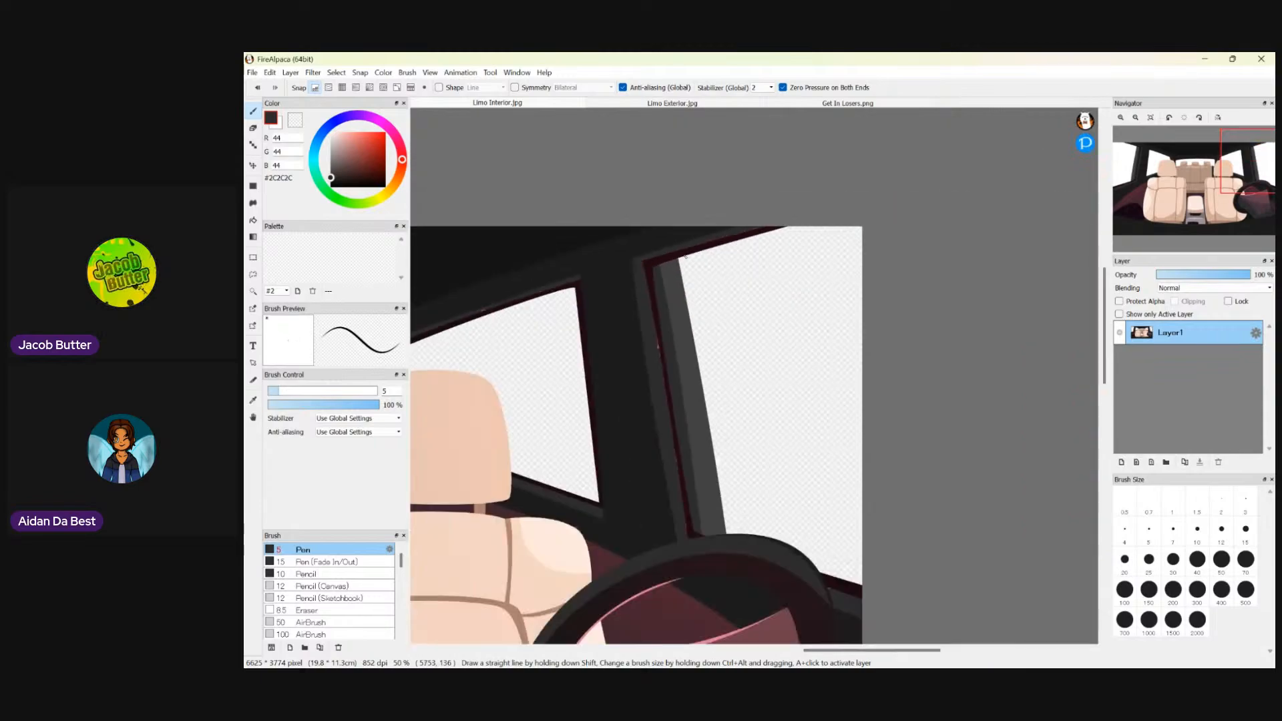
- Sample the dark grey #2C2C2C from the lower section of the steering wheel area
scroll(612, 379, "down", 2)
scroll(668, 353, "up", 6)
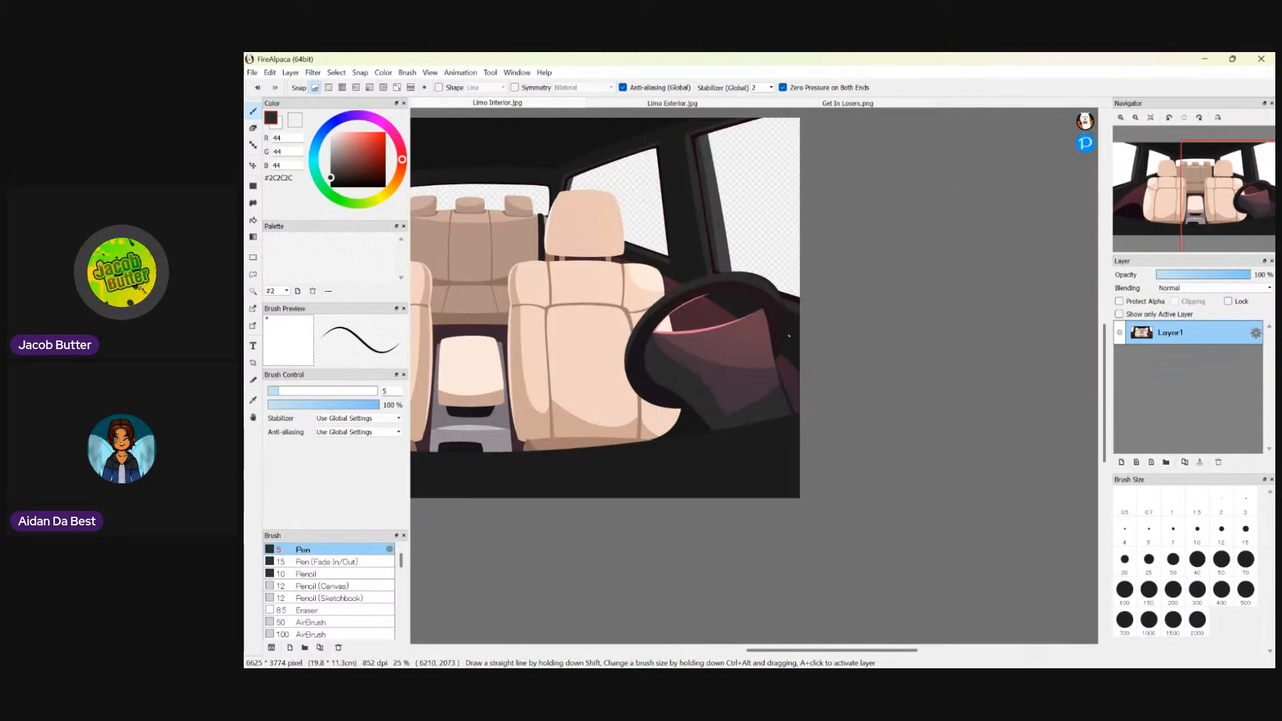
scroll(688, 342, "down", 4)
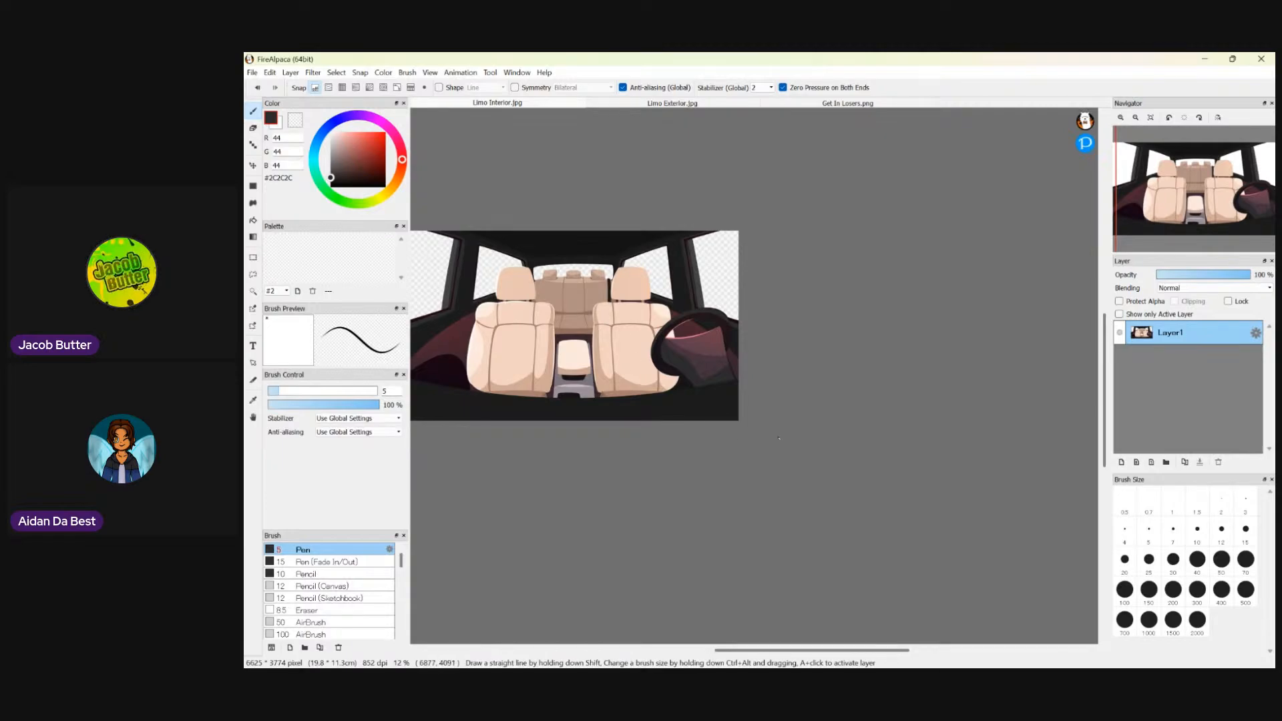
scroll(743, 387, "up", 1)
scroll(743, 387, "up", 4)
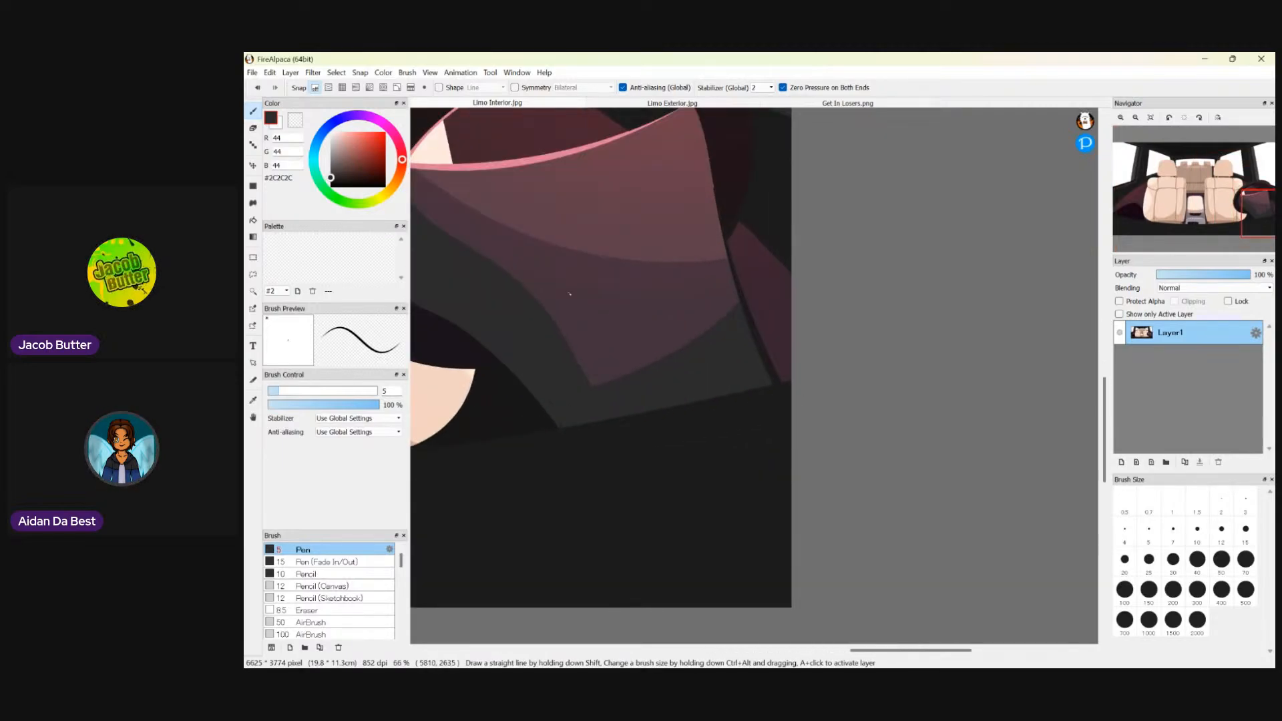
left_click(253, 401)
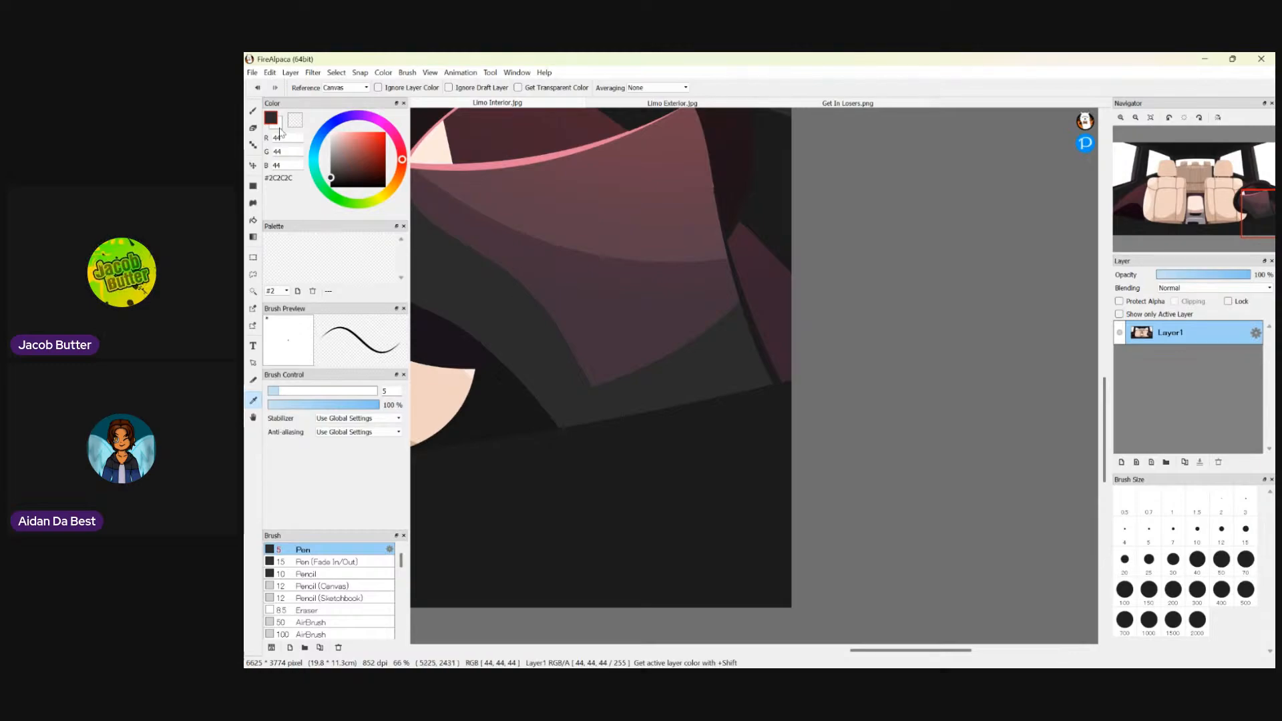
scroll(568, 329, "down", 2)
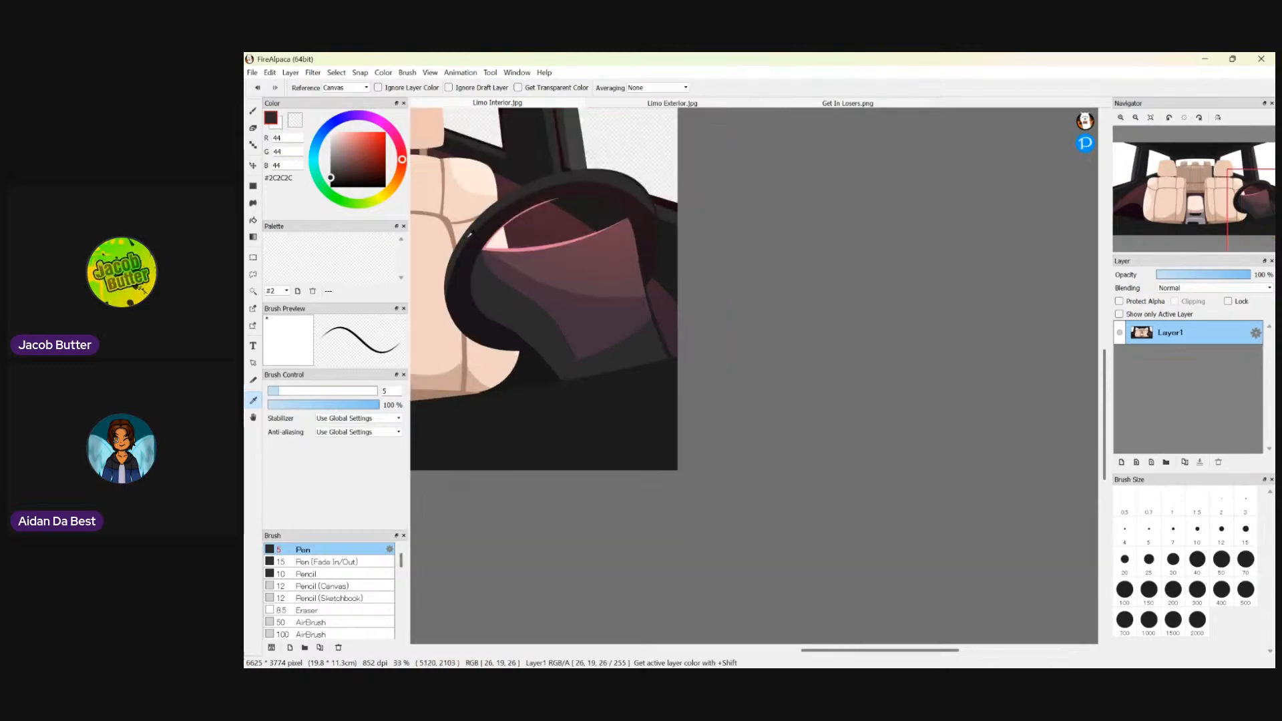
- Set the colour to RGB 33, 33, 33 and bucket-fill the dark grey section inside the steering wheel
double_click(284, 139)
type("33")
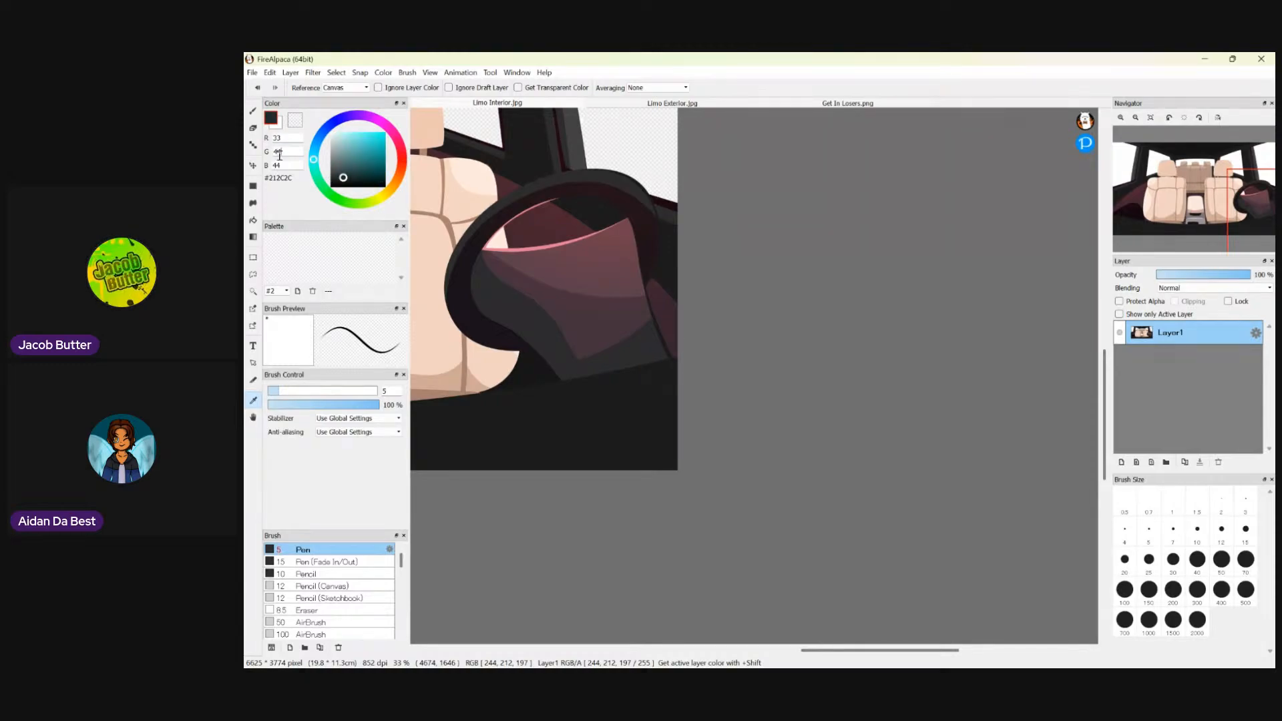
double_click(280, 152)
type("33")
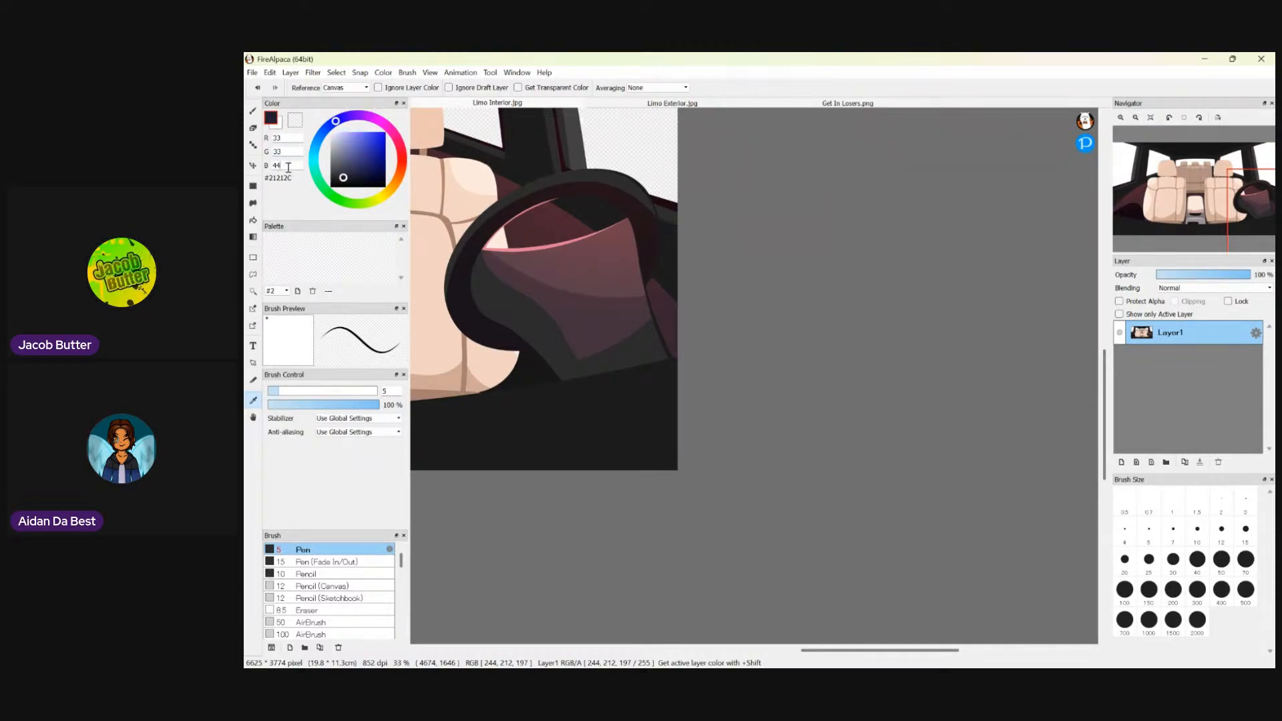
double_click(288, 167)
type("33")
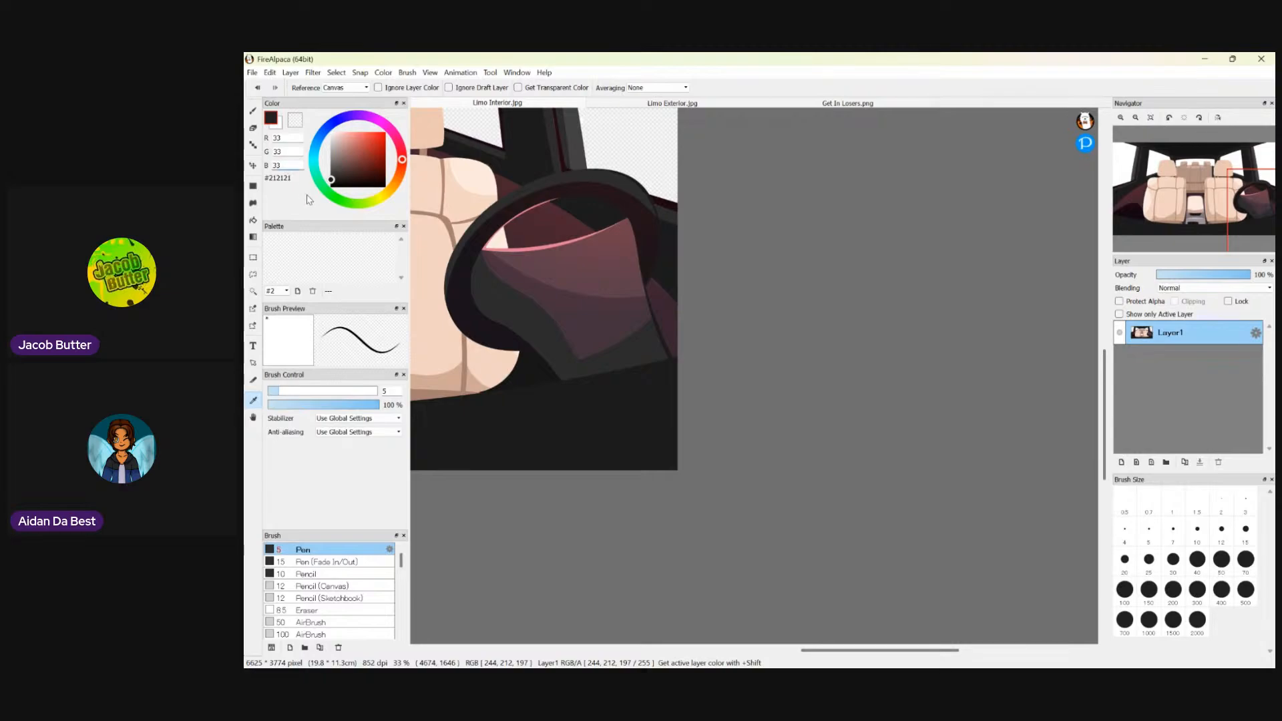
left_click(255, 222)
left_click(555, 335)
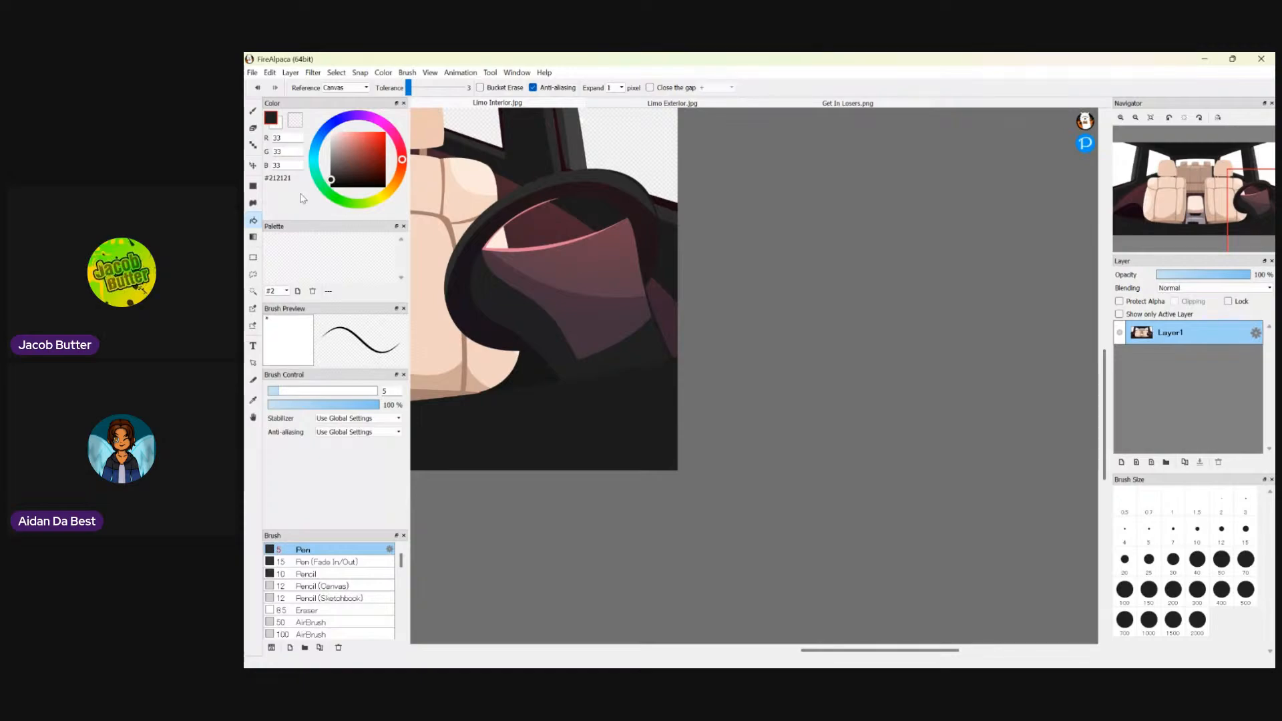
- Set the colour to RGB 44, 44, 44 and bucket-fill the maroon middle section of the panel inside the steering wheel
key("BackSpace")
key("BackSpace")
type("44")
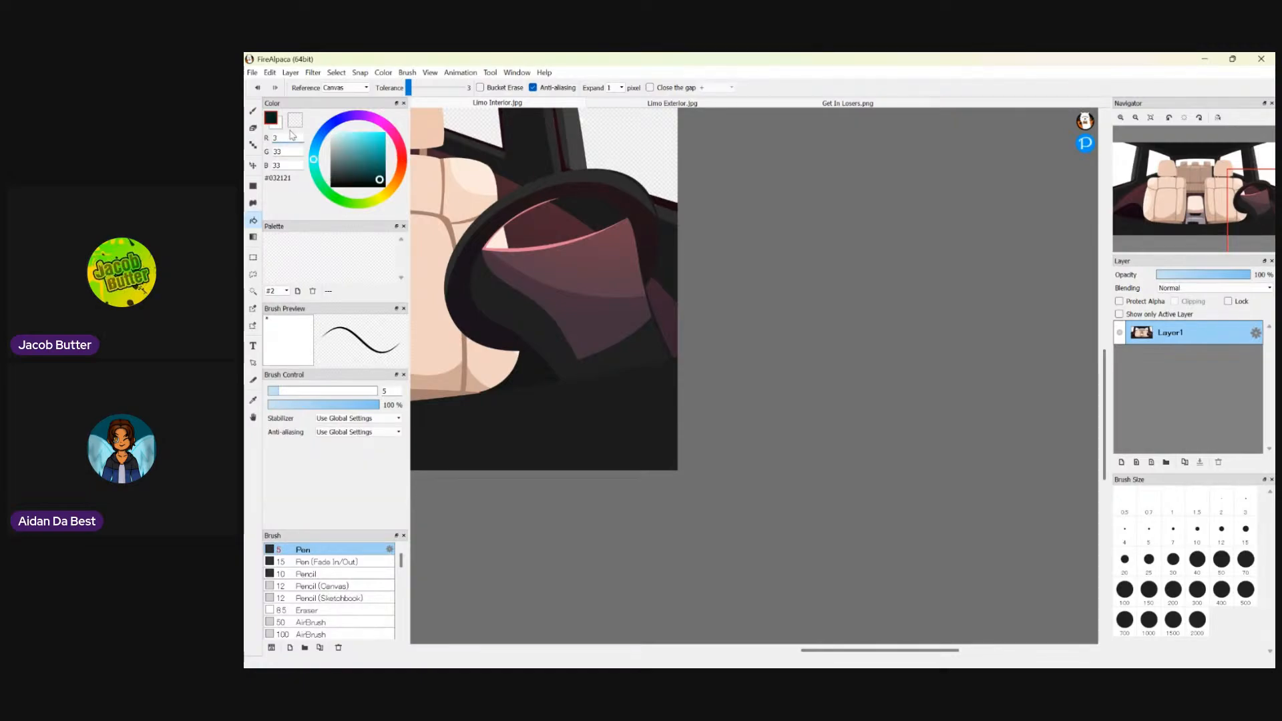
left_click(281, 152)
key("BackSpace")
key("BackSpace")
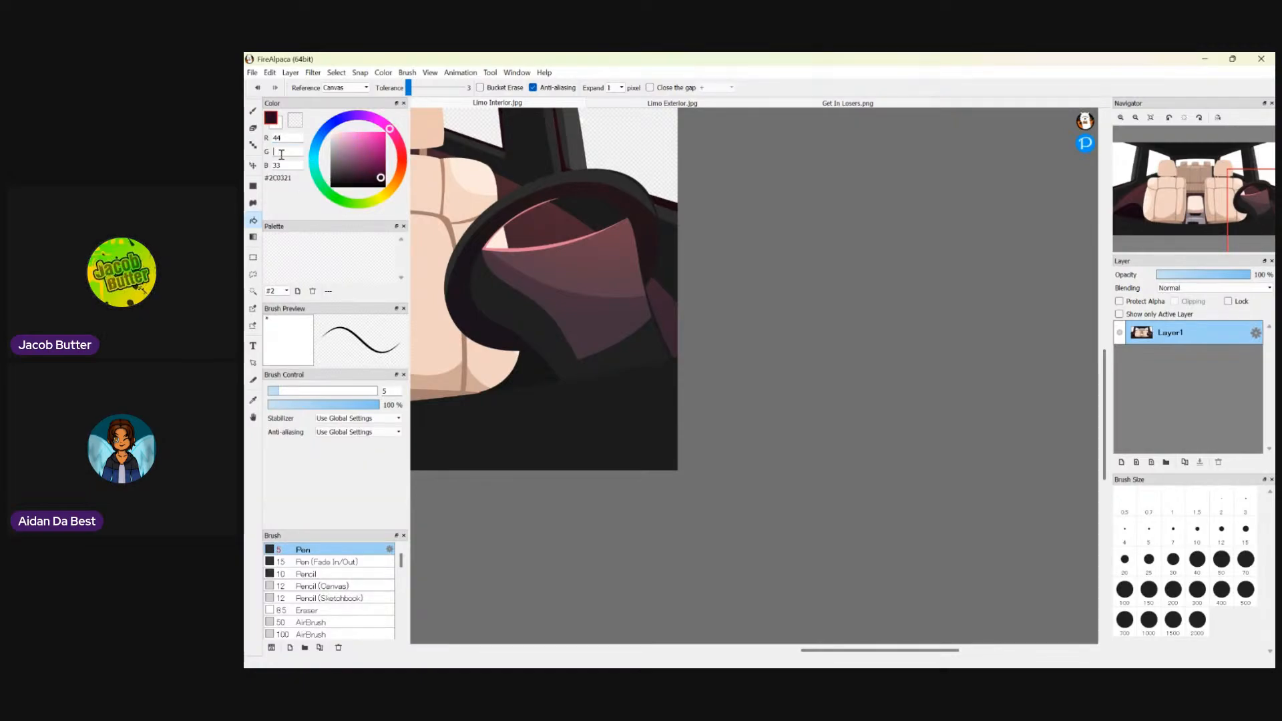
type("44")
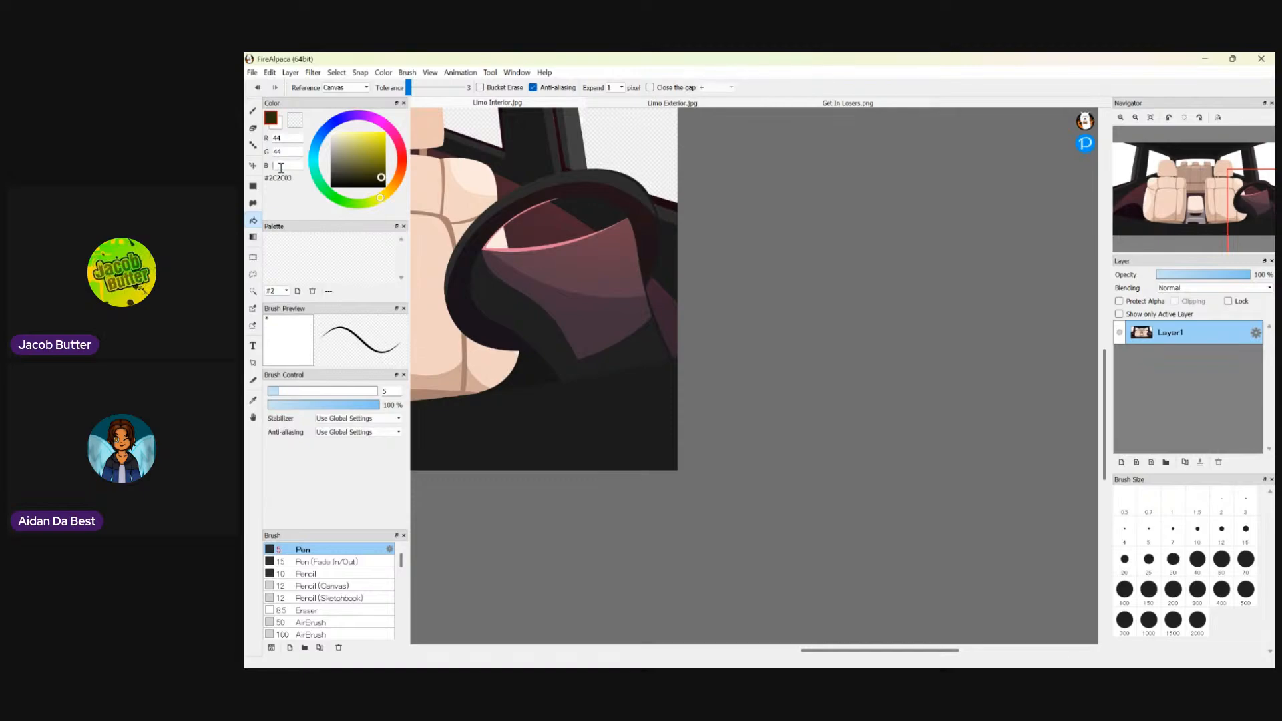
type("44")
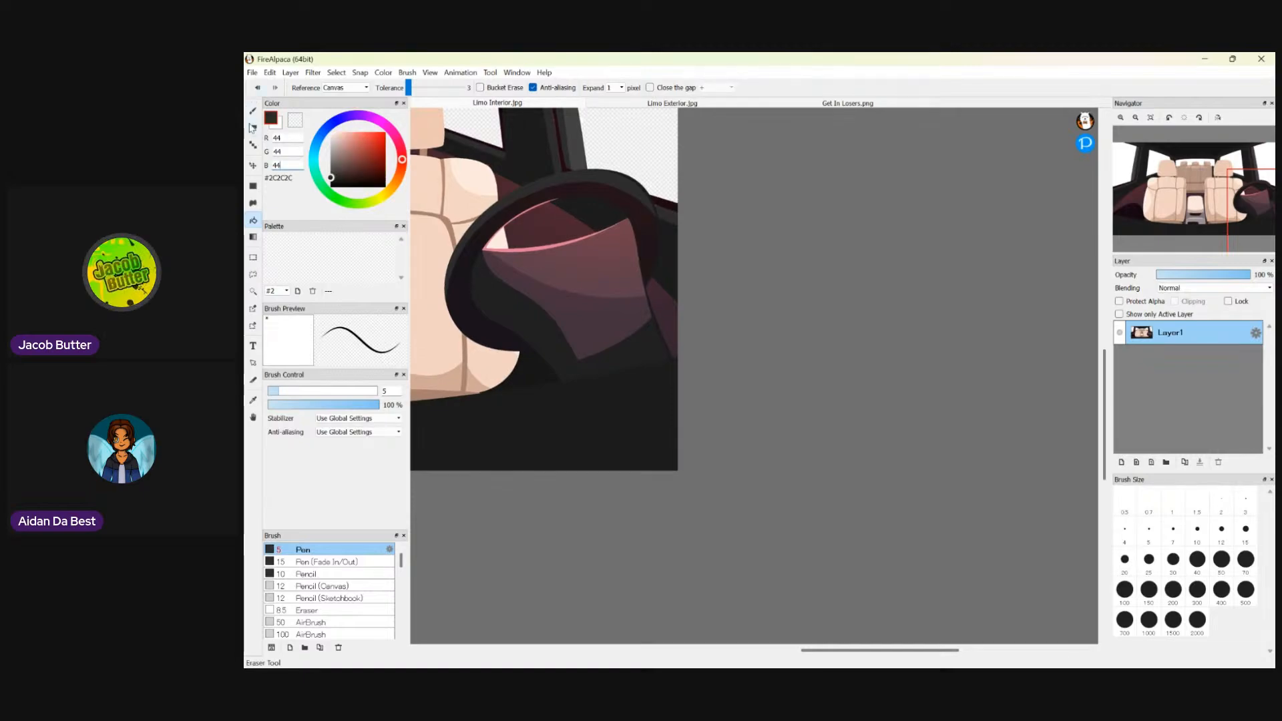
left_click(572, 318)
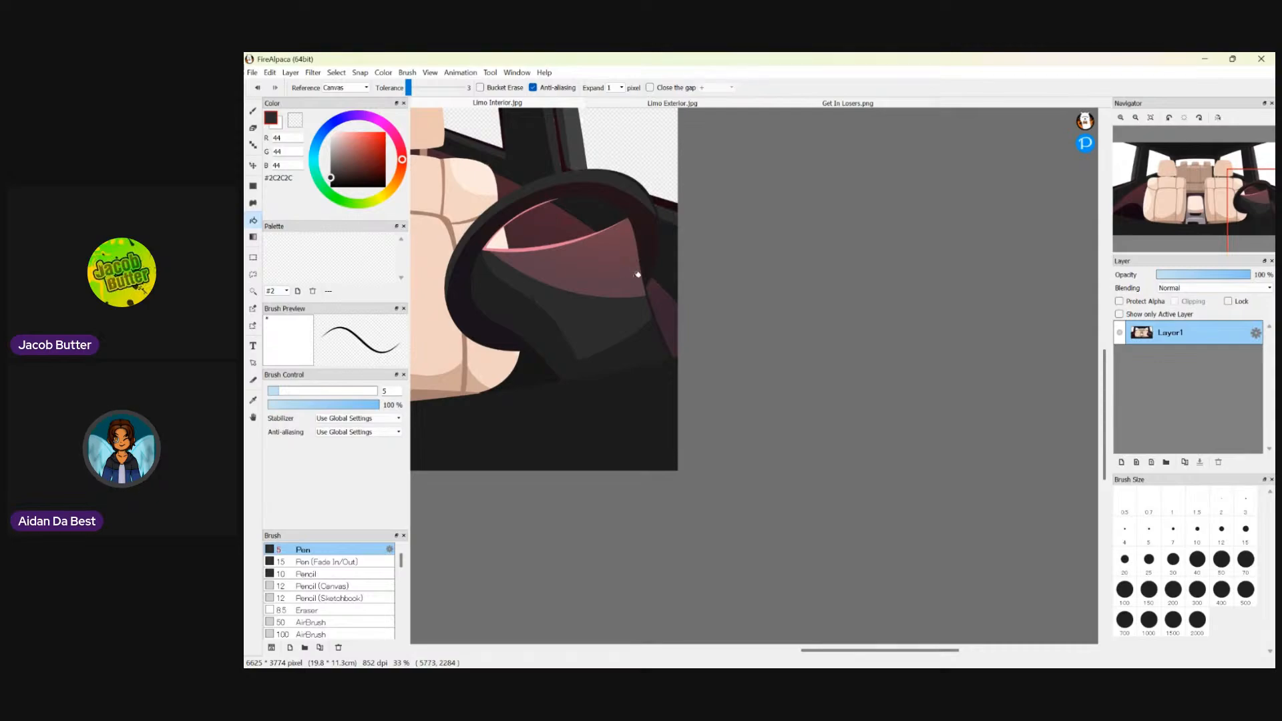
- Set the colour to RGB 55, 55, 55 and bucket-fill the pinkish upper section of the steering wheel panel, including its pointed tip
scroll(627, 271, "up", 2)
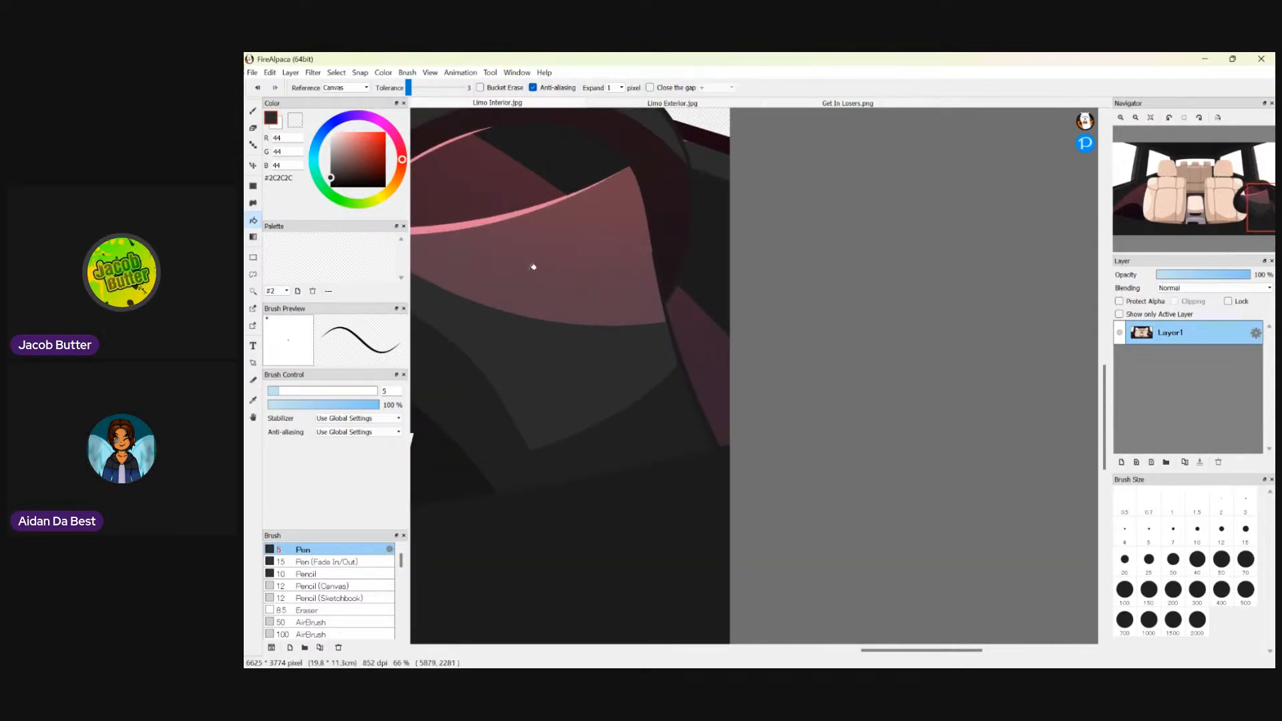
scroll(532, 266, "down", 2)
scroll(632, 272, "up", 3)
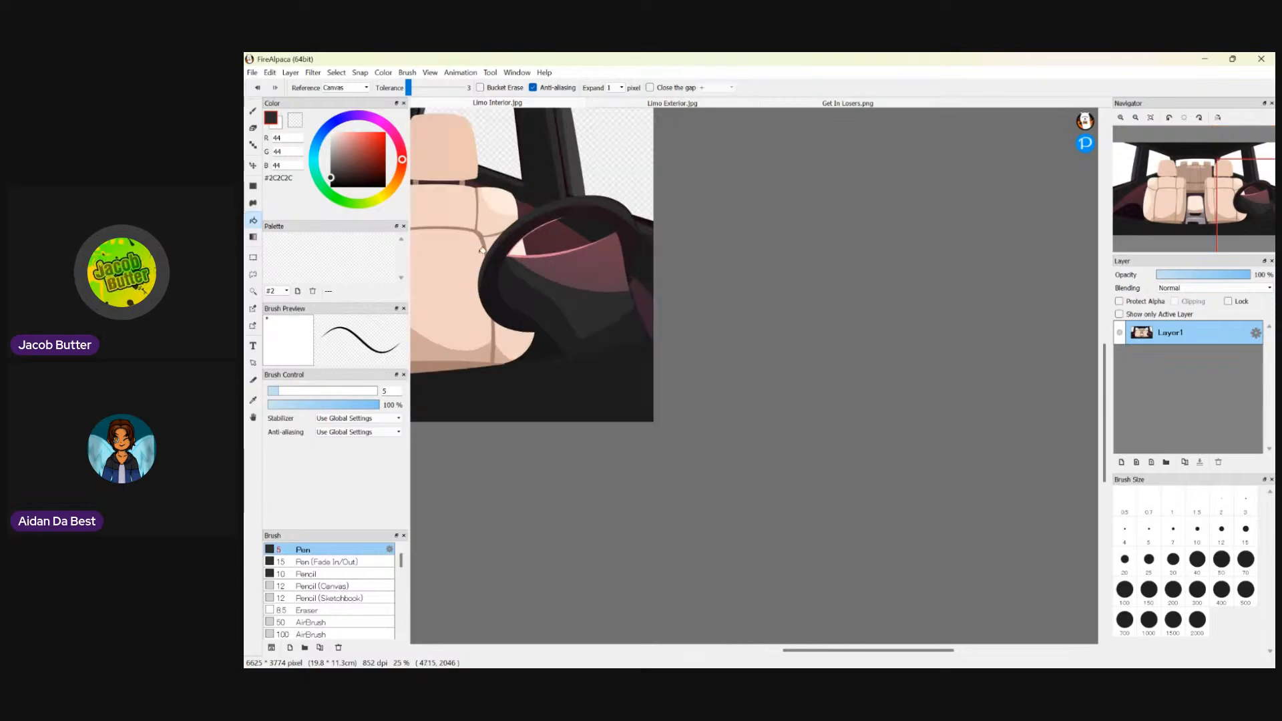
scroll(632, 271, "up", 2)
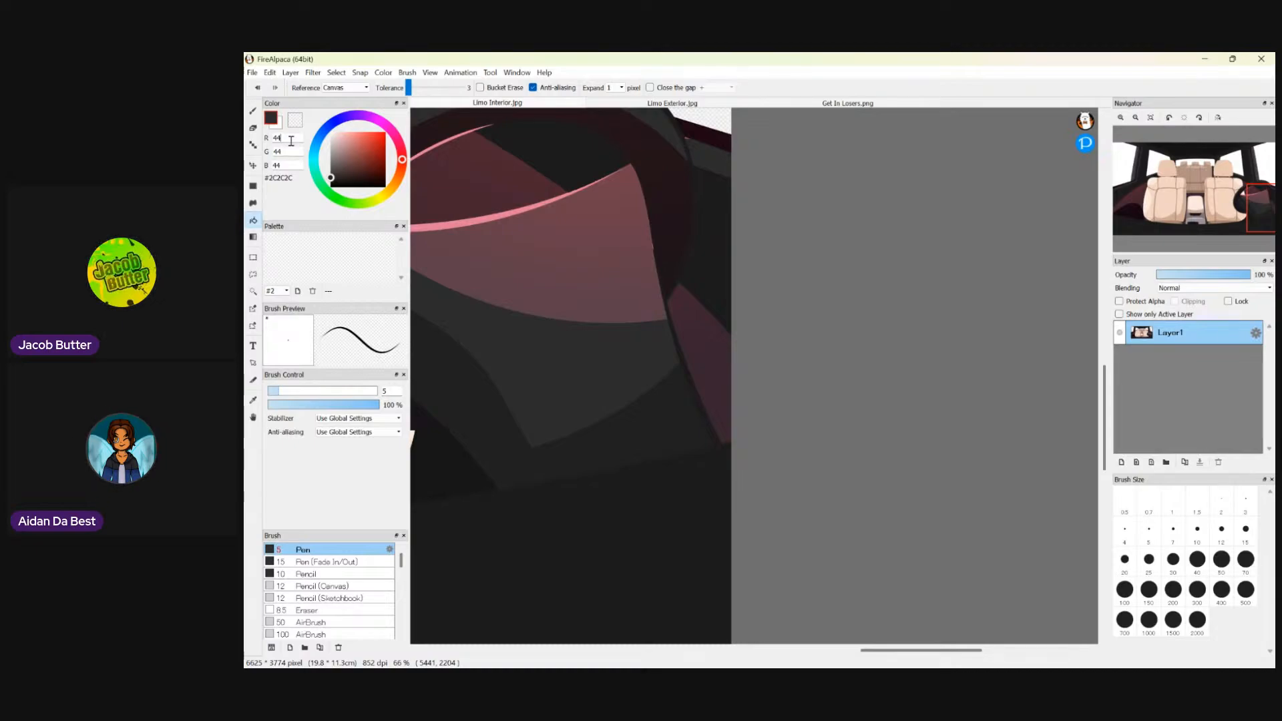
key("BackSpace")
key("BackSpace")
type("55")
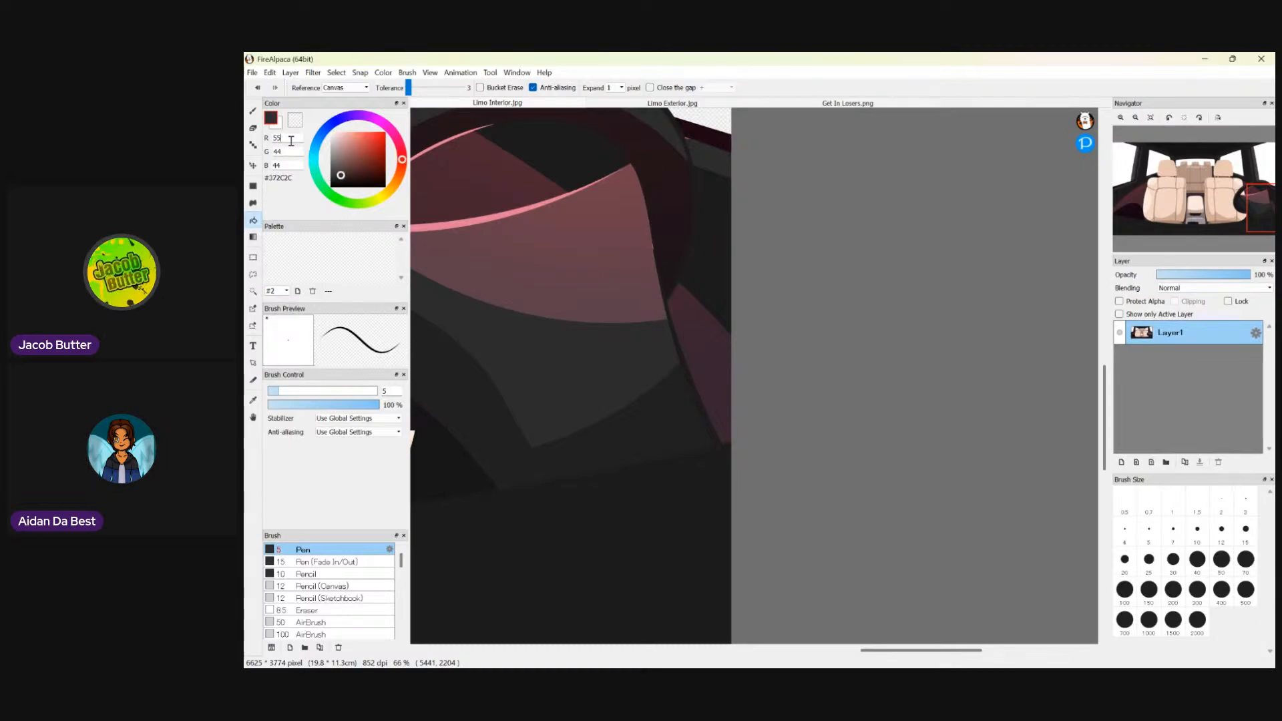
left_click(289, 150)
key("BackSpace")
key("BackSpace")
type("55")
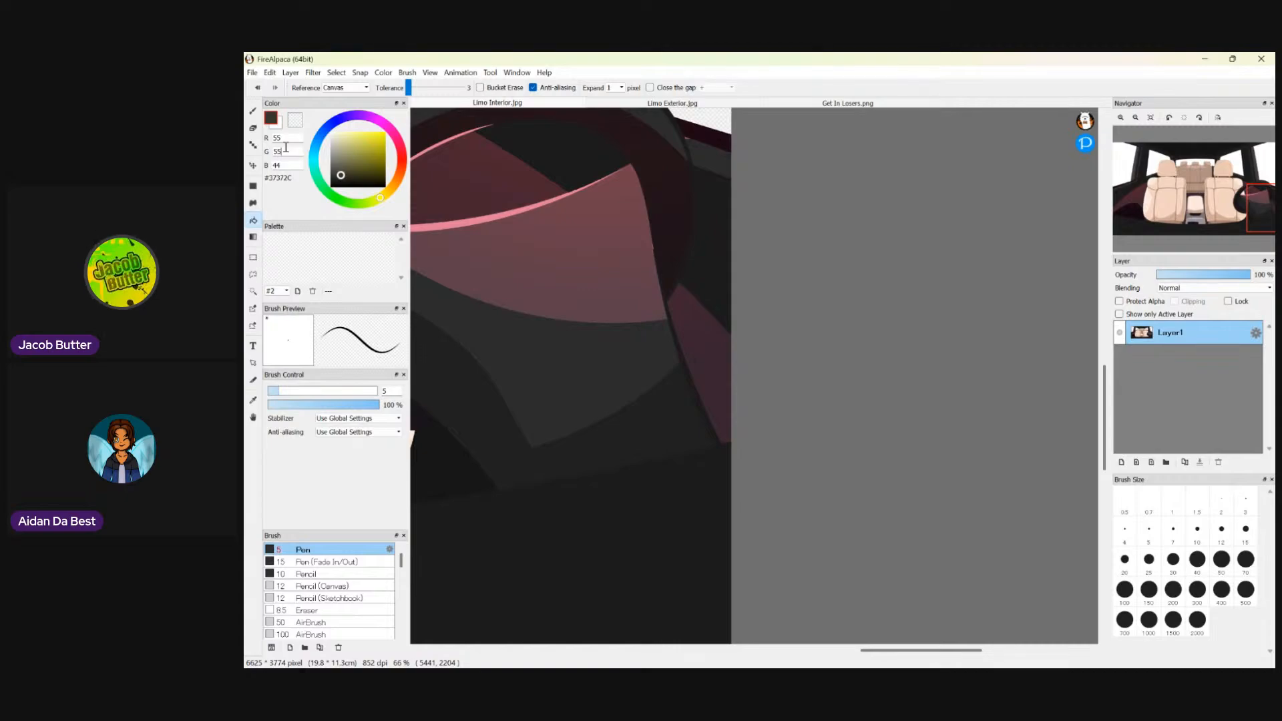
left_click(283, 164)
key("BackSpace")
key("BackSpace")
type("55")
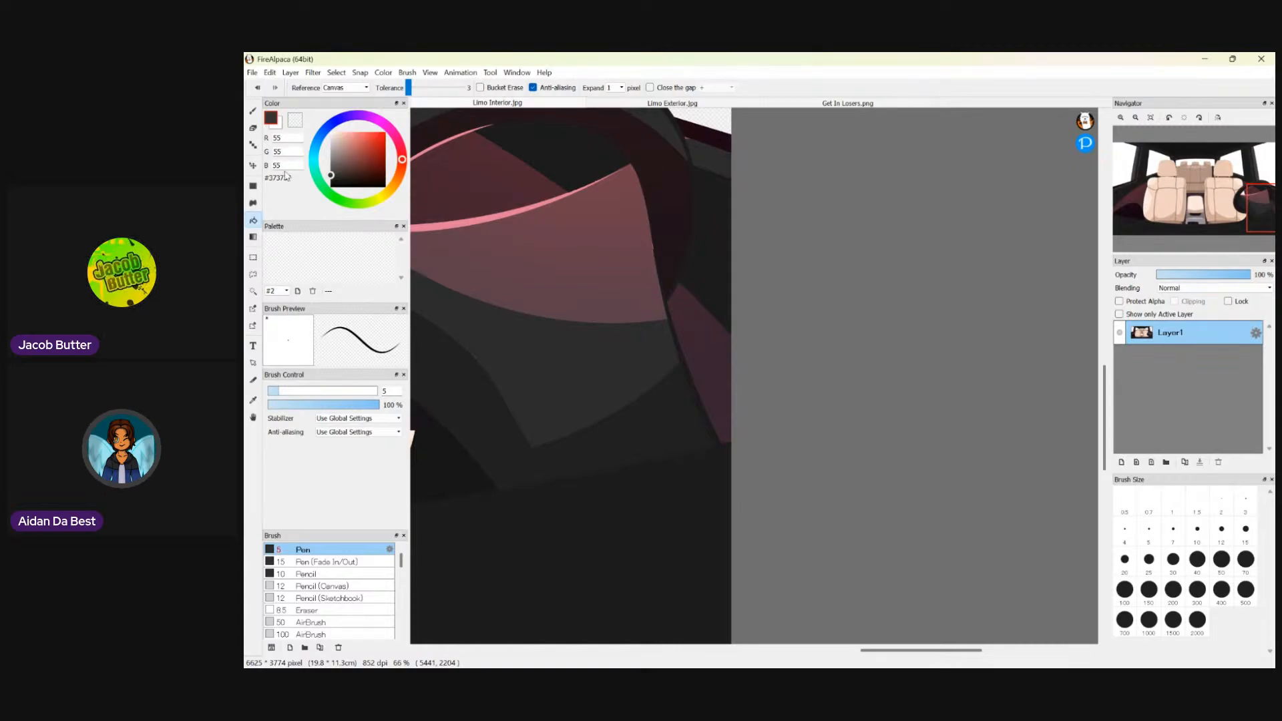
left_click(253, 226)
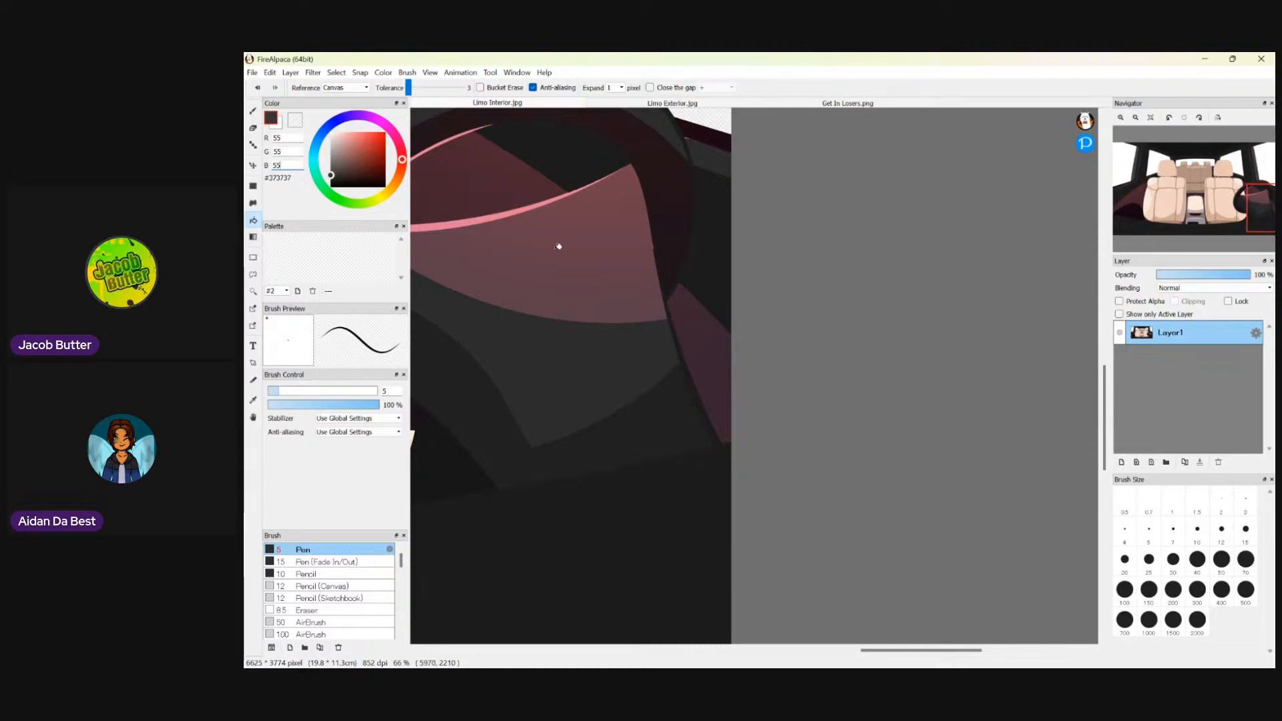
left_click(559, 248)
left_click(584, 298)
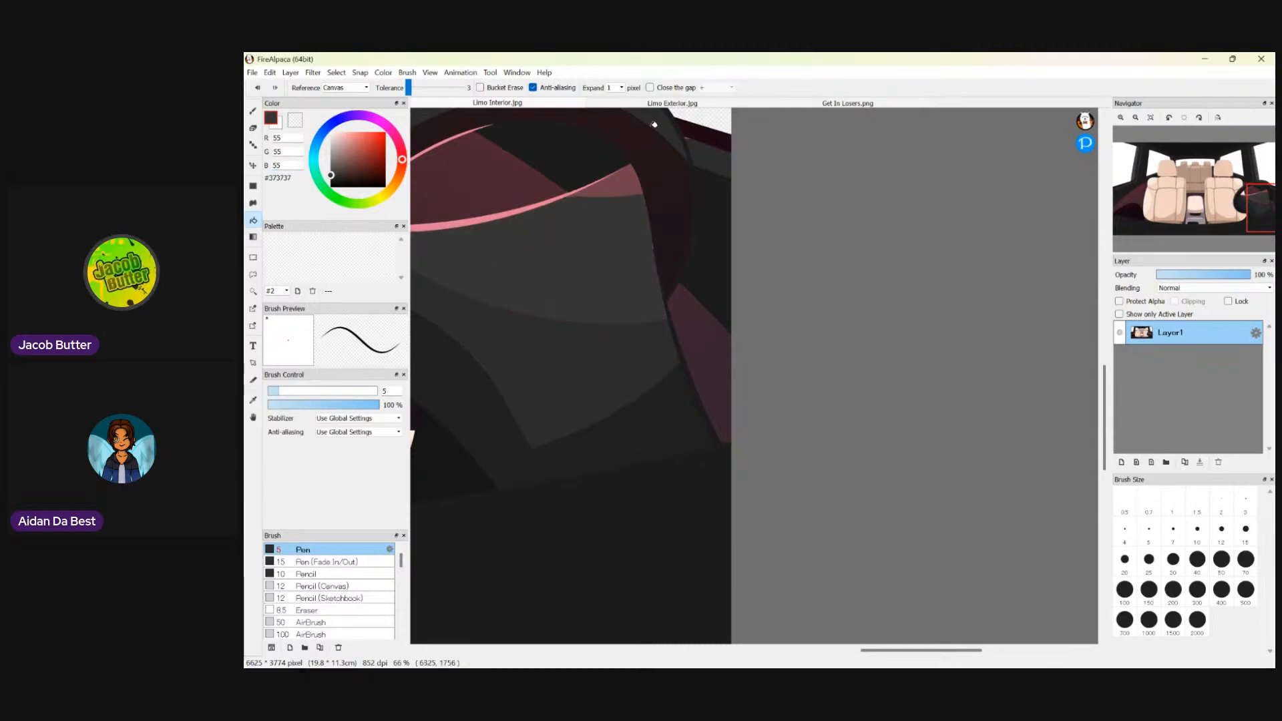
left_click(626, 174)
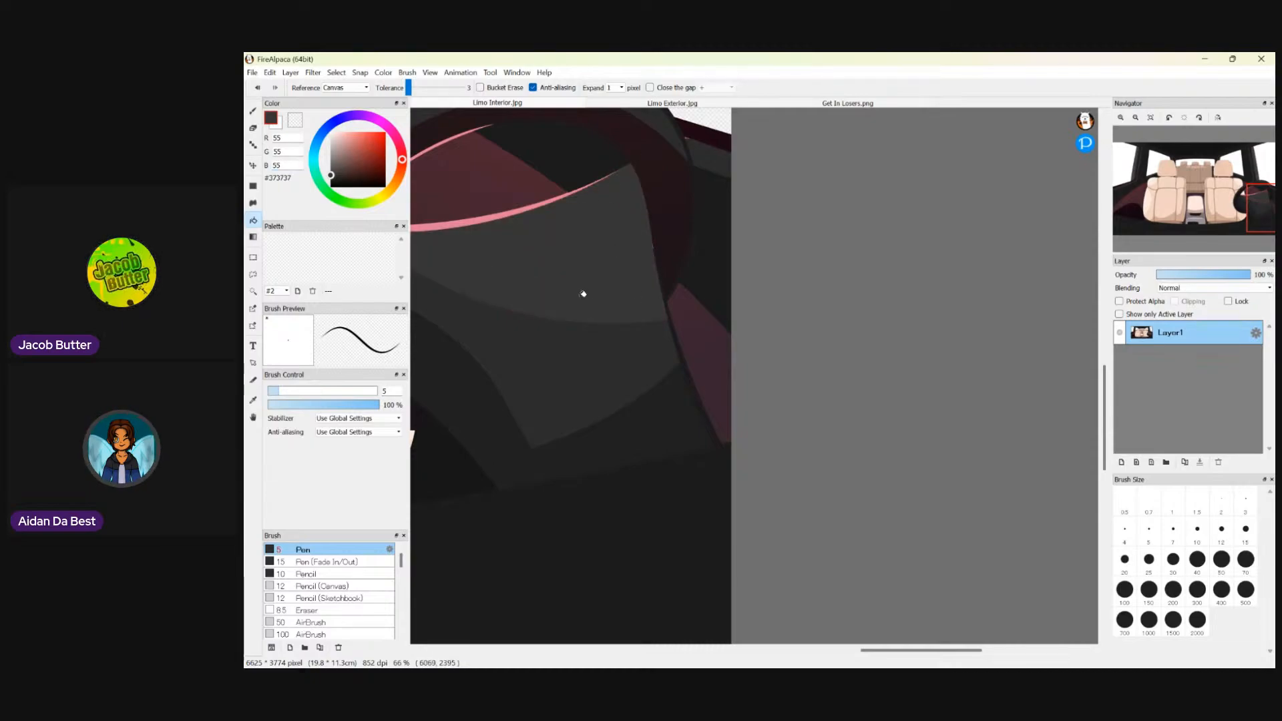
- Set the colour to RGB 66, 66, 66 and bucket-fill the pink highlight line along the upper edge of the steering wheel panel
scroll(580, 289, "down", 2)
scroll(577, 287, "up", 2)
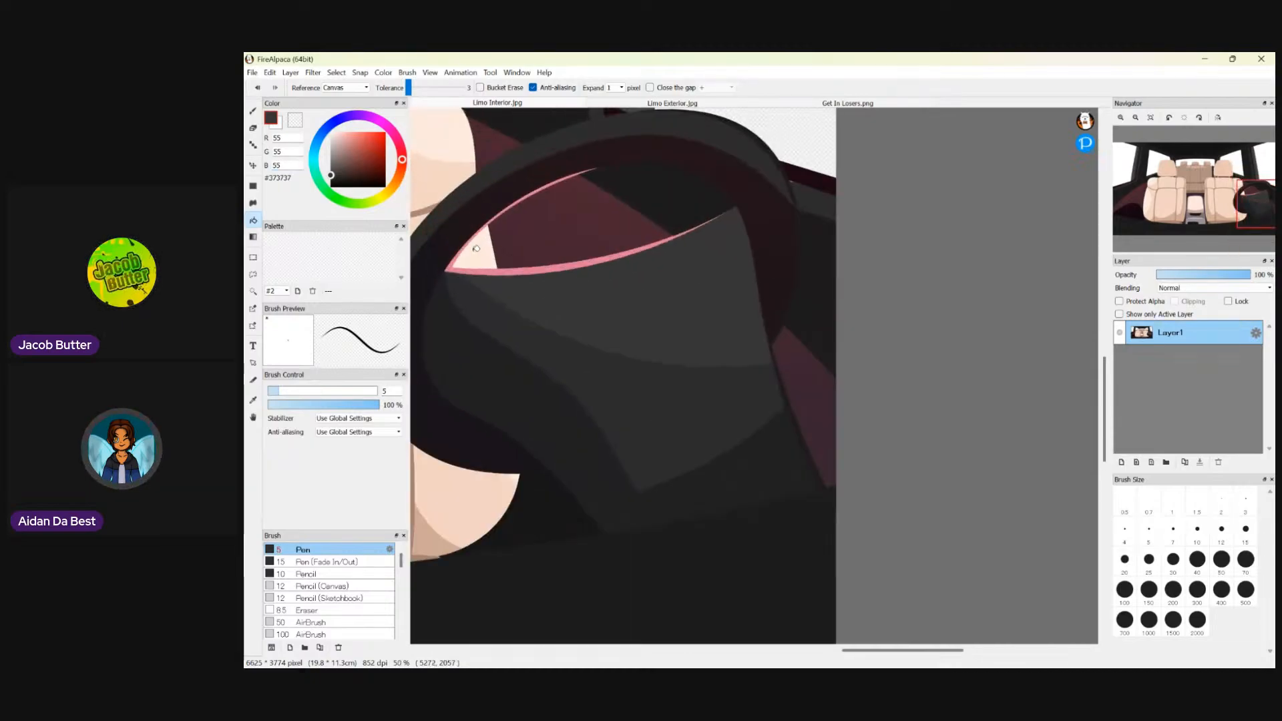
left_click(286, 139)
key("BackSpace")
key("BackSpace")
type("66")
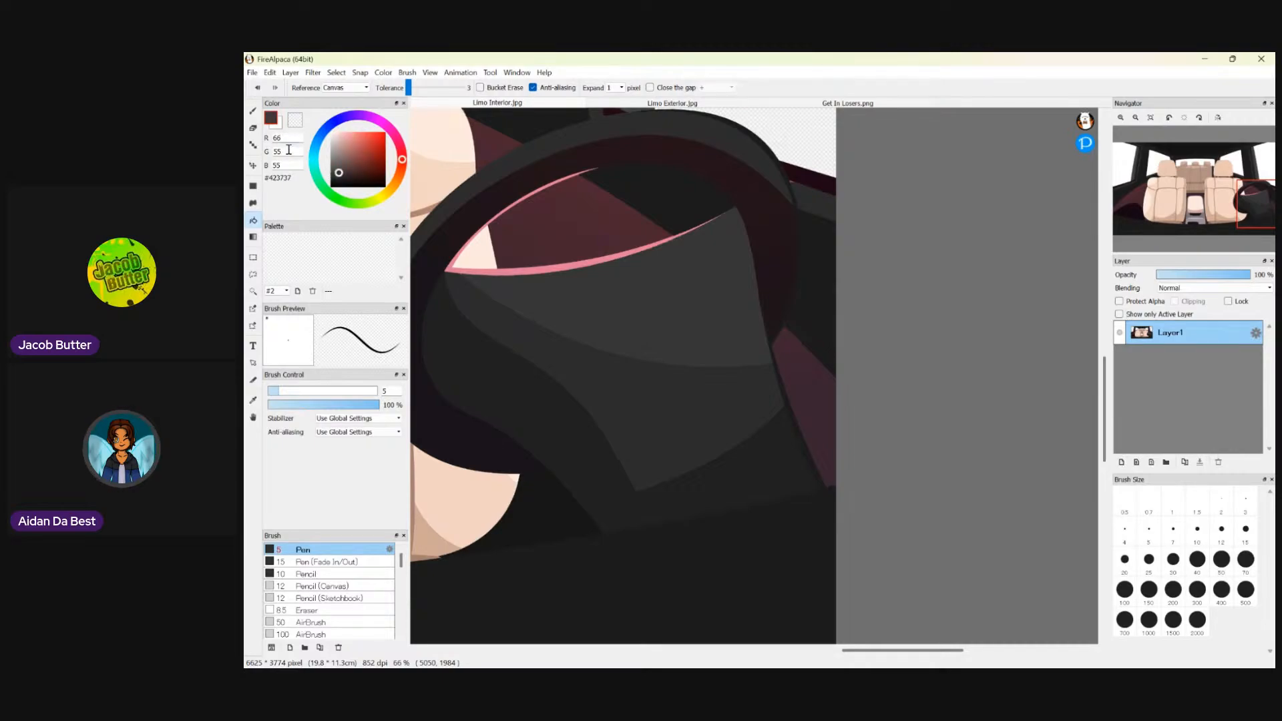
left_click(288, 151)
key("BackSpace")
key("BackSpace")
type("66")
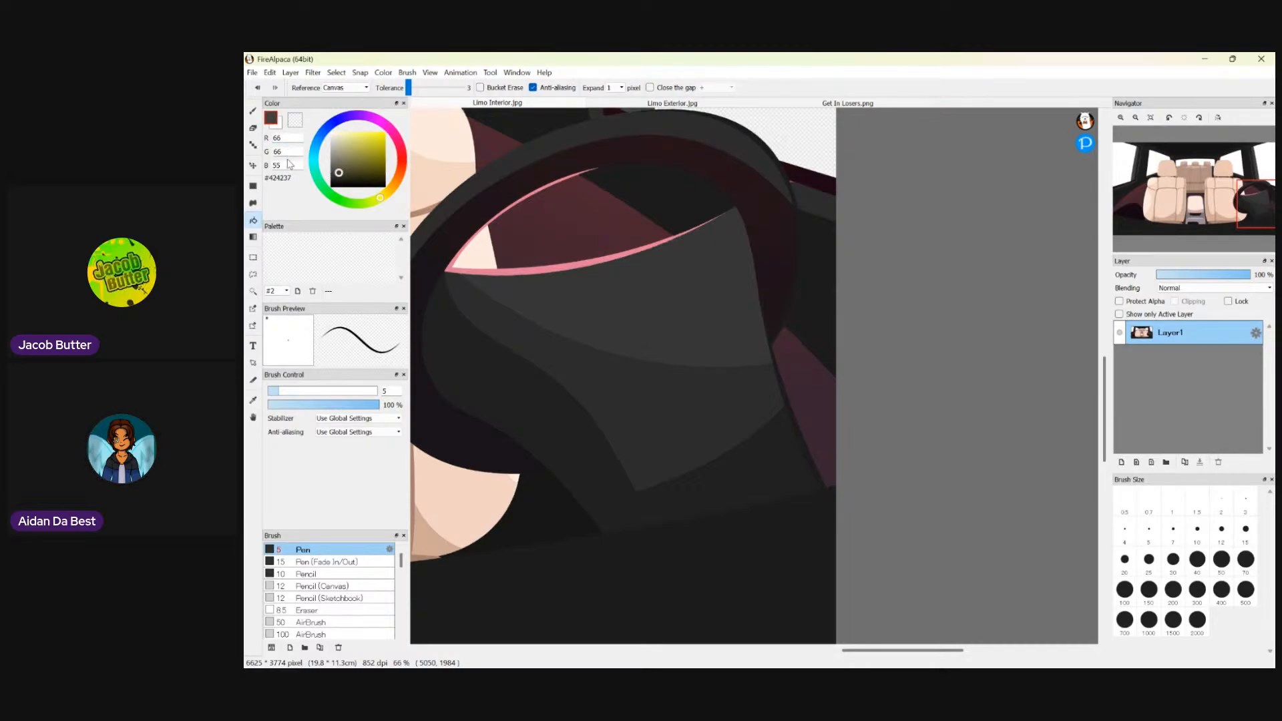
left_click(286, 163)
type("6")
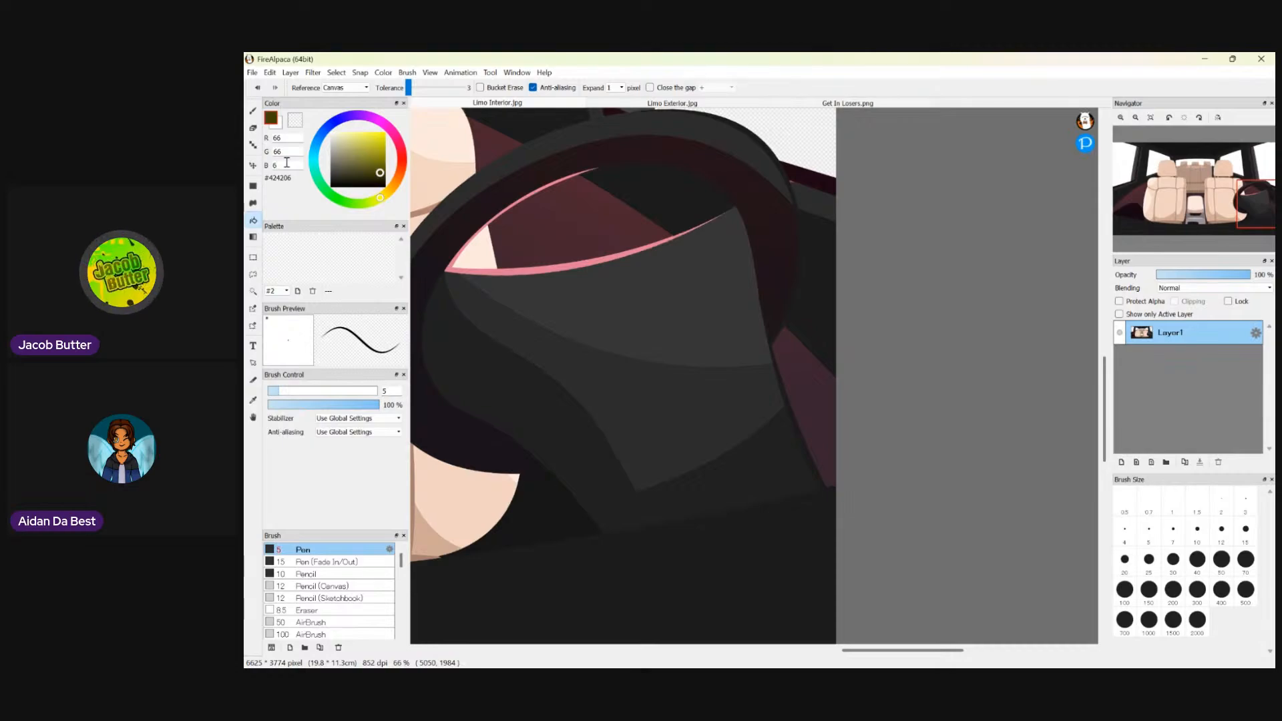
type("6")
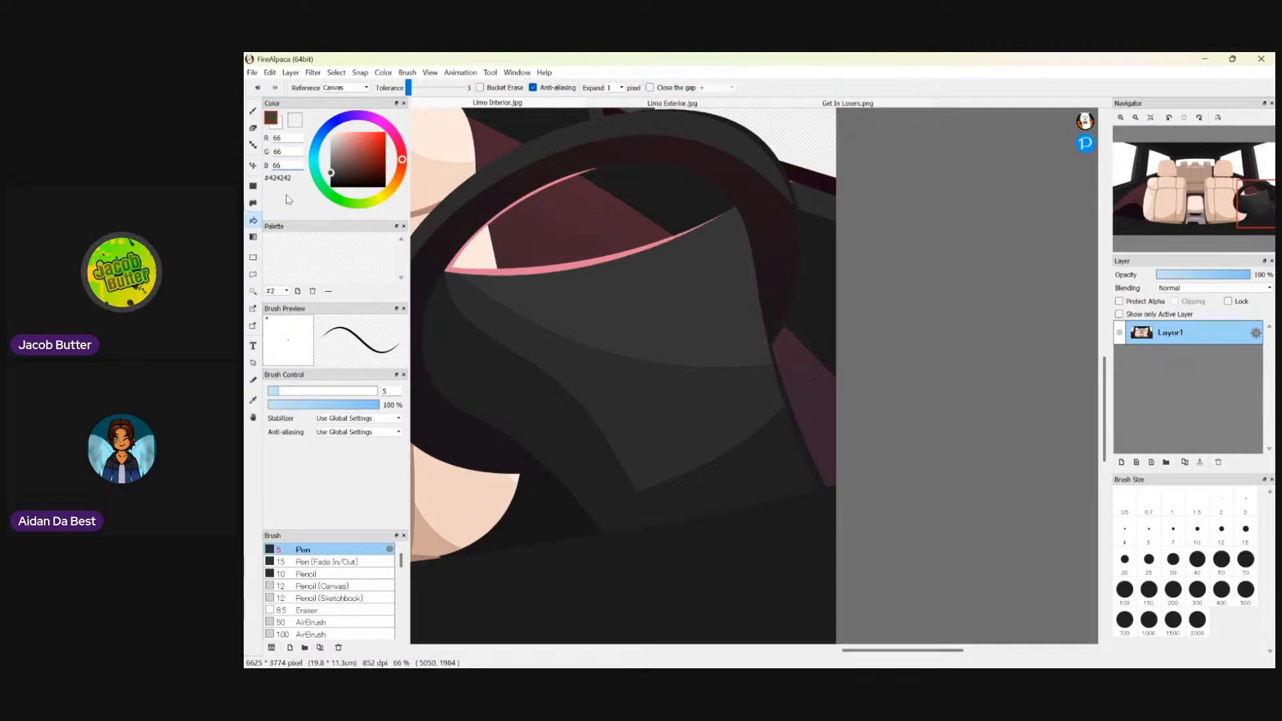
left_click(518, 267)
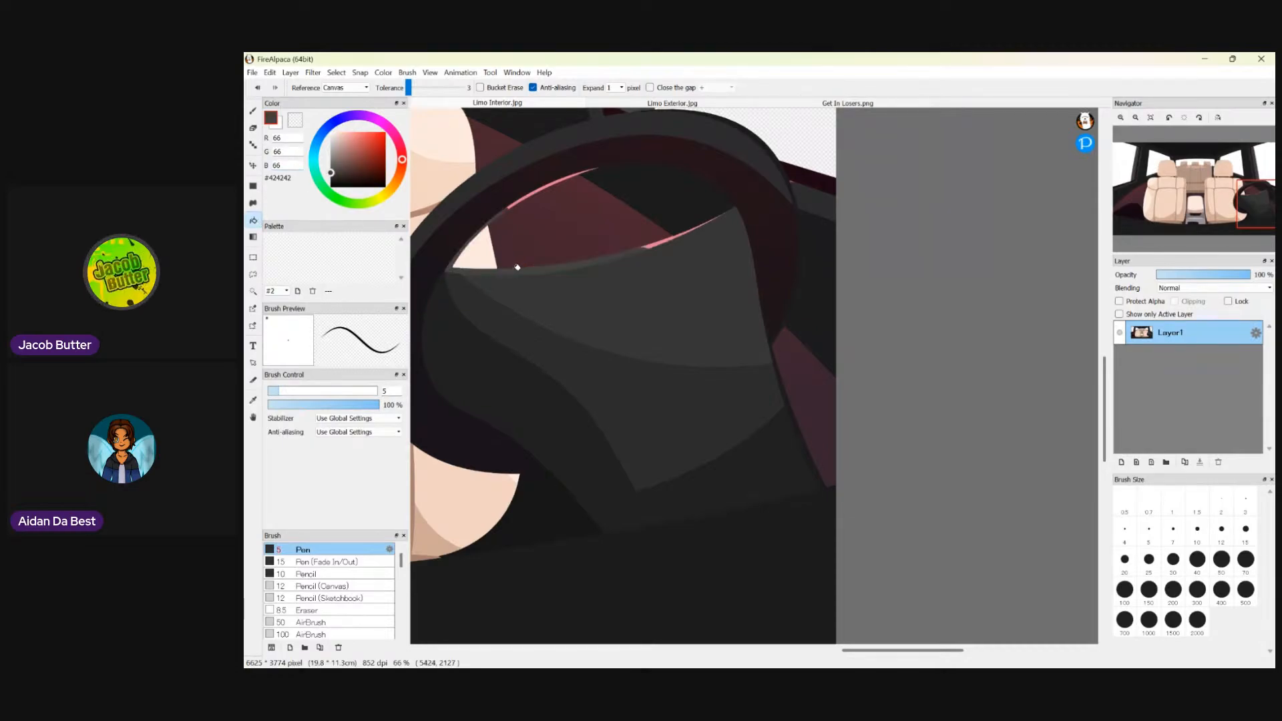
left_click(659, 239)
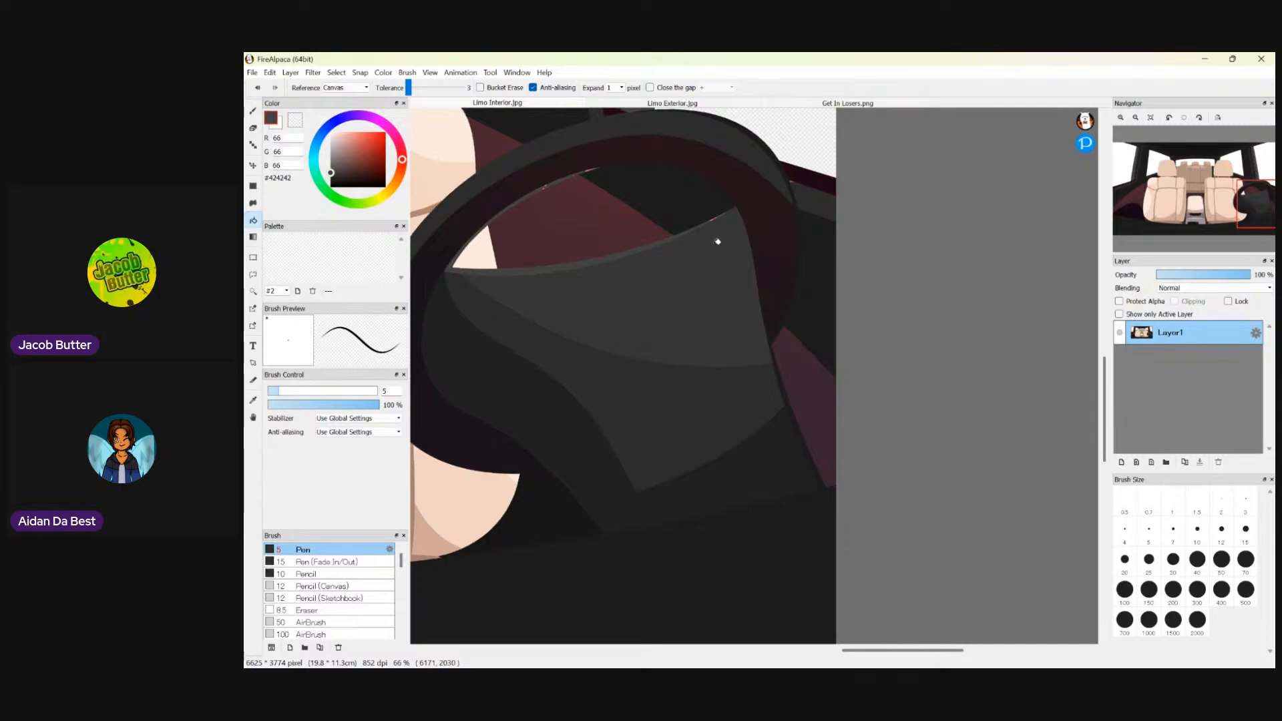
- Try bucket-filling the pink patch on the door trim's upper edge beside the steering wheel with sampled #373737, and undo the fill
scroll(800, 190, "up", 8)
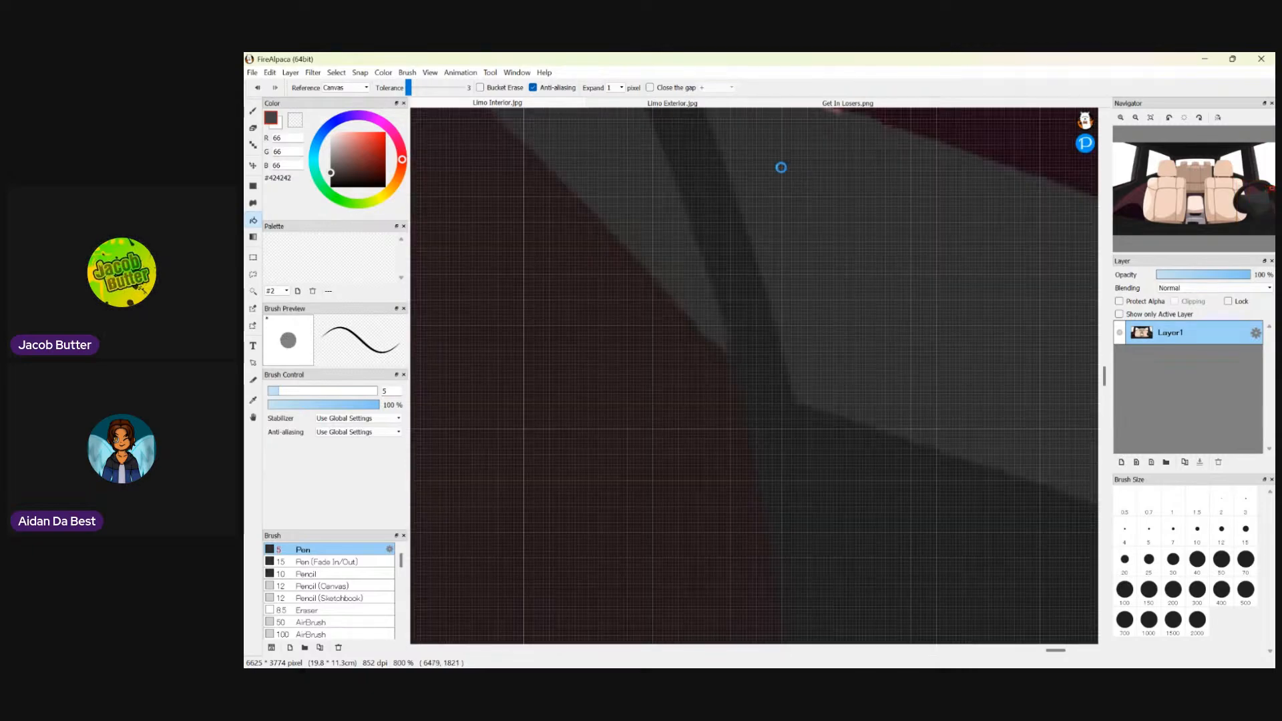
scroll(783, 166, "down", 4)
scroll(584, 273, "down", 1)
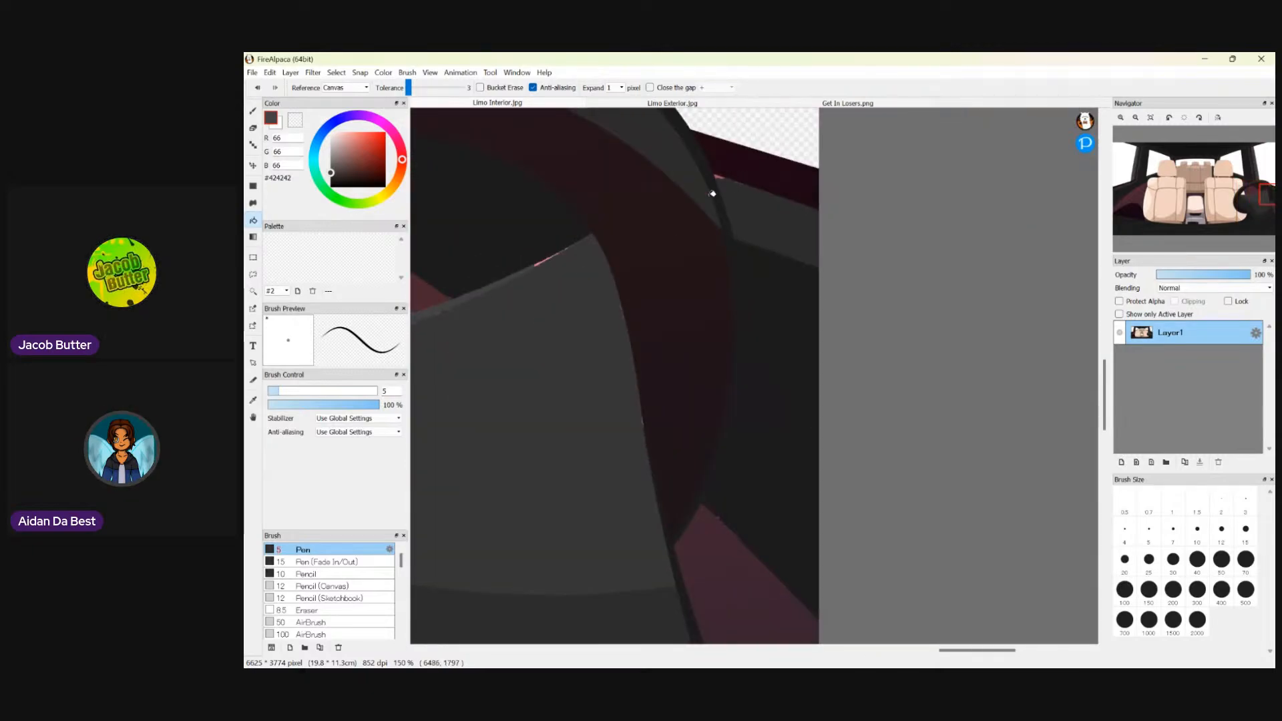
left_click(253, 399)
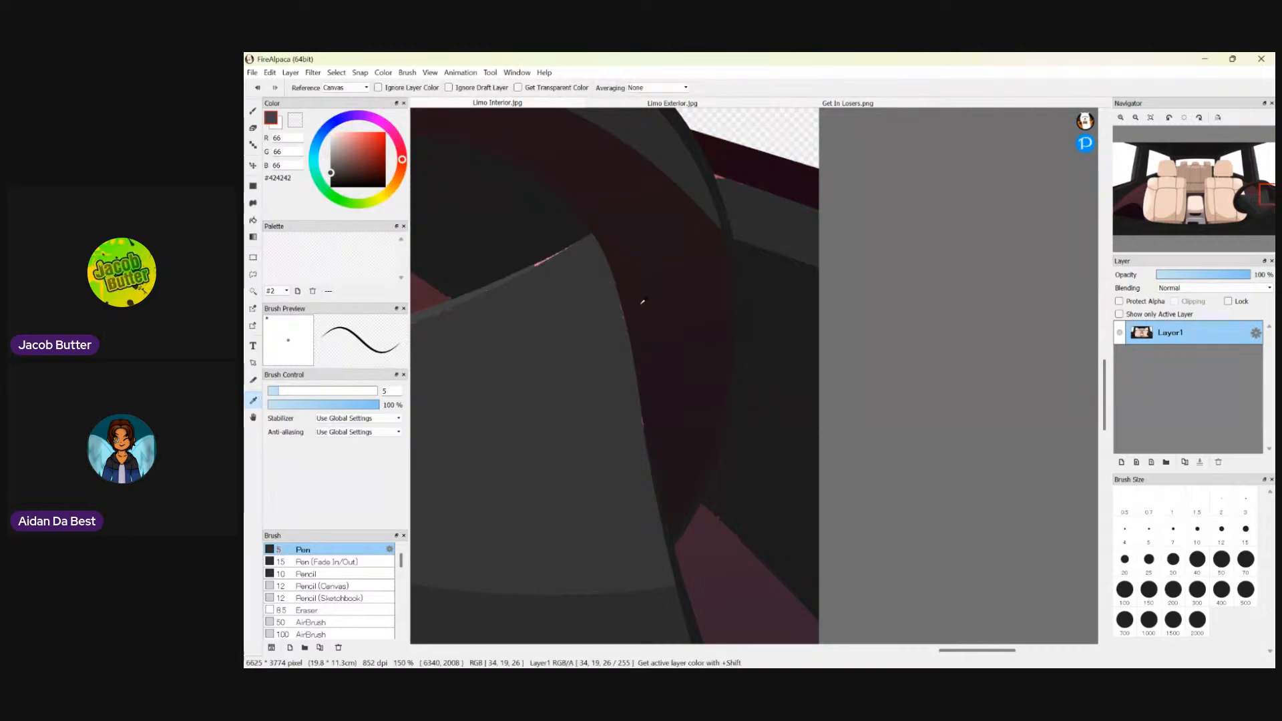
left_click(590, 300)
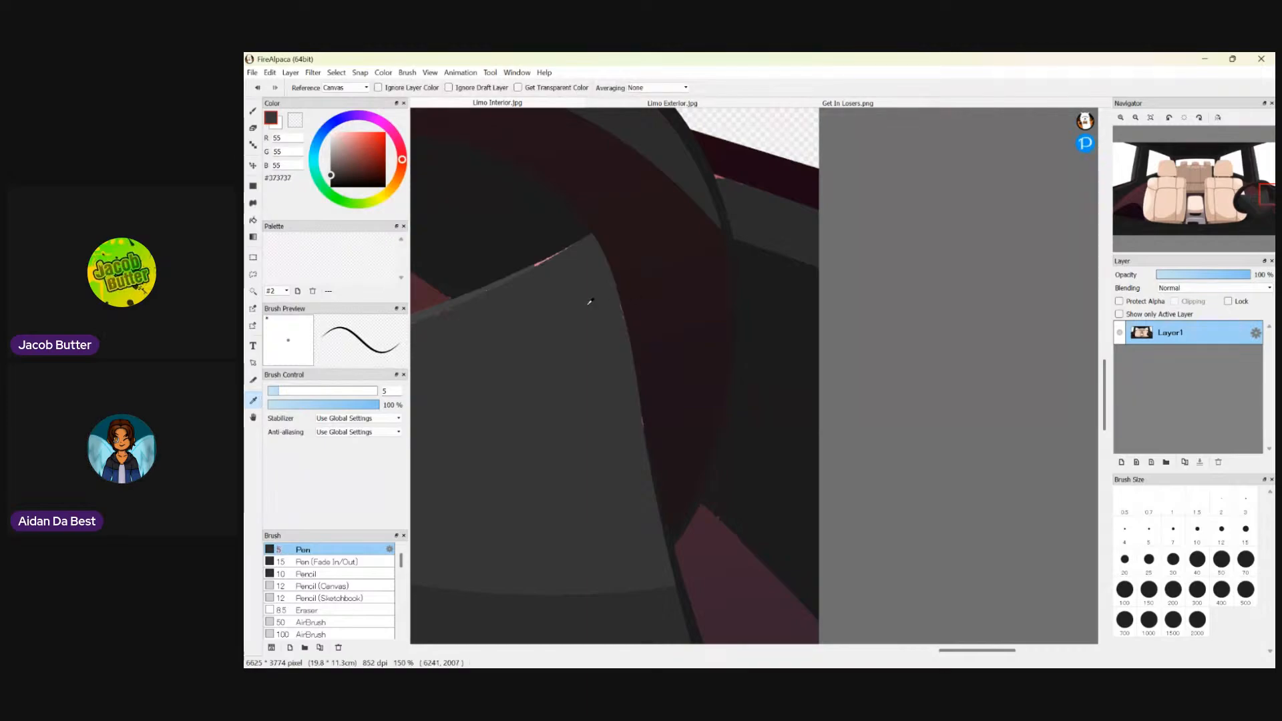
left_click(254, 219)
scroll(764, 180, "up", 5)
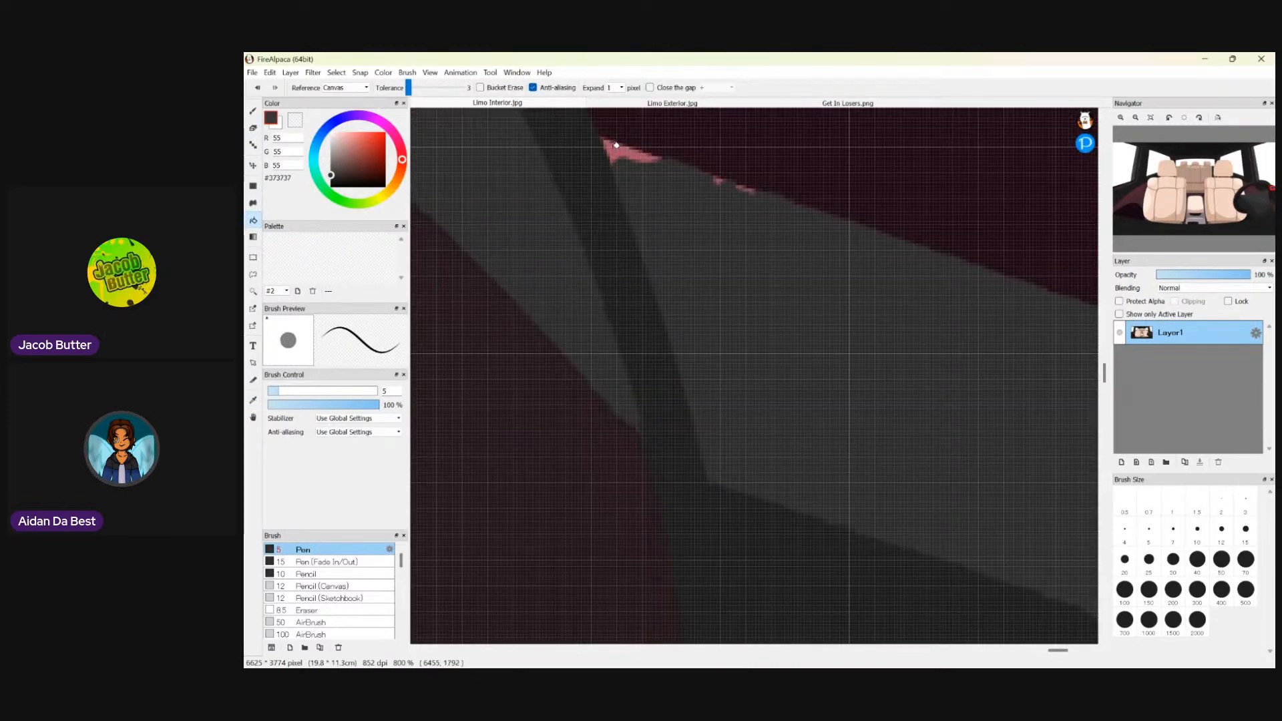
left_click(616, 145)
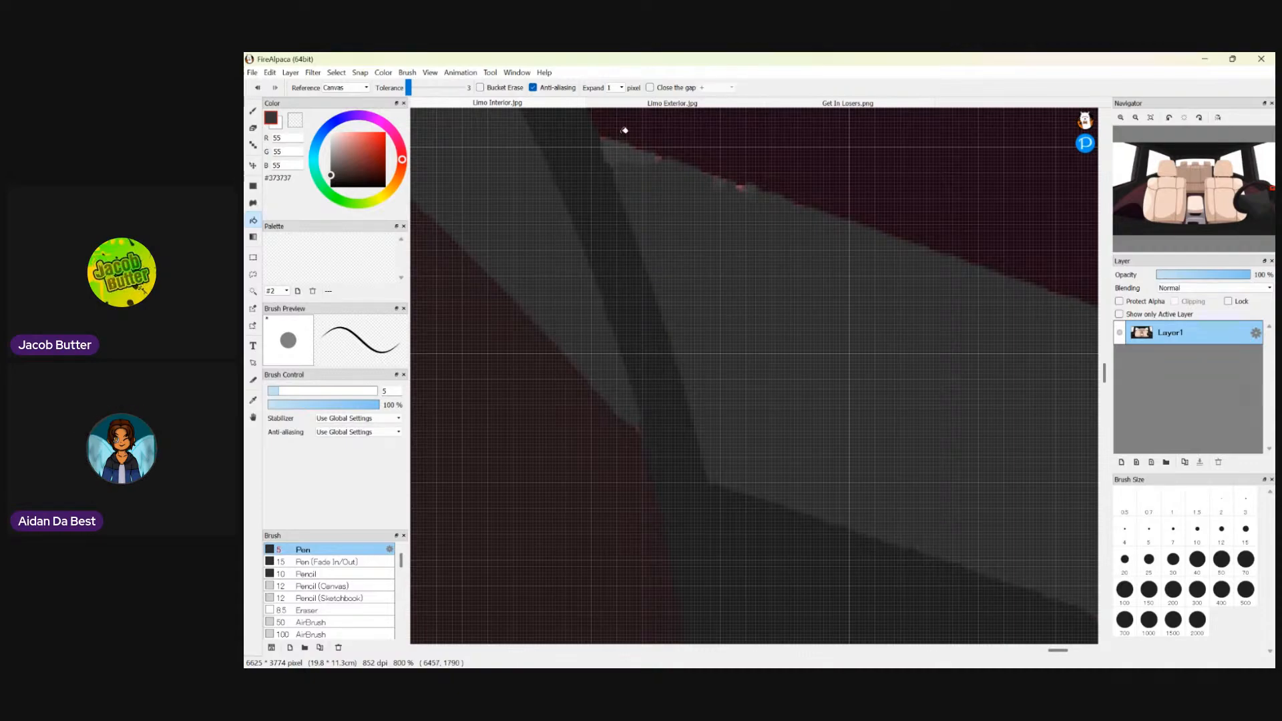
left_click(253, 399)
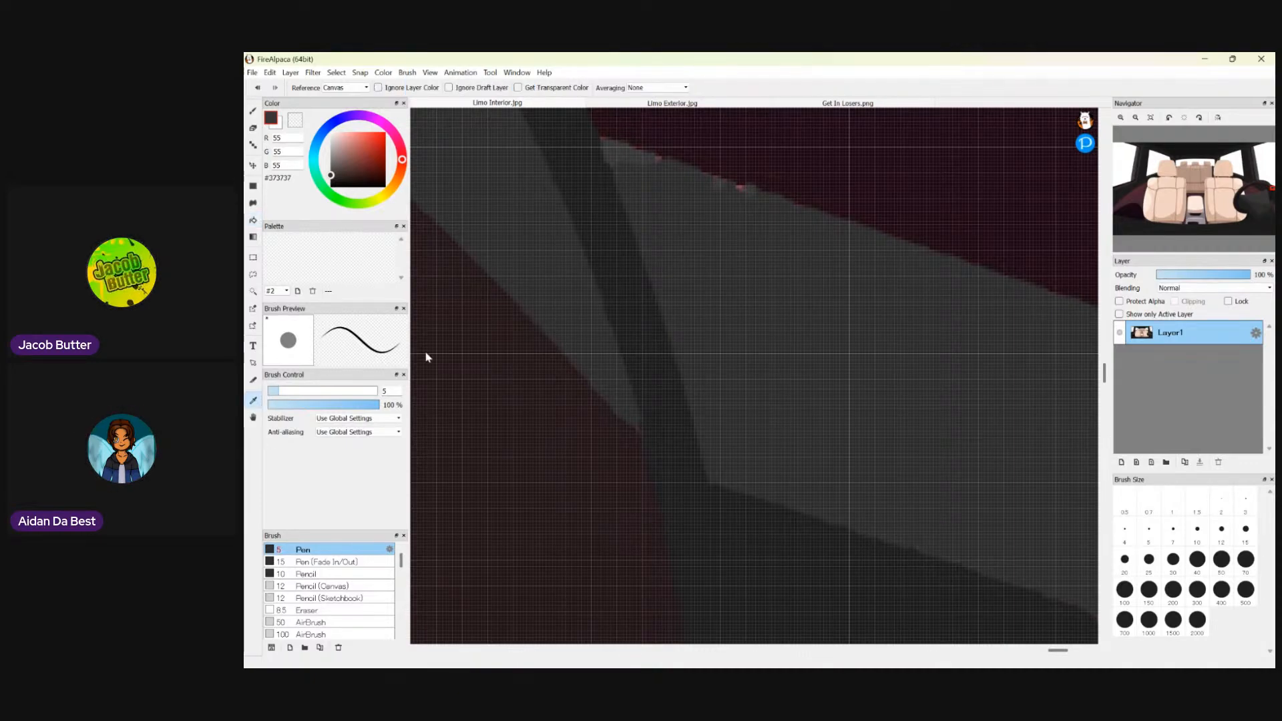
key("ctrl+z")
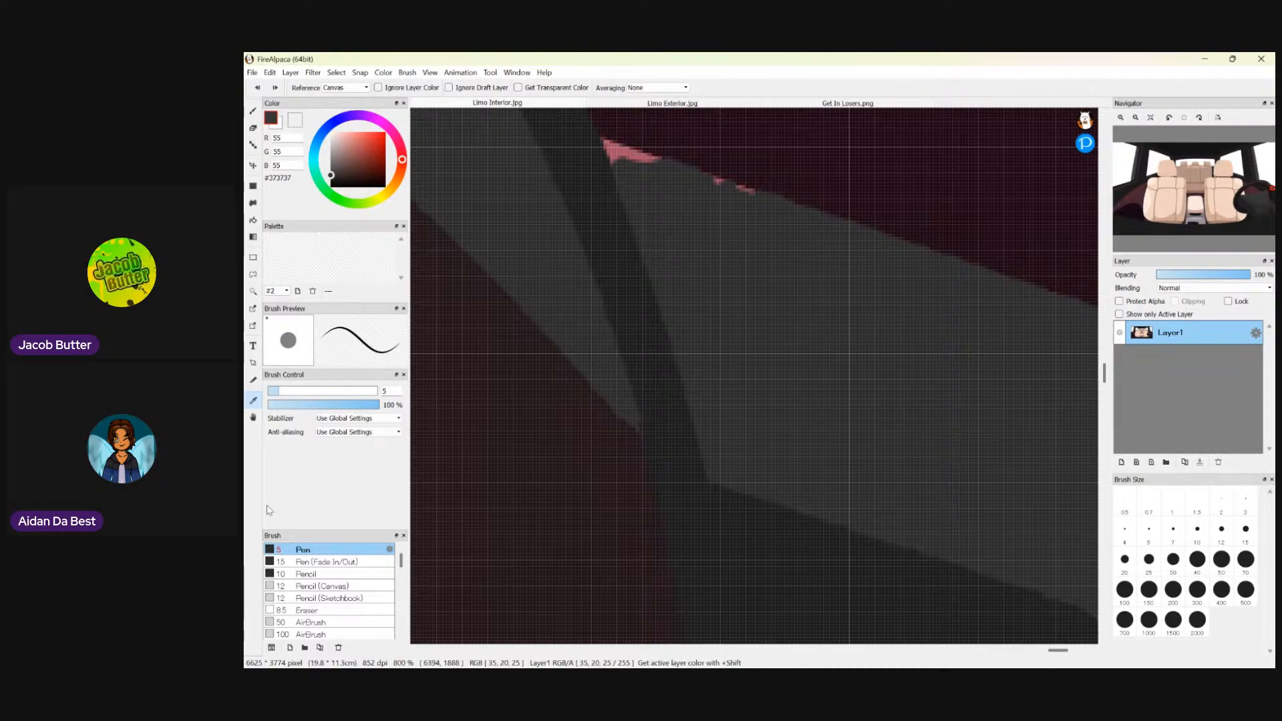
- Sample #2C2C2C from the door trim beside the steering wheel and bucket-fill the pink patch on the trim's upper edge
left_click(698, 257)
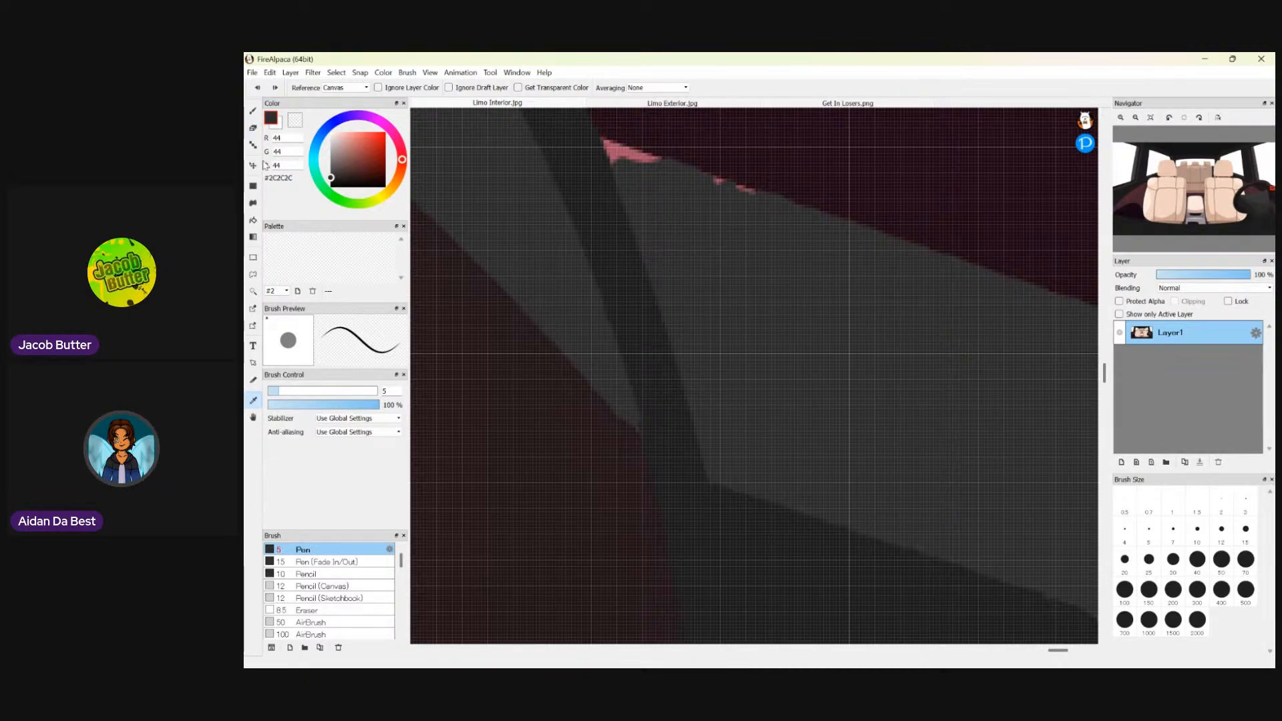
left_click(253, 221)
left_click(614, 144)
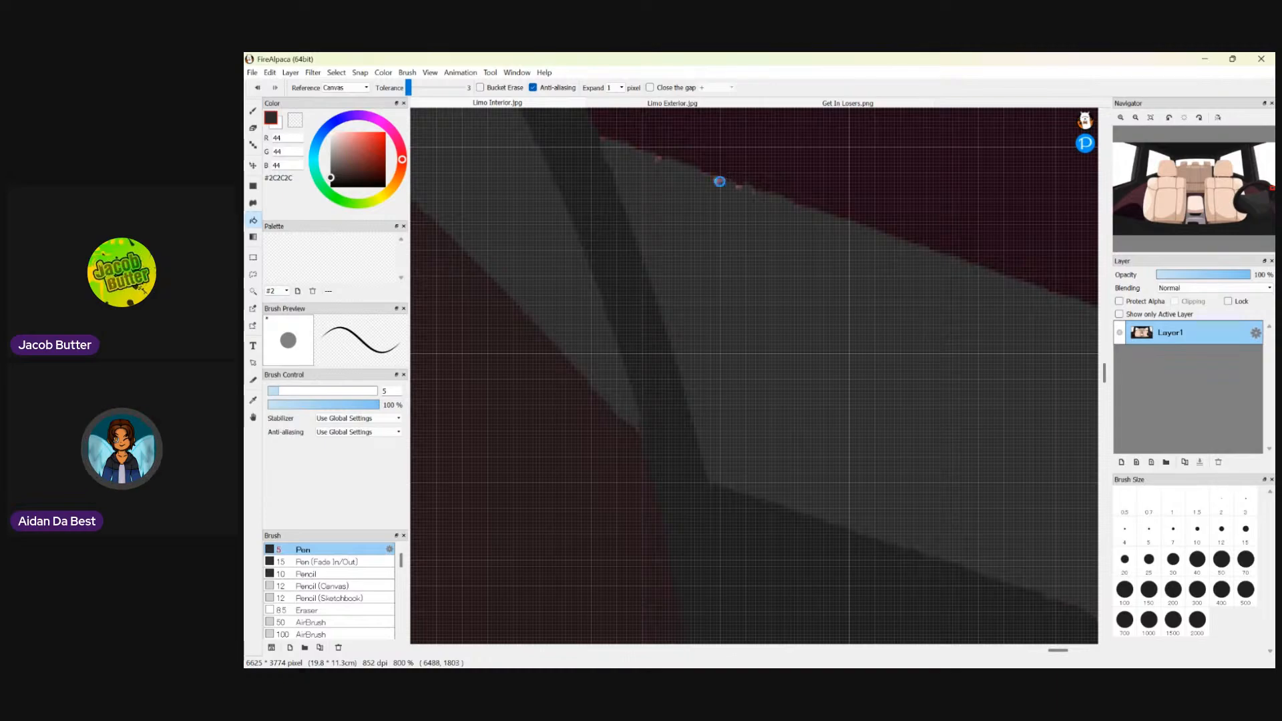
scroll(629, 160, "down", 3)
scroll(649, 166, "up", 5)
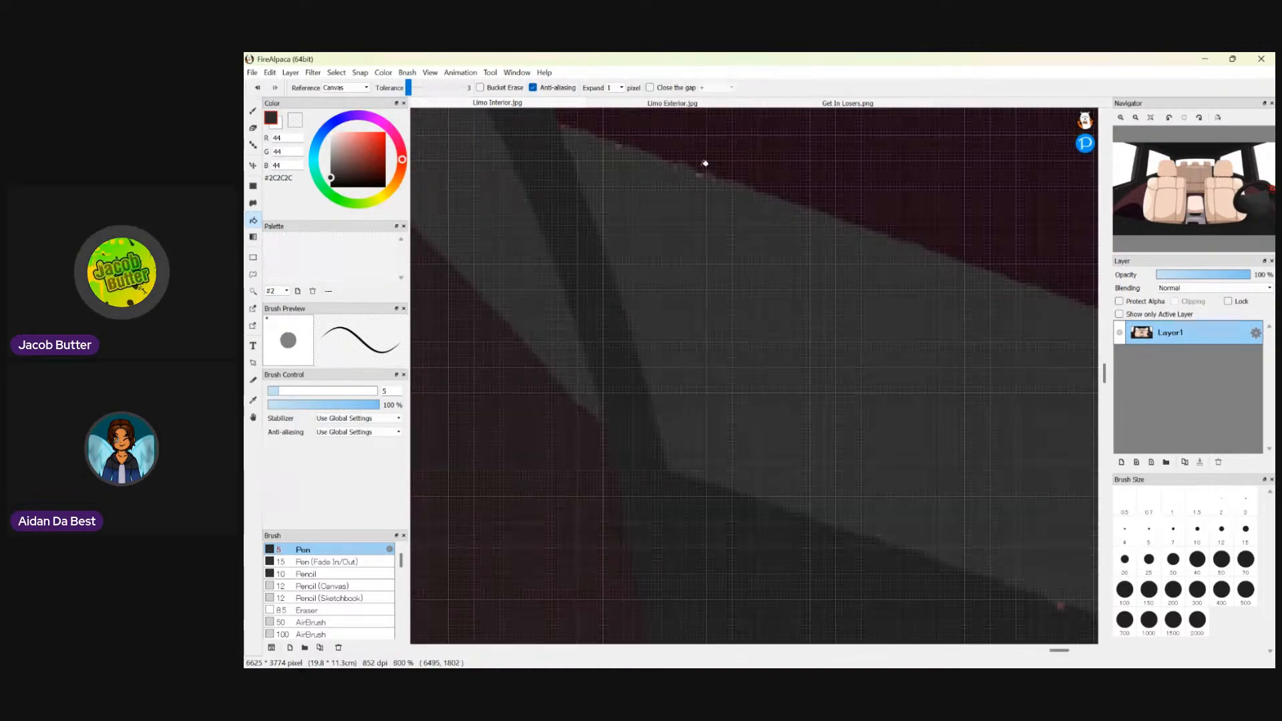
- Paint over the remaining pink specks along the door trim's upper edge using the size 5 Pen in #2C2C2C
left_click(252, 110)
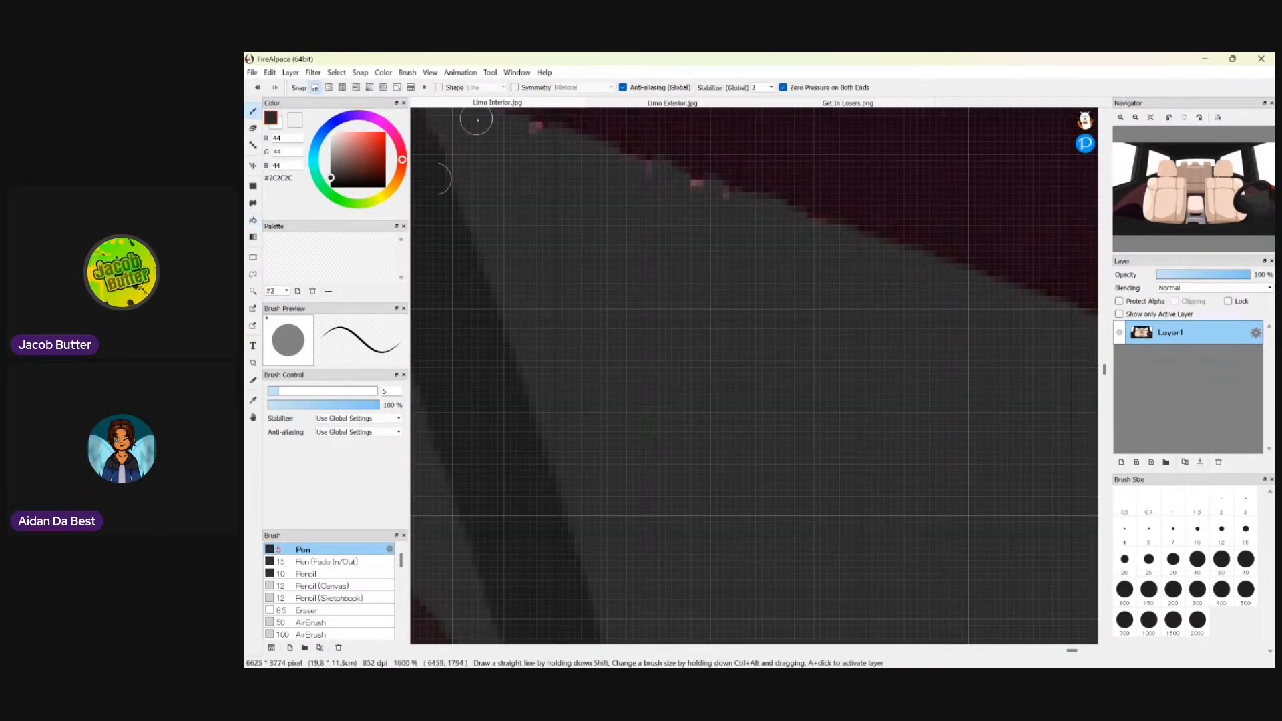
left_click_drag(524, 136, 713, 200)
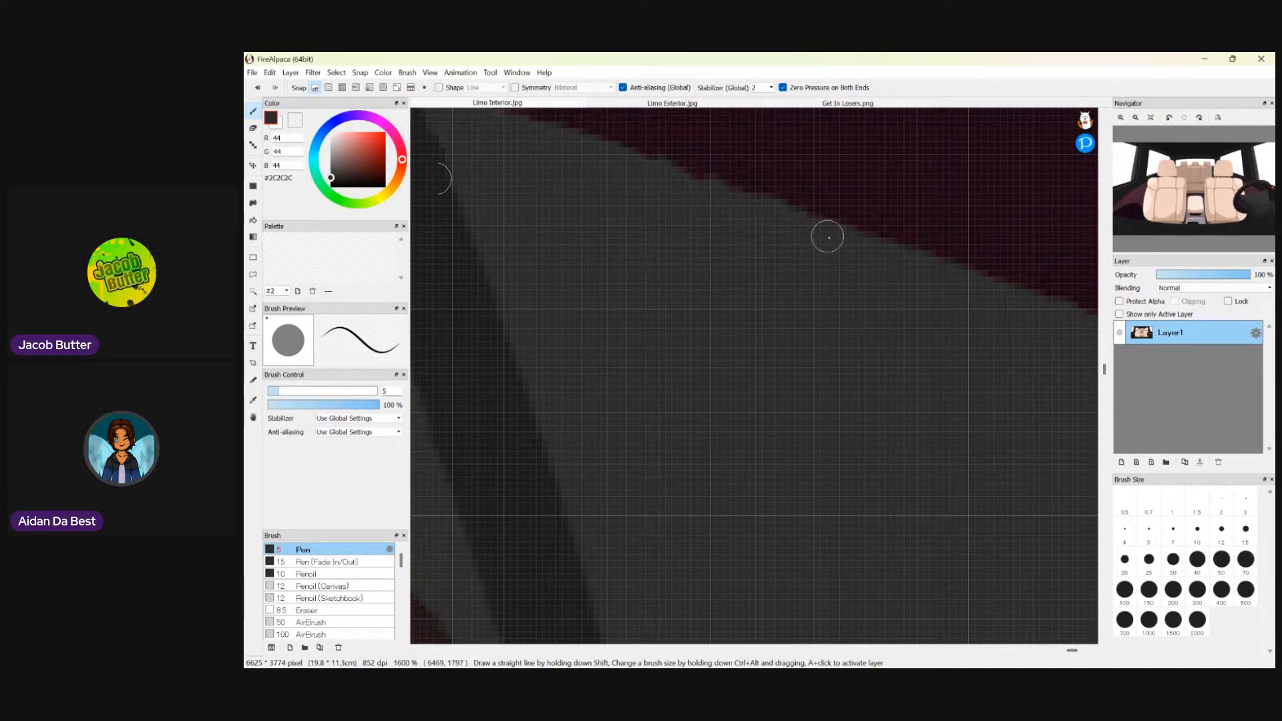
scroll(502, 201, "down", 7)
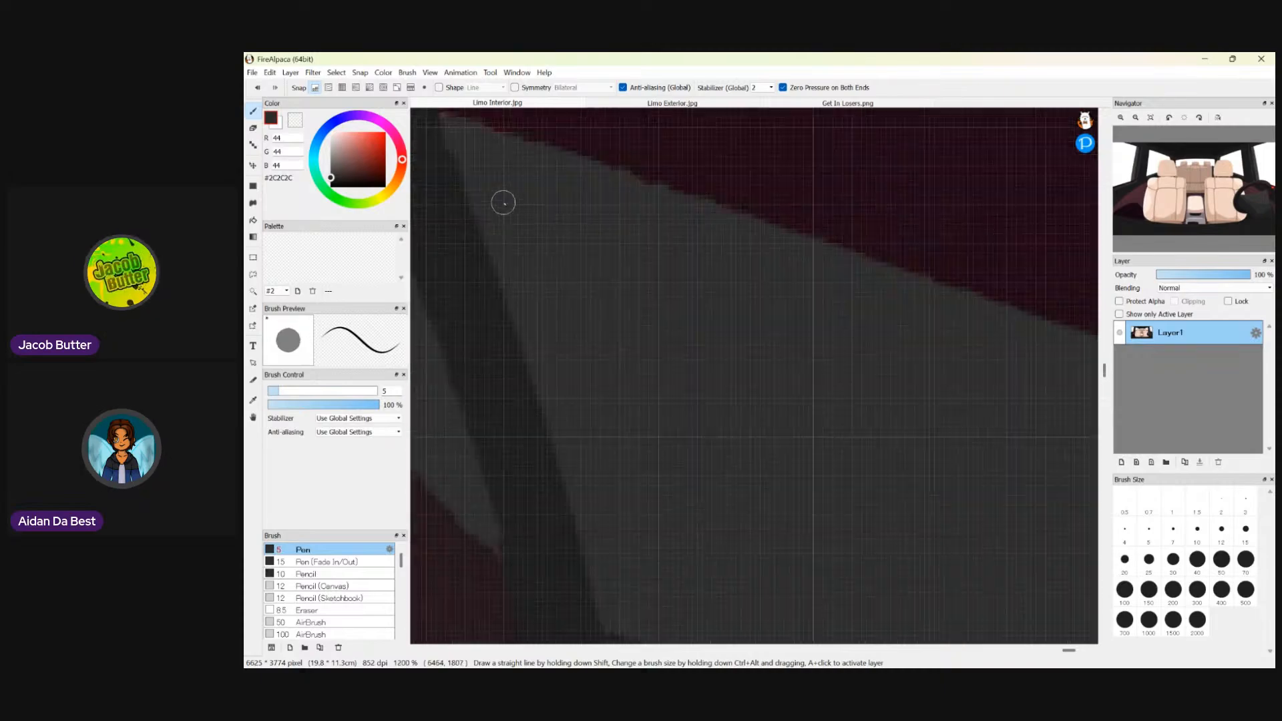
- Examine the door trim beside the steering wheel and the whole interior for remaining maroon areas
scroll(464, 219, "up", 5)
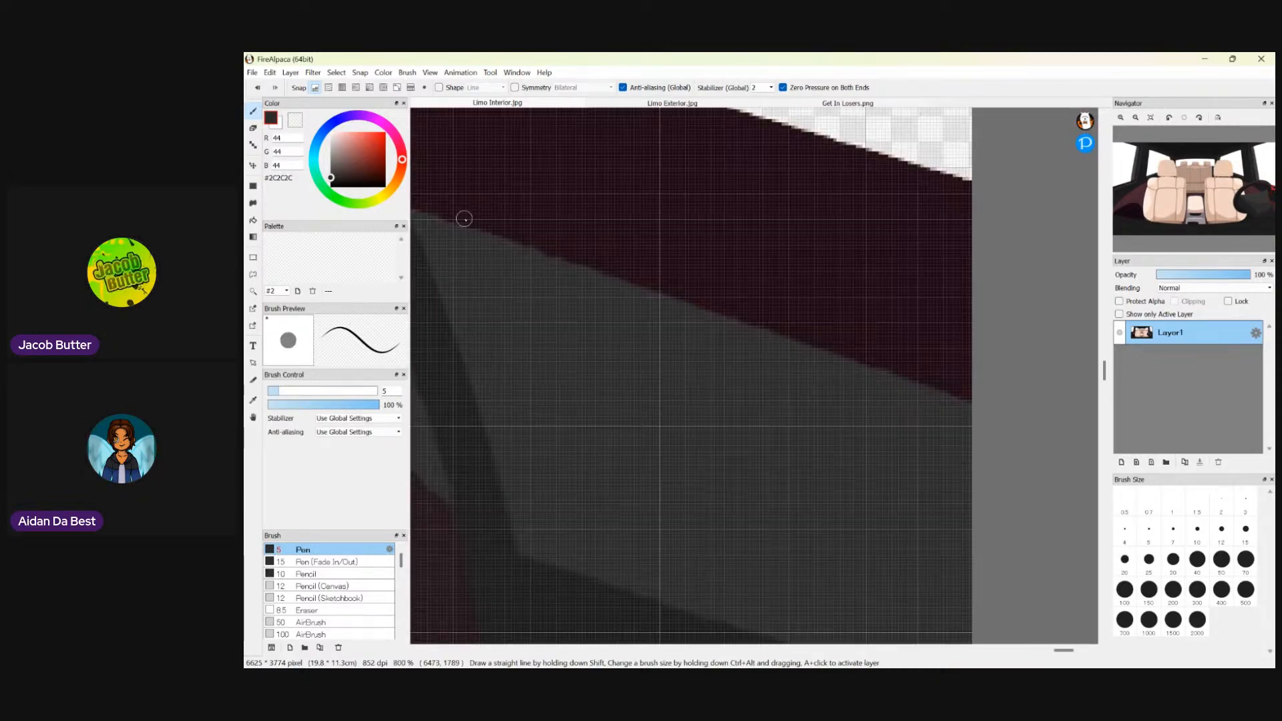
scroll(527, 437, "up", 3)
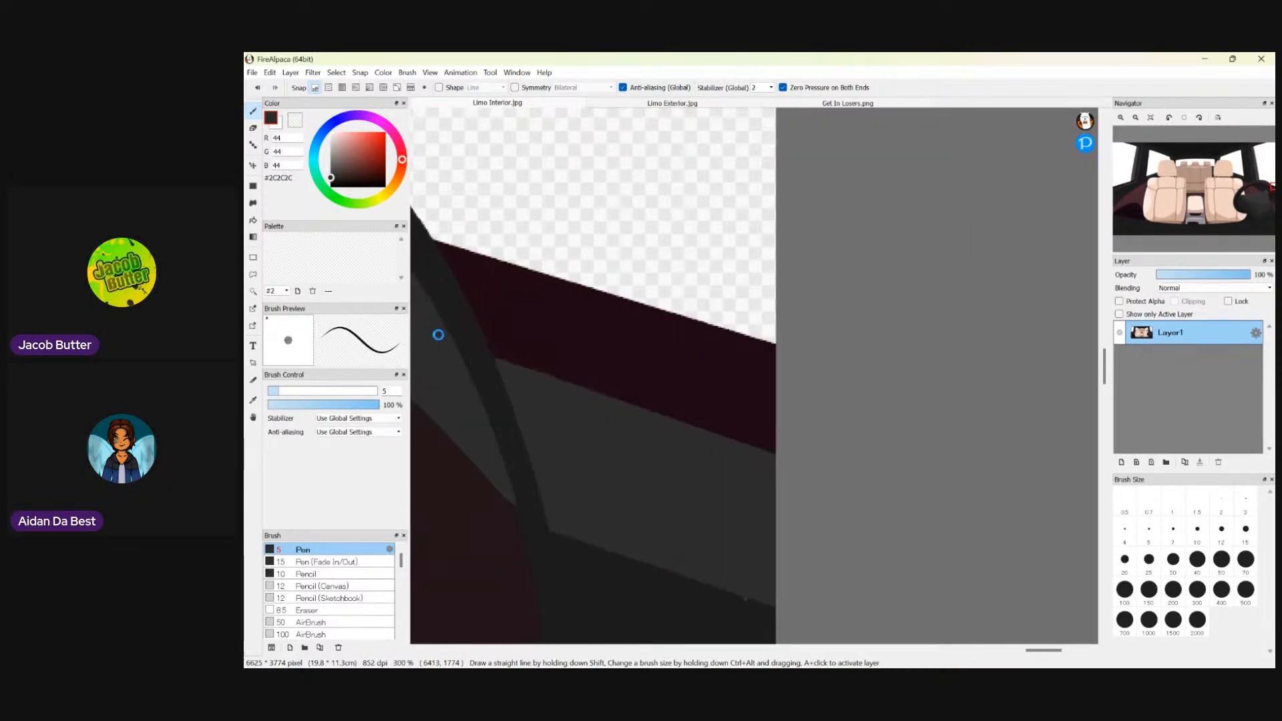
scroll(646, 441, "down", 9)
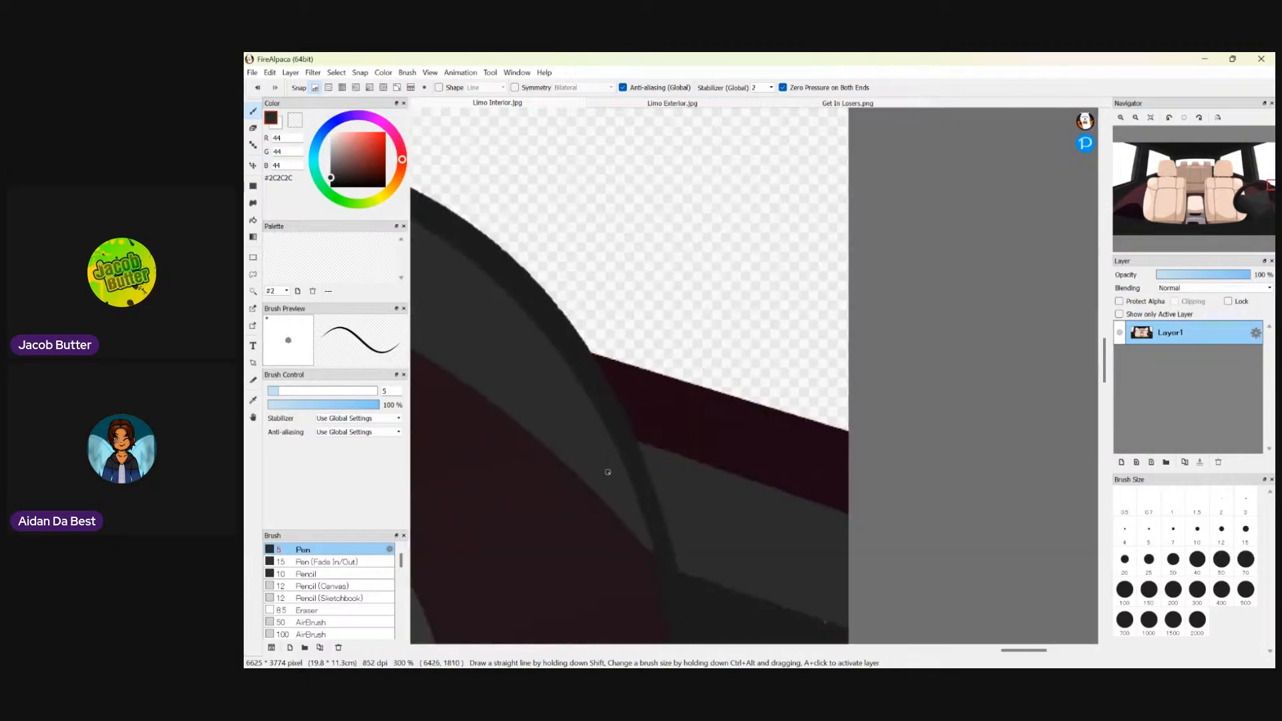
scroll(534, 477, "down", 2)
scroll(725, 587, "down", 2)
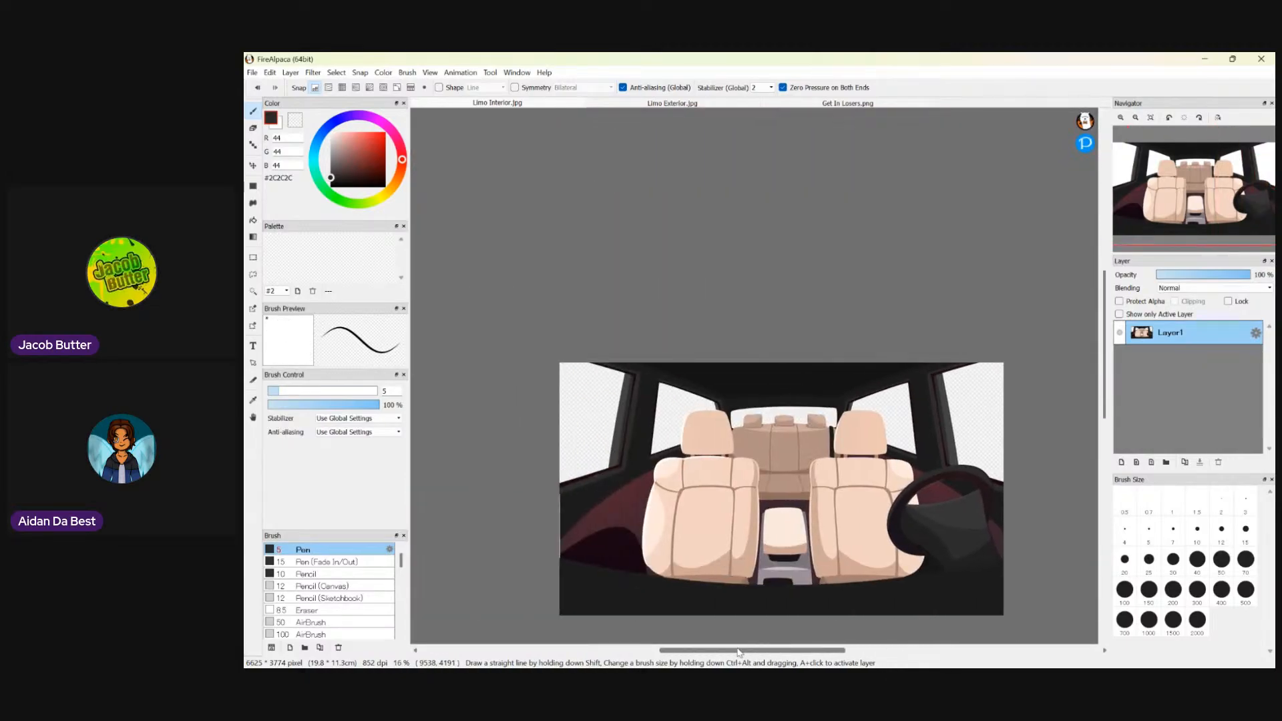
scroll(747, 527, "up", 2)
scroll(587, 498, "down", 2)
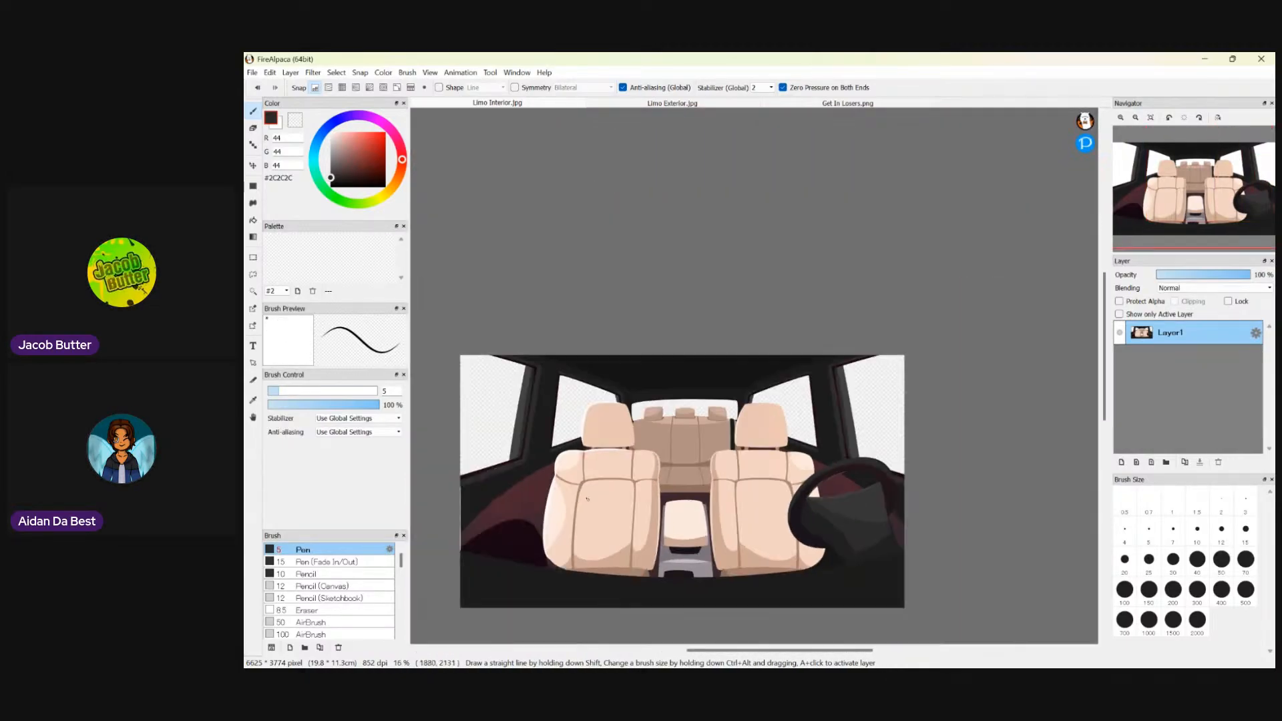
- Set the colour to RGB 77, 77, 77 and try bucket-filling the dark maroon arch on the door opposite the steering wheel
left_click(253, 405)
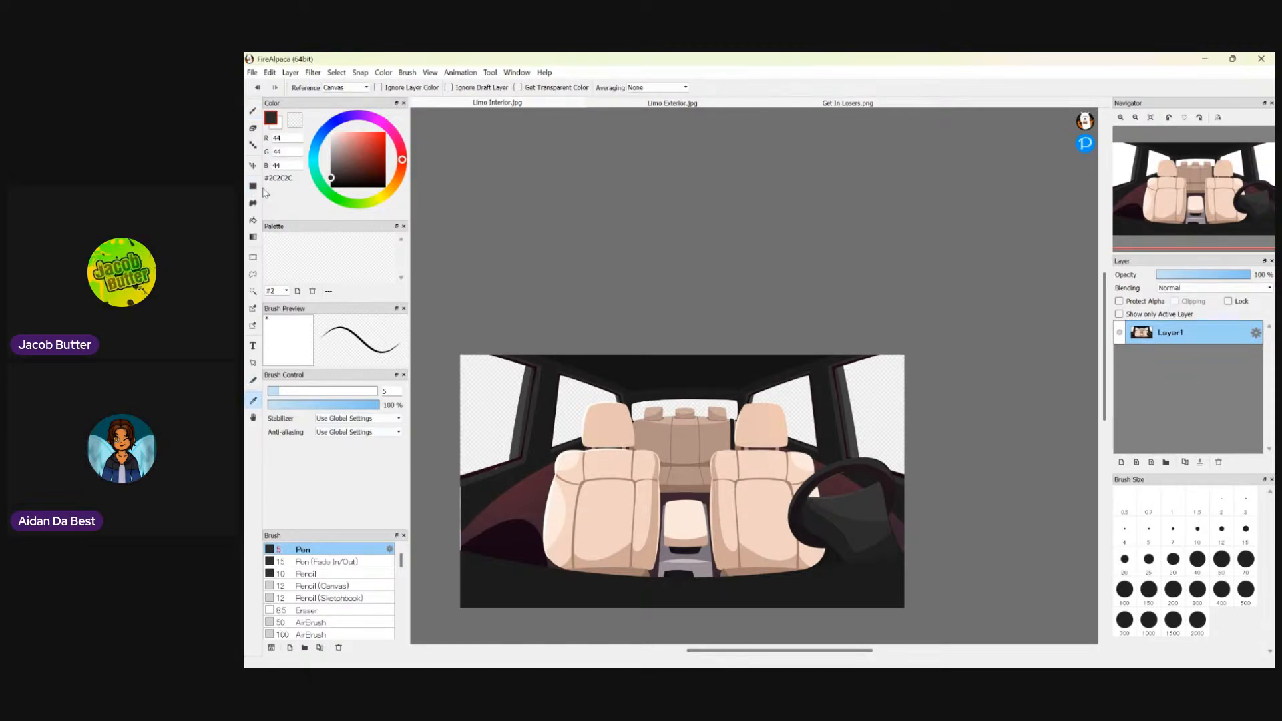
left_click(288, 142)
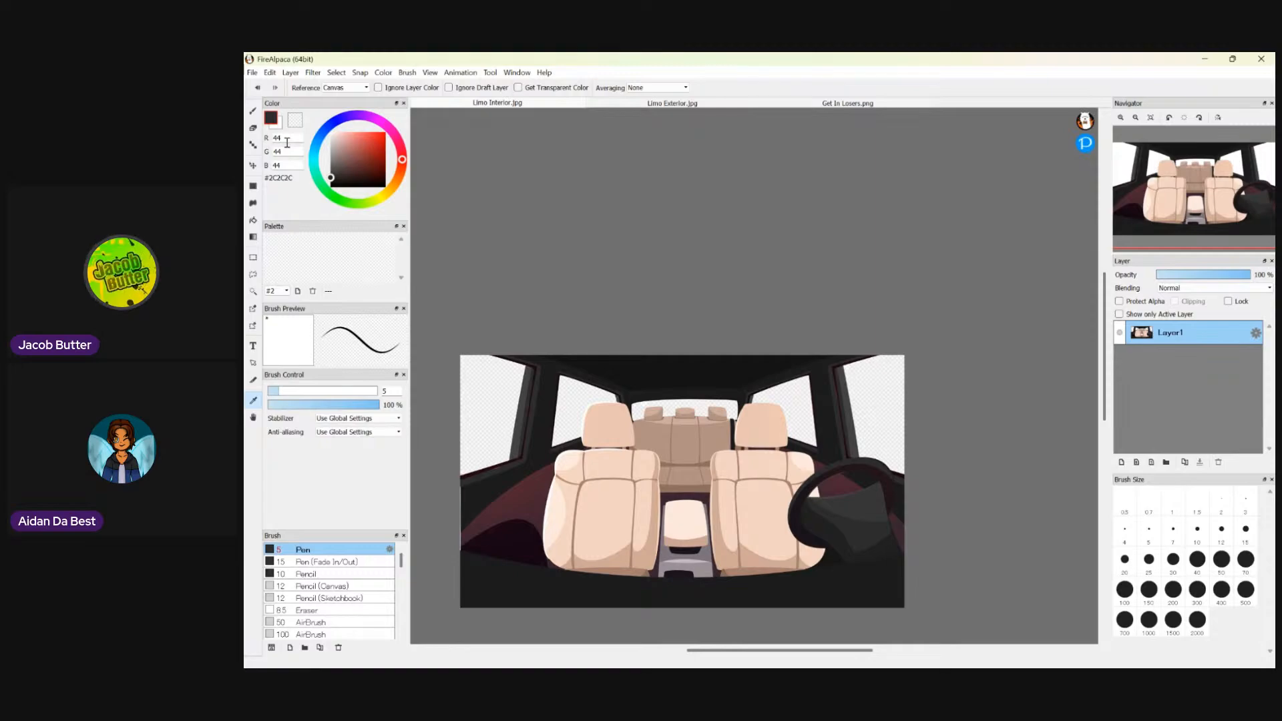
key("BackSpace")
key("BackSpace")
type("77")
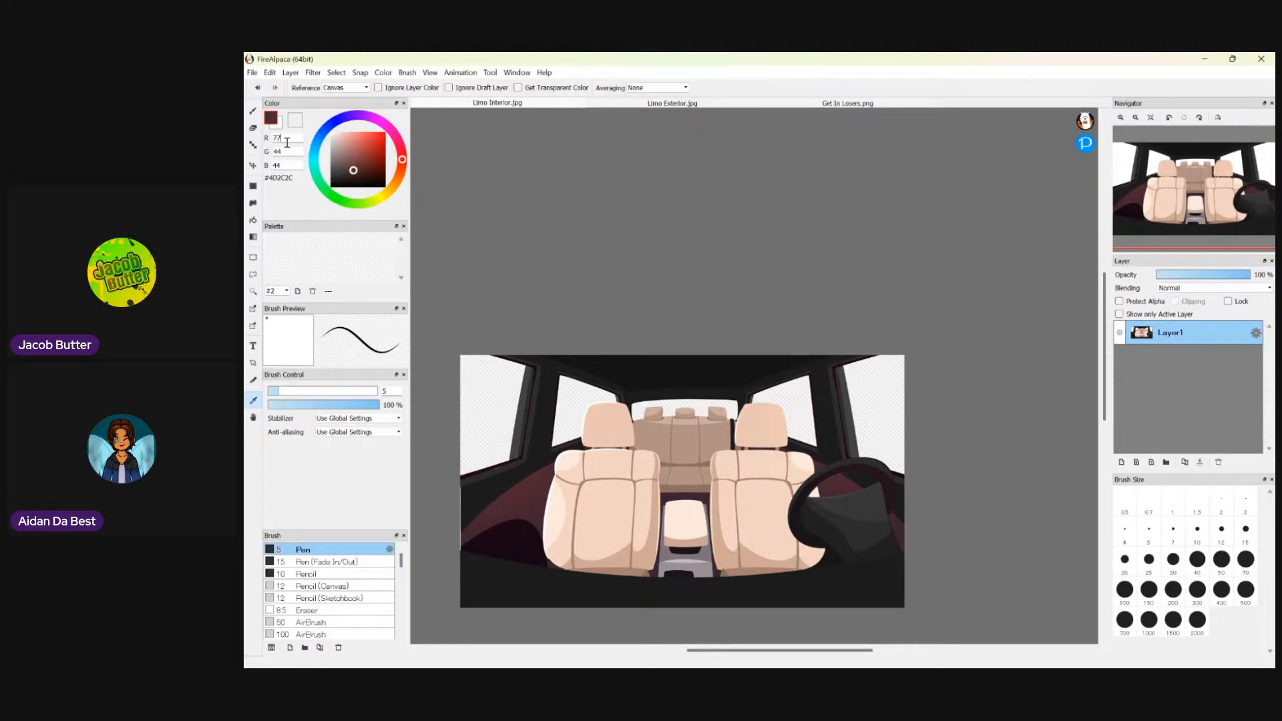
key("BackSpace")
key("BackSpace")
type("77")
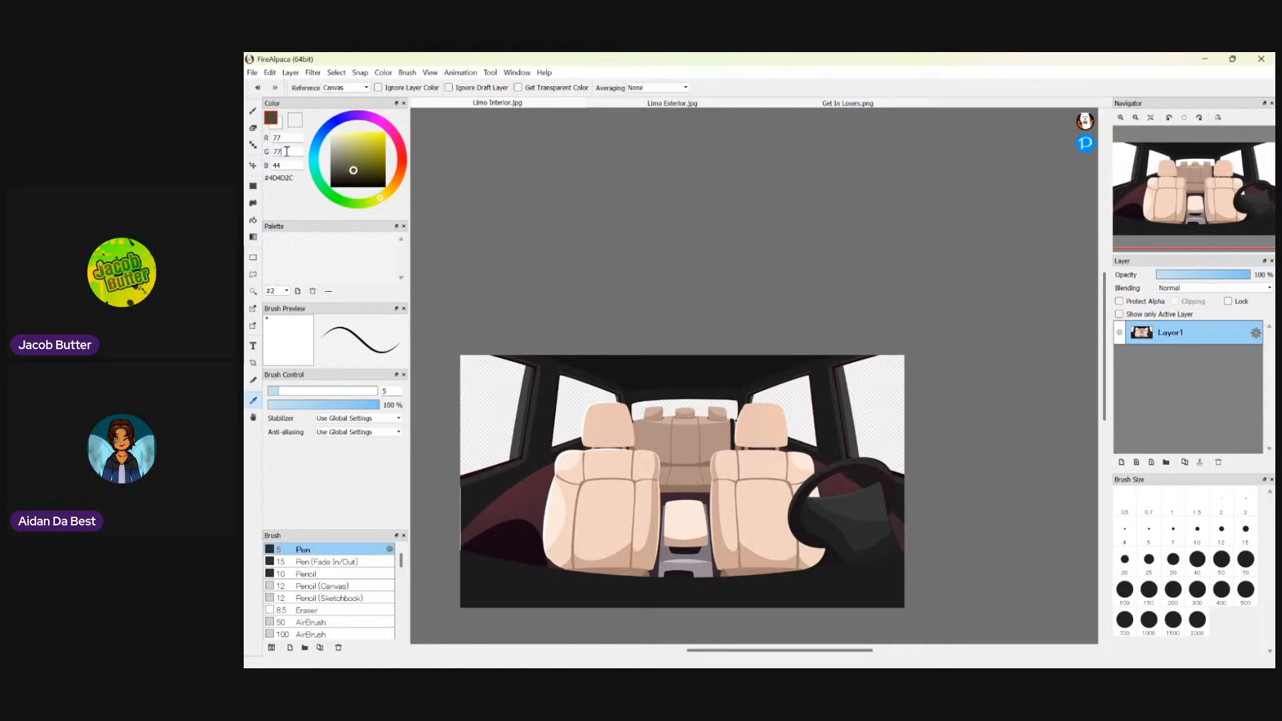
type("77")
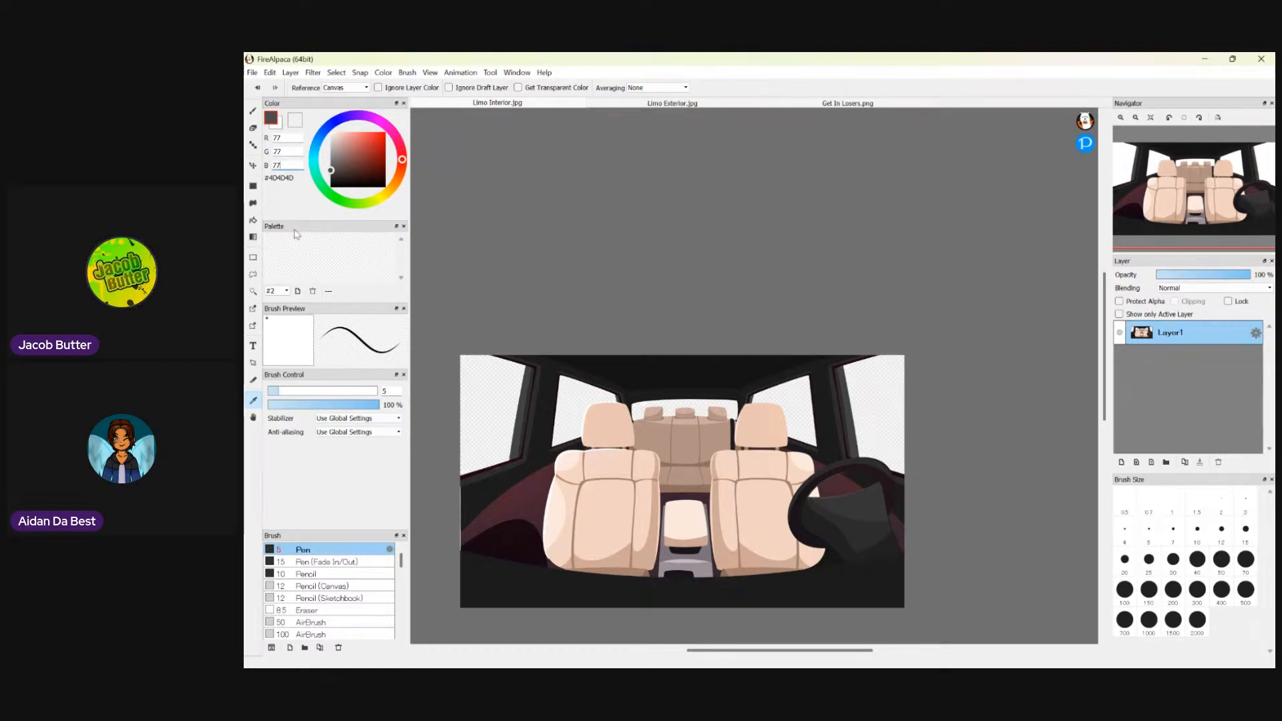
left_click(253, 221)
left_click(516, 539)
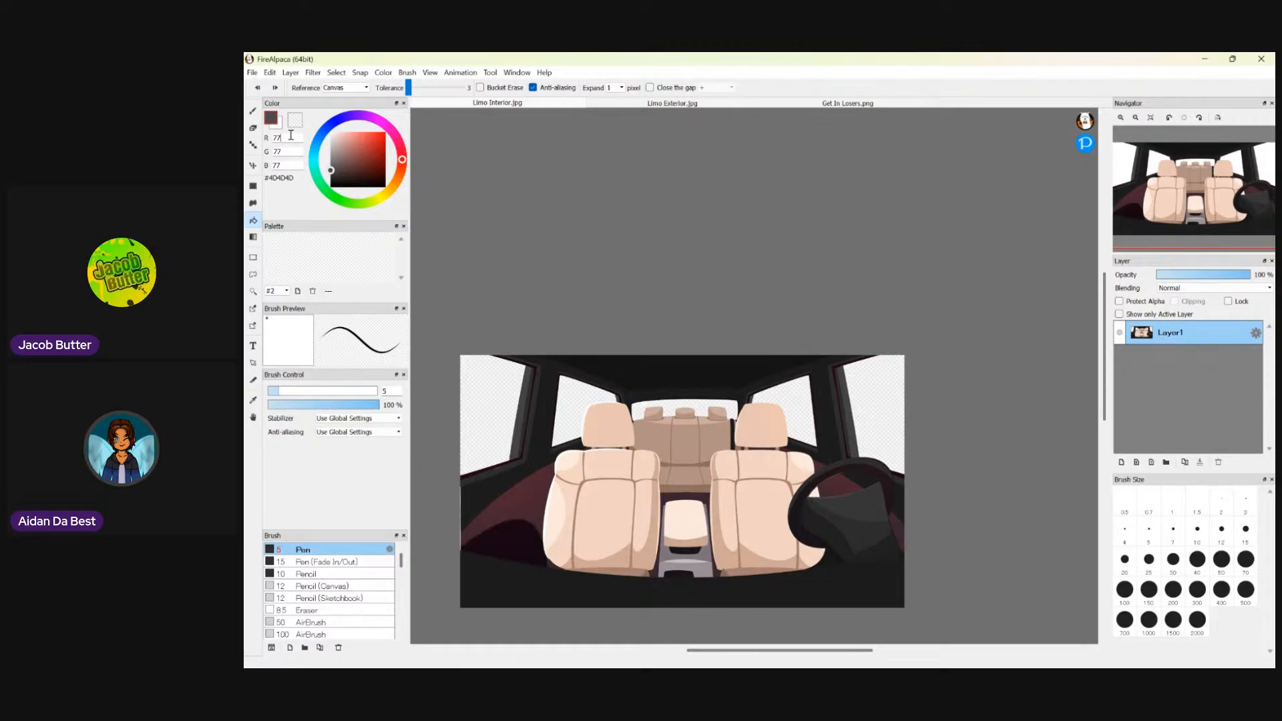
- Set the colour to RGB 22, 22, 22 and bucket-fill the dark maroon arch on the door opposite the steering wheel
left_click(290, 136)
key("BackSpace")
key("BackSpace")
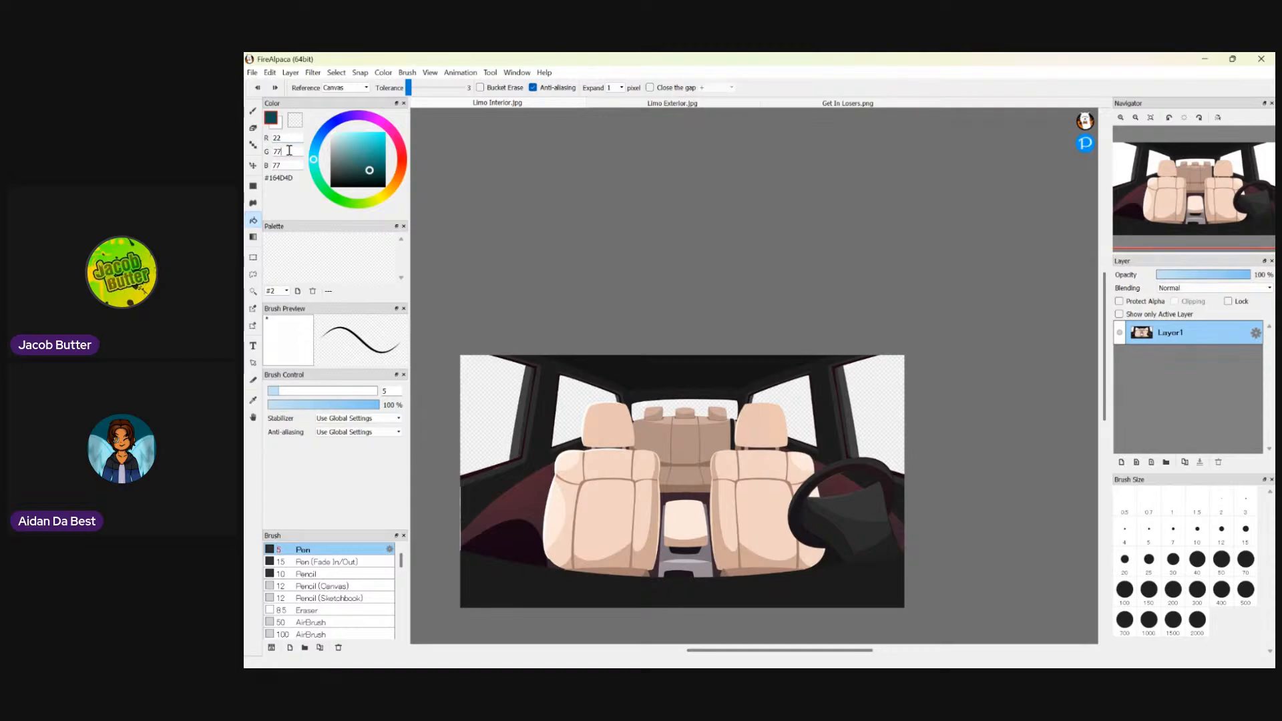
key("BackSpace")
key("BackSpace")
type("22")
left_click(286, 161)
key("BackSpace")
key("BackSpace")
type("2")
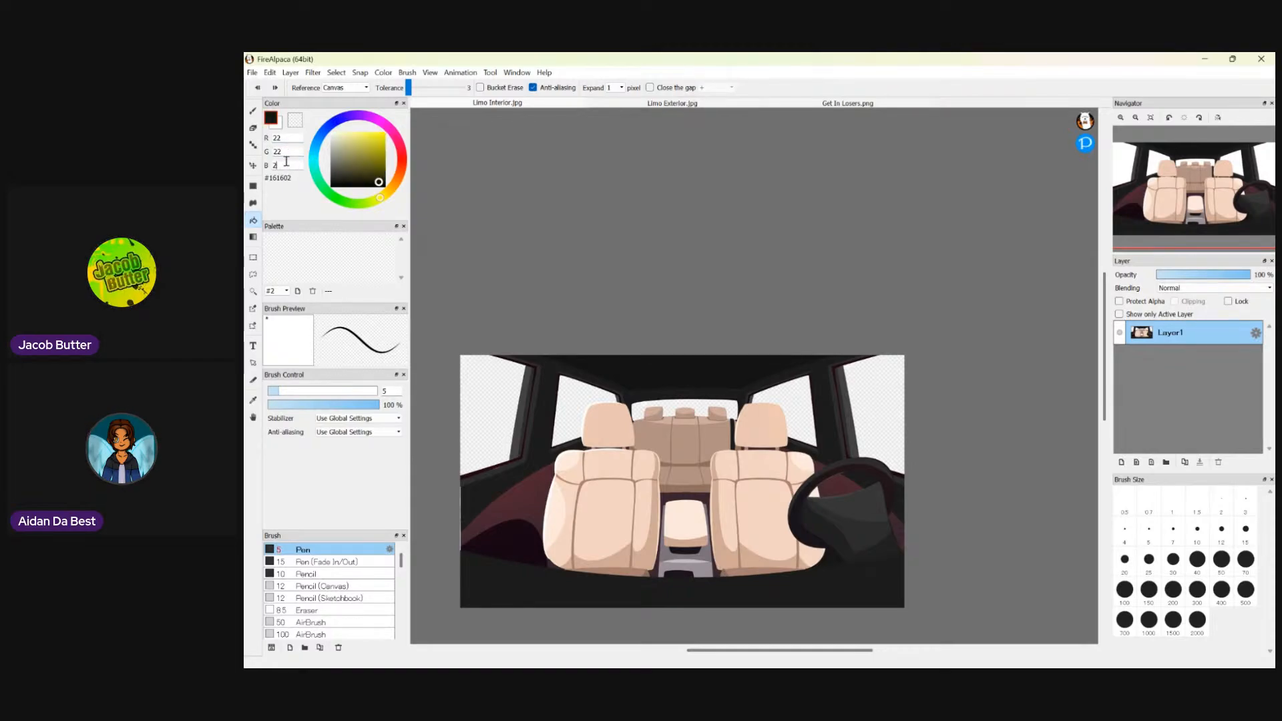
type("2")
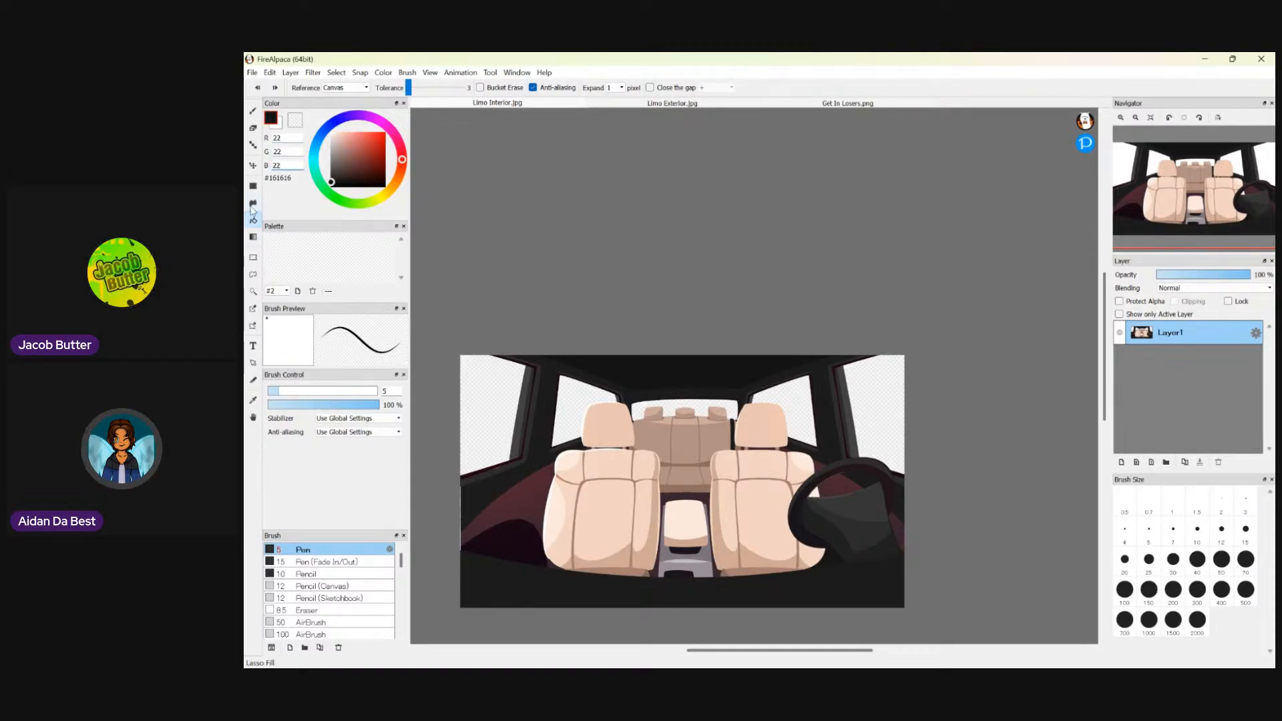
left_click(504, 547)
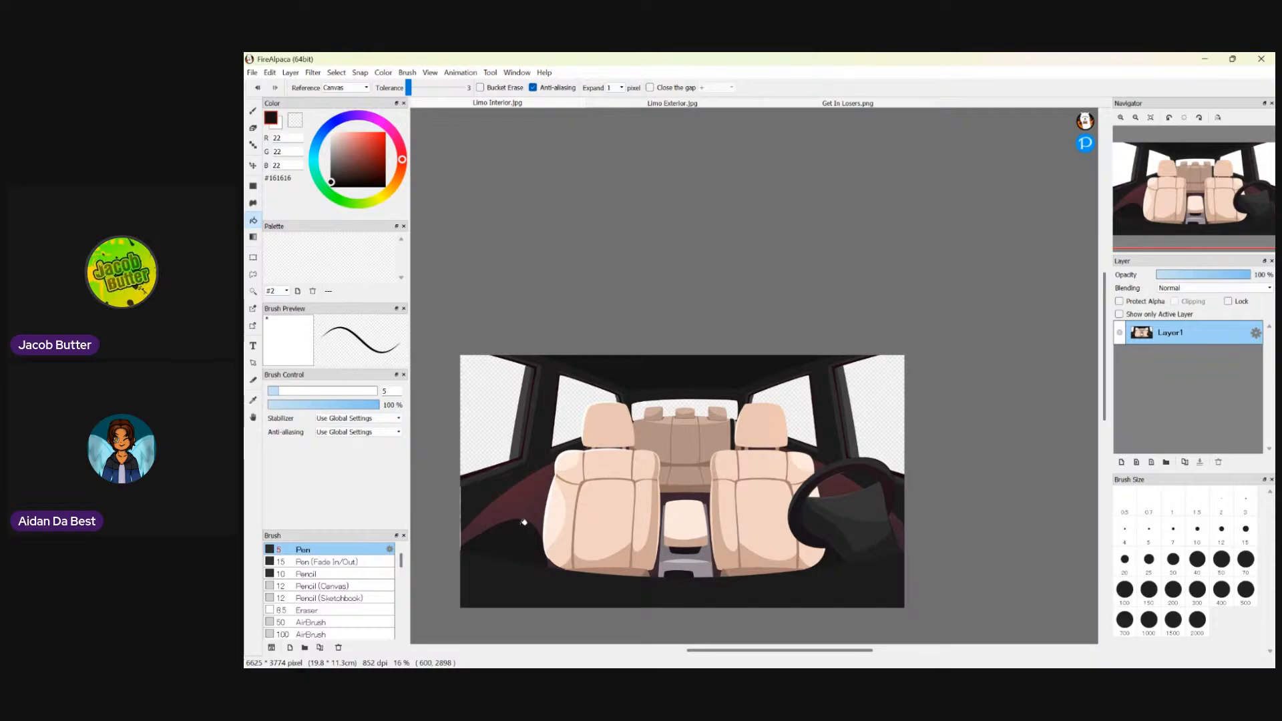
- Try bucket-filling the maroon door panel above the dark arch with sampled #1C1C1C, and undo the fill
scroll(512, 552, "up", 2)
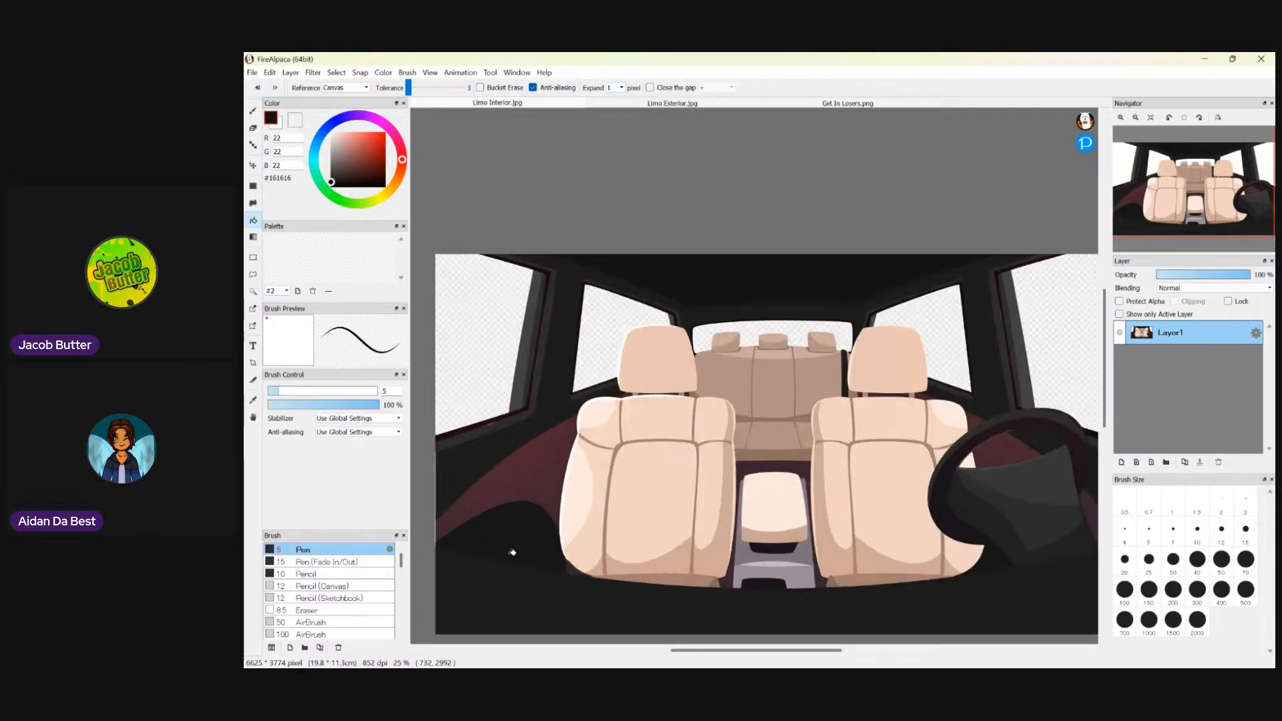
scroll(549, 555, "up", 2)
scroll(543, 541, "down", 3)
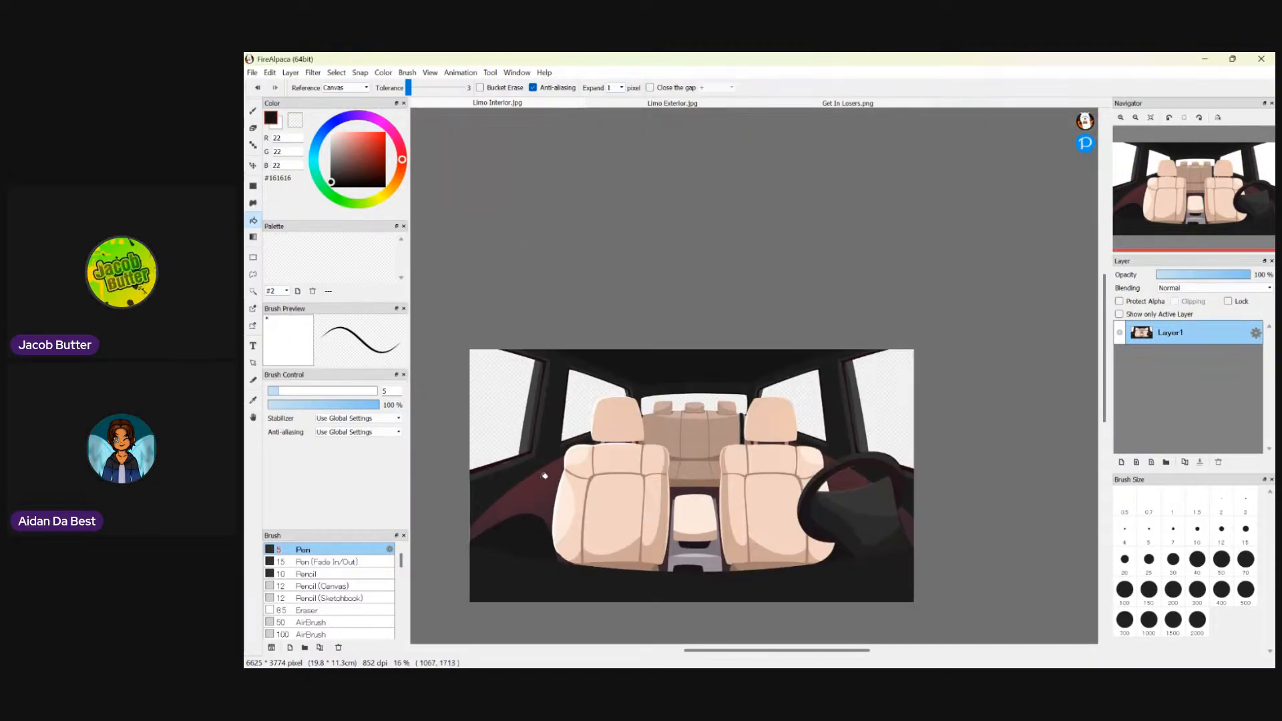
left_click(253, 400)
left_click(509, 578)
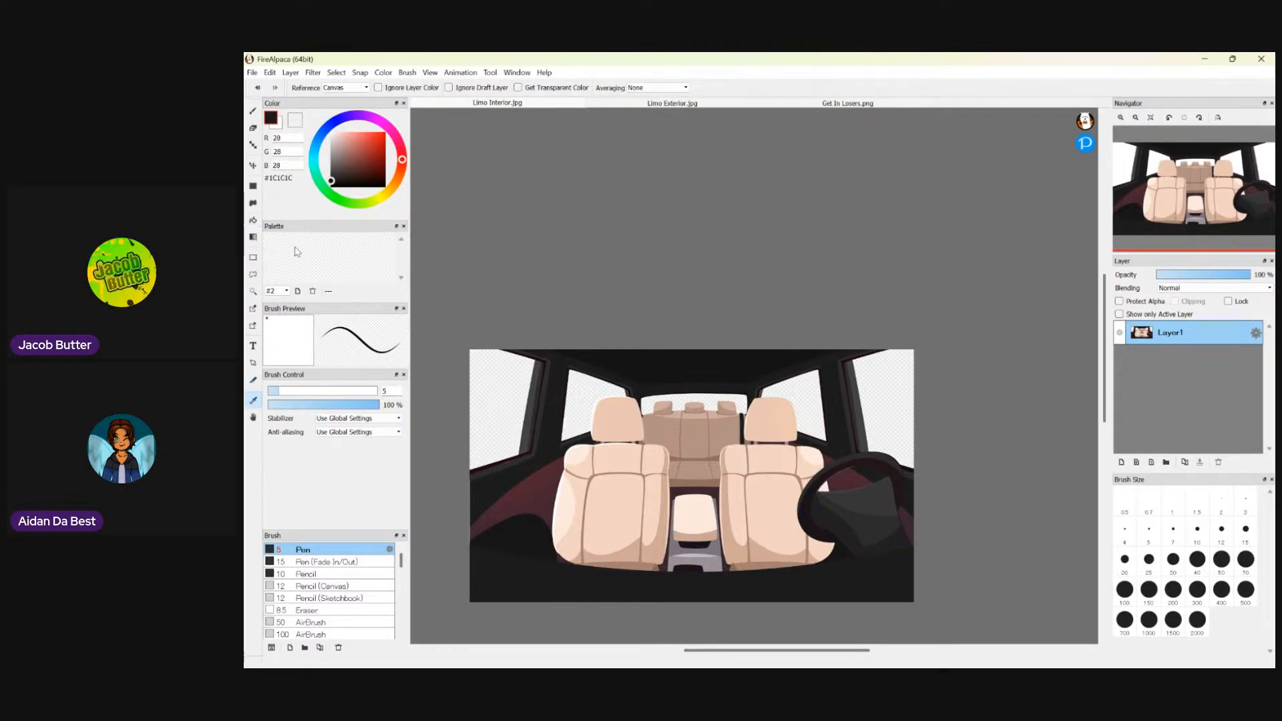
left_click(253, 217)
left_click(532, 498)
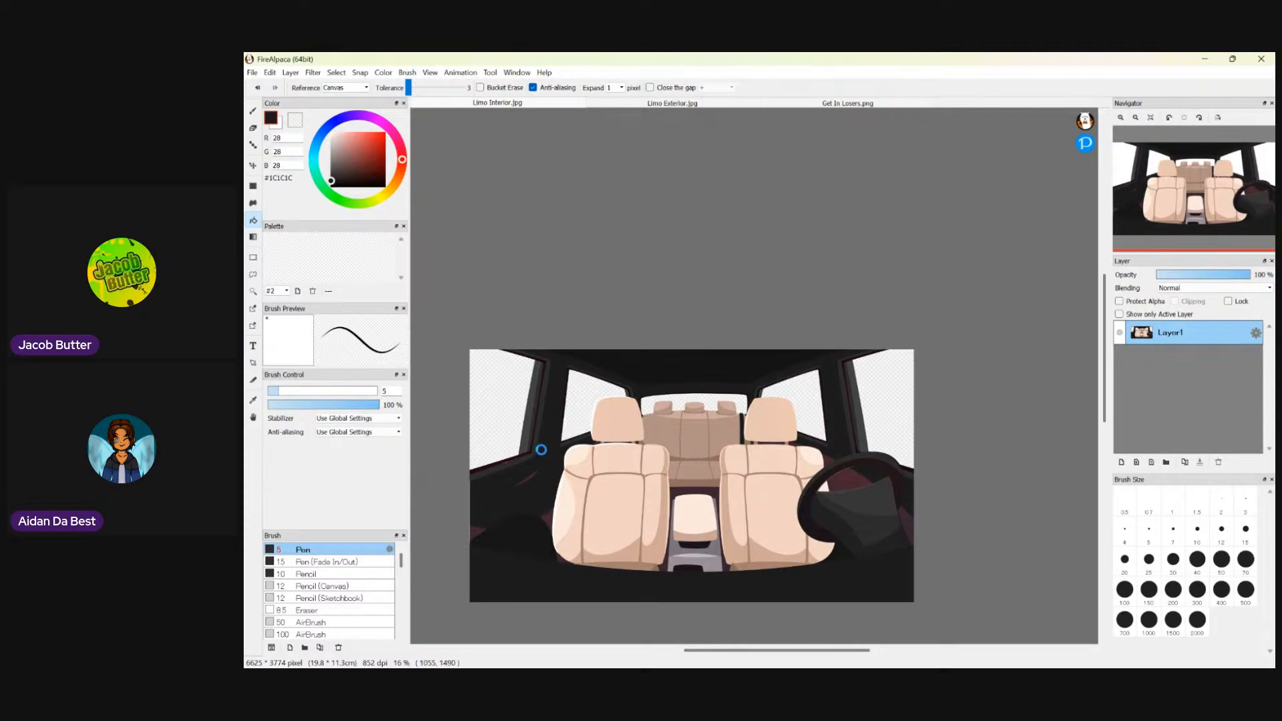
scroll(541, 450, "up", 4)
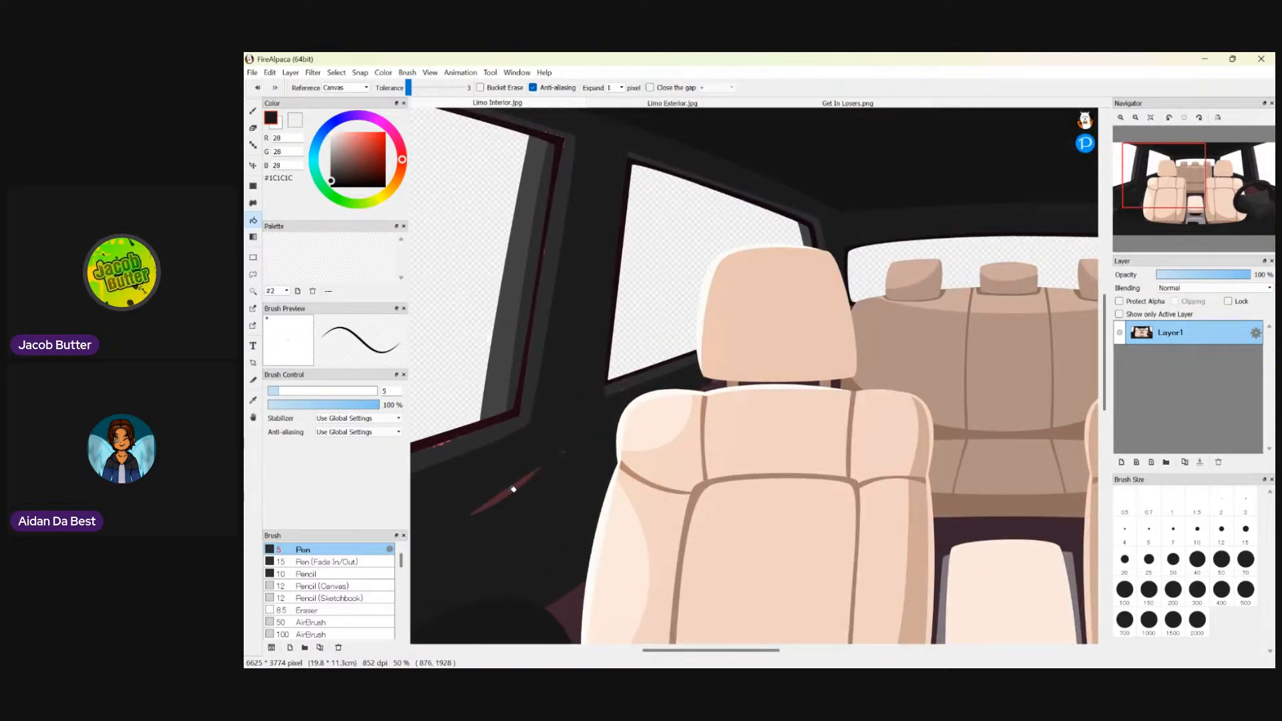
key("ctrl+z")
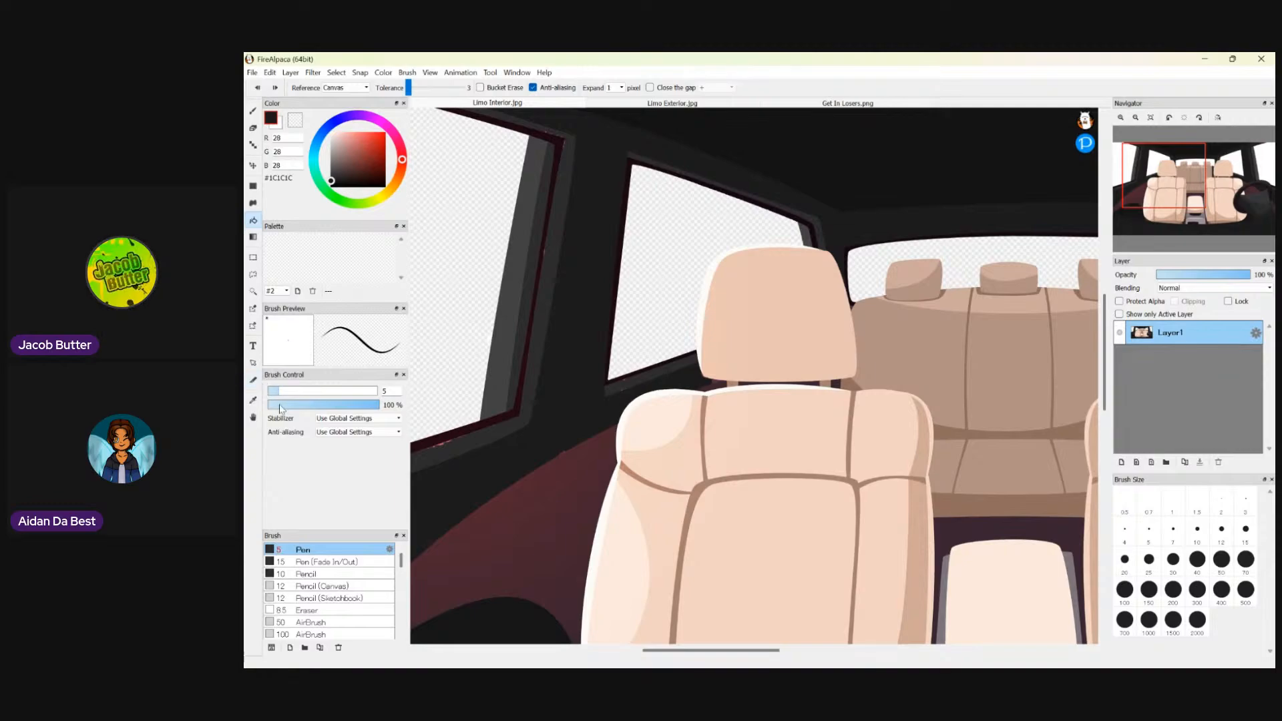
- Set the colour to RGB 25, 25, 25 and bucket-fill the maroon door panel above the dark arch, including its leftover corner at the canvas edge
scroll(570, 506, "down", 3)
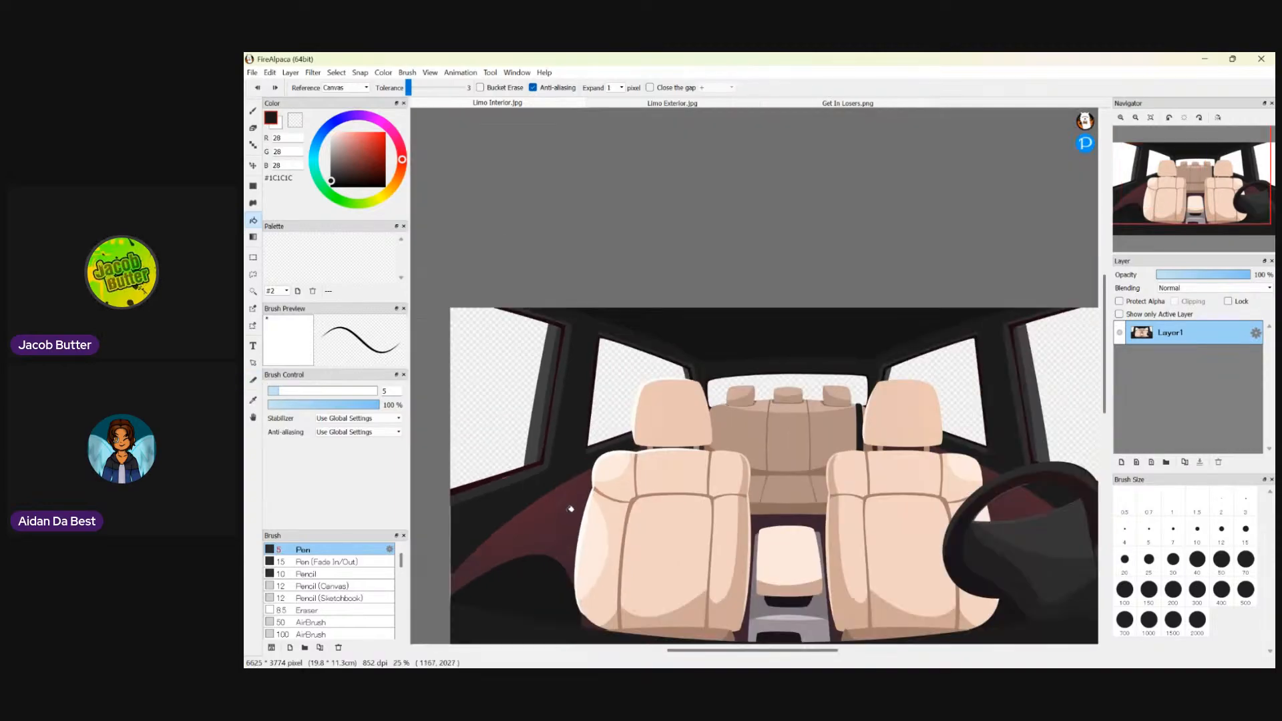
scroll(526, 545, "up", 2)
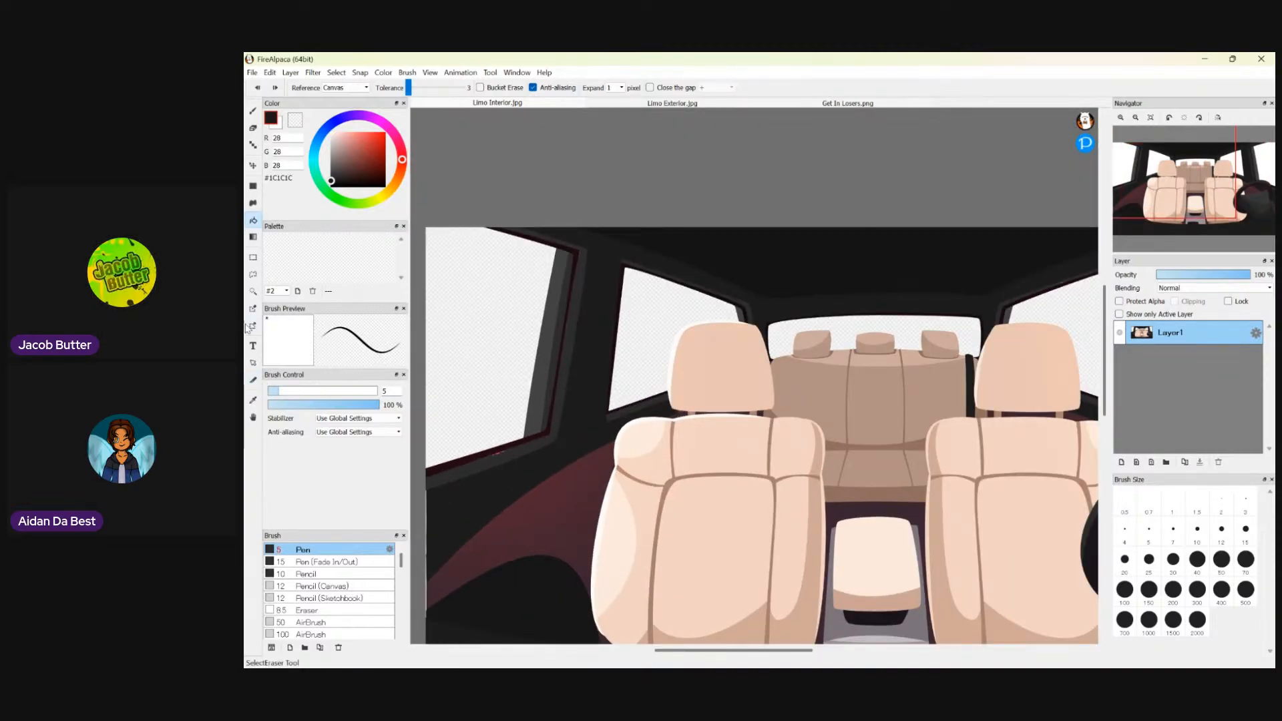
left_click(254, 399)
left_click(563, 606)
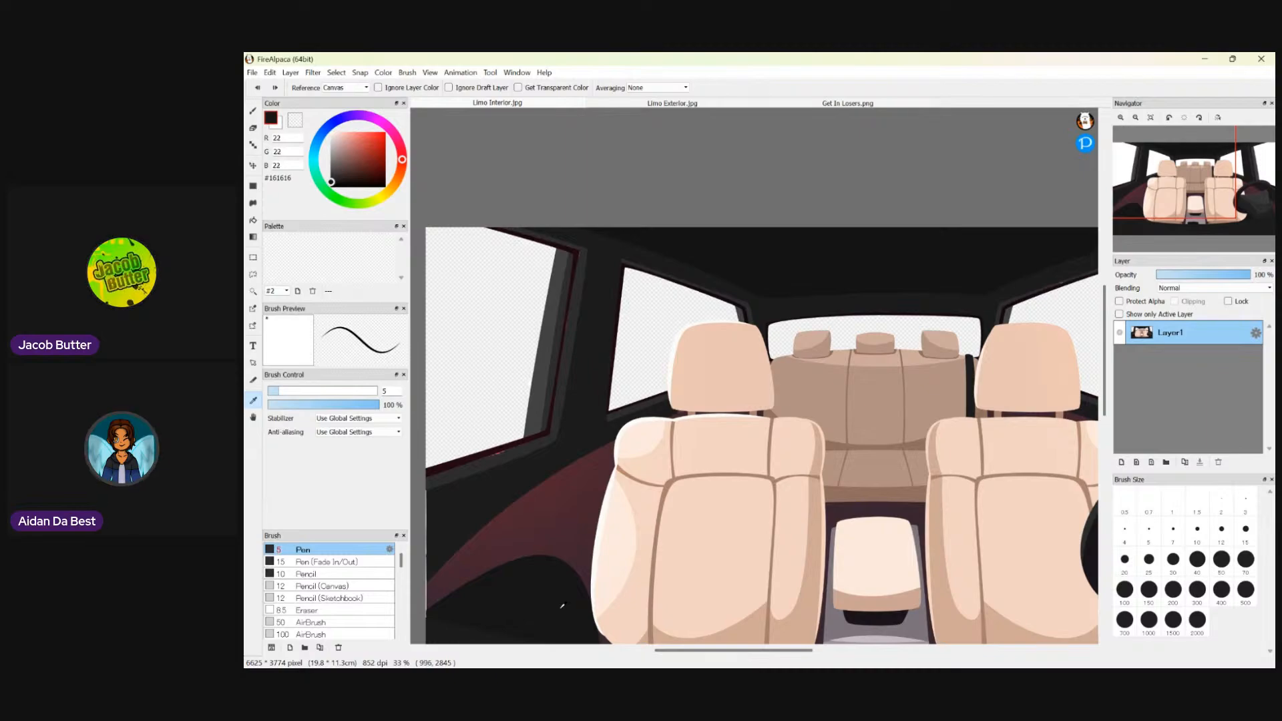
left_click(495, 482)
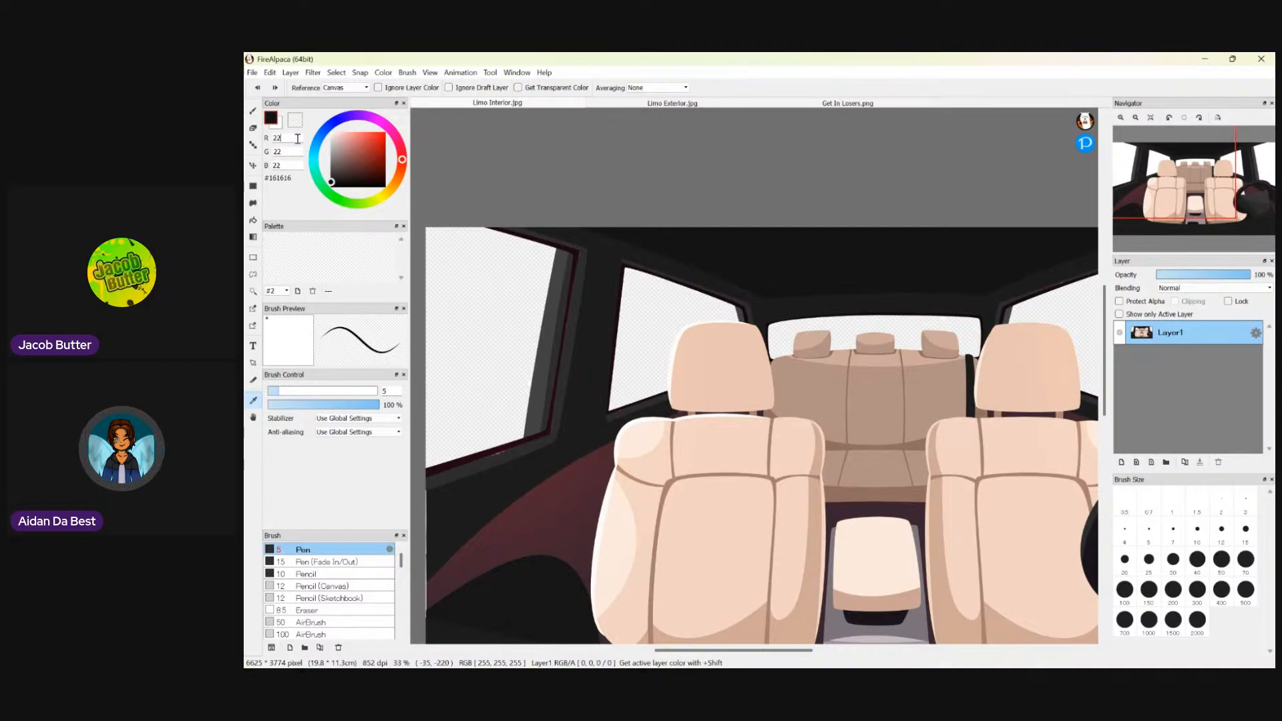
double_click(294, 150)
type("25")
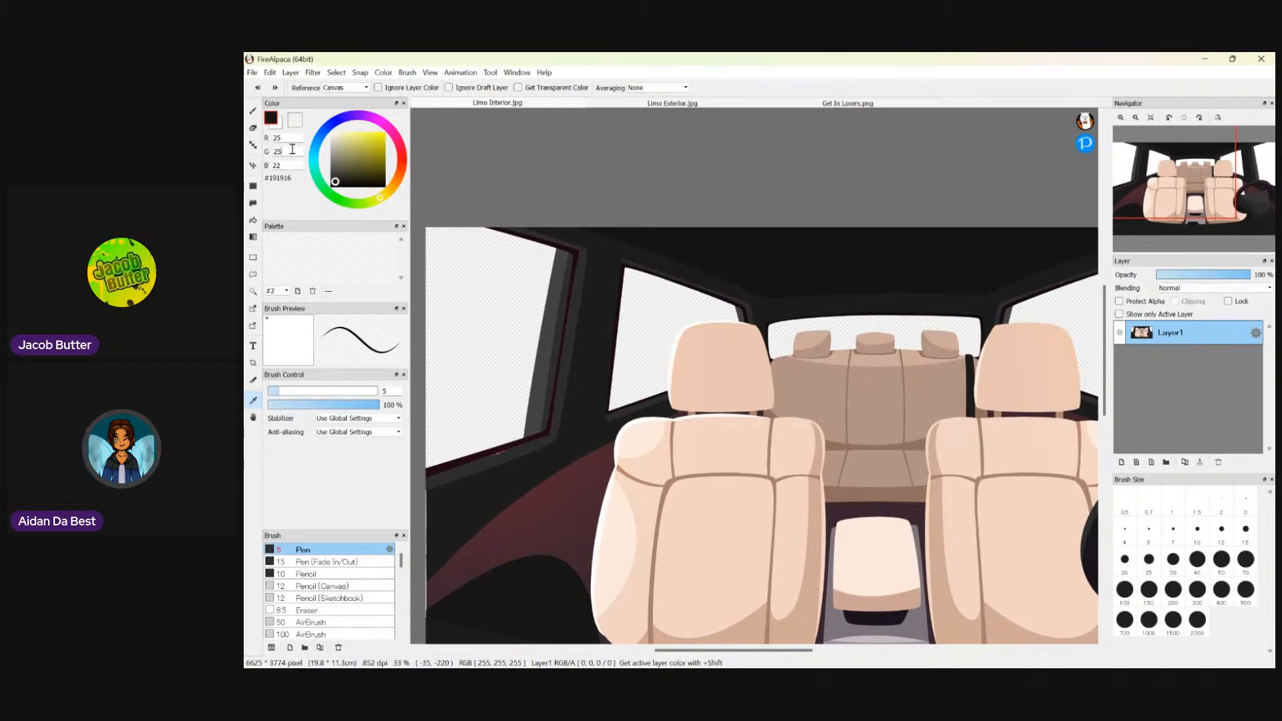
left_click(292, 165)
type("25")
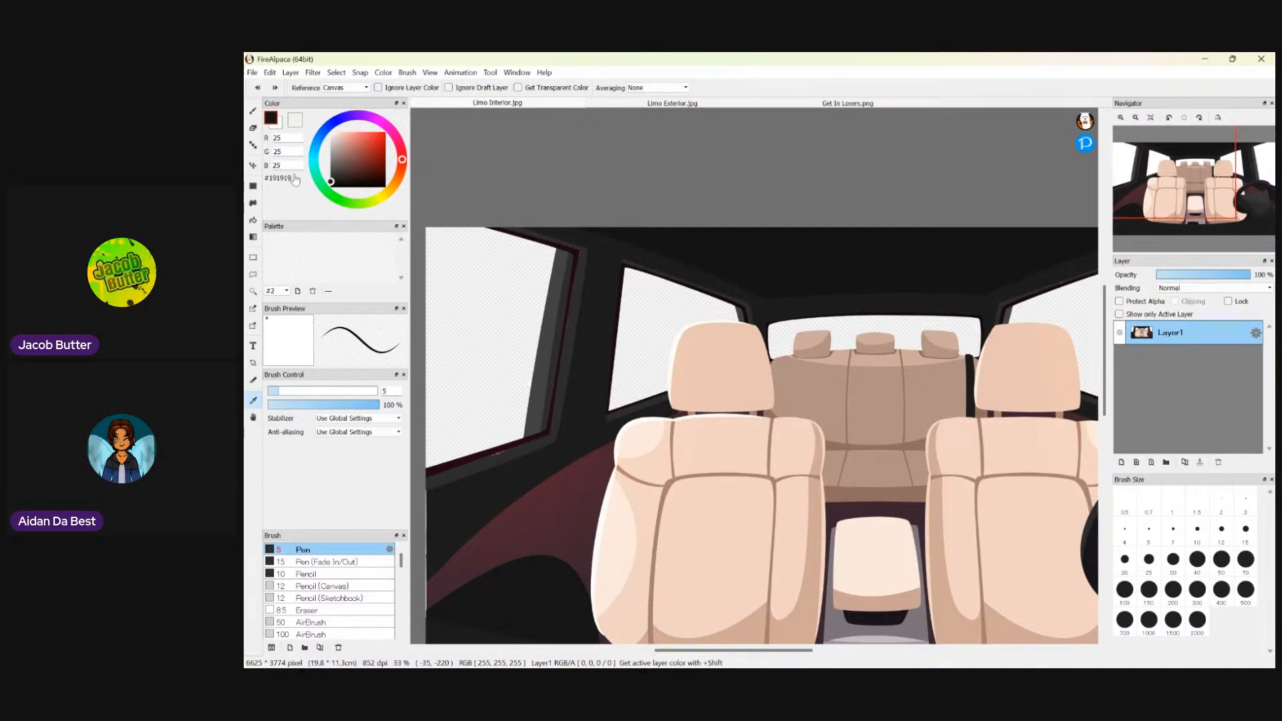
left_click(254, 222)
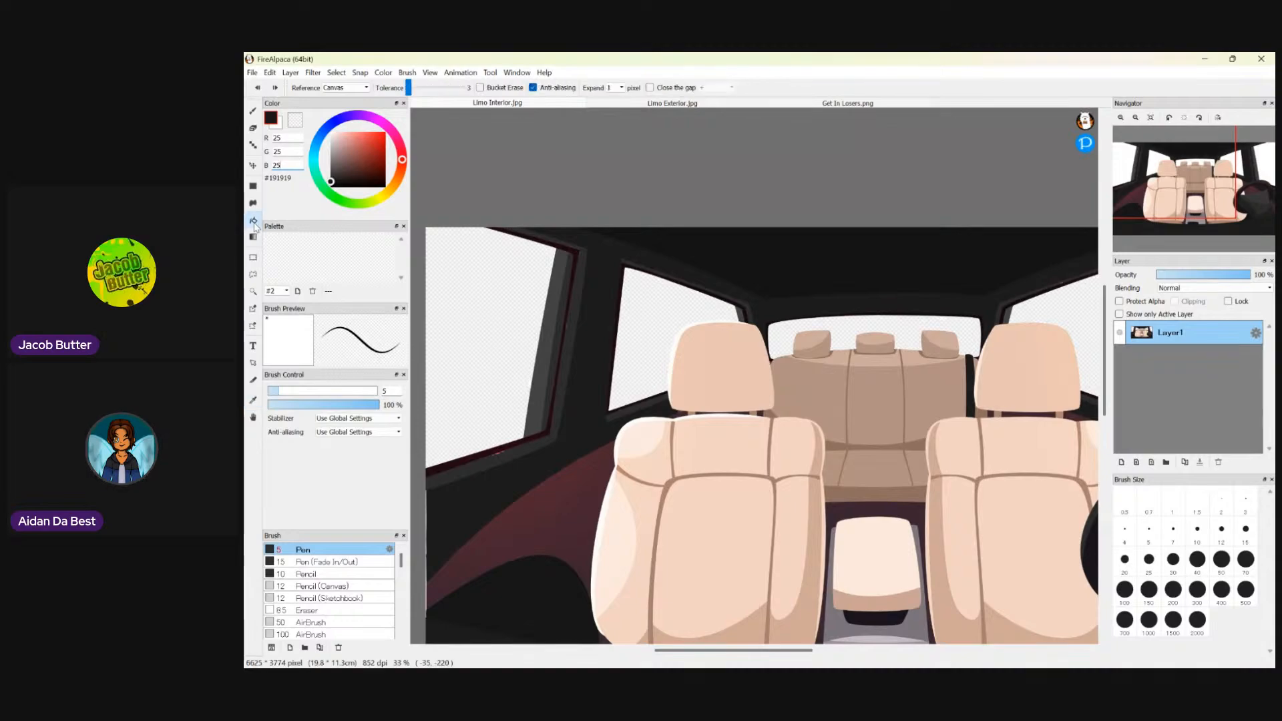
left_click(580, 502)
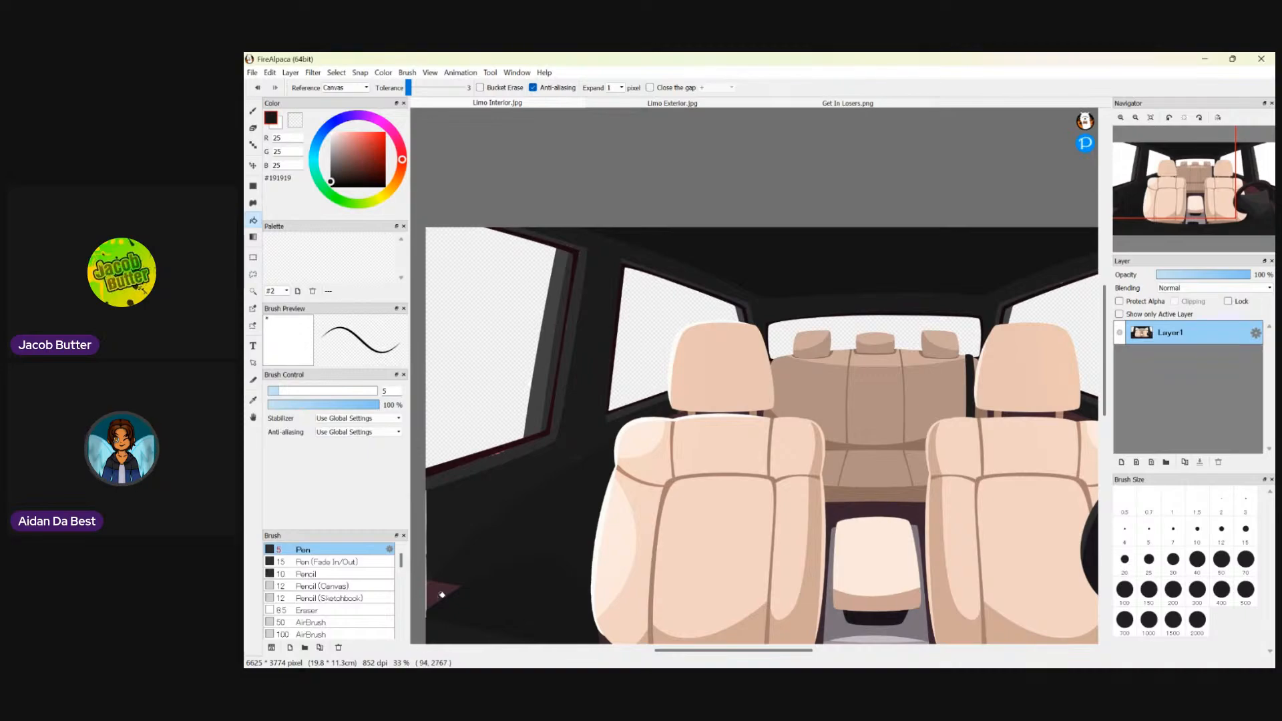
scroll(438, 590, "up", 2)
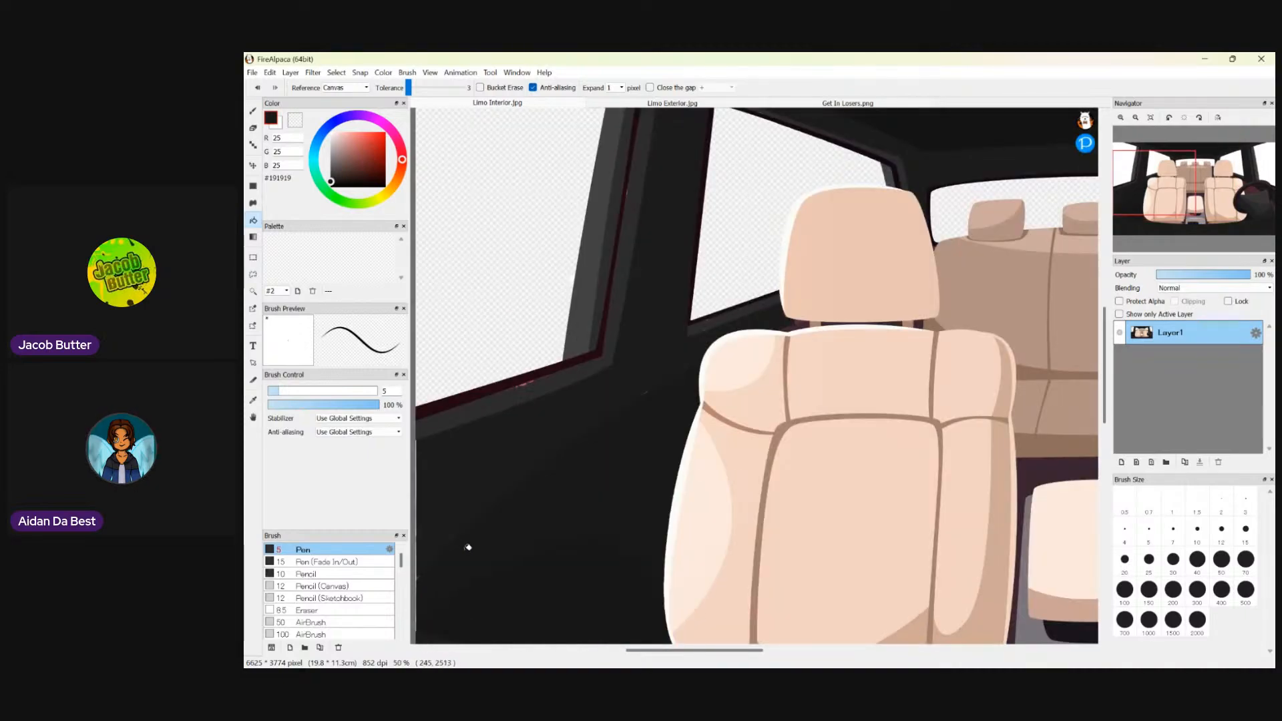
- Examine the door panel's outer canvas edge for the white strip and leftover maroon spots
scroll(595, 485, "up", 3)
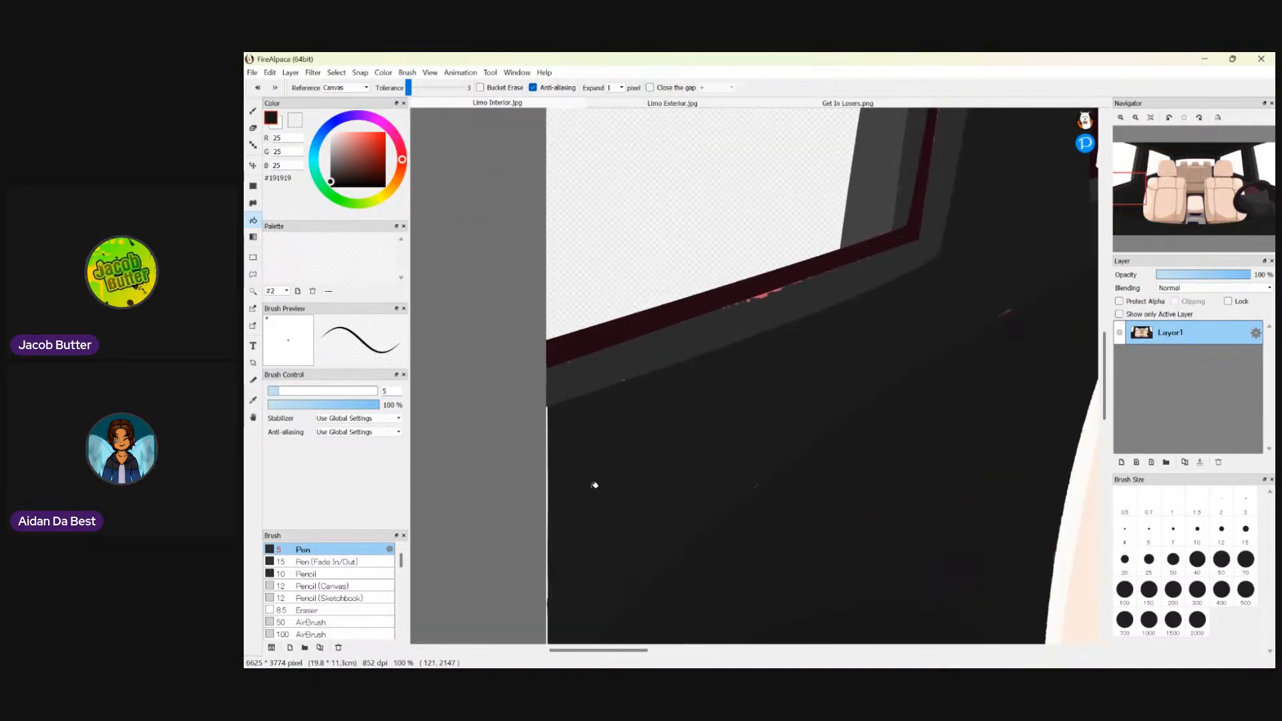
scroll(1105, 373, "down", 4)
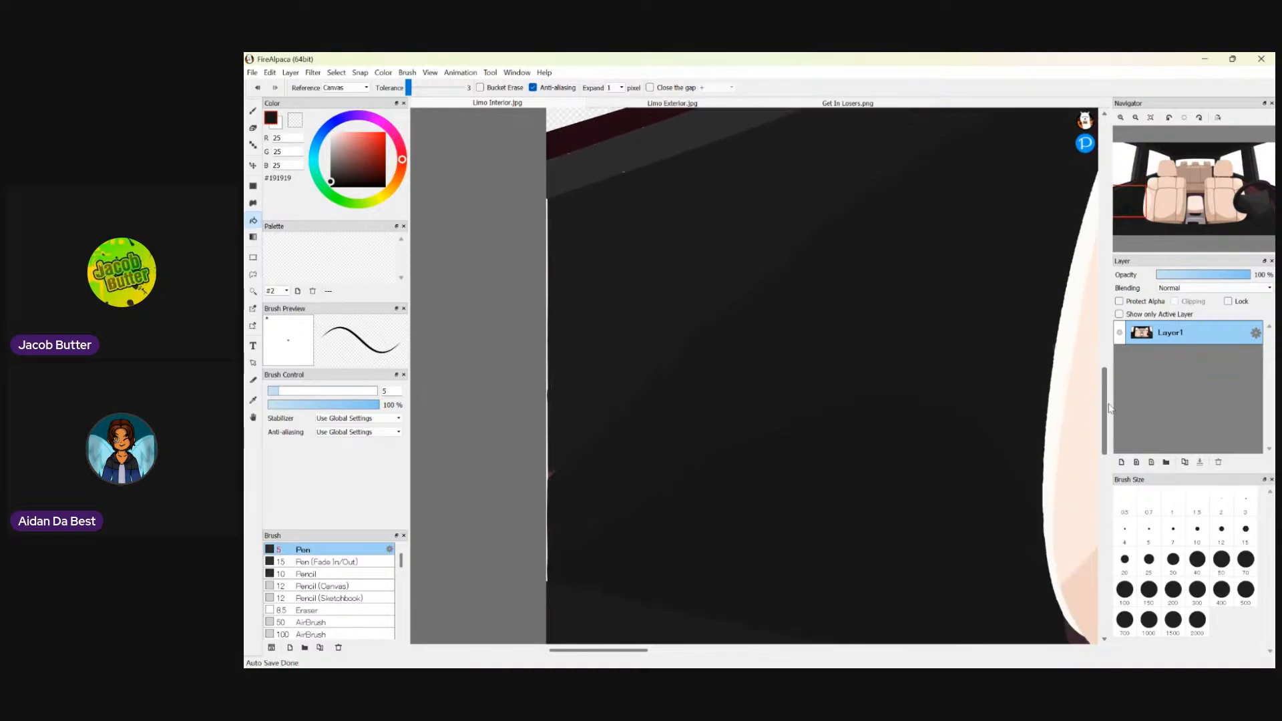
scroll(572, 478, "up", 2)
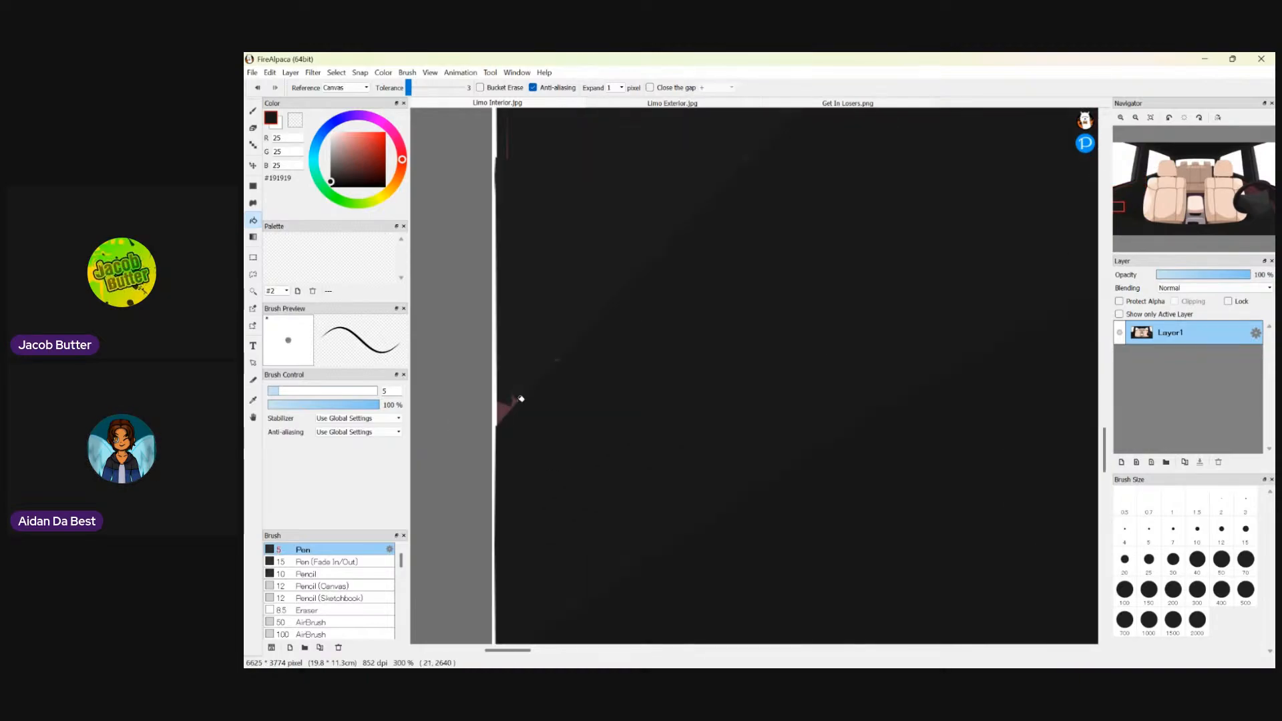
scroll(494, 461, "down", 4)
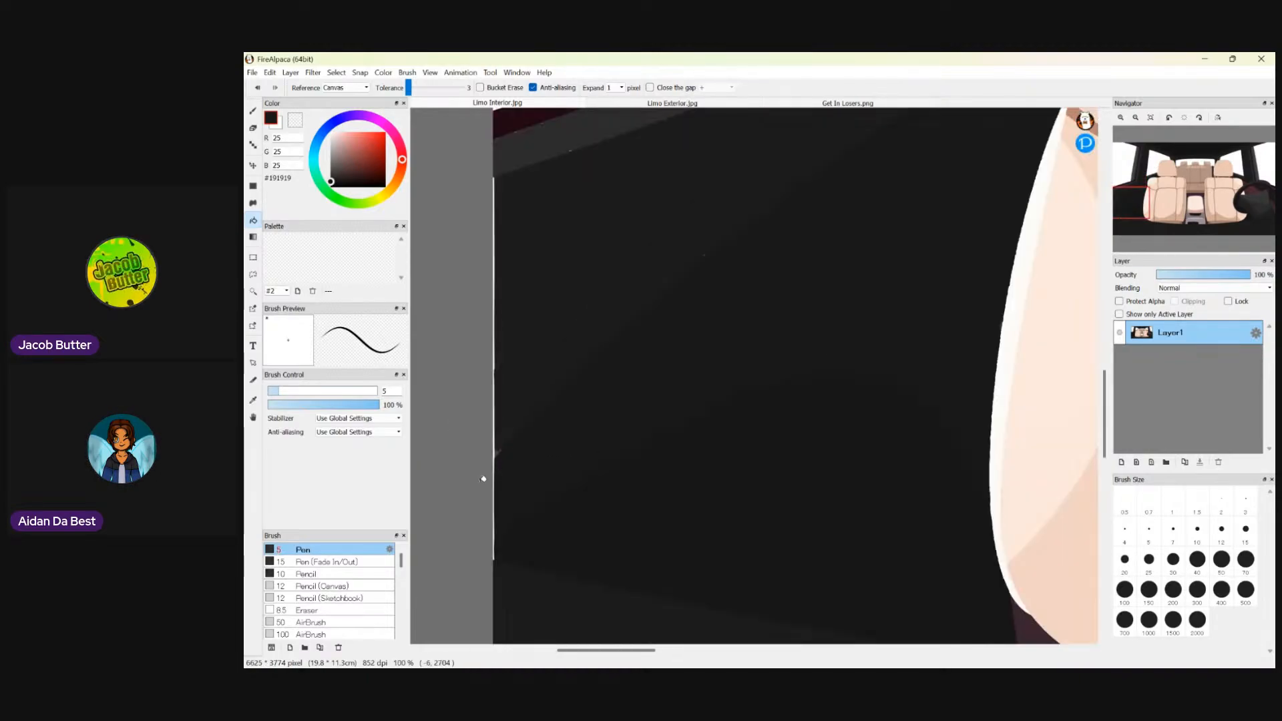
scroll(501, 441, "up", 3)
scroll(505, 385, "up", 1)
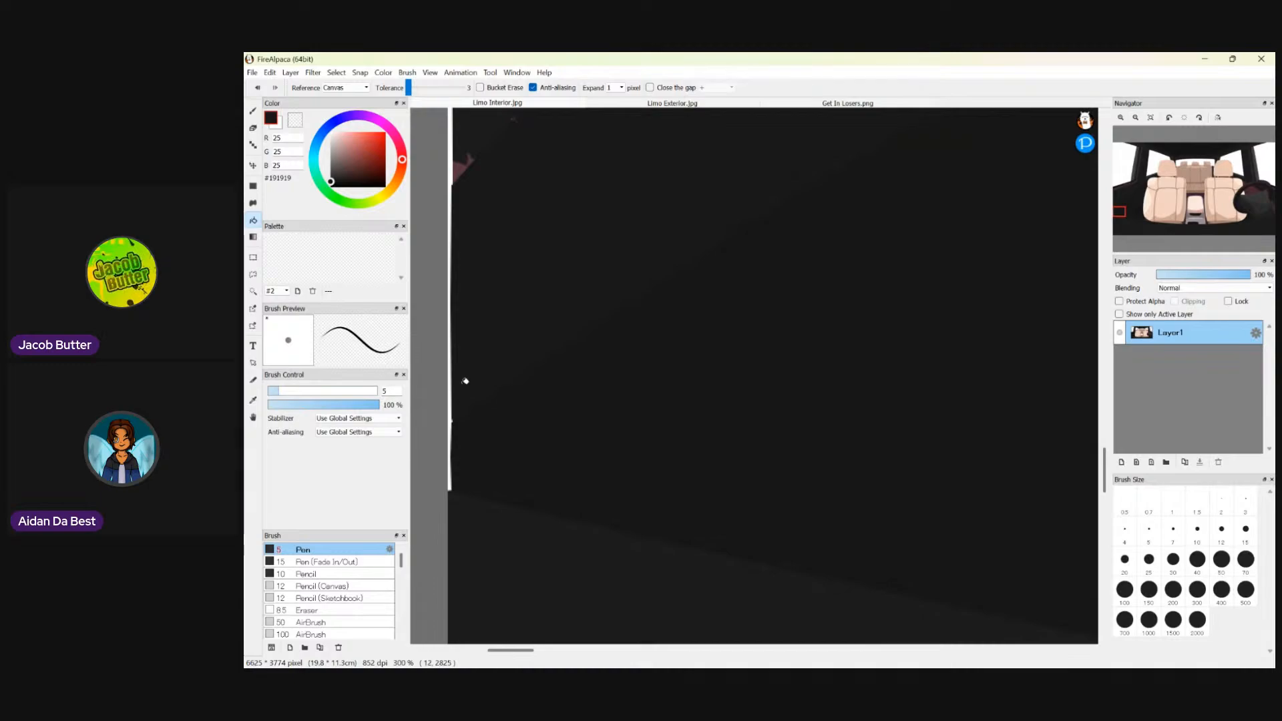
scroll(458, 388, "down", 6)
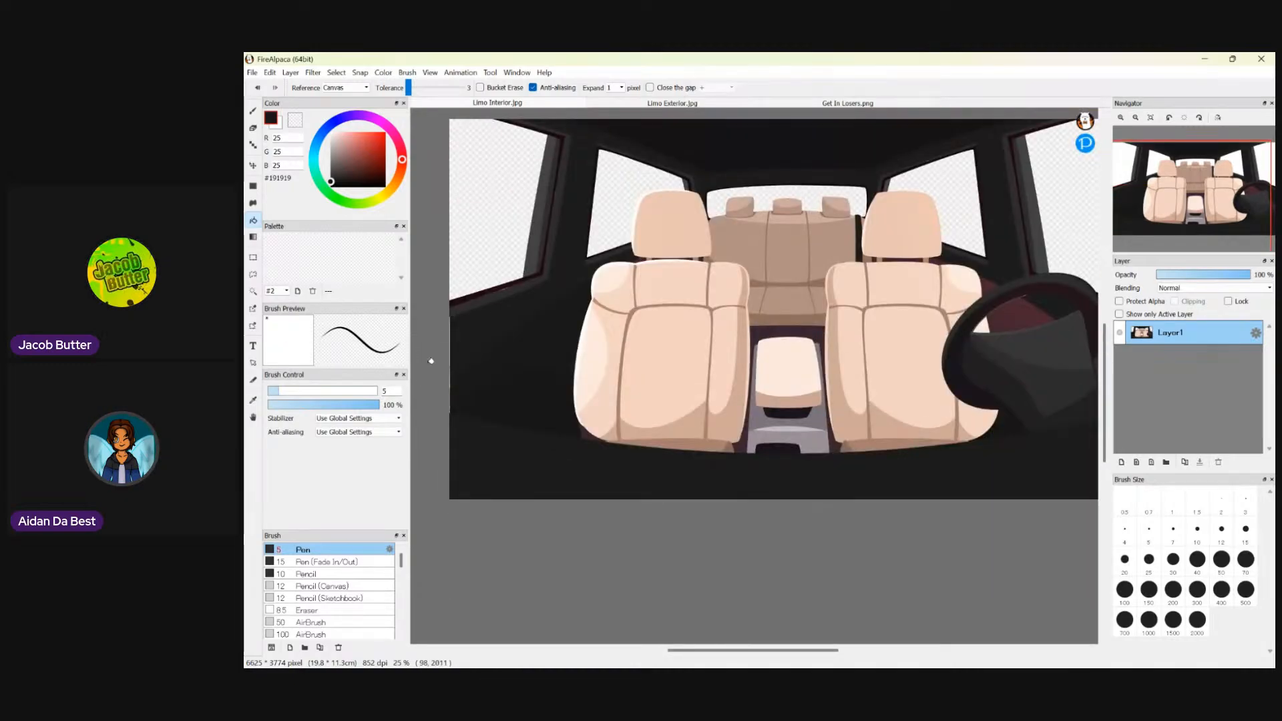
left_click(257, 263)
scroll(506, 483, "up", 3)
scroll(491, 568, "down", 3)
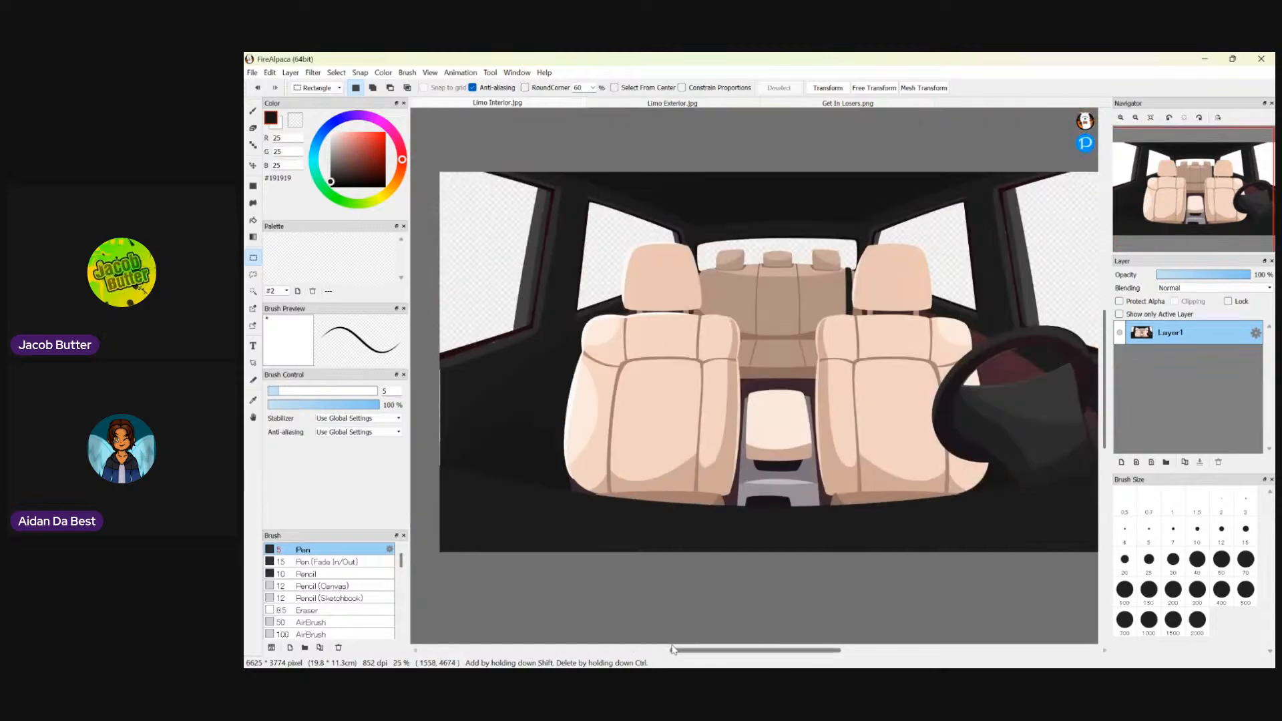
left_click_drag(674, 645, 671, 647)
scroll(583, 362, "up", 4)
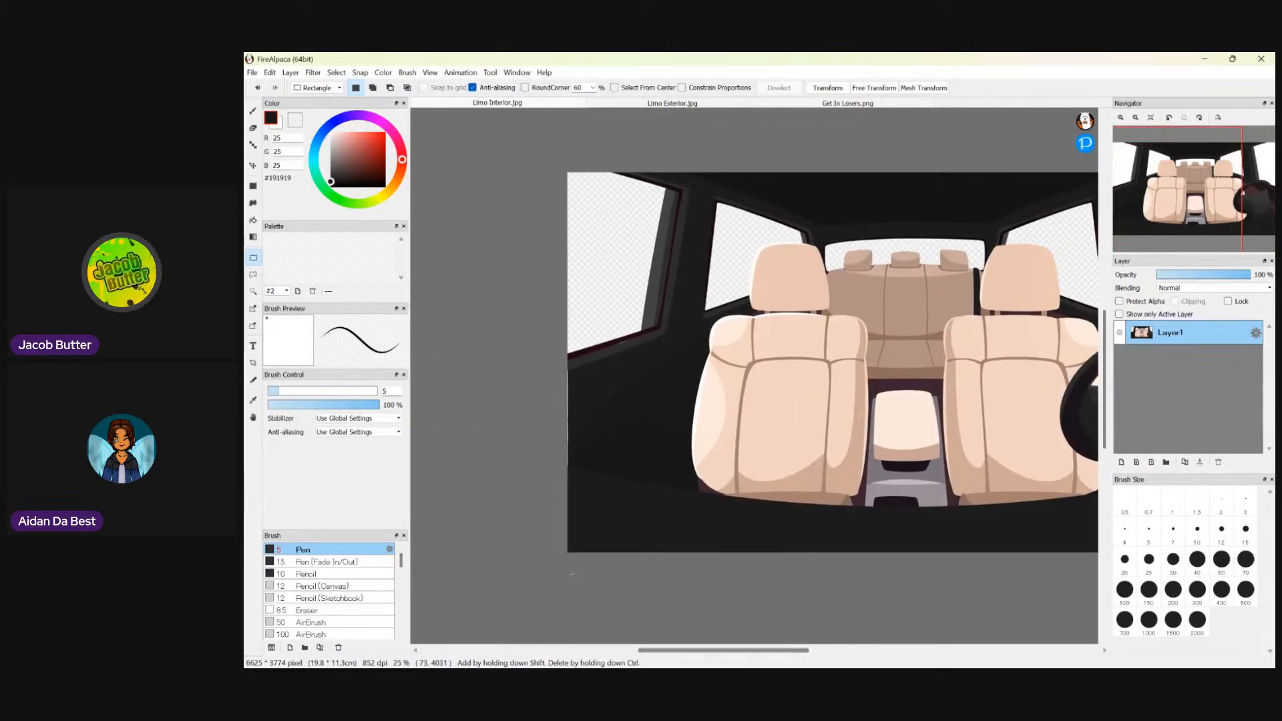
scroll(582, 362, "up", 10)
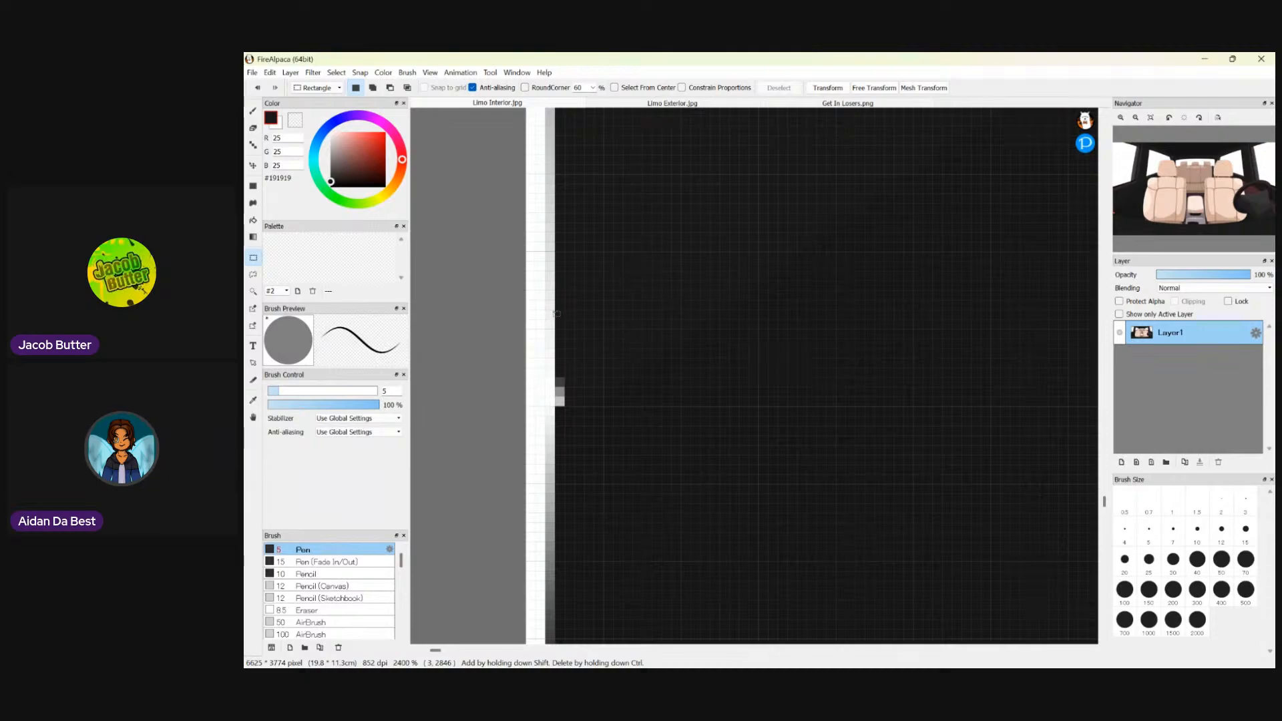
left_click_drag(556, 313, 453, 610)
scroll(518, 389, "down", 6)
scroll(449, 569, "down", 4)
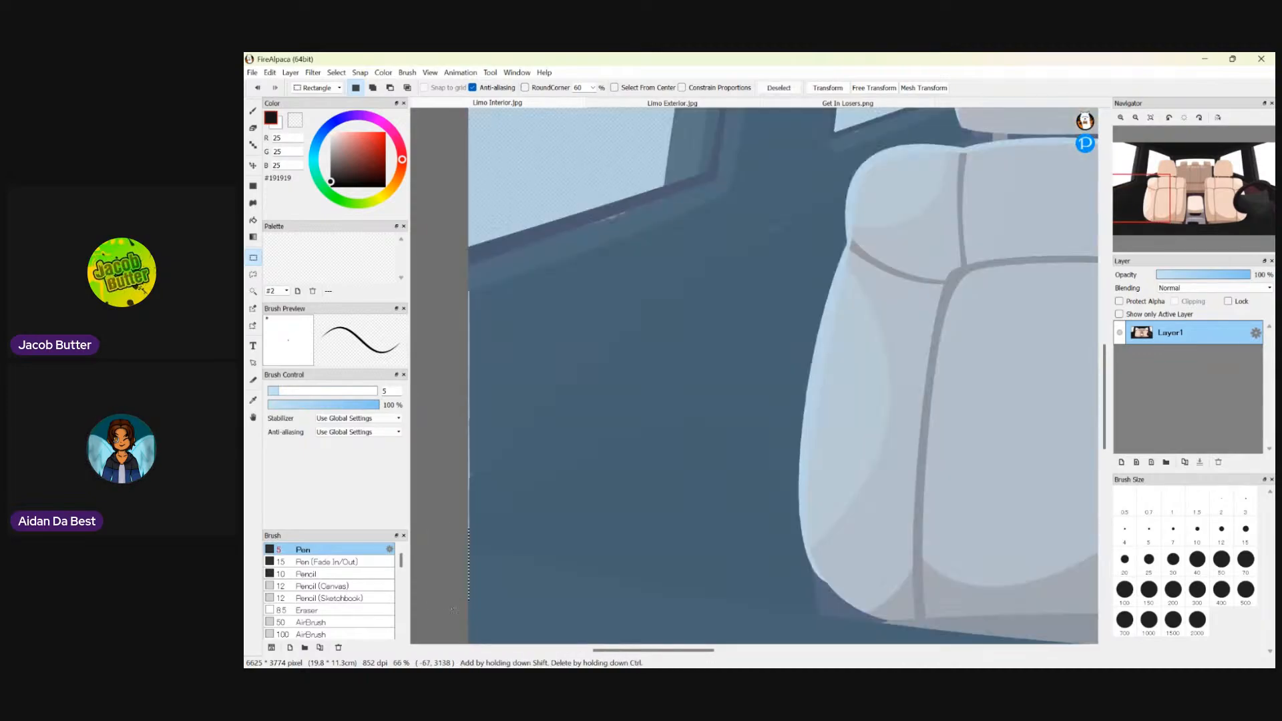
scroll(473, 608, "up", 3)
scroll(457, 613, "down", 5)
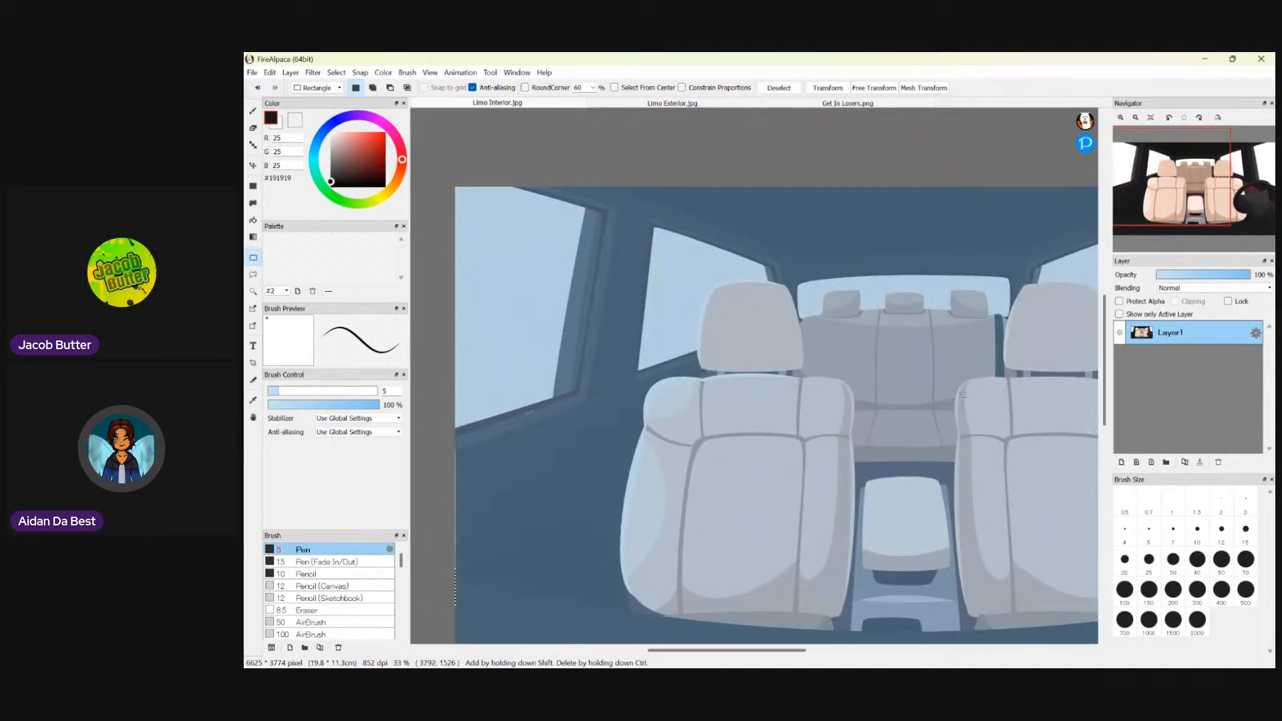
scroll(493, 457, "down", 3)
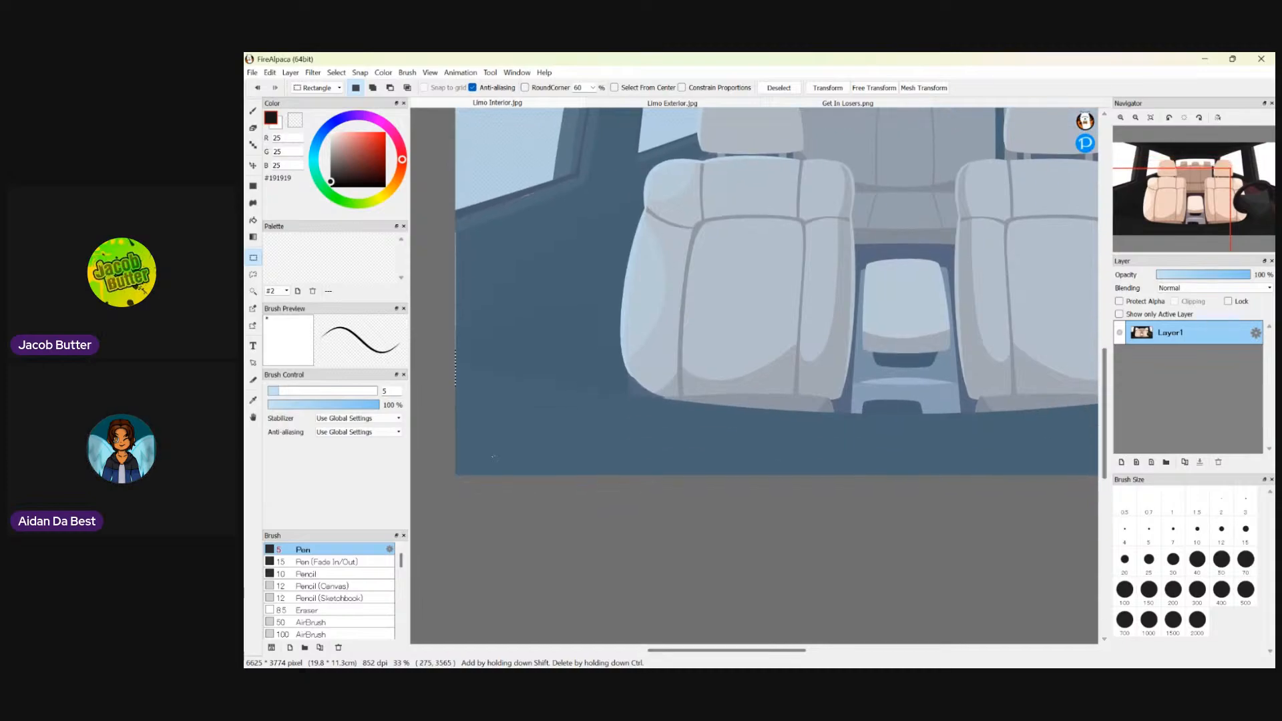
scroll(493, 457, "up", 5)
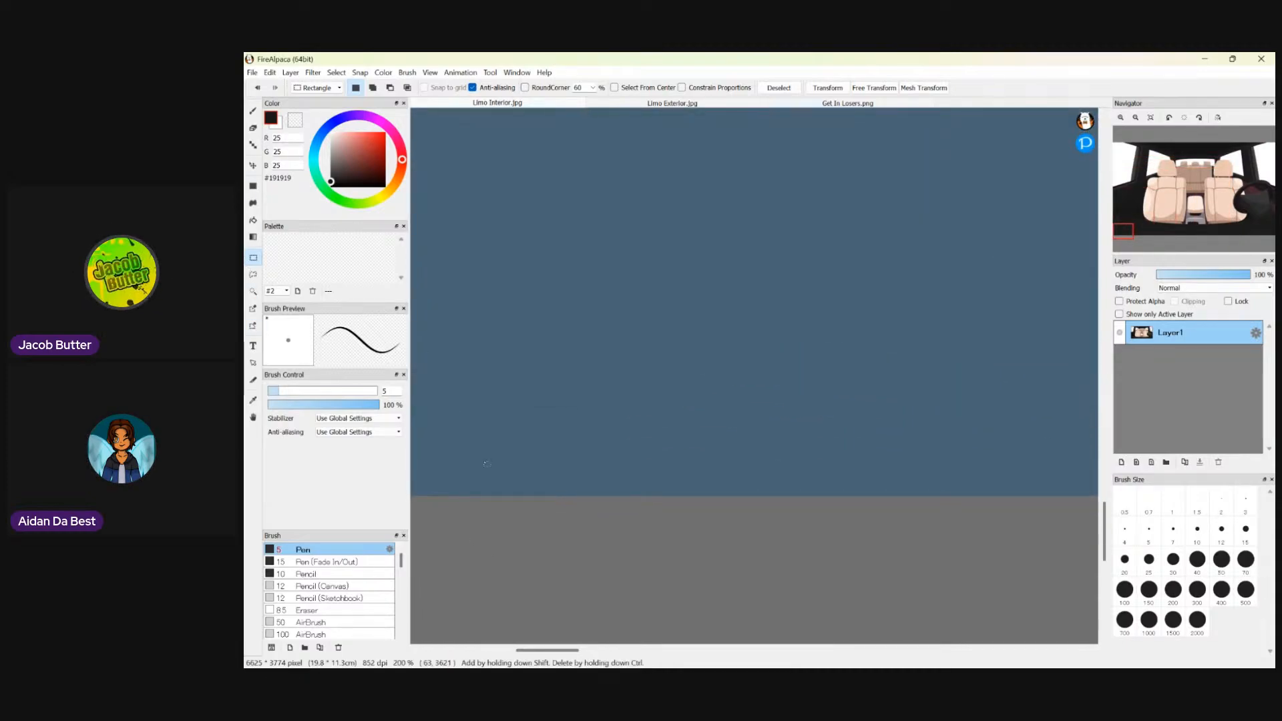
left_click(460, 519)
- Try cropping the canvas with a full-height rectangular selection along the white edge strip, undo the crop, and clear the selection
left_click_drag(548, 650, 530, 651)
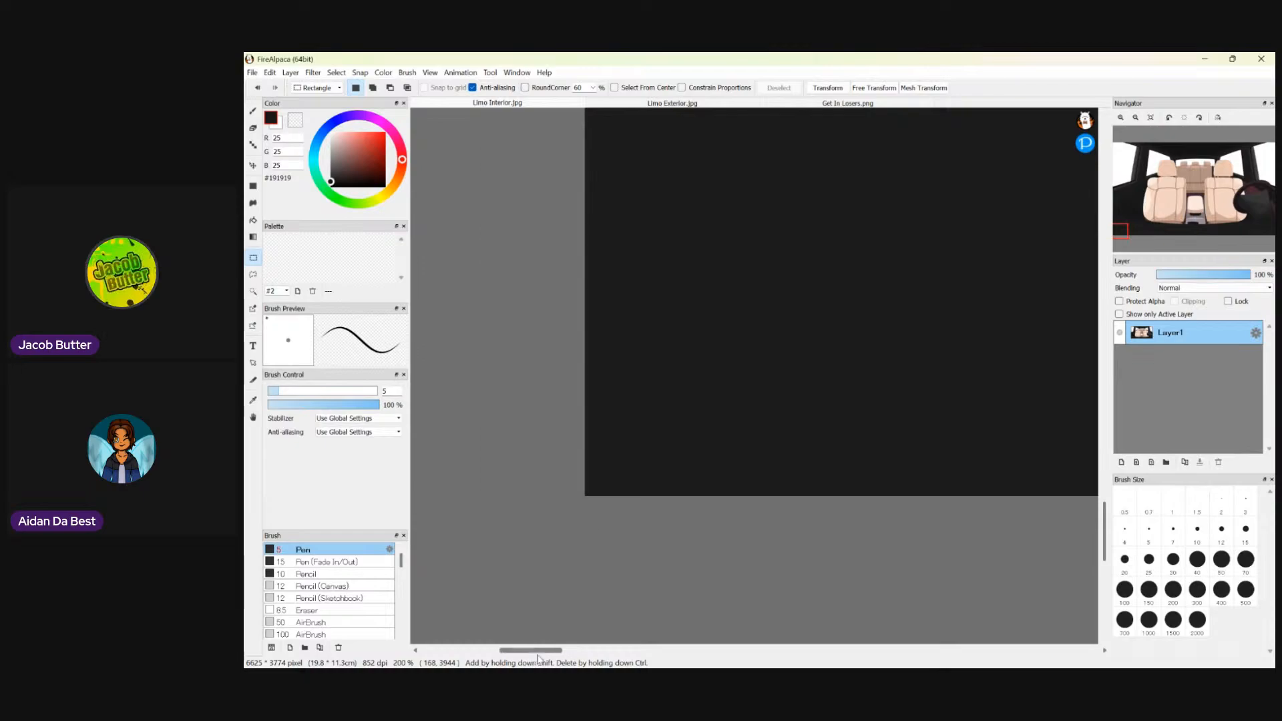
scroll(588, 476, "up", 2)
scroll(592, 512, "up", 6)
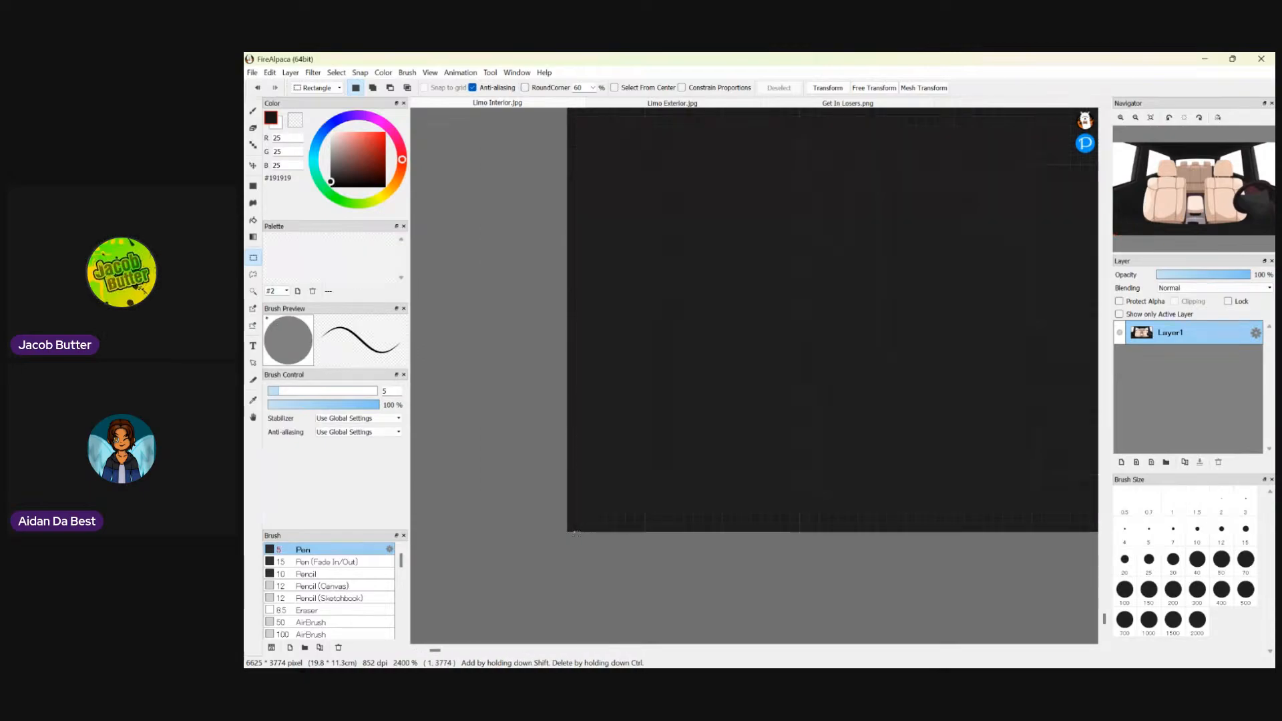
left_click_drag(570, 534, 479, 115)
scroll(591, 384, "down", 4)
scroll(533, 267, "down", 3)
scroll(544, 125, "down", 3)
scroll(542, 141, "up", 8)
scroll(532, 128, "up", 2)
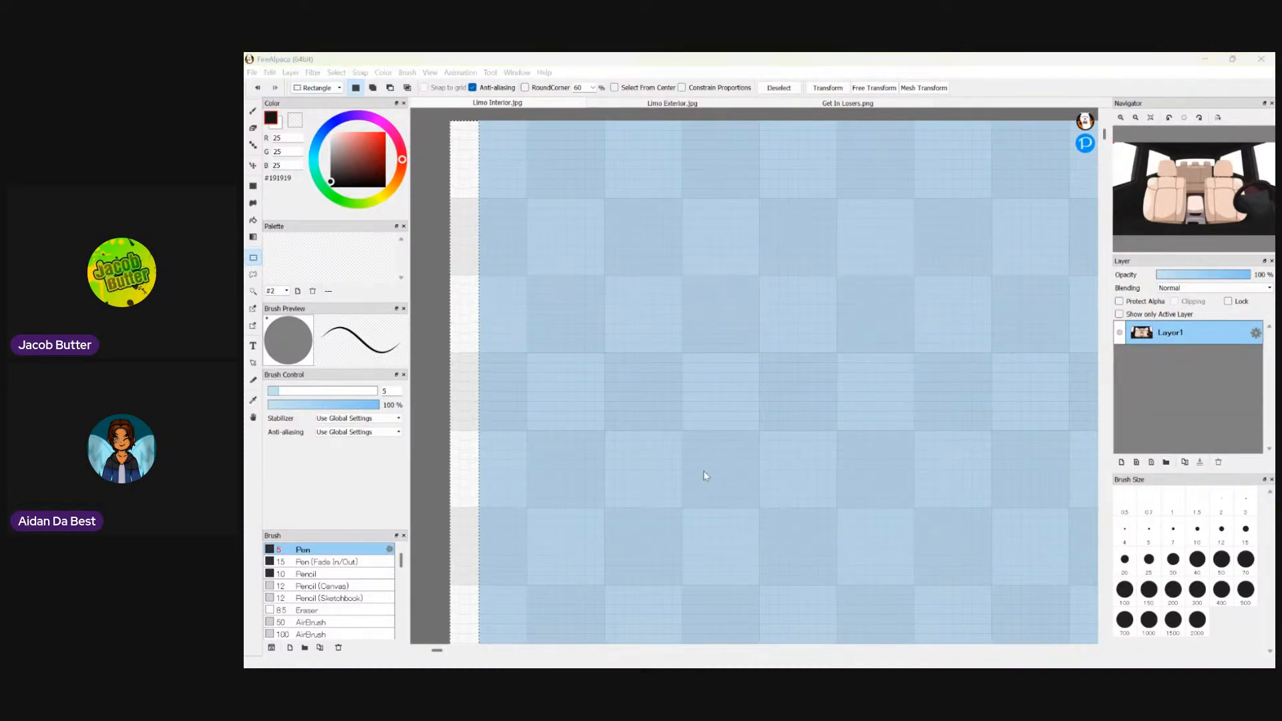
left_click(728, 387)
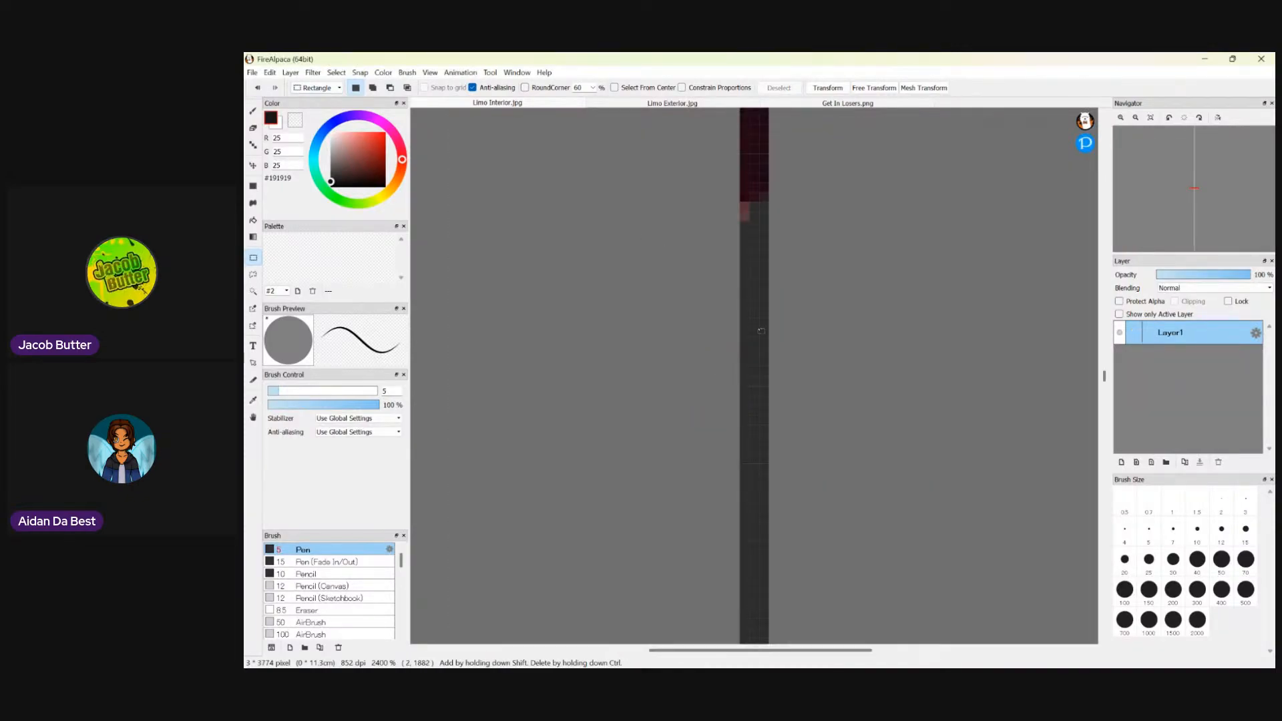
key("ctrl+z")
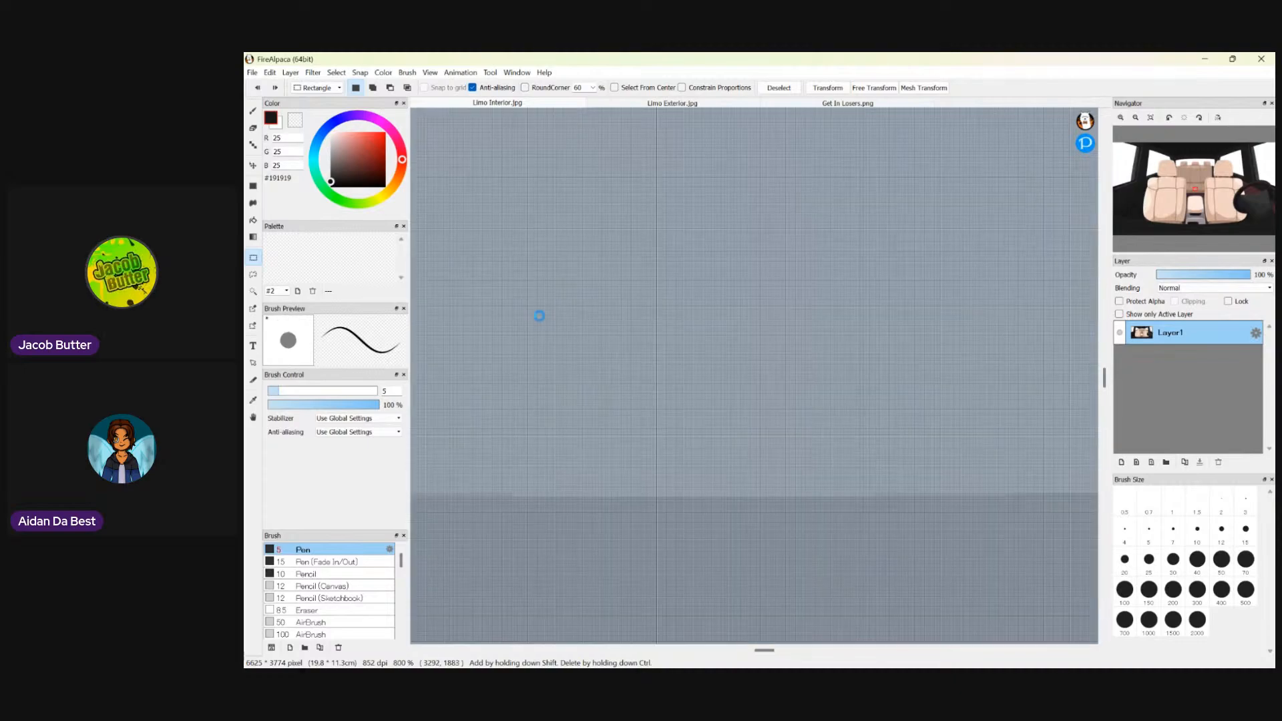
scroll(539, 316, "down", 10)
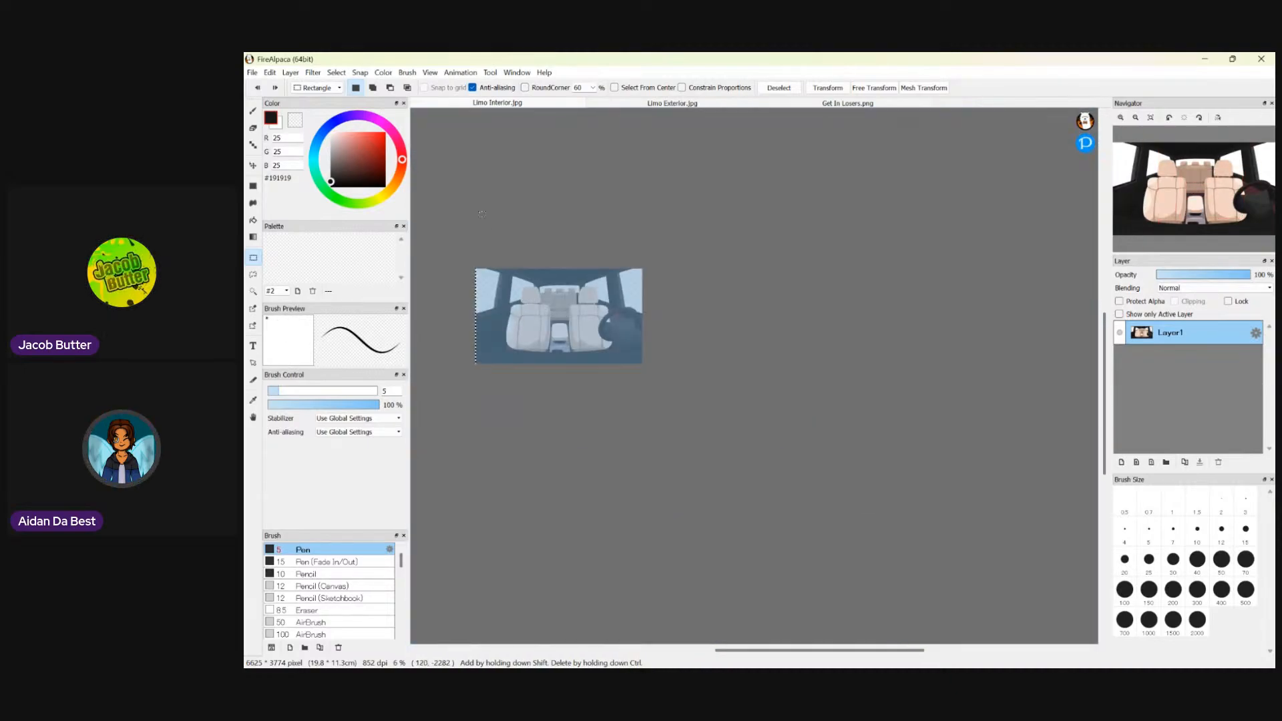
left_click(779, 88)
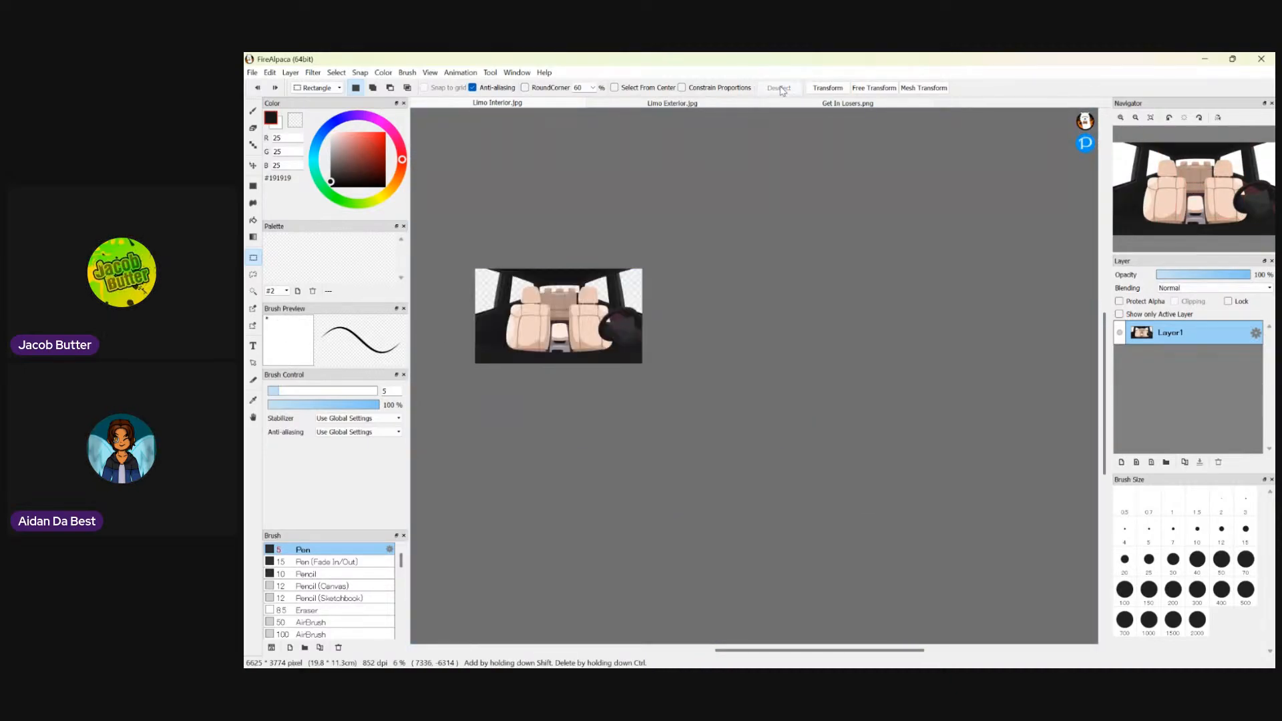
- Select the full-height artwork excluding the thin strips at both side edges, and crop the canvas to 6619 × 3774 pixels
scroll(446, 302, "up", 10)
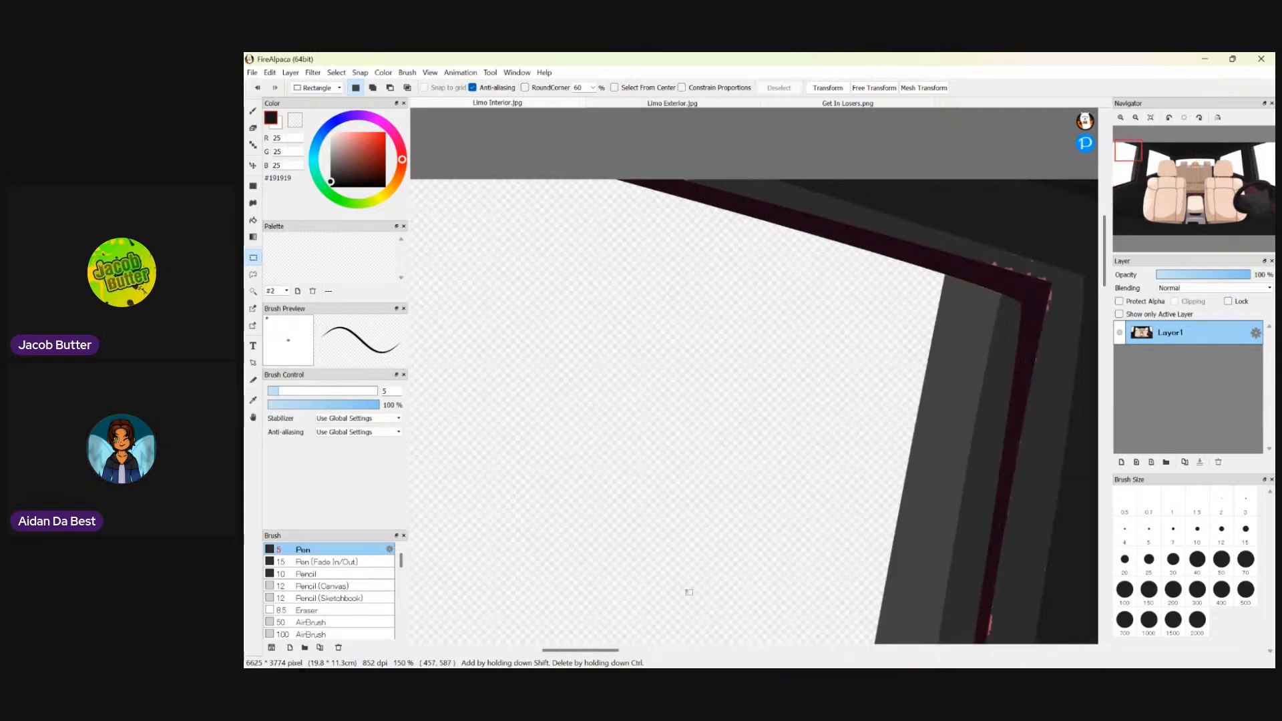
left_click_drag(612, 651, 597, 652)
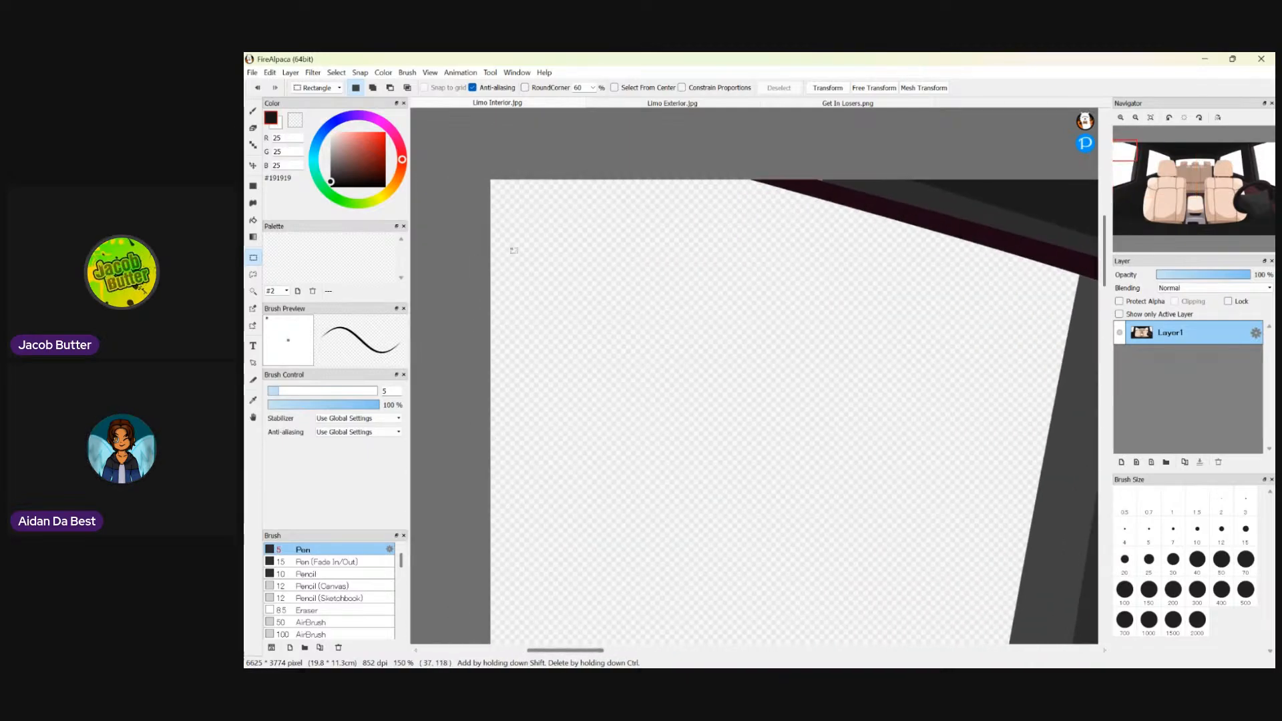
scroll(497, 188, "up", 4)
scroll(502, 164, "up", 3)
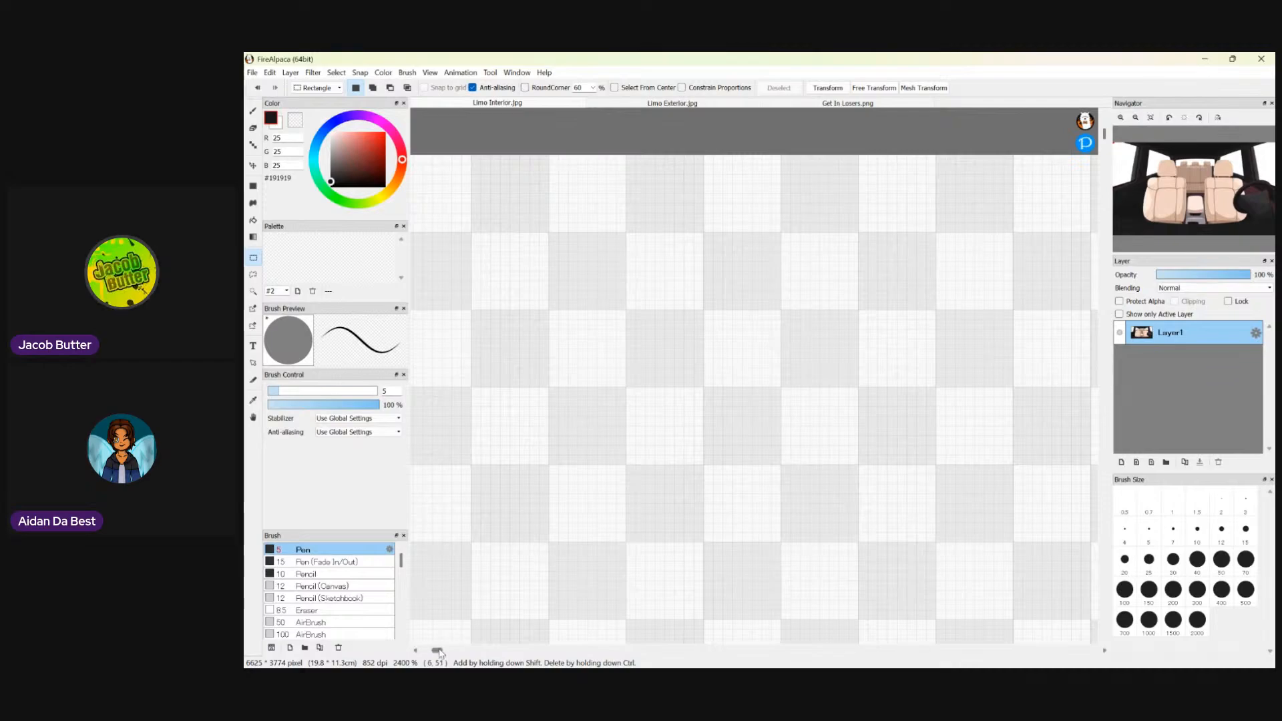
left_click_drag(441, 653, 436, 652)
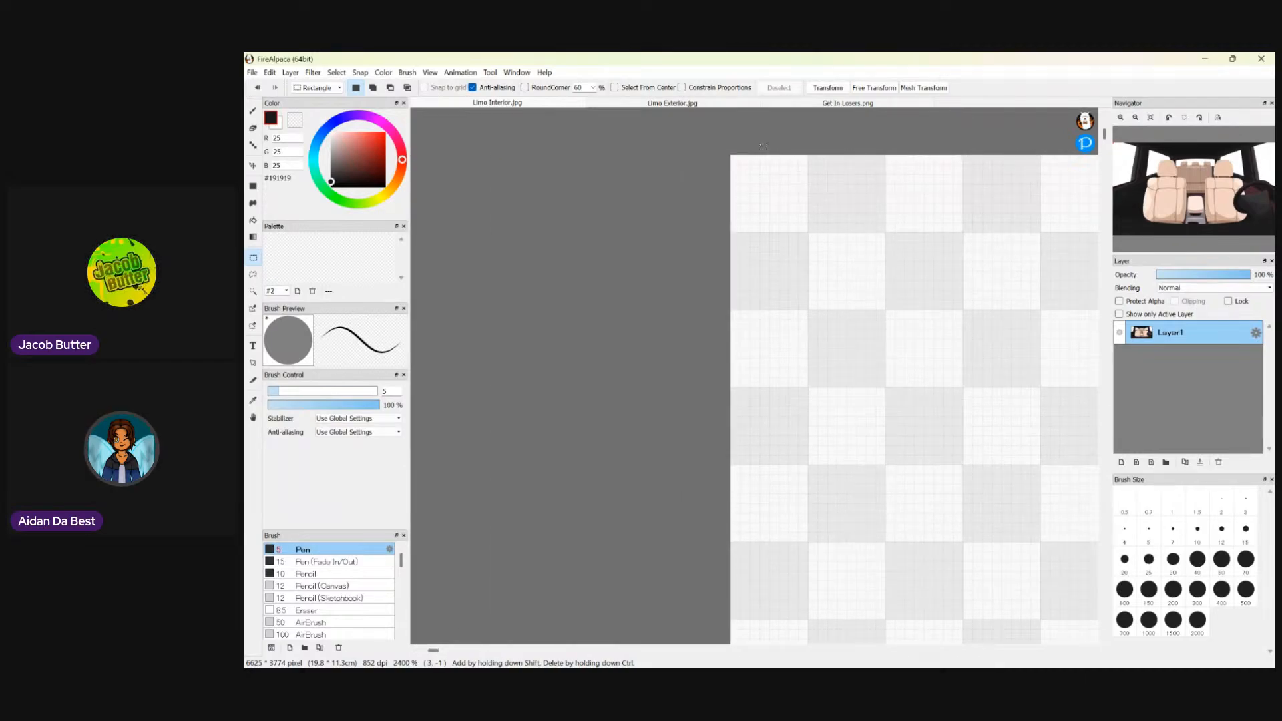
left_click_drag(764, 145, 1050, 636)
scroll(921, 378, "down", 5)
scroll(949, 398, "down", 3)
scroll(1015, 558, "down", 7)
scroll(1037, 630, "up", 3)
scroll(1037, 630, "up", 2)
scroll(1039, 630, "up", 8)
scroll(1042, 631, "up", 2)
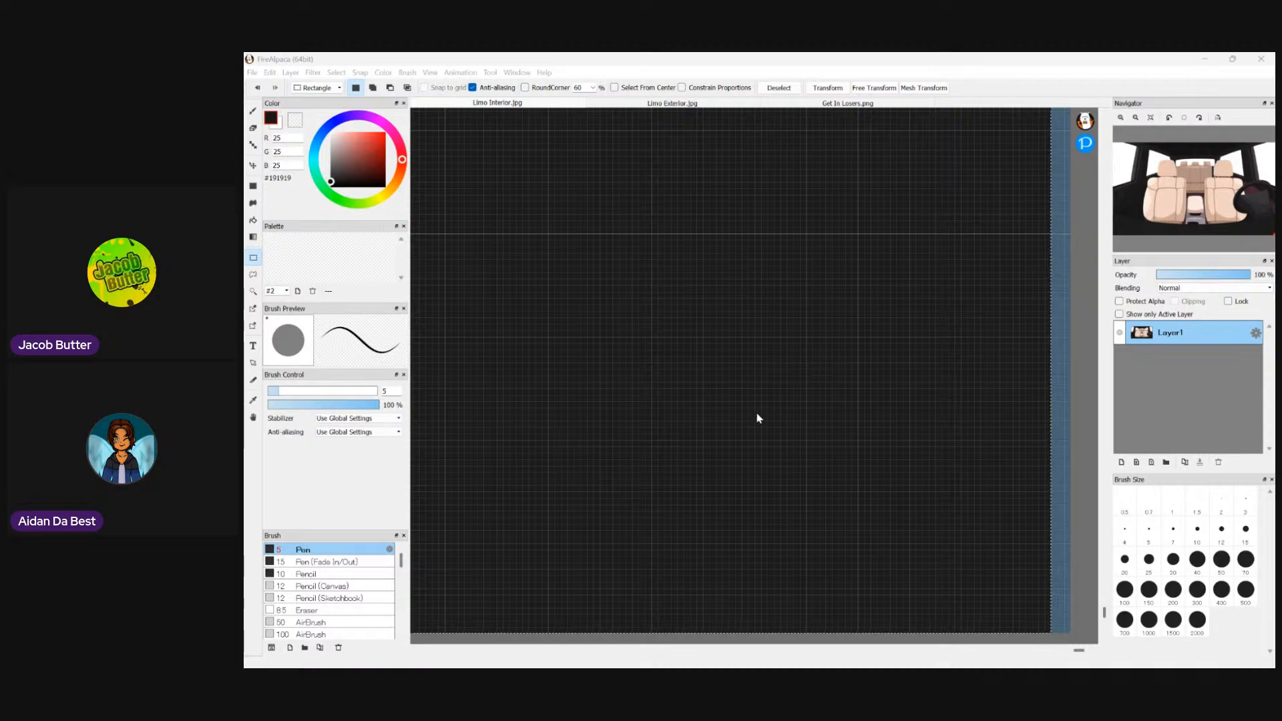
left_click(839, 330)
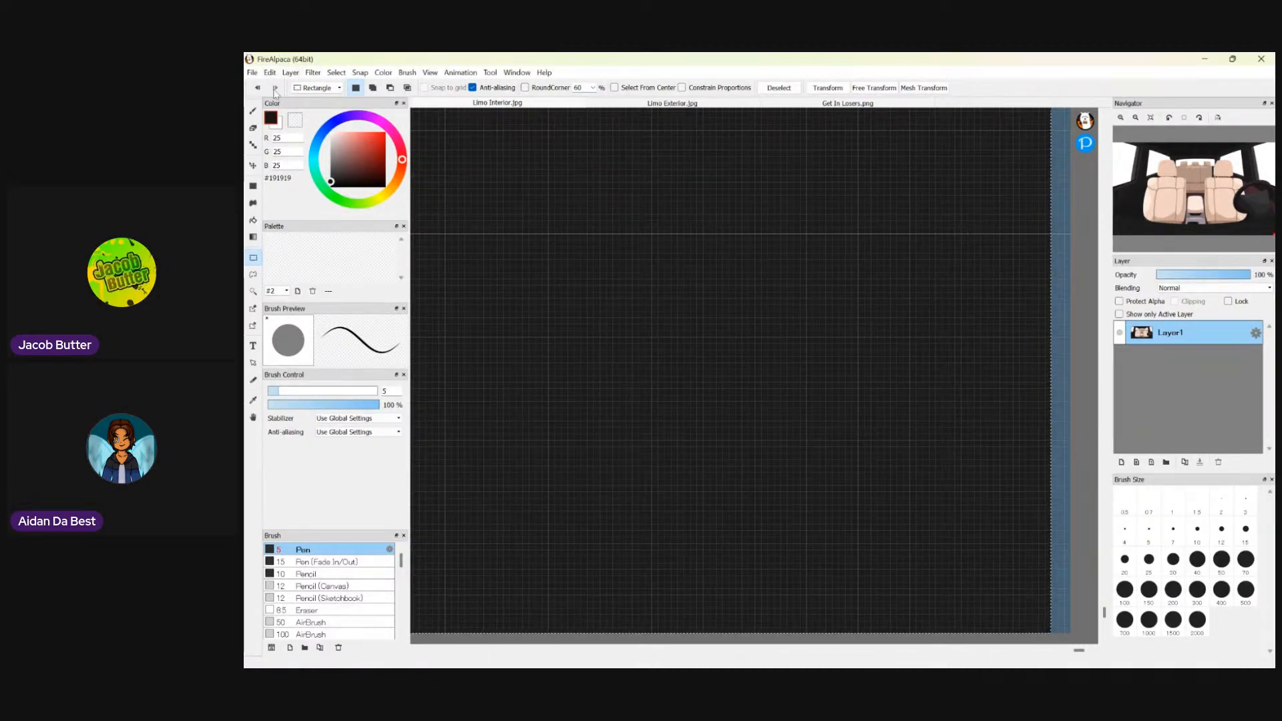
left_click(713, 391)
scroll(713, 391, "down", 10)
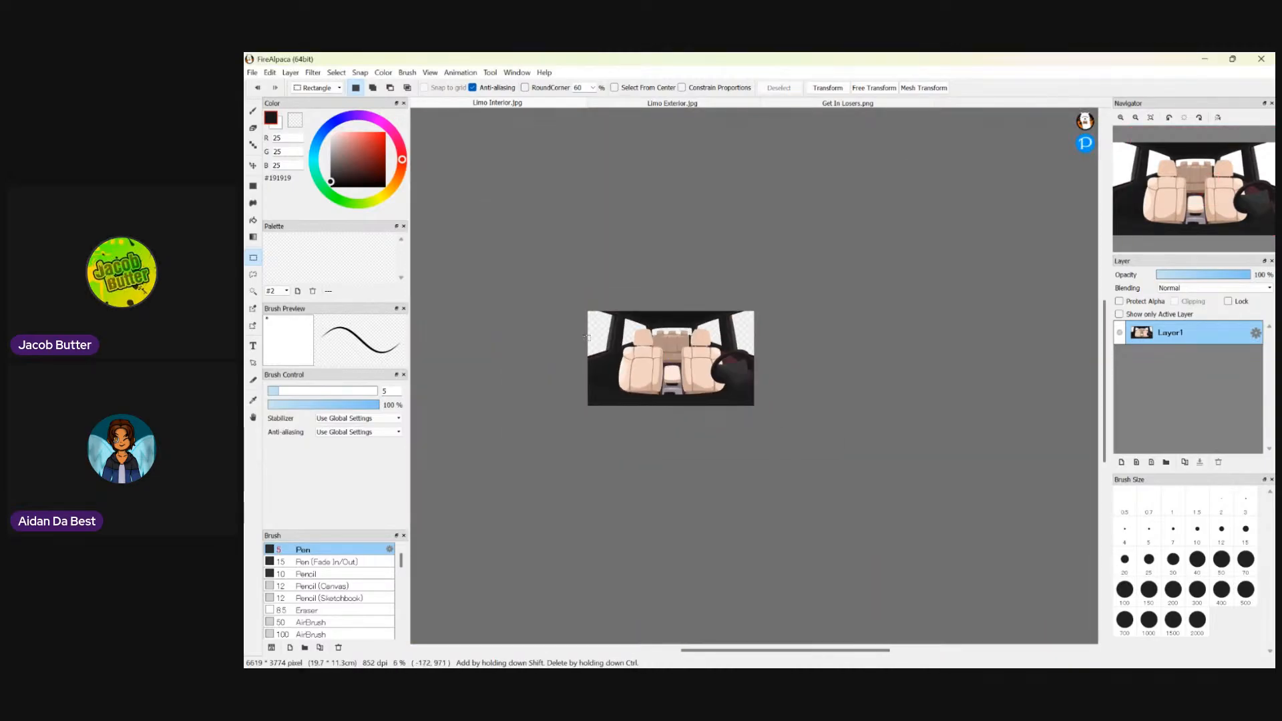
- Sample the dark grey RGB 44, 44, 44 from the front side window's lower trim and bucket-fill the pink patches along its maroon border
scroll(635, 367, "up", 3)
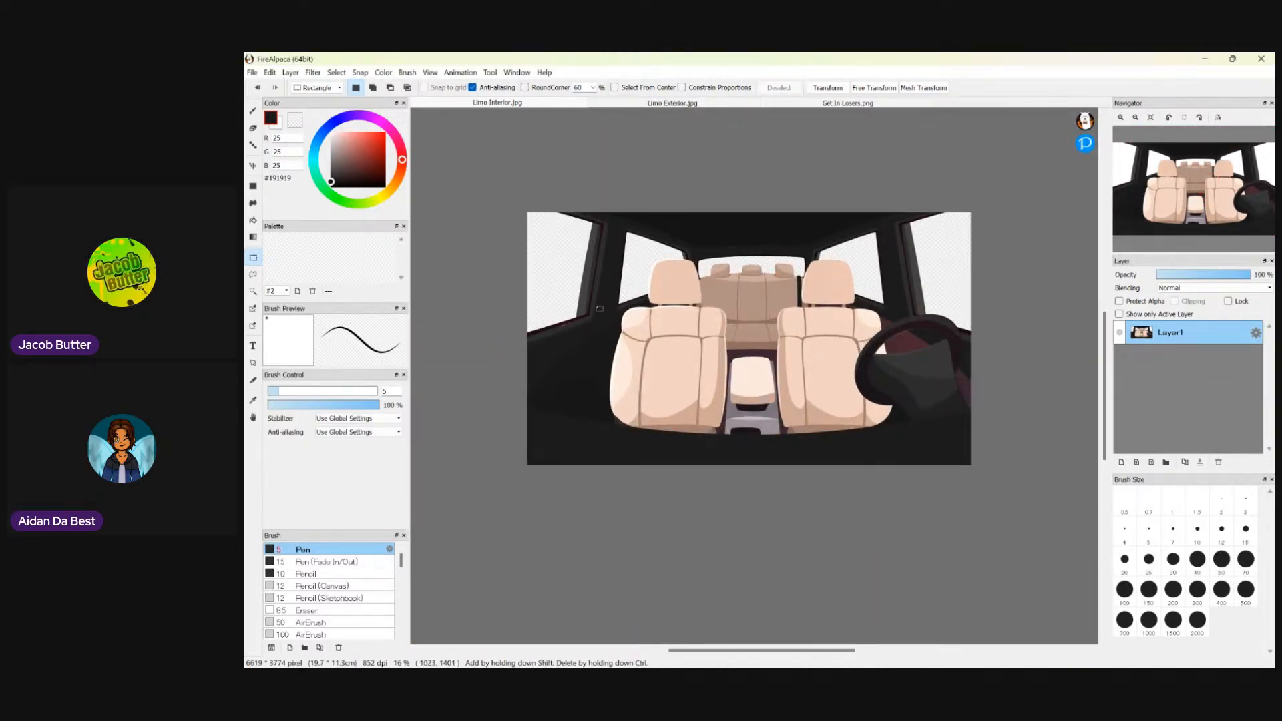
scroll(521, 227, "up", 2)
scroll(494, 202, "down", 2)
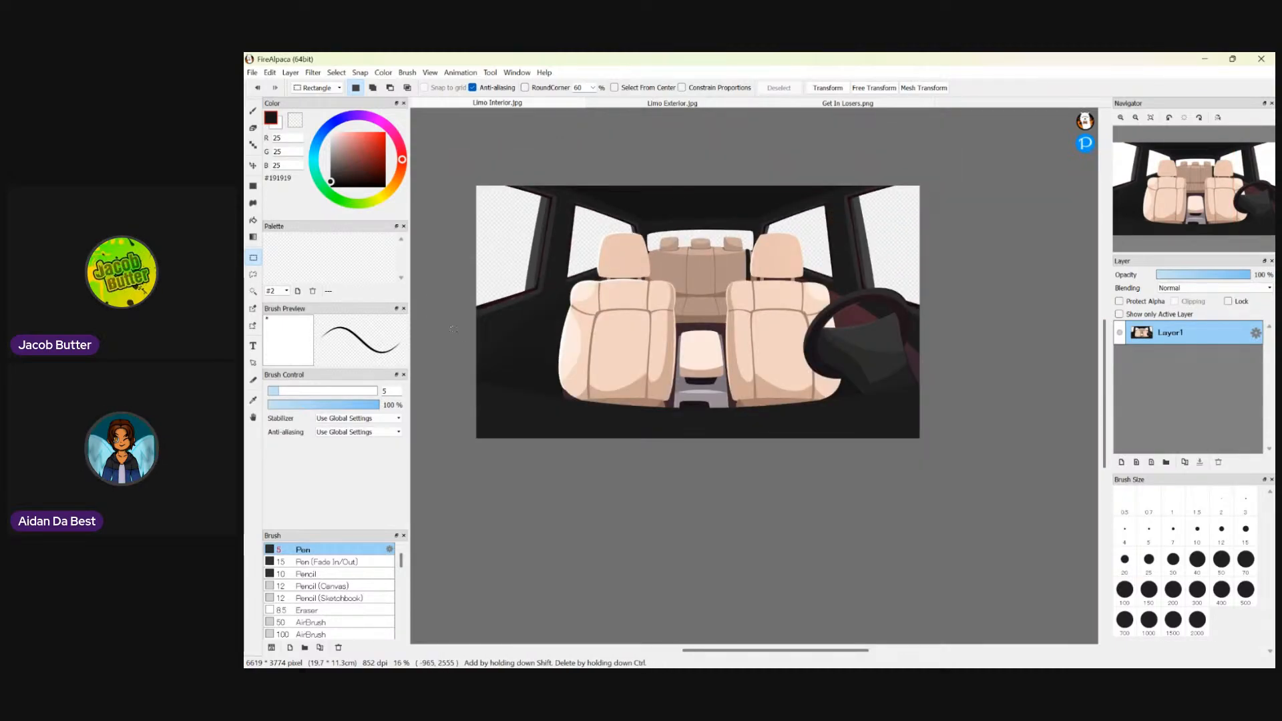
scroll(538, 280, "up", 3)
left_click_drag(709, 654, 684, 635)
scroll(549, 265, "up", 4)
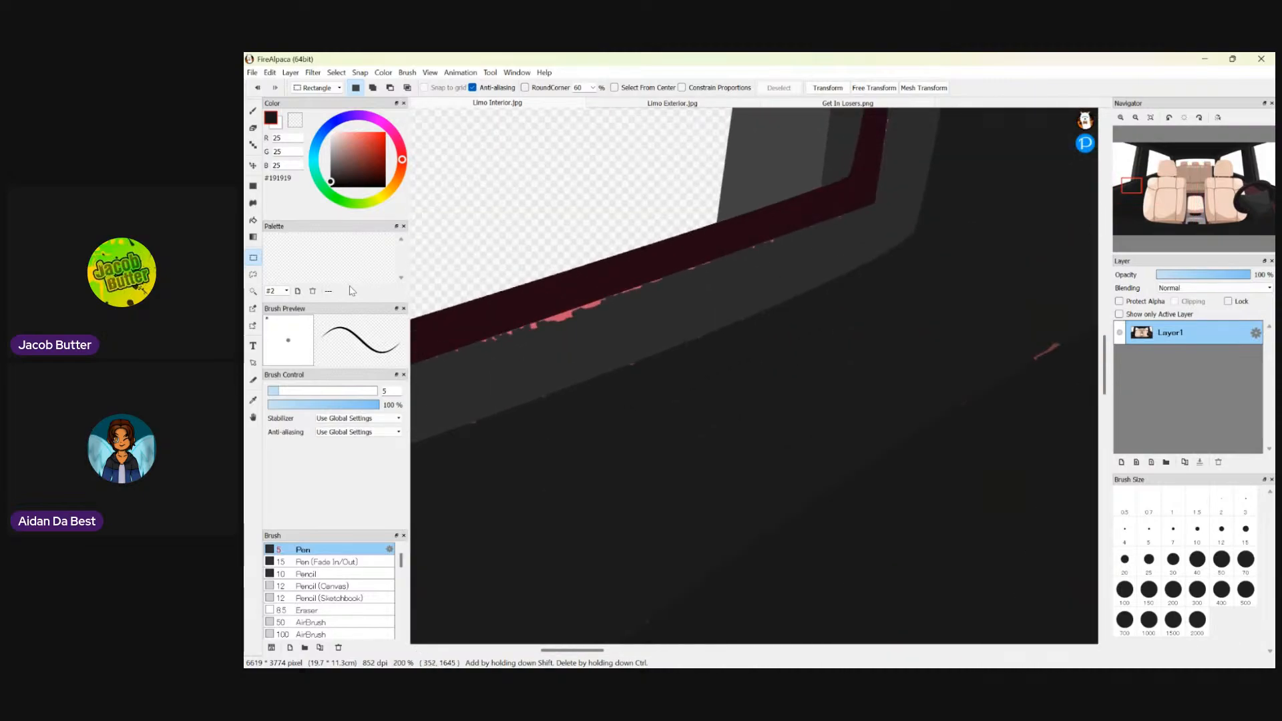
left_click(253, 223)
left_click(253, 400)
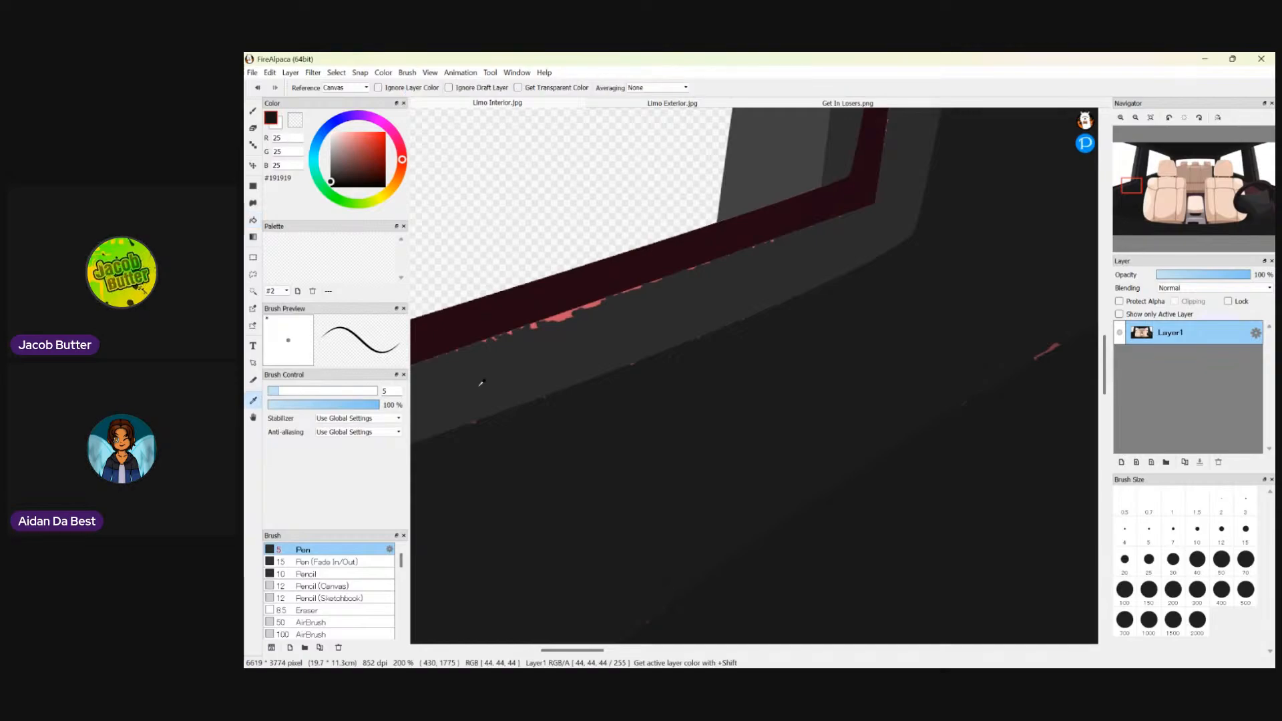
left_click(481, 383)
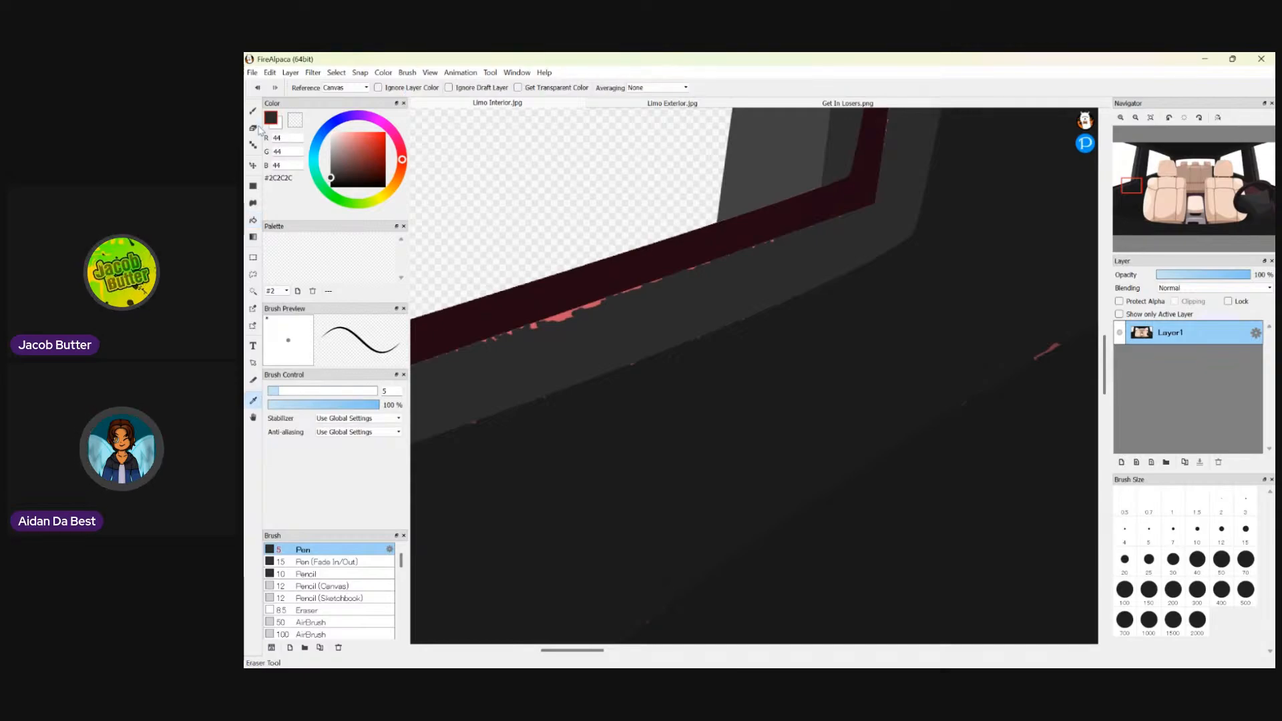
left_click(253, 223)
scroll(574, 311, "up", 2)
left_click_drag(566, 319, 619, 303)
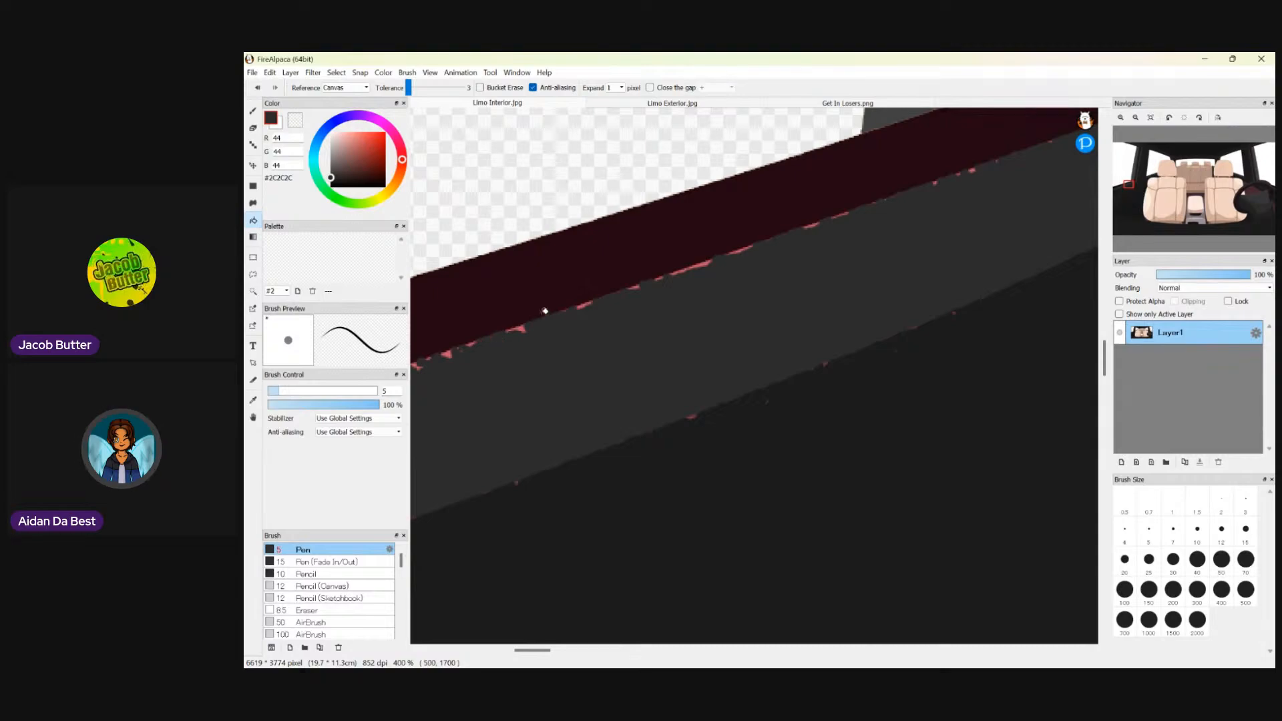
- Bucket-fill the thinner pink pixel streaks remaining between the maroon border and the grey trim under the front side window
scroll(800, 221, "up", 5)
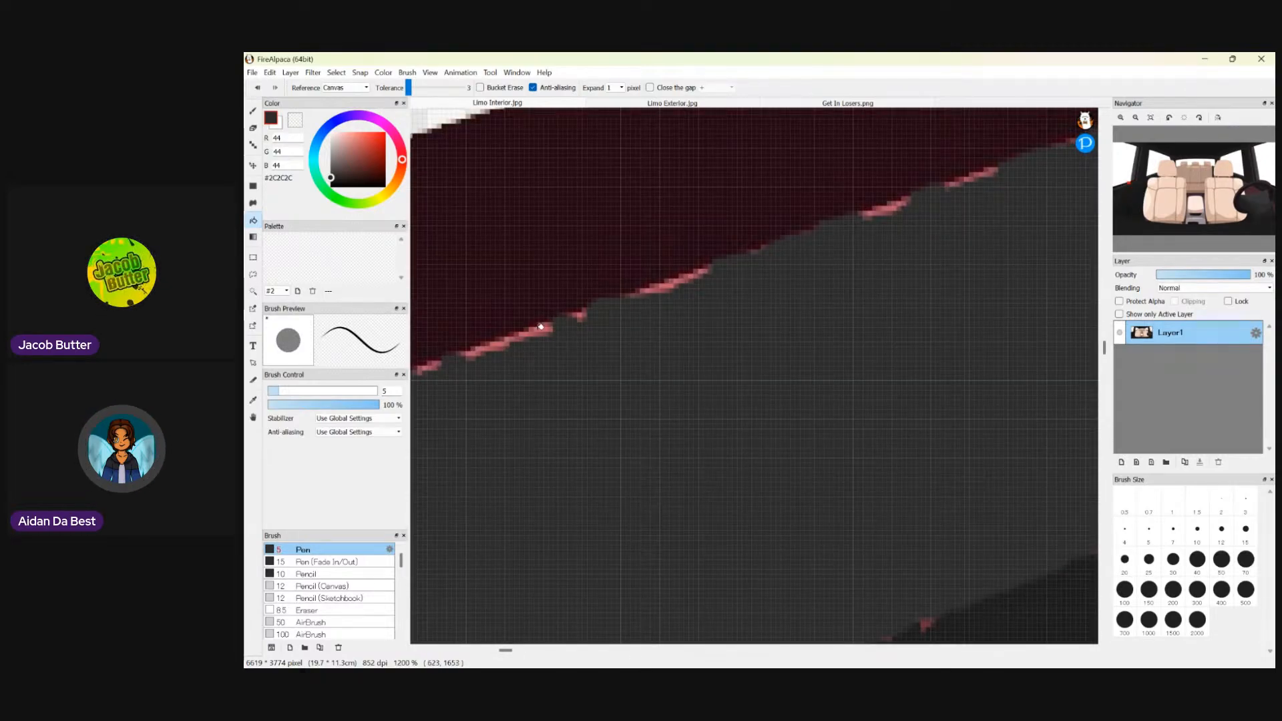
left_click(670, 282)
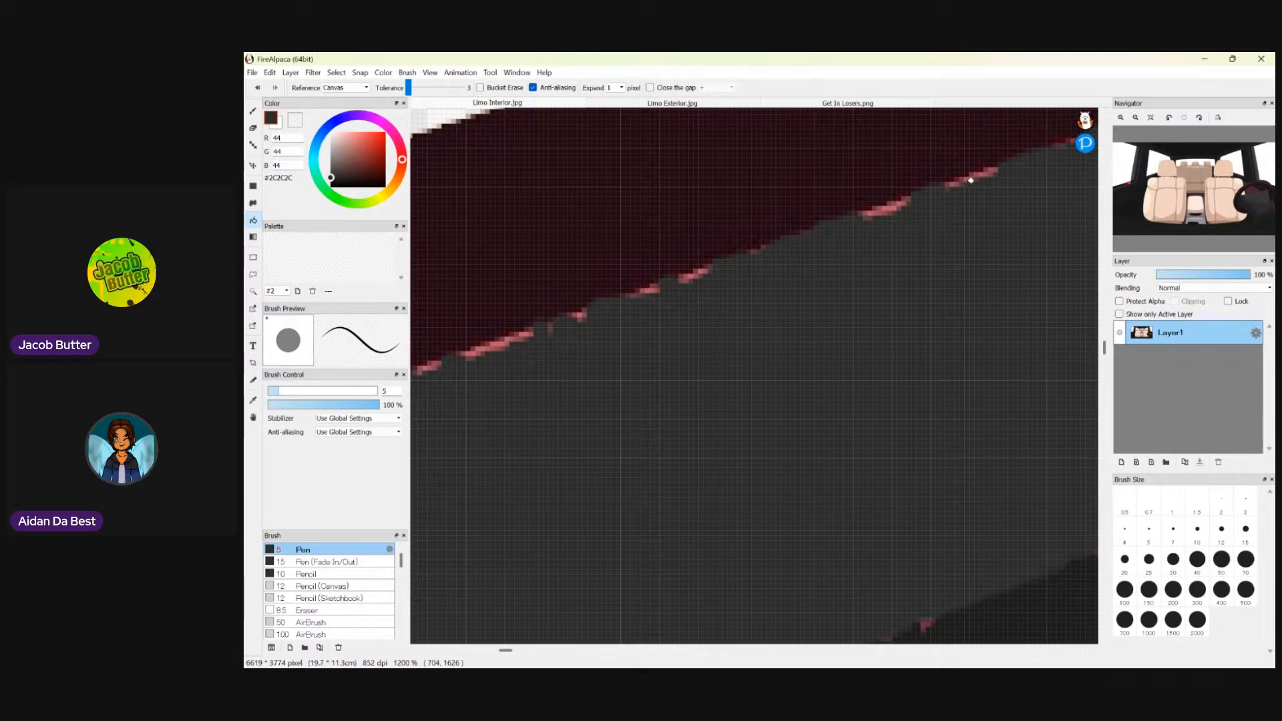
left_click(889, 206)
scroll(896, 206, "down", 8)
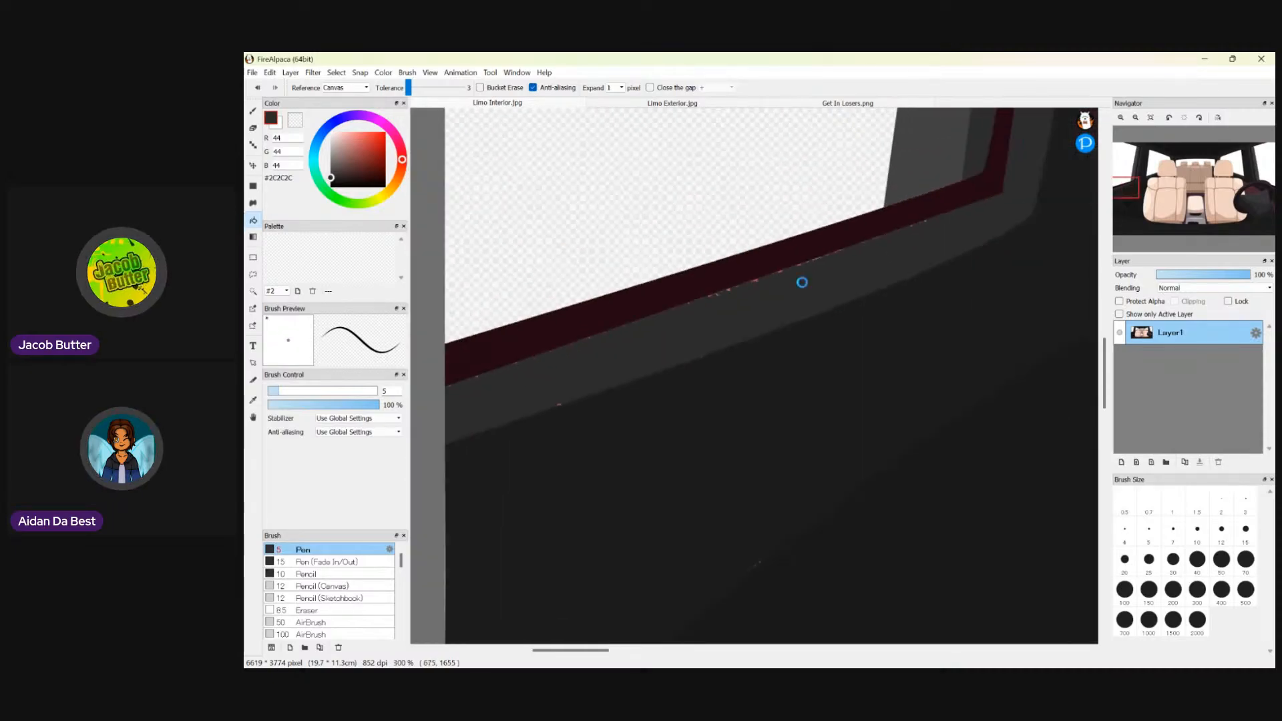
- Fill the stray pink specks on both edges of the grey window trim, working outward to the canvas edge
scroll(813, 289, "up", 6)
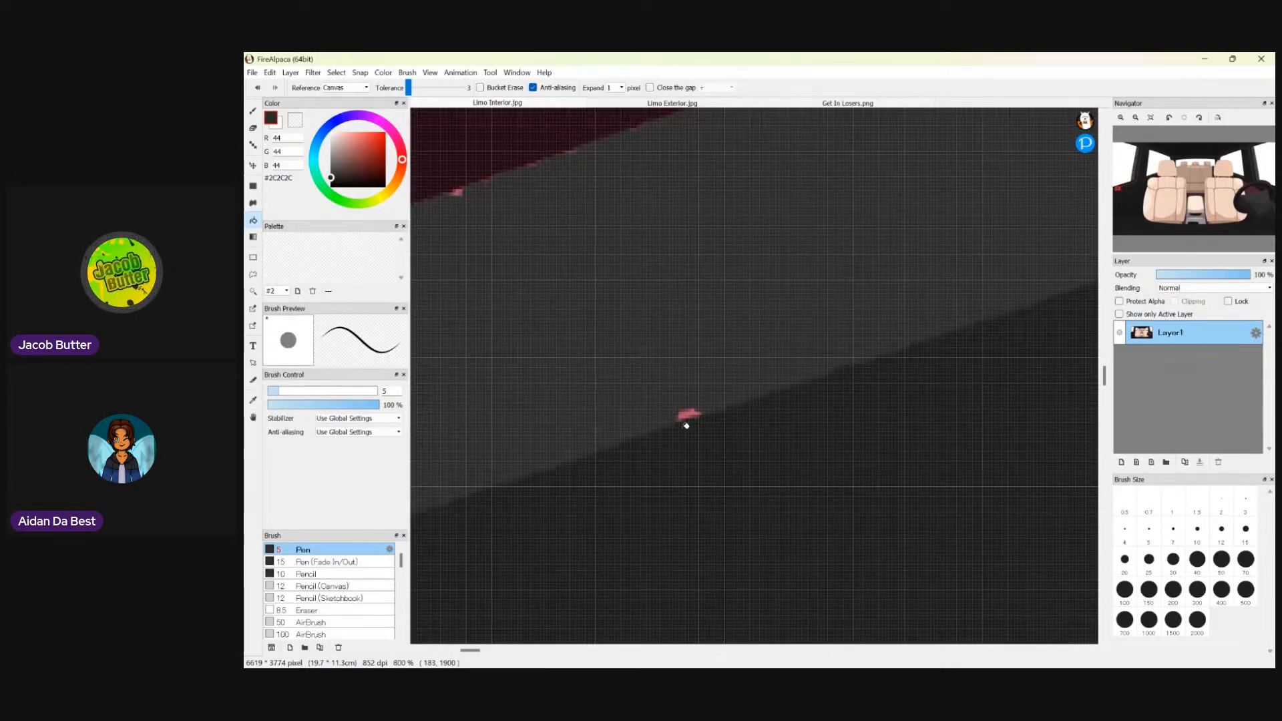
scroll(585, 364, "down", 3)
scroll(523, 296, "up", 5)
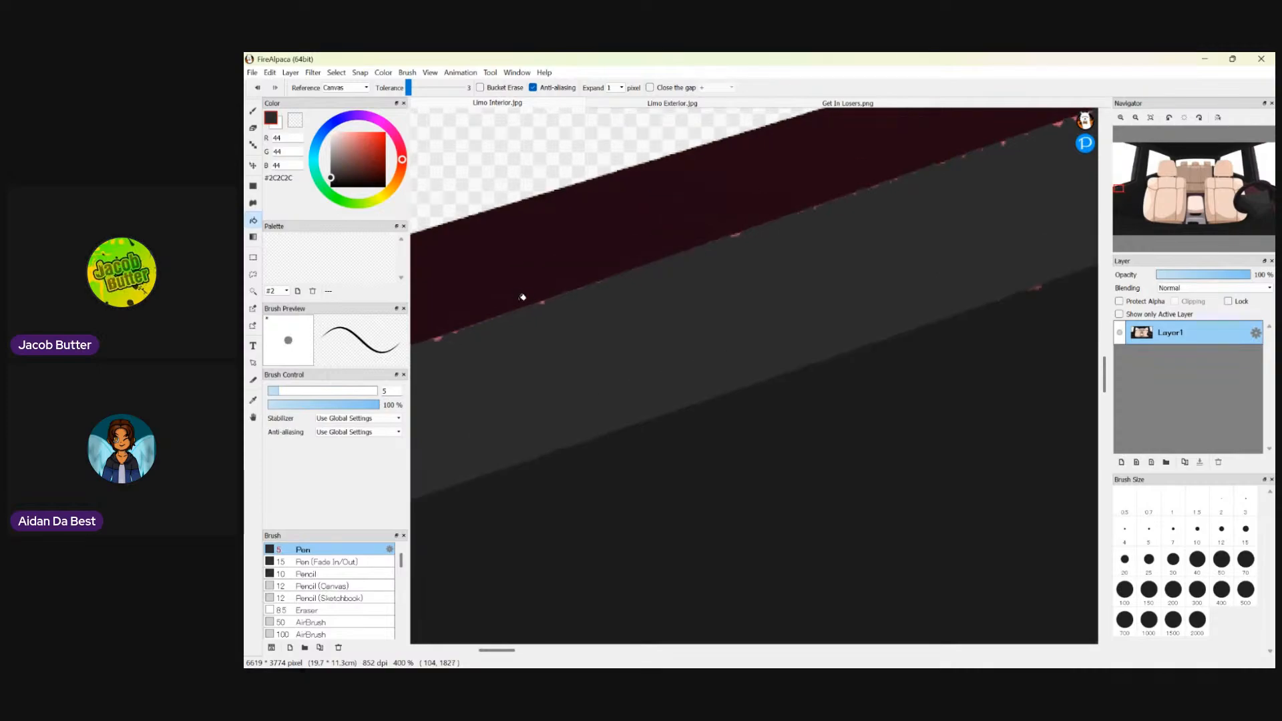
scroll(568, 327, "down", 3)
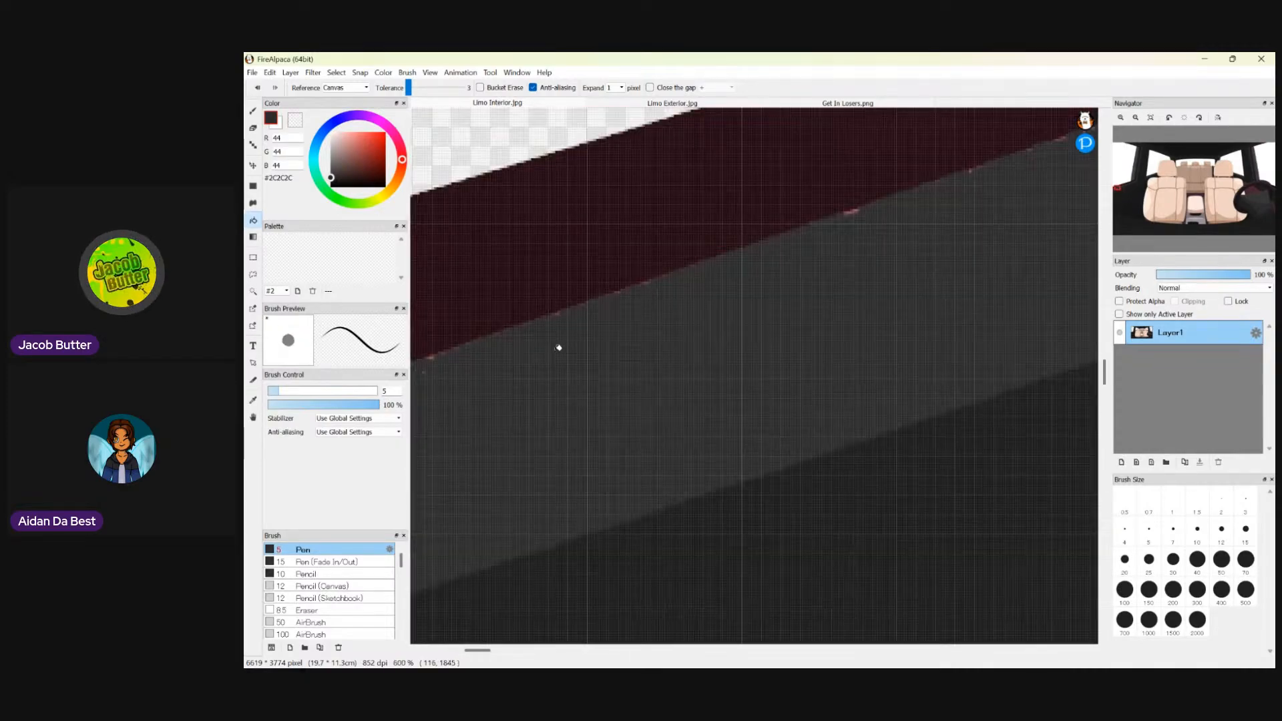
scroll(444, 362, "up", 3)
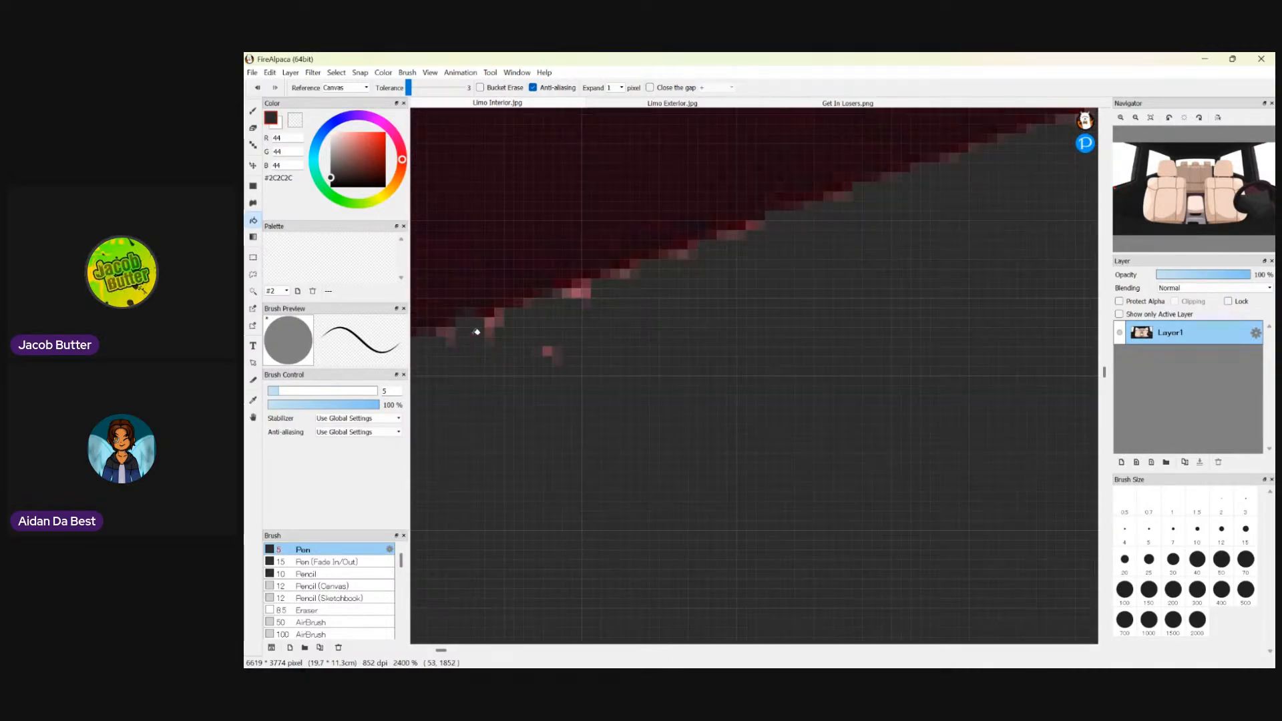
scroll(660, 355, "down", 8)
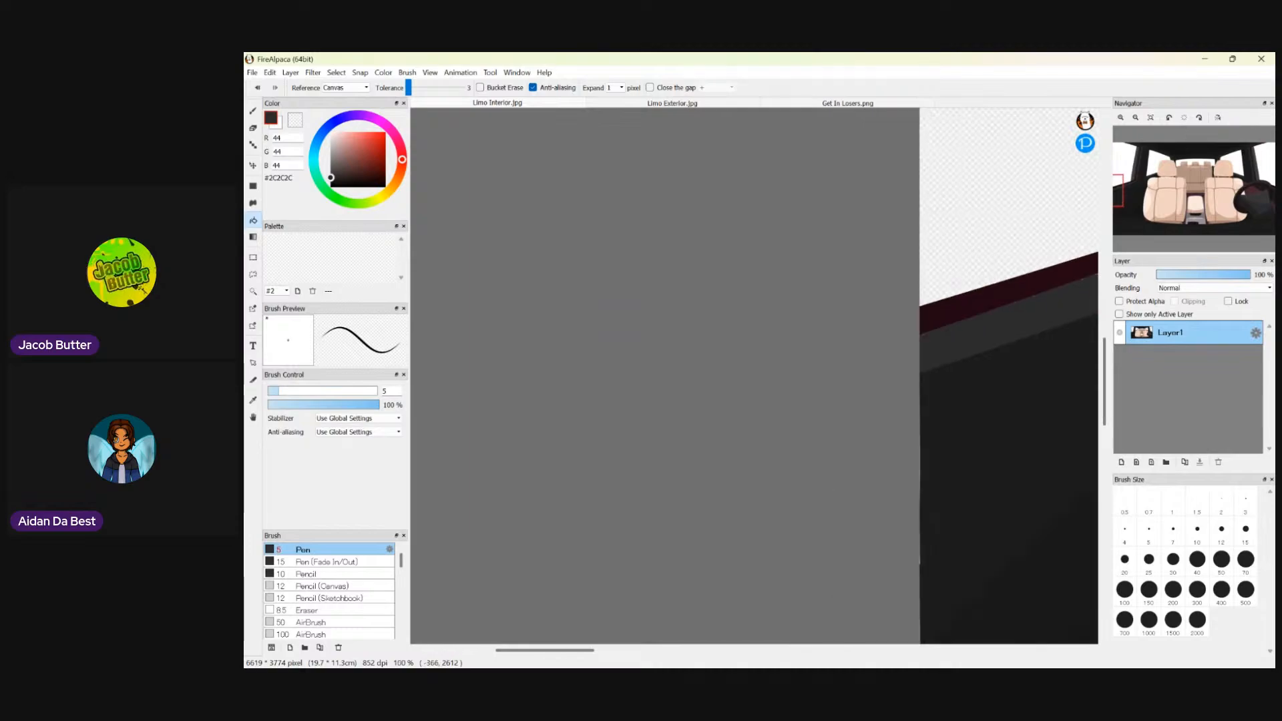
- Fill the pink patches and specks in the grey trim below the rear side window with the same dark grey
left_click_drag(584, 661, 652, 635)
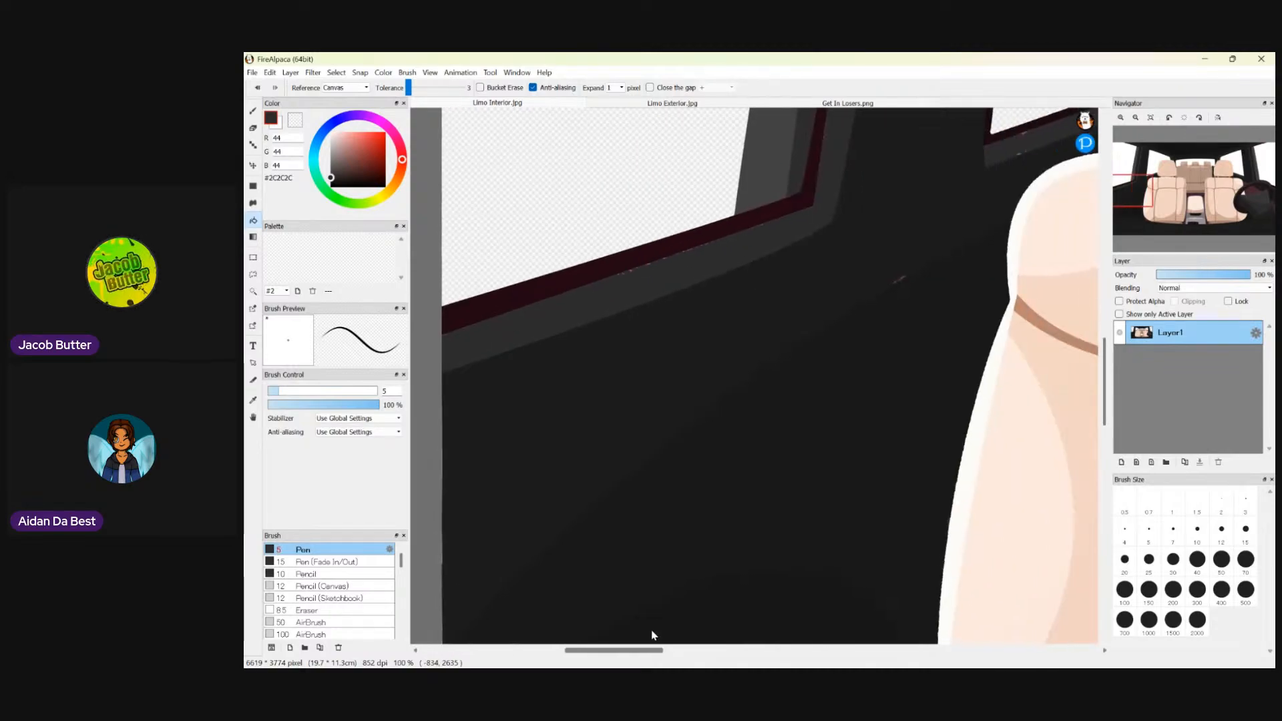
scroll(995, 134, "up", 5)
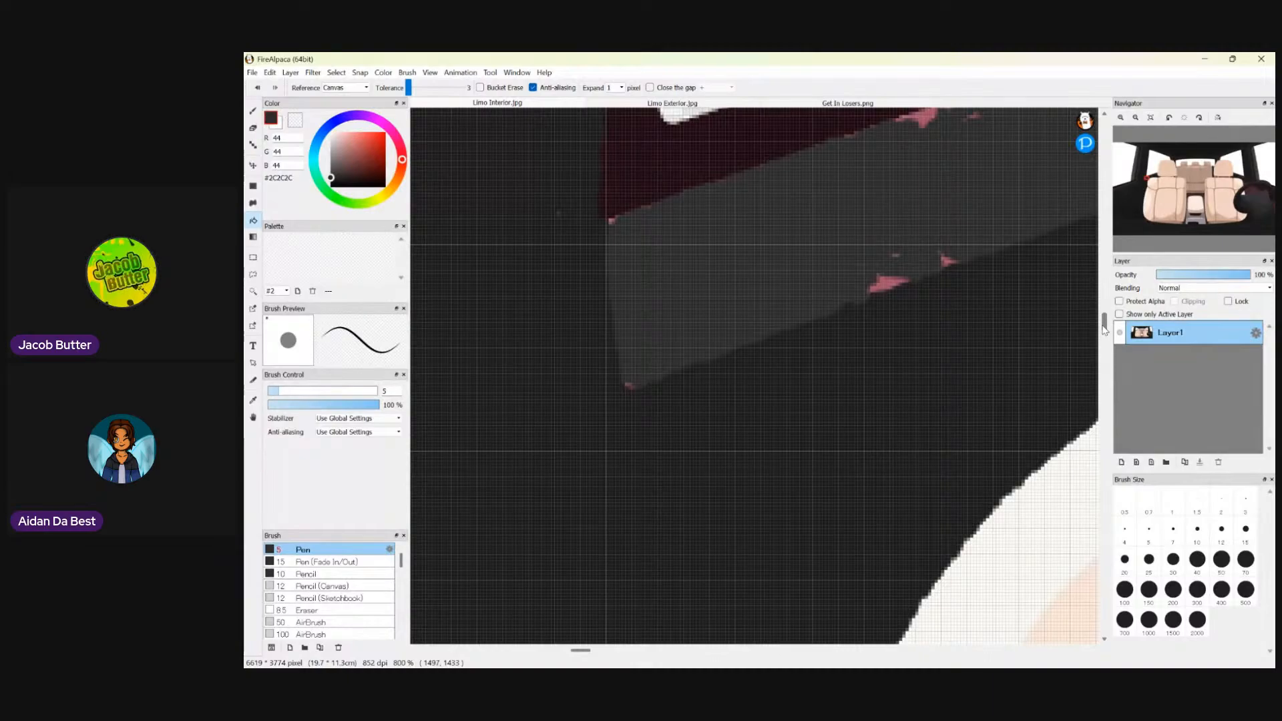
left_click_drag(1103, 330, 1104, 325)
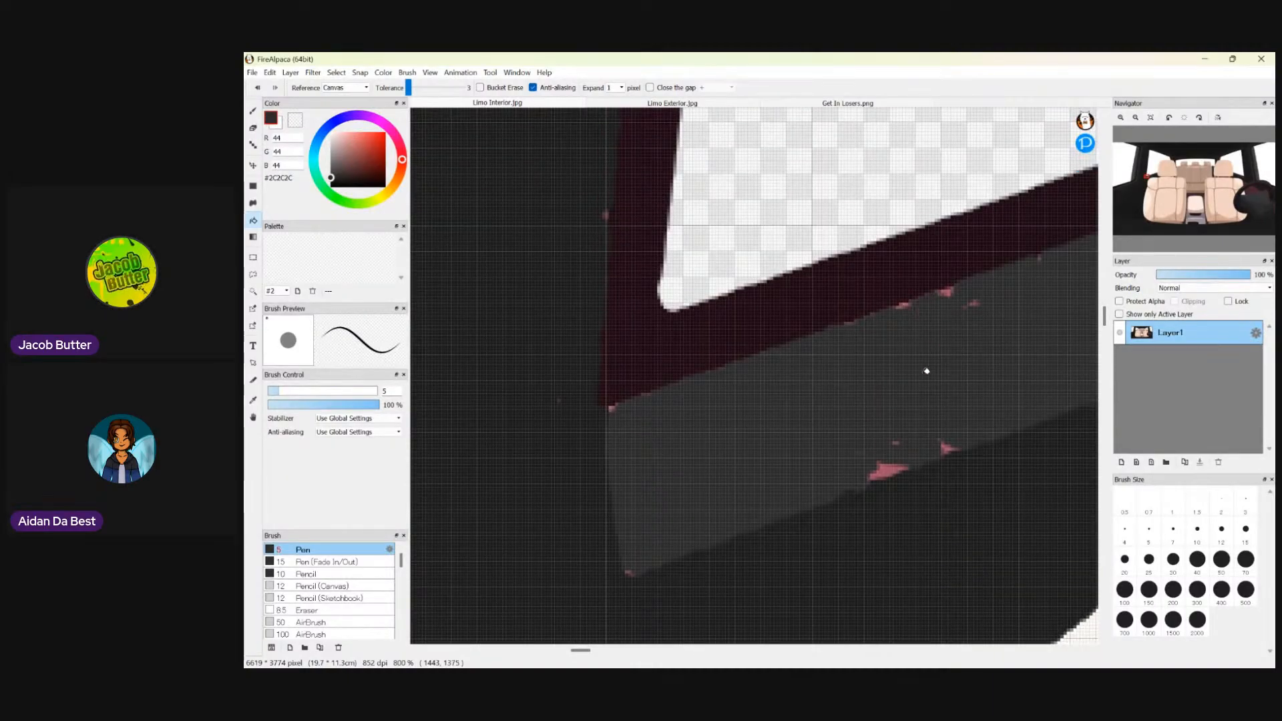
left_click_drag(887, 465, 901, 469)
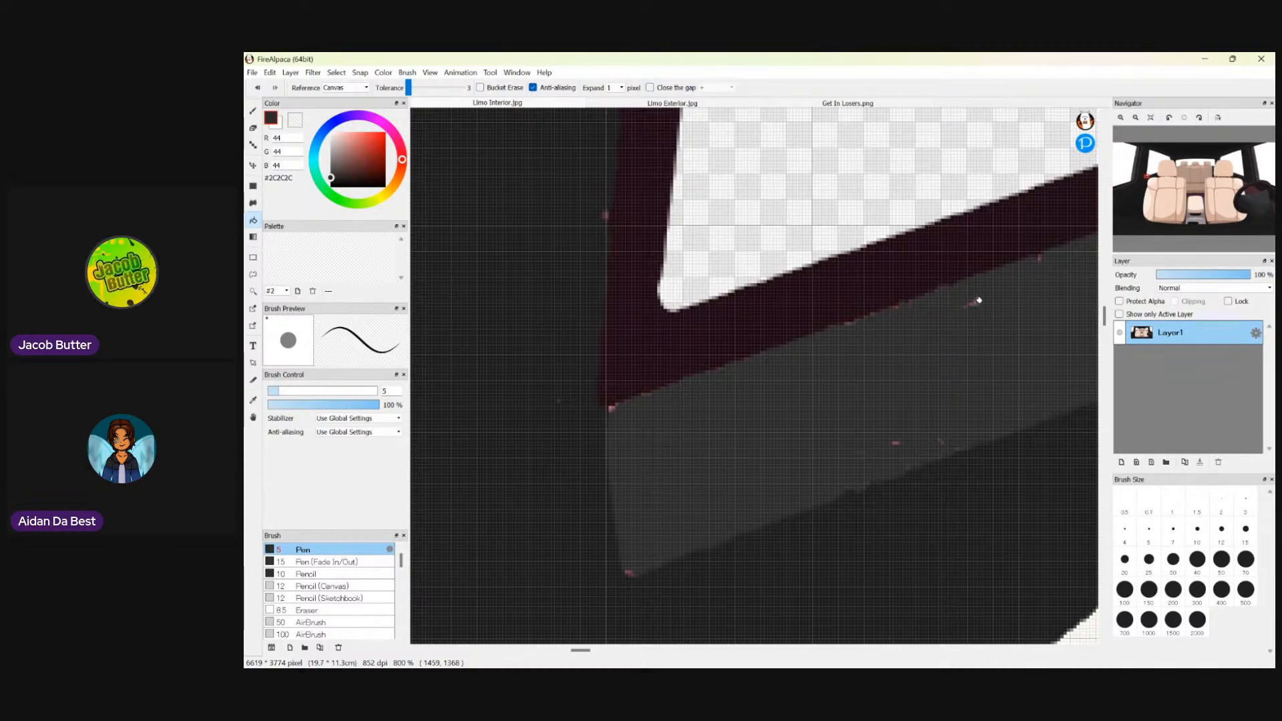
scroll(840, 357, "up", 1)
scroll(529, 434, "down", 2)
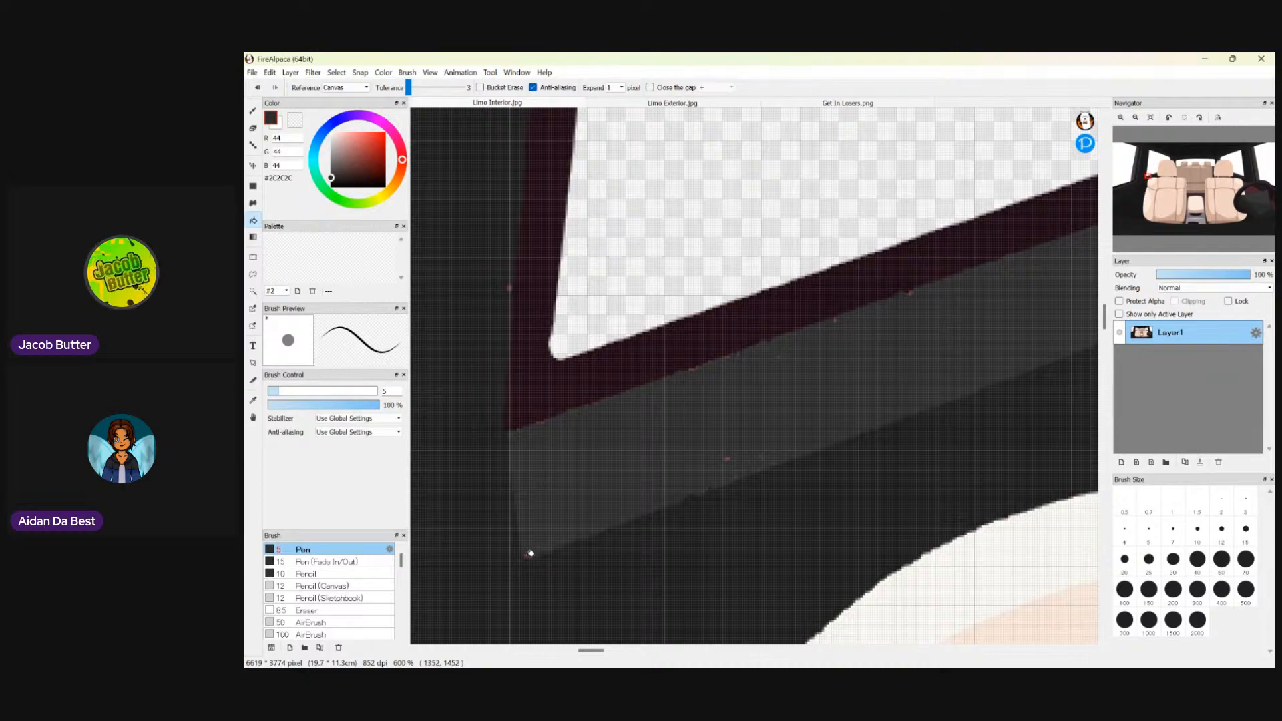
- Sample RGB 28, 28, 28 from the door panel and bucket-fill the reddish streak and specks beside the seat
scroll(801, 415, "down", 4)
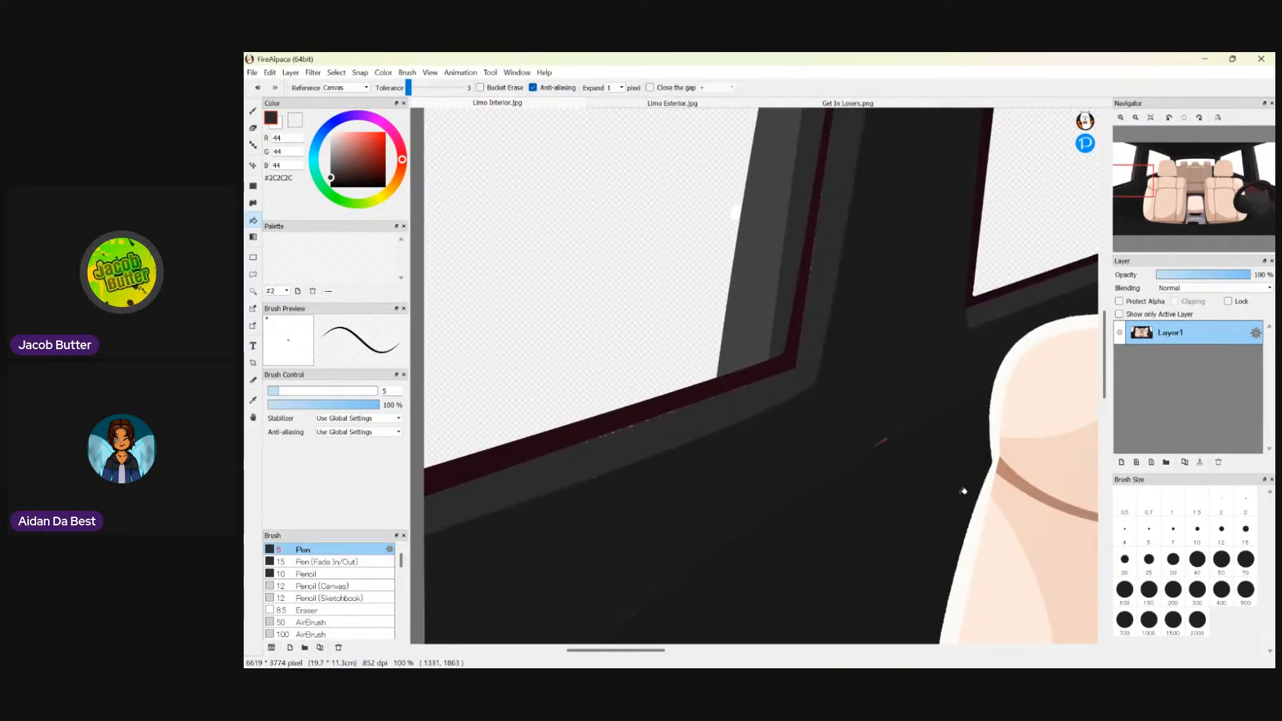
scroll(942, 486, "up", 3)
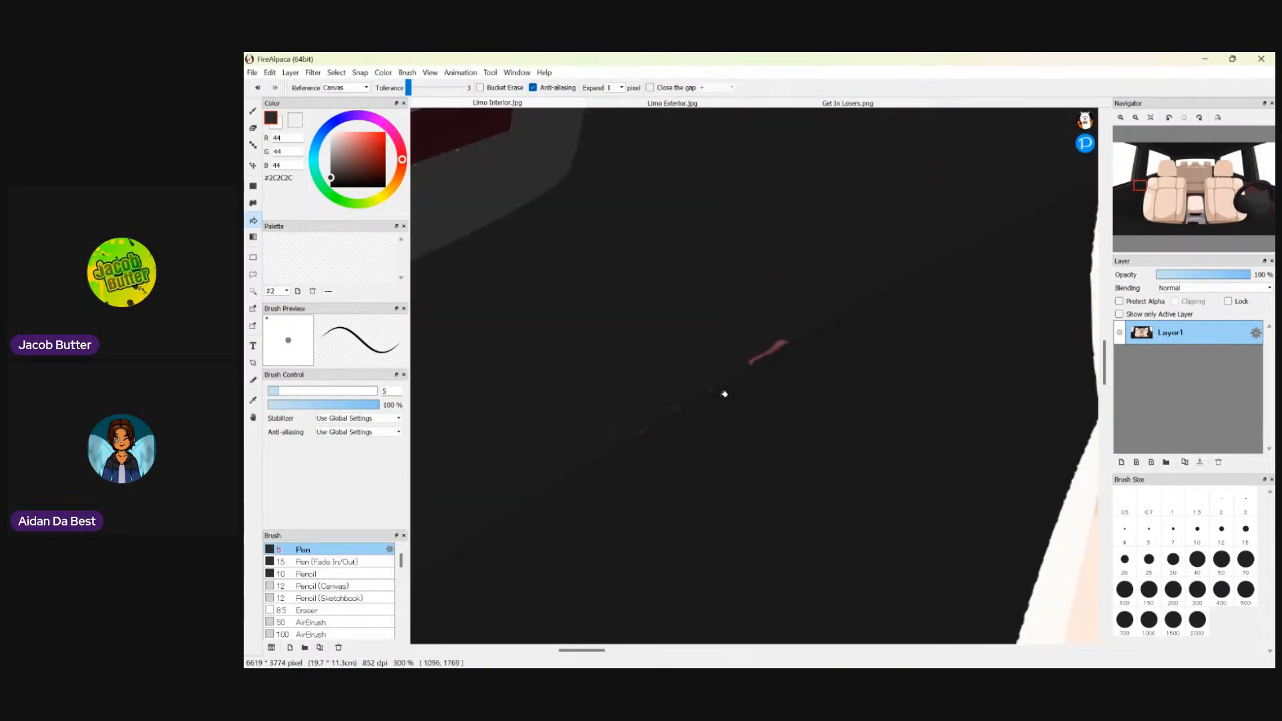
left_click(254, 400)
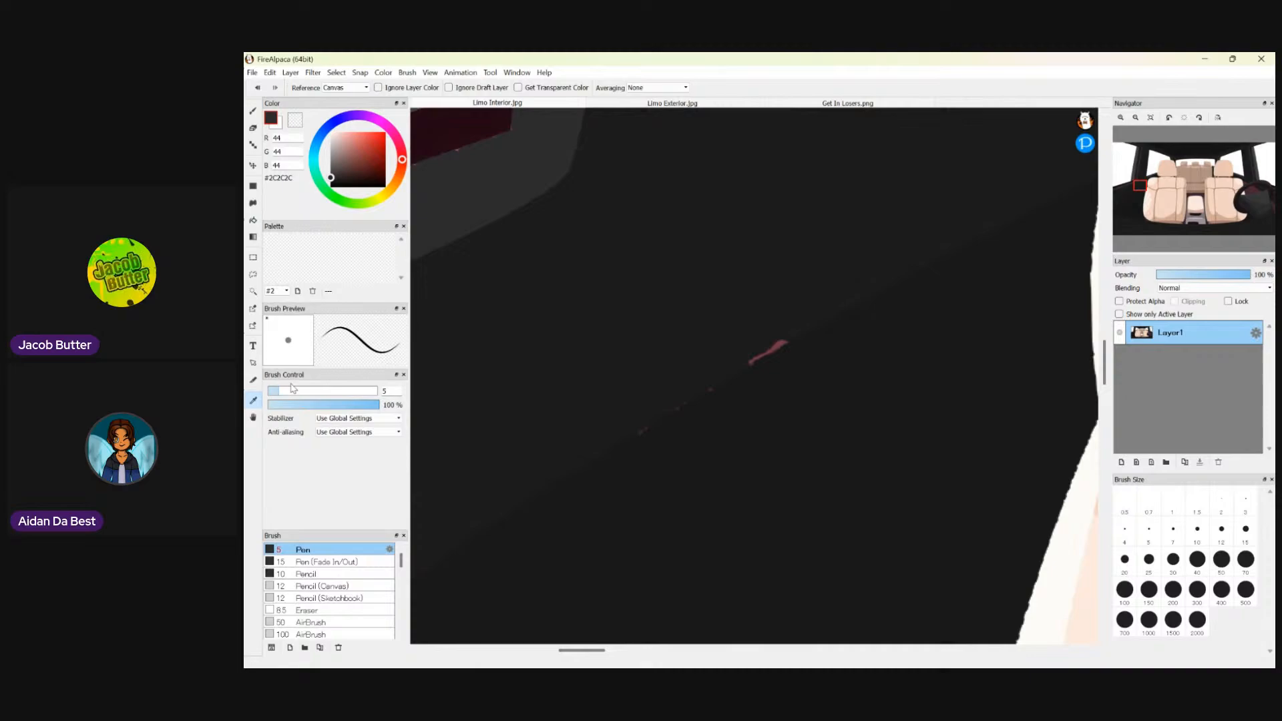
left_click(630, 273)
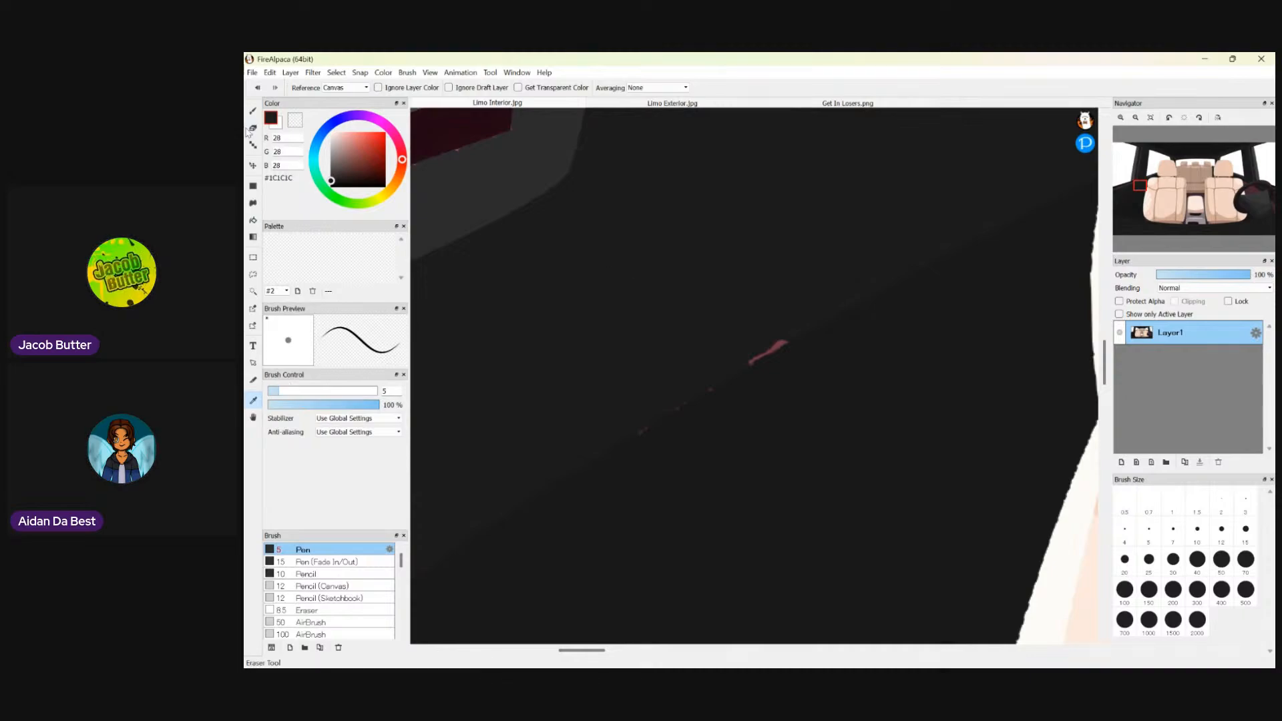
left_click(253, 220)
scroll(729, 350, "up", 3)
left_click(857, 339)
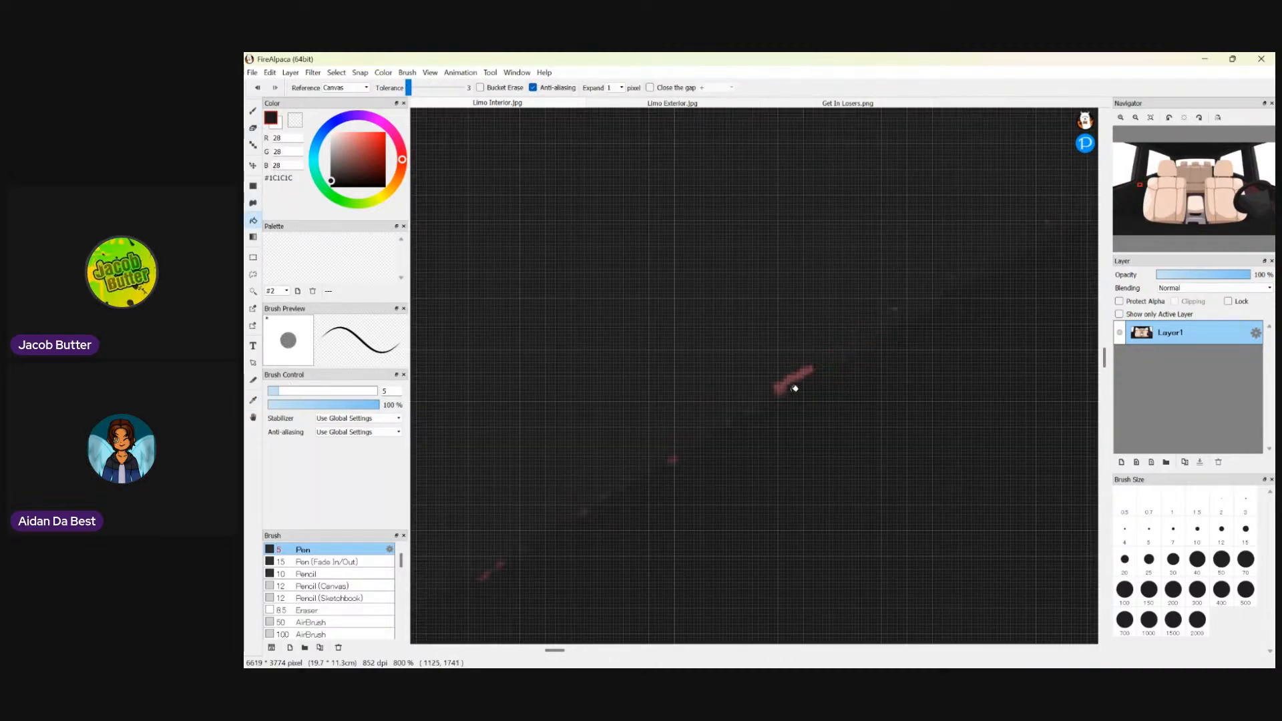
- Examine the whole interior and the cleaned door panel for remaining maroon areas
scroll(693, 366, "down", 10)
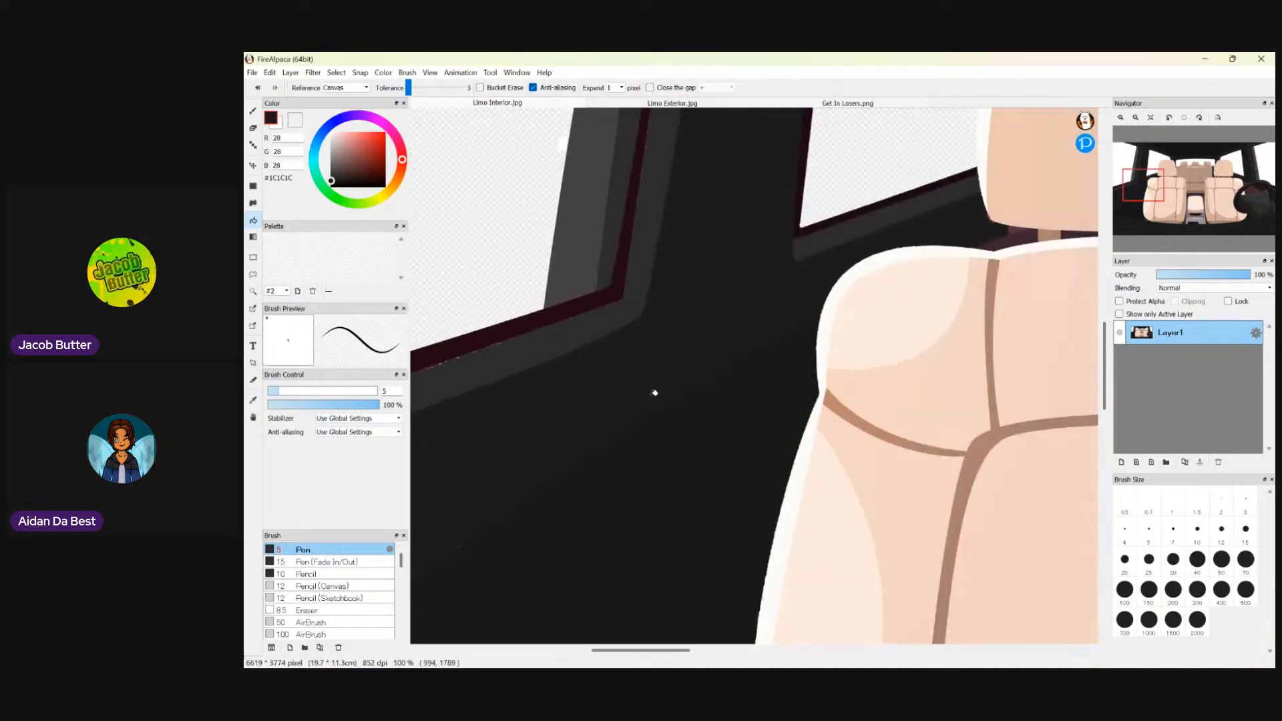
scroll(992, 298, "down", 1)
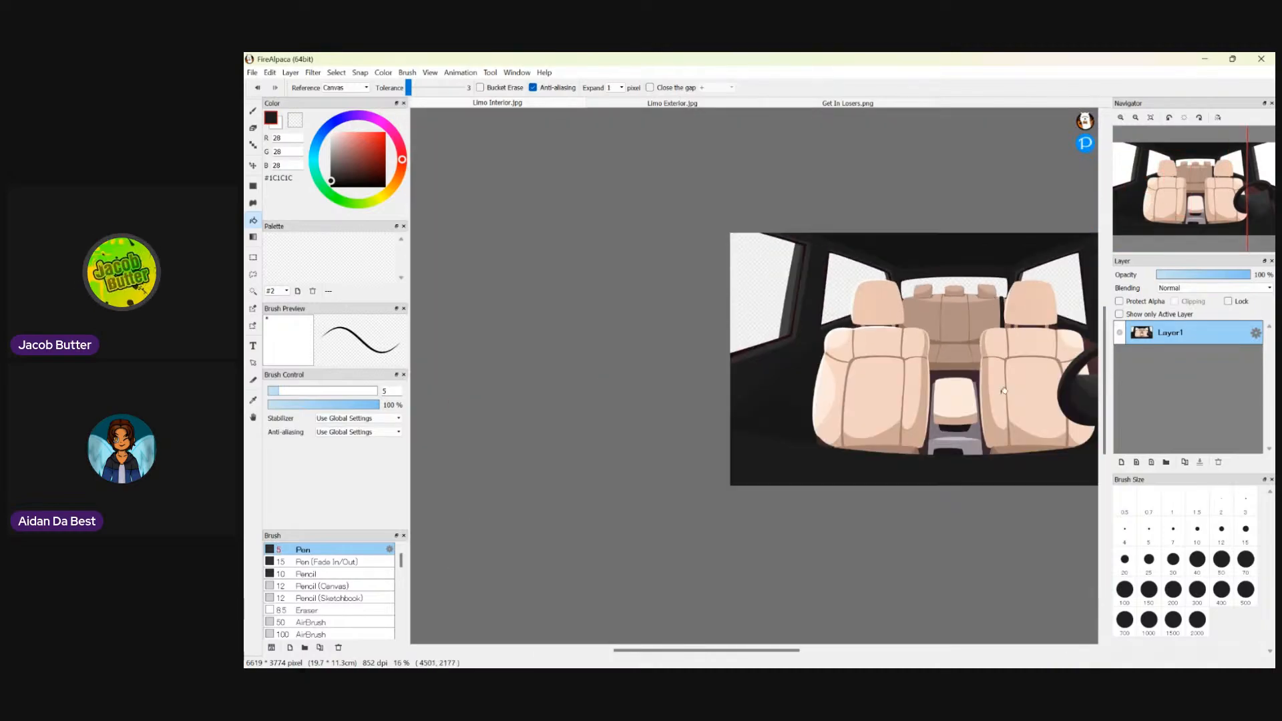
scroll(801, 574, "right", 5)
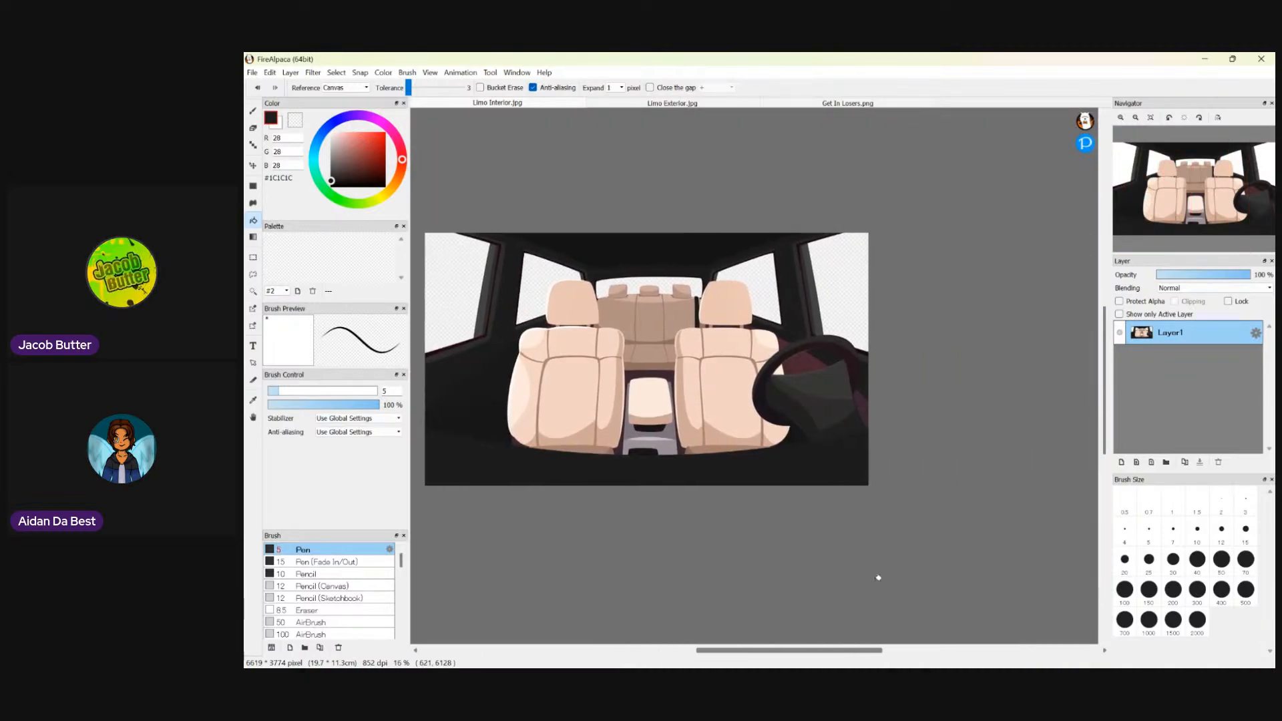
scroll(879, 355, "up", 1)
scroll(718, 374, "down", 3)
scroll(546, 394, "up", 3)
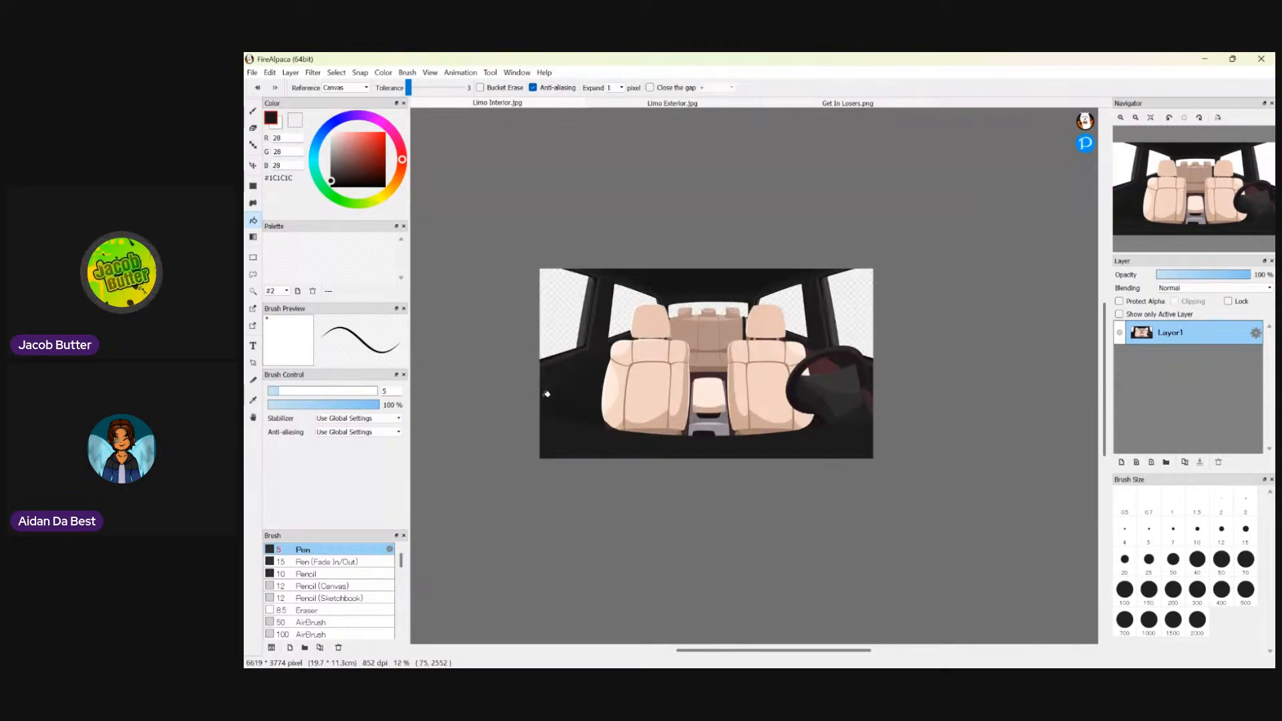
scroll(568, 392, "up", 1)
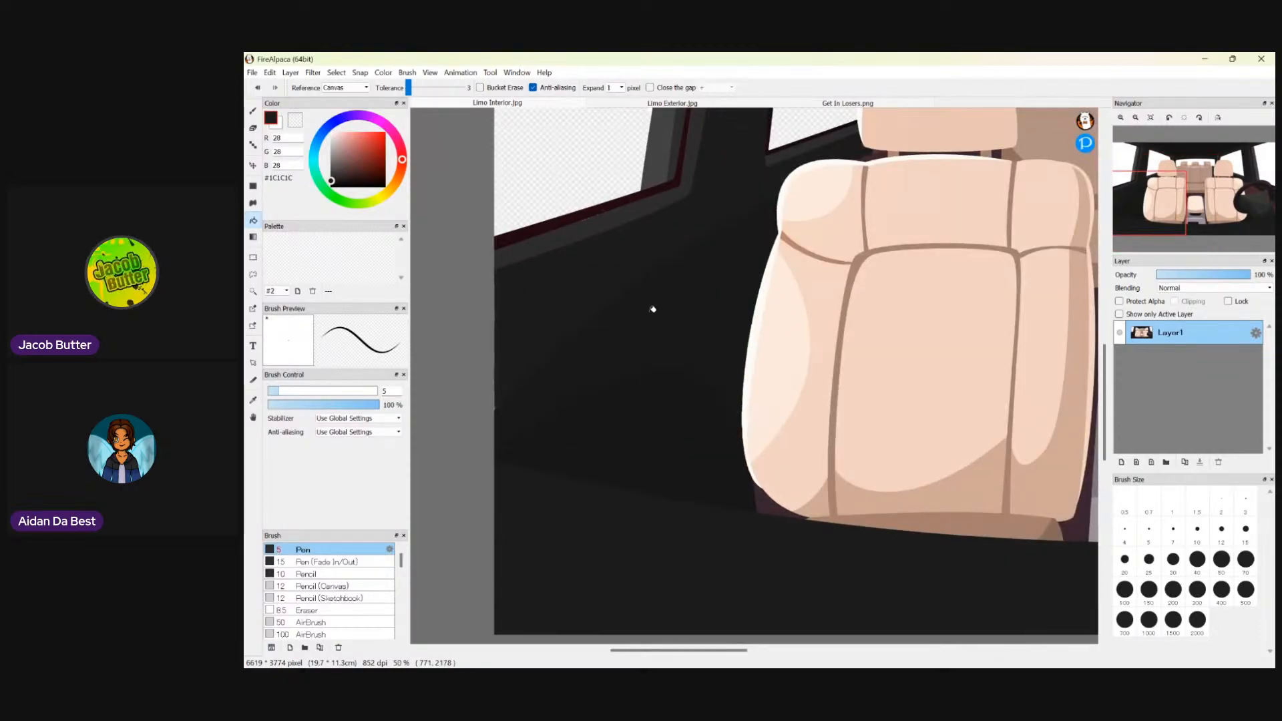
scroll(653, 309, "down", 1)
- Sample RGB 25, 25, 25 from the door panel and bucket-fill the maroon areas beside and inside the steering wheel
left_click(254, 401)
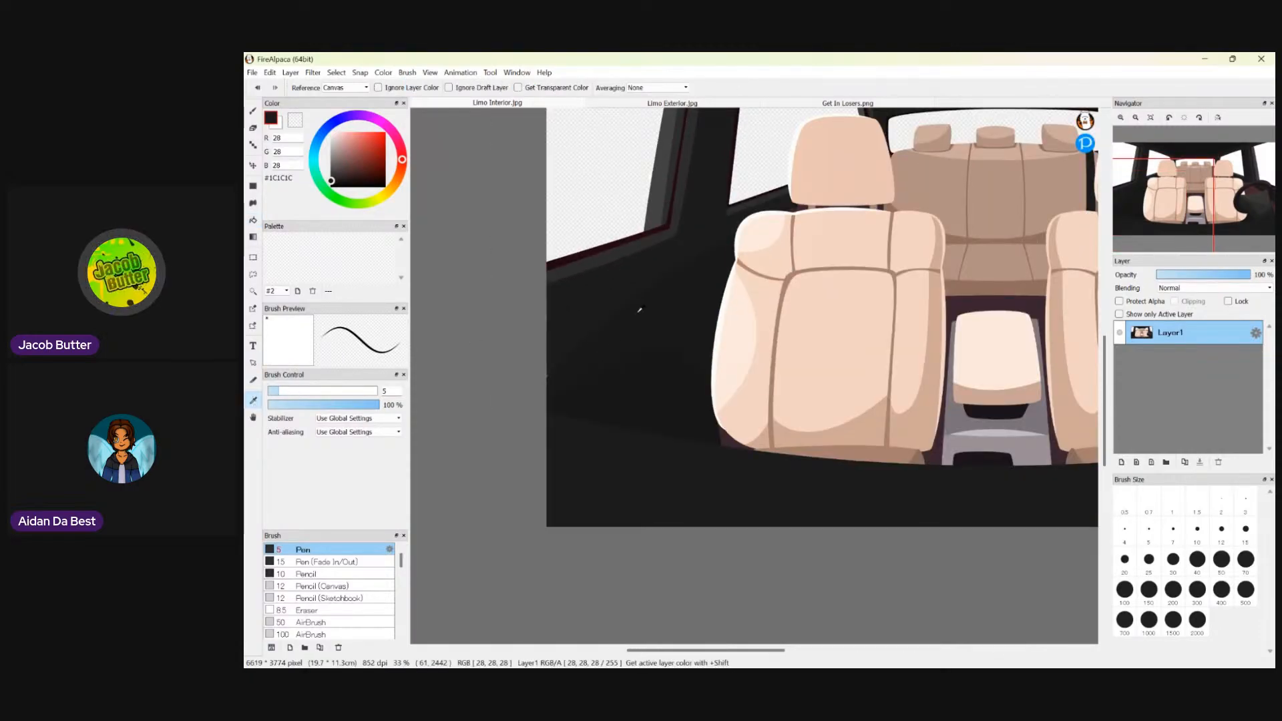
left_click(632, 329)
left_click_drag(700, 651, 828, 652)
left_click(254, 221)
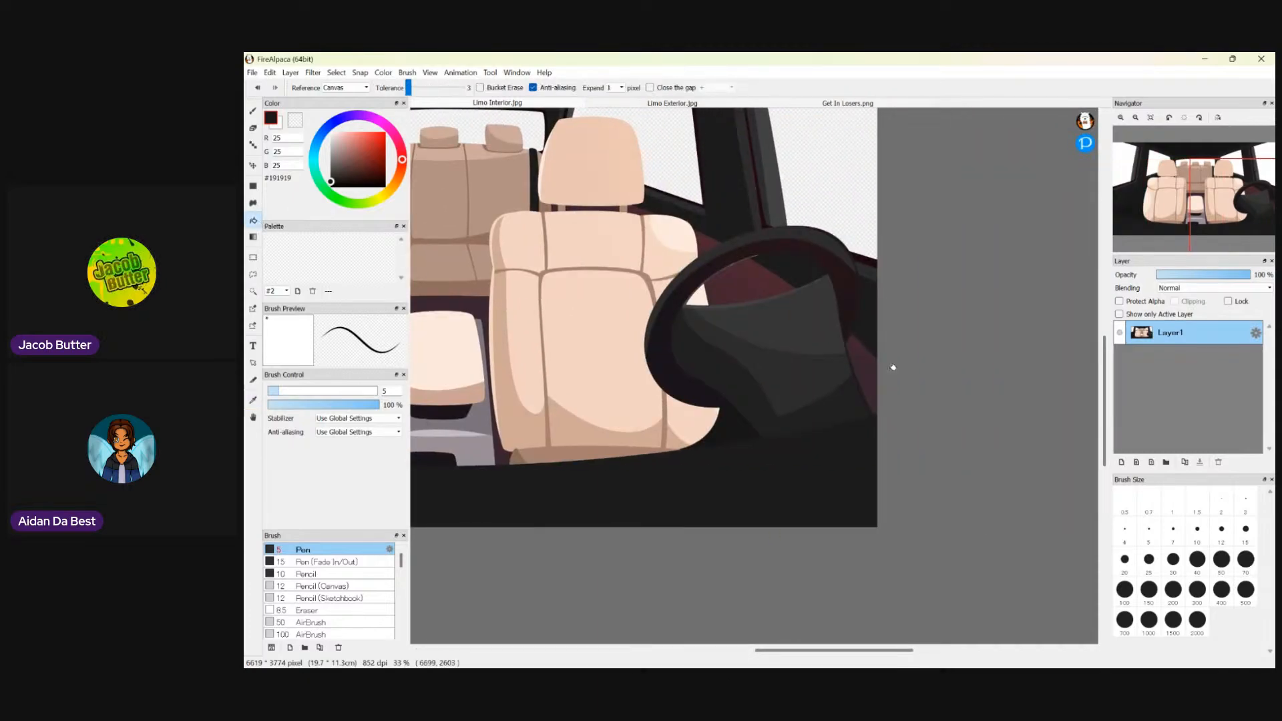
left_click(872, 372)
left_click(753, 290)
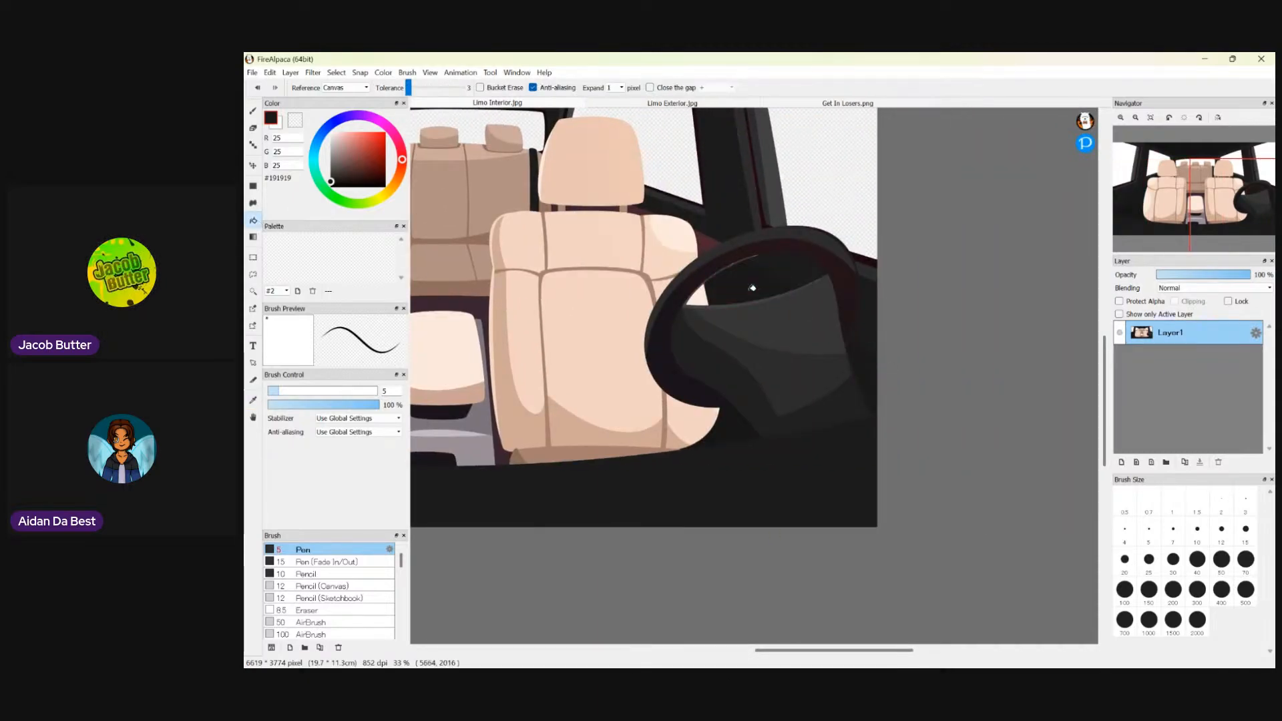
- Bucket-fill the maroon patch between the seat's shoulder and the steering wheel rim with the same near-black
scroll(748, 287, "down", 4)
scroll(721, 271, "up", 6)
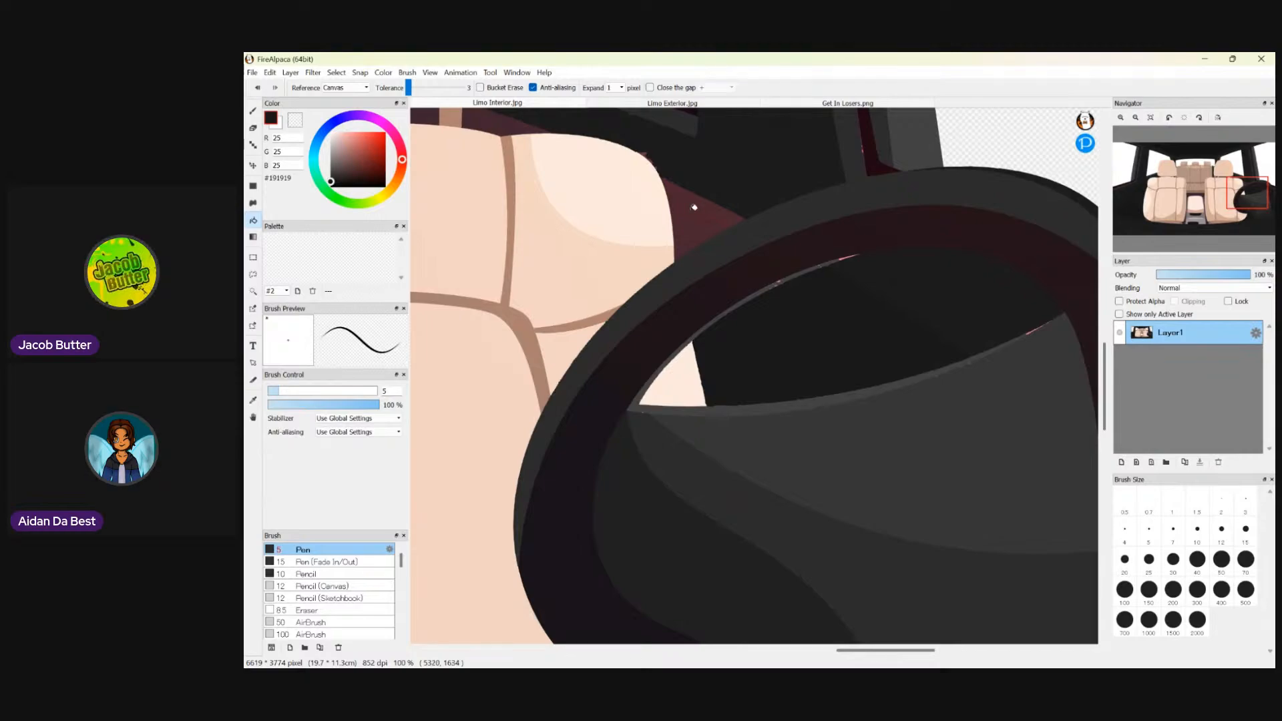
scroll(857, 295, "up", 1)
- Sample RGB 66, 66, 66 from the steering wheel rim's inner edge strip and bucket-fill the pink tip of that strip
scroll(857, 295, "up", 1)
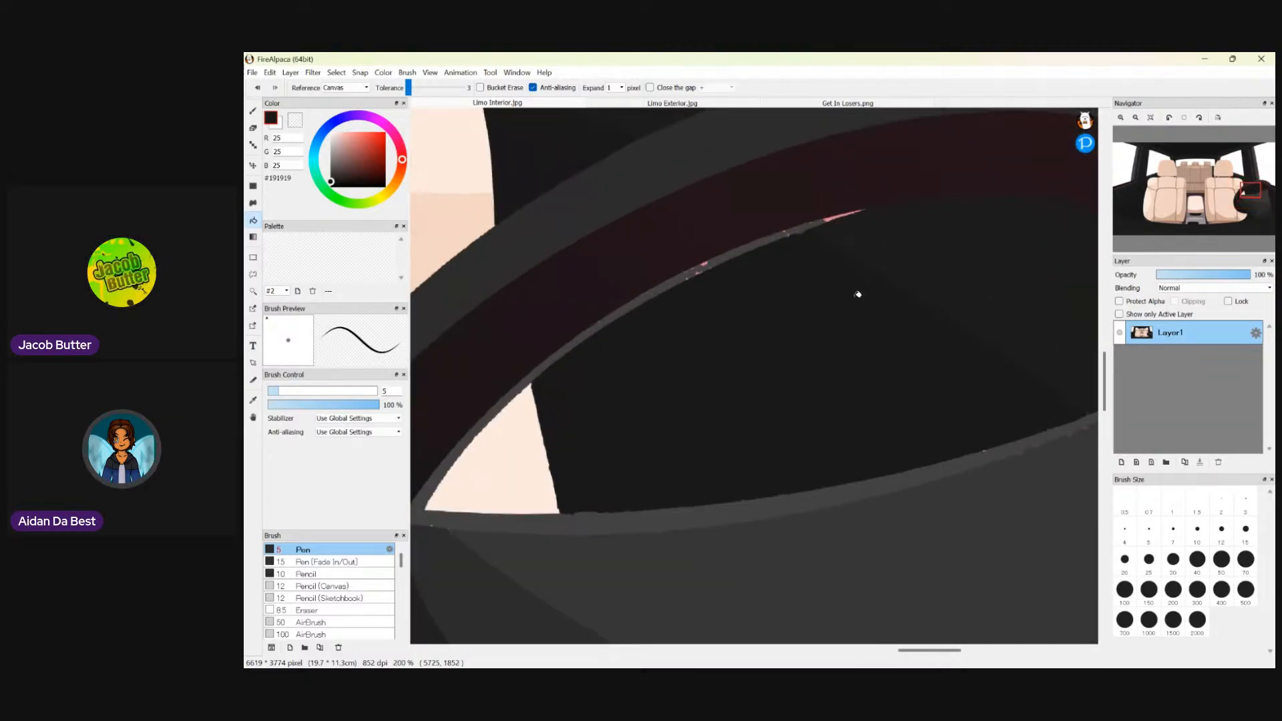
left_click(253, 400)
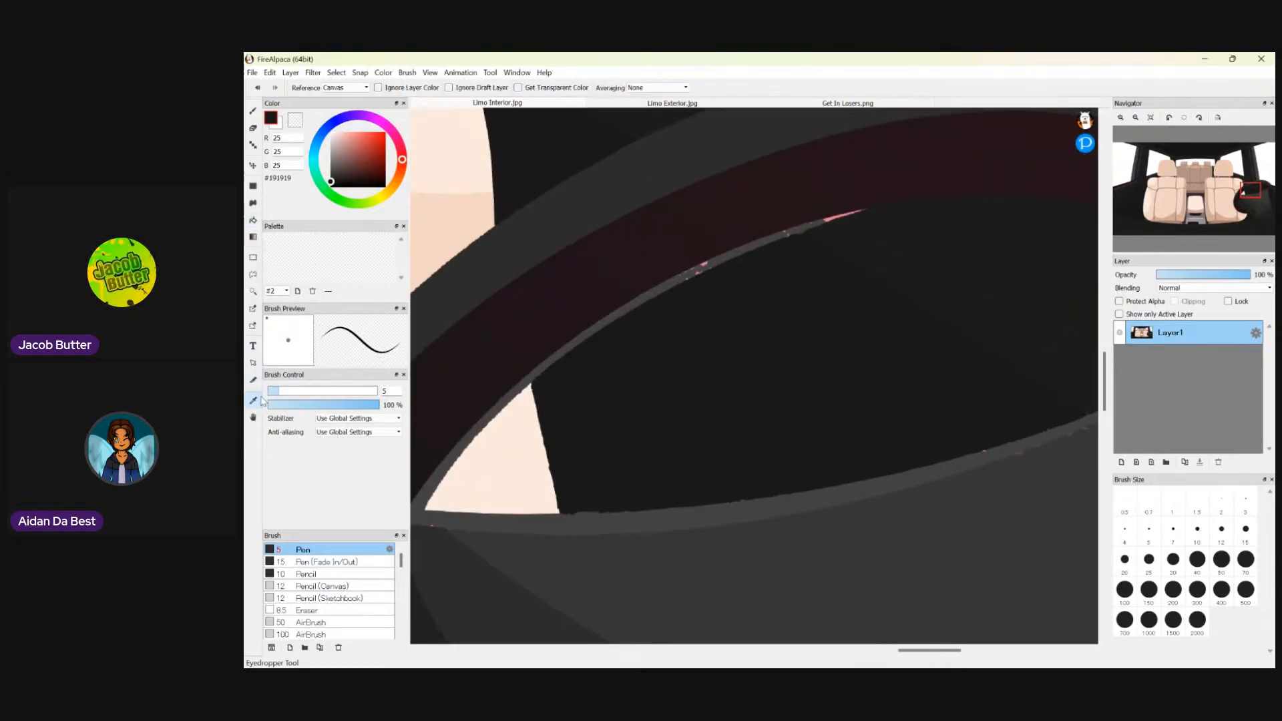
left_click(581, 337)
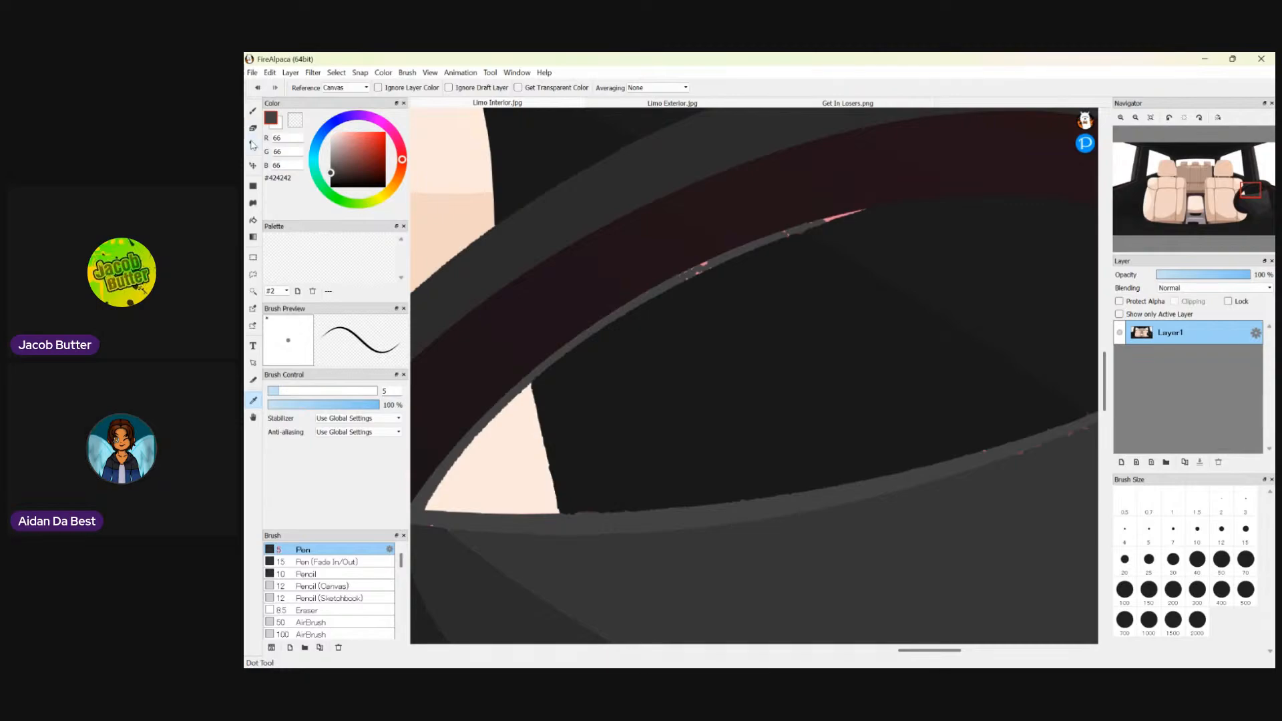
left_click(253, 223)
scroll(864, 211, "up", 3)
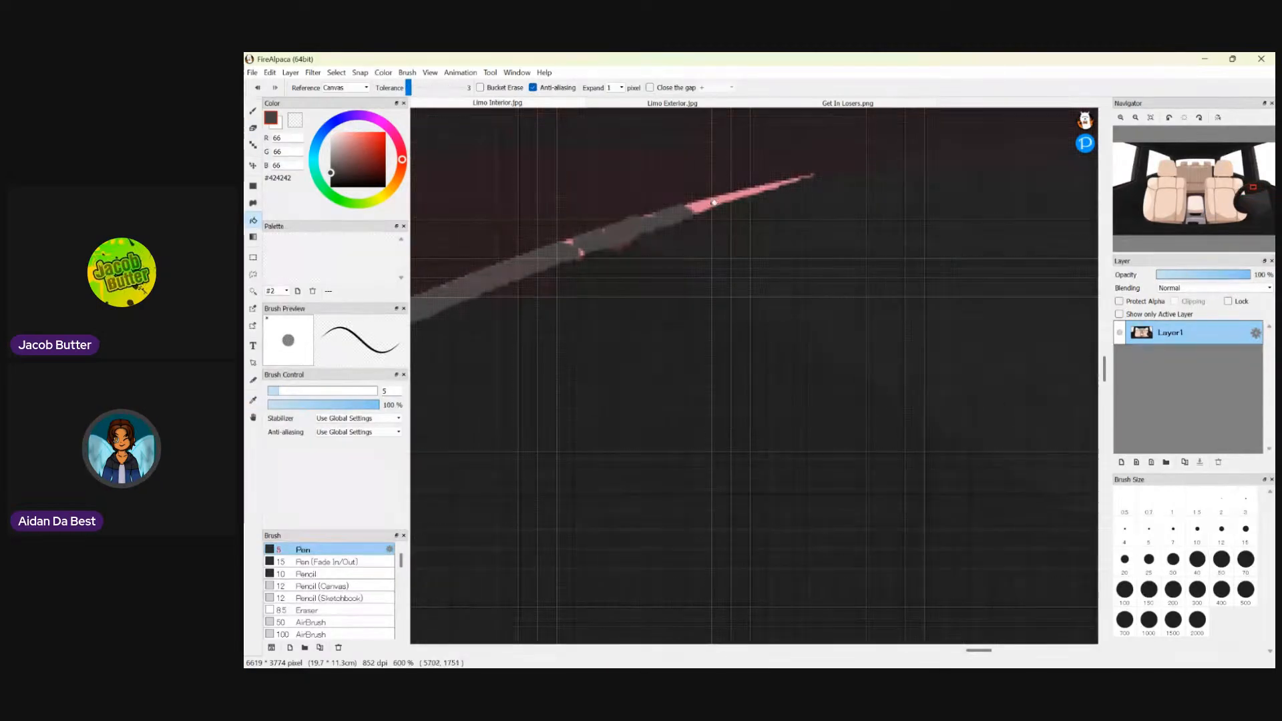
left_click(701, 202)
left_click(726, 197)
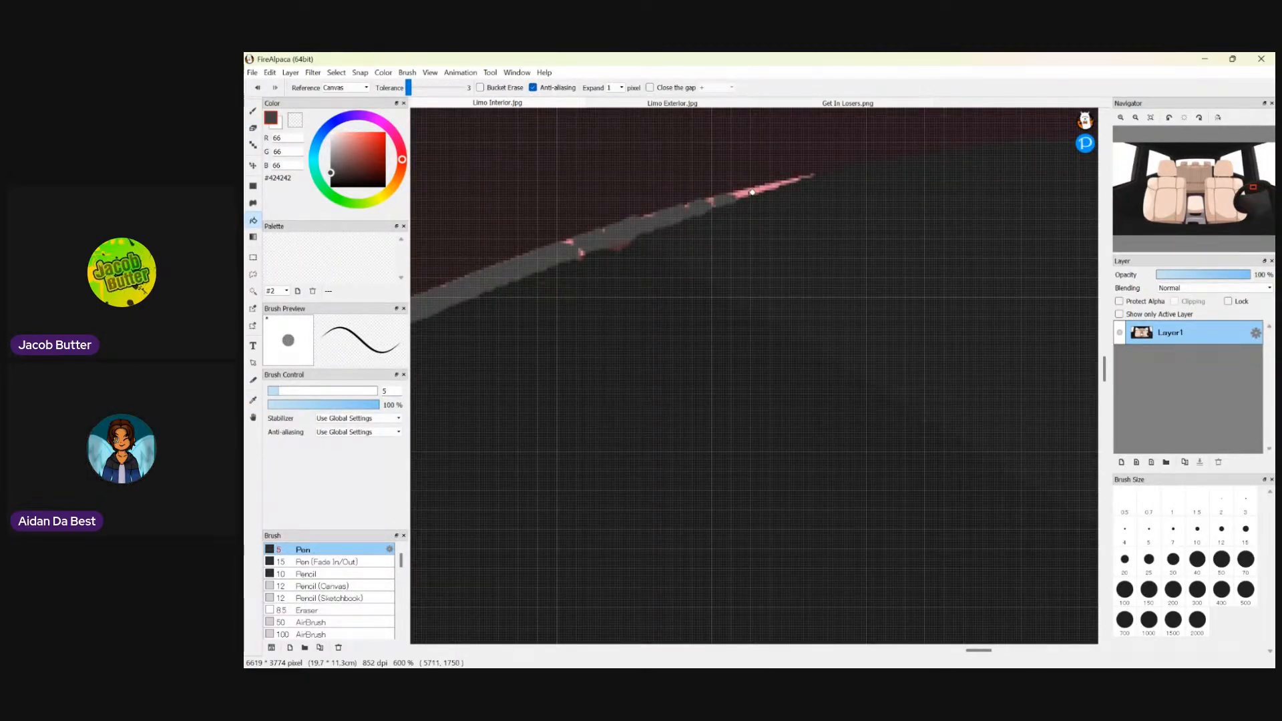
left_click(751, 190)
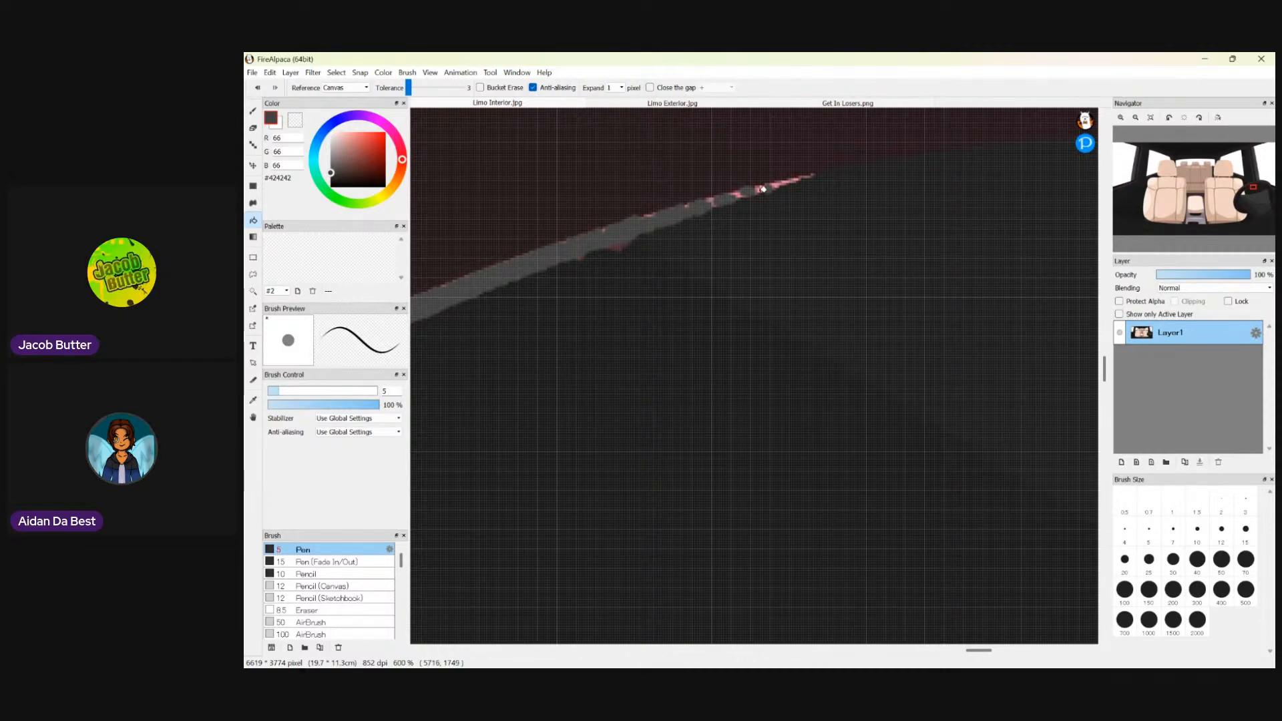
- Bucket-fill the pink specks along the middle of the rim's inner edge strip with the same dark grey
scroll(629, 269, "down", 7)
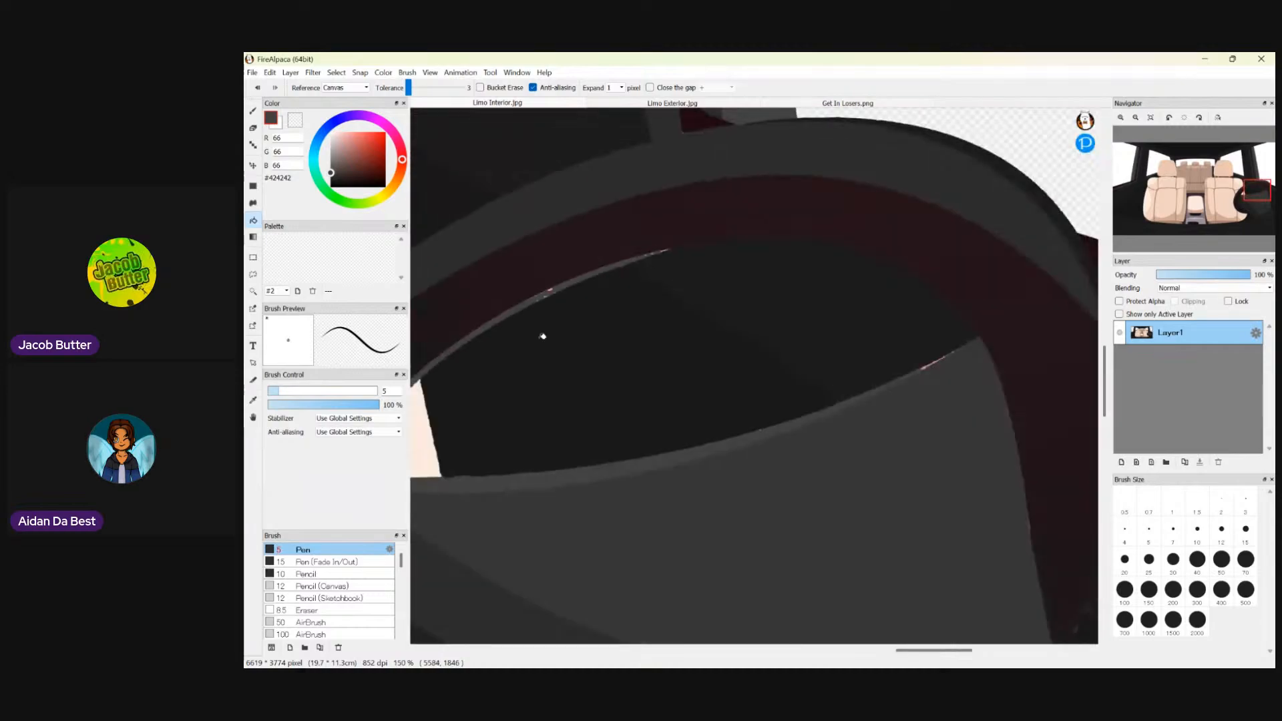
scroll(492, 363, "up", 6)
scroll(435, 385, "up", 4)
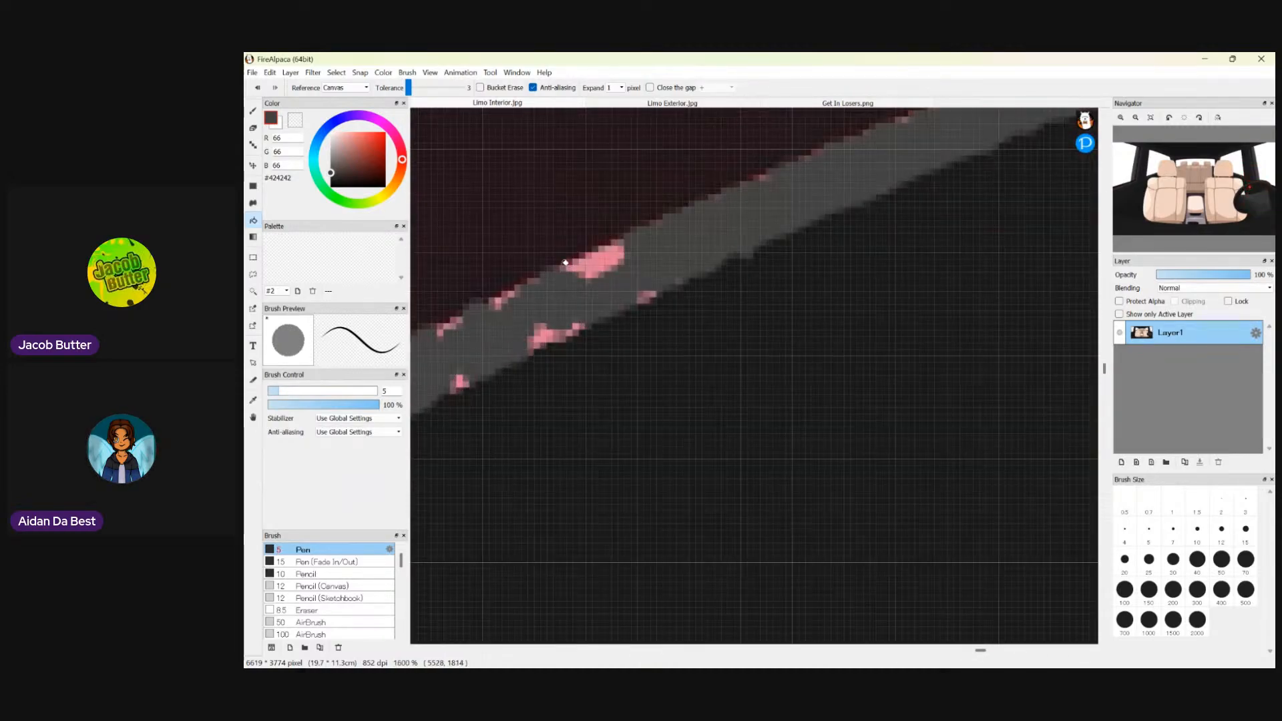
left_click_drag(543, 333, 561, 329)
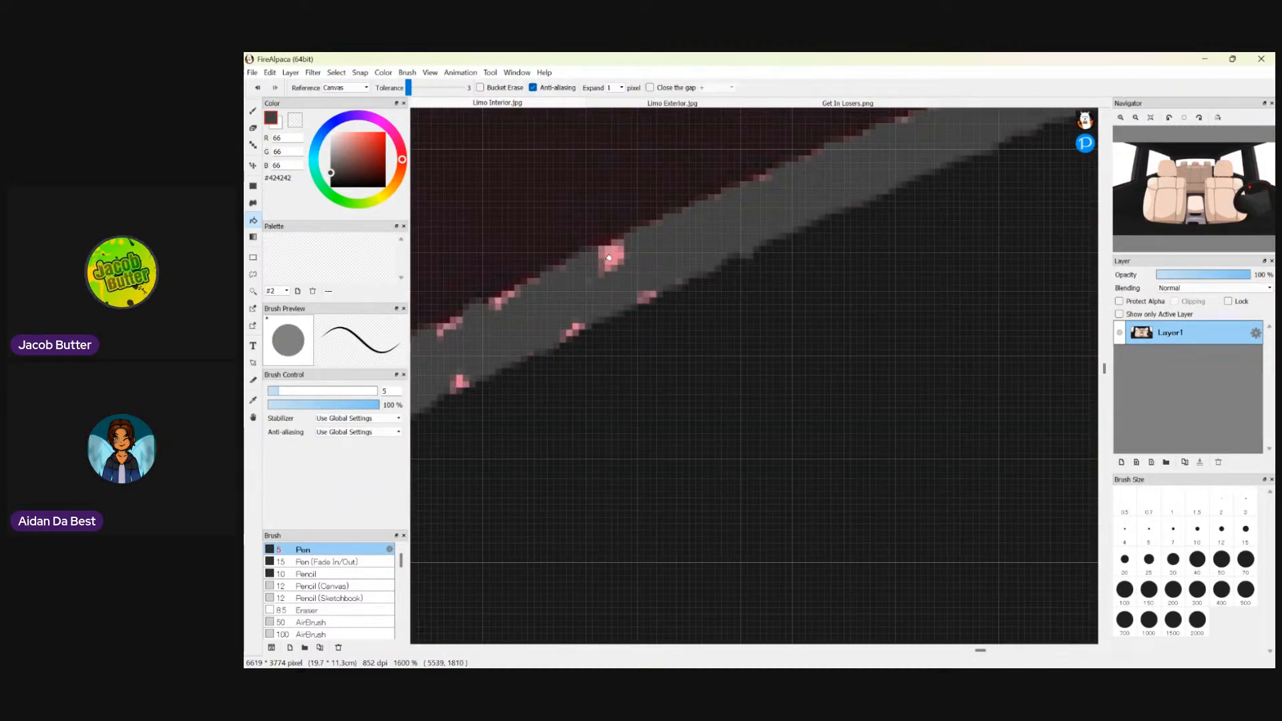
mouse_move(606, 262)
left_mouse_down()
mouse_move(624, 258)
mouse_move(642, 299)
left_mouse_up()
left_click_drag(566, 332, 577, 327)
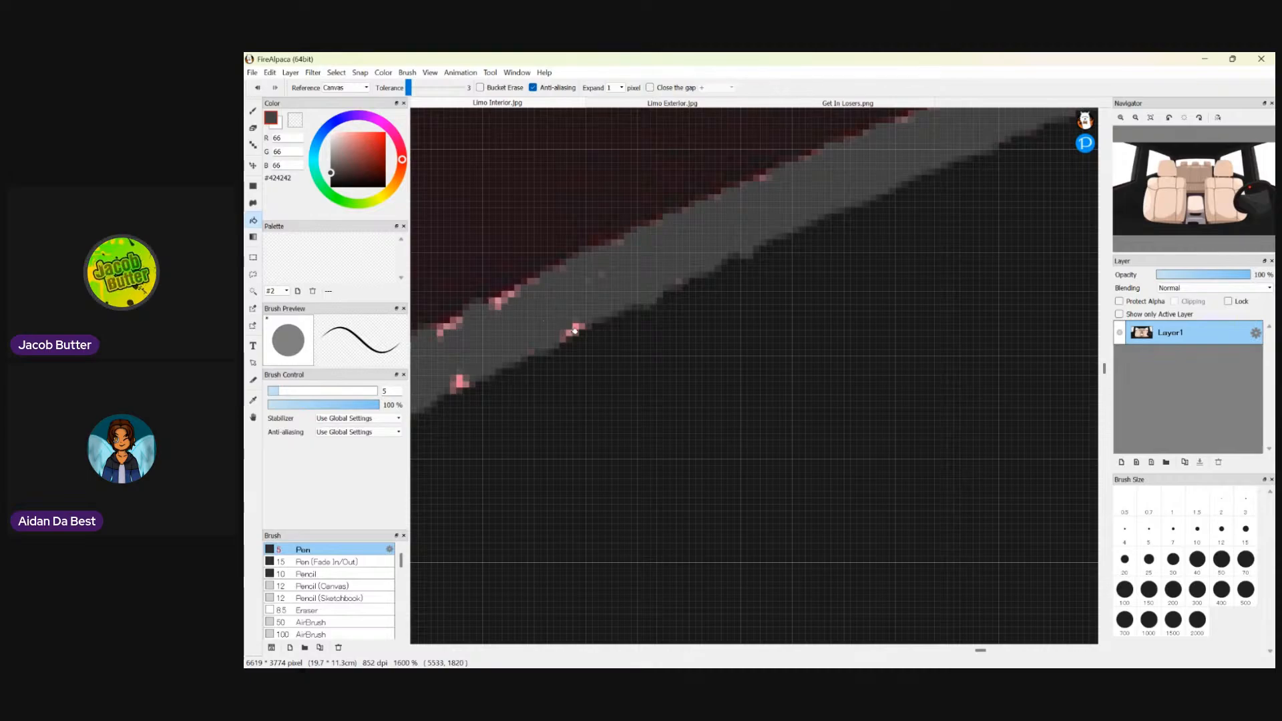
left_click(452, 325)
left_click(498, 302)
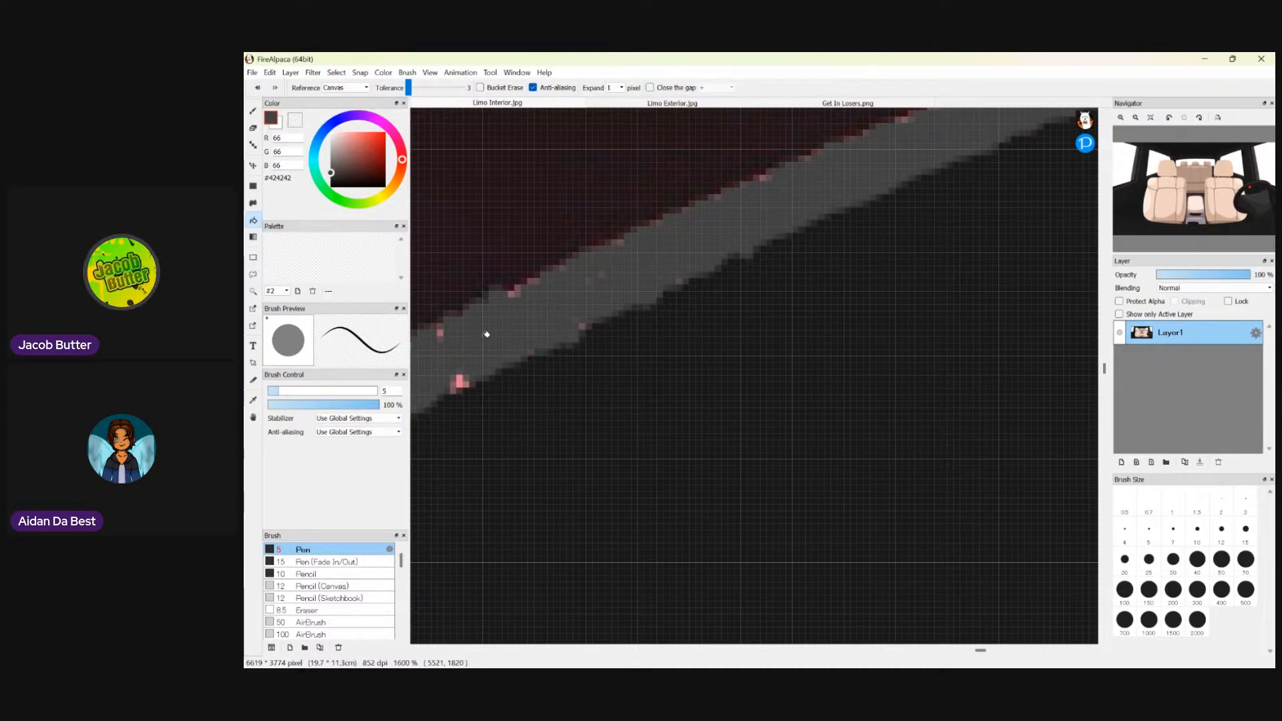
left_click(461, 383)
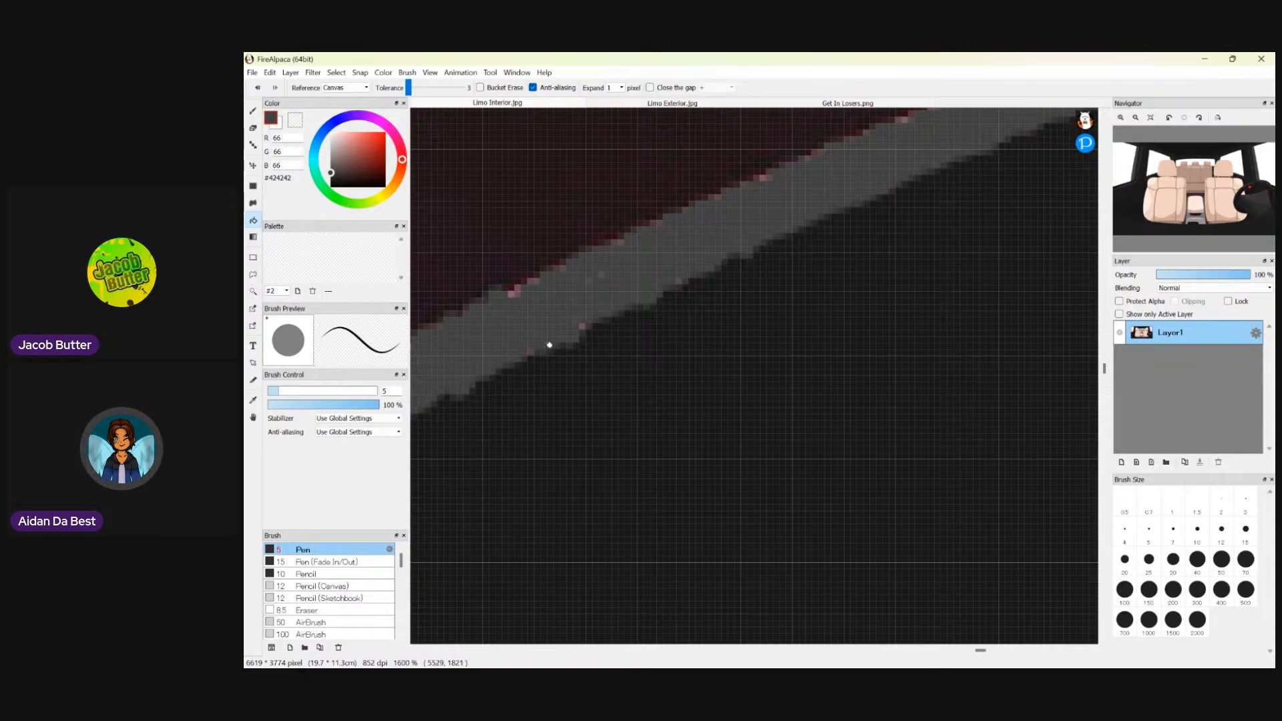
- Sample RGB 25, 25, 25 from the dark area inside the wheel and bucket-fill the reddish patches beneath the grey edge strip
scroll(498, 381, "down", 8)
scroll(495, 397, "up", 4)
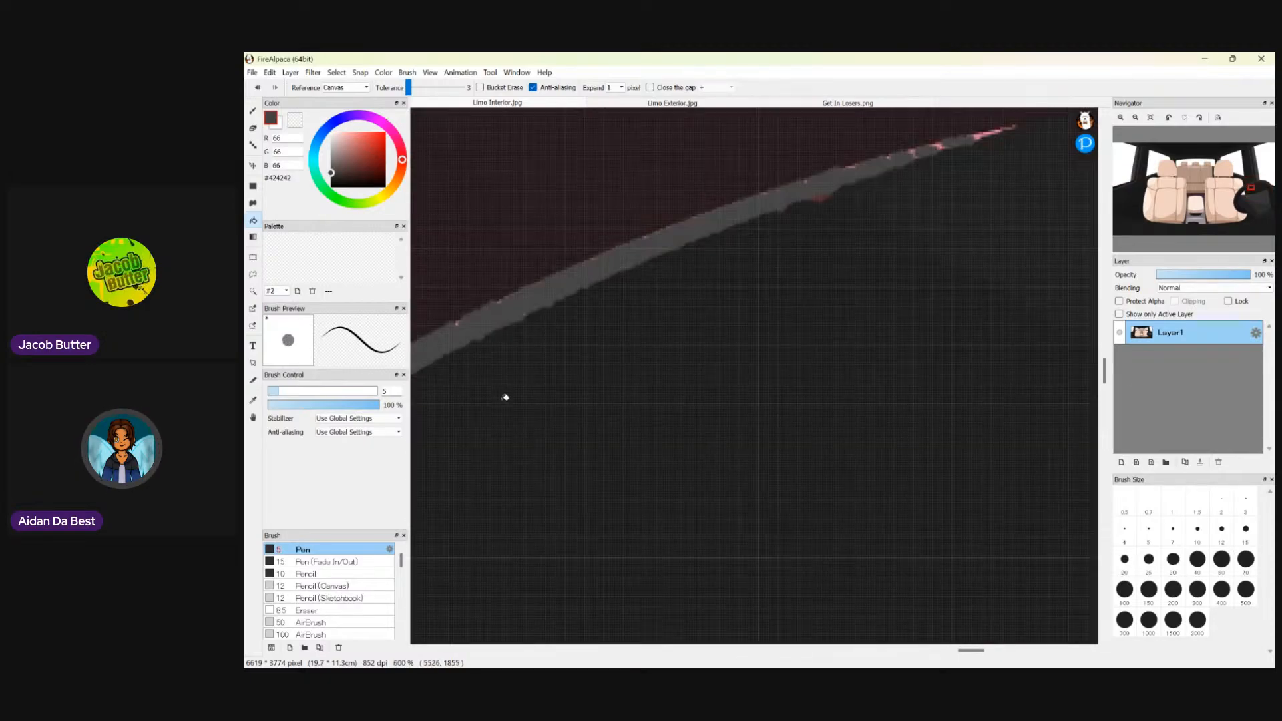
scroll(635, 324, "down", 2)
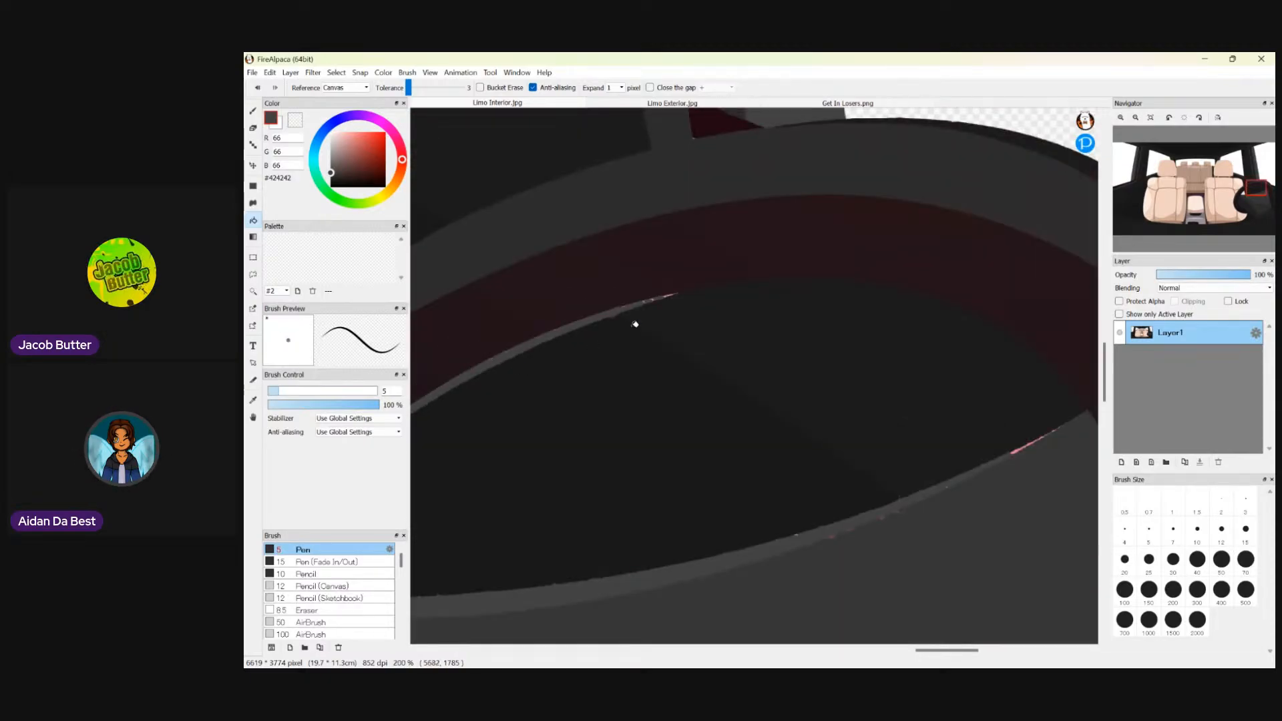
scroll(639, 327, "up", 2)
scroll(588, 301, "up", 2)
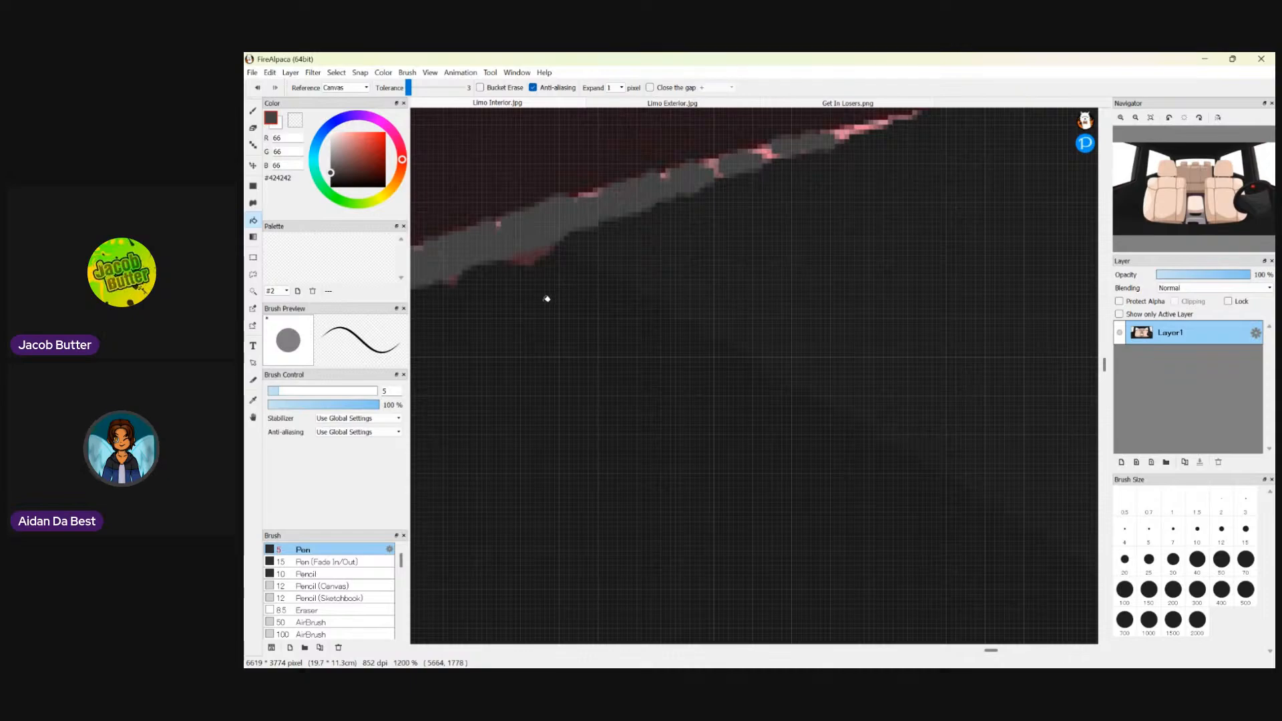
left_click(253, 400)
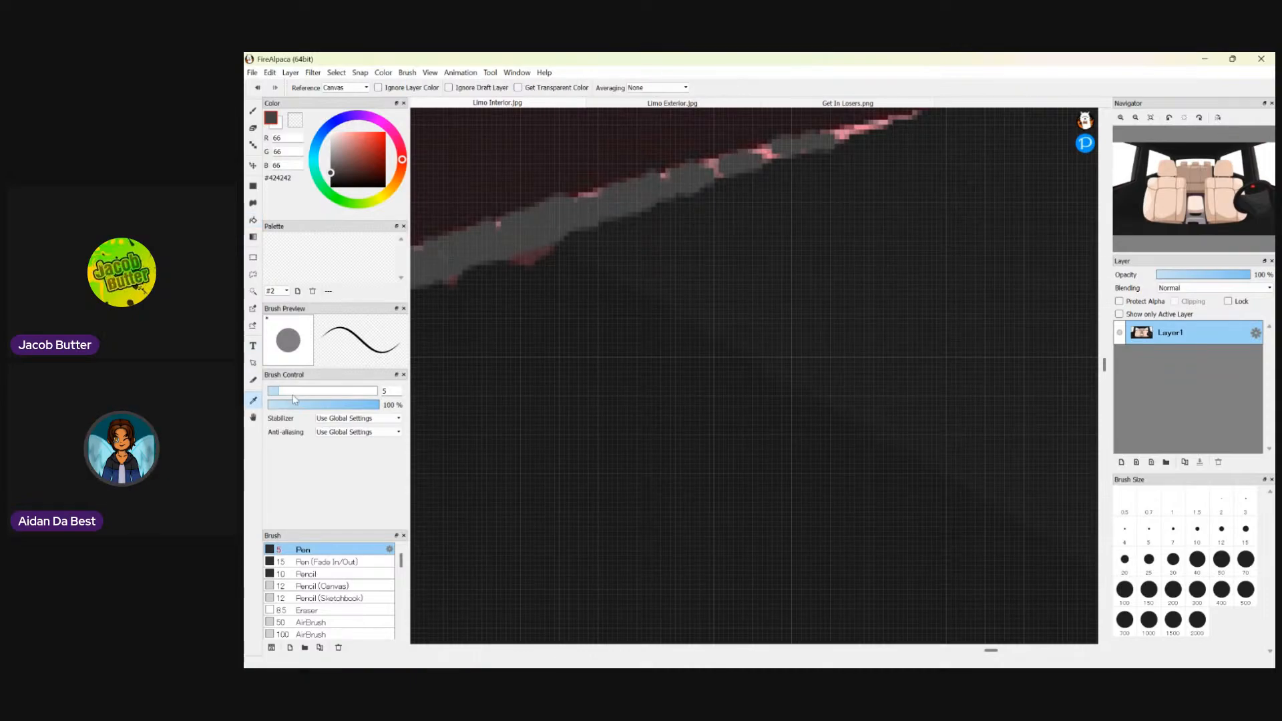
left_click(587, 309)
left_click(254, 223)
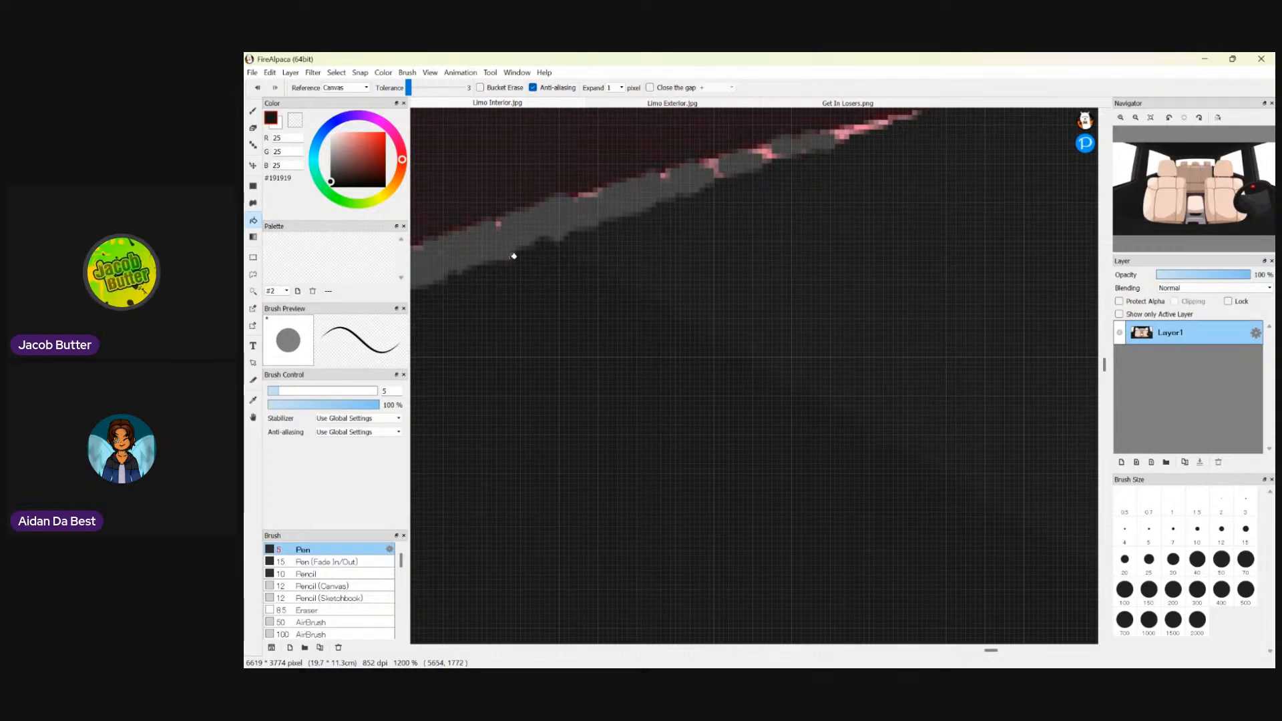
- Sample RGB 66, 66, 66 from the grey edge strip and paint over its reddish and pink specks with the 5 px Pen
scroll(527, 261, "down", 1)
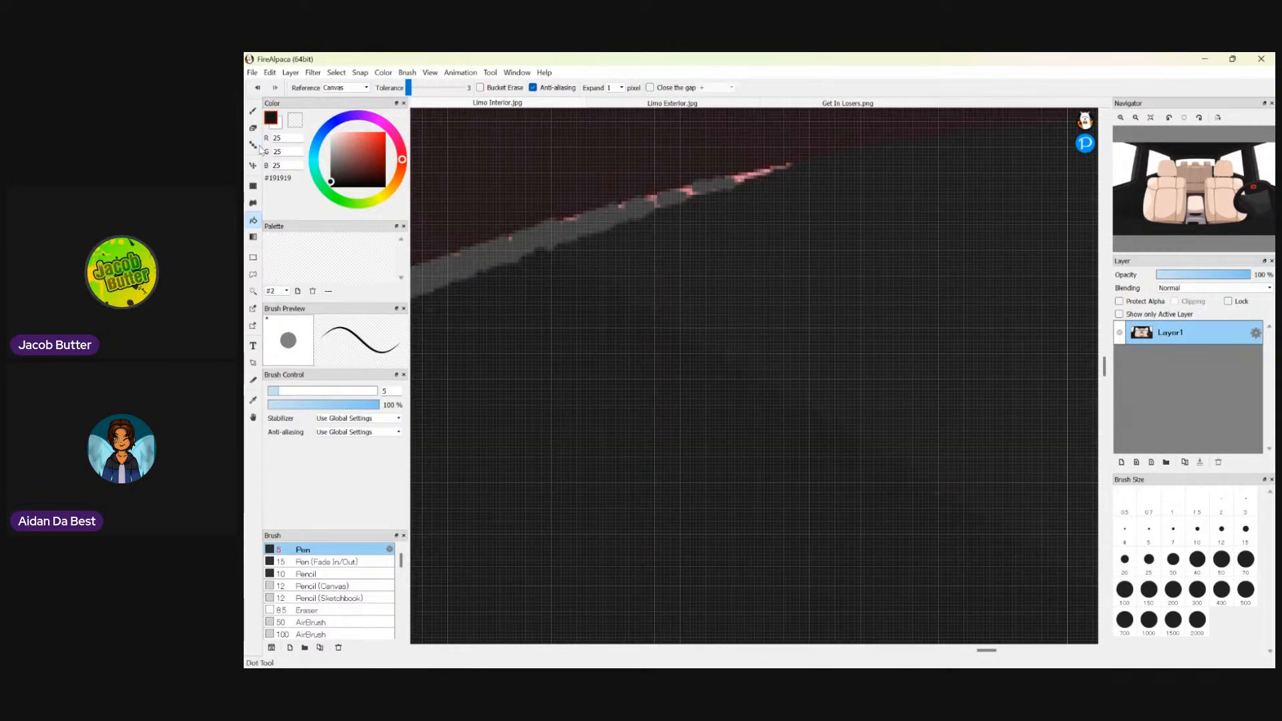
left_click(253, 111)
left_click(253, 400)
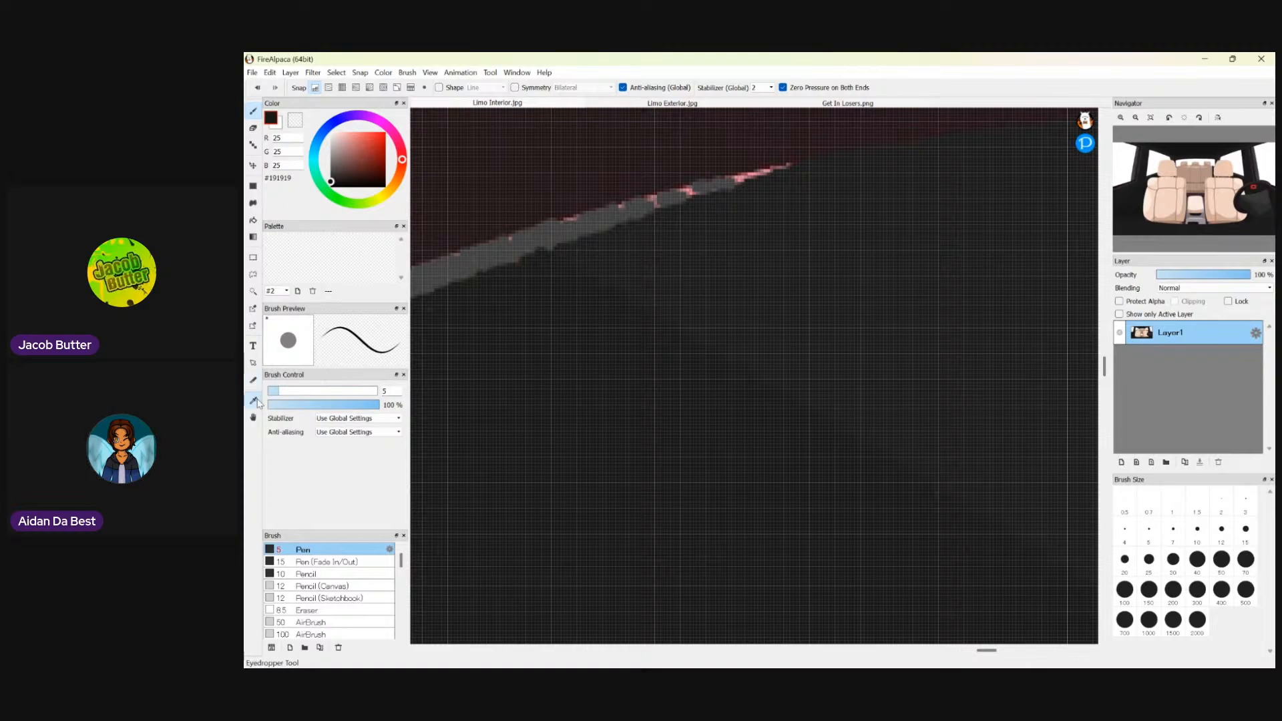
left_click(253, 111)
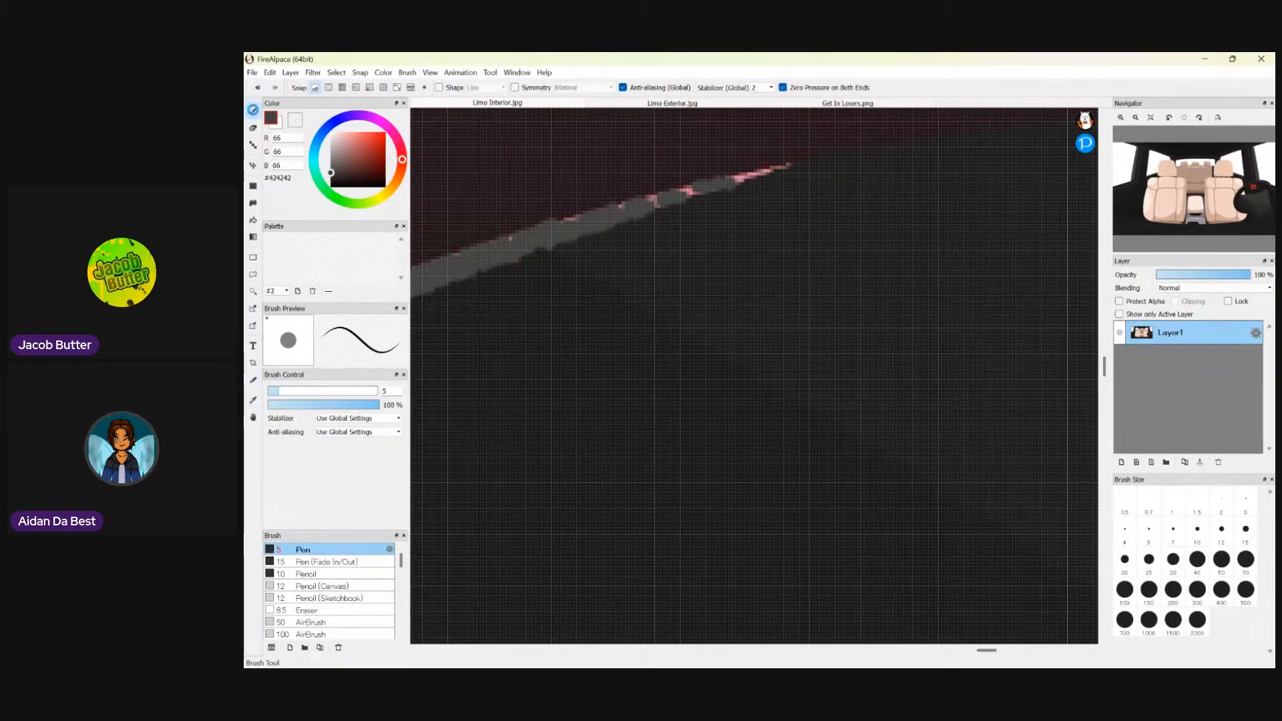
scroll(581, 229, "up", 1)
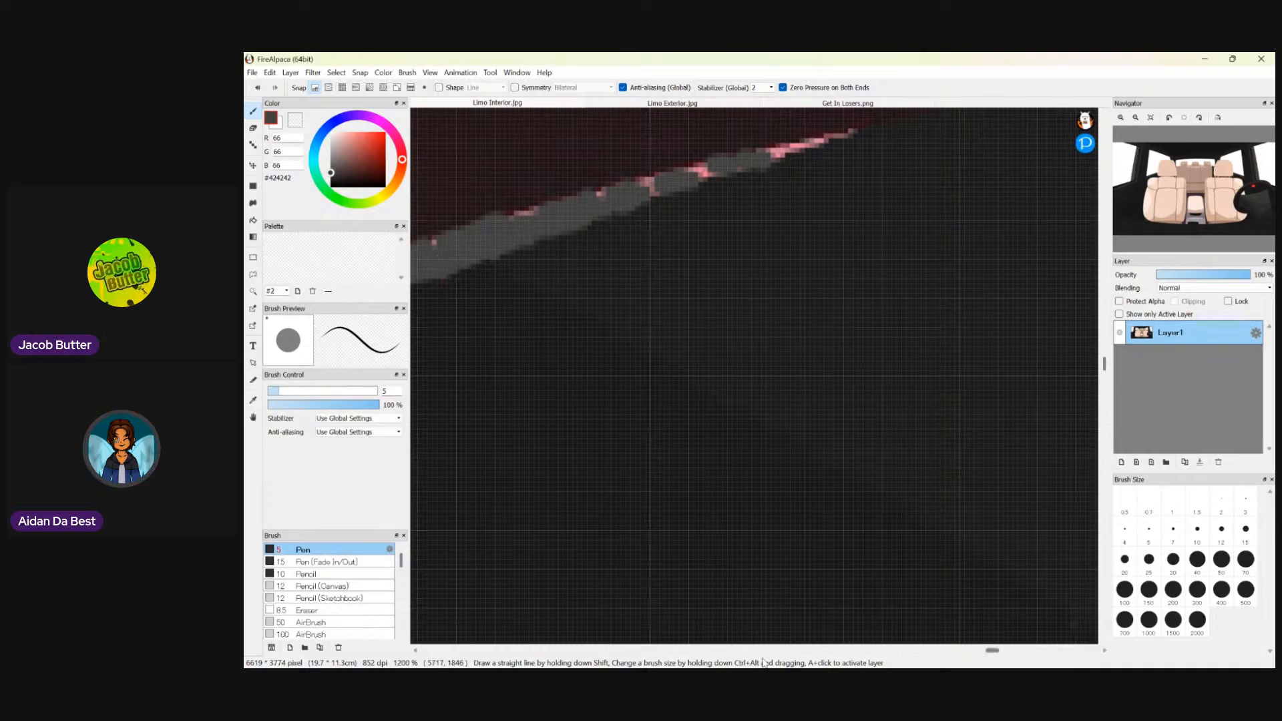
left_click_drag(991, 651, 976, 651)
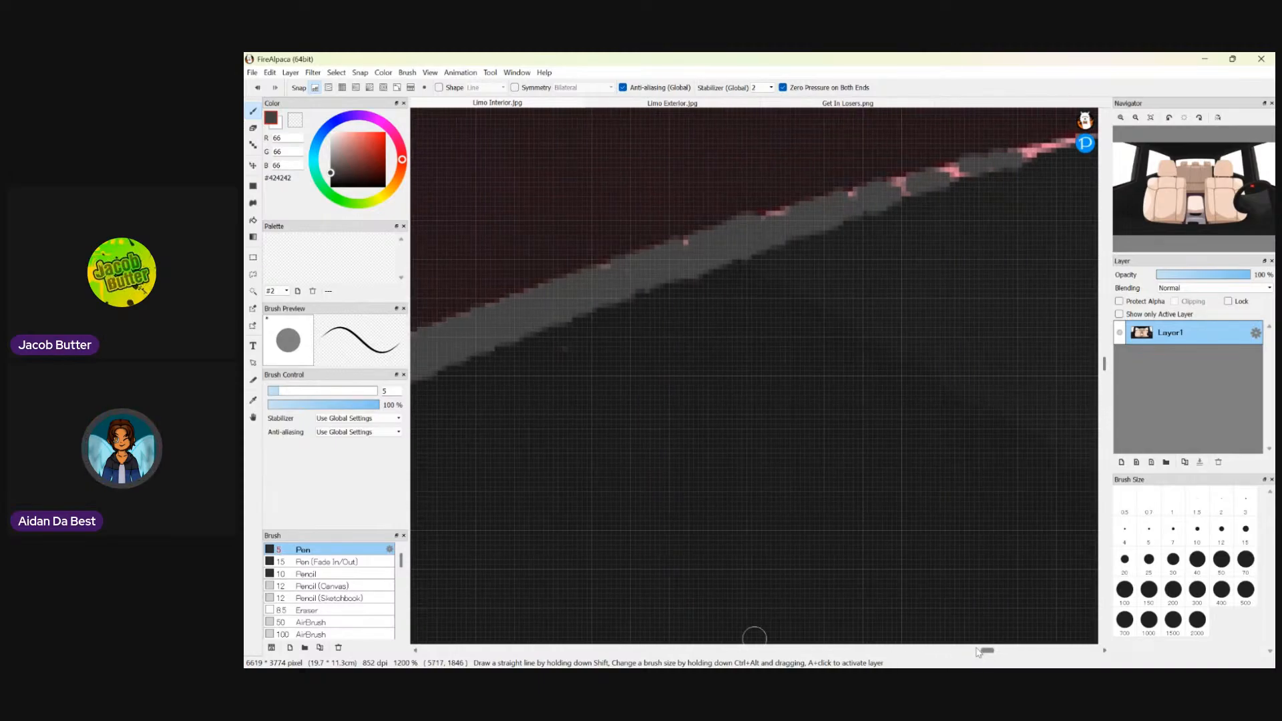
scroll(687, 264, "up", 2)
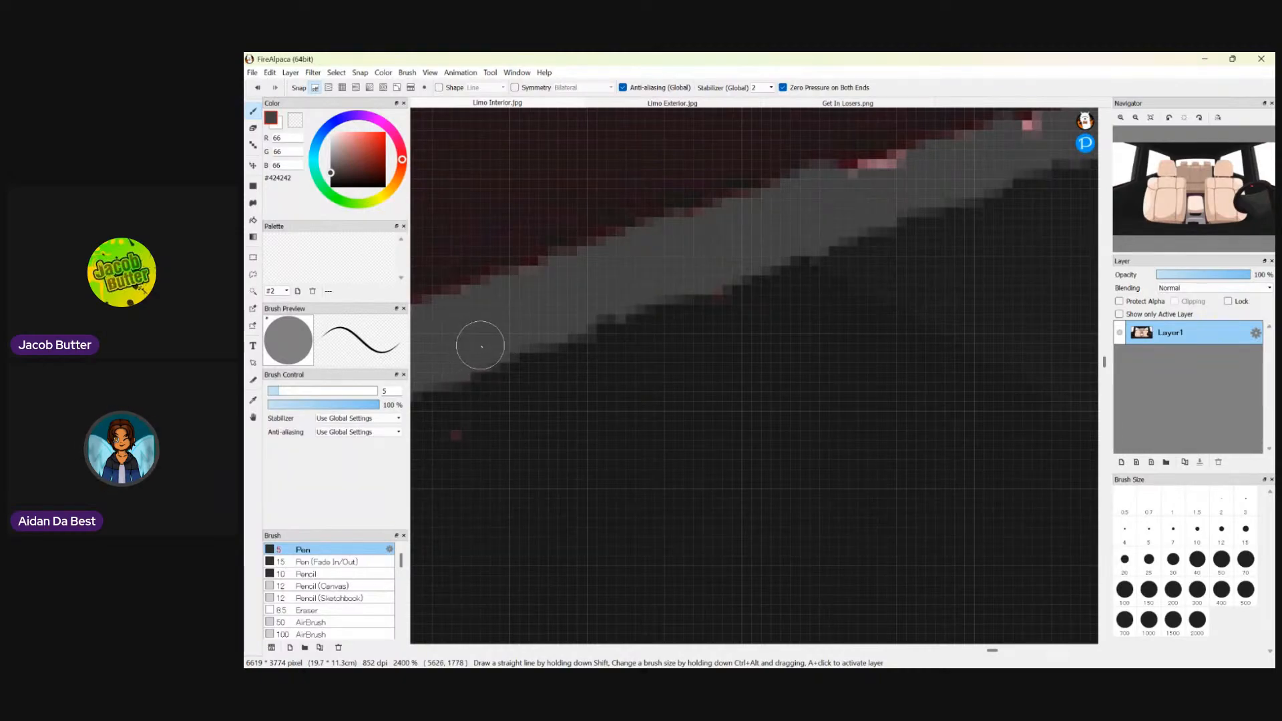
left_click_drag(478, 349, 749, 253)
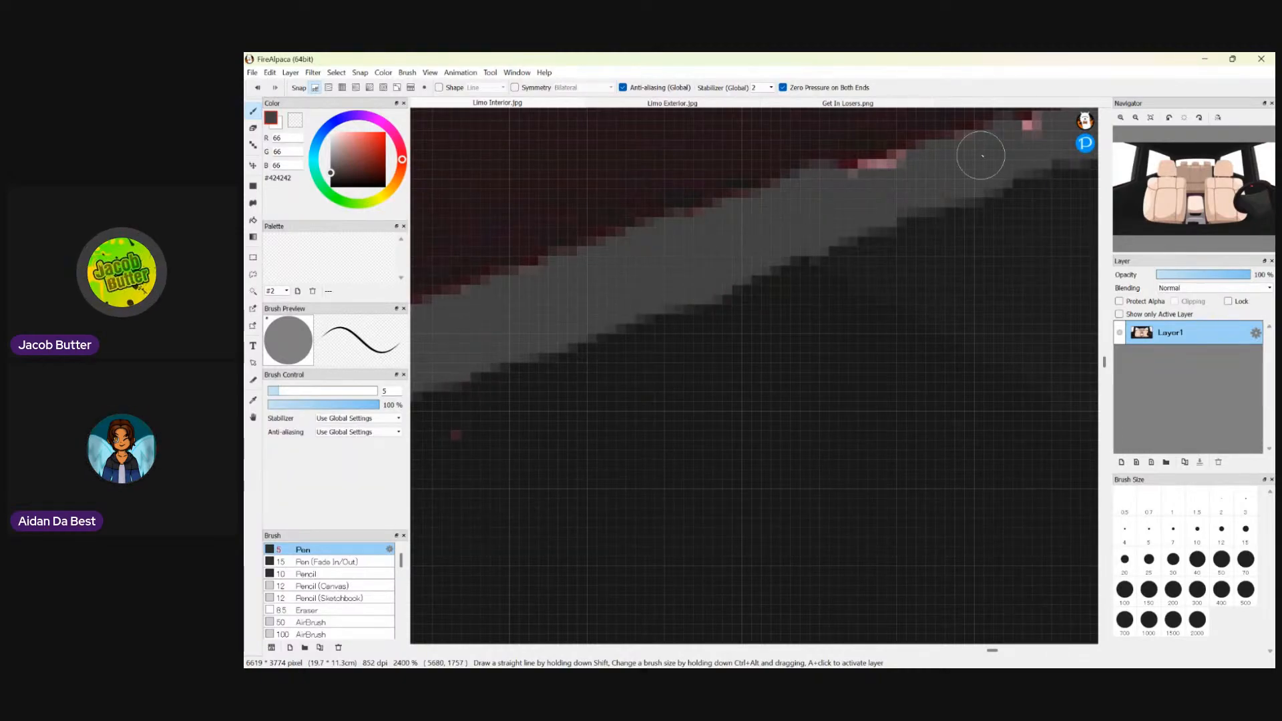
left_click_drag(1043, 136, 849, 186)
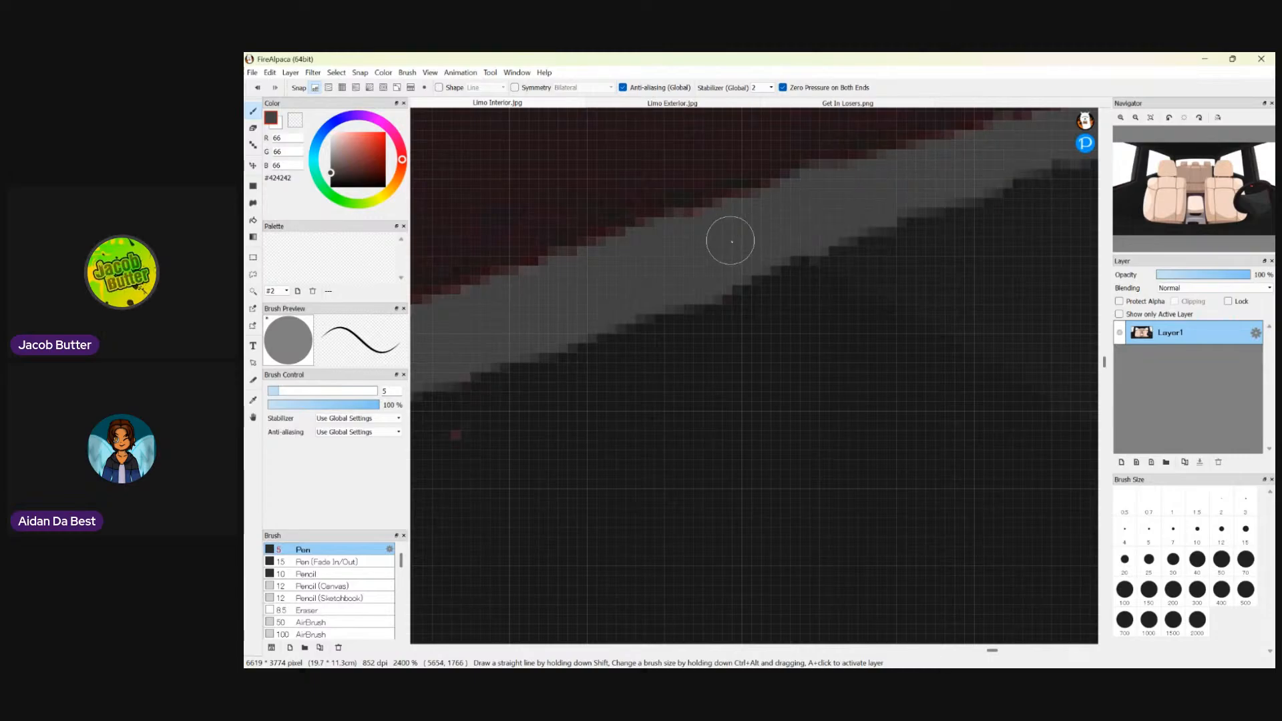
- Sample RGB 25, 25, 25 from the wheel's dark opening and paint out the reddish speck below the grey edge strip
scroll(718, 245, "down", 4)
scroll(547, 301, "up", 3)
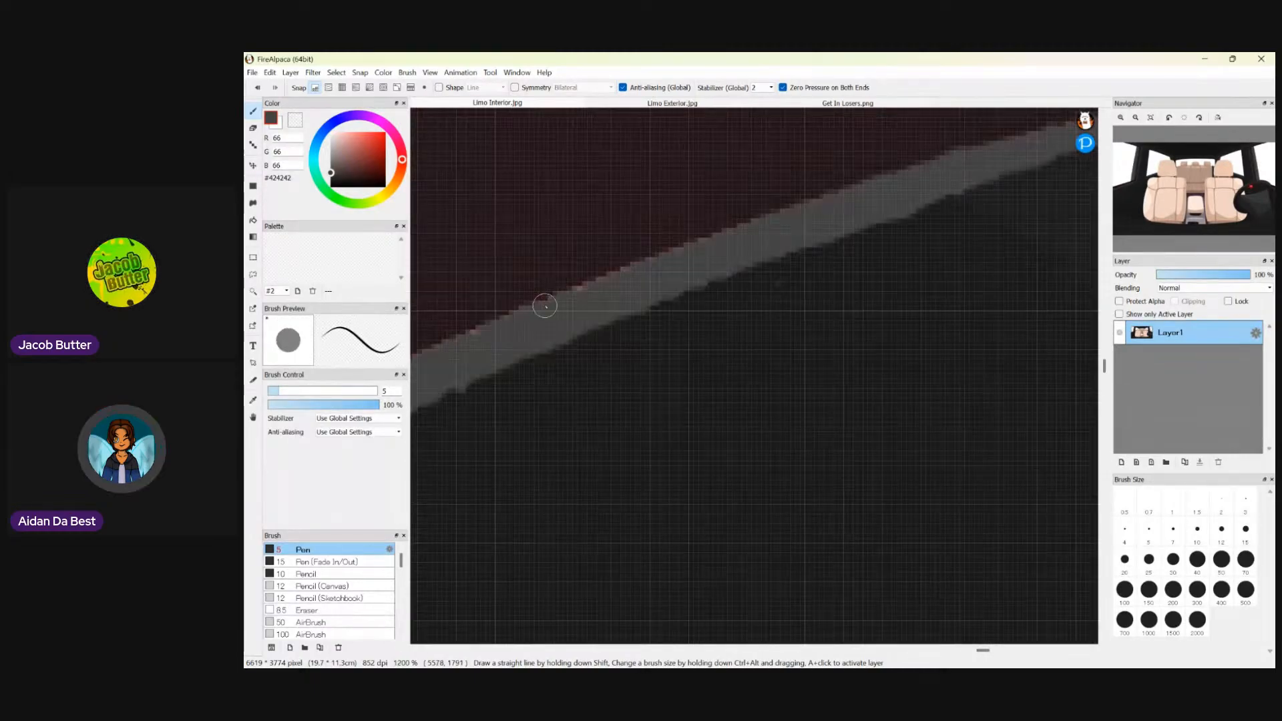
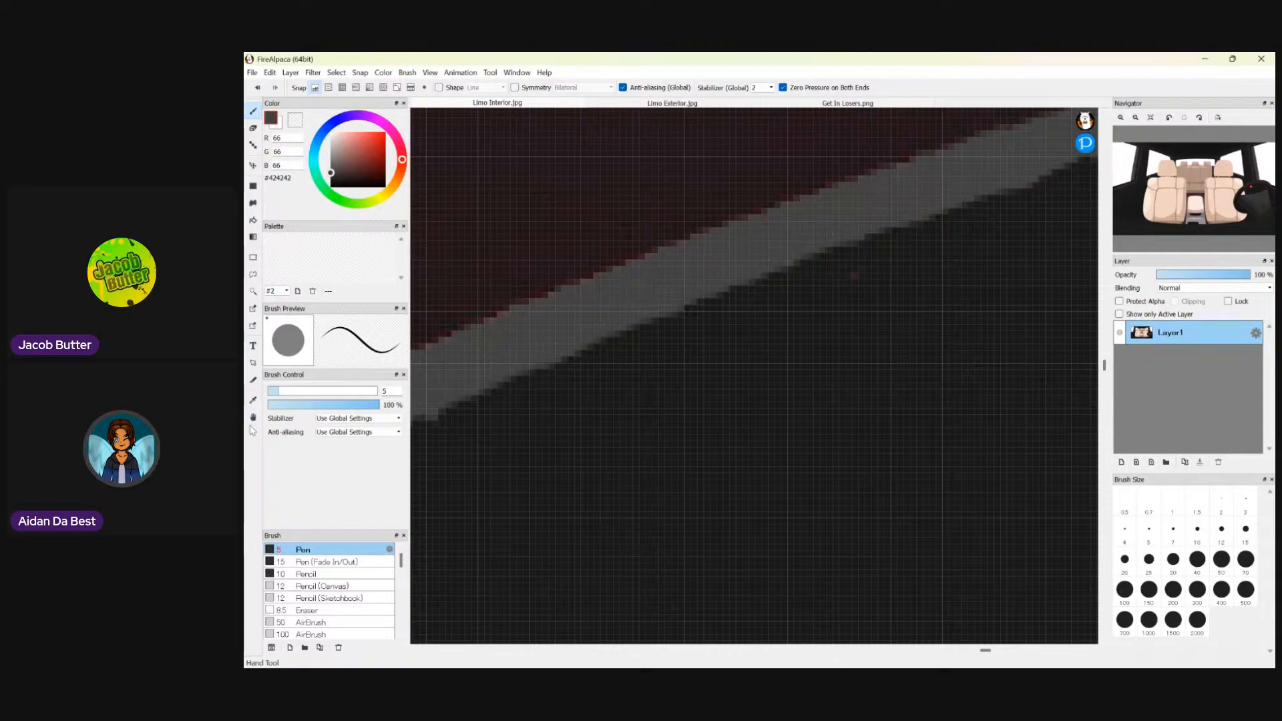
left_click(253, 400)
left_click(675, 389)
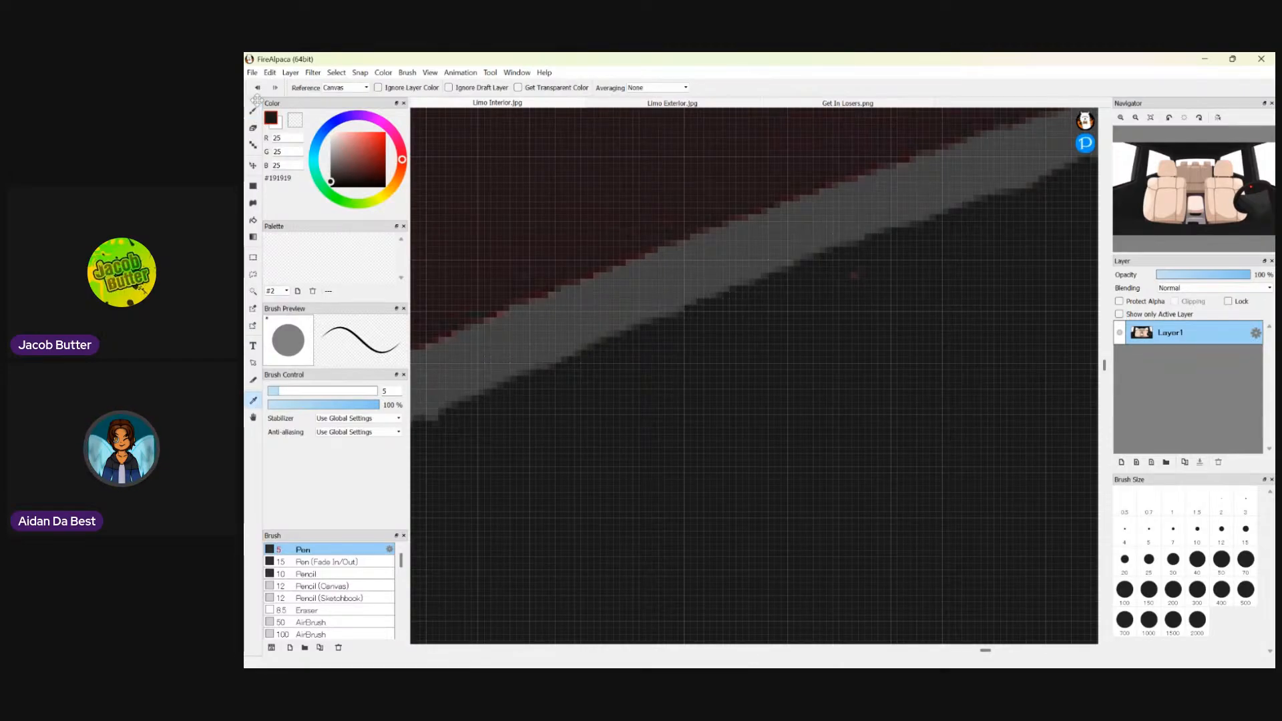
left_click(254, 111)
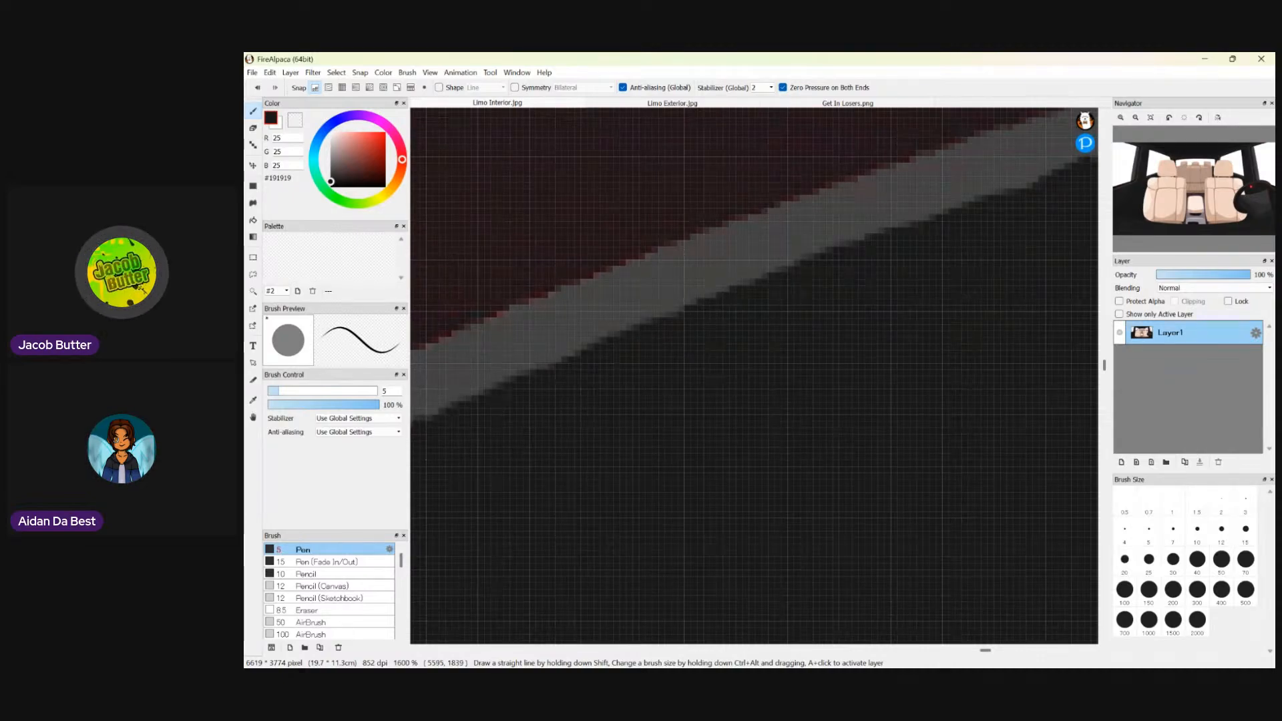
- Sample RGB 66, 66, 66 again and paint over the remaining pink specks along the lower stretch of the rim's edge strip
left_click_drag(986, 651, 978, 651)
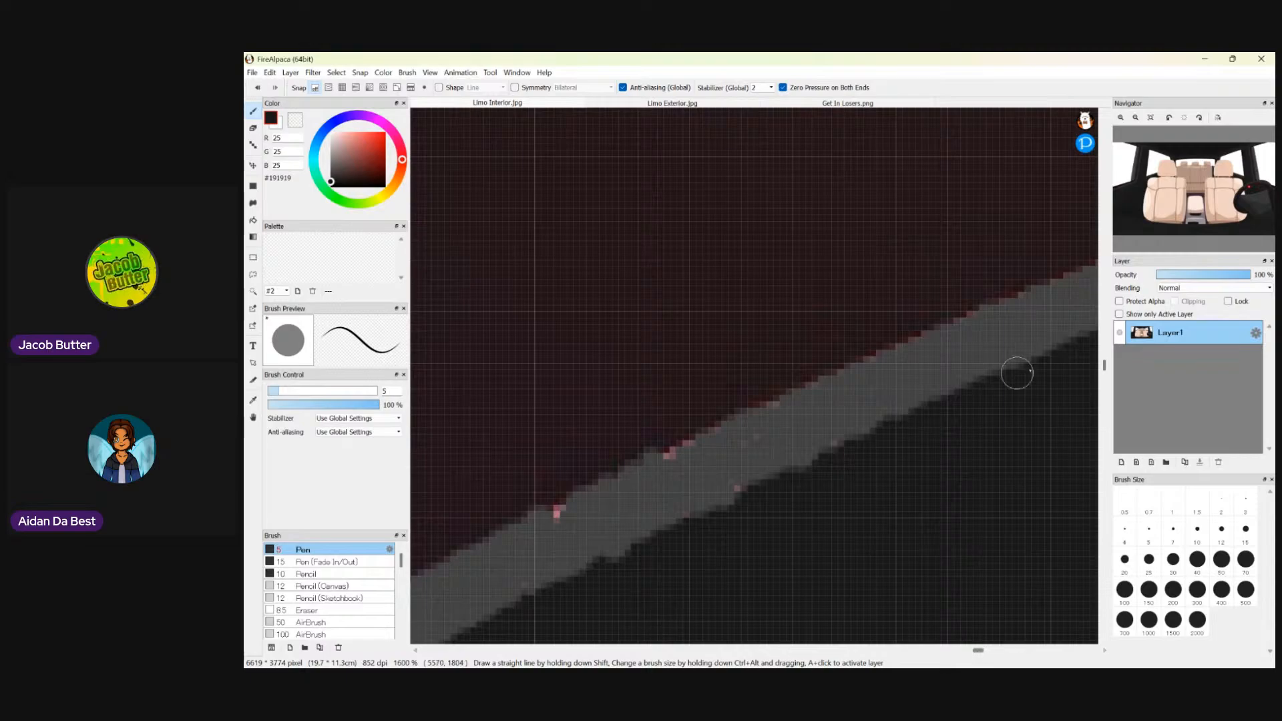
left_click_drag(1104, 364, 1104, 369)
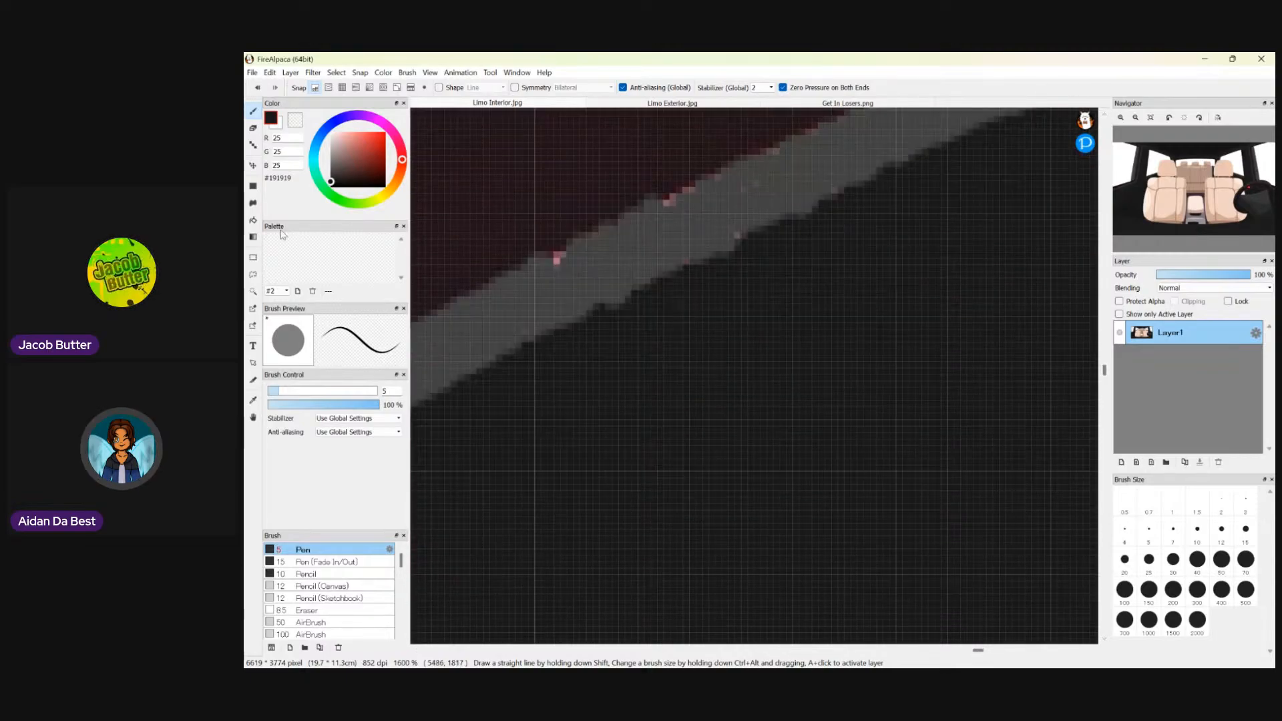
left_click(253, 399)
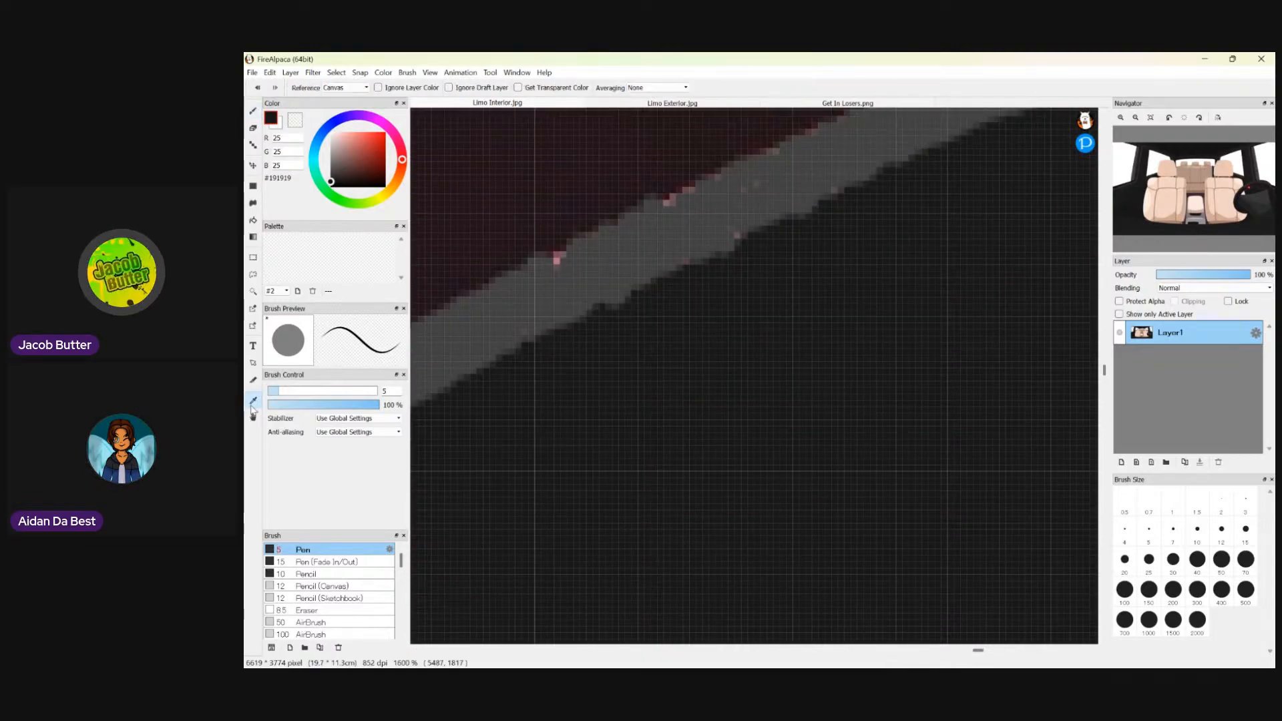
left_click(601, 277)
left_click(253, 110)
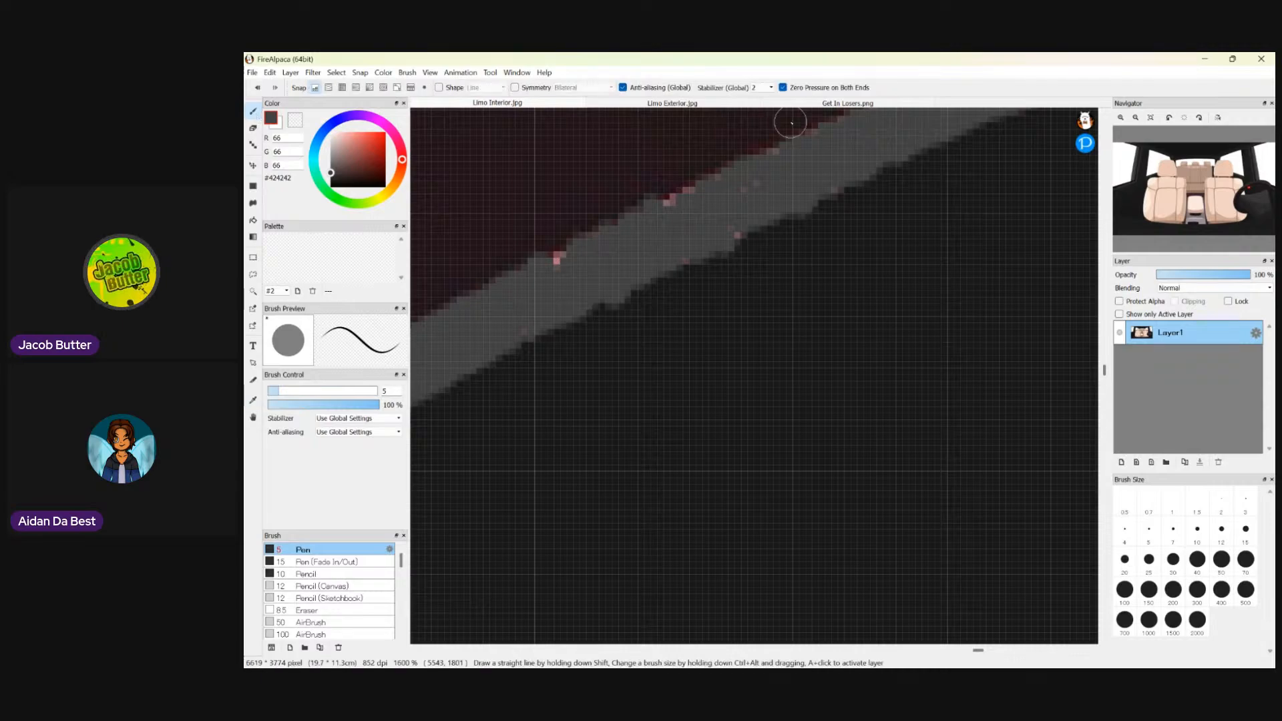
mouse_move(781, 173)
left_mouse_down()
mouse_move(695, 247)
mouse_move(518, 321)
left_mouse_up()
left_click_drag(566, 261, 552, 271)
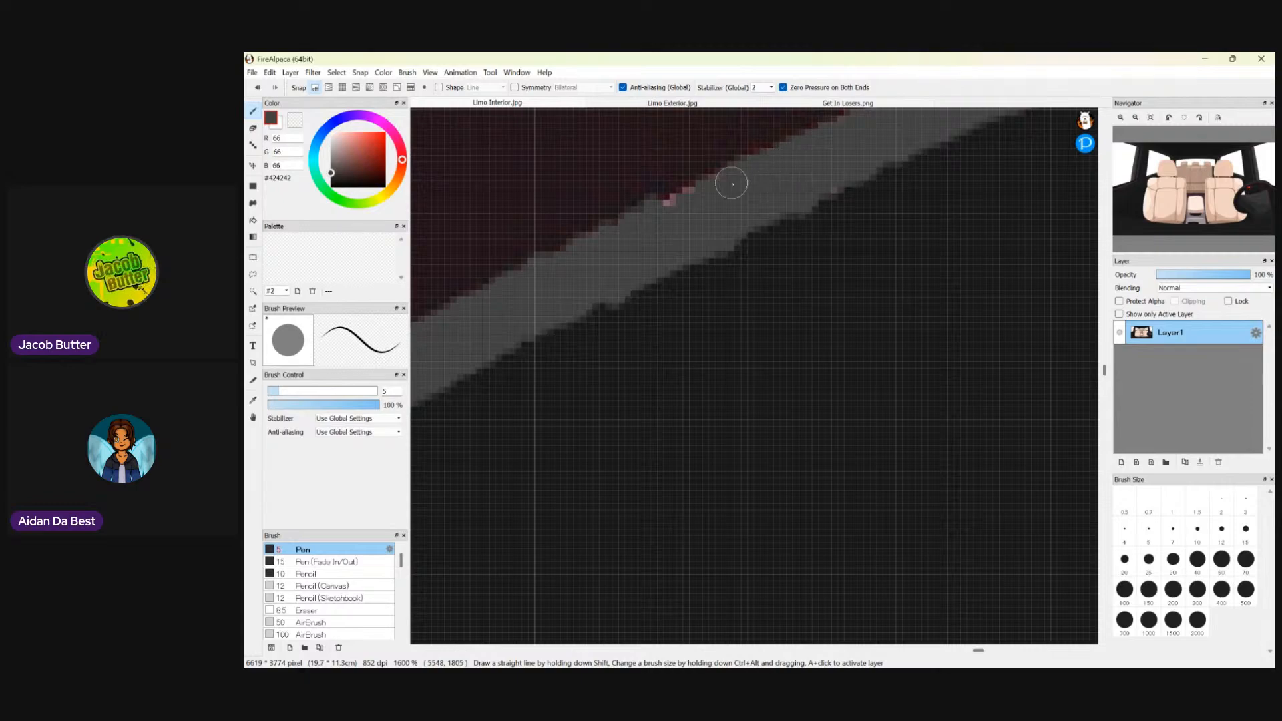
left_click_drag(690, 198, 661, 209)
left_click_drag(844, 171, 820, 182)
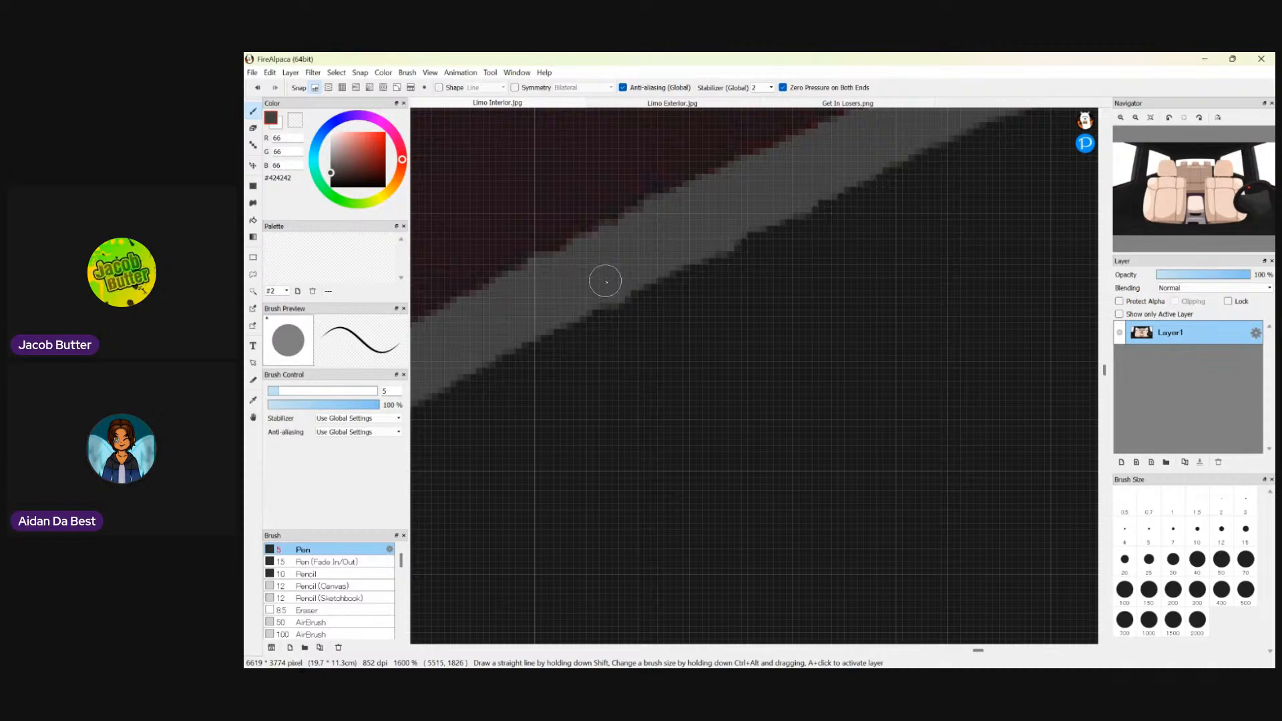
- Sample RGB 25, 25, 25 from the wheel's dark opening and smooth the jagged lower edge of the grey strip with the 5 px Pen
left_click(253, 400)
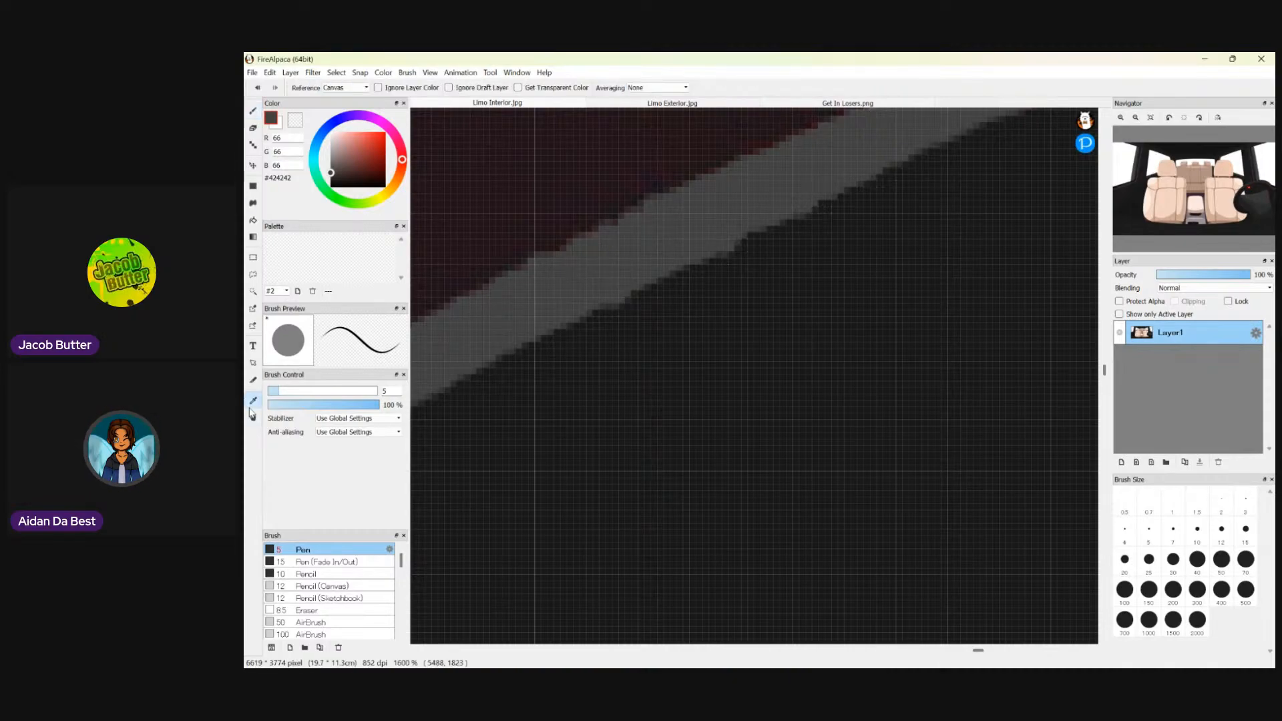
left_click(593, 364)
left_click(255, 111)
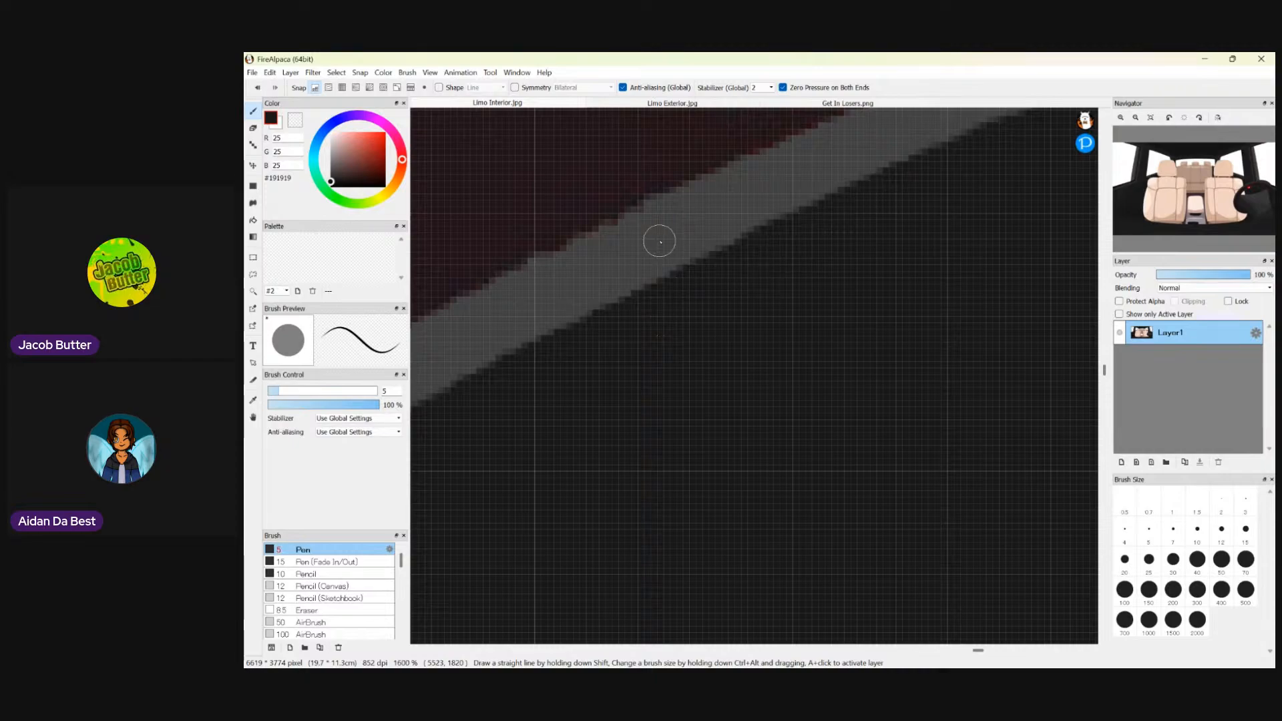
scroll(658, 240, "down", 5)
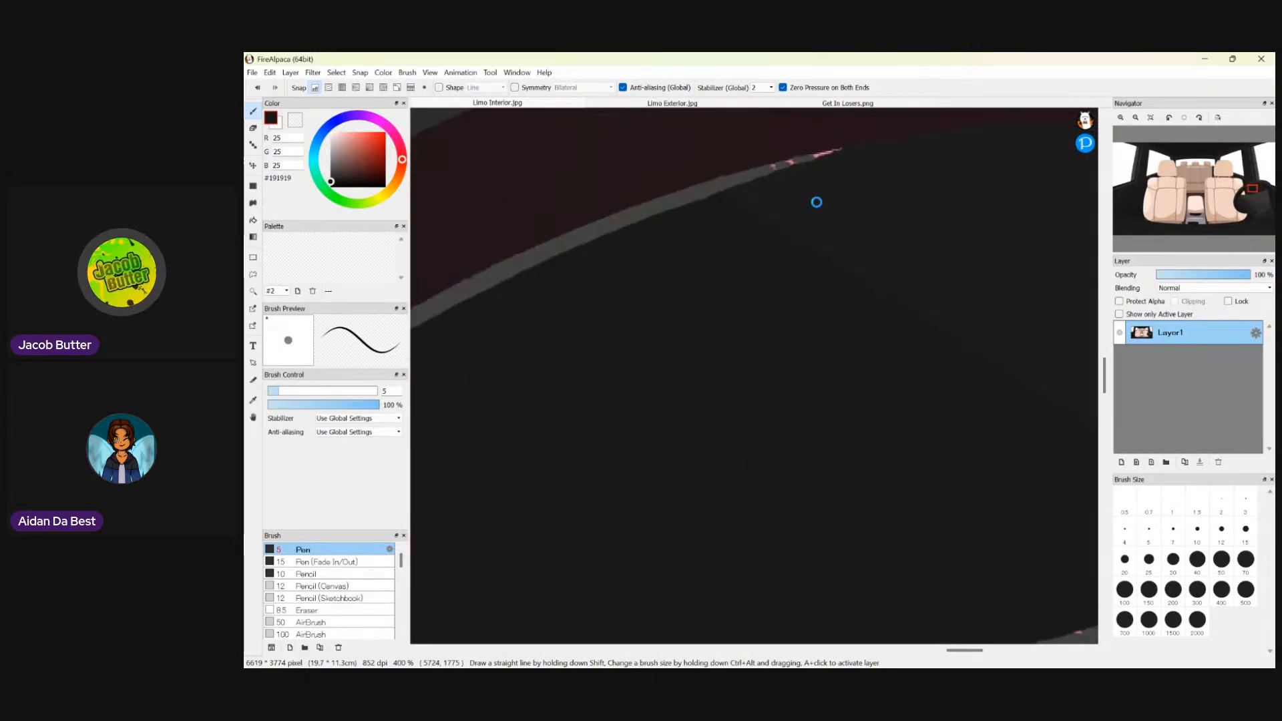
scroll(767, 201, "up", 3)
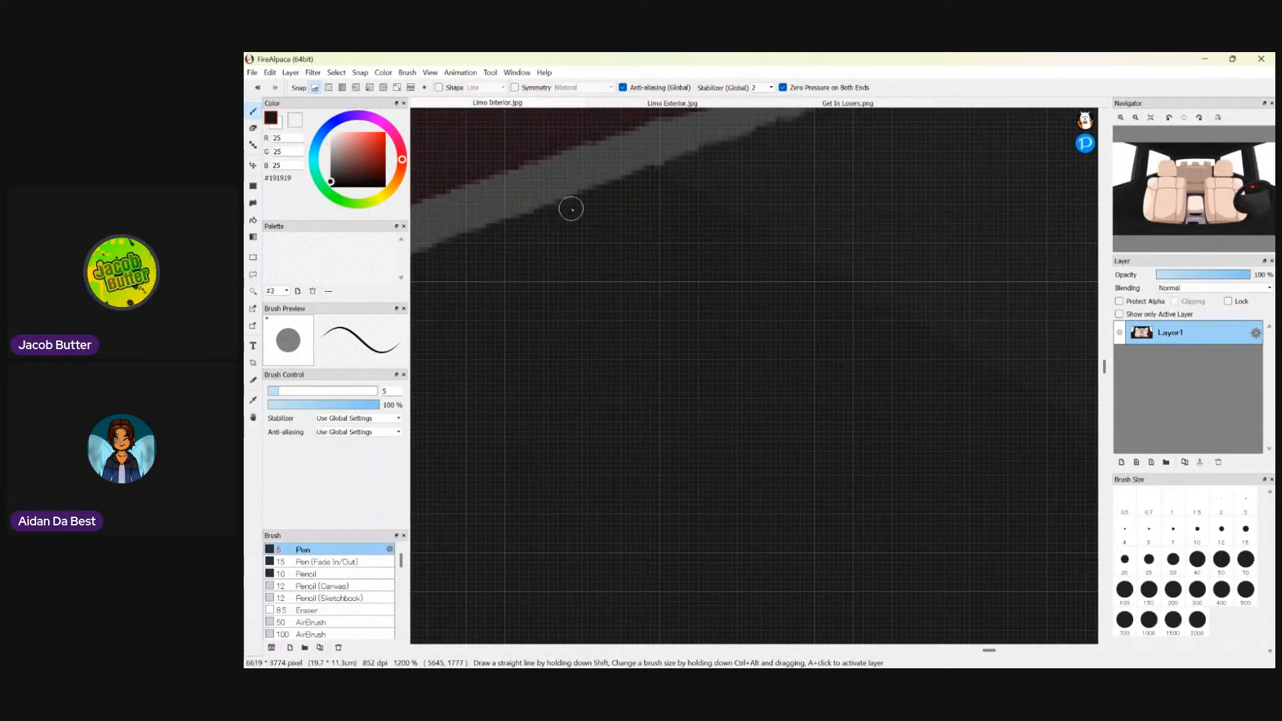
scroll(701, 202, "down", 2)
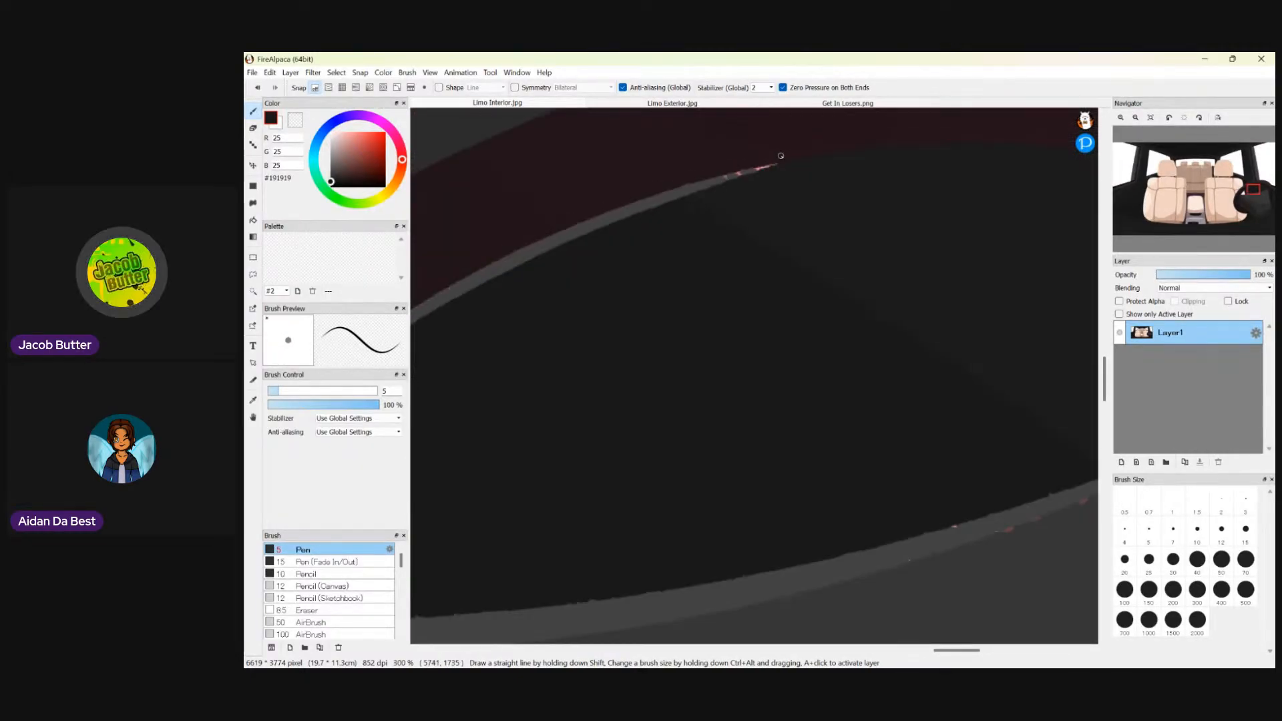
- Sample RGB 66, 66, 66 from the grey strip and paint over the pink gaps near its upper end with a 3.5 px Pen
scroll(780, 156, "up", 2)
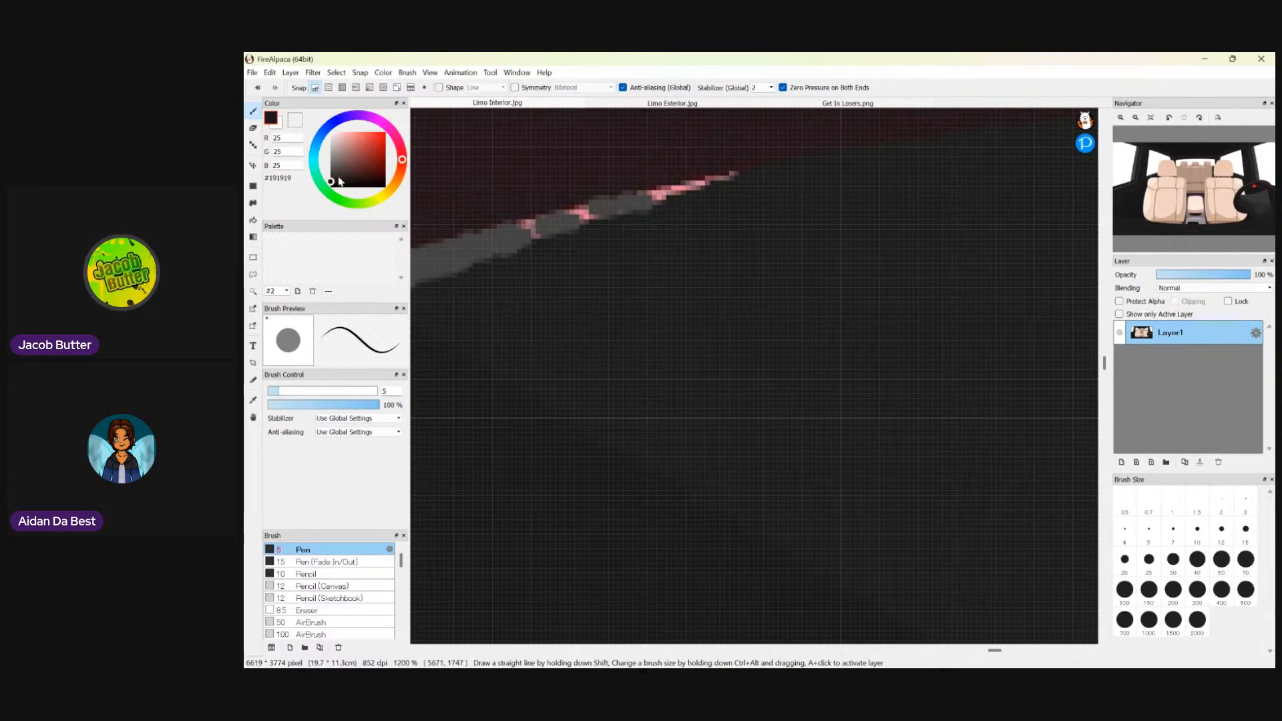
left_click(253, 400)
left_click(470, 242)
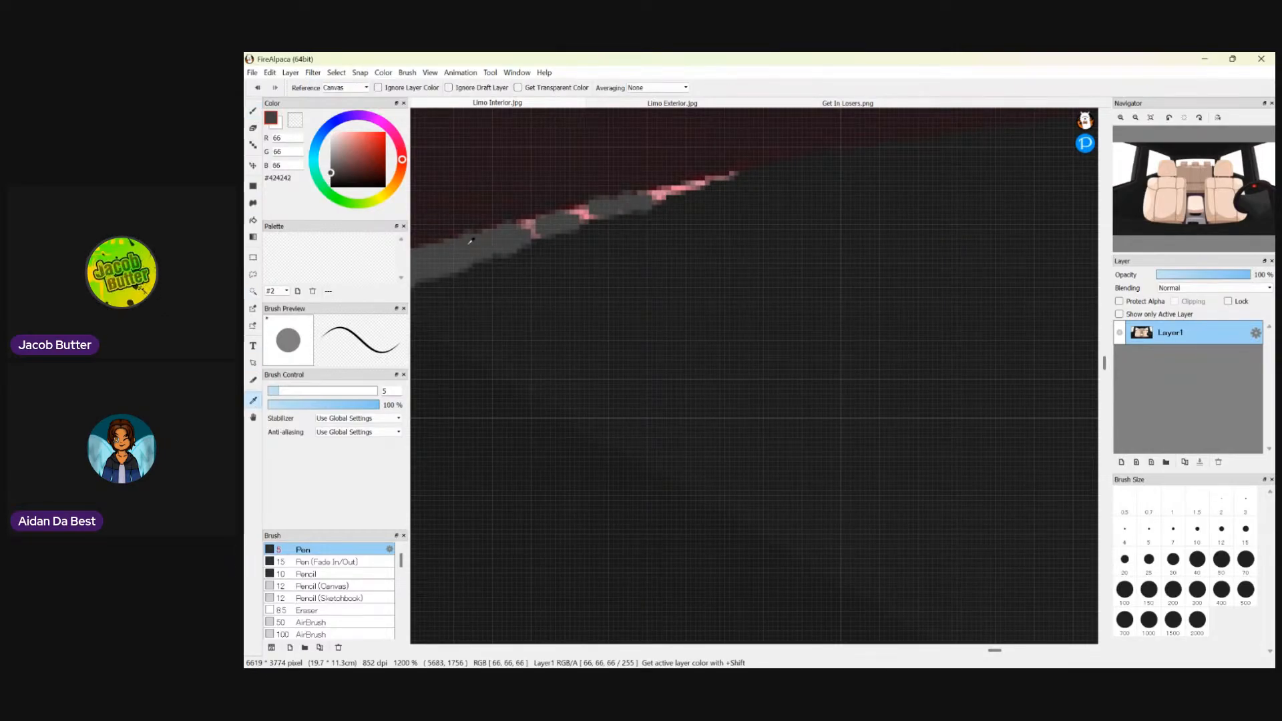
left_click(253, 111)
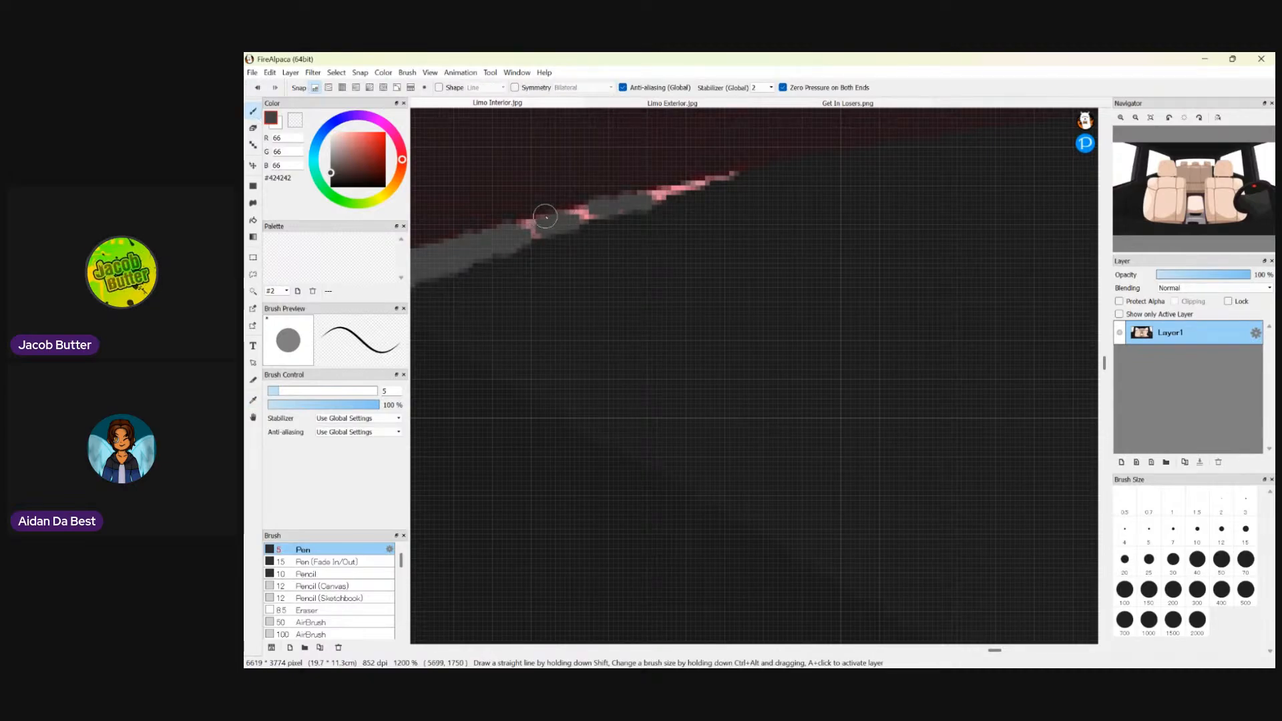
left_click(280, 390)
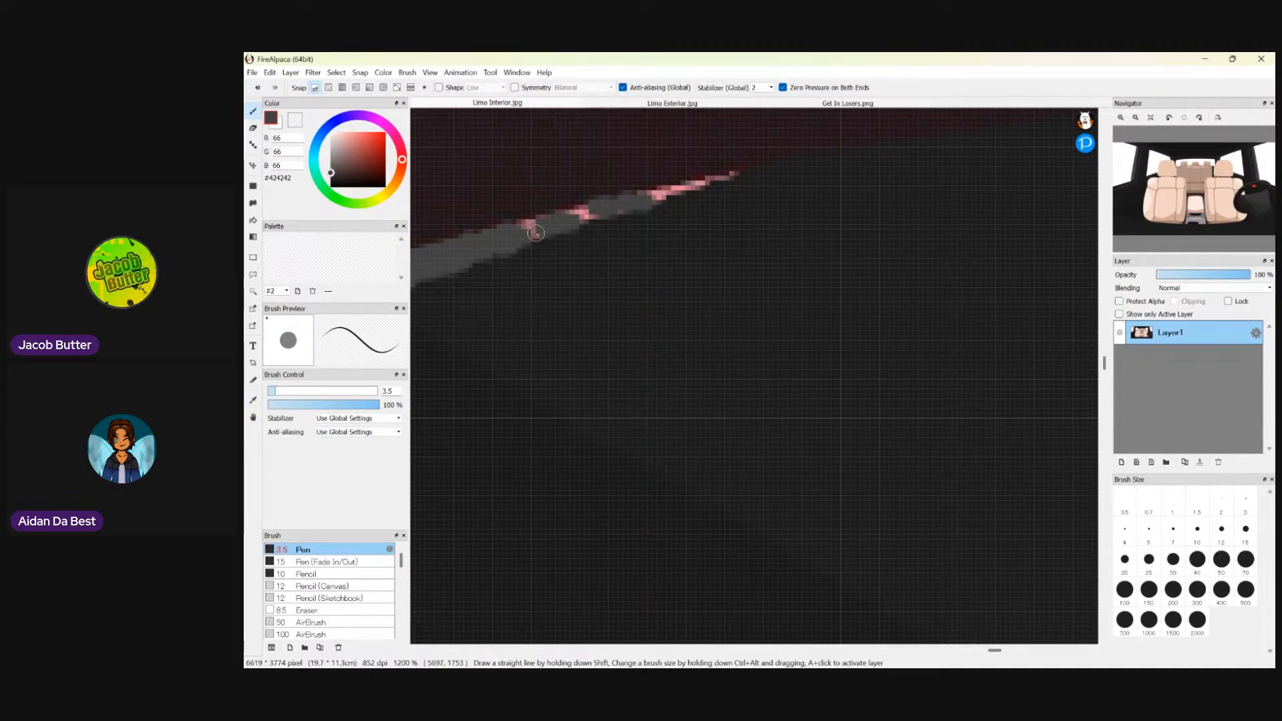
left_click_drag(532, 228, 616, 207)
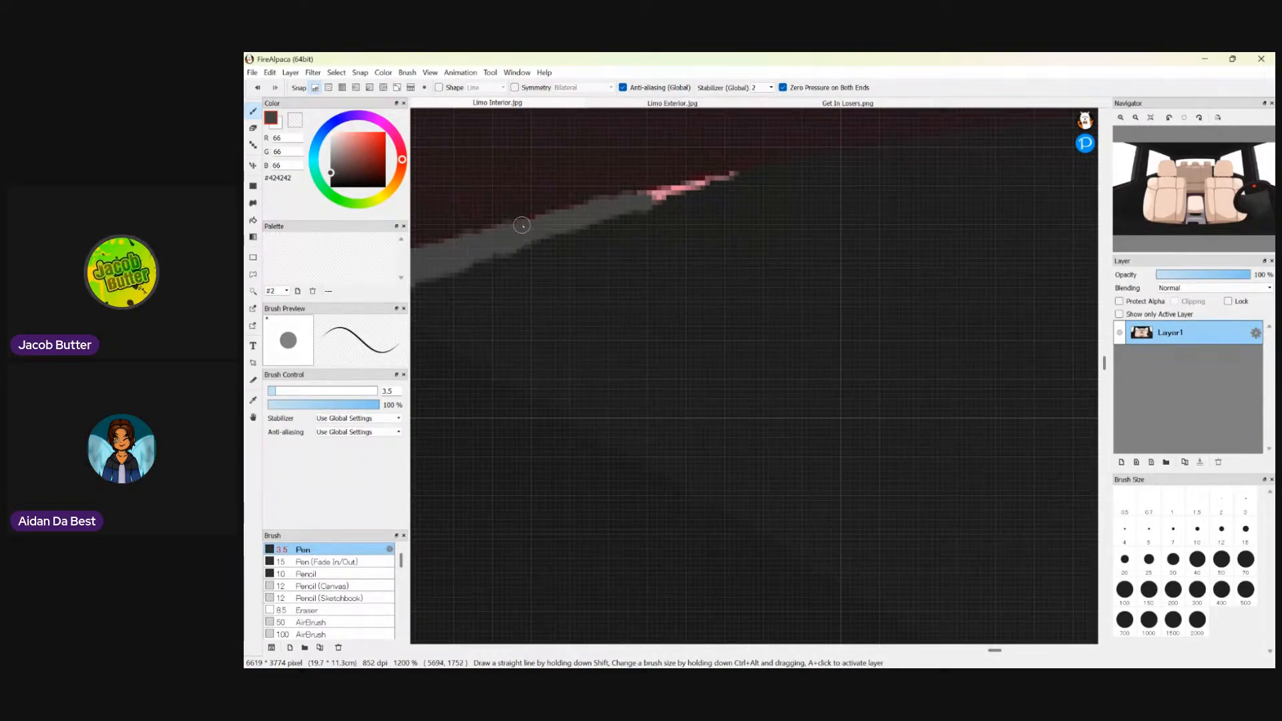
- Reduce the Pen to 2 px and paint the pink tip at the upper end of the strip in the same grey
left_click_drag(291, 396, 284, 396)
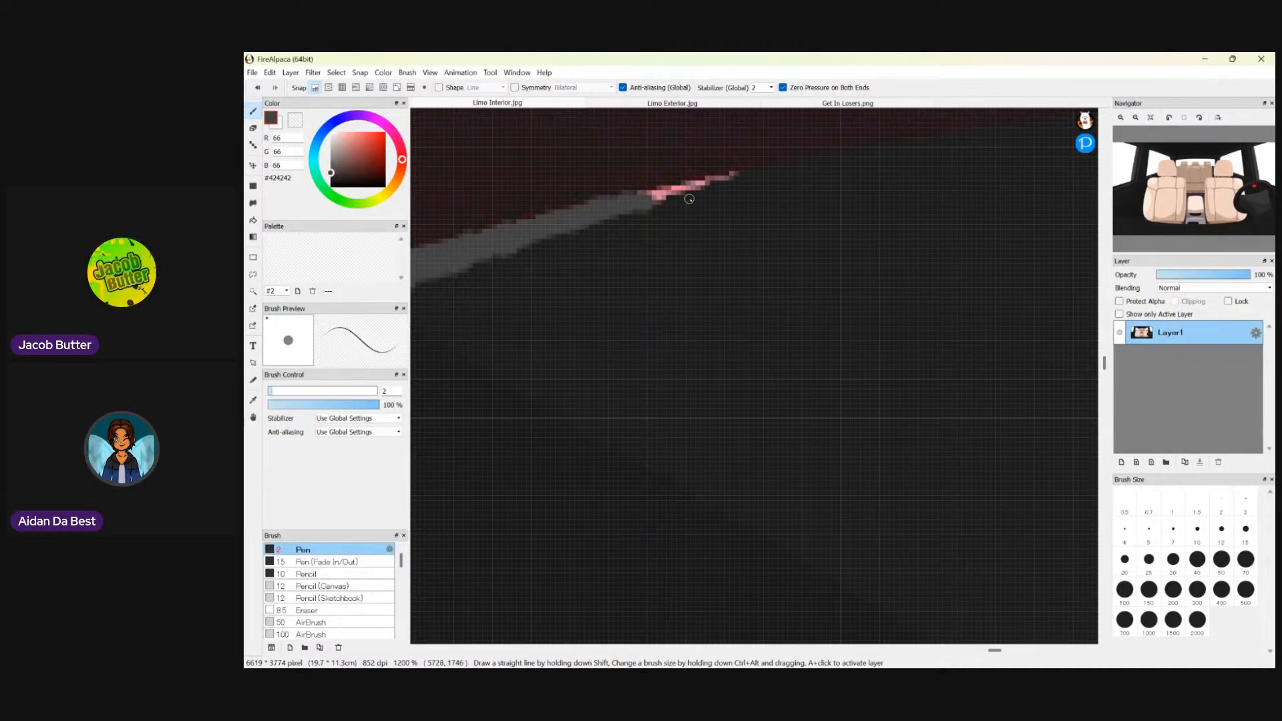
scroll(689, 199, "up", 3)
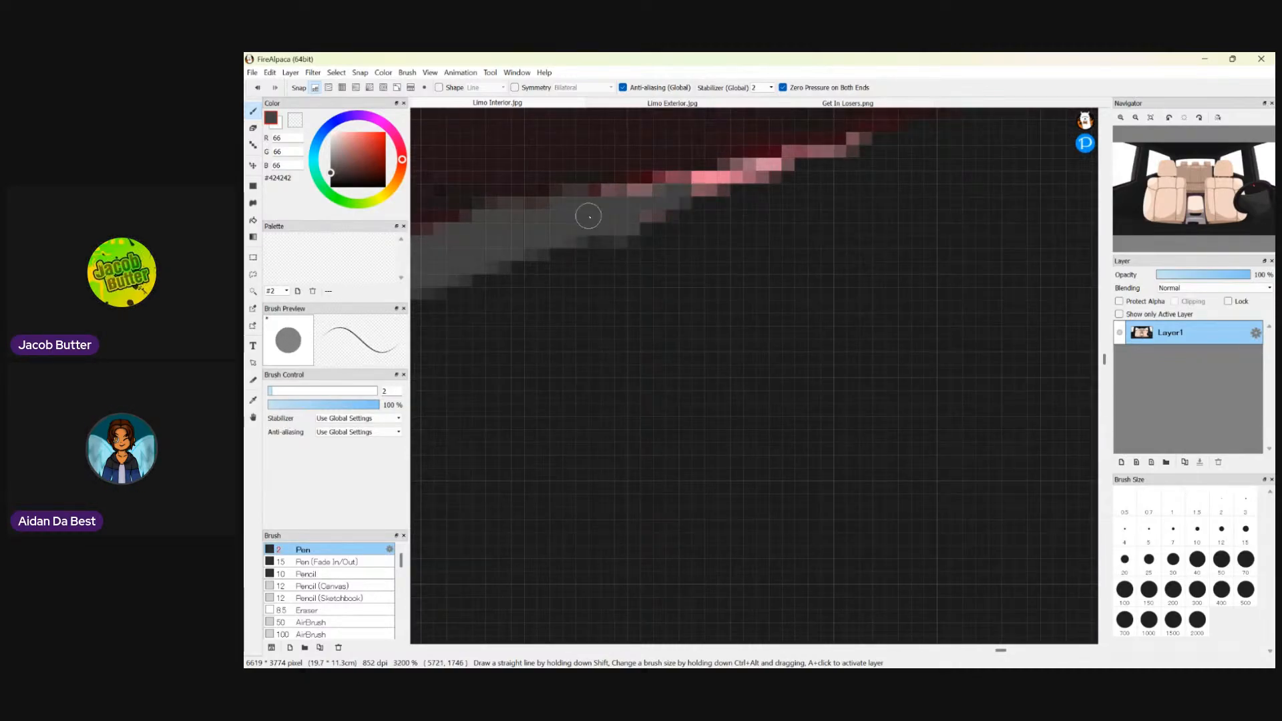
mouse_move(589, 215)
left_mouse_down()
mouse_move(616, 198)
mouse_move(676, 184)
mouse_move(593, 209)
mouse_move(751, 173)
mouse_move(593, 219)
mouse_move(626, 193)
left_mouse_up()
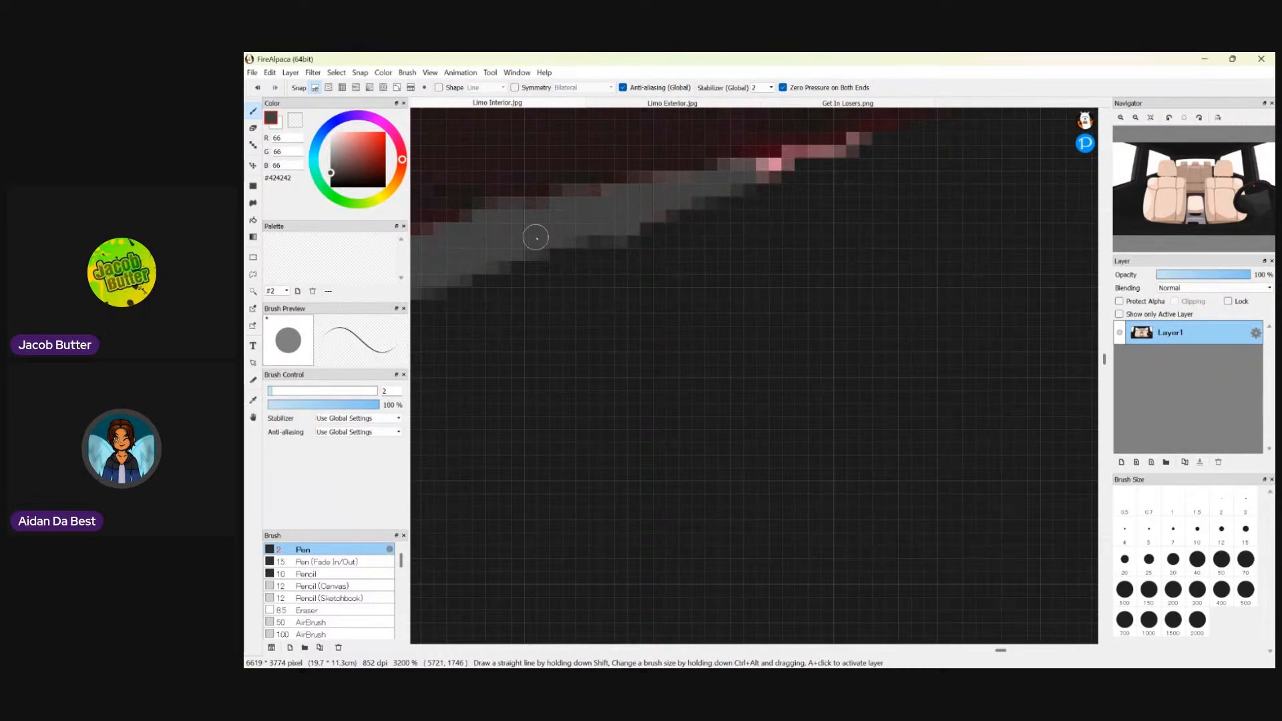
scroll(658, 195, "down", 2)
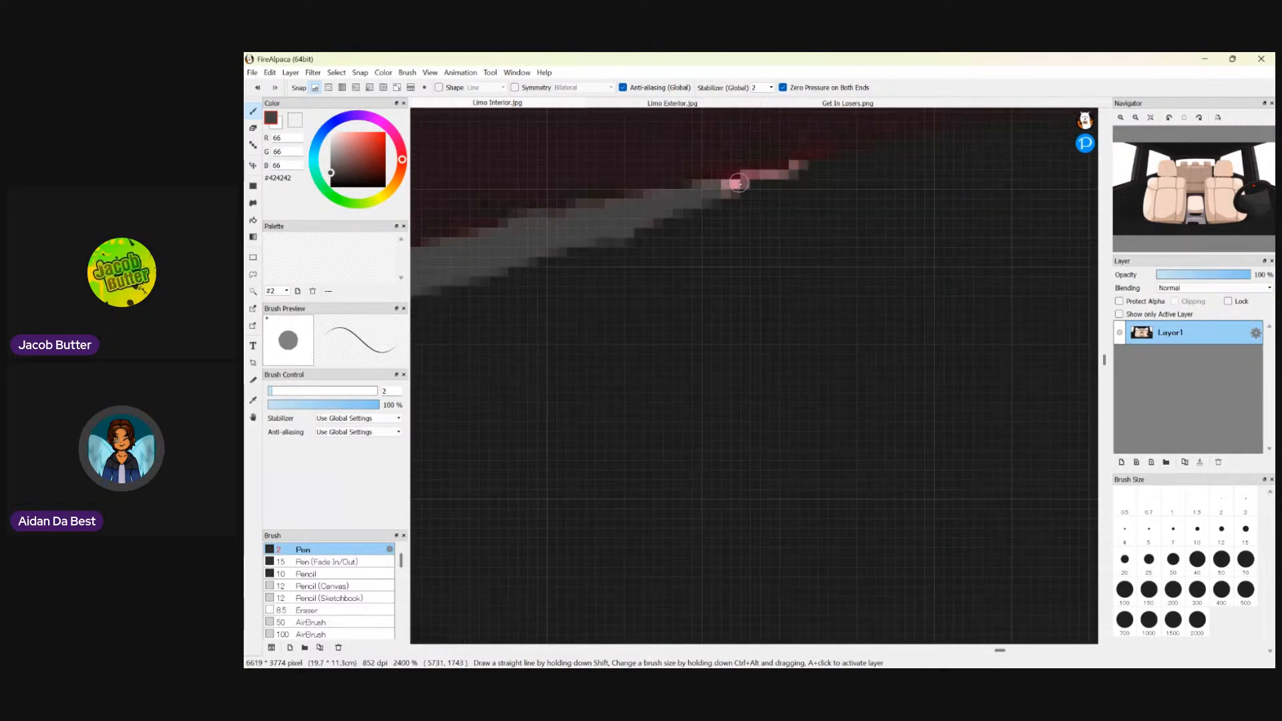
left_click_drag(792, 163, 747, 177)
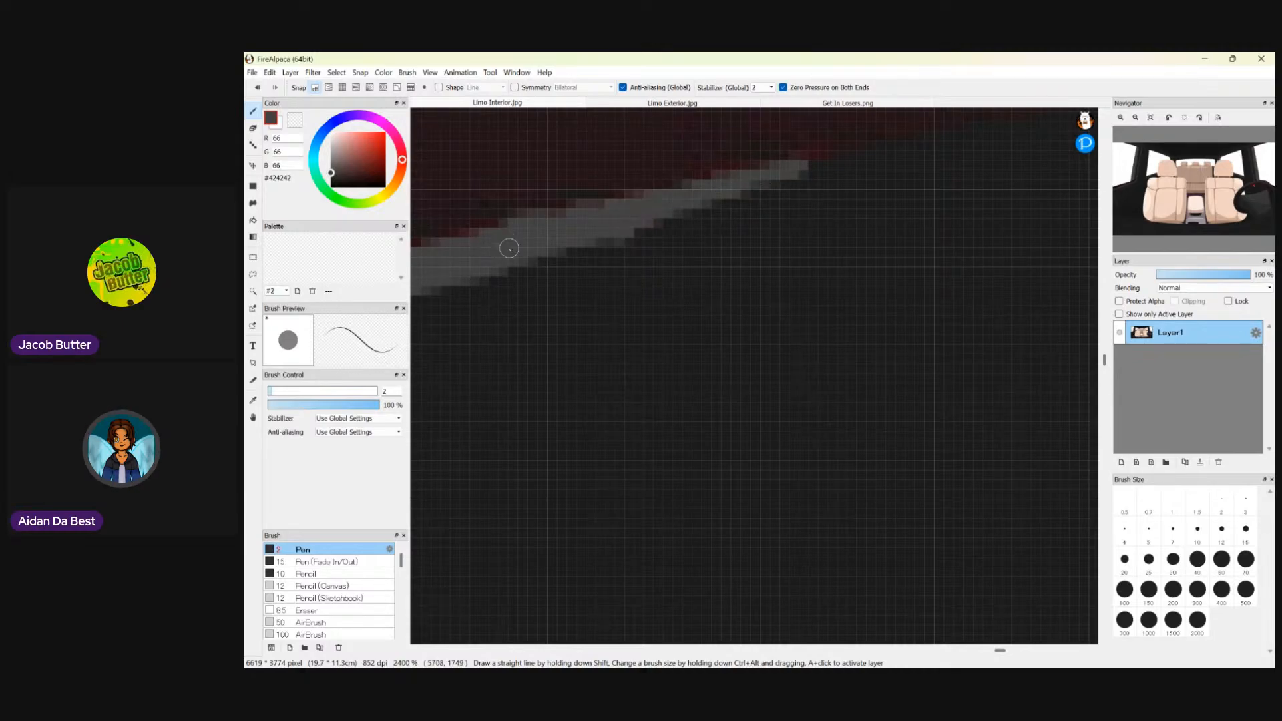
scroll(509, 248, "down", 3)
scroll(444, 287, "up", 3)
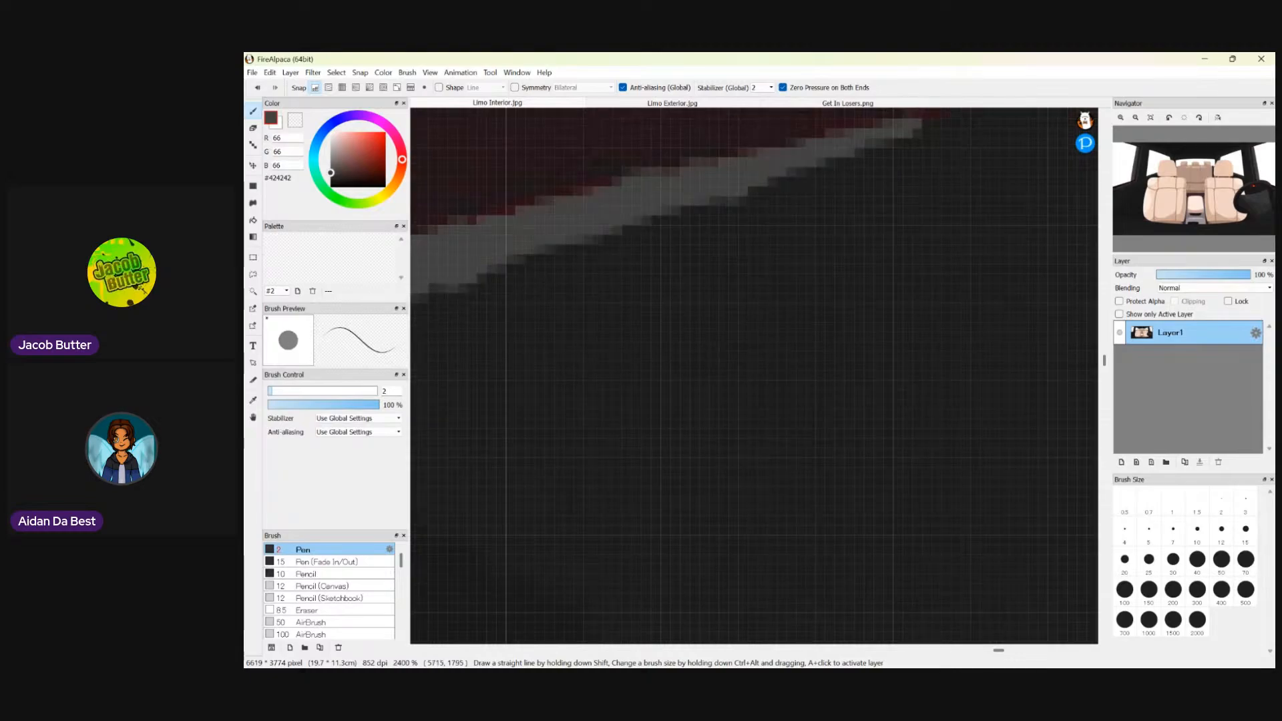
left_click_drag(995, 652, 989, 652)
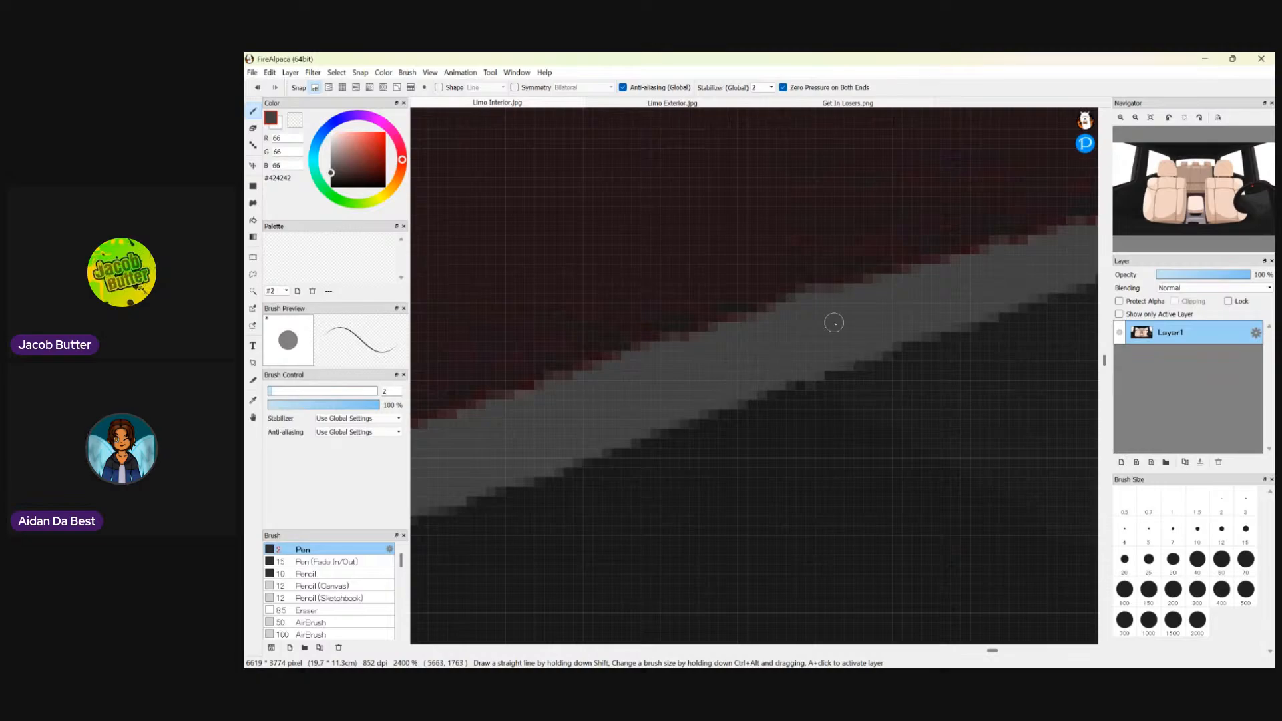
- Paint grey over the start of the pink streak along the upper edge of the steering wheel's center panel, using the 2 px Pen
scroll(835, 322, "down", 8)
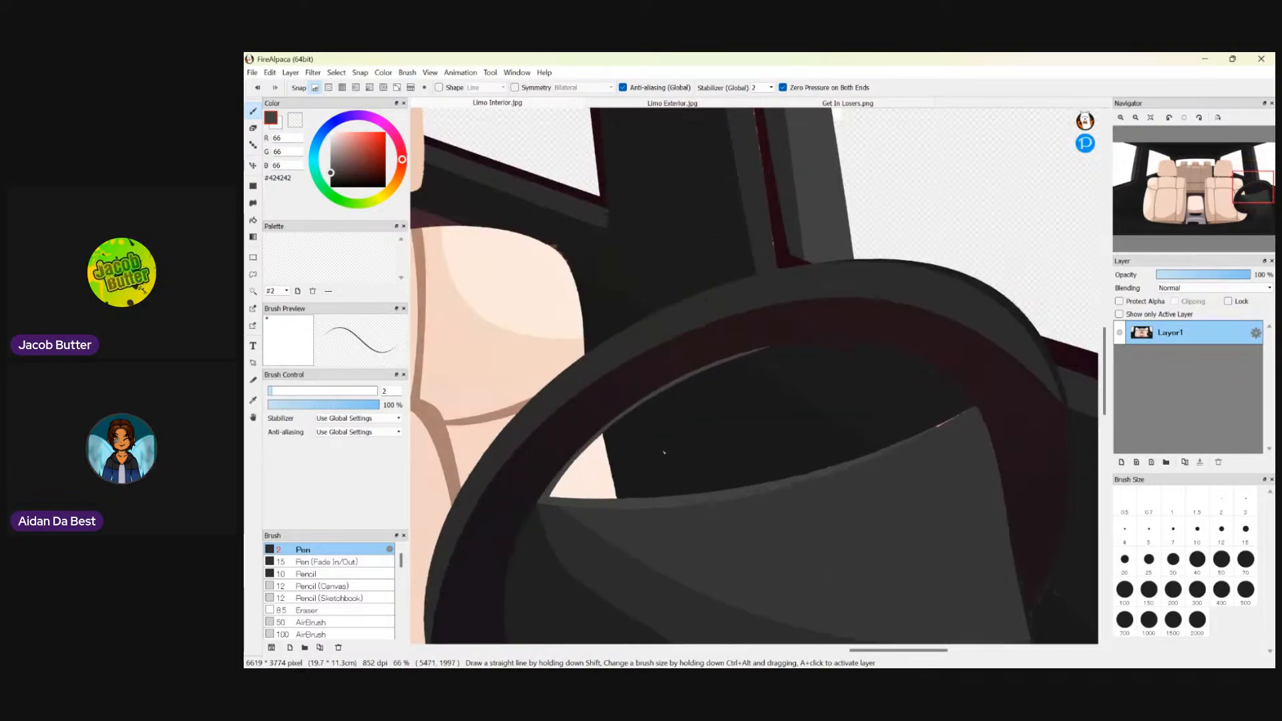
scroll(969, 440, "down", 2)
scroll(855, 484, "up", 6)
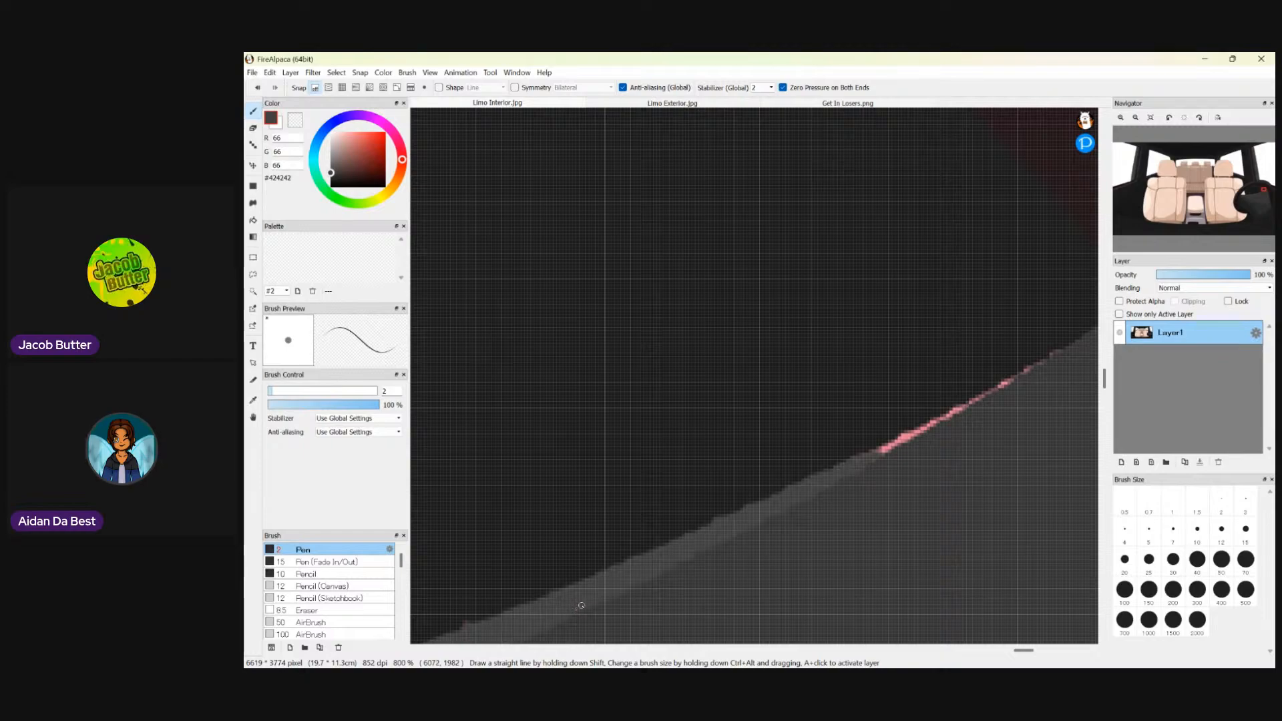
scroll(834, 461, "up", 4)
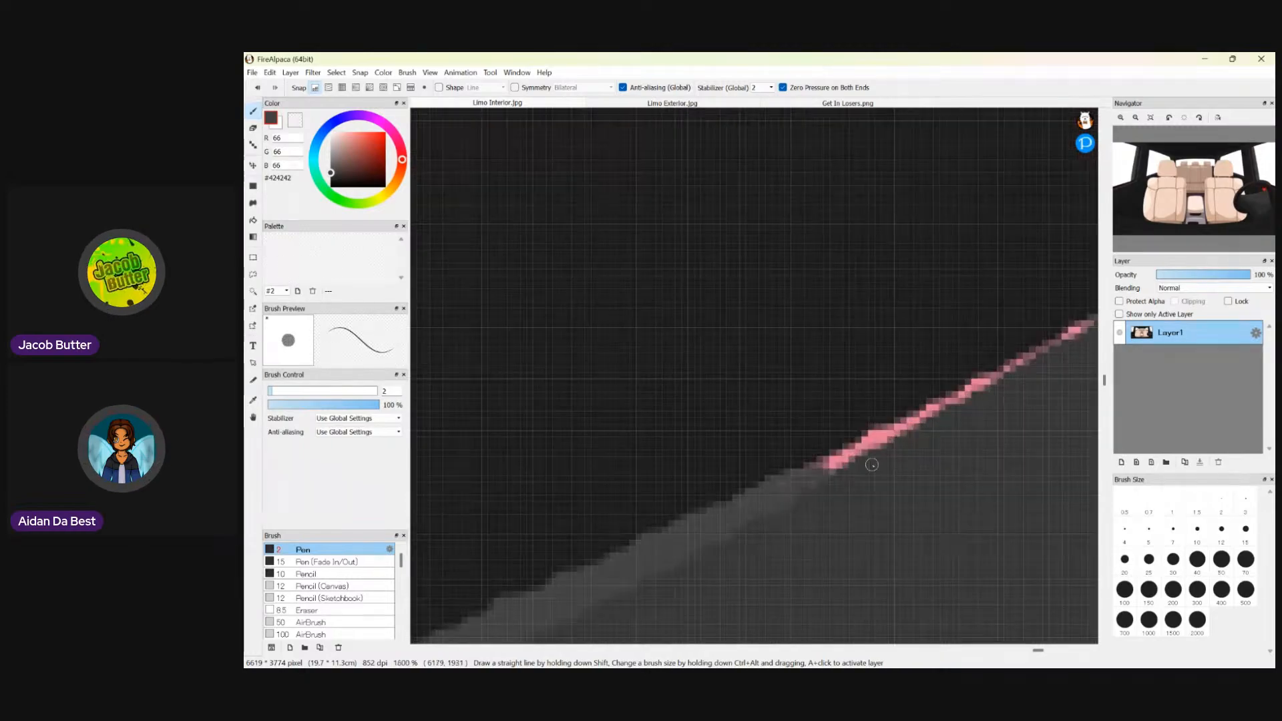
left_click_drag(859, 451, 677, 539)
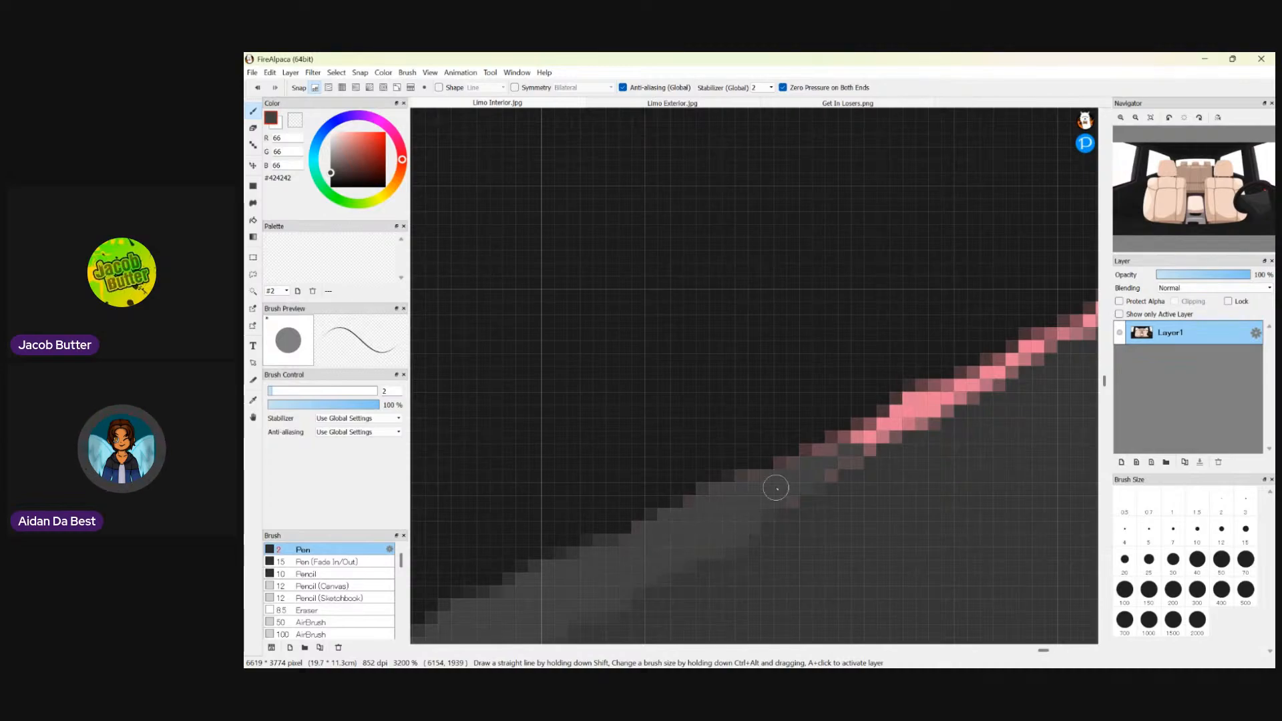
mouse_move(776, 488)
left_mouse_down()
mouse_move(831, 446)
mouse_move(932, 403)
mouse_move(896, 409)
mouse_move(750, 518)
mouse_move(860, 426)
mouse_move(627, 546)
left_mouse_up()
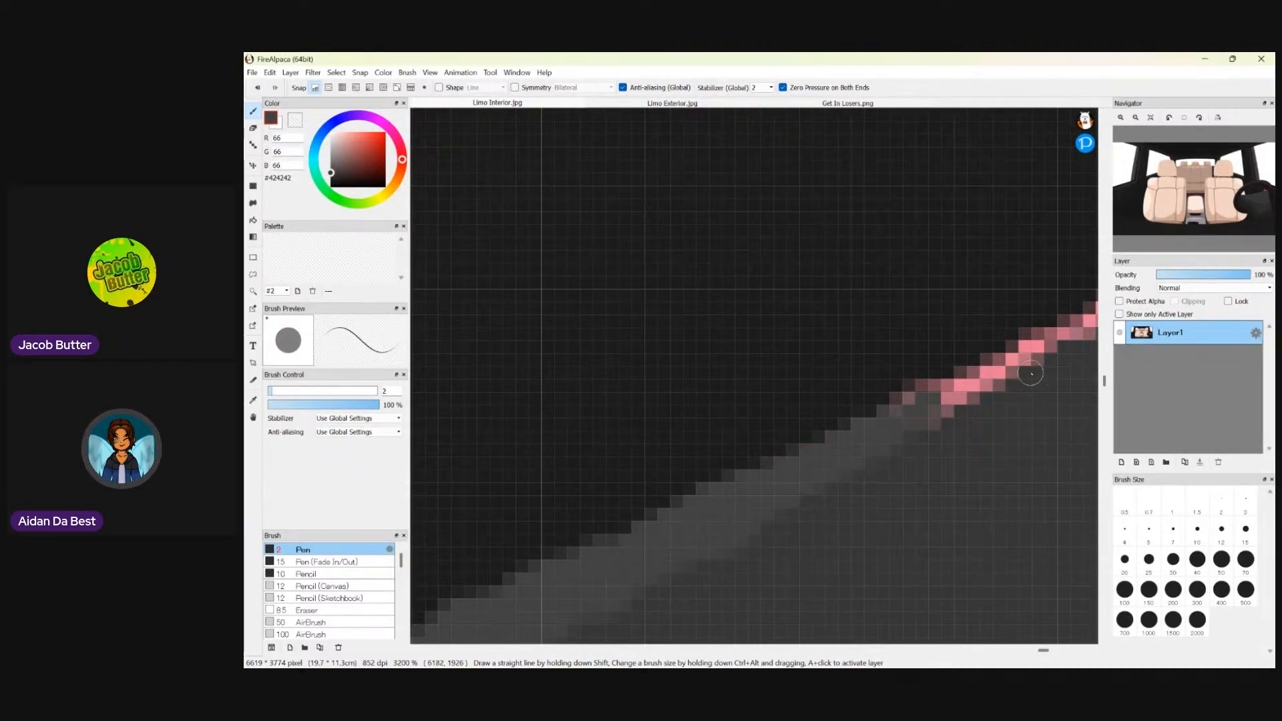
mouse_move(967, 389)
left_mouse_down()
mouse_move(904, 418)
mouse_move(921, 395)
mouse_move(1043, 337)
mouse_move(950, 397)
left_mouse_up()
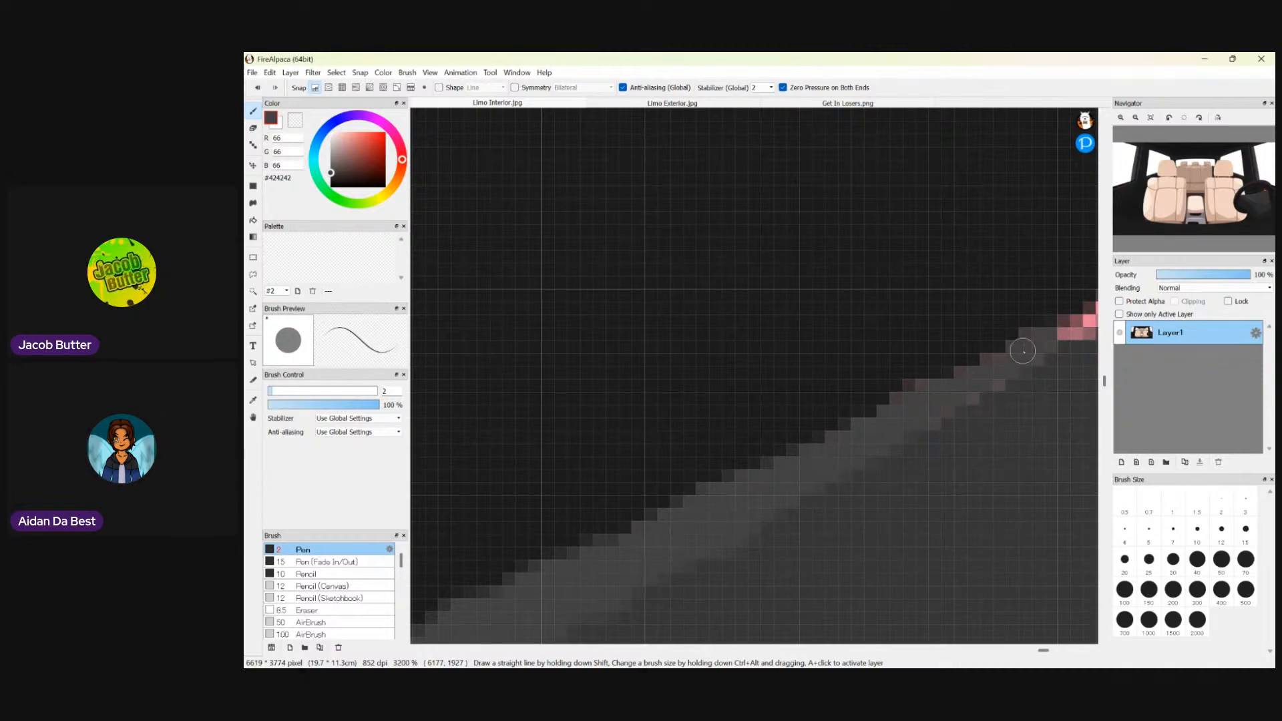
left_click_drag(1022, 352, 898, 414)
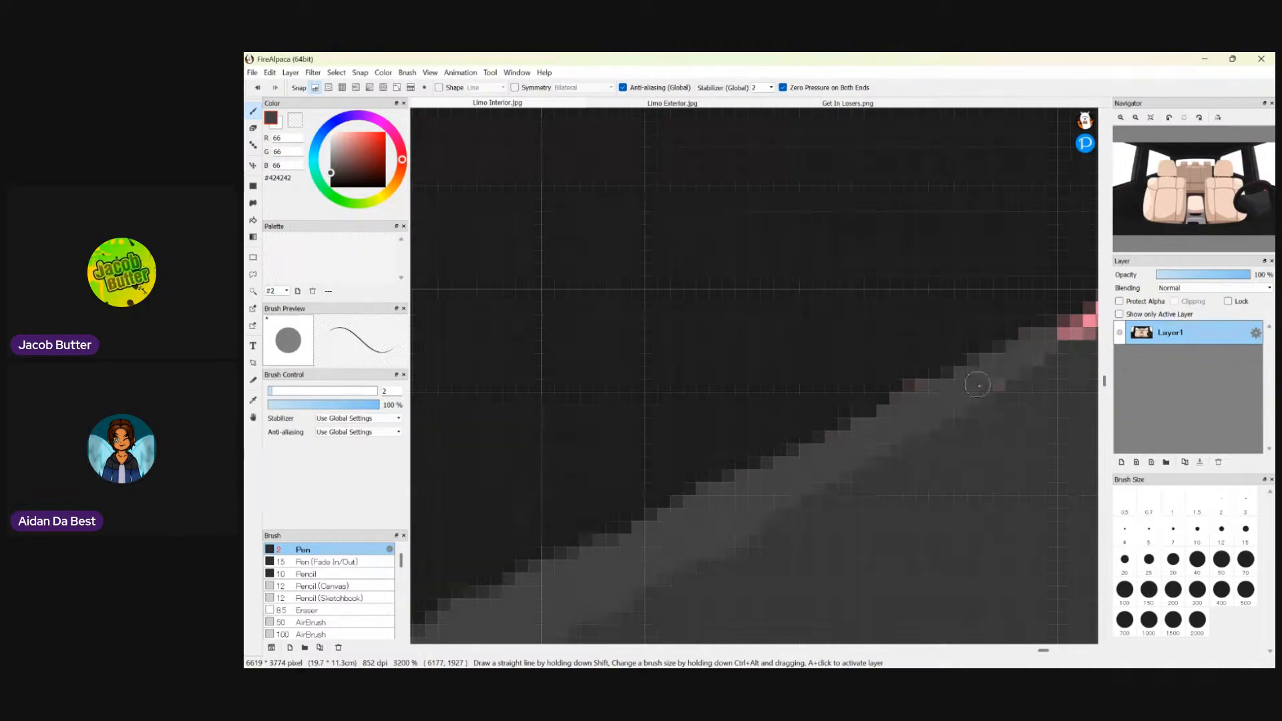
- Extend the grey cover-up along the pink streak towards the outer corner of the wheel's center panel
scroll(989, 390, "down", 4)
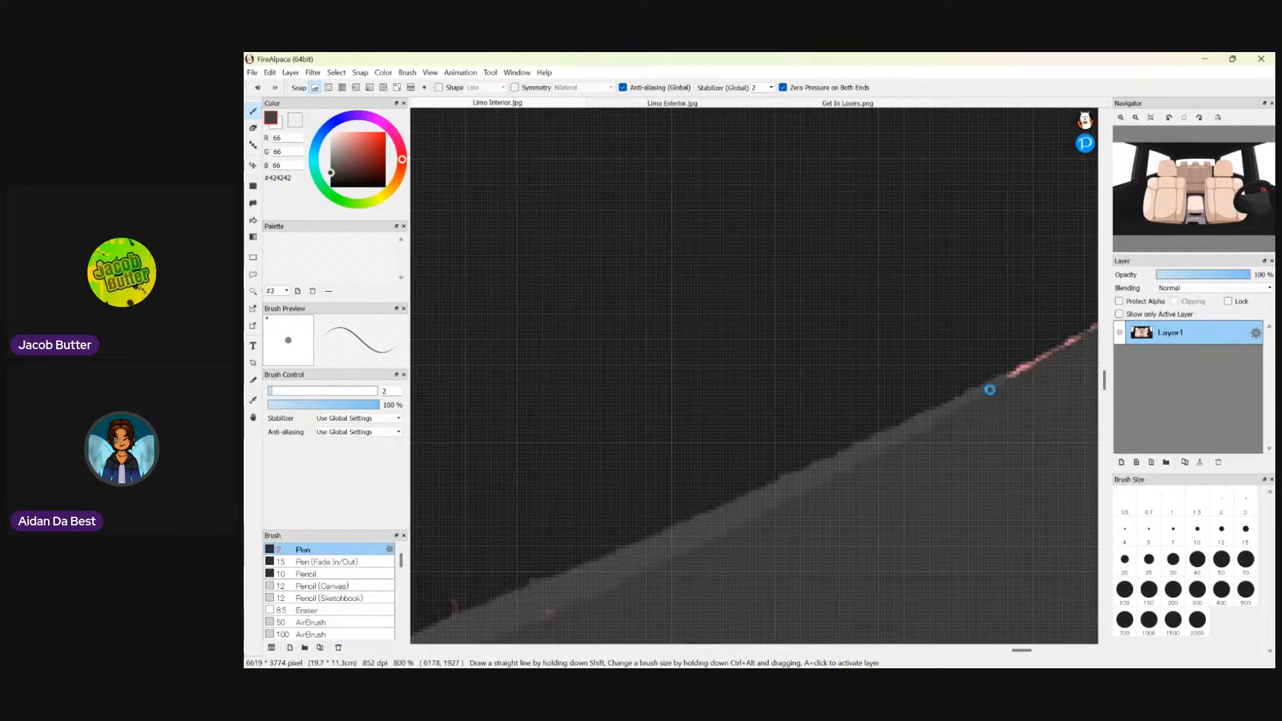
scroll(996, 374, "up", 5)
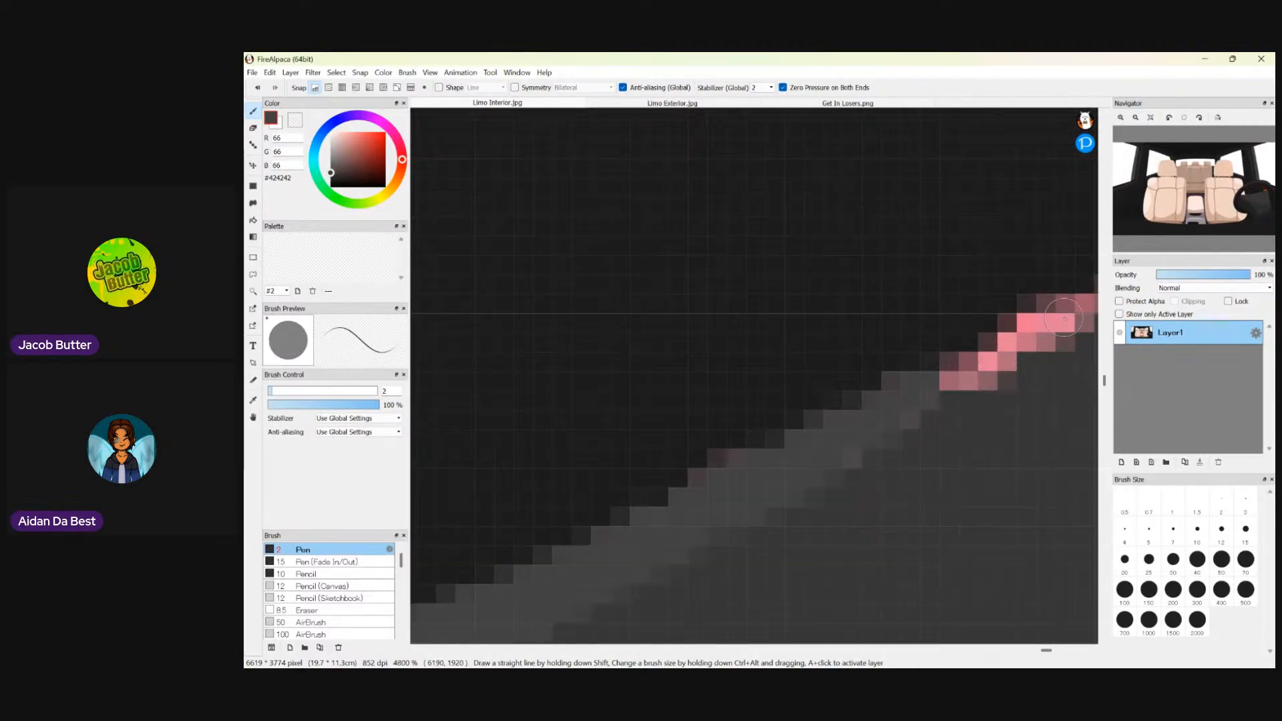
mouse_move(1074, 304)
left_mouse_down()
mouse_move(932, 387)
mouse_move(1083, 307)
mouse_move(978, 352)
mouse_move(974, 373)
mouse_move(1062, 315)
mouse_move(957, 379)
left_mouse_up()
scroll(956, 379, "down", 5)
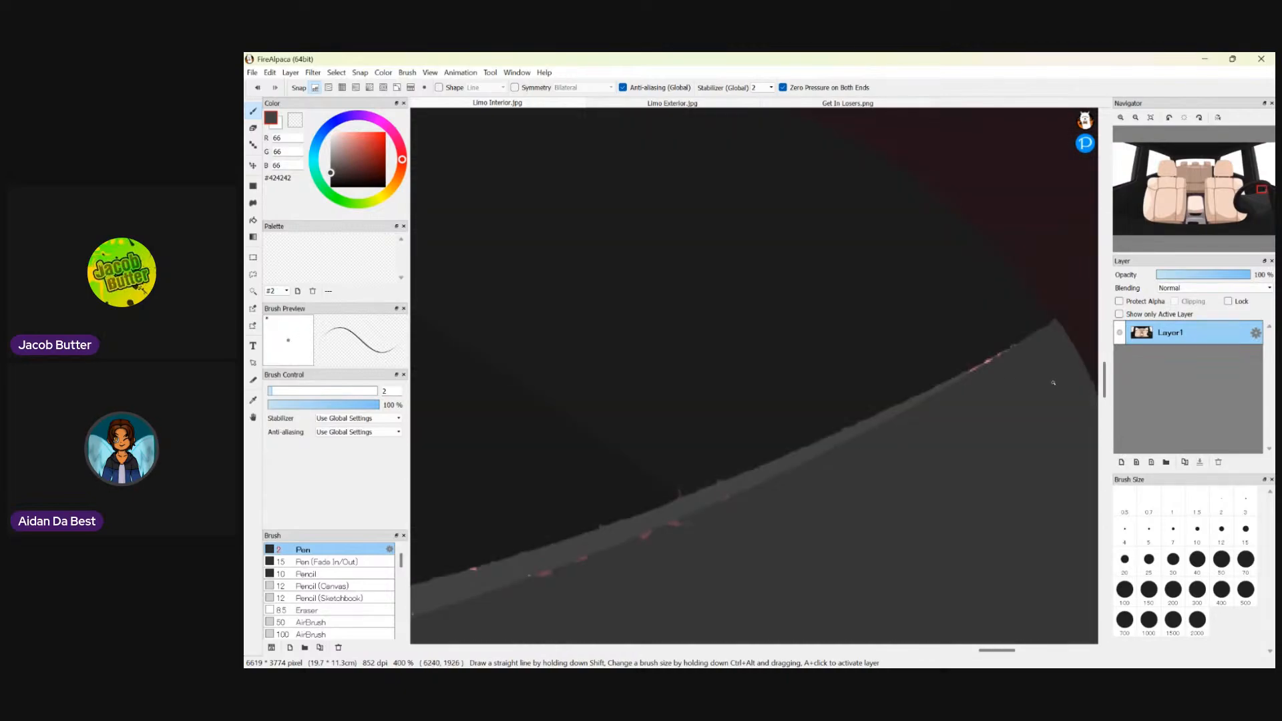
- Examine the steering wheel's rim, center panel and surroundings for remaining maroon areas and pink specks
scroll(702, 409, "down", 10)
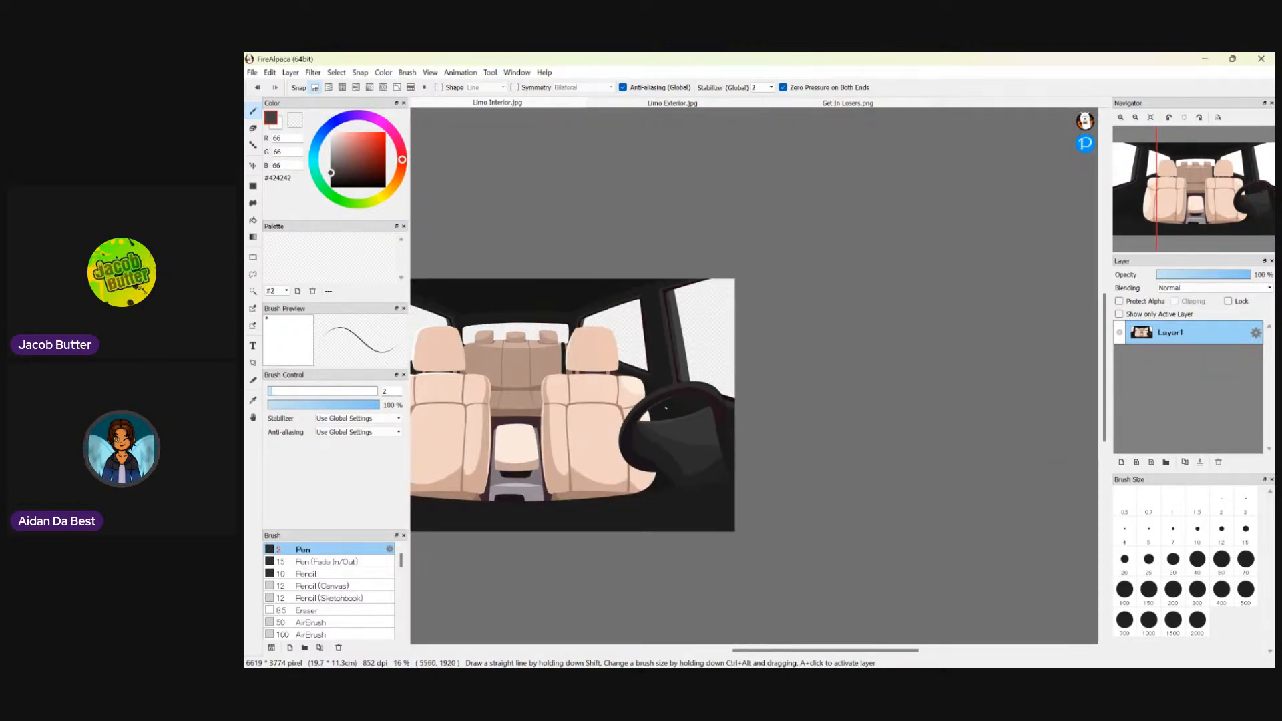
scroll(742, 361, "up", 6)
scroll(742, 361, "up", 2)
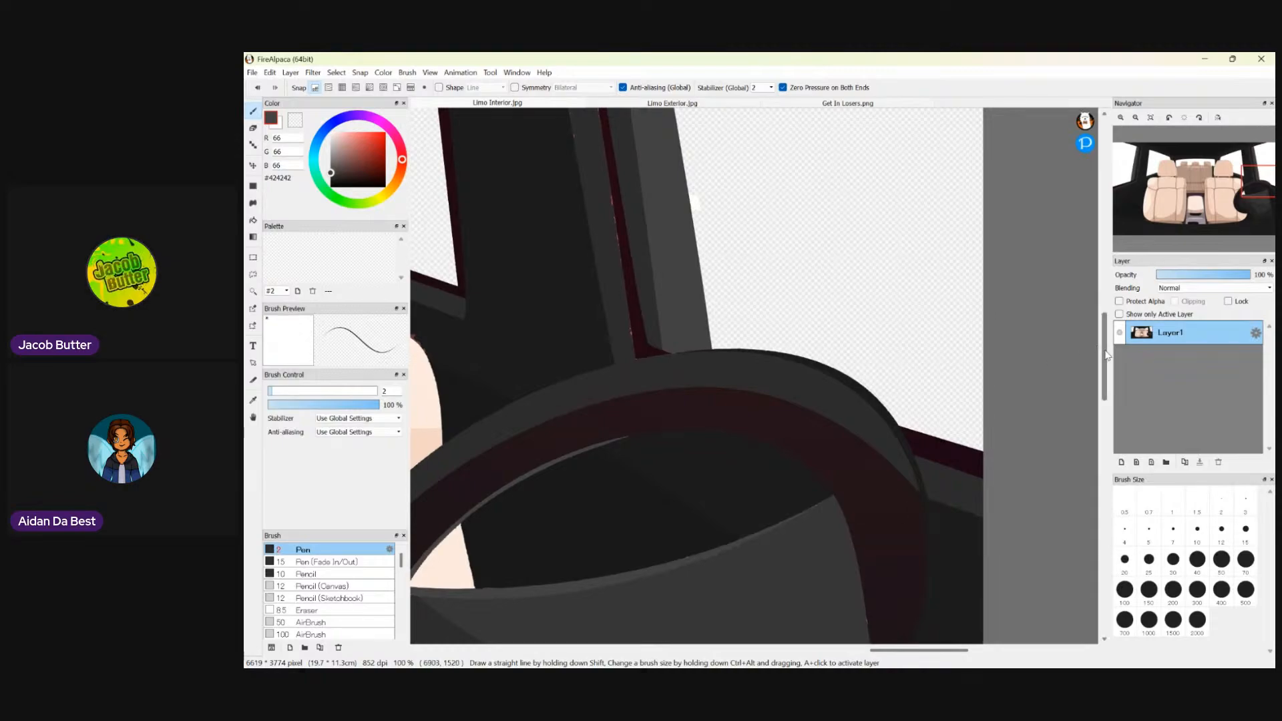
scroll(942, 524, "up", 5)
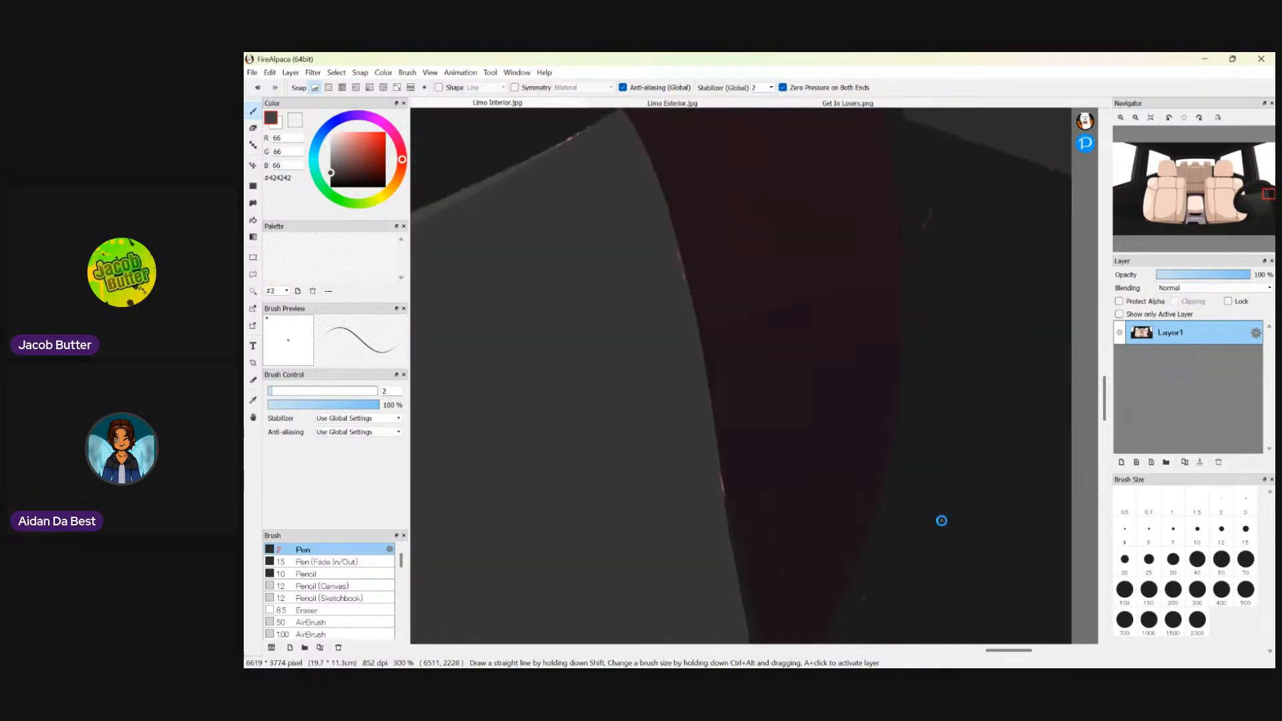
scroll(941, 521, "down", 3)
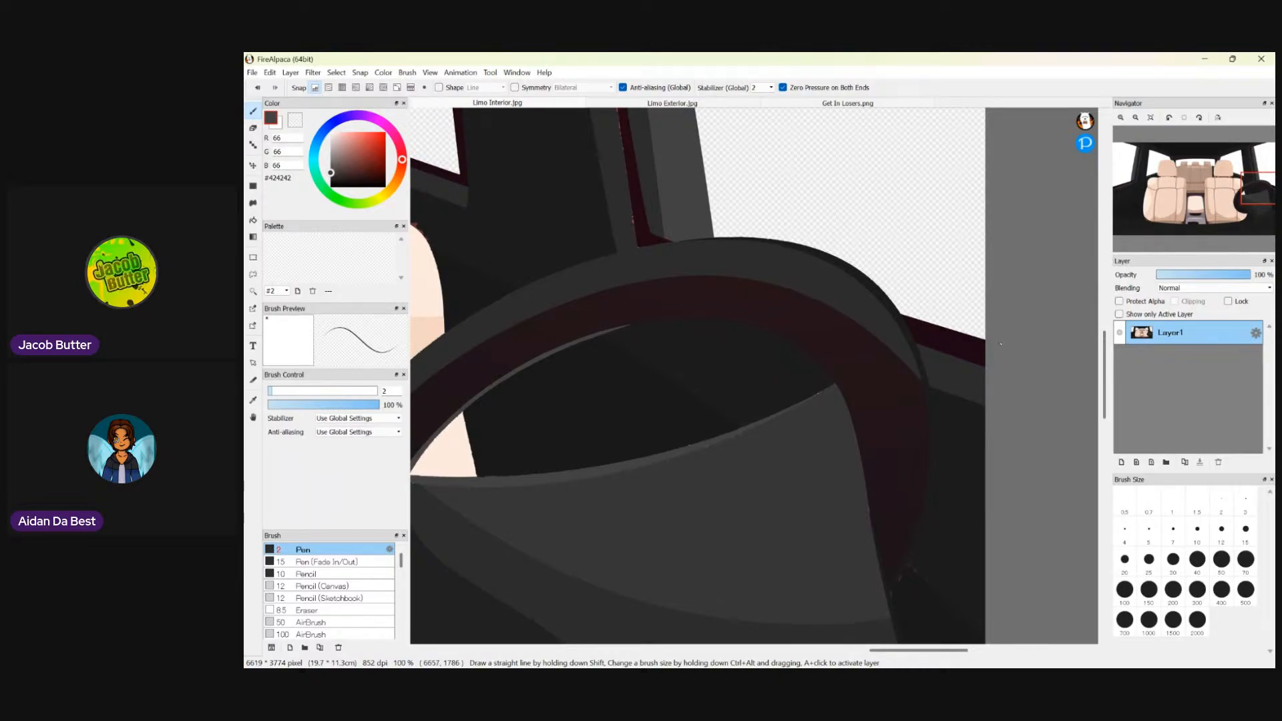
scroll(719, 367, "down", 2)
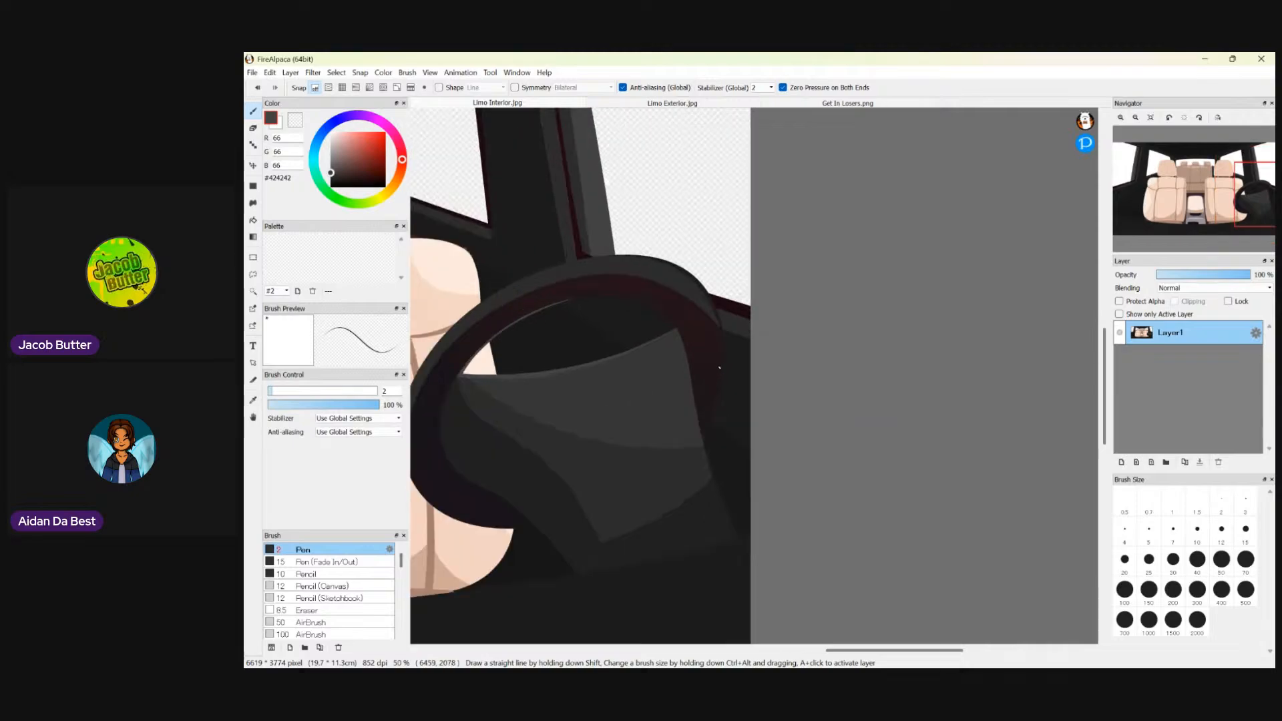
scroll(527, 357, "up", 2)
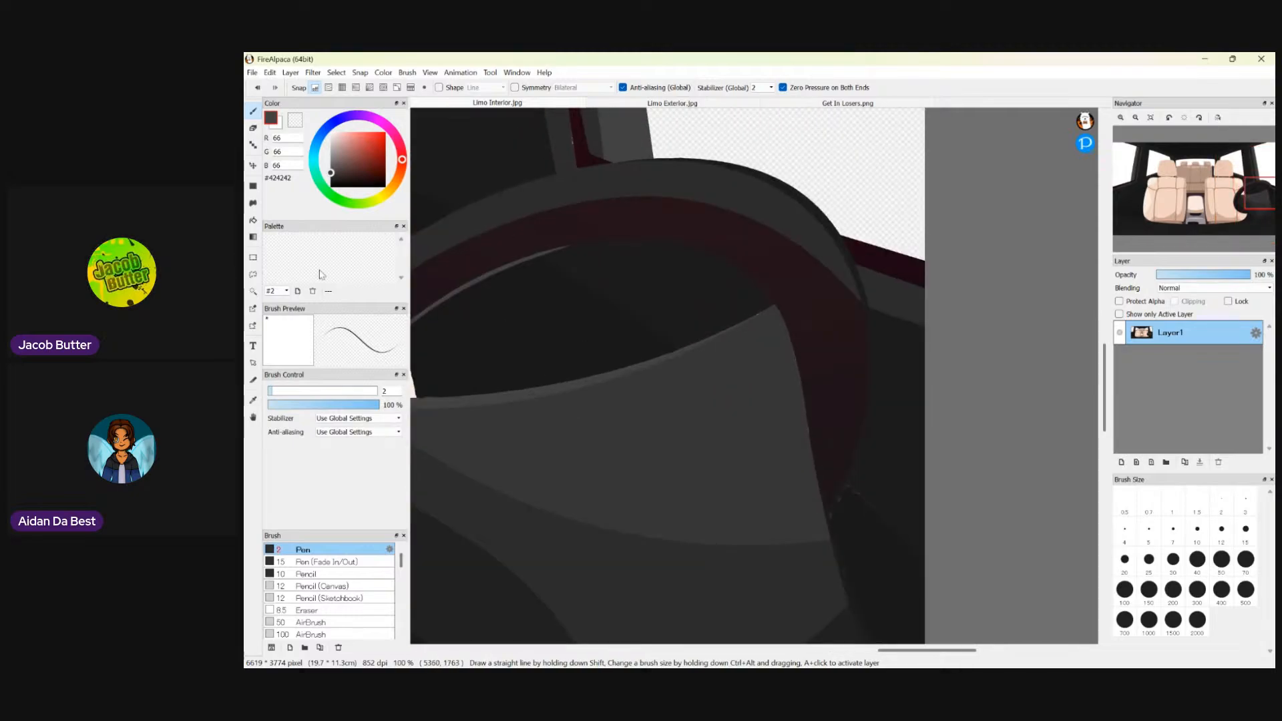
- Sample the near-black RGB 28, 28, 28 from the dark floor area below the steering wheel
left_click(251, 402)
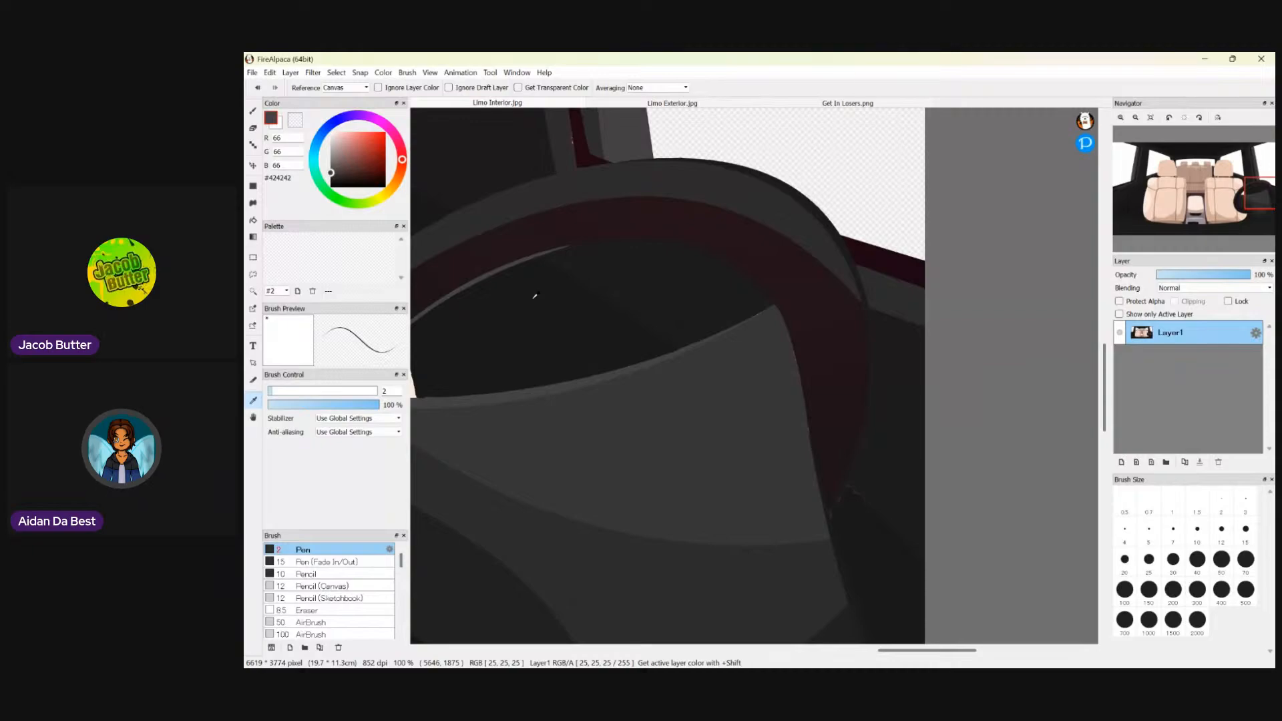
scroll(535, 295, "down", 3)
scroll(557, 474, "up", 2)
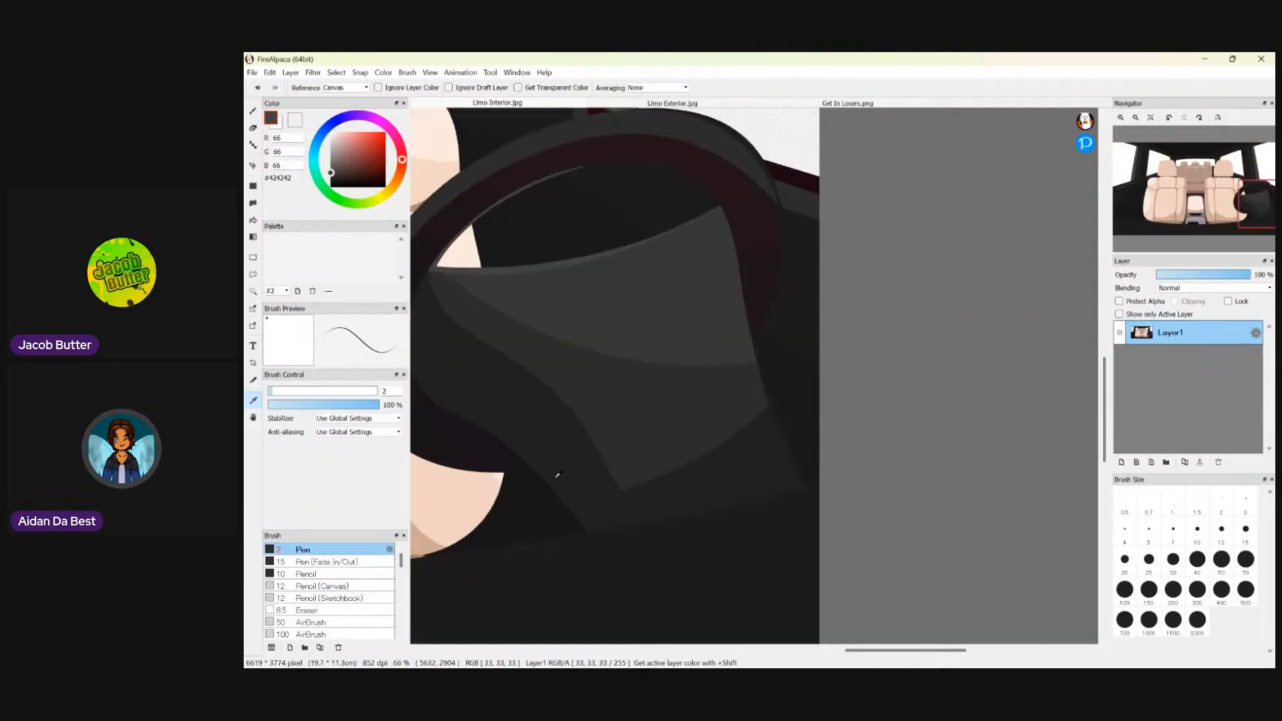
left_click(561, 560)
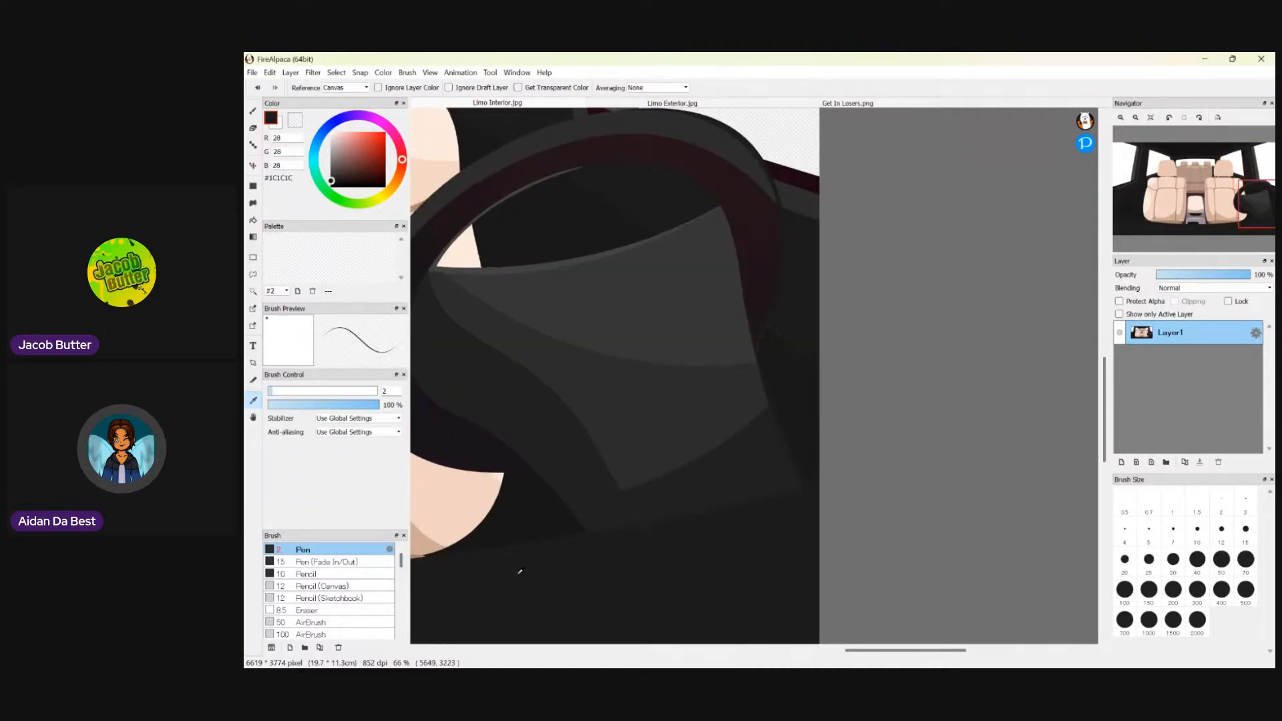
- Bucket-fill the maroon inner band of the steering wheel rim with near-black RGB 15, 15, 15
left_click(253, 220)
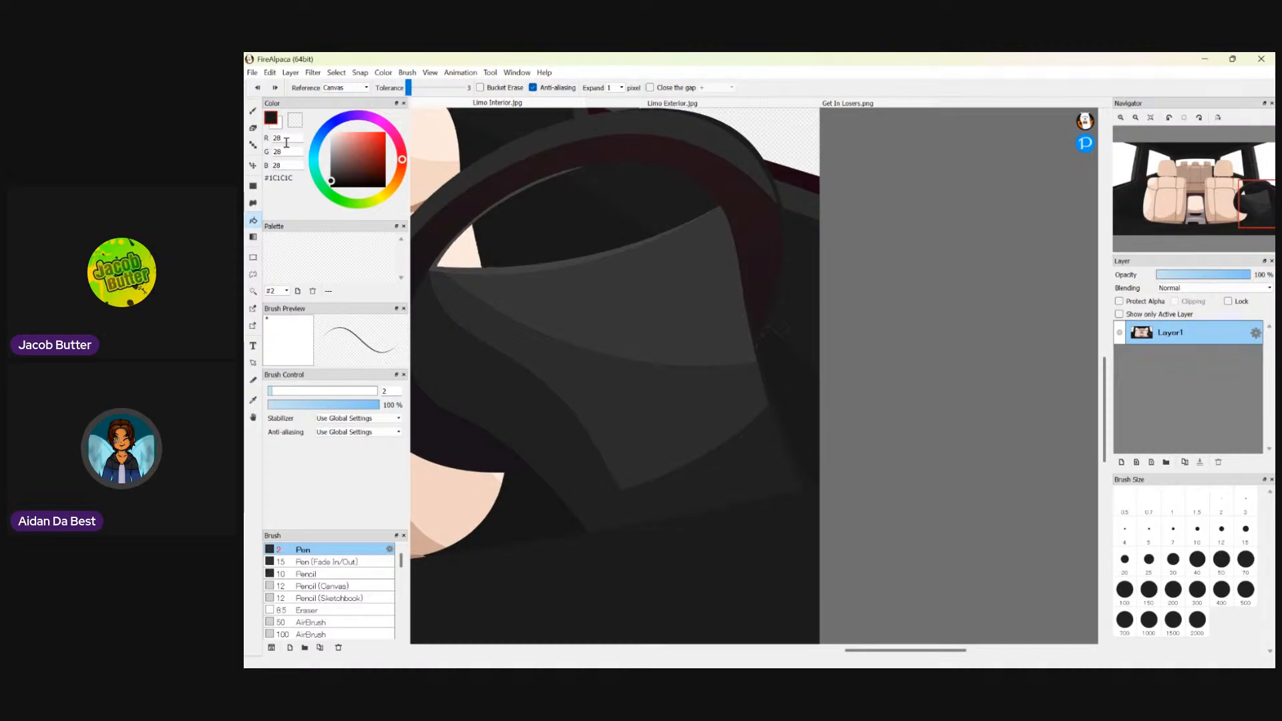
key("BackSpace")
key("BackSpace")
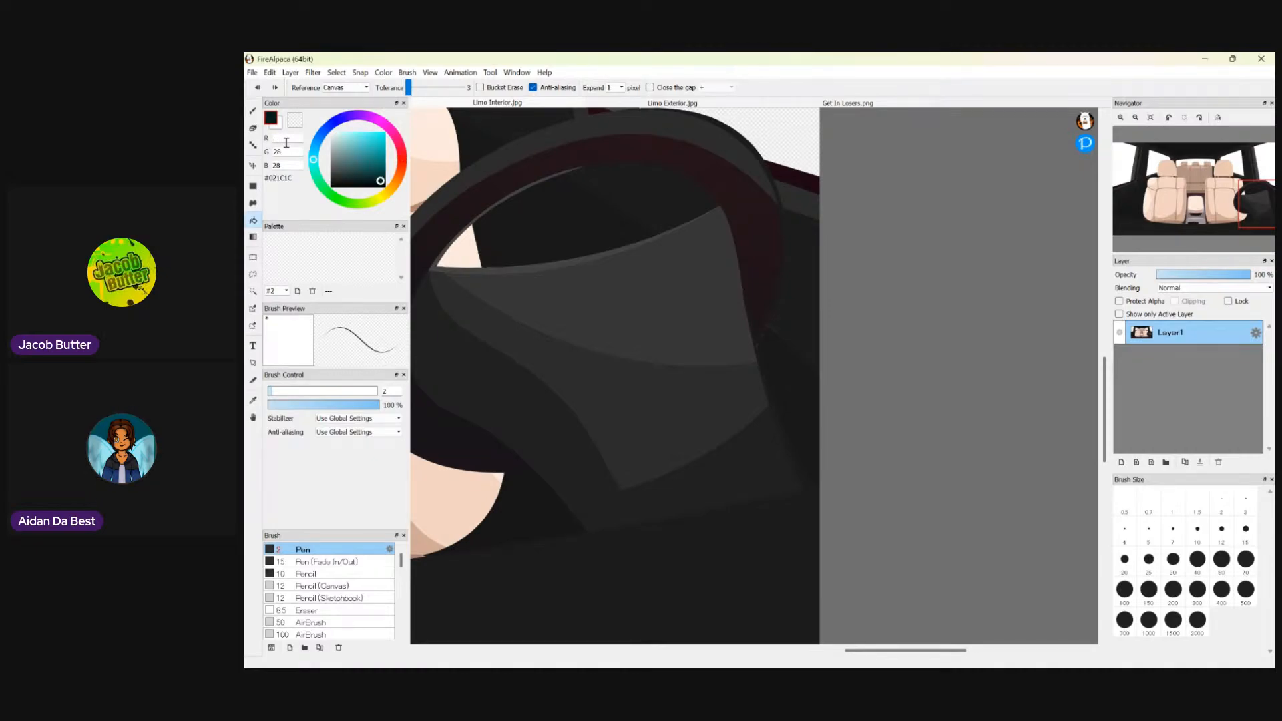
type("15")
left_click(284, 151)
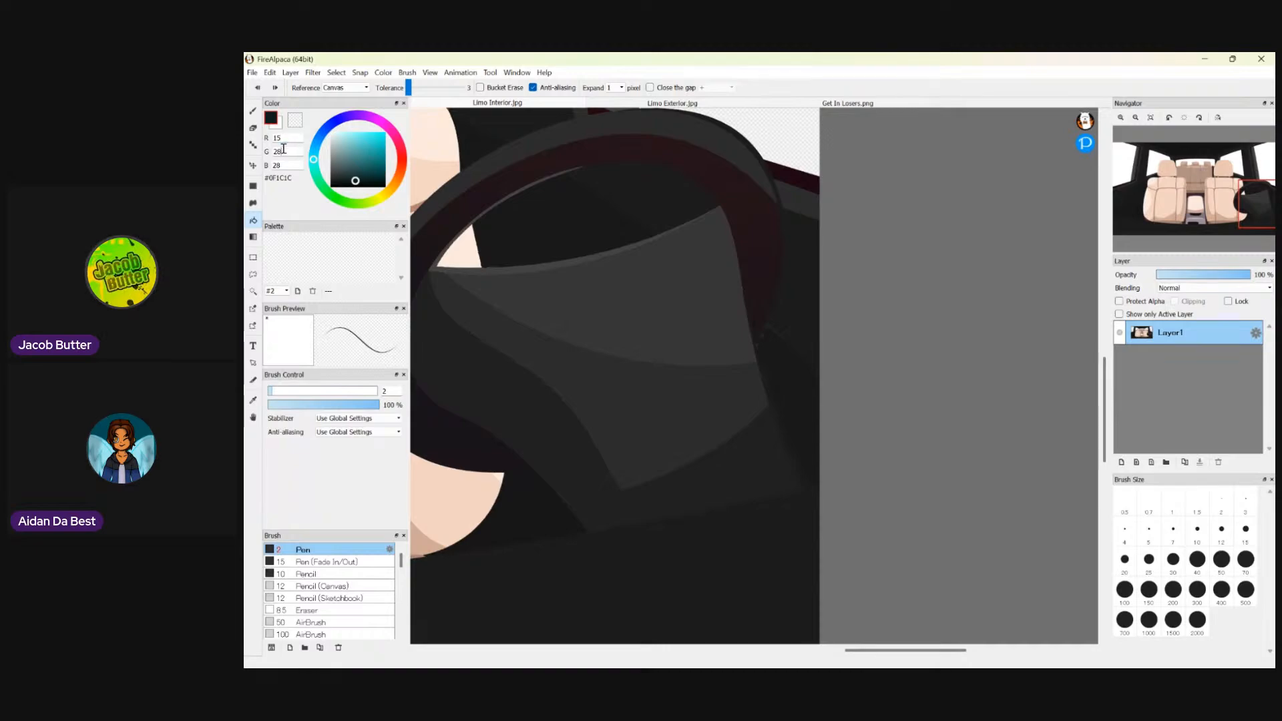
key("BackSpace")
key("BackSpace")
type("15")
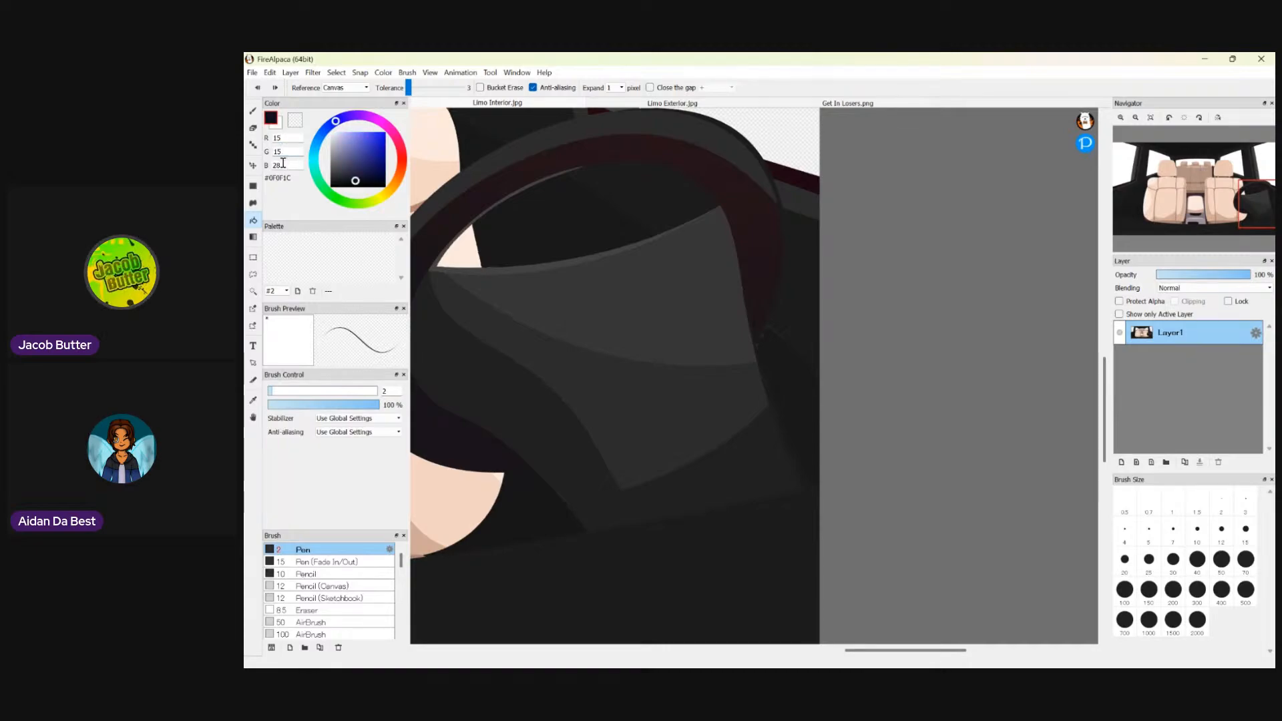
left_click(283, 164)
key("BackSpace")
key("BackSpace")
type("15")
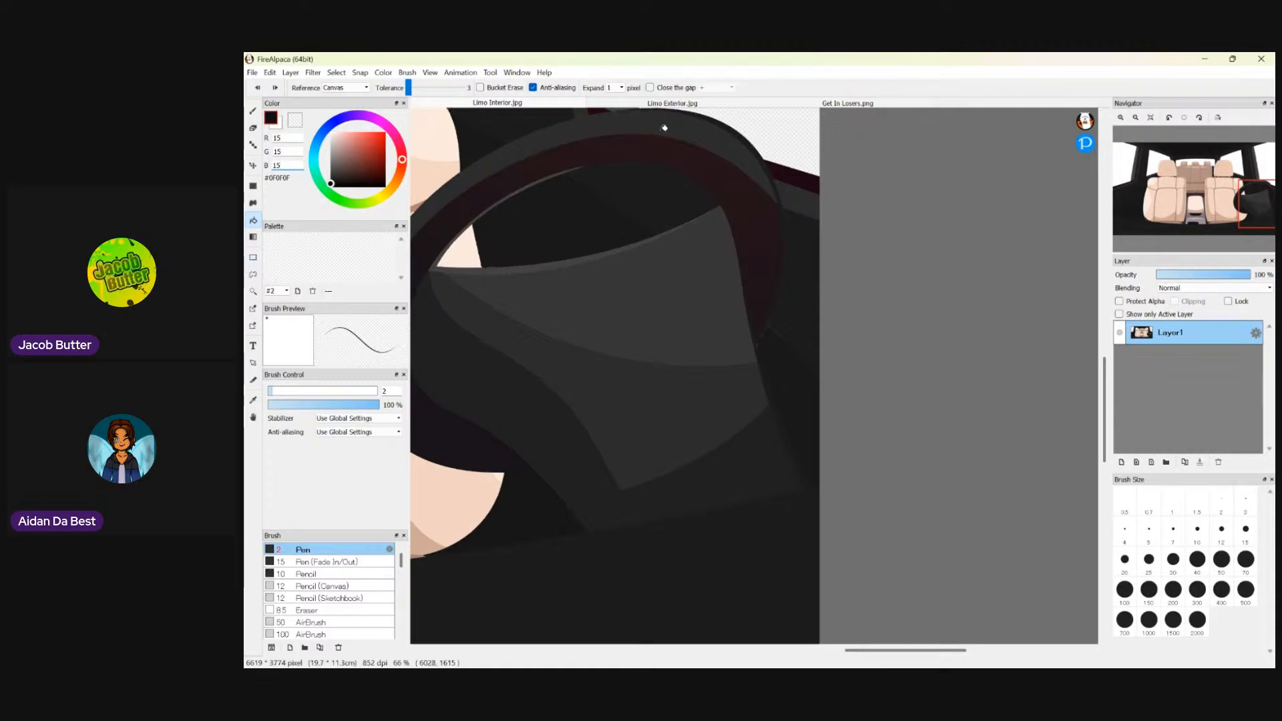
left_click(665, 148)
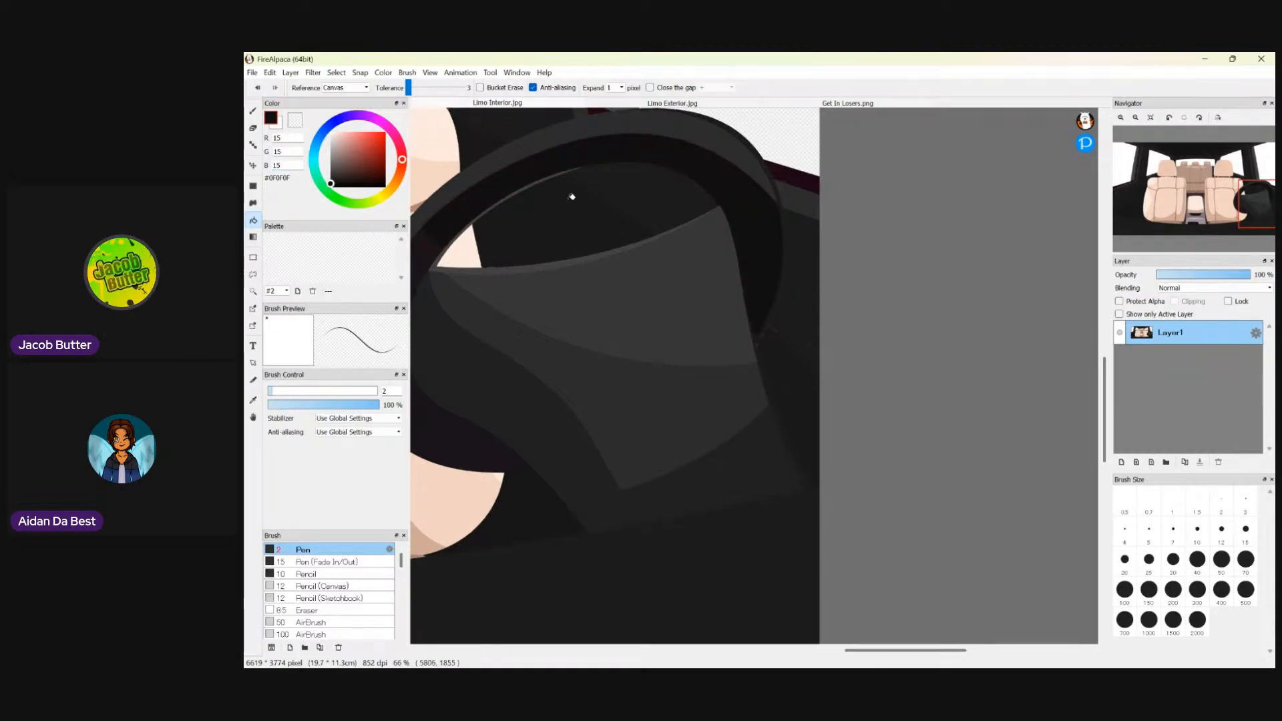
scroll(438, 350, "down", 1)
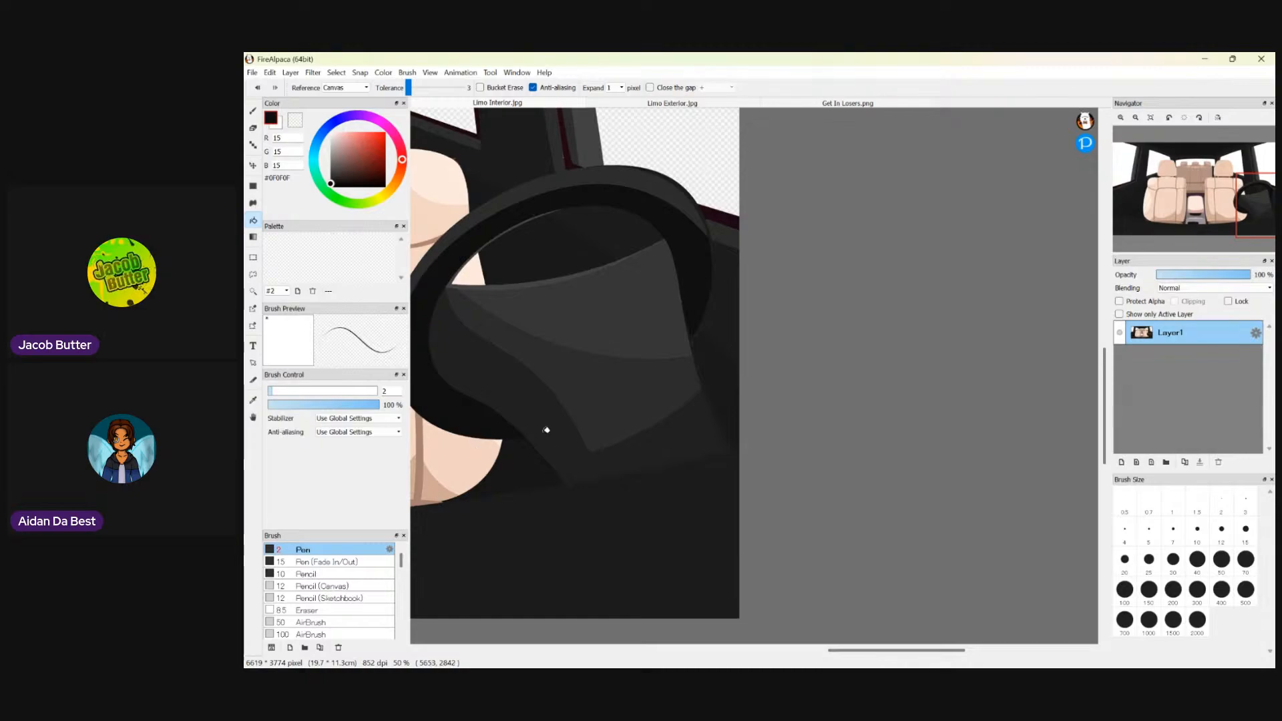
- Fill the maroon strip framing the driver's front side window along its pillar with the same near-black
scroll(546, 430, "up", 2)
scroll(529, 392, "down", 6)
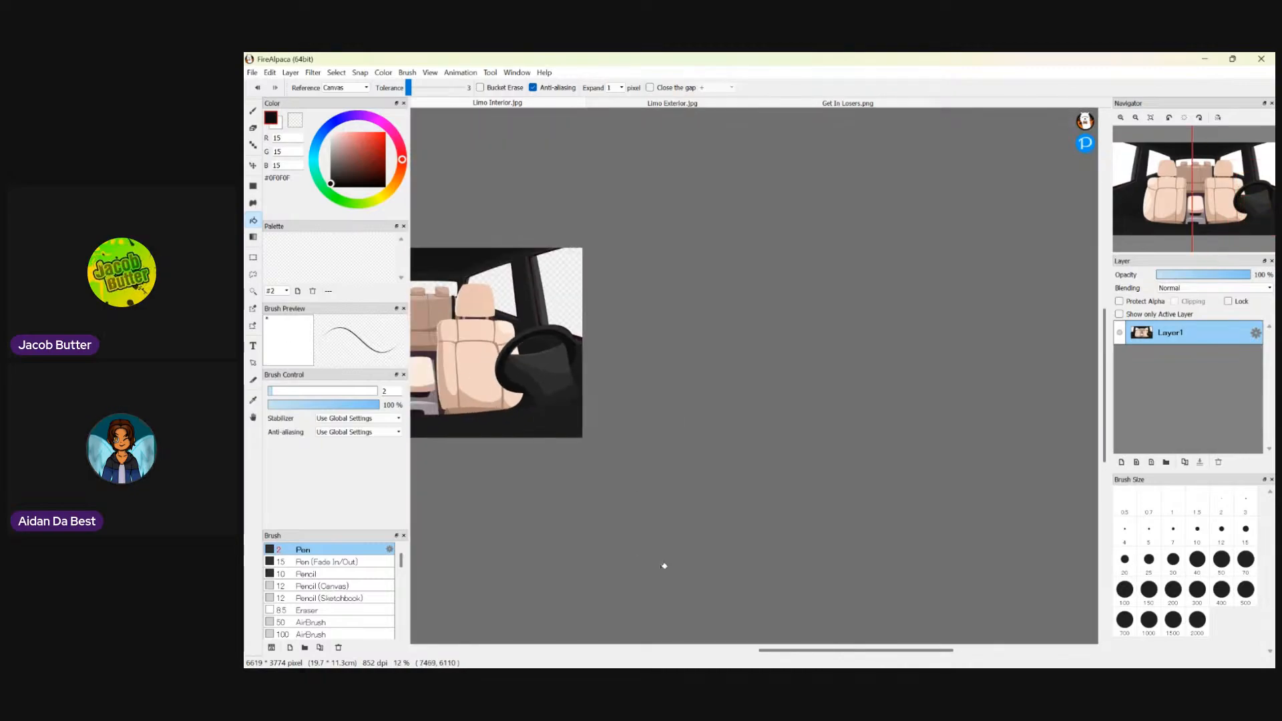
left_click_drag(830, 651, 782, 652)
scroll(743, 292, "up", 1)
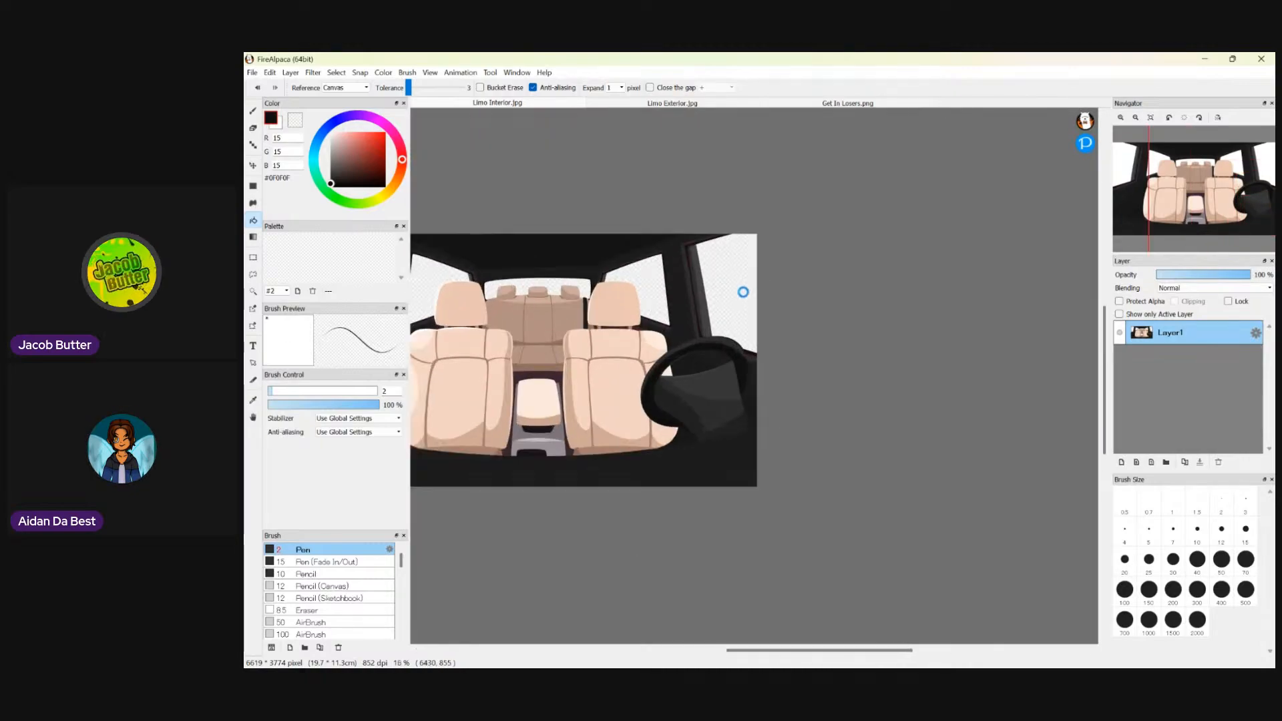
scroll(743, 291, "up", 5)
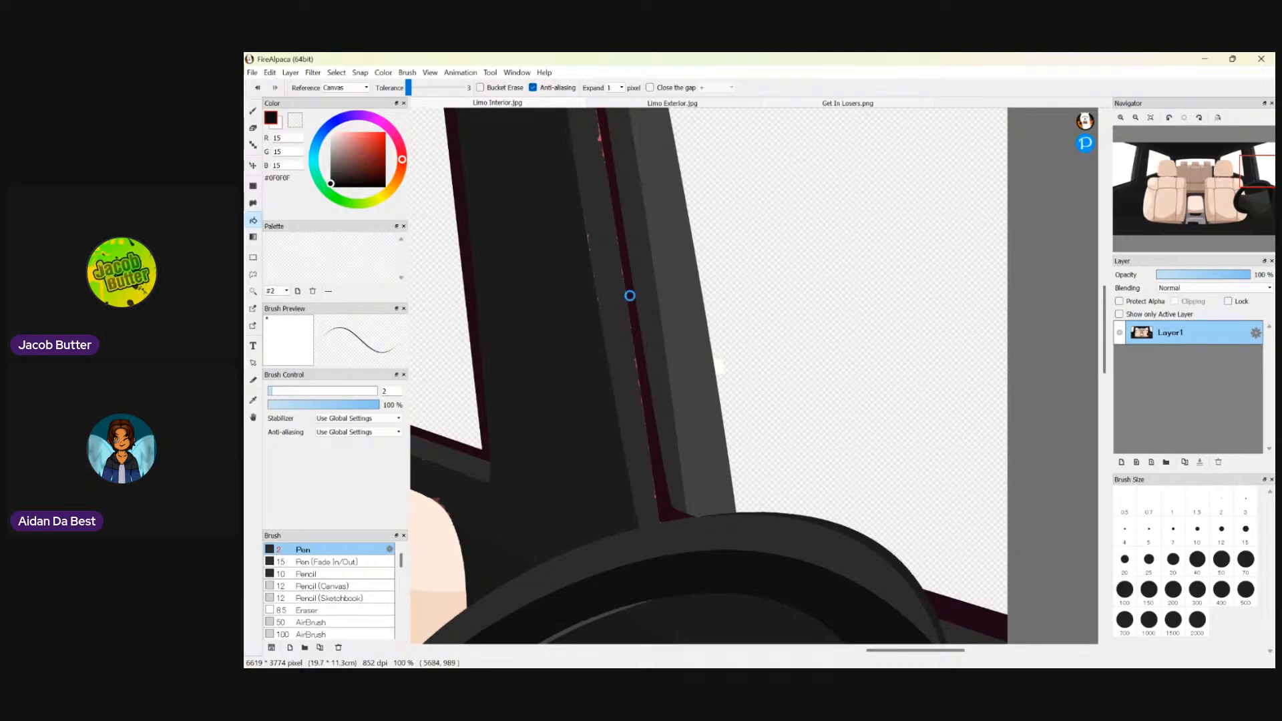
scroll(615, 294, "down", 4)
scroll(675, 182, "up", 2)
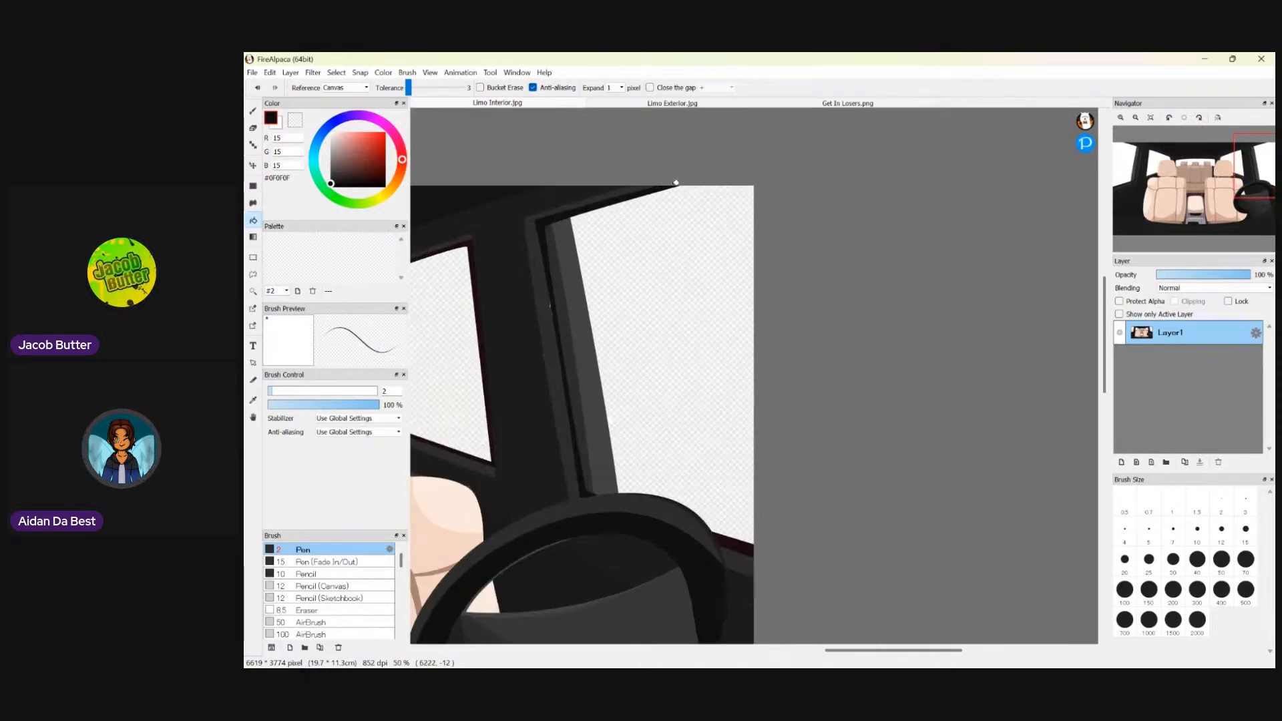
scroll(675, 182, "up", 1)
scroll(630, 198, "down", 4)
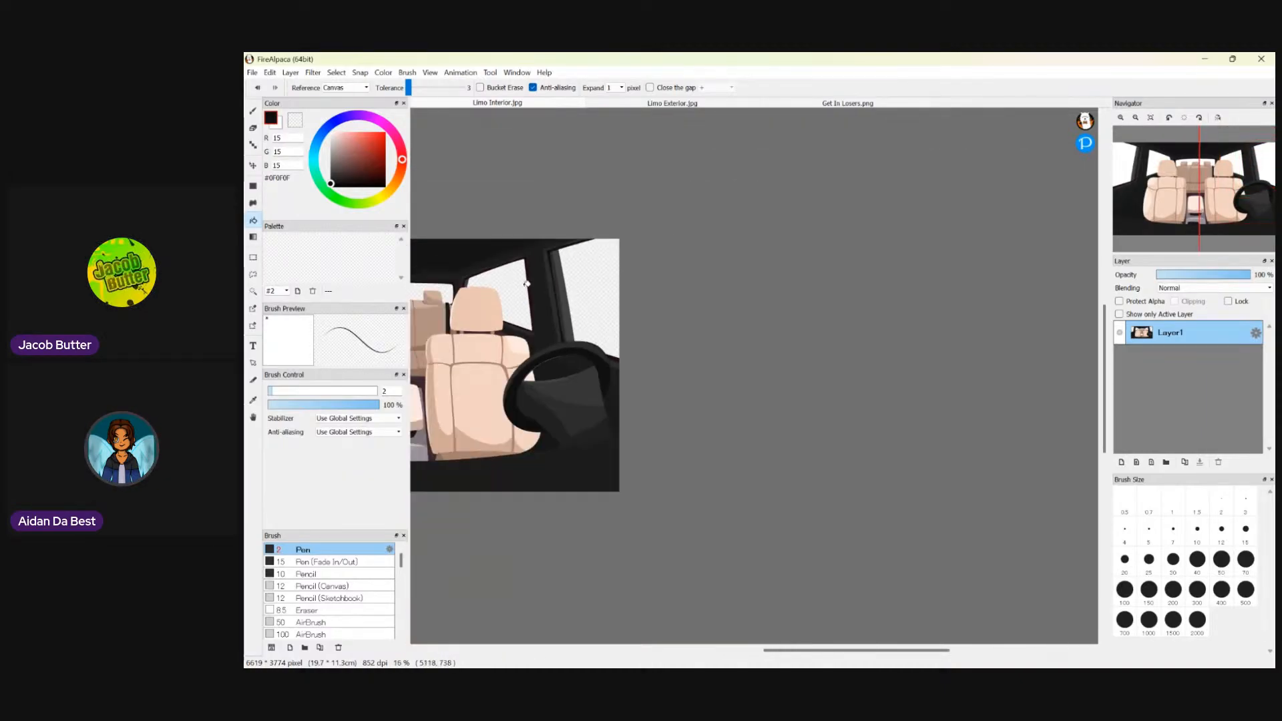
- Fill the maroon frame of the rear side window behind the driver's seat, including its far vertical section, with RGB 15, 15, 15
scroll(527, 281, "up", 6)
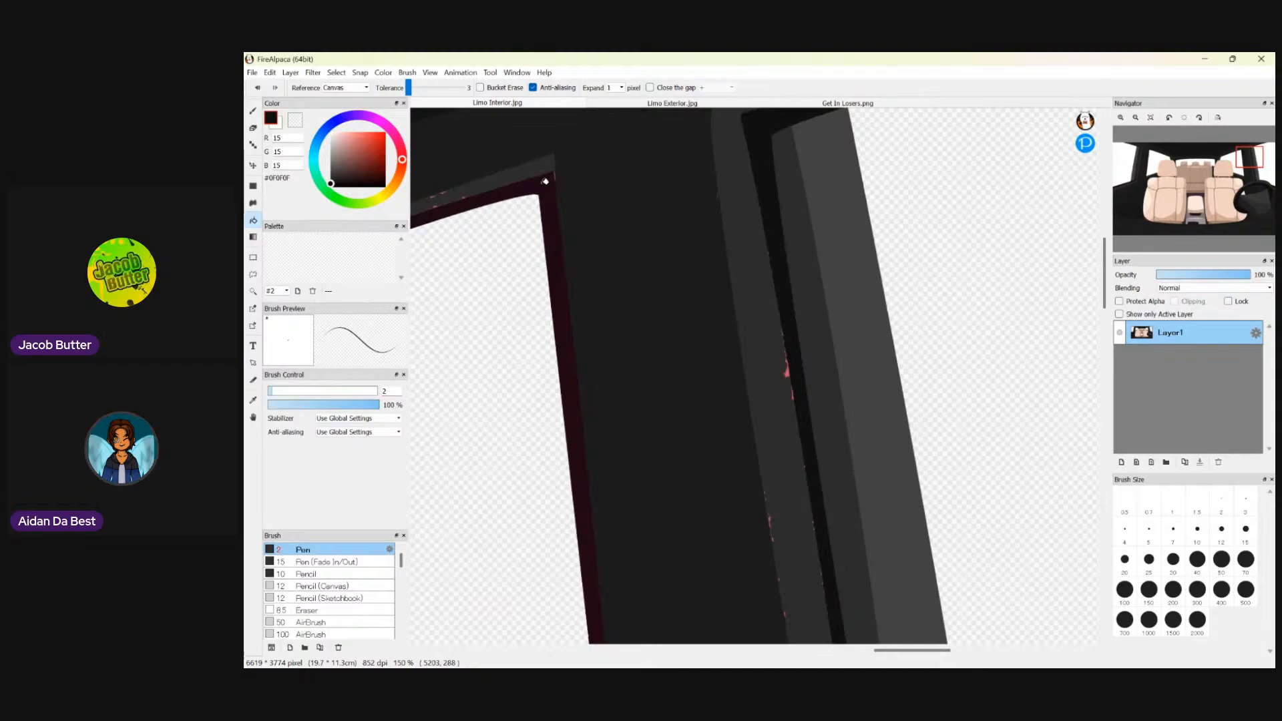
scroll(546, 218, "down", 5)
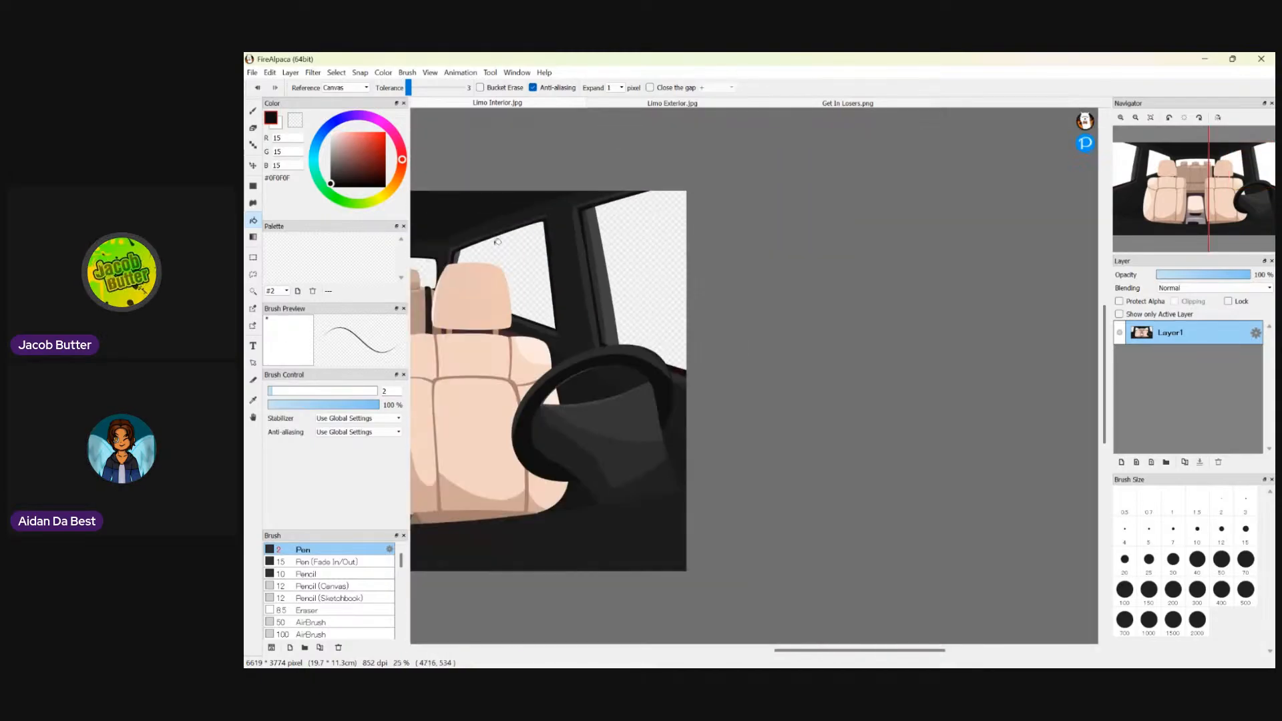
scroll(494, 274, "up", 2)
scroll(446, 167, "up", 2)
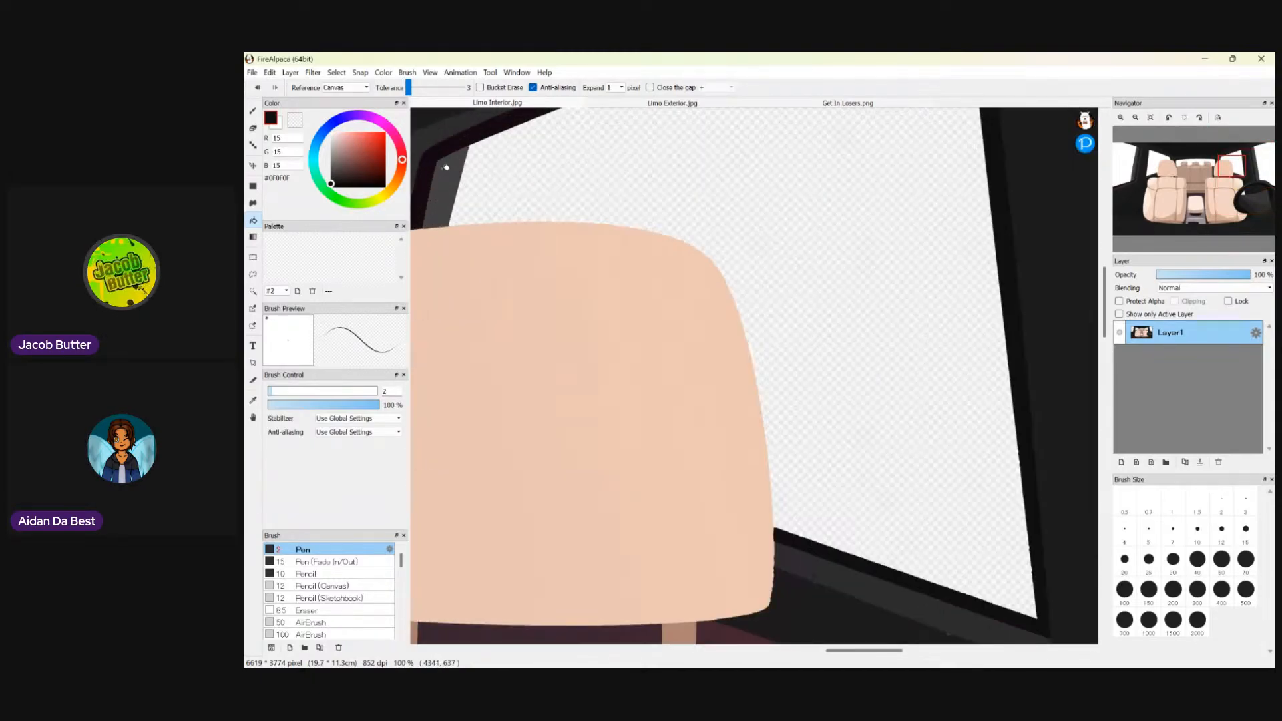
left_click(440, 148)
scroll(431, 159, "down", 3)
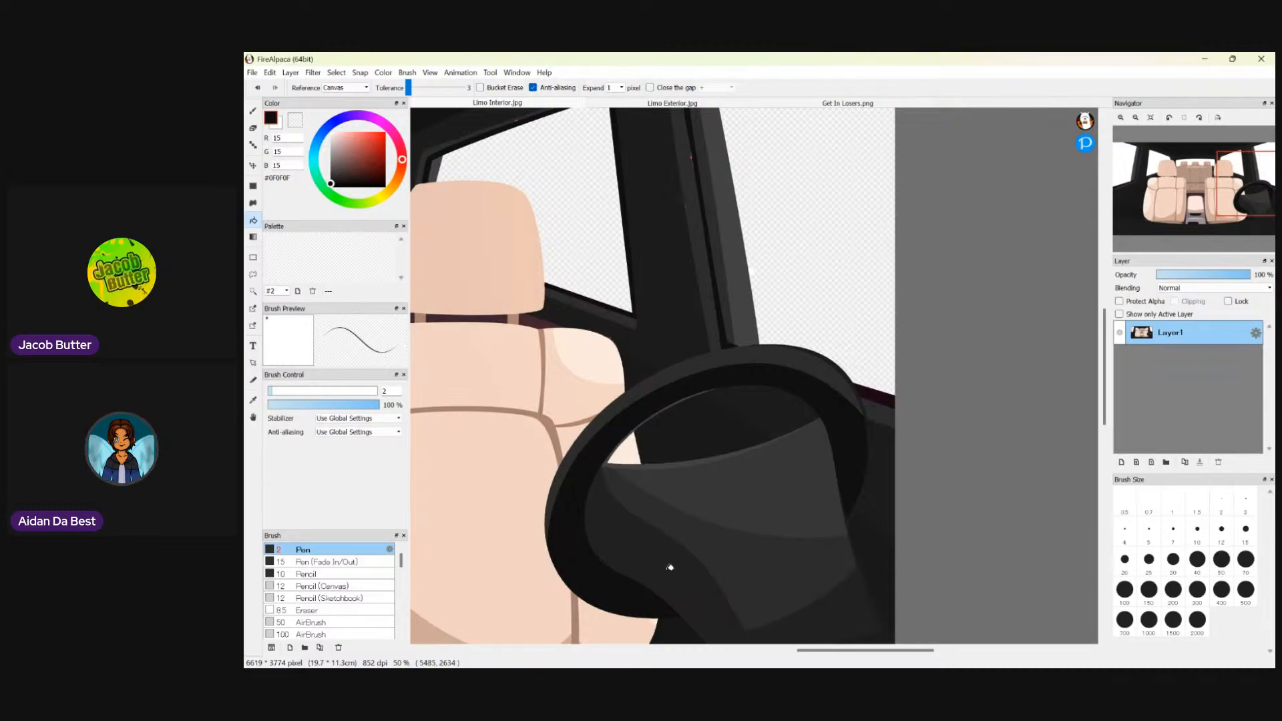
- Fill the maroon frames of the passenger-side windows and the rear window with near-black RGB 15, 15, 15
left_click_drag(801, 650, 636, 651)
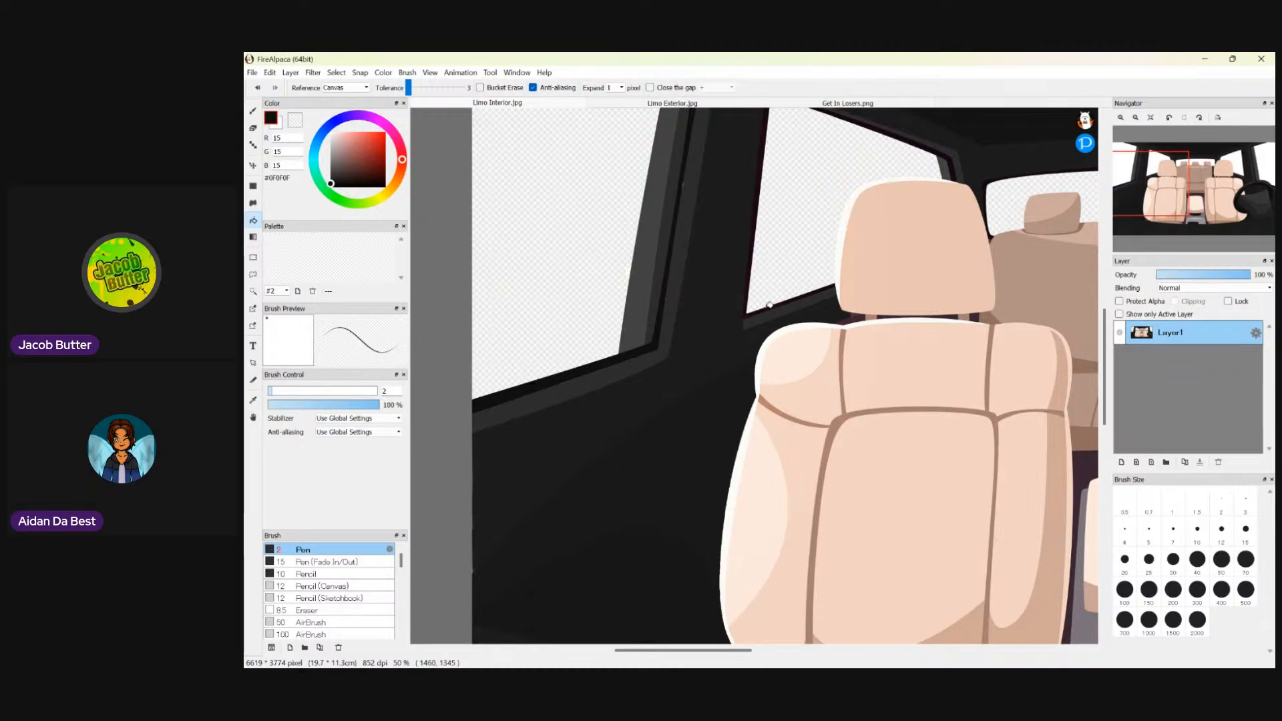
scroll(765, 307, "down", 3)
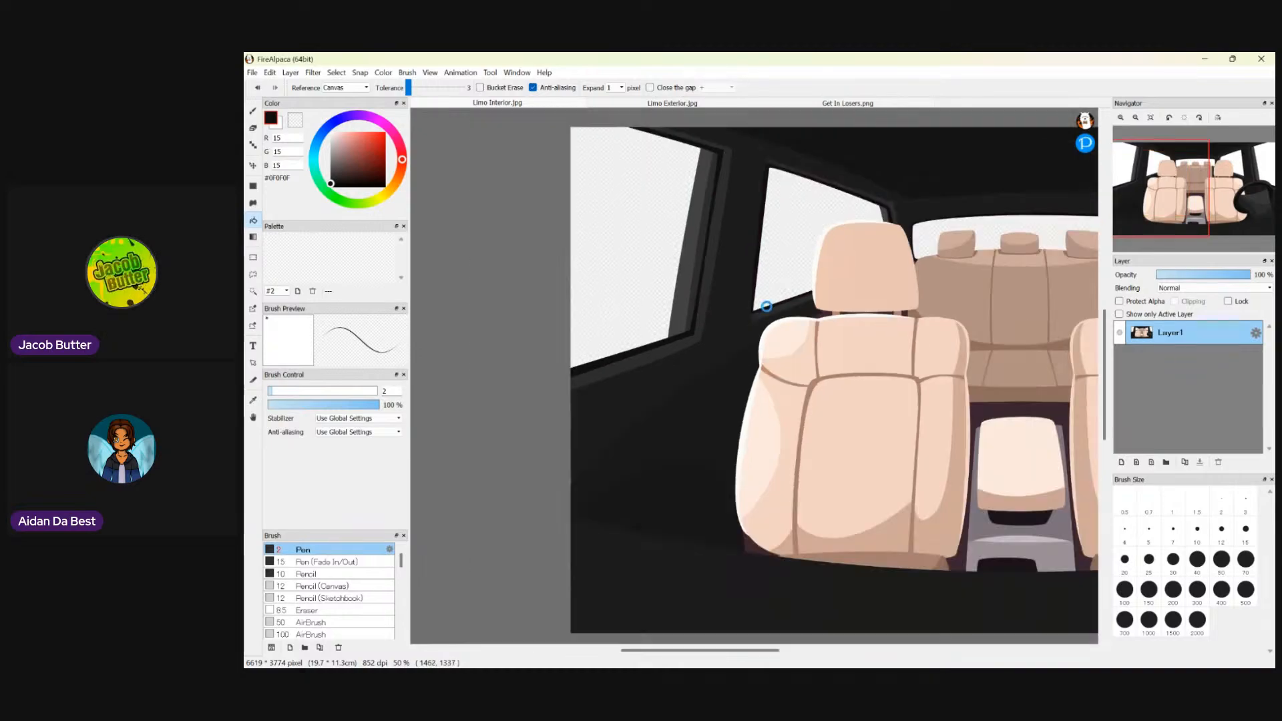
scroll(855, 247, "up", 4)
scroll(747, 295, "up", 3)
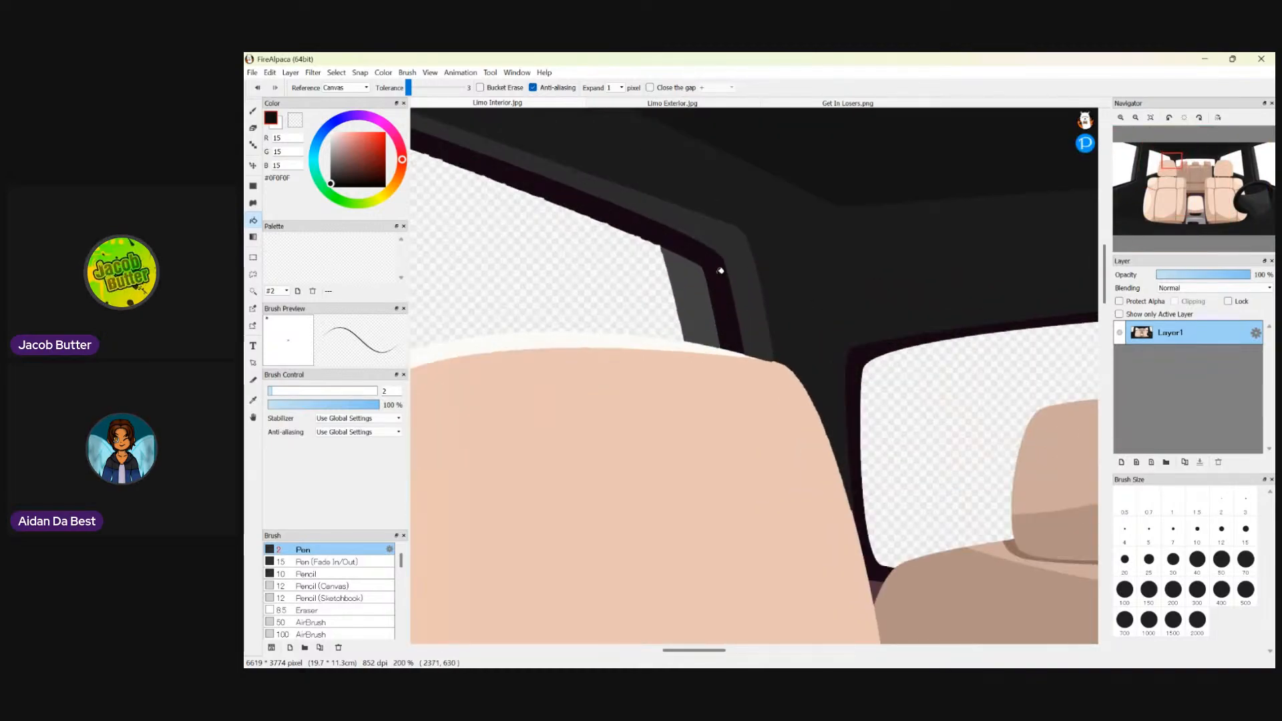
scroll(712, 278, "down", 6)
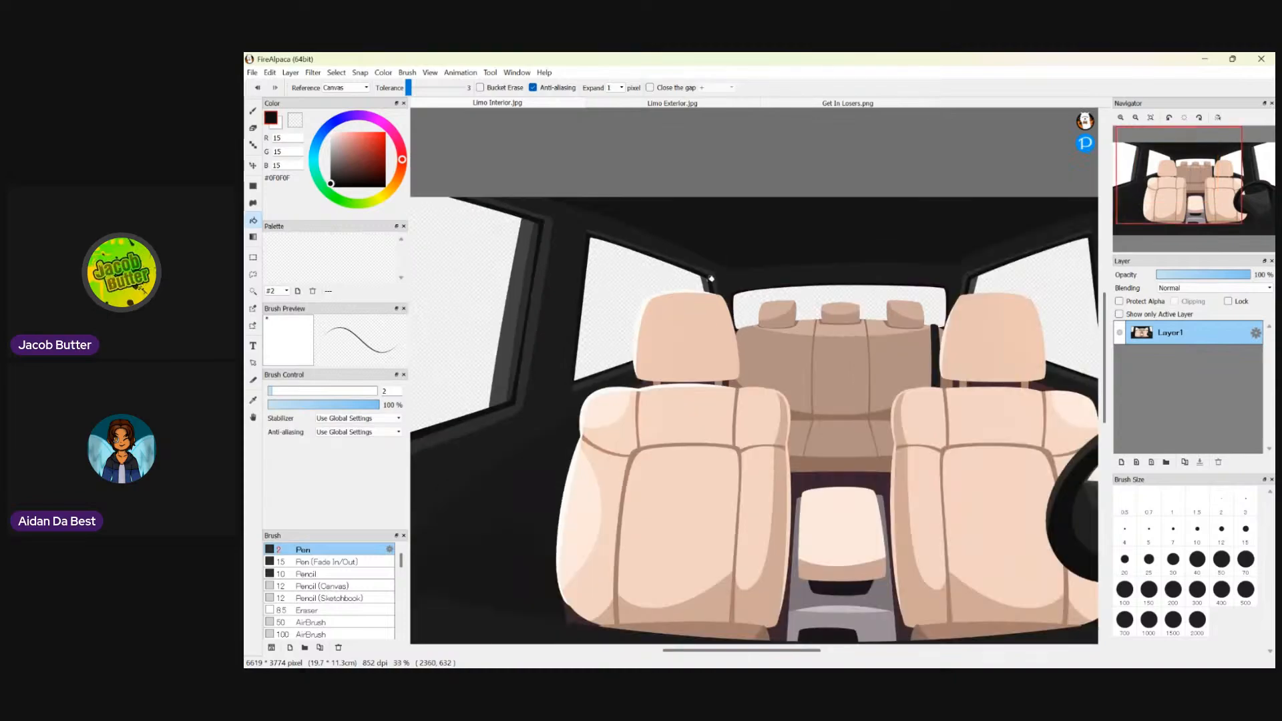
scroll(752, 301, "up", 3)
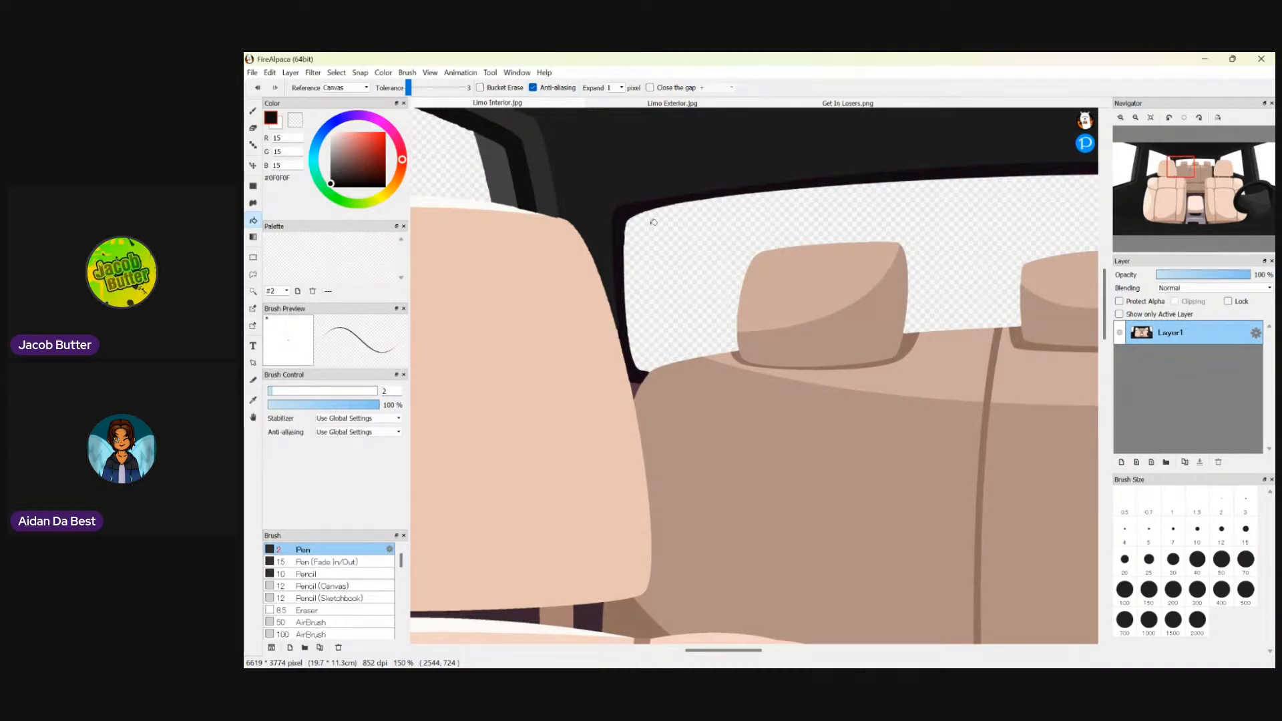
scroll(914, 251, "down", 5)
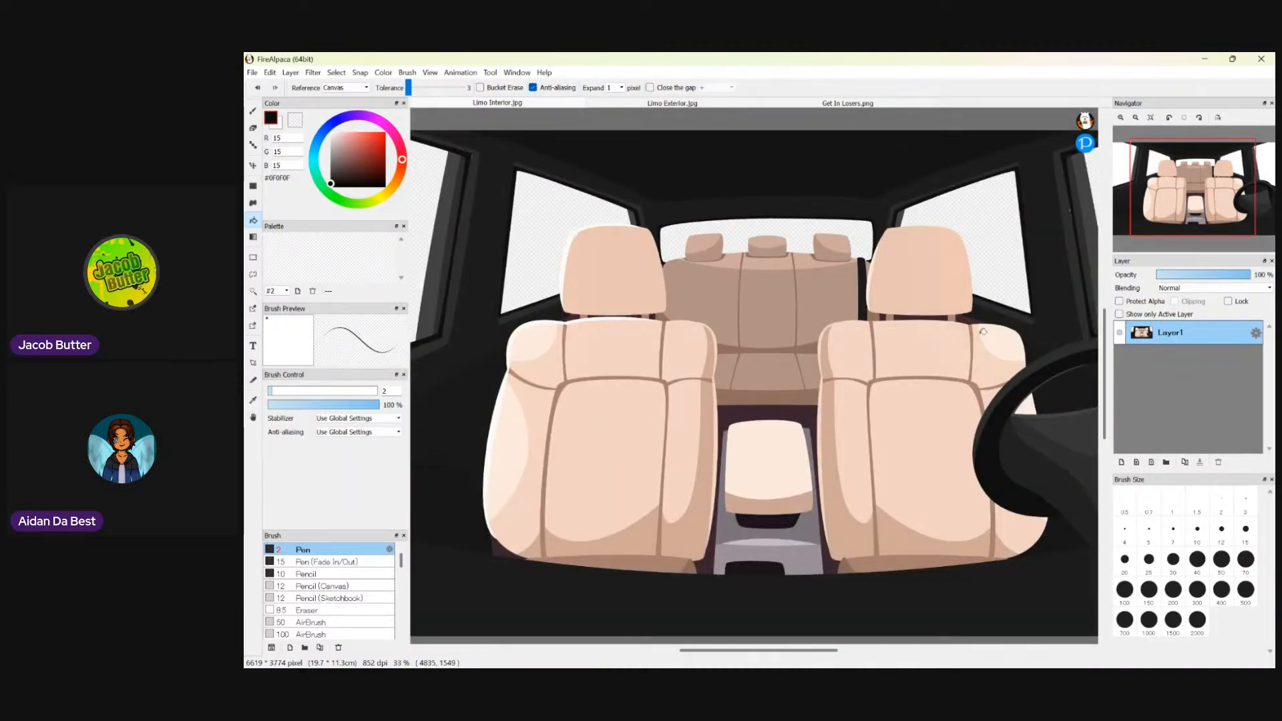
- Switch to the Pen at size 8.5 for retouching the maroon specks along the driver's seat shoulder
scroll(983, 331, "up", 2)
scroll(984, 323, "up", 1)
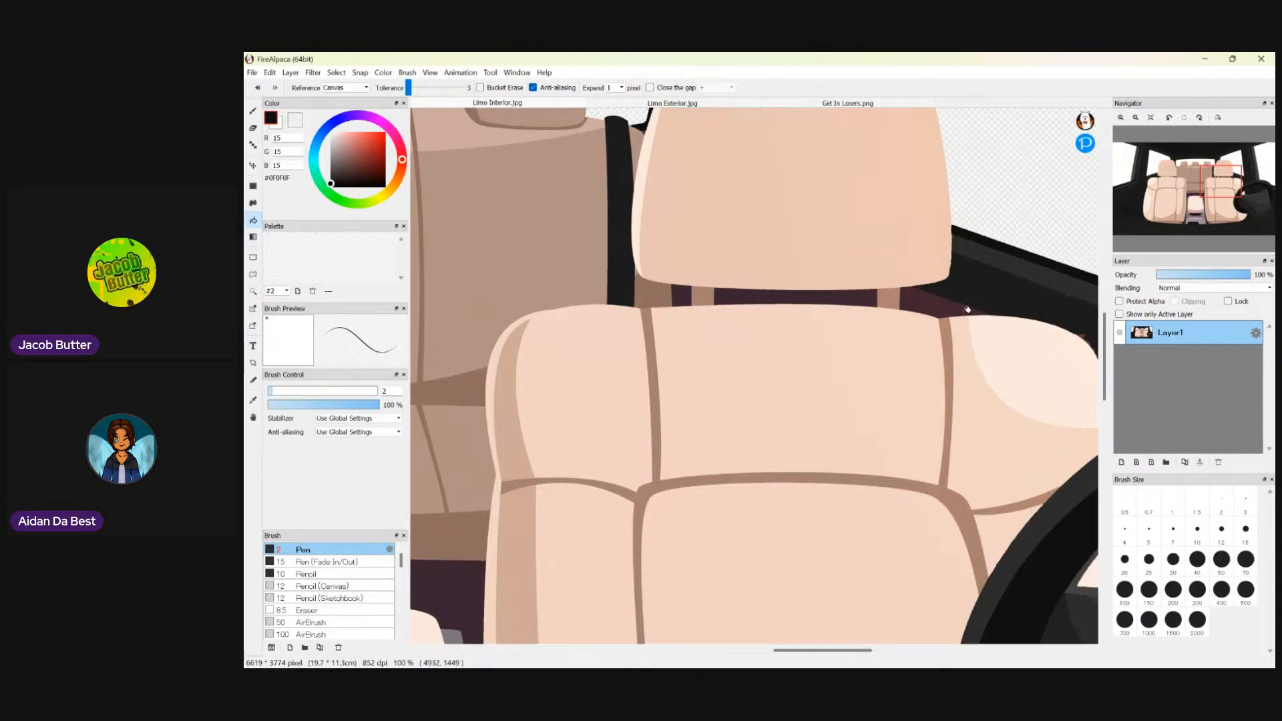
scroll(967, 310, "up", 1)
scroll(931, 300, "down", 2)
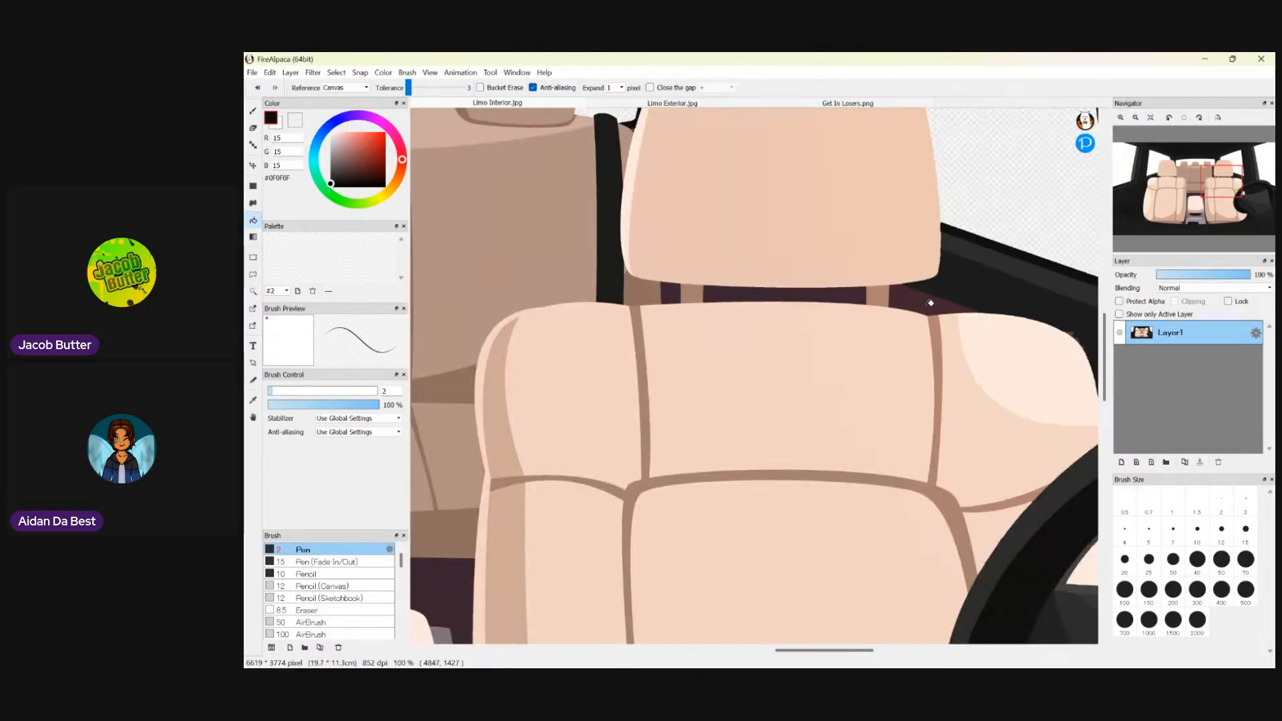
scroll(948, 301, "up", 1)
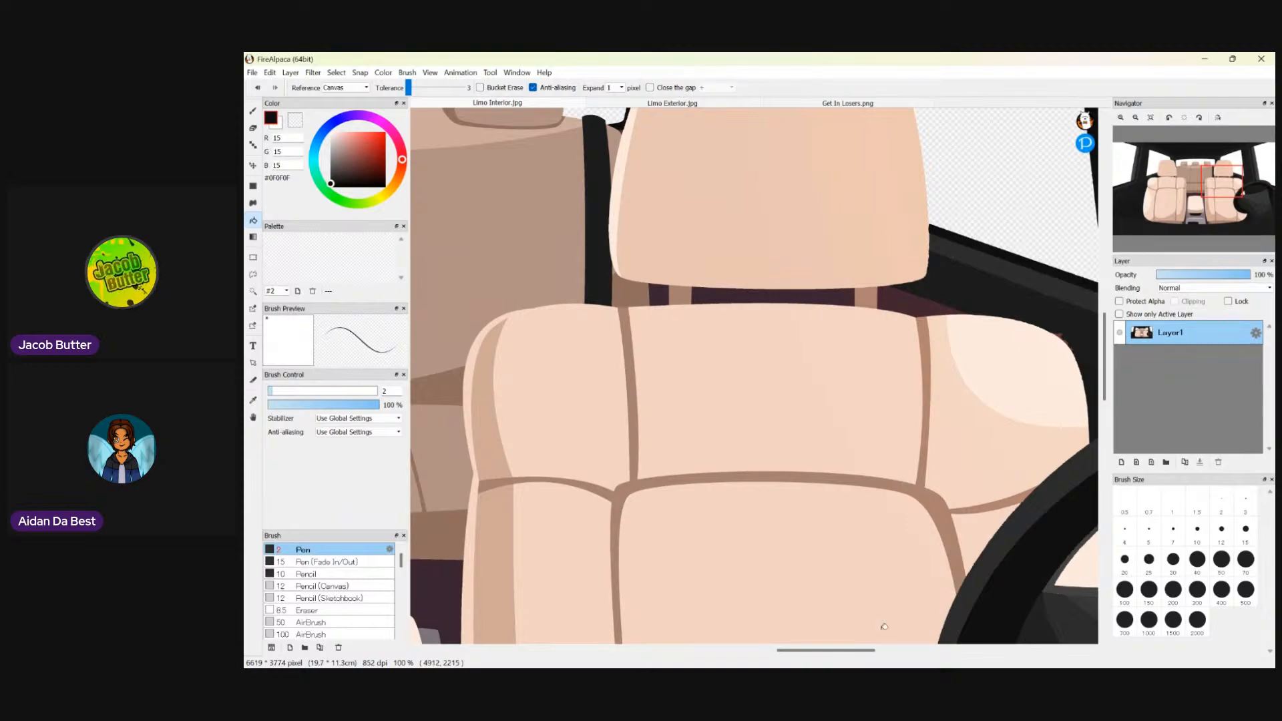
scroll(967, 388, "right", 5)
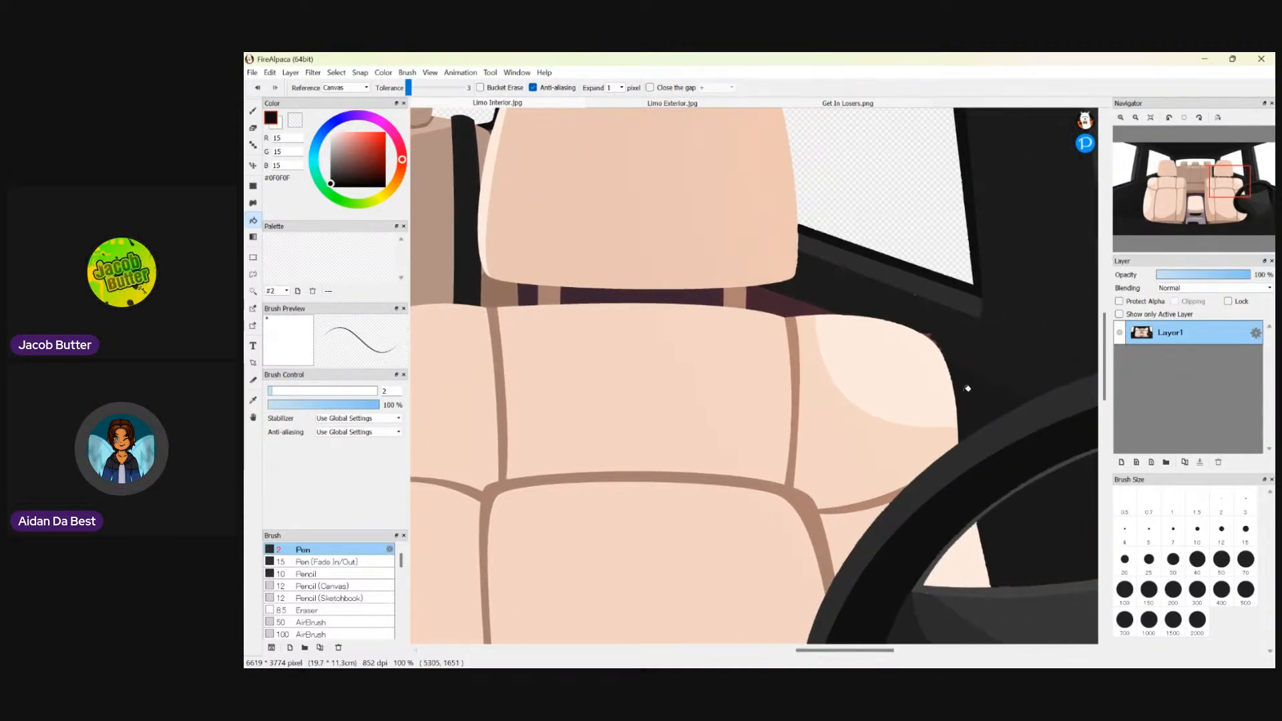
scroll(968, 388, "up", 2)
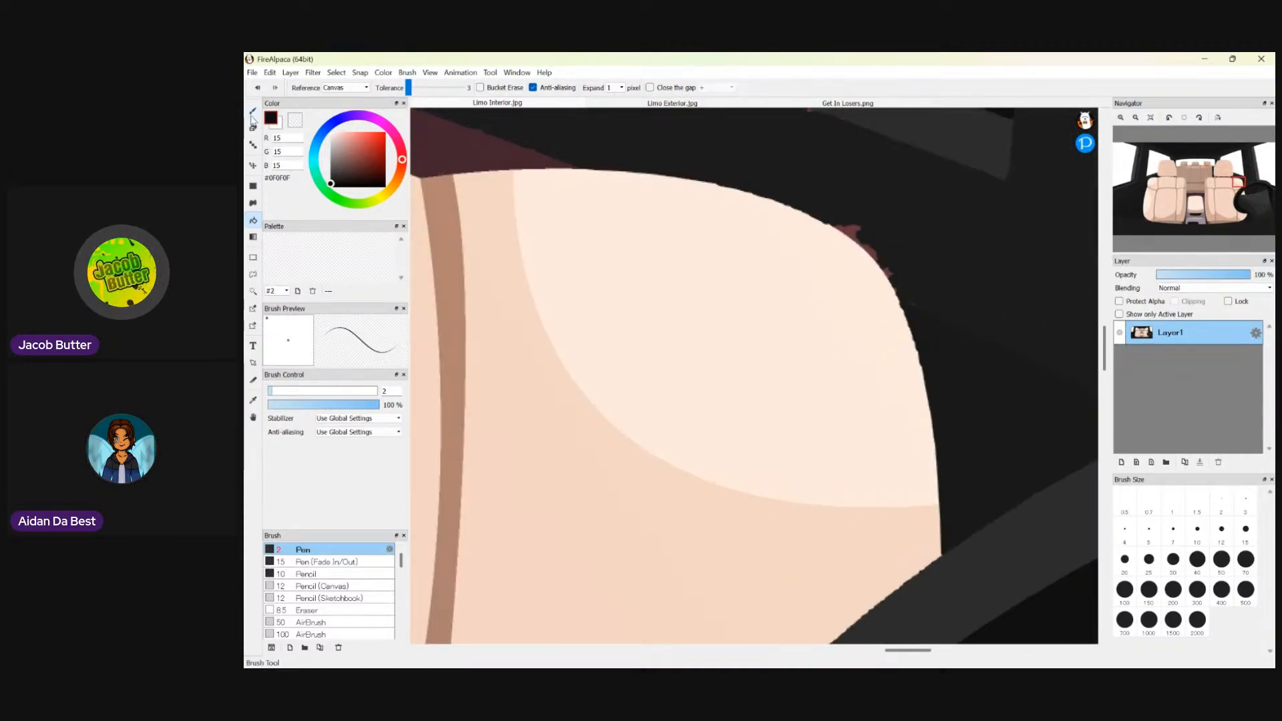
left_click(253, 114)
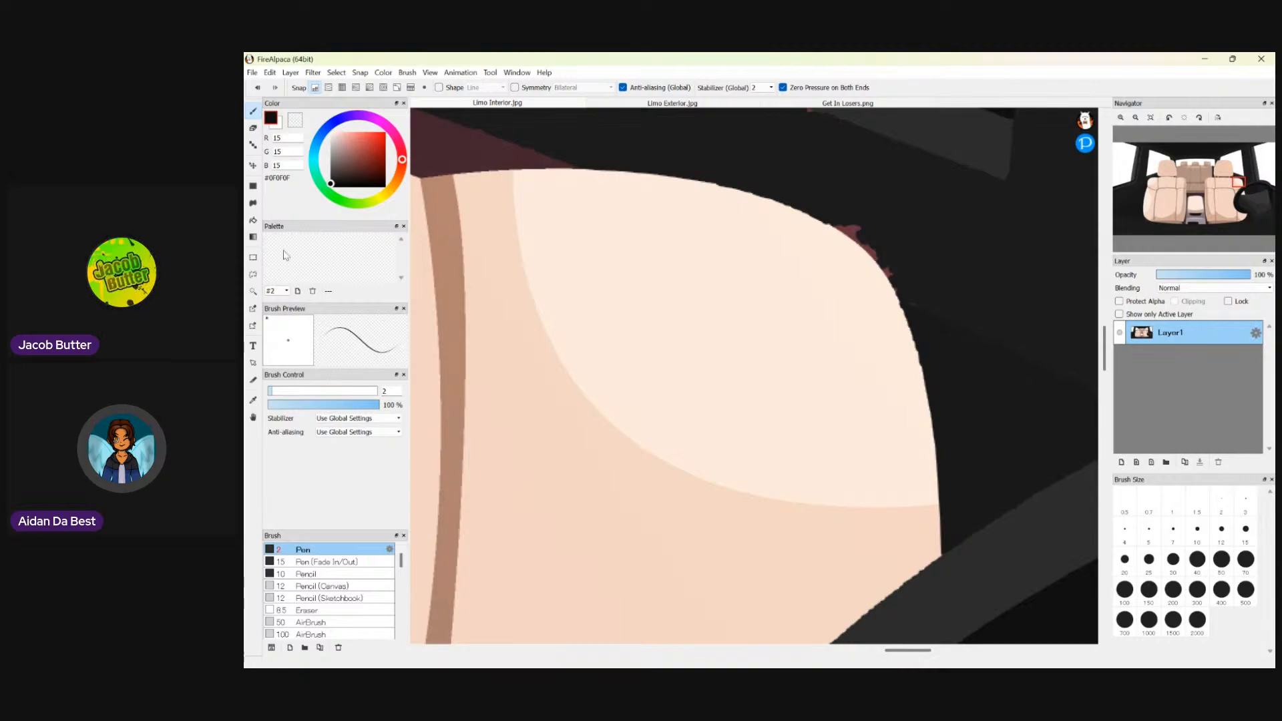
scroll(310, 395, "up", 11)
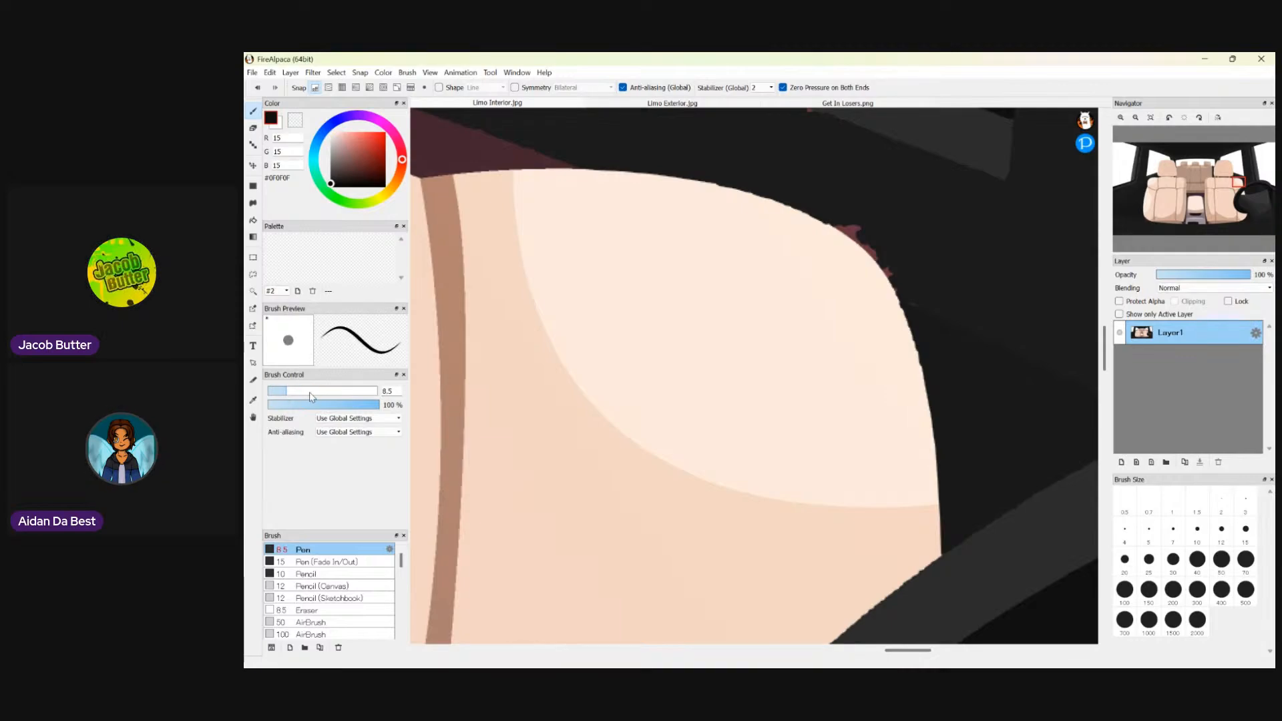
scroll(884, 234, "up", 2)
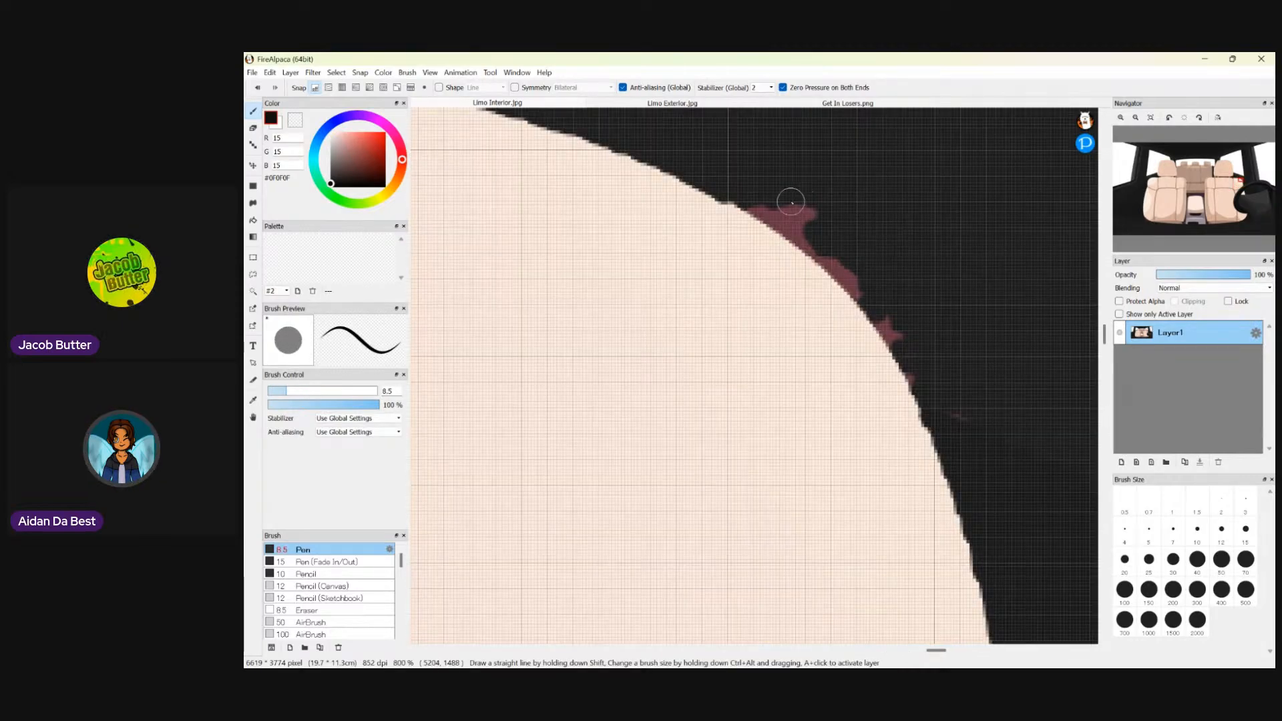
- Sample the surrounding dark grey RGB 28, 28, 28 and paint over the maroon specks along the driver's seat shoulder edge
left_click_drag(791, 201, 869, 287)
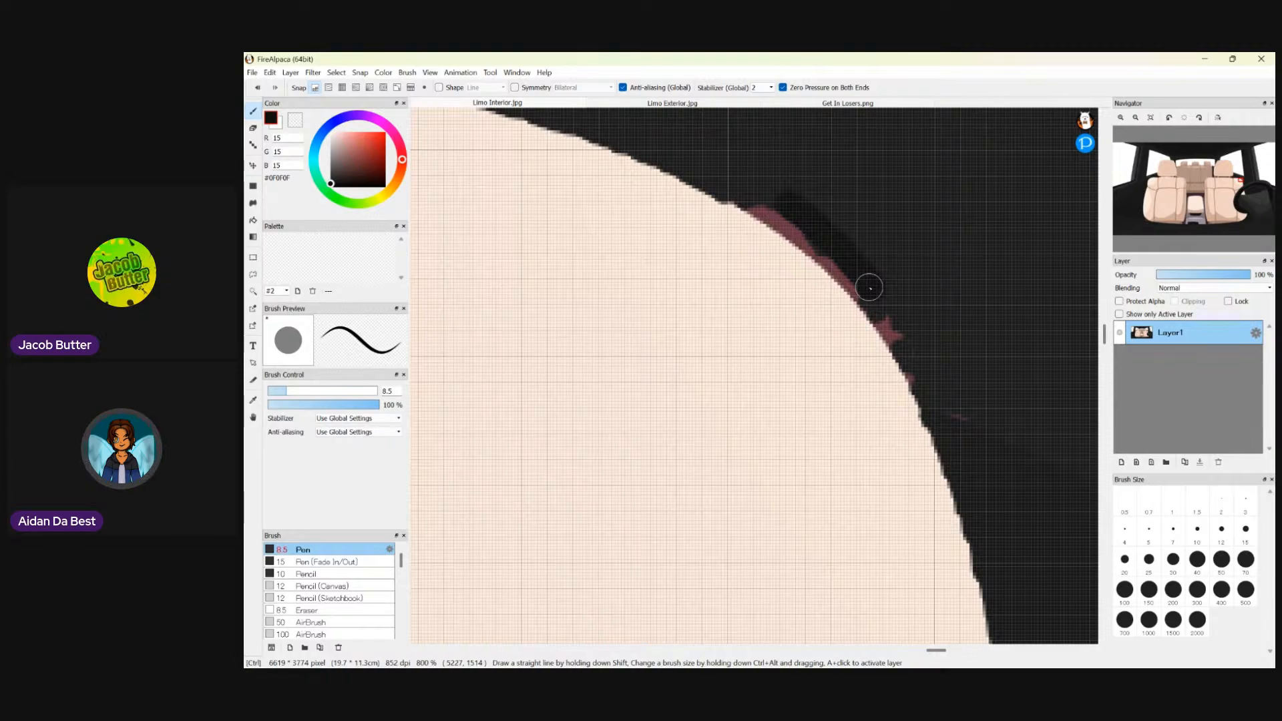
key("ctrl+z")
key("i")
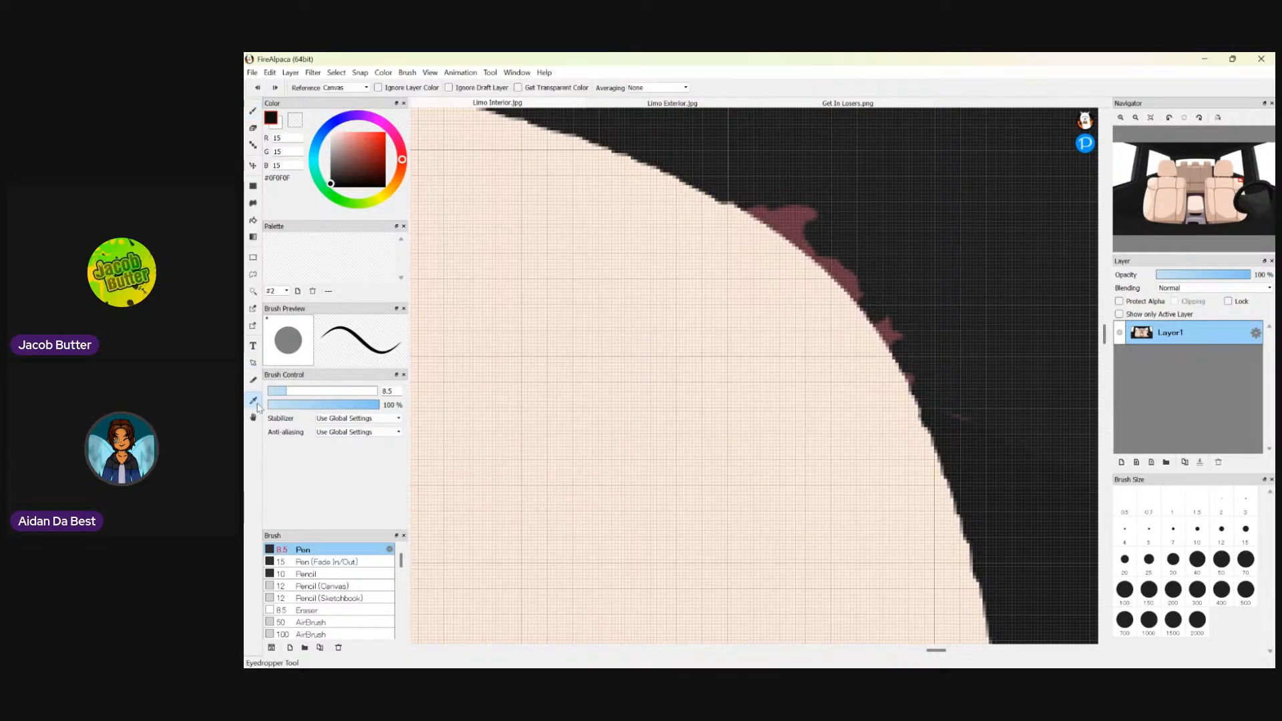
left_click(774, 204)
key("b")
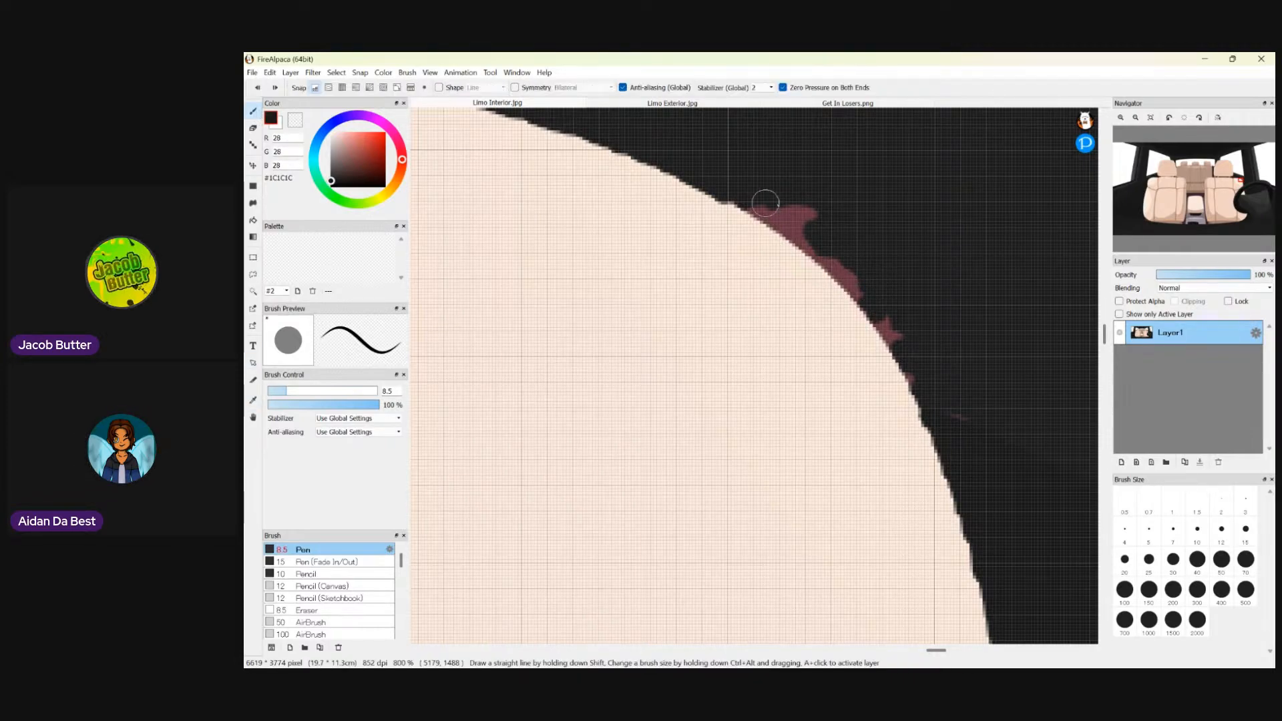
mouse_move(765, 203)
left_mouse_down()
mouse_move(850, 218)
mouse_move(823, 229)
mouse_move(761, 201)
mouse_move(842, 263)
mouse_move(925, 377)
left_mouse_up()
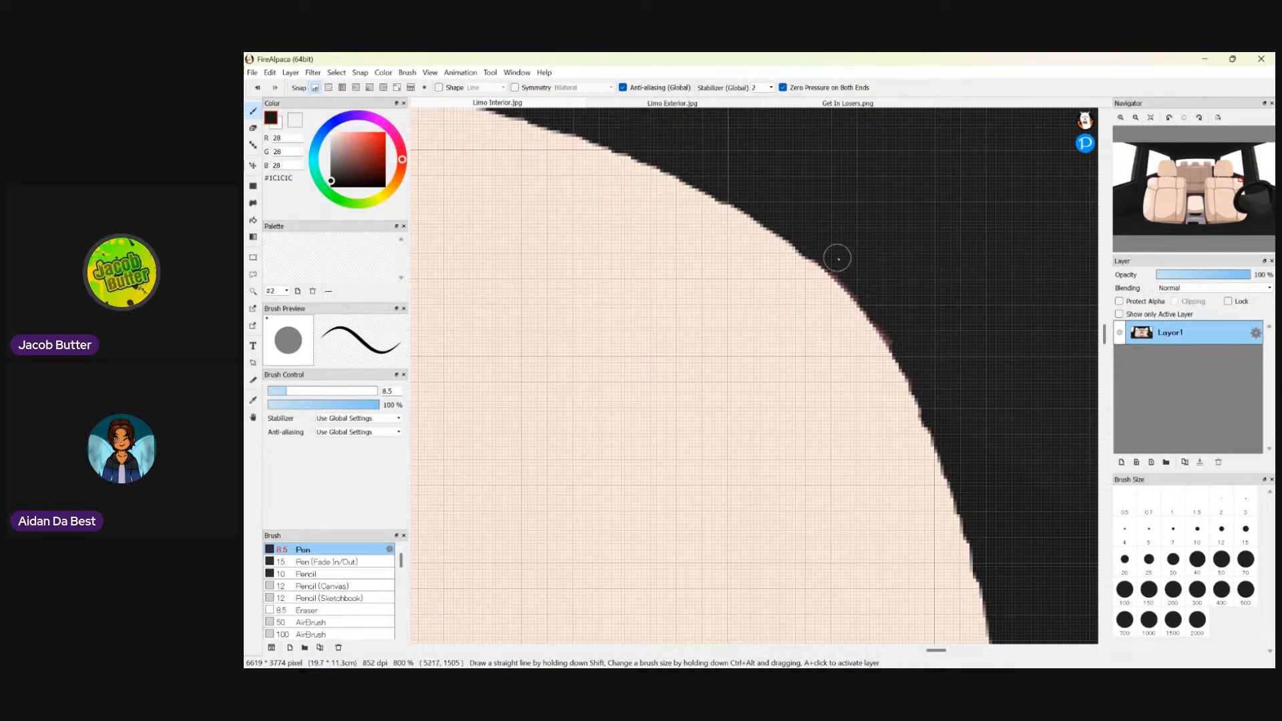
scroll(862, 250, "up", 1)
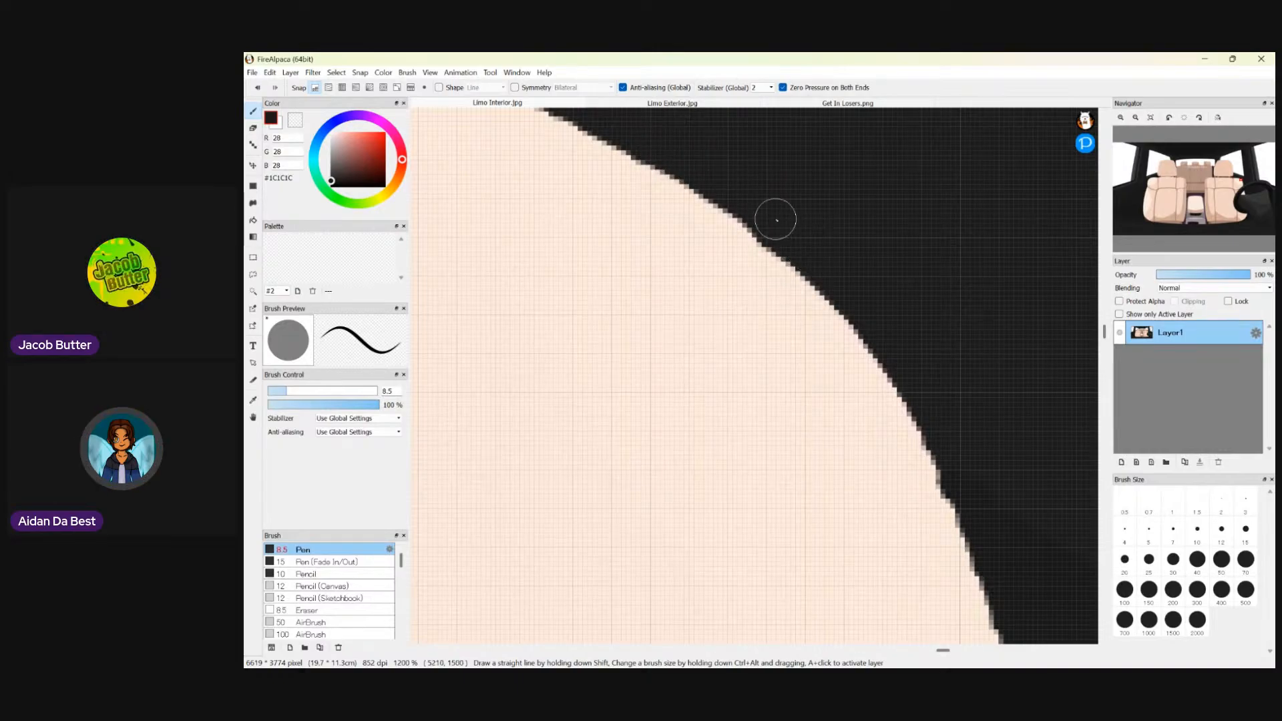
- Sample RGB 25, 25, 25 beside the driver's seat and bucket-fill the maroon wedge between its headrest and shoulder
scroll(768, 217, "down", 8)
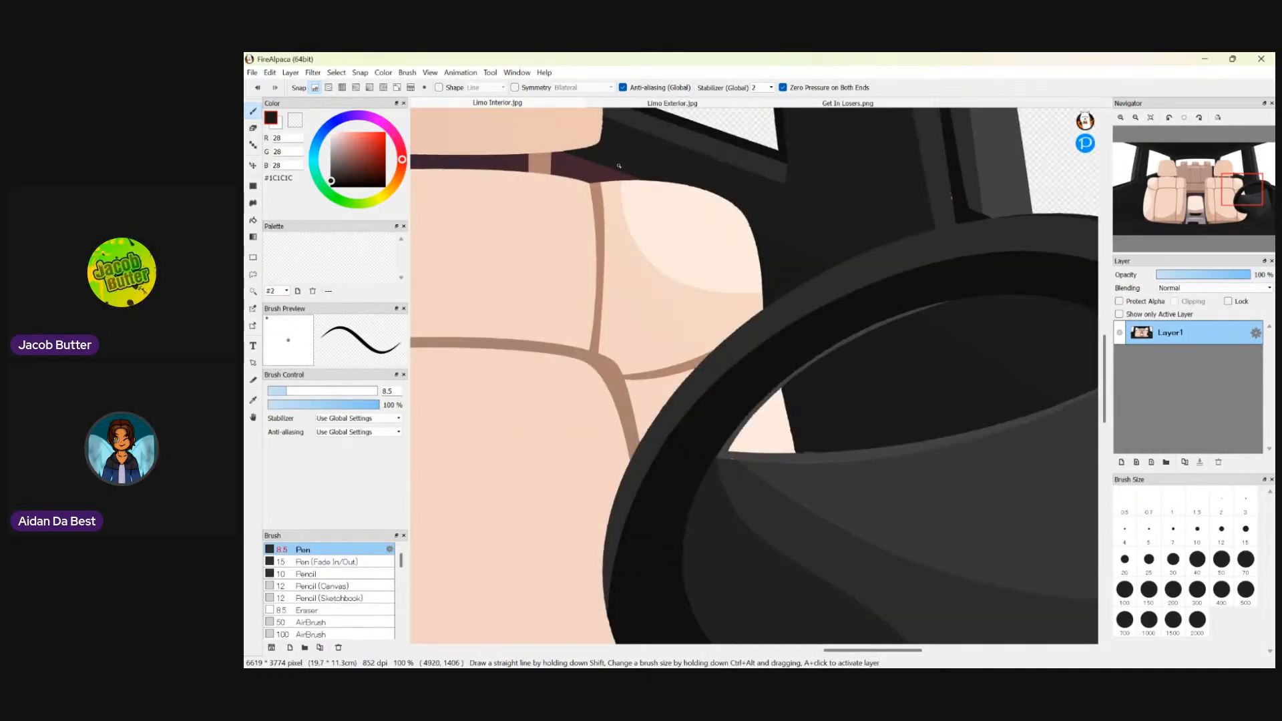
scroll(801, 279, "up", 2)
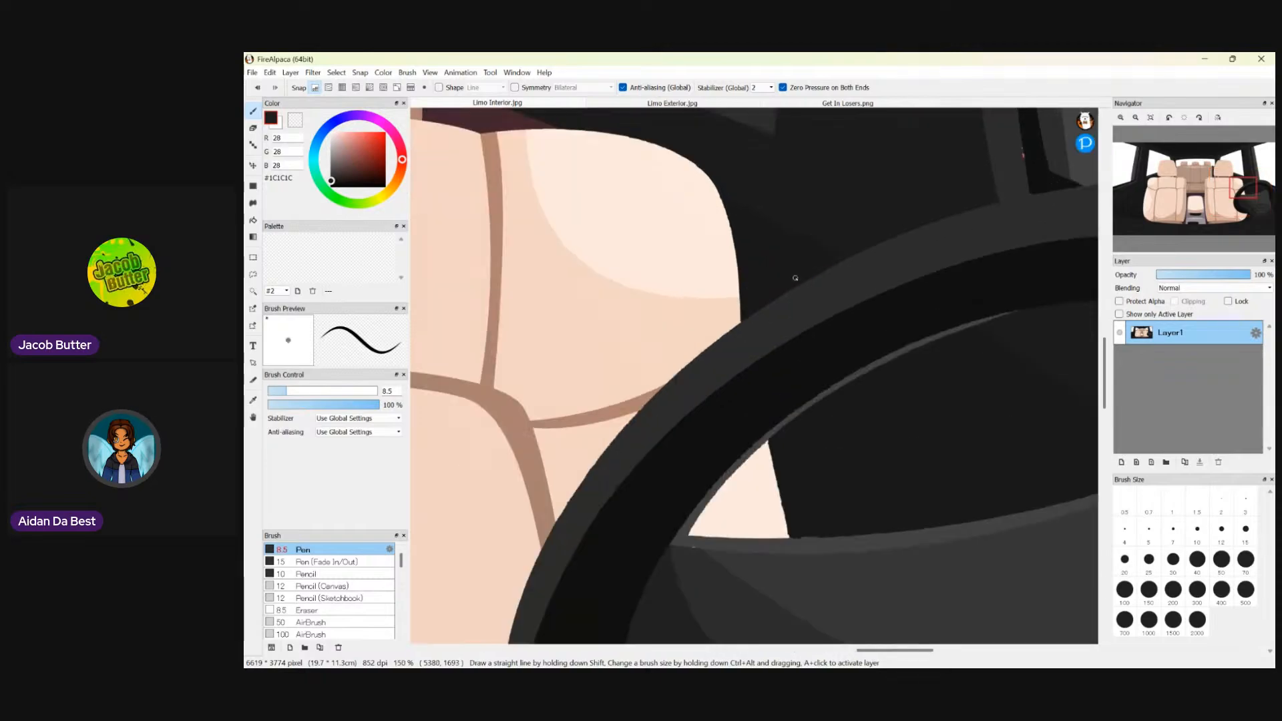
left_click(255, 400)
left_click(751, 235)
scroll(442, 127, "down", 2)
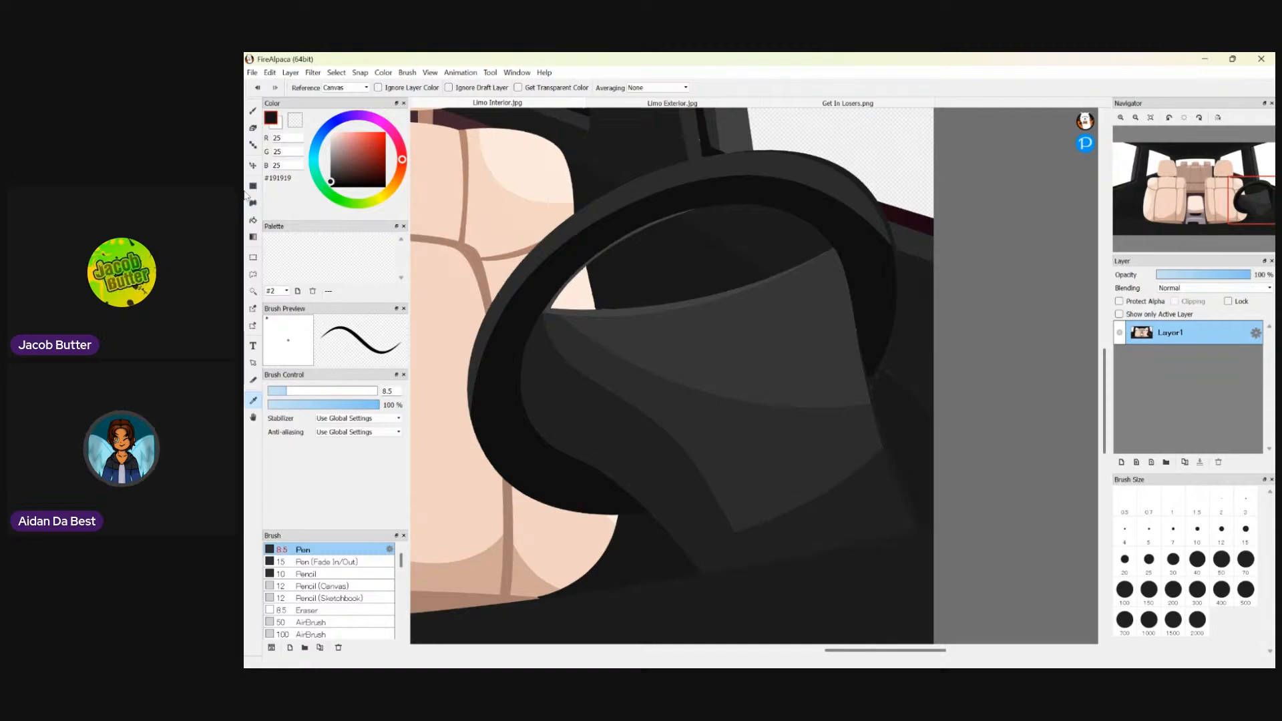
left_click(253, 220)
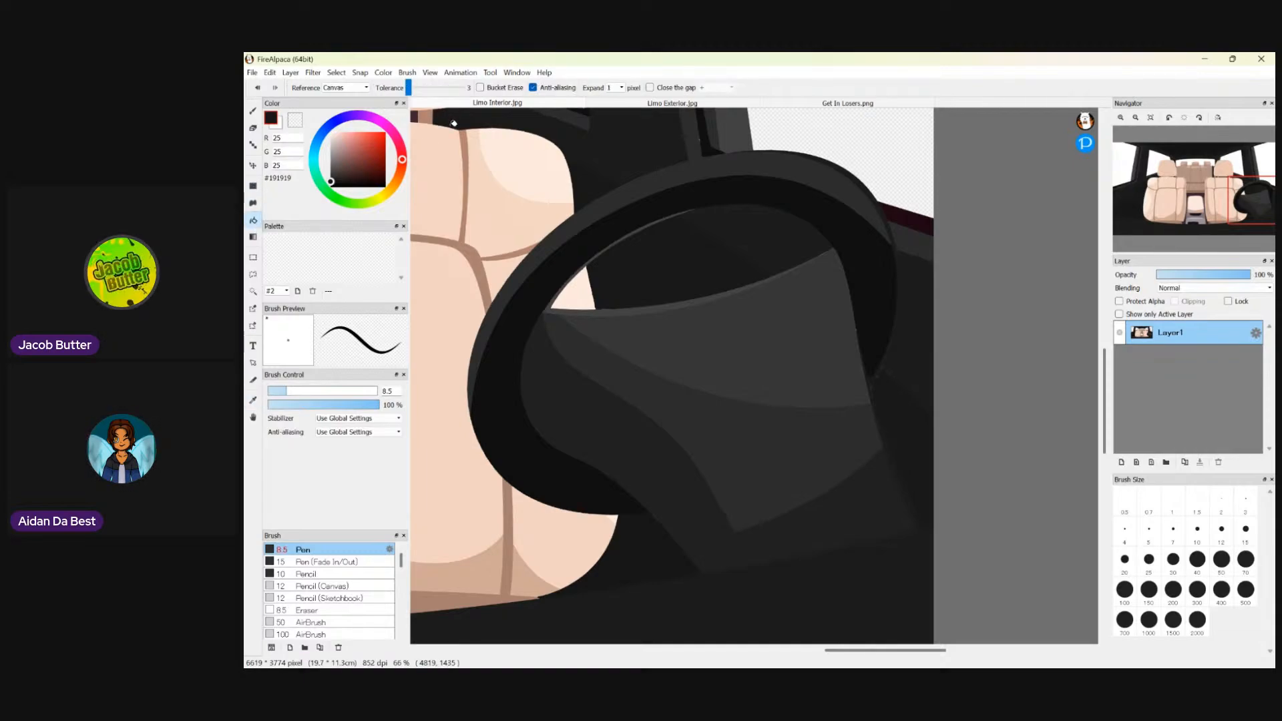
scroll(812, 285, "left", 4)
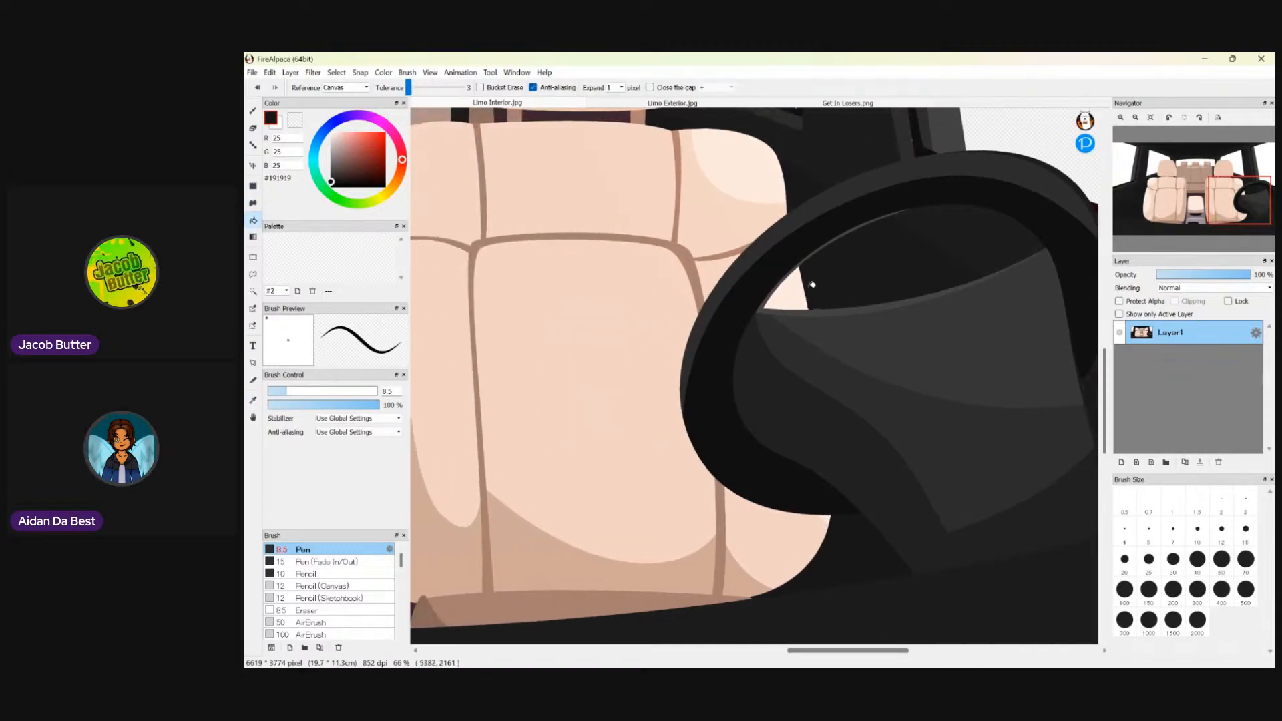
- Fill the dark maroon gaps around the posts under the driver's headrest with RGB 25, 25, 25
scroll(1088, 374, "up", 2)
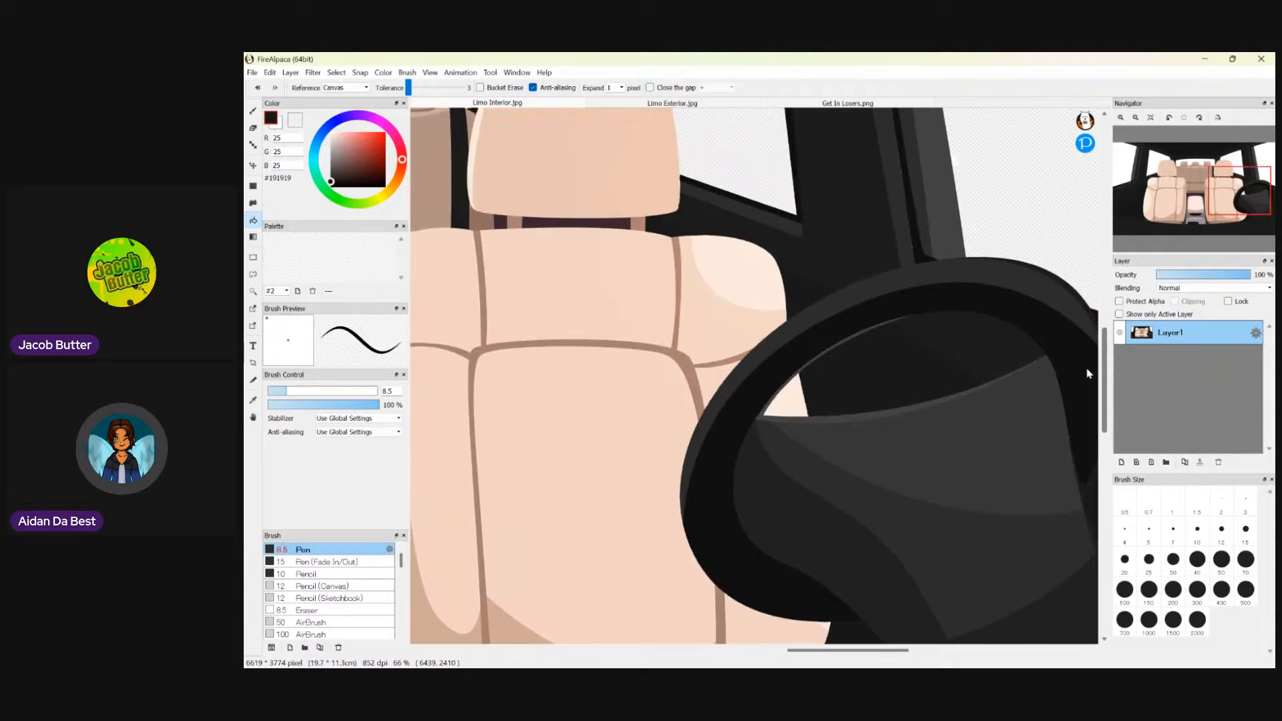
scroll(601, 218, "up", 4)
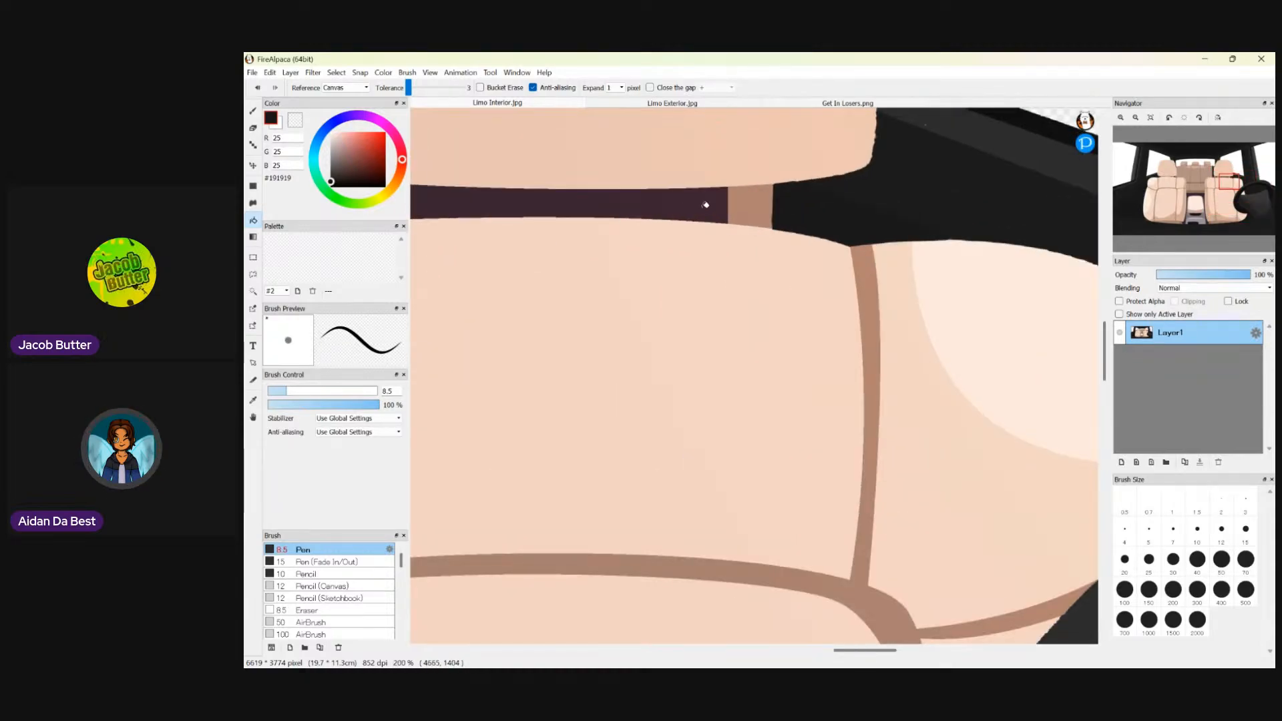
scroll(702, 203, "down", 4)
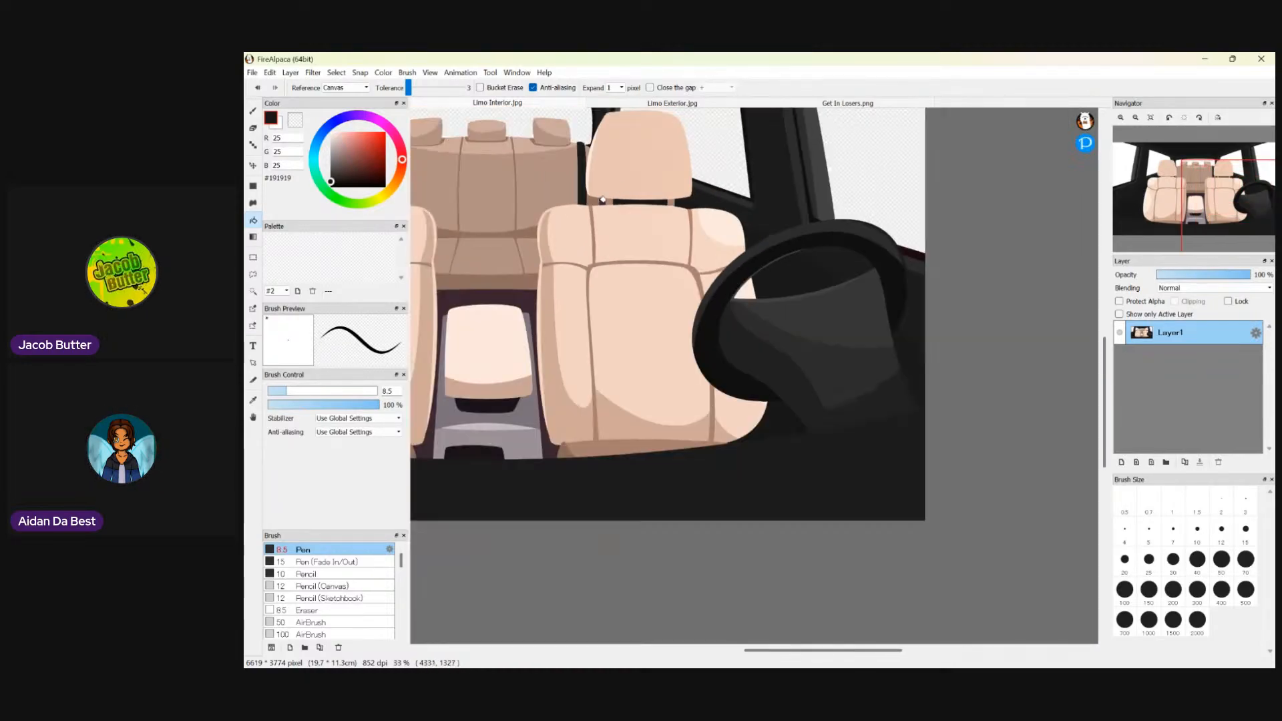
scroll(603, 208, "up", 2)
scroll(603, 208, "down", 4)
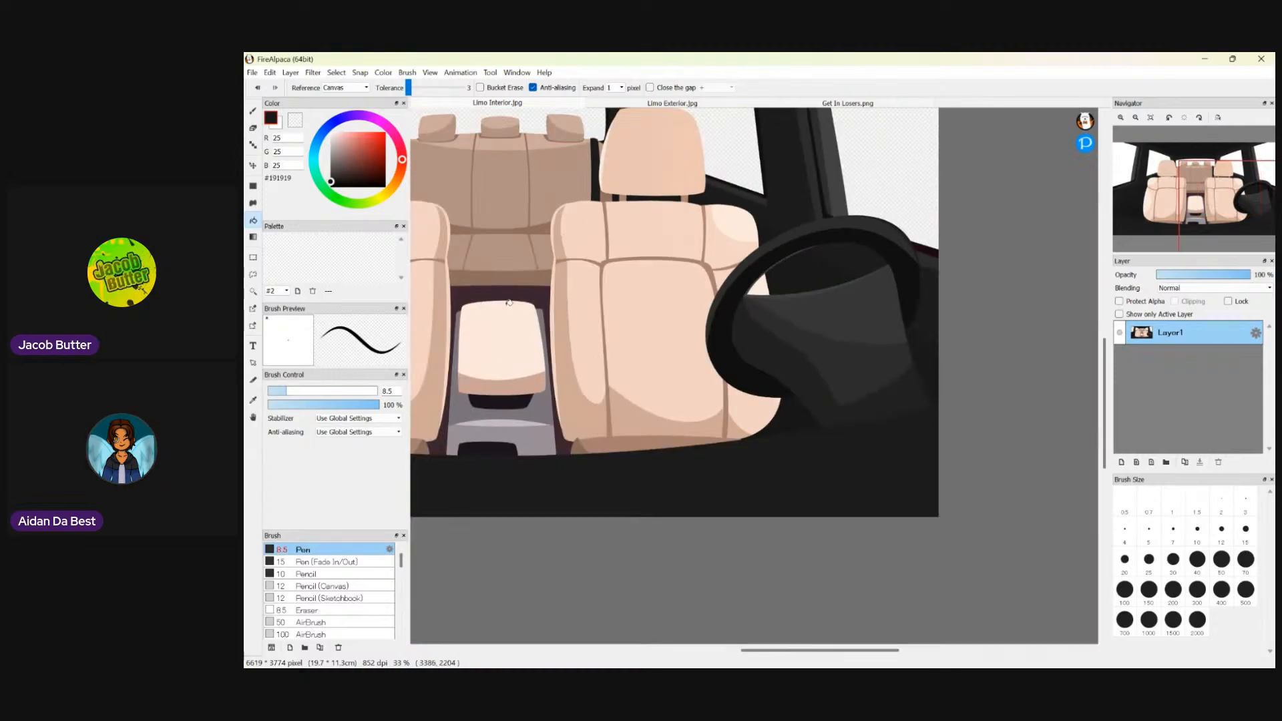
- Bucket-fill the purple gaps beneath the driver seat's headrest and between the front seats with #191919, using 0-pixel expansion
scroll(606, 199, "up", 7)
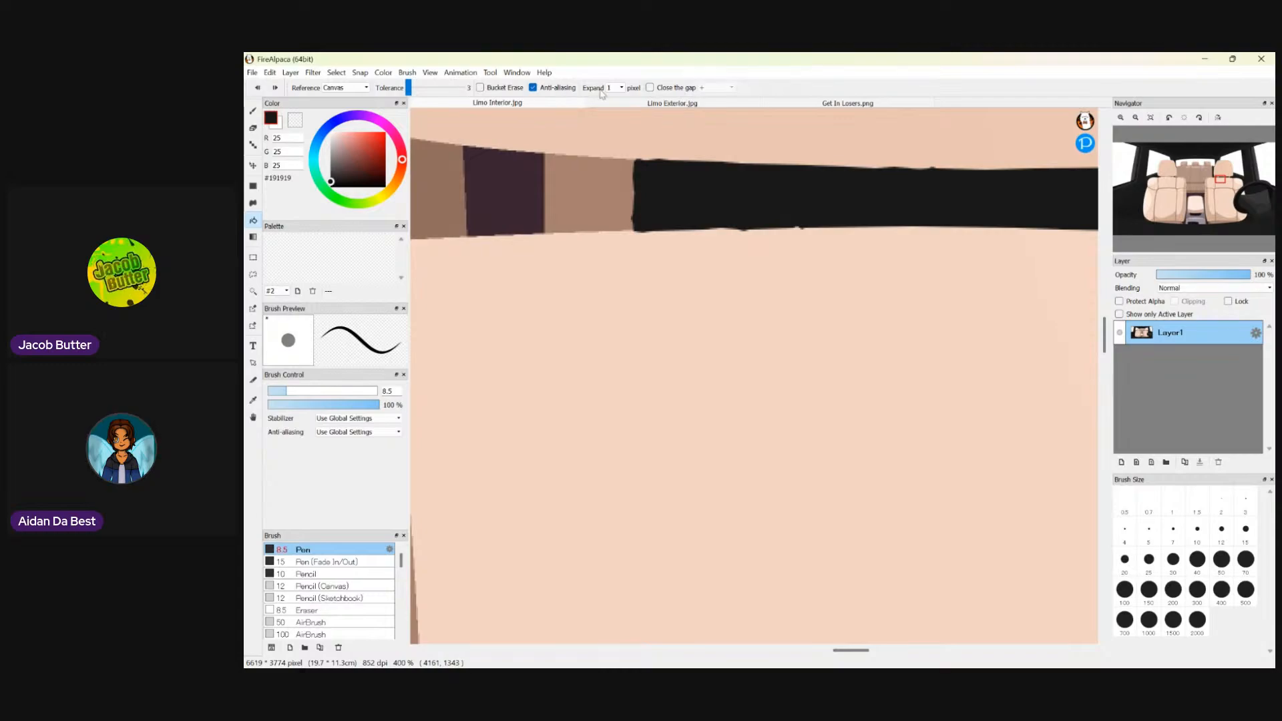
left_click(511, 187)
scroll(512, 194, "down", 7)
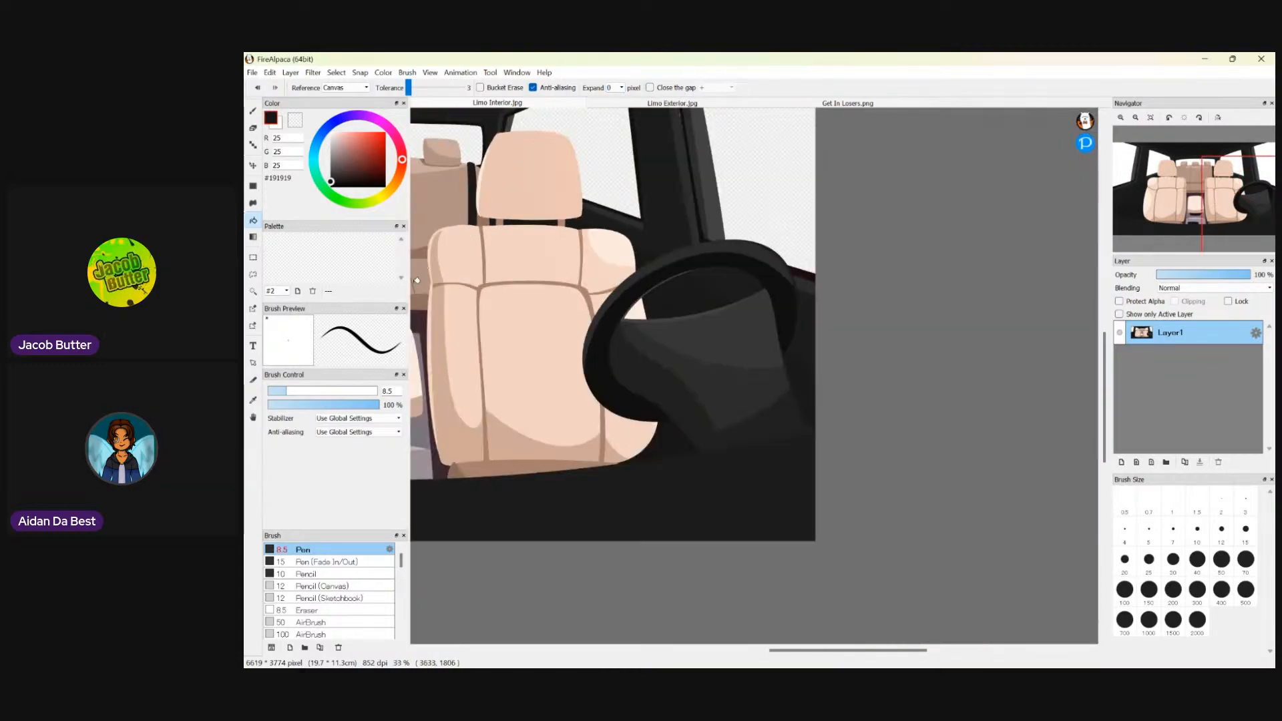
left_click(417, 323)
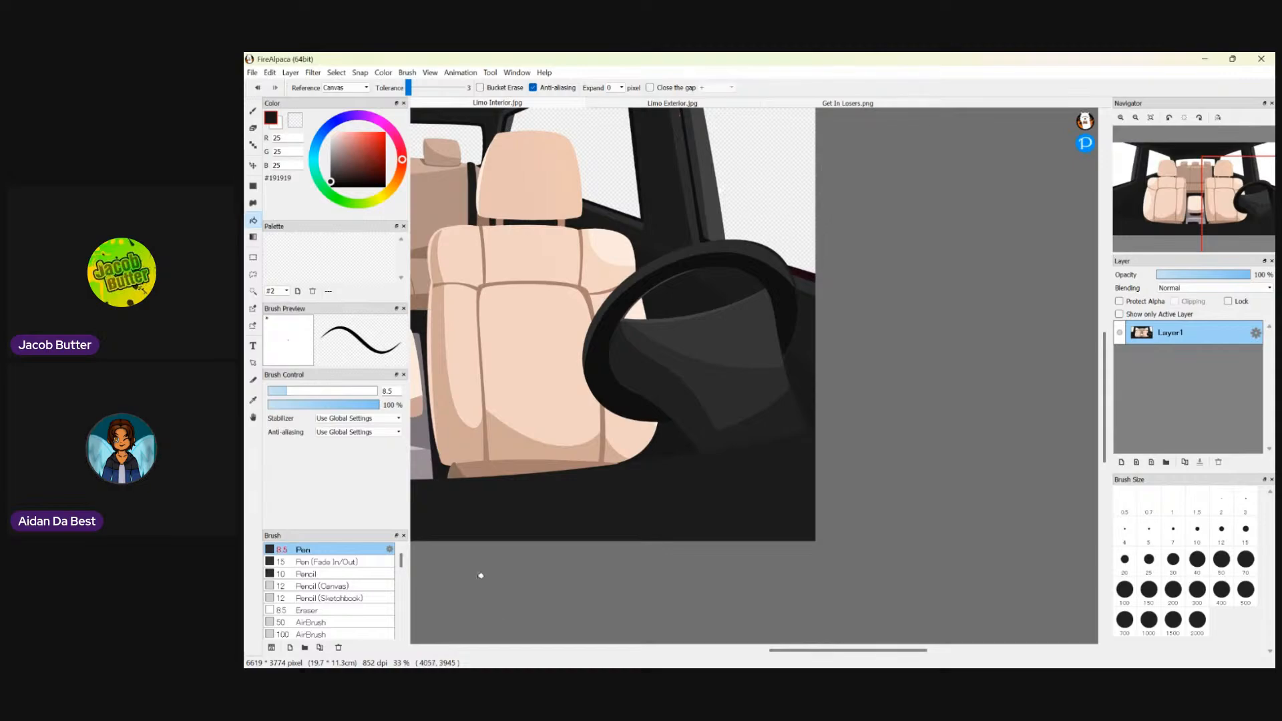
left_click_drag(784, 649, 695, 659)
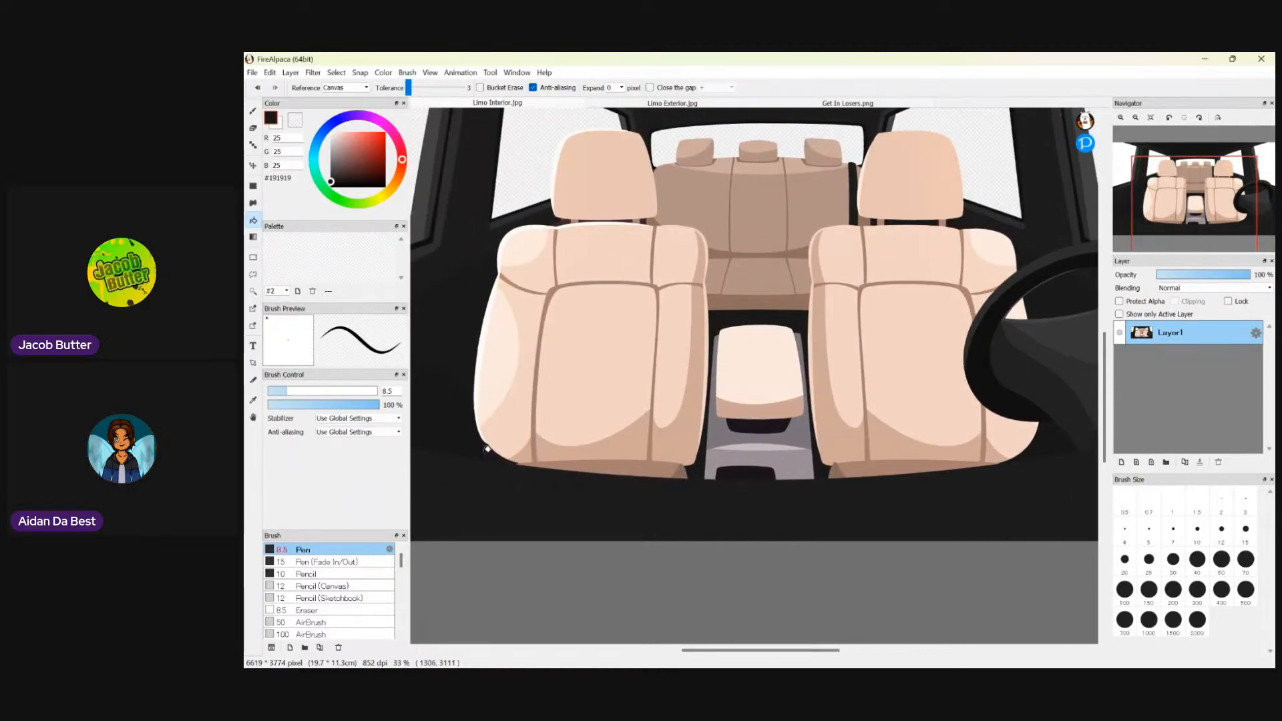
- Undo the fill at the passenger seat's lower outer corner and refill that purple sliver with #191919 at 1-pixel expansion
key("ctrl")
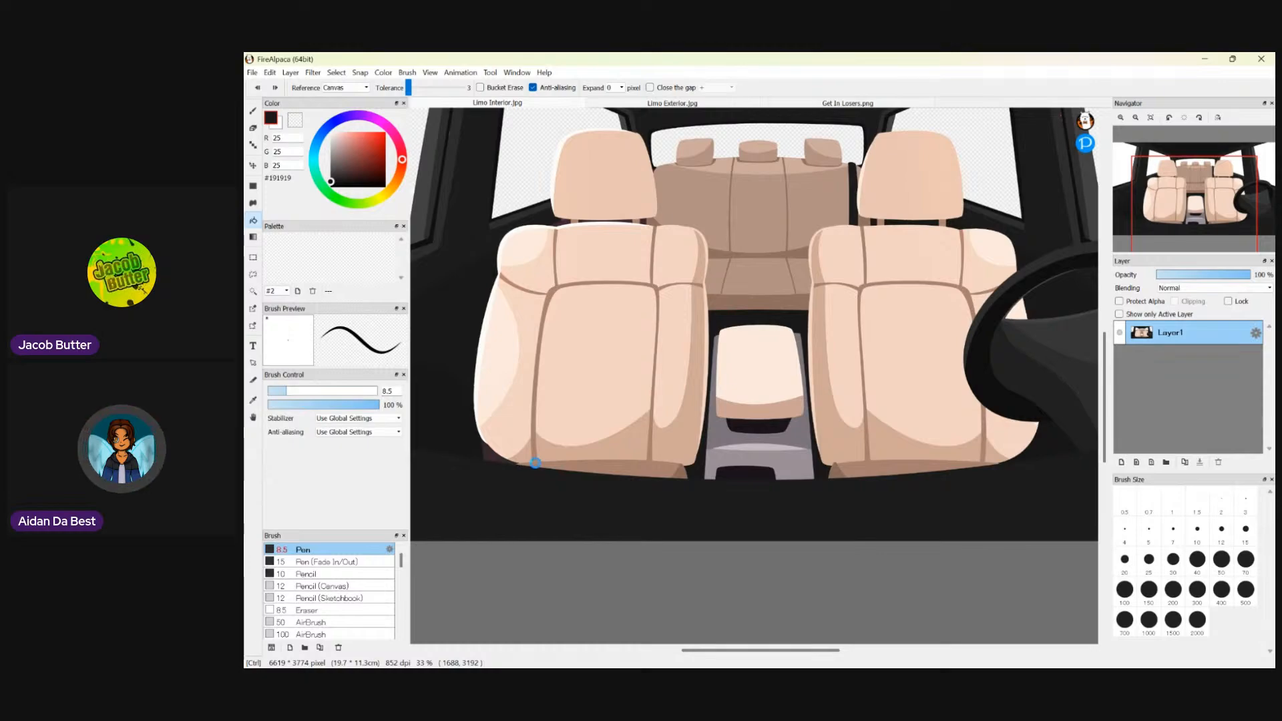
scroll(495, 453, "up", 5)
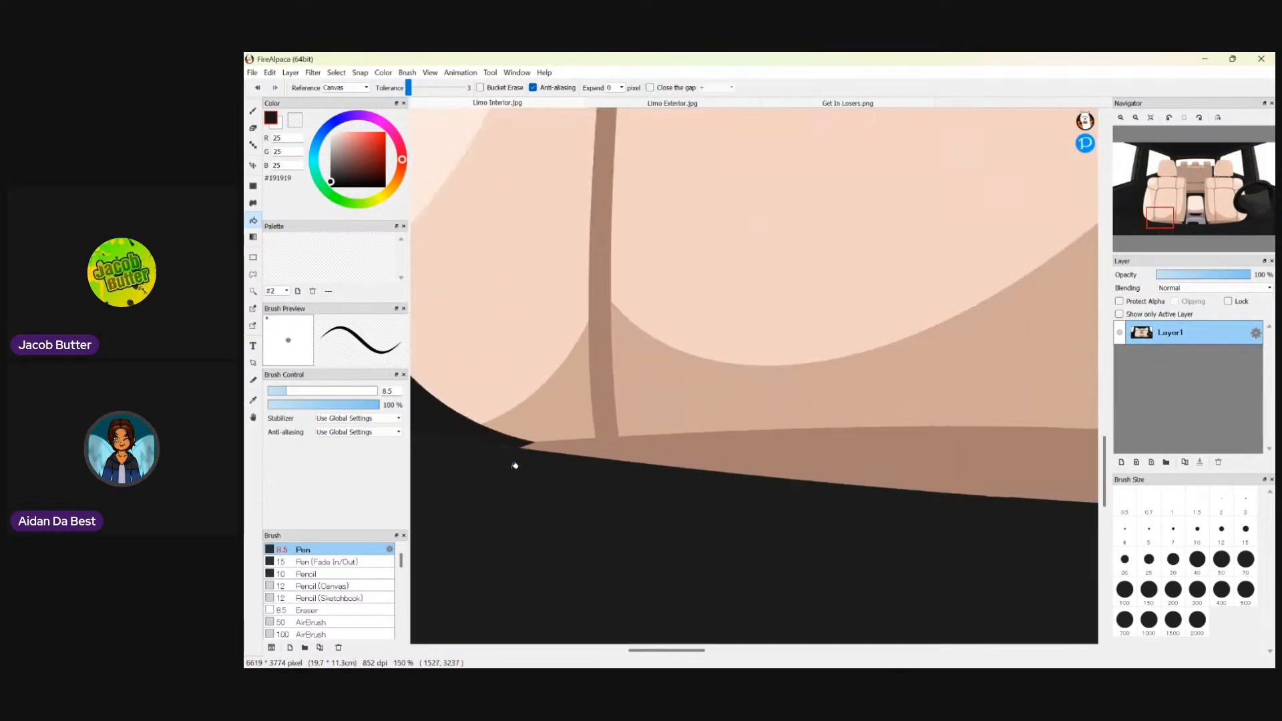
scroll(512, 469, "up", 3)
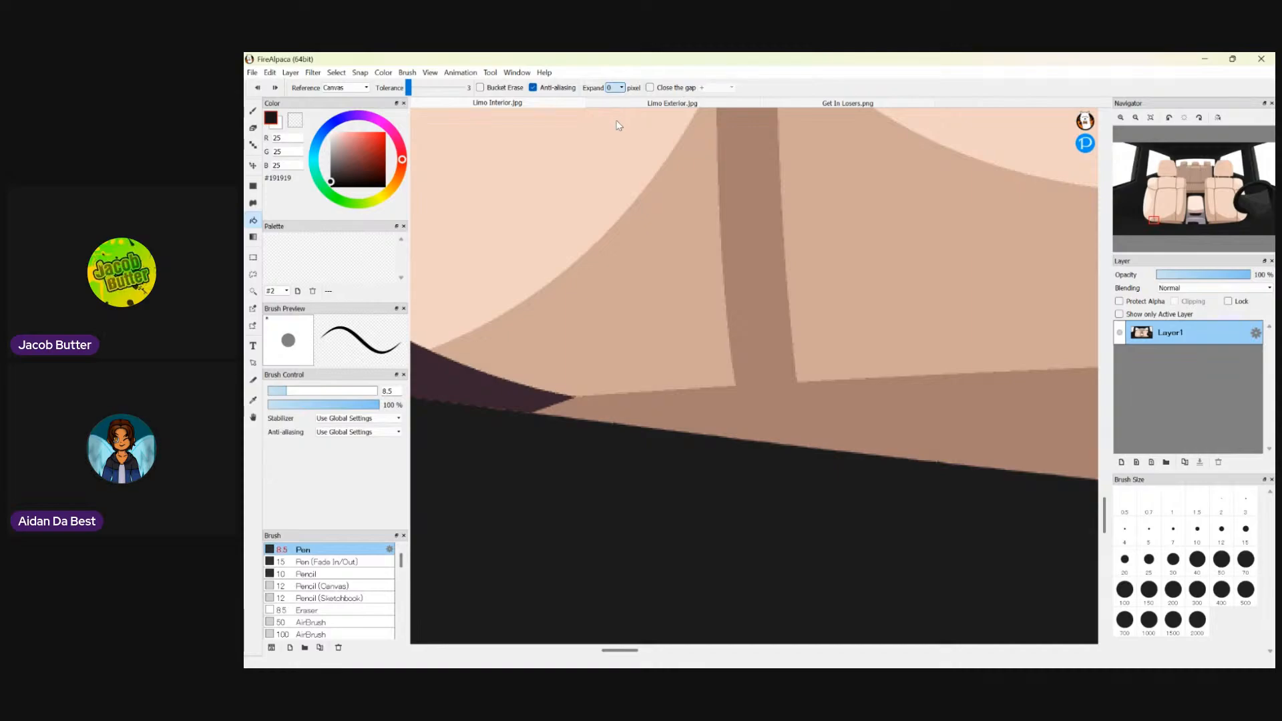
left_click(473, 383)
scroll(471, 384, "down", 6)
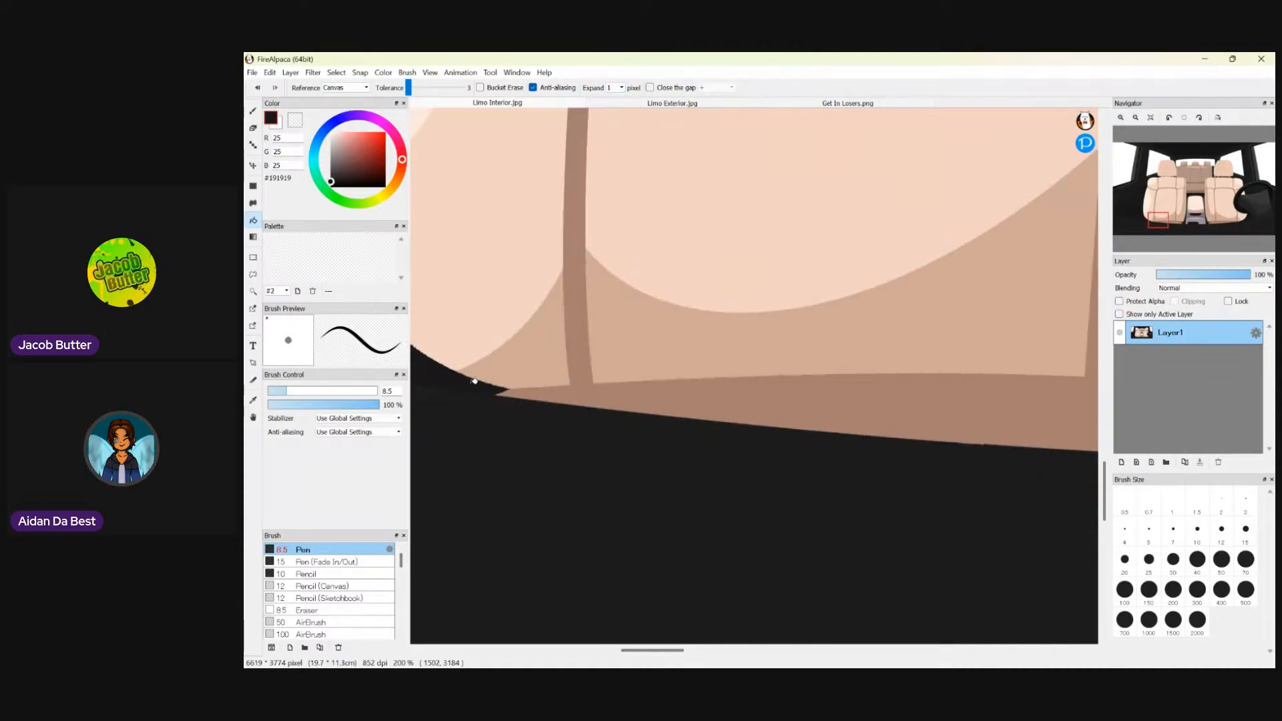
- Fill the purple gaps under the passenger seat's headrest with #191919, using 0-pixel expansion for the small gap beside the post
scroll(572, 308, "down", 3)
scroll(572, 307, "up", 4)
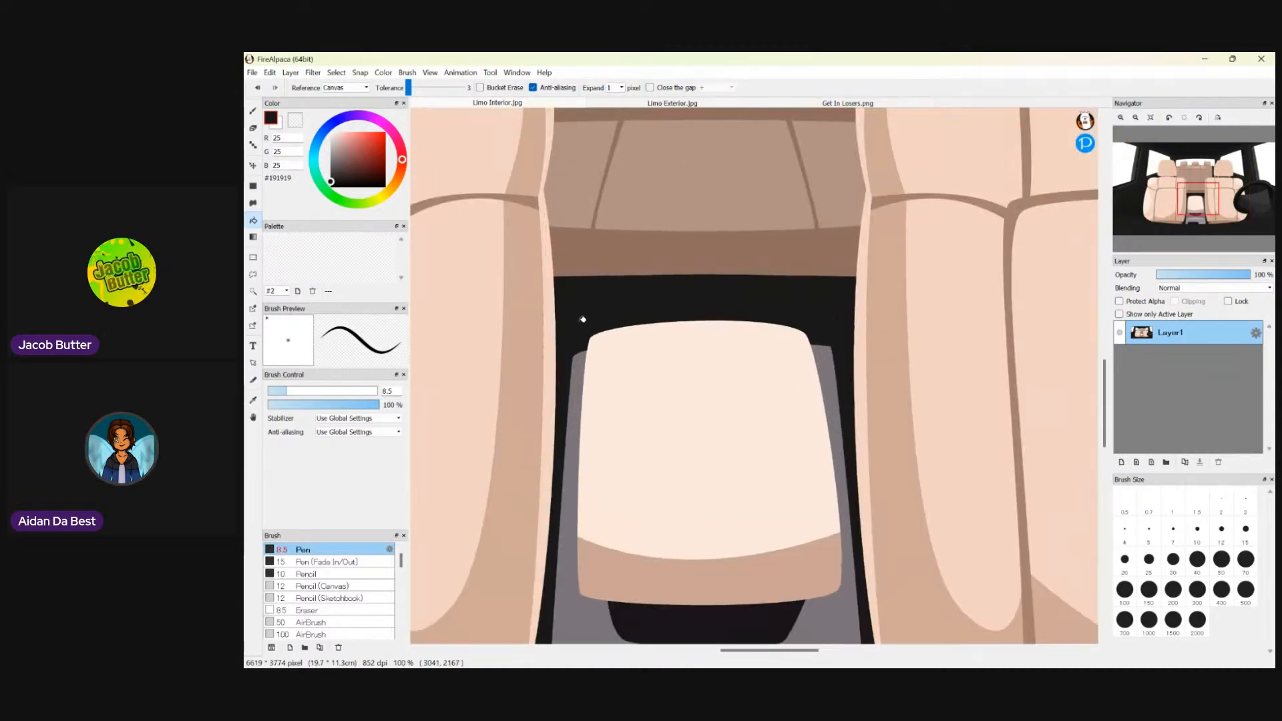
scroll(578, 316, "down", 3)
scroll(528, 252, "up", 4)
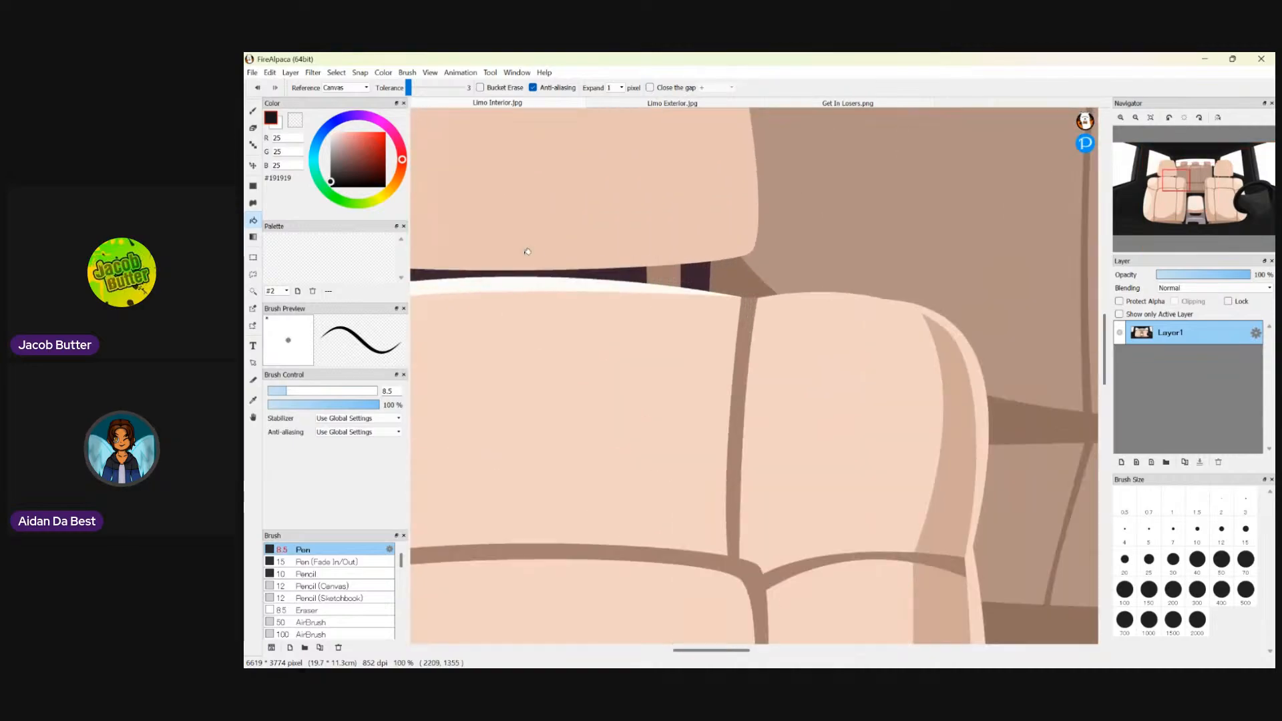
left_click(621, 269)
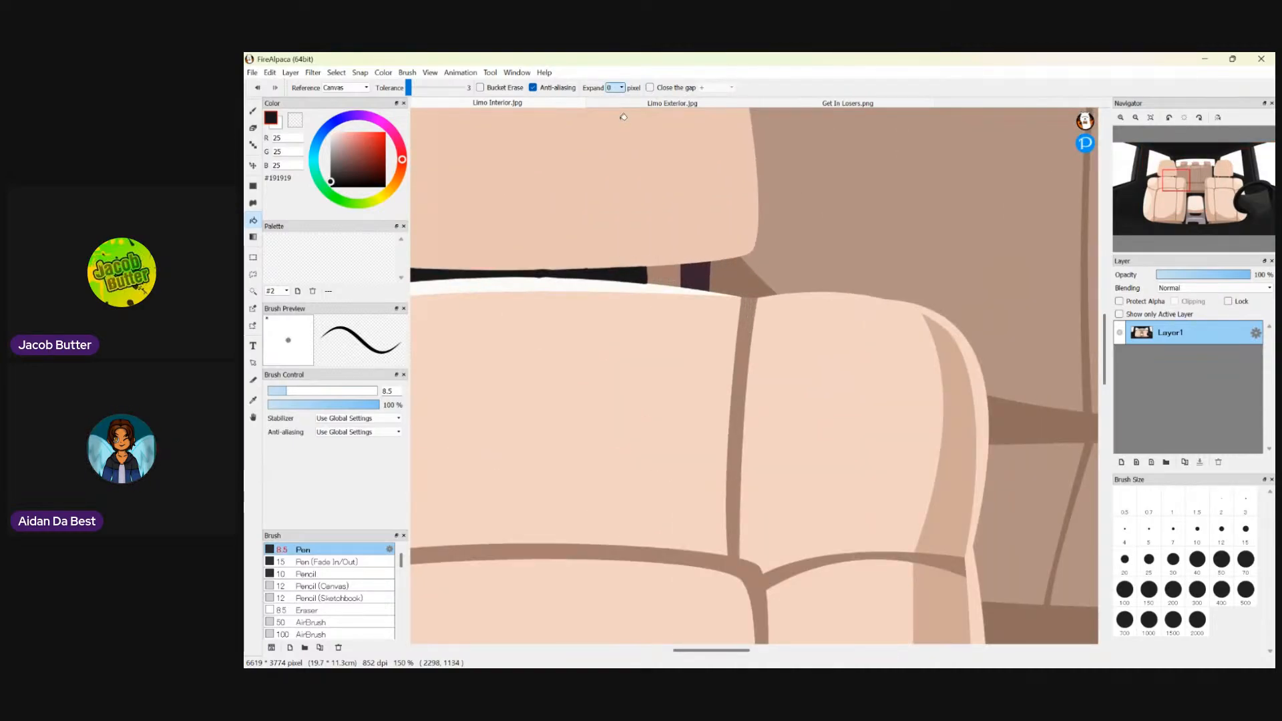
left_click(701, 274)
scroll(544, 322, "down", 5)
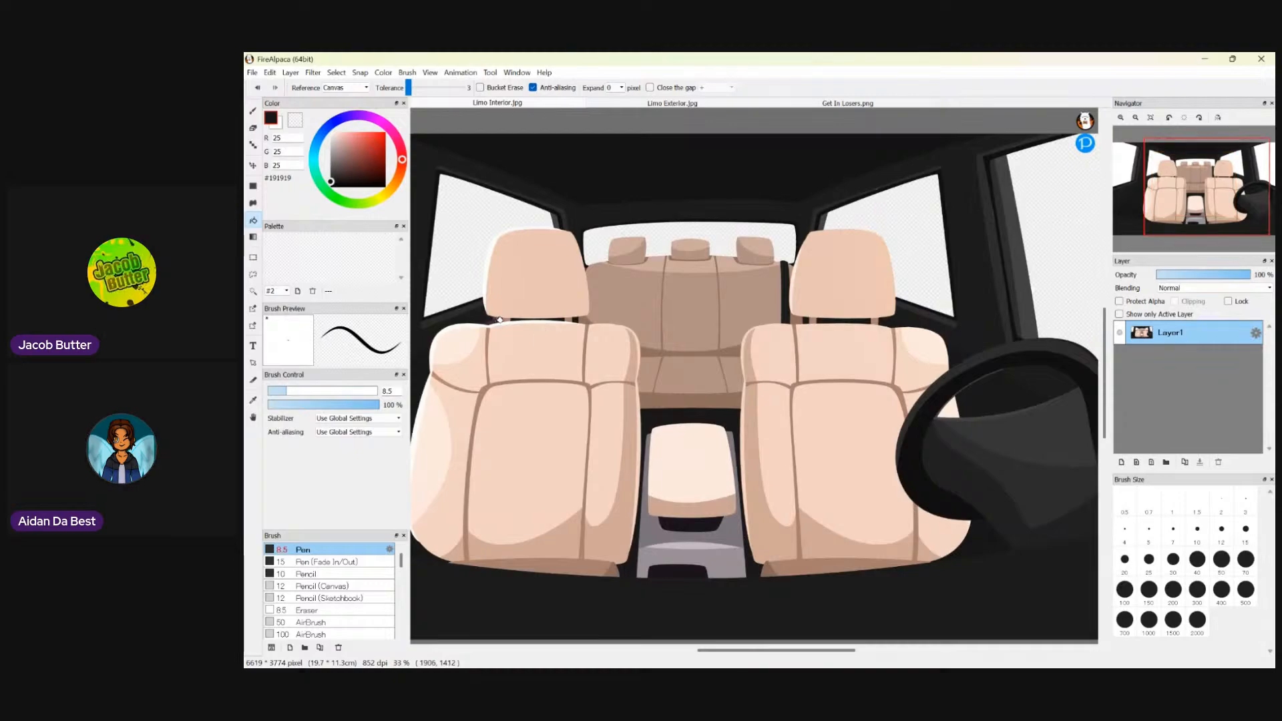
- Sample #1C1C1C from the dark interior and bucket-fill the remaining purple patches at the passenger headrest's lower outer corner
scroll(499, 317, "up", 4)
scroll(498, 316, "up", 3)
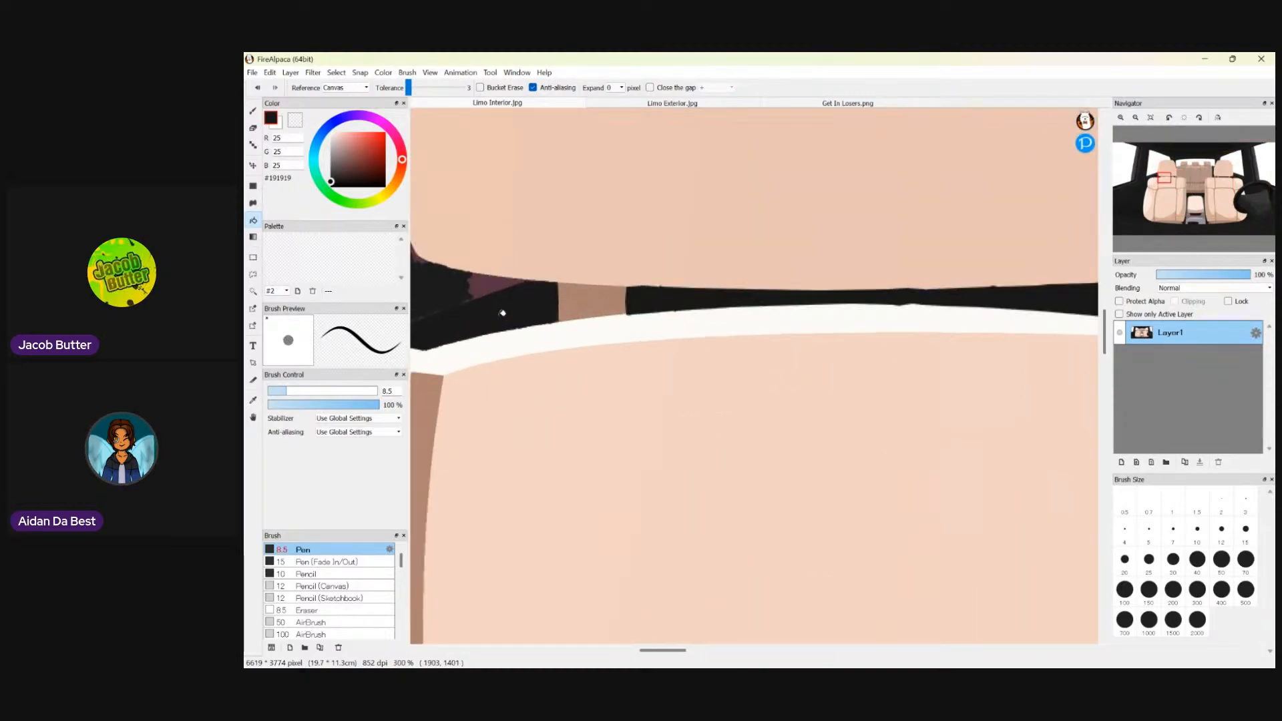
left_click(253, 401)
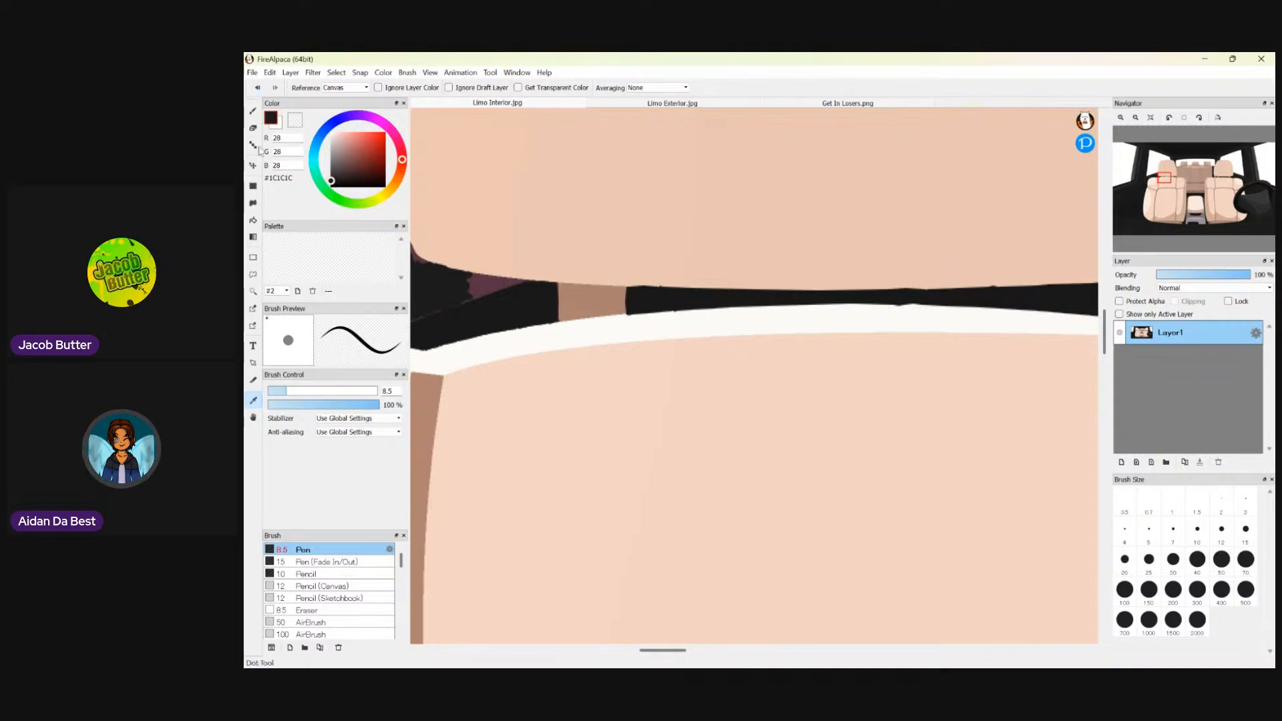
left_click(254, 220)
left_click(482, 284)
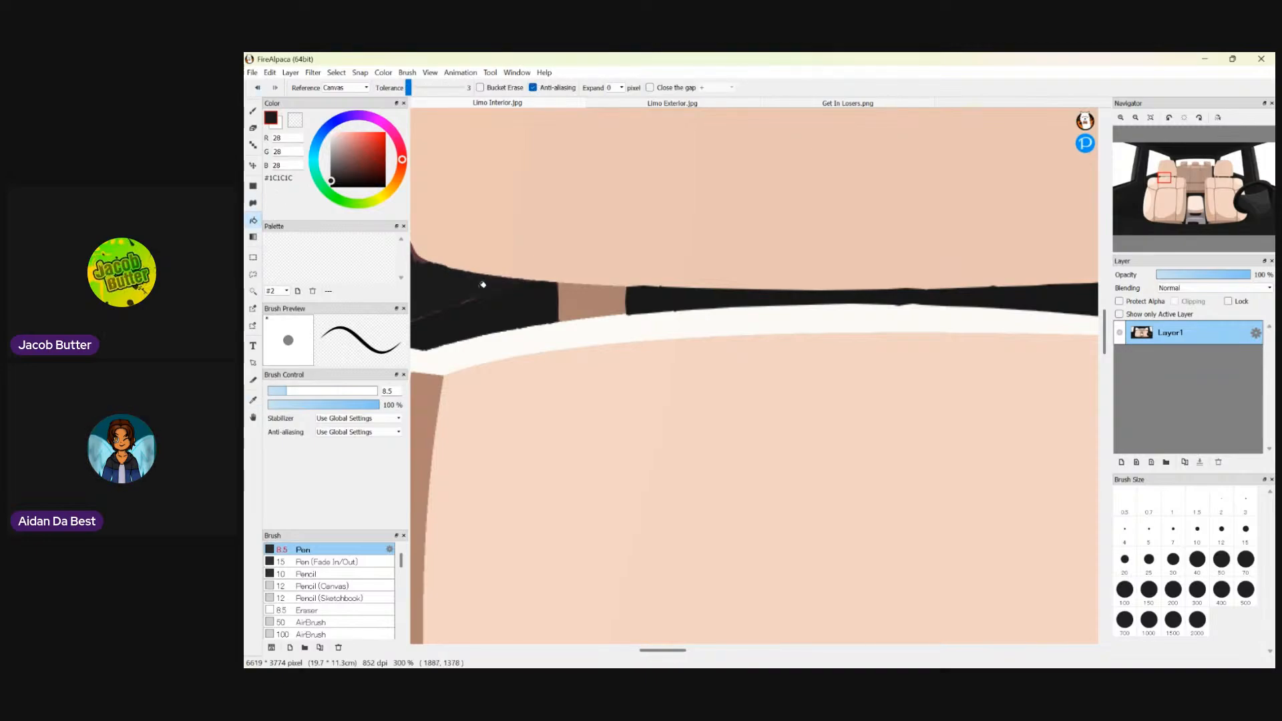
scroll(426, 252, "up", 1)
scroll(426, 253, "down", 4)
scroll(425, 248, "up", 6)
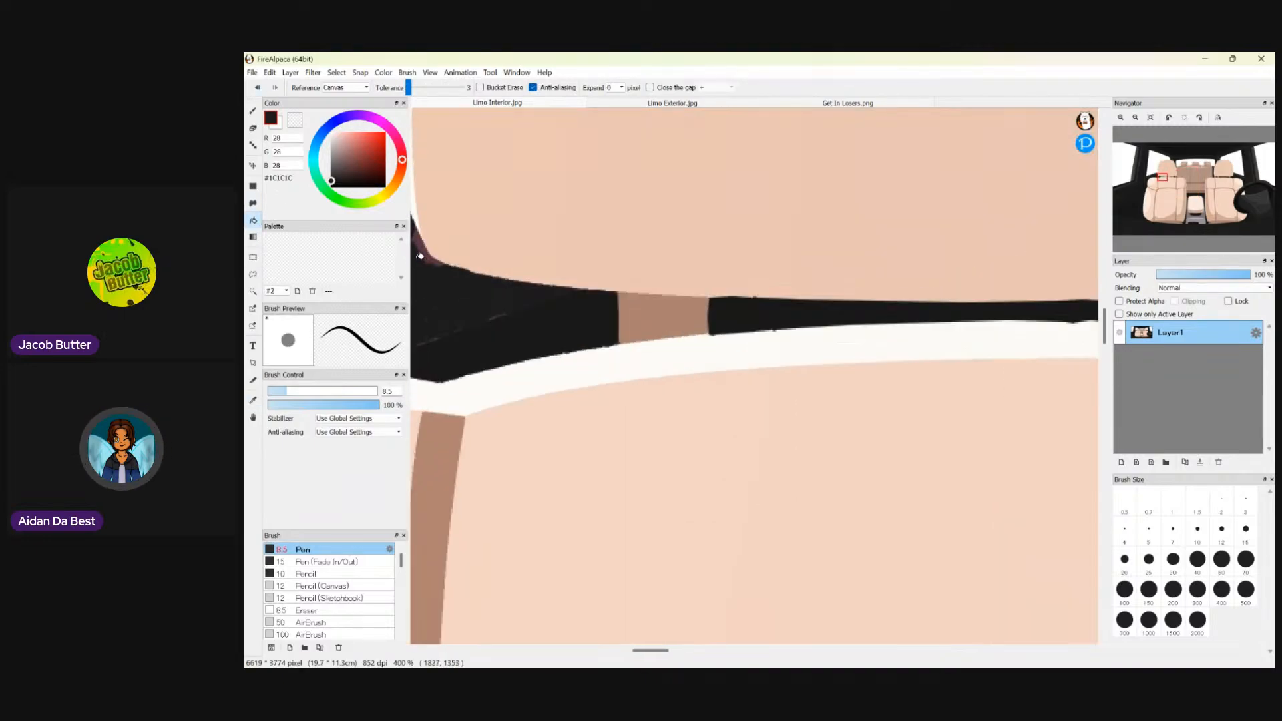
left_click(434, 238)
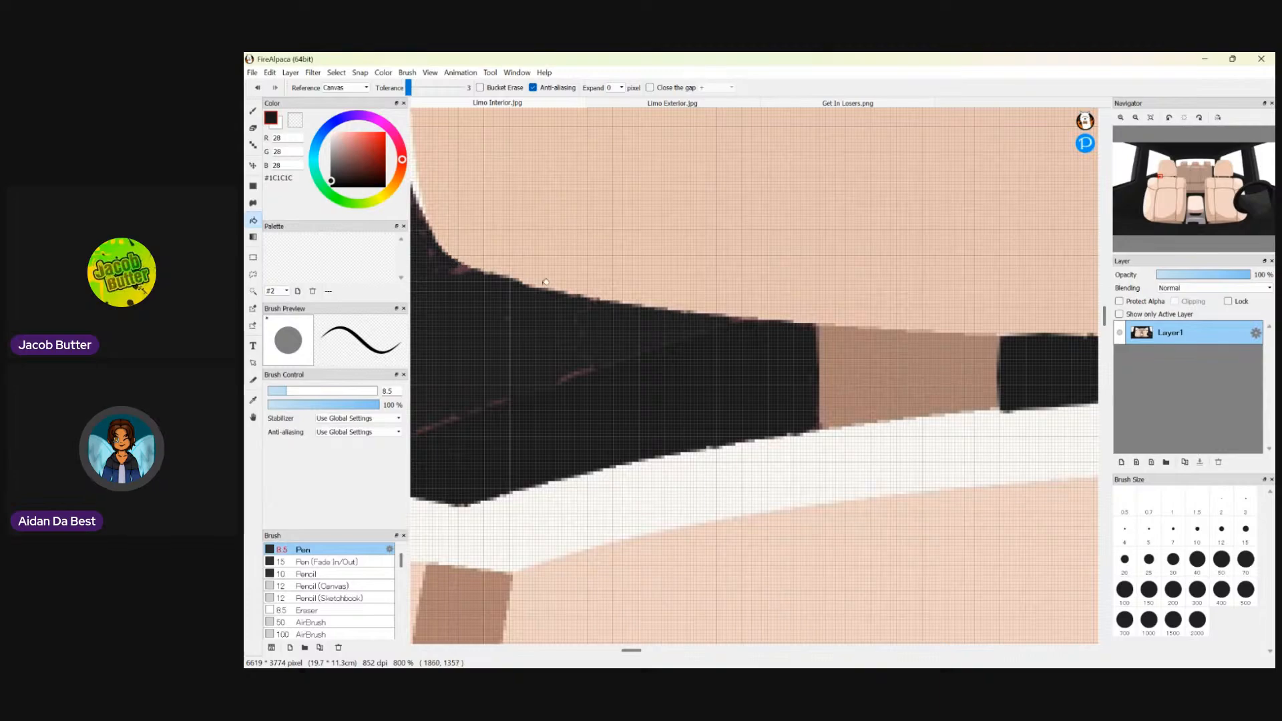
- Paint over the leftover purple pixels below the passenger headrest with the 8.5-pixel Pen in #1C1C1C
left_click(252, 112)
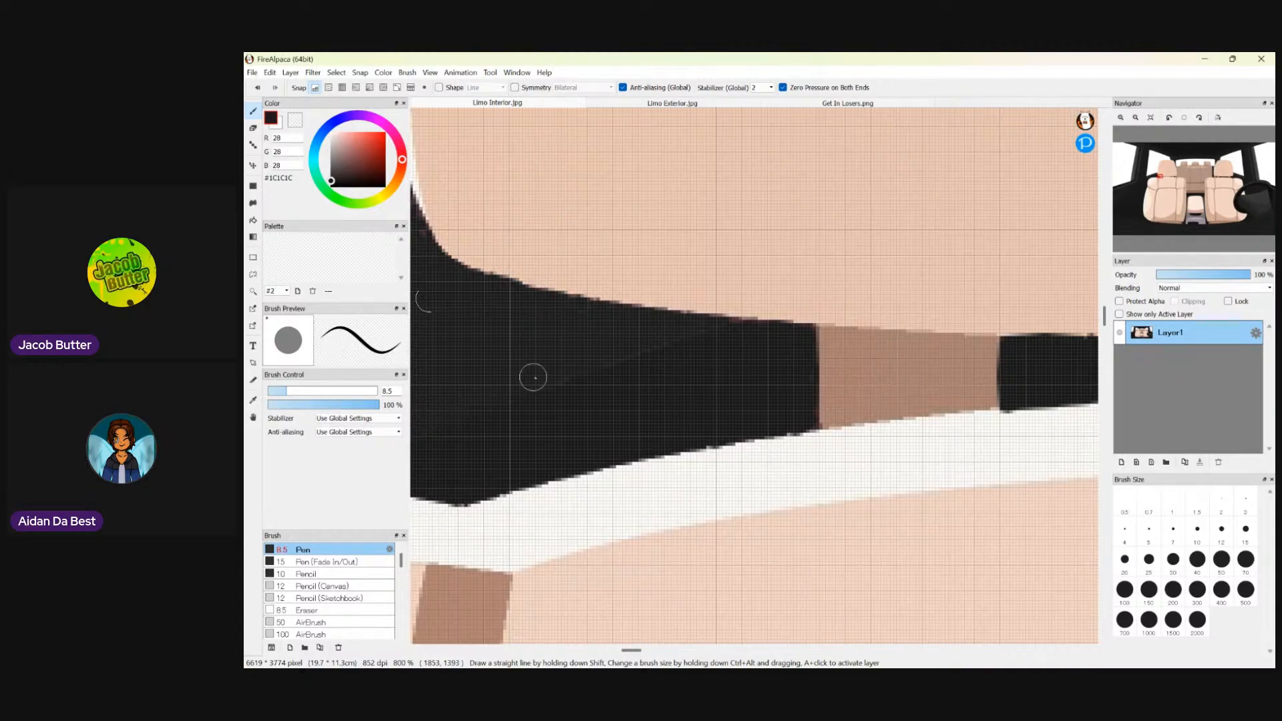
scroll(560, 364, "up", 3)
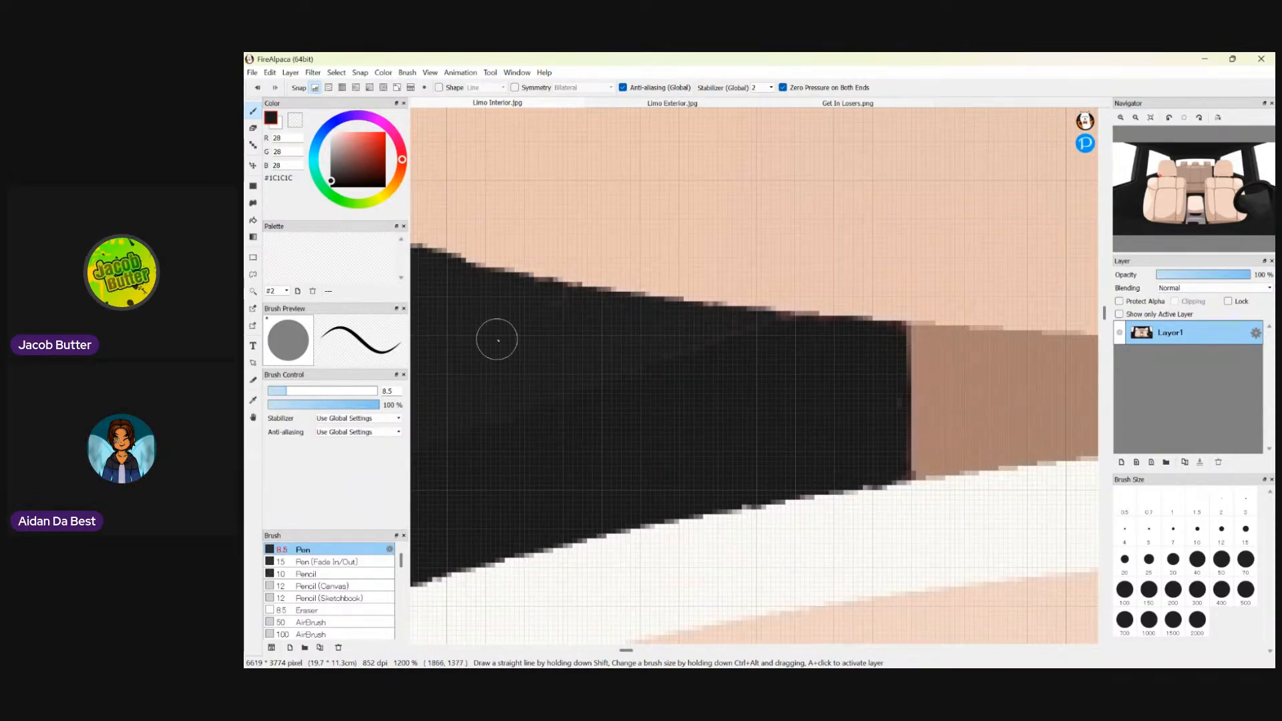
scroll(490, 360, "down", 7)
scroll(427, 360, "down", 3)
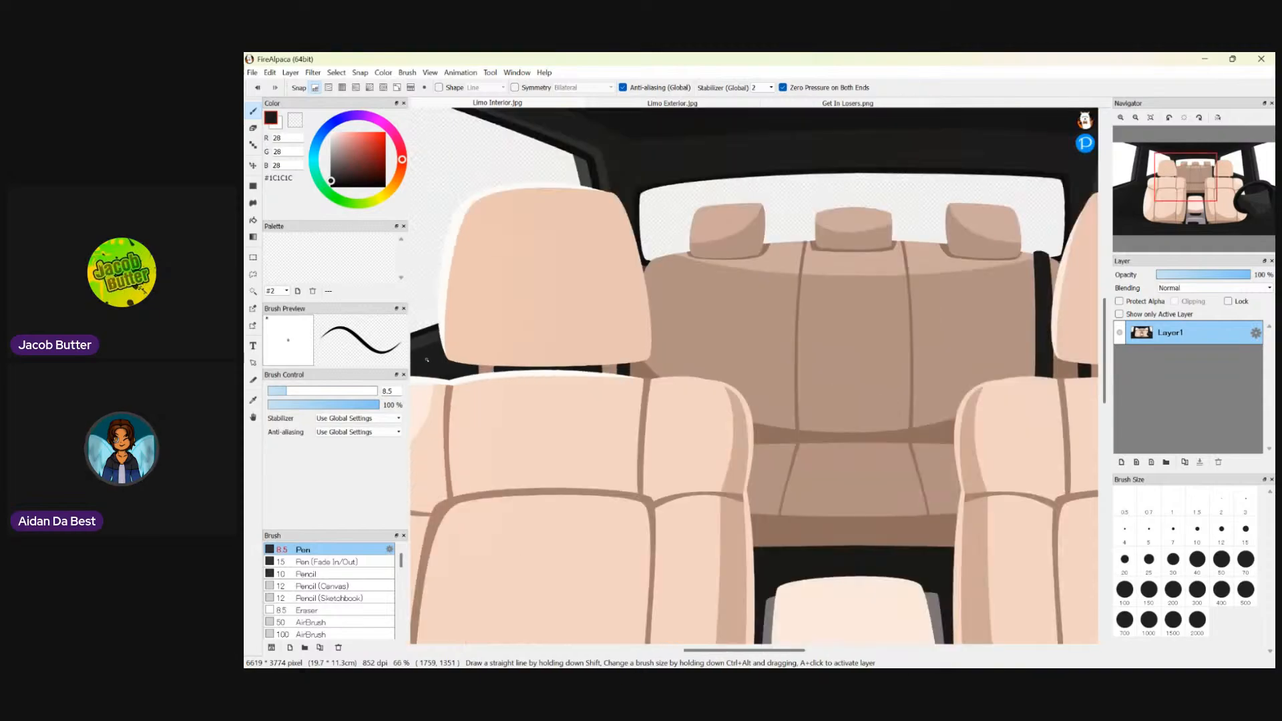
scroll(442, 363, "up", 8)
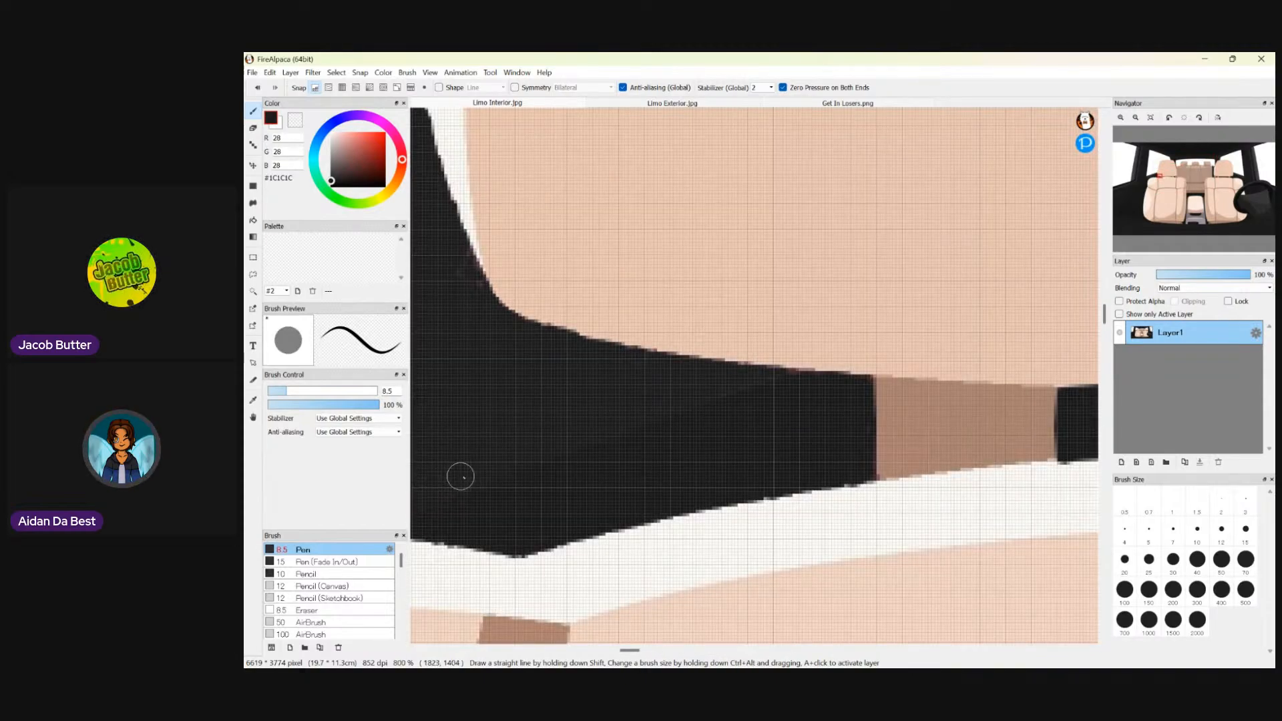
left_click_drag(637, 650, 628, 651)
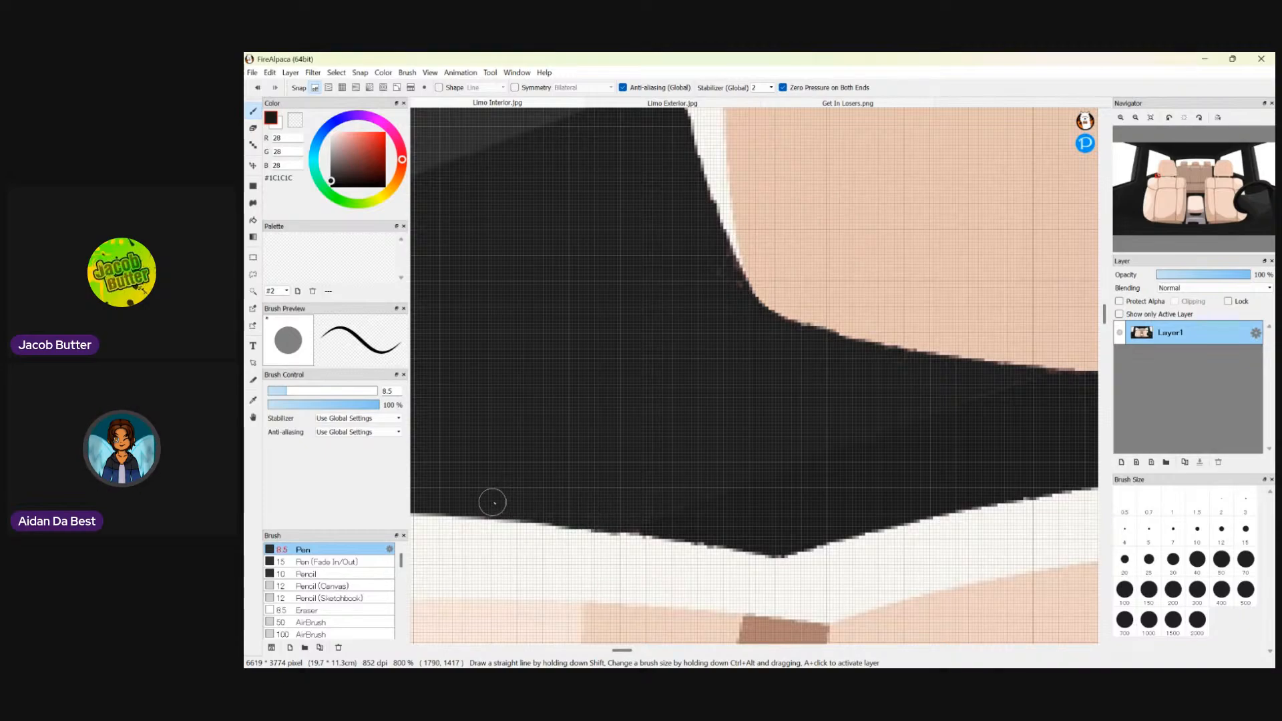
scroll(584, 345, "down", 10)
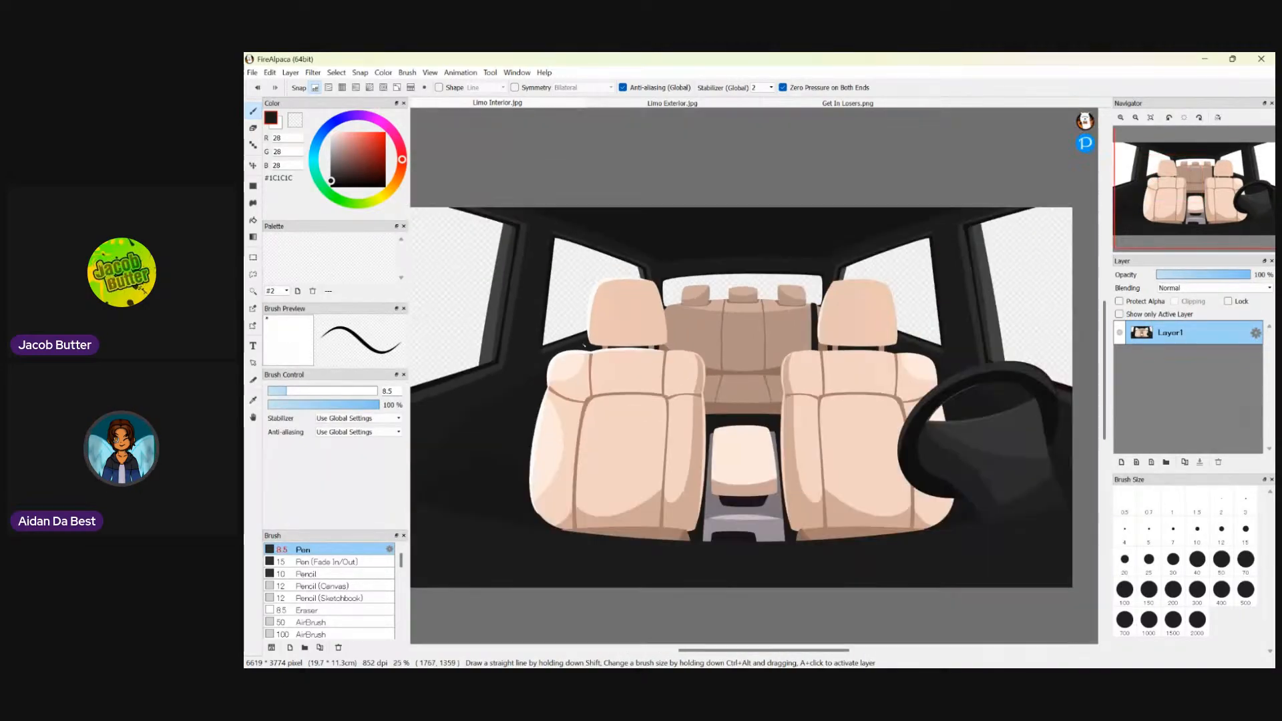
- Try filling the centre console's upper grey surface with #2C2C2C sampled from the rear side window frame, and undo it
scroll(588, 344, "down", 4)
scroll(727, 356, "up", 4)
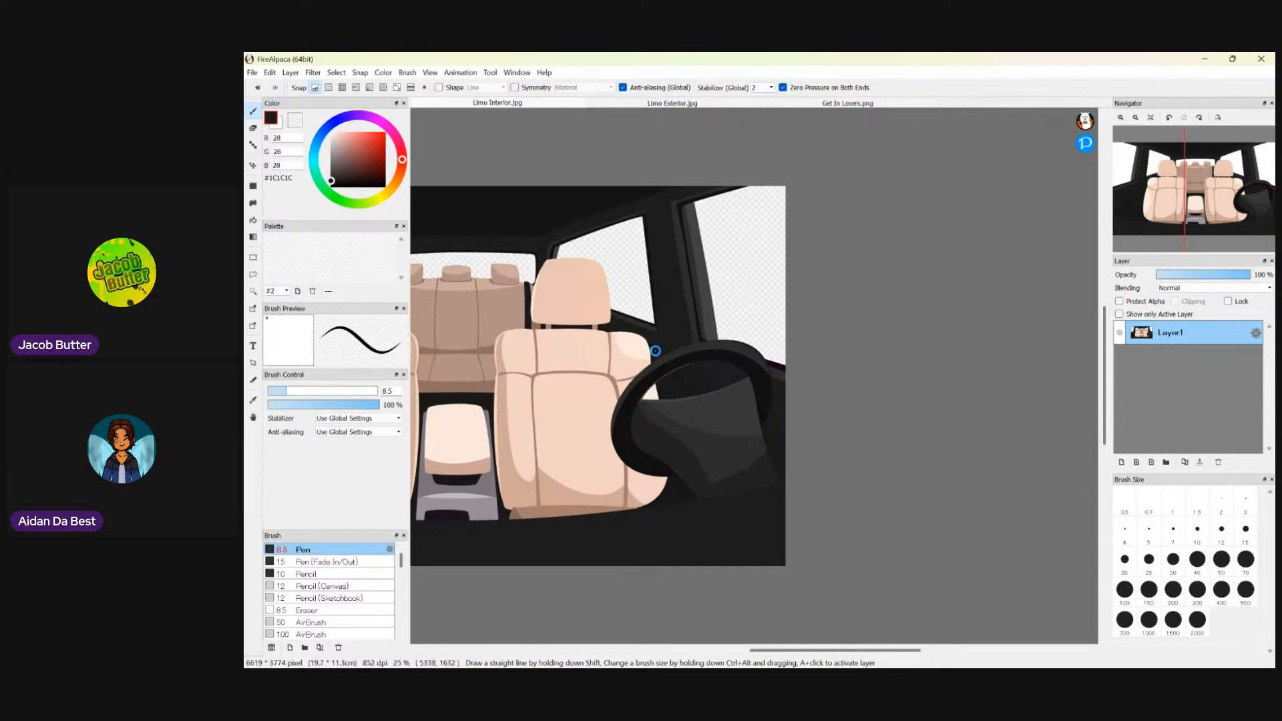
scroll(655, 350, "down", 2)
scroll(719, 369, "up", 7)
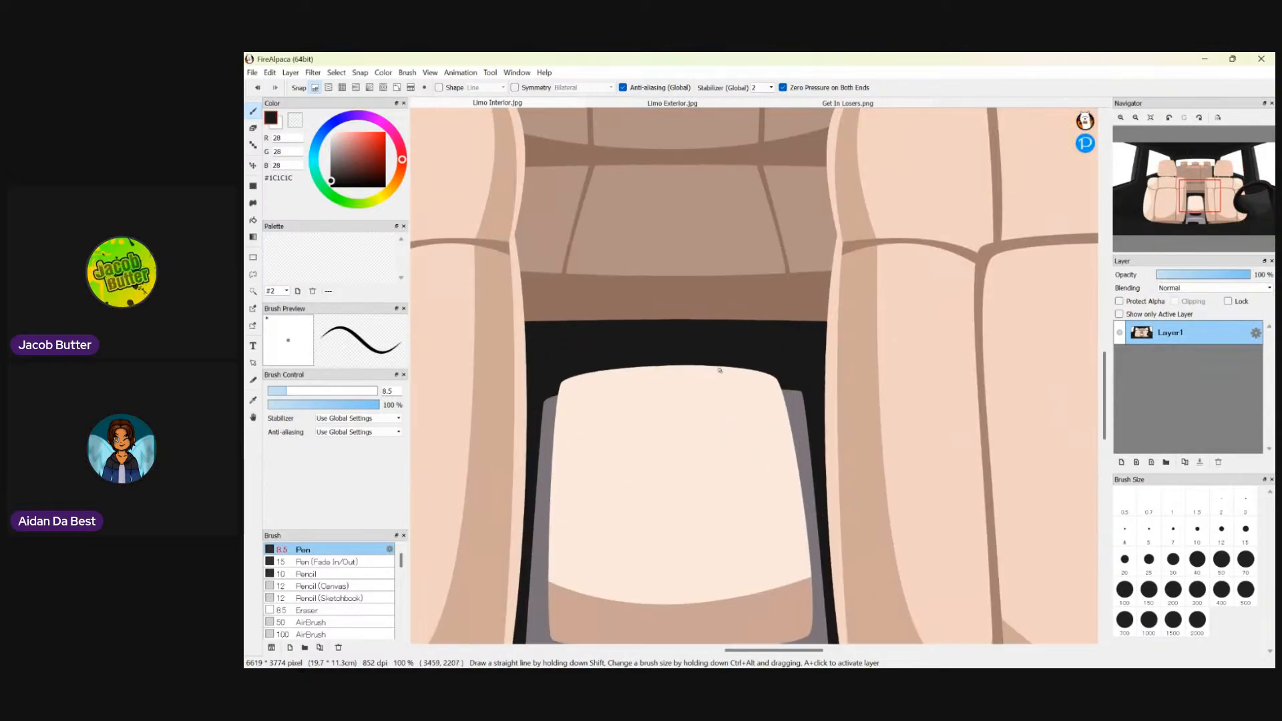
scroll(719, 369, "down", 3)
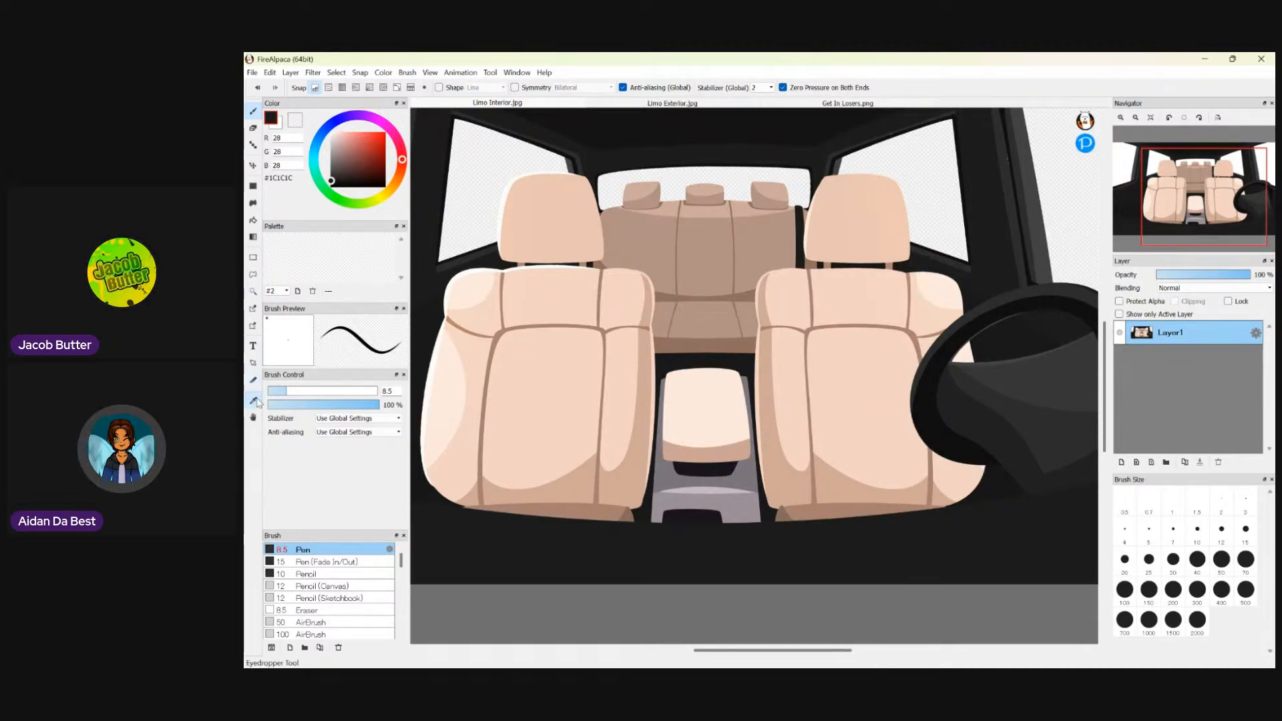
key("i")
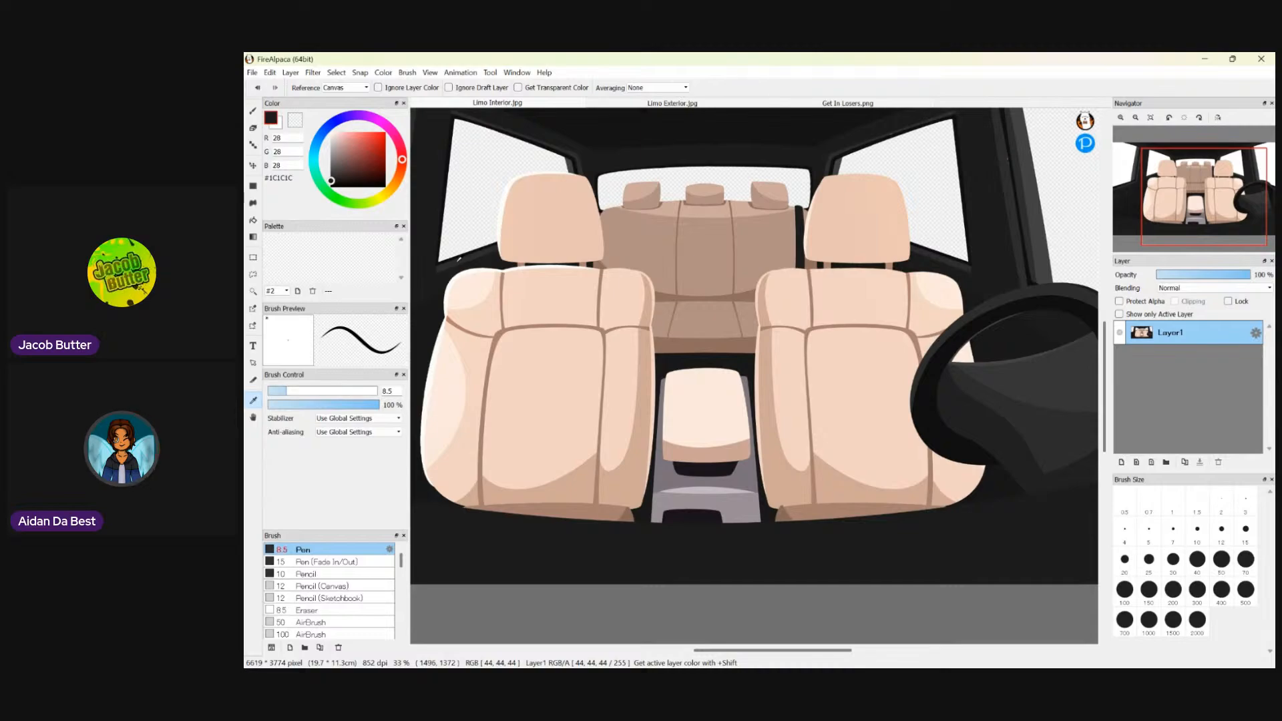
left_click(458, 259)
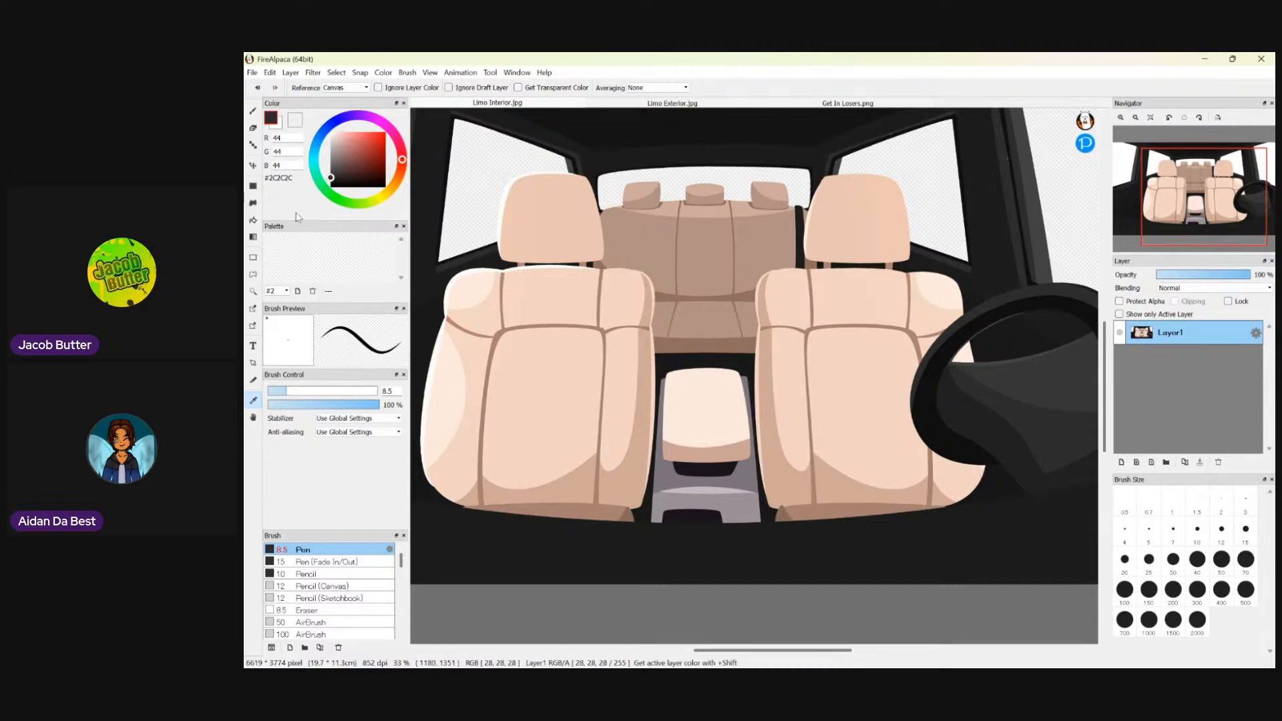
left_click(253, 221)
scroll(659, 527, "up", 2)
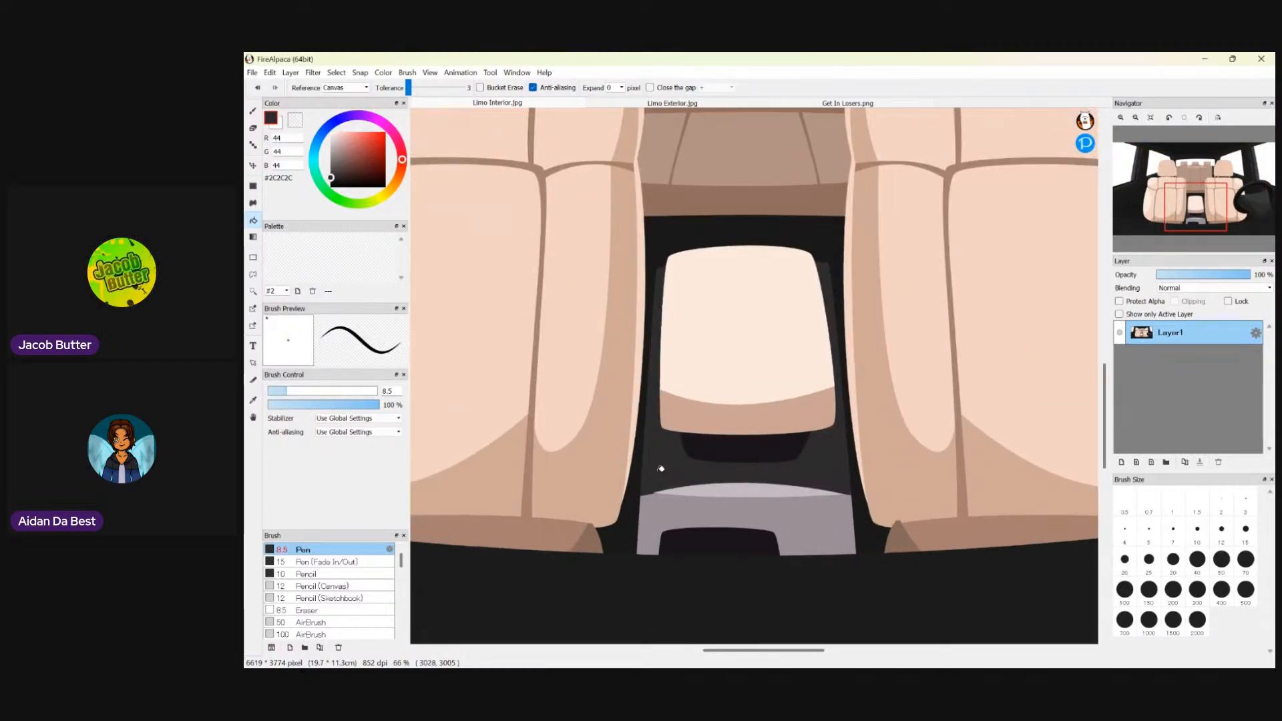
scroll(675, 448, "down", 4)
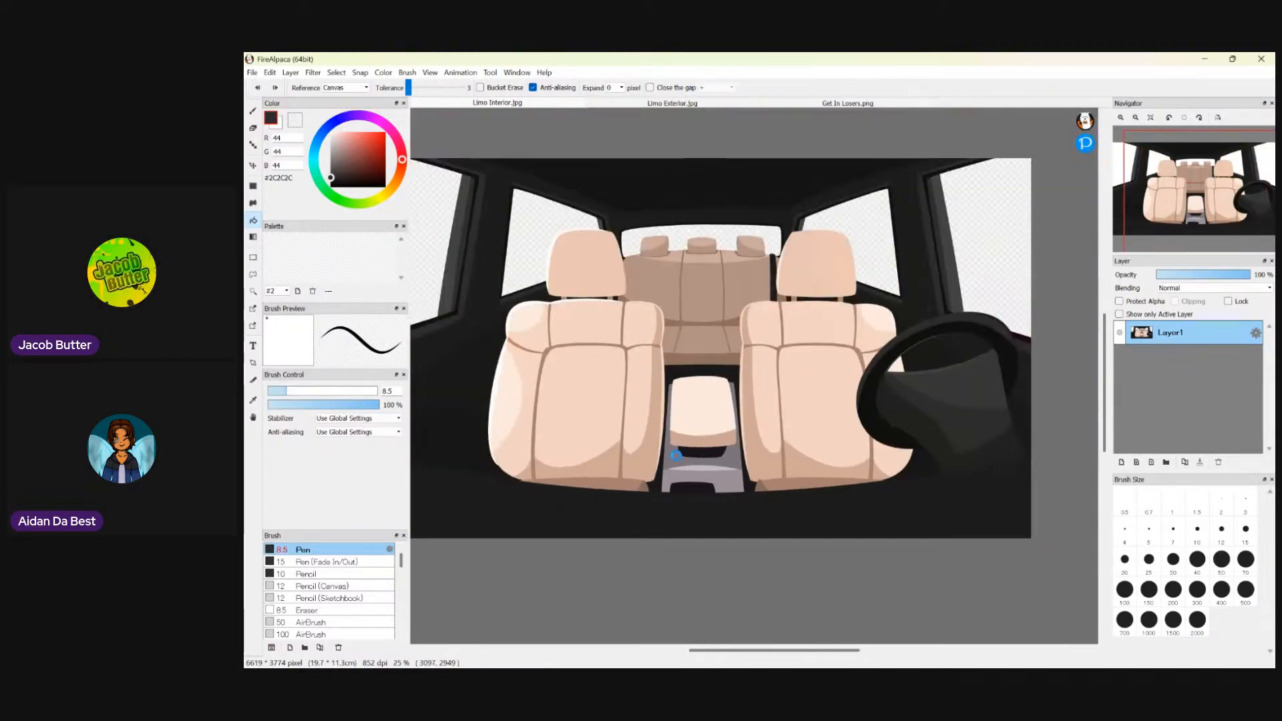
scroll(716, 459, "down", 1)
scroll(717, 458, "up", 3)
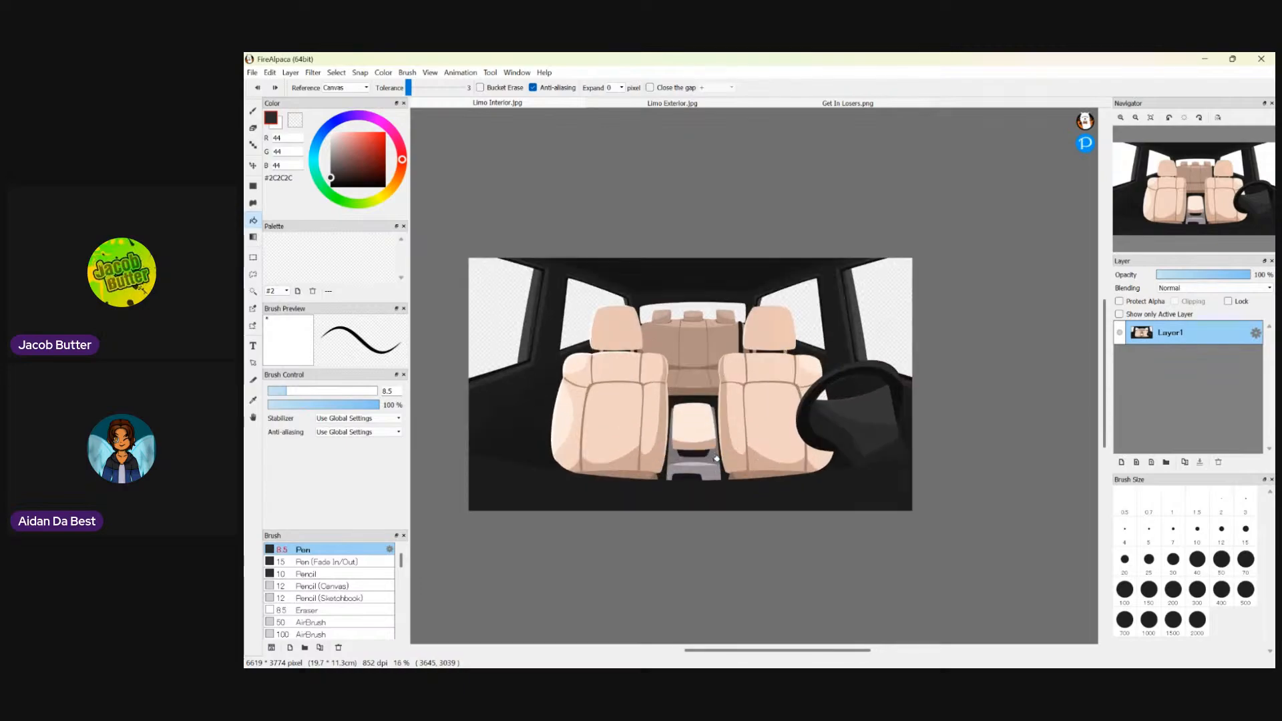
scroll(712, 452, "down", 3)
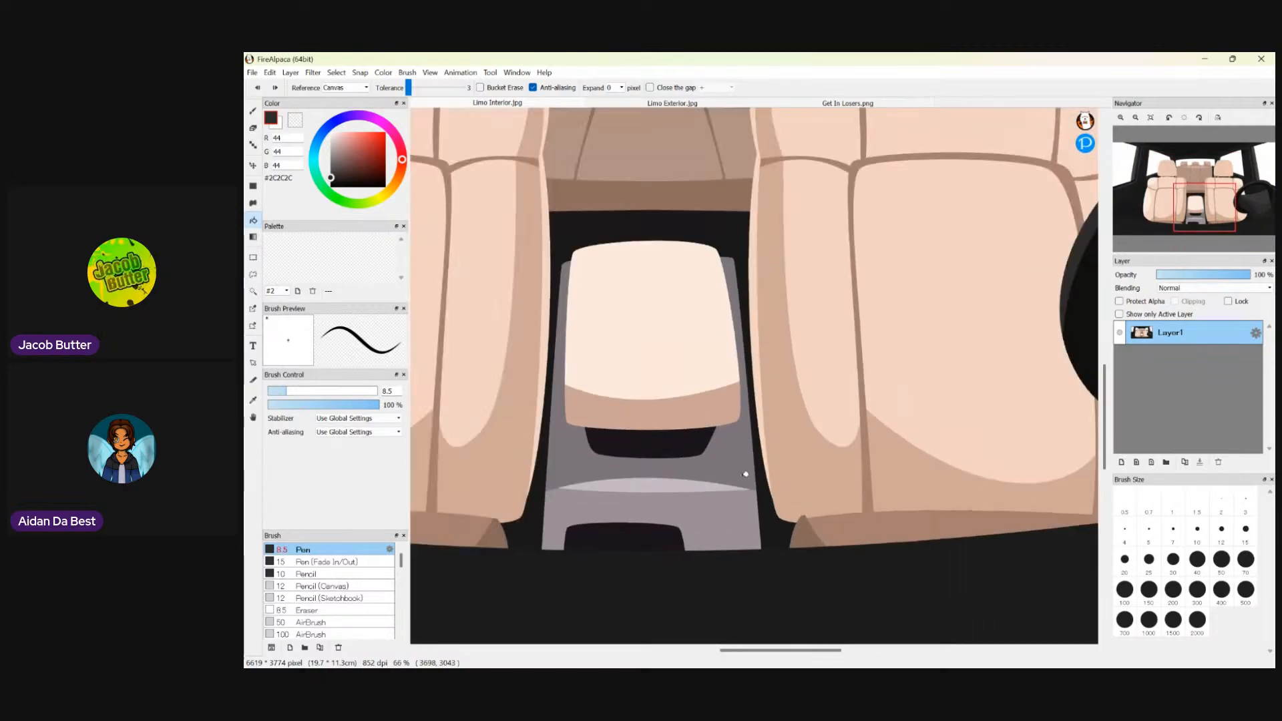
scroll(690, 397, "up", 1)
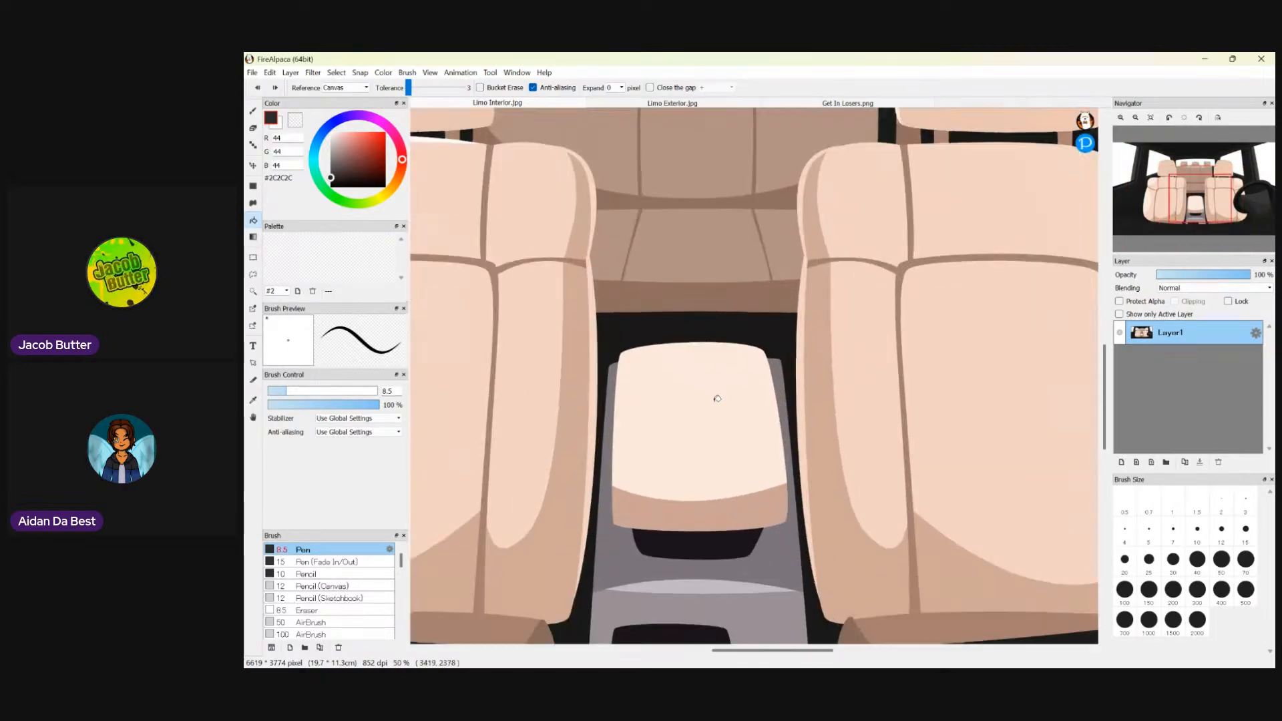
scroll(716, 395, "down", 4)
scroll(723, 405, "up", 2)
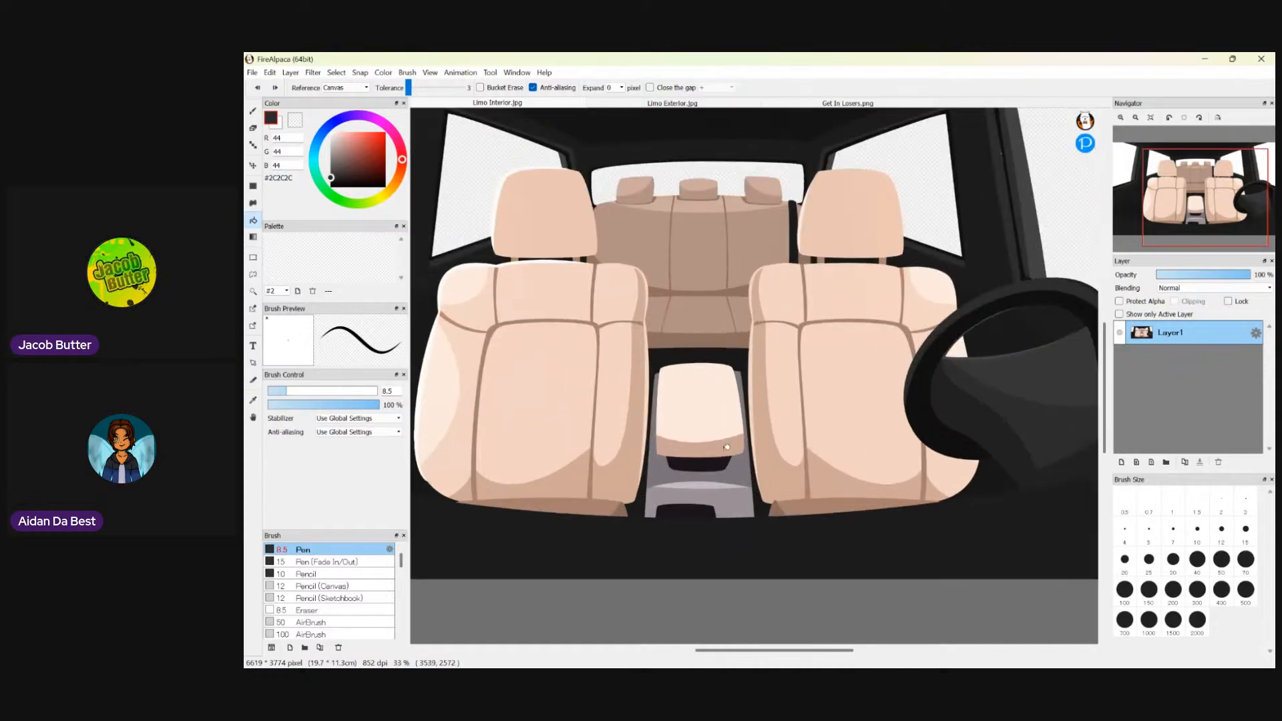
scroll(714, 504, "up", 2)
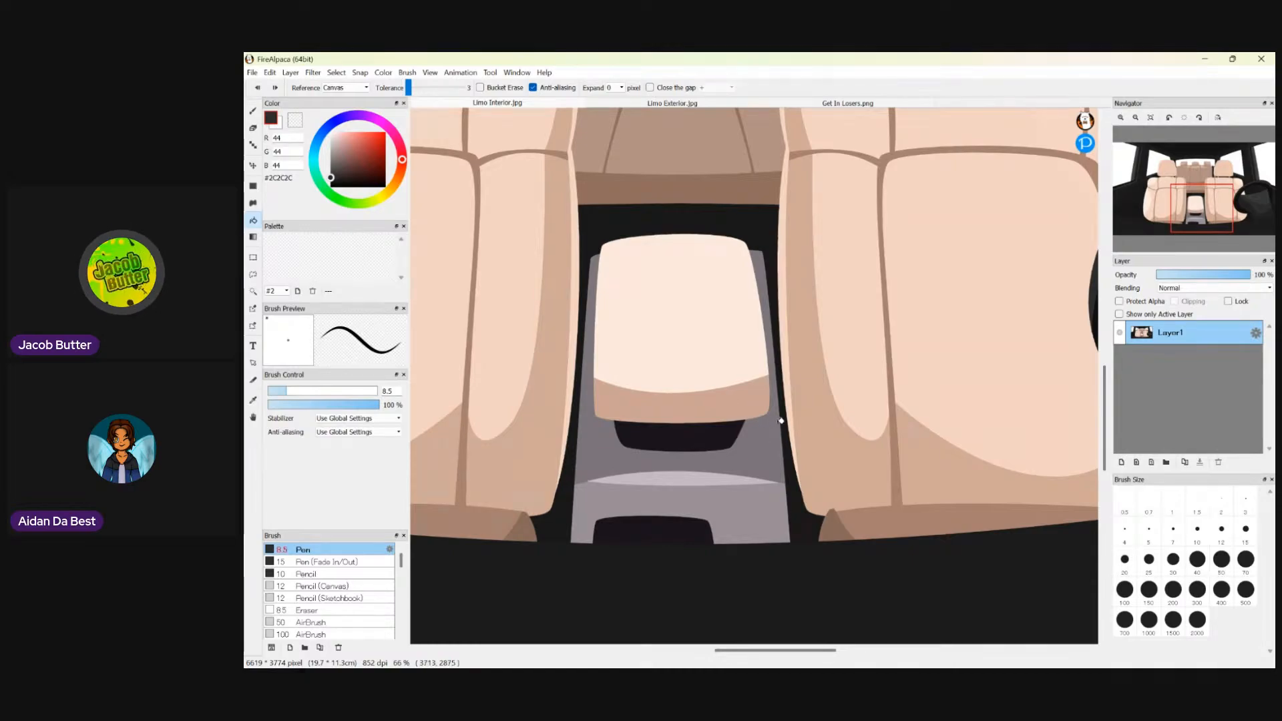
- Examine the centre console and the whole interior for areas that still need recolouring
scroll(766, 469, "down", 4)
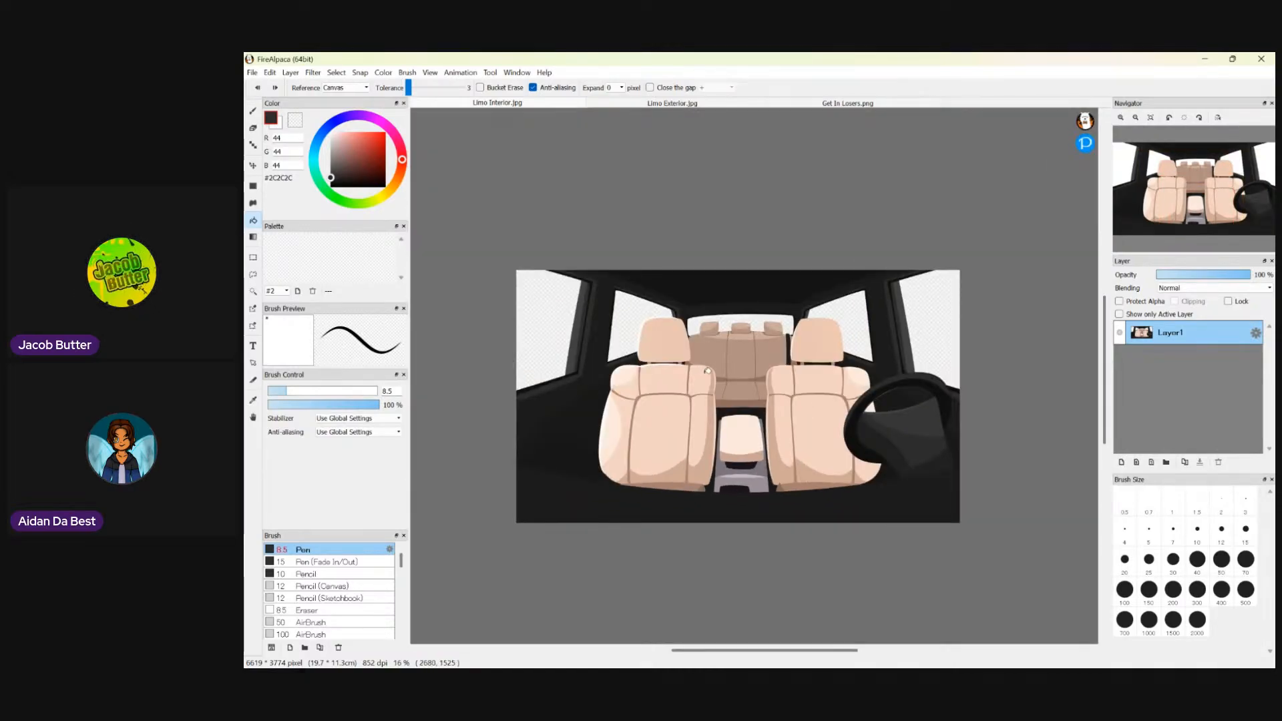
scroll(783, 418, "up", 2)
scroll(783, 418, "up", 1)
scroll(767, 436, "down", 1)
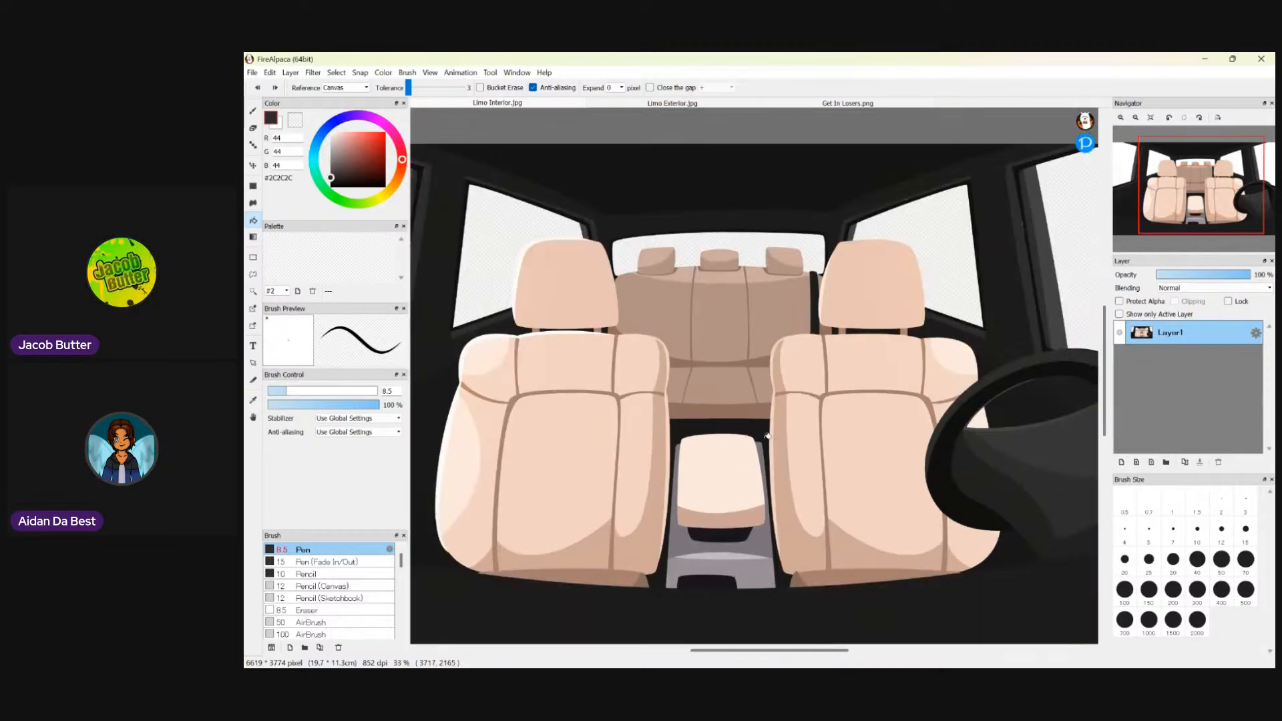
scroll(727, 590, "up", 2)
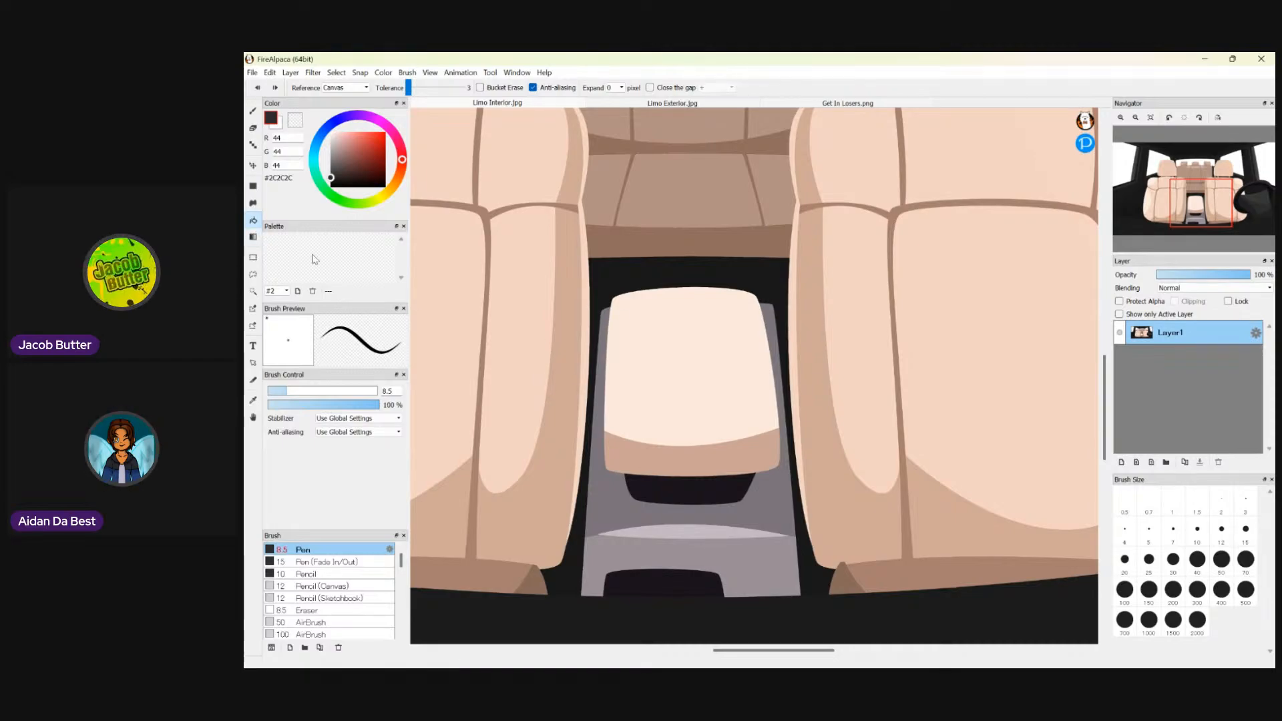
scroll(532, 487, "down", 3)
scroll(704, 323, "down", 1)
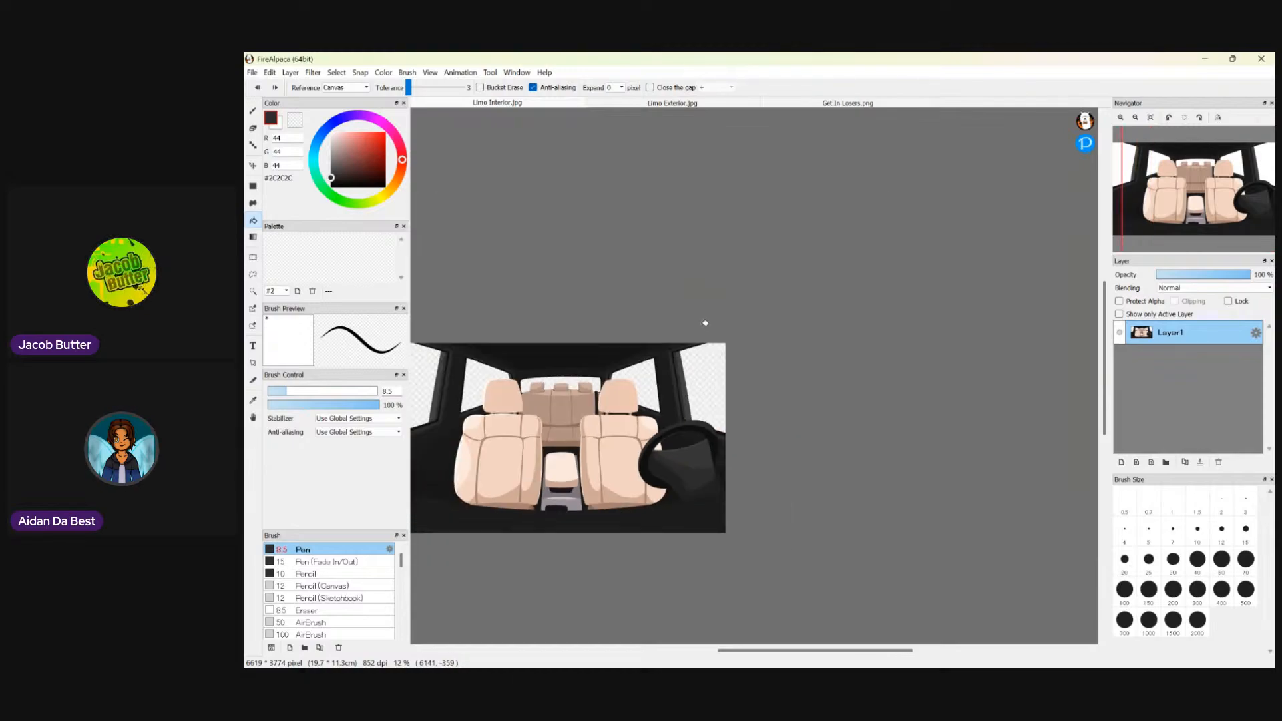
- Paint over the pink specks beside the black strip on the upper driver-side window pillar with the 8.5-pixel Pen in #2C2C2C
scroll(621, 423, "up", 4)
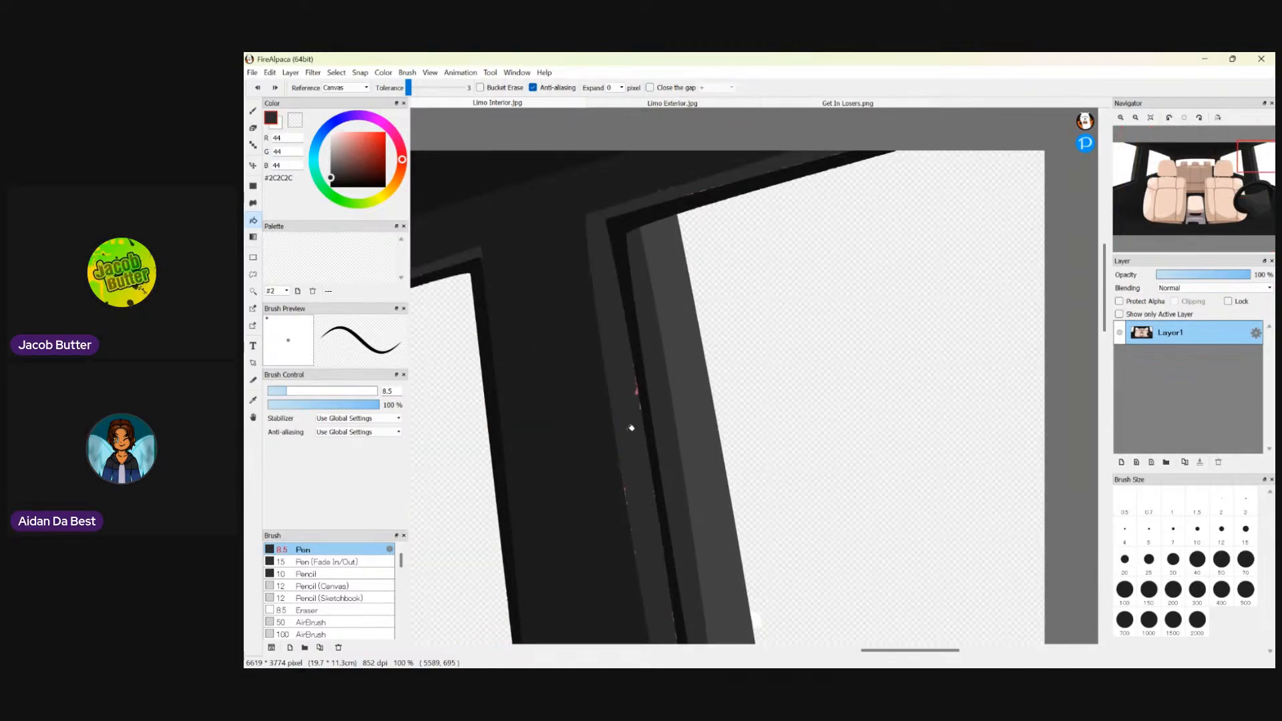
scroll(626, 425, "down", 1)
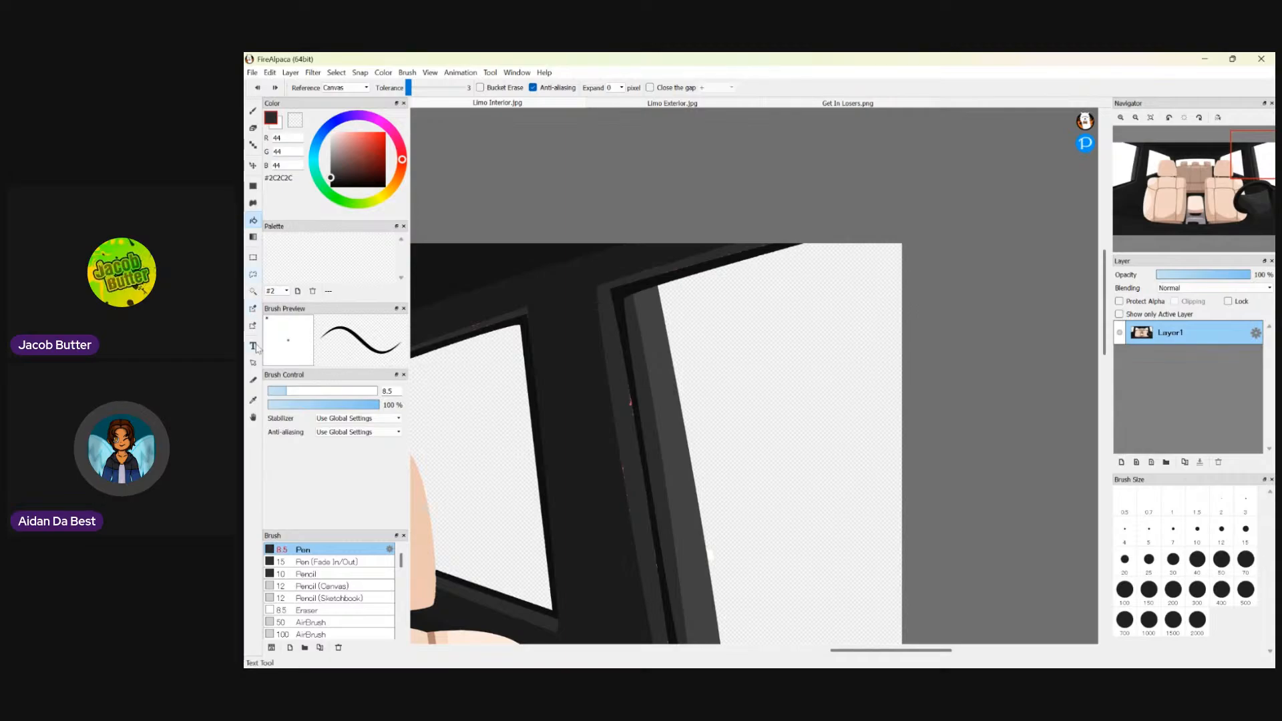
left_click(253, 400)
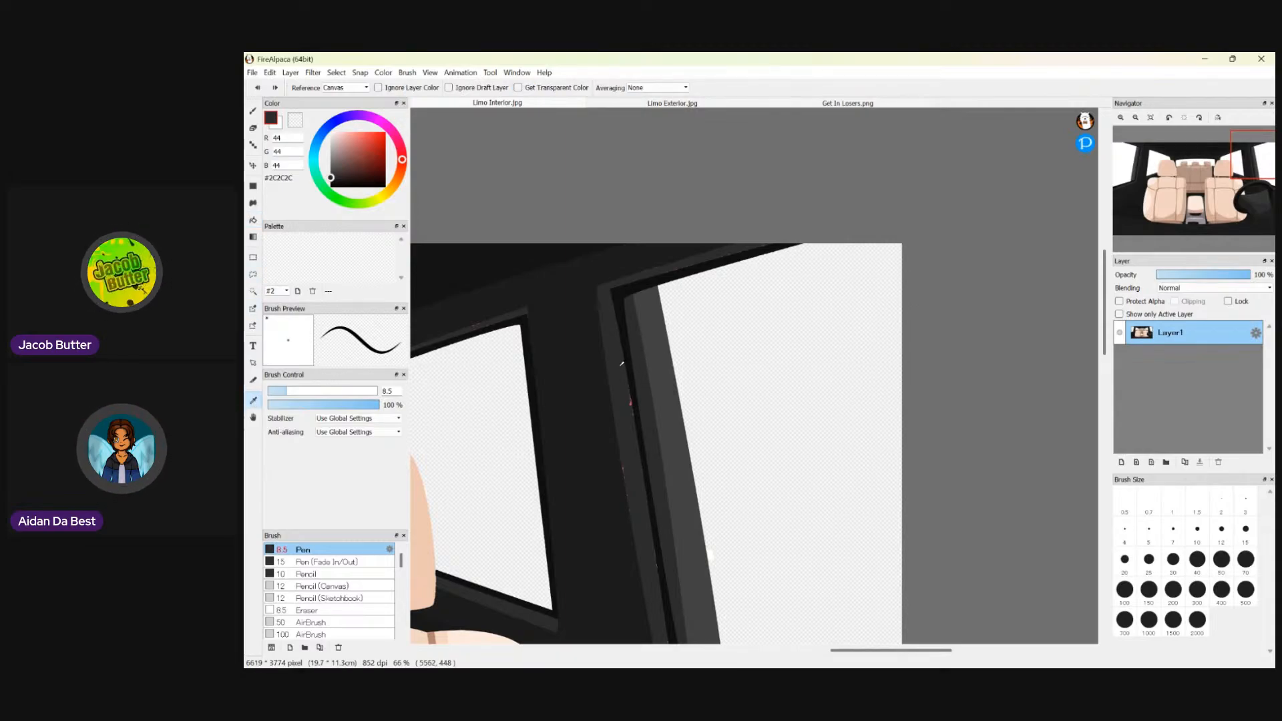
left_click(253, 110)
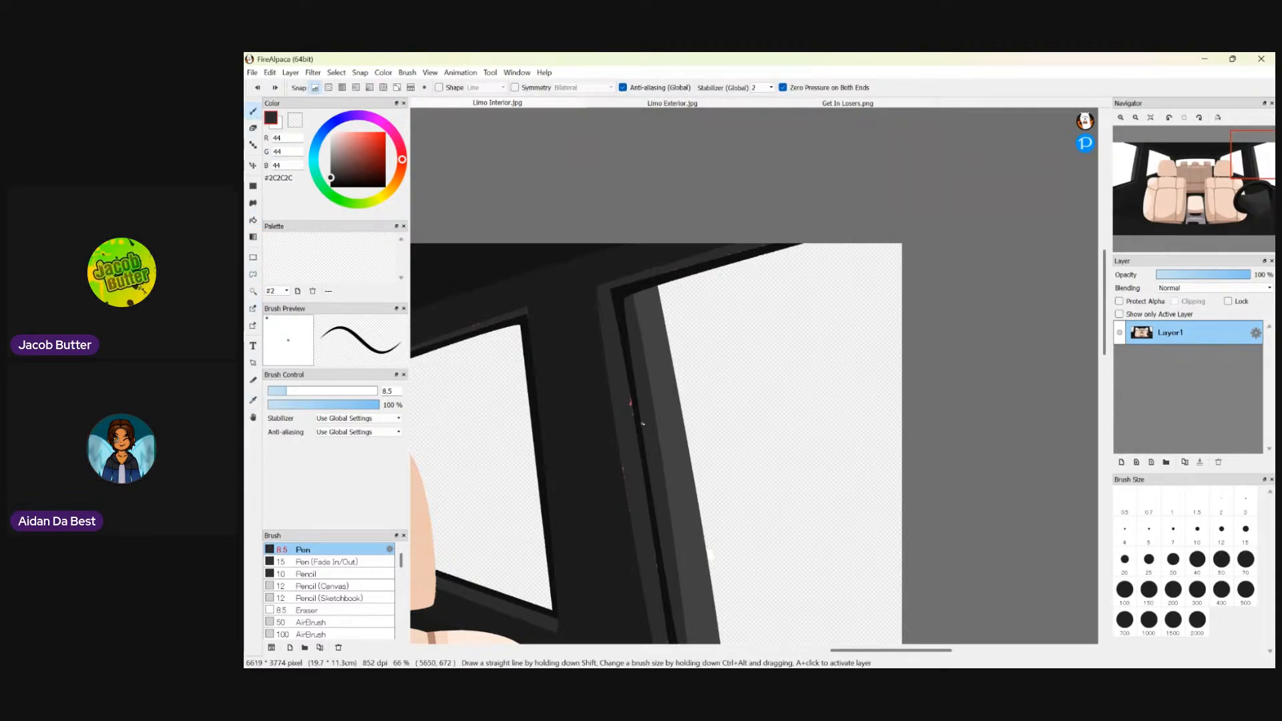
scroll(594, 366, "up", 3)
scroll(609, 325, "up", 2)
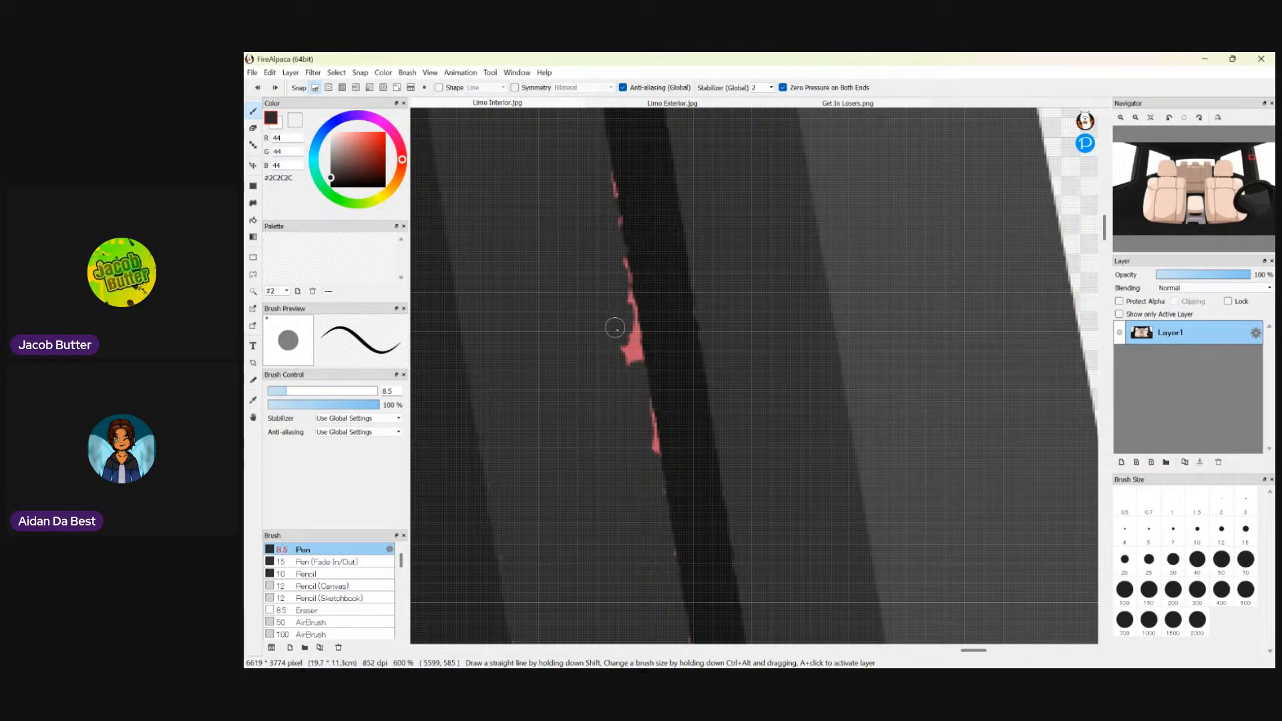
left_click_drag(615, 328, 633, 350)
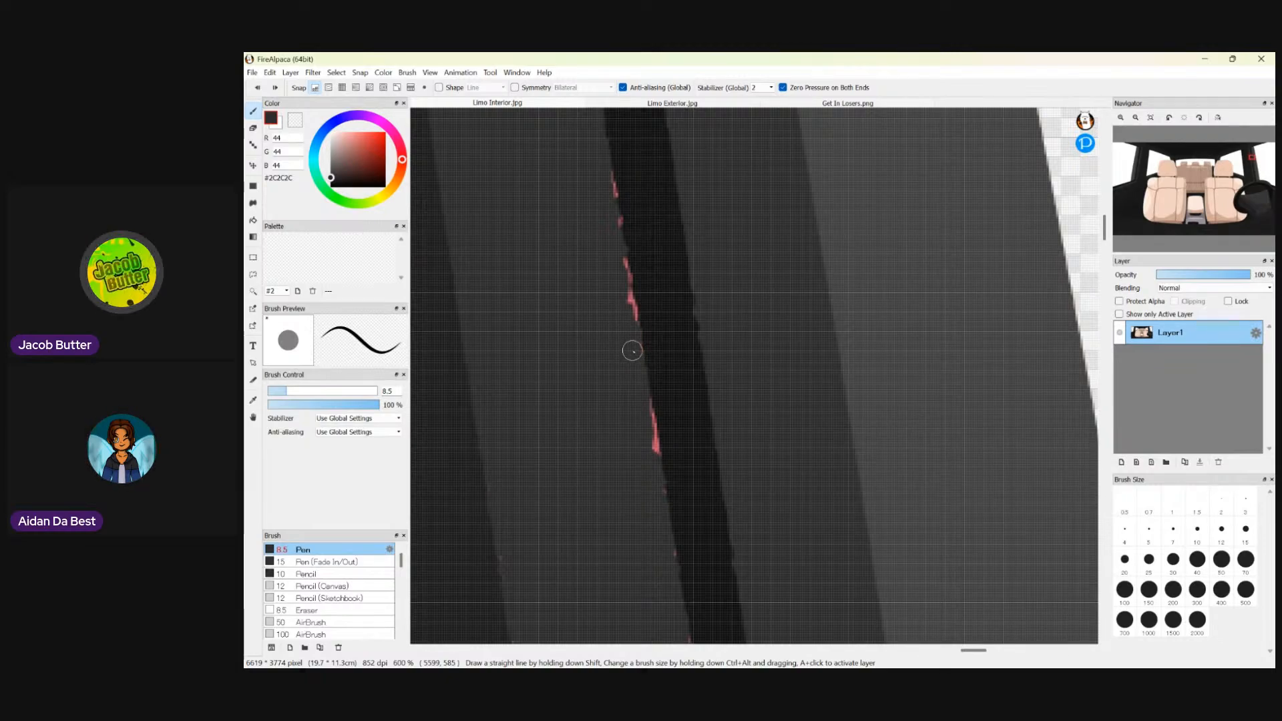
left_click_drag(644, 449, 641, 404)
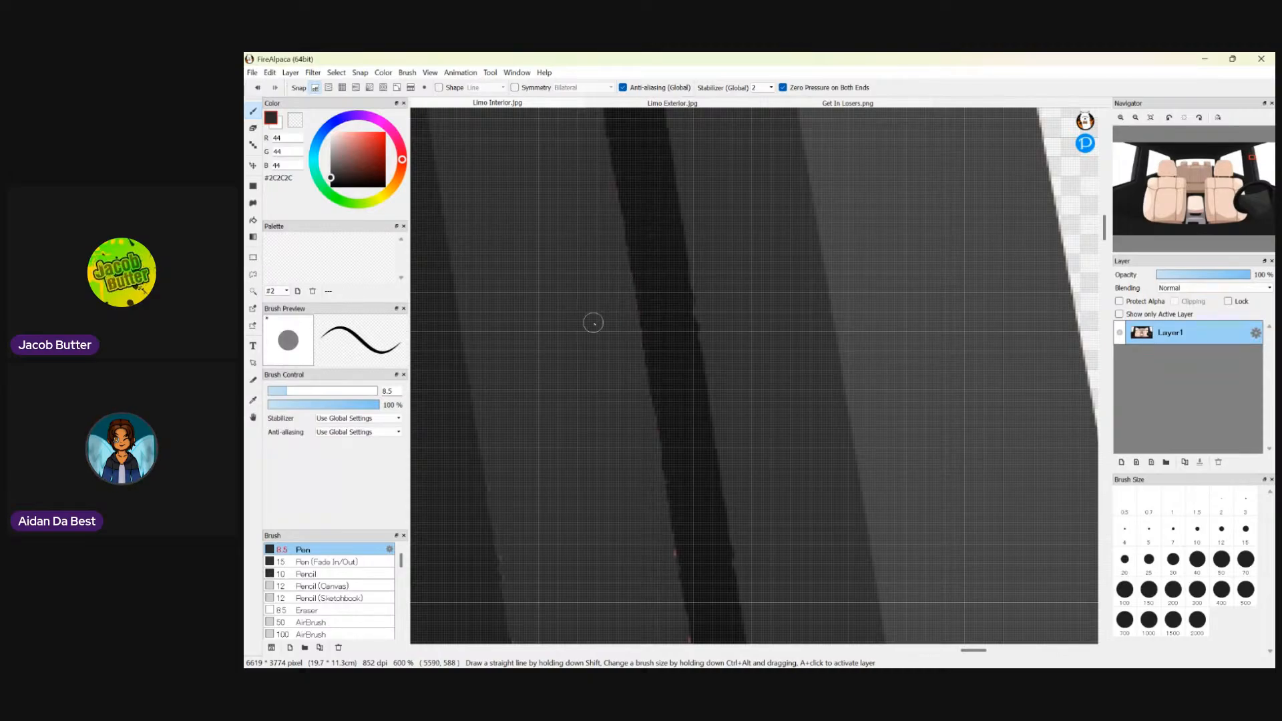
- Cover the next pink specks down the driver-side pillar, along both edges of its grey band, with #2C2C2C
scroll(593, 323, "down", 4)
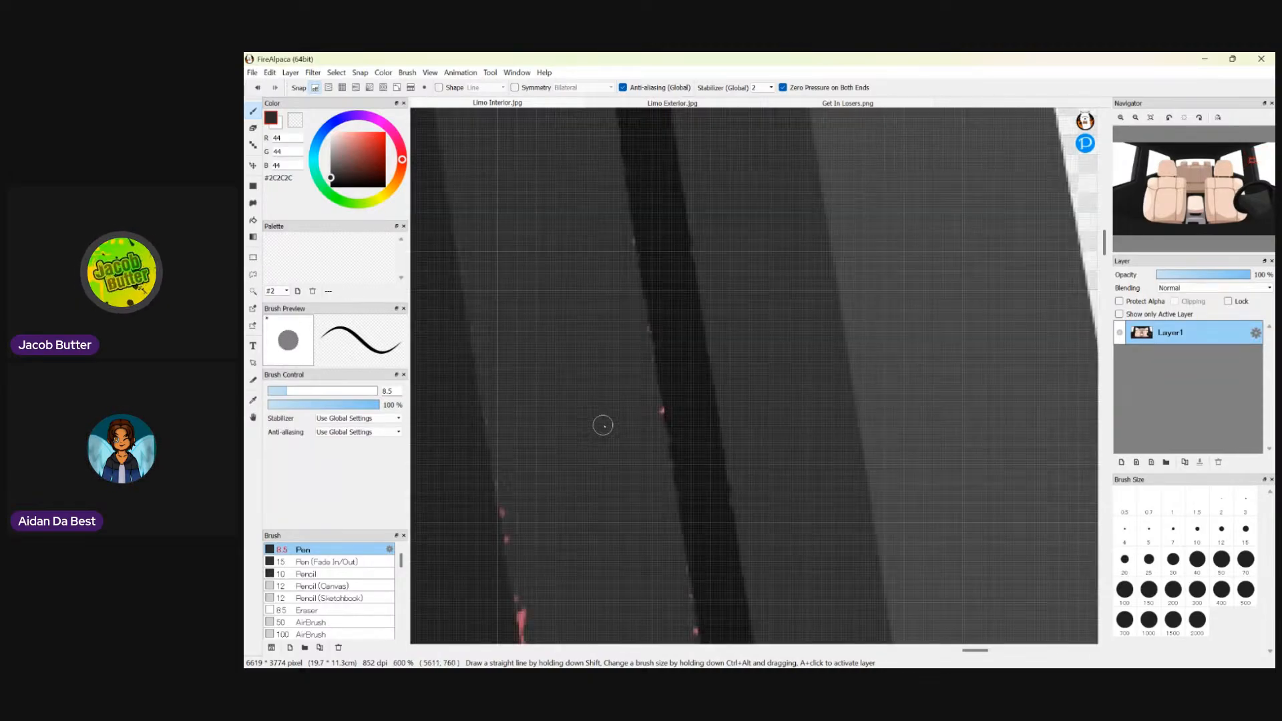
scroll(603, 425, "up", 1)
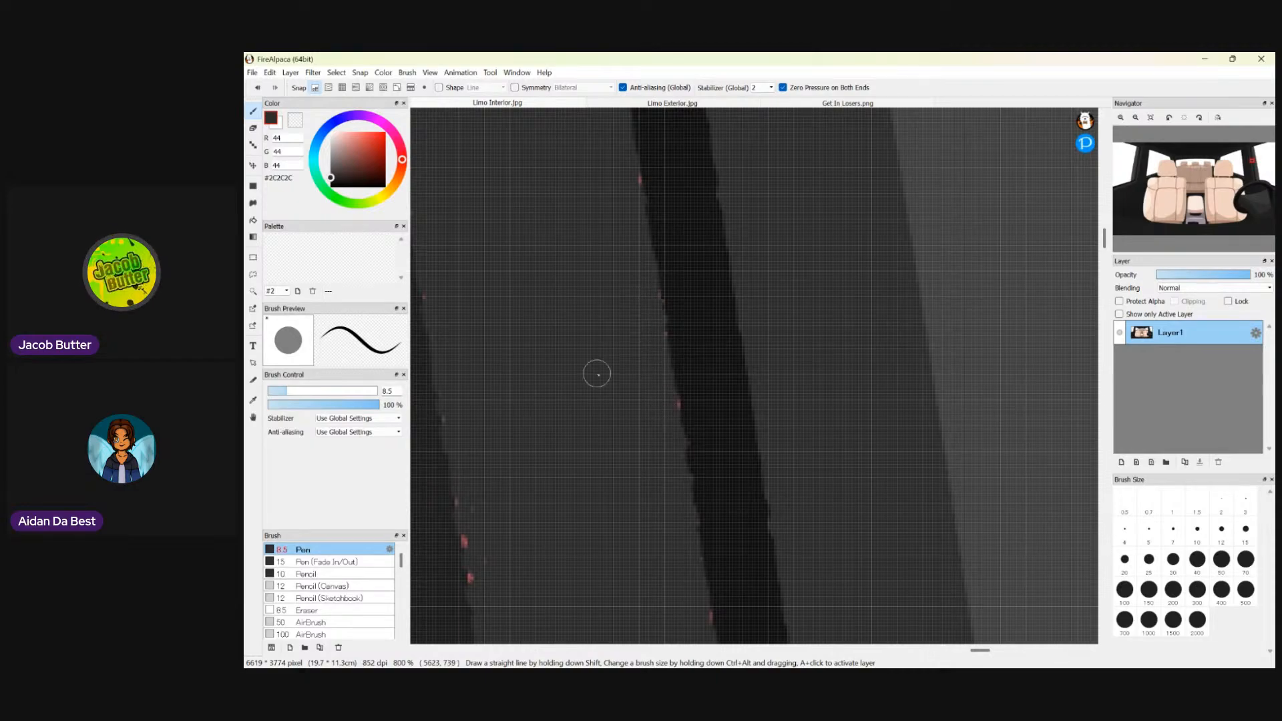
left_click_drag(464, 487, 480, 581)
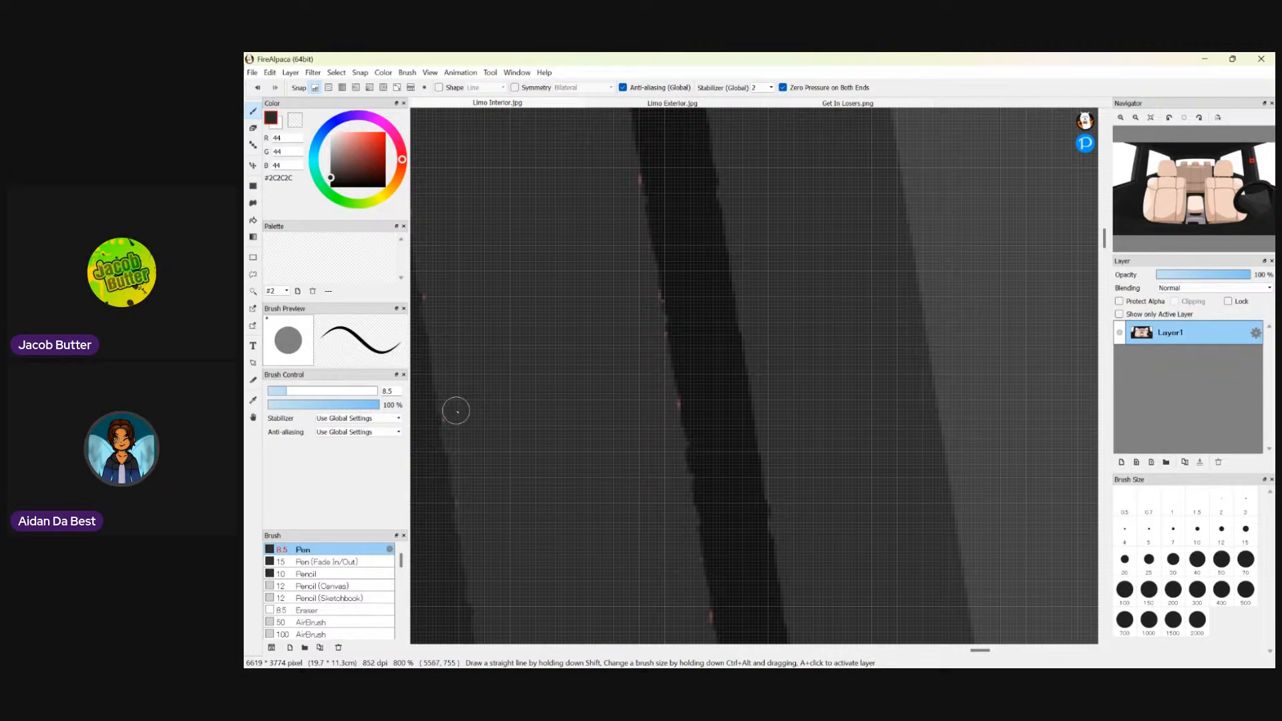
left_click_drag(456, 411, 475, 506)
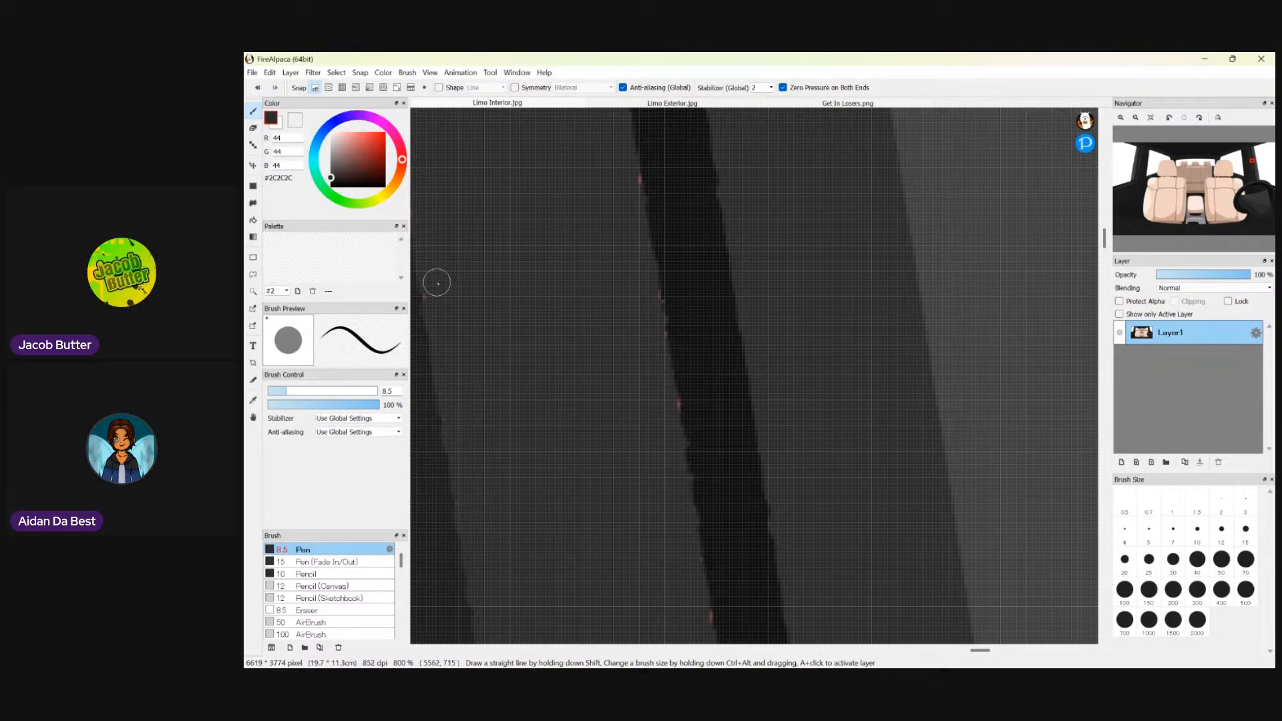
left_click_drag(436, 284, 435, 296)
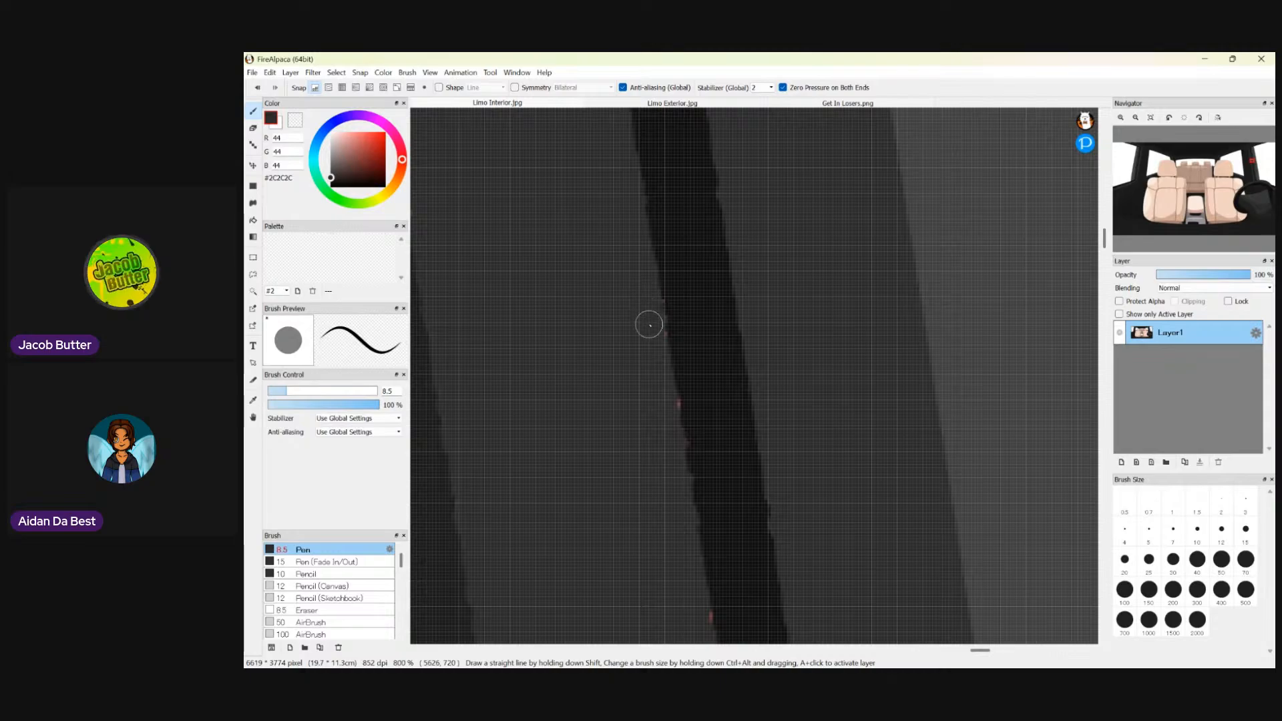
- Continue down the driver-side pillar and paint out the pink clusters on both sides of the grey band in #2C2C2C
scroll(603, 483, "down", 2)
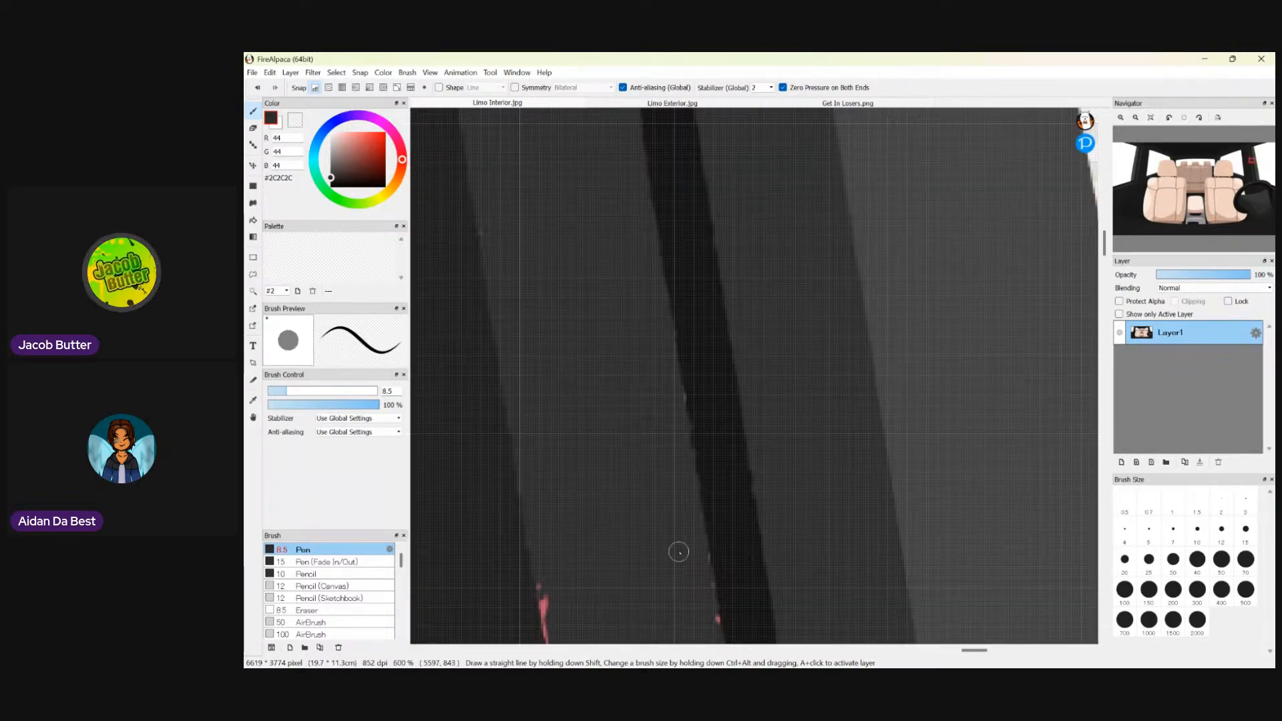
left_click_drag(1105, 250, 1106, 273)
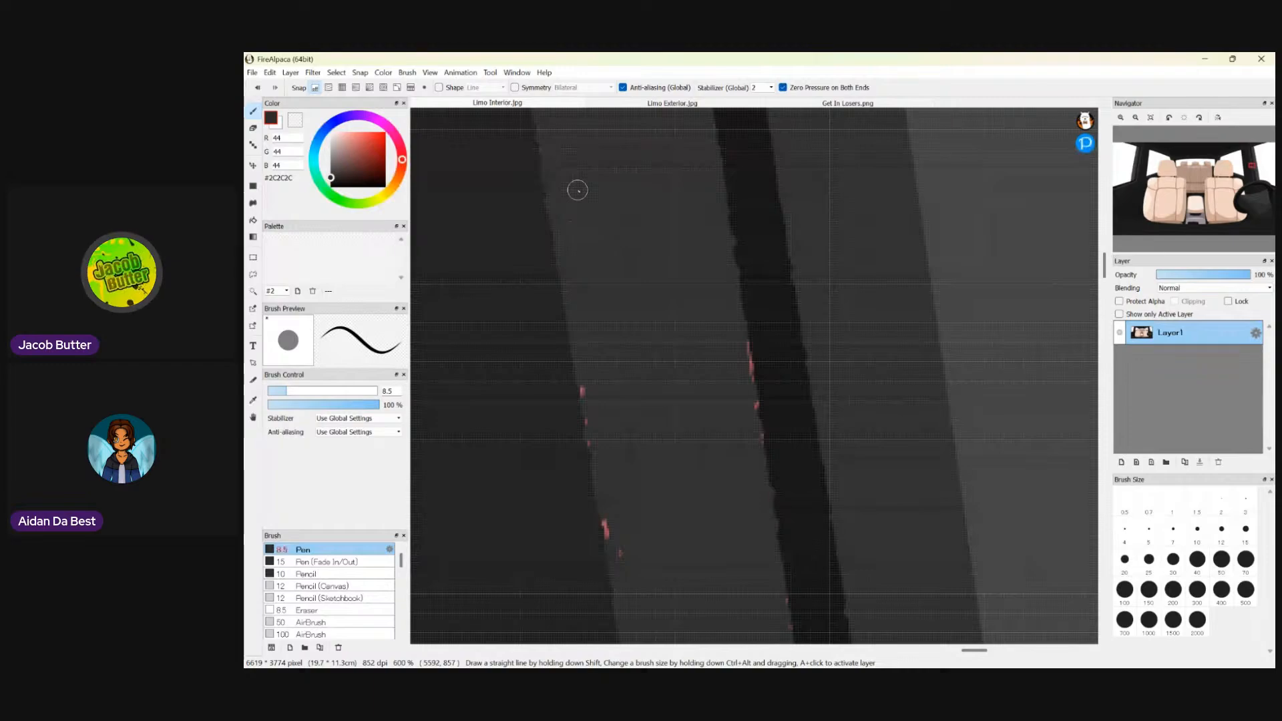
scroll(674, 422, "up", 2)
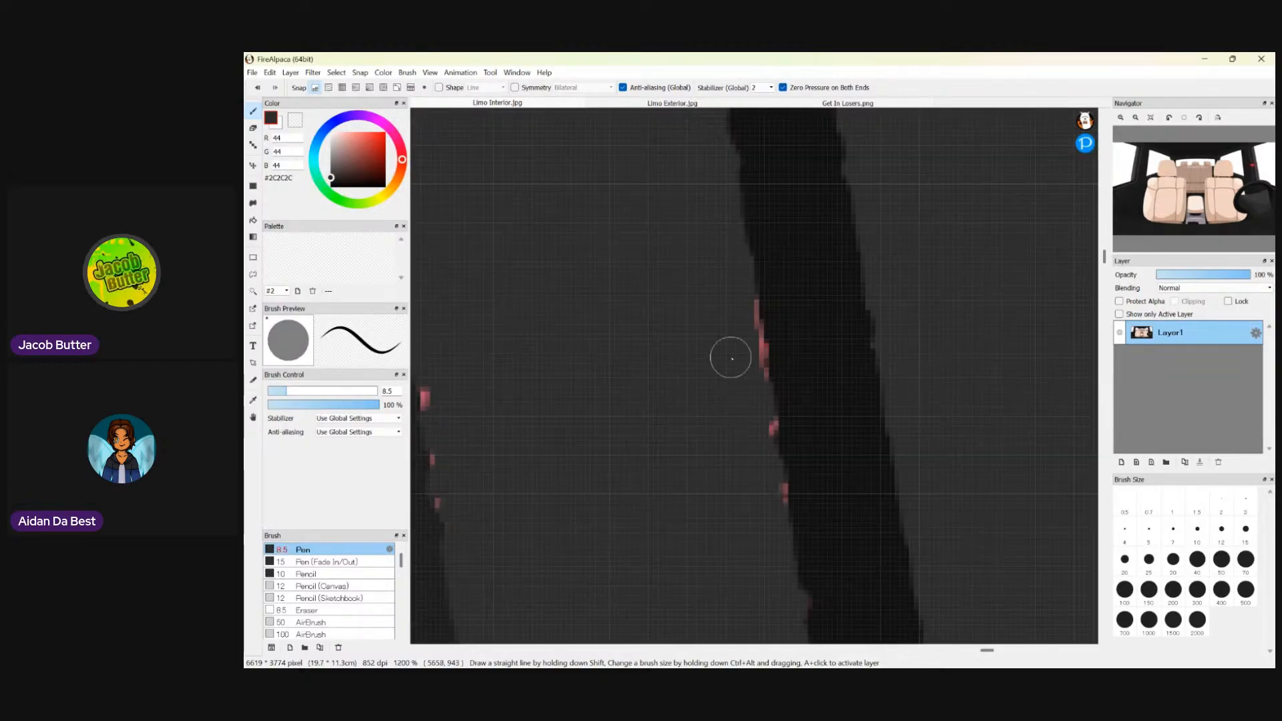
mouse_move(738, 302)
left_mouse_down()
mouse_move(768, 500)
mouse_move(737, 302)
mouse_move(750, 399)
left_mouse_up()
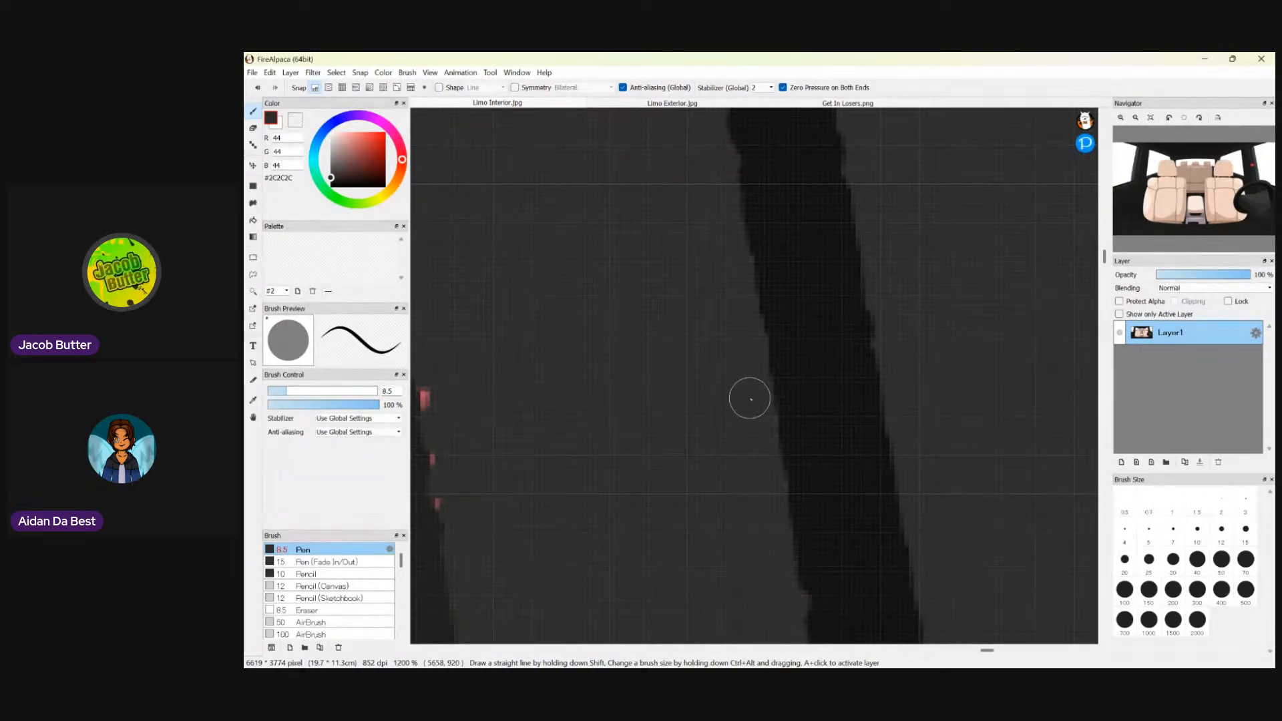
left_click_drag(431, 361, 452, 517)
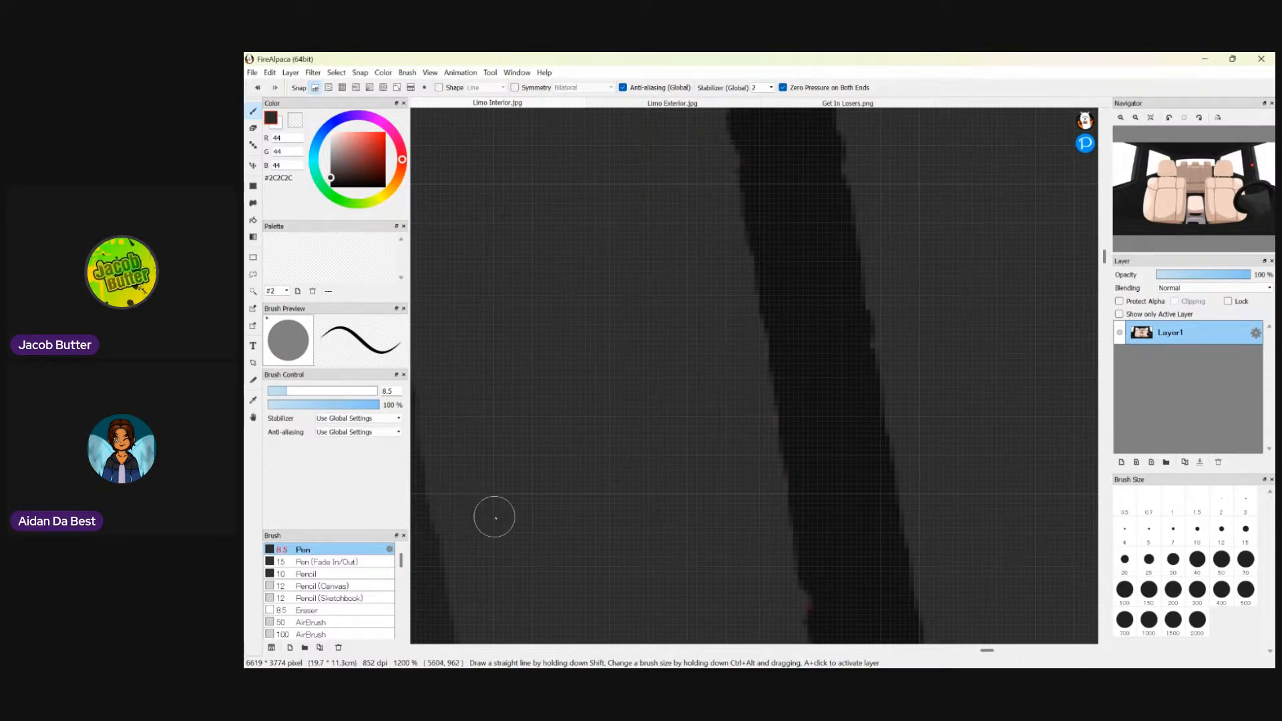
- Paint over the pink speck on the grey band's outer edge, around the middle of the driver-side pillar, in #2C2C2C
scroll(548, 321, "down", 1)
scroll(671, 226, "down", 2)
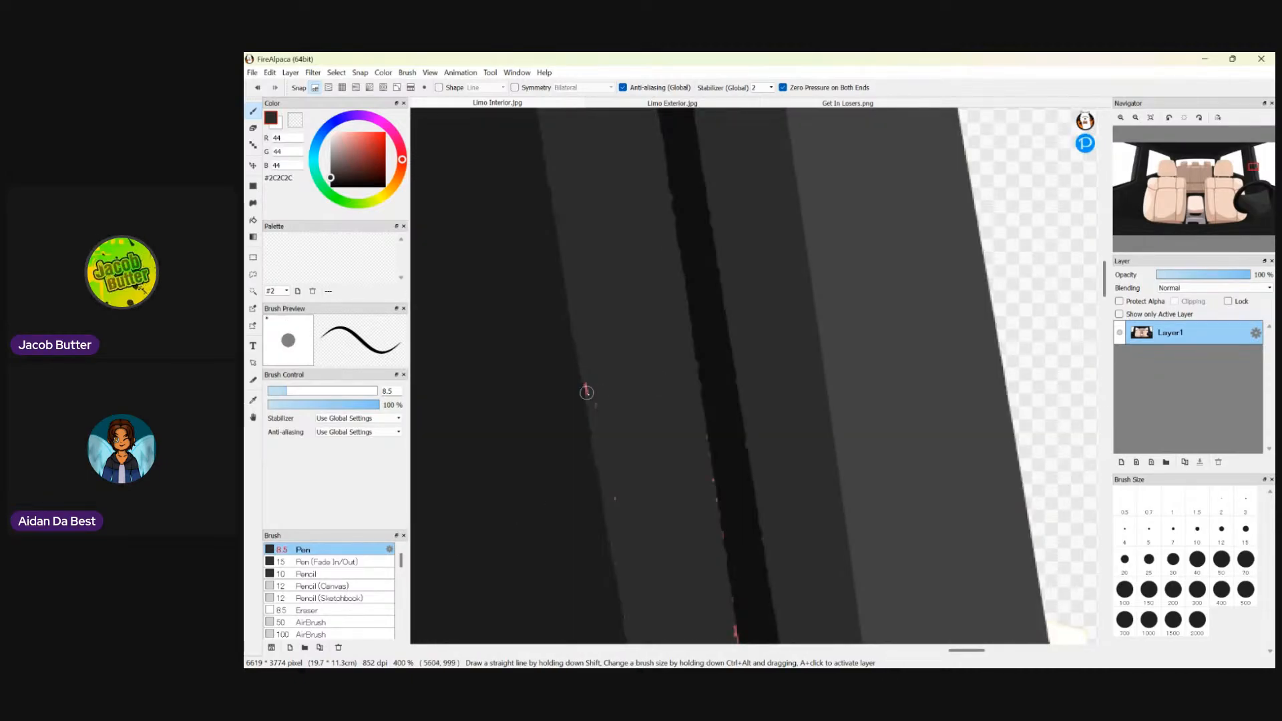
scroll(592, 390, "up", 4)
mouse_move(593, 336)
left_mouse_down()
mouse_move(592, 387)
mouse_move(615, 443)
left_mouse_up()
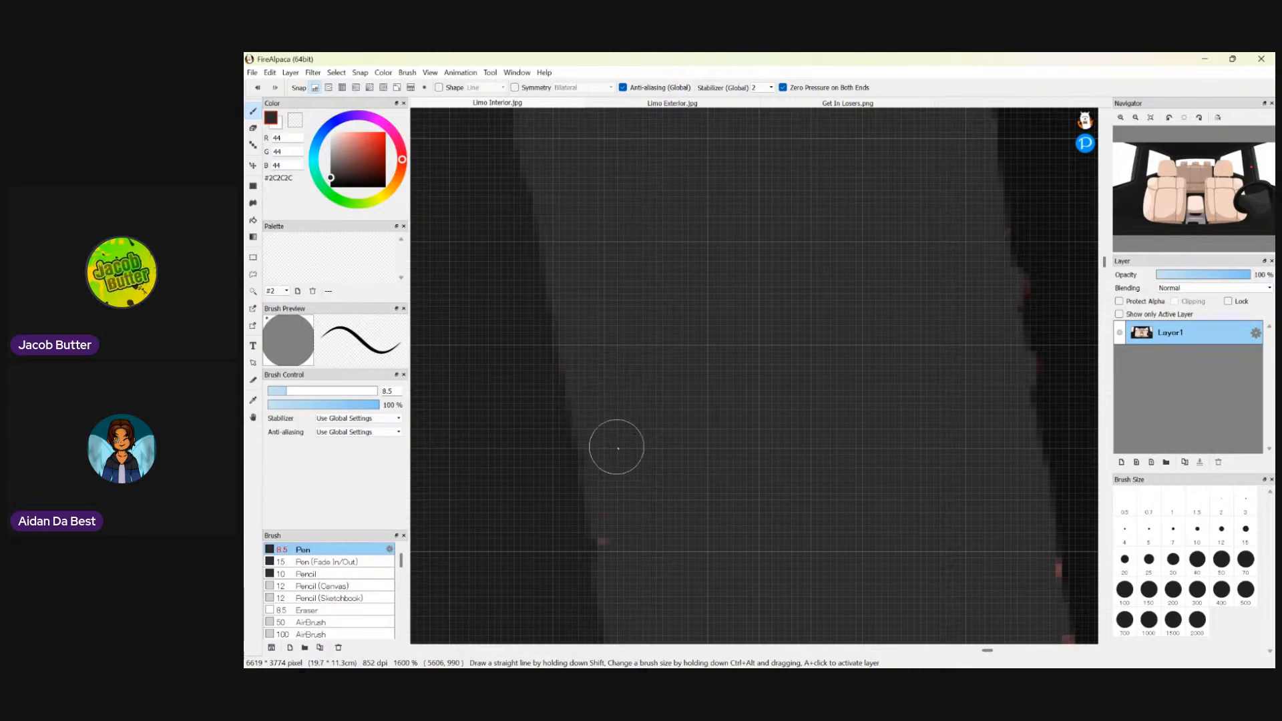
- Clean the remaining specks along the mid-pillar black strip with #2C2C2C, and its leftover red pixels with #0F0F0F sampled from the strip
scroll(625, 537, "down", 3)
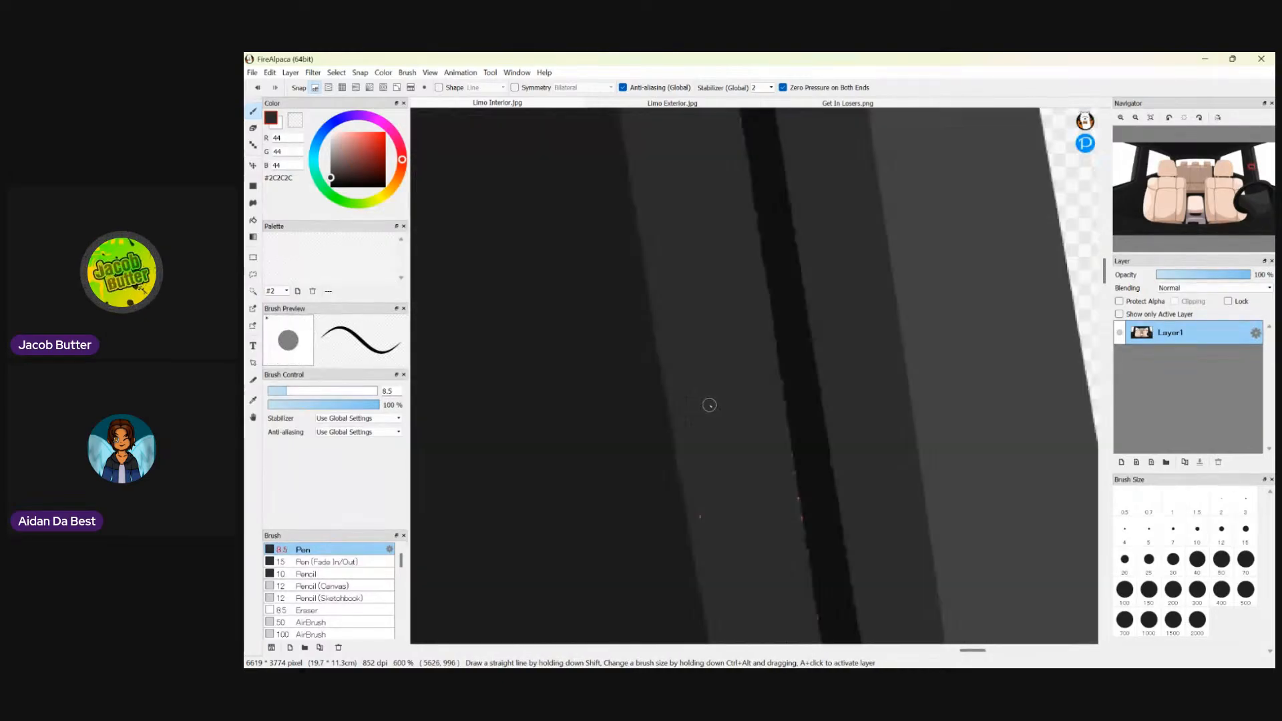
scroll(679, 449, "up", 1)
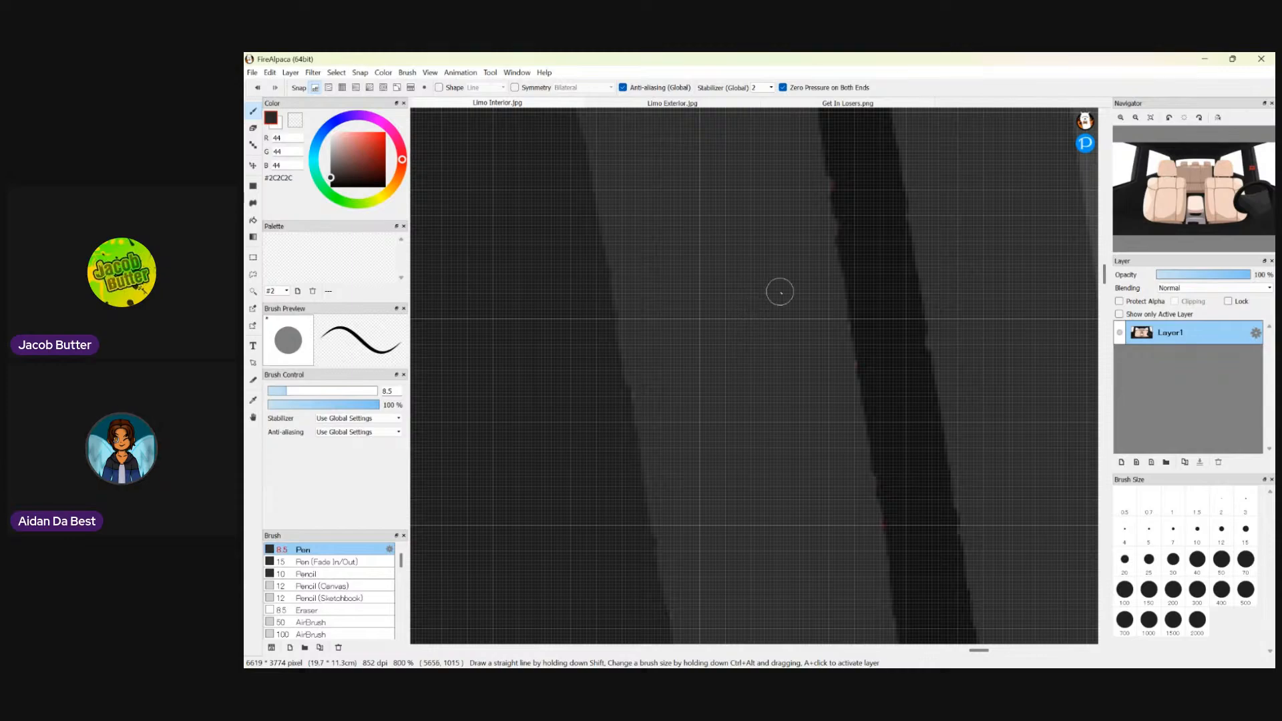
left_click(255, 402)
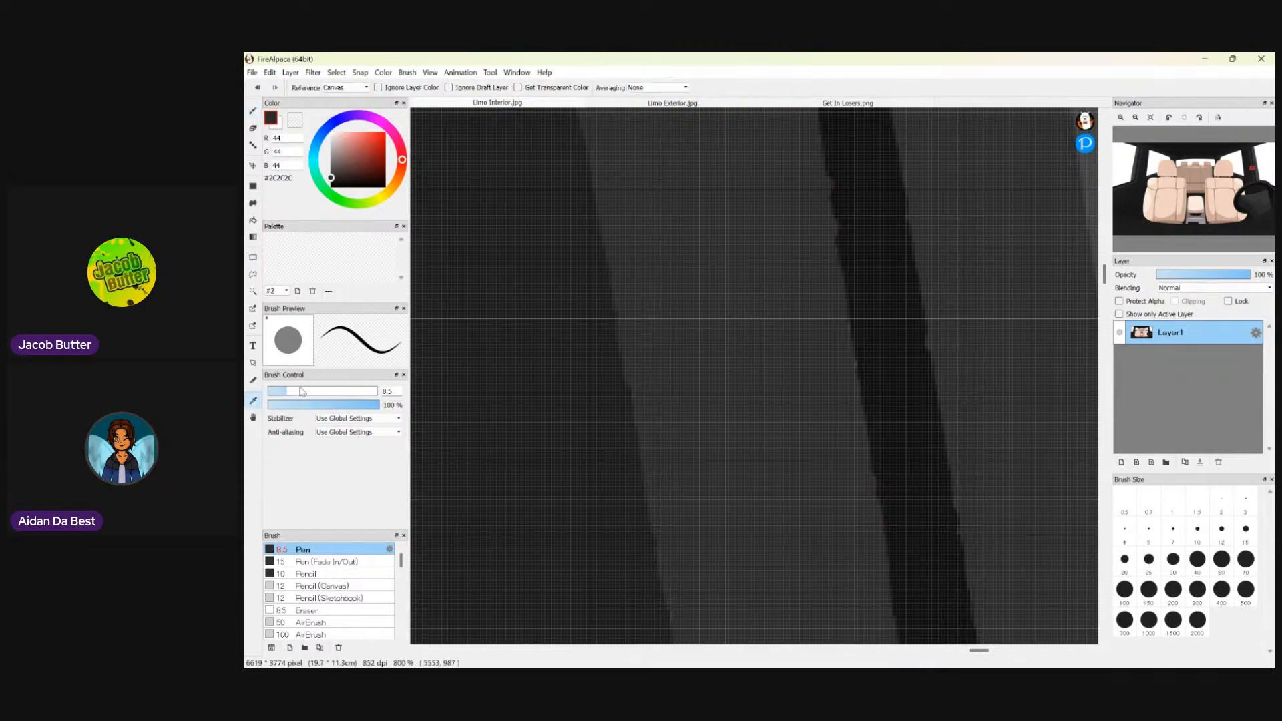
key("b")
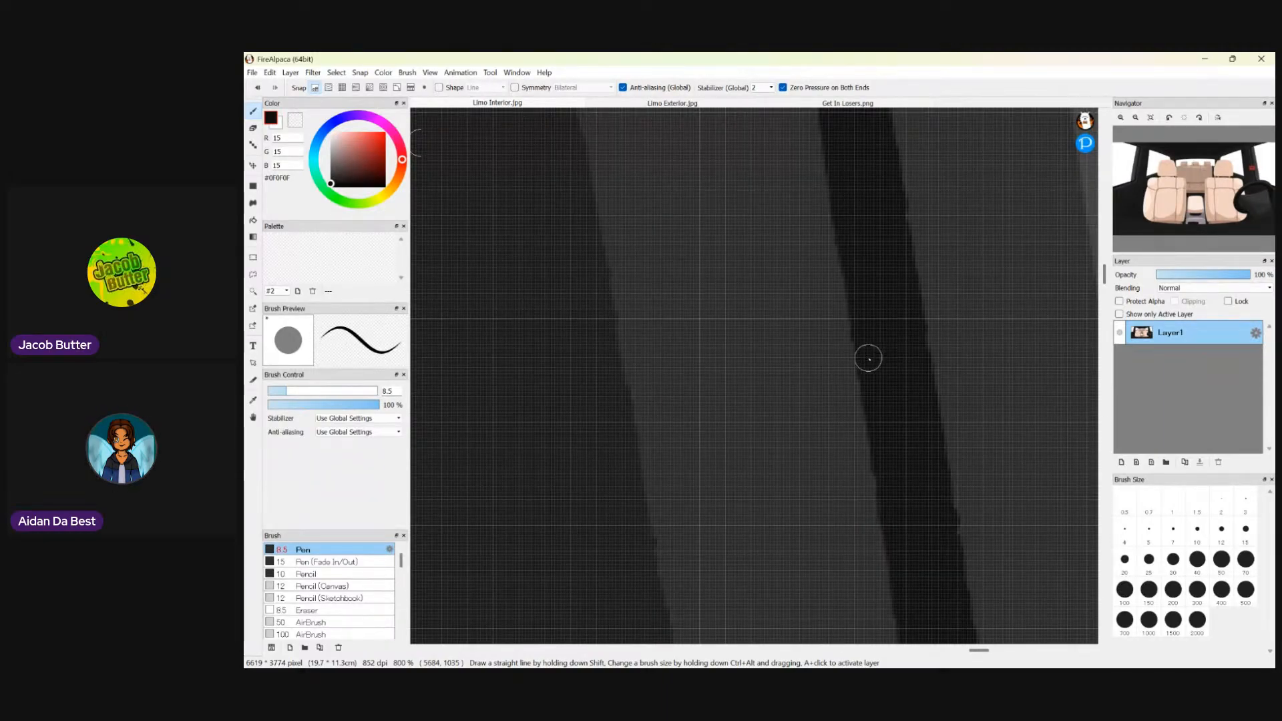
- Sample #2C2C2C from the grey band and paint over the pink specks beside the black strip near the pillar's base above the steering wheel
scroll(544, 334, "down", 5)
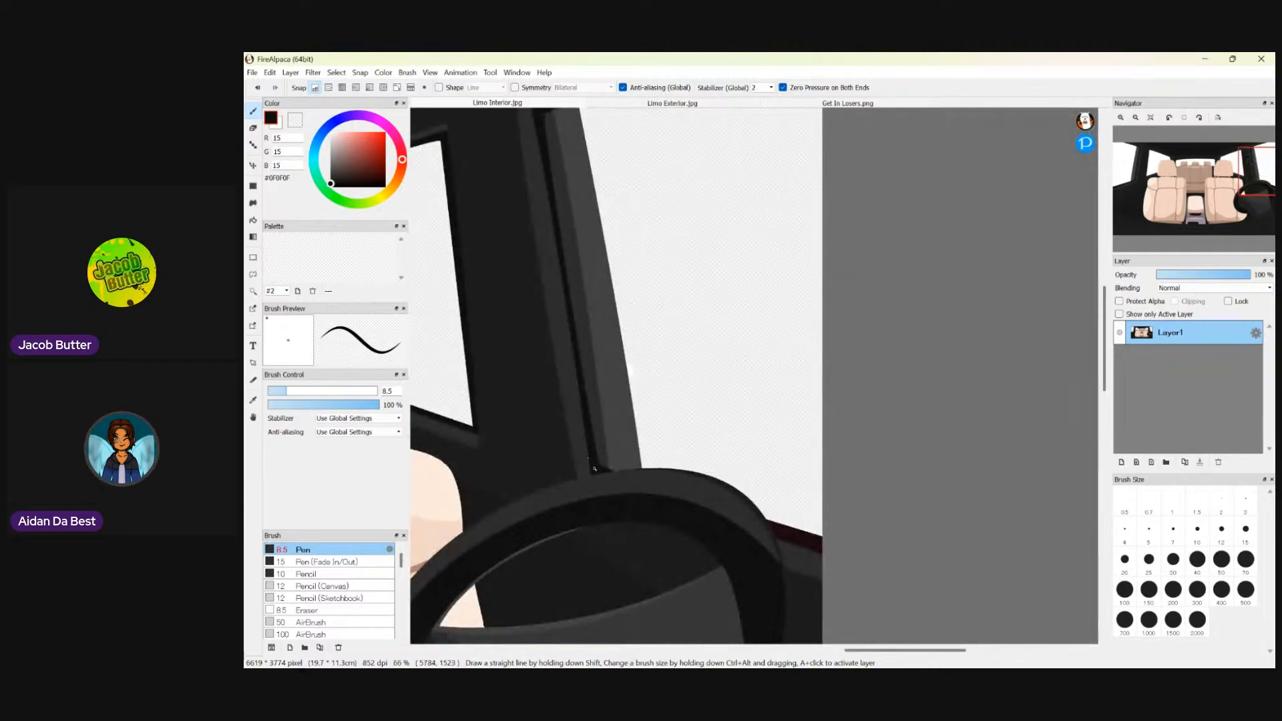
scroll(593, 407, "up", 5)
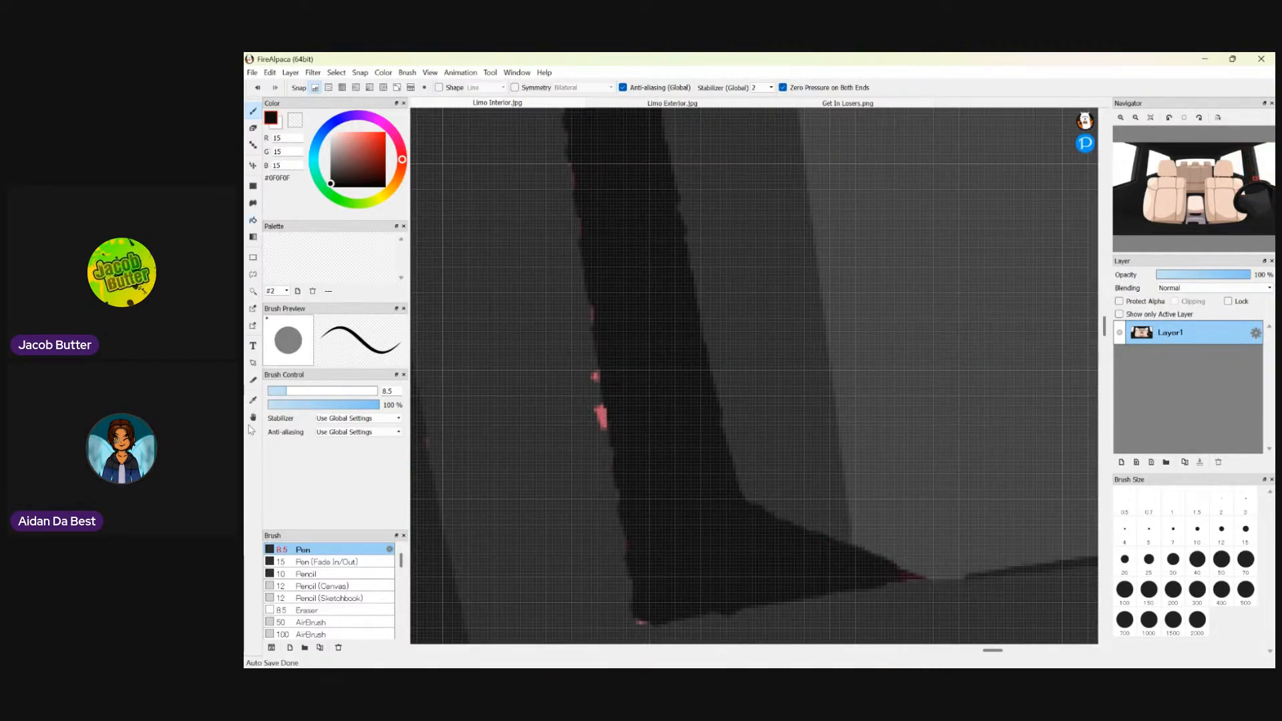
left_click(253, 400)
left_click(564, 369)
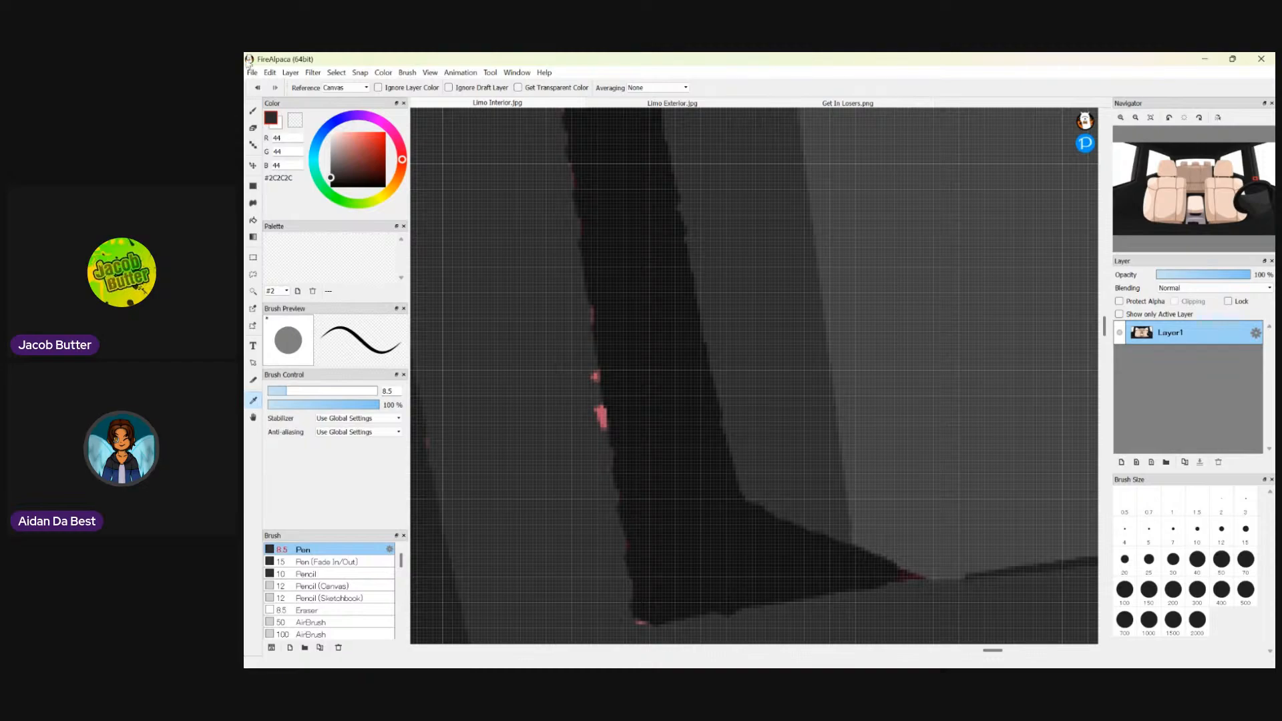
left_click(253, 111)
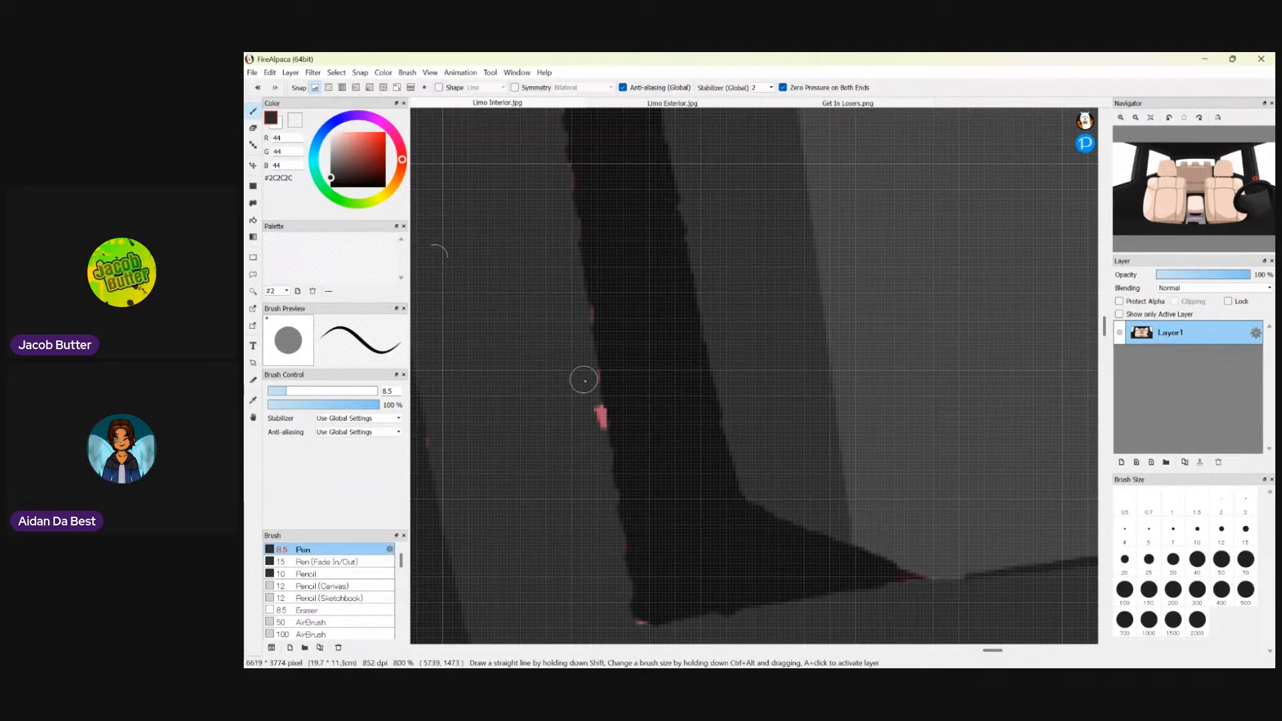
left_click_drag(587, 377, 593, 421)
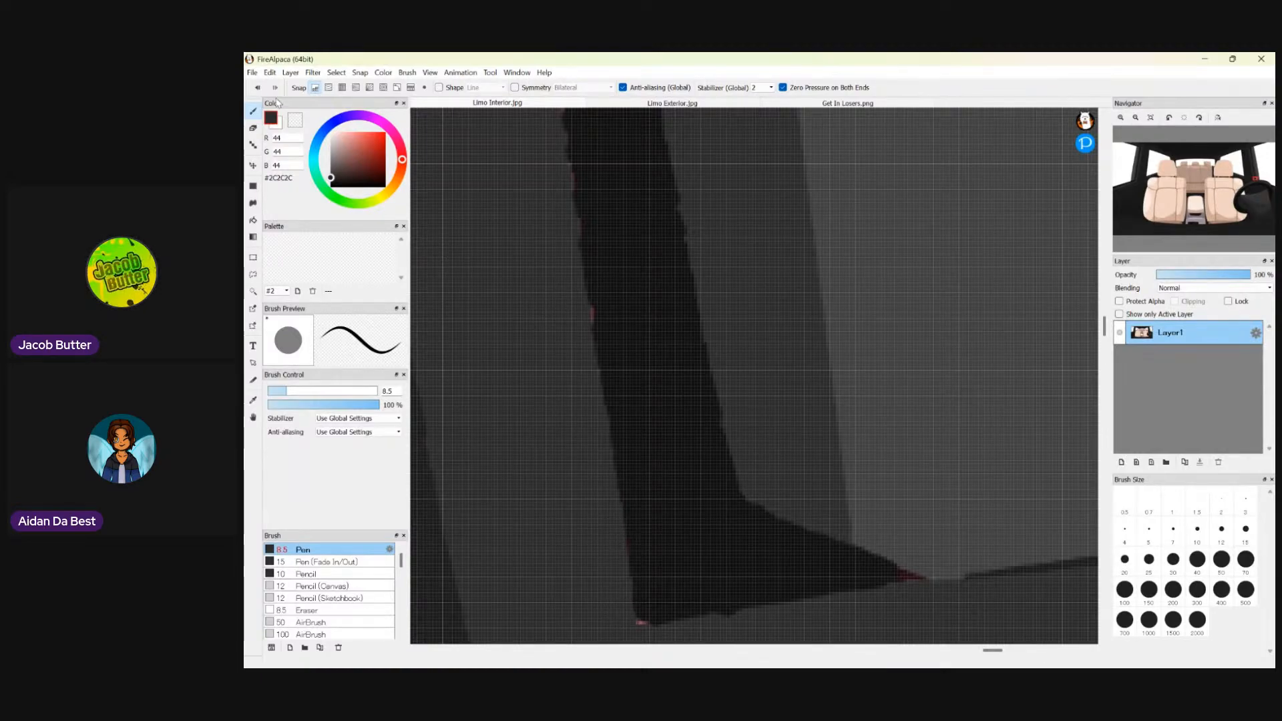
- Sample #0F0F0F from the driver-side pillar's black strip and paint over the red pixels along its inner edge near the base
left_click(254, 400)
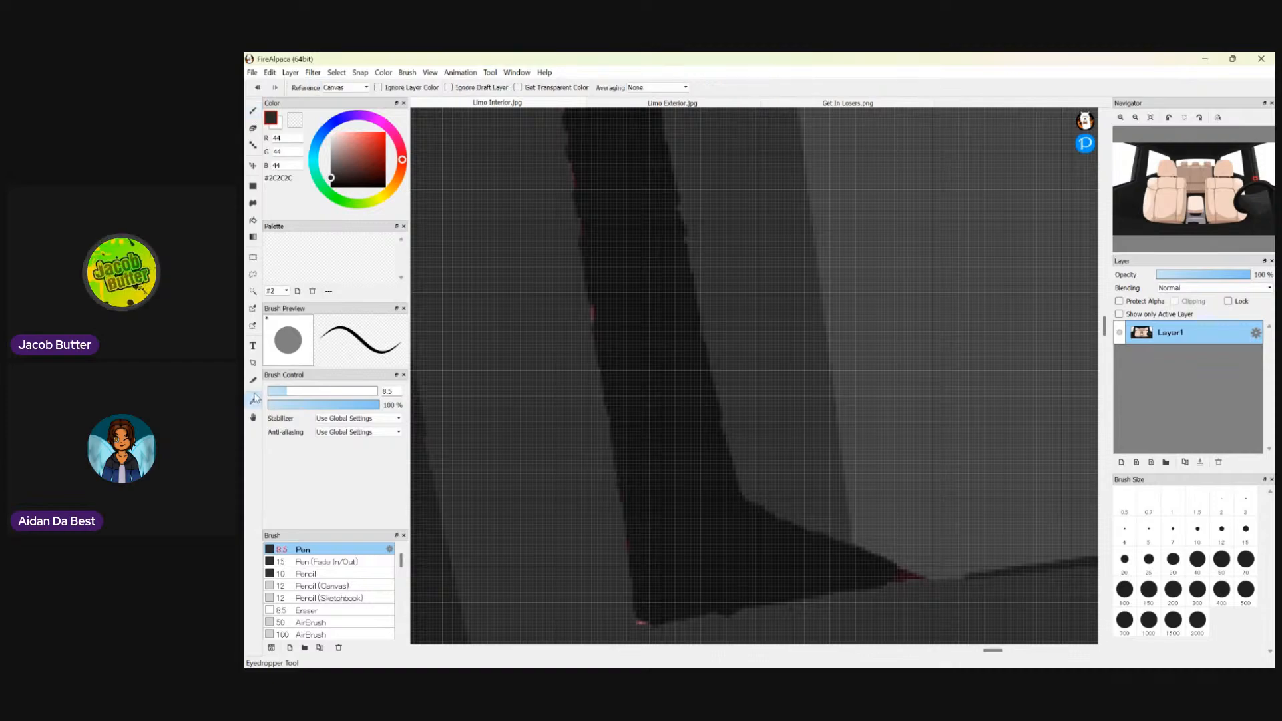
left_click(253, 110)
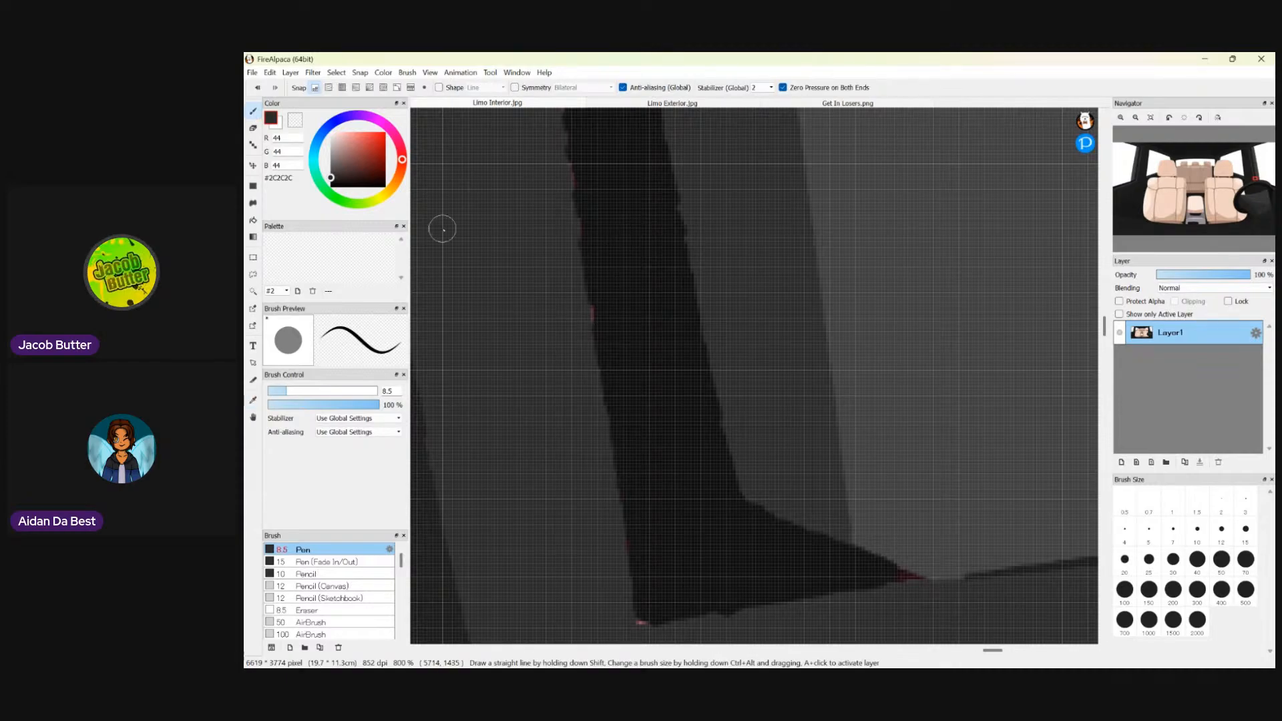
left_click(253, 400)
left_click(655, 272)
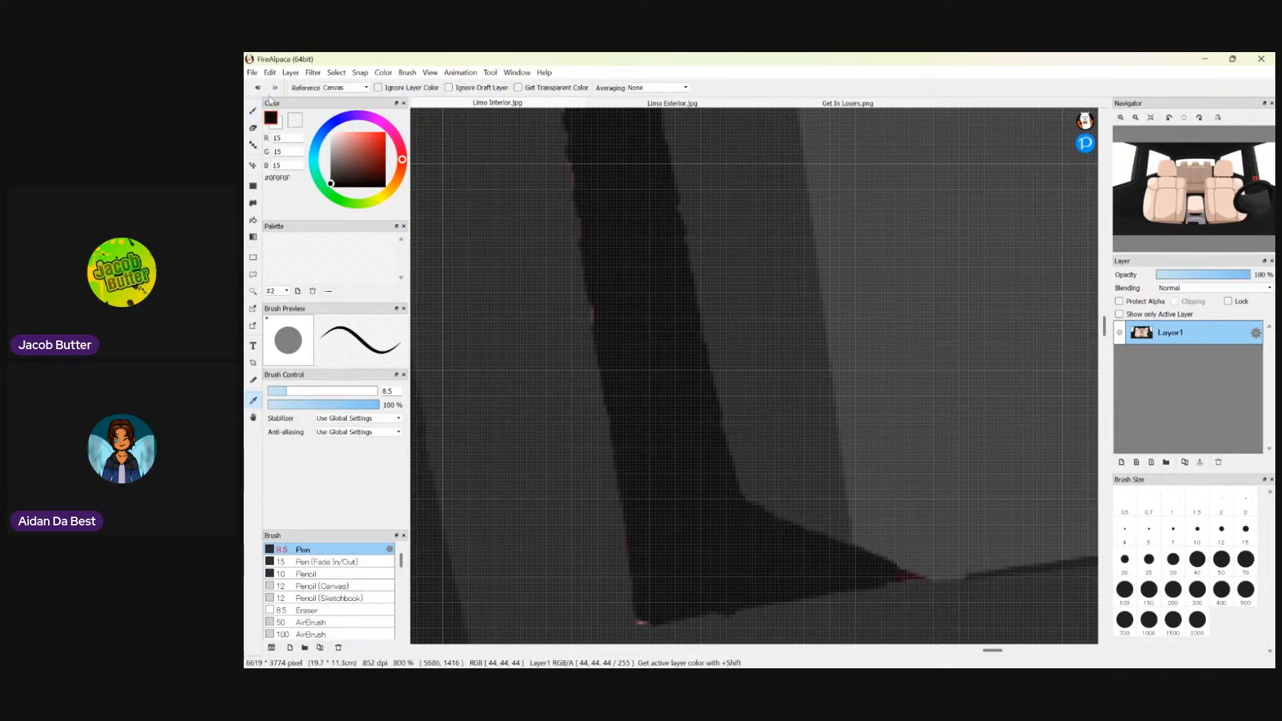
left_click(253, 111)
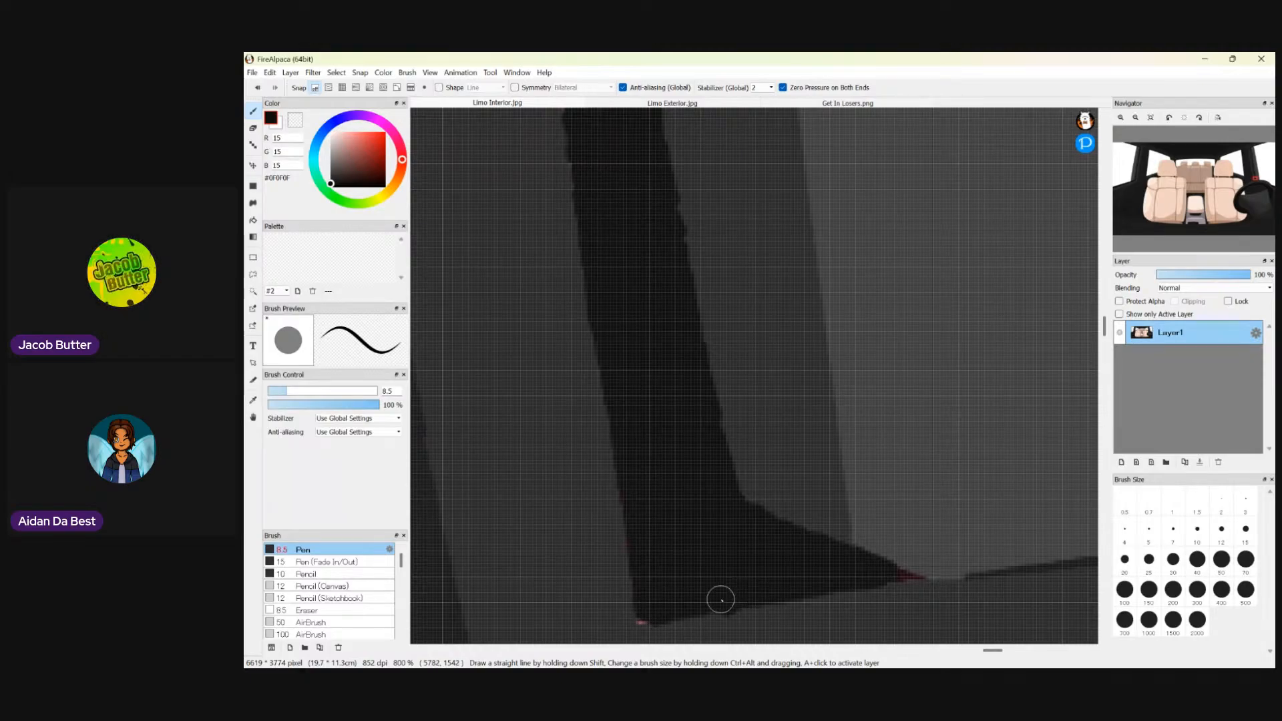
- Sample #2C2C2C from the grey band and paint out the pink cluster along the black strip's inner edge, higher up the driver-side pillar
scroll(637, 382, "down", 4)
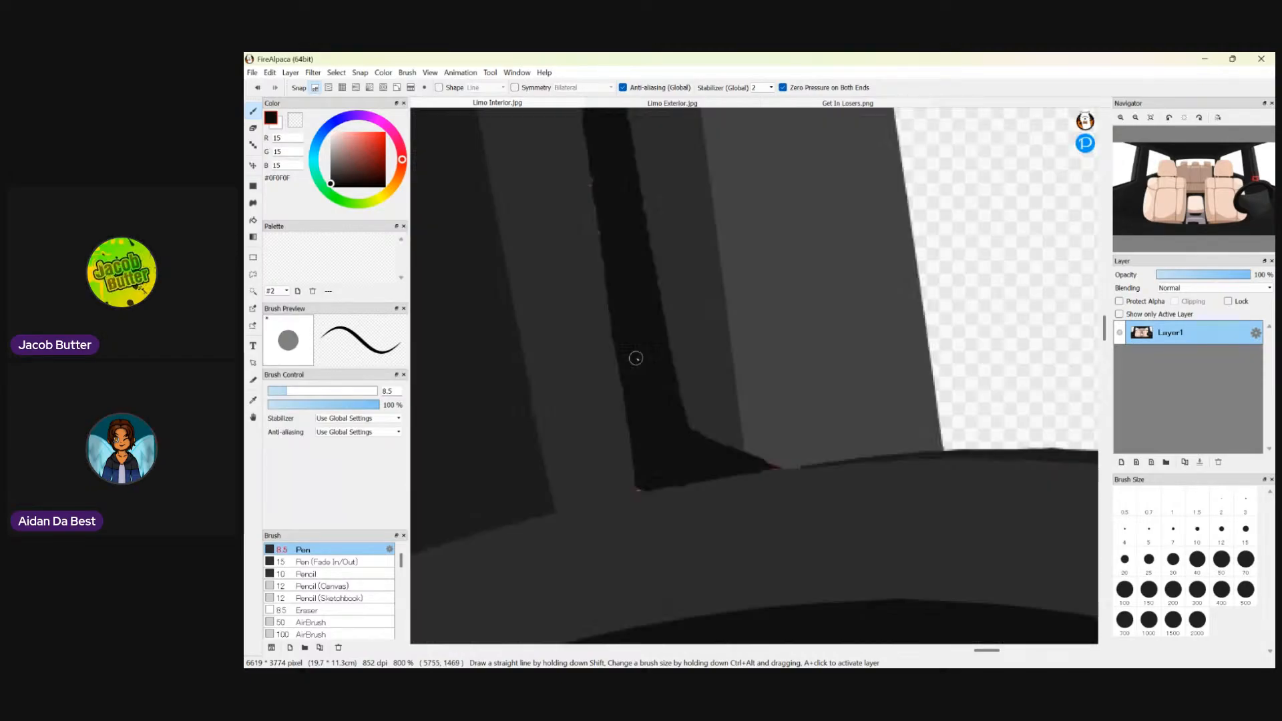
scroll(615, 220, "up", 3)
scroll(609, 253, "up", 1)
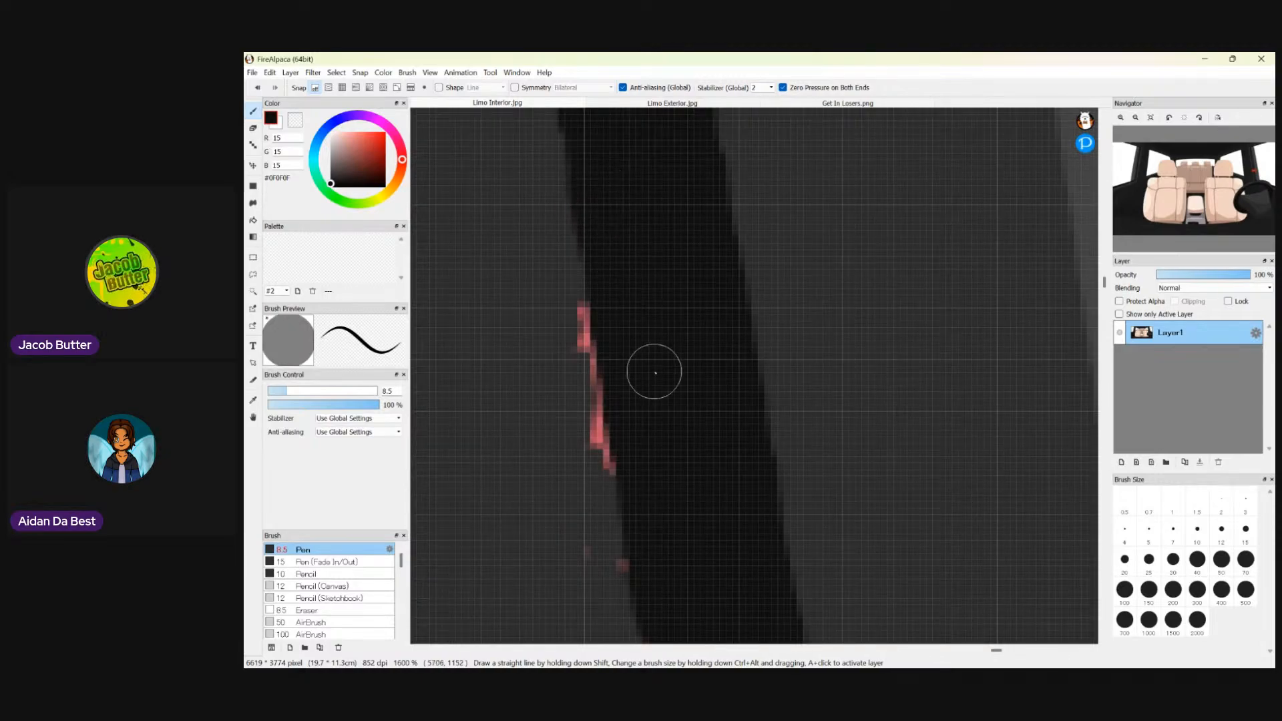
left_click(254, 400)
left_click(513, 296)
left_click(253, 111)
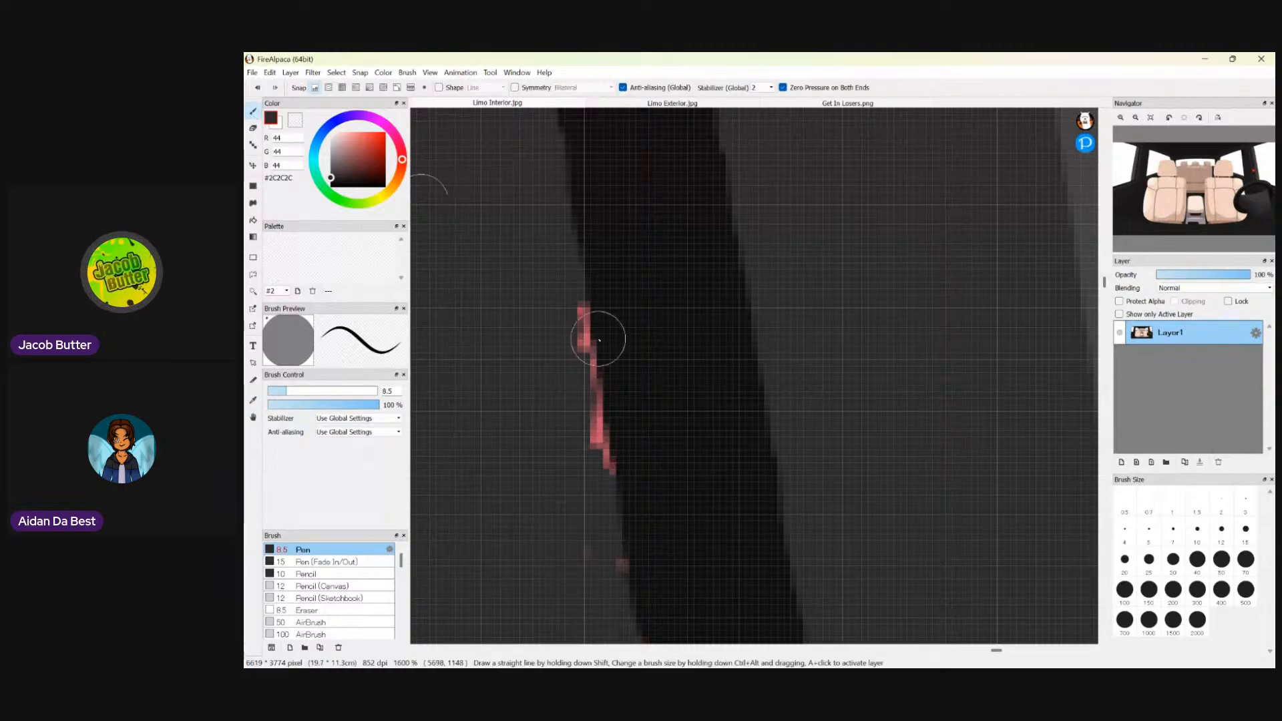
mouse_move(599, 340)
left_mouse_down()
mouse_move(557, 301)
mouse_move(590, 475)
mouse_move(576, 523)
mouse_move(595, 567)
left_mouse_up()
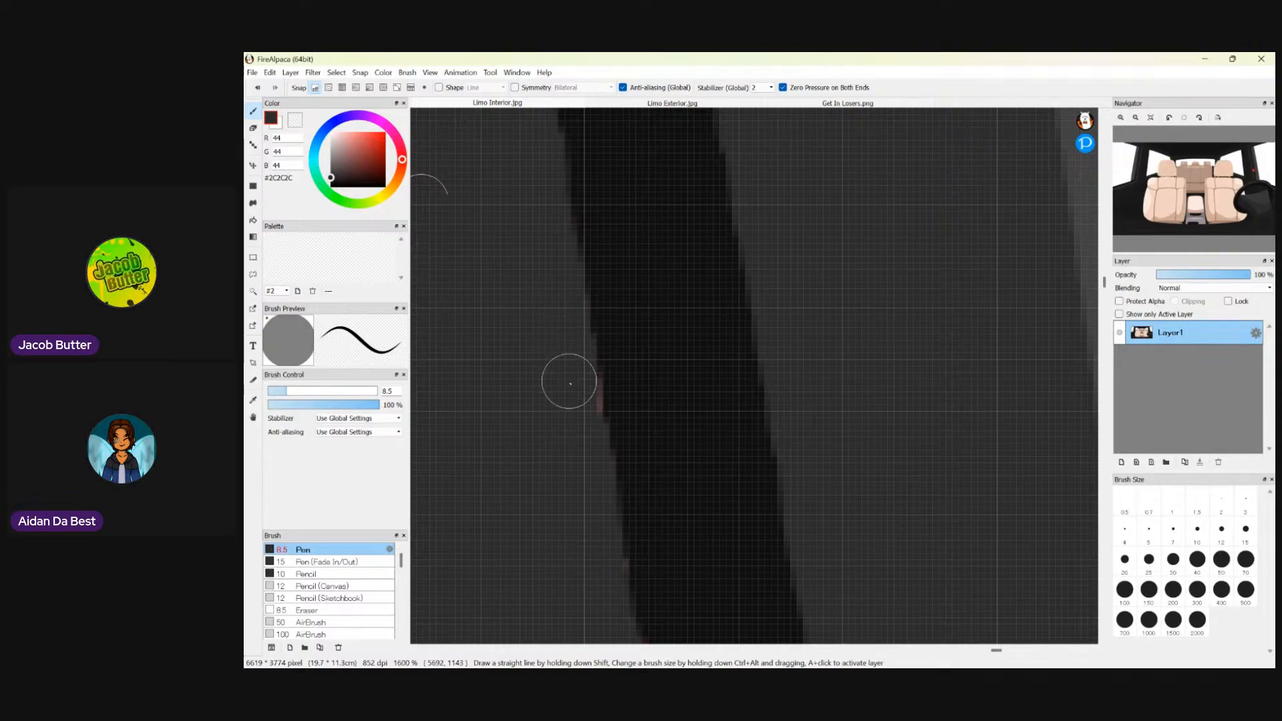
mouse_move(570, 383)
left_mouse_down()
mouse_move(581, 443)
mouse_move(572, 385)
left_mouse_up()
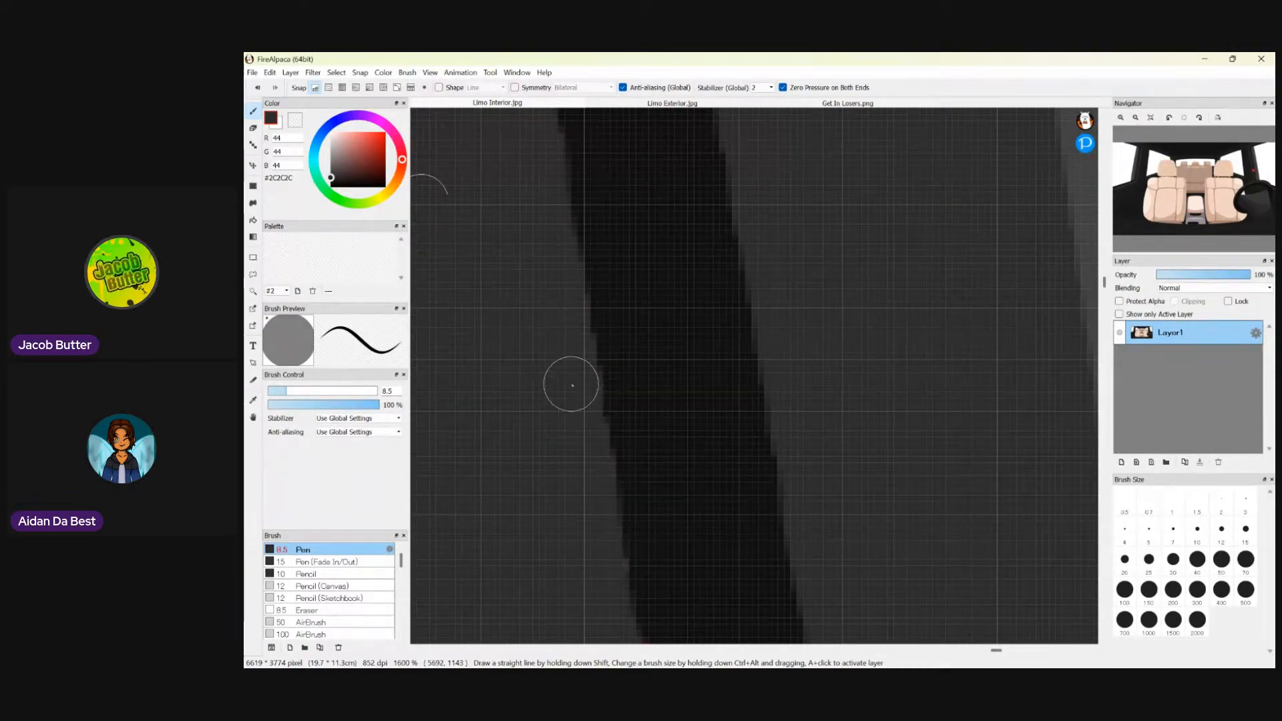
- Work down the black strip's inner edge and cover the remaining pink specks beside the grey band with #2C2C2C
scroll(567, 438, "down", 3)
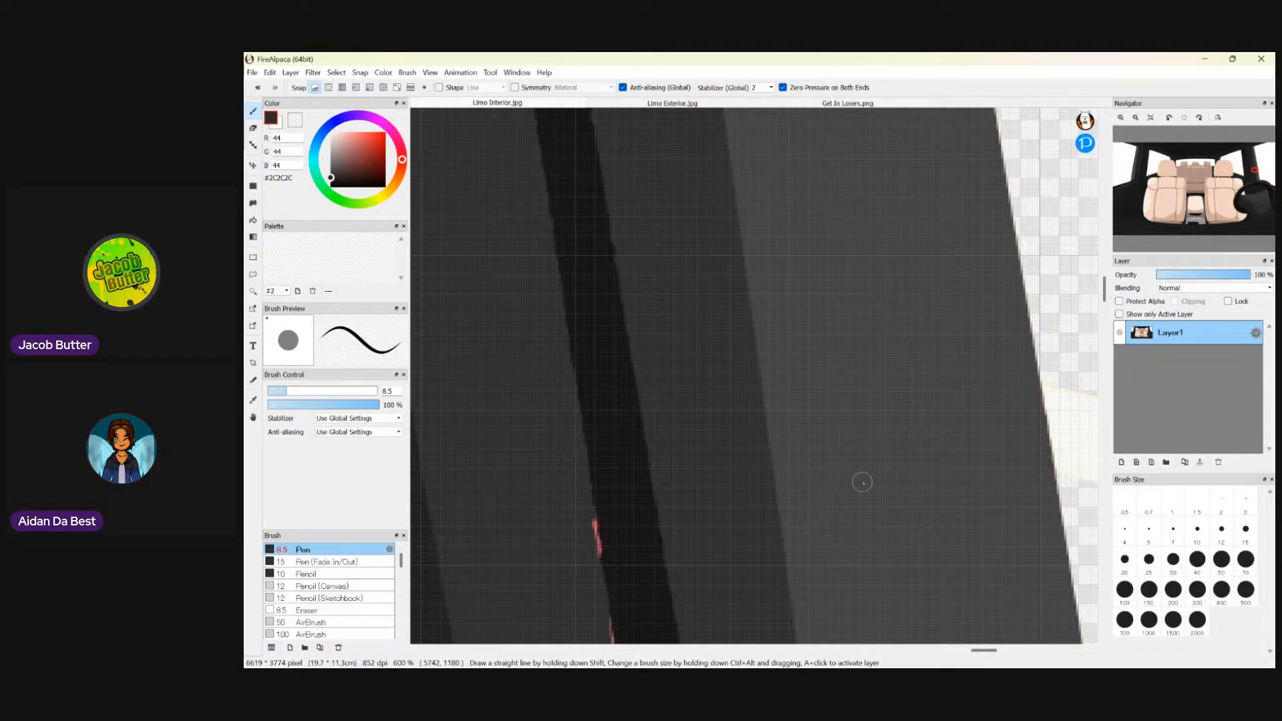
left_click_drag(1104, 293, 1102, 304)
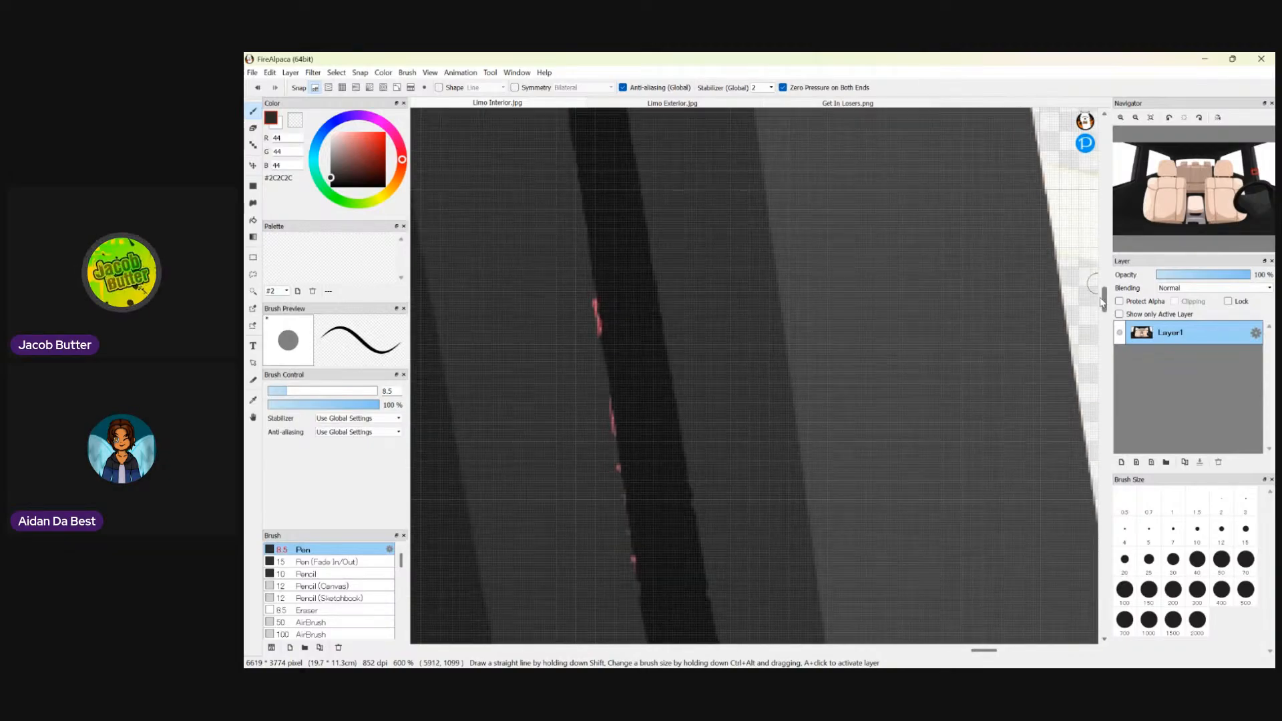
scroll(563, 331, "up", 2)
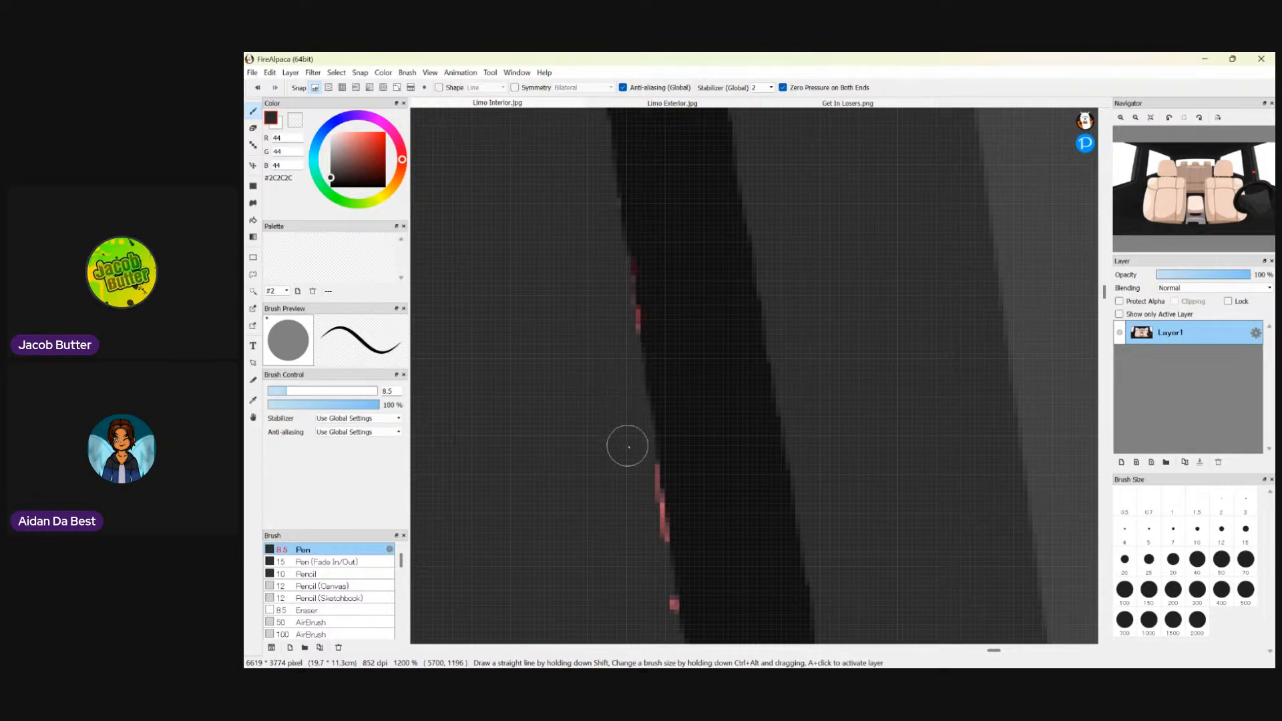
left_click_drag(639, 483, 650, 538)
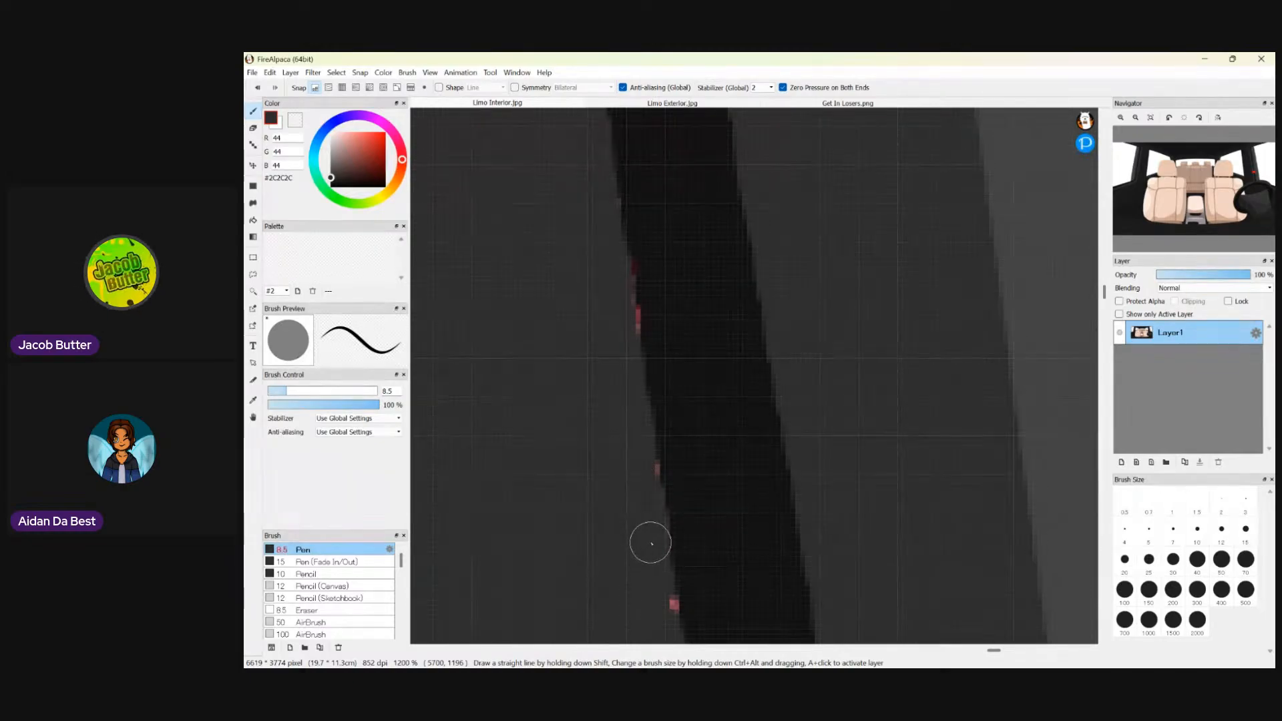
left_click(639, 469)
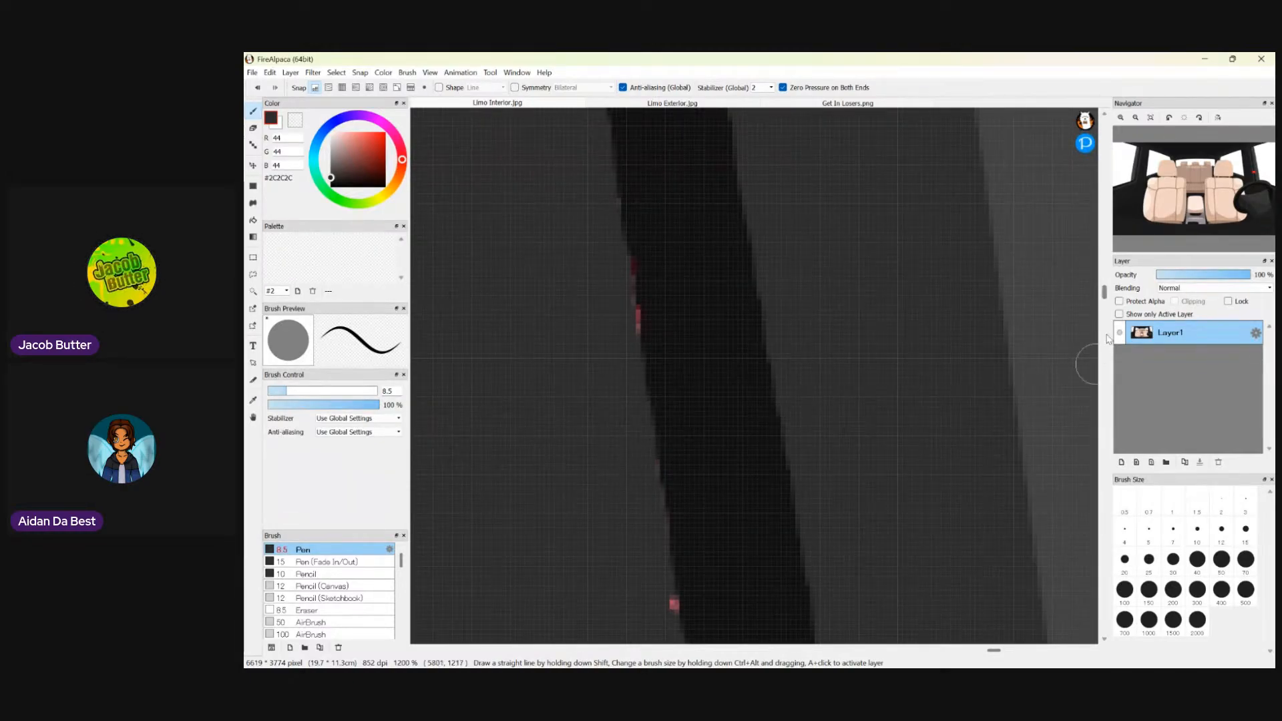
scroll(1106, 290, "down", 3)
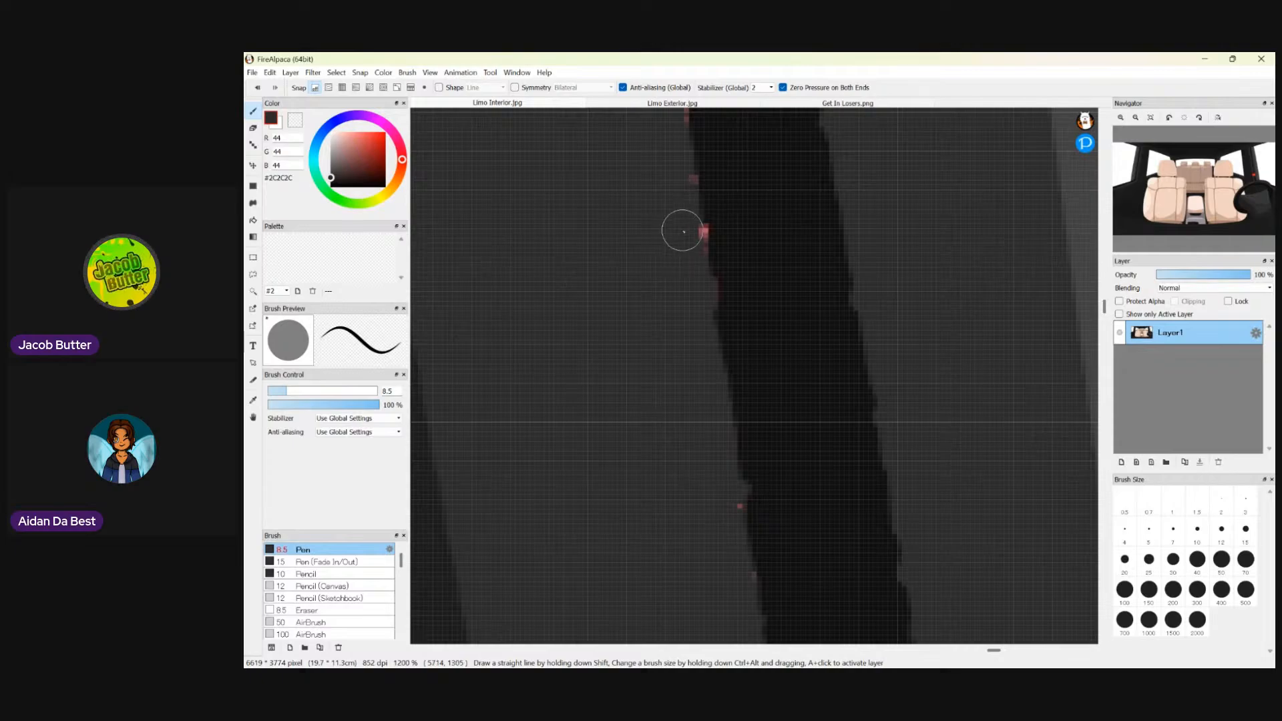
scroll(978, 297, "down", 2)
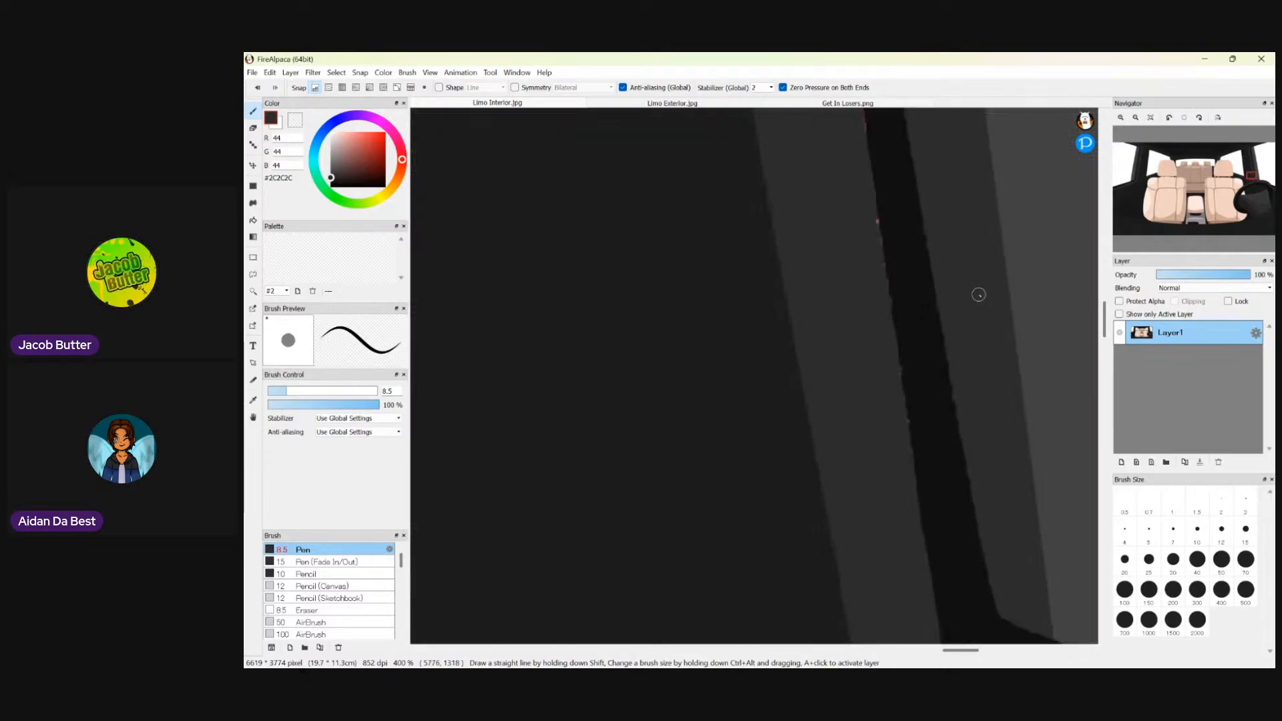
scroll(905, 215, "up", 2)
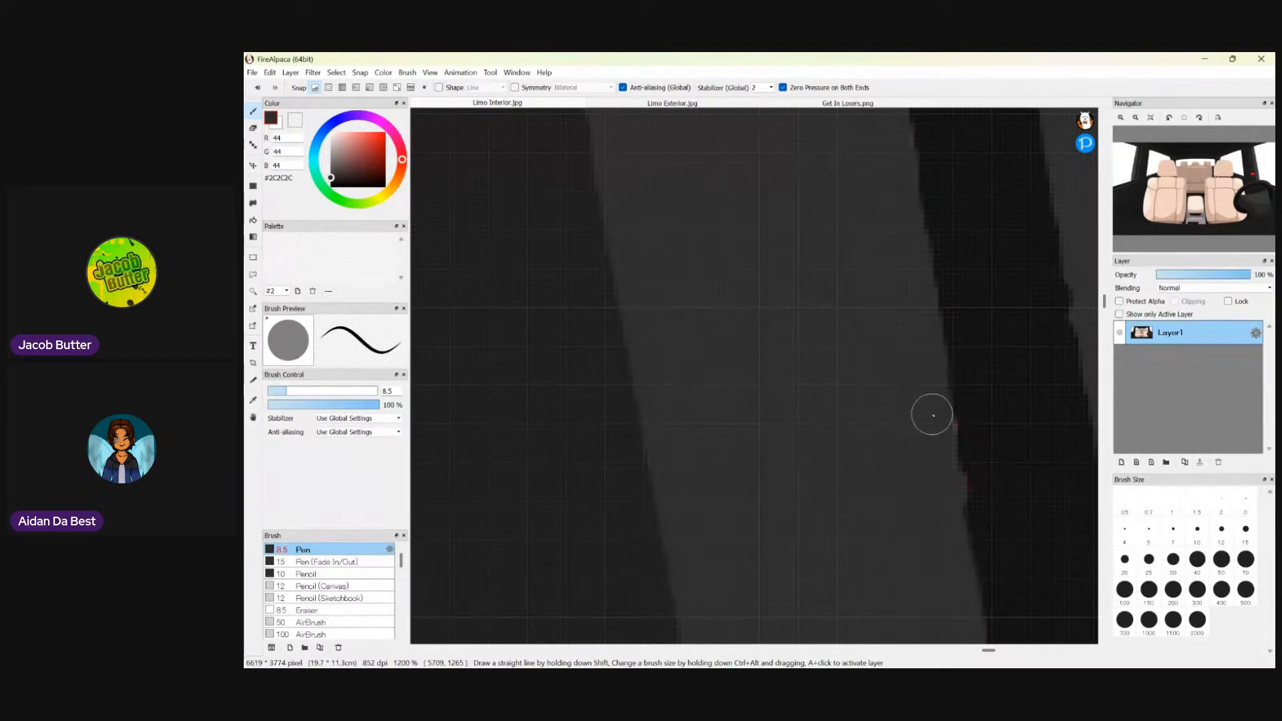
- Set the drawing colour to the pink #E77AD8 for the seats
scroll(871, 324, "down", 3)
scroll(890, 398, "down", 6)
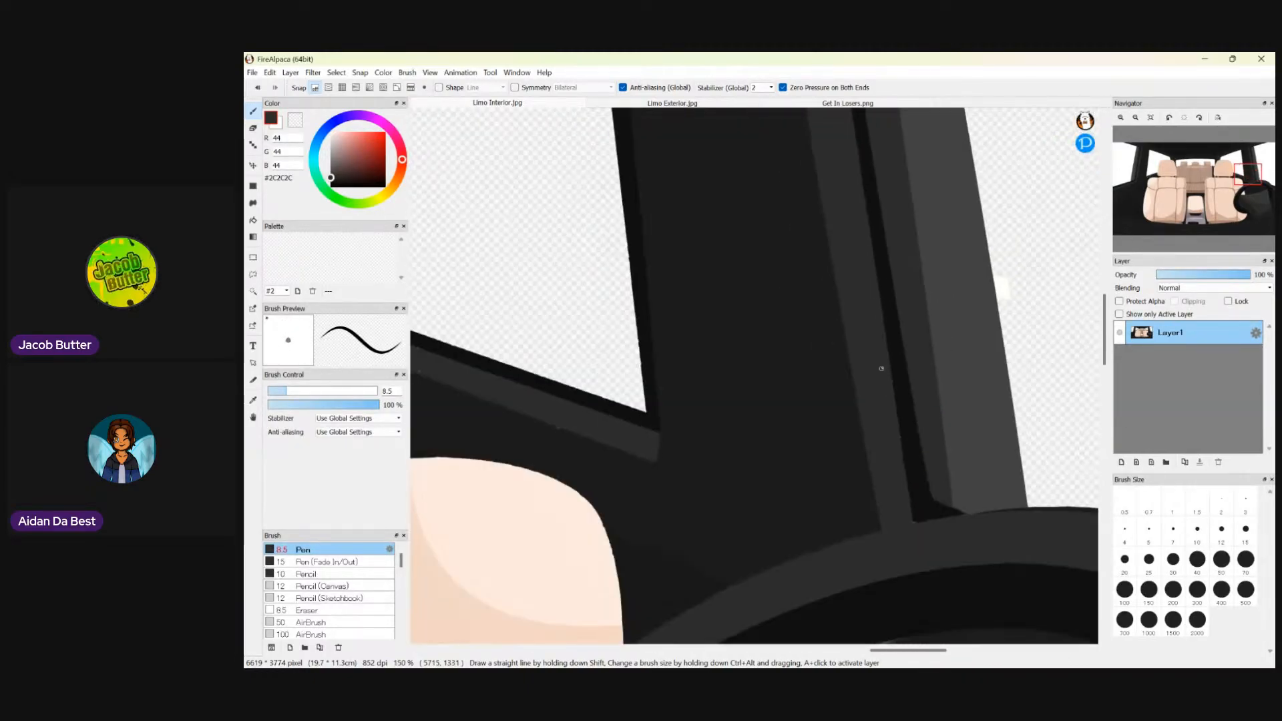
scroll(777, 330, "down", 2)
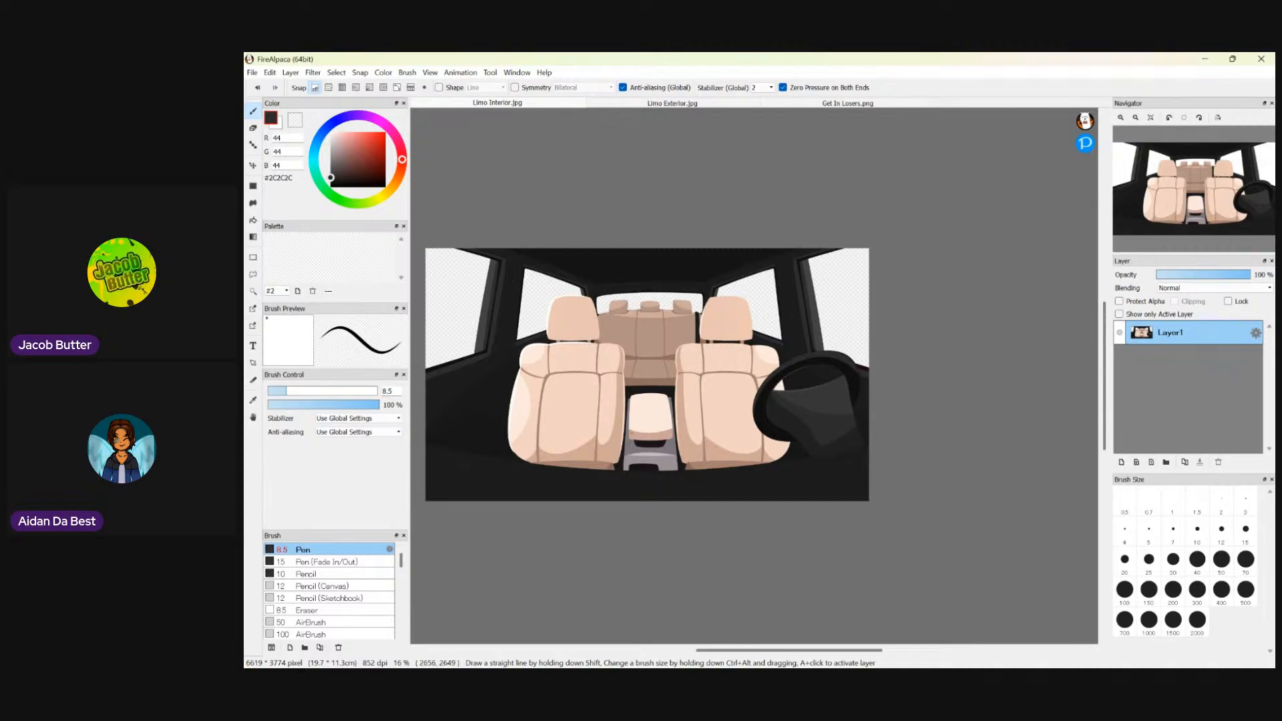
scroll(722, 391, "up", 2)
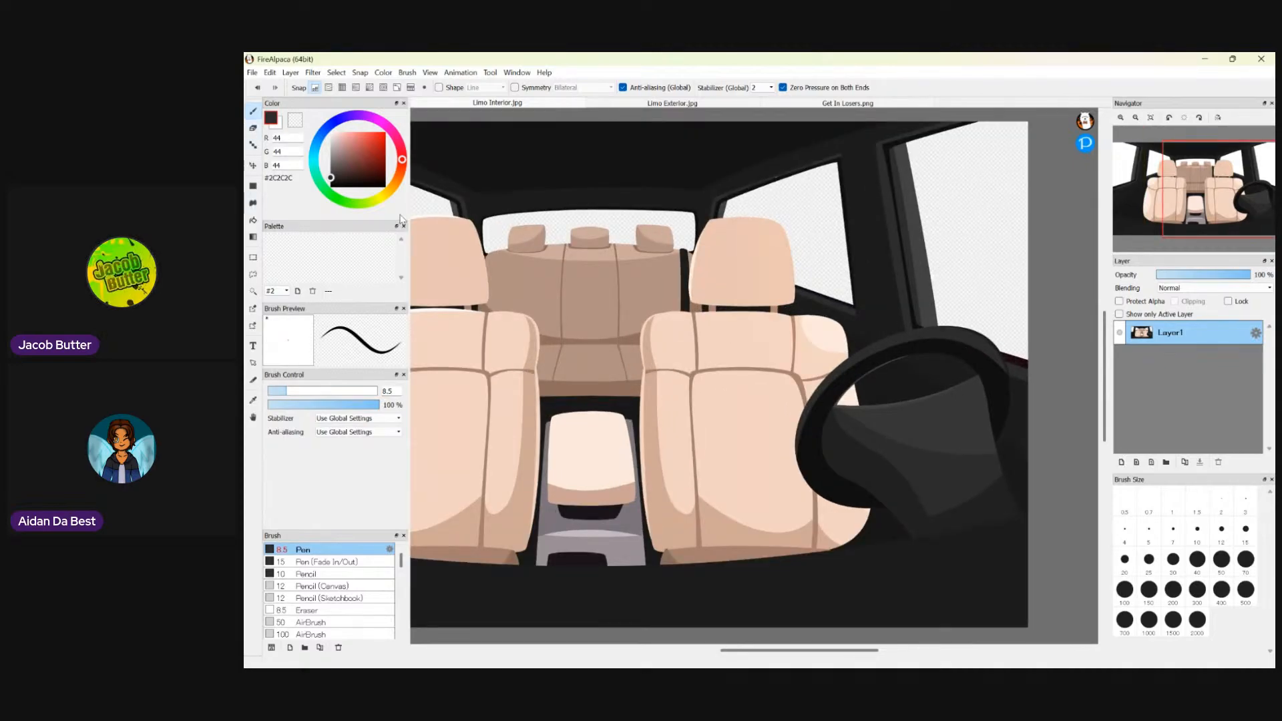
scroll(741, 347, "down", 2)
scroll(646, 359, "up", 1)
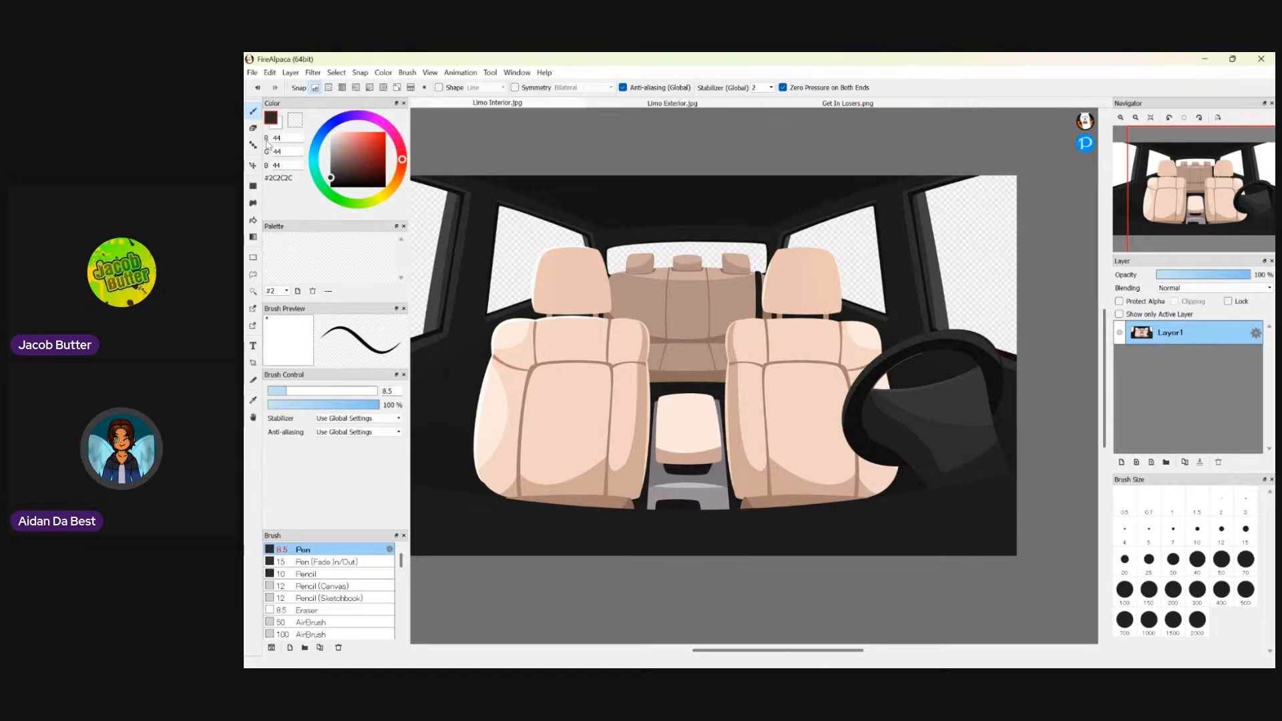
left_click(386, 126)
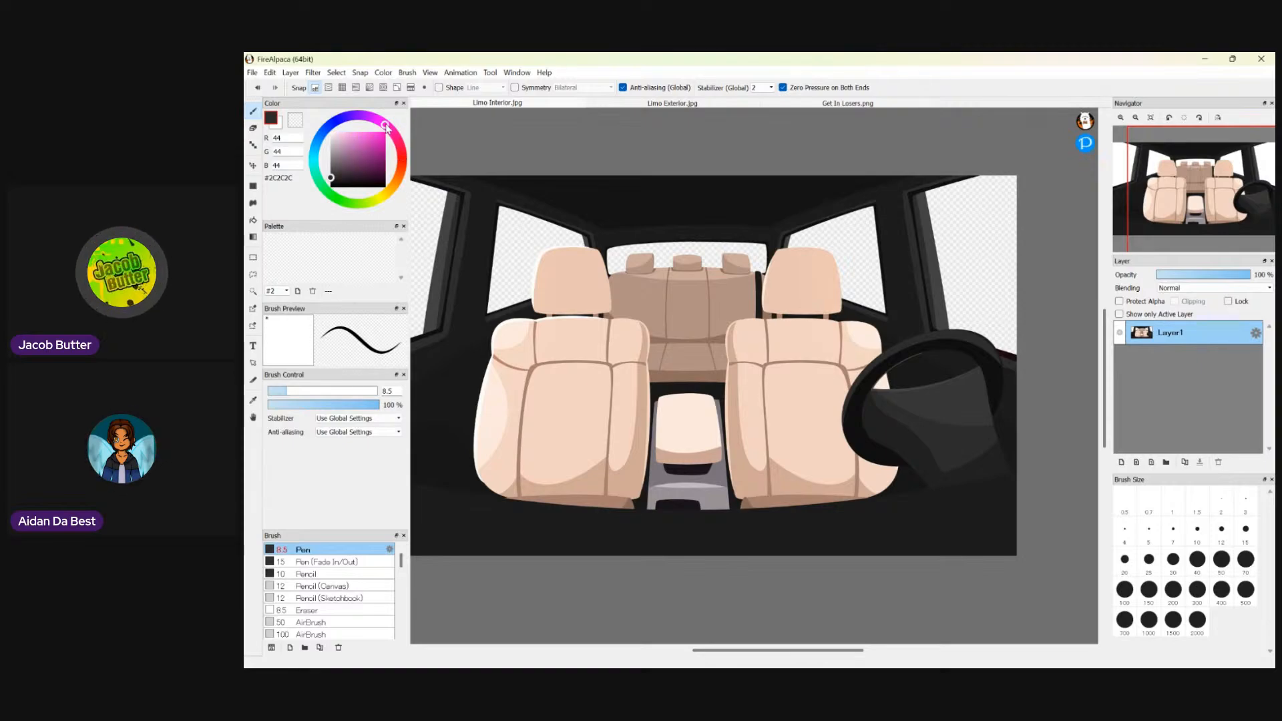
left_click(358, 140)
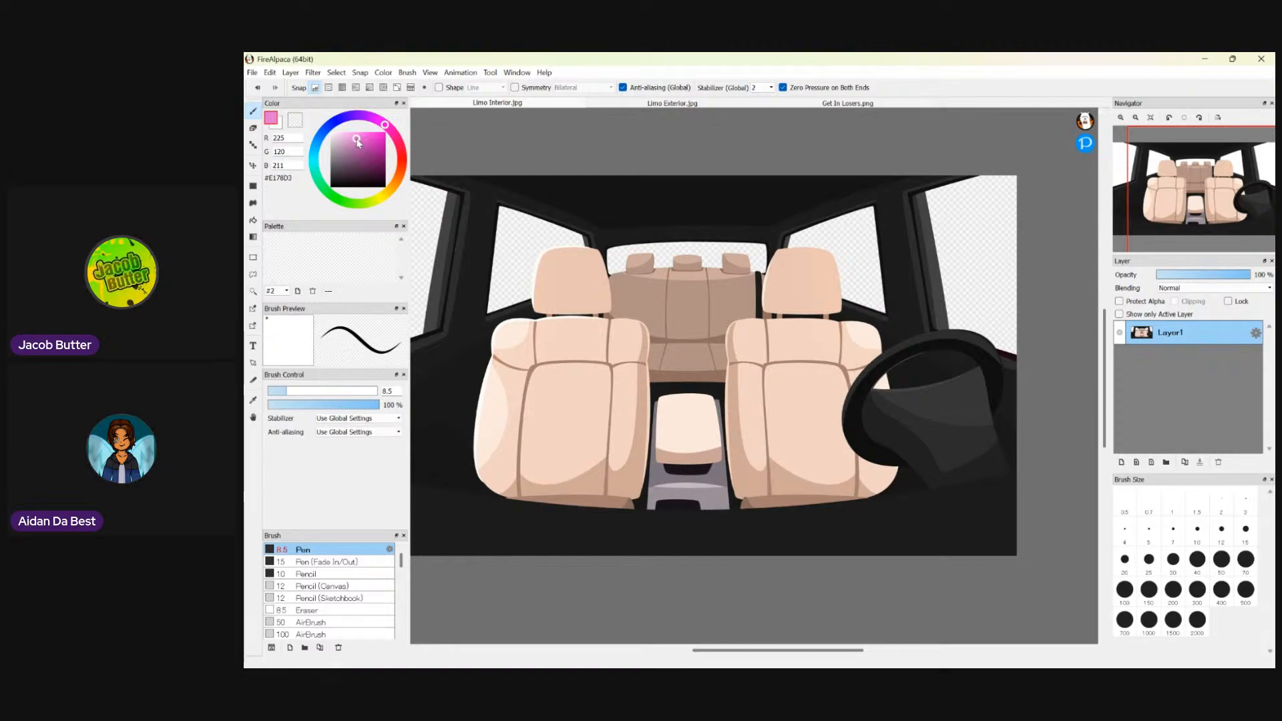
left_click_drag(357, 140, 359, 141)
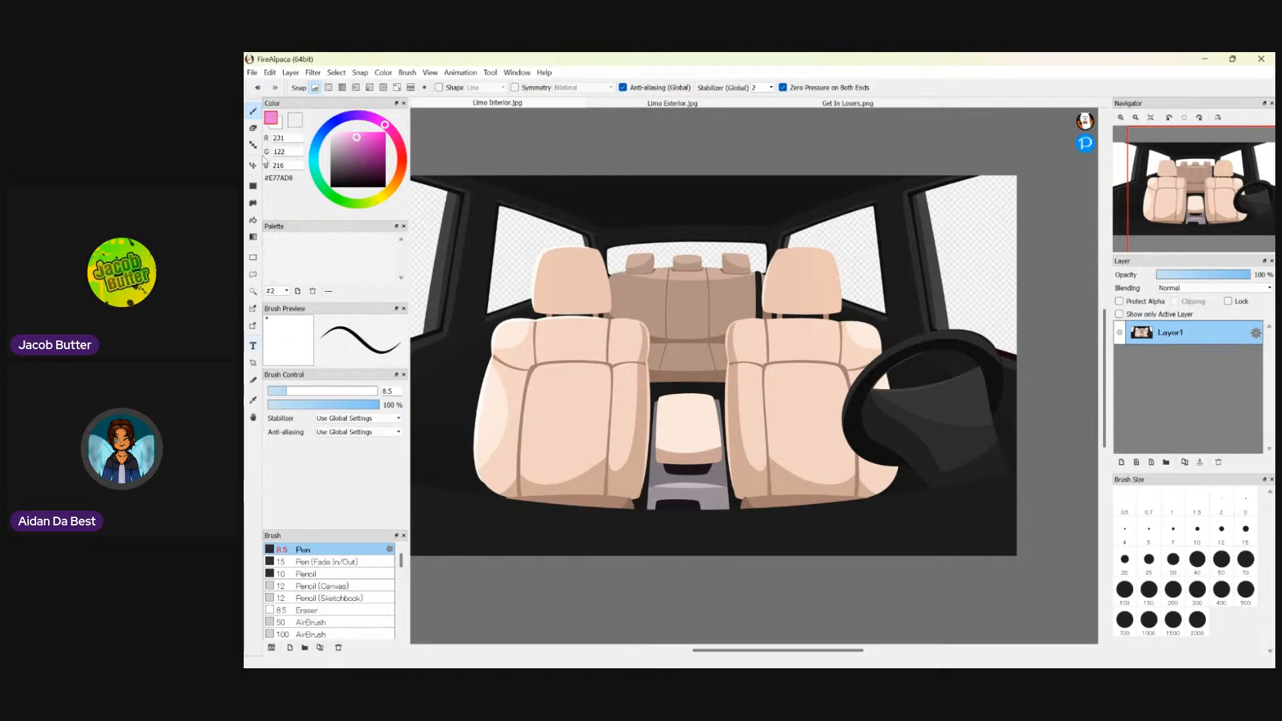
- Bucket-fill the front passenger seat's headrest, upper panel and large centre panel with #E77AD8
left_click(253, 219)
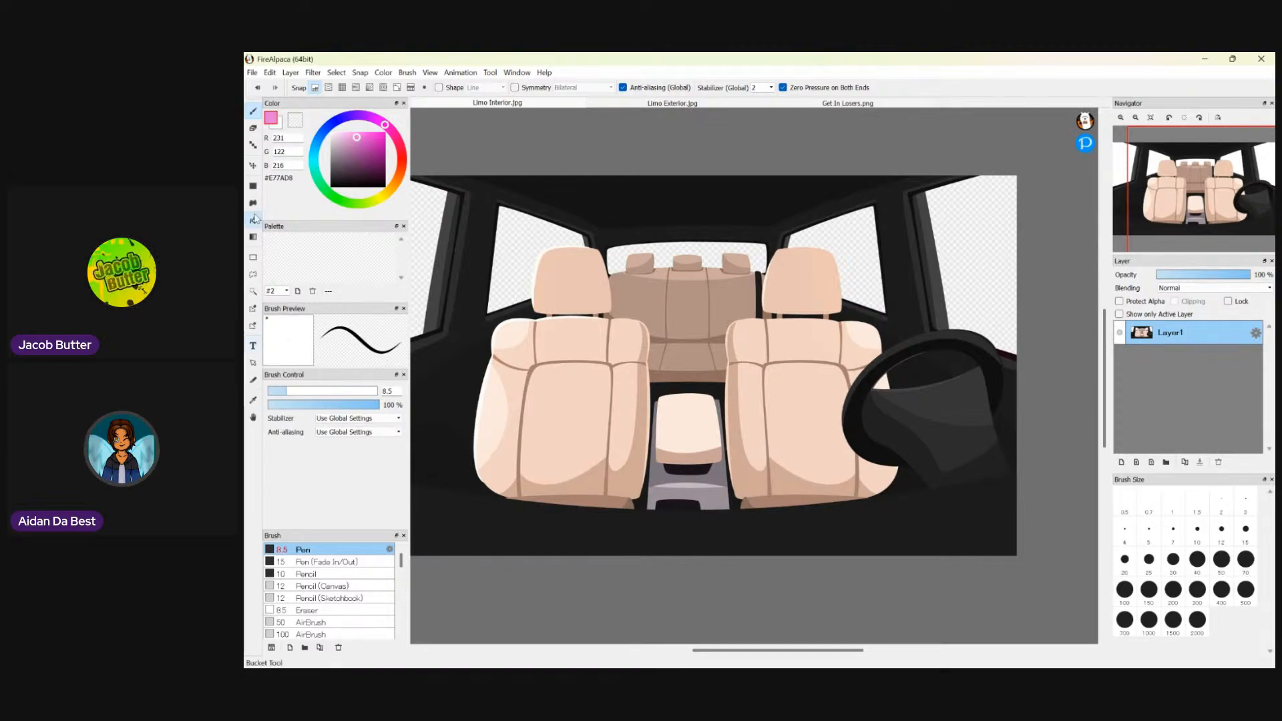
left_click(576, 277)
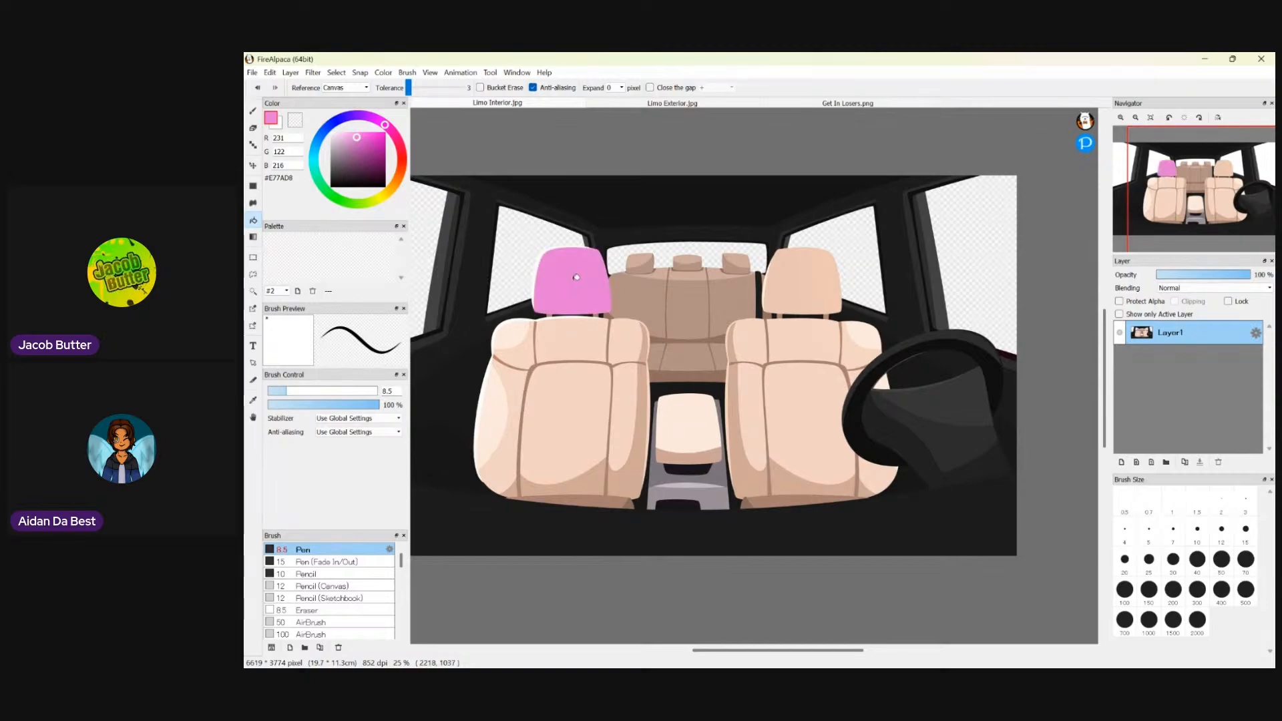
left_click(579, 338)
left_click(578, 400)
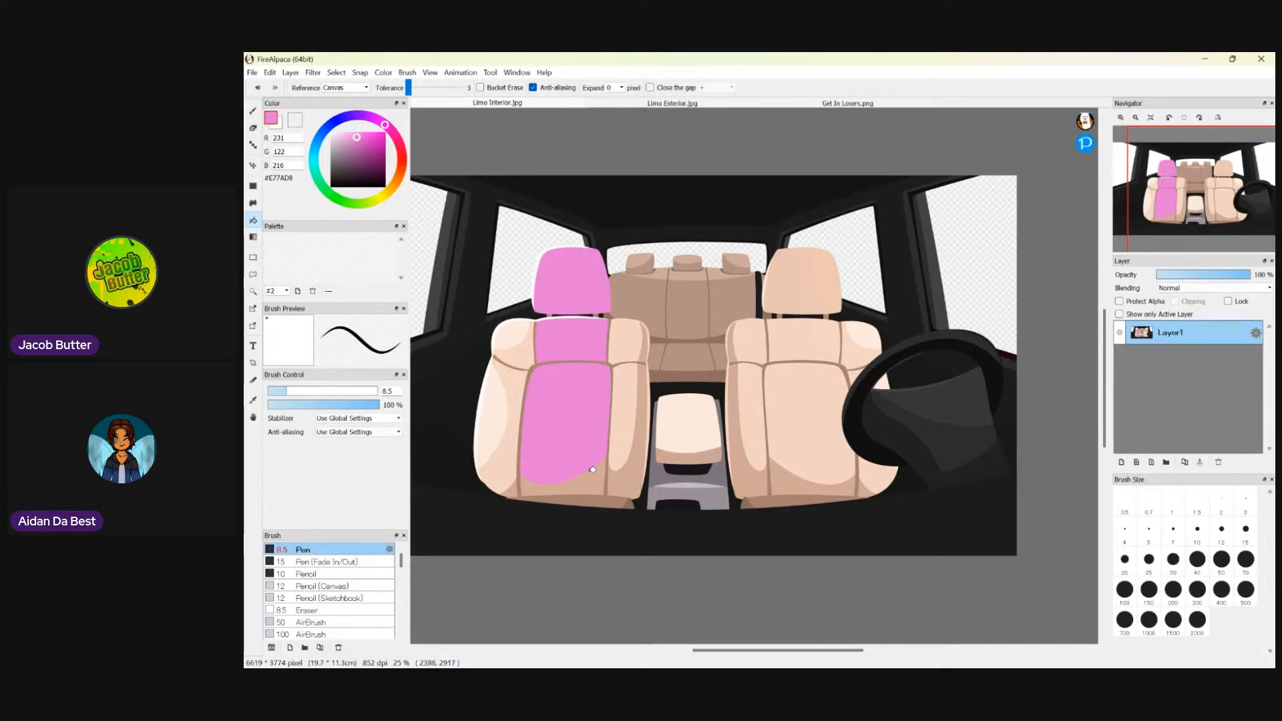
- Fill the driver seat's headrest, centre and upper panels, inner side panels and outer shoulder with #E77AD8
left_click(822, 396)
left_click(820, 334)
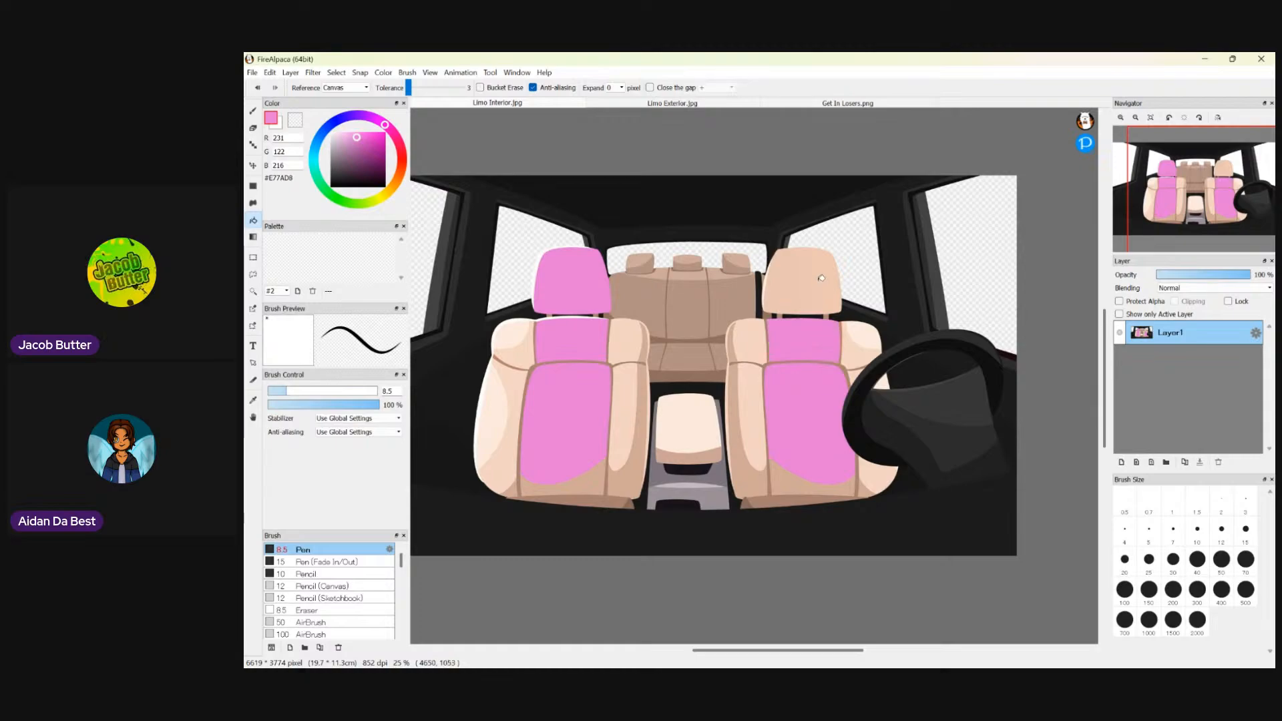
left_click(800, 295)
left_click(750, 343)
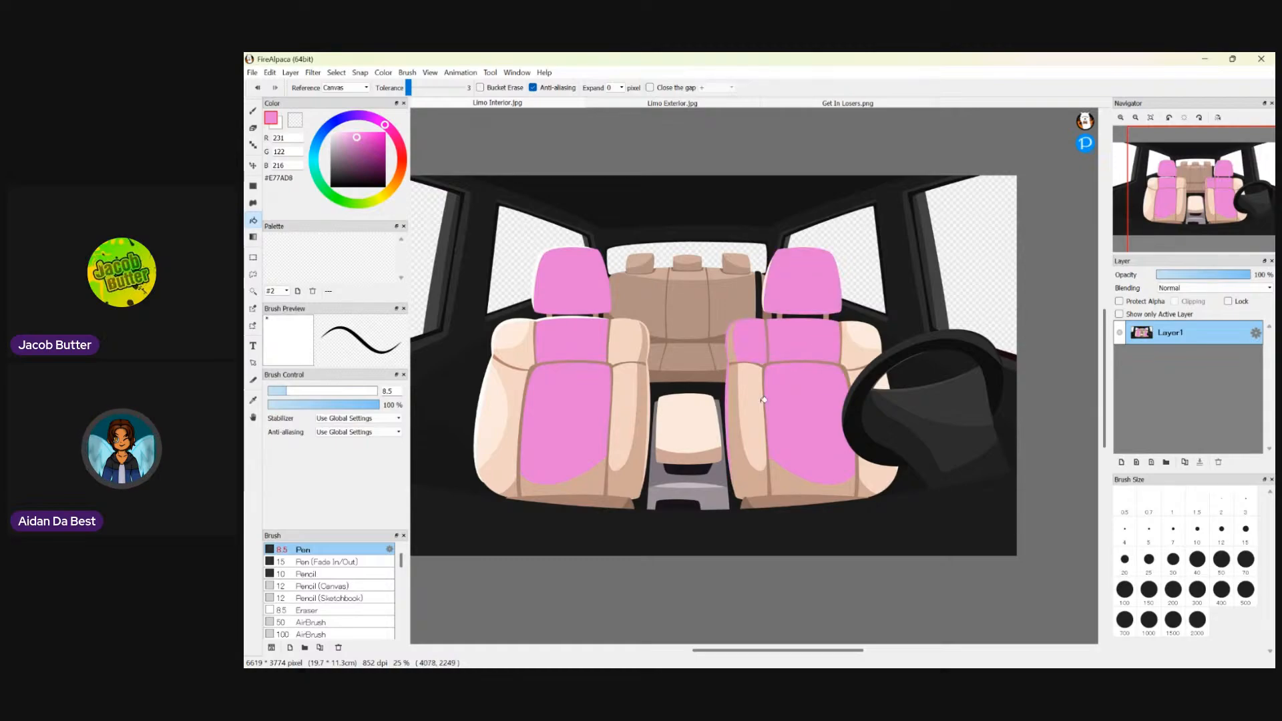
left_click(755, 401)
left_click(856, 352)
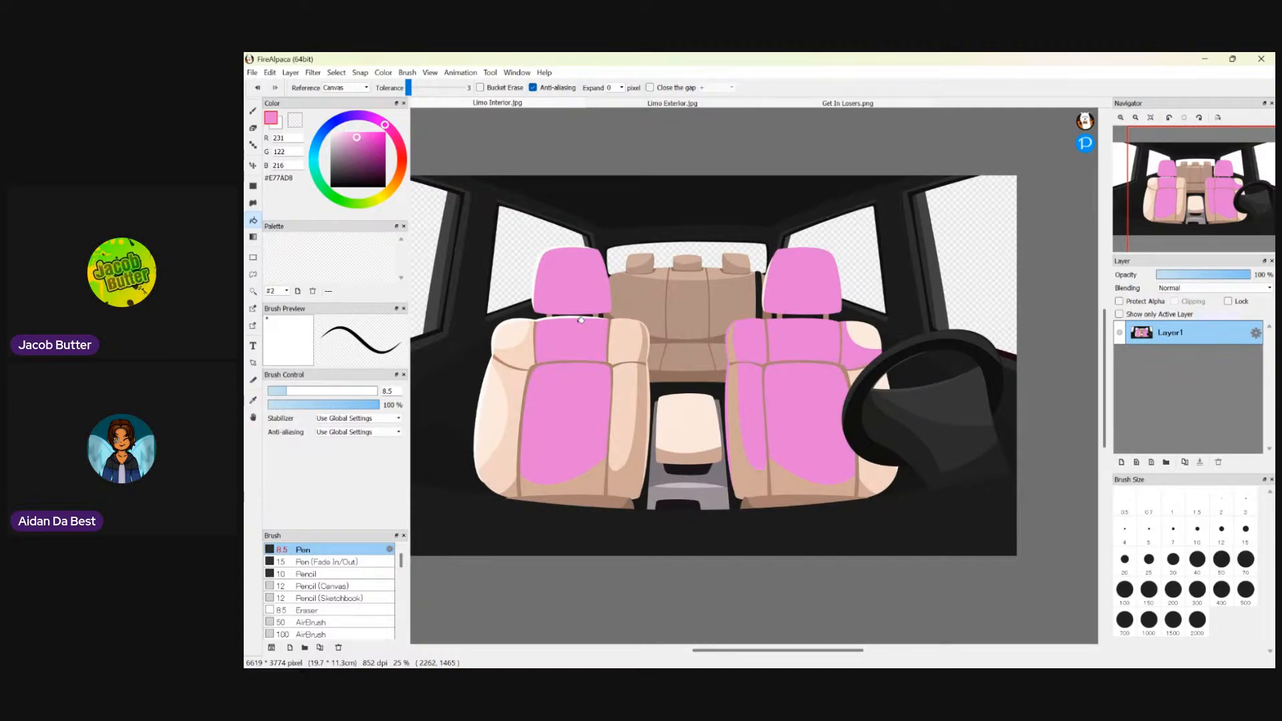
- Fill the front passenger seat's inner shoulder, inner side panel and outer side panel with #E77AD8
left_click(625, 338)
left_click(631, 395)
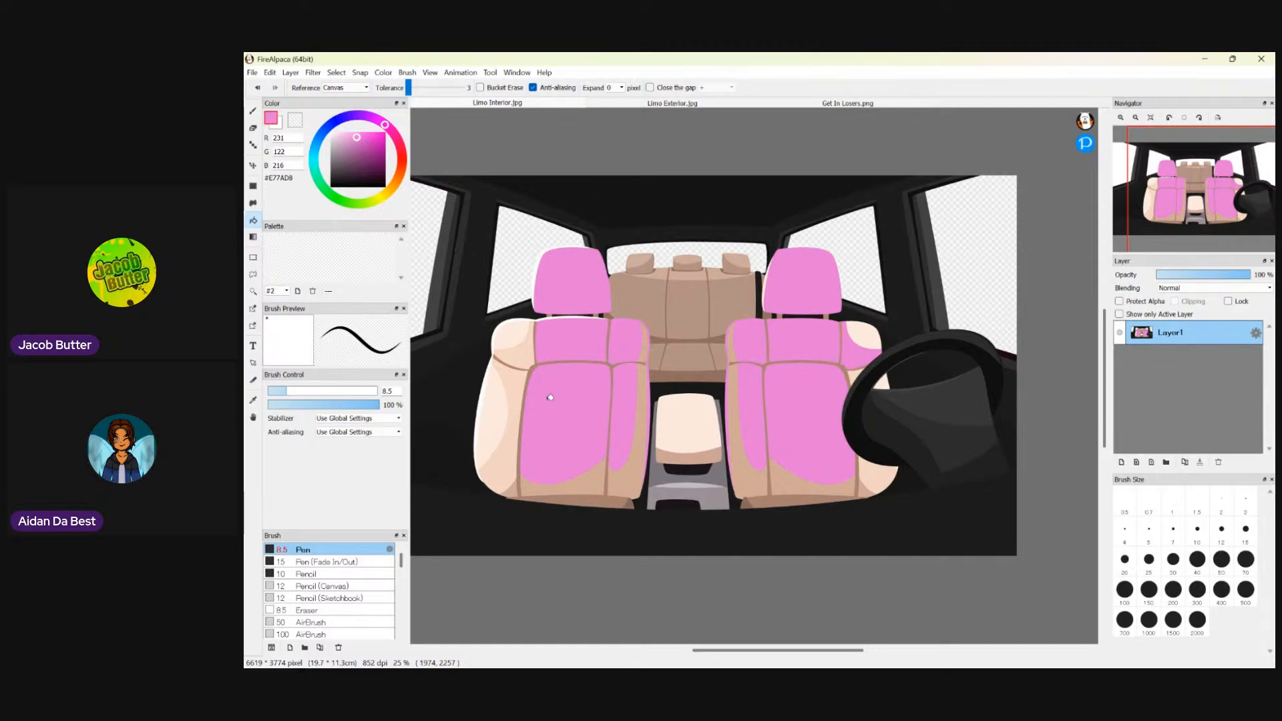
left_click(511, 411)
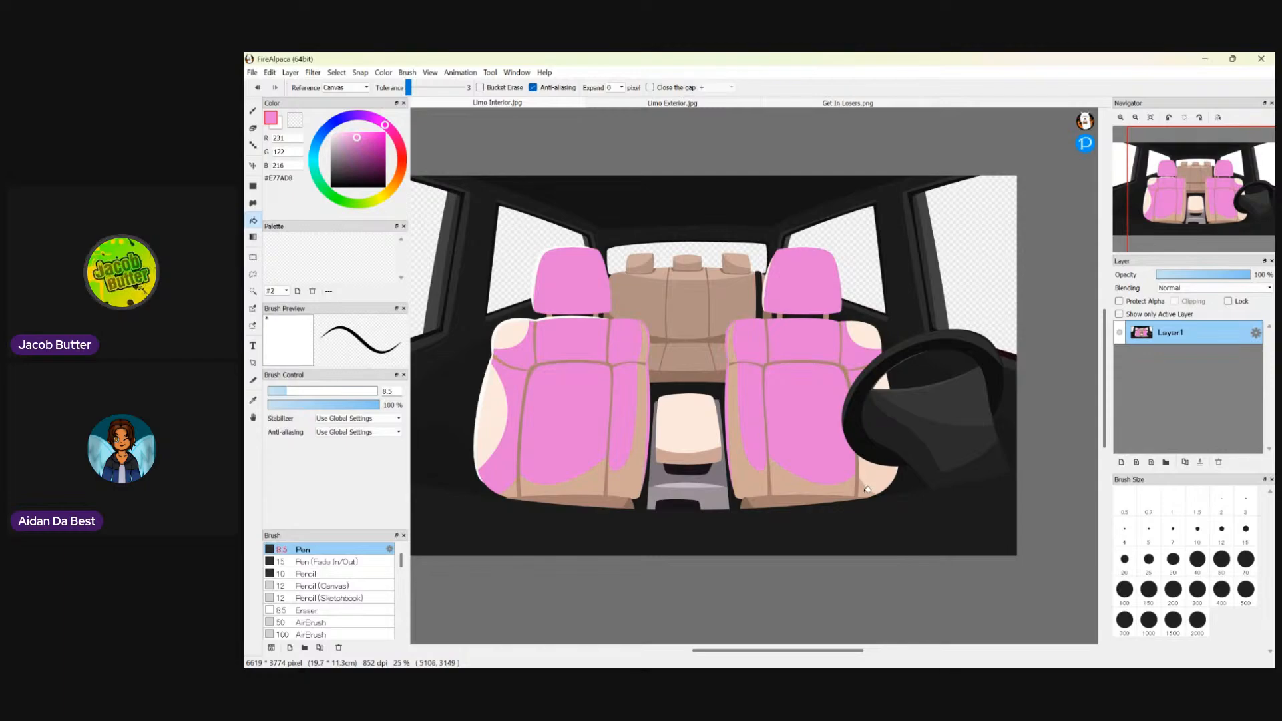
- Fill the rear seat's backrest and lower cushion panels with #E77AD8, and undo a trial fill on the passenger seat's bottom edge
left_click(703, 302)
left_click(732, 303)
left_click(637, 303)
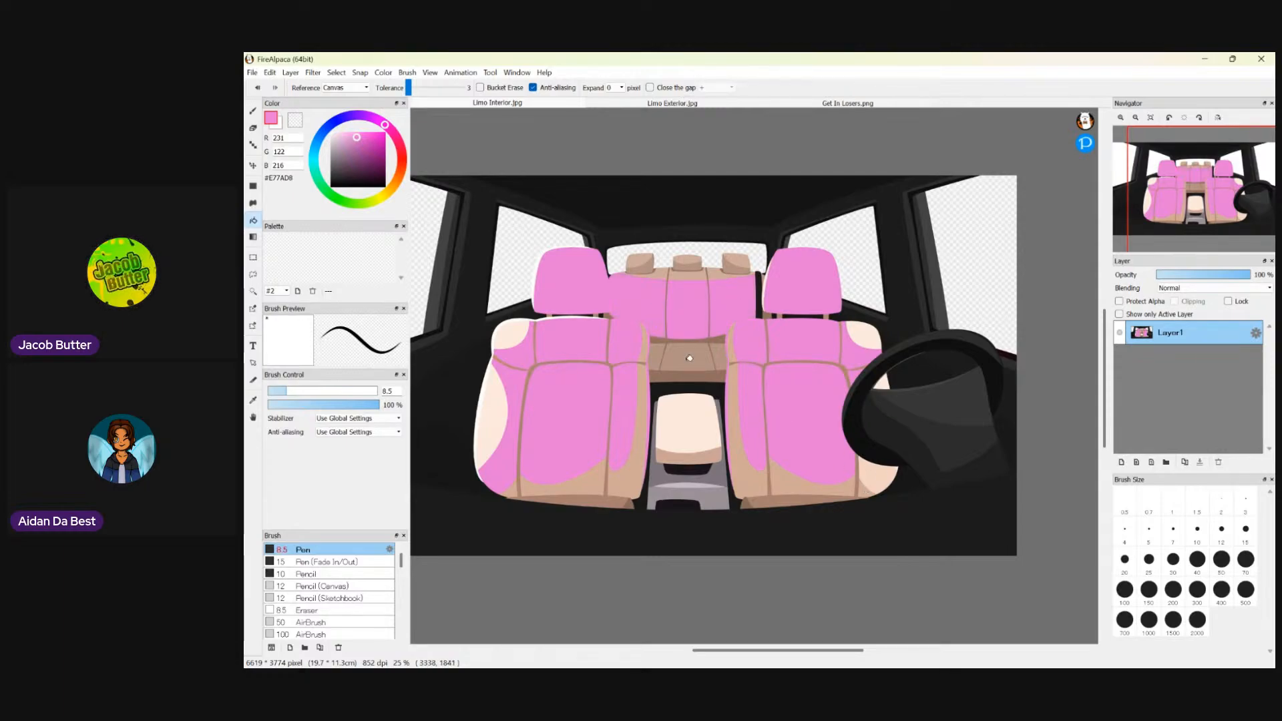
left_click(701, 354)
left_click(718, 355)
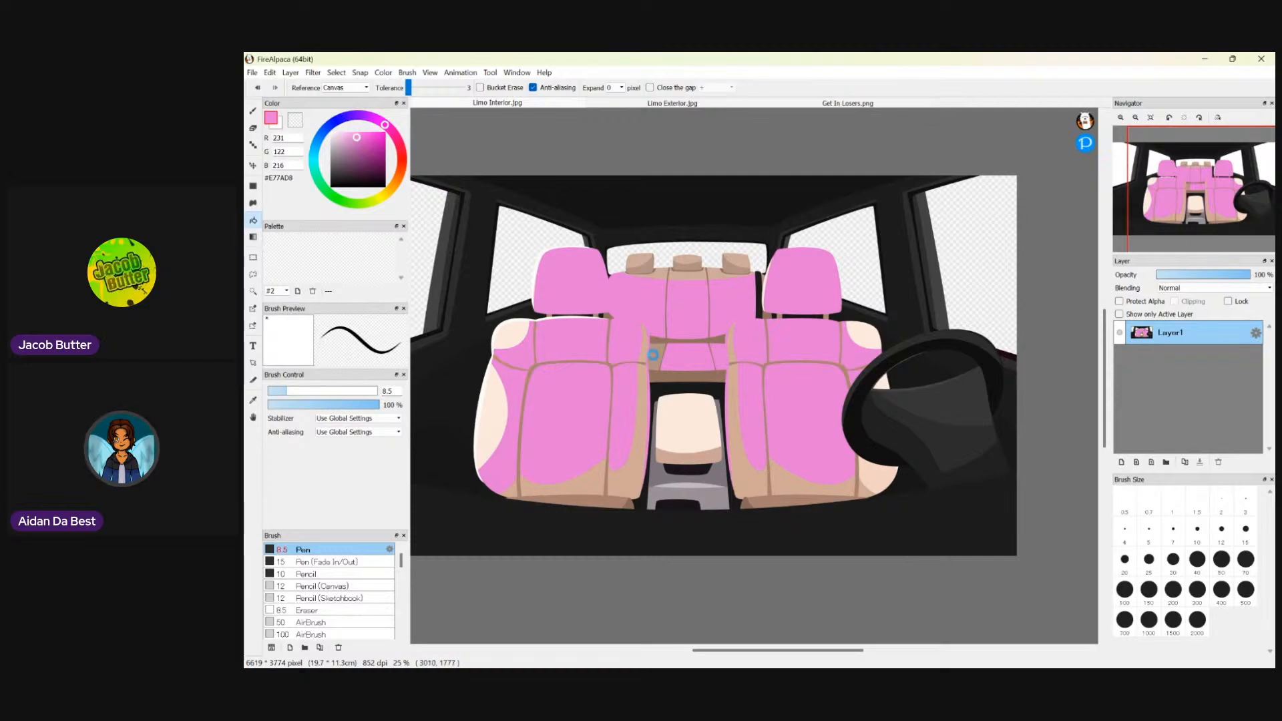
left_click(655, 355)
left_click(610, 504)
key("ctrl+z")
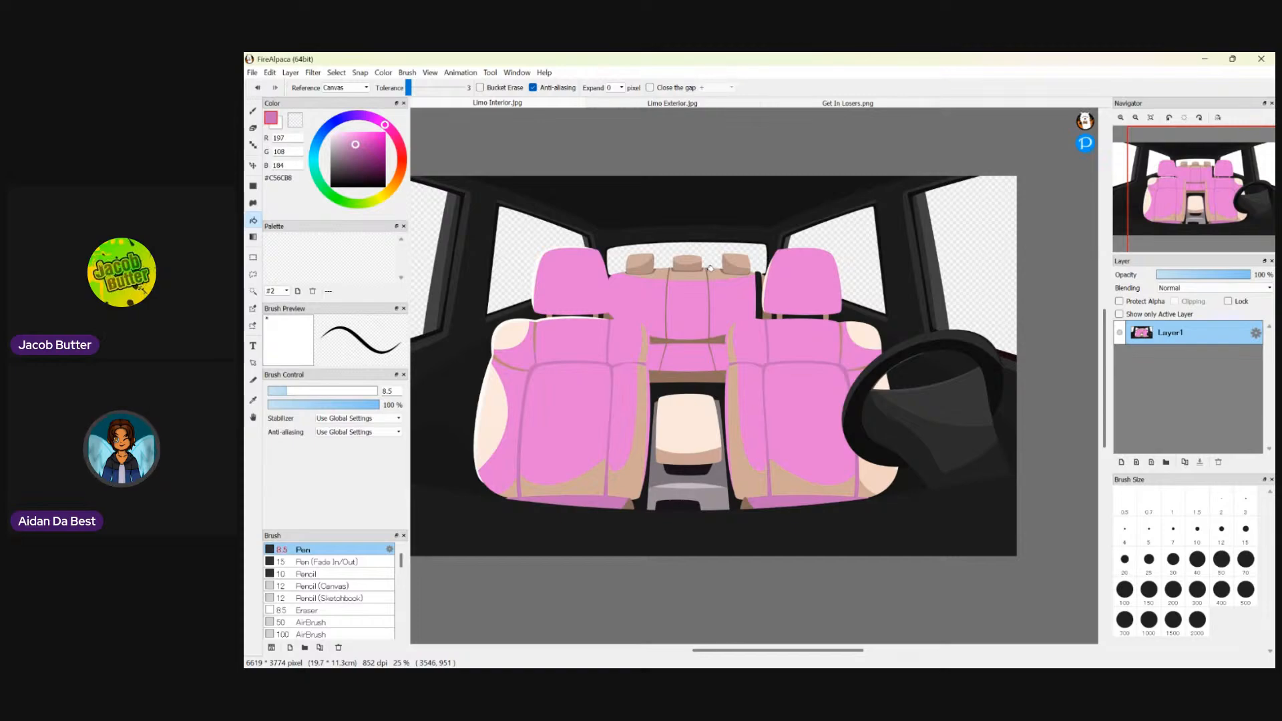
- Bucket-fill the rear seat's seams and dark strips with #C56CB8
scroll(712, 269, "down", 3)
scroll(712, 291, "up", 6)
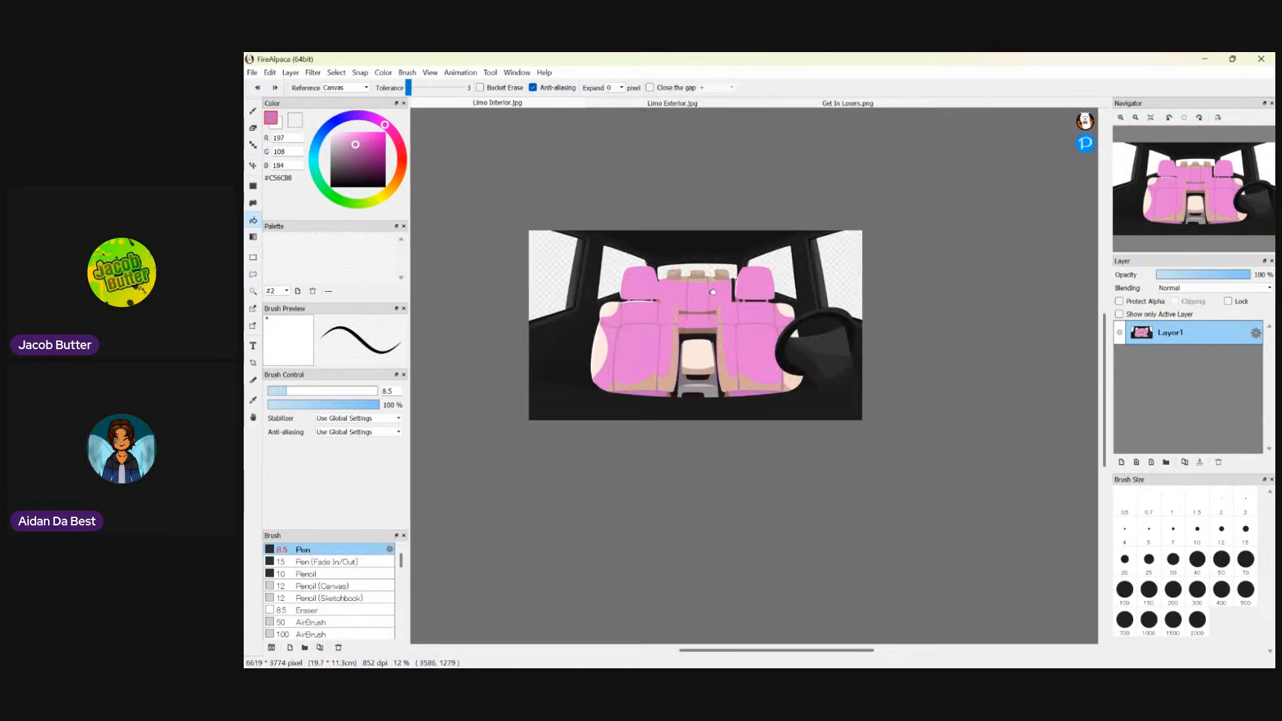
left_click(706, 287)
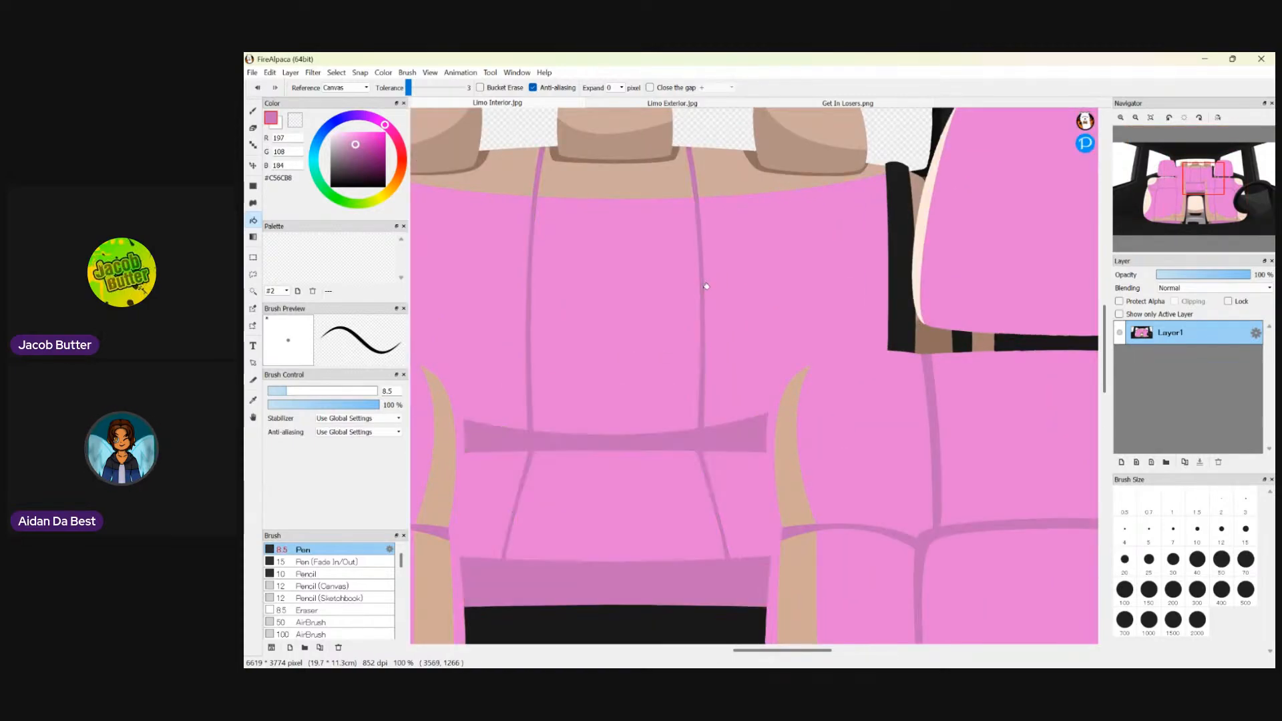
scroll(703, 290, "down", 5)
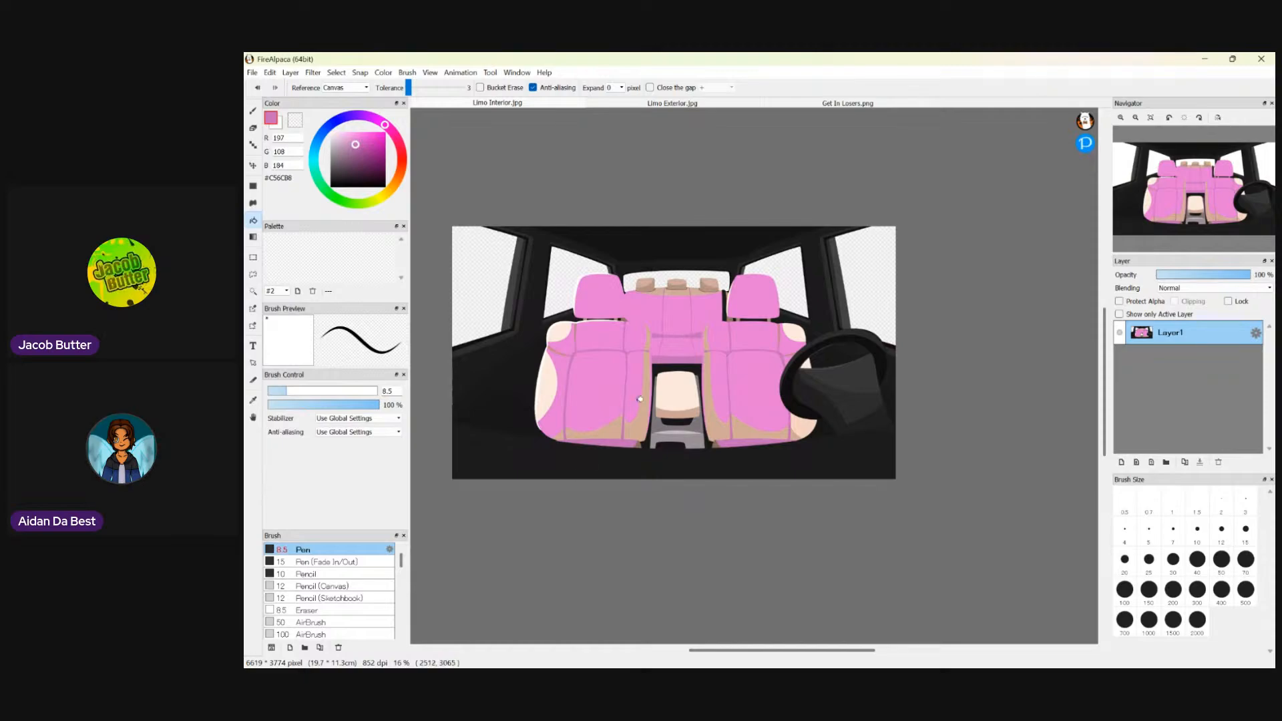
scroll(621, 295, "up", 5)
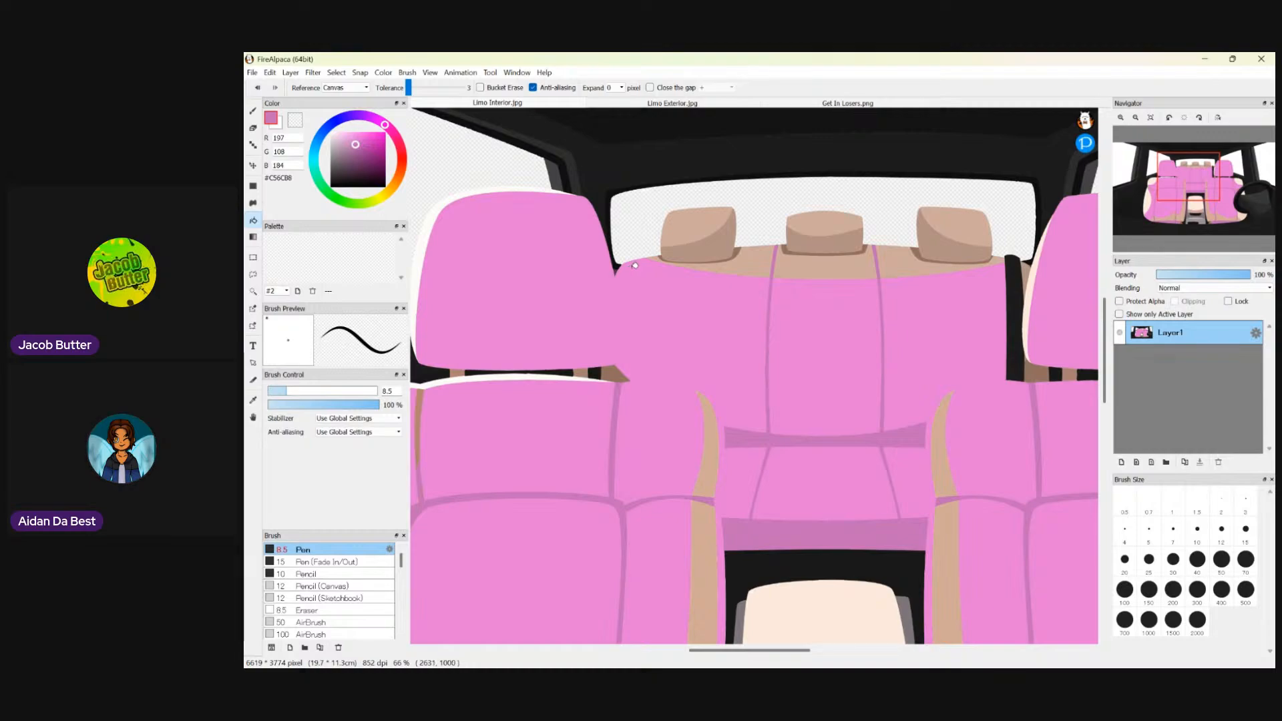
- Undo all the pink fills on the front and rear seats back to the original beige artwork
key("ctrl+z")
key("ctrl+z")
key("ctrl+z")
key("ctrl+z")
key("ctrl+z")
key("ctrl+z")
key("ctrl+z")
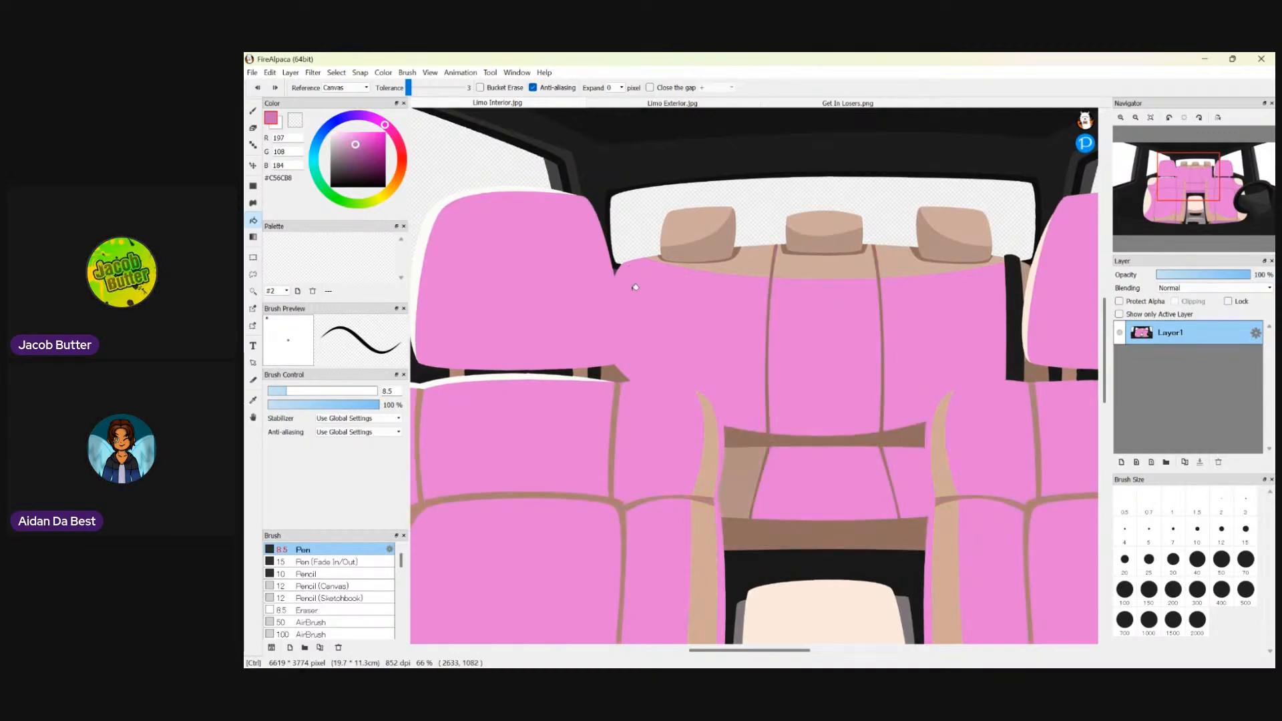
key("ctrl+z")
key("ctrl+z")
key("ctrl+z")
key("ctrl+z")
key("ctrl+z")
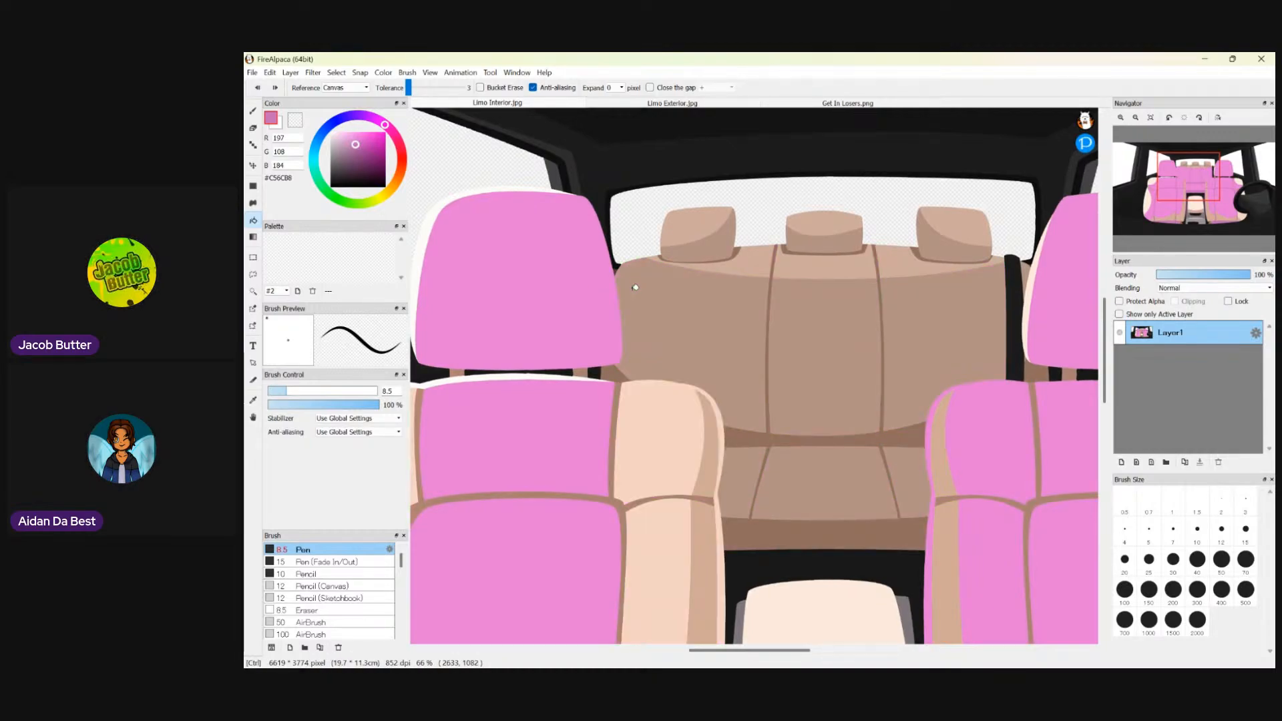
key("ctrl+z")
key("ctrl+z")
key("ctrl+z")
key("ctrl+z")
key("ctrl+z")
key("ctrl+z")
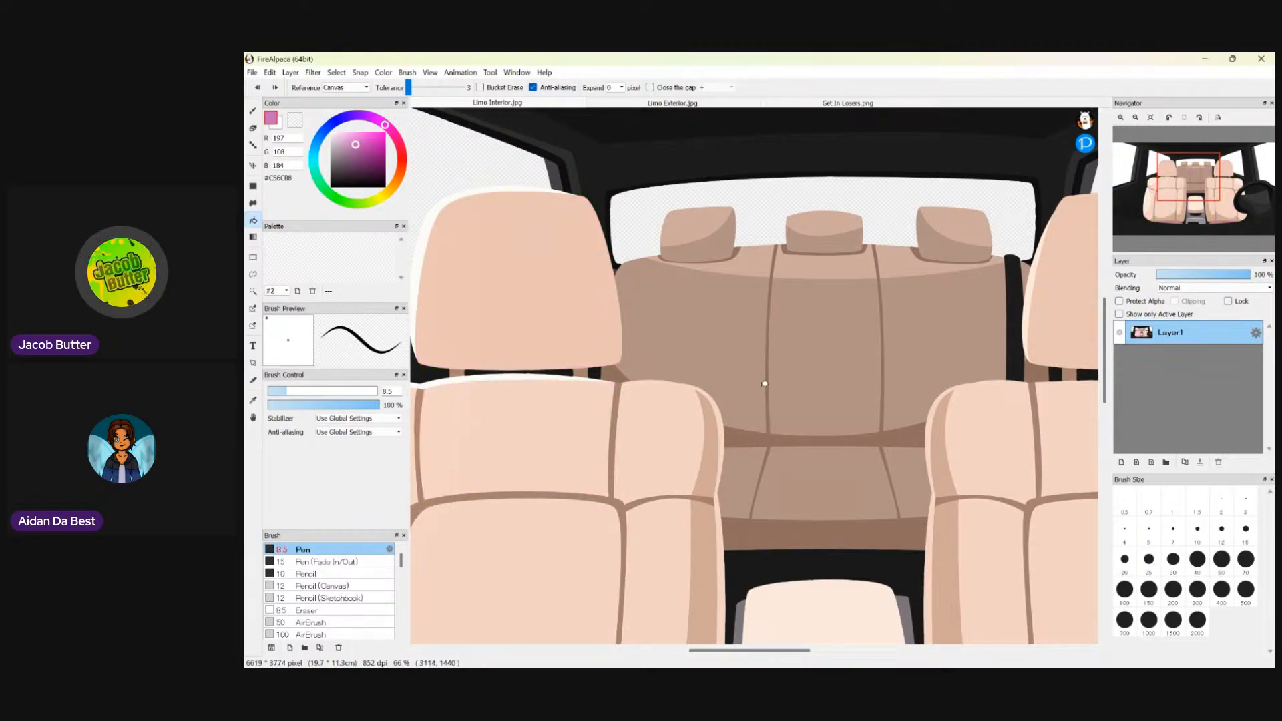
scroll(764, 375, "down", 2)
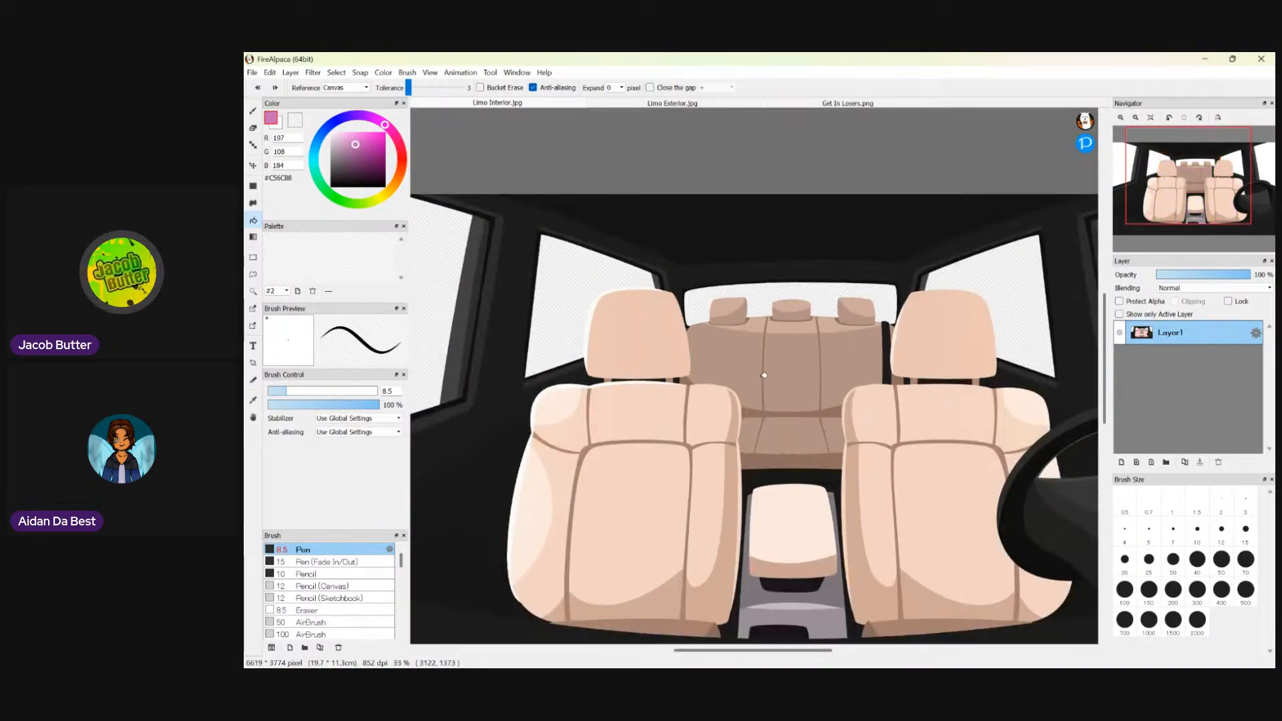
- Bucket-fill both front headrests and the passenger seat's upper, centre, inner shoulder, inner side and outer shoulder panels with #C56CB8
left_click(956, 354)
left_click(675, 340)
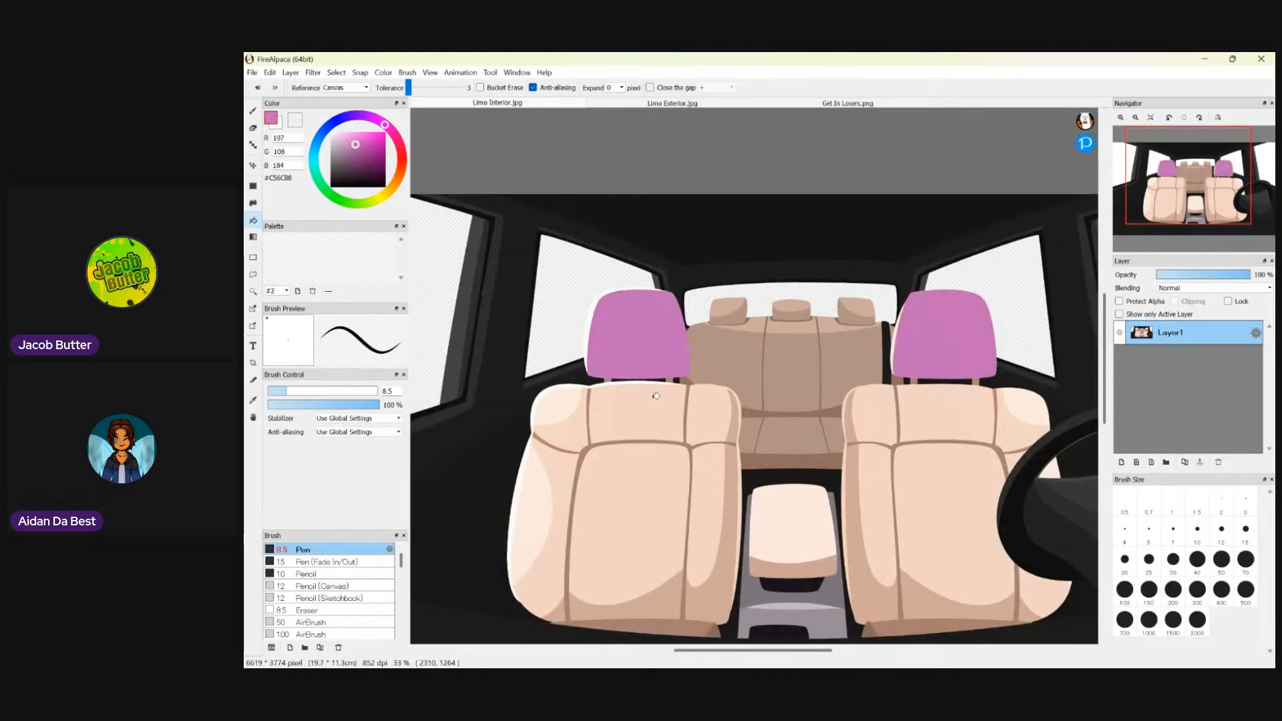
left_click(659, 428)
left_click(713, 415)
left_click(708, 484)
left_click(629, 487)
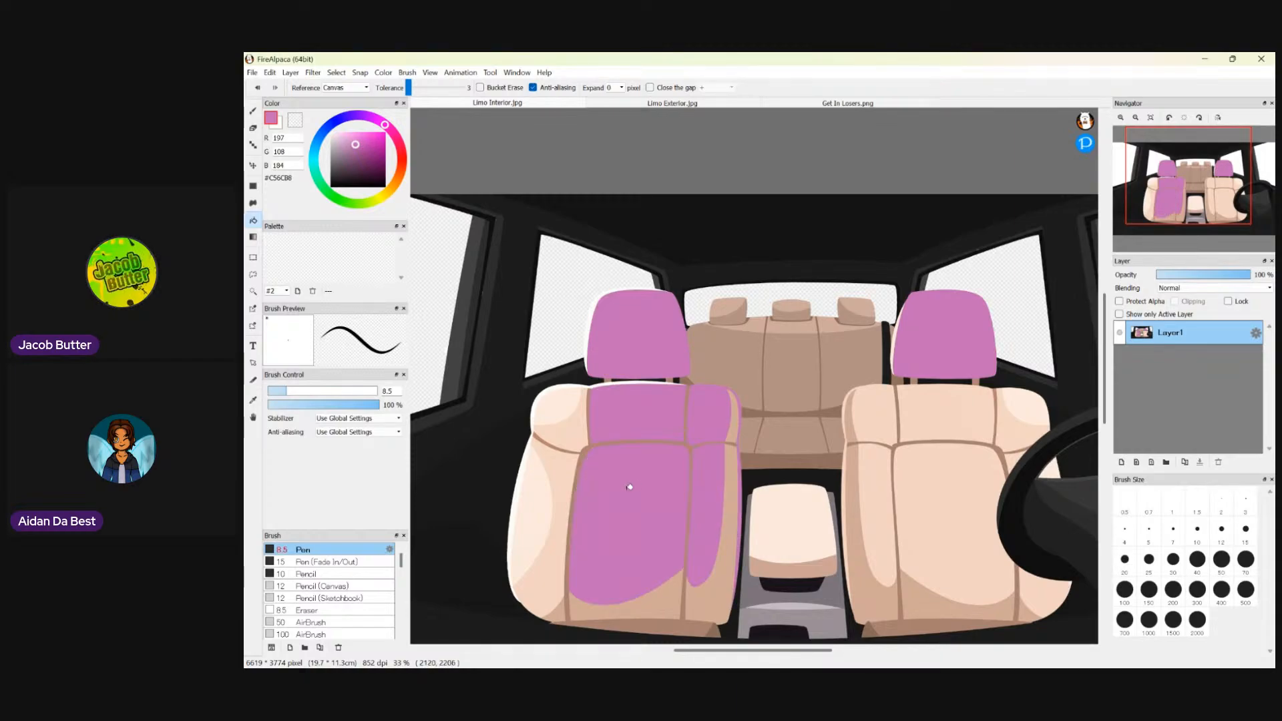
left_click(571, 432)
- Fill the driver seat's upper, centre, inner side and both shoulder panels, plus the passenger seat's outer side panel, with #C56CB8
left_click(945, 417)
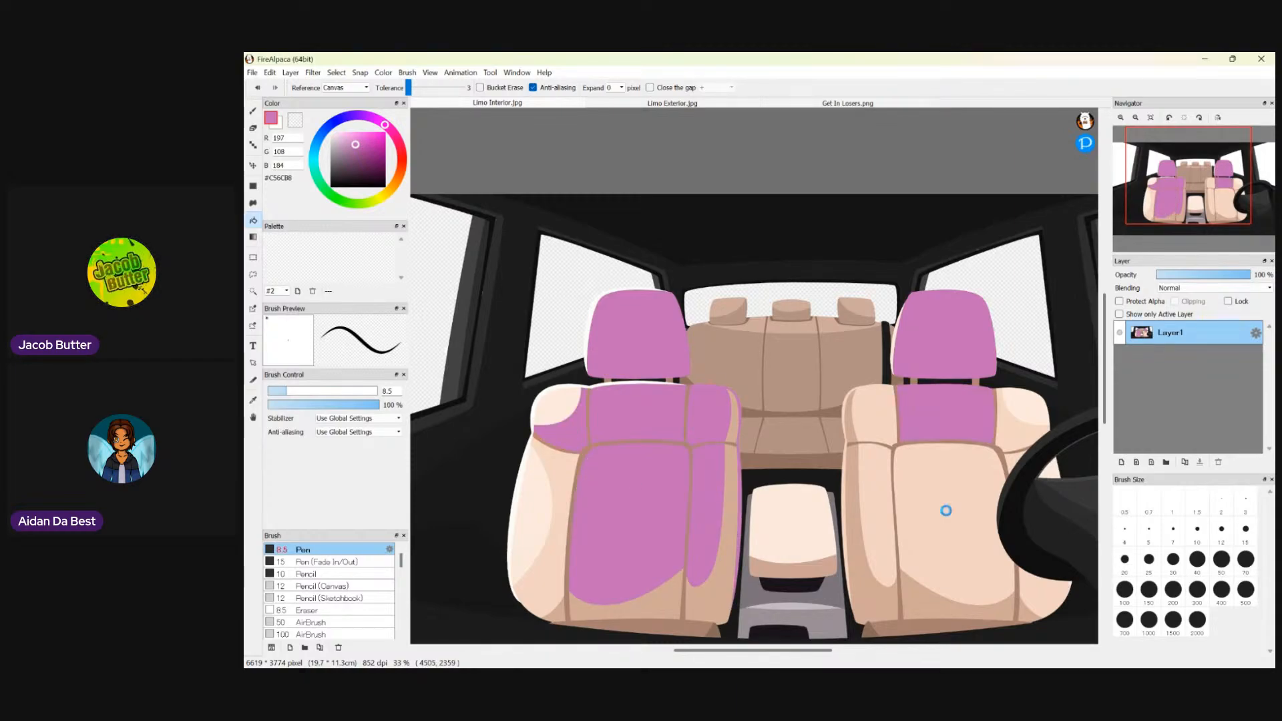
left_click(944, 508)
left_click(880, 421)
left_click(876, 514)
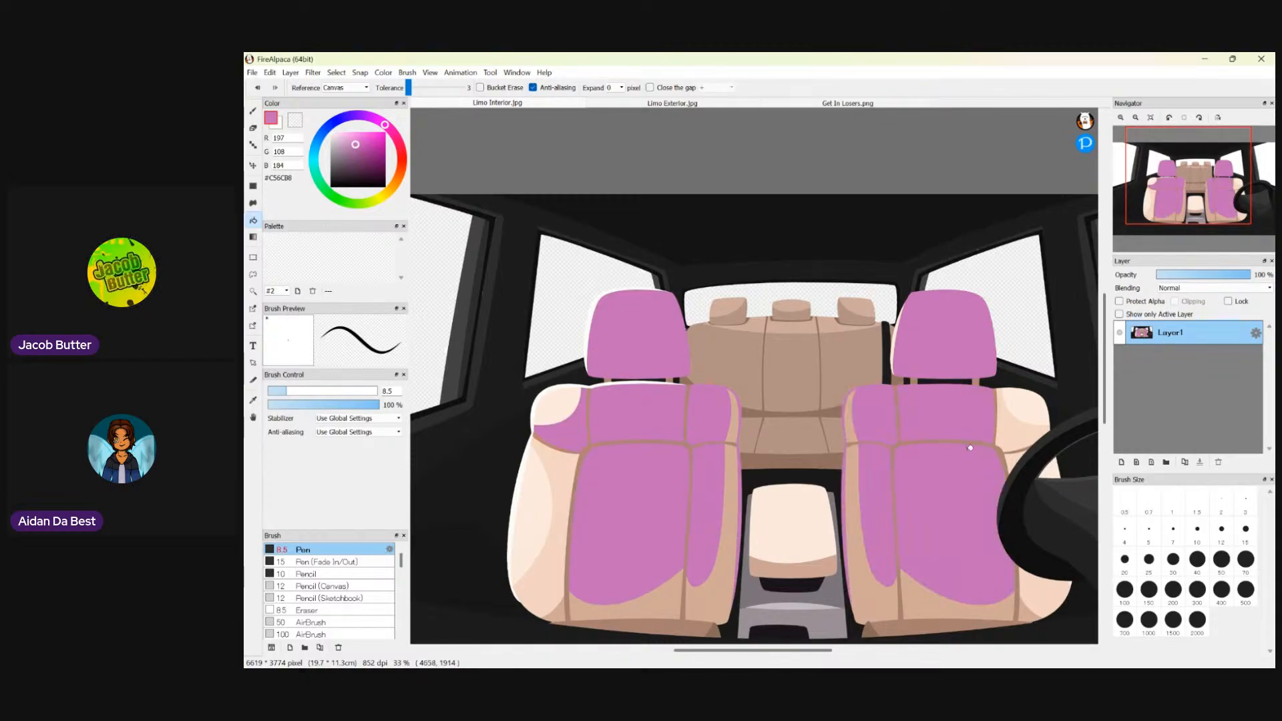
left_click(1015, 432)
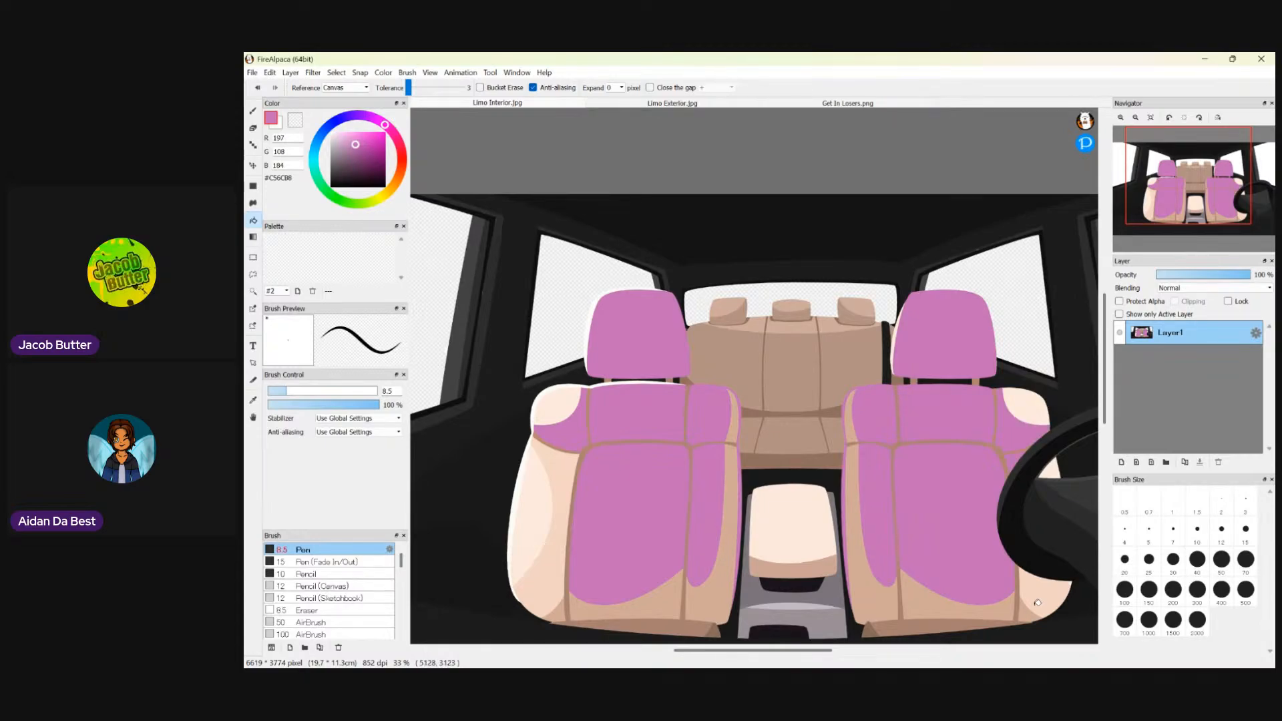
left_click(565, 482)
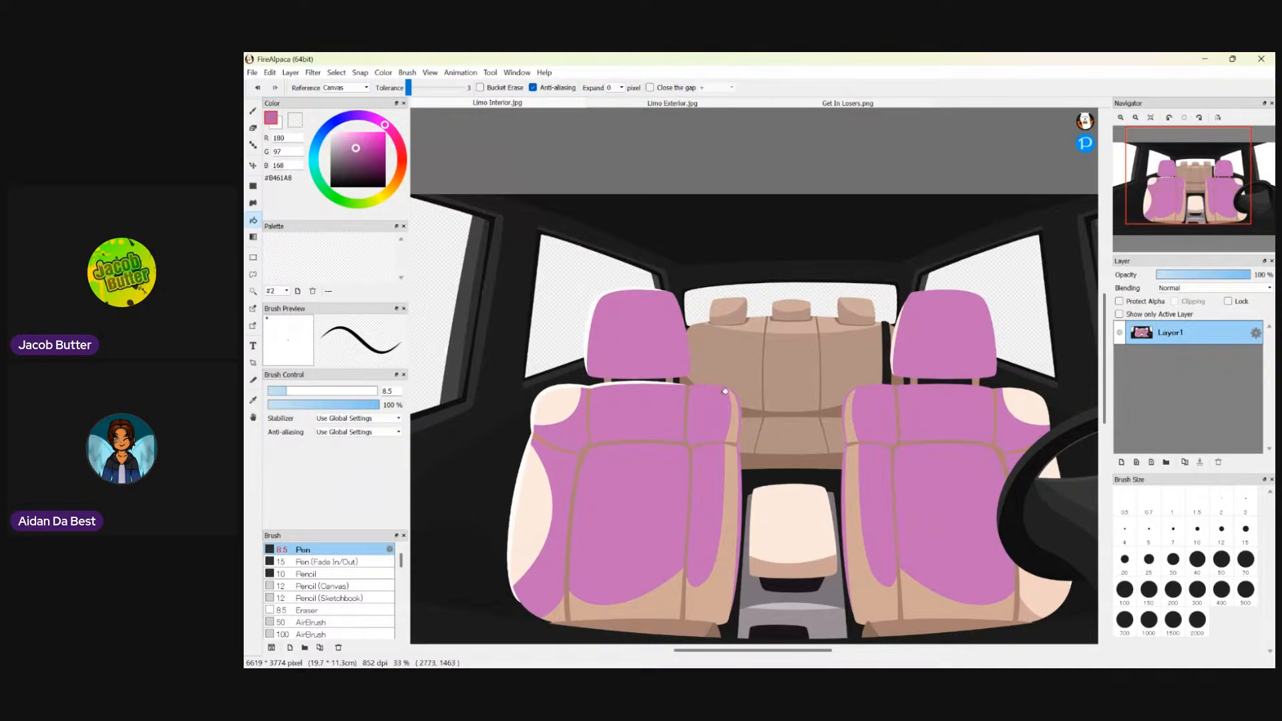
- Fill the shaded inner edges and lower areas of both front seats with the darker pink #B461A8
left_click(733, 466)
left_click(667, 594)
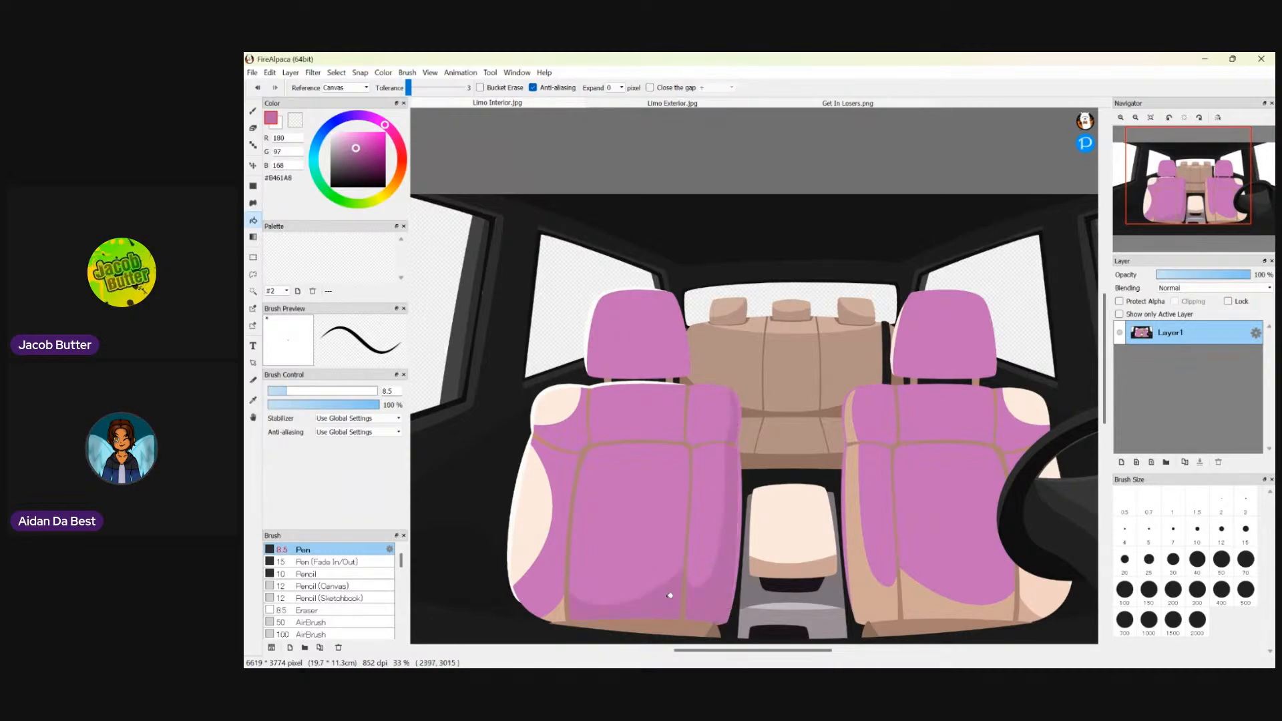
left_click(915, 599)
left_click(853, 461)
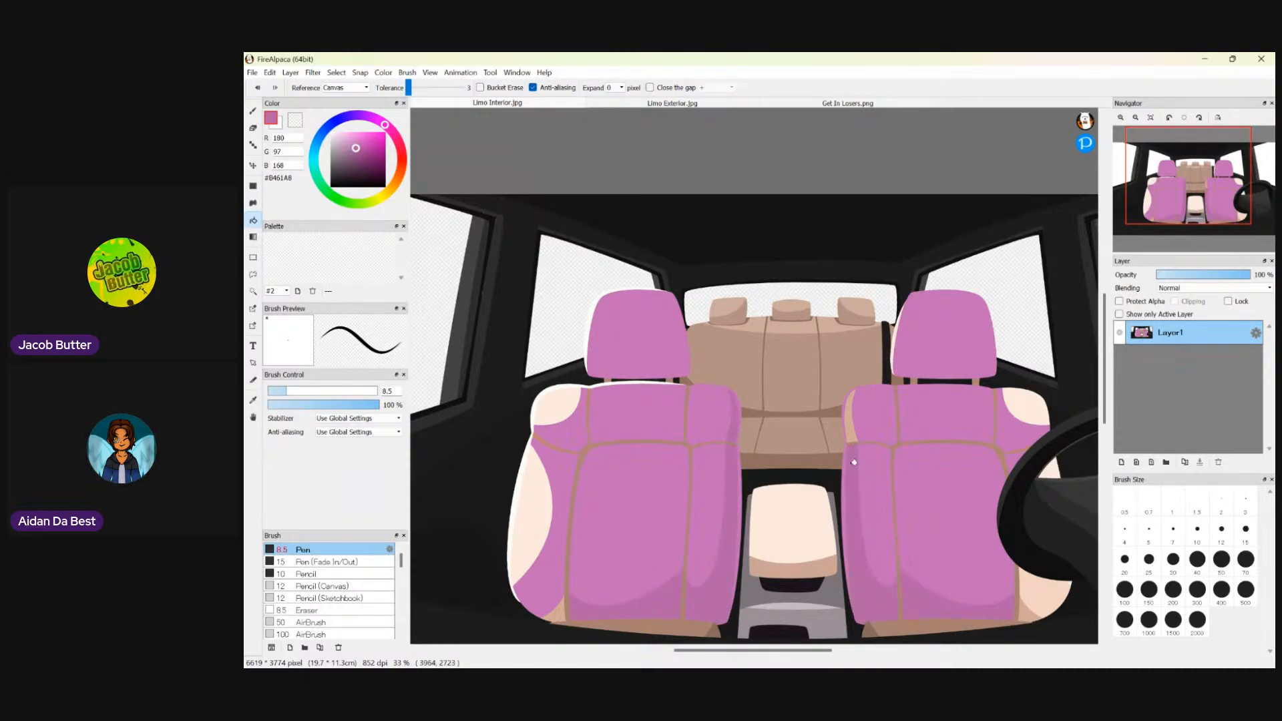
left_click(848, 419)
- Fill the rear seat's three backrest panels and three lower cushion panels with #B461A8
left_click(727, 348)
left_click(791, 350)
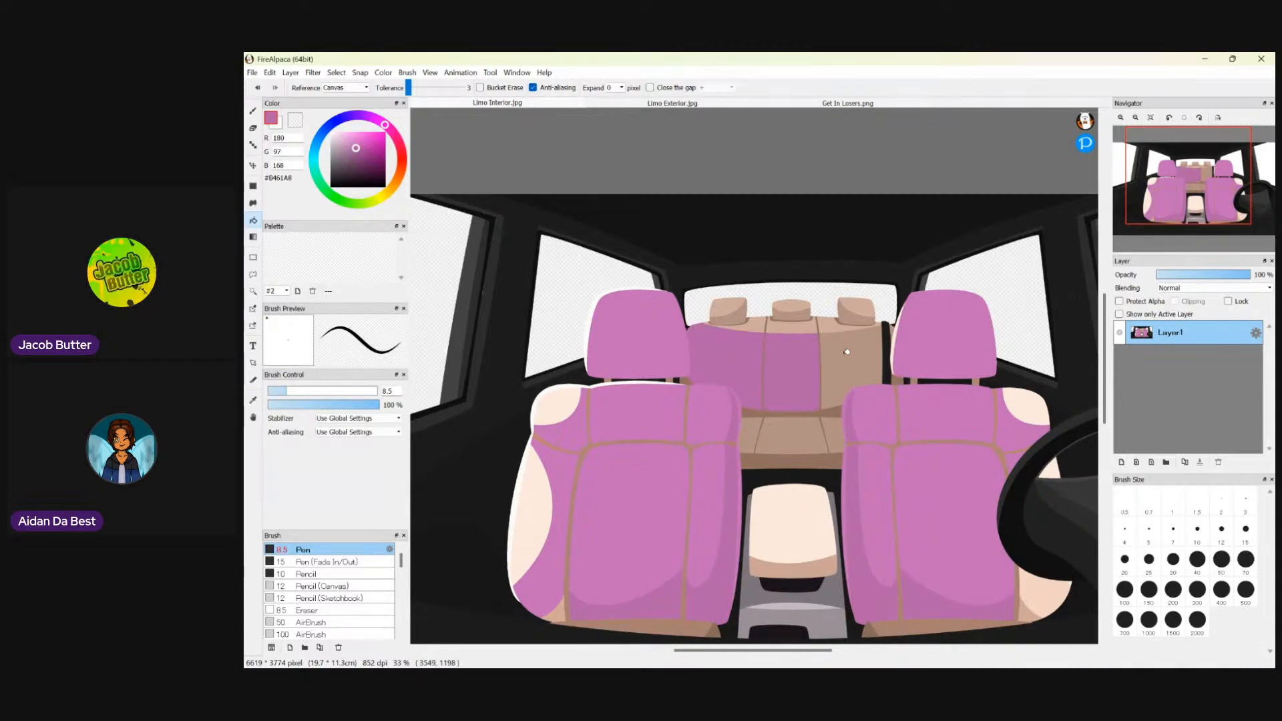
left_click(846, 352)
left_click(803, 431)
left_click(832, 430)
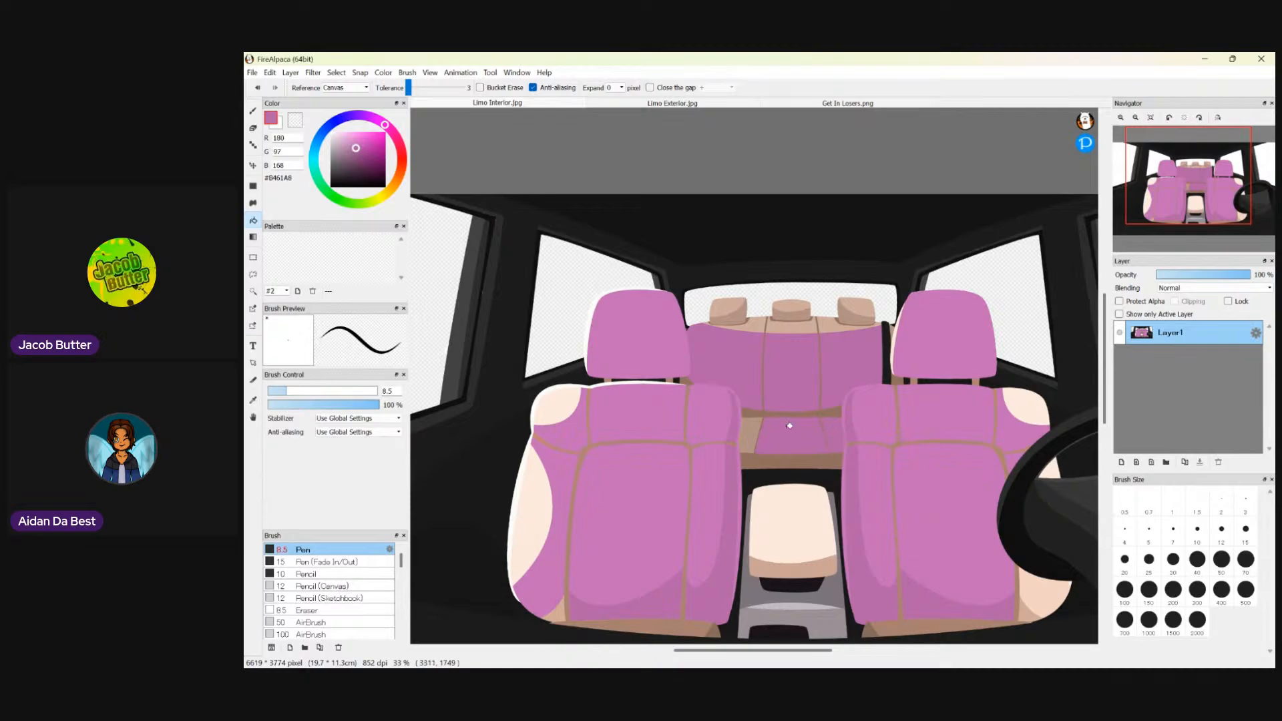
left_click(750, 429)
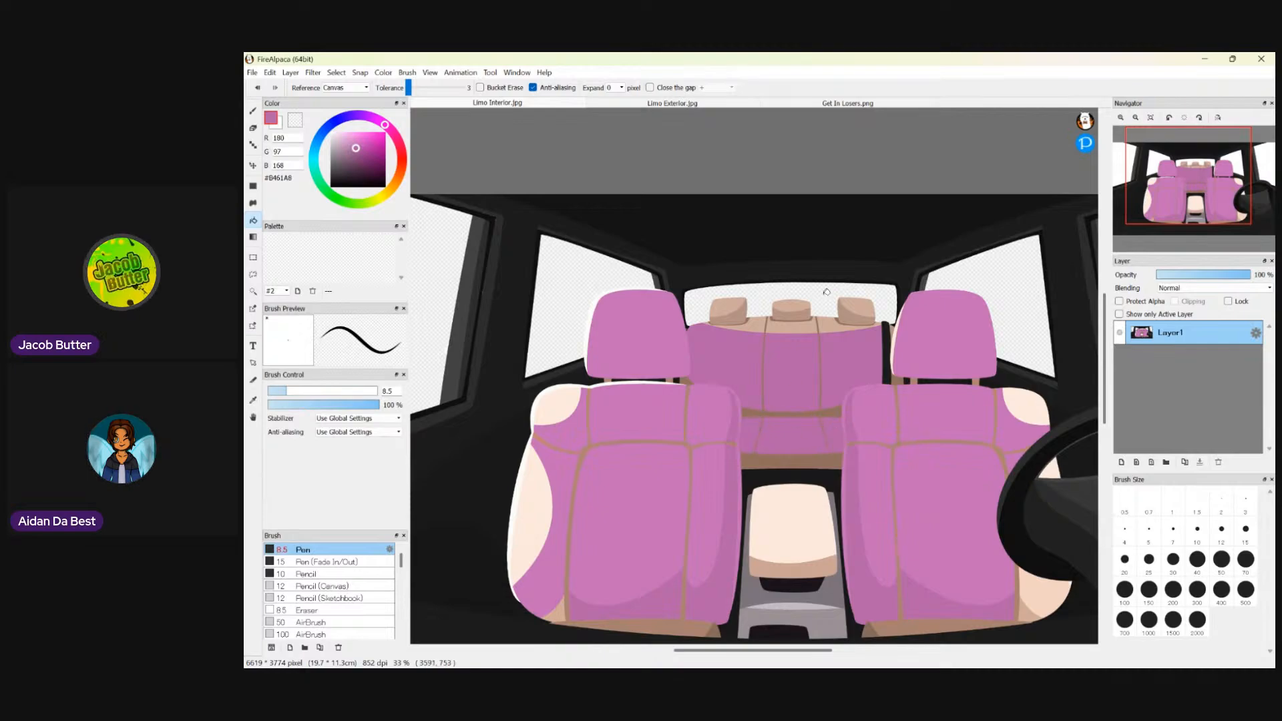
- Choose the darker pink #9A508F and fill the front passenger seat's inner seams and bottom edge with it
left_click(358, 155)
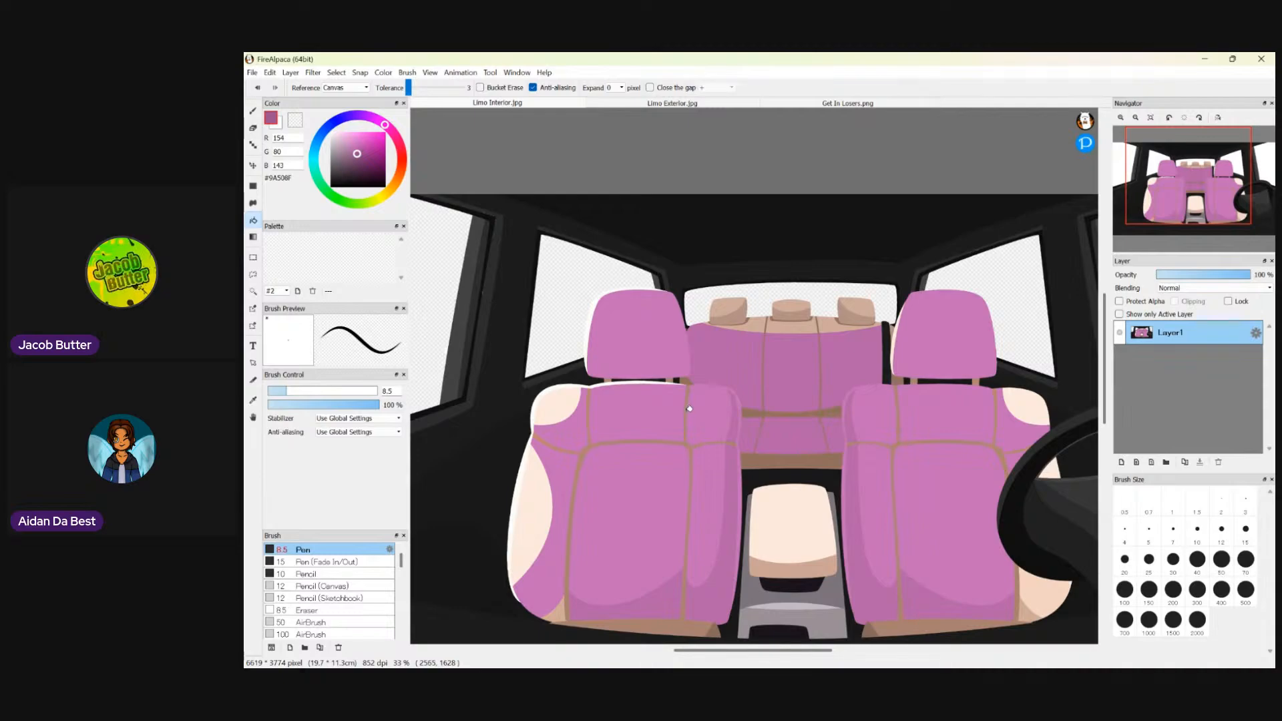
scroll(689, 408, "up", 5)
scroll(685, 399, "down", 6)
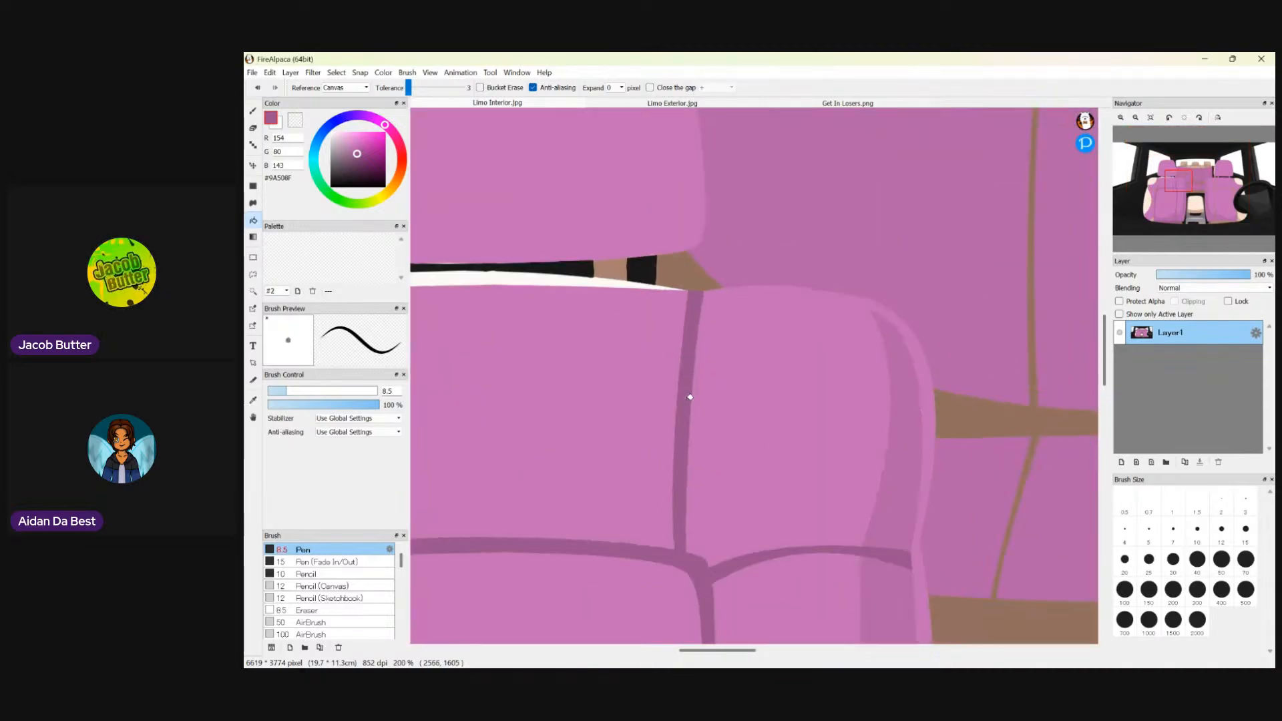
scroll(648, 475, "up", 3)
scroll(767, 367, "down", 3)
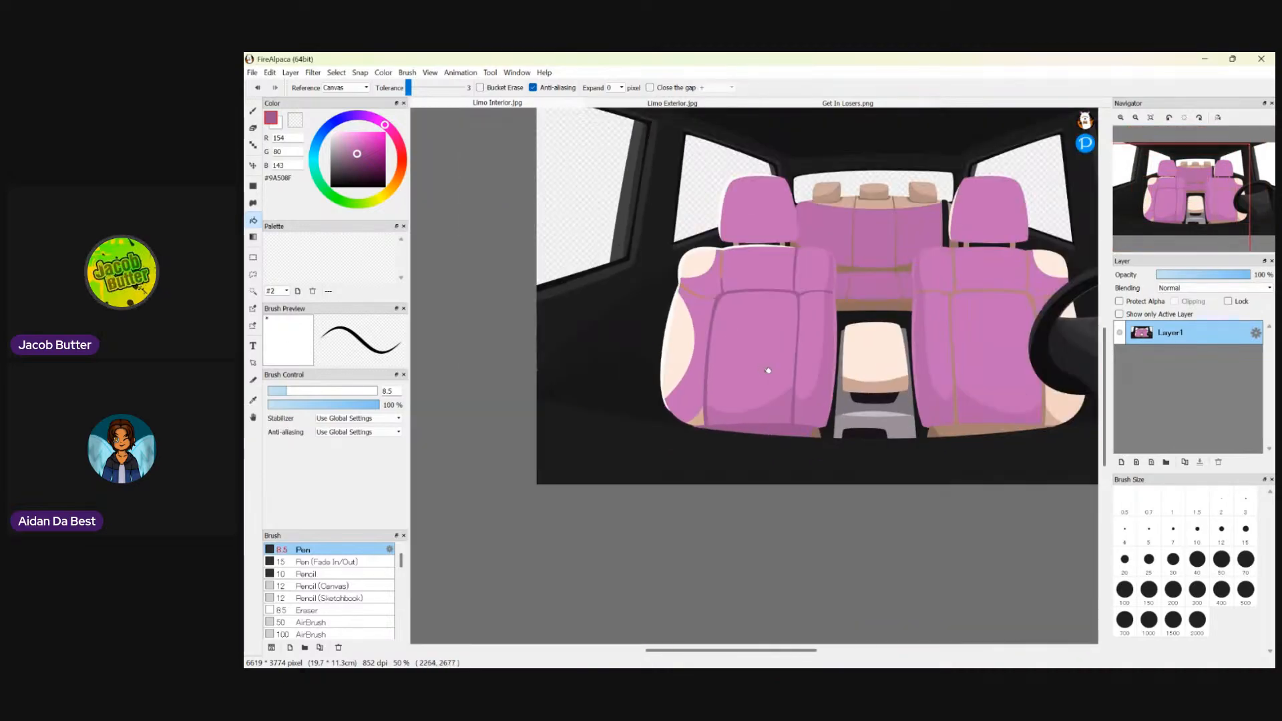
- Fill the driver seat's seams and bottom edge and the rear seat's seams and dark strips with #9A508F
scroll(962, 281, "up", 3)
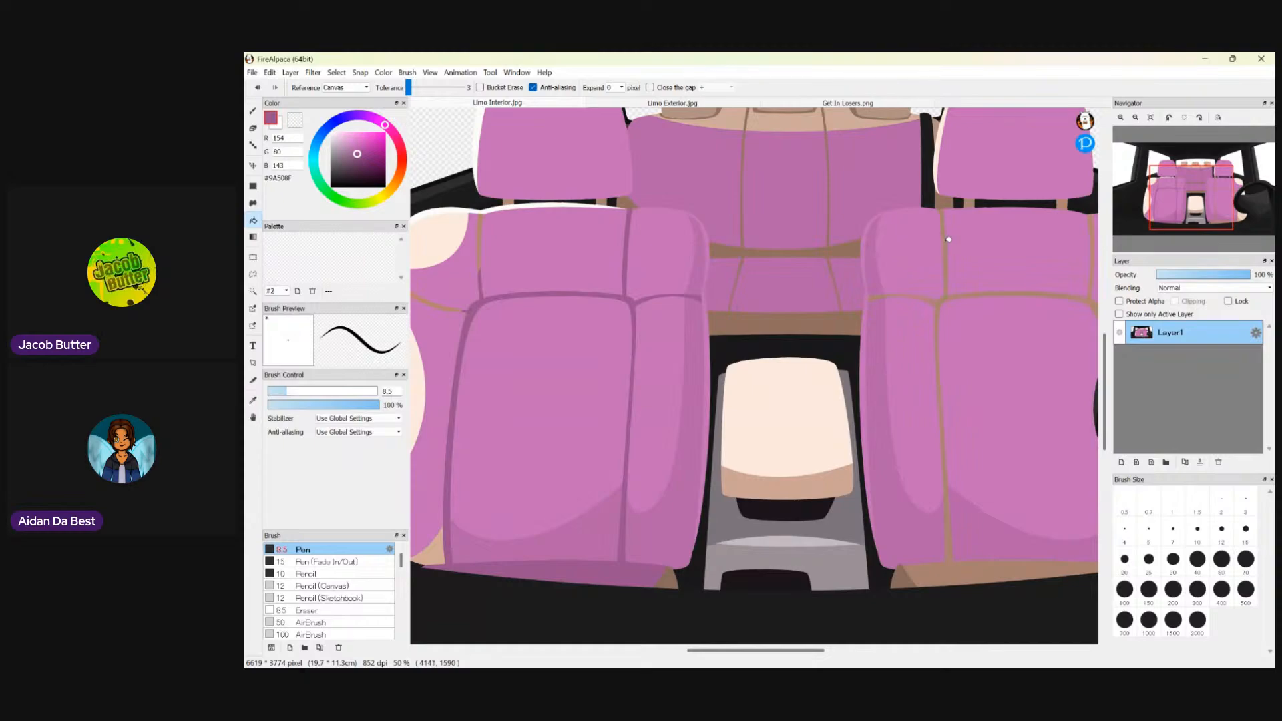
scroll(833, 167, "up", 5)
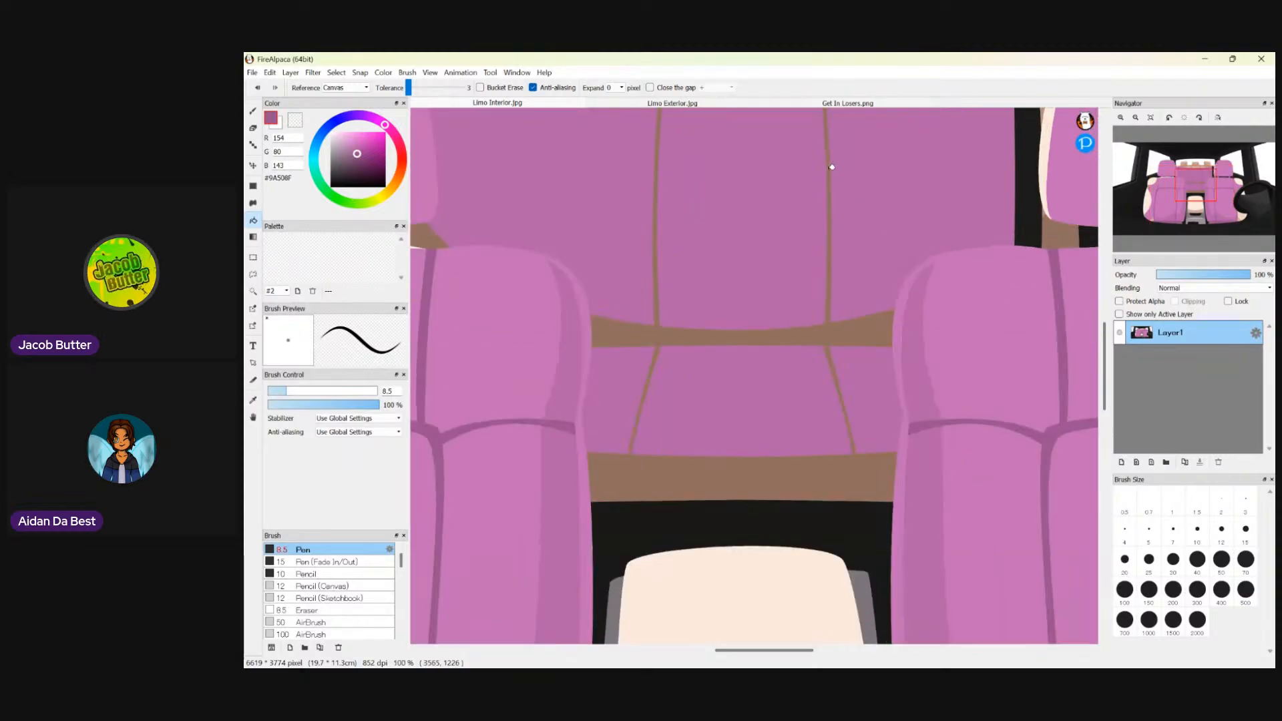
scroll(831, 168, "down", 6)
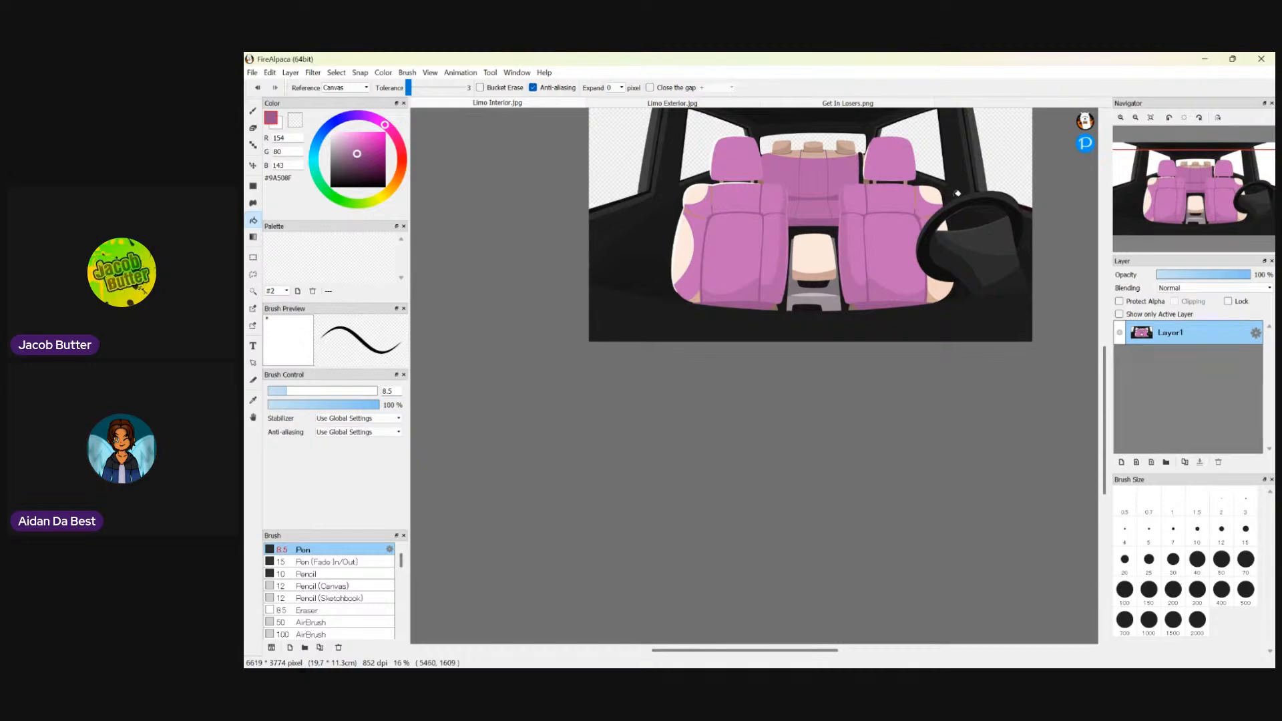
scroll(957, 194, "up", 3)
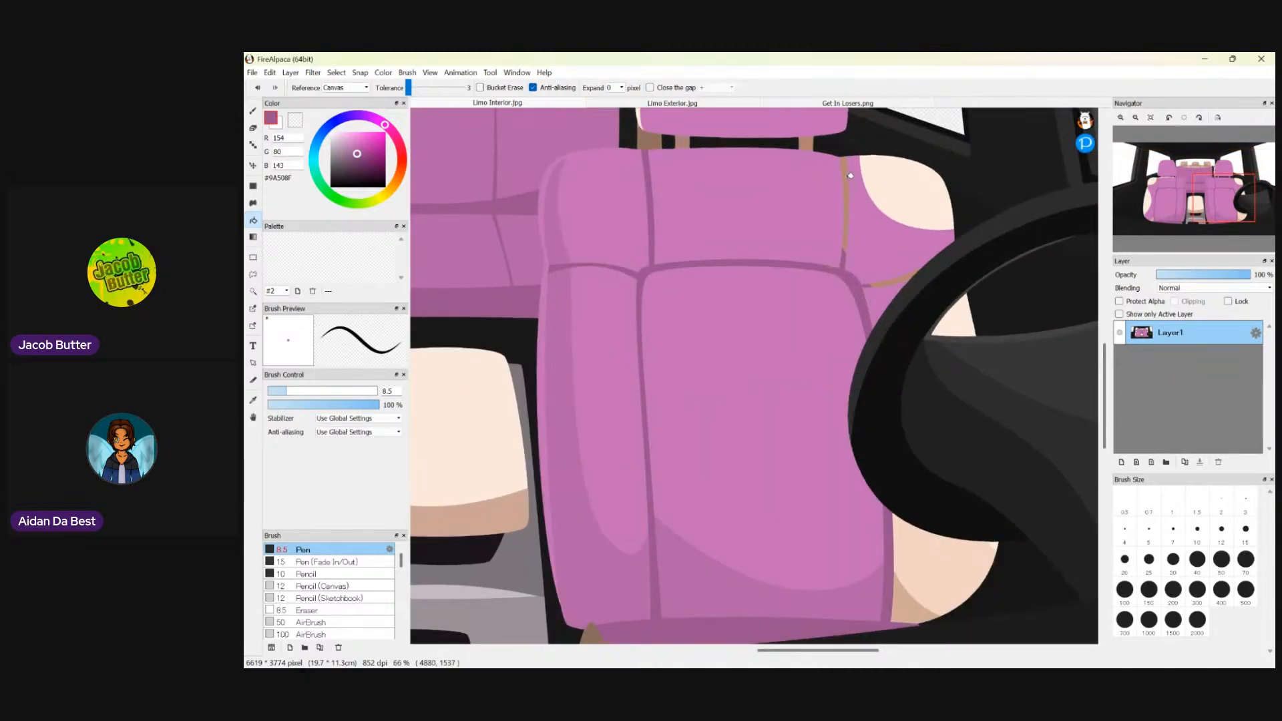
left_click(846, 172)
left_click(891, 280)
scroll(827, 249, "down", 4)
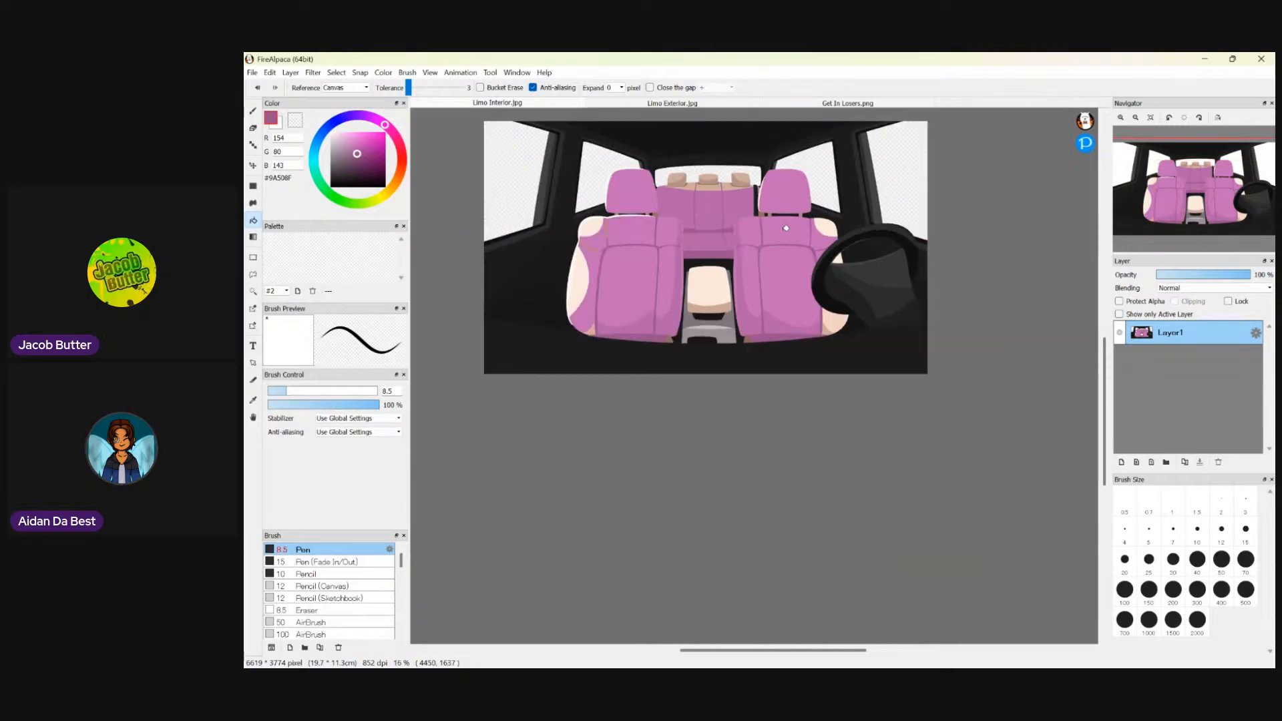
- Fill the rear backrest's upper seams and the shadows beneath the three rear headrests with #9A508F
scroll(684, 195, "up", 1)
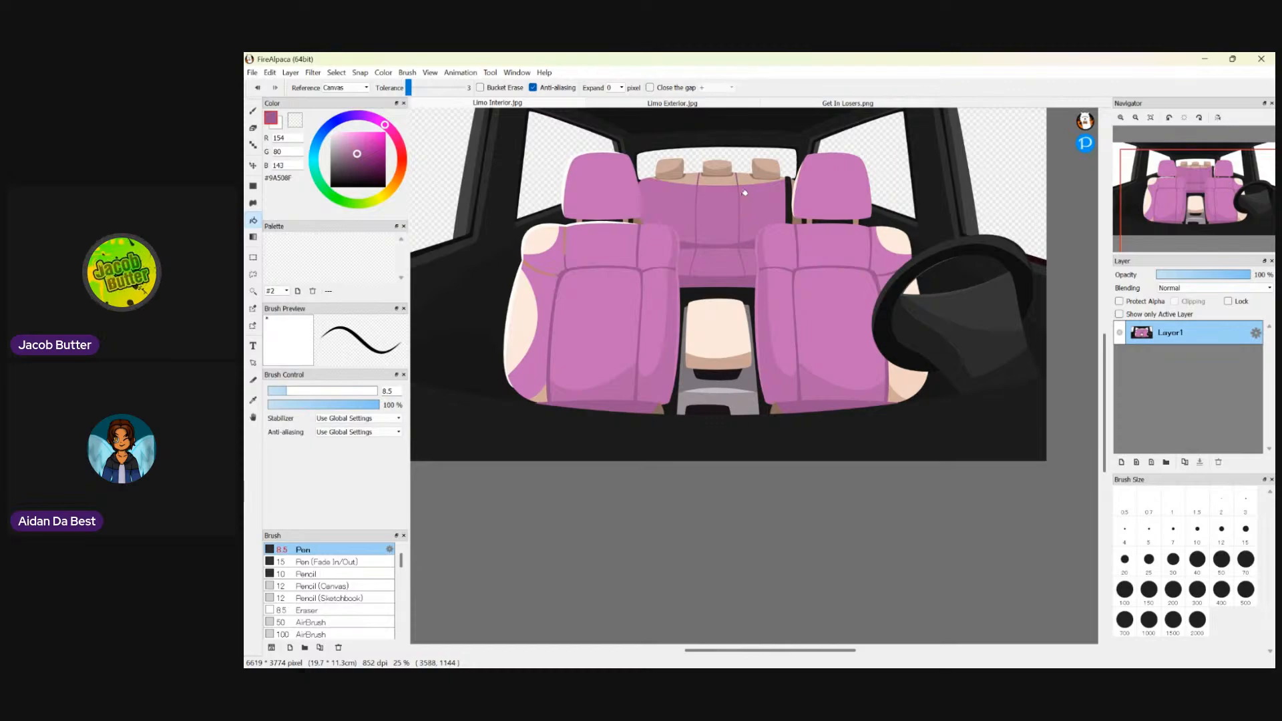
scroll(791, 179, "up", 8)
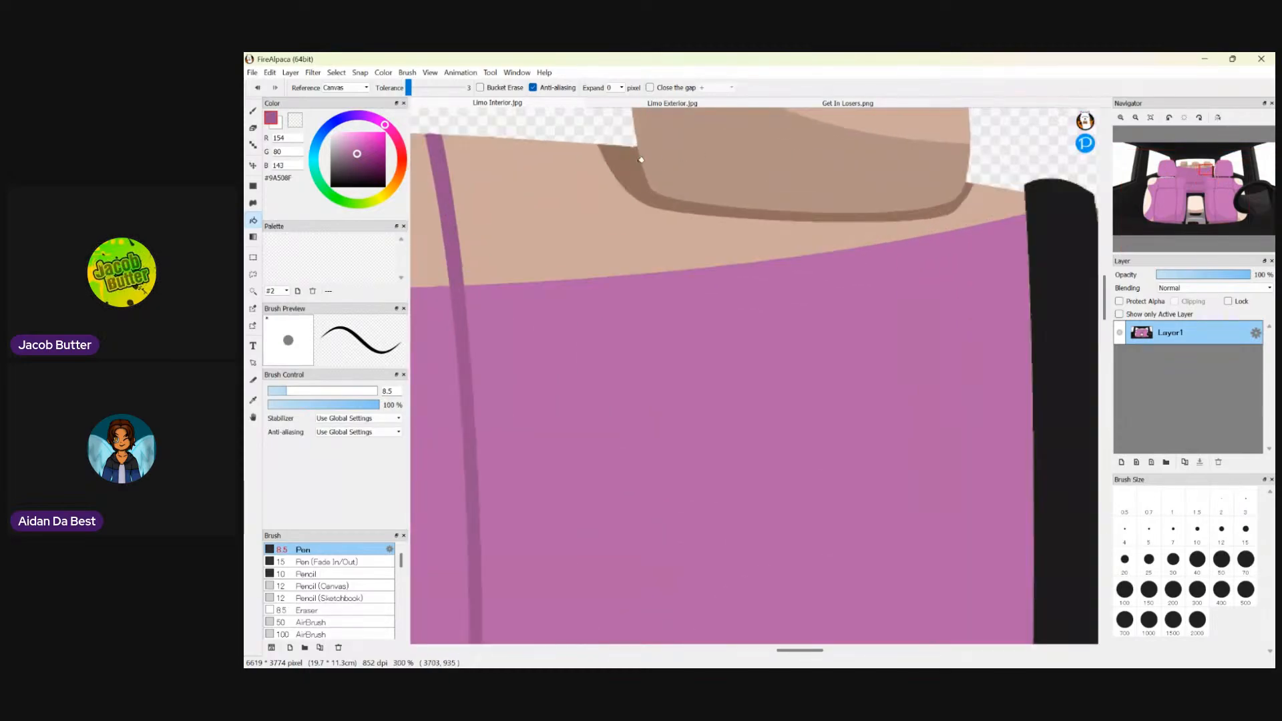
scroll(629, 160, "down", 6)
scroll(495, 250, "up", 5)
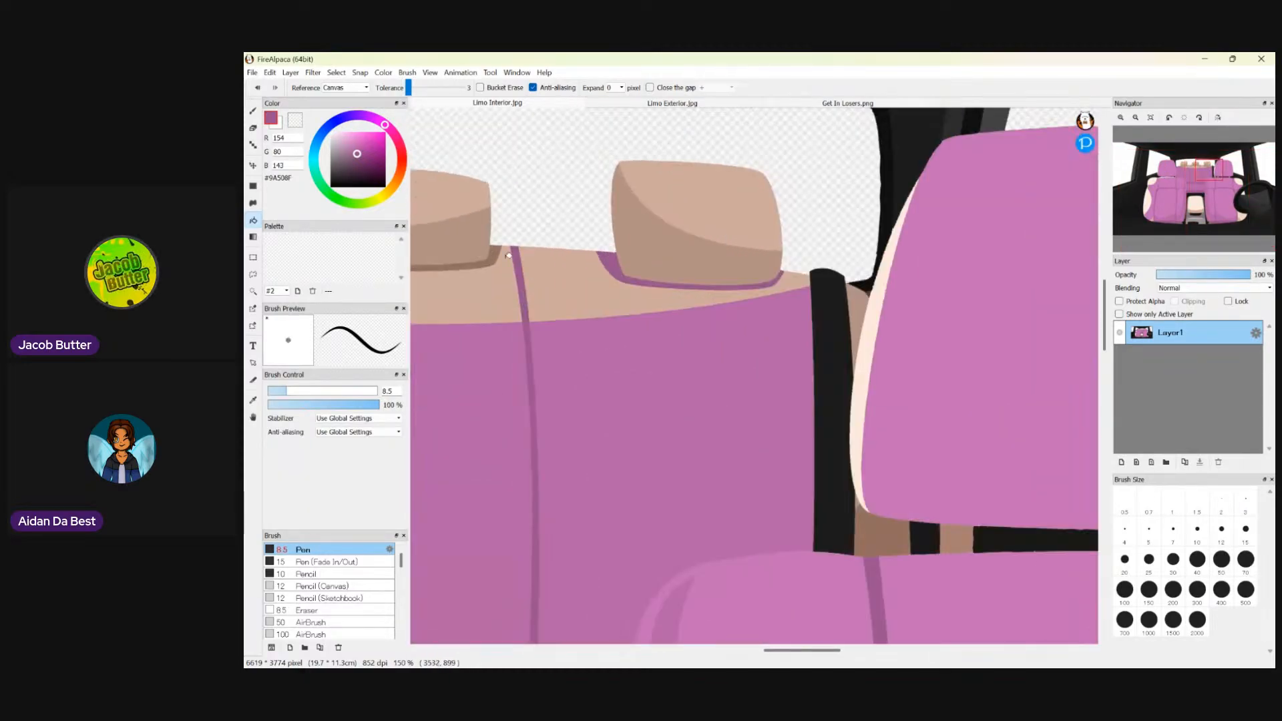
scroll(491, 257, "down", 5)
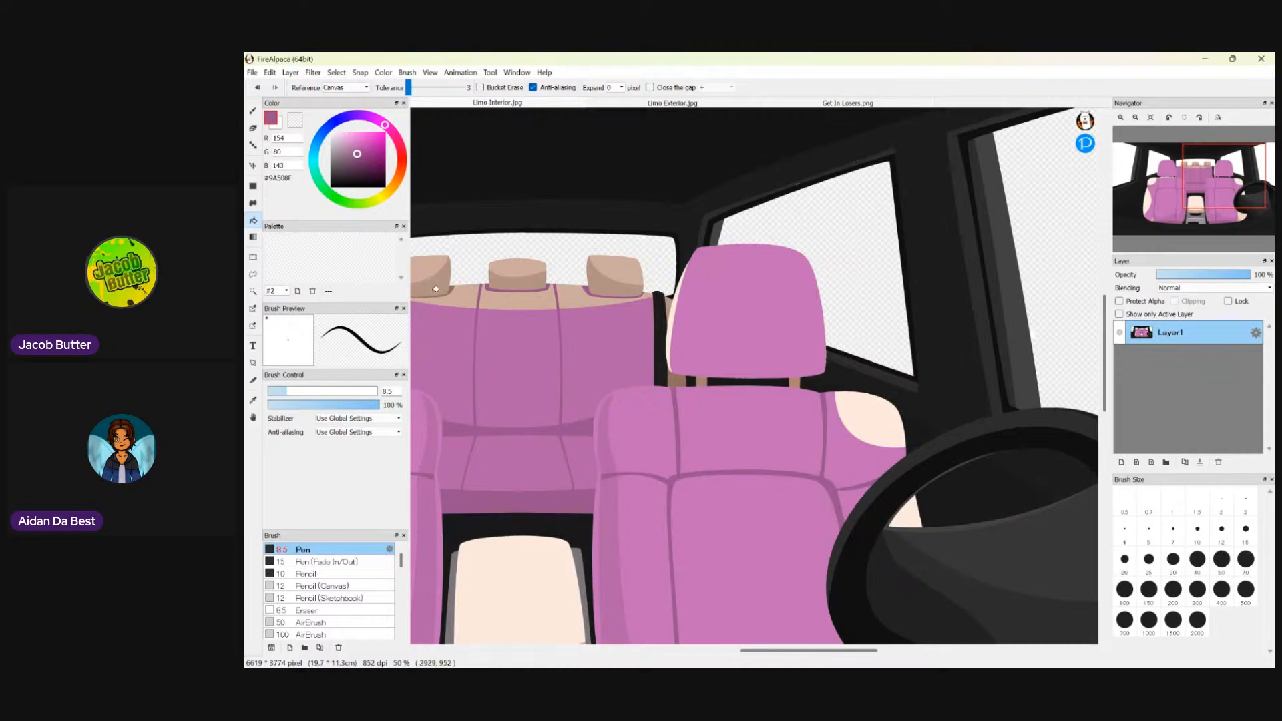
scroll(475, 277, "up", 5)
scroll(504, 291, "down", 3)
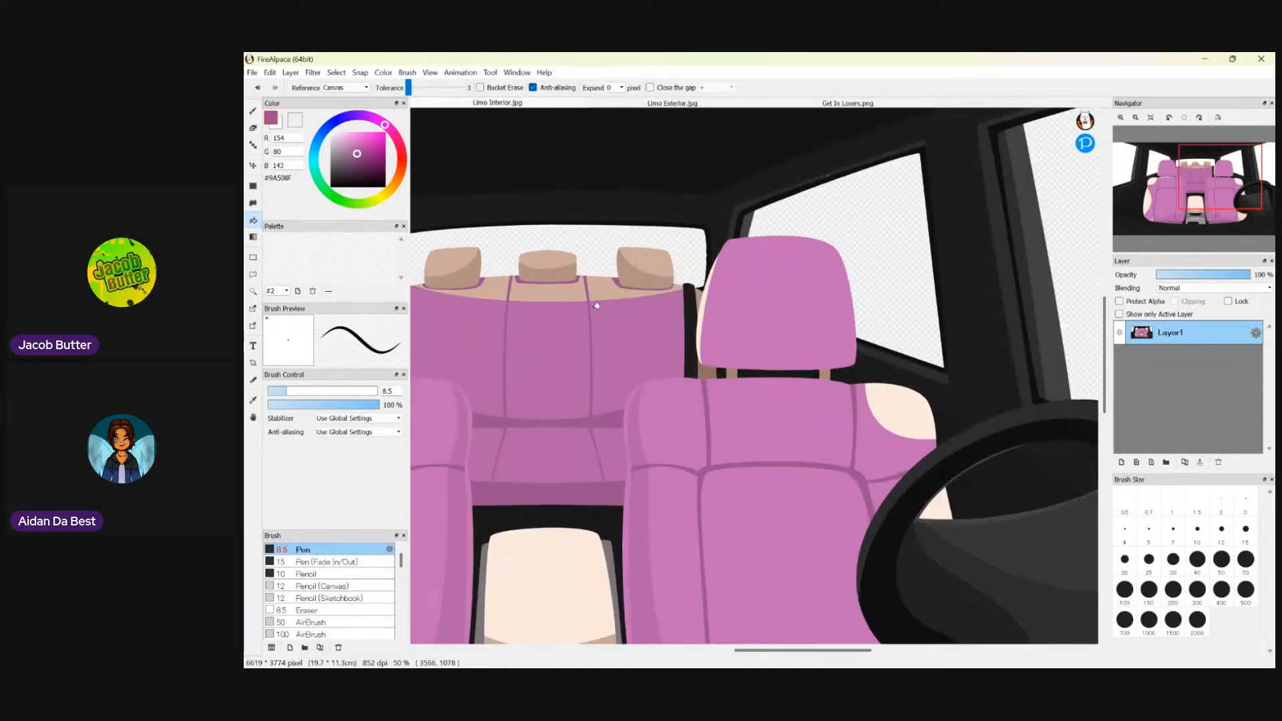
scroll(596, 305, "down", 3)
scroll(620, 359, "up", 3)
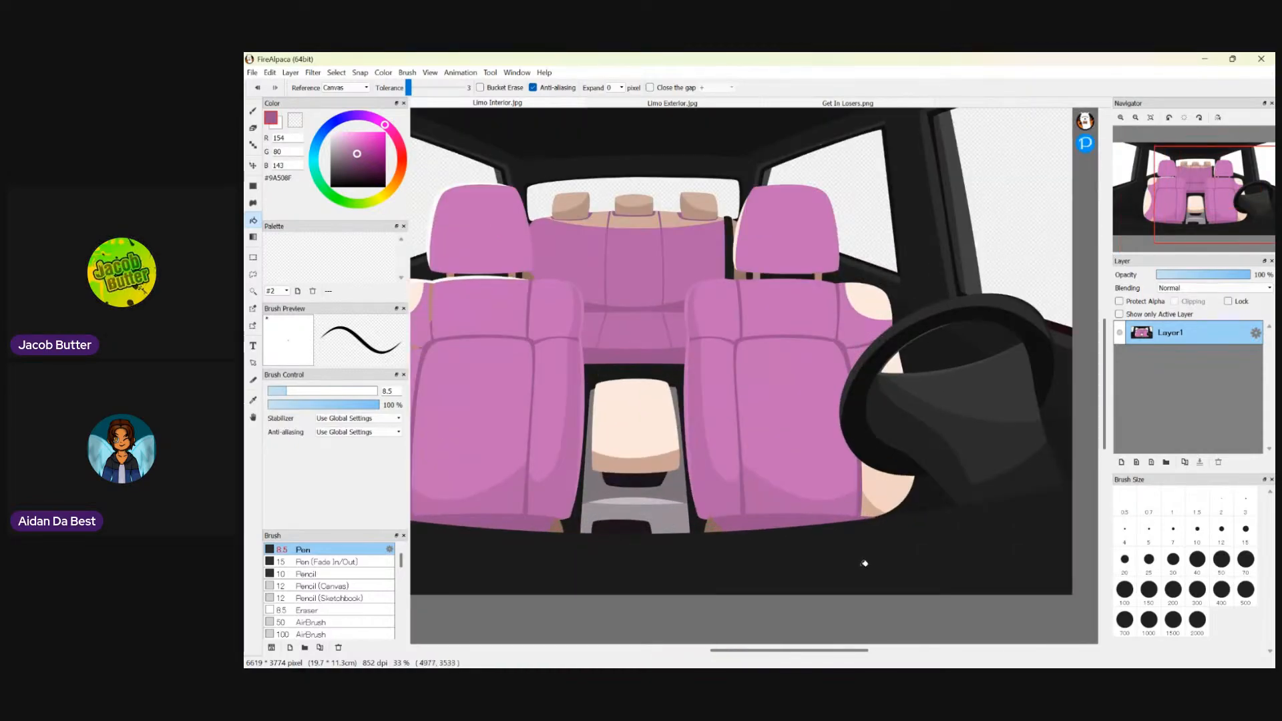
left_click_drag(862, 643, 809, 635)
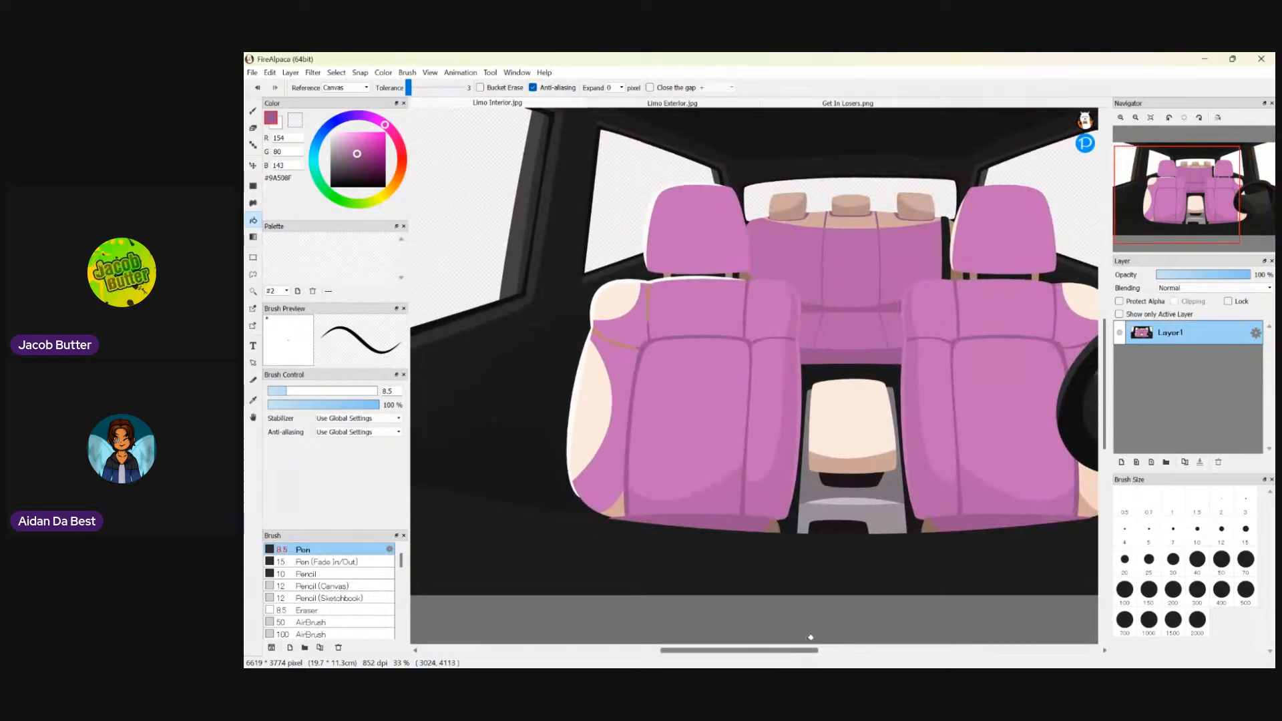
scroll(993, 277, "up", 5)
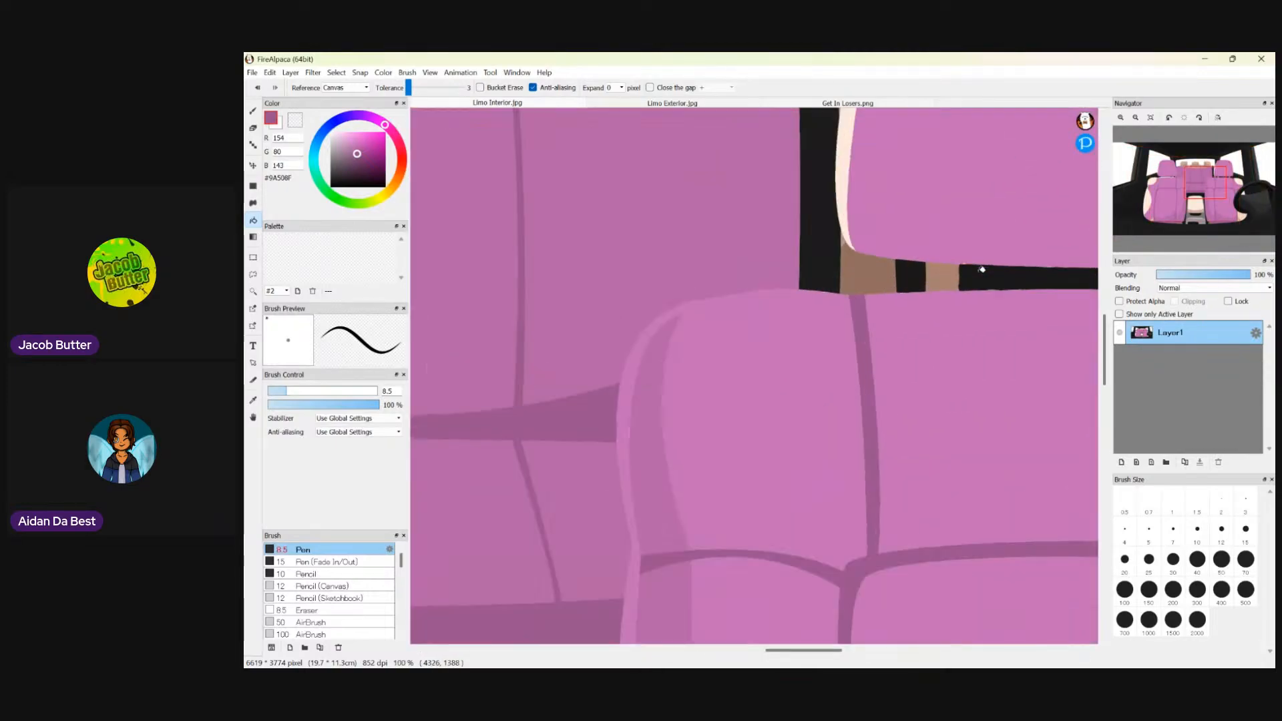
- Choose the grey #847882 and fill both headrest posts of the driver seat with it
scroll(925, 273, "down", 8)
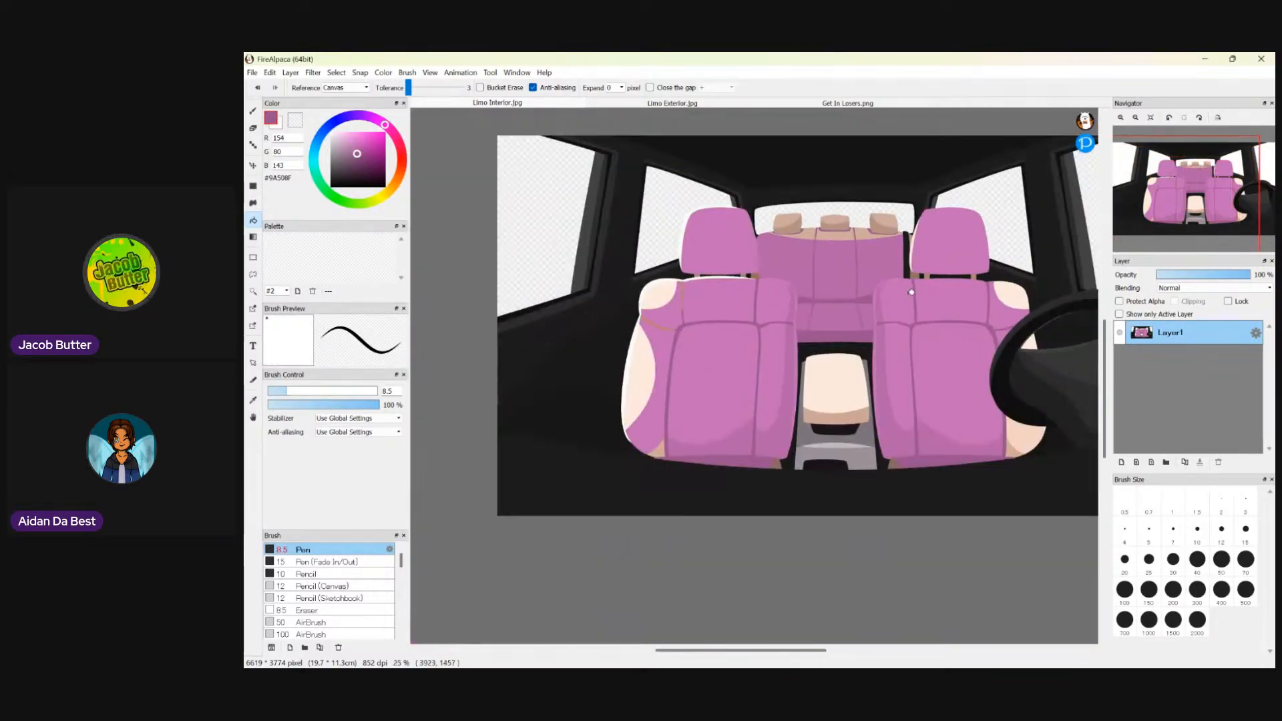
scroll(868, 271, "up", 7)
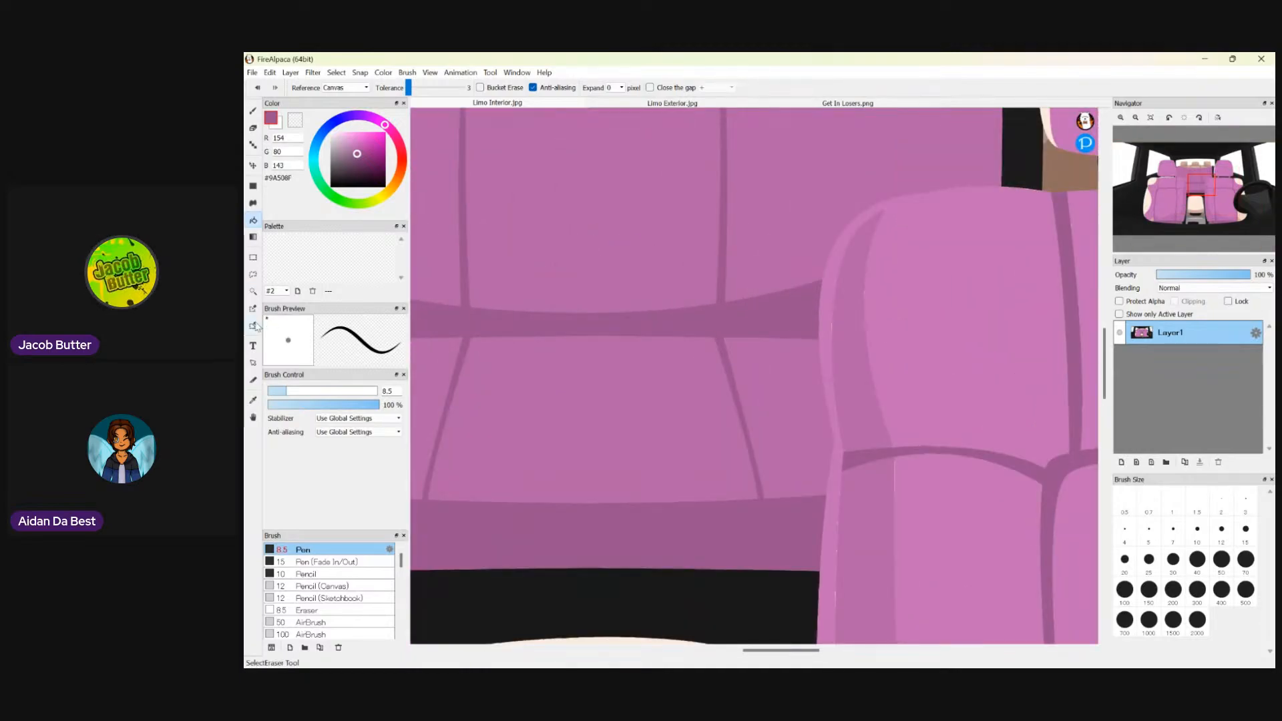
scroll(848, 307, "down", 2)
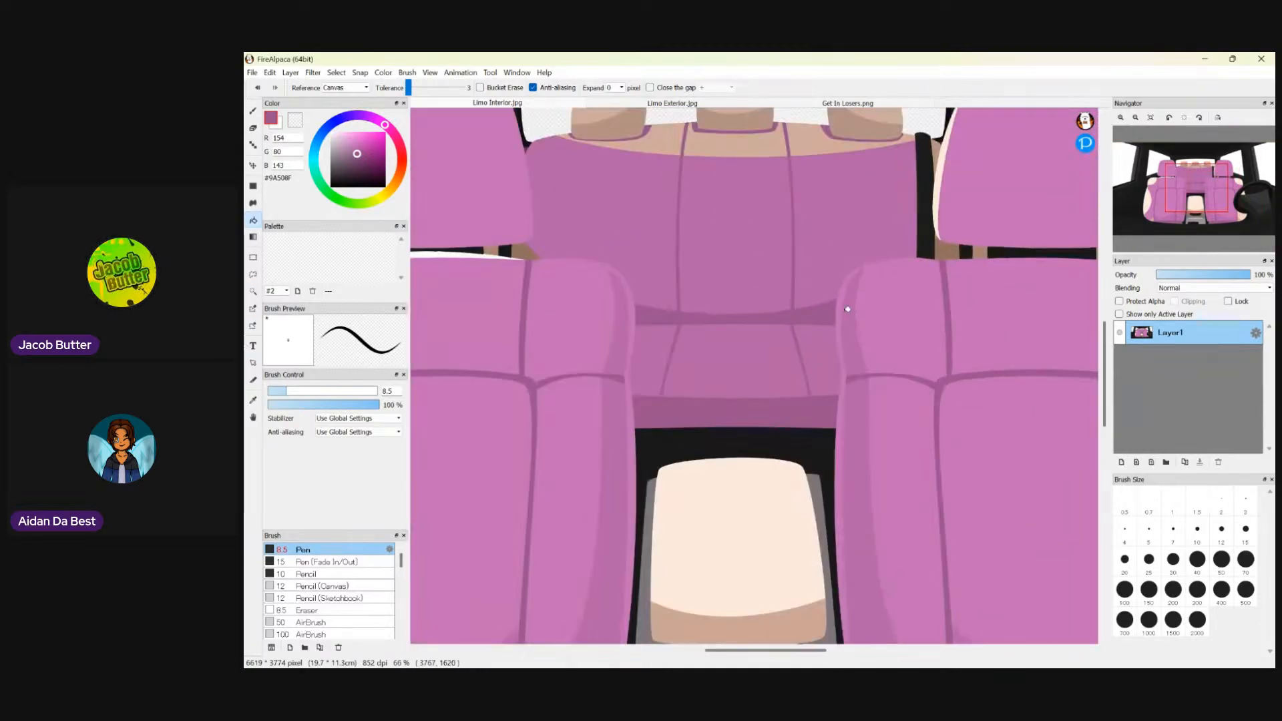
left_click(336, 151)
left_click_drag(336, 151, 337, 163)
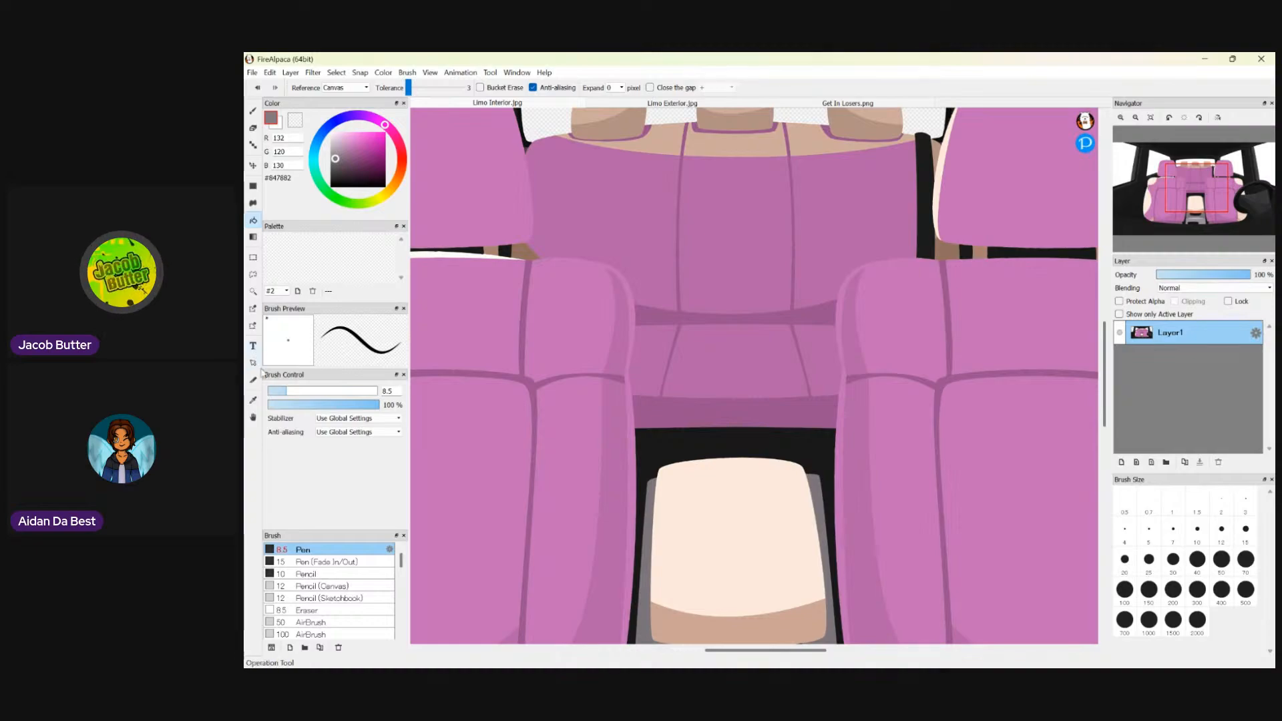
scroll(505, 267, "up", 3)
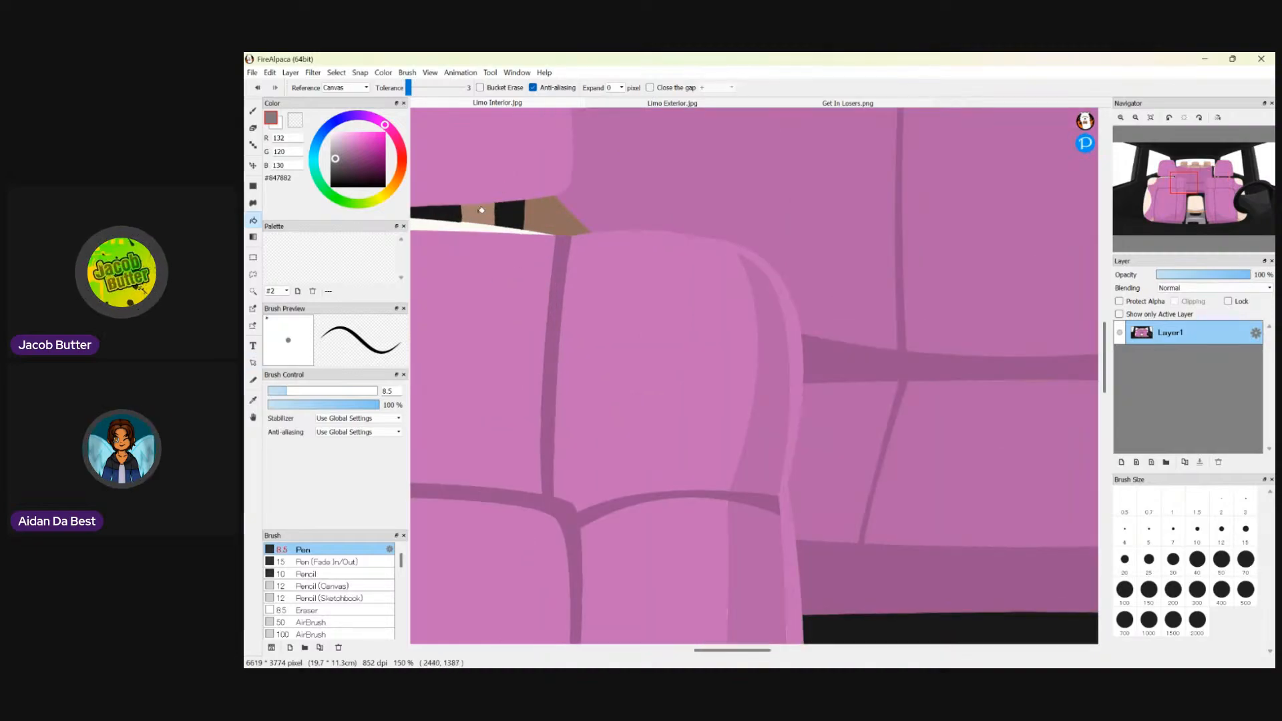
scroll(642, 246, "down", 3)
scroll(642, 246, "down", 1)
scroll(738, 246, "up", 3)
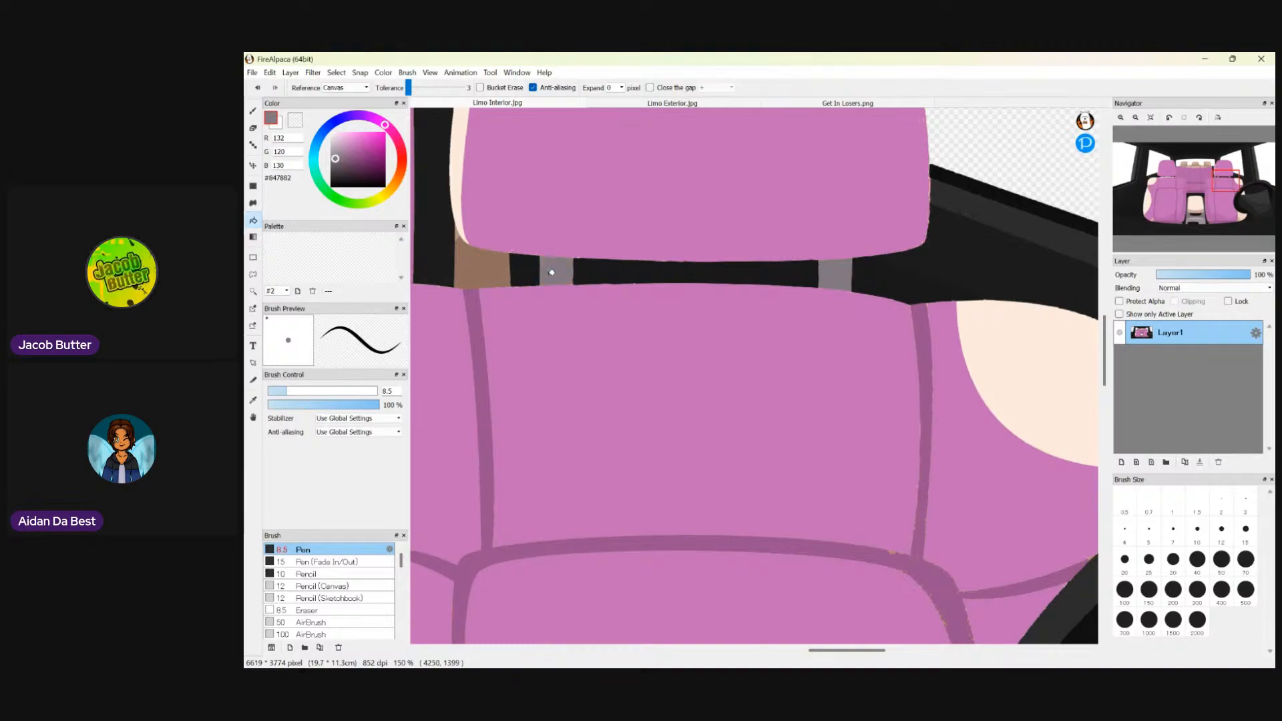
- Fill the front passenger seat's headrest posts with the same grey, #847882
scroll(549, 272, "down", 7)
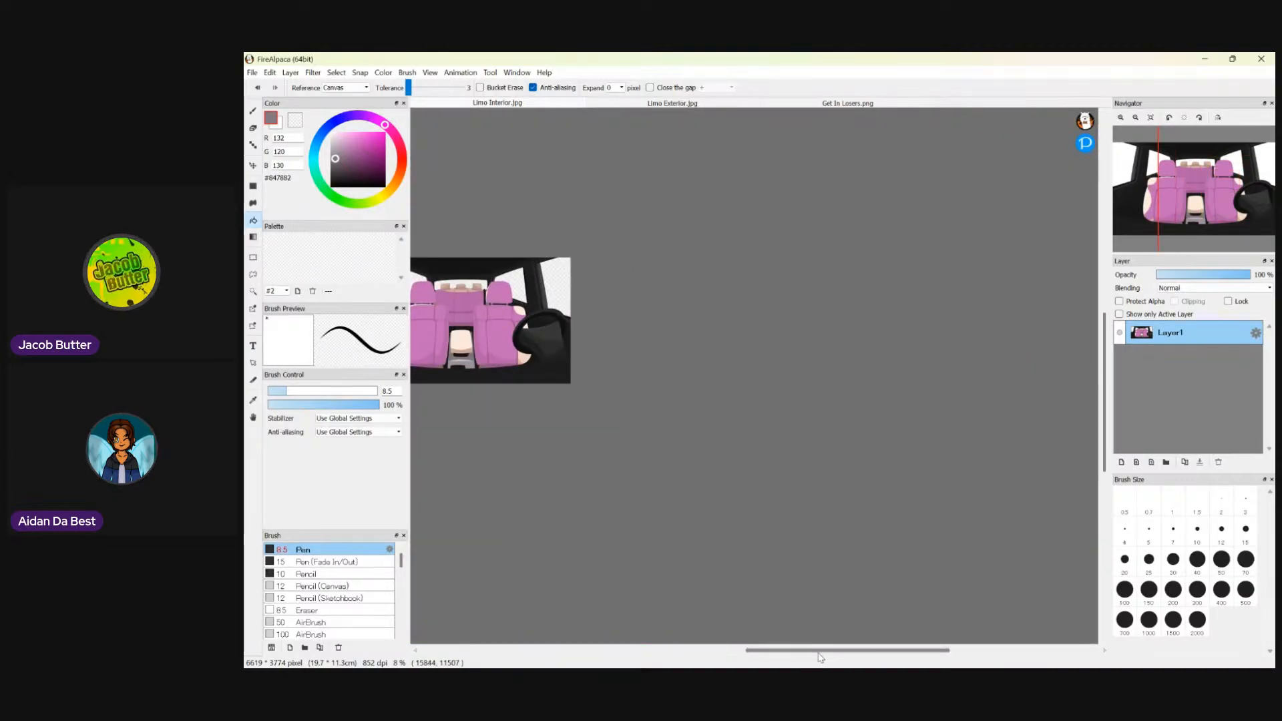
left_click_drag(815, 650, 753, 648)
scroll(672, 374, "up", 6)
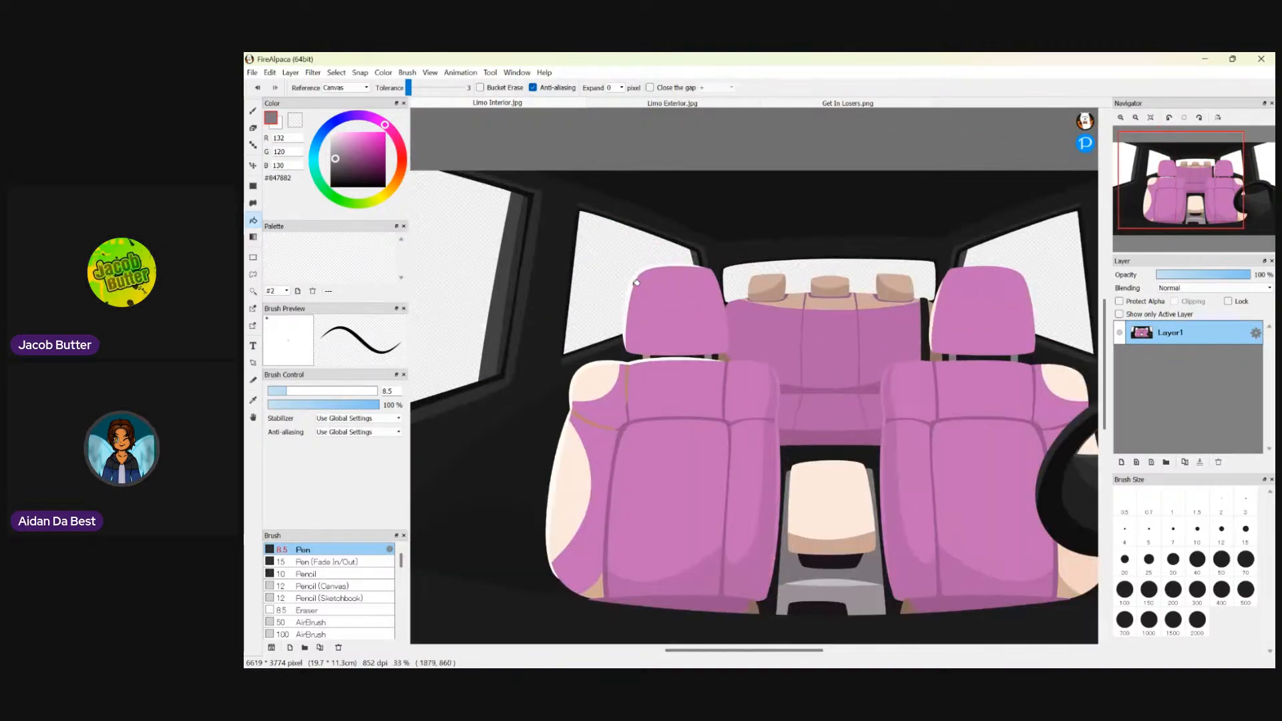
scroll(672, 374, "up", 1)
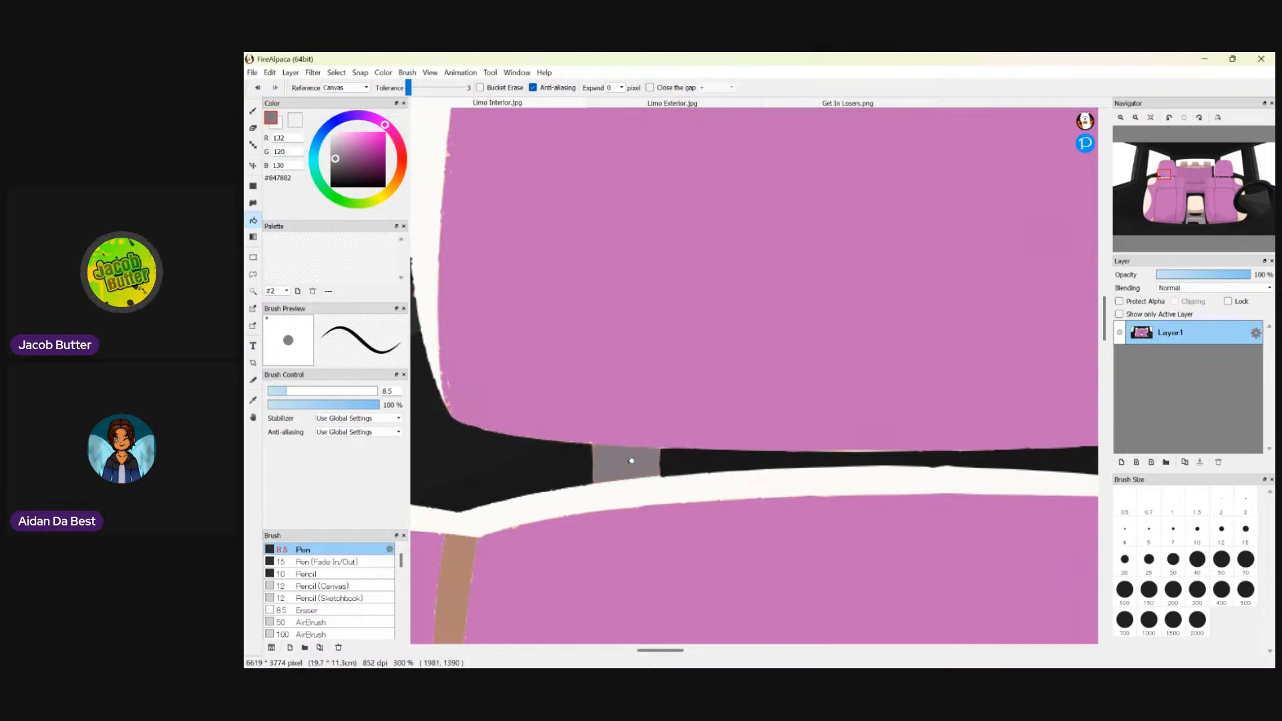
scroll(631, 466, "down", 5)
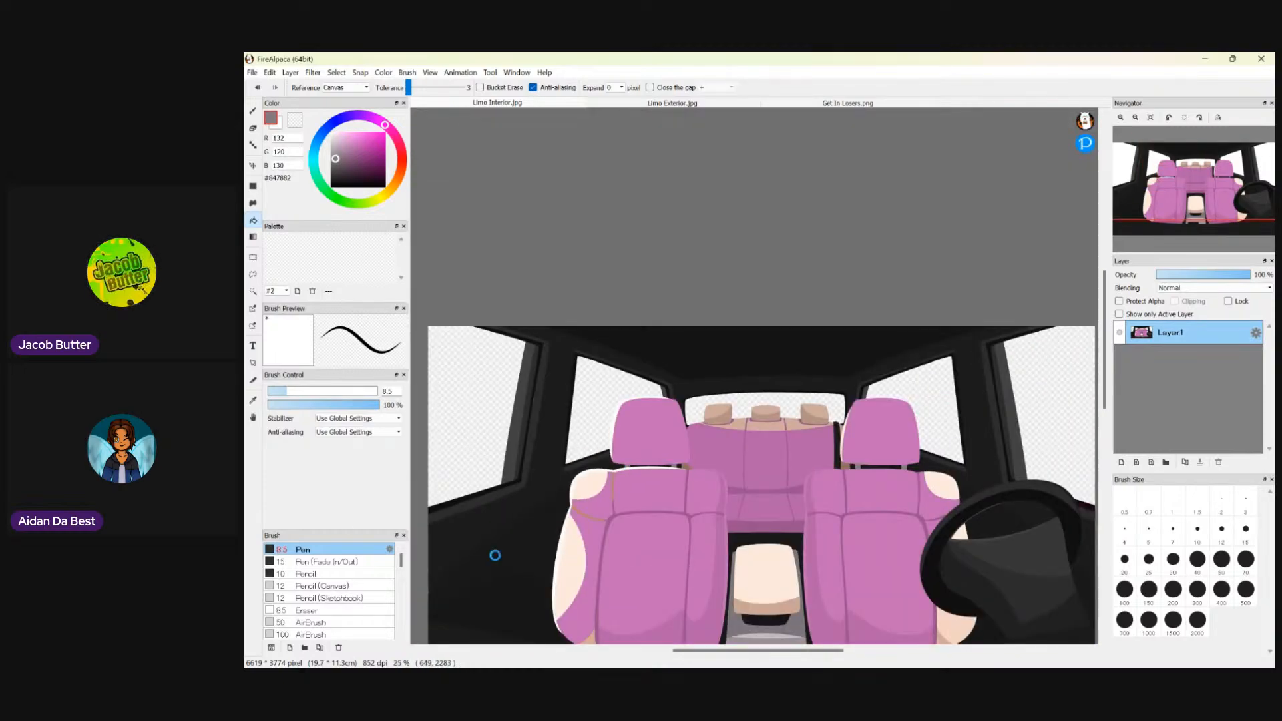
- Sample the dark seam pink #9A508F and fill the remaining brown seams on the passenger seat's outer shoulder with it
scroll(507, 553, "up", 3)
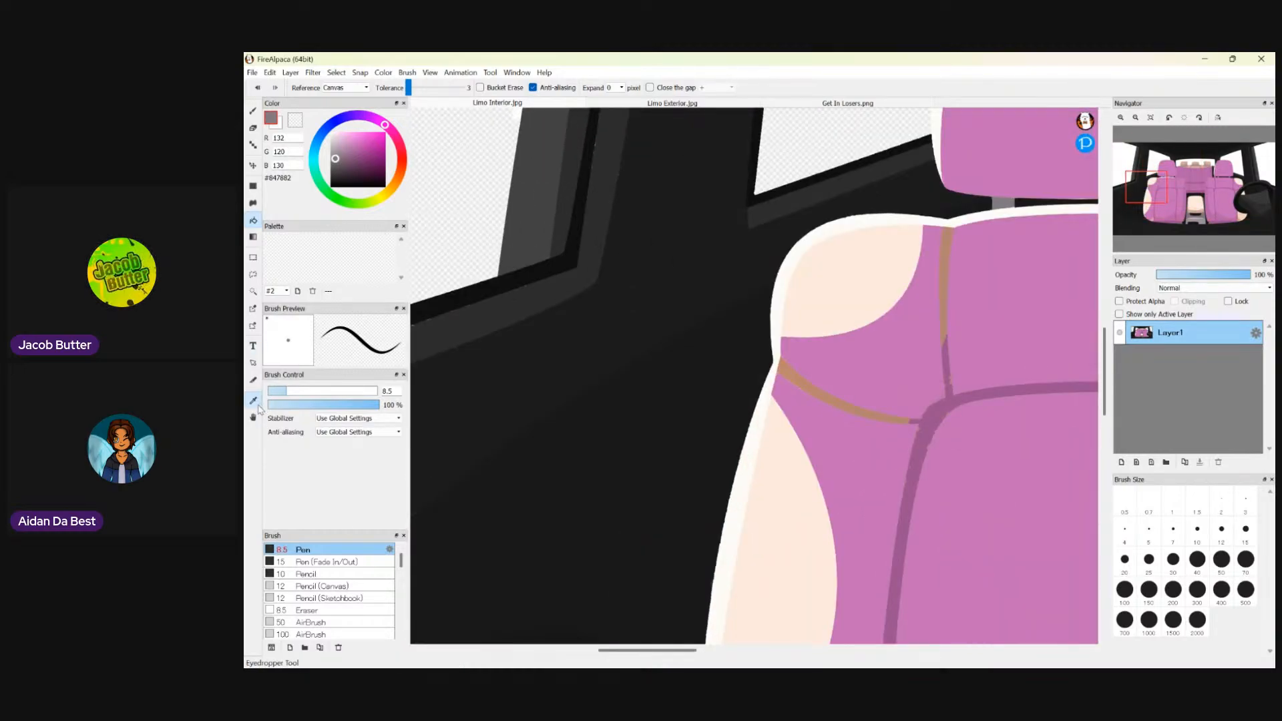
left_click(253, 401)
left_click(930, 415)
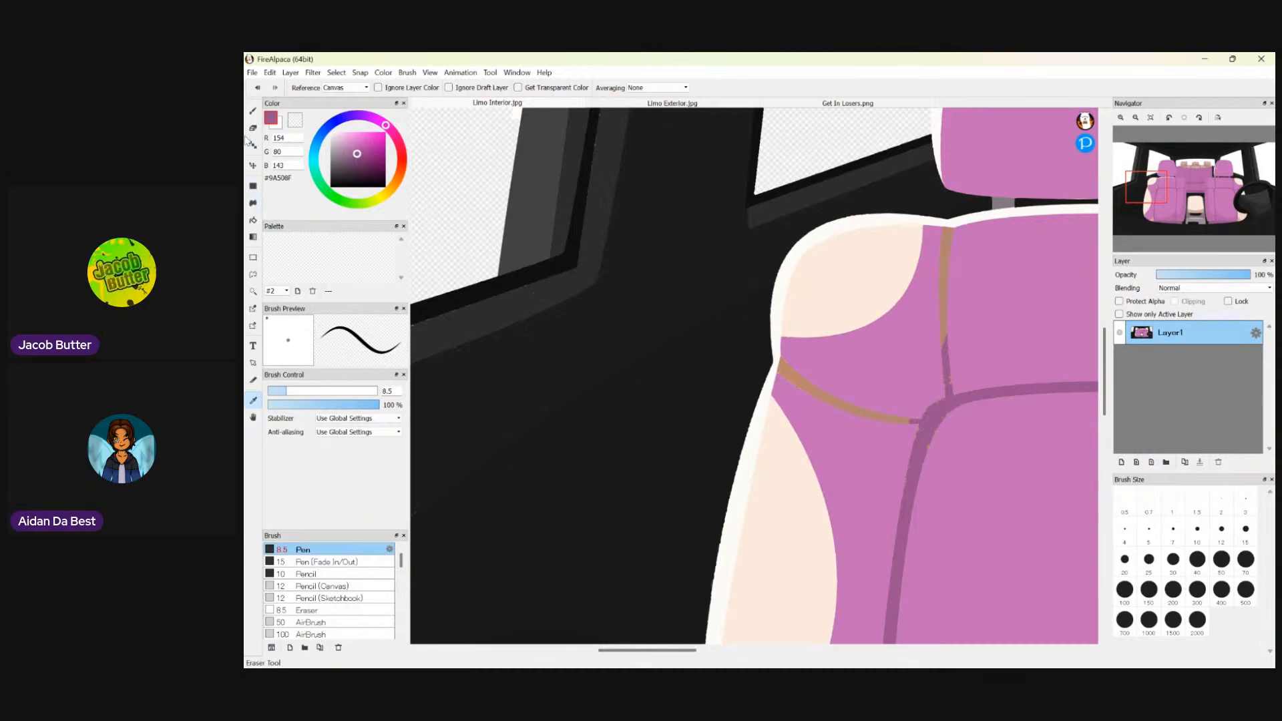
left_click(253, 220)
left_click(945, 262)
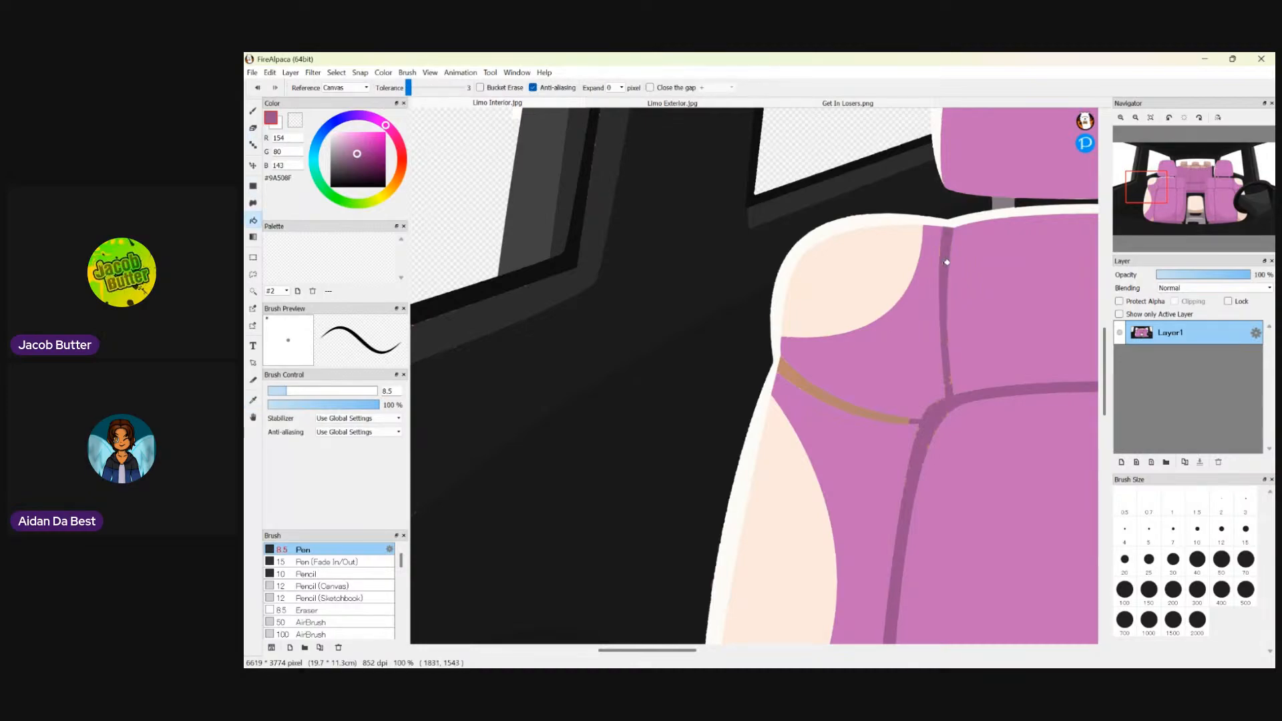
left_click(803, 379)
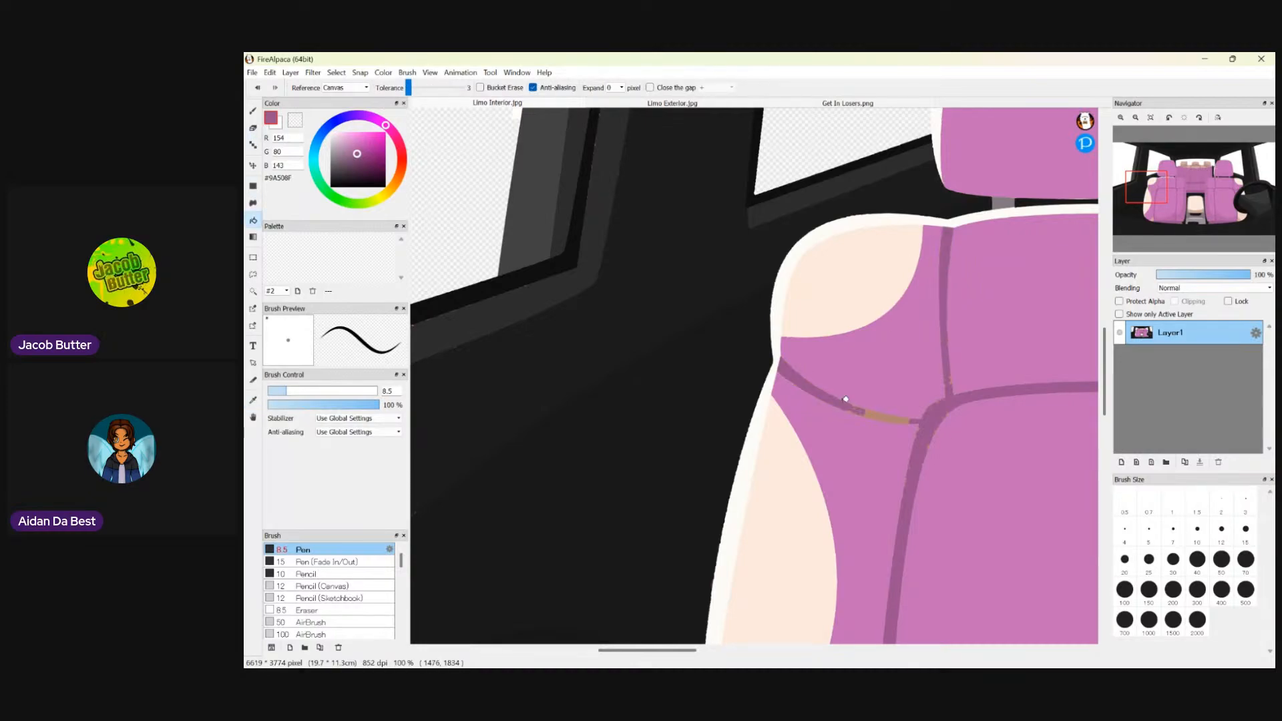
left_click(902, 419)
scroll(948, 423, "up", 4)
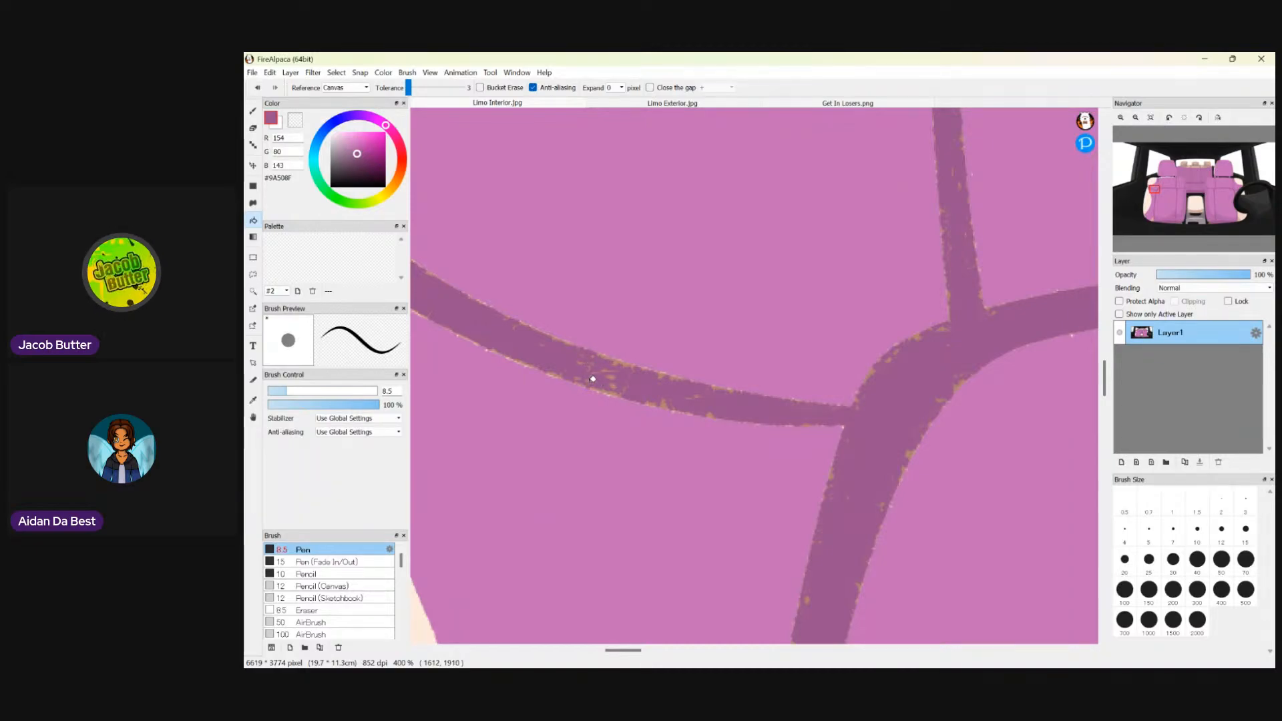
scroll(674, 381, "down", 1)
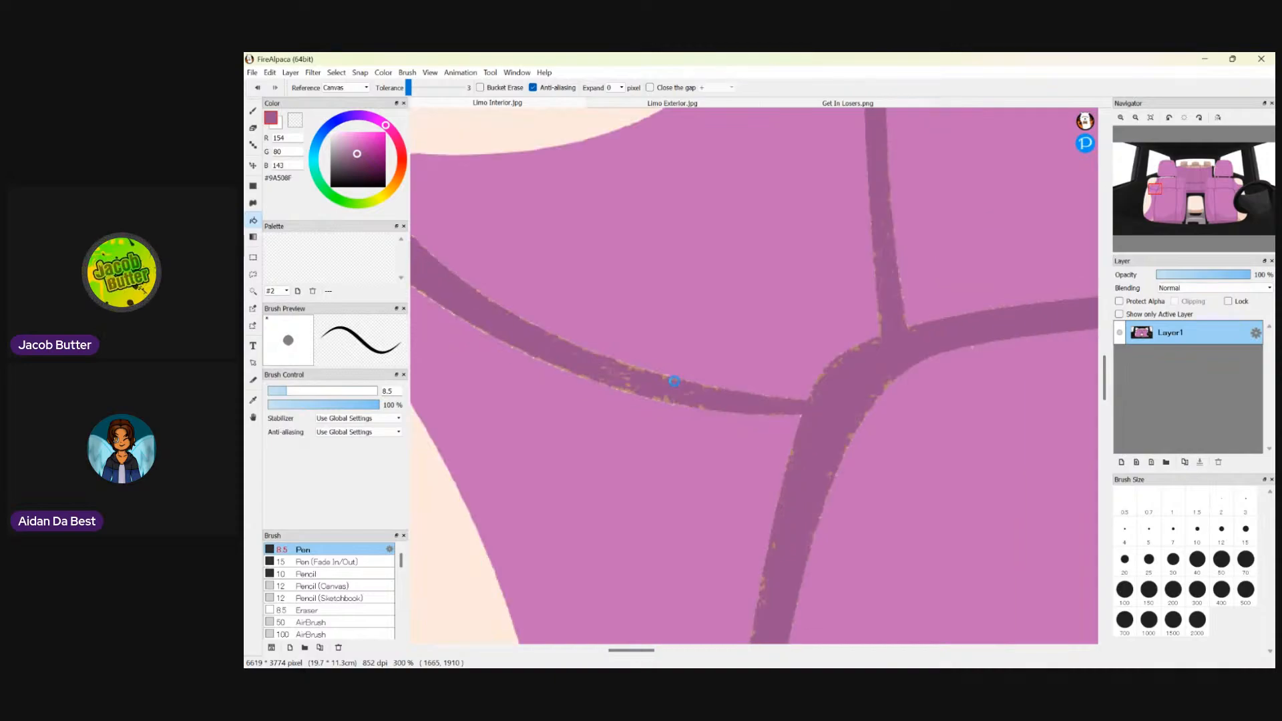
- Fill the brown patches beneath the inner edges of the two front headrests with #9A508F
scroll(675, 381, "down", 5)
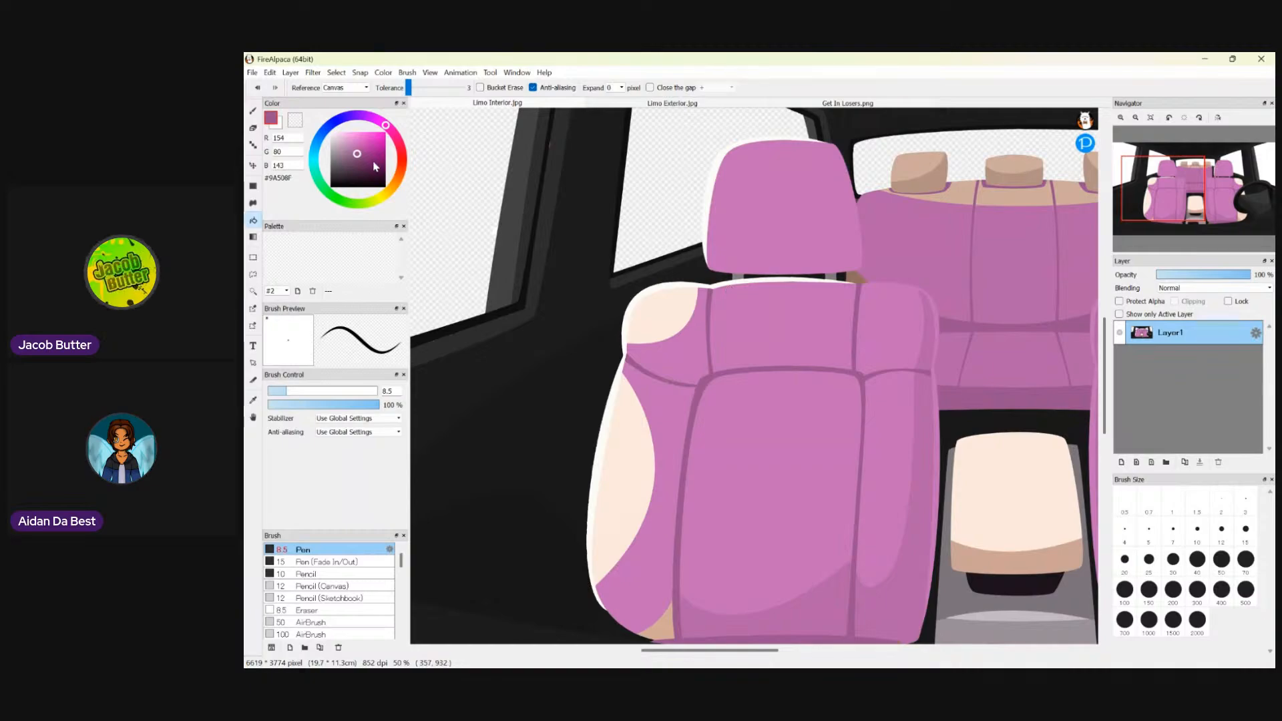
scroll(862, 281, "up", 1)
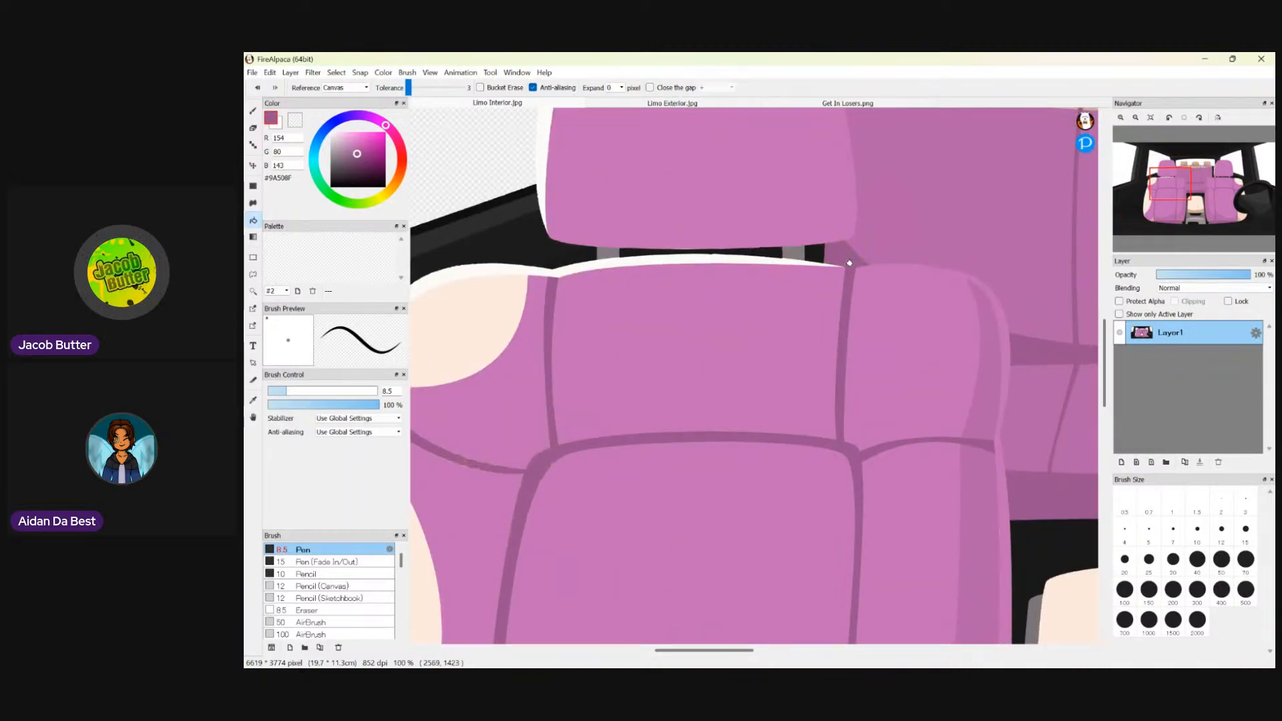
scroll(849, 260, "down", 2)
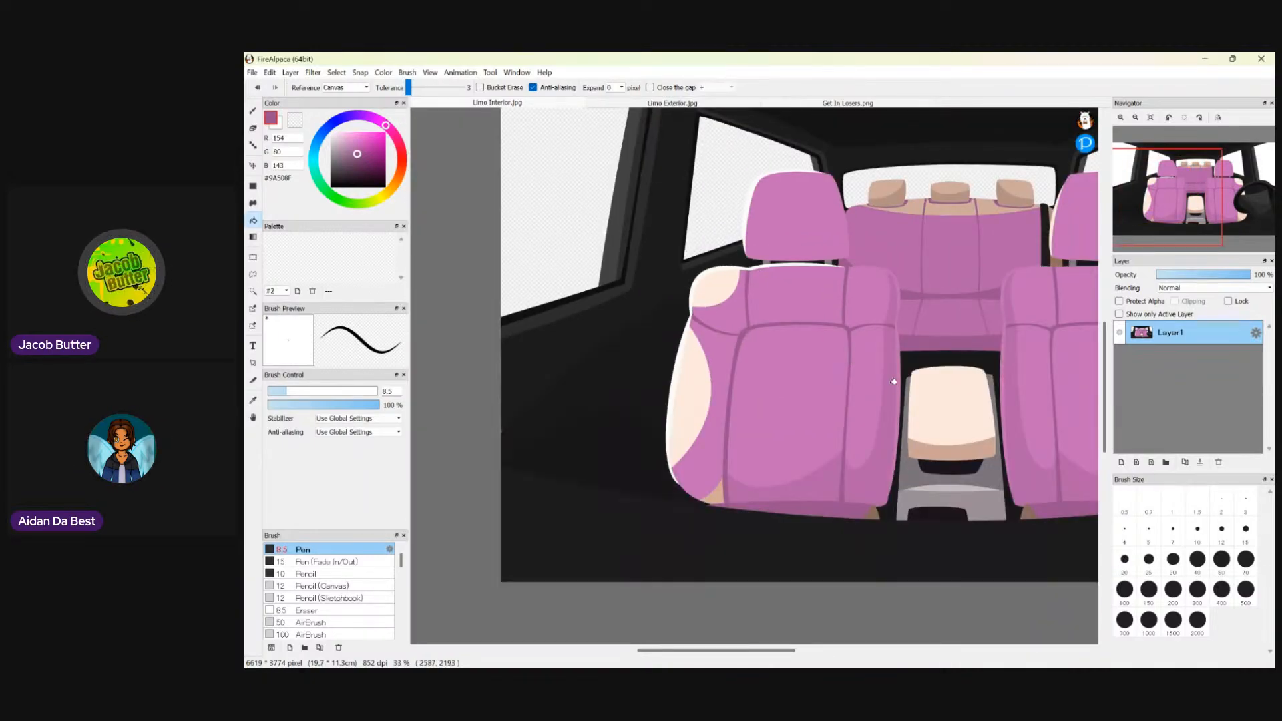
scroll(1057, 270, "up", 5)
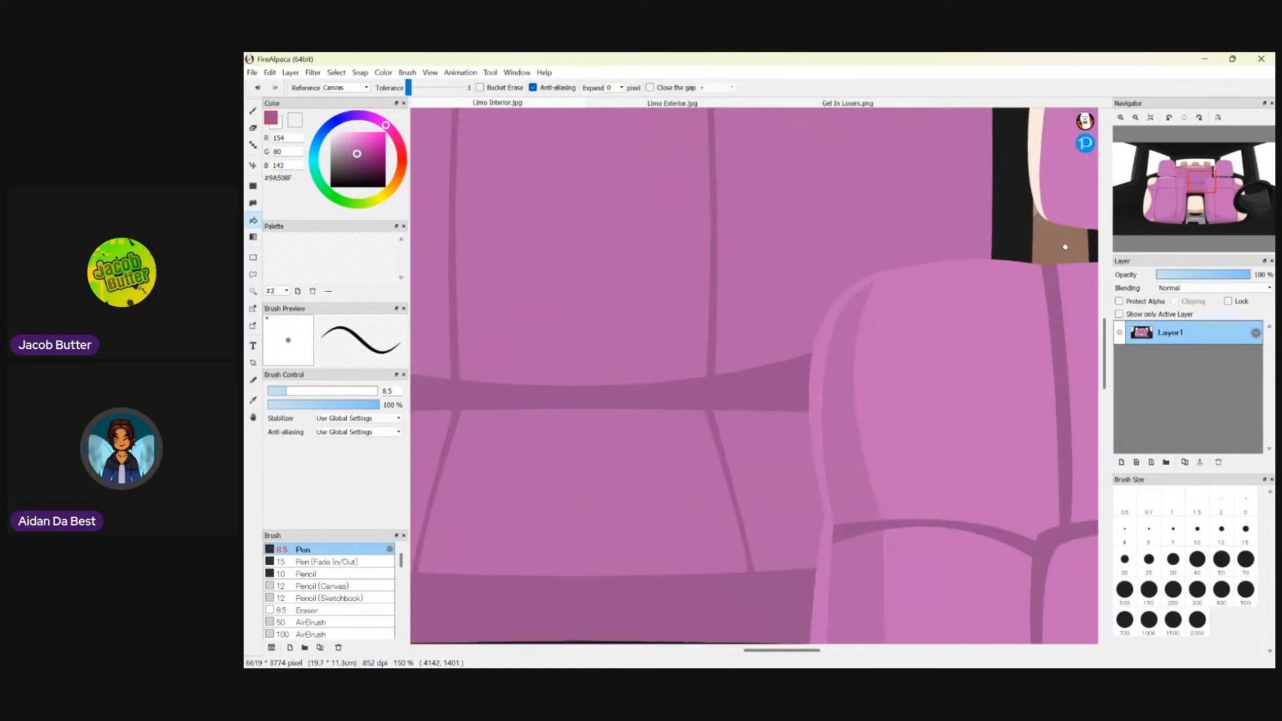
scroll(1061, 251, "down", 5)
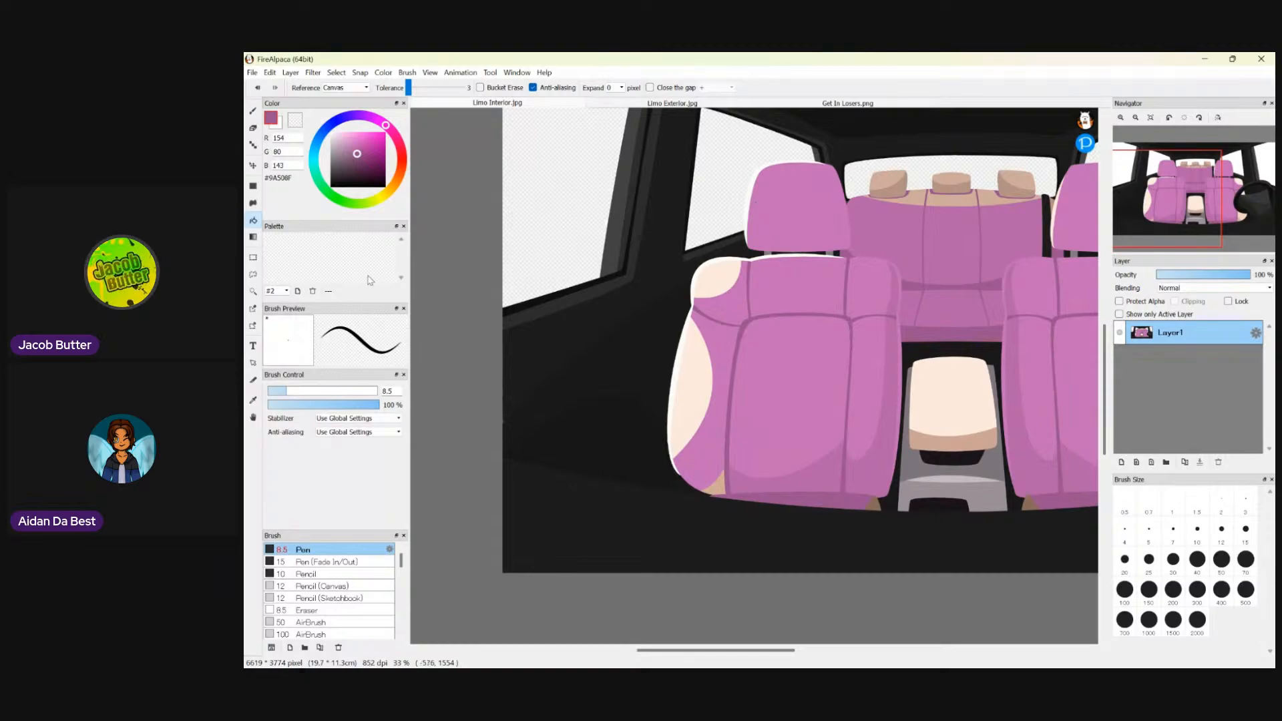
- Sample the seat pink, brighten it to #D467C4, and fill the passenger seat's cream shoulder and side panels with it
left_click(253, 400)
left_click(777, 286)
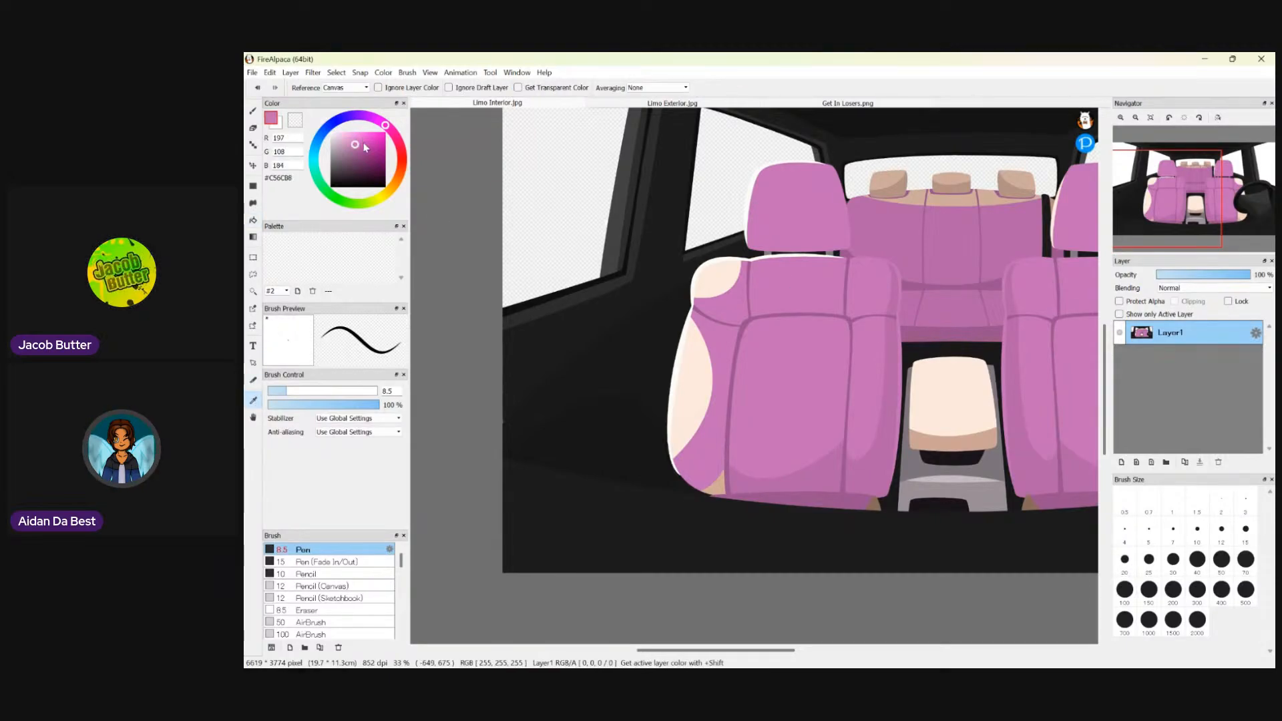
left_click_drag(356, 146, 359, 143)
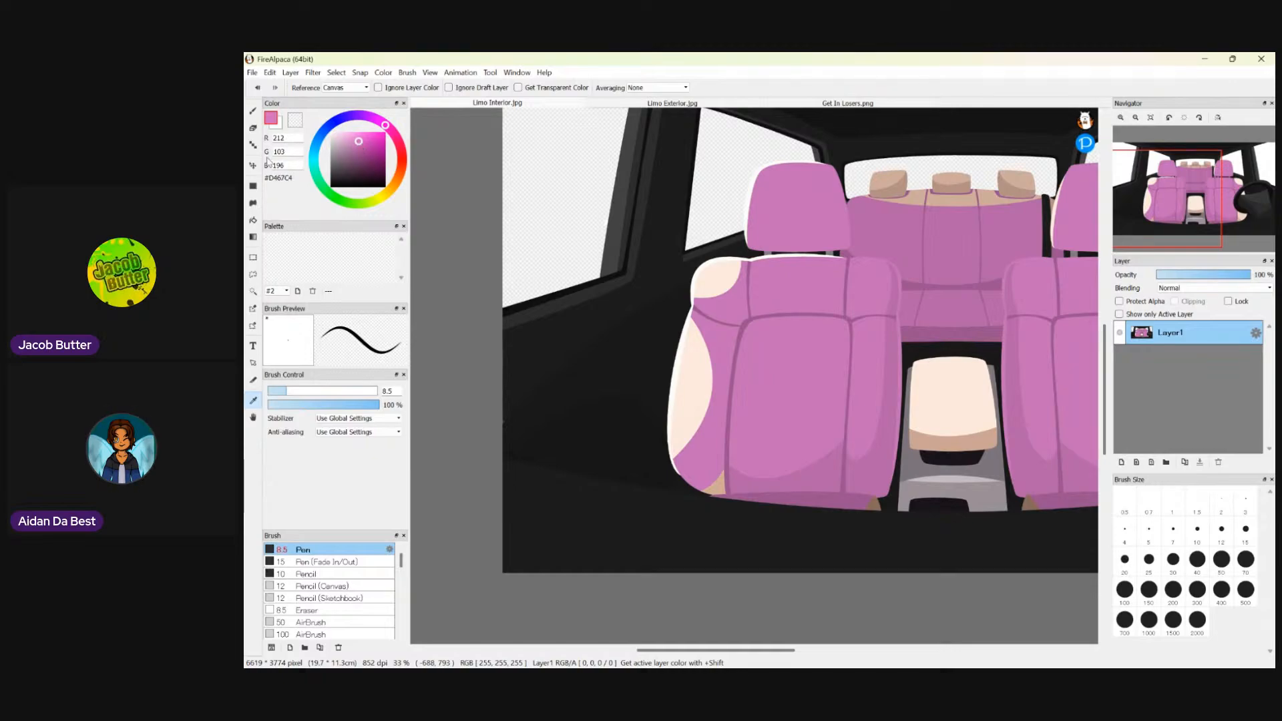
left_click(253, 220)
left_click(723, 273)
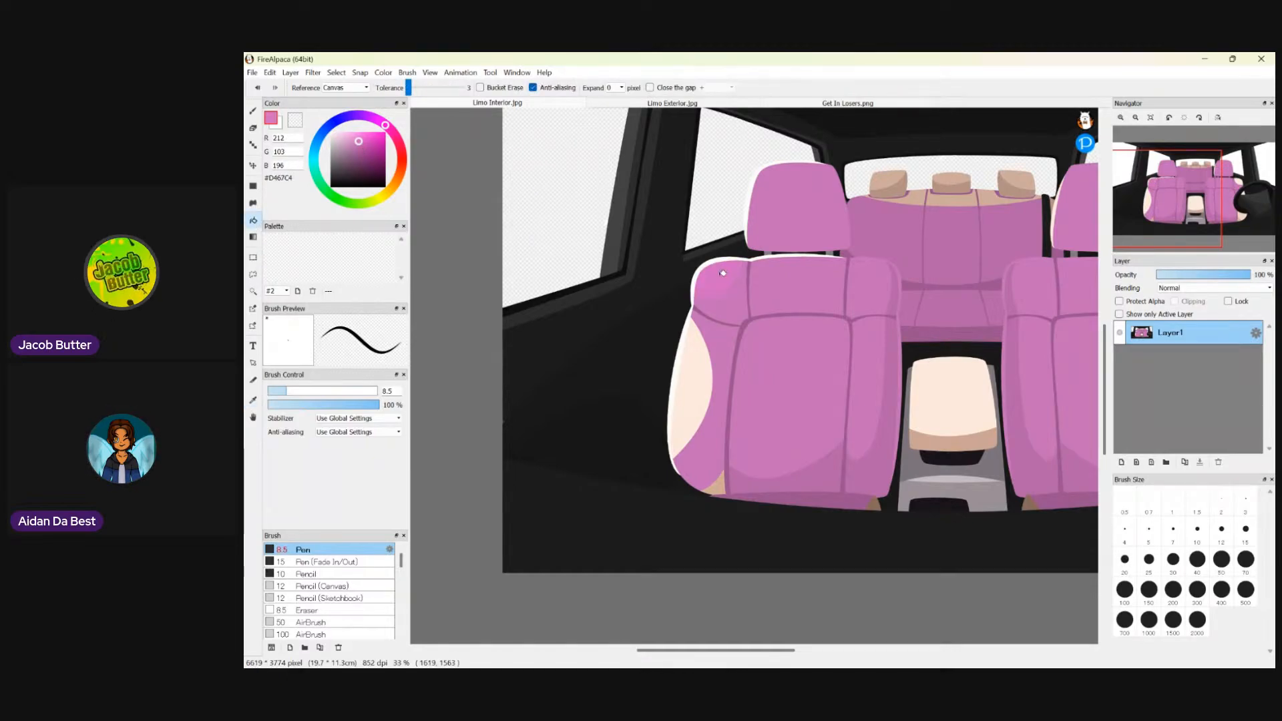
left_click(703, 376)
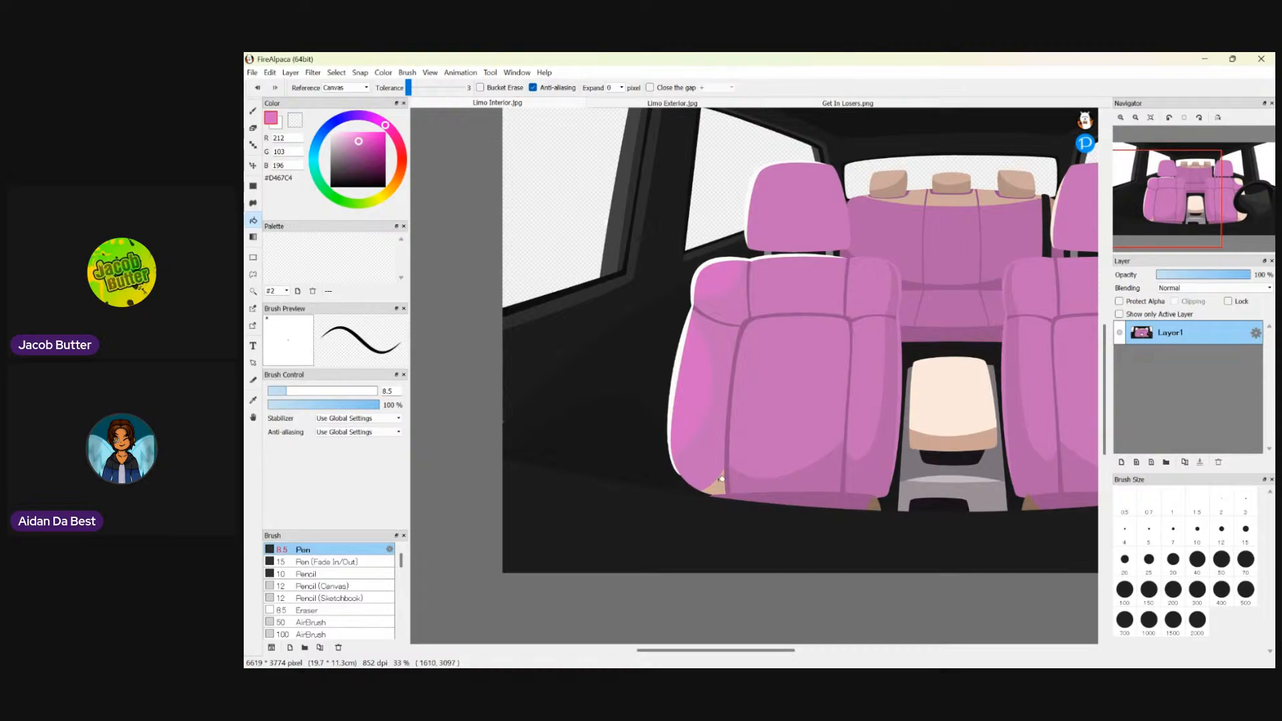
- Fill the driver seat's cream shoulder and side panels and the centre armrest's top with #D467C4
scroll(947, 363, "up", 1)
scroll(1033, 343, "down", 3)
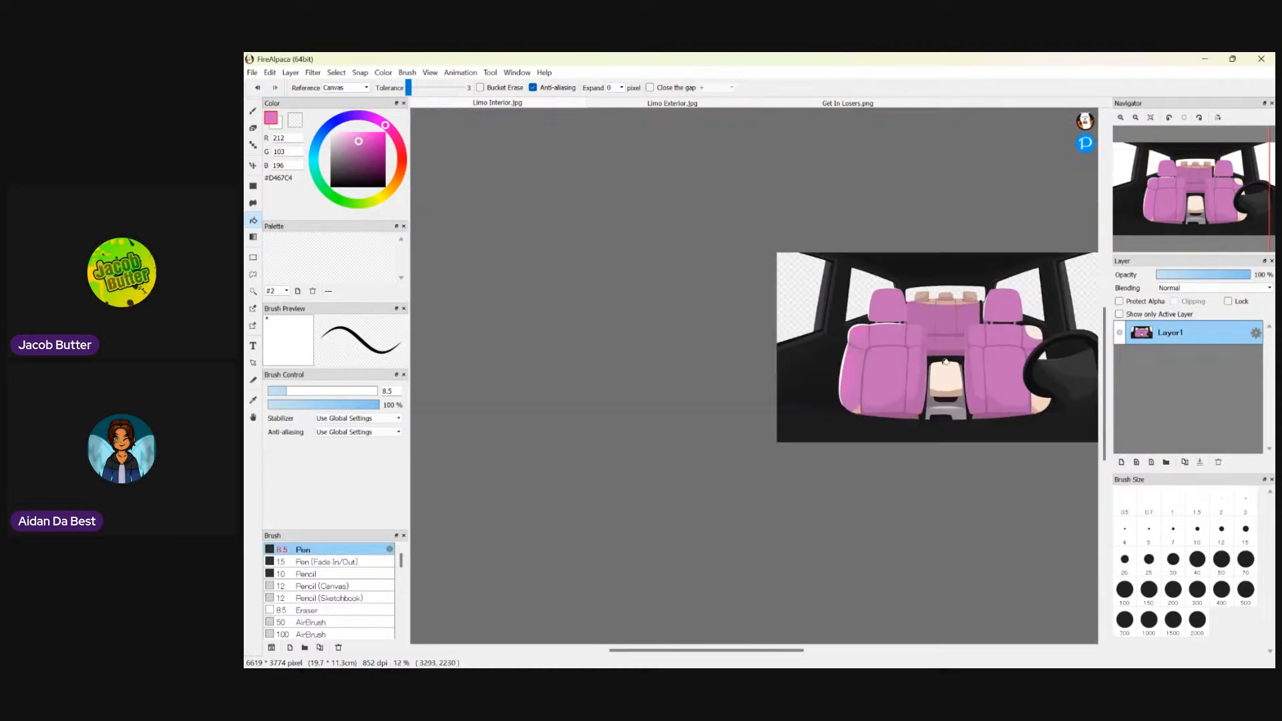
scroll(1038, 340, "up", 2)
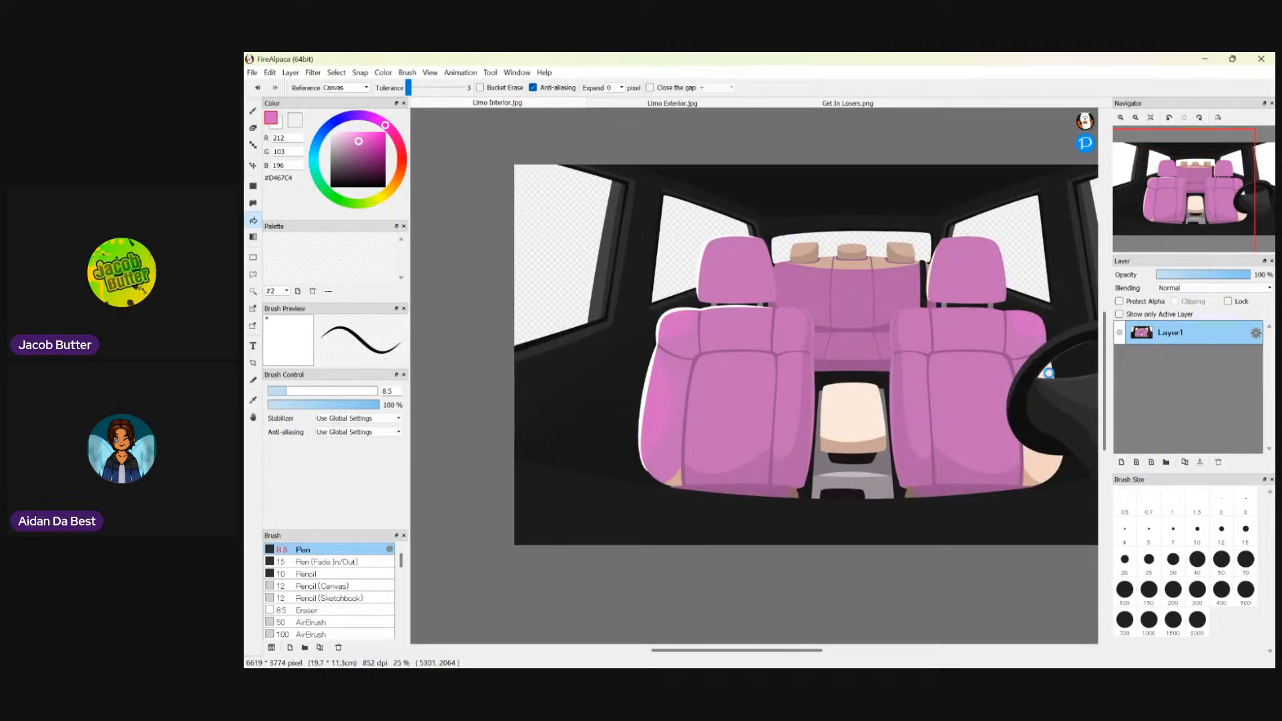
left_click(865, 417)
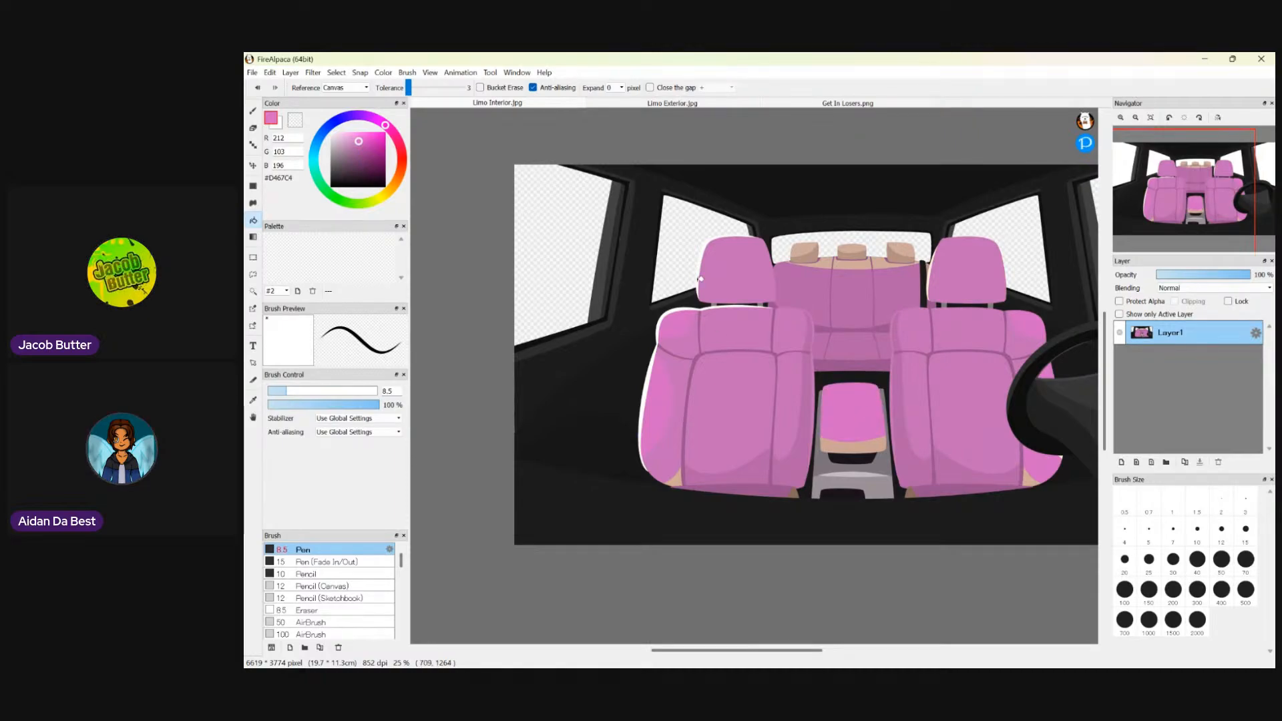
- Set the colour to #C36EB6 and fill the three tan panels along the rear seat's upper edge with it
scroll(802, 297, "up", 2)
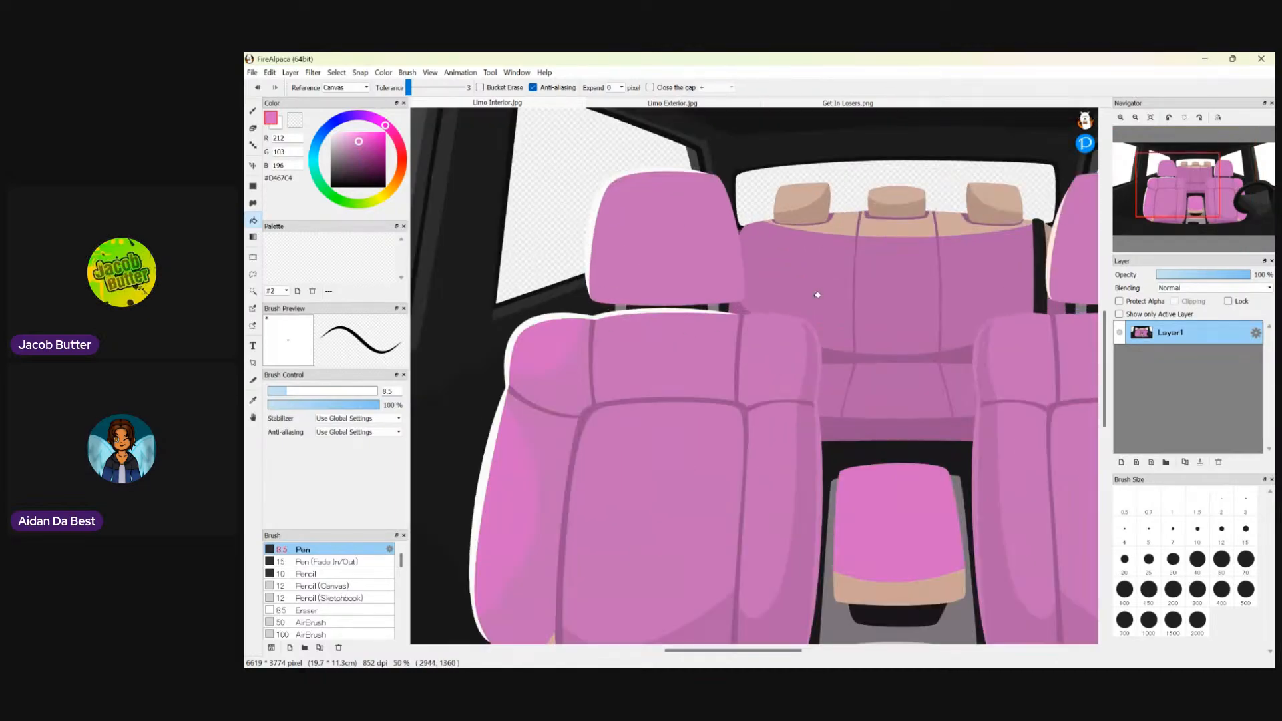
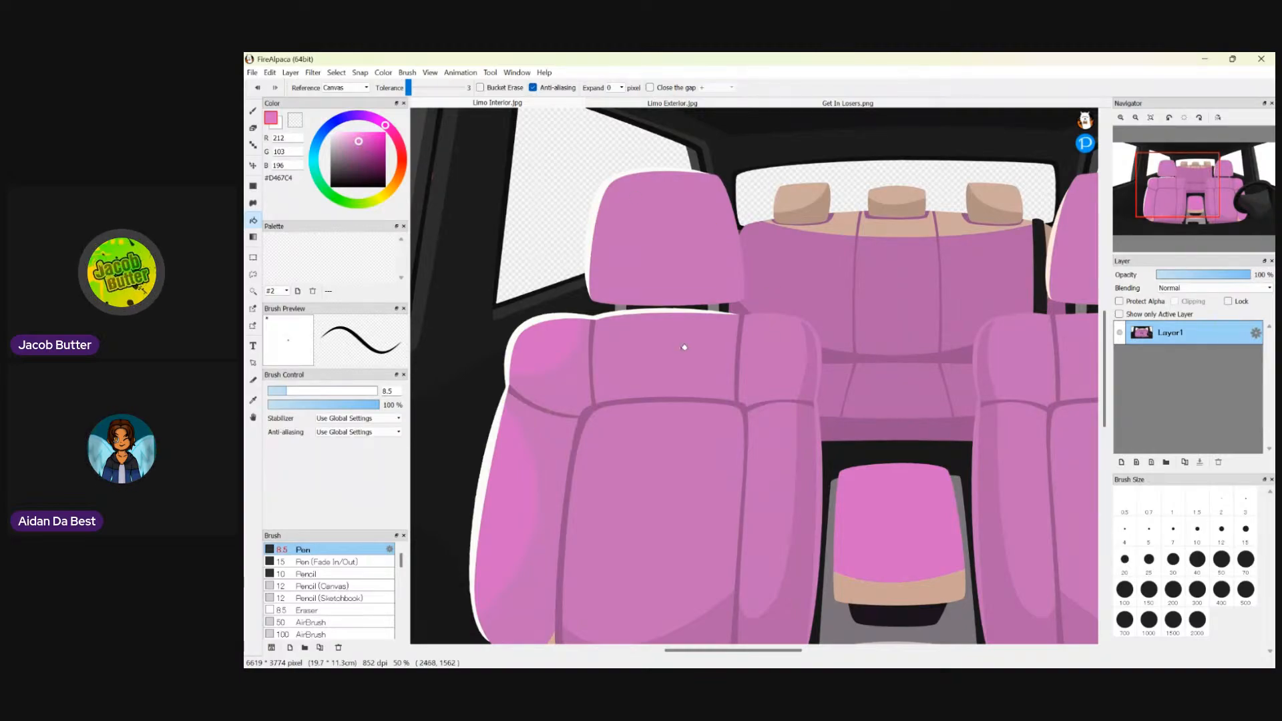
left_click(354, 145)
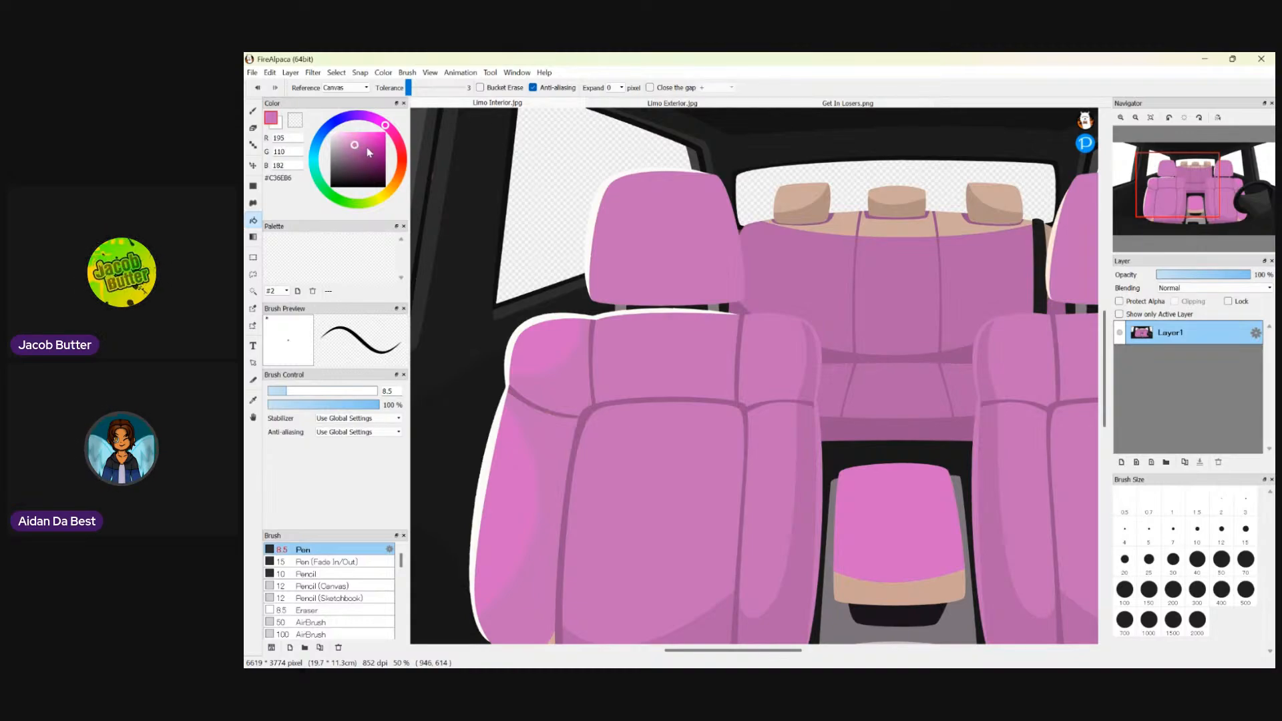
left_click(842, 223)
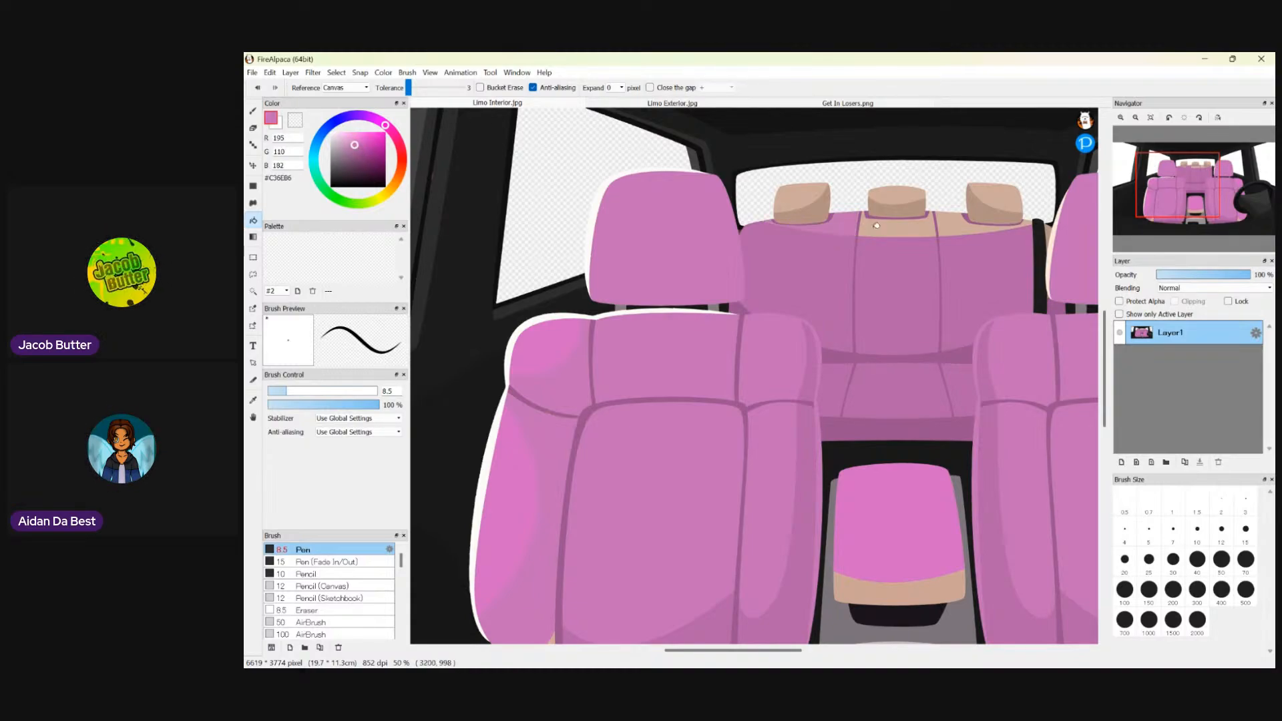
left_click(883, 225)
left_click(962, 225)
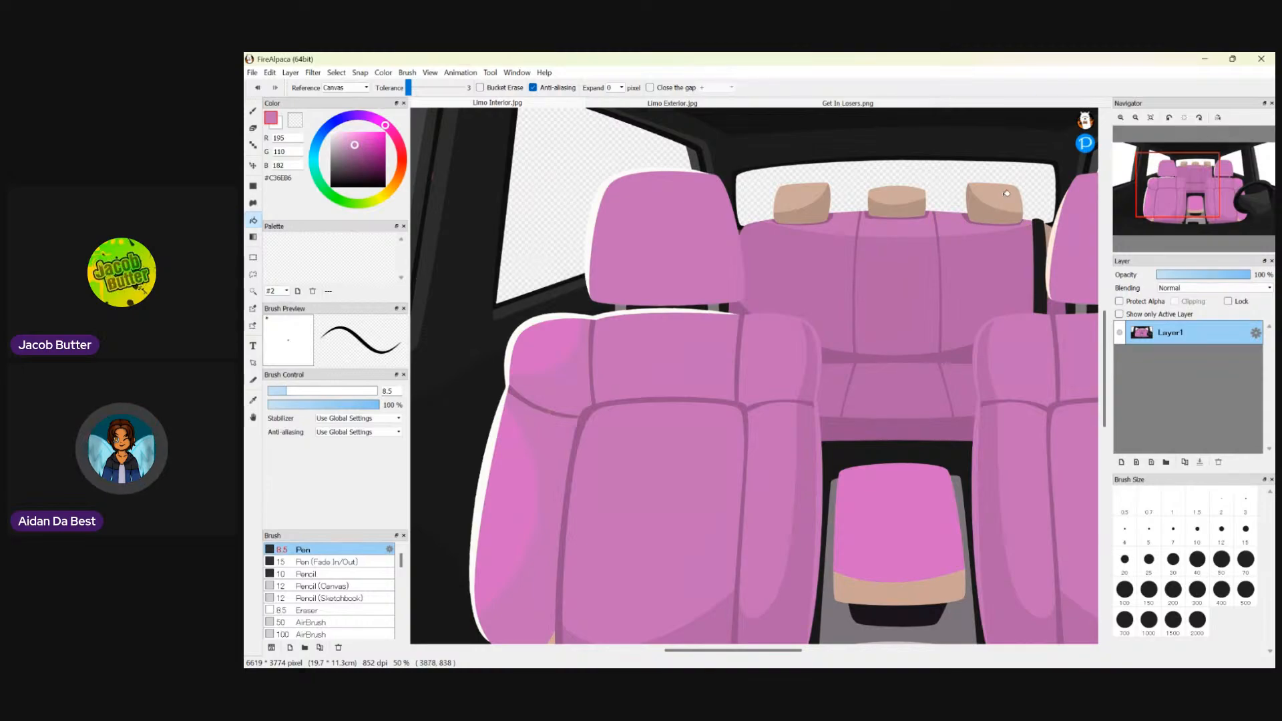
key("ctrl+z")
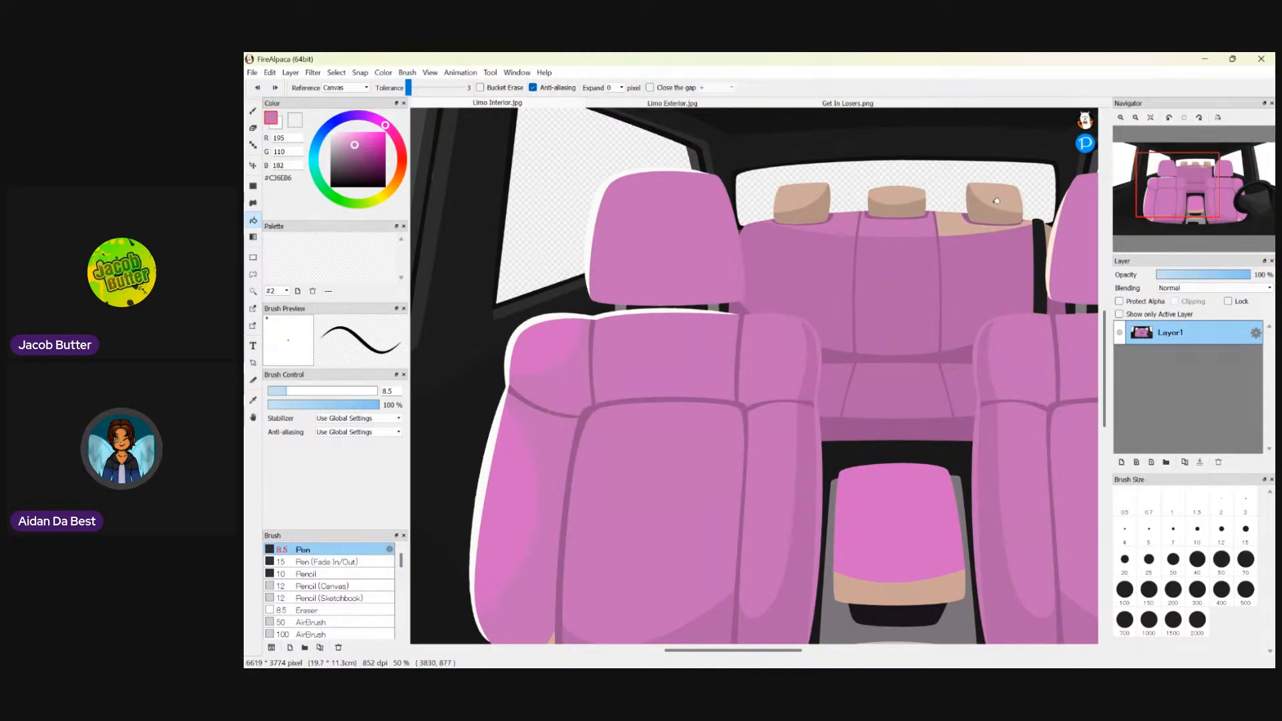
key("ctrl+y")
- Fill the upper lit faces of the three rear headrests with #C36EB6
left_click(1001, 197)
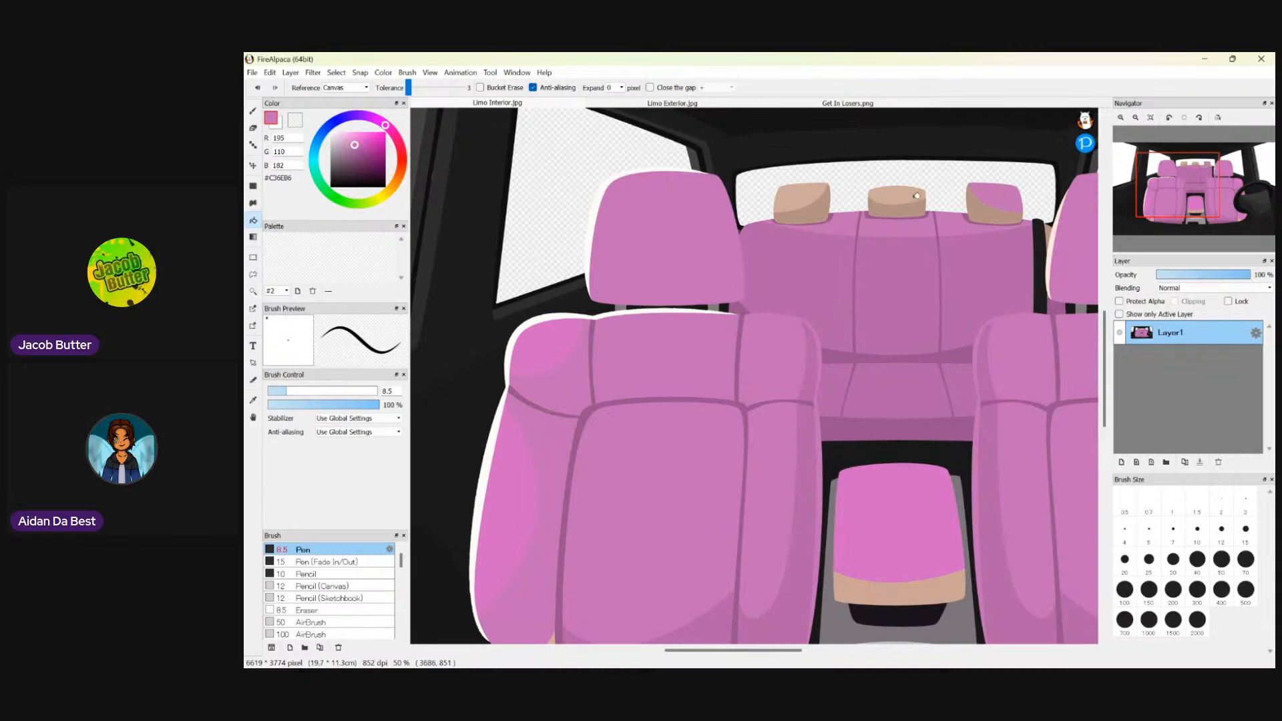
left_click(910, 195)
left_click(803, 193)
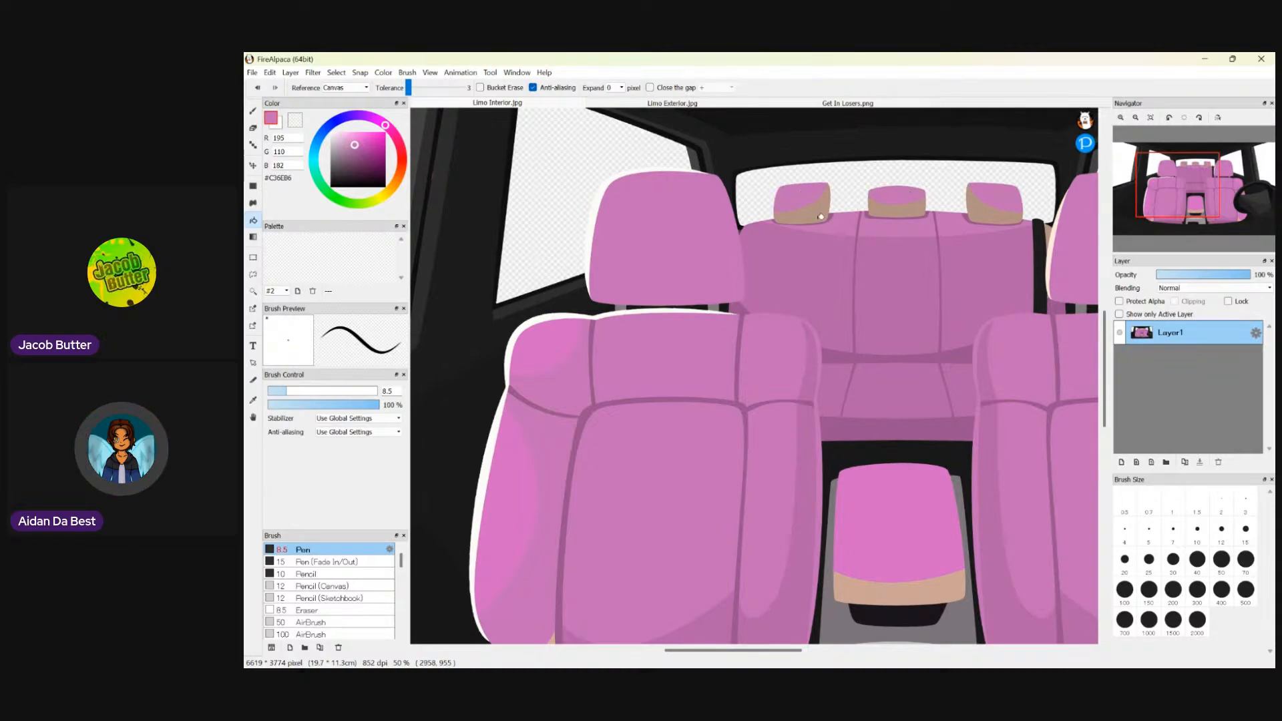
- Fill the armrest's tan front edge and the tan lower outer corners of the front seats with #C36EB6
left_click(951, 587)
scroll(928, 561, "down", 3)
scroll(928, 562, "up", 1)
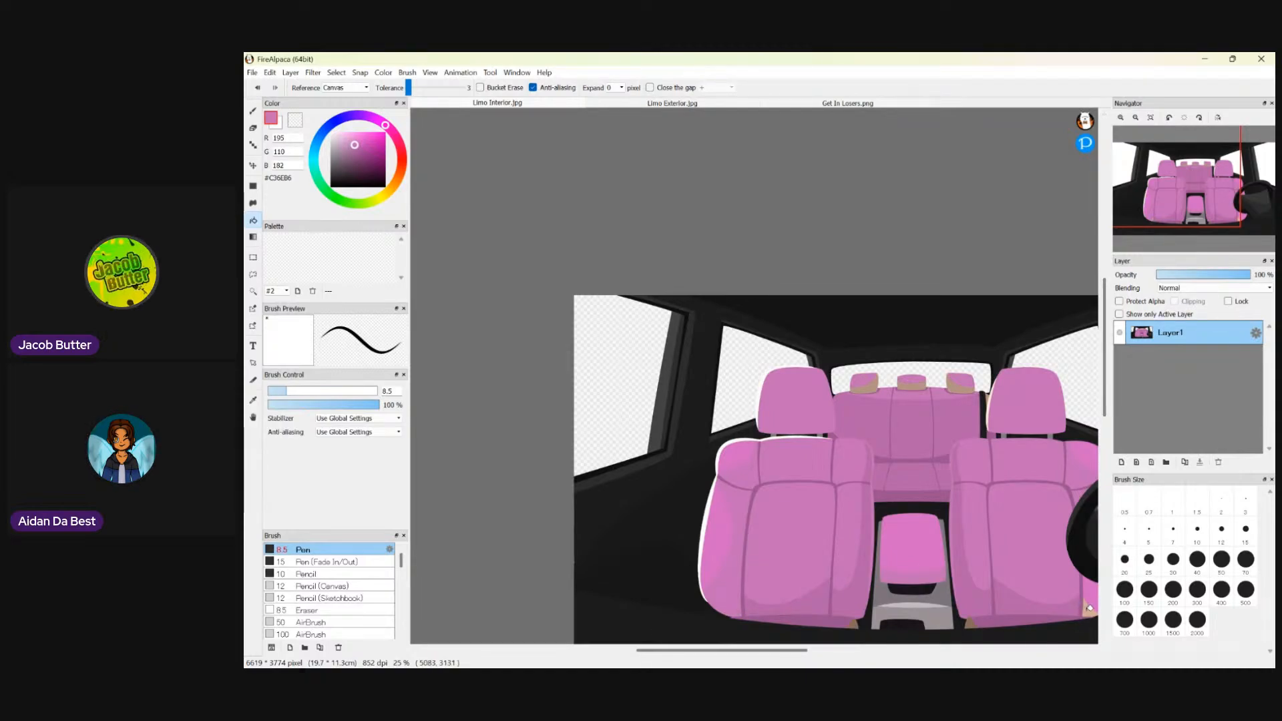
scroll(1064, 593, "down", 2)
scroll(1064, 593, "up", 2)
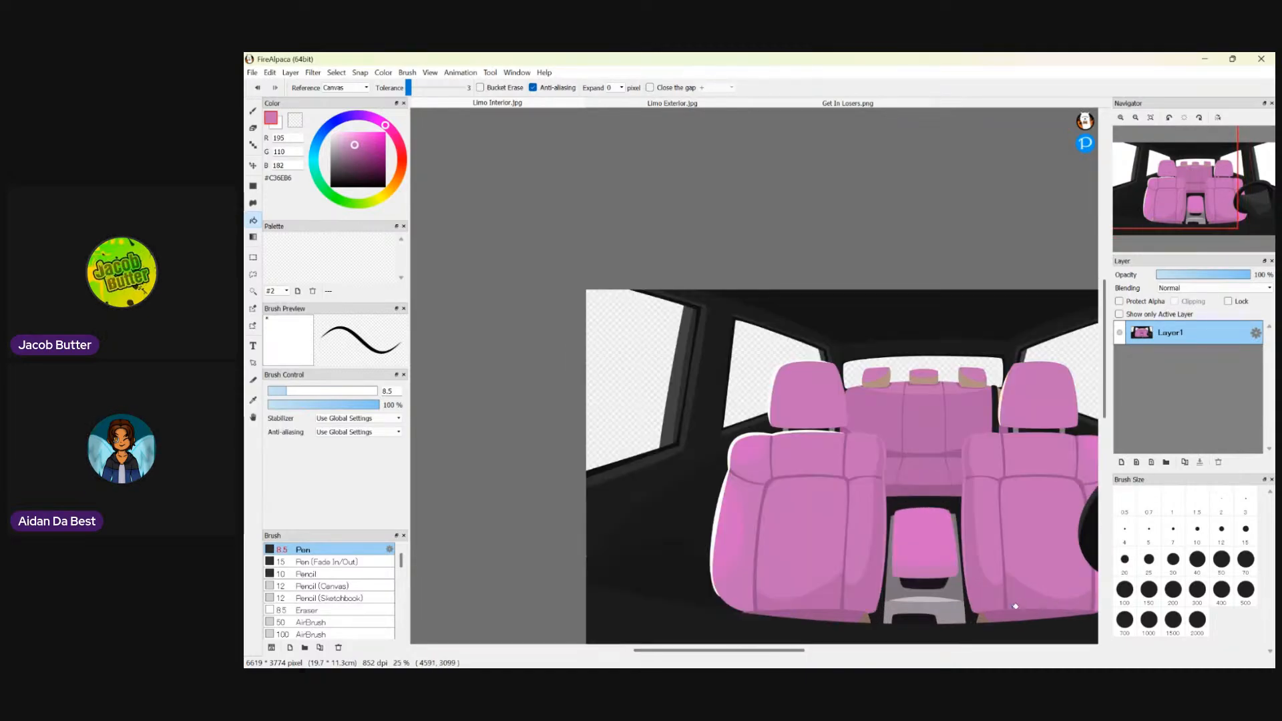
- Sample the seat base pink, darken it to #8D4B82, and fill the brown patches at both front seats' lower inner corners
scroll(868, 617, "up", 2)
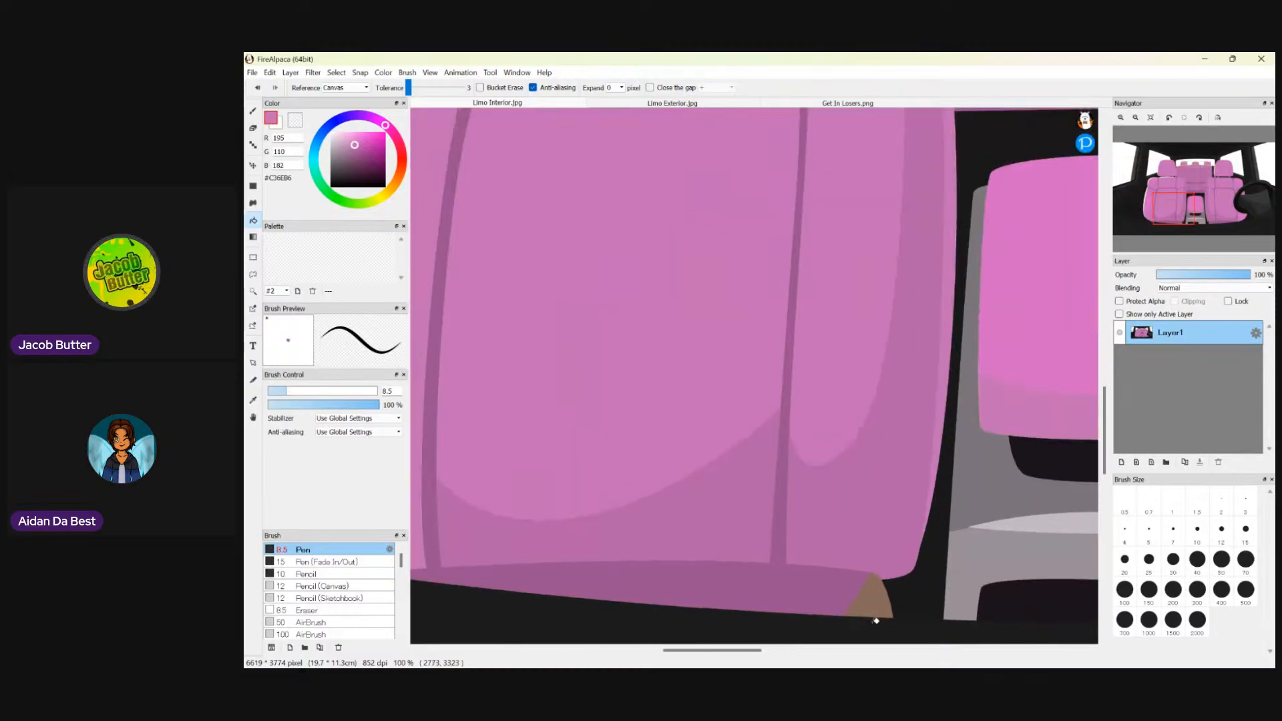
scroll(872, 621, "down", 1)
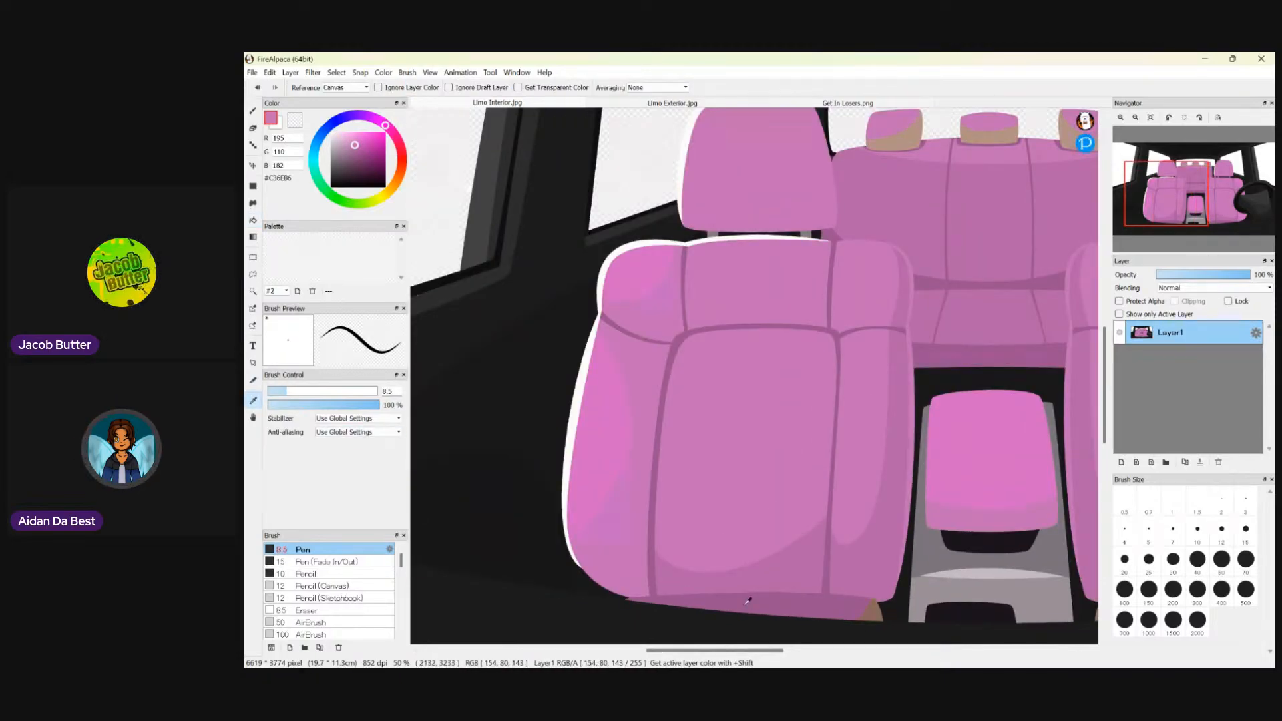
left_click(355, 154)
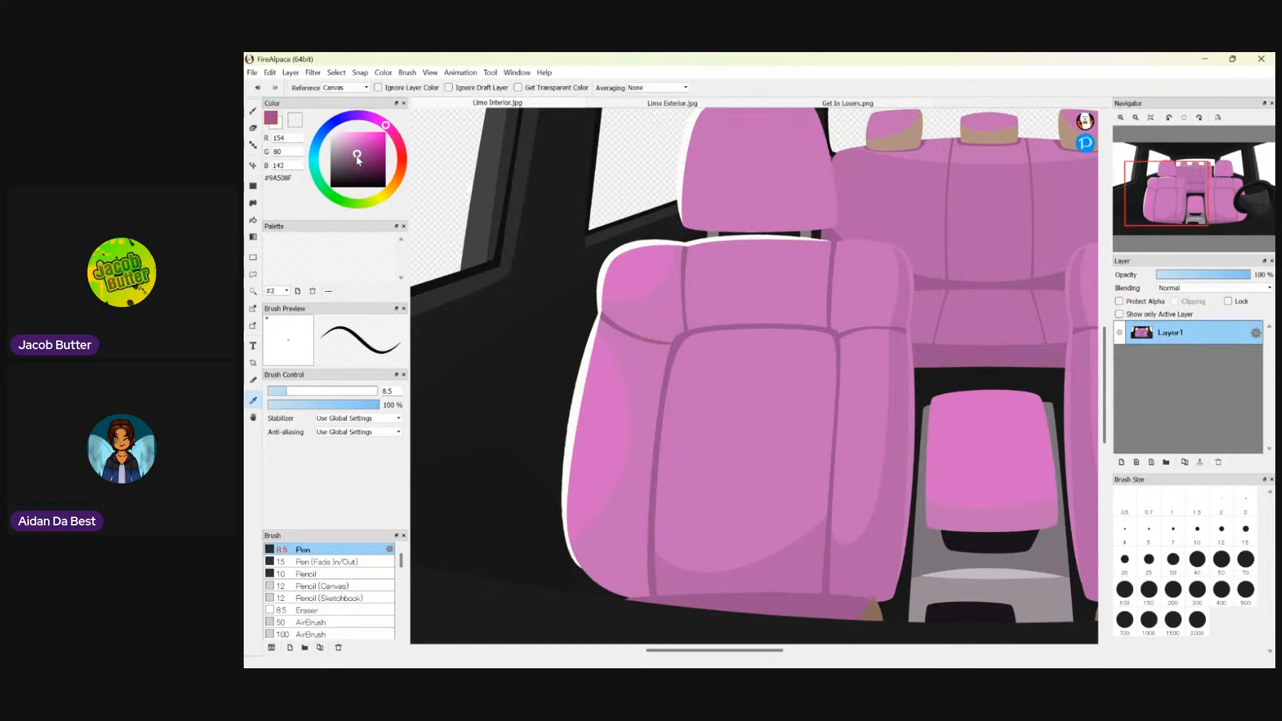
left_click(254, 221)
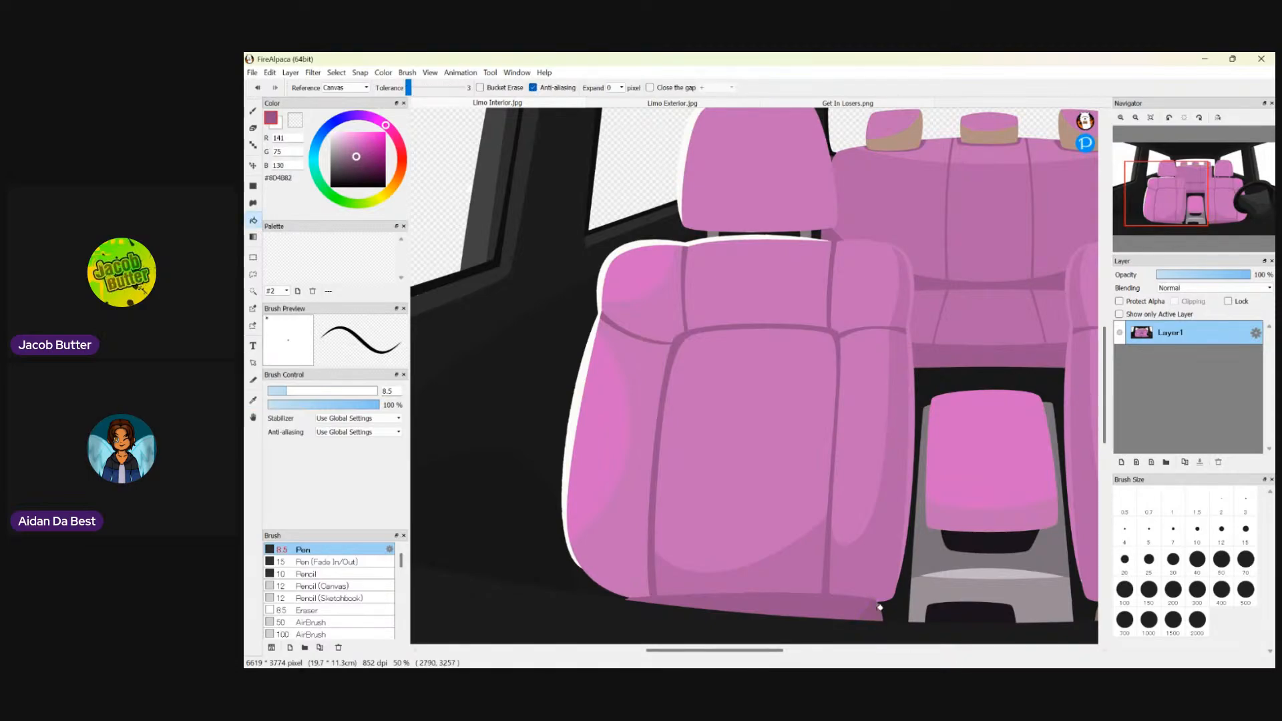
scroll(880, 608, "down", 2)
scroll(968, 611, "up", 5)
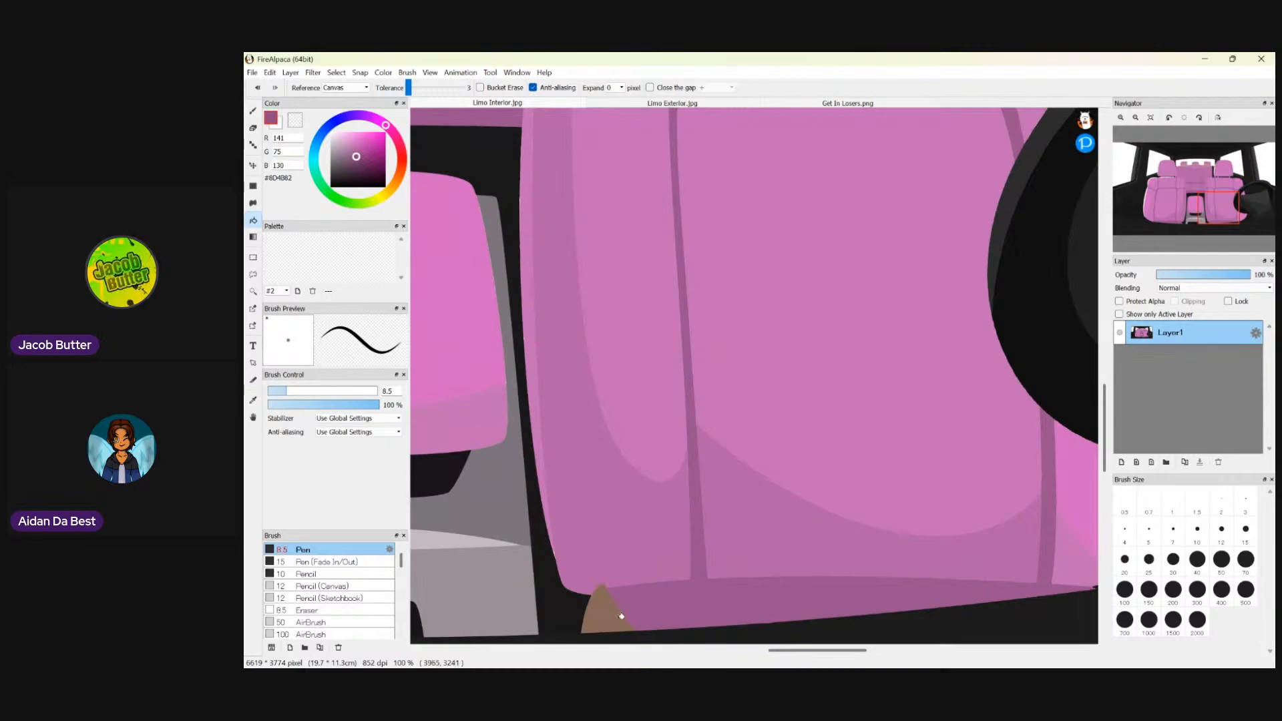
scroll(618, 609, "down", 3)
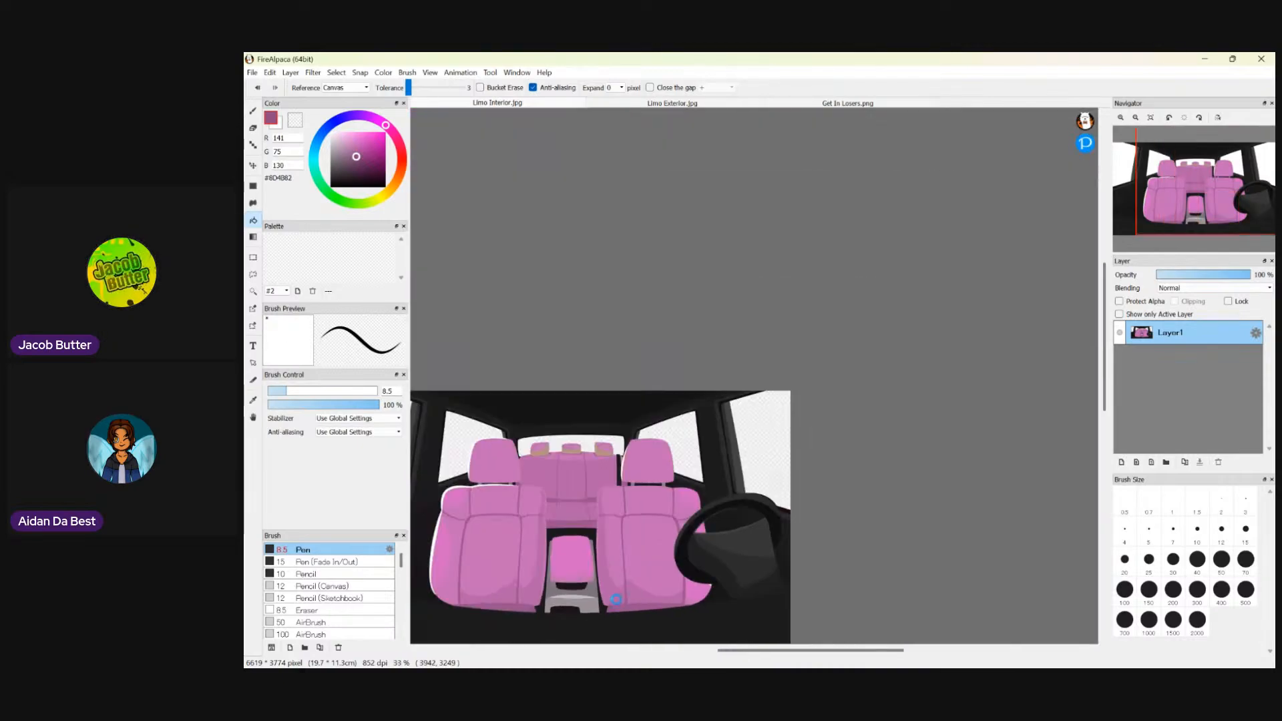
- Sample the driver seat's bright side pink, lighten it to #E379D3, and fill the cream sliver beneath the steering wheel
scroll(616, 599, "down", 1)
scroll(766, 570, "up", 4)
left_click_drag(912, 651, 864, 655)
left_click_drag(1104, 374, 1104, 408)
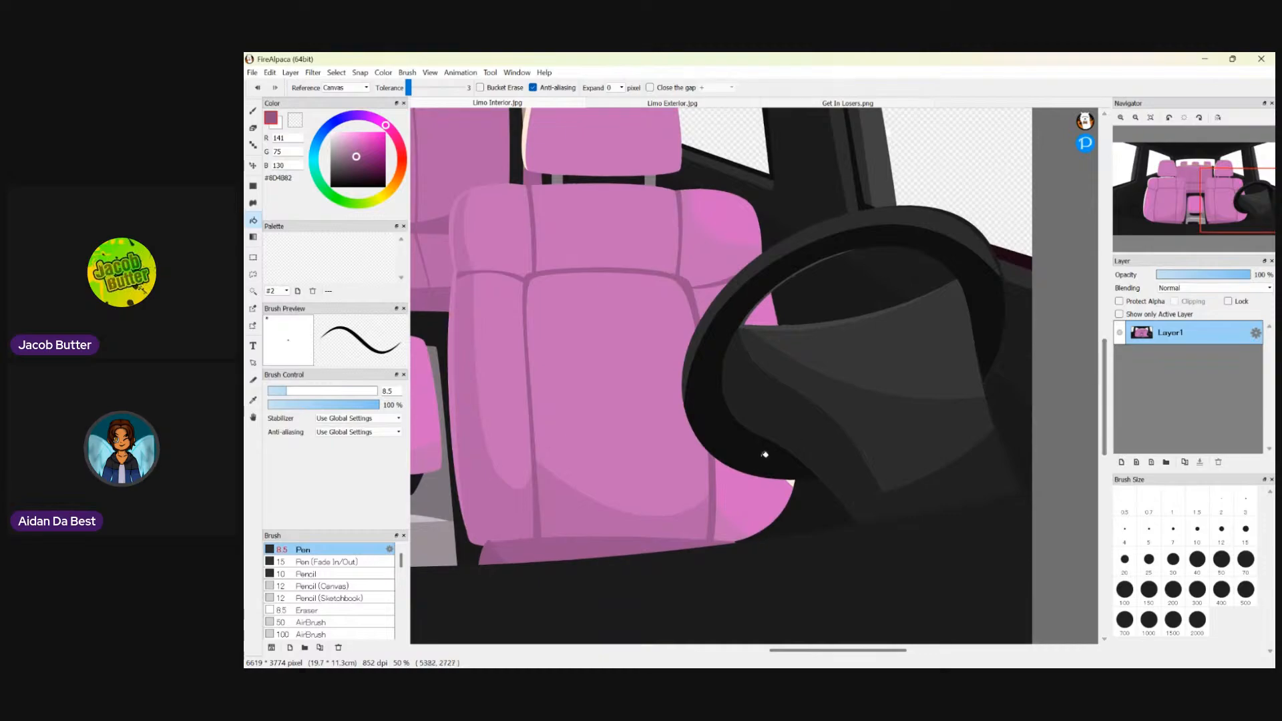
scroll(765, 455, "up", 2)
scroll(812, 474, "up", 1)
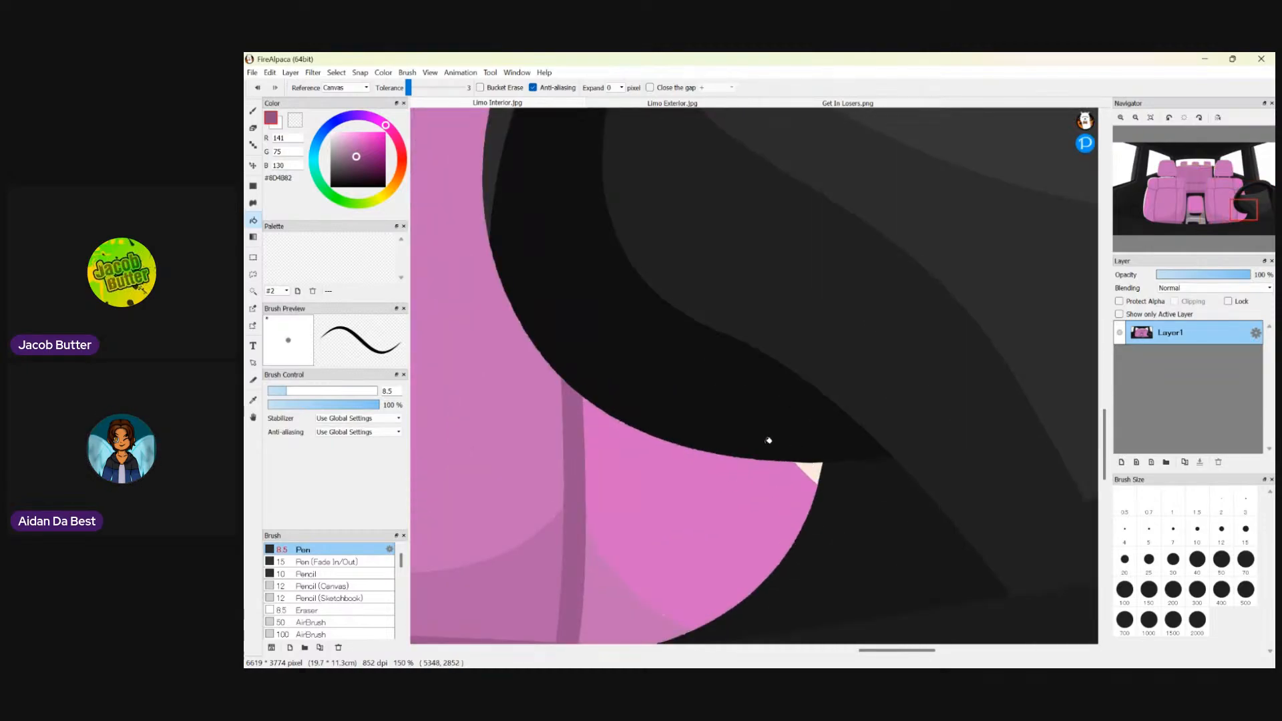
scroll(819, 466, "down", 3)
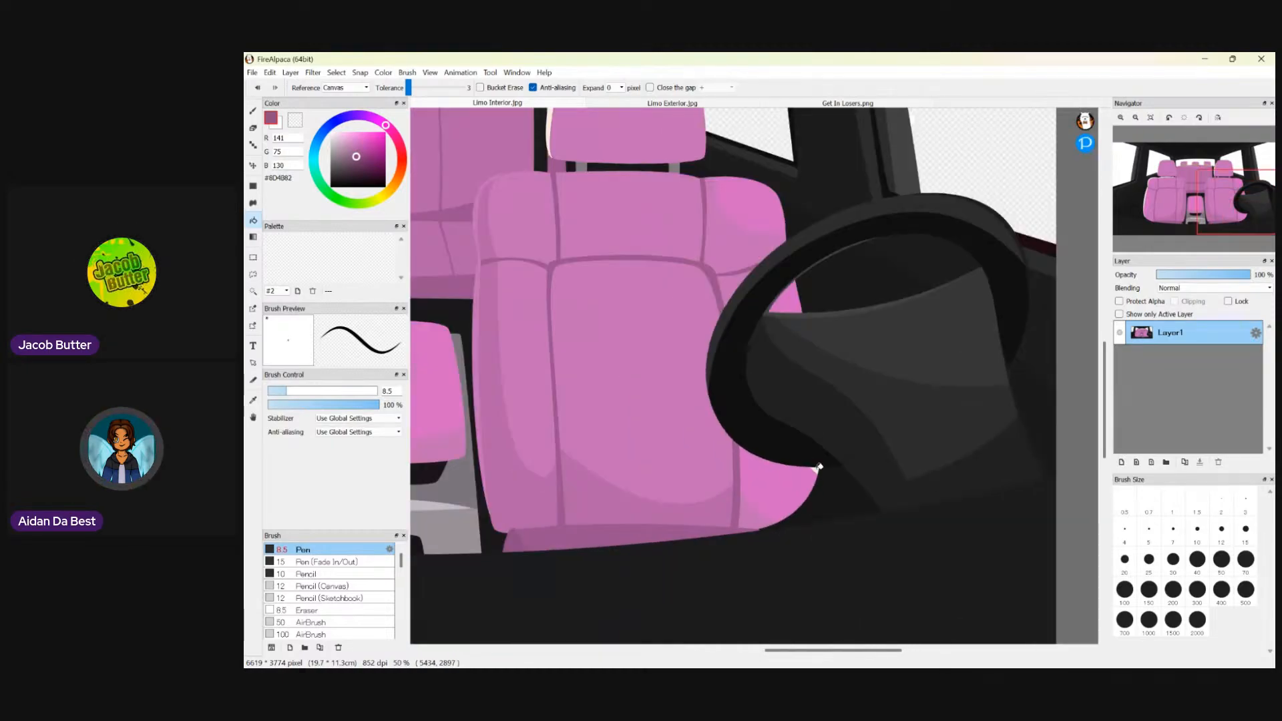
scroll(819, 466, "up", 2)
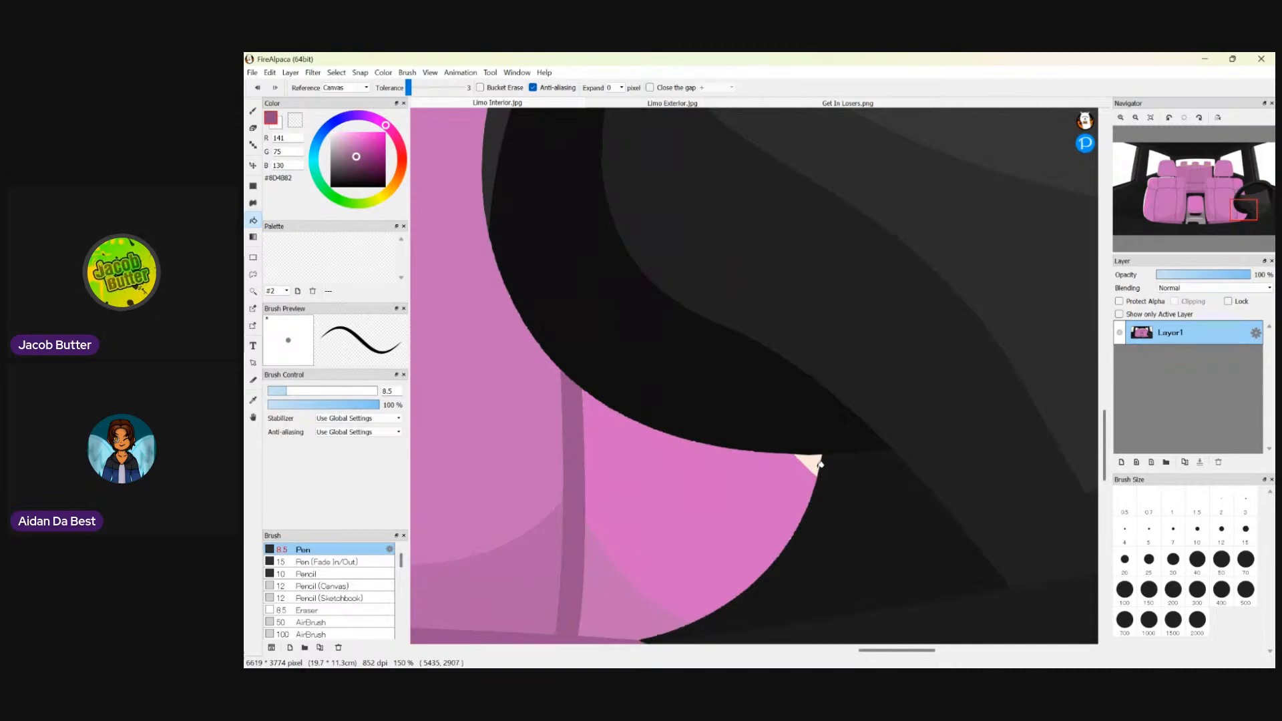
scroll(820, 464, "up", 1)
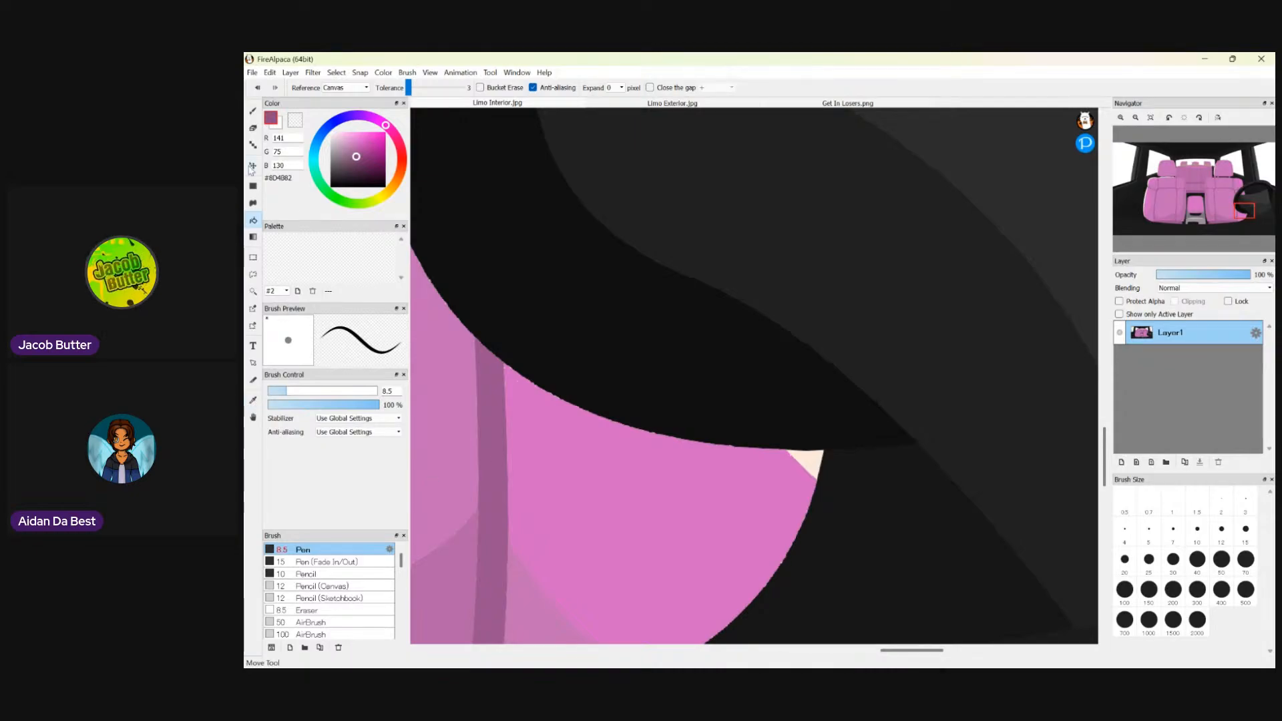
left_click(255, 400)
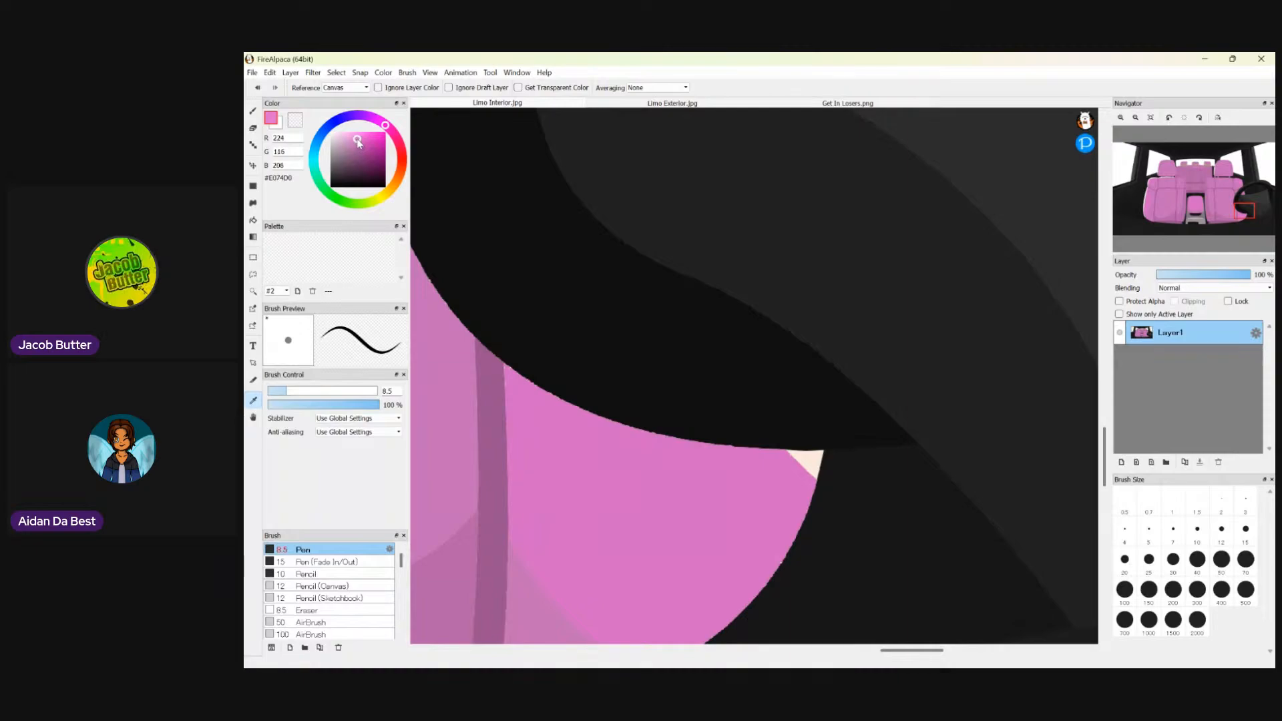
left_click(253, 219)
left_click(803, 457)
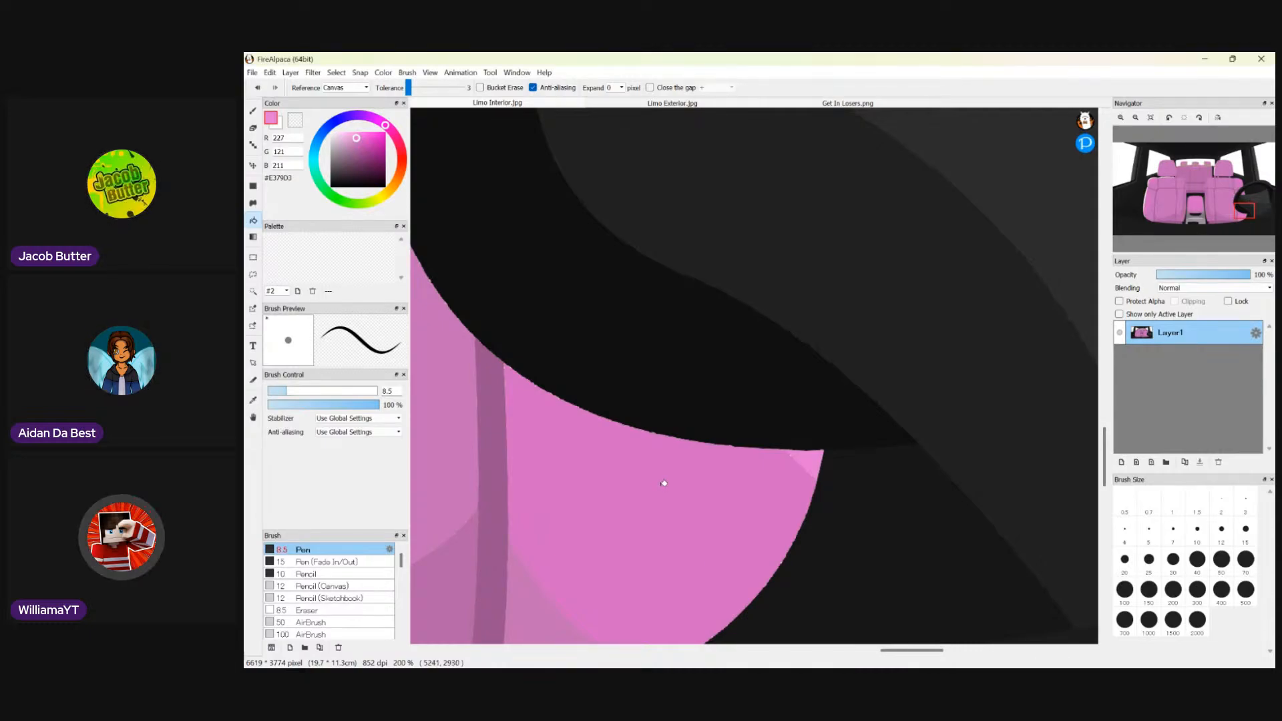
- Sample the rear seat's shaded pink #B461A8 and fill the brown shaded parts of the three rear headrests with it
scroll(661, 483, "down", 1)
scroll(653, 456, "down", 2)
scroll(641, 451, "up", 3)
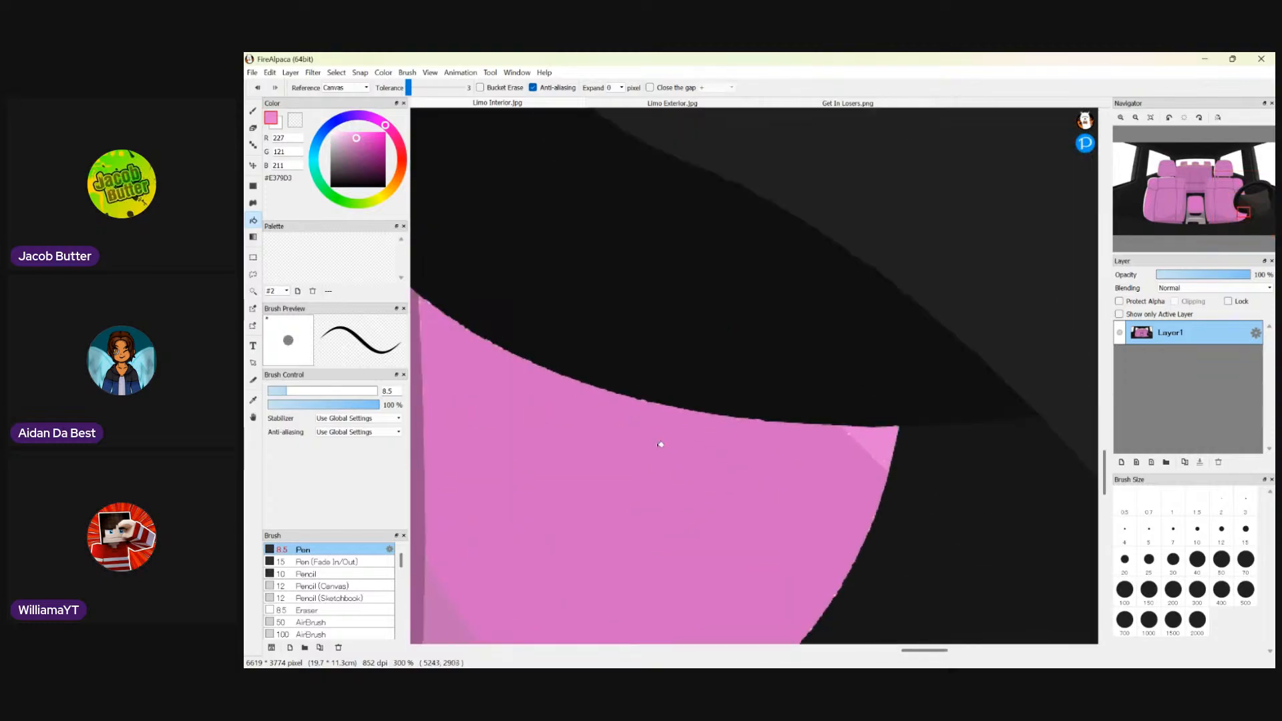
scroll(633, 447, "down", 5)
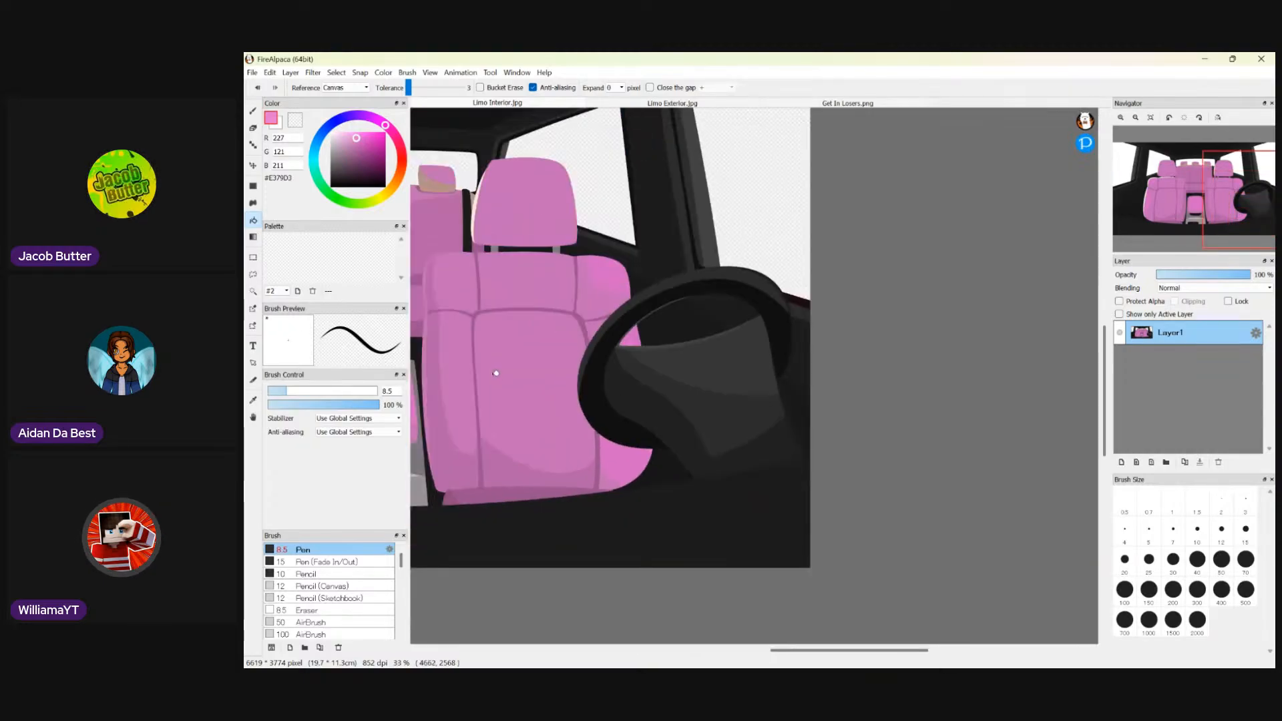
scroll(495, 372, "down", 1)
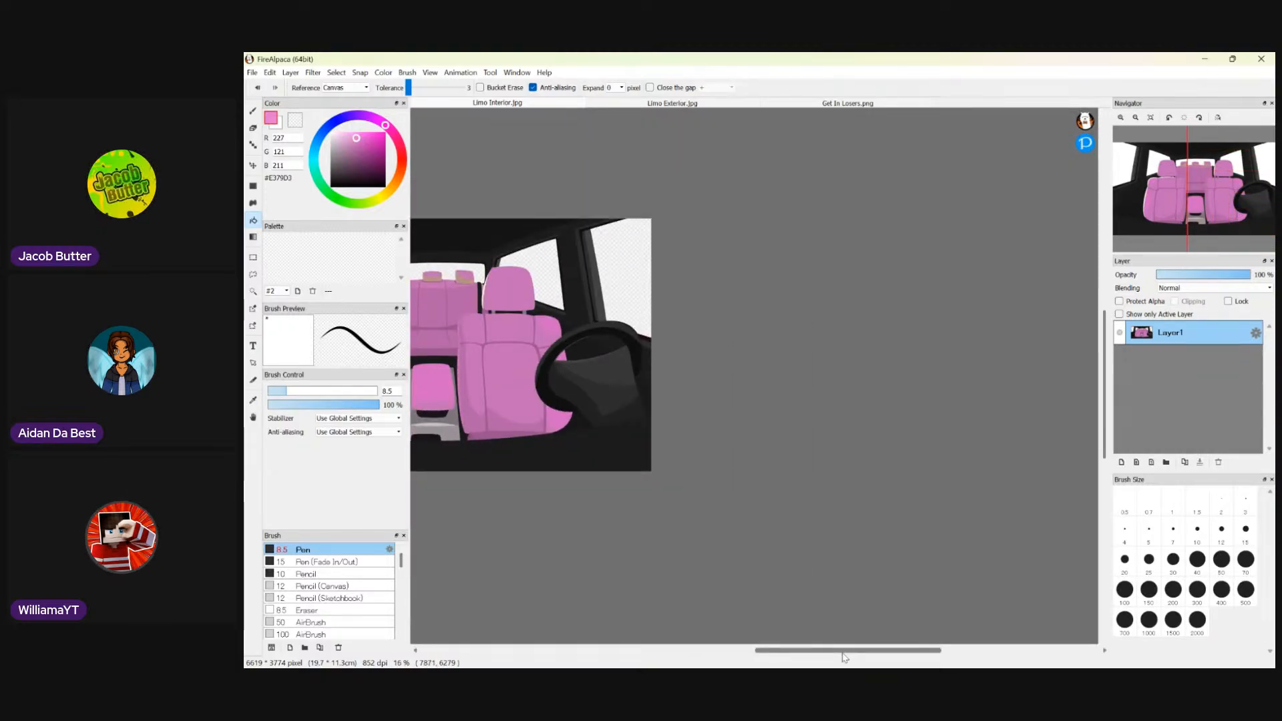
left_click_drag(844, 651, 770, 651)
scroll(615, 380, "up", 2)
scroll(614, 380, "up", 2)
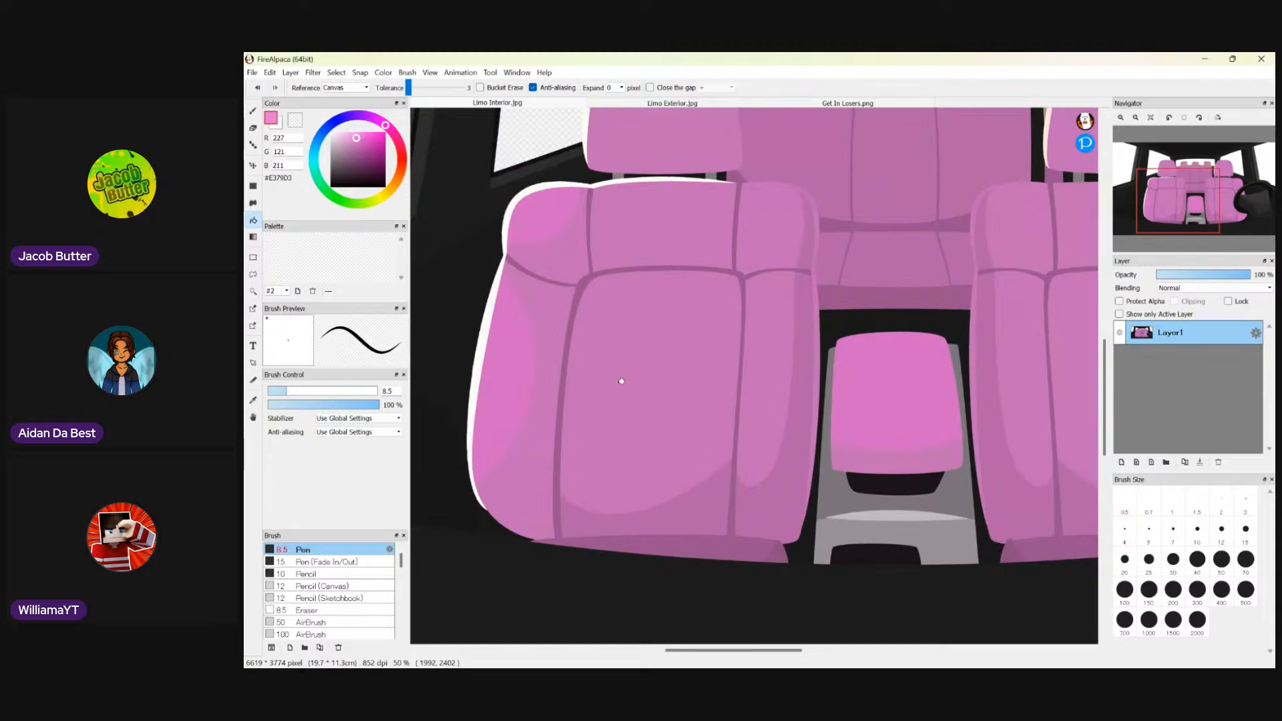
scroll(864, 479, "down", 2)
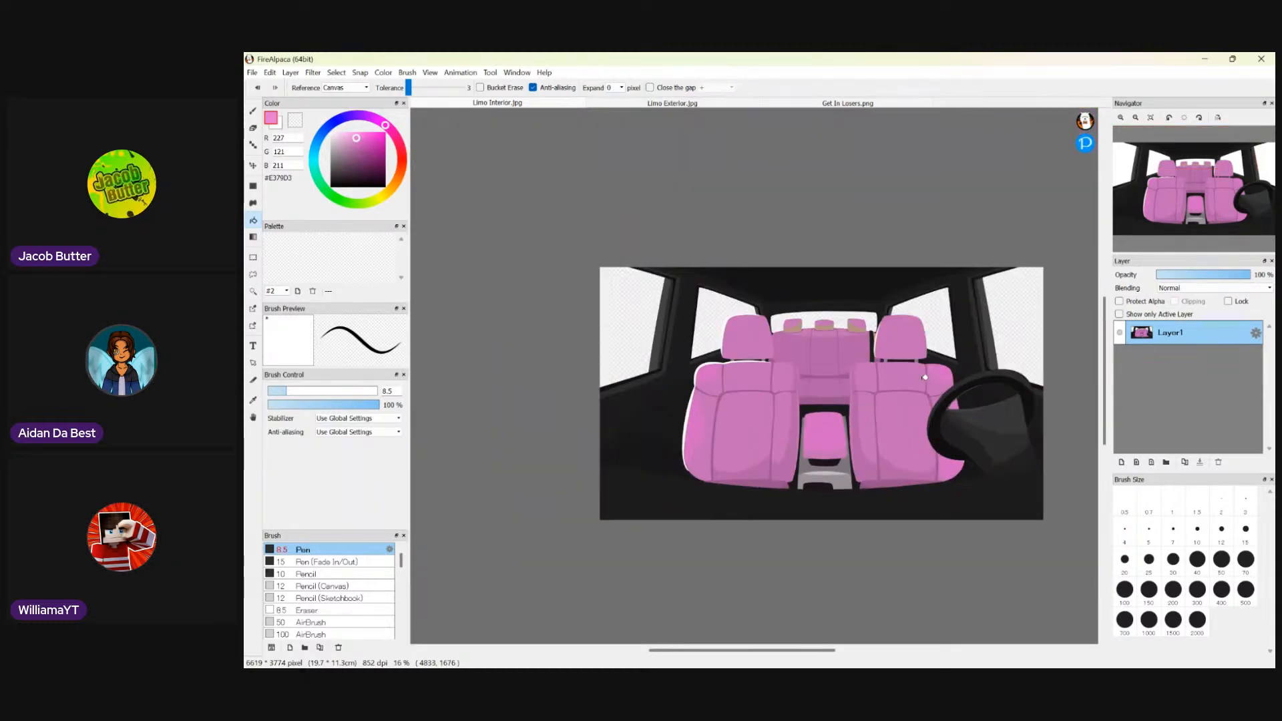
scroll(910, 372, "up", 2)
scroll(761, 287, "up", 4)
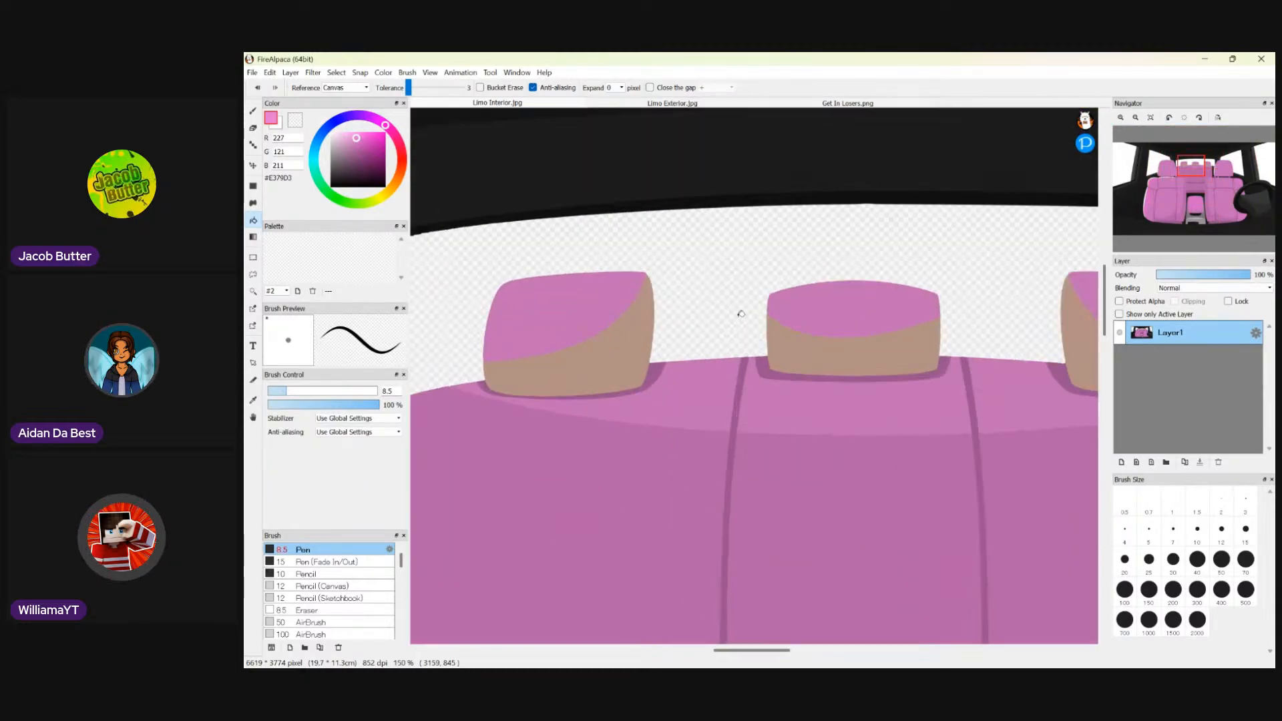
left_click(254, 400)
left_click(487, 438)
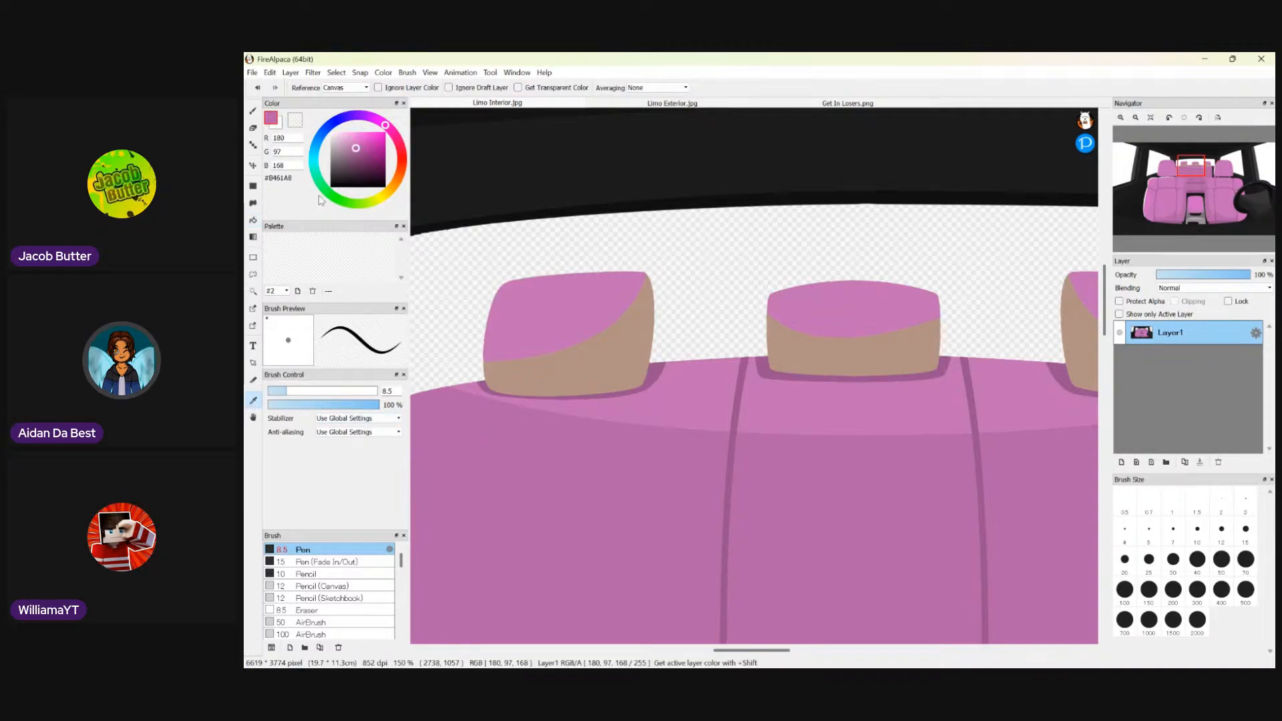
left_click(252, 222)
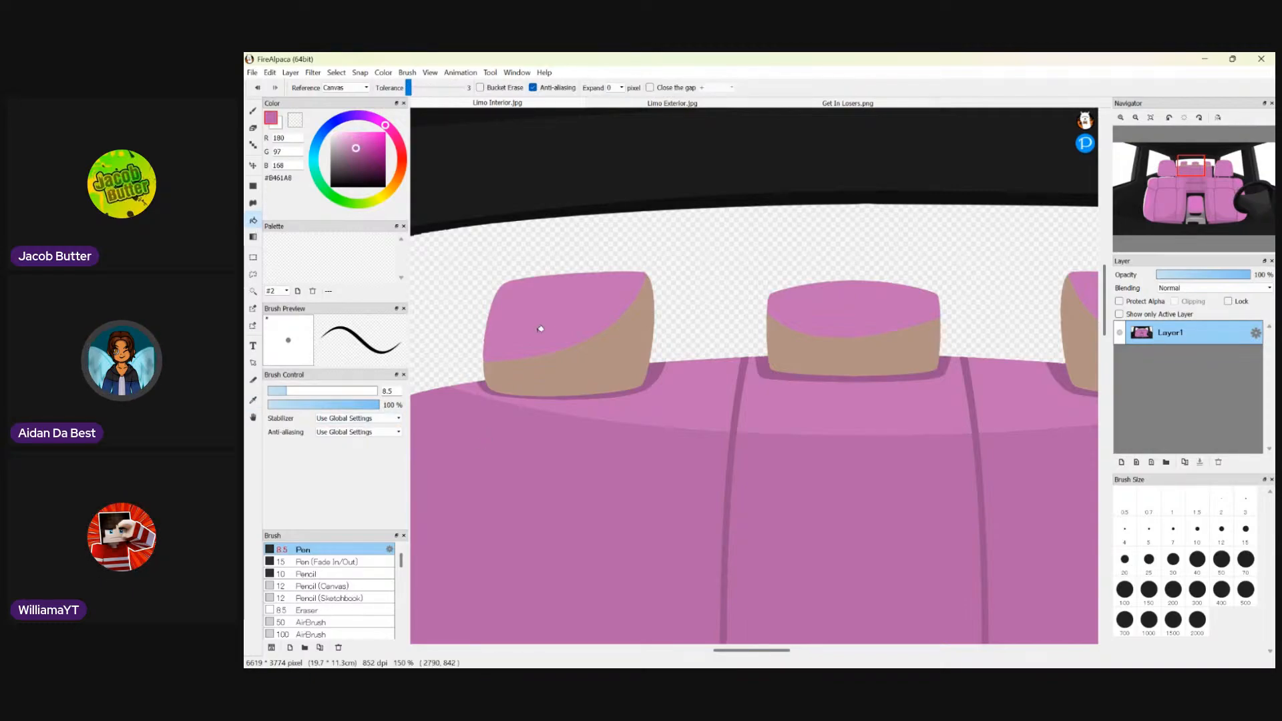
left_click(585, 359)
left_click(795, 355)
scroll(833, 354, "down", 4)
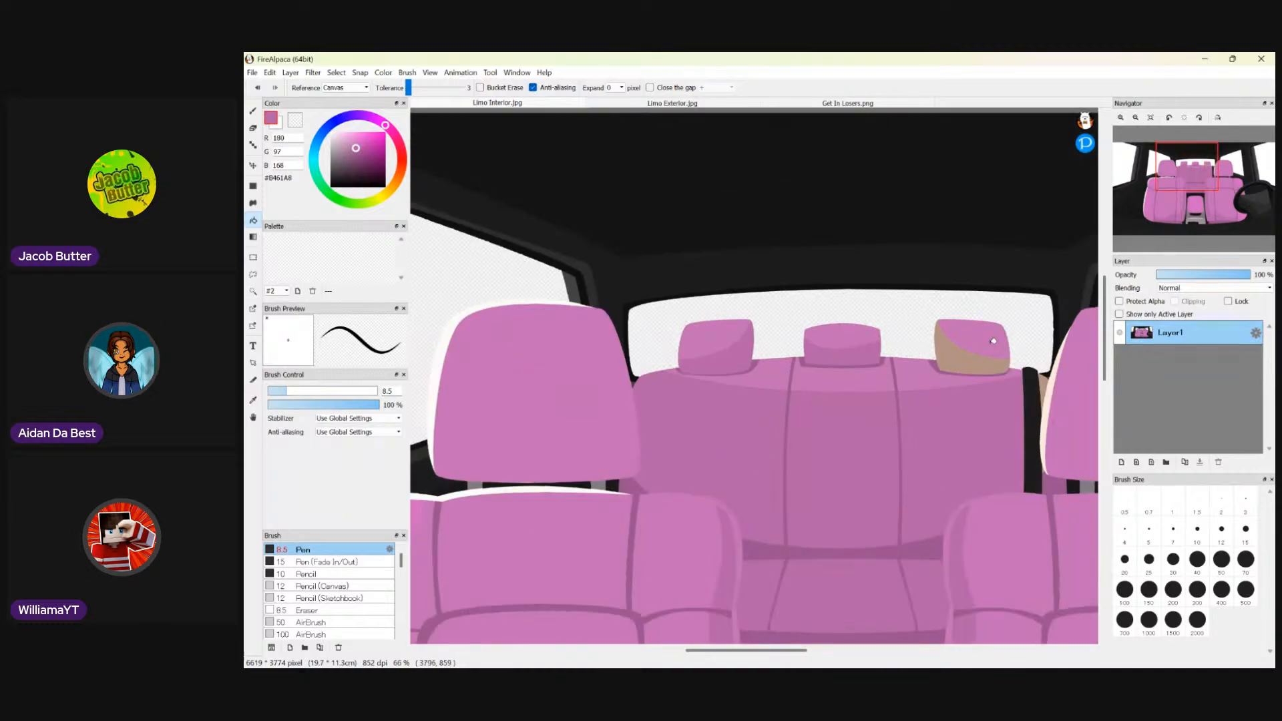
left_click(967, 361)
- Sample the front passenger seat's bright pink, lighten it to #F089E1, and fill the white rims of that seat and its headrest
scroll(721, 504, "down", 4)
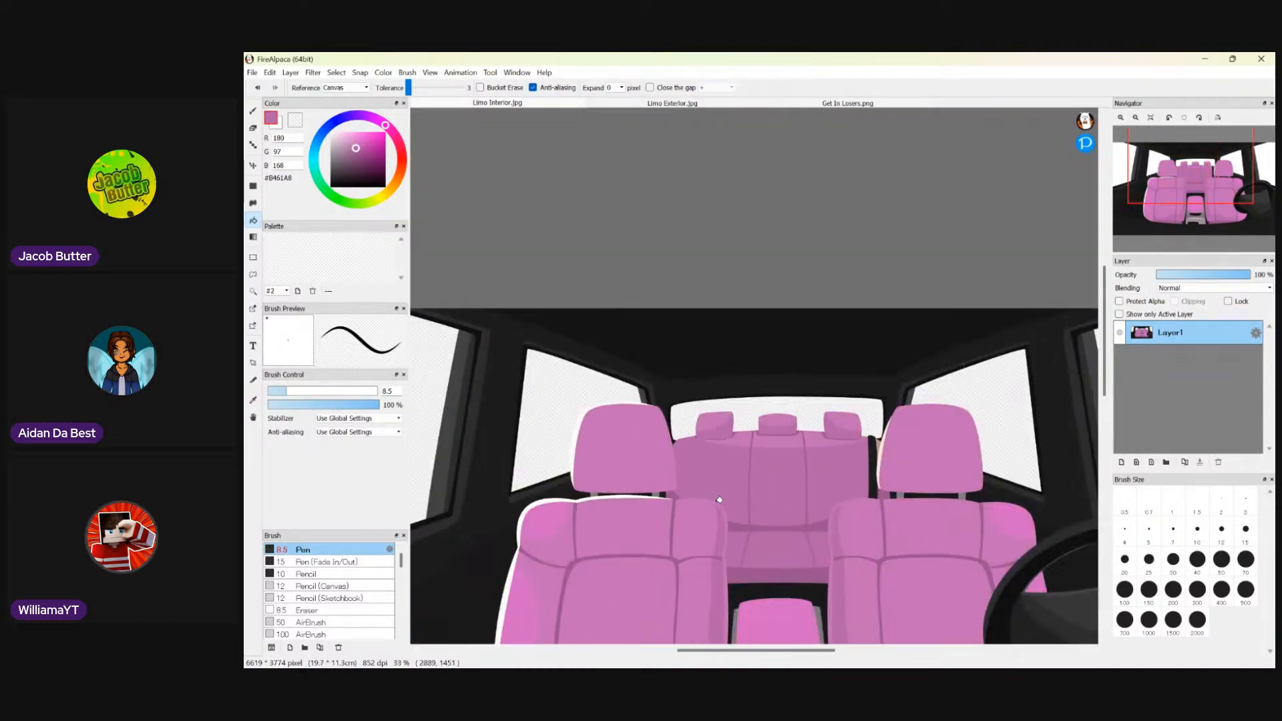
scroll(542, 515, "up", 2)
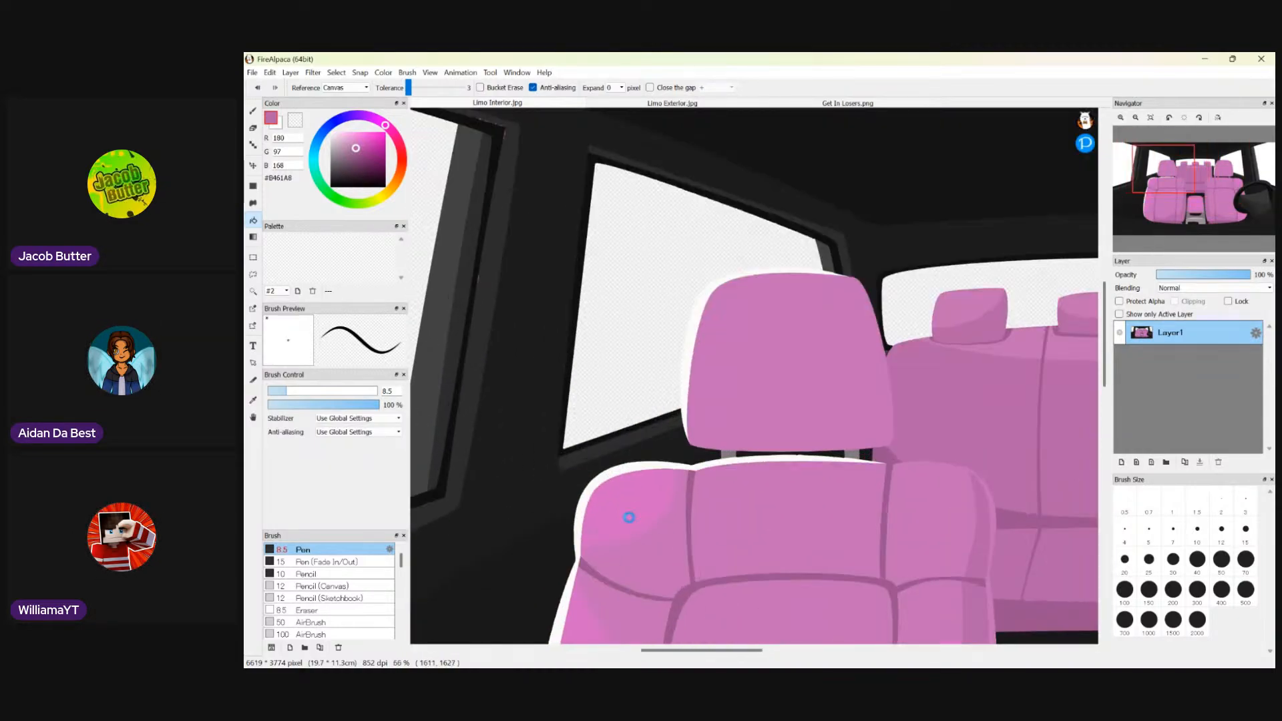
scroll(629, 518, "up", 2)
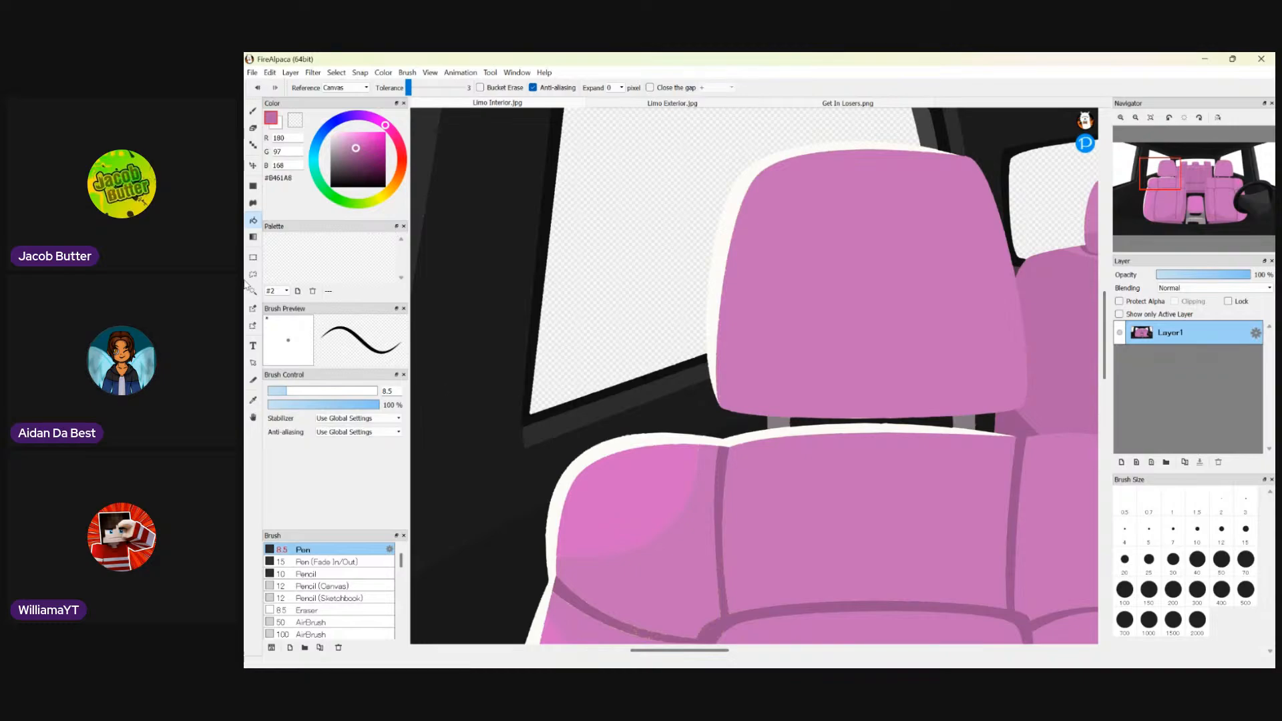
left_click(253, 400)
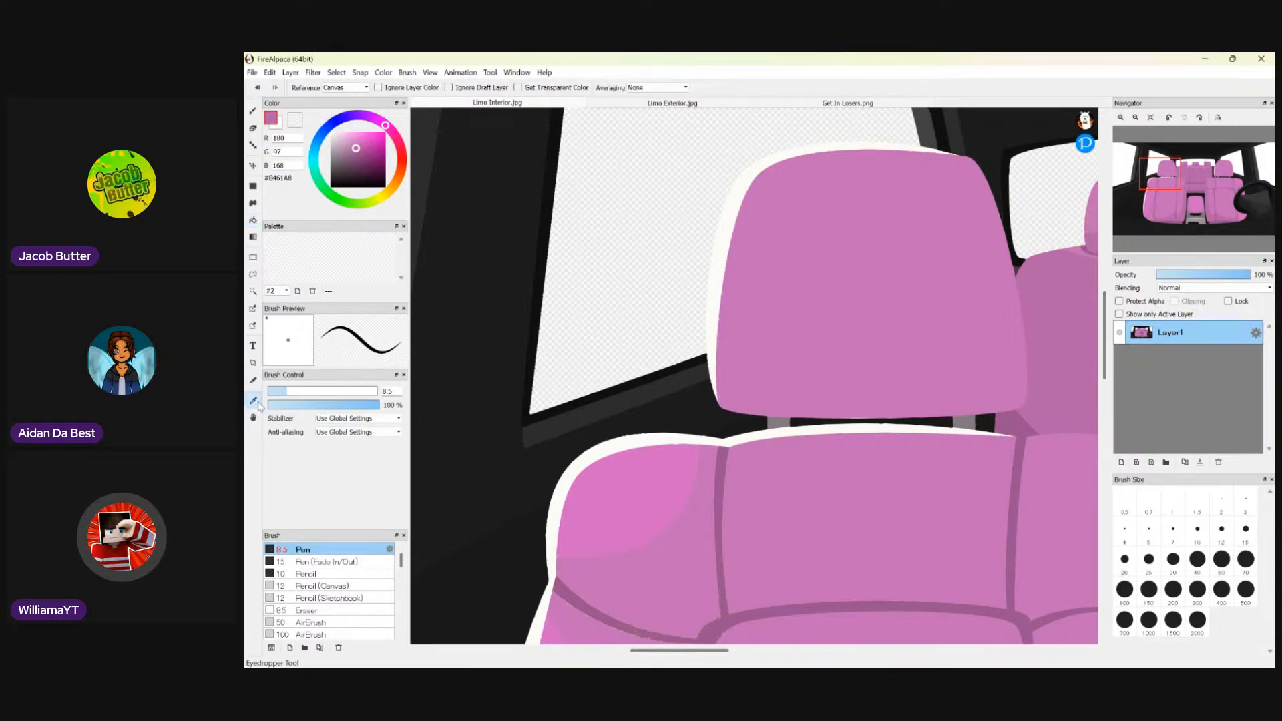
left_click(644, 465)
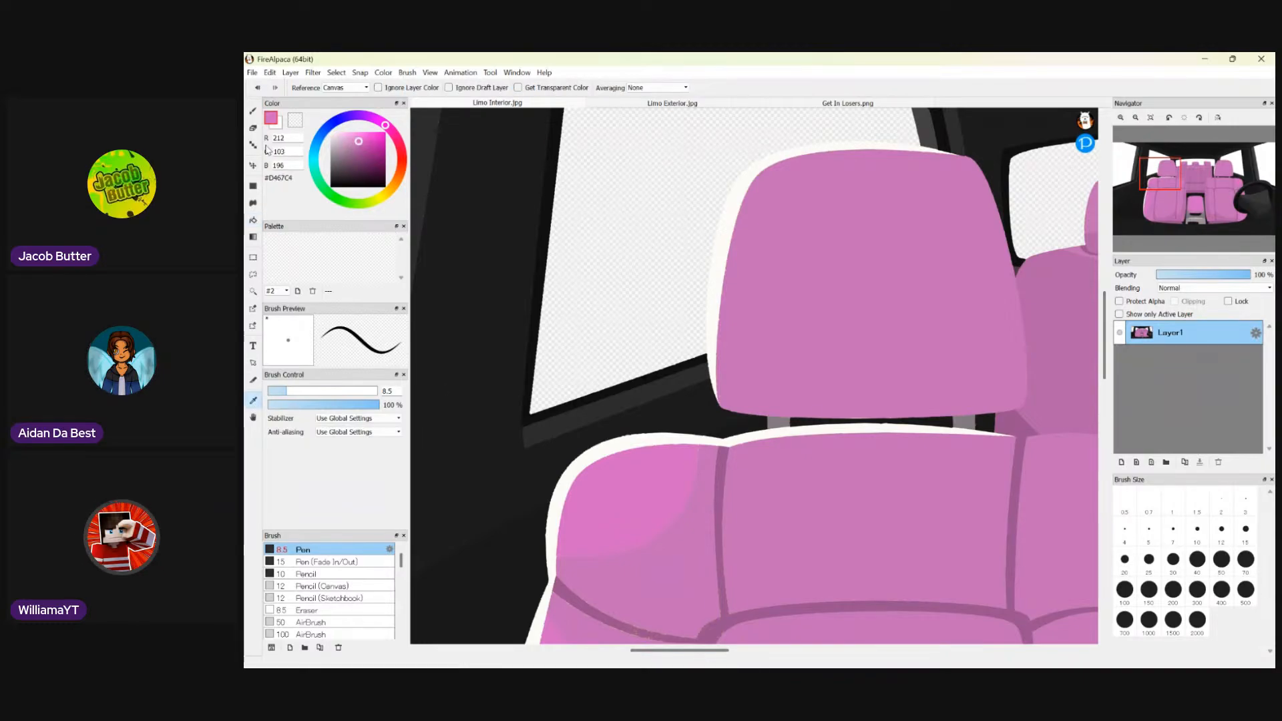
left_click(354, 136)
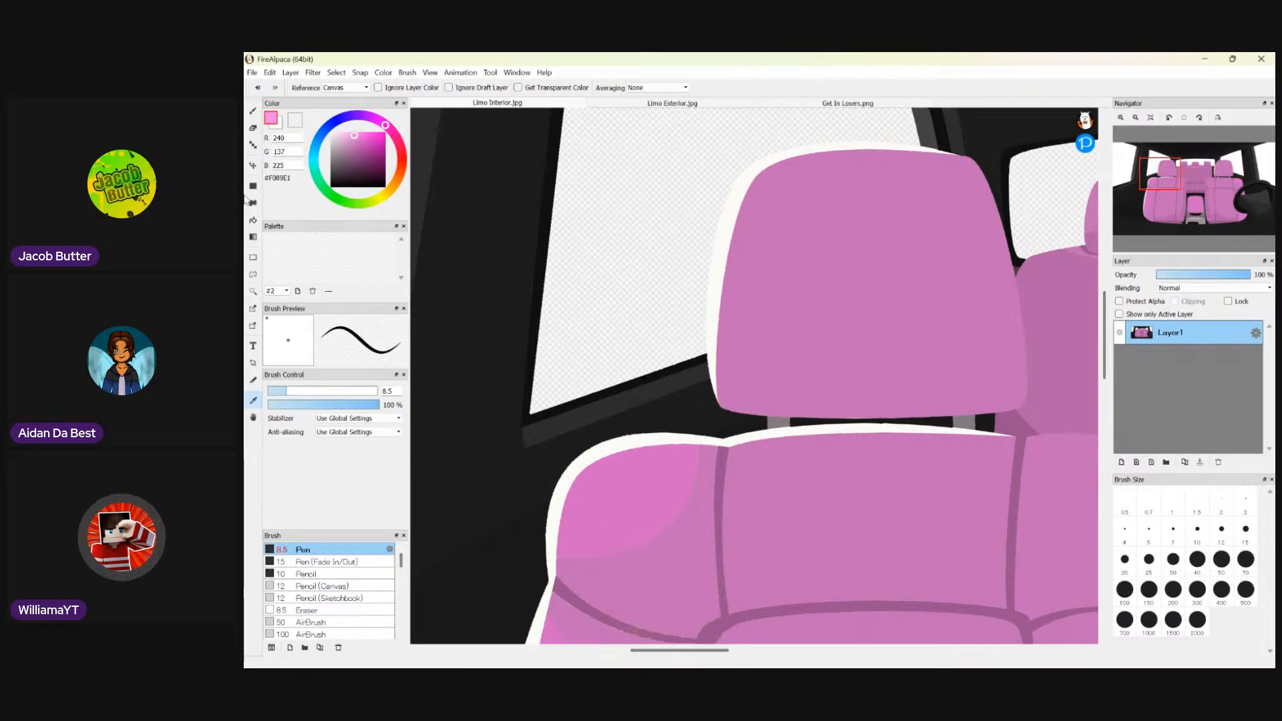
left_click(254, 221)
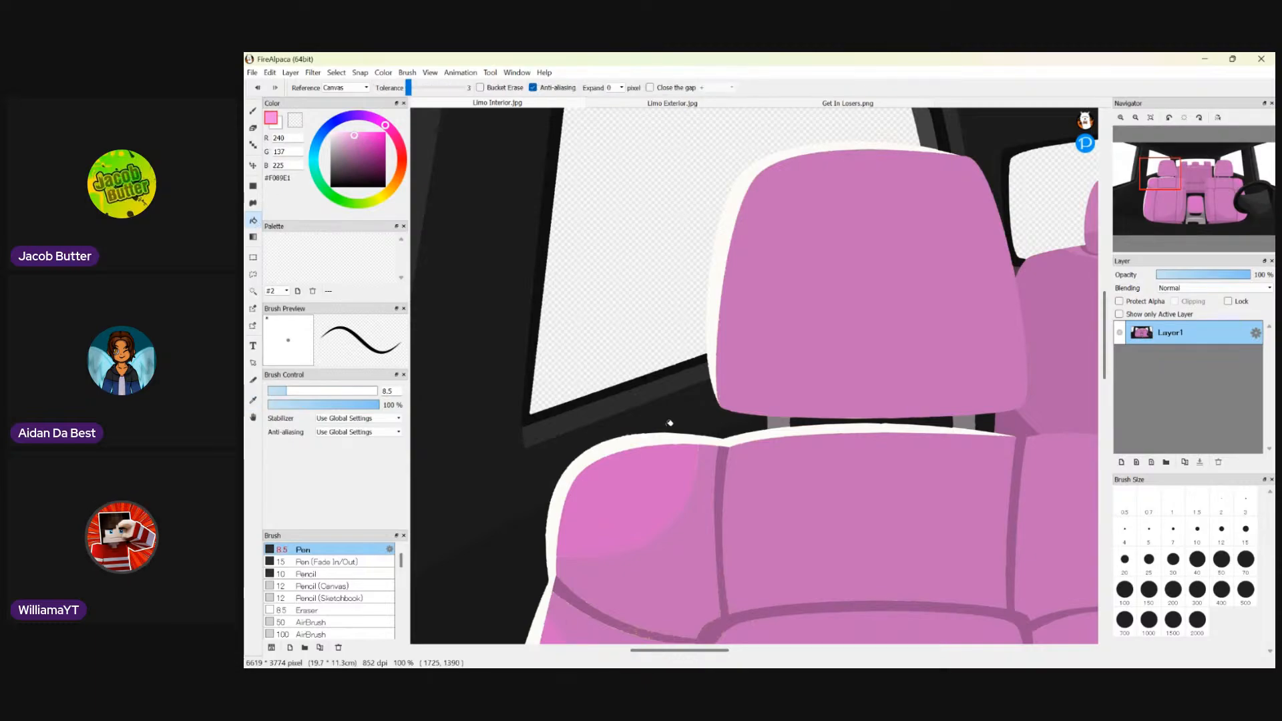
left_click(661, 438)
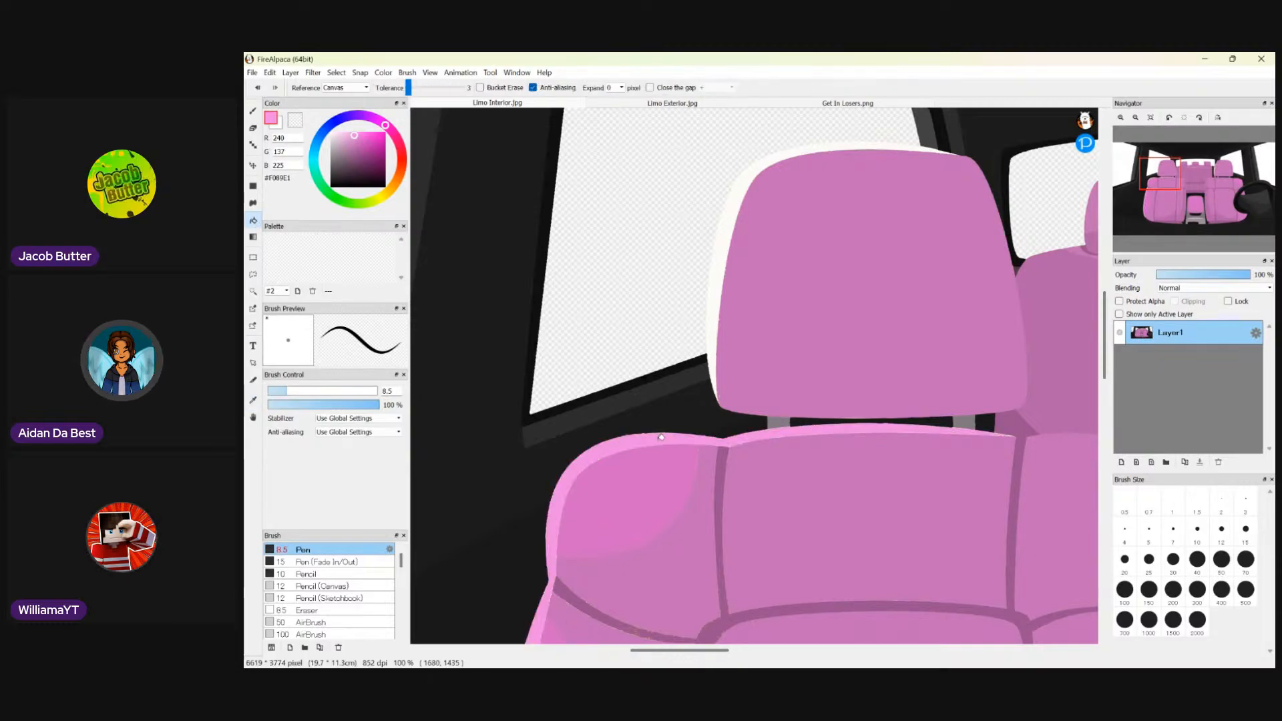
left_click(717, 271)
- Fill the cream inner edge of the driver seat's headrest with the light pink #F089E1
scroll(719, 269, "down", 3)
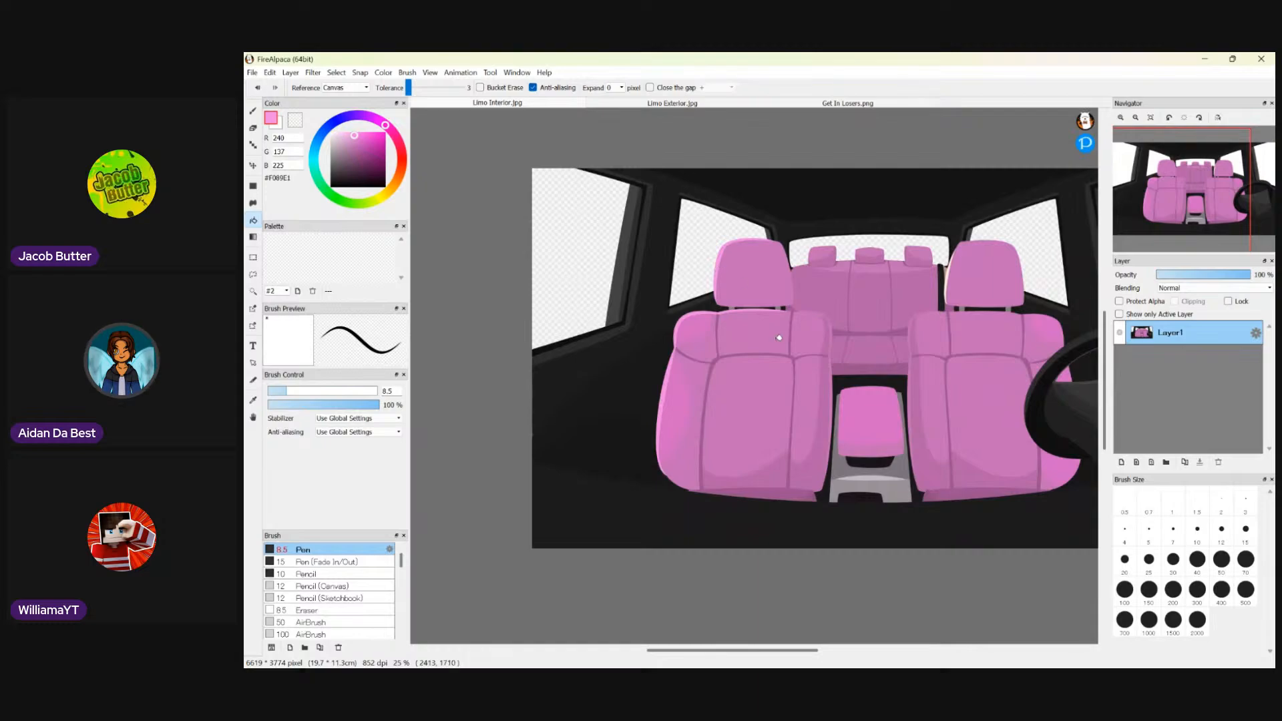
scroll(927, 167, "up", 3)
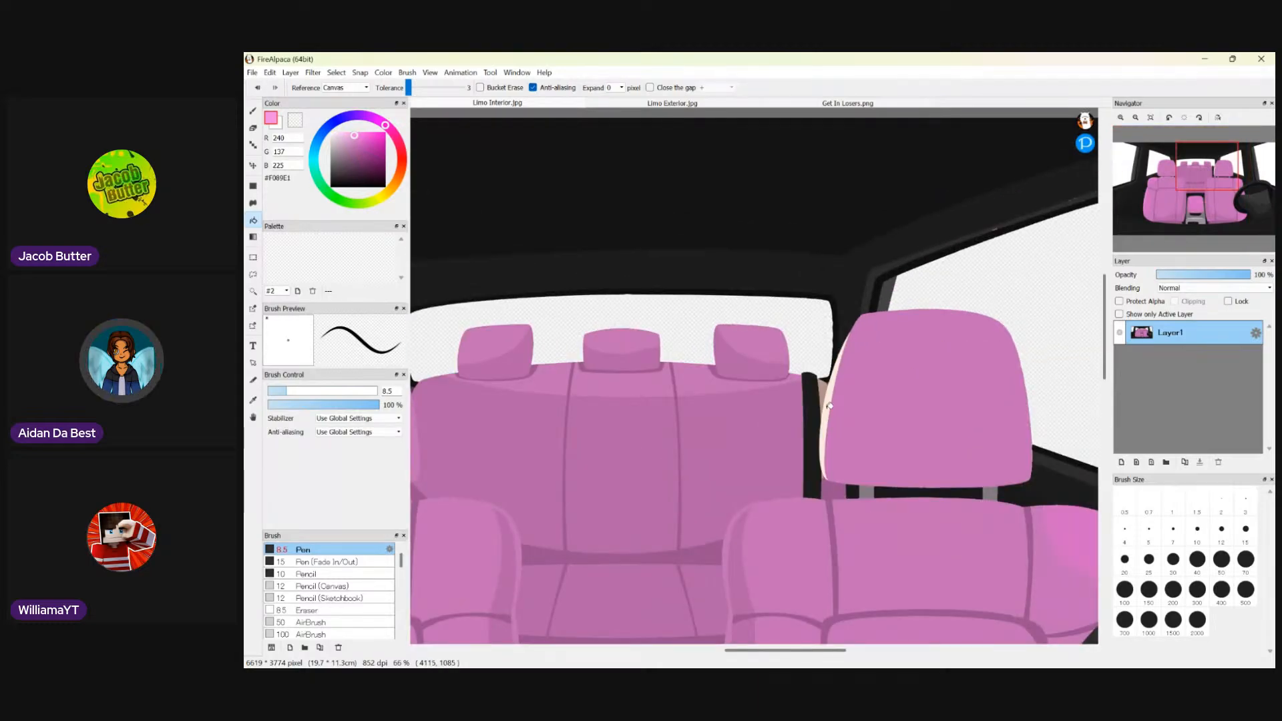
left_click(829, 405)
- Sample the rear seat's shaded pink #B461A8 and fill the brown patch between the black belt and the driver's headrest
scroll(828, 406, "up", 3)
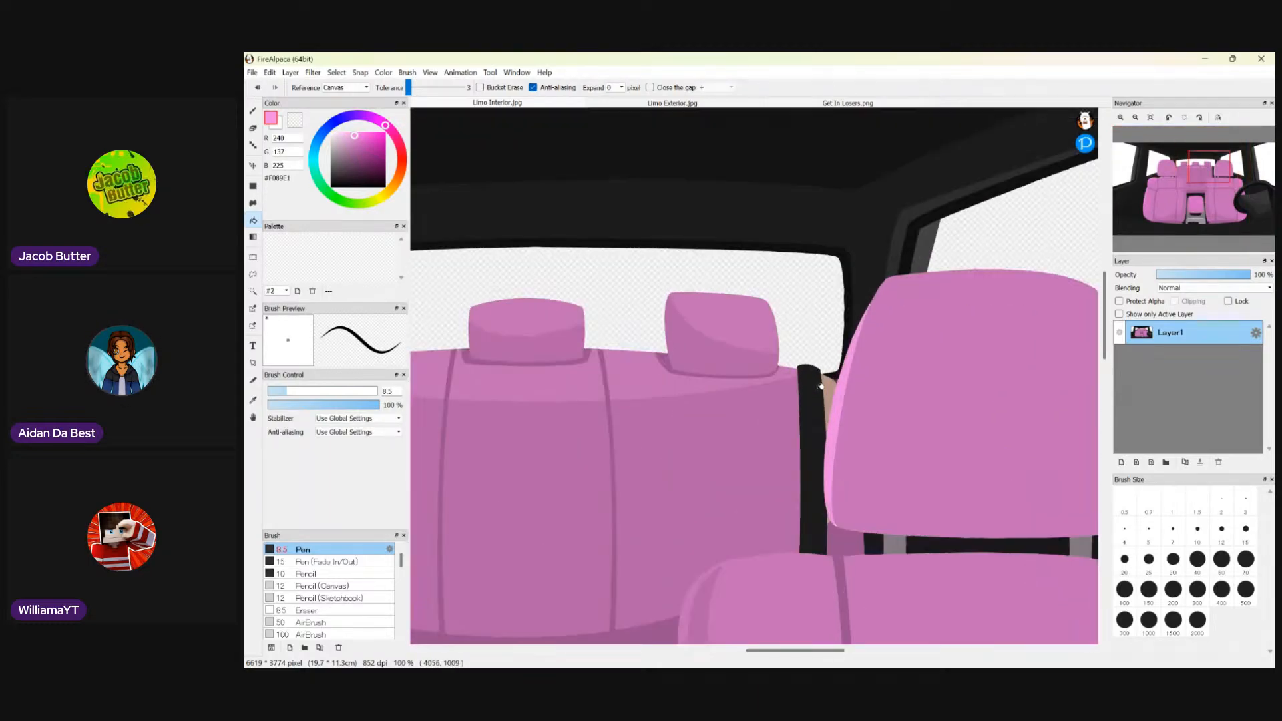
left_click(253, 400)
left_click(606, 466)
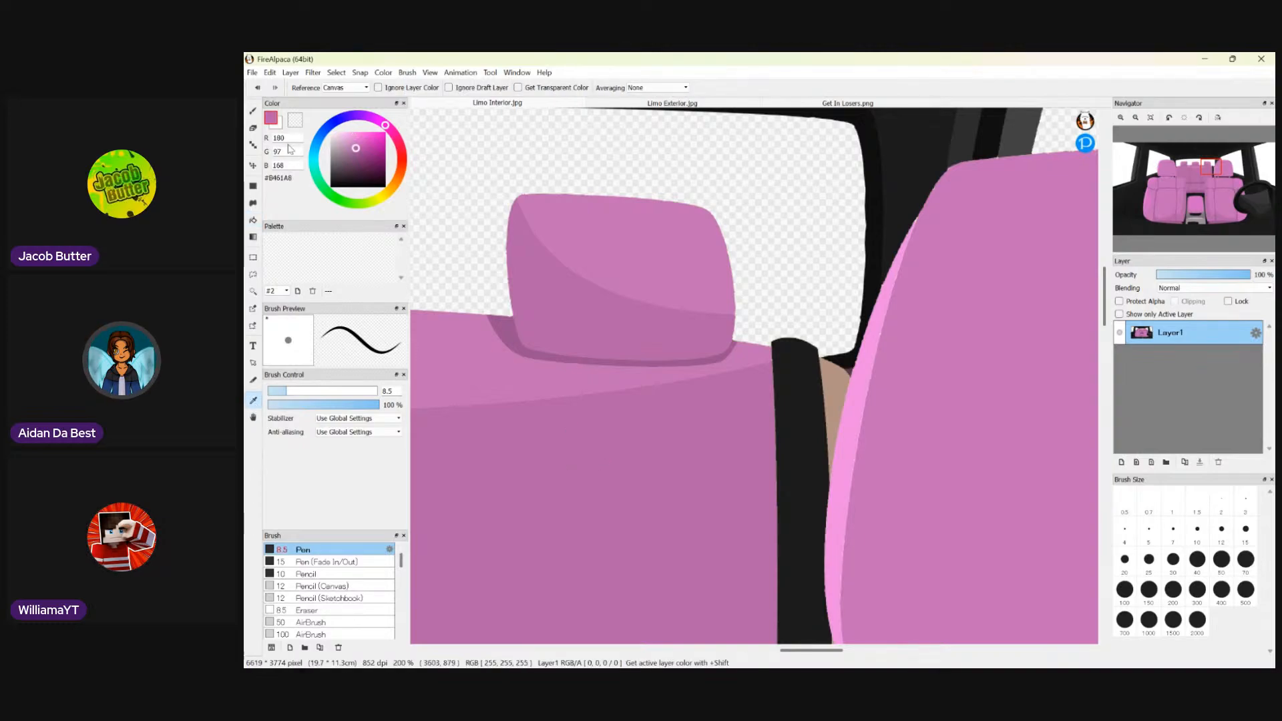
left_click(253, 220)
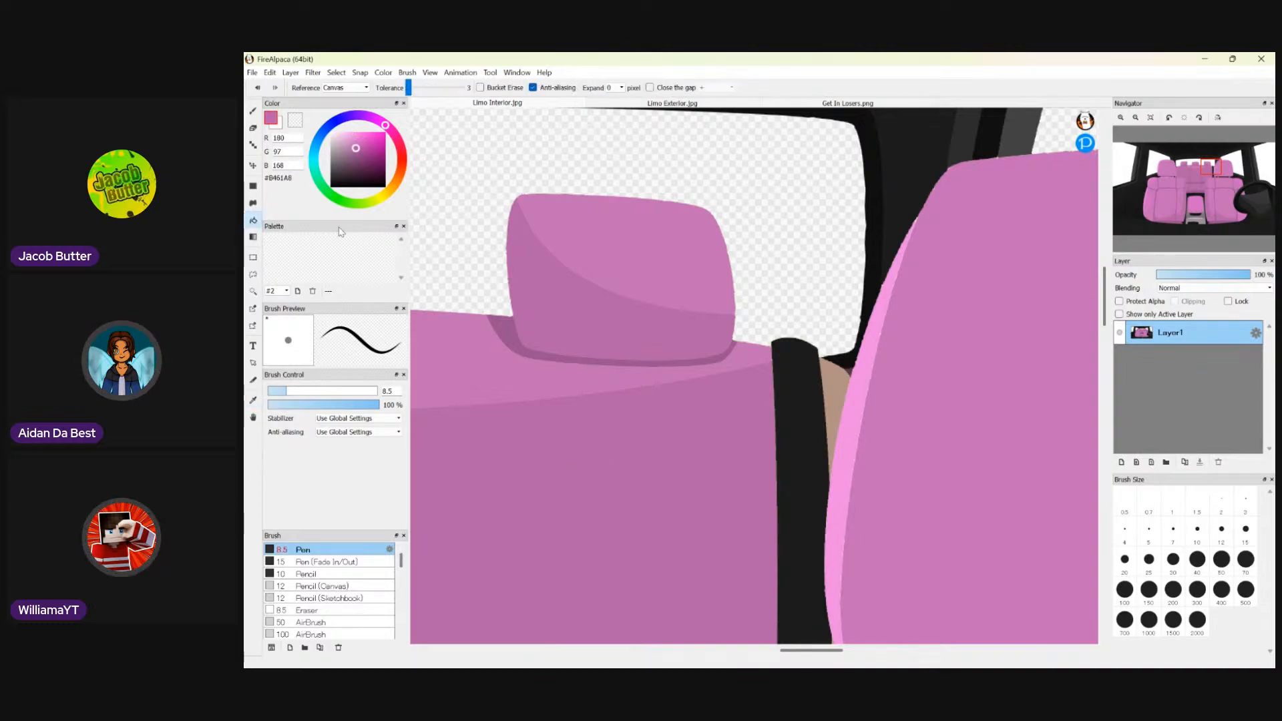
left_click(832, 379)
- Sample the dark pink #9A508F from the passenger seat's lower edge and fill the console's dark grey area beneath the armrest
scroll(832, 379, "down", 5)
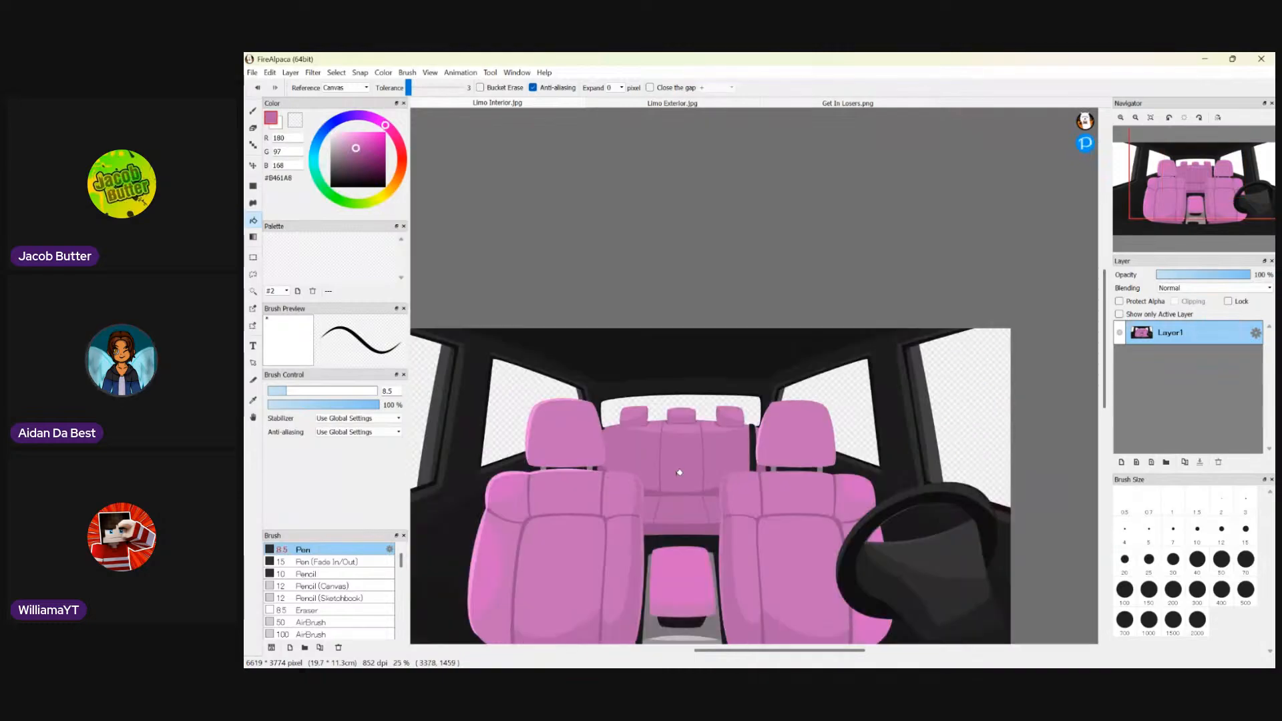
scroll(614, 454, "up", 4)
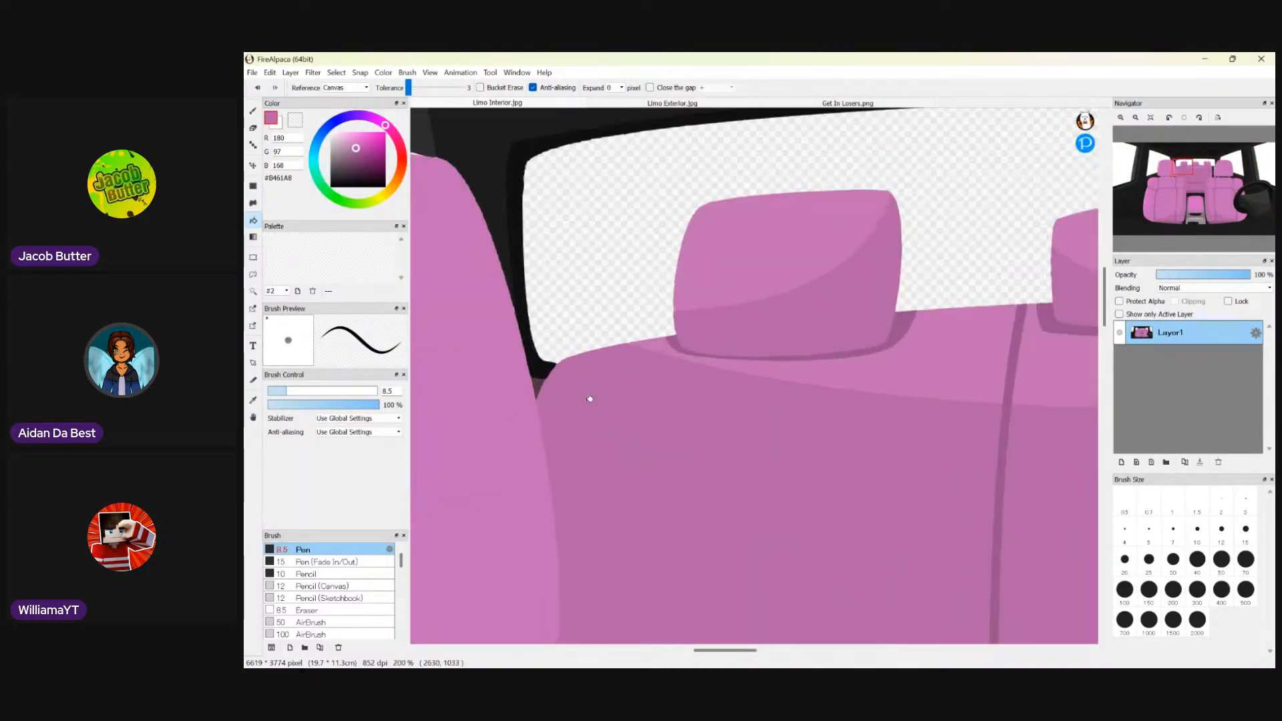
scroll(607, 401, "down", 2)
scroll(607, 402, "down", 2)
scroll(766, 452, "up", 1)
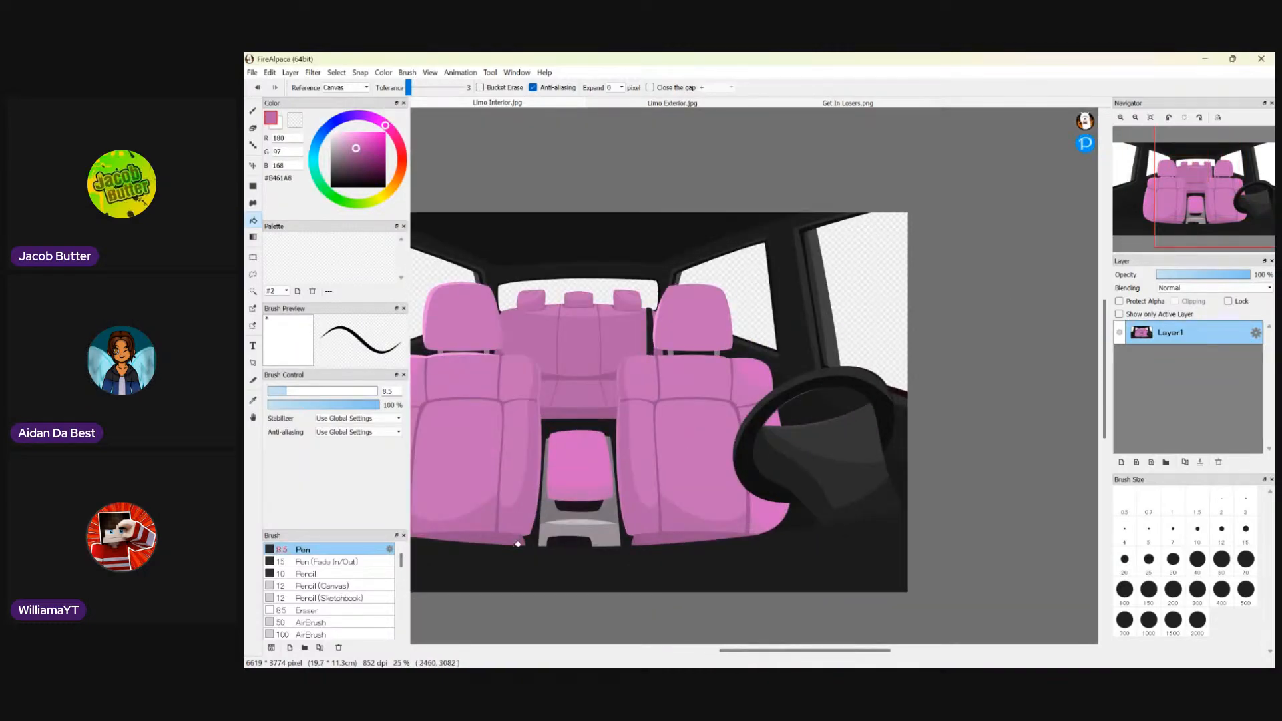
scroll(637, 505, "up", 2)
scroll(653, 509, "down", 1)
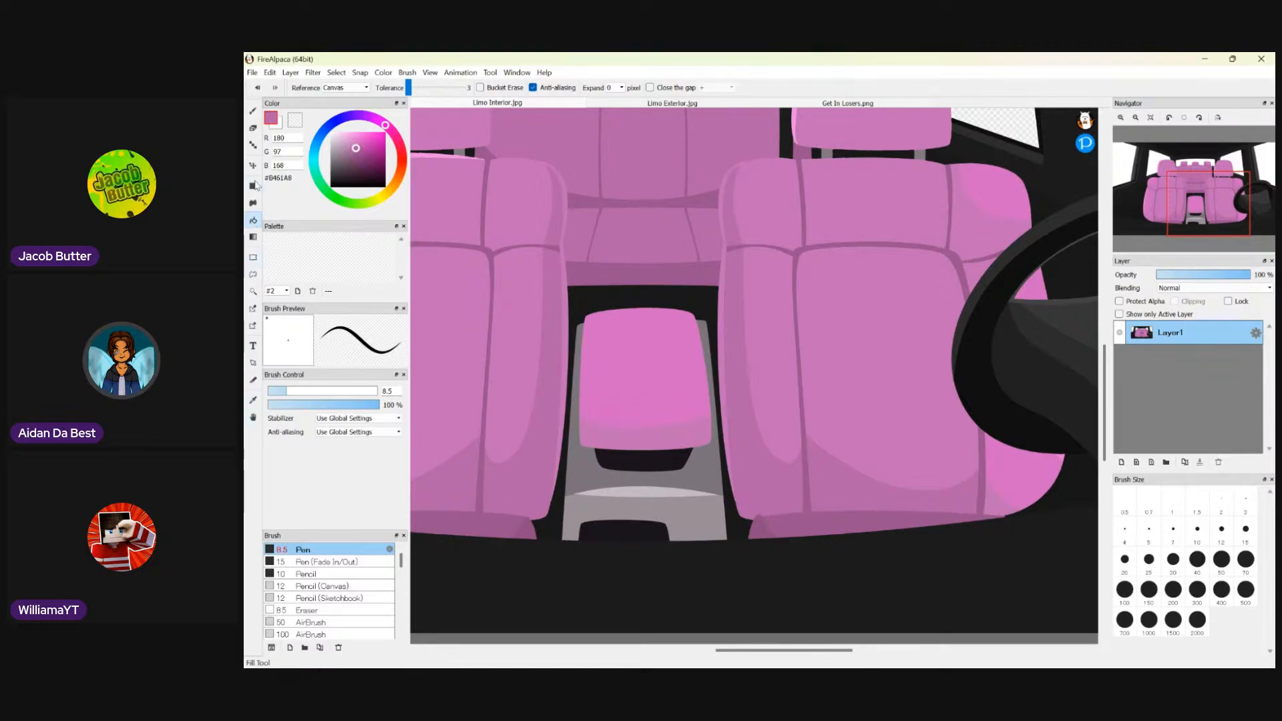
left_click(253, 404)
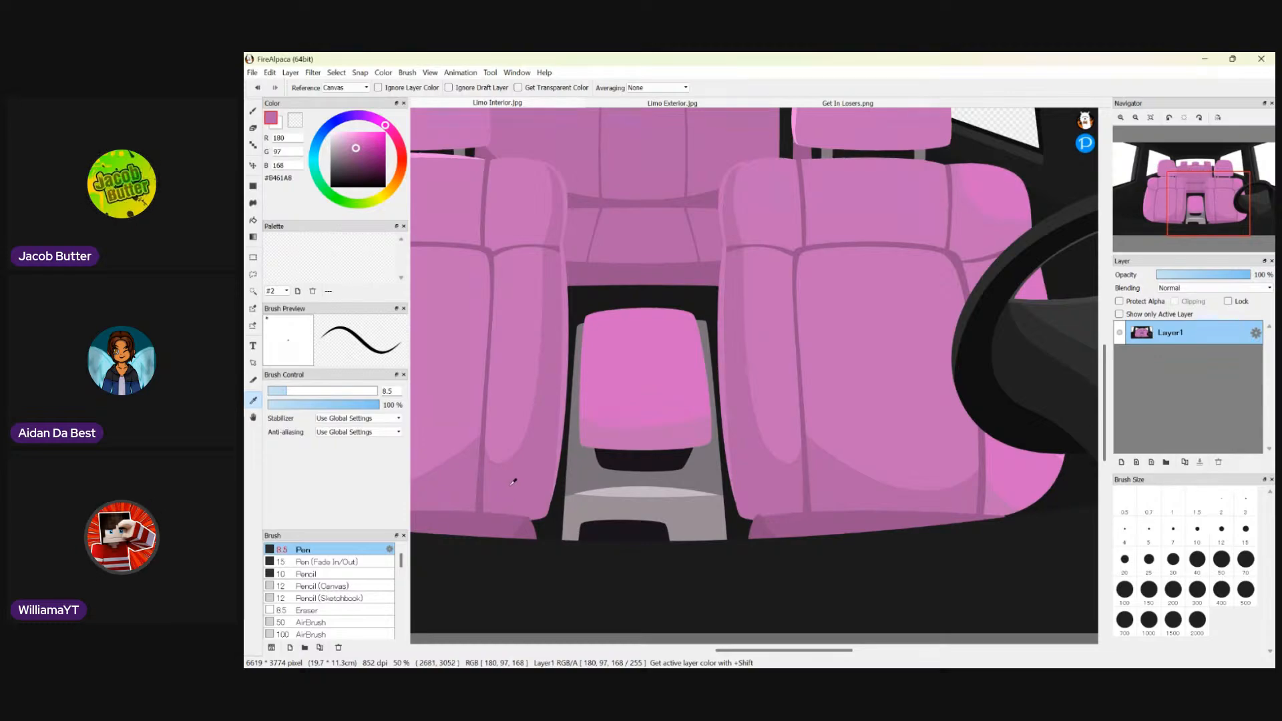
left_click(506, 523)
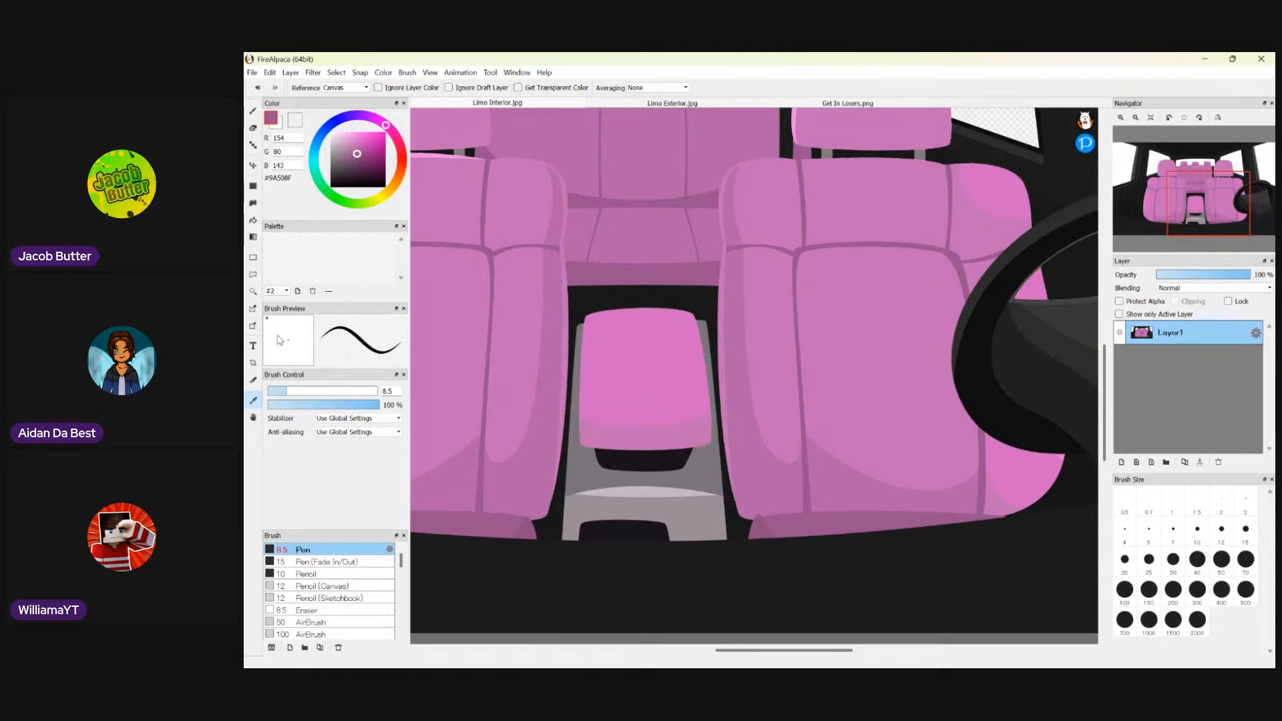
left_click(254, 220)
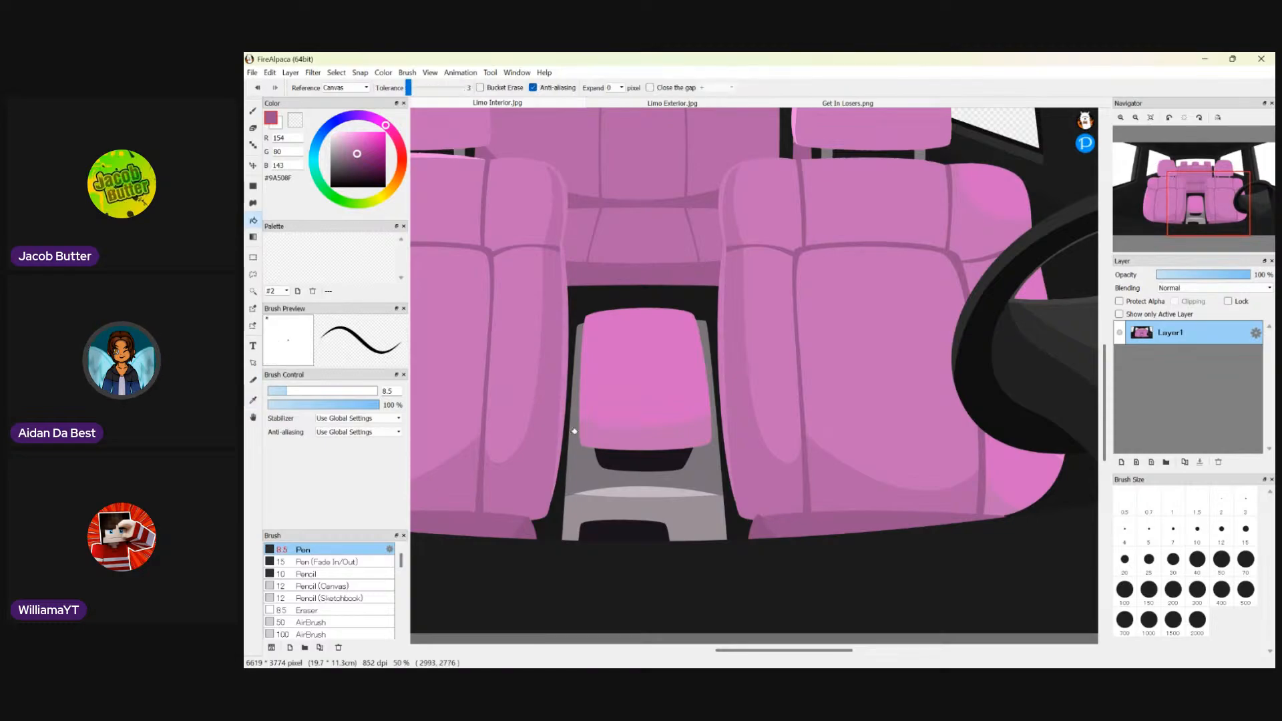
left_click(586, 464)
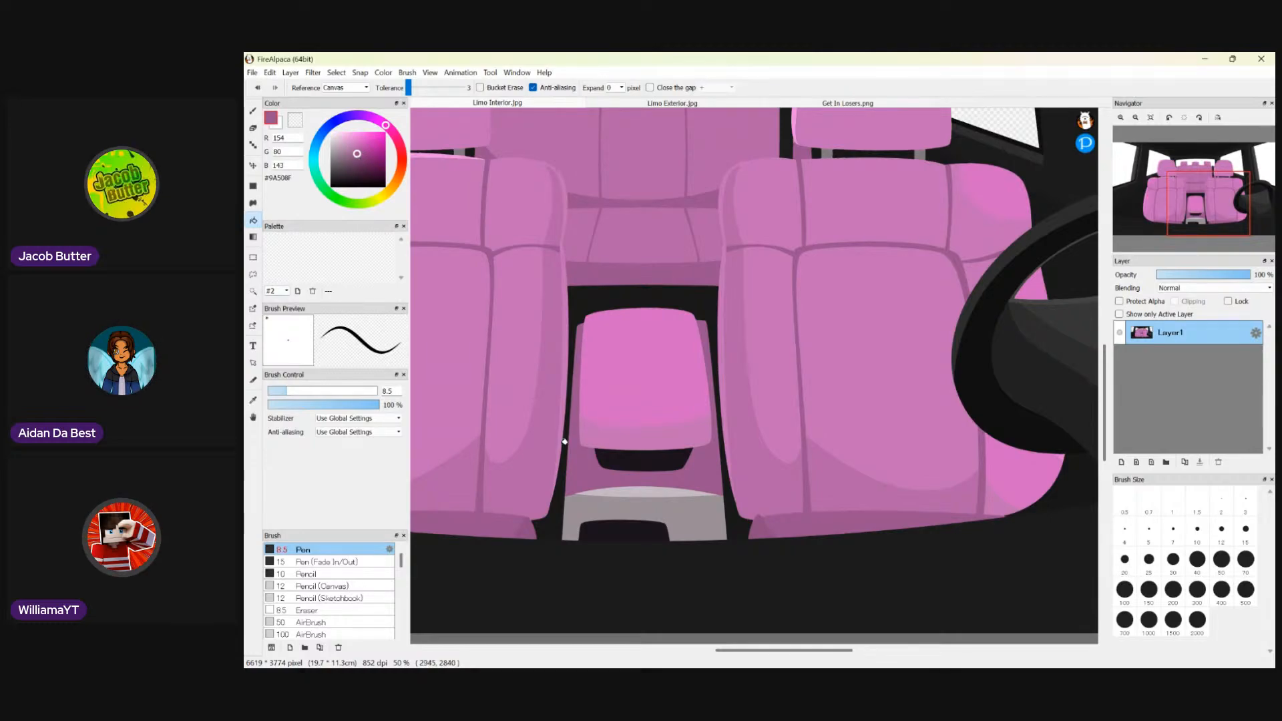
- Sample the passenger seat's shaded pink #B461A8 and fill the console's grey lower front panel
left_click(253, 399)
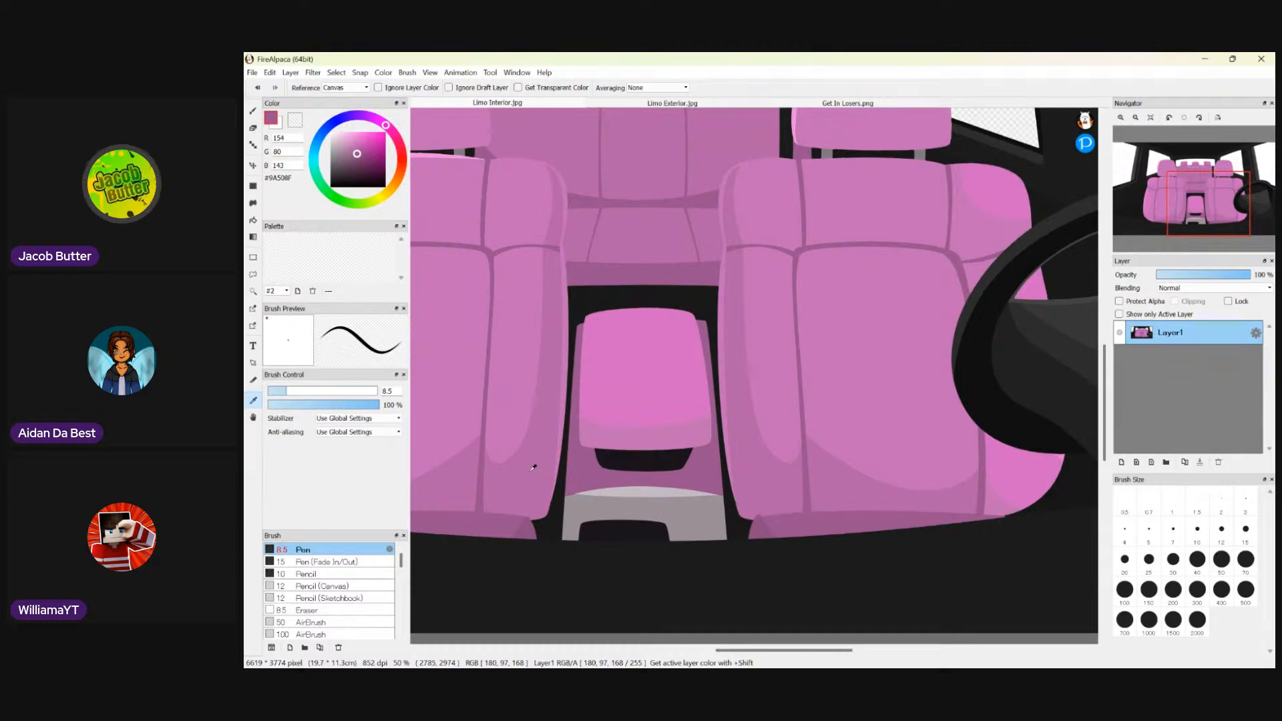
left_click(534, 467)
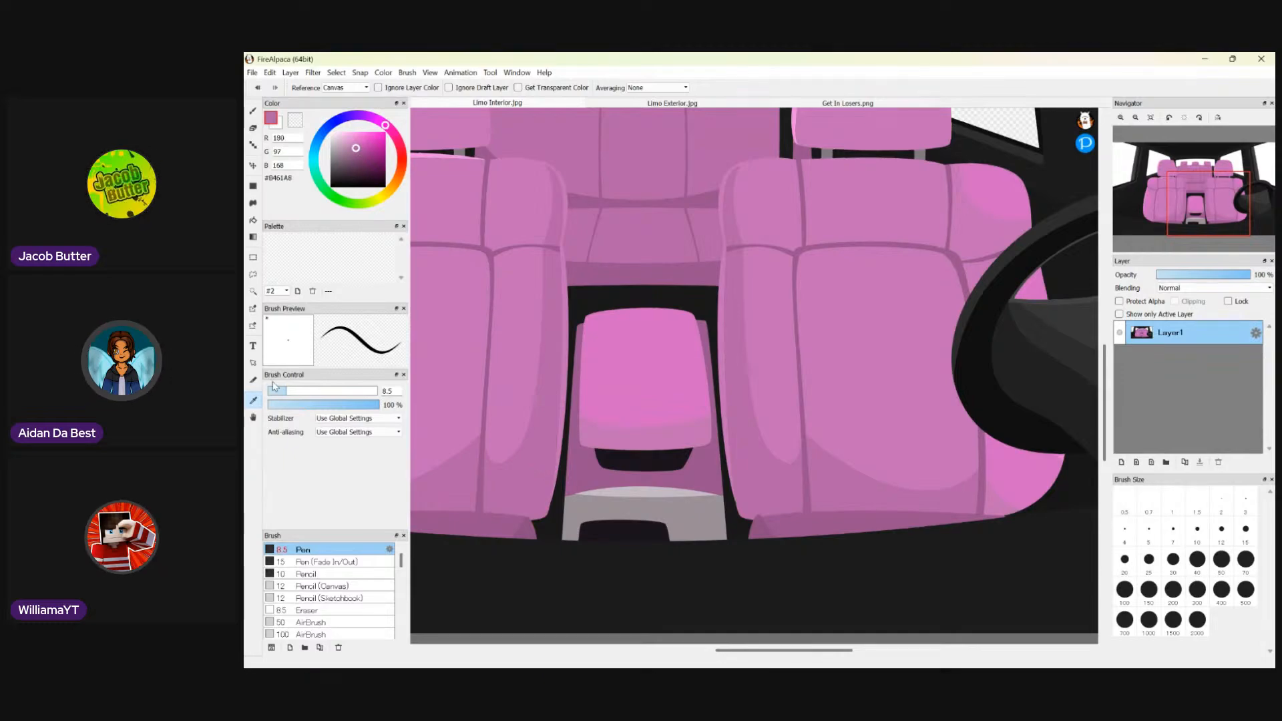
left_click(253, 221)
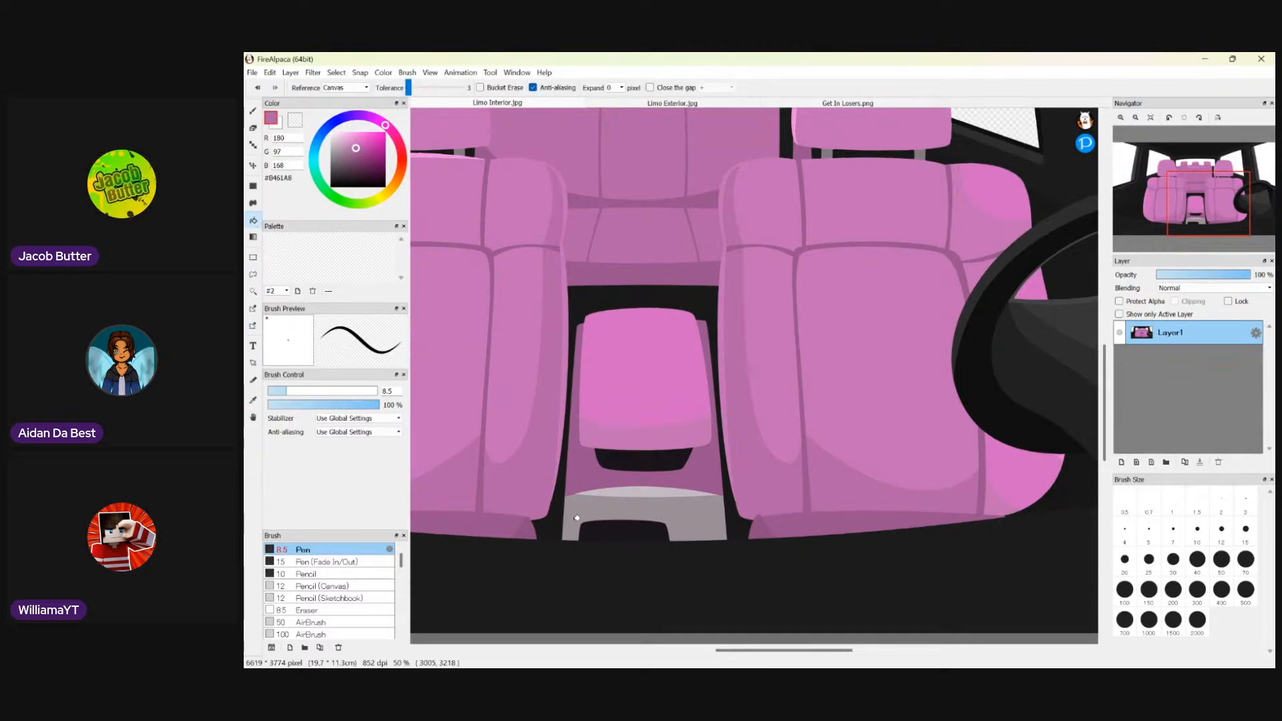
left_click(576, 518)
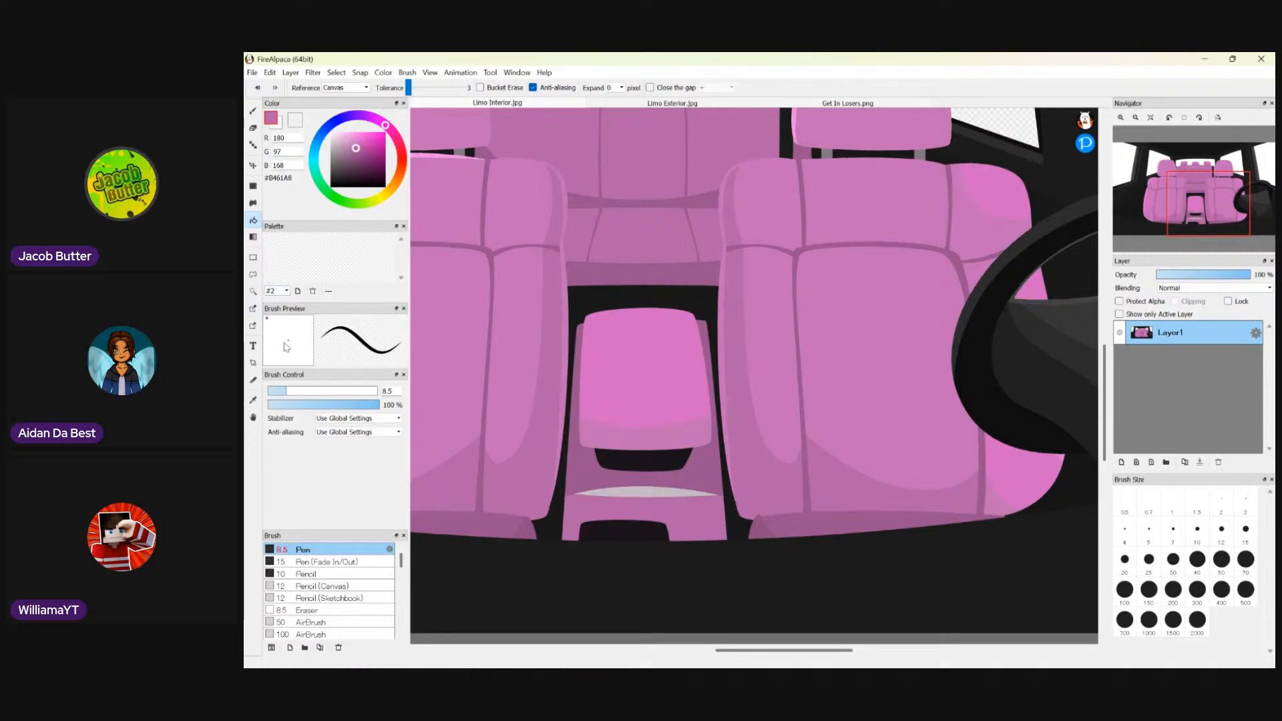
- Sample the driver seat's main pink #C56CB8 and fill the light grey curved strip across the console
left_click(253, 401)
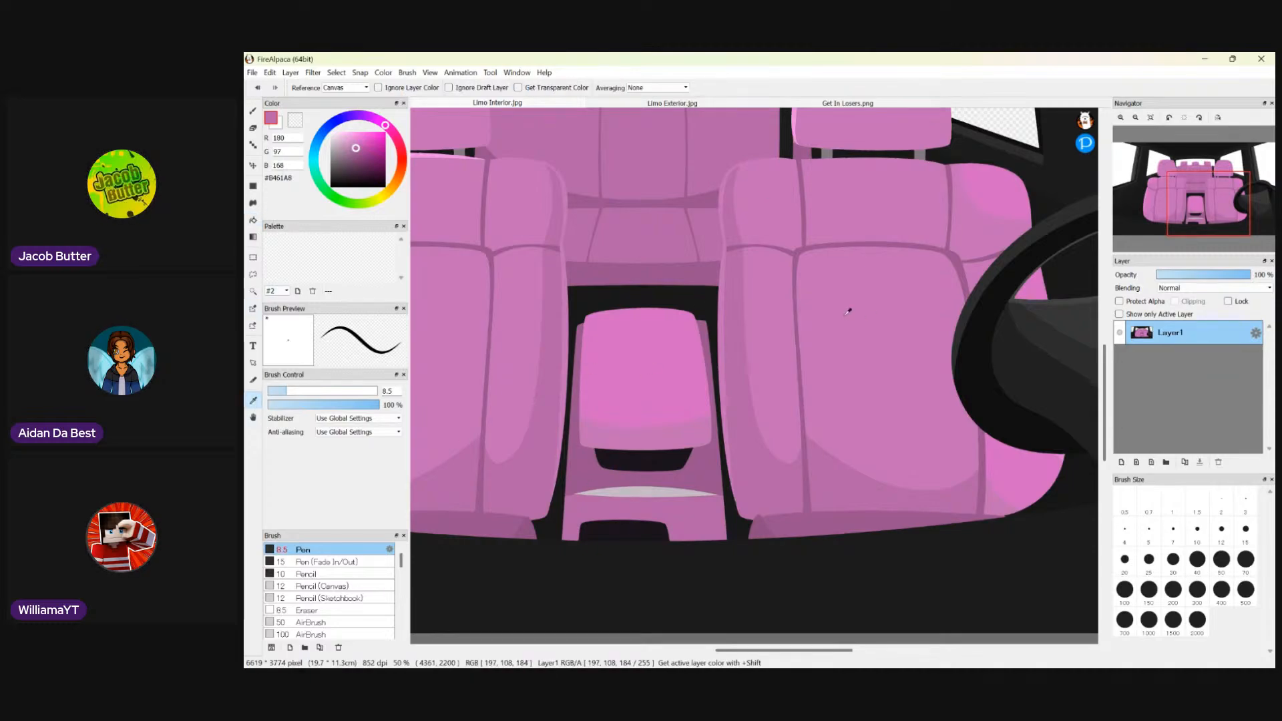
left_click(778, 340)
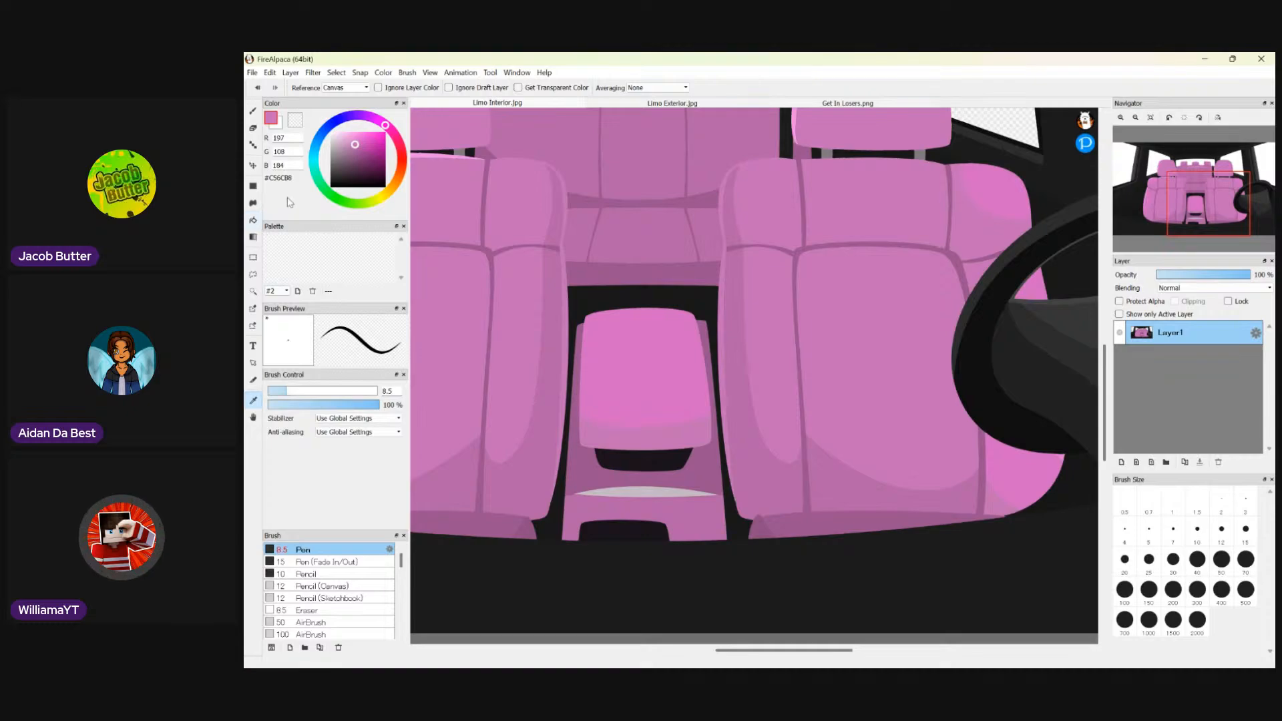
left_click(253, 220)
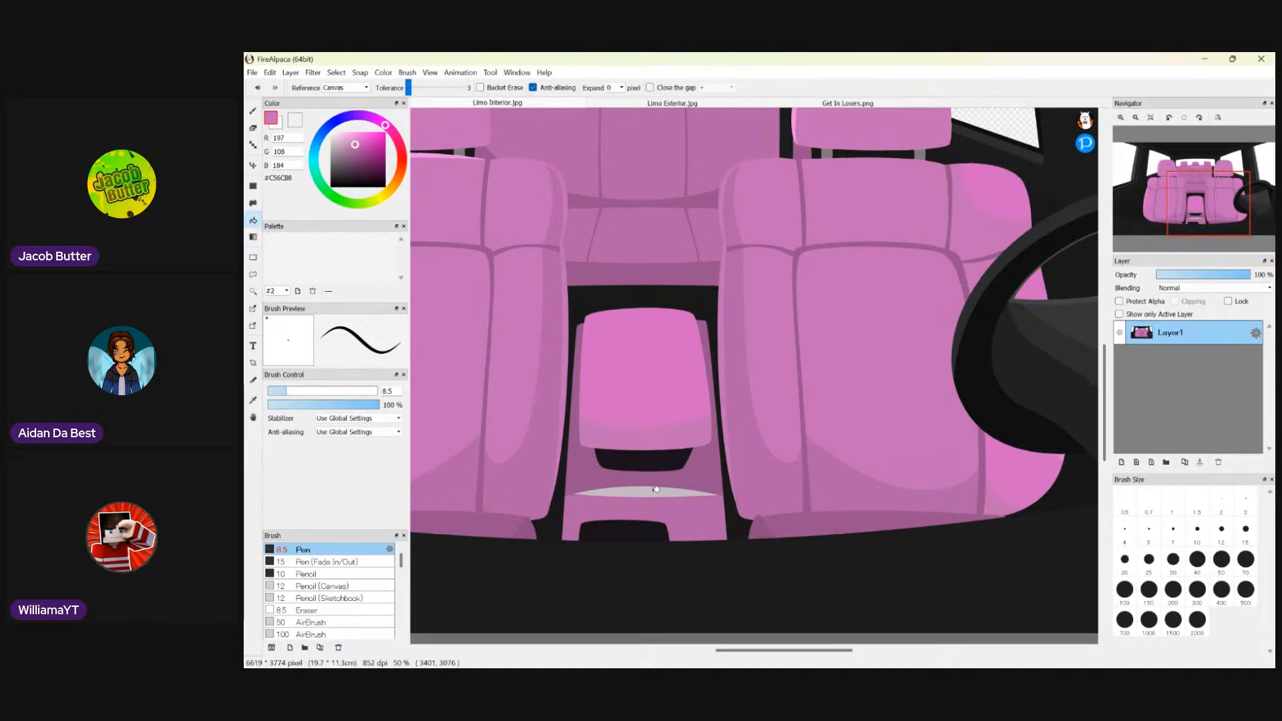
scroll(602, 347, "down", 1)
scroll(602, 347, "down", 2)
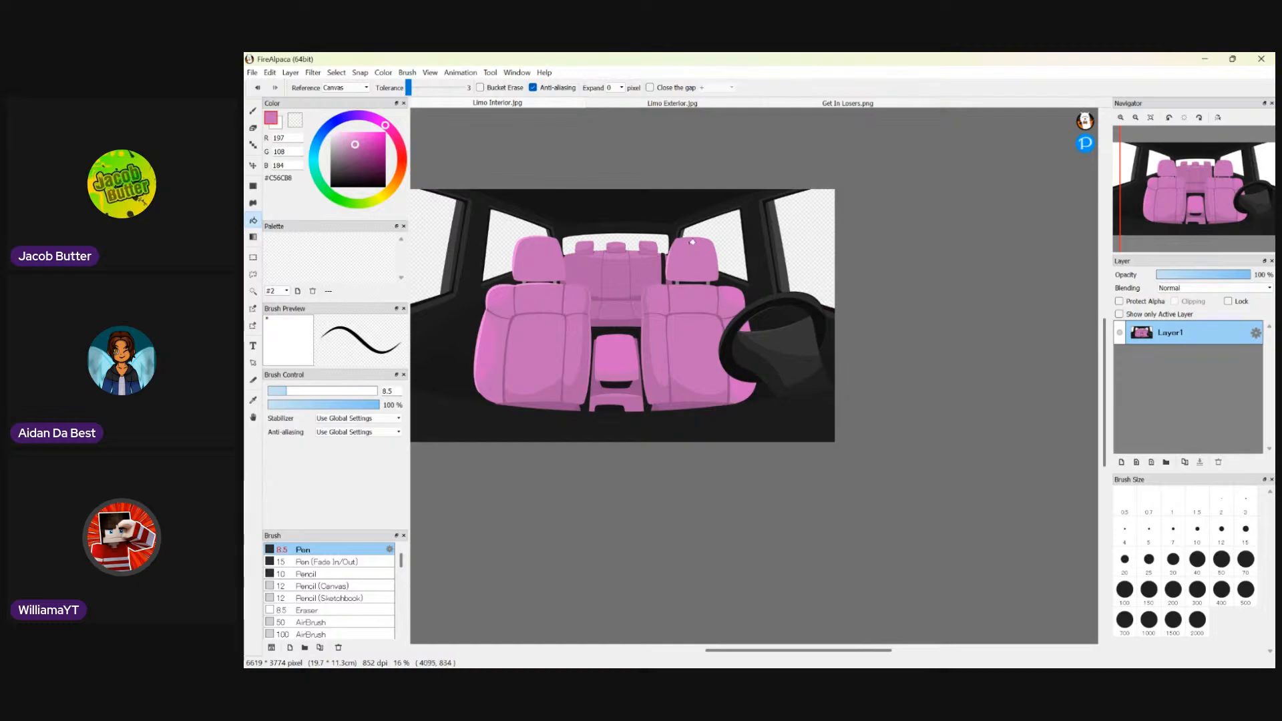
- Sample the trim's grey #2C2C2C and paint over the pink specks along the strip above the window behind the driver's headrest
scroll(692, 242, "up", 2)
scroll(709, 217, "up", 6)
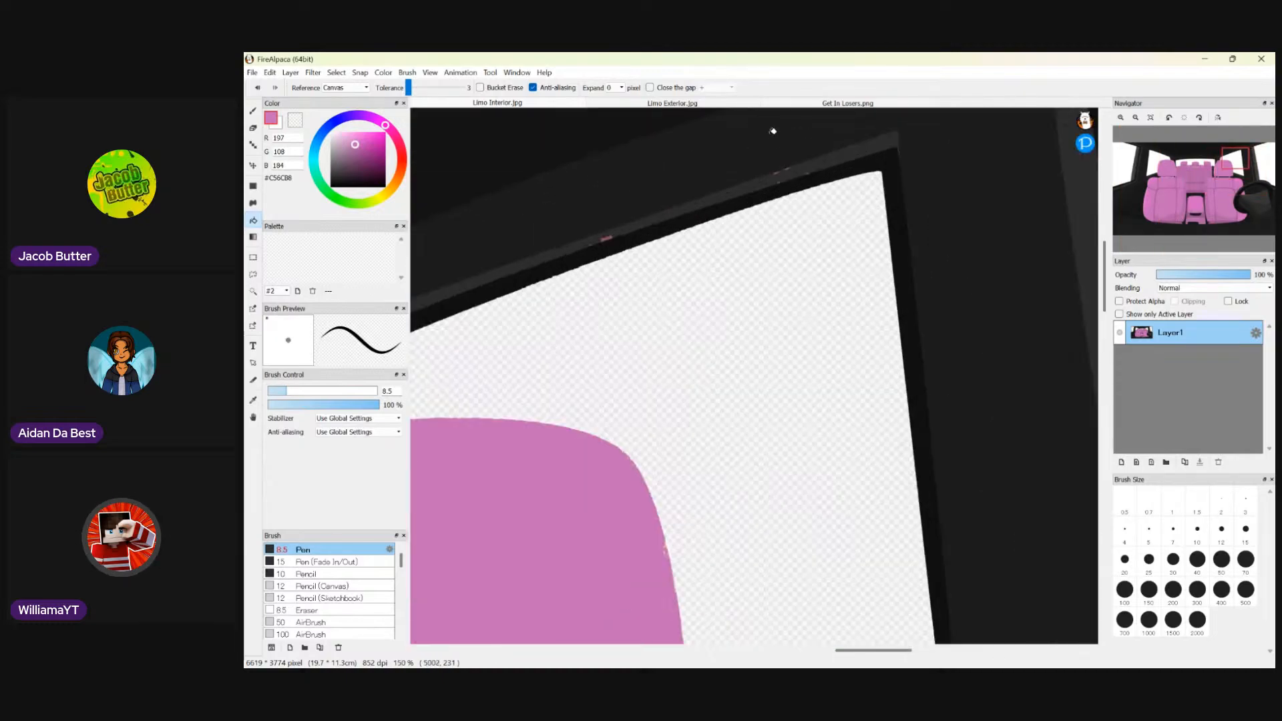
scroll(671, 291, "down", 2)
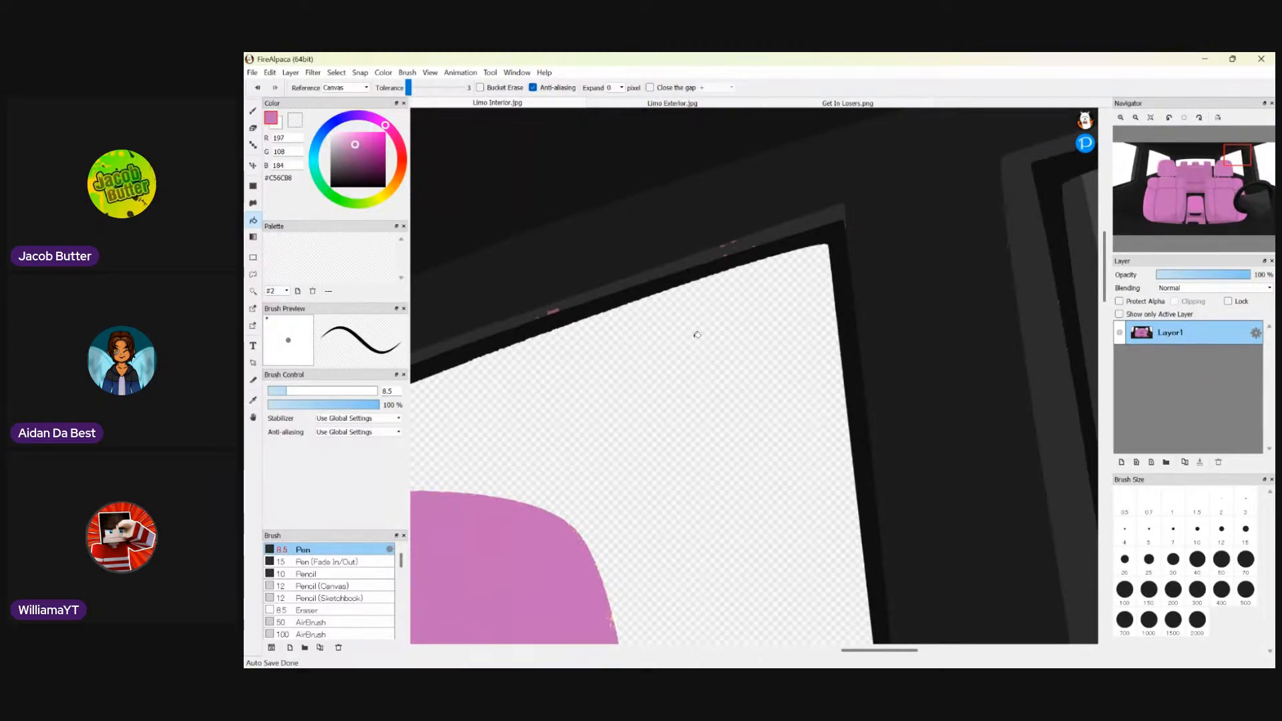
scroll(737, 240, "up", 4)
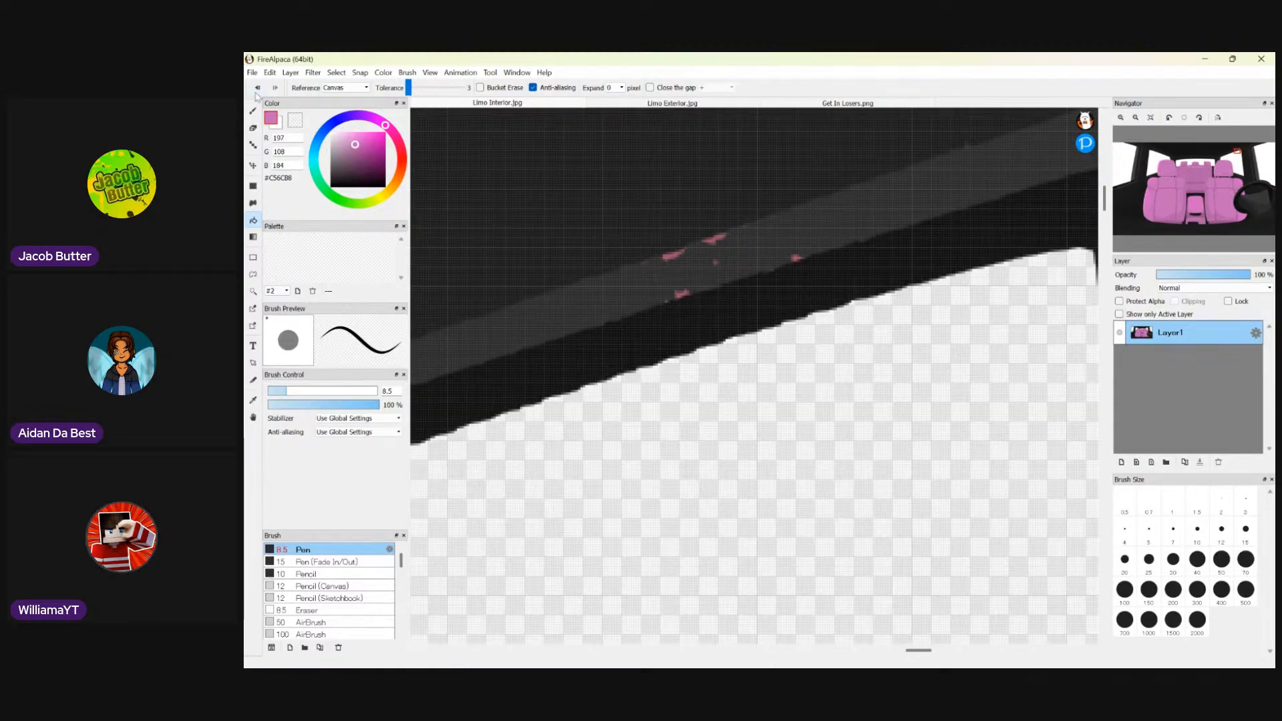
left_click(253, 400)
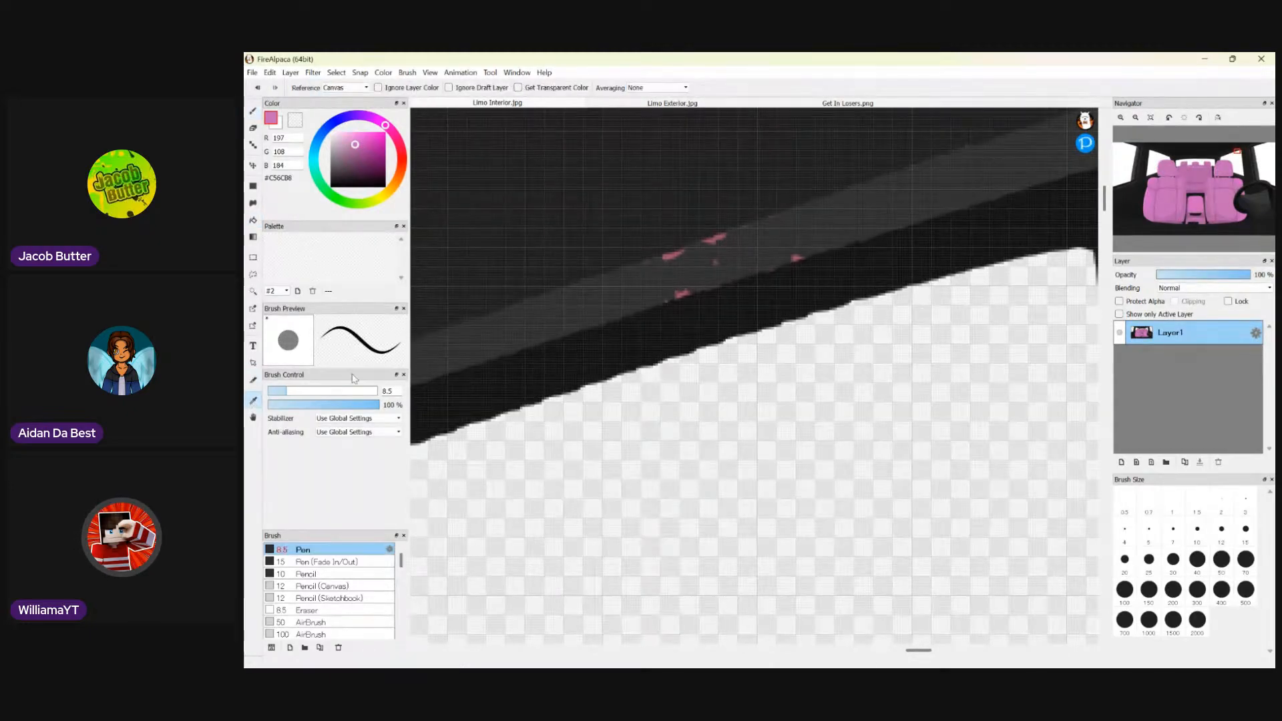
left_click(494, 348)
left_click(253, 110)
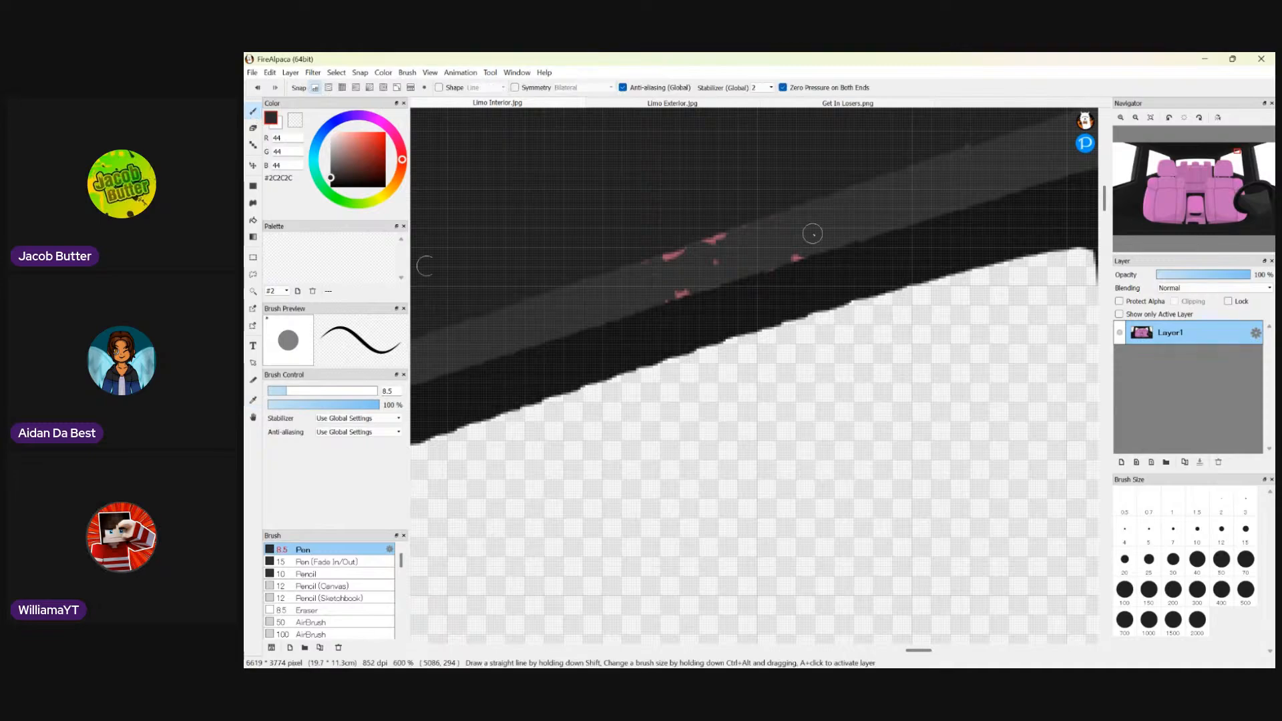
scroll(694, 249, "up", 2)
left_click_drag(694, 249, 567, 346)
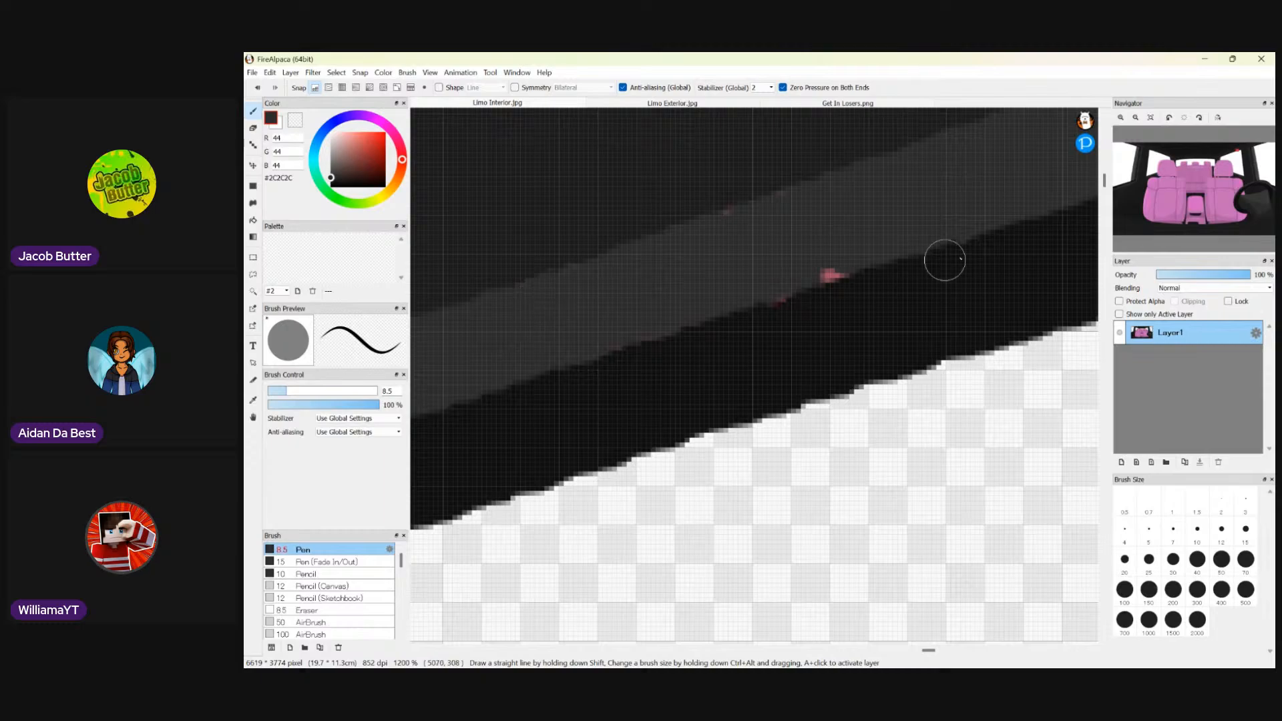
left_click_drag(826, 260, 826, 265)
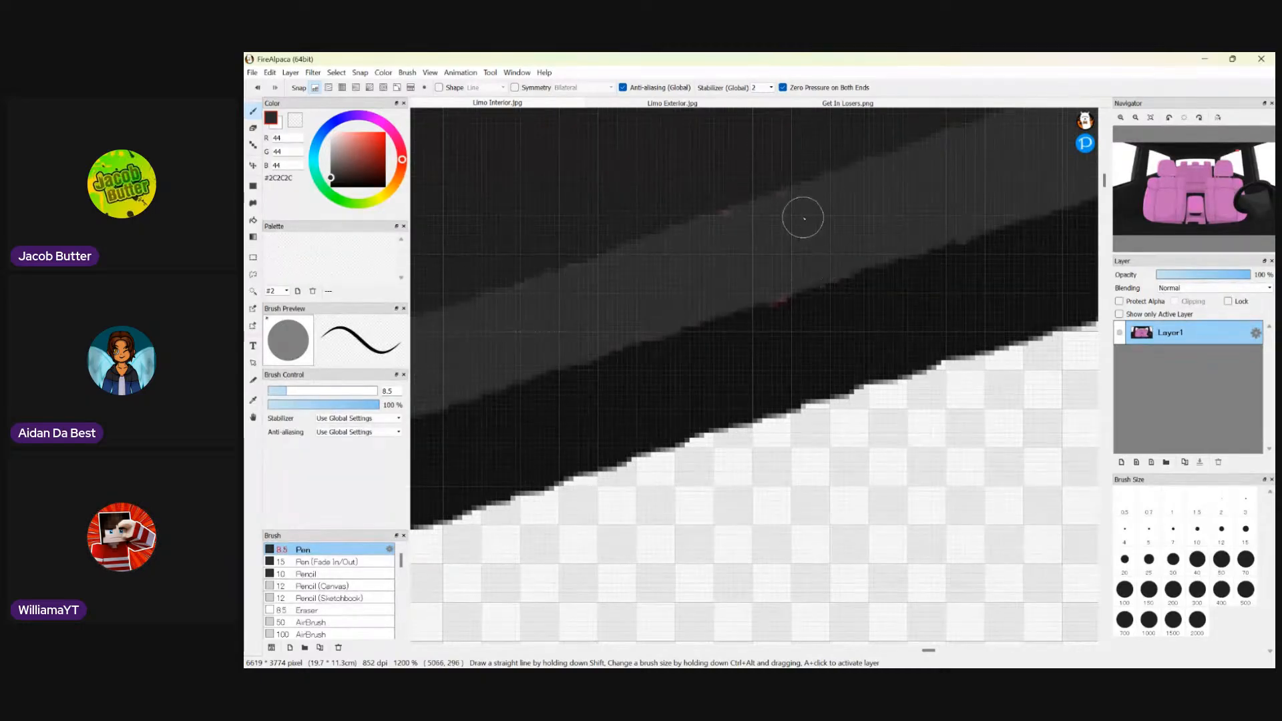
- Sample the dark grey #1C1C1C beside the trim's corner and paint over the pink line running down from it
scroll(703, 264, "down", 6)
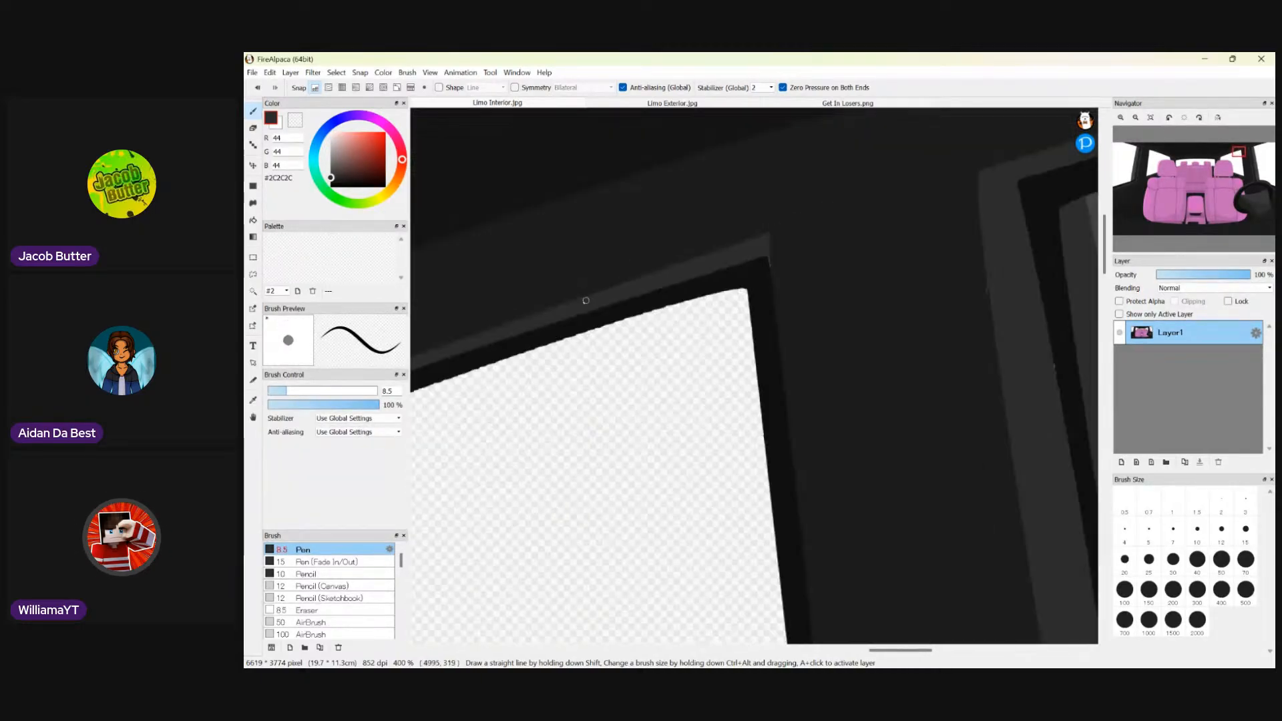
scroll(721, 278, "up", 5)
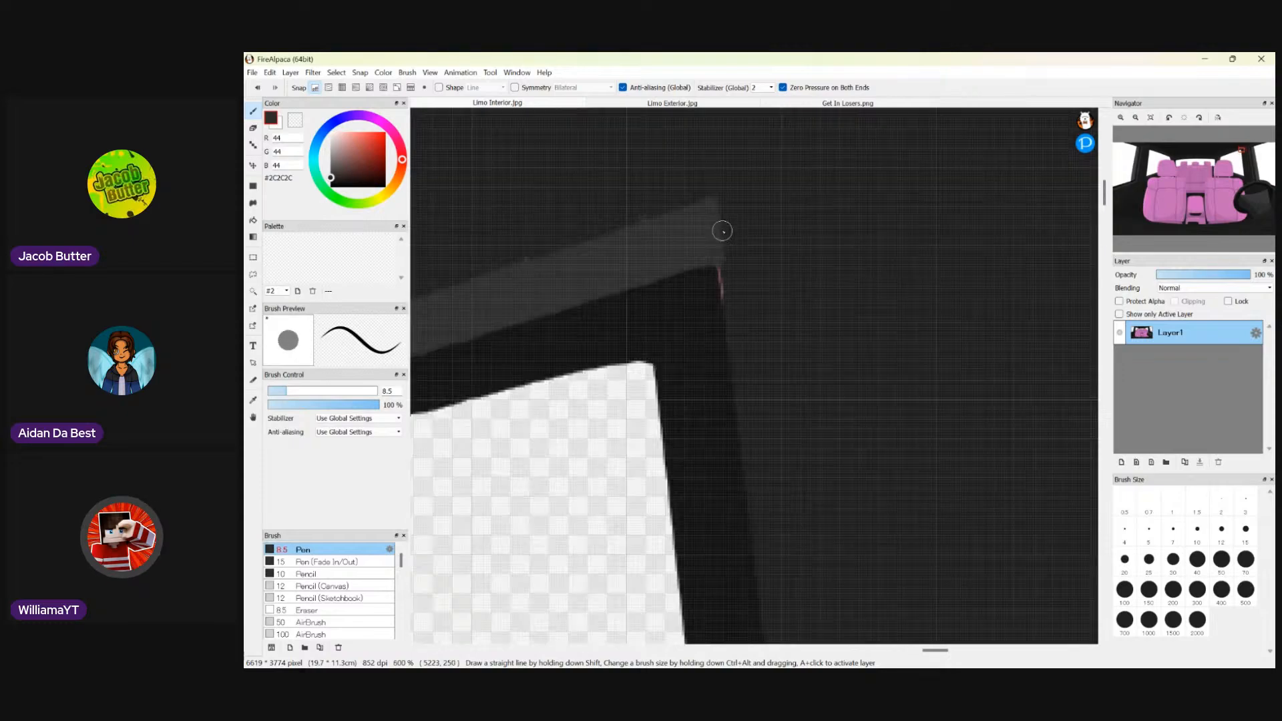
scroll(724, 281, "up", 2)
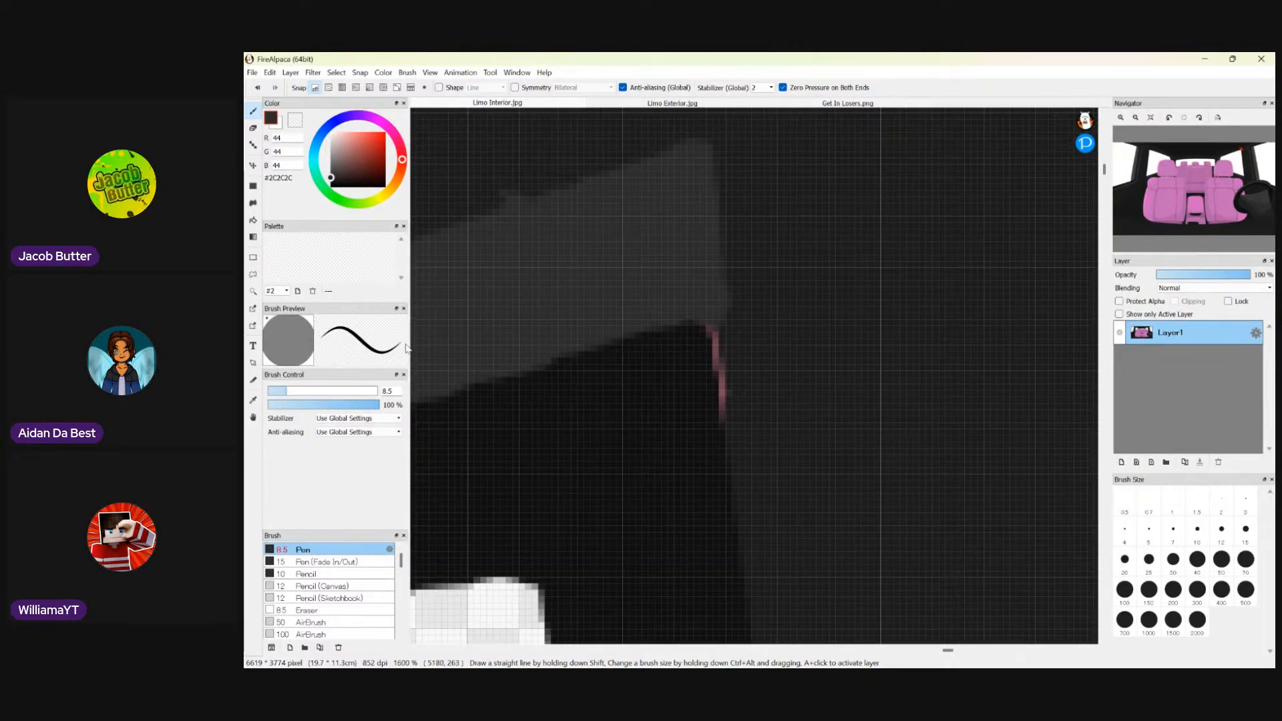
left_click(251, 401)
left_click(684, 206)
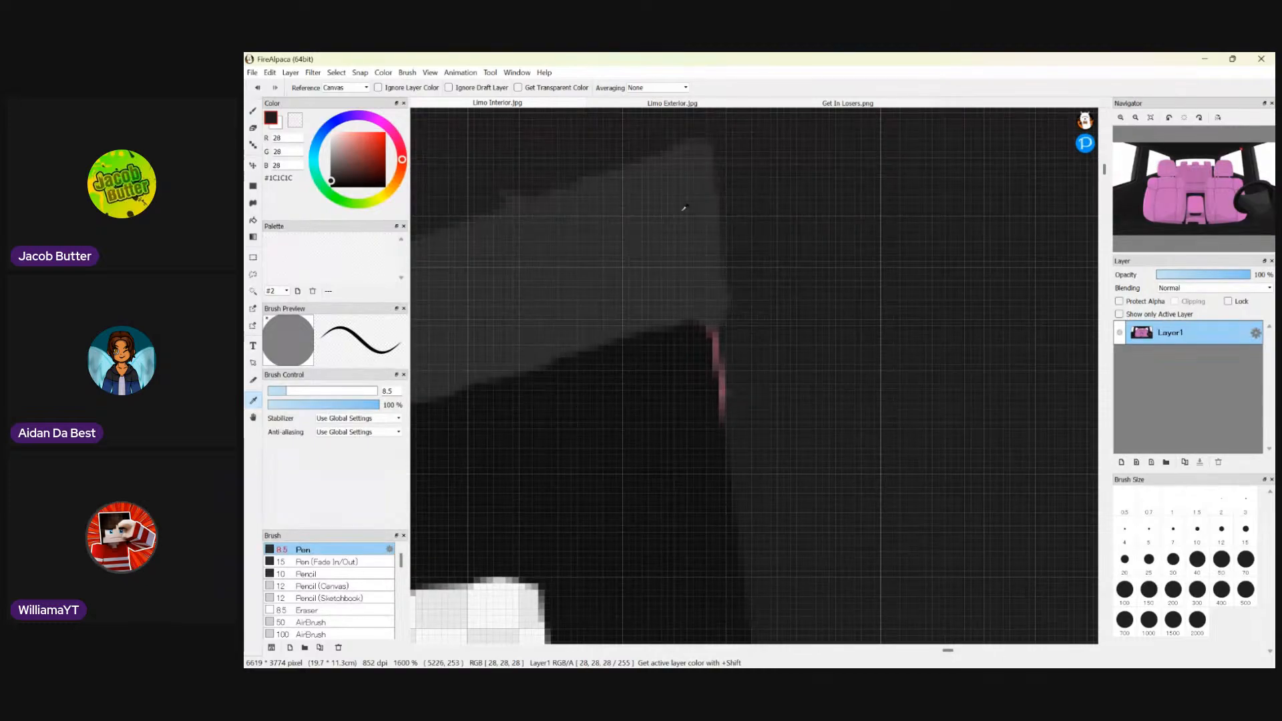
left_click(253, 113)
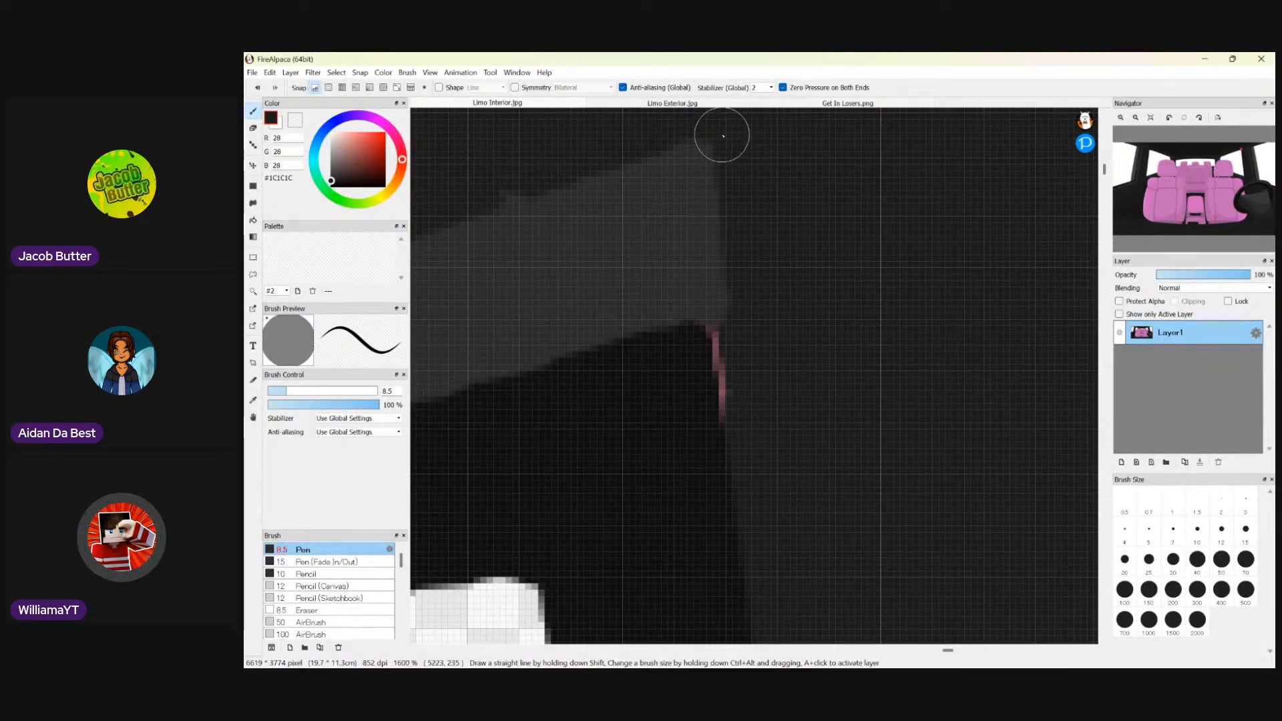
left_click_drag(722, 131, 755, 438)
scroll(813, 254, "down", 1)
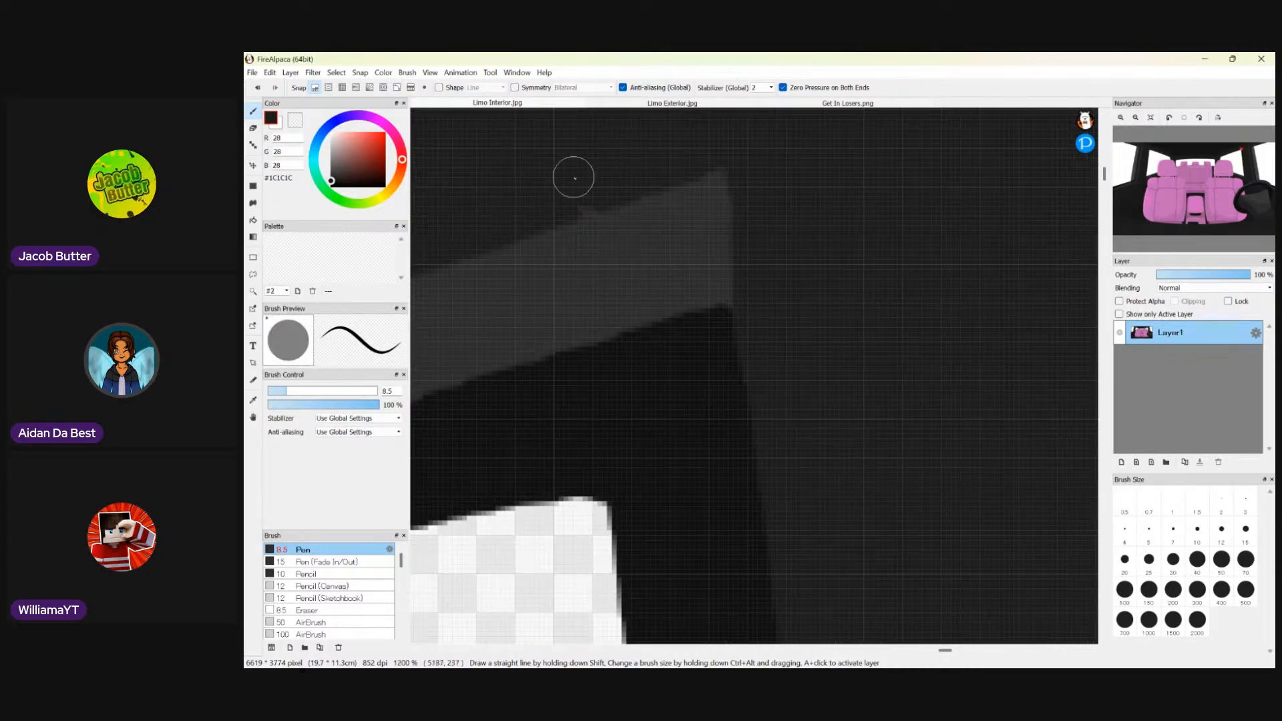
scroll(567, 185, "down", 1)
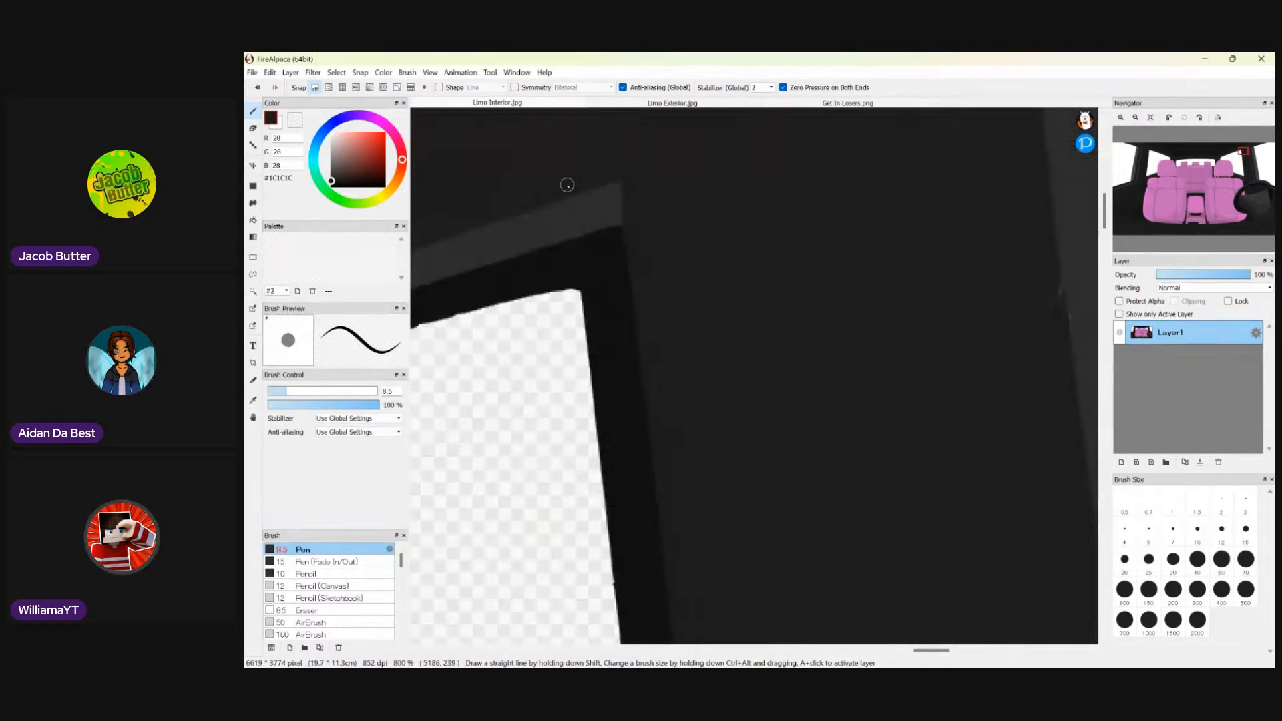
scroll(530, 200, "up", 1)
scroll(612, 263, "up", 1)
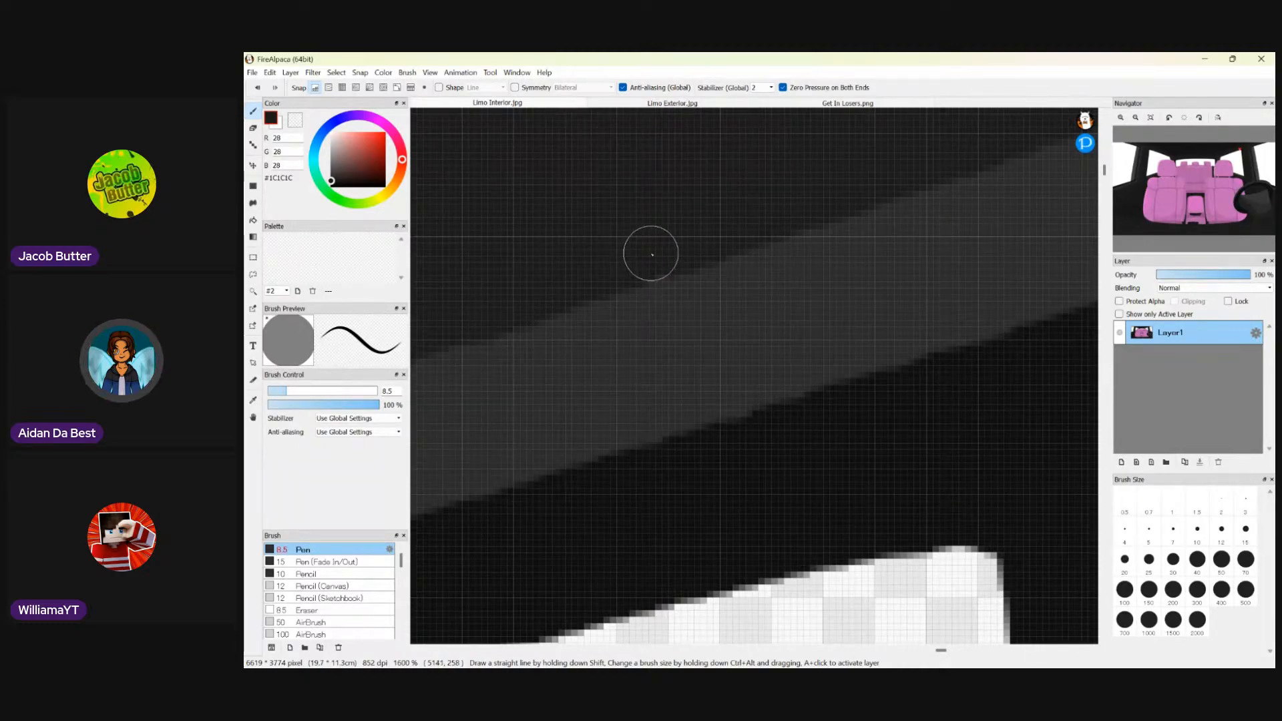
- Paint over the pink specks on the upper edge of the front side window's grey trim with #1C1C1C, redoing the stroke once
scroll(658, 253, "down", 6)
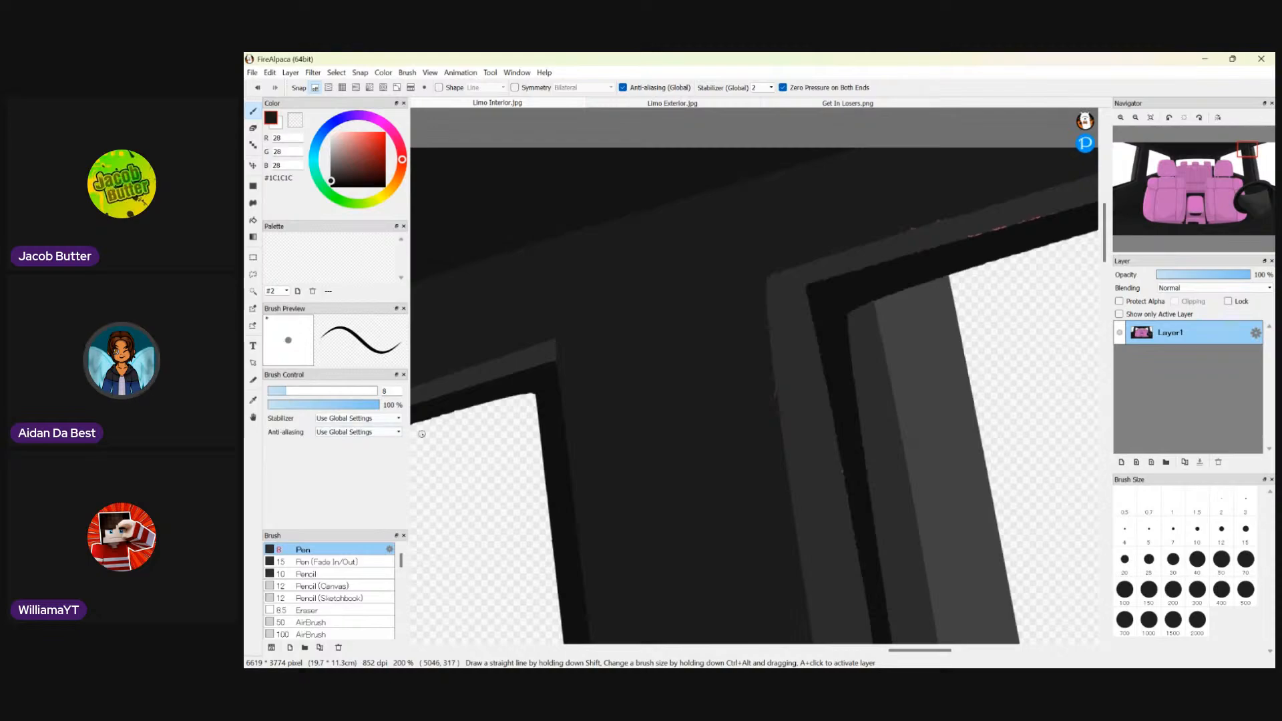
scroll(954, 240, "up", 4)
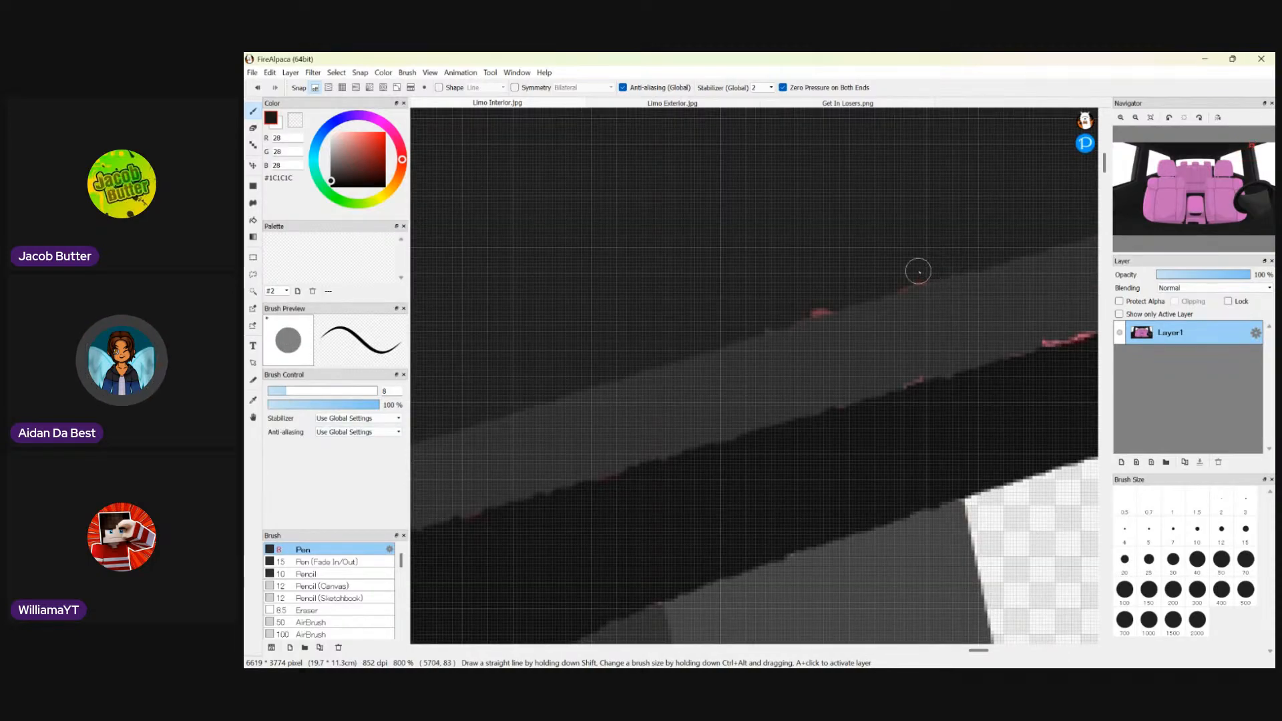
scroll(802, 304, "up", 2)
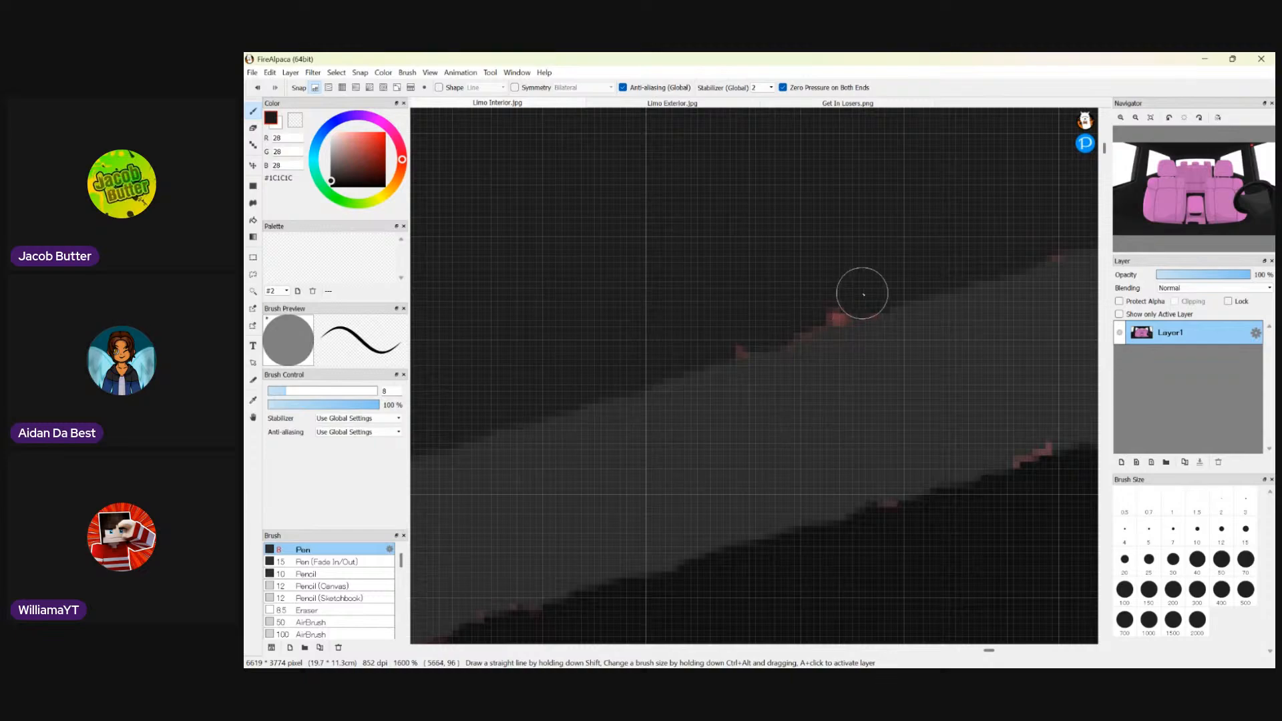
left_click_drag(853, 294, 793, 313)
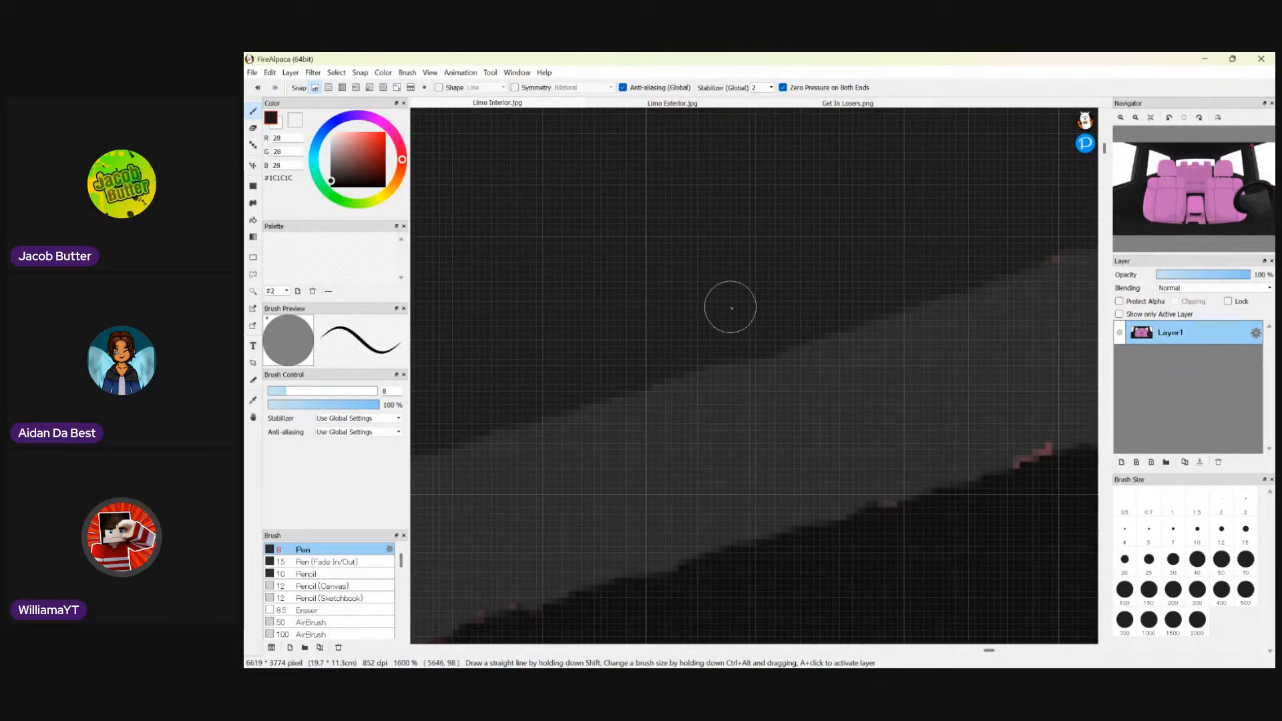
key("ctrl+z")
left_click_drag(692, 340, 857, 297)
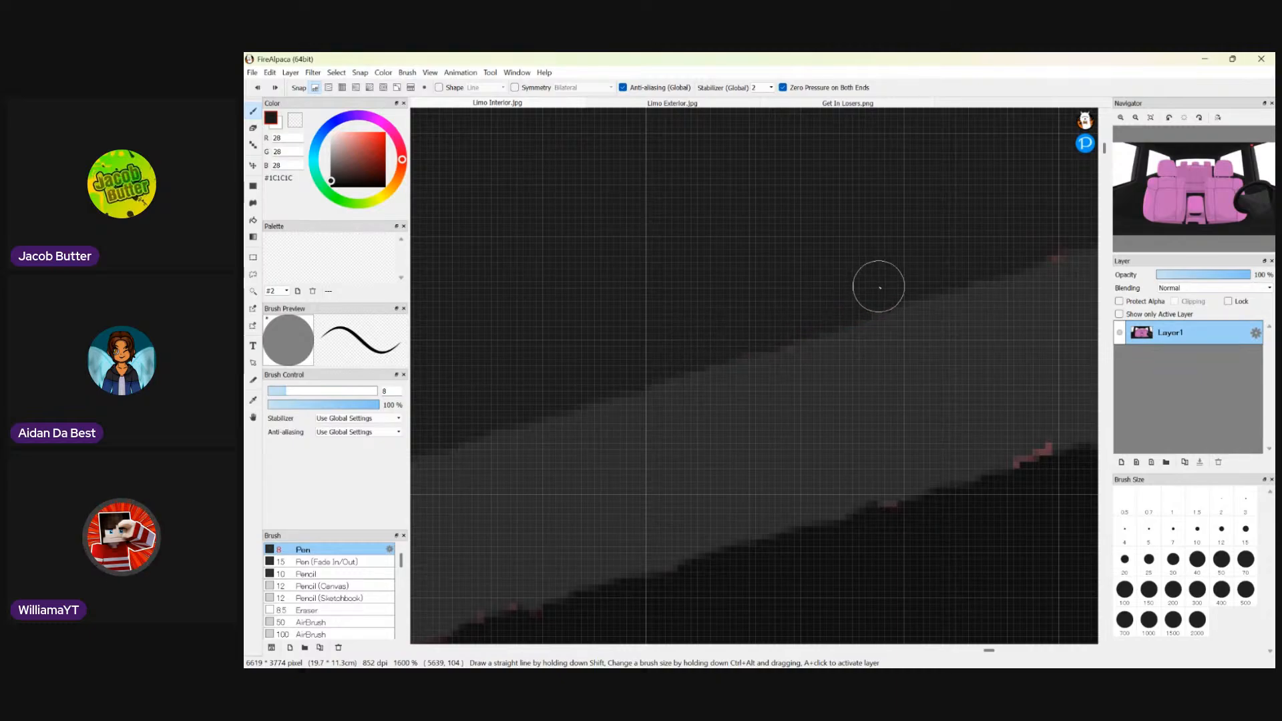
- Touch up the remaining pink specks farther along the front window trim's upper edge toward the roof with #1C1C1C
scroll(1014, 234, "up", 1)
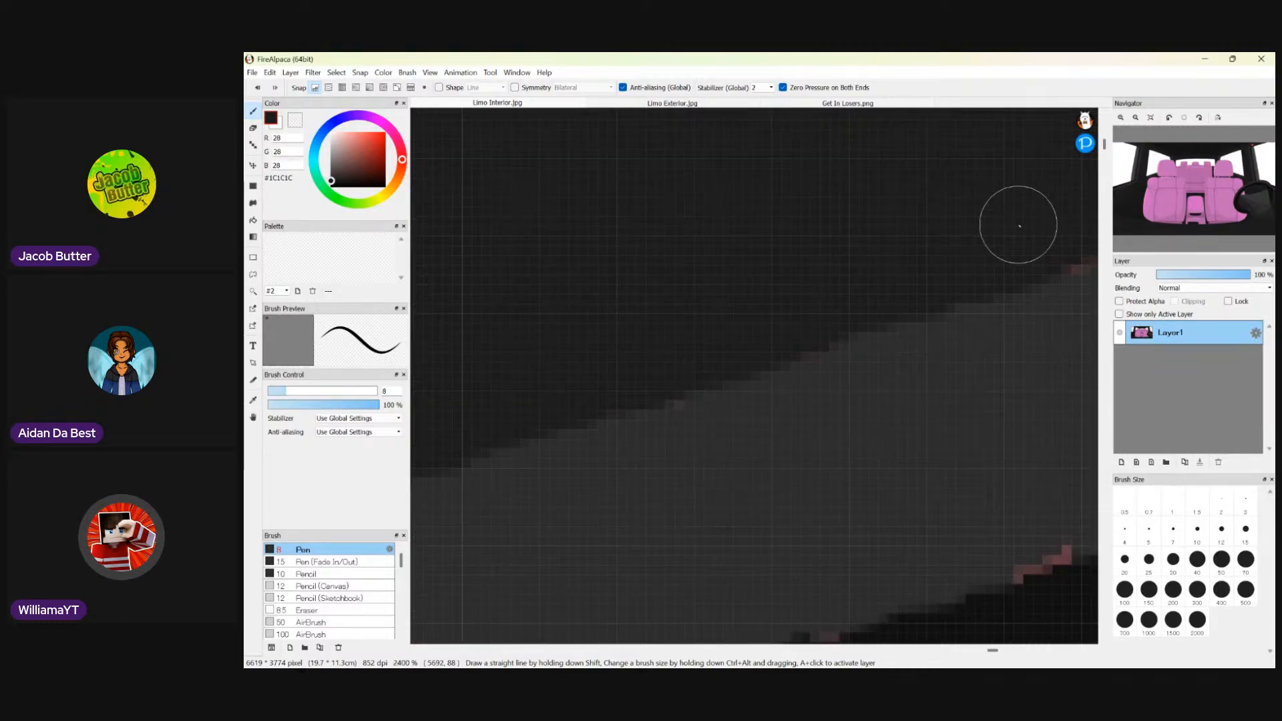
scroll(1021, 220, "down", 3)
scroll(1024, 220, "up", 2)
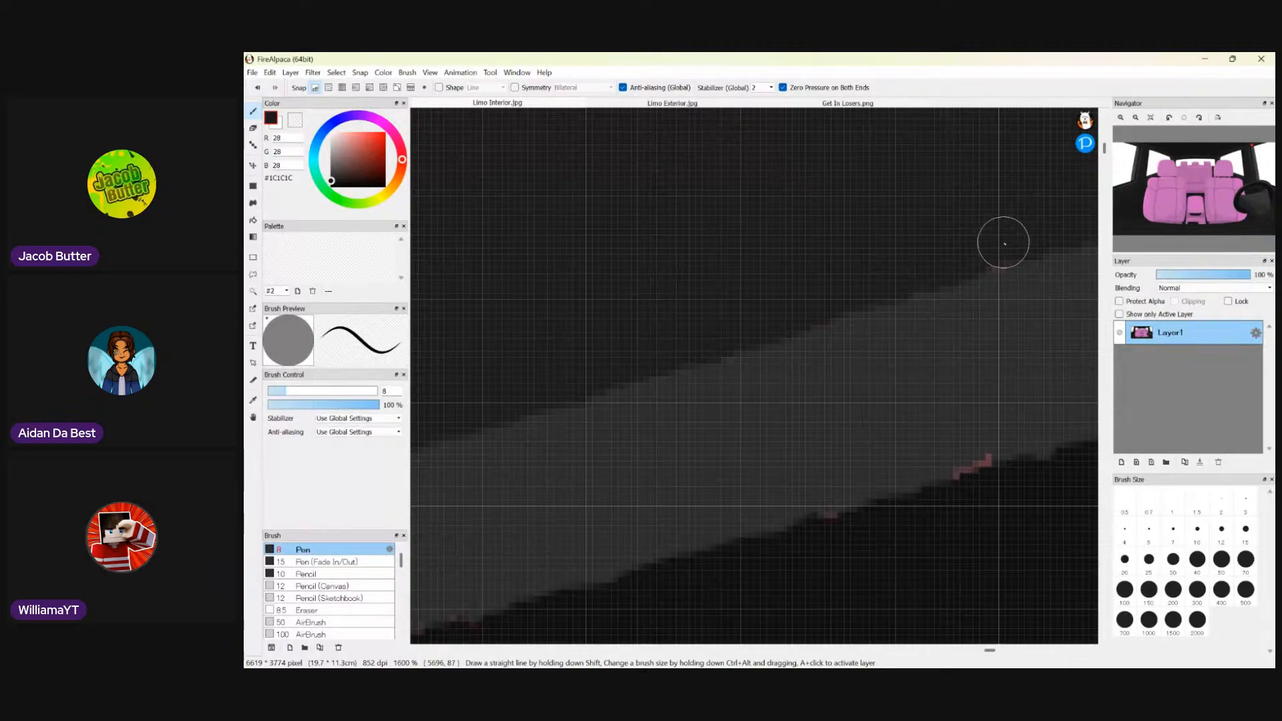
scroll(758, 254, "down", 3)
scroll(867, 274, "up", 1)
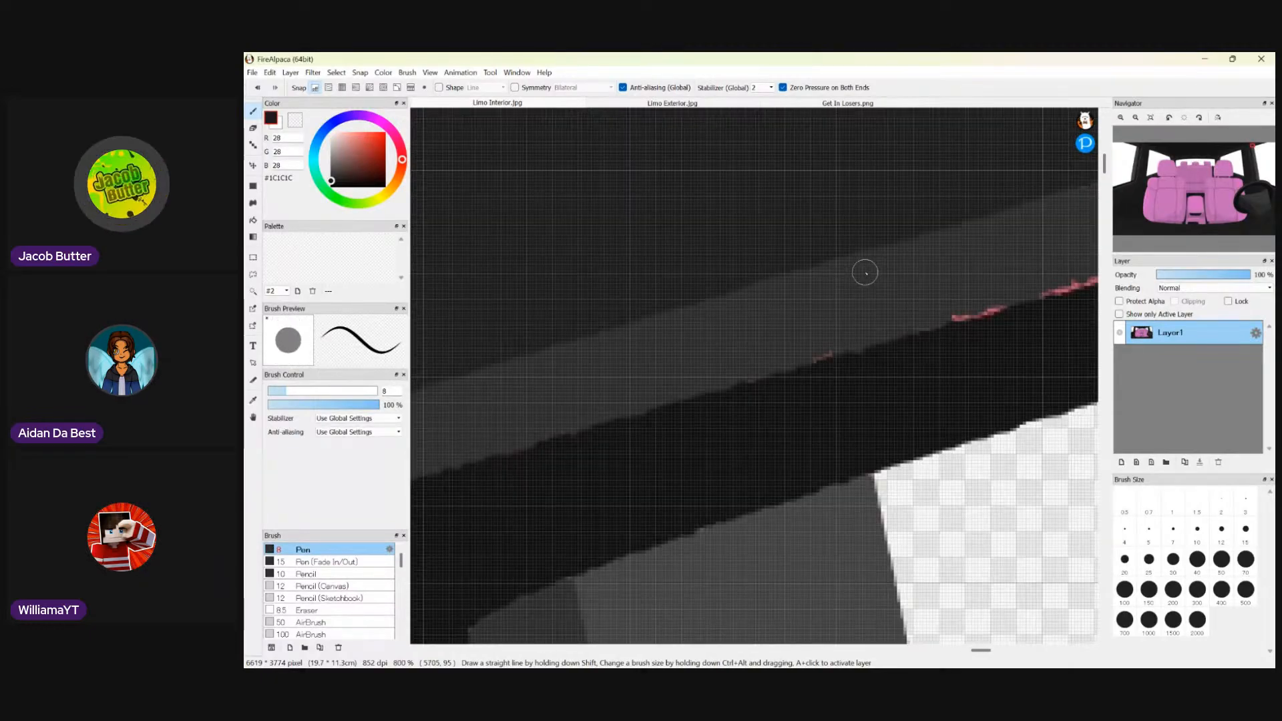
scroll(881, 272, "down", 5)
scroll(1020, 221, "up", 3)
scroll(1021, 220, "up", 4)
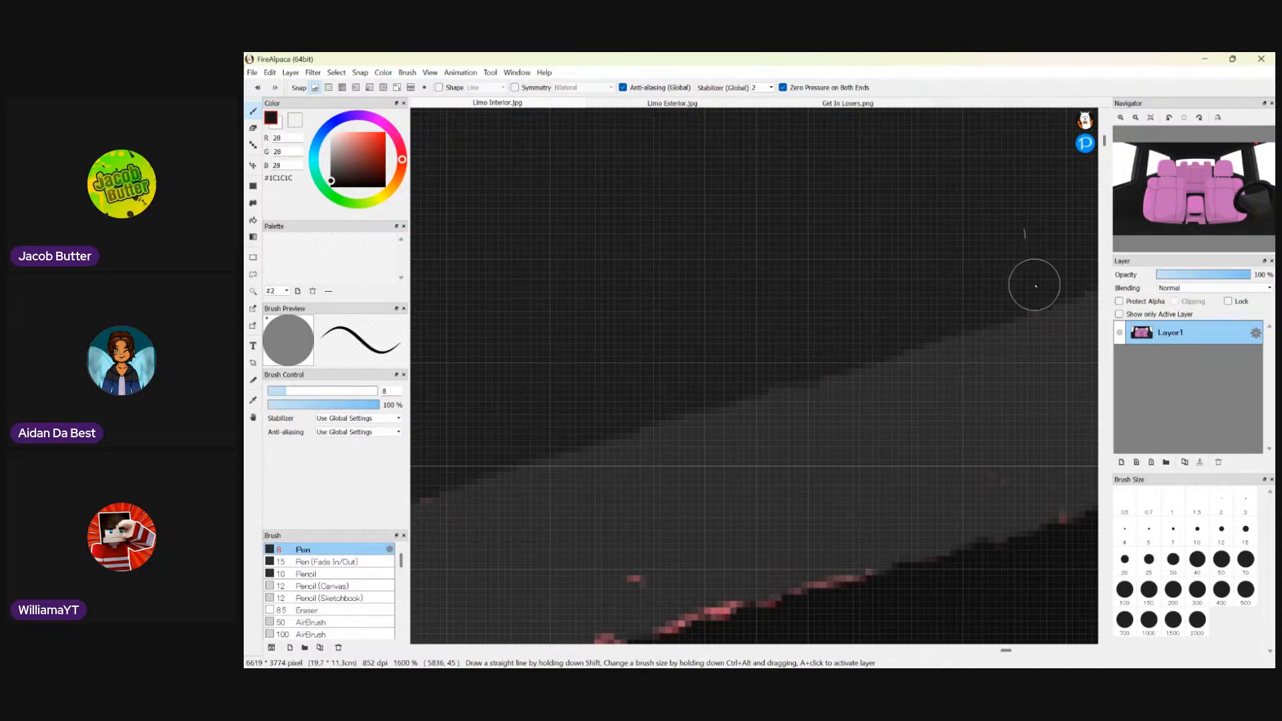
scroll(810, 366, "down", 4)
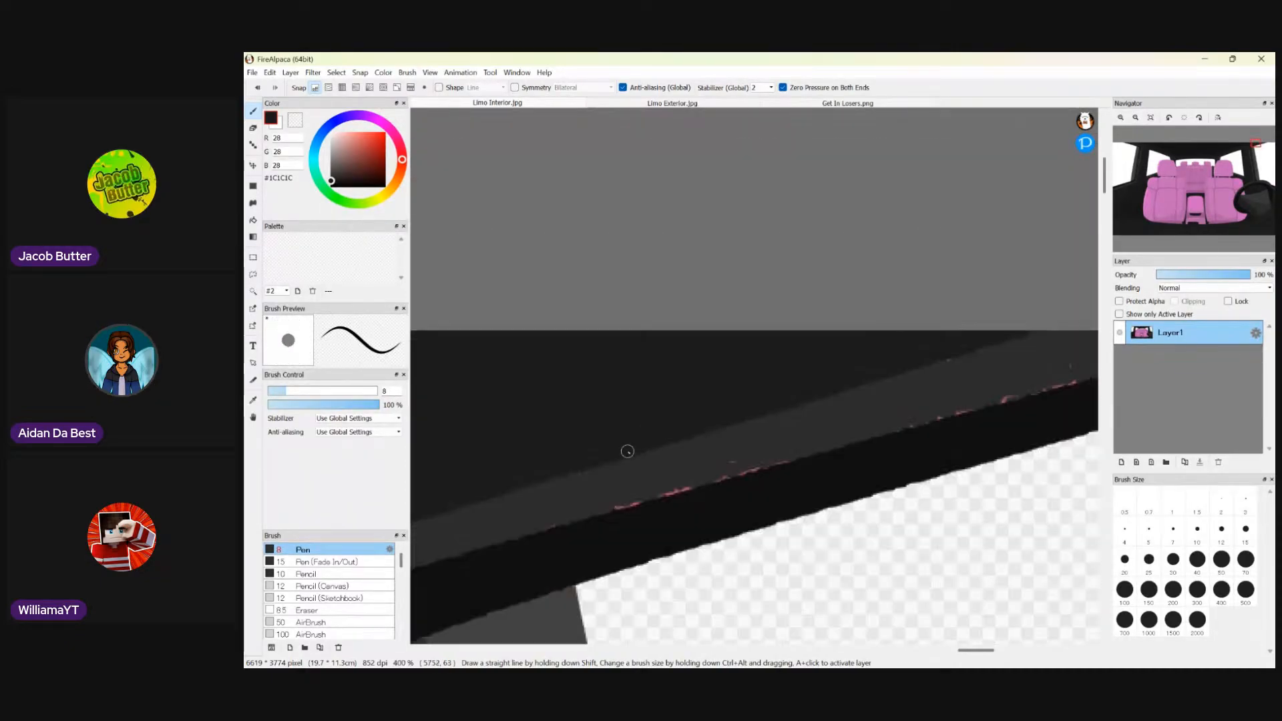
- Sample the front window trim's grey #2C2C2C and paint over the pink specks along its lower edge
left_click(253, 400)
left_click(639, 466)
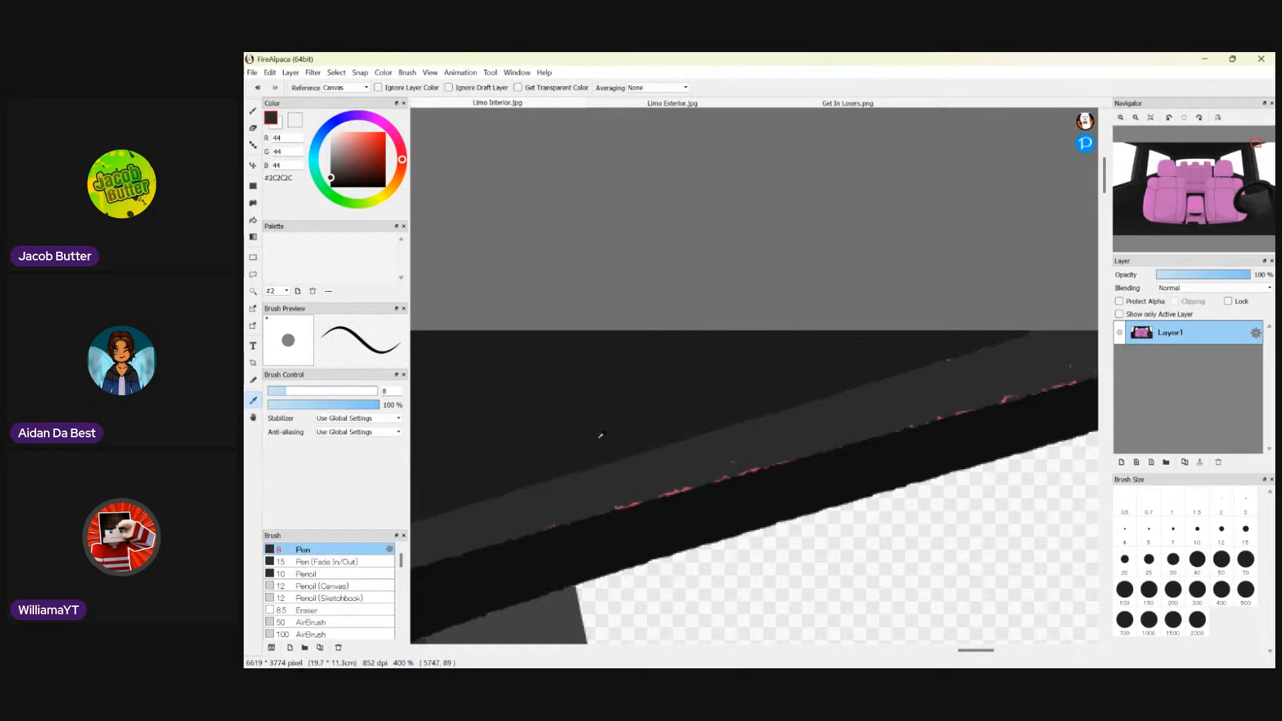
left_click(253, 111)
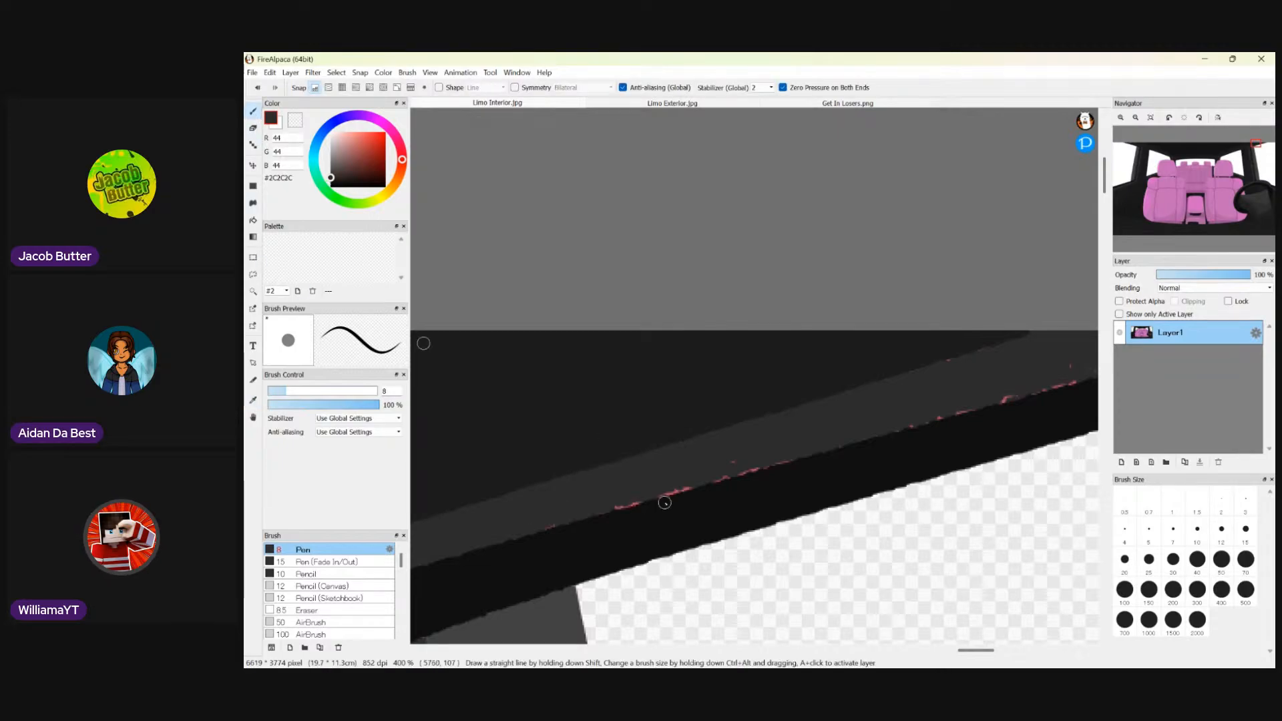
scroll(747, 477, "up", 1)
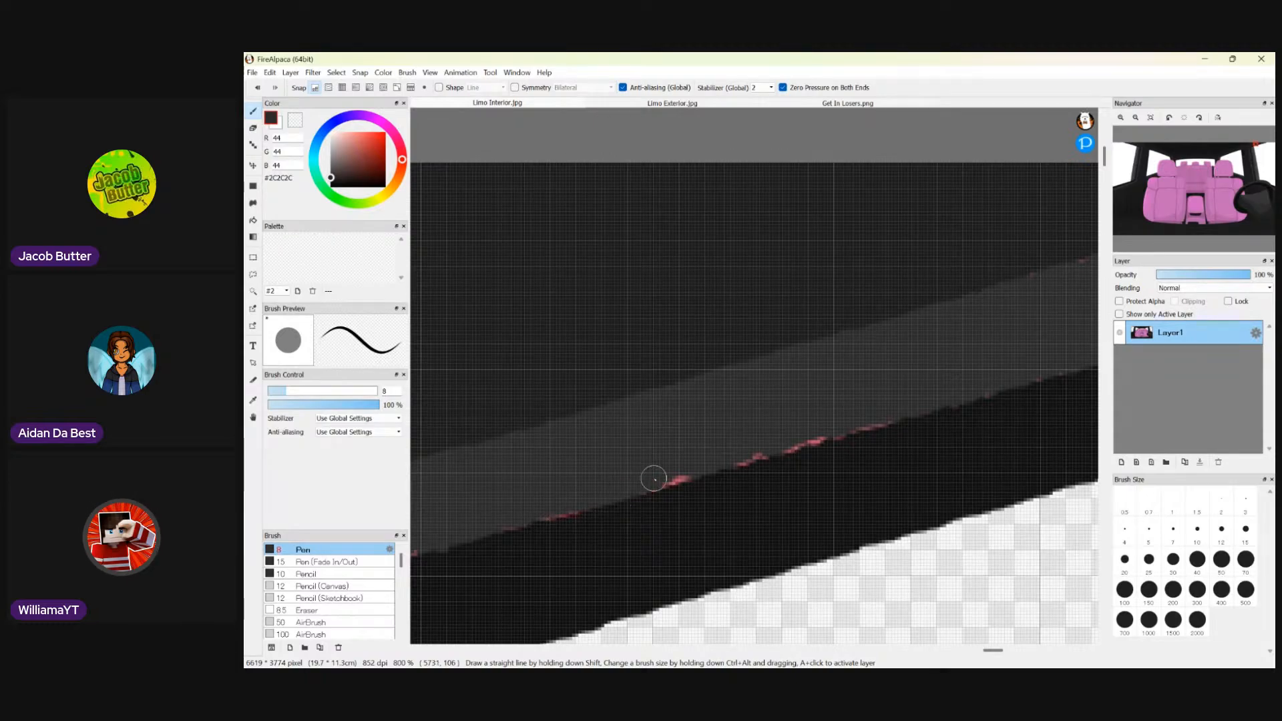
left_click_drag(654, 478, 719, 458)
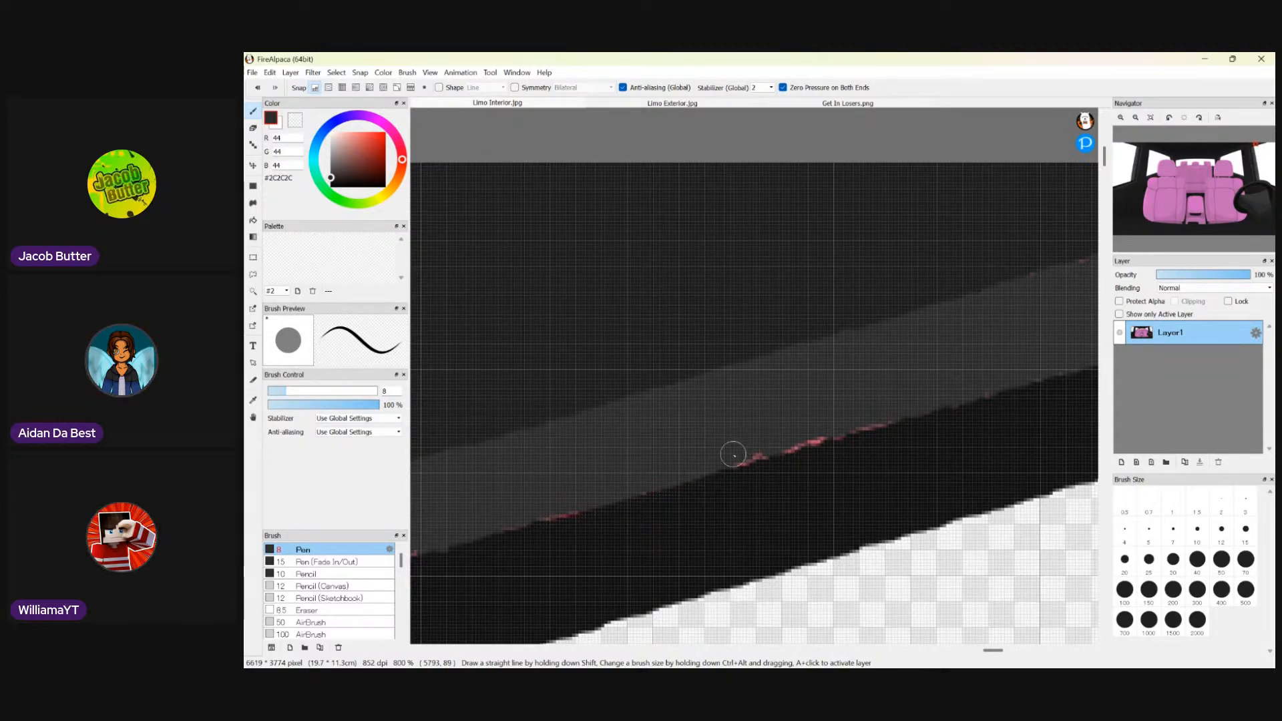
left_click_drag(791, 438, 889, 397)
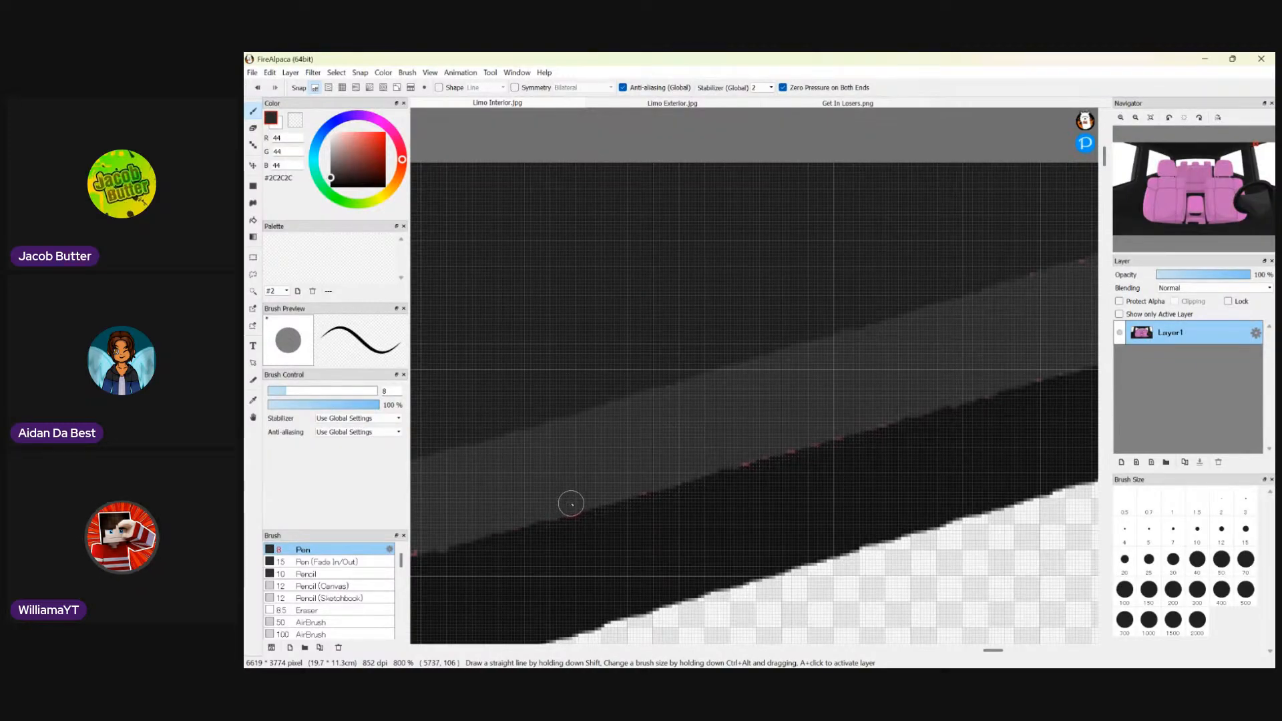
- Paint over the leftover pink specks on the trim's lower edge nearer the pillar with #2C2C2C
scroll(787, 476, "down", 3)
scroll(735, 510, "up", 5)
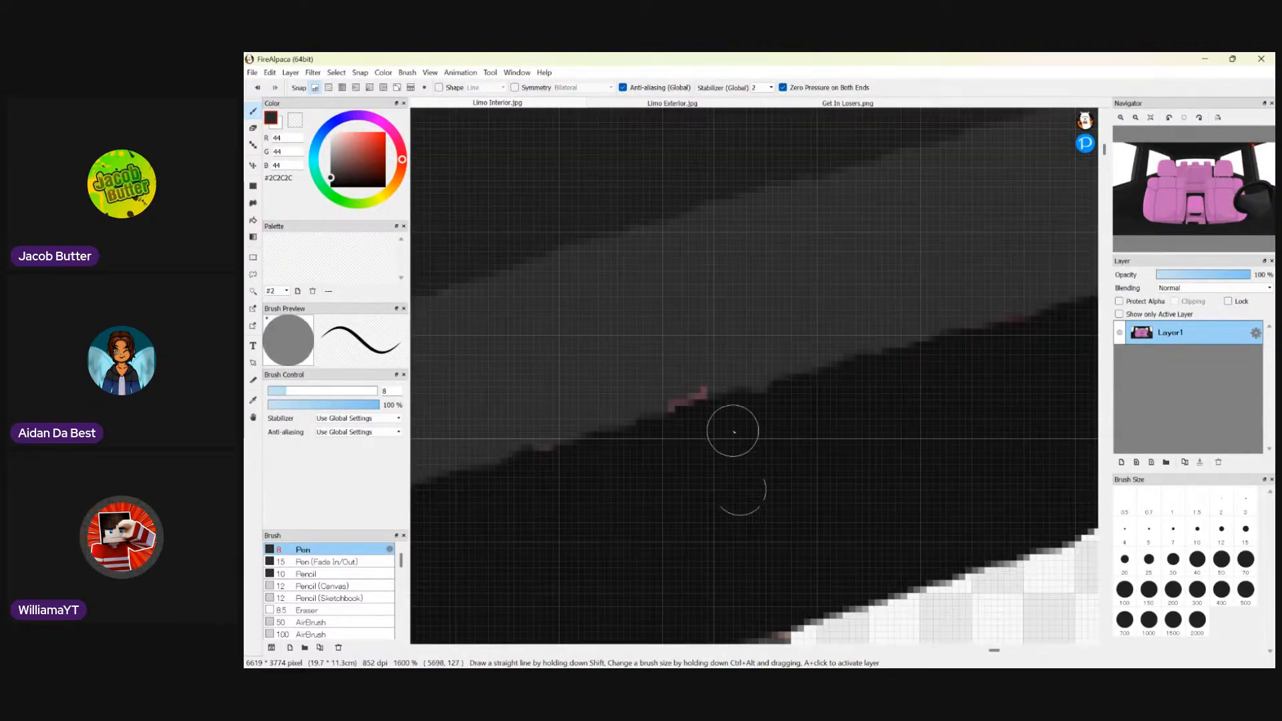
left_click_drag(712, 365, 624, 399)
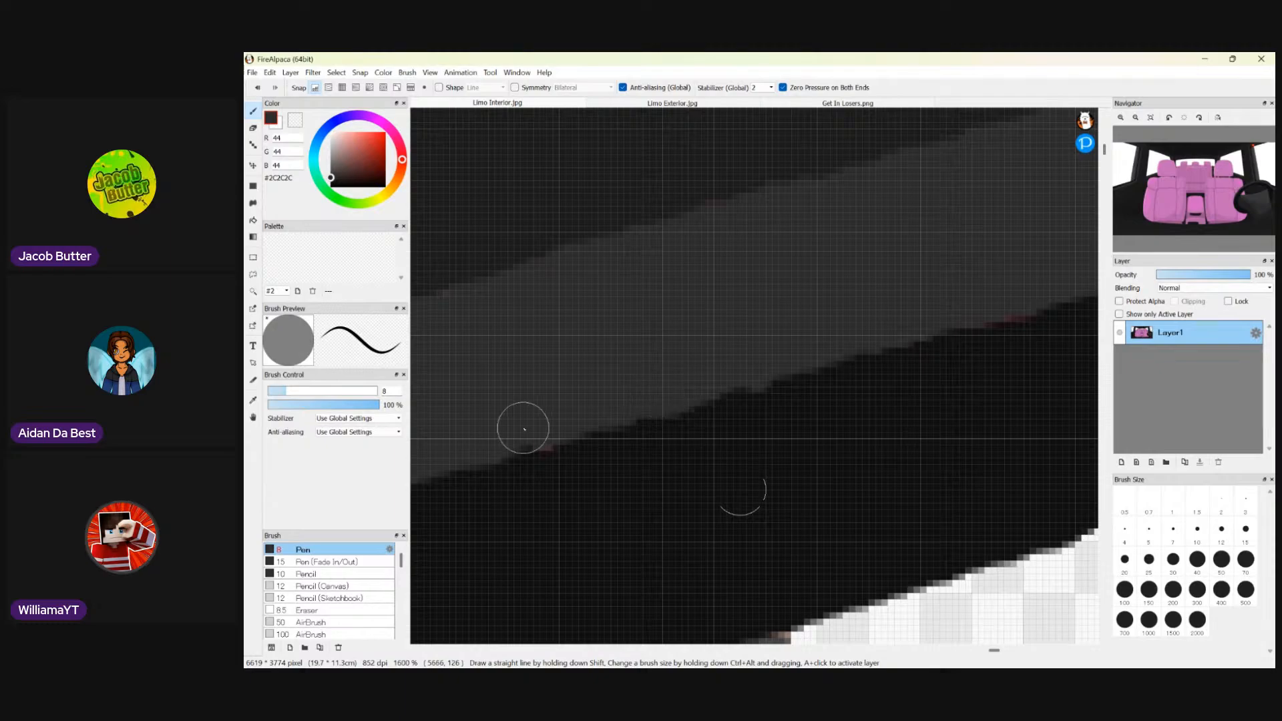
scroll(735, 360, "down", 3)
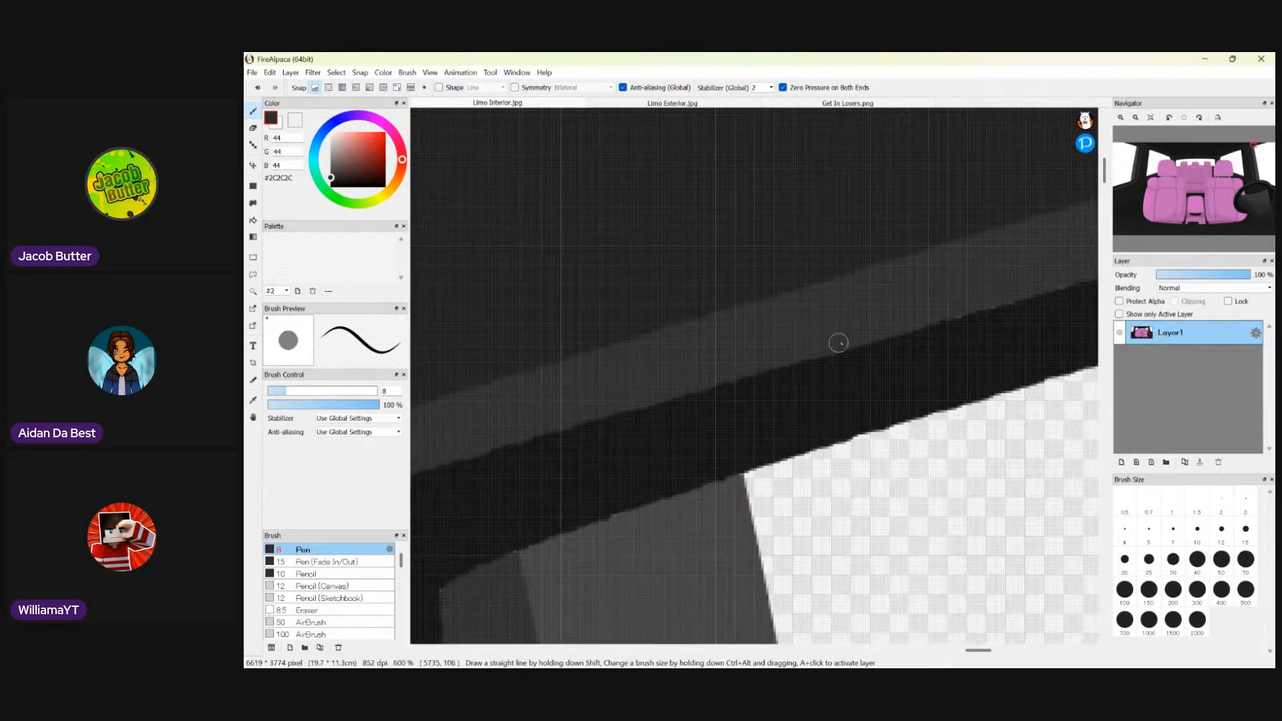
- Sample the dark body grey #1C1C1C and paint over the pink specks along the outer edge of the front pillar's trim
scroll(839, 343, "down", 3)
scroll(941, 314, "up", 3)
scroll(1061, 279, "down", 3)
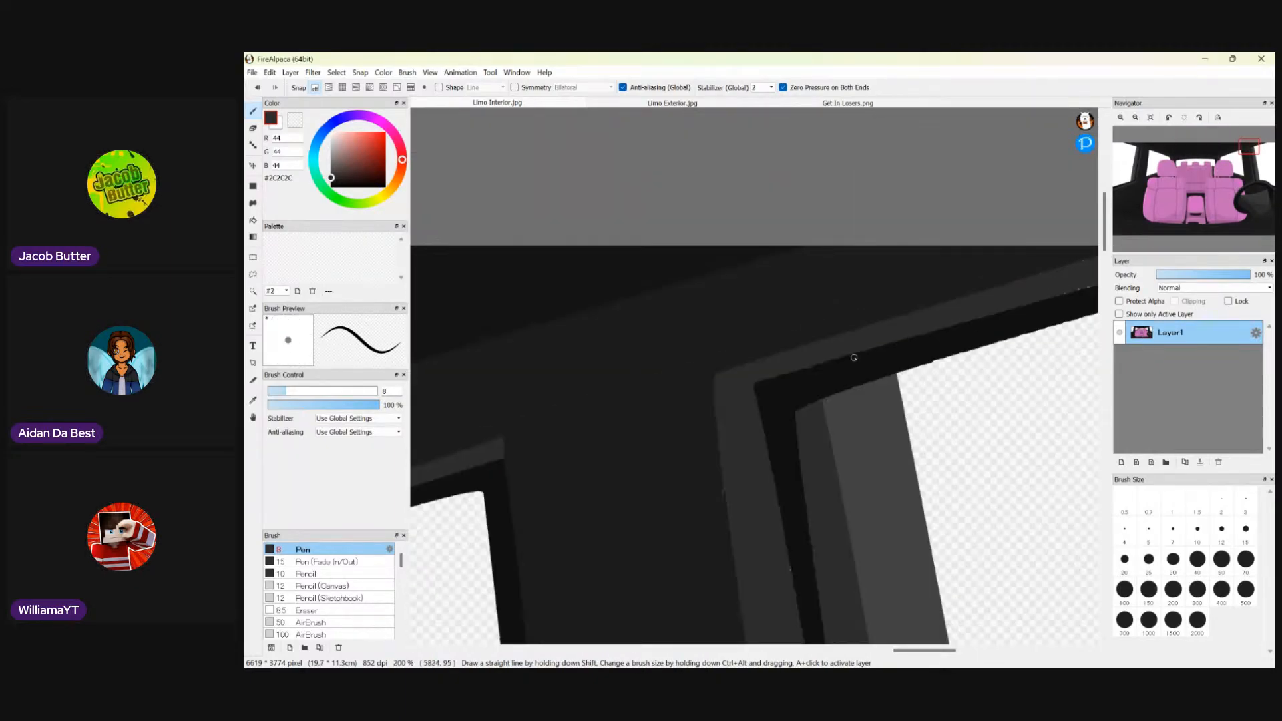
scroll(790, 384, "up", 2)
scroll(734, 468, "down", 2)
scroll(655, 583, "up", 3)
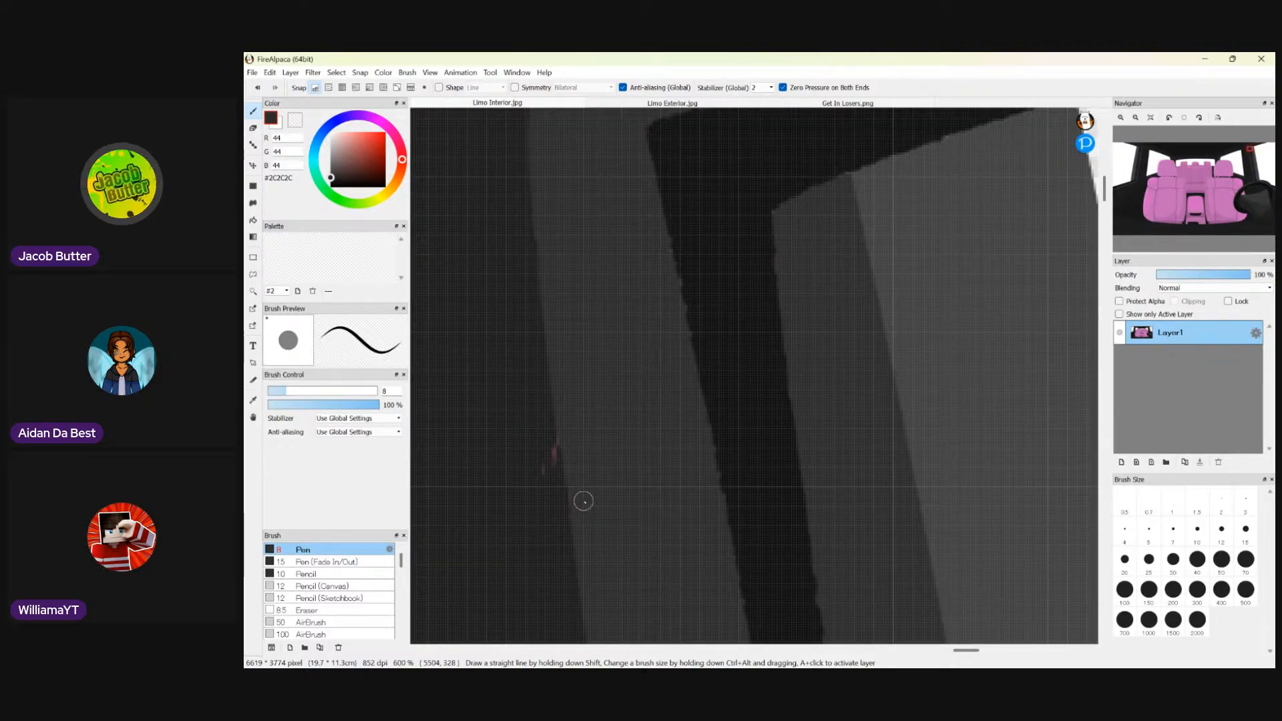
left_click(253, 414)
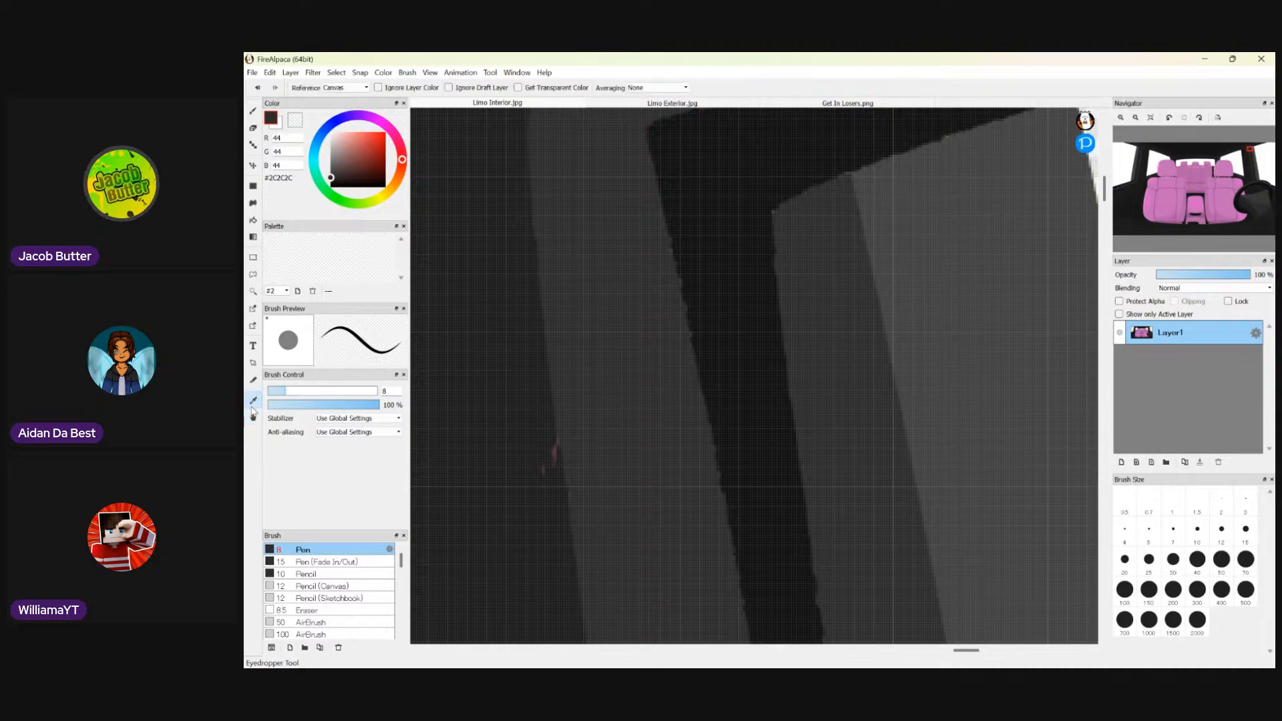
left_click(465, 346)
left_click(253, 110)
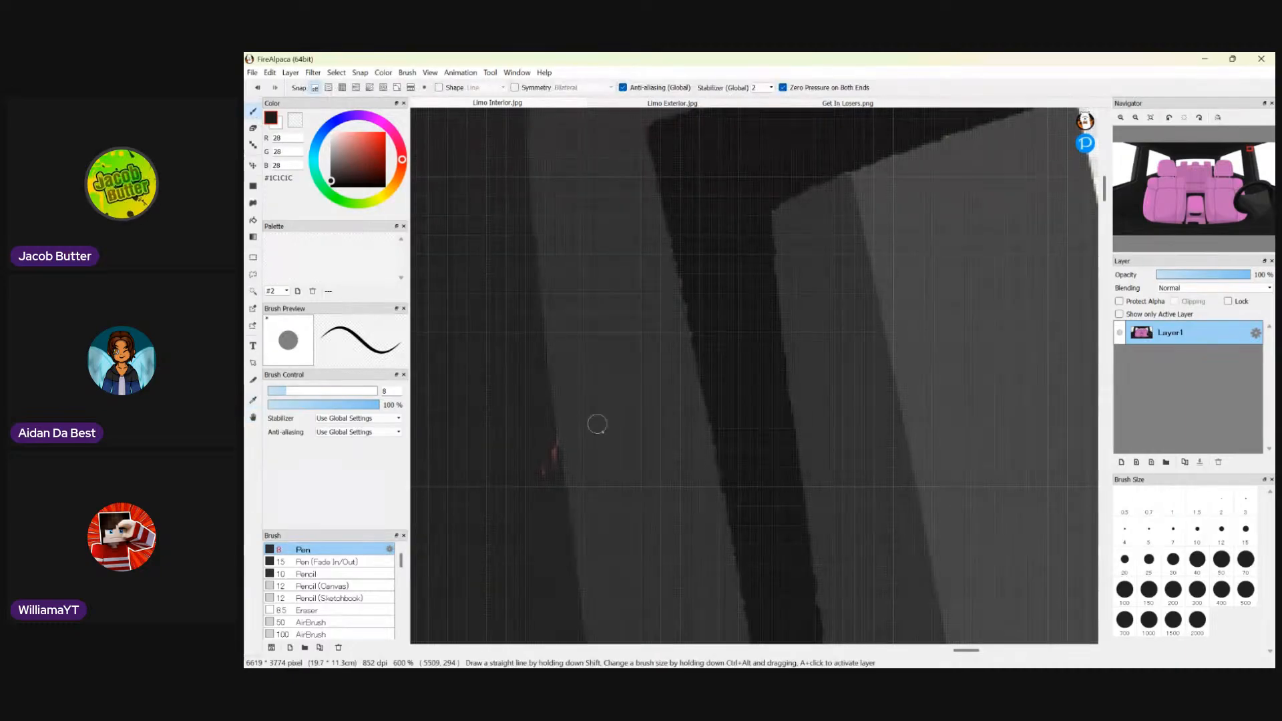
scroll(538, 458, "up", 2)
left_click_drag(554, 402, 557, 506)
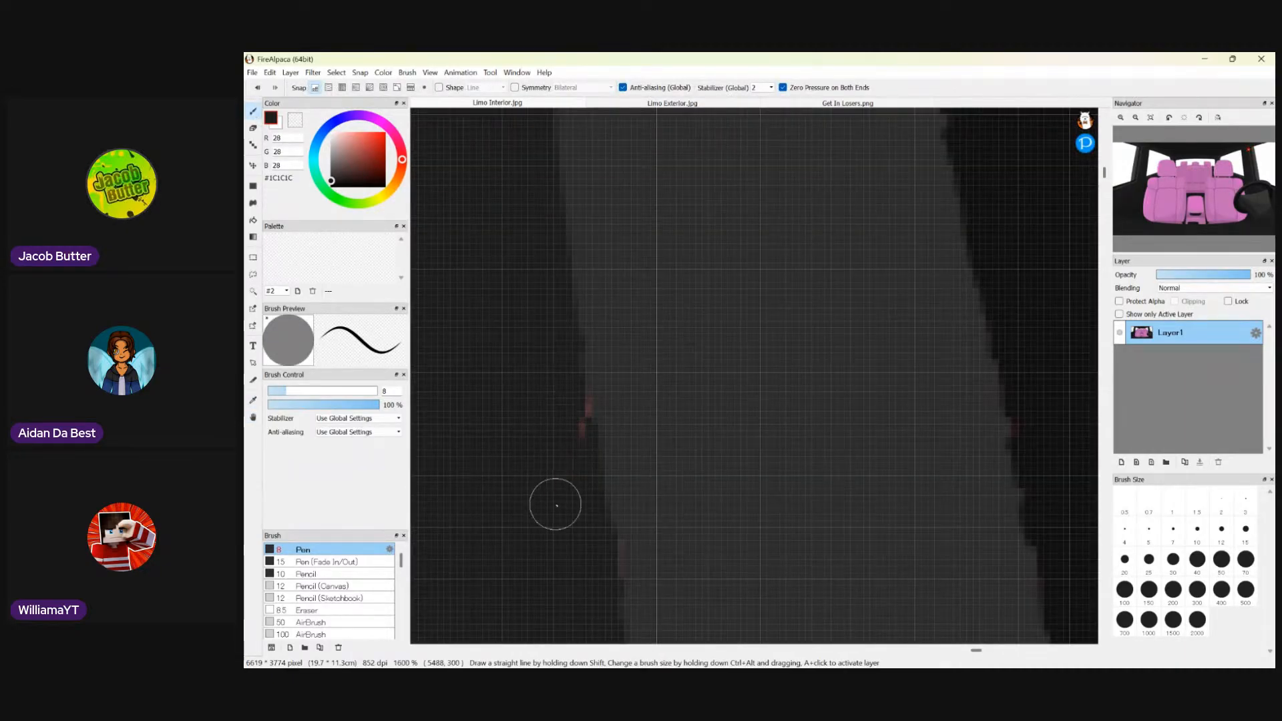
left_click_drag(560, 400, 567, 425)
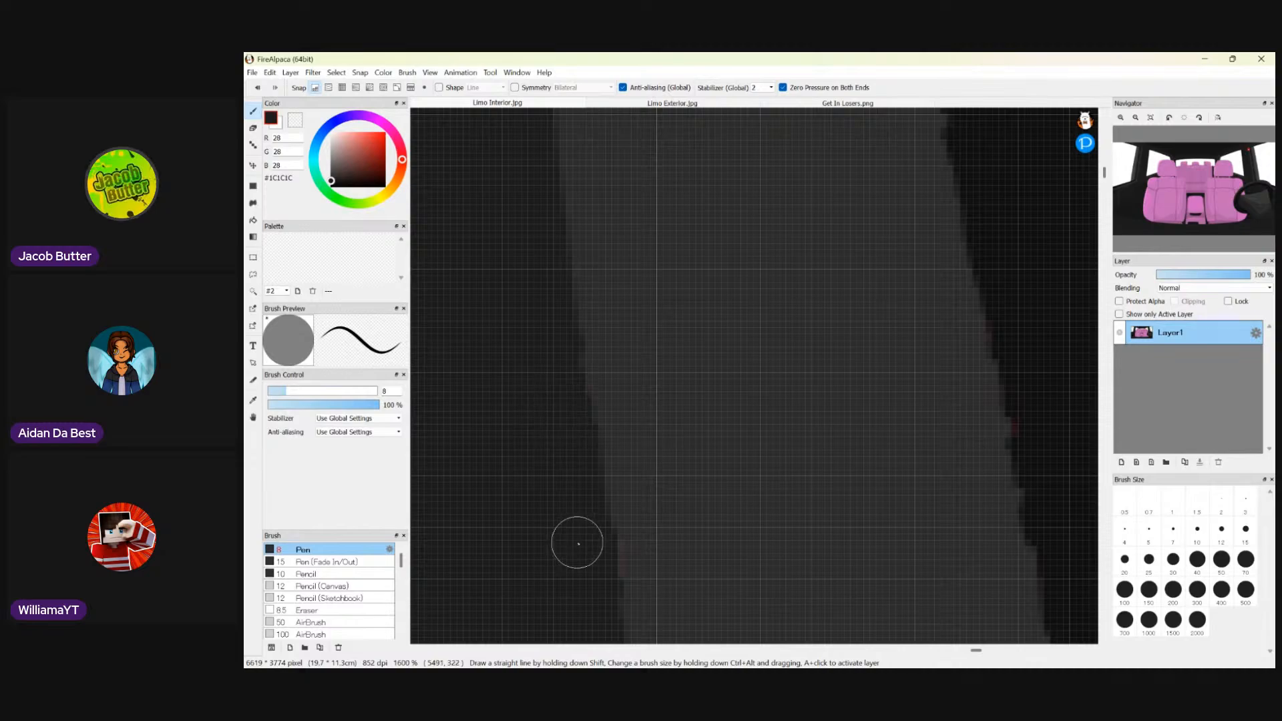
- Sample the trim grey #2C2C2C beside the pink specks at the roof end and review the whole limo interior
scroll(560, 380, "down", 10)
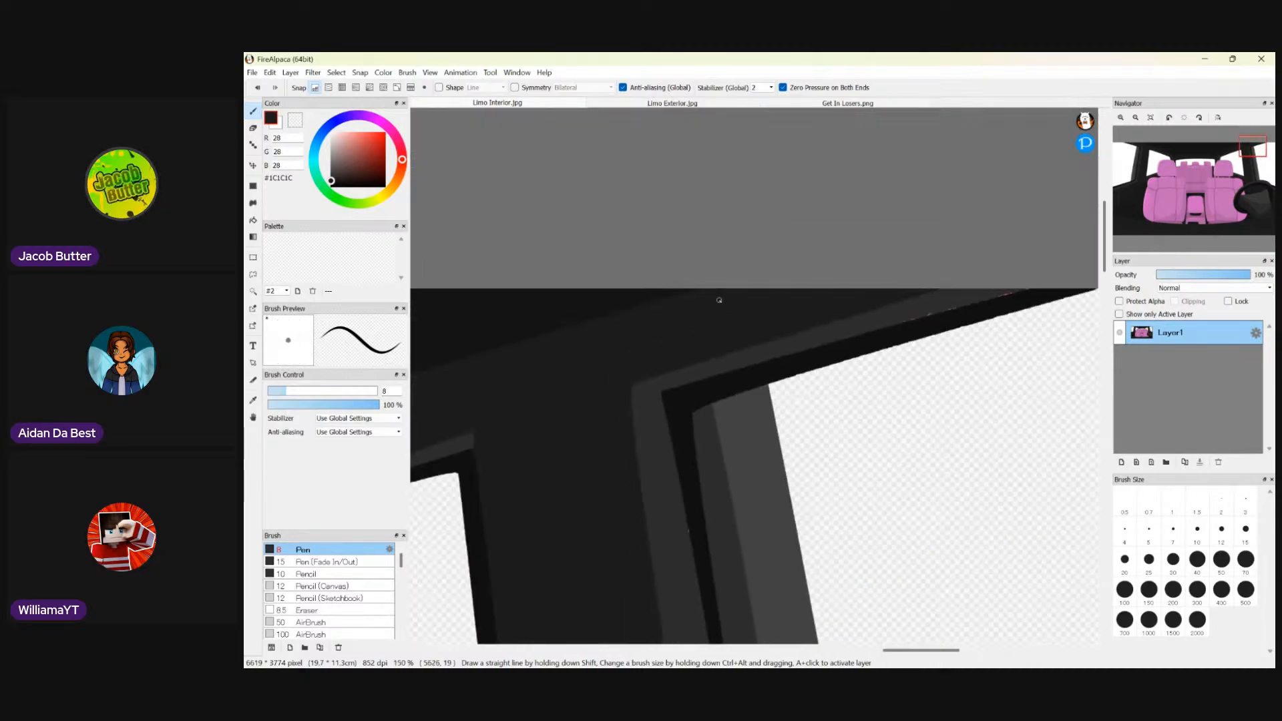
scroll(1063, 298, "up", 3)
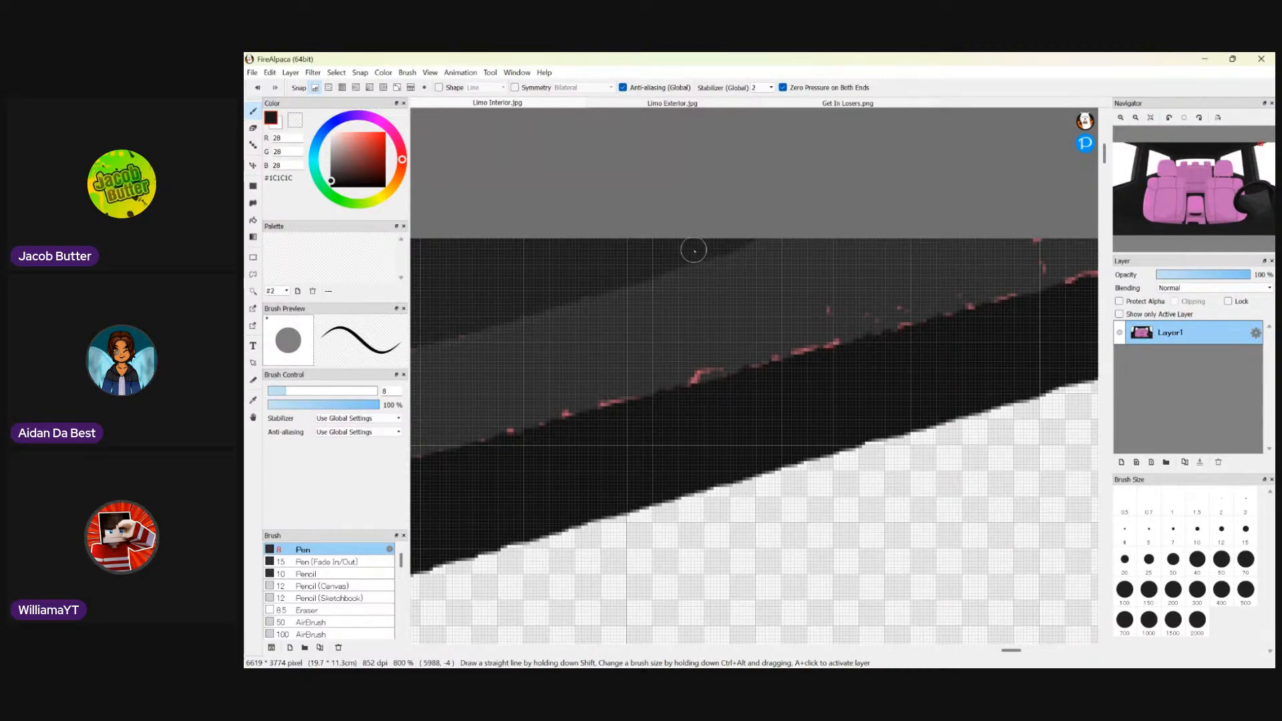
left_click(253, 399)
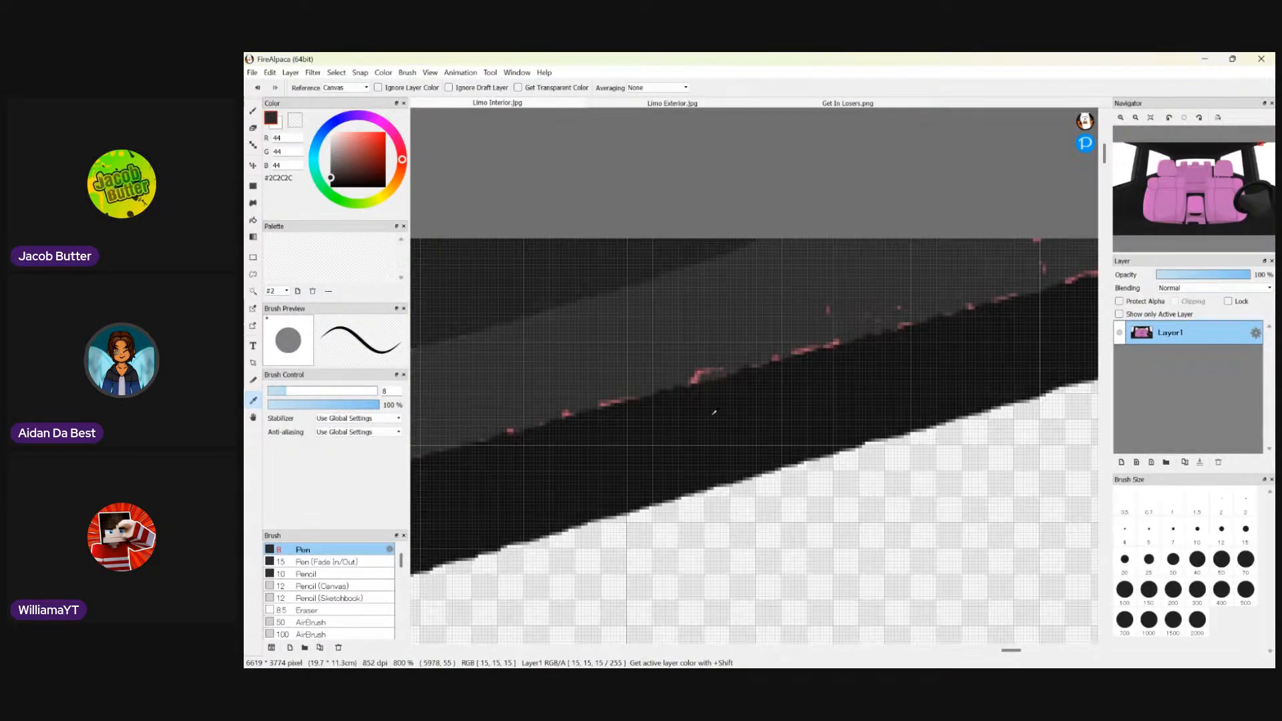
scroll(711, 438, "up", 2)
scroll(712, 438, "down", 8)
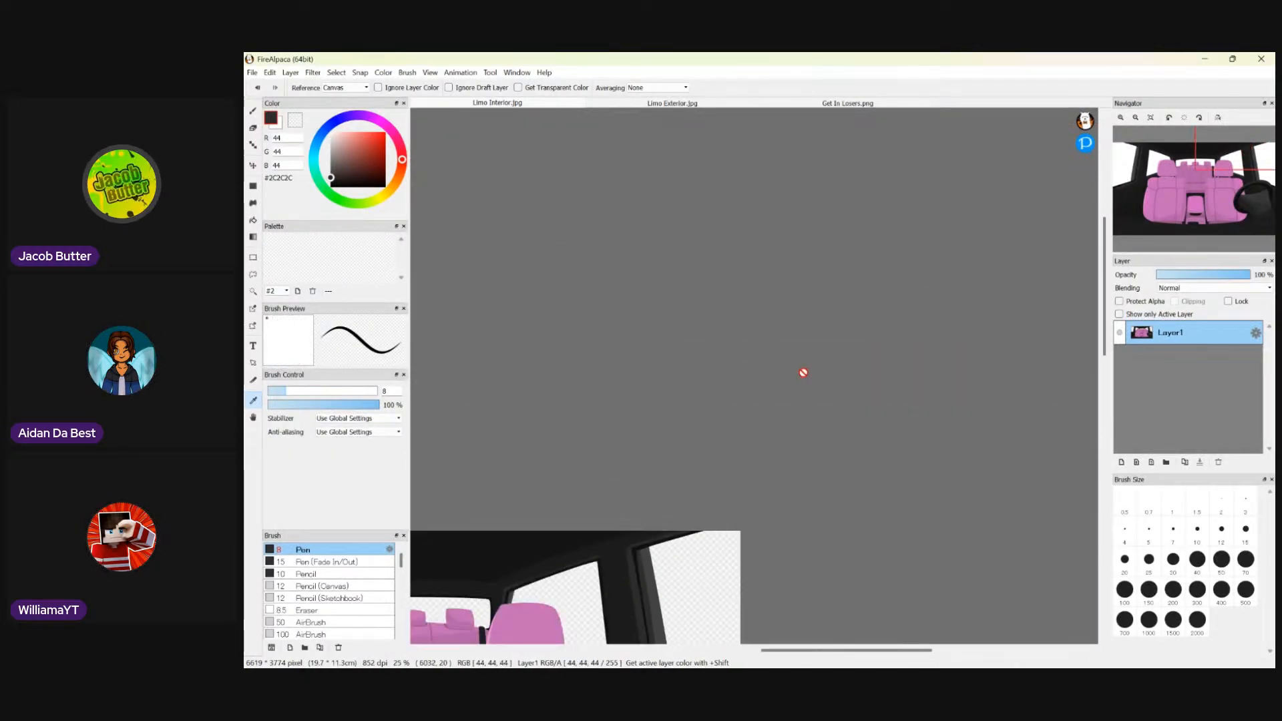
left_click_drag(1106, 312, 1107, 385)
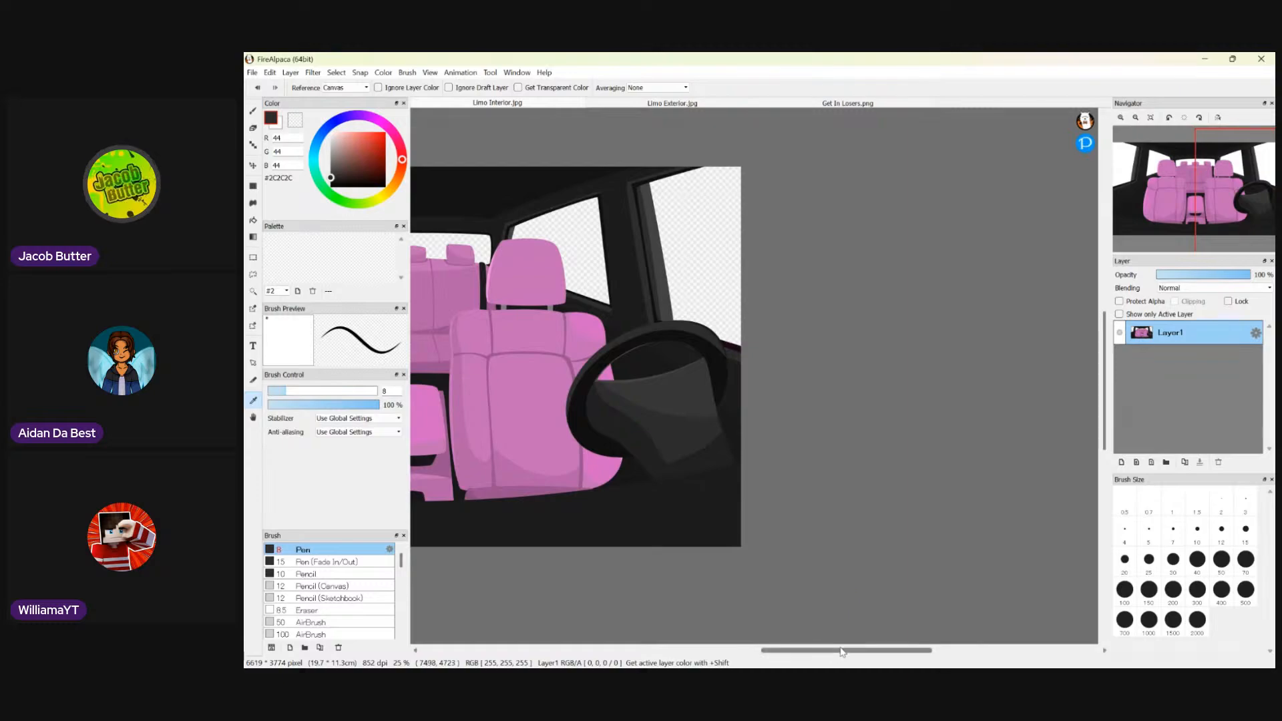
left_click_drag(843, 649, 758, 655)
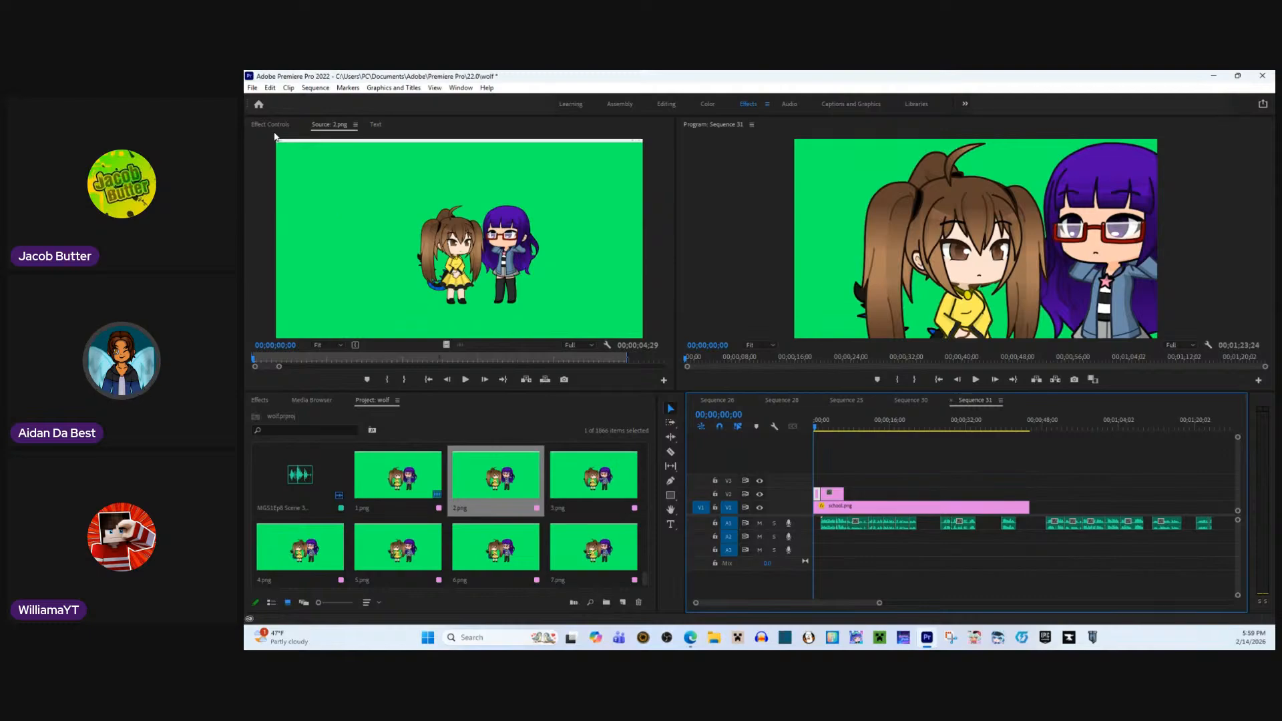
- Switch to Adobe Premiere Pro and set the scale of the first character clip, 1.png, in Sequence 31 to 29
left_click(278, 128)
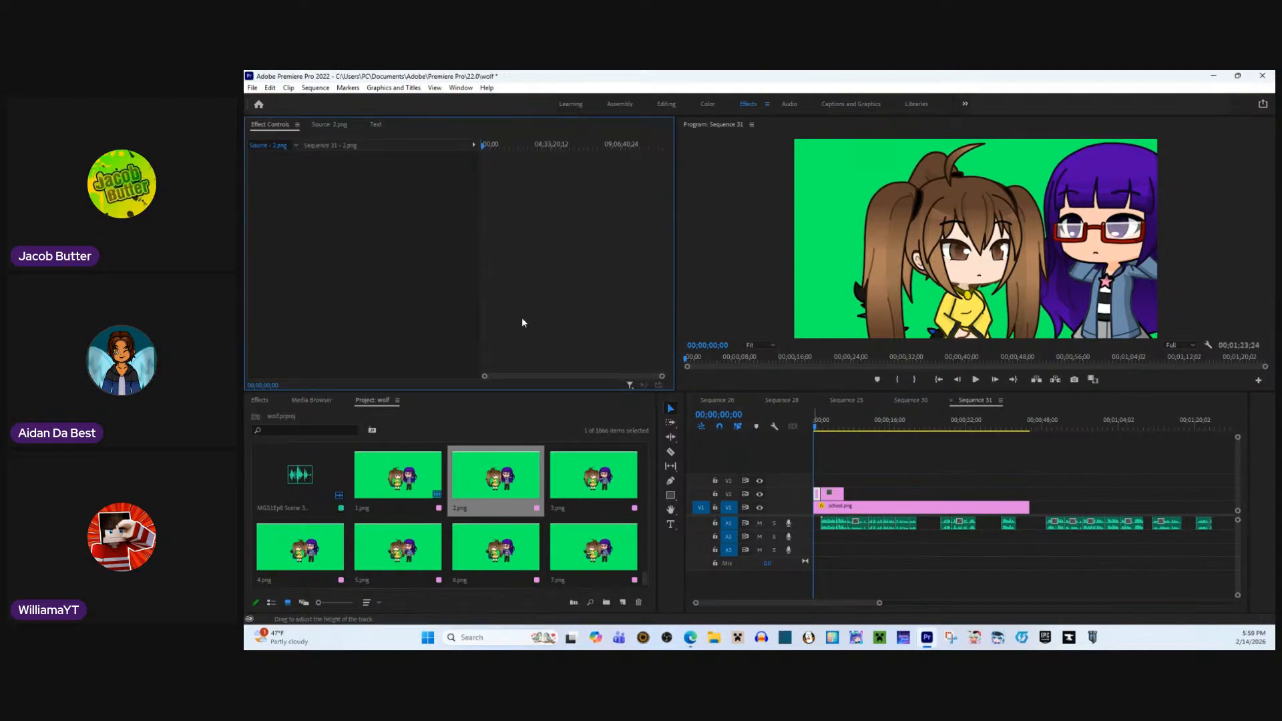
left_click(801, 484)
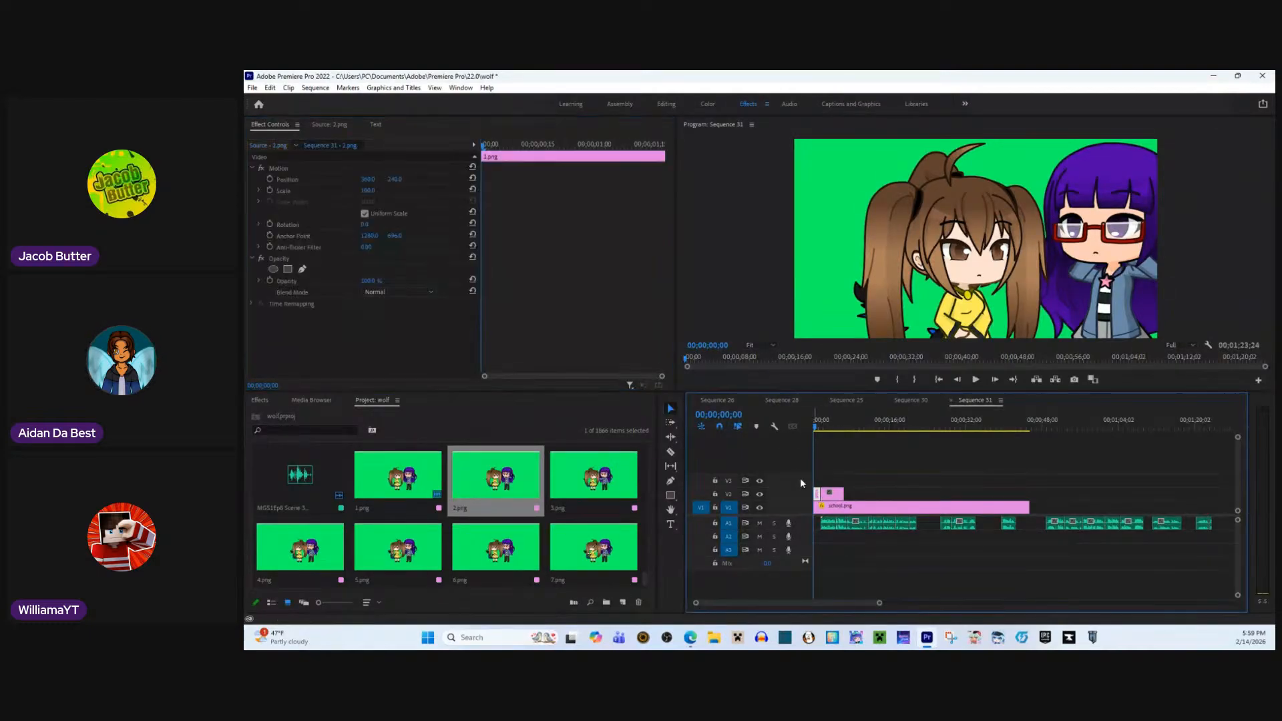
left_click_drag(367, 190, 320, 190)
- Apply Ultra Key to the 1.png clip and sample its green background as the key color
left_click(260, 400)
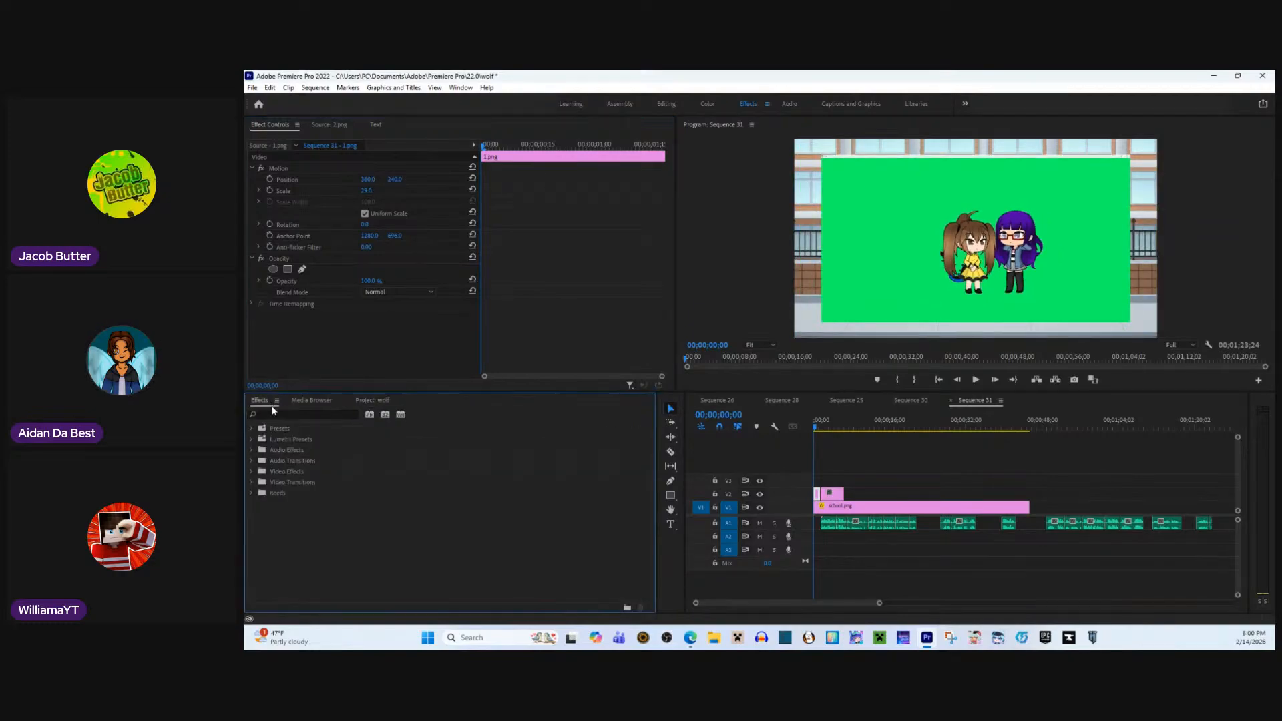
type("s")
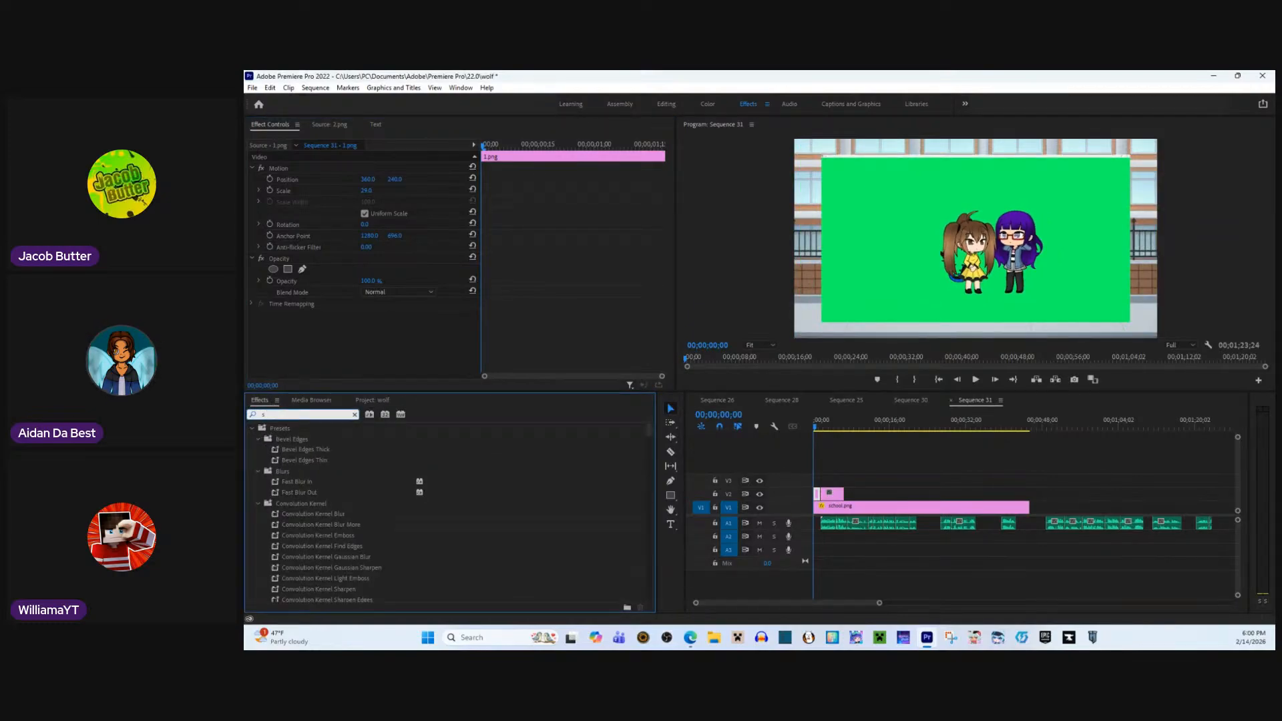
key("BackSpace")
right_click(328, 438)
left_click(251, 493)
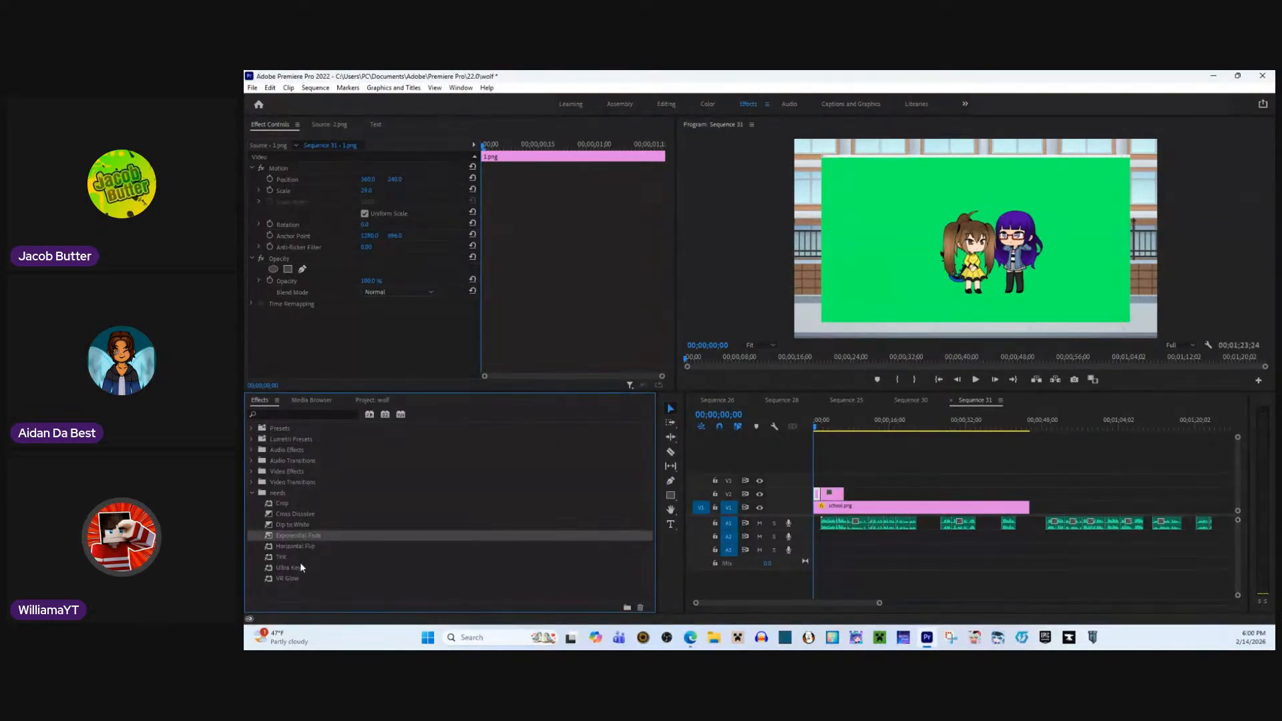
left_click_drag(294, 568, 819, 499)
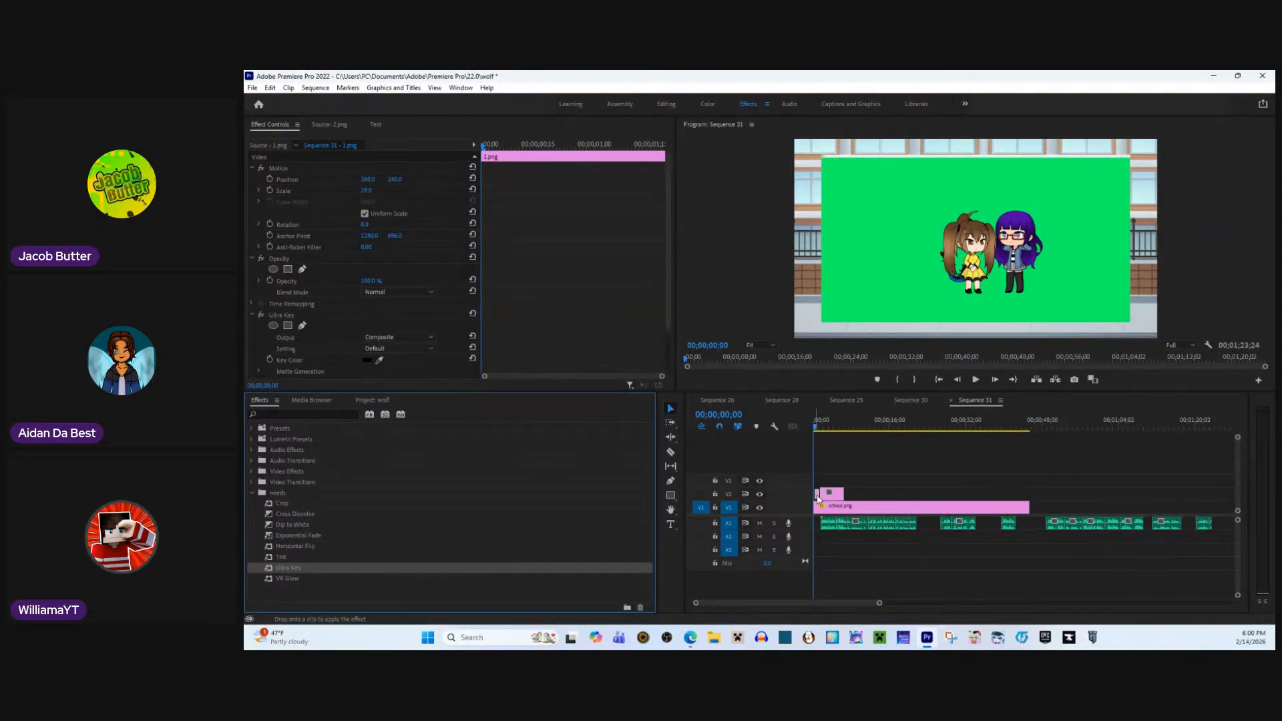
left_click(379, 360)
left_click(881, 266)
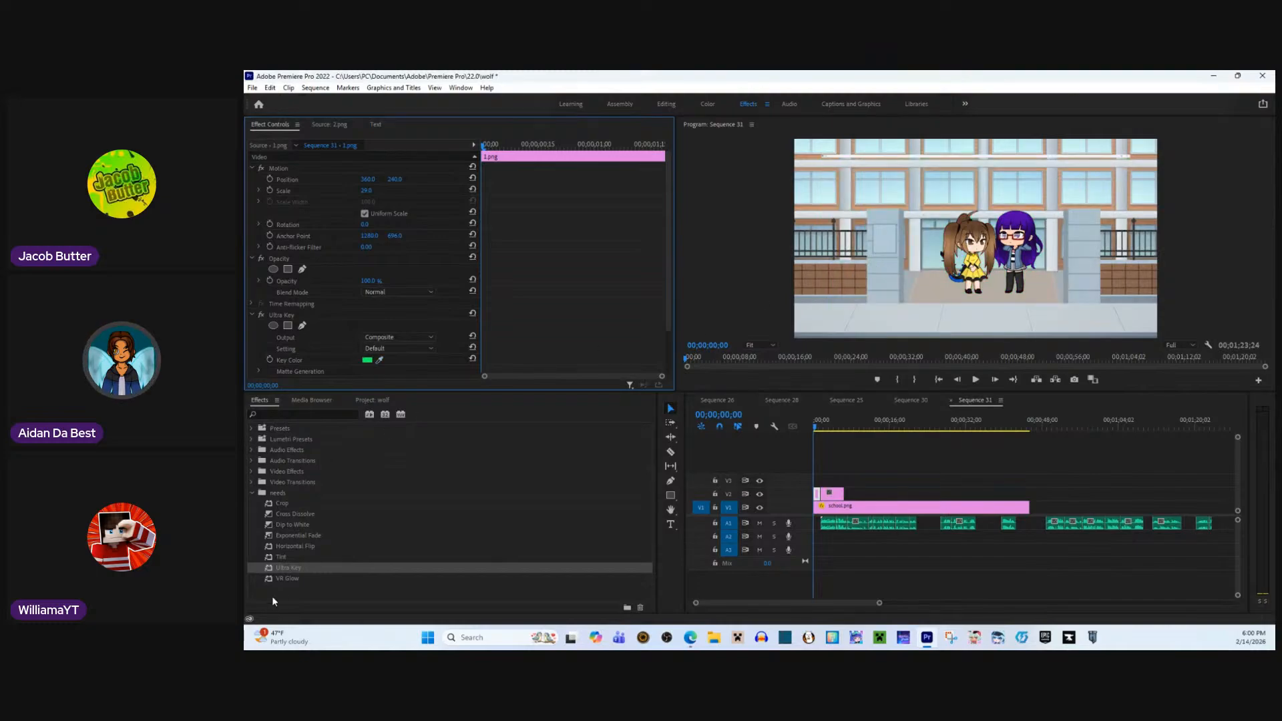
- Apply the Crop effect to 1.png with 30% off the top and move the characters down and left onto the pavement
left_click(300, 517)
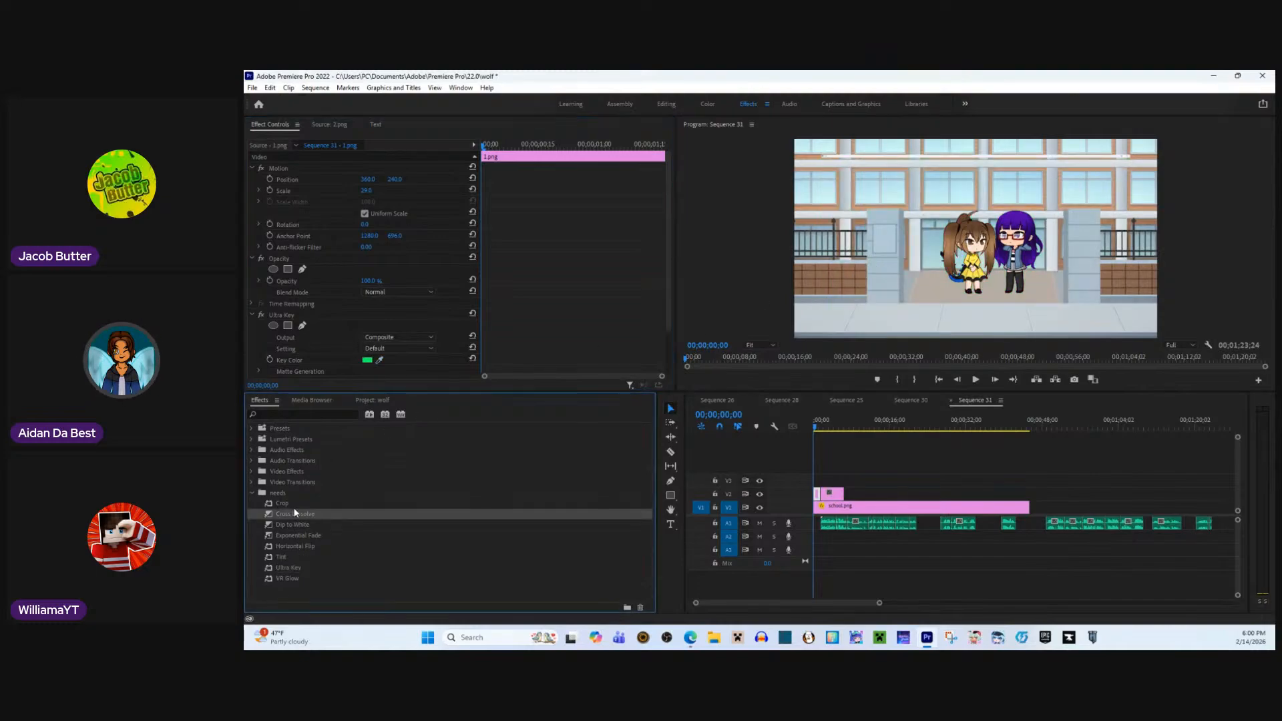
left_click_drag(294, 503, 519, 482)
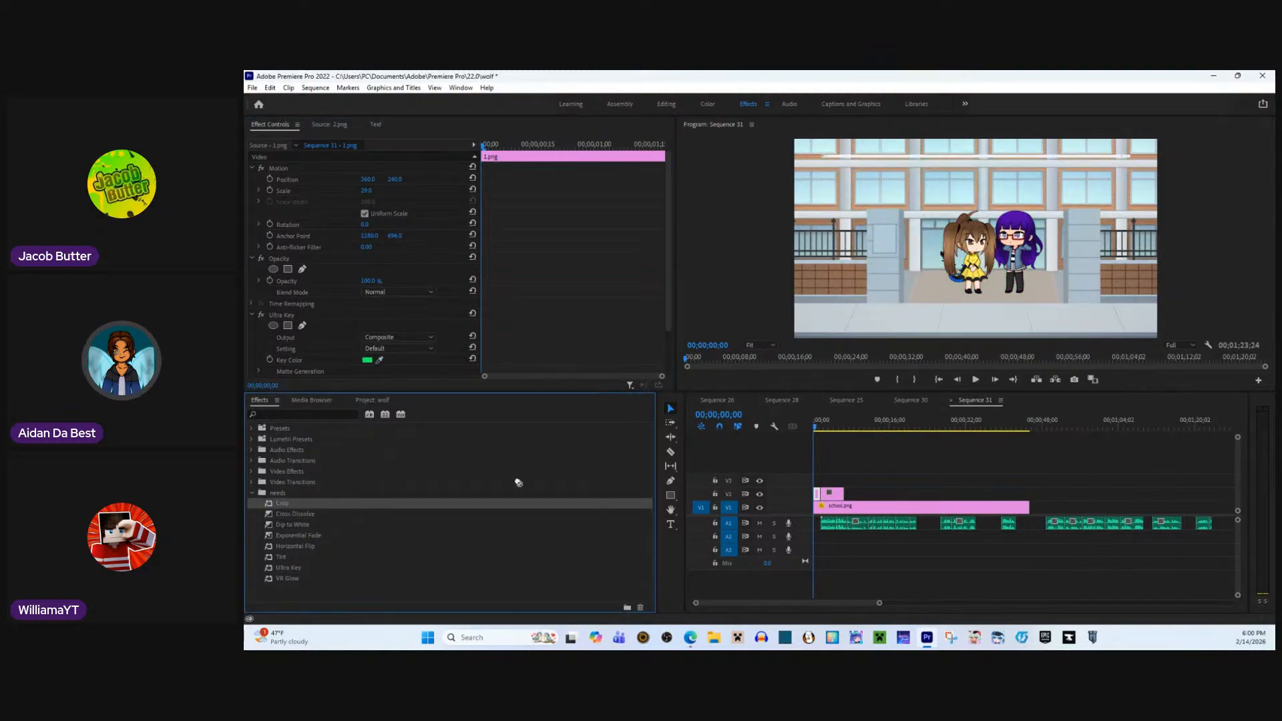
left_click_drag(818, 496, 817, 495)
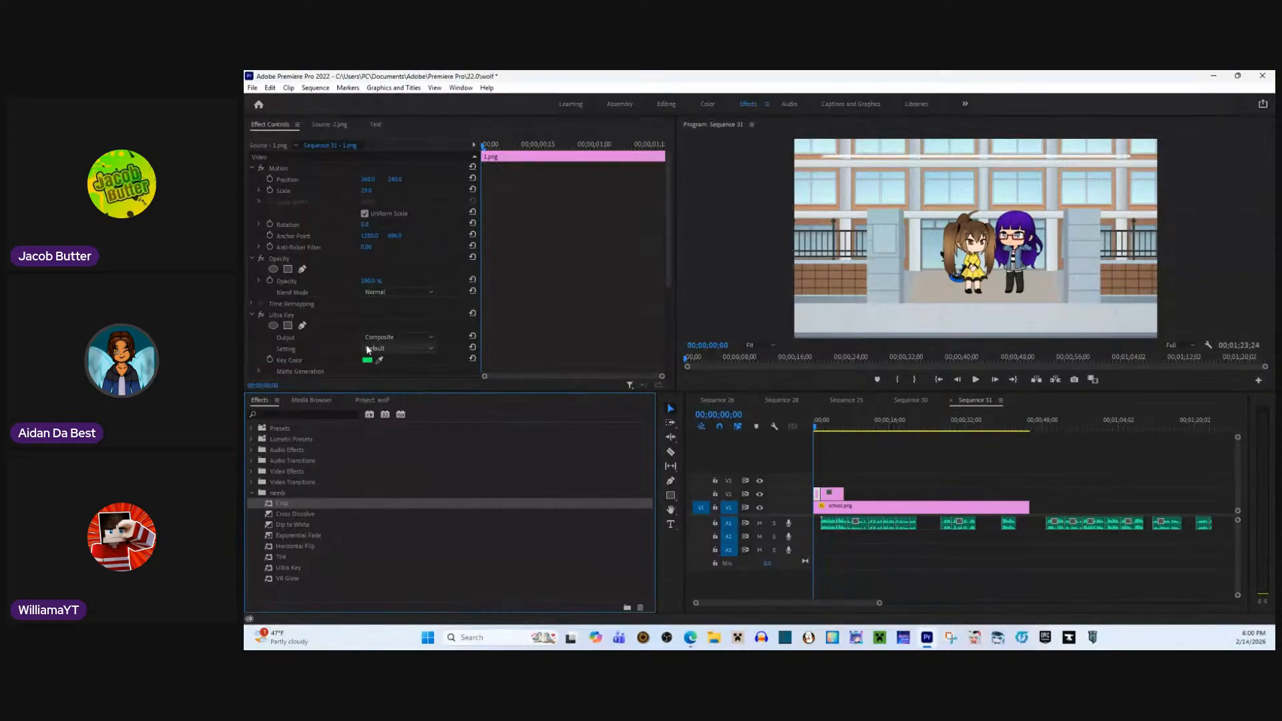
scroll(463, 308, "down", 5)
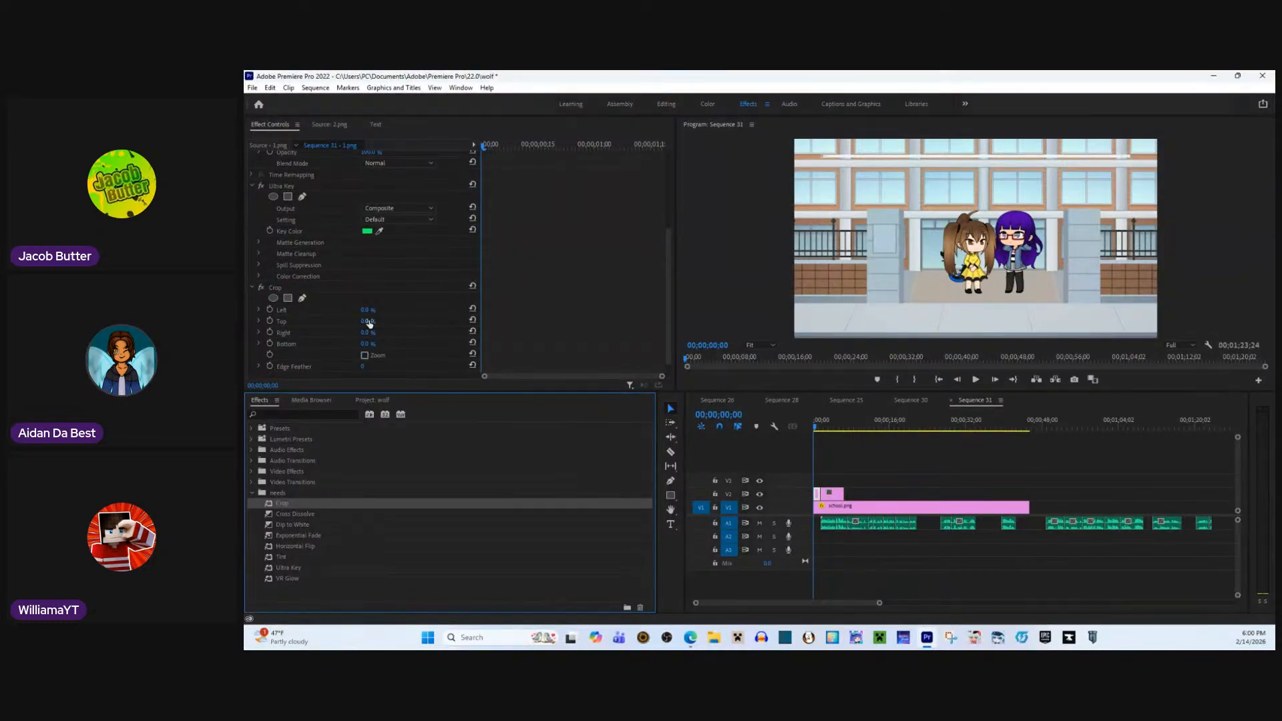
left_click_drag(369, 323, 390, 323)
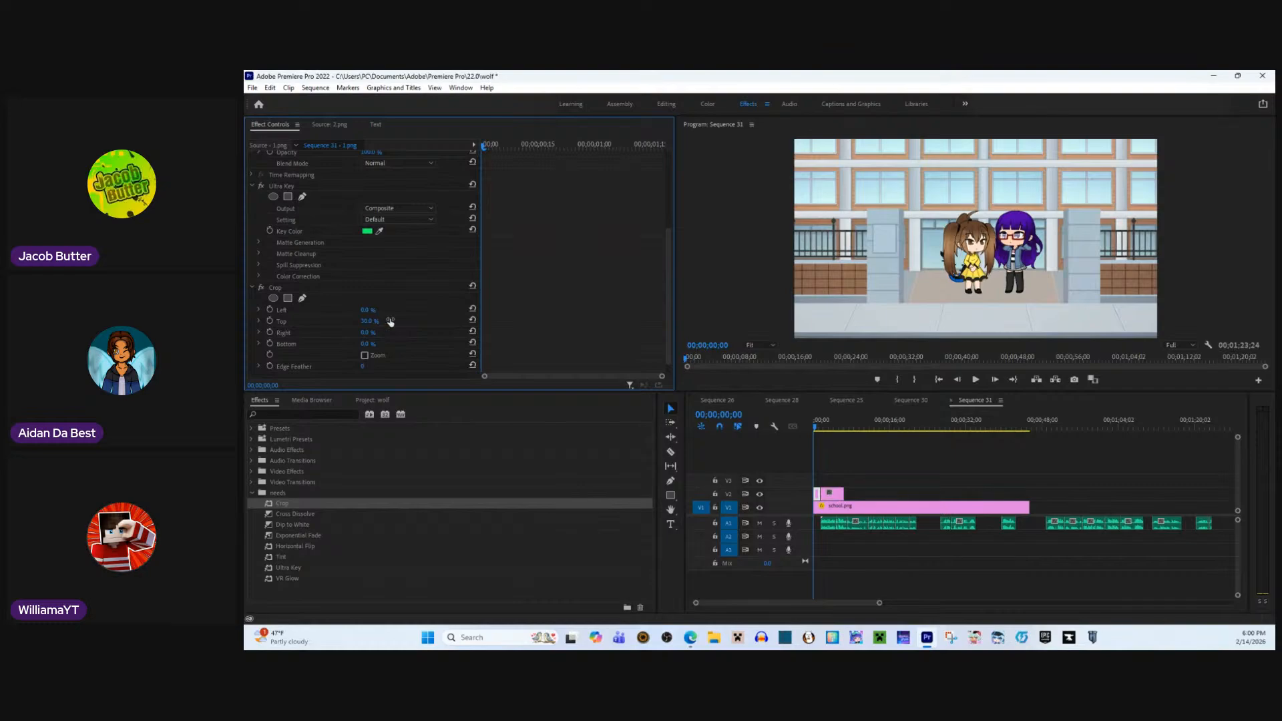
scroll(545, 293, "up", 5)
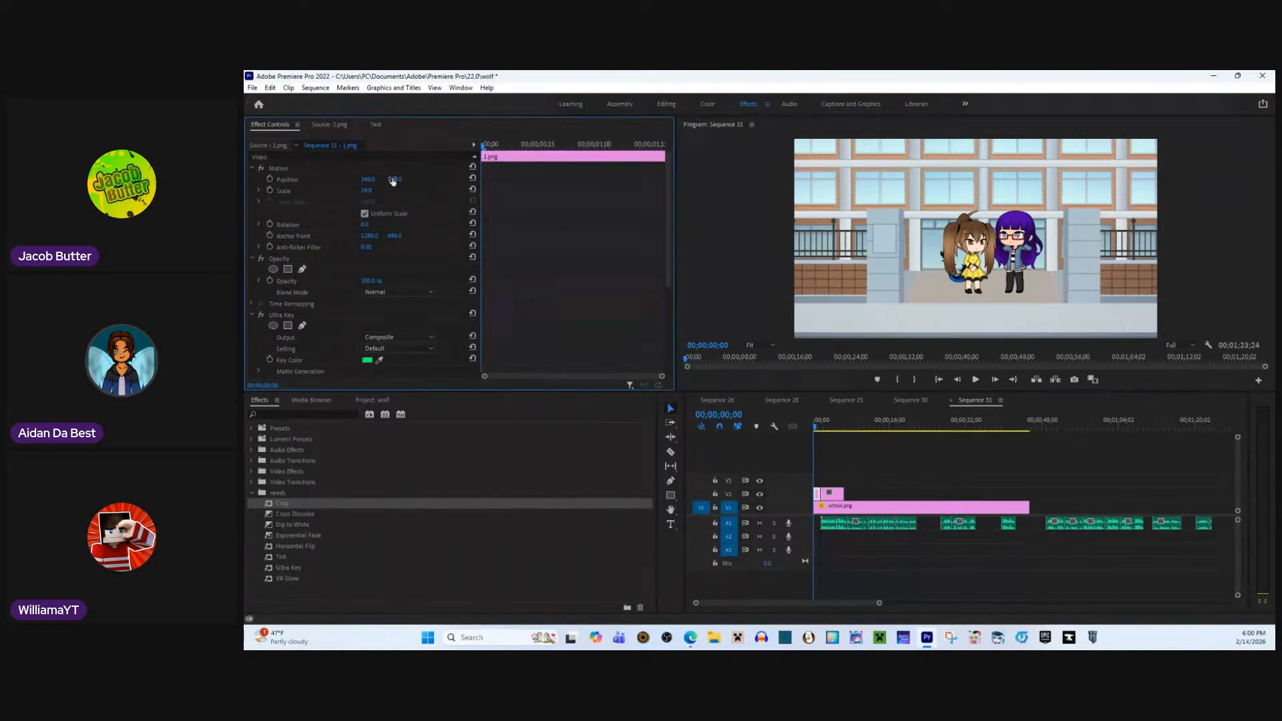
left_click_drag(394, 179, 323, 179)
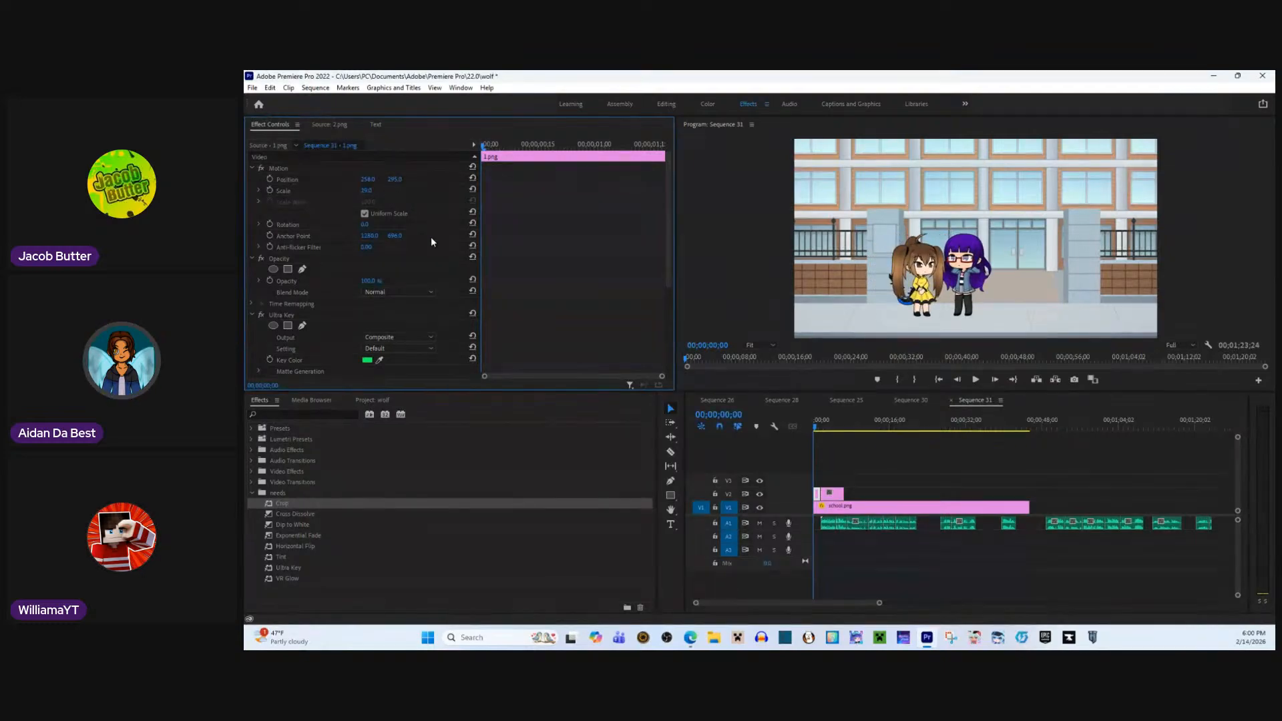
- Copy the Motion settings of the 1.png clip and paste them onto the 2.png clip
right_click(296, 164)
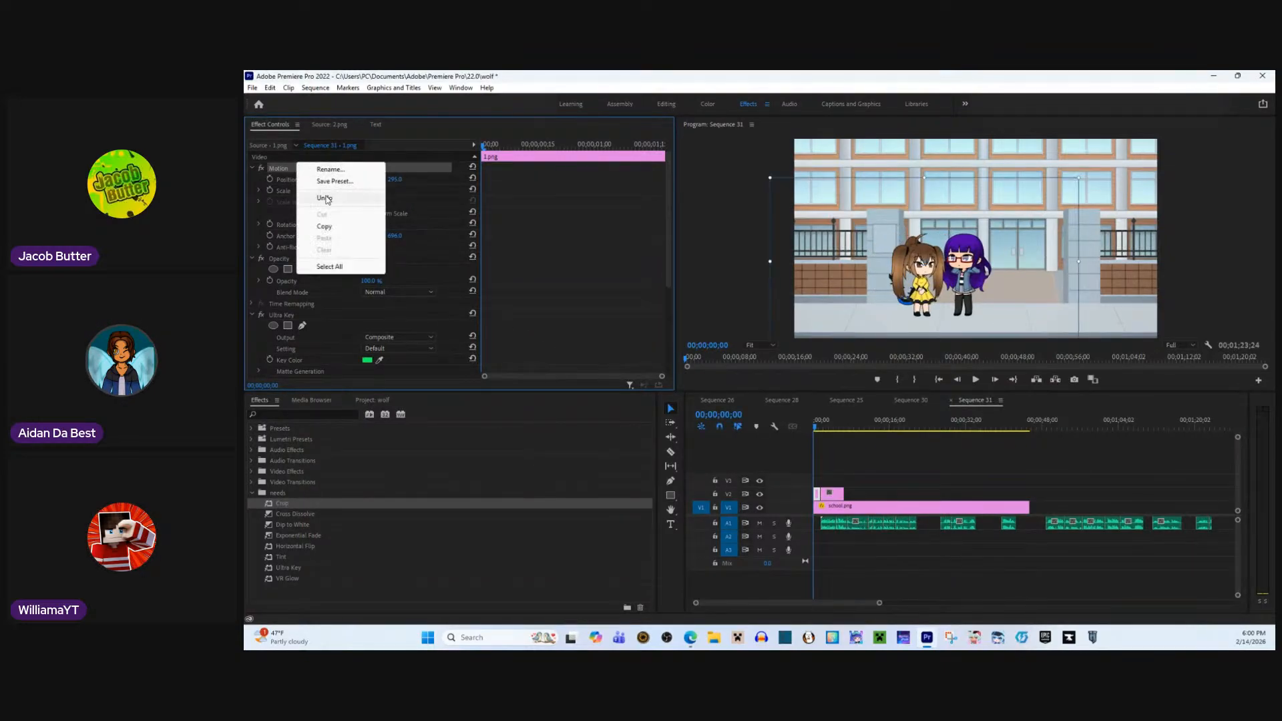
left_click(325, 226)
left_click(830, 493)
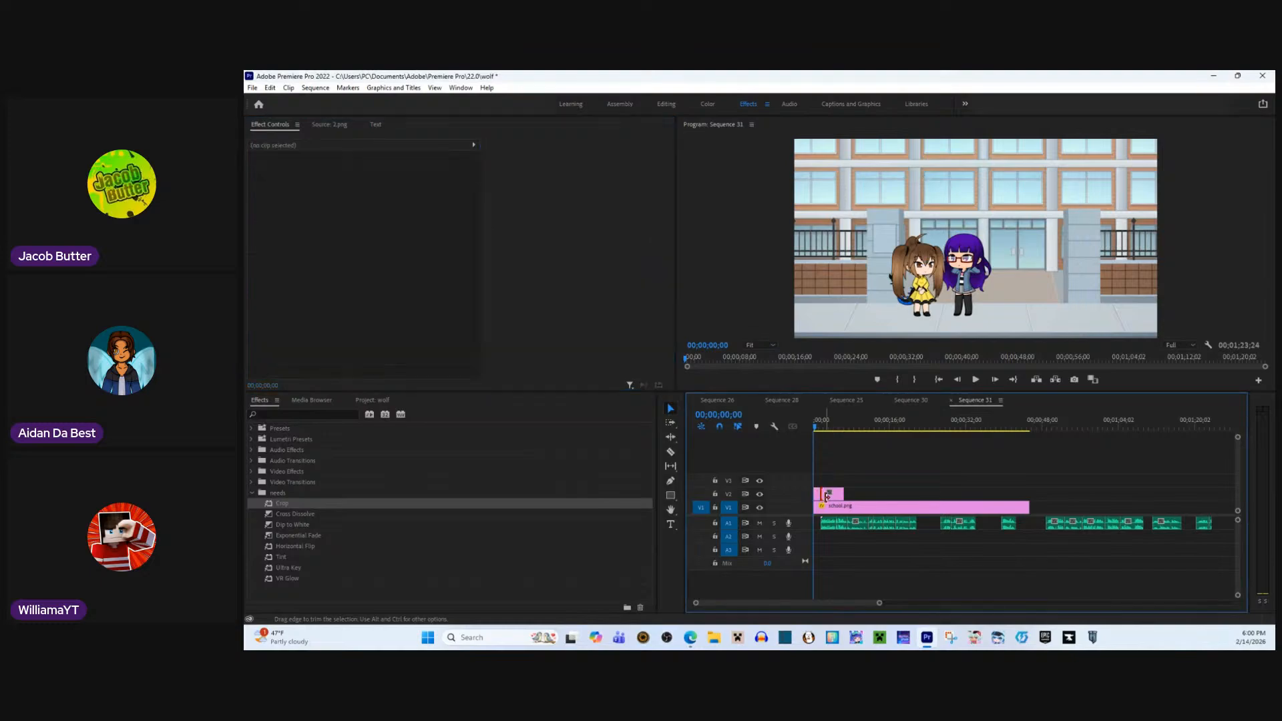
right_click(601, 326)
left_click(641, 371)
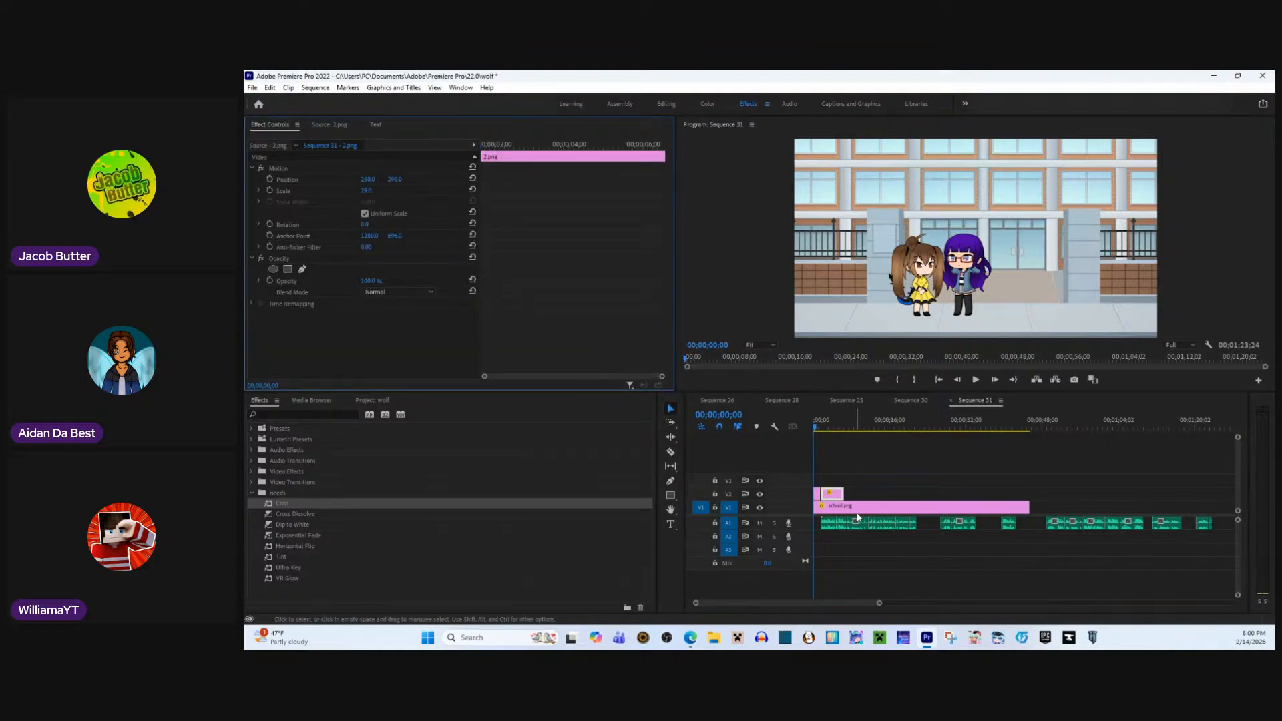
- Shorten the end of the 2.png clip on track V2 and play the opening of the sequence to check it
left_click_drag(850, 493, 842, 494)
key("space")
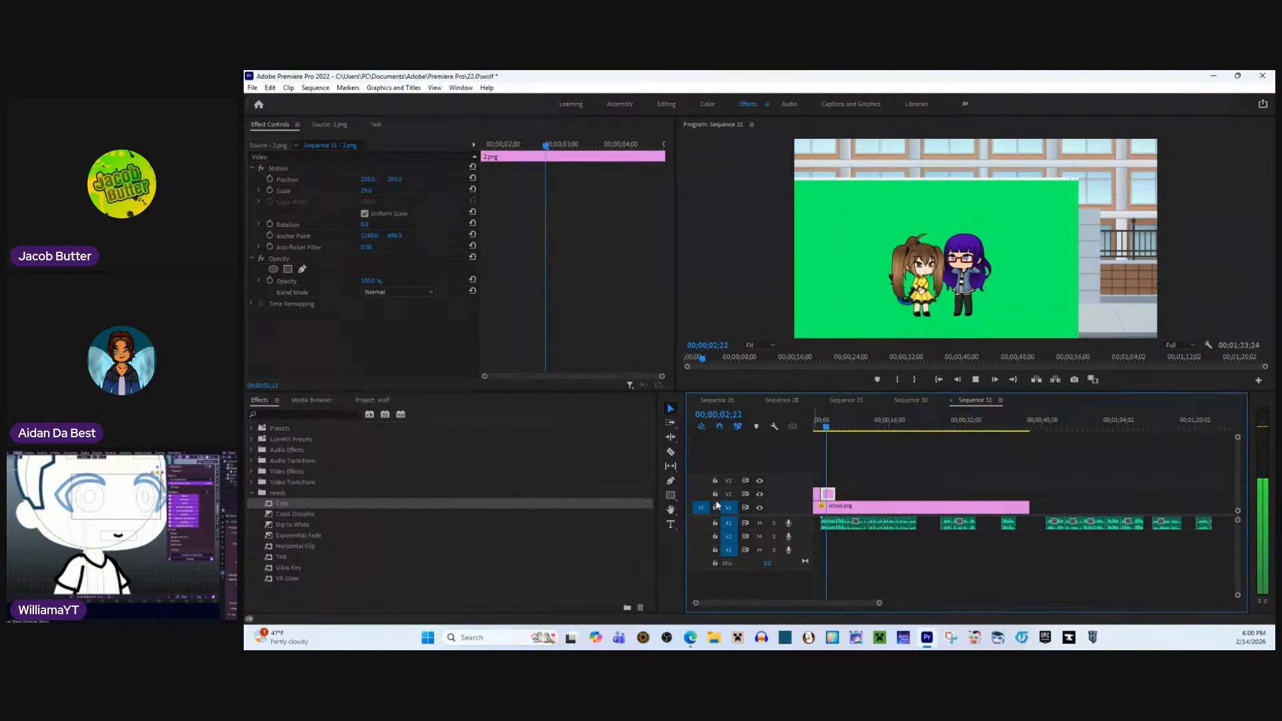
key("space")
- Add 3.png to track V2 directly after the 2.png clip and shorten its end
left_click(369, 400)
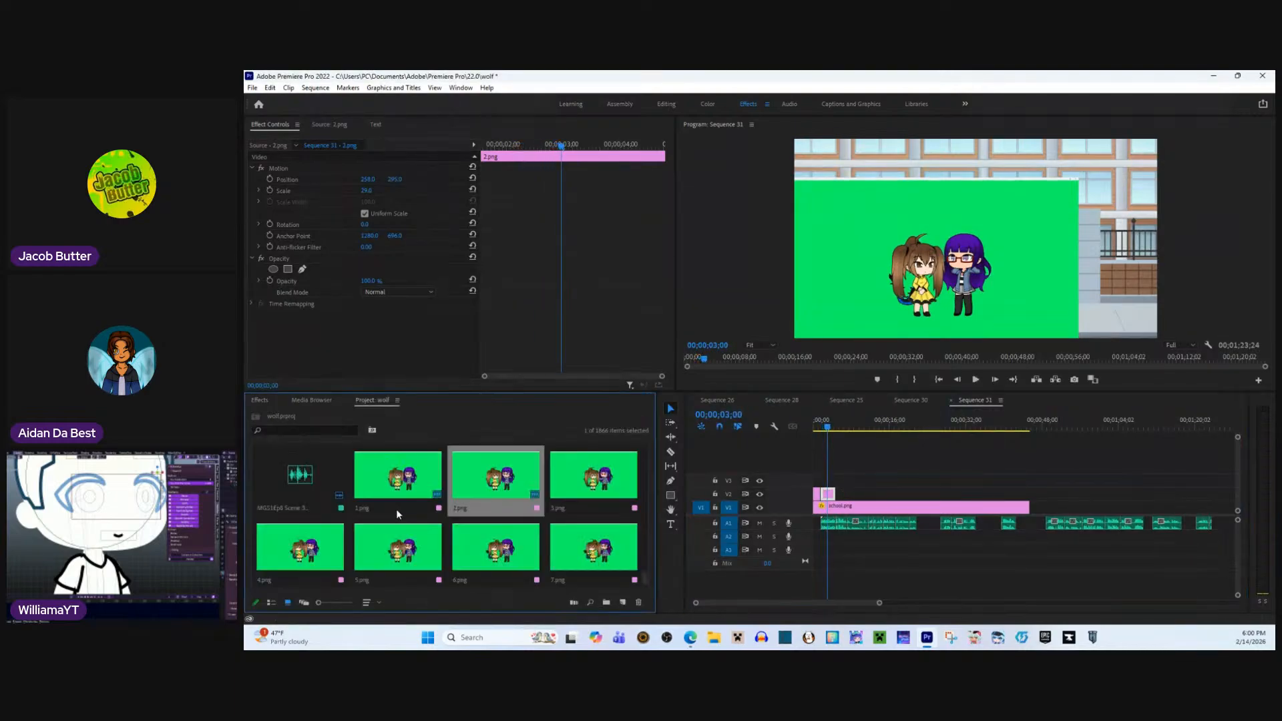
double_click(577, 492)
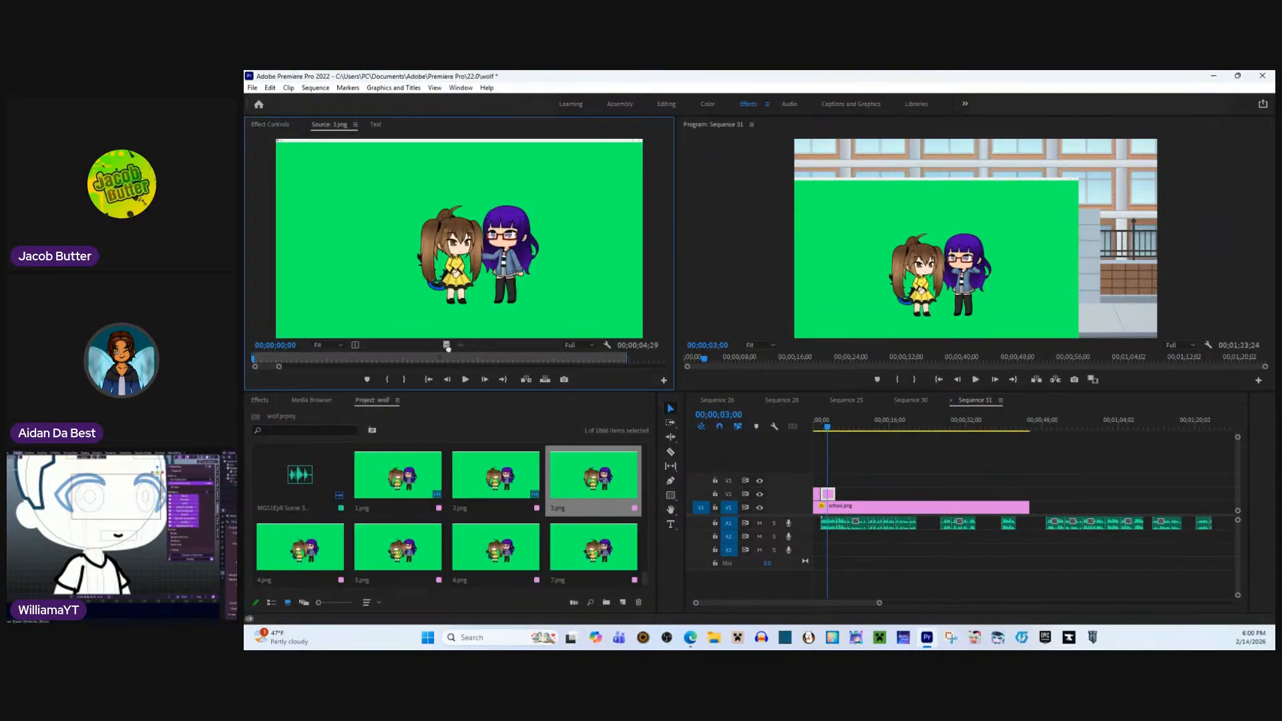
left_click_drag(446, 345, 846, 494)
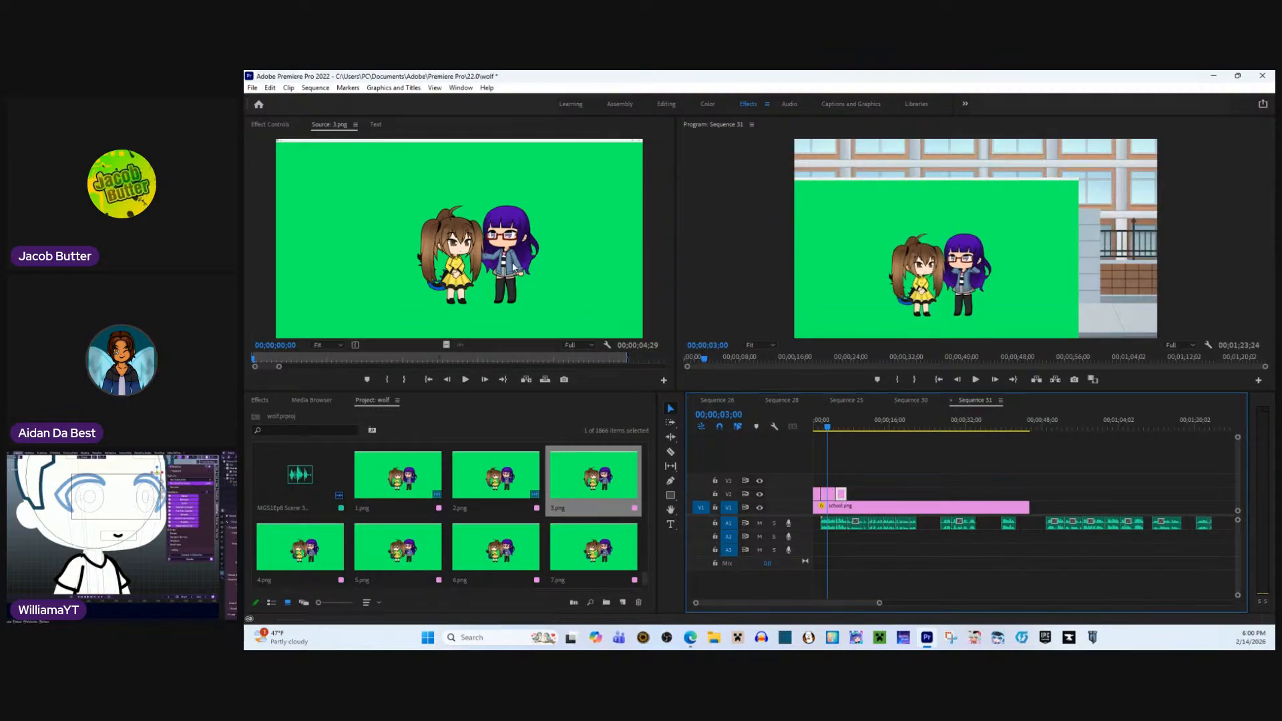
- Paste the copied Motion settings onto the 3.png clip
key("shift+5")
right_click(458, 356)
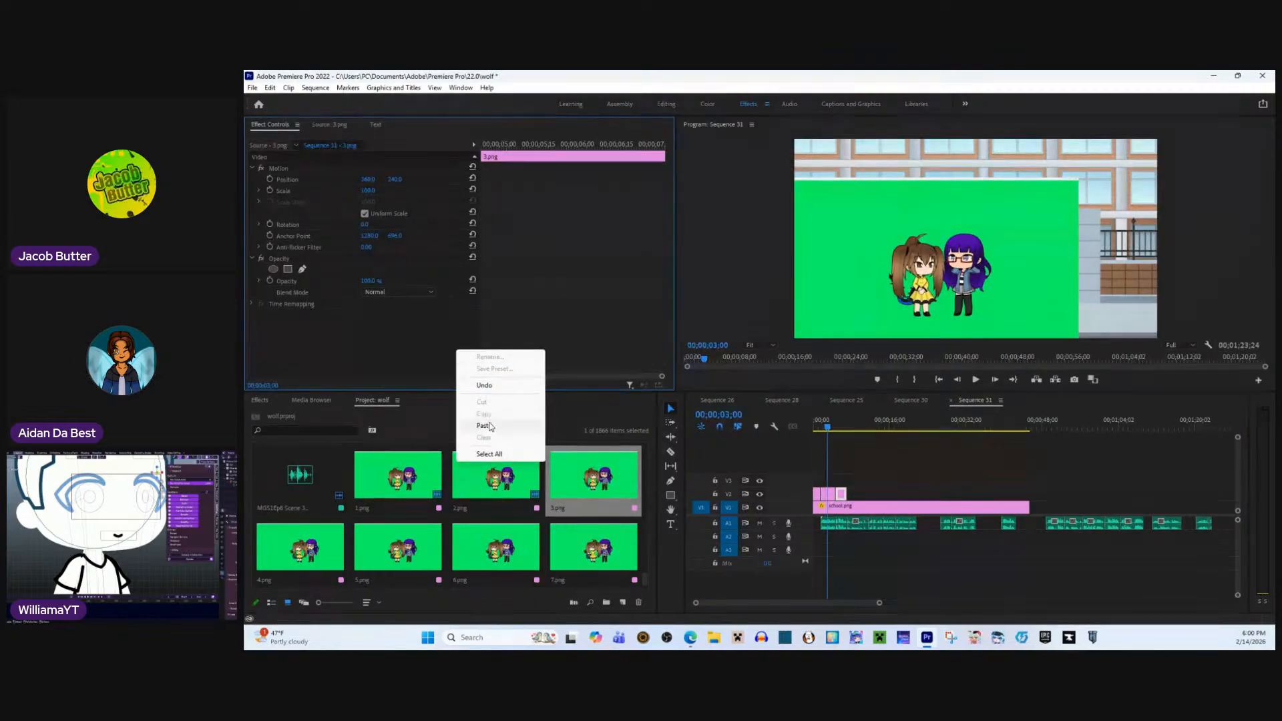
left_click(483, 425)
- Add 4.png to track V2 directly after the 3.png clip and paste the copied Motion settings onto it
left_click_drag(300, 547, 848, 495)
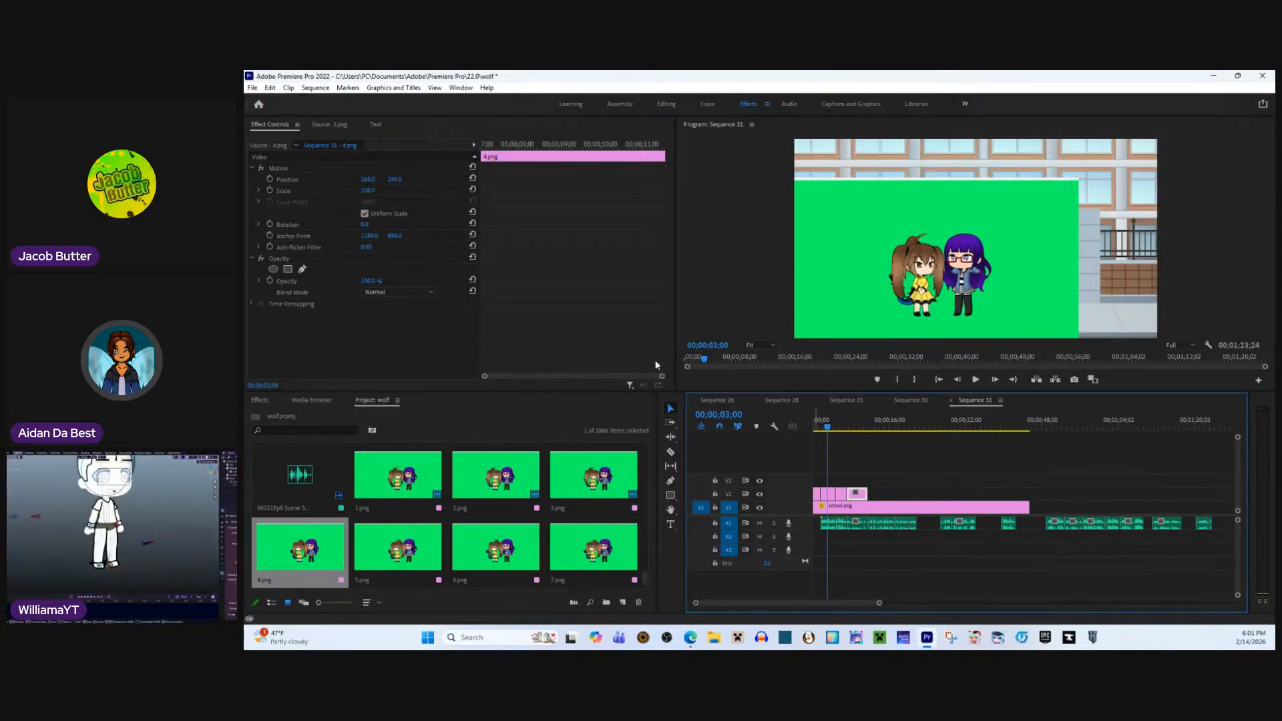
right_click(510, 333)
left_click(573, 388)
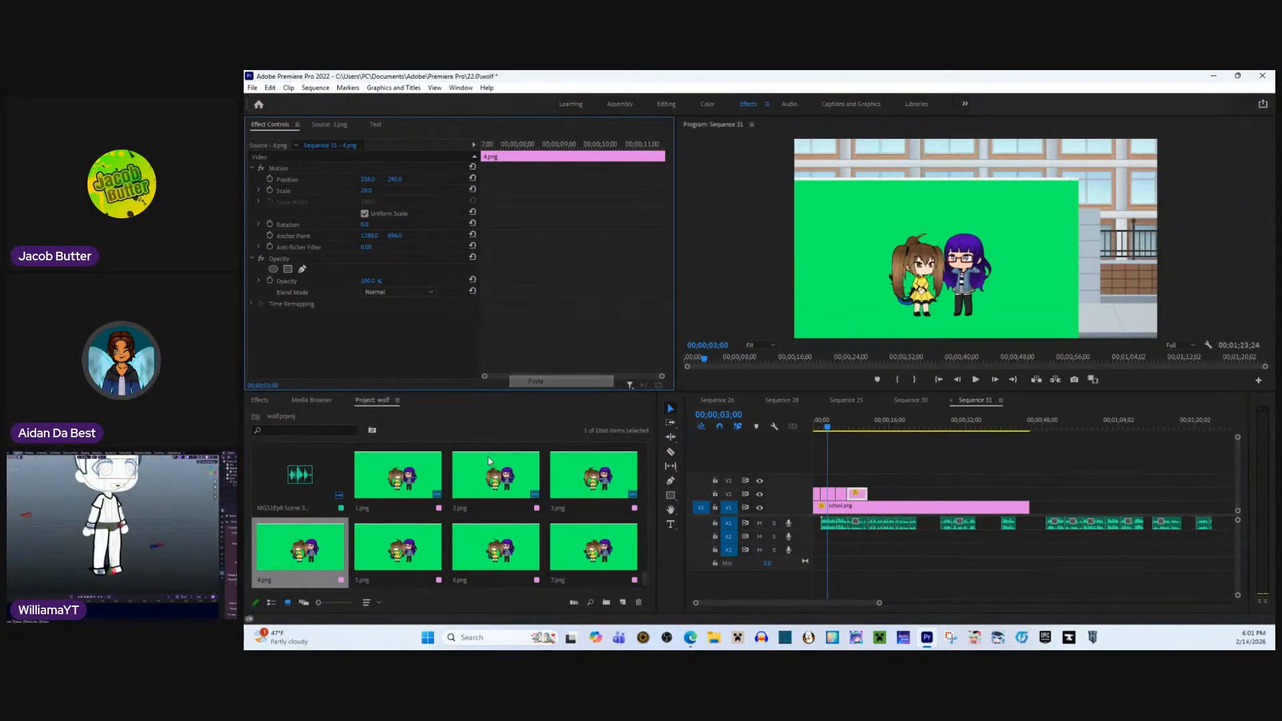
- Add 5.png to track V2 directly after the 4.png clip and paste the copied Motion settings onto it
double_click(421, 538)
left_click_drag(445, 346, 875, 492)
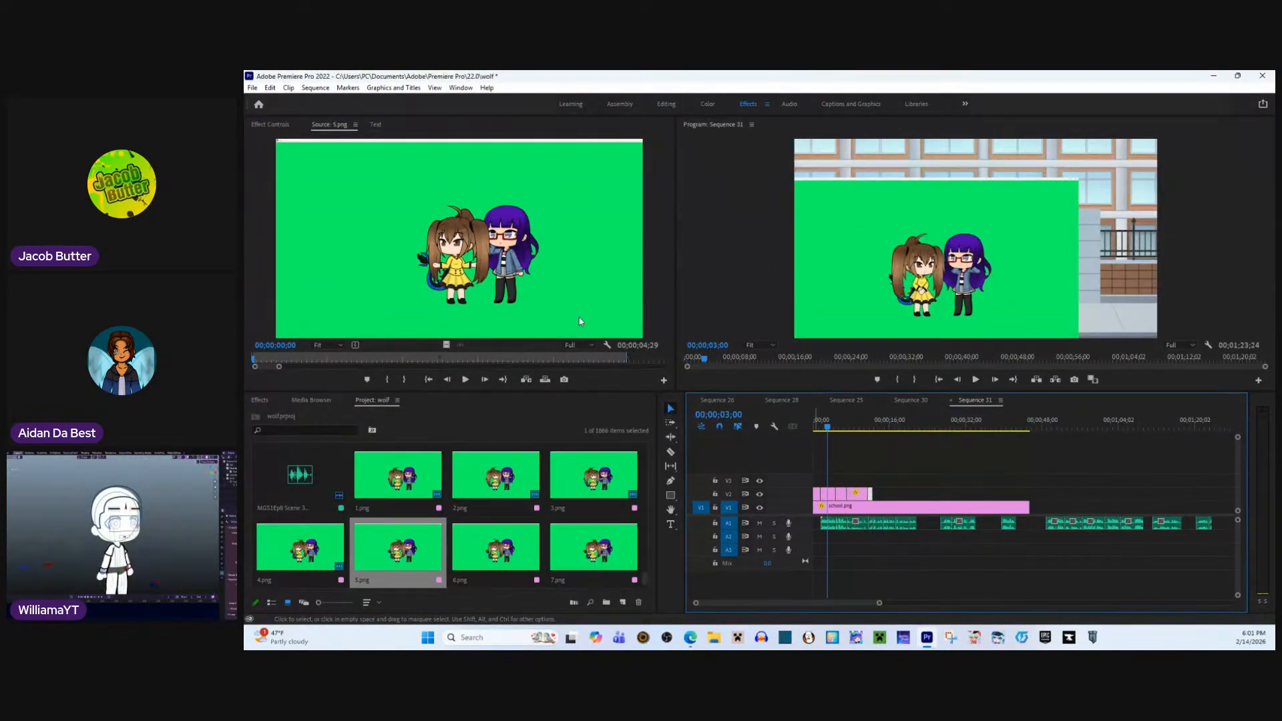
left_click(272, 125)
right_click(455, 344)
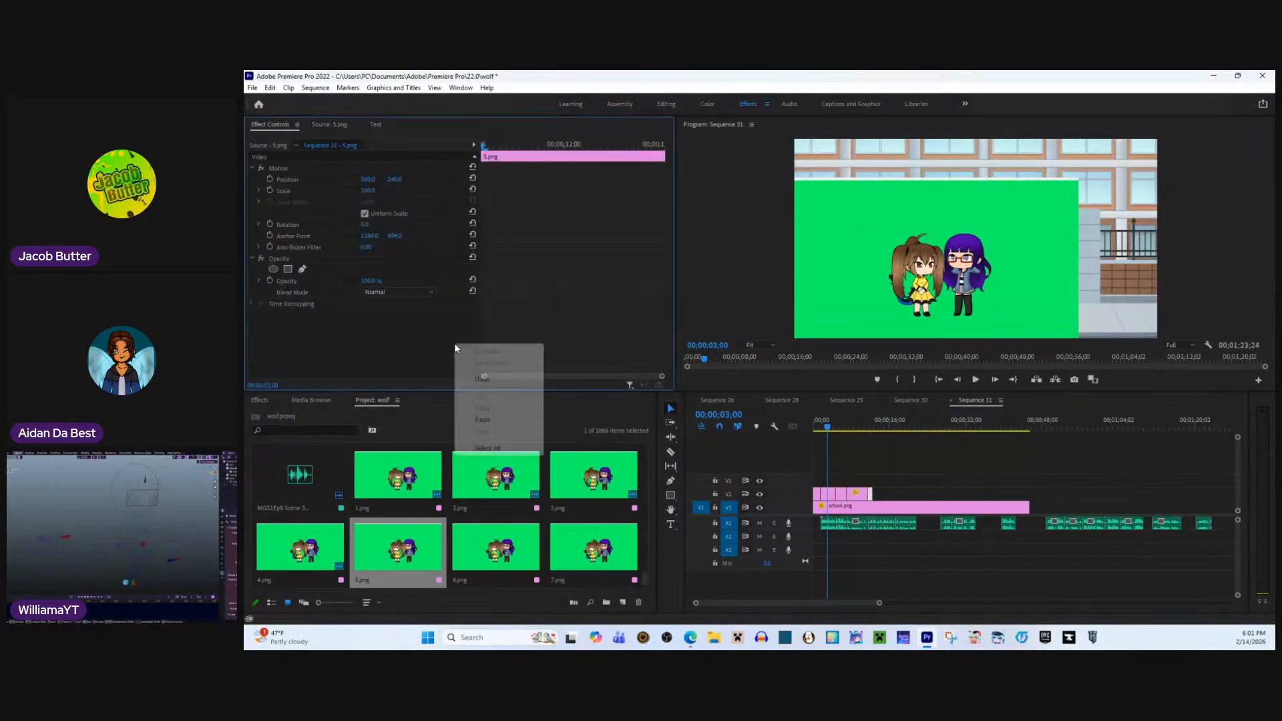
left_click(506, 420)
- Add 6.png to track V2 directly after the 5.png clip and paste the copied Motion settings onto it
left_click_drag(498, 544, 877, 493)
right_click(550, 286)
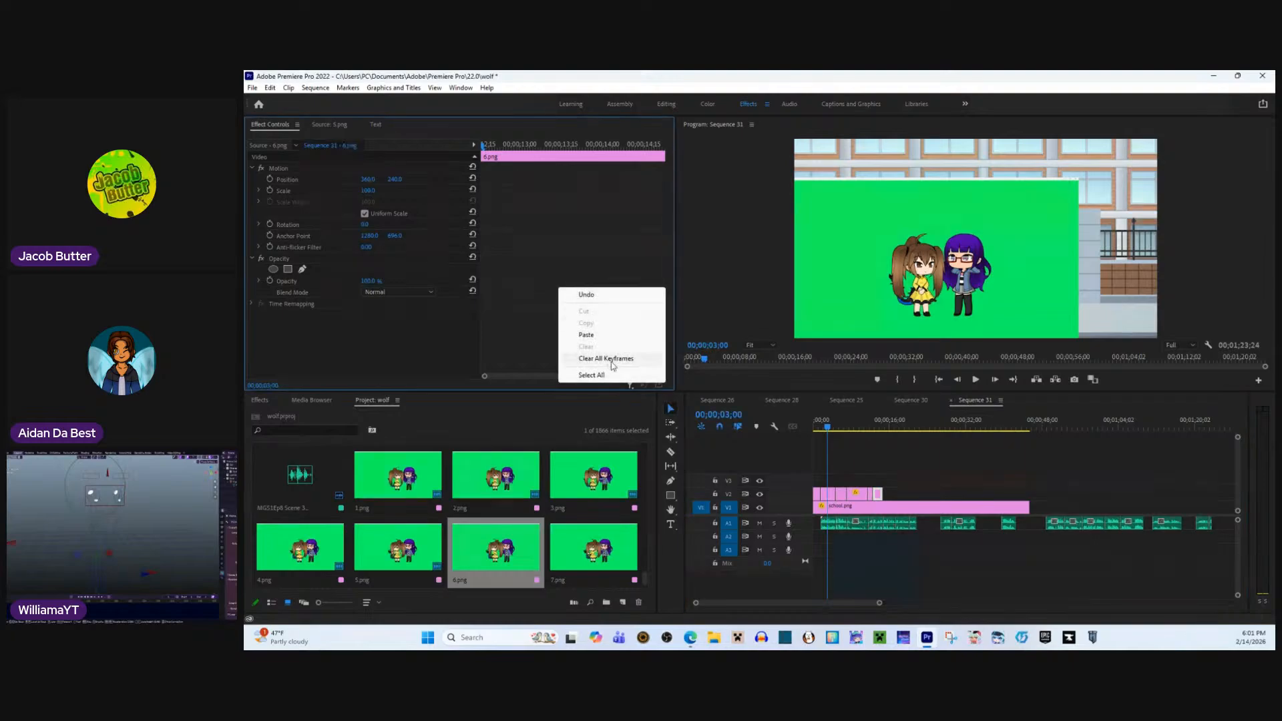
left_click(621, 337)
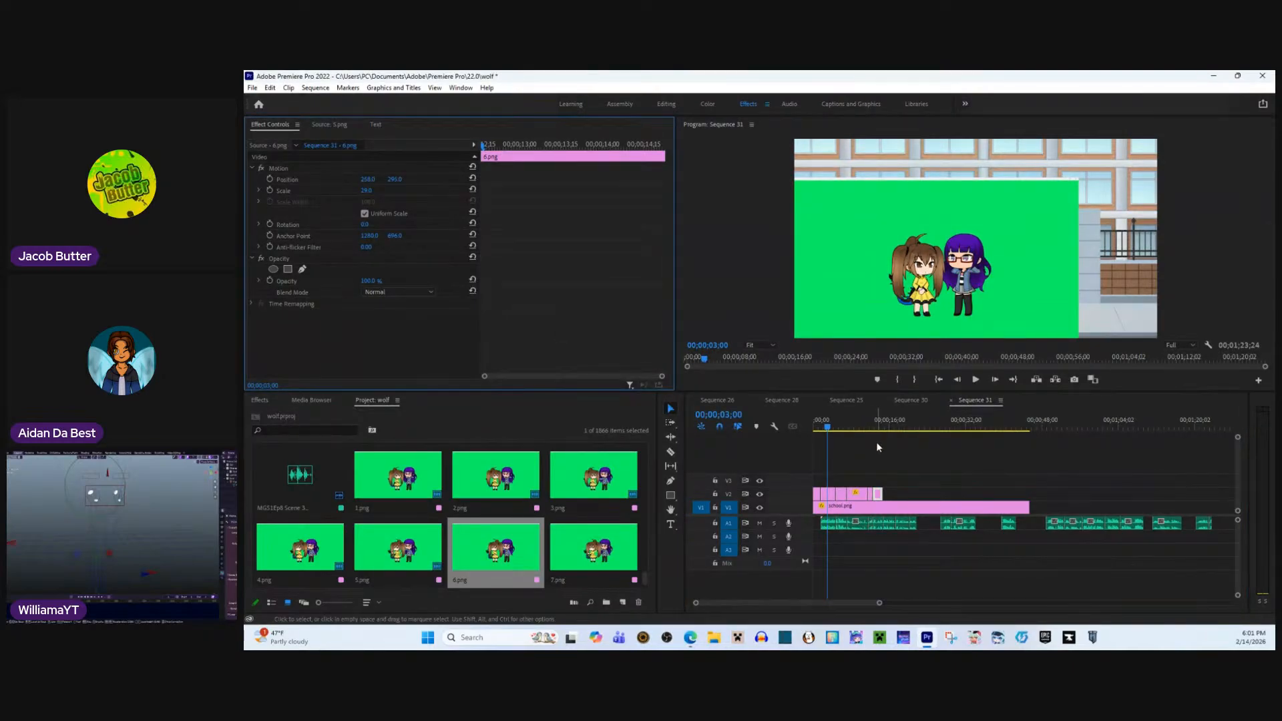
left_click_drag(574, 545, 893, 492)
right_click(567, 248)
right_click(607, 302)
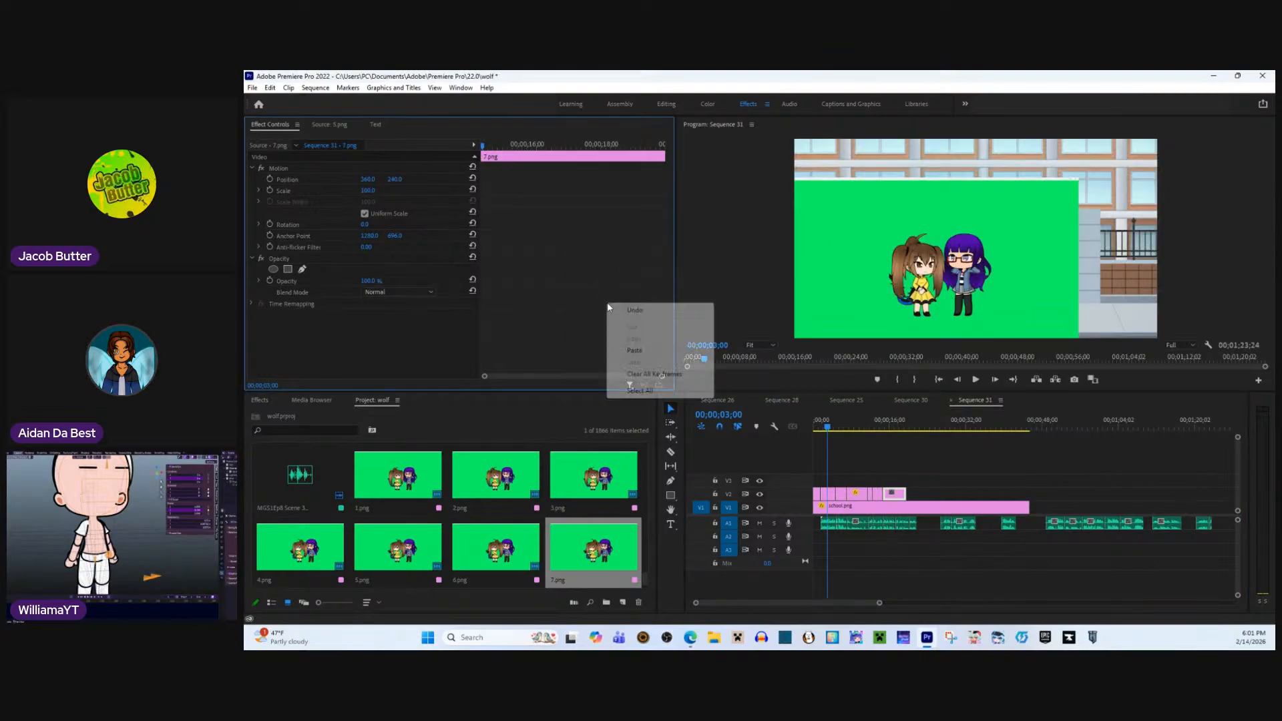
left_click(634, 310)
right_click(609, 290)
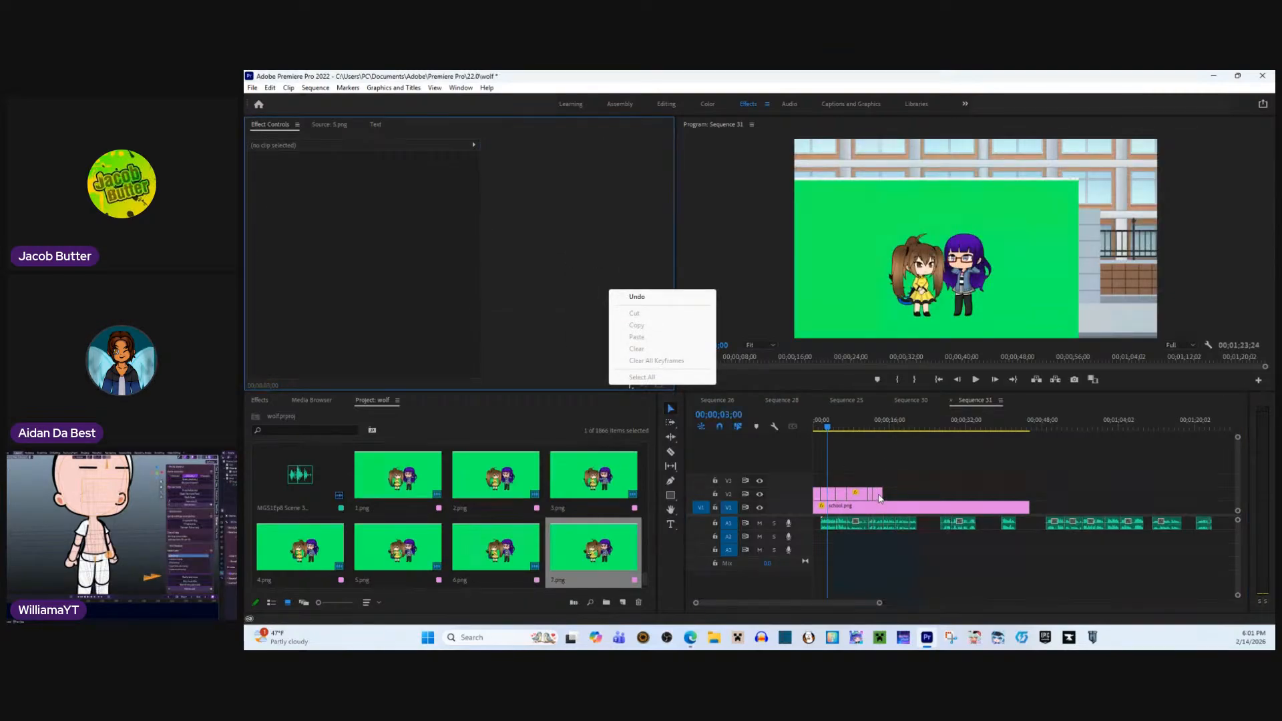
- Select the 6.png clip on track V2 and paste the copied Motion settings onto it again
left_click(877, 495)
right_click(639, 335)
left_click(690, 386)
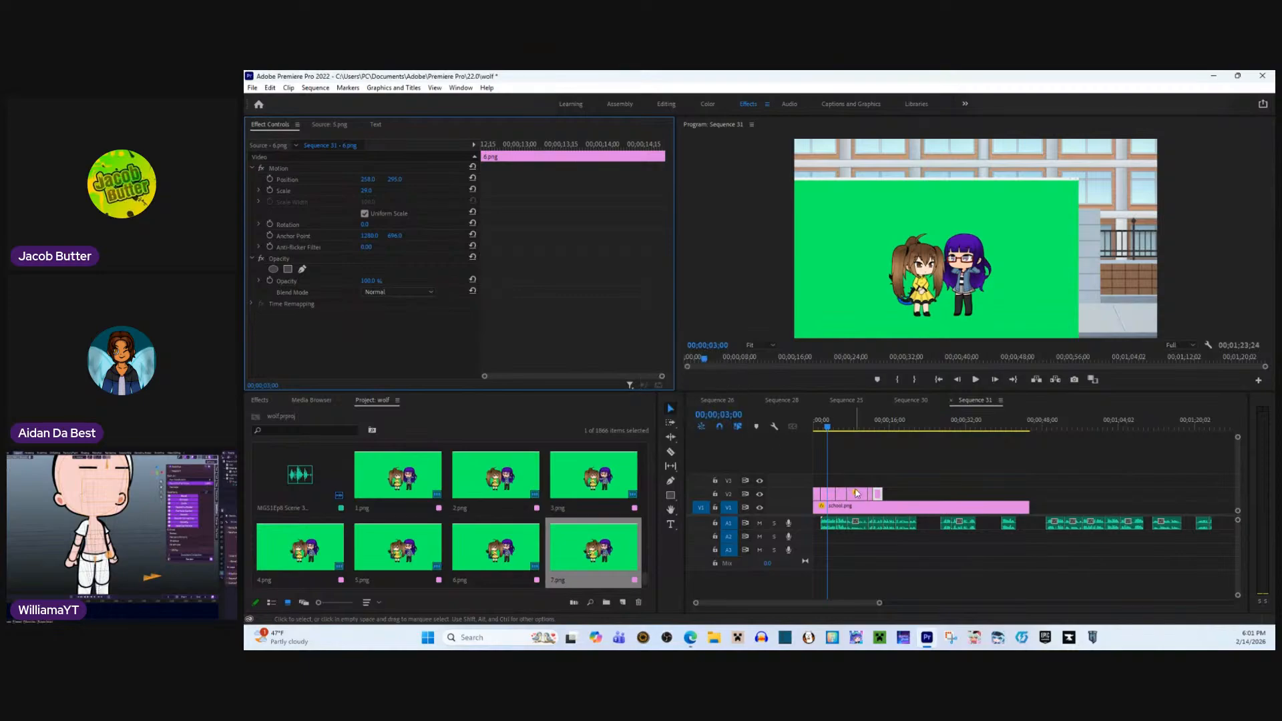
left_click_drag(846, 400, 862, 419)
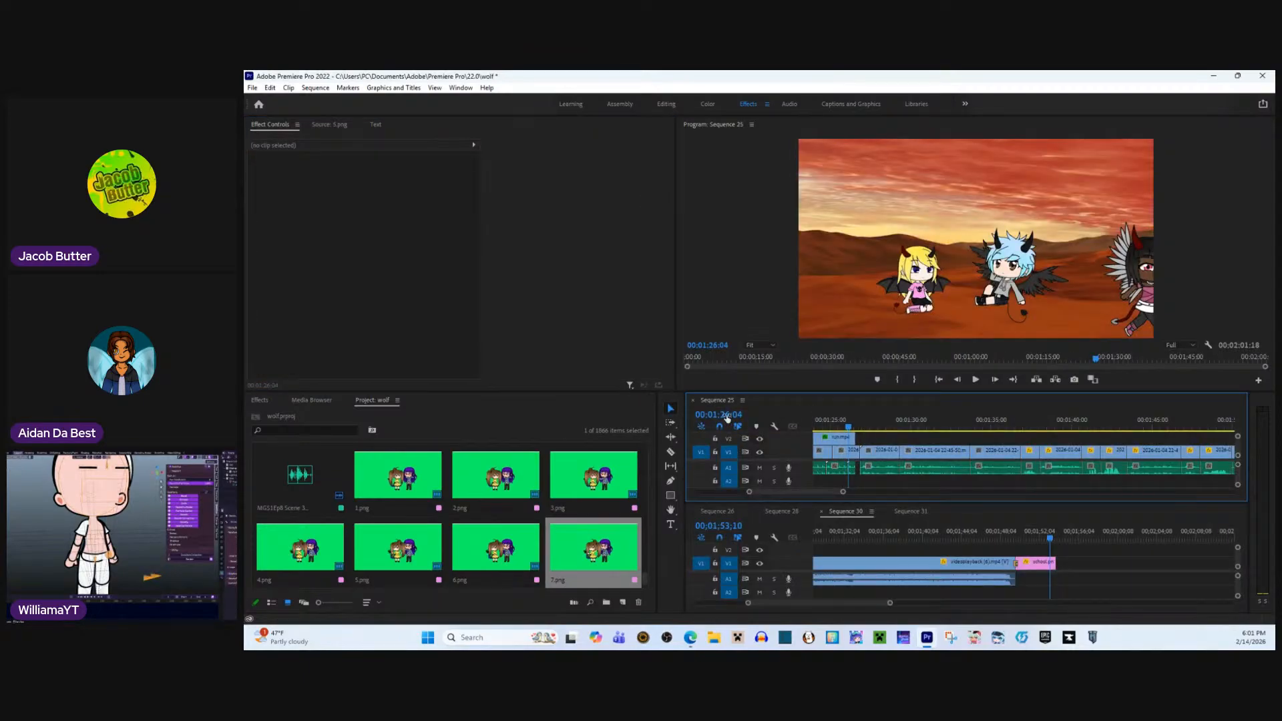
left_click(893, 516)
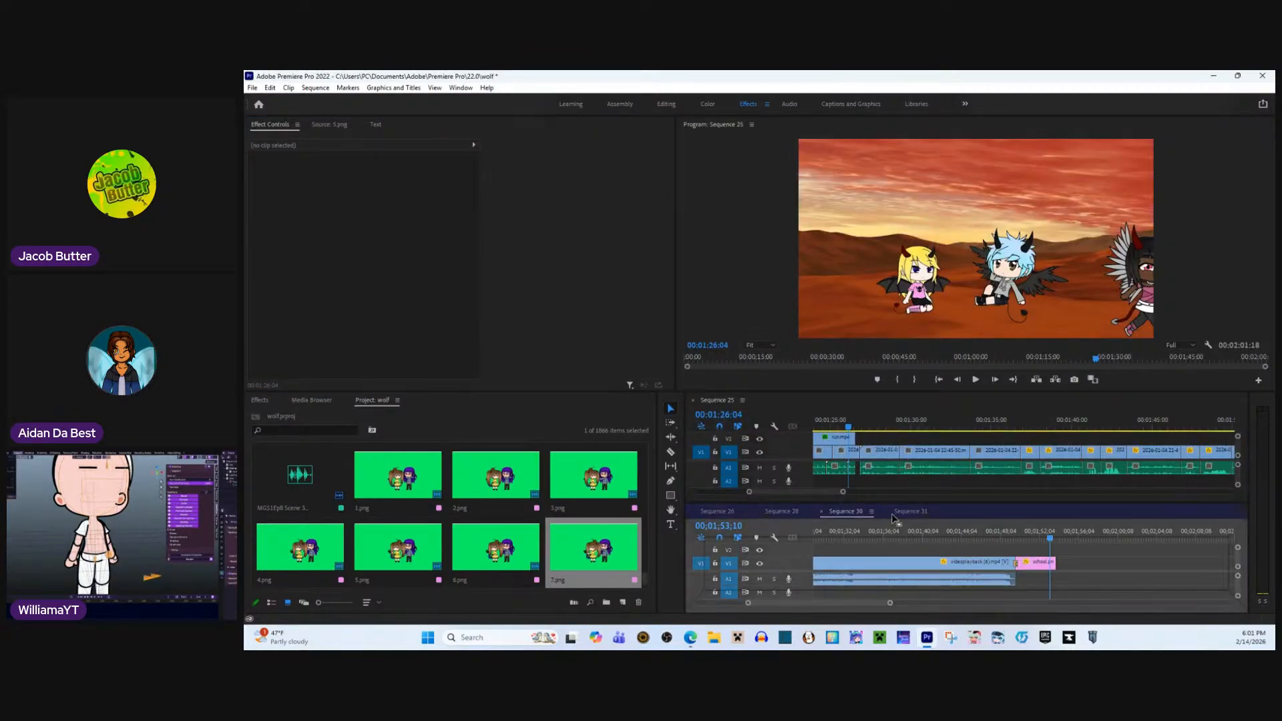
left_click_drag(891, 515, 892, 516)
left_click(973, 404)
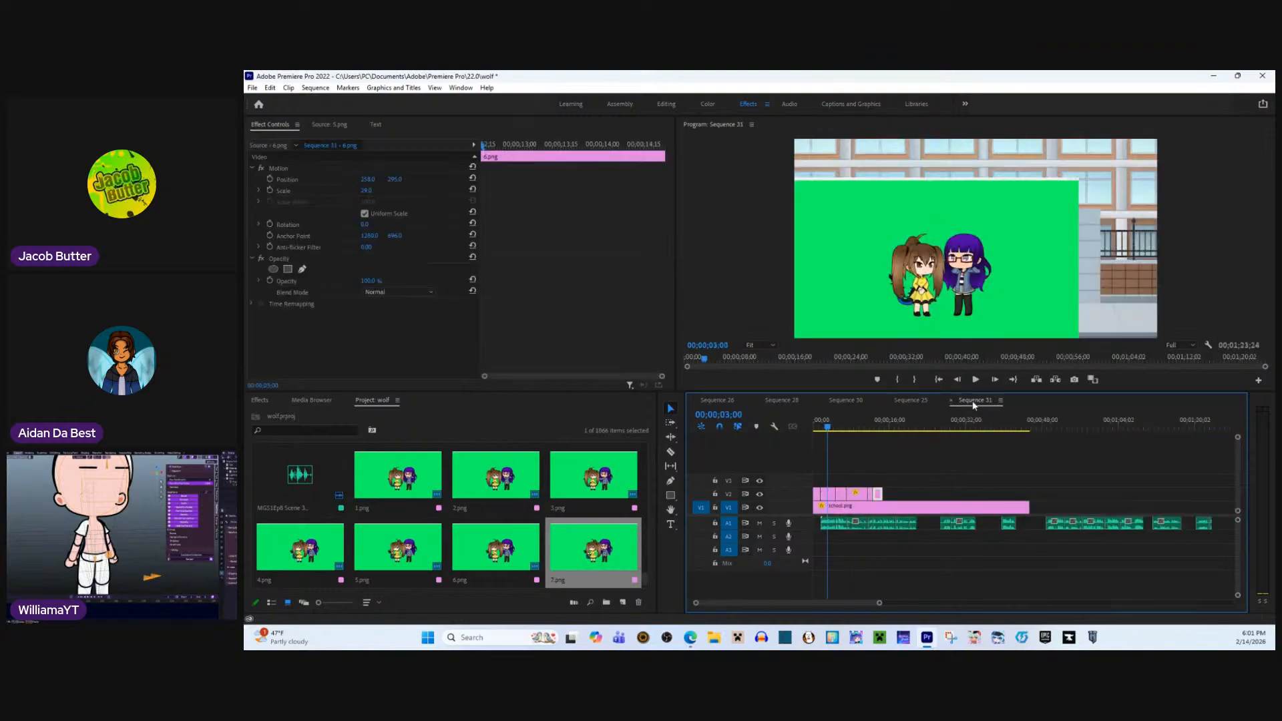
- Play the last clips on track V2 of Sequence 31 and extend the end of the 6.png clip
mouse_move(854, 424)
left_mouse_down()
mouse_move(883, 426)
mouse_move(875, 434)
left_mouse_up()
key("space")
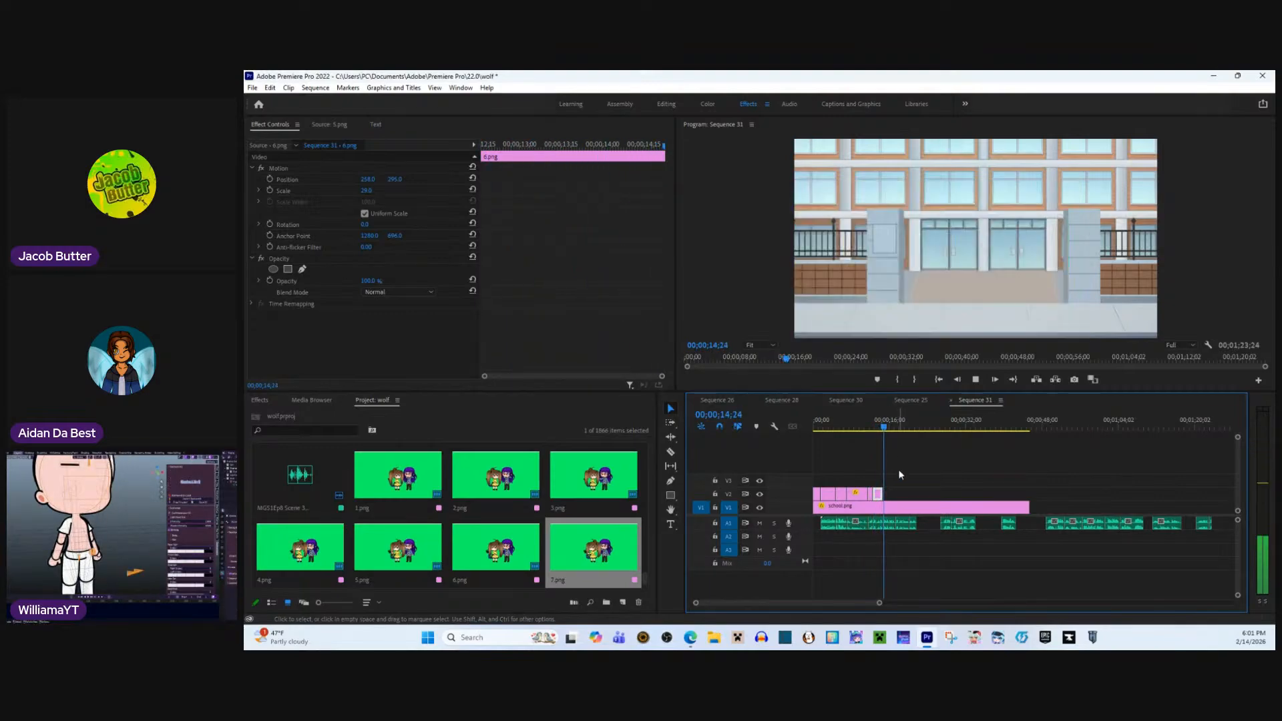
left_click_drag(881, 495, 895, 489)
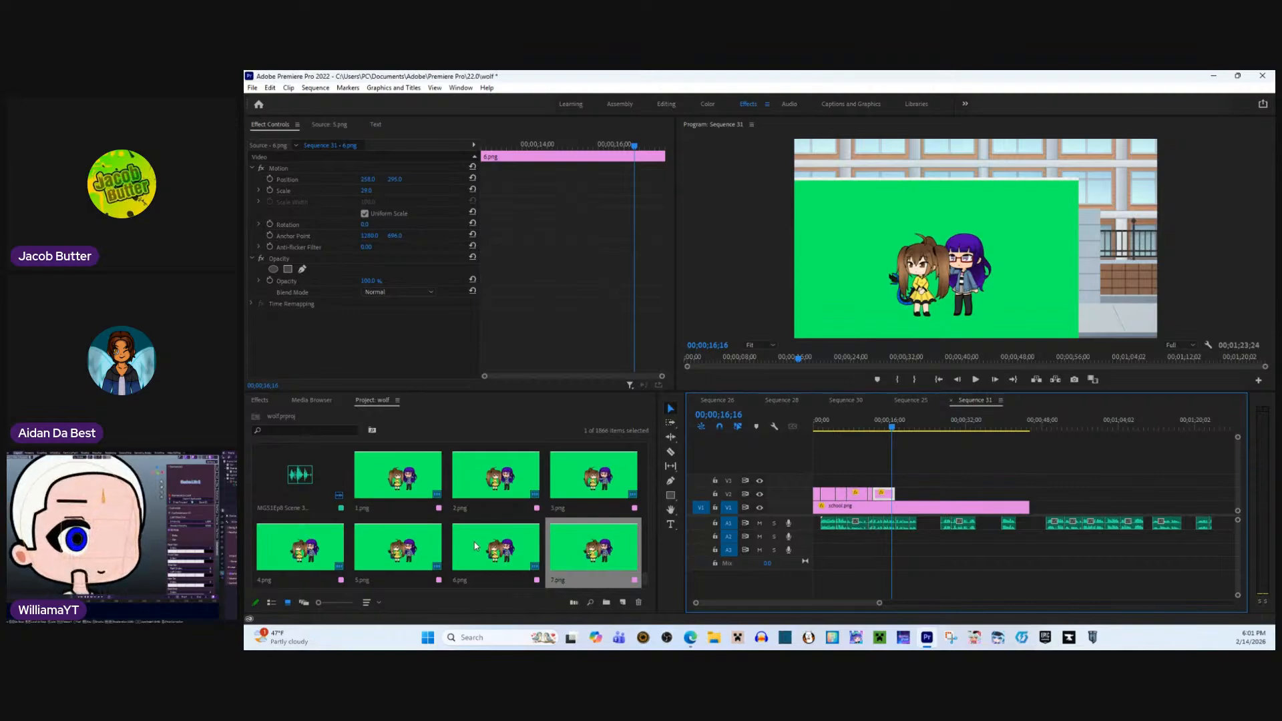
- Add 8.png to track V2 directly after the 6.png clip and paste the copied Motion settings onto it
scroll(475, 545, "down", 1)
double_click(300, 548)
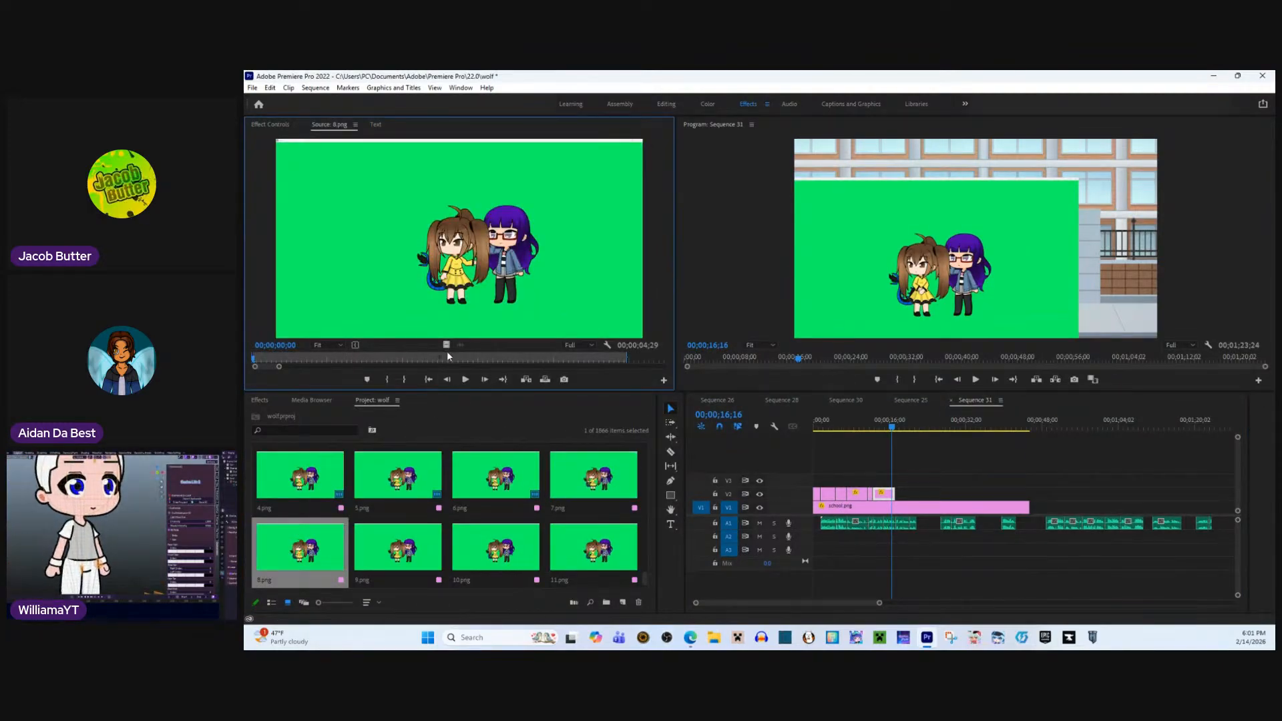
left_click_drag(446, 345, 903, 493)
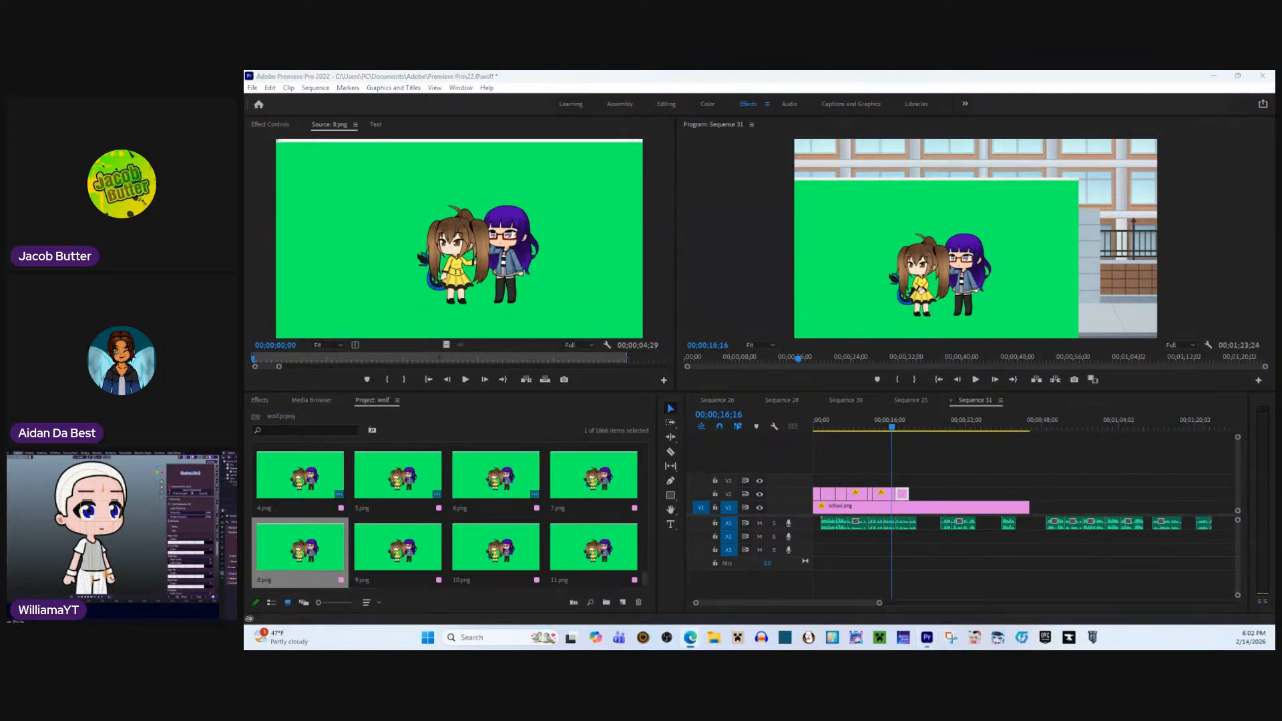
left_click(270, 125)
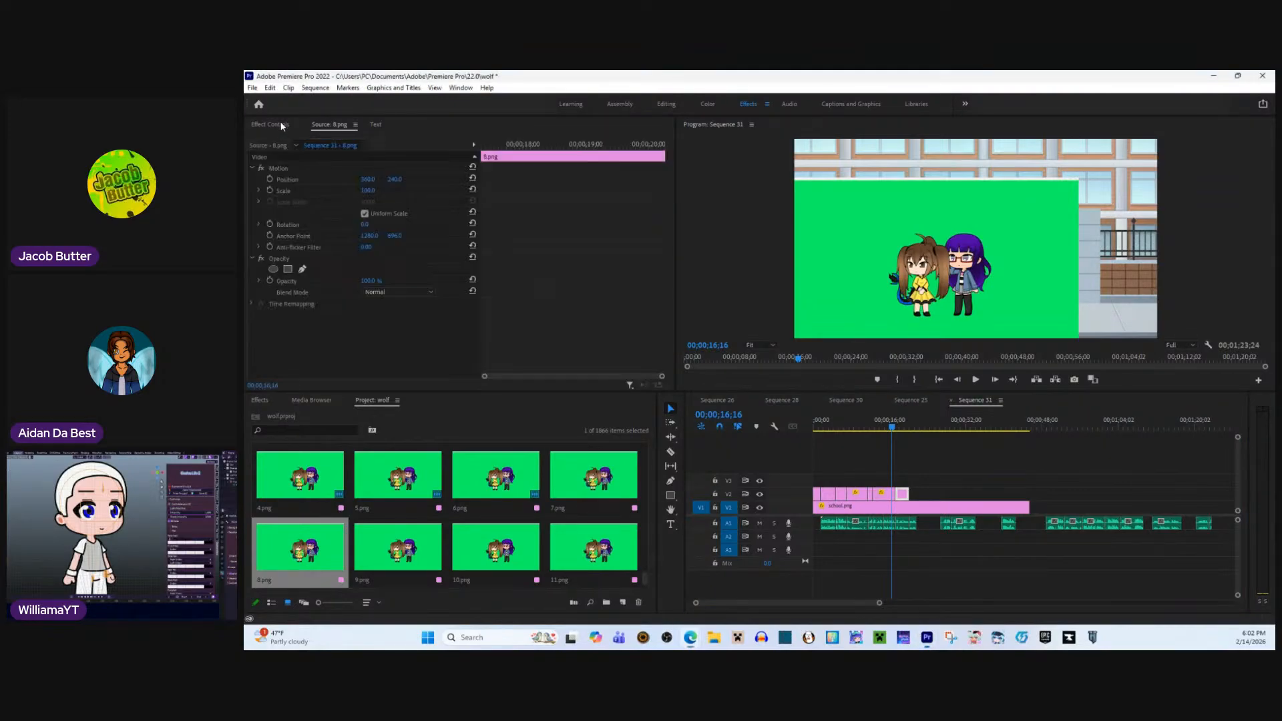
right_click(508, 340)
left_click(541, 388)
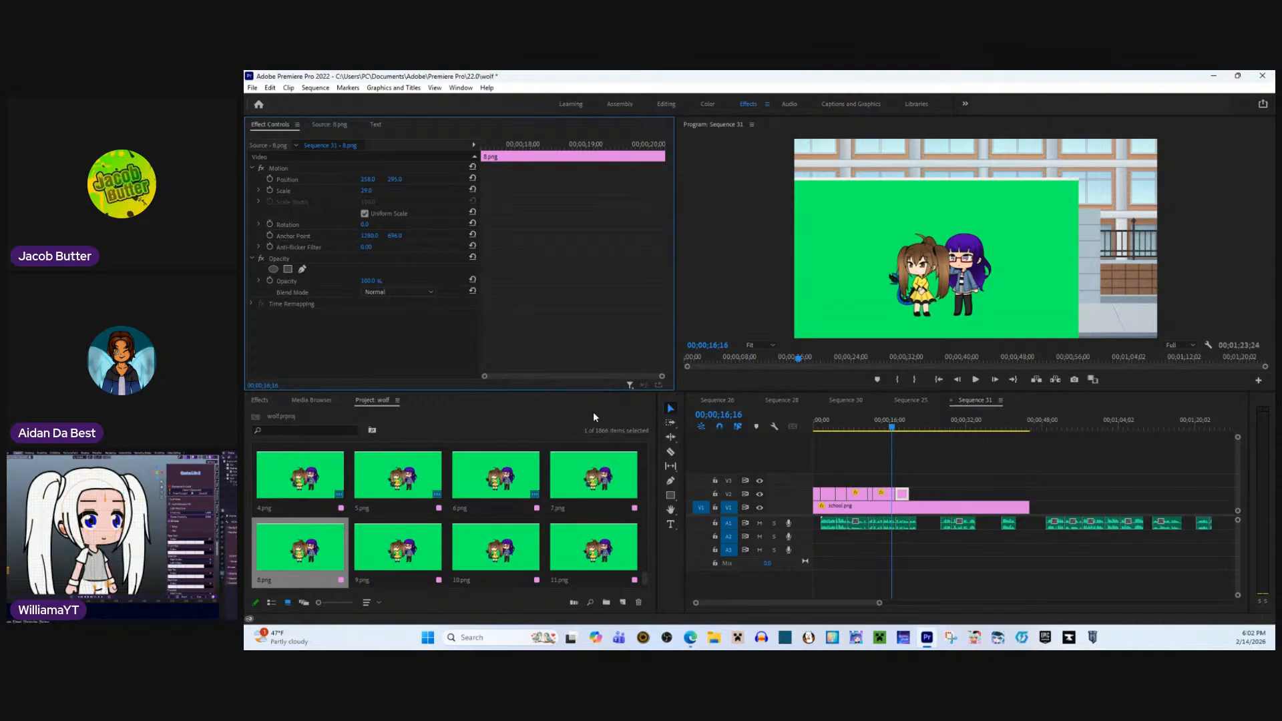
- Add 9.png to track V2 directly after the 8.png clip and play that part to check the timing
double_click(406, 542)
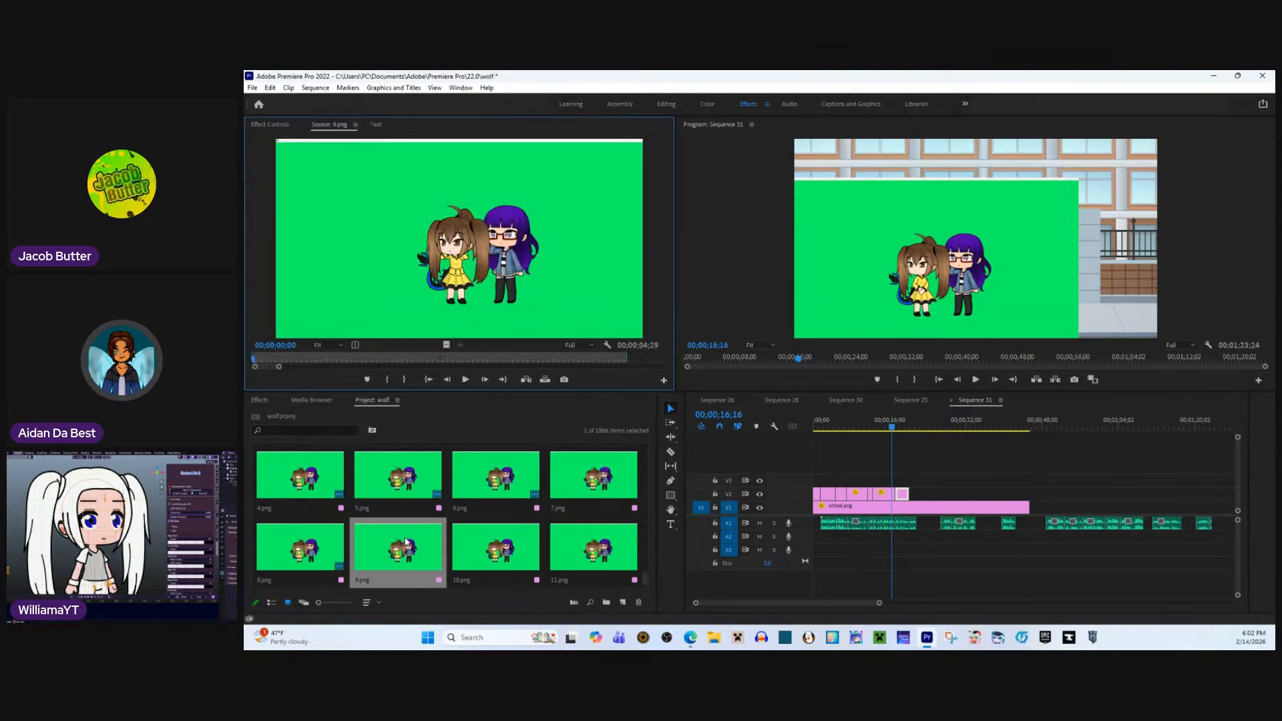
left_click_drag(446, 345, 917, 494)
key("space")
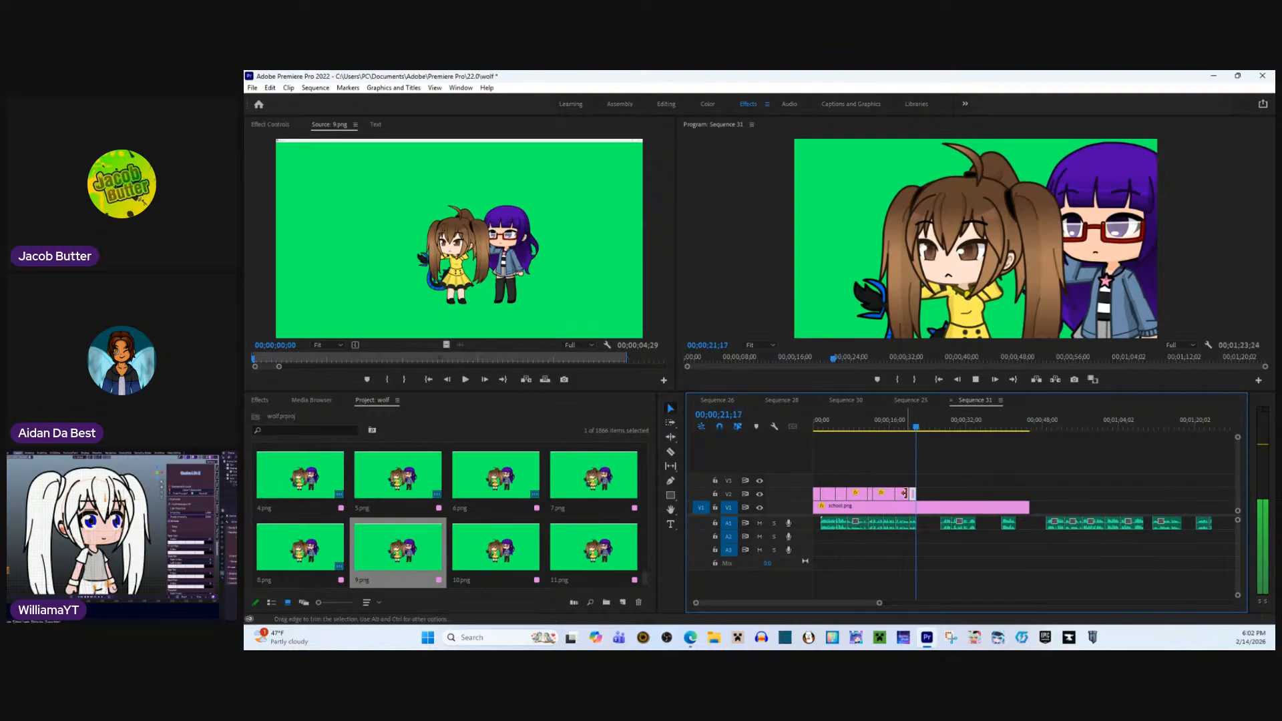
key("space")
- Lengthen the 8.png and 9.png clips on track V2 and replay them from the end of the 6.png clip
left_click(890, 427)
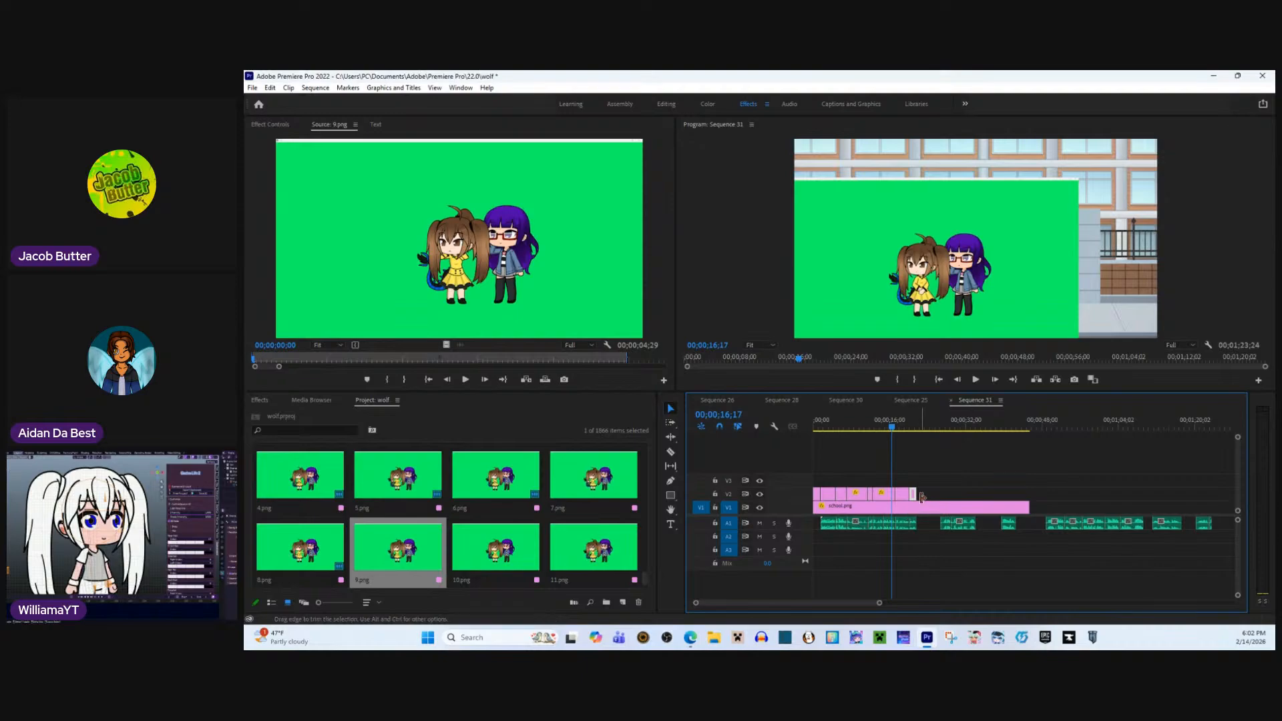
left_click_drag(922, 496, 947, 492)
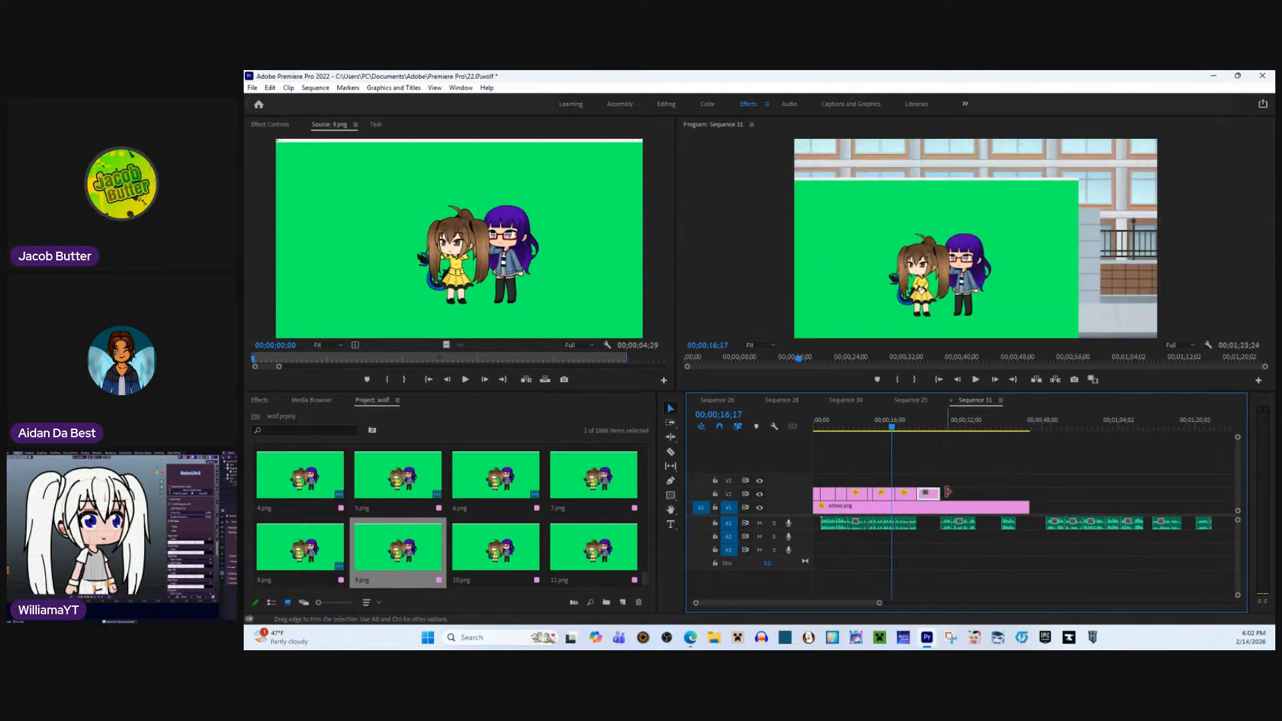
key("space")
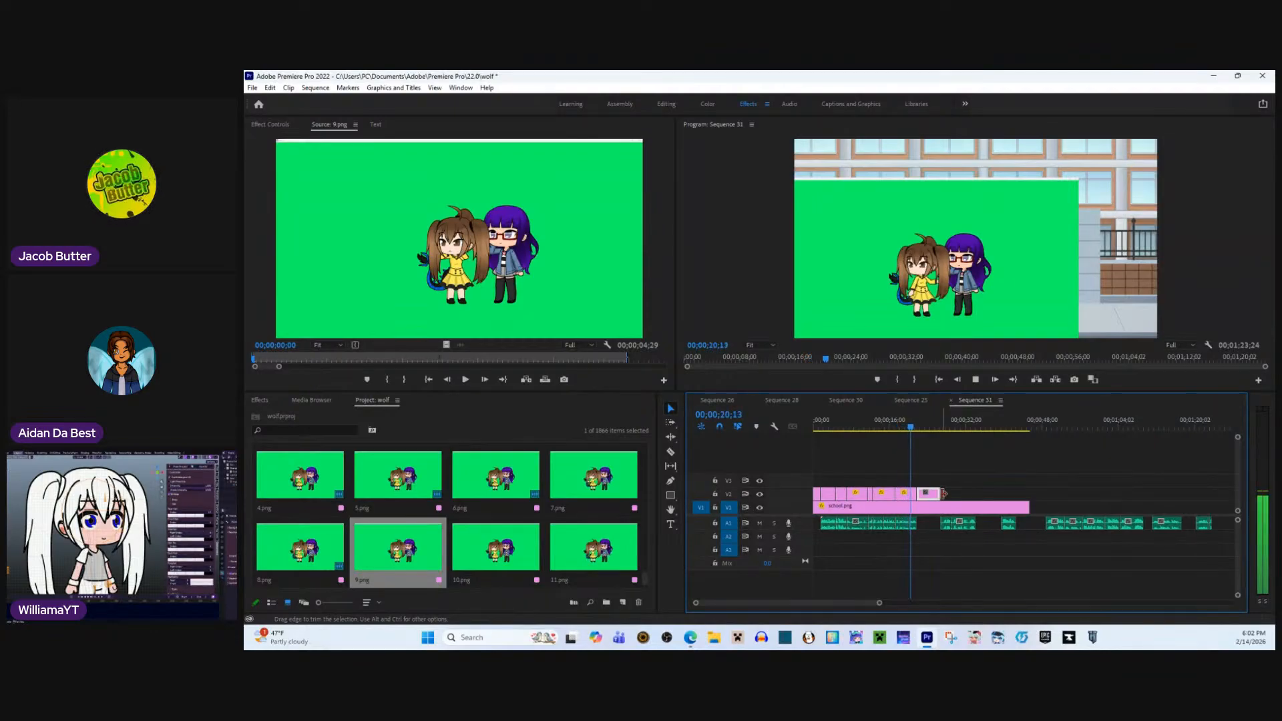
key("space")
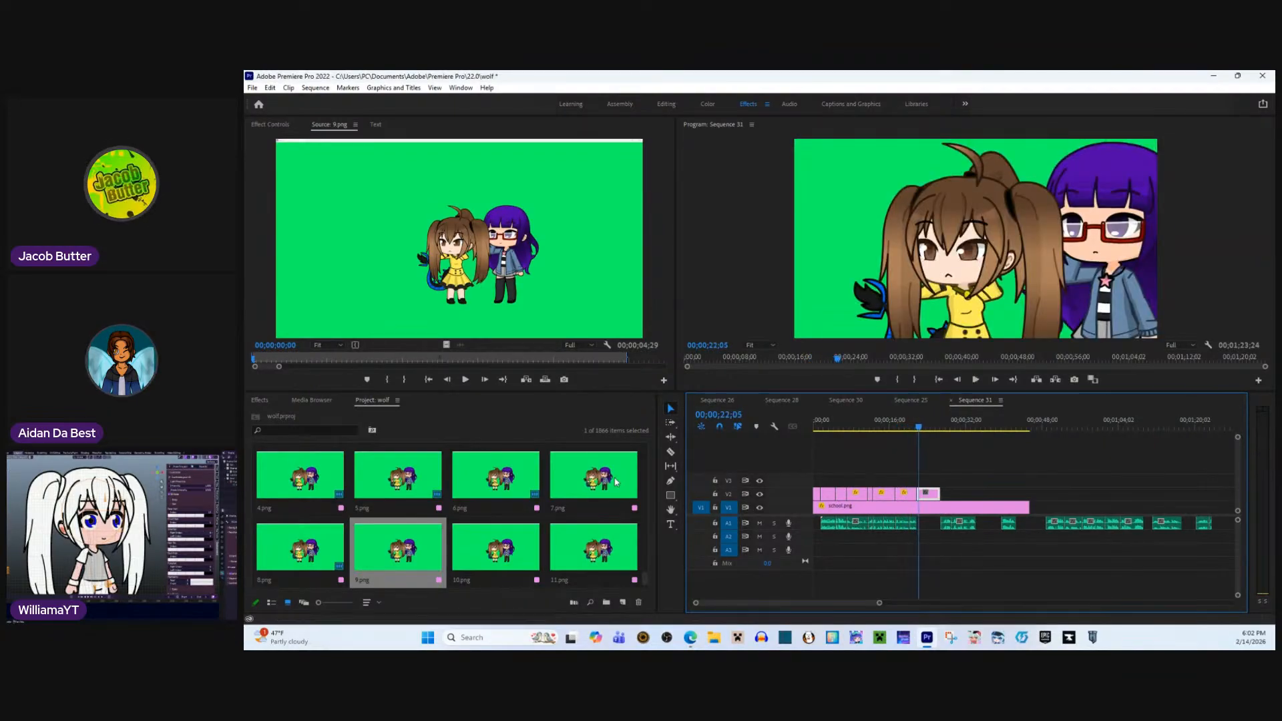
- Replace the 8.png clip on track V2 with 7.png and paste the copied Motion settings onto it
left_click(598, 479)
double_click(599, 478)
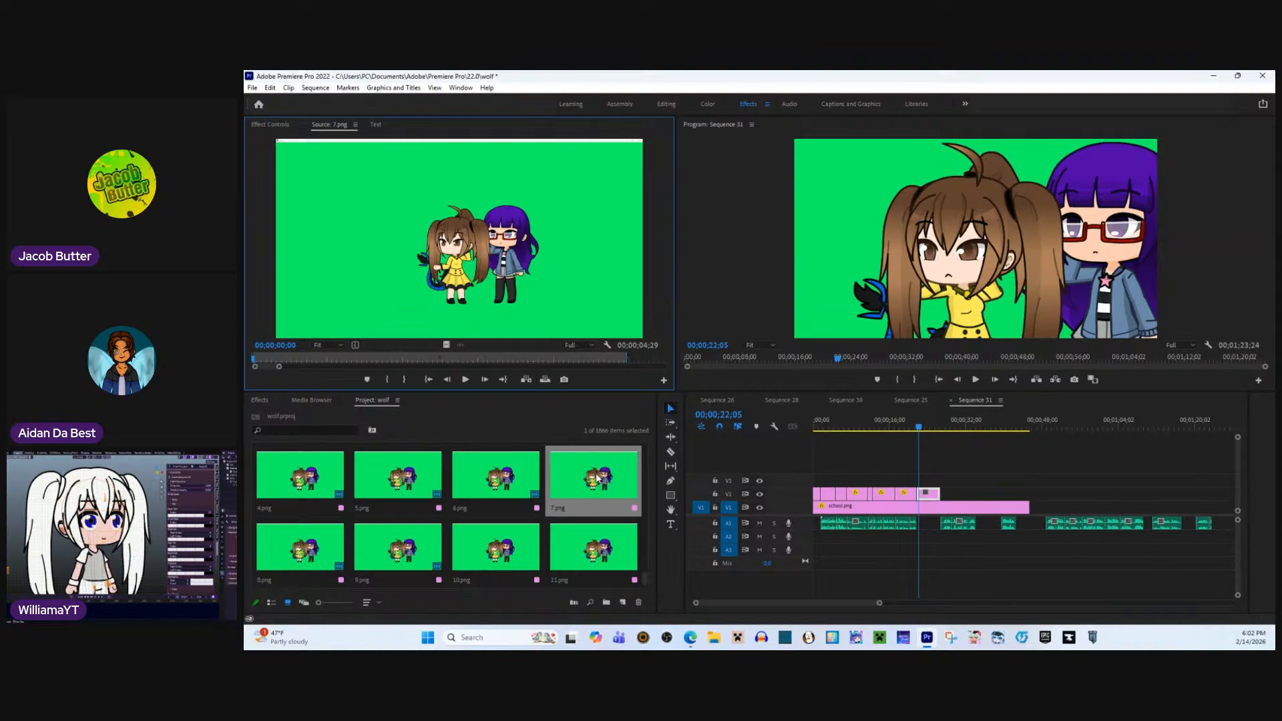
left_click(900, 493)
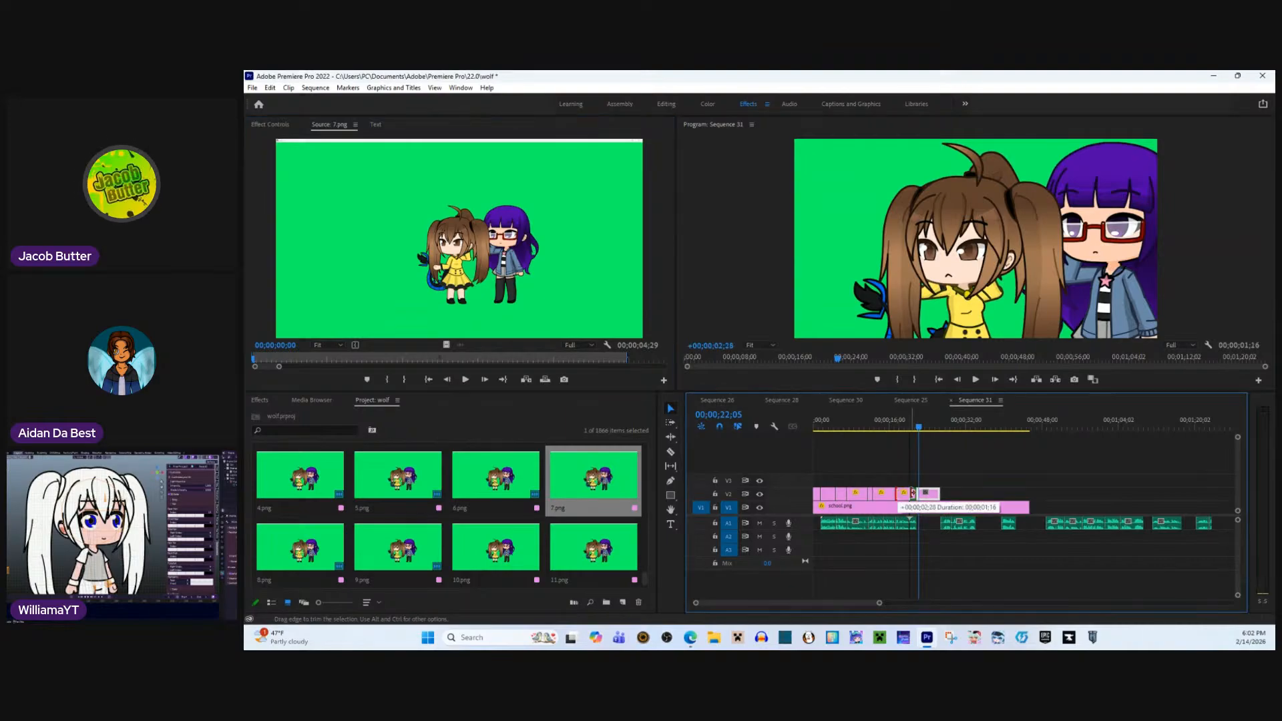
key("Delete")
left_click_drag(594, 460, 906, 492)
left_click(281, 126)
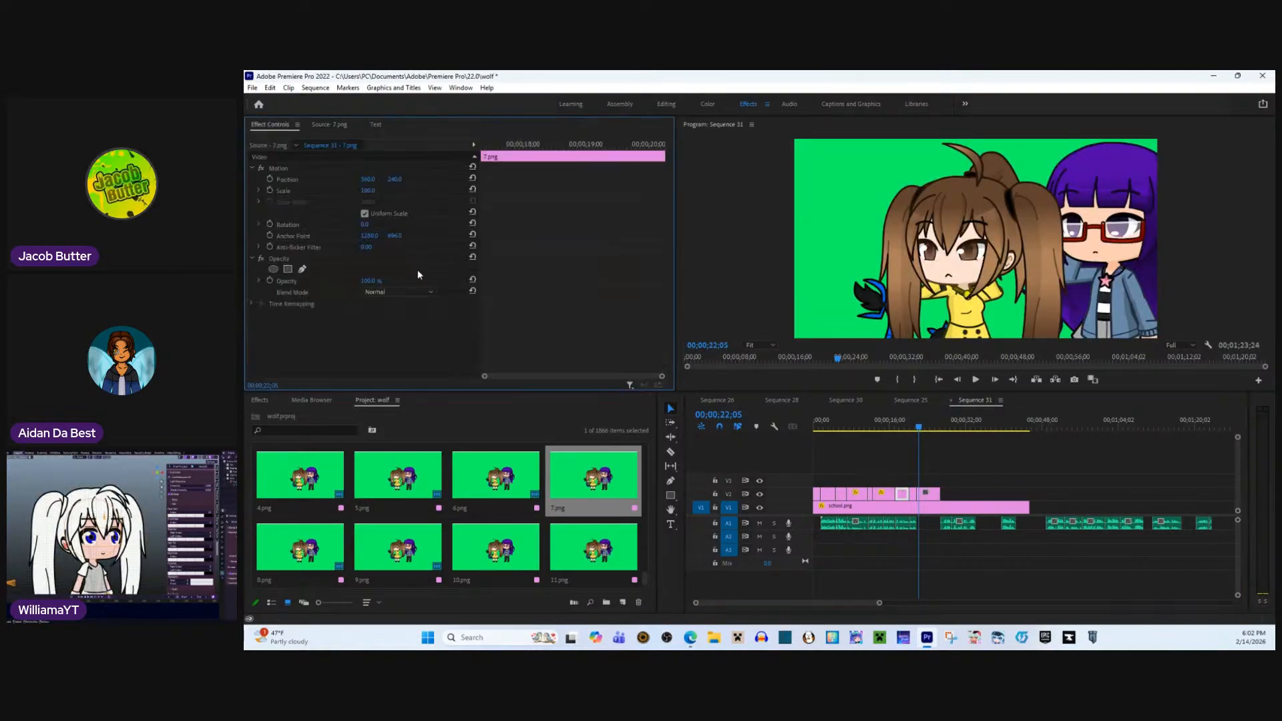
right_click(467, 329)
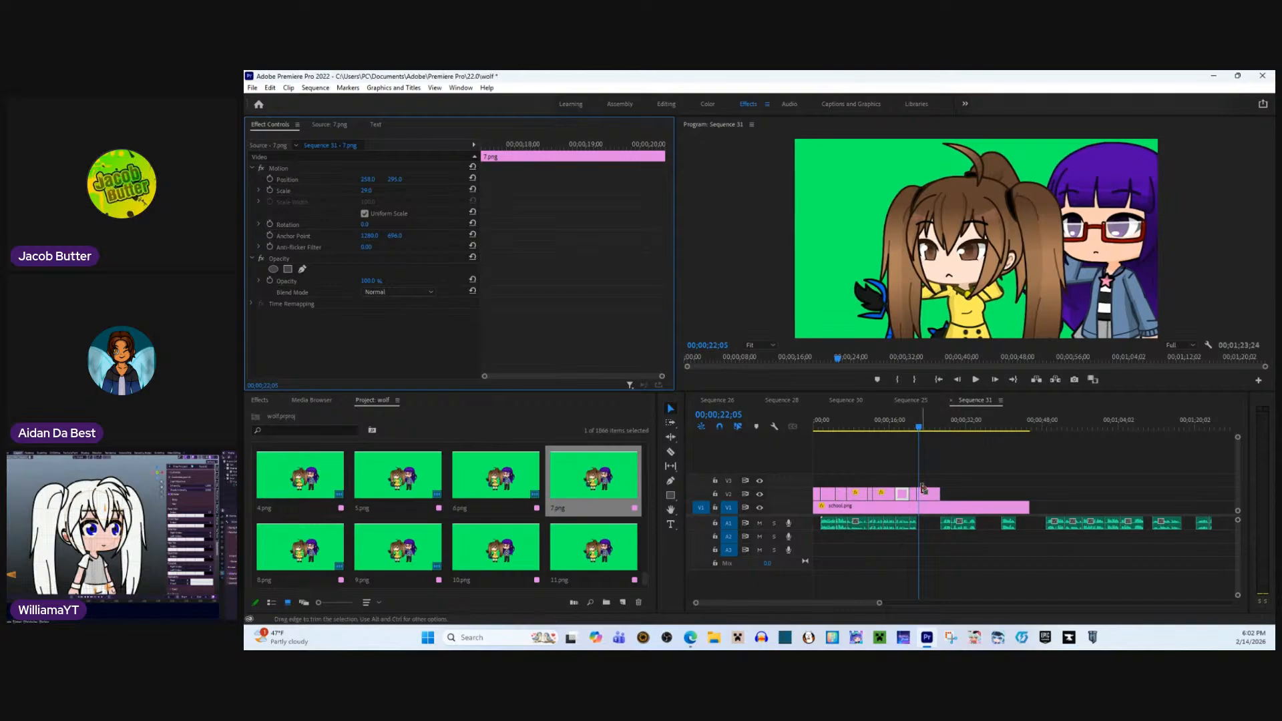
- Paste the copied Motion settings onto the 9.png clip and play the last clips on track V2 to check them
left_click(925, 497)
right_click(433, 237)
left_click(458, 311)
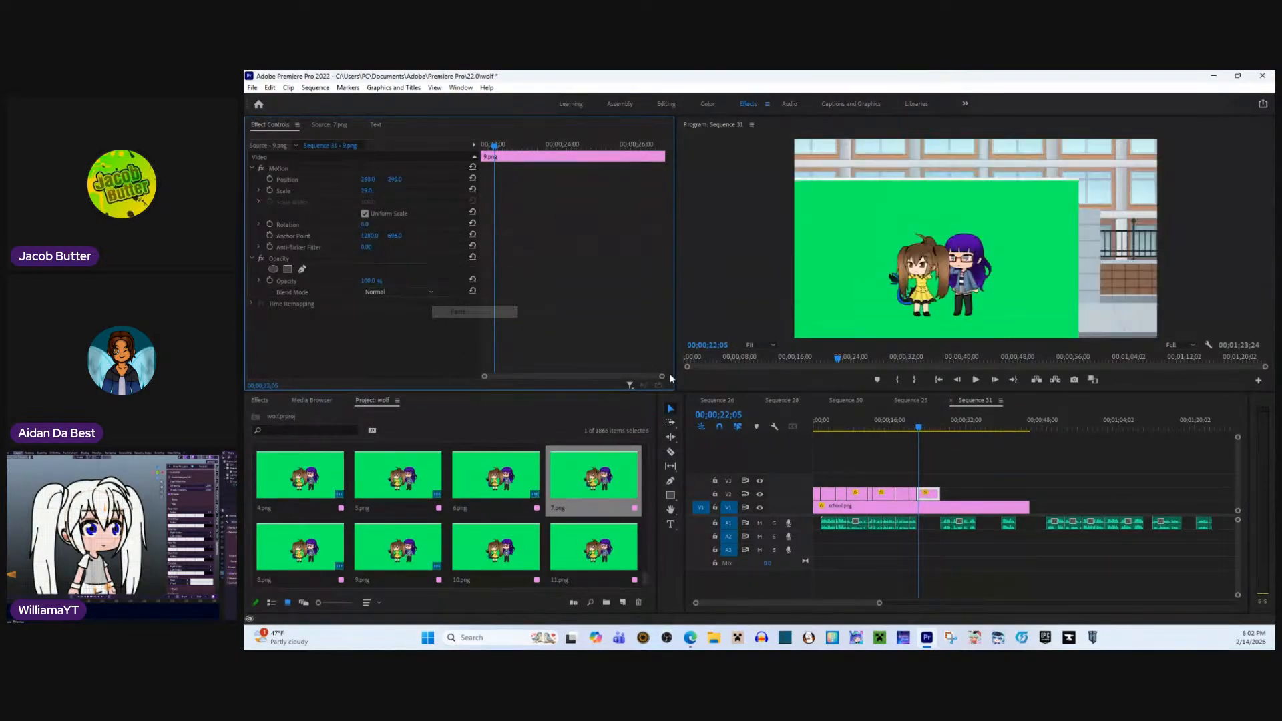
left_click(892, 421)
key("space")
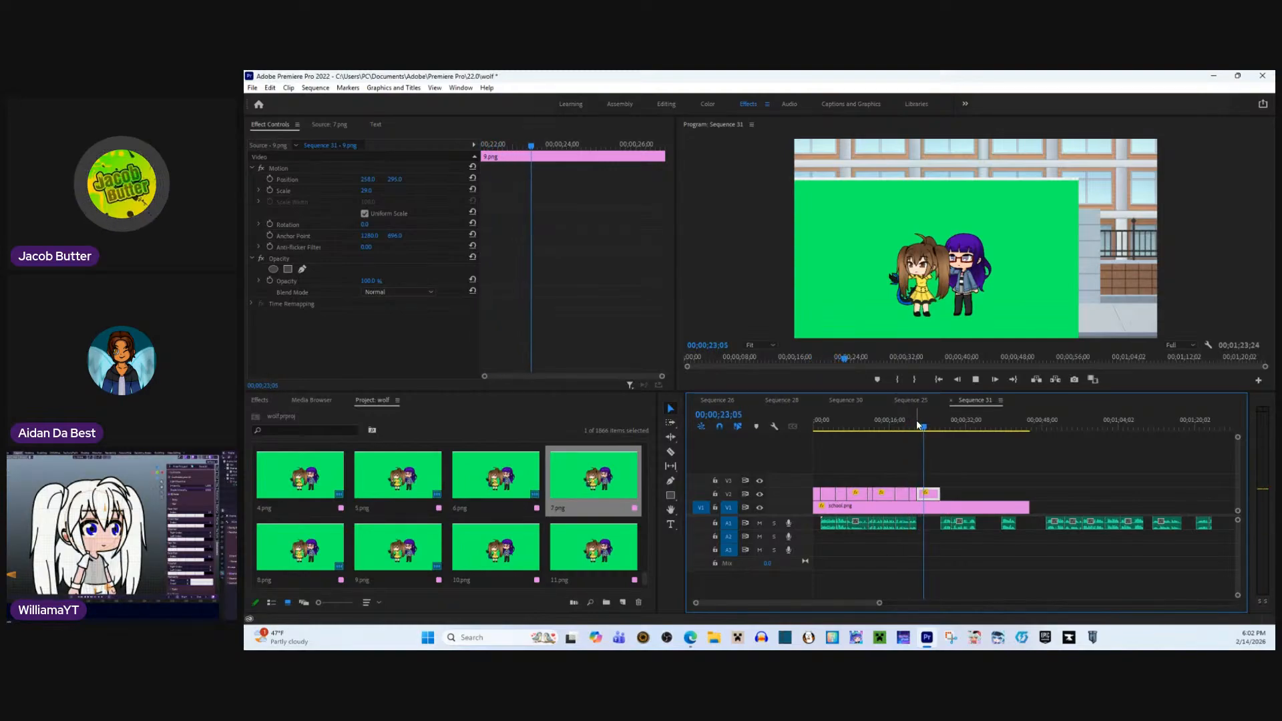
left_click(990, 464)
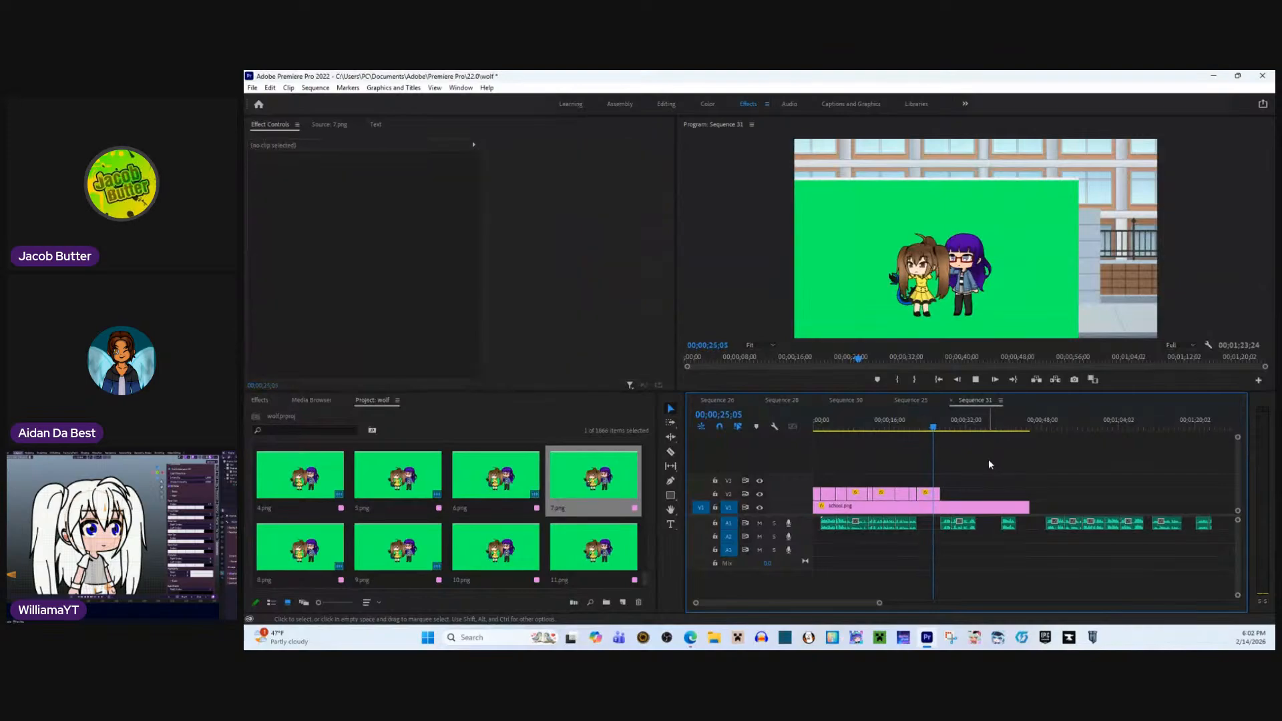
key("space")
- Add another 9.png clip at the end of track V2 and play that part to check its timing against the audio
double_click(299, 555)
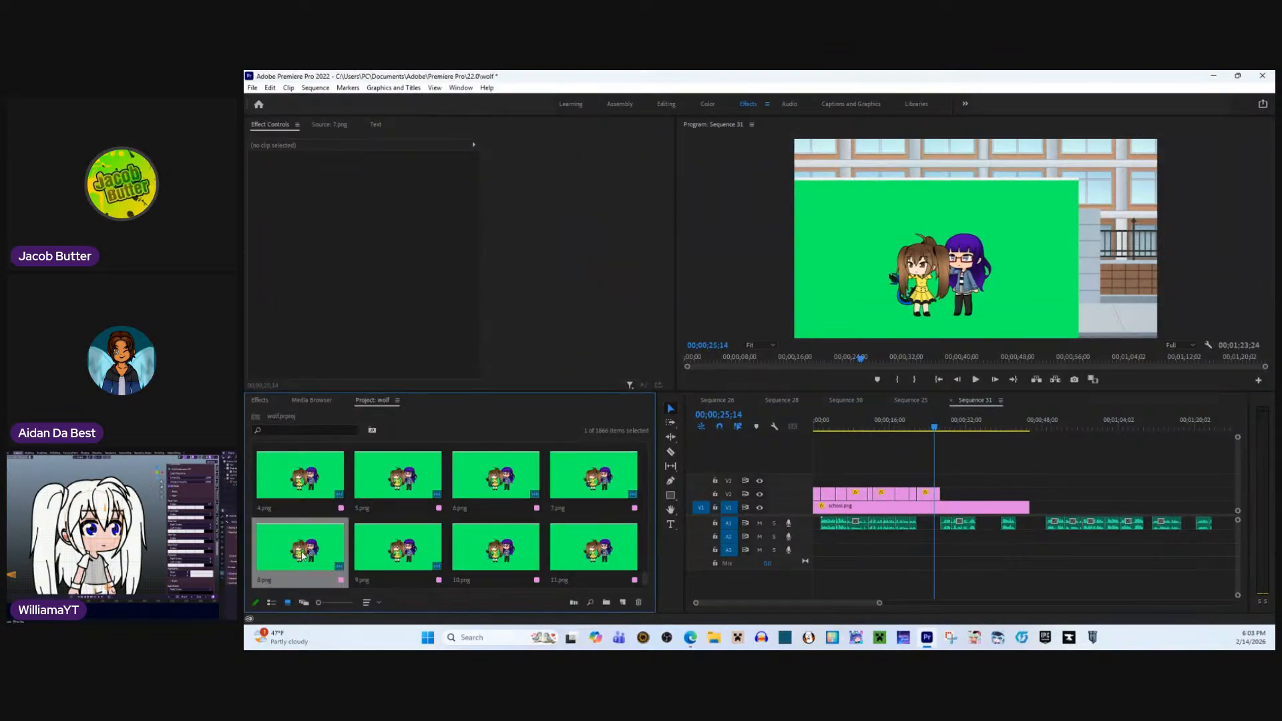
double_click(374, 535)
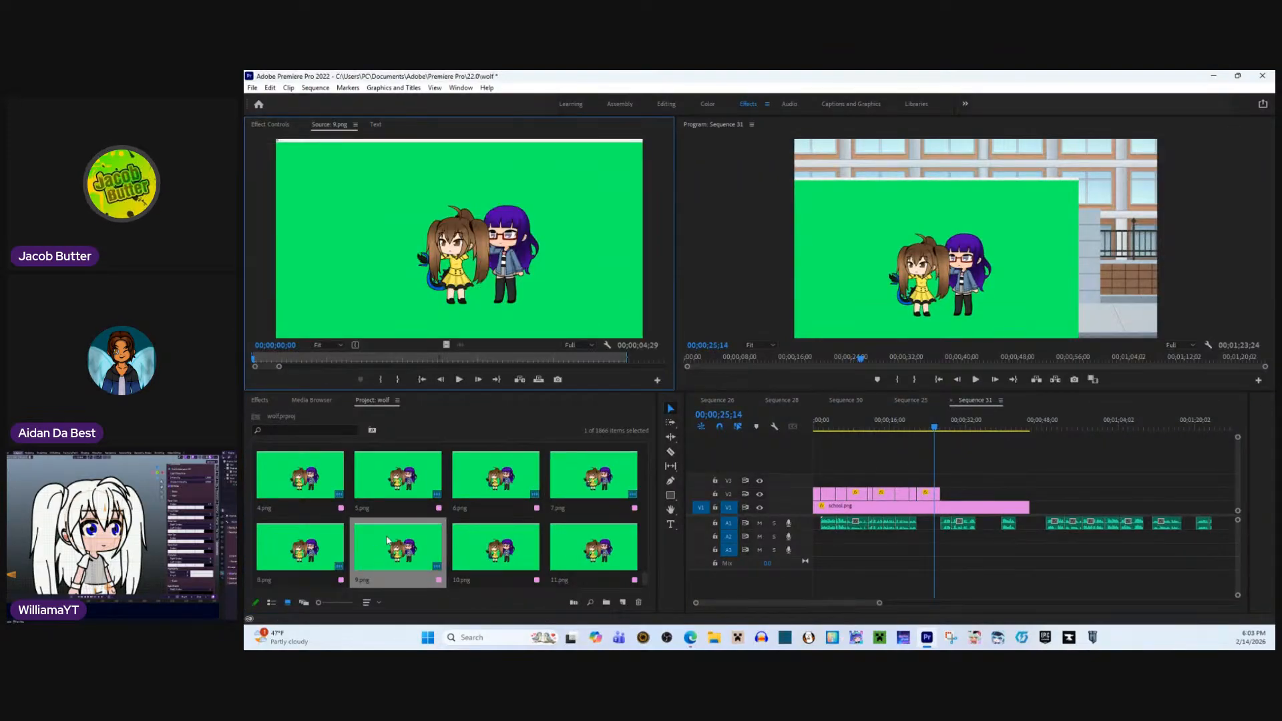
left_click_drag(540, 547, 954, 493)
key("space")
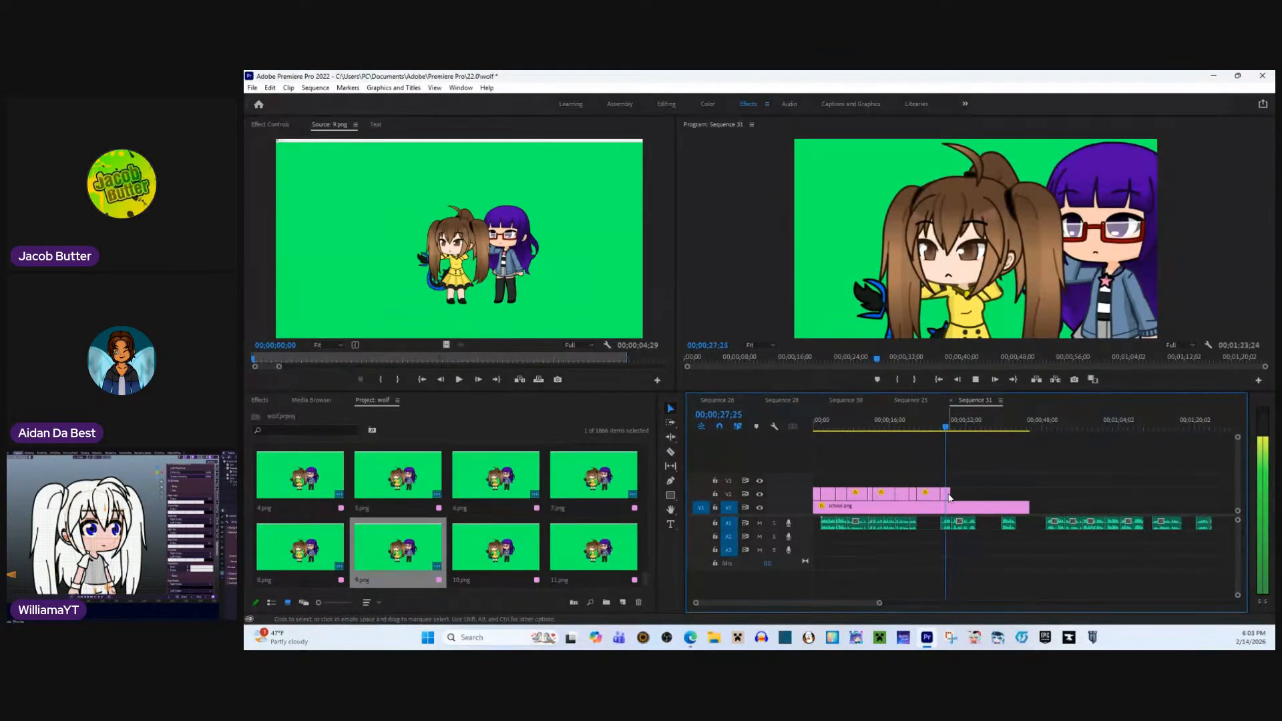
key("space")
left_click_drag(923, 425, 943, 427)
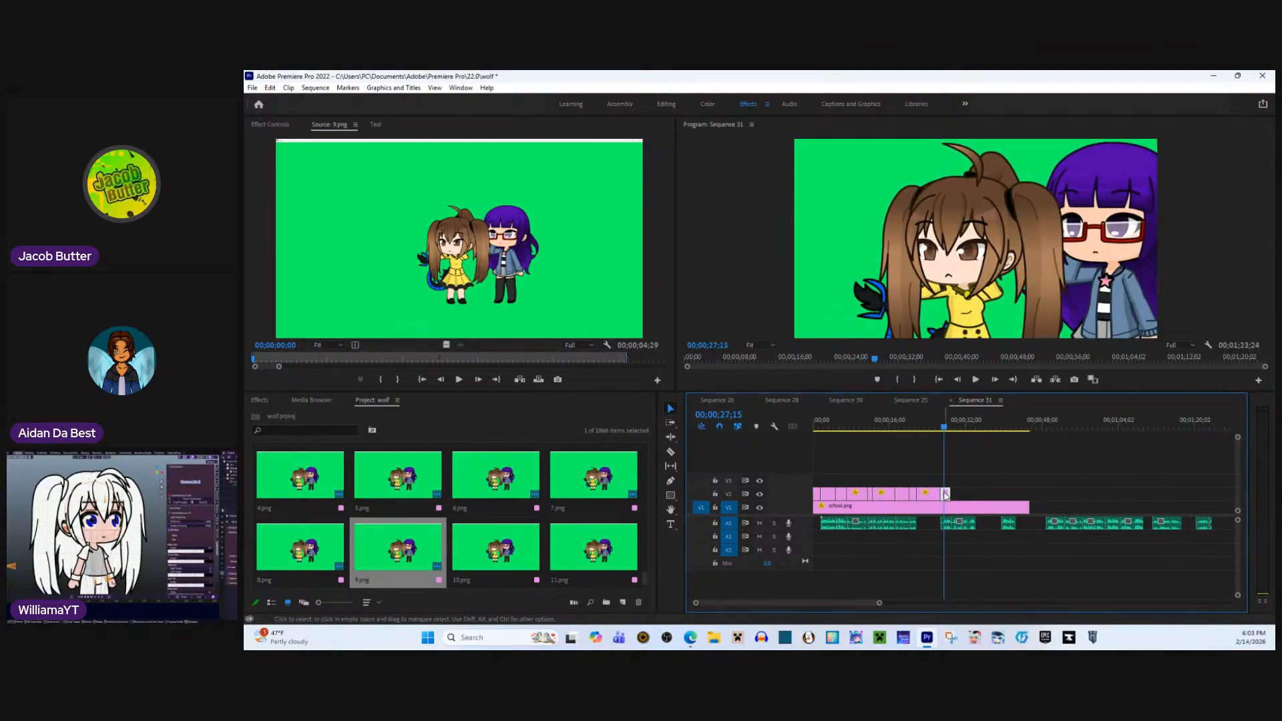
- Replace the last 9.png clip on track V2 with a short 10.png clip and paste the copied Motion settings onto it
key("Delete")
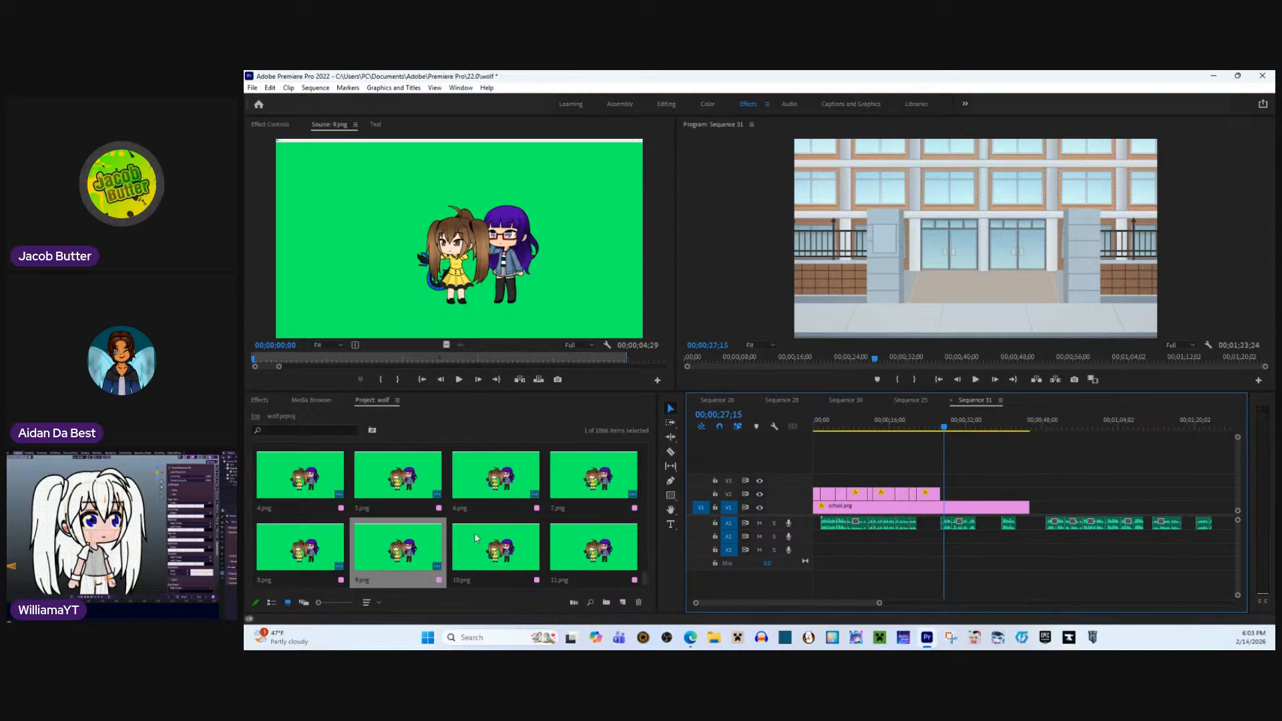
double_click(502, 559)
left_click_drag(505, 546, 942, 493)
left_click_drag(946, 495, 947, 494)
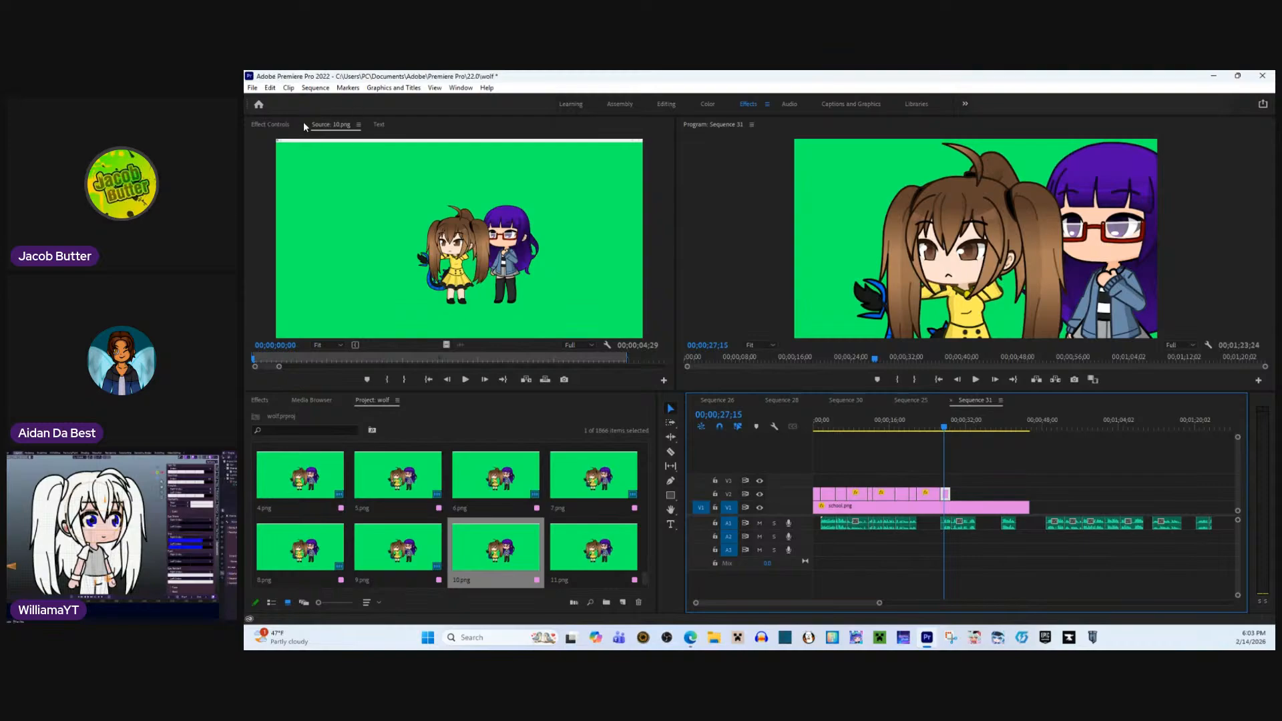
left_click(270, 125)
right_click(461, 362)
left_click(497, 424)
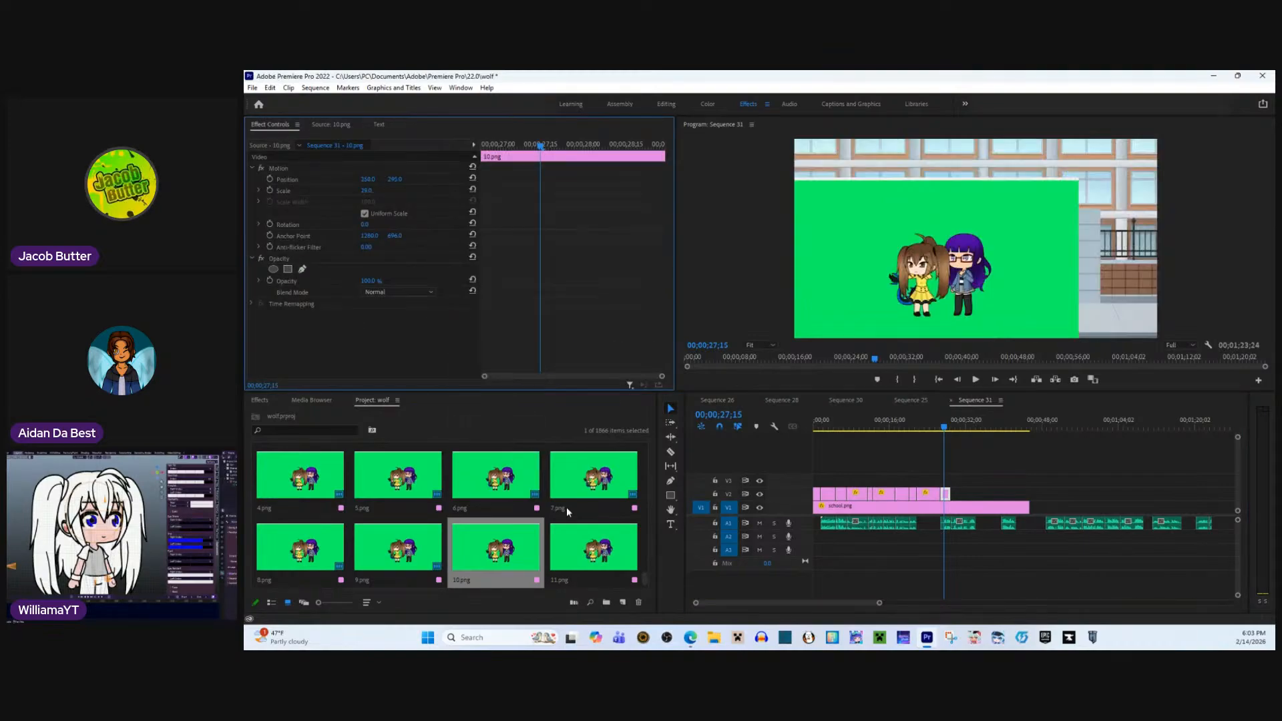
- Add 11.png after the 10.png clip on track V2 and paste the copied Motion settings onto it
double_click(582, 526)
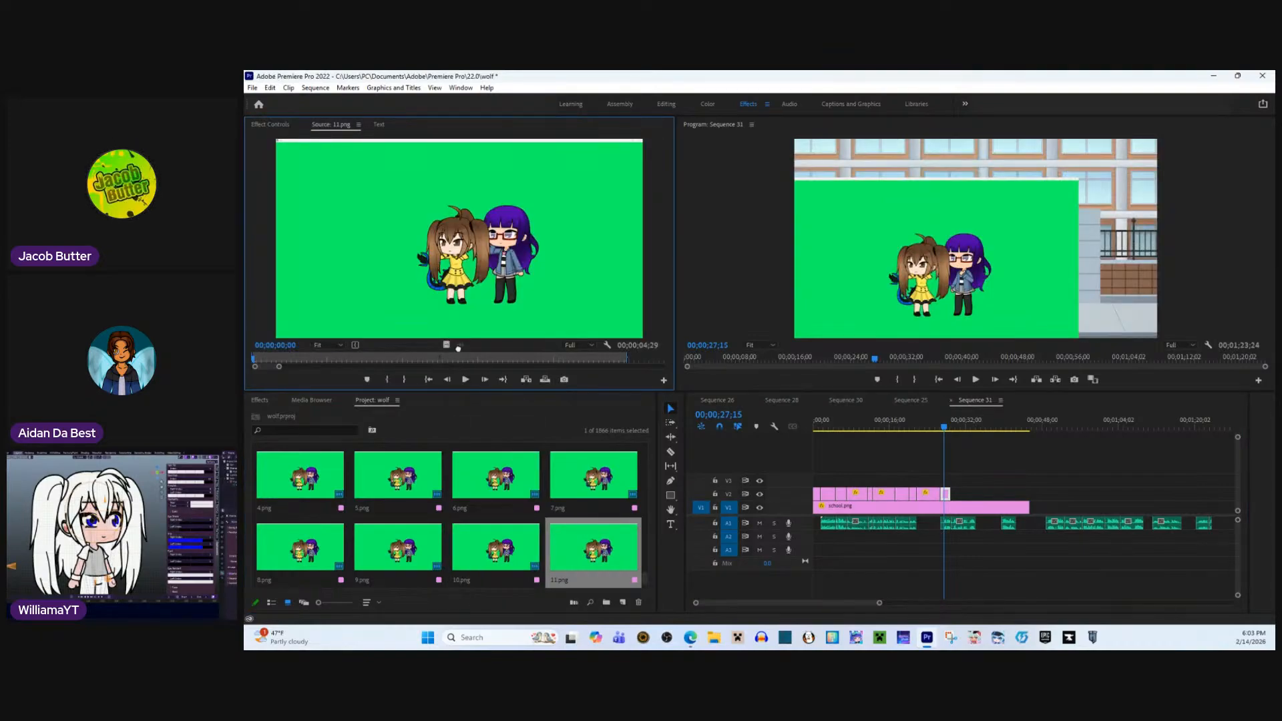
left_click_drag(458, 349, 971, 493)
key("space")
key("space")
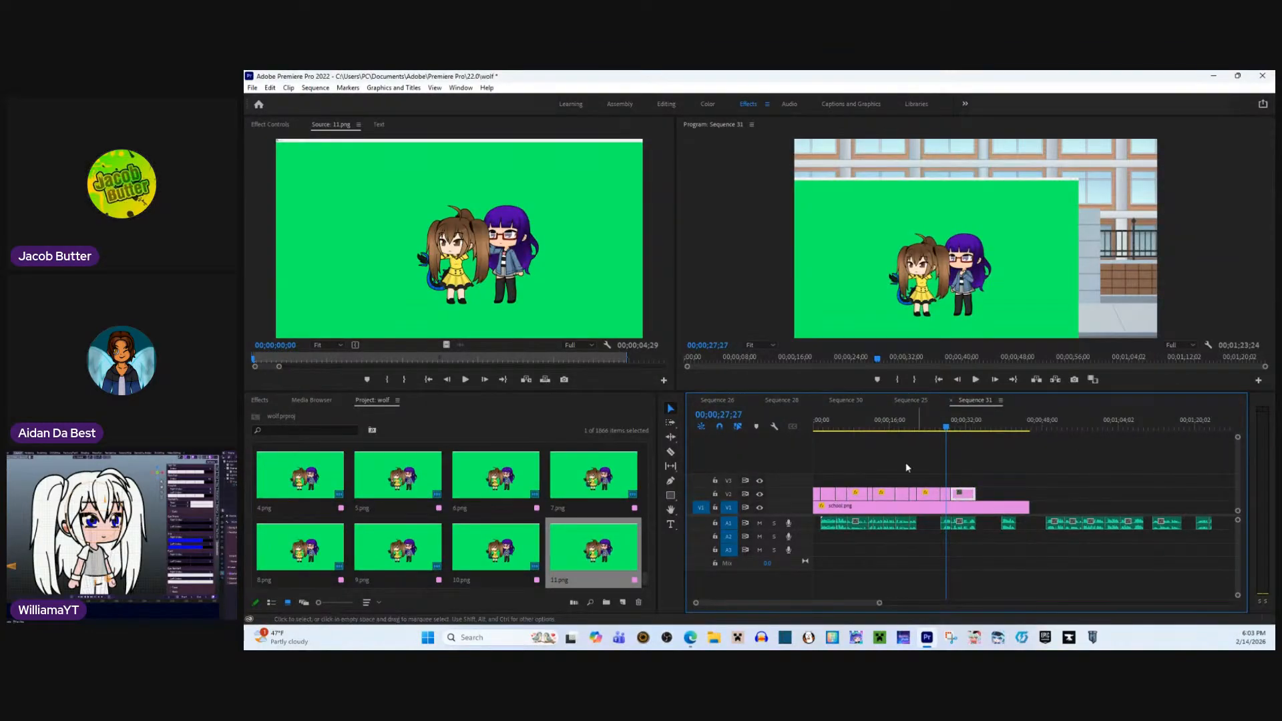
left_click(272, 125)
right_click(409, 328)
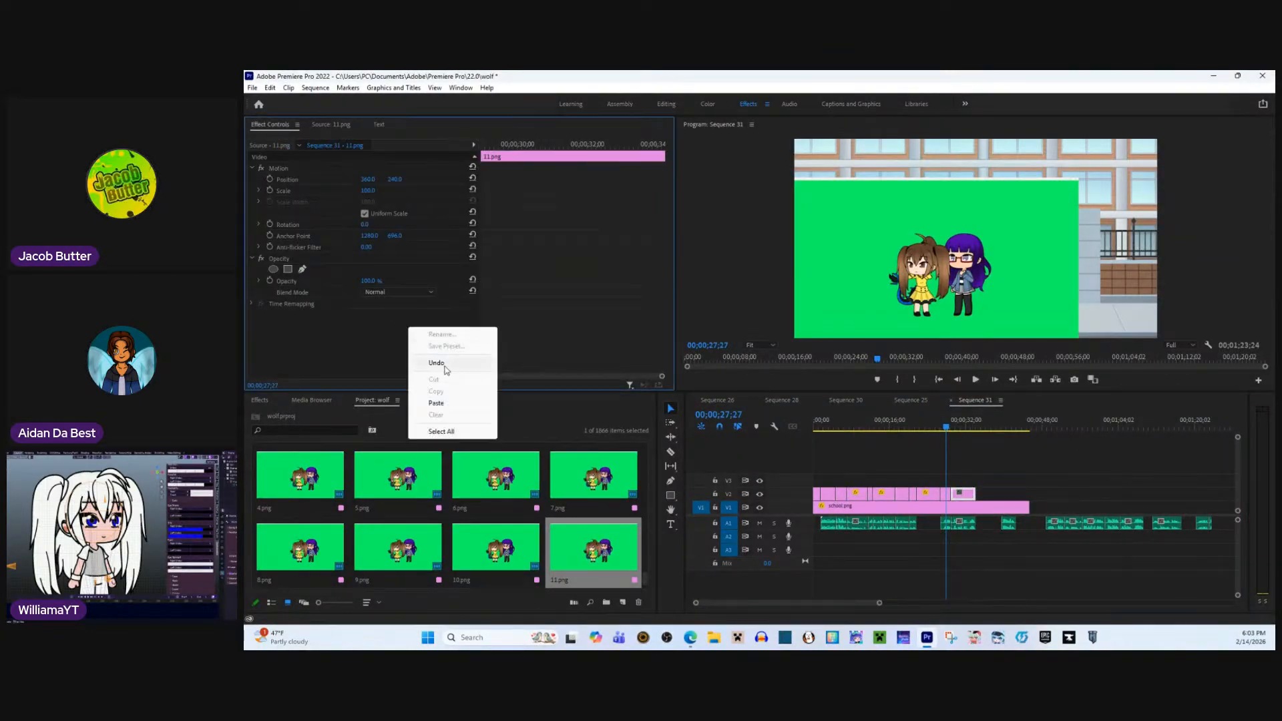
left_click(464, 403)
- Add 12.png after the 11.png clip on track V2 and play the 11.png part to check its timing against the audio
scroll(601, 553, "down", 1)
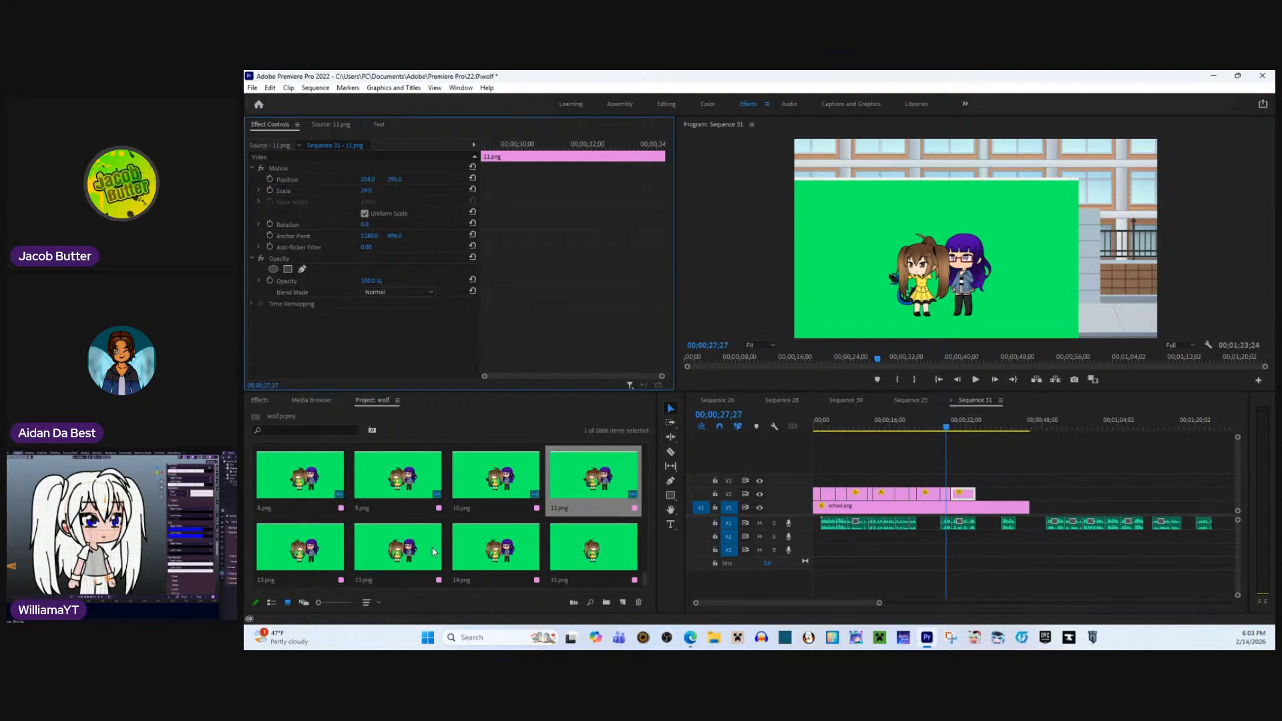
left_click(332, 536)
left_click_drag(858, 527, 987, 494)
left_click(961, 427)
key("space")
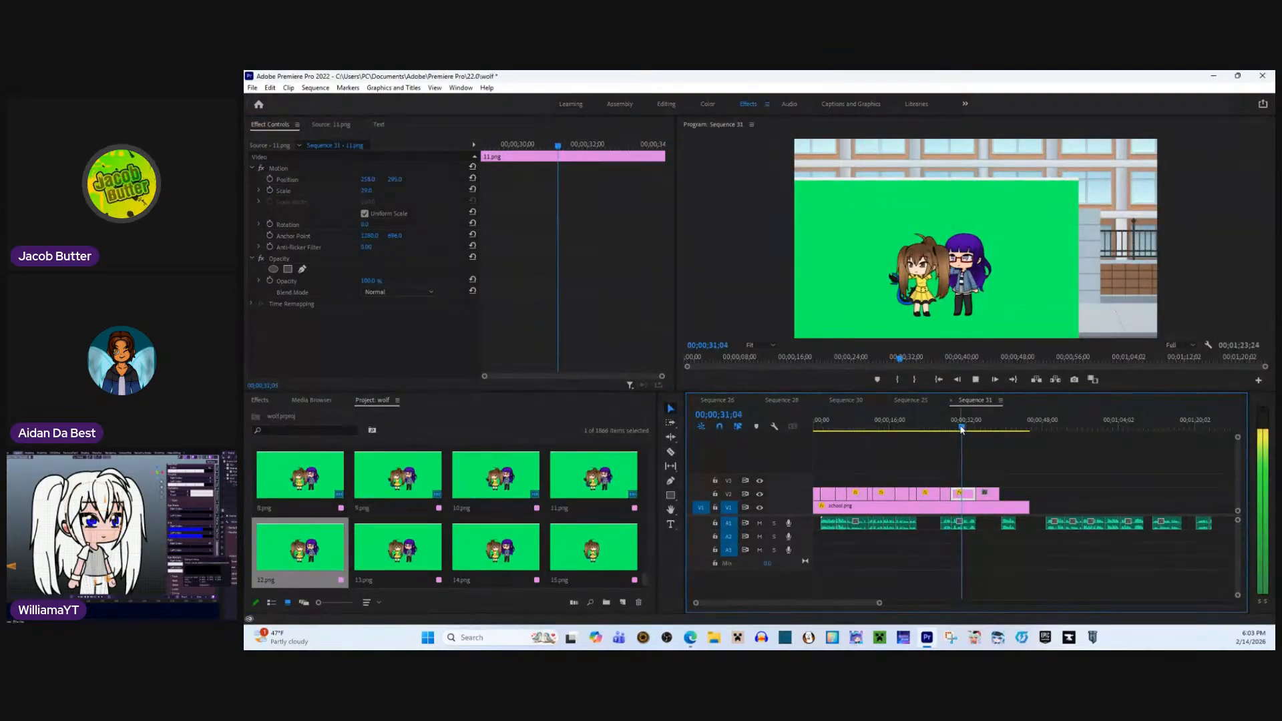
- Paste the copied Motion settings onto the 12.png clip on V2 and extend the clip's end slightly
left_click(1002, 492)
right_click(450, 353)
left_click(493, 431)
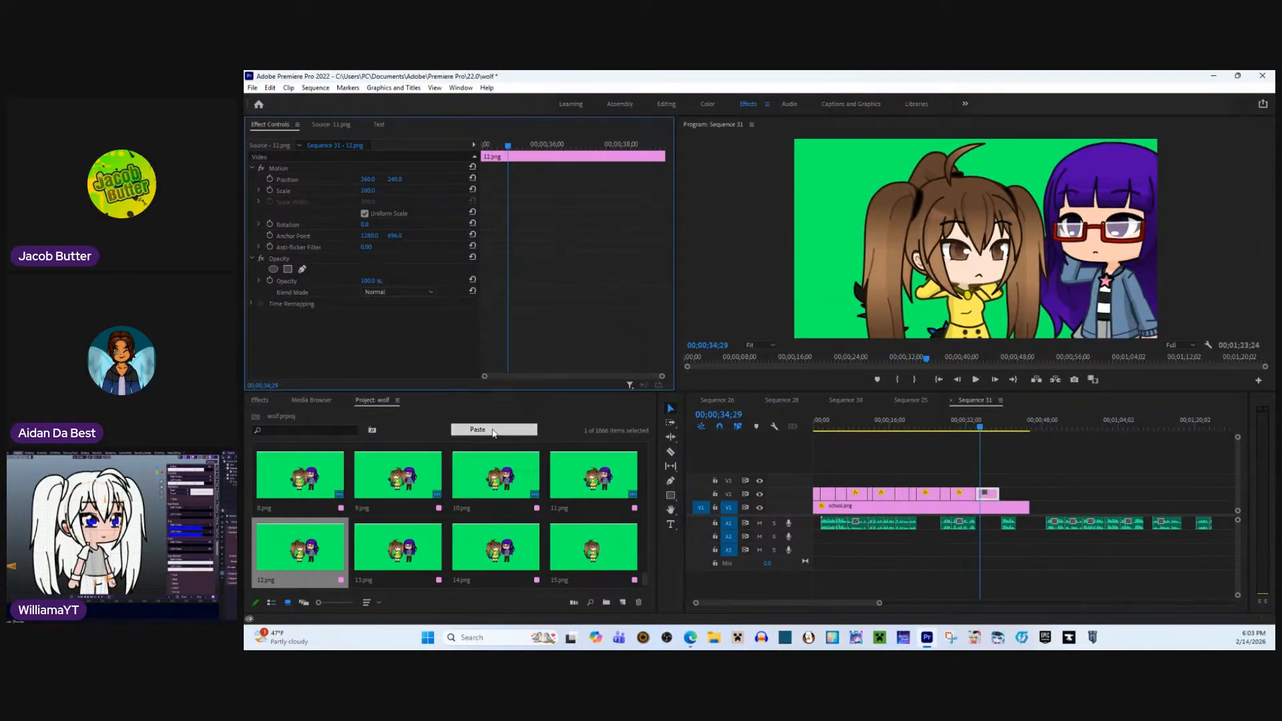
key("space")
left_click_drag(998, 494, 1000, 494)
- Place 13.png after 12.png on V2, shorten it to the end of its dialogue audio, and paste the copied Motion settings onto it
left_click(389, 561)
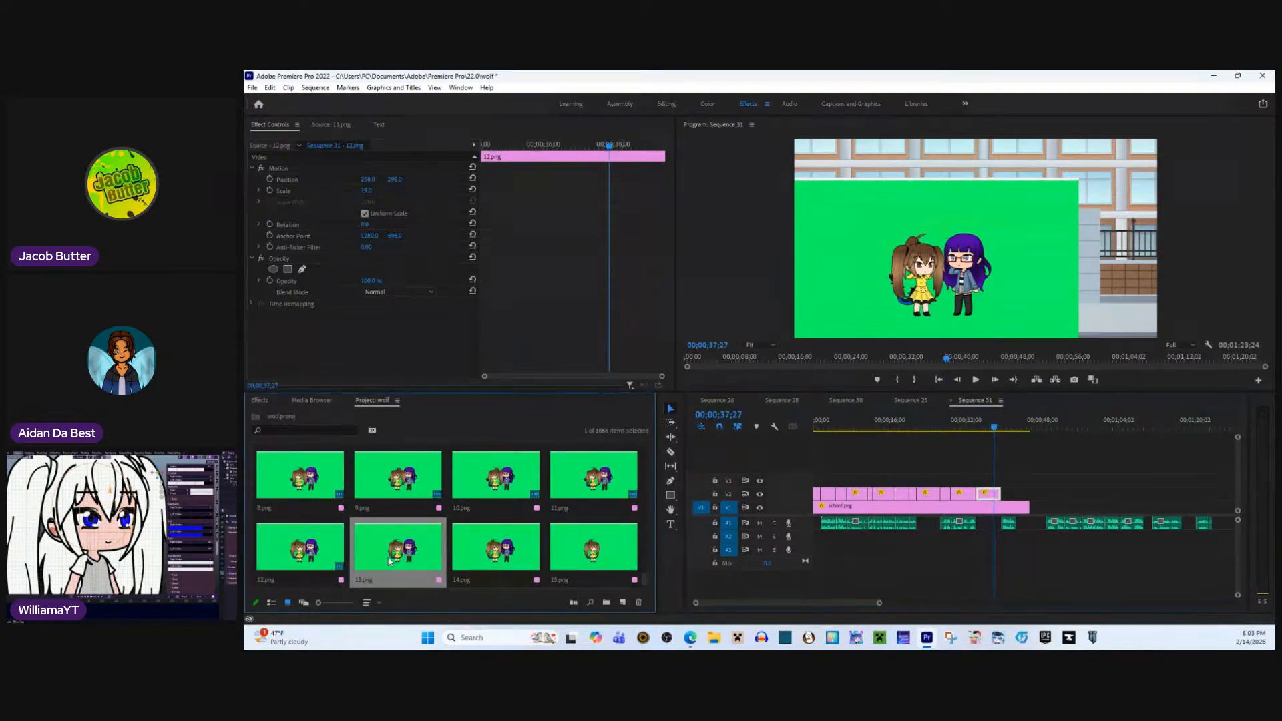
left_click_drag(837, 544, 1013, 495)
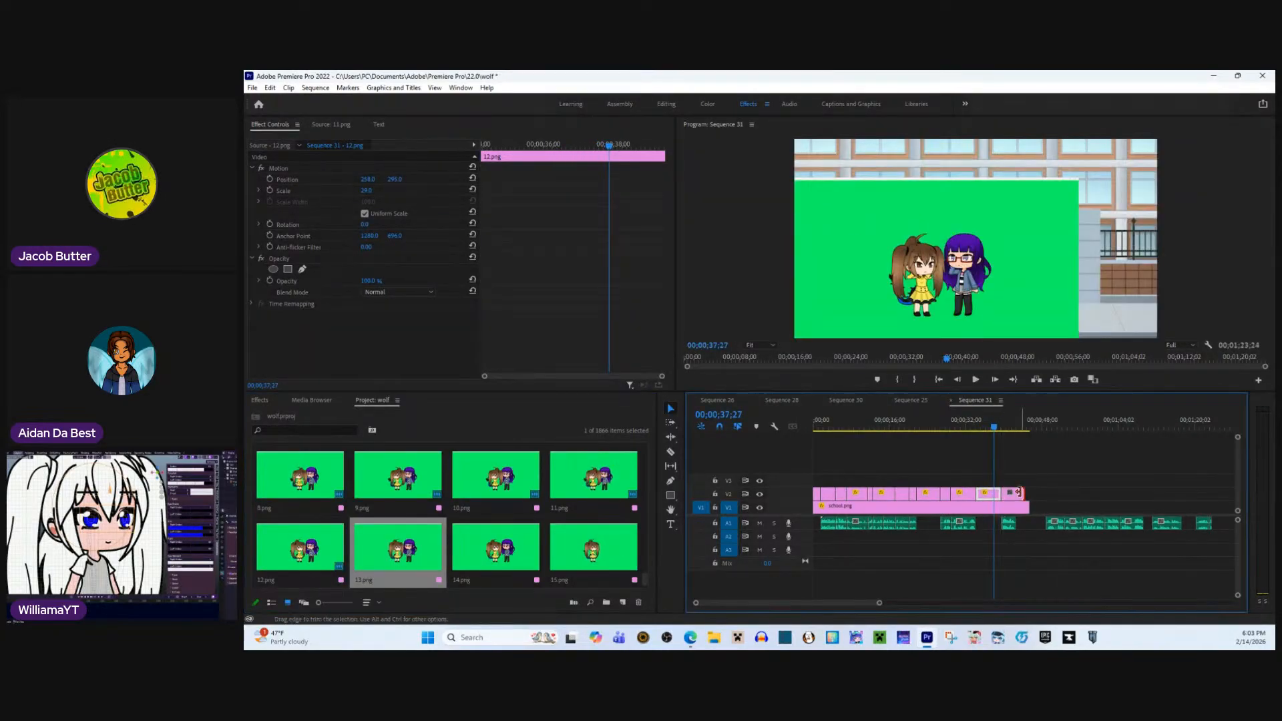
right_click(647, 319)
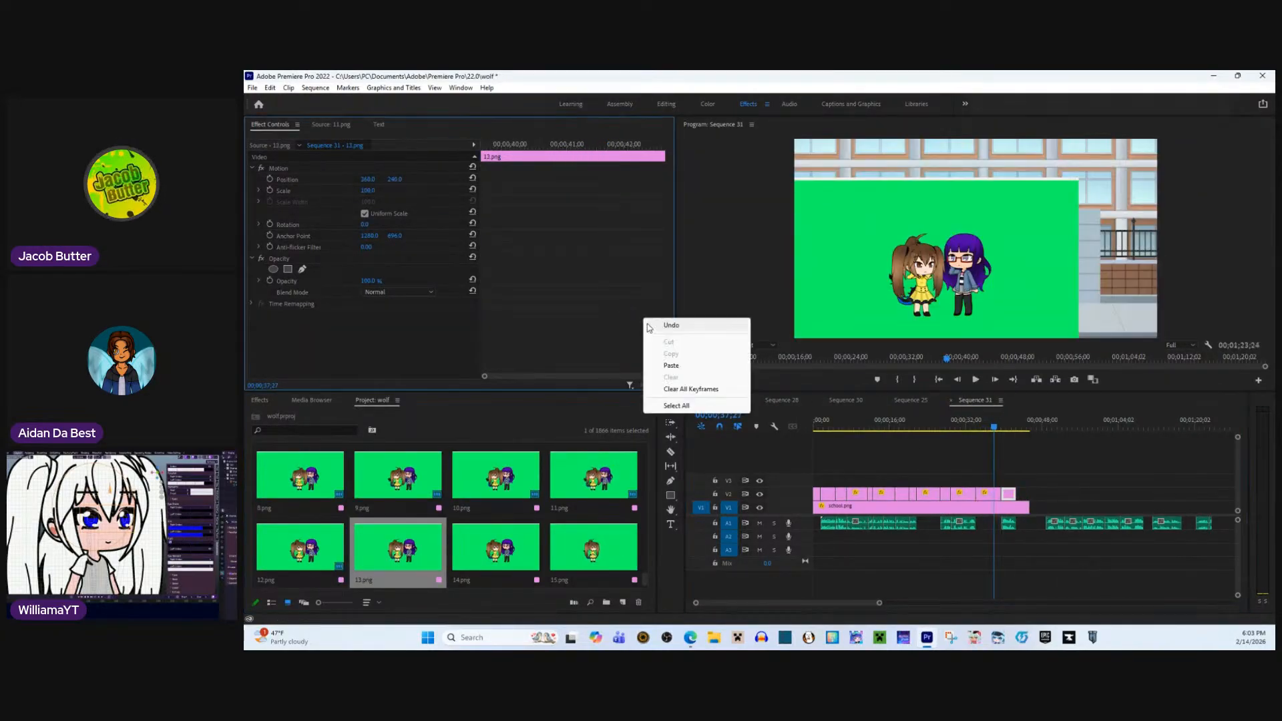
left_click(704, 367)
key("space")
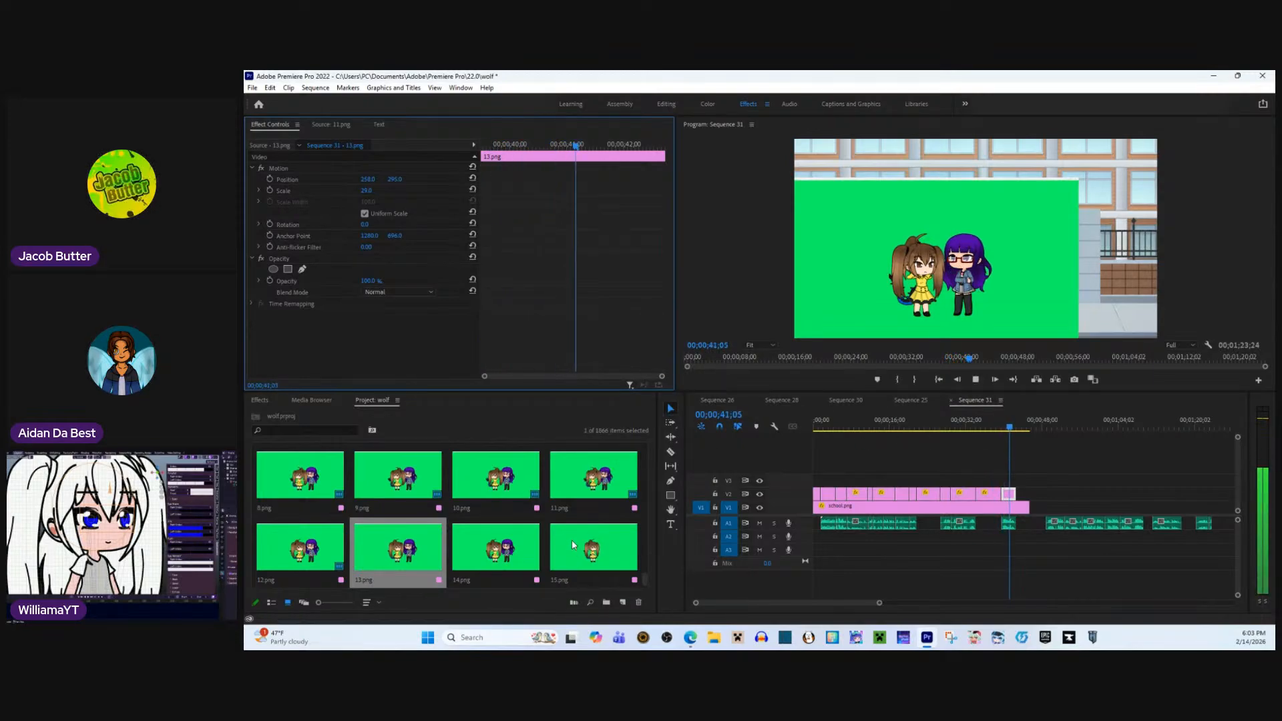
key("space")
- Add 14.png as a short clip directly after 13.png on V2 and paste the copied Motion settings onto it
left_click(472, 552)
double_click(471, 551)
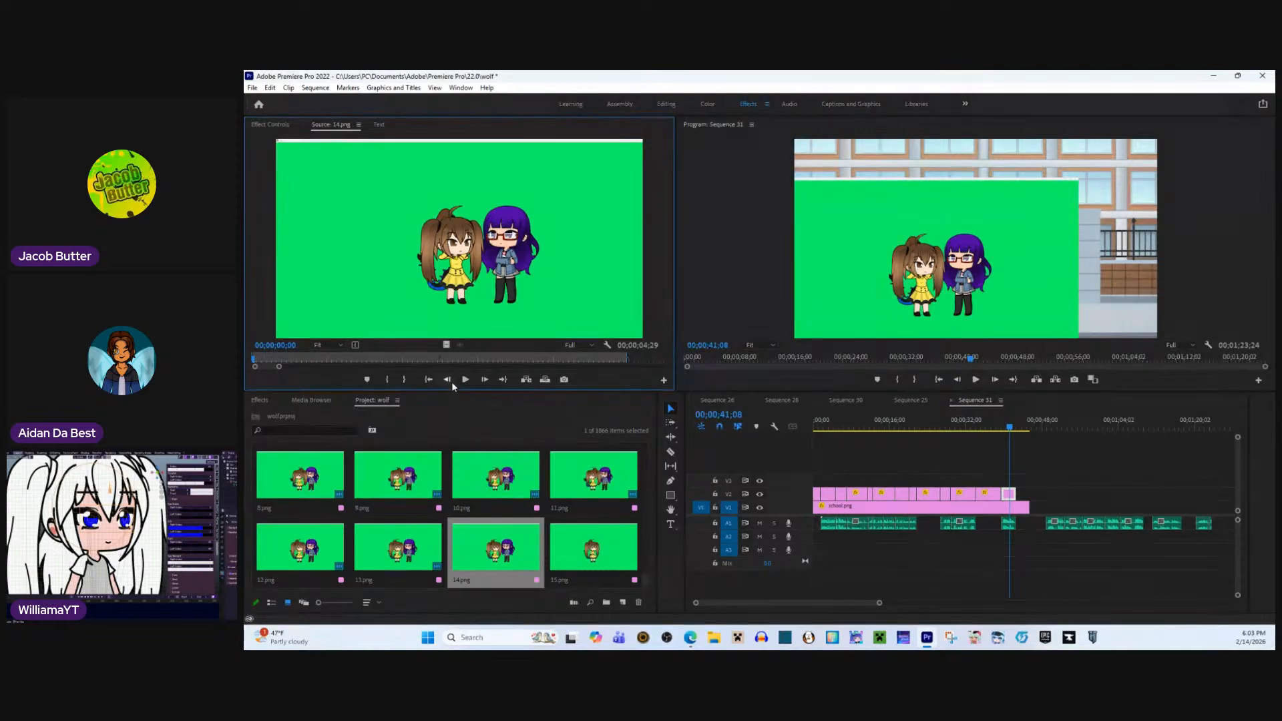
left_click_drag(445, 346, 1026, 494)
key("space")
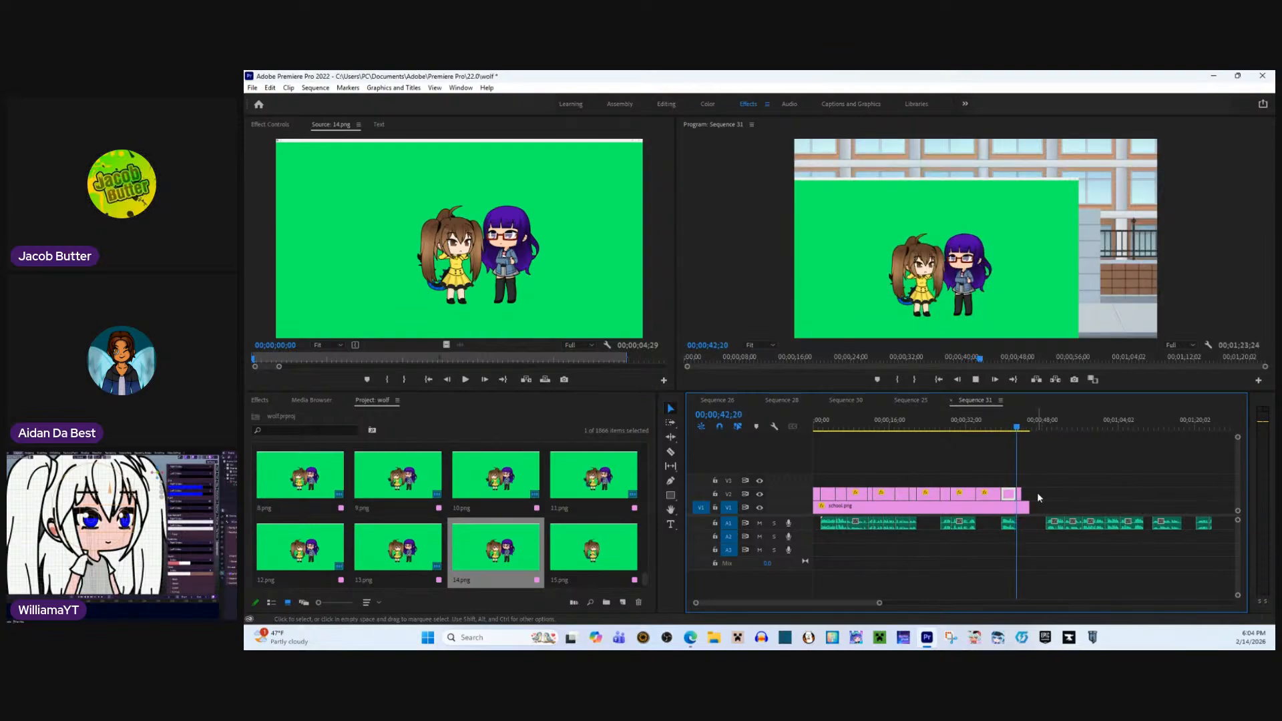
key("space")
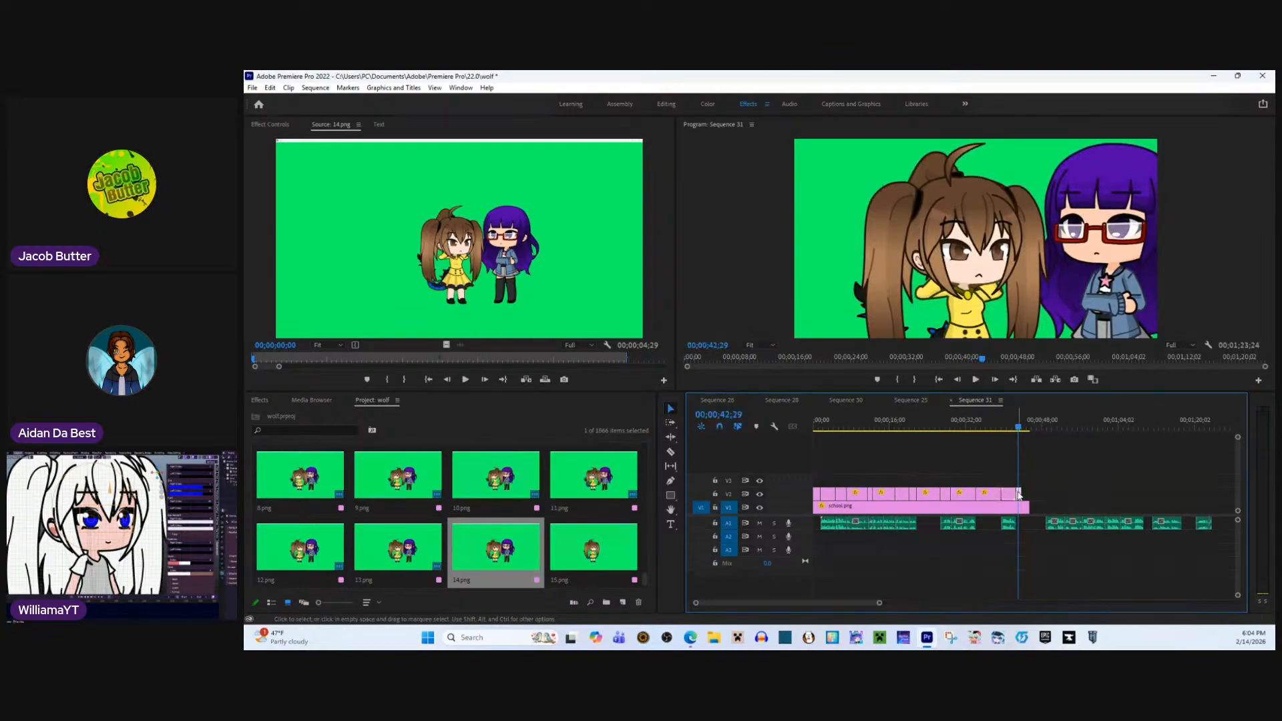
left_click(274, 125)
right_click(482, 369)
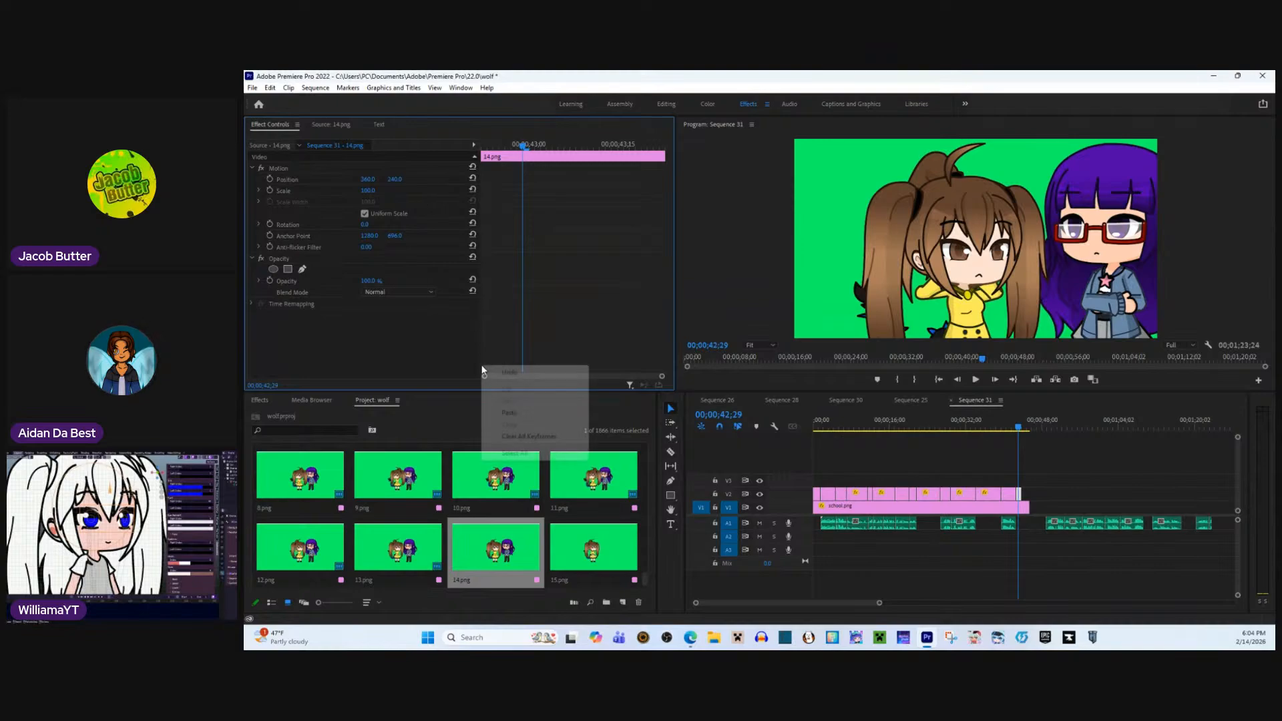
left_click(521, 412)
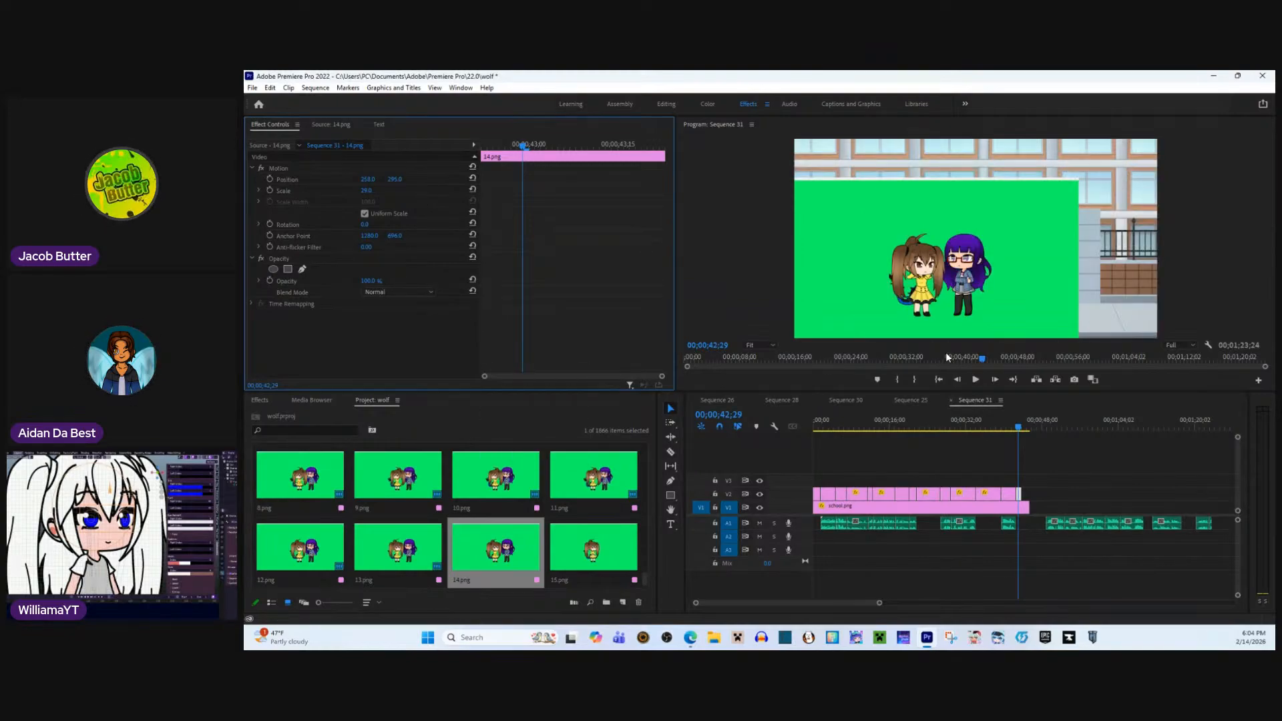
key("space")
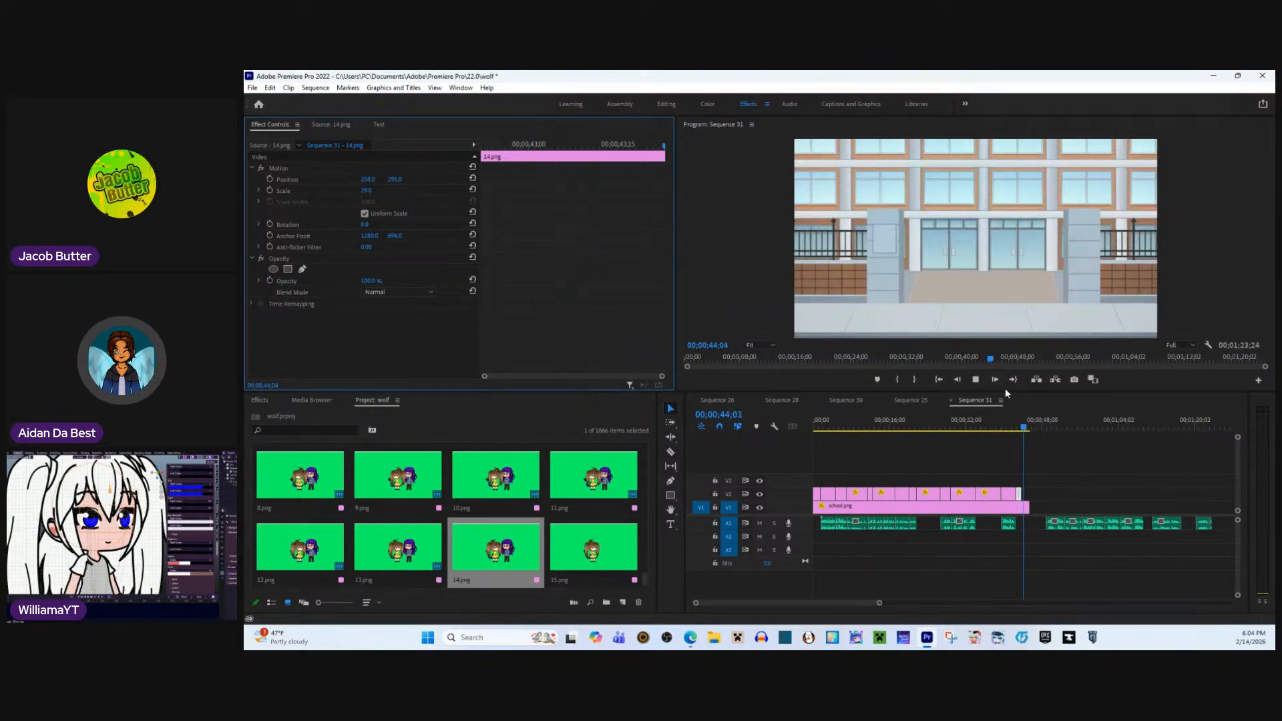
key("space")
- Place 15.png after 14.png on V2, ending with the school.png background, and paste the copied Motion settings onto it
double_click(593, 548)
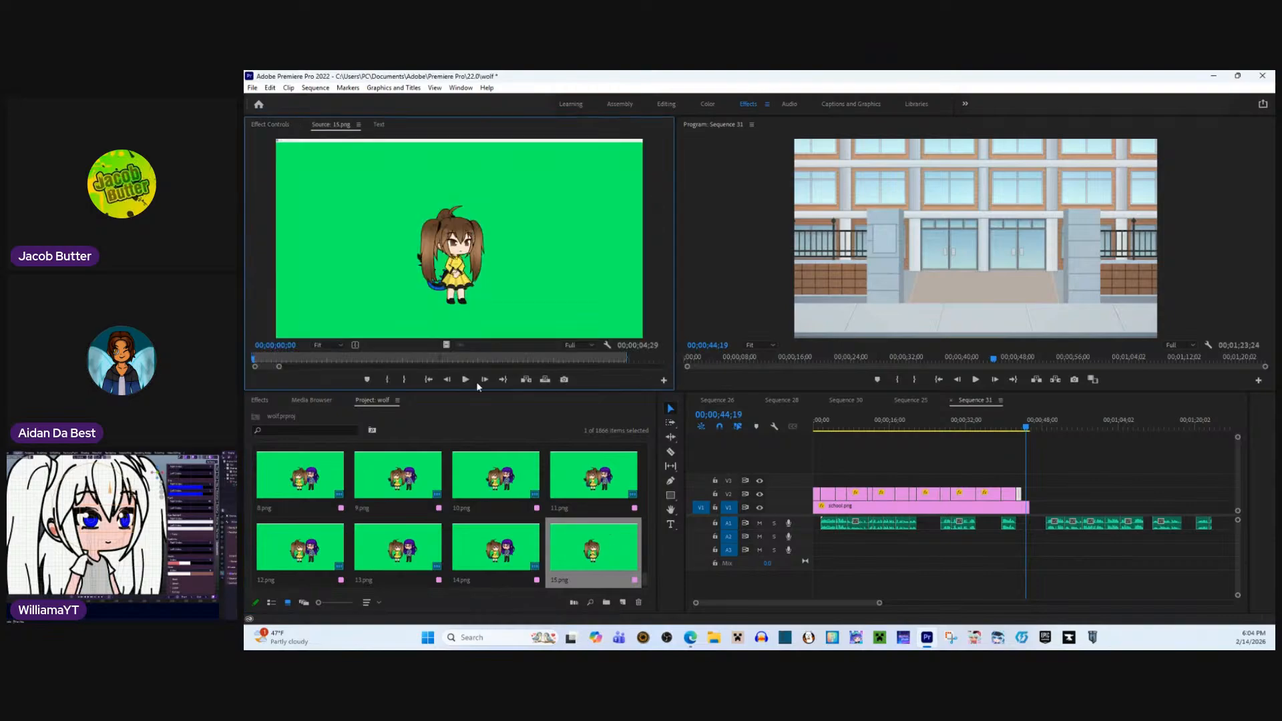
left_click_drag(459, 347, 1028, 494)
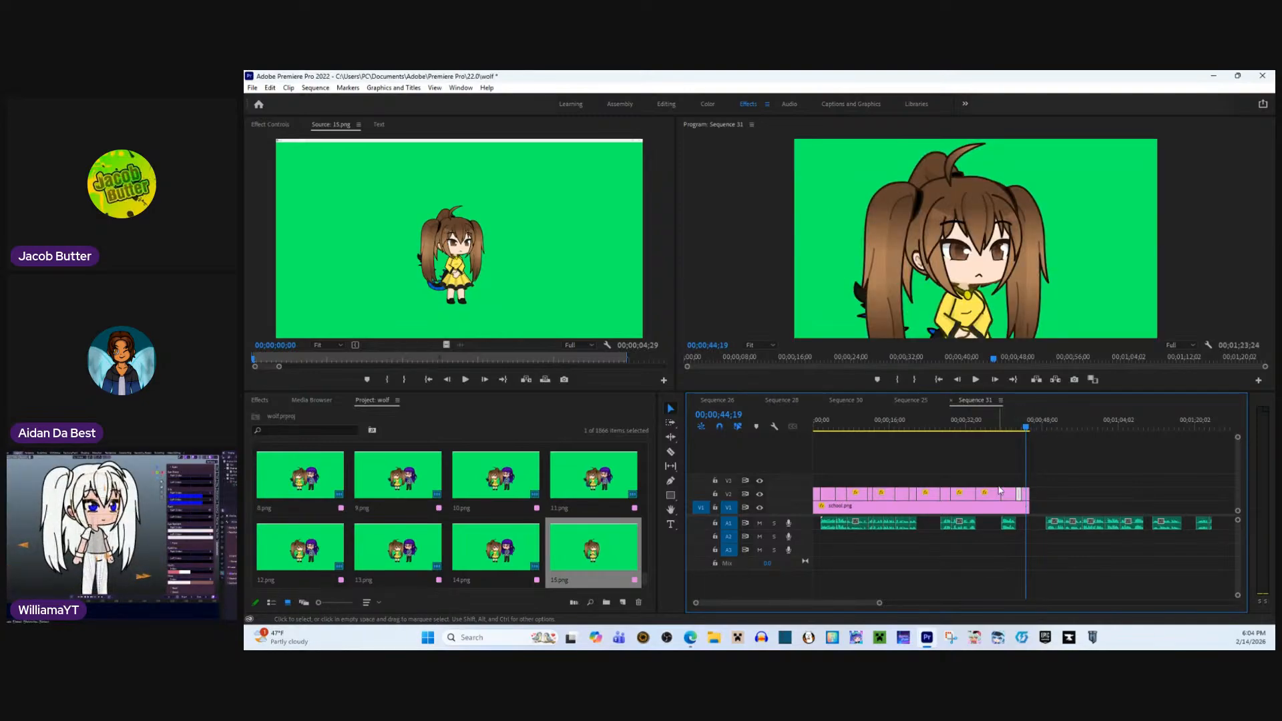
left_click(271, 124)
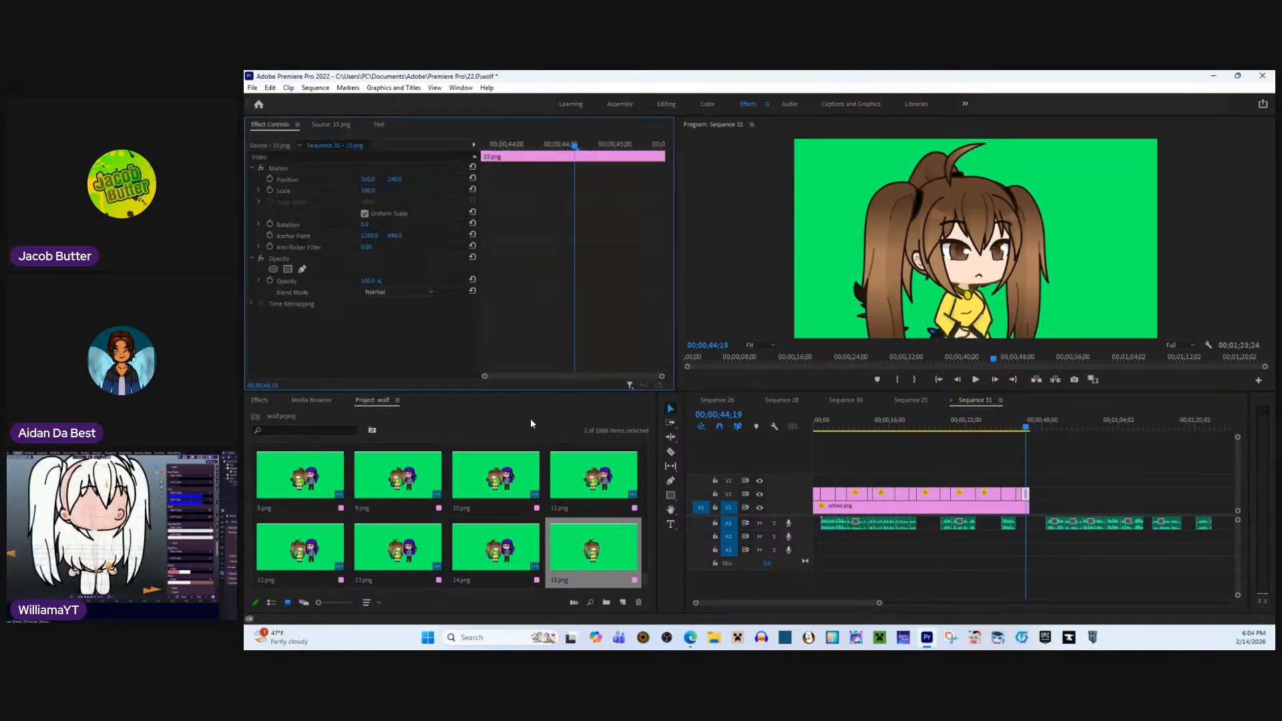
right_click(436, 344)
left_click(462, 412)
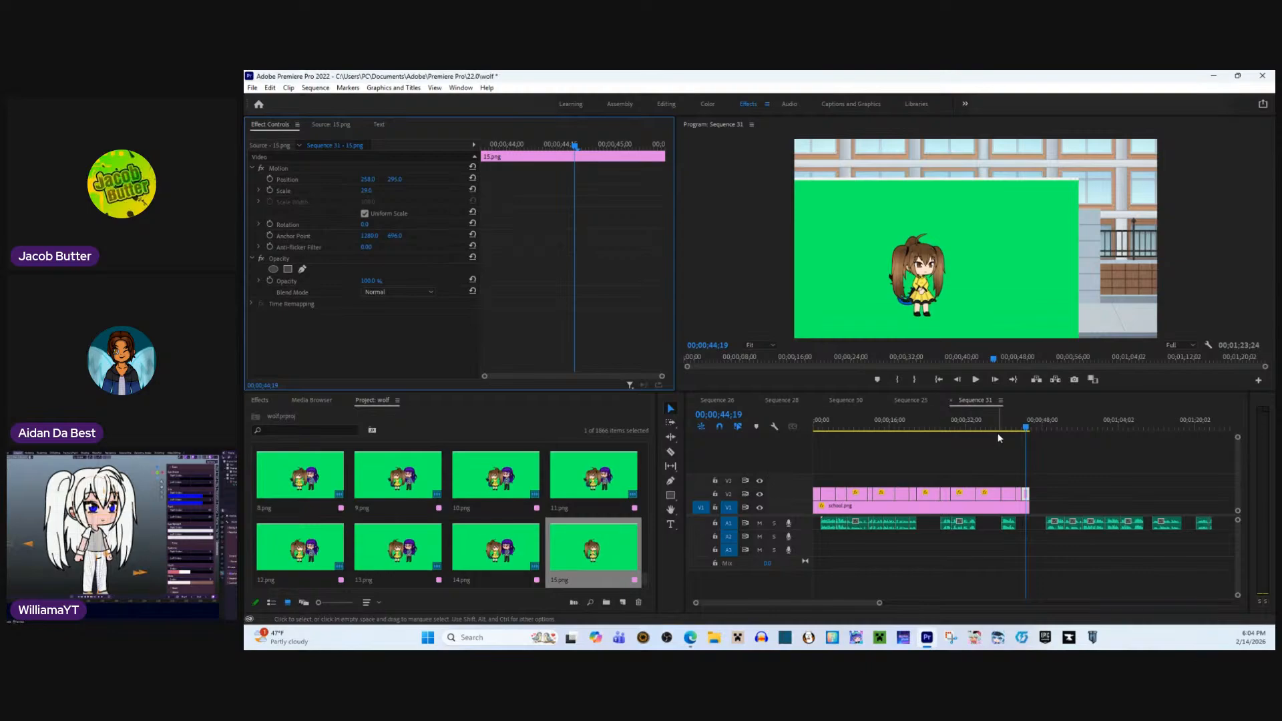
- Return to the sequence start, preview b1.png from the project, and move all the character clips from V2 up to V3
left_click(983, 423)
left_click_drag(985, 423, 803, 434)
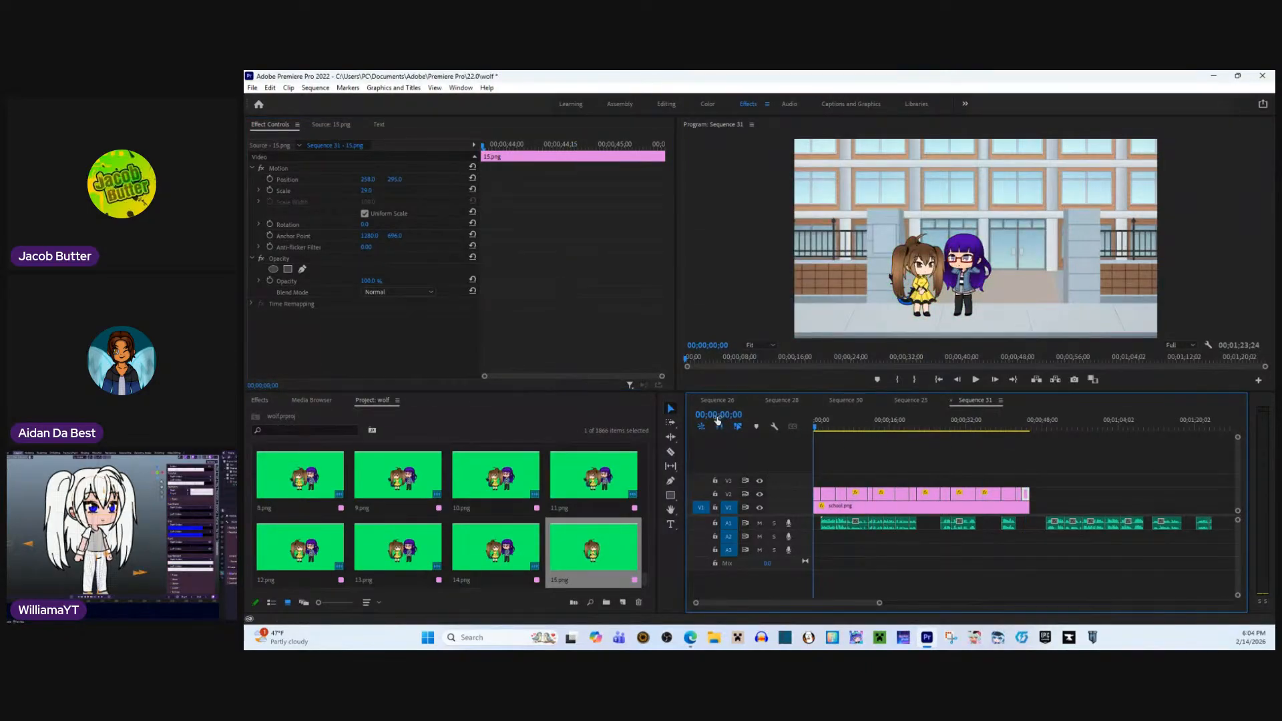
scroll(588, 484, "down", 1)
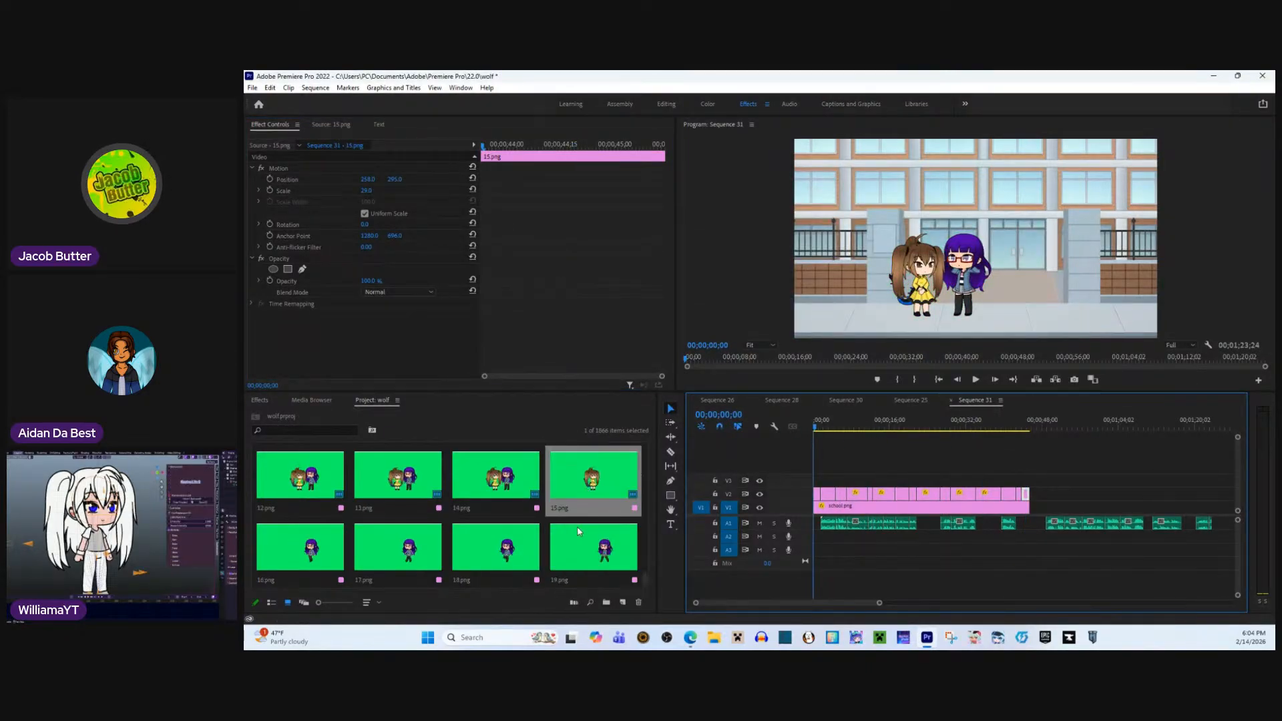
scroll(543, 549, "down", 5)
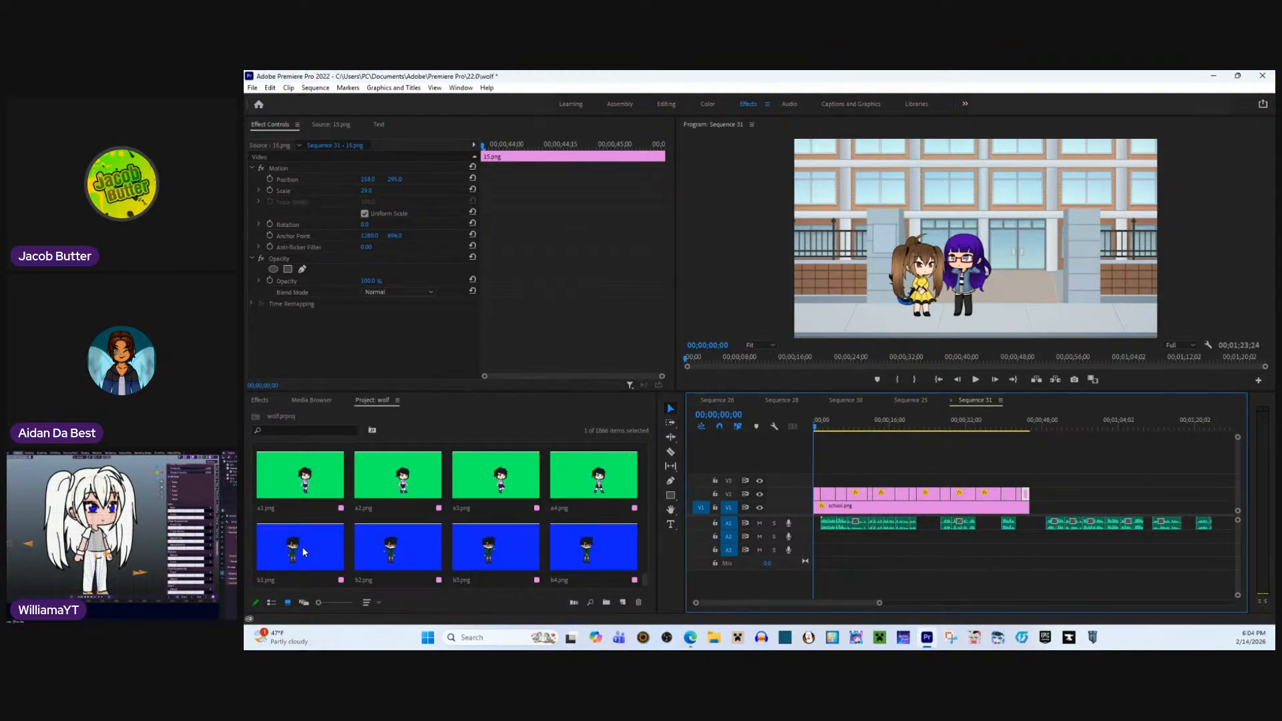
double_click(311, 549)
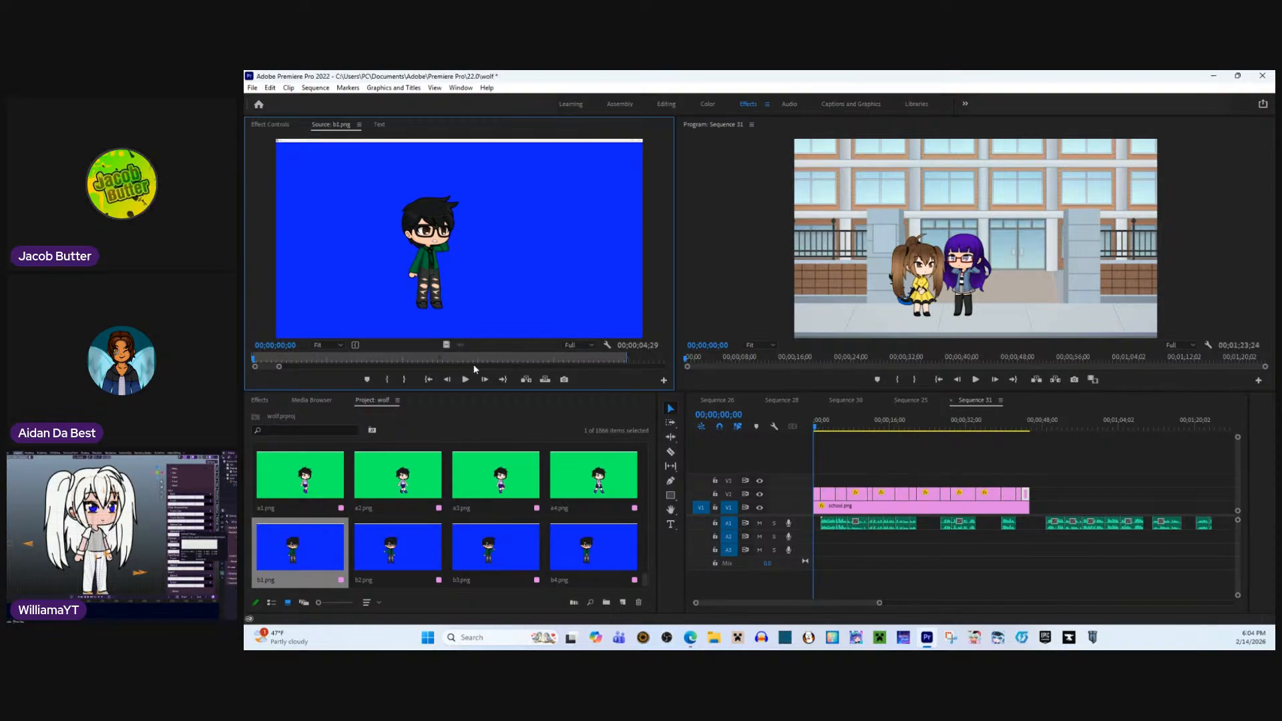
left_click_drag(1048, 498, 828, 480)
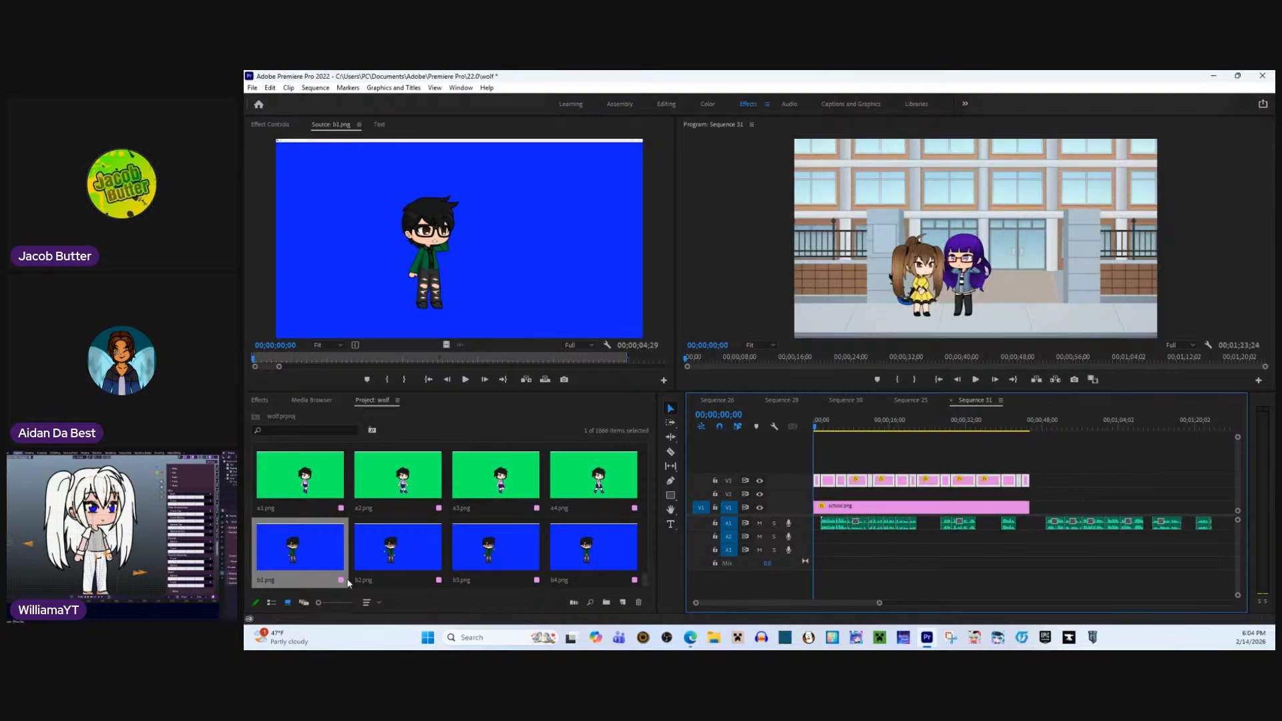
- Place b1.png at the start of V2, paste the copied Motion settings, and set its horizontal position to about 208, beside the brown-haired girl
left_click_drag(296, 535, 823, 495)
left_click(840, 460)
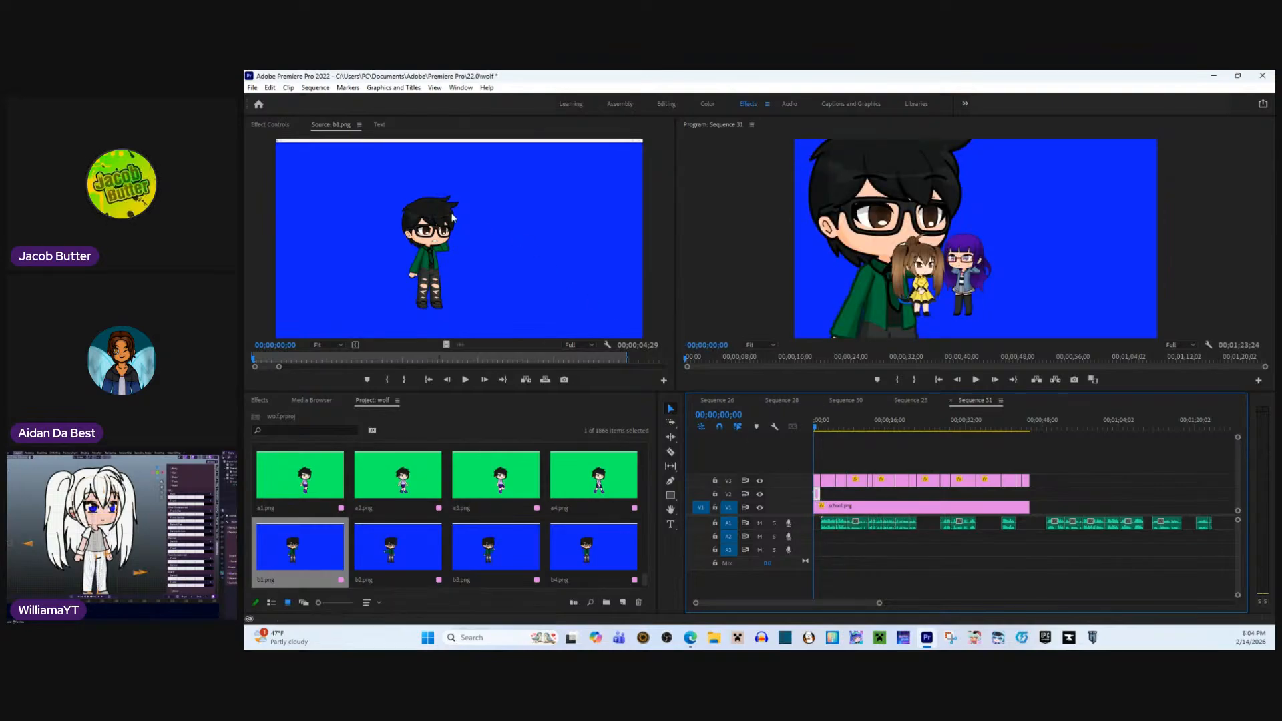
left_click(279, 127)
right_click(552, 372)
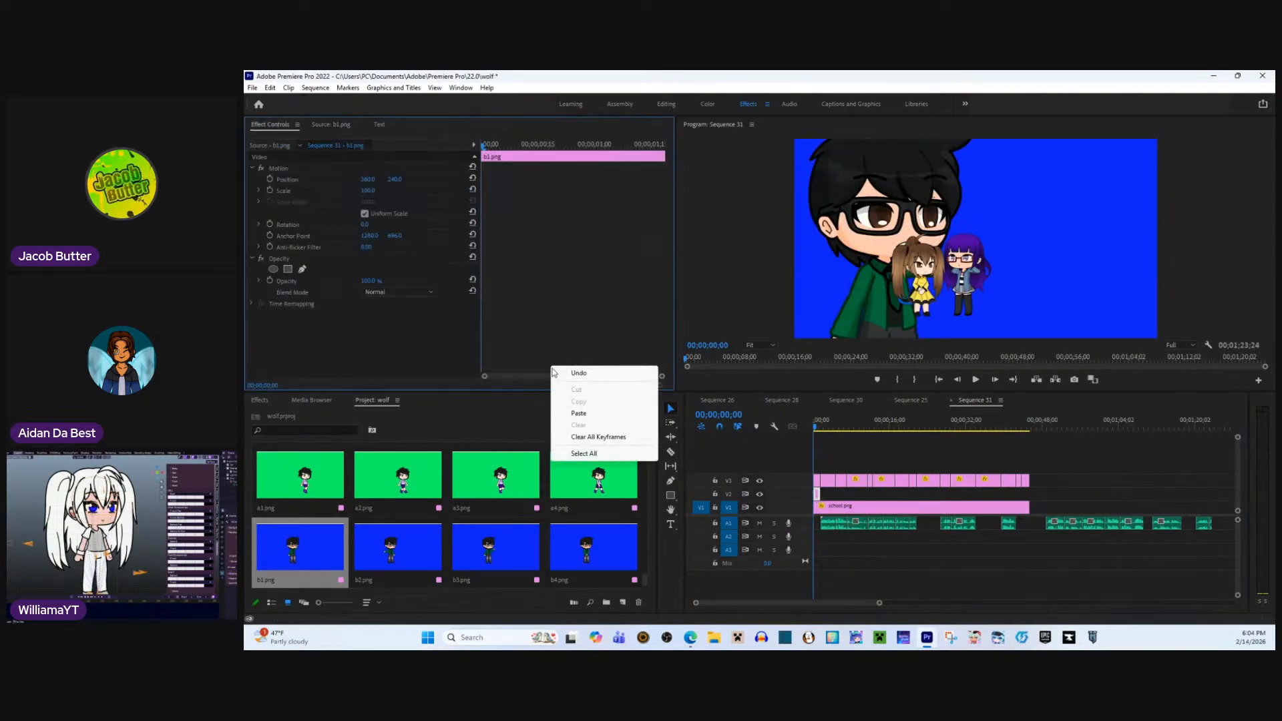
left_click(578, 413)
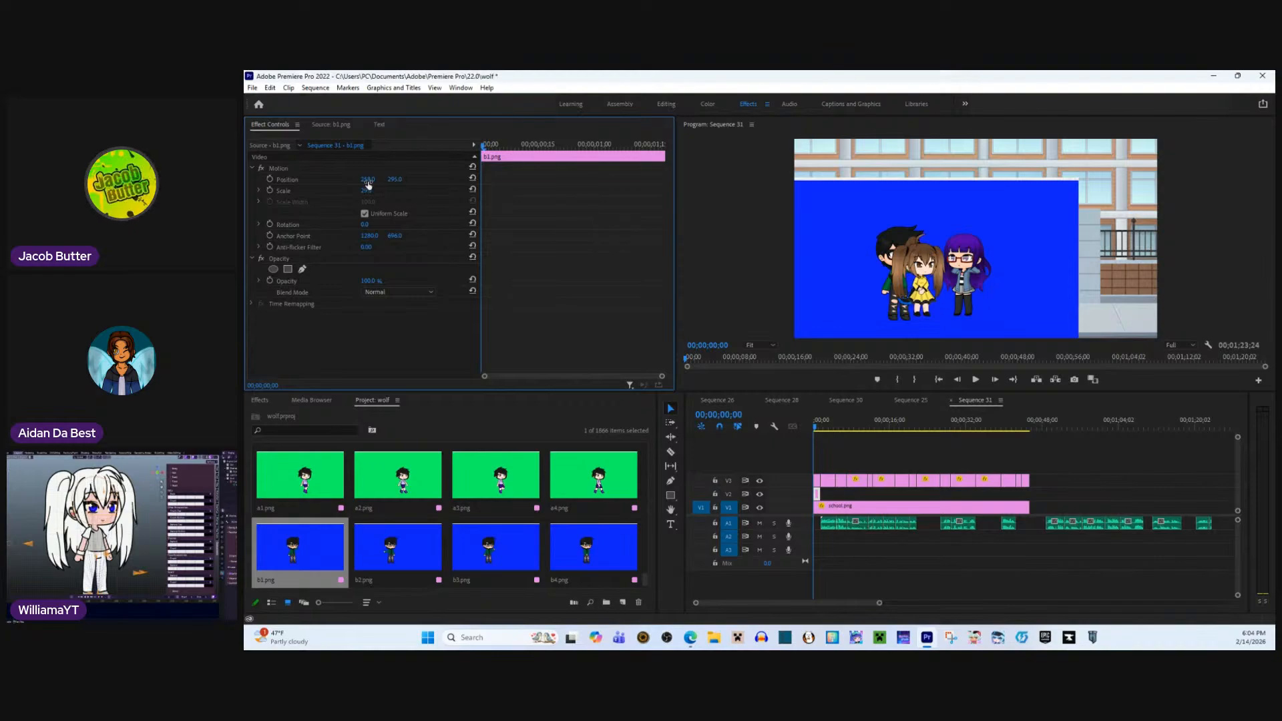
left_click_drag(368, 180, 341, 180)
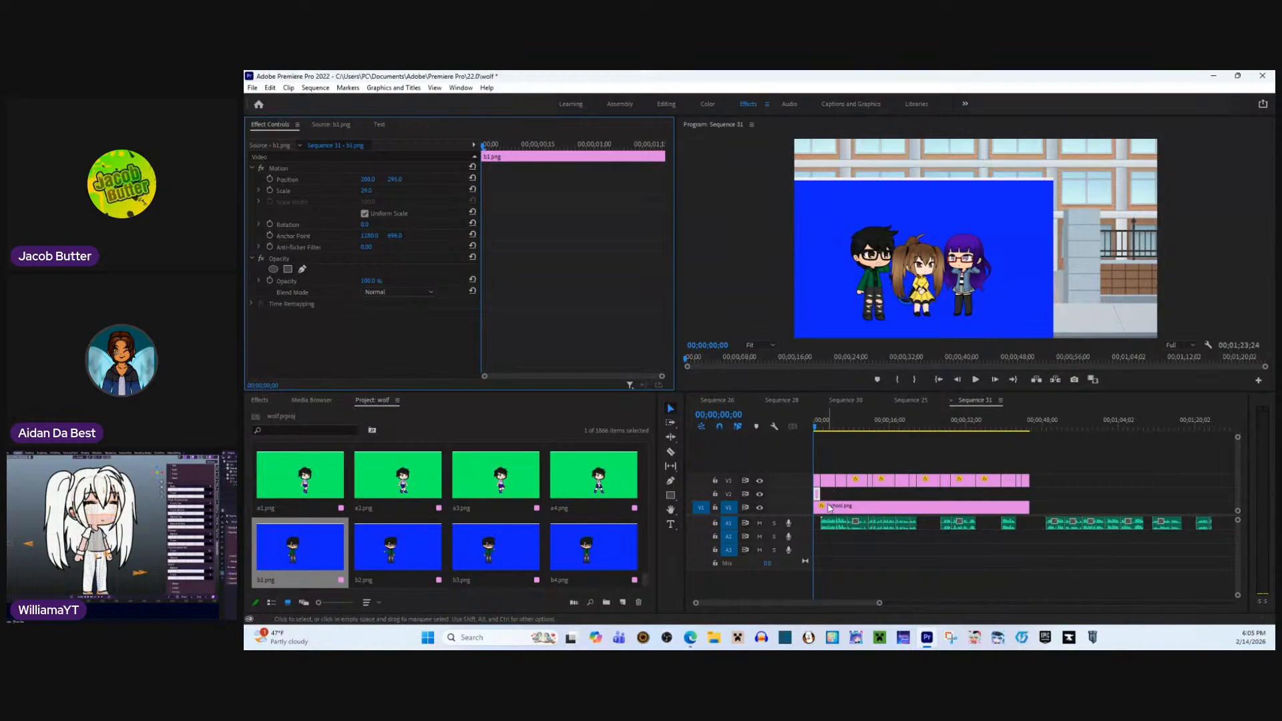
- Preview b2.png and extend the b1.png clip on V2 to about the 12-second mark, playing the dialogue to check the timing
double_click(377, 537)
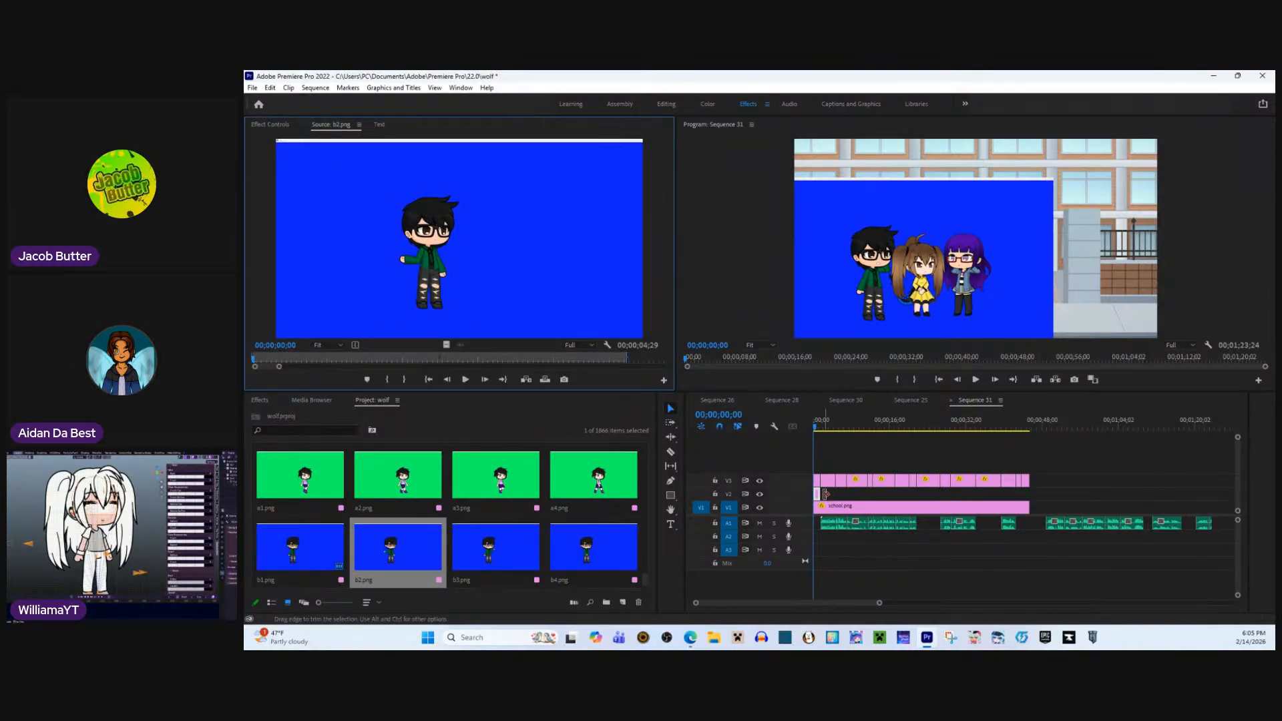
left_click_drag(825, 495, 834, 494)
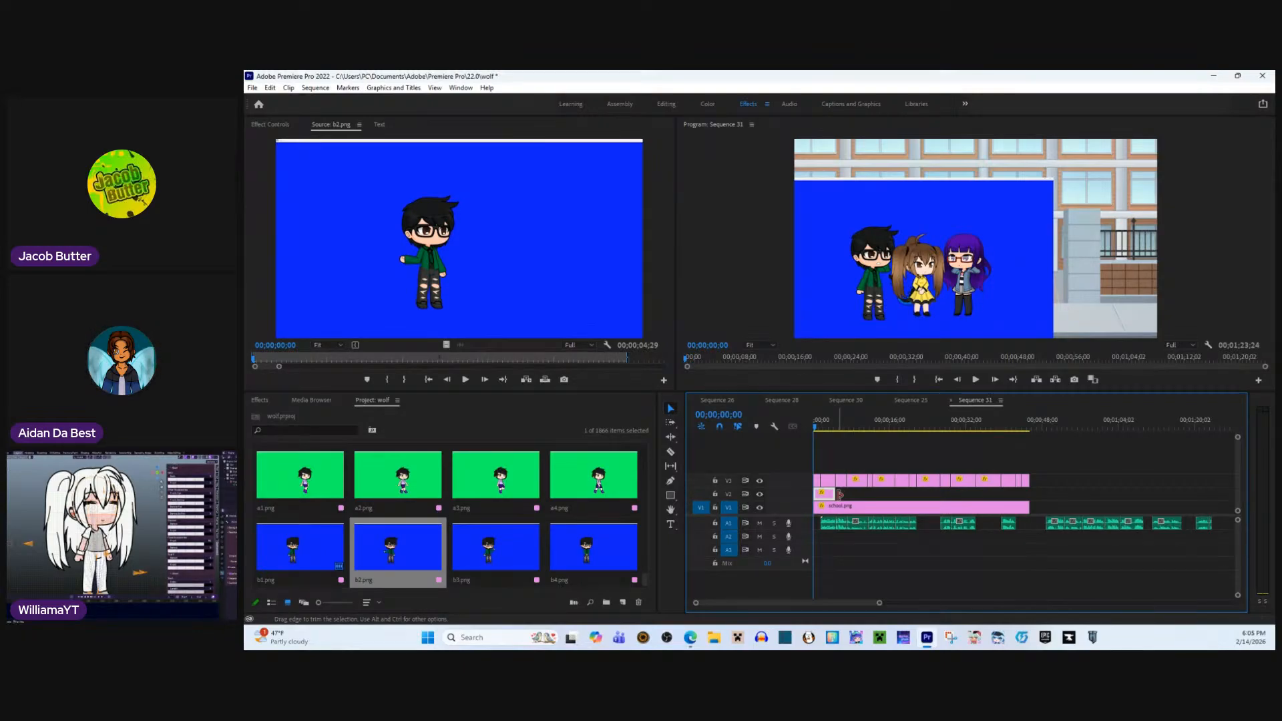
left_click(829, 420)
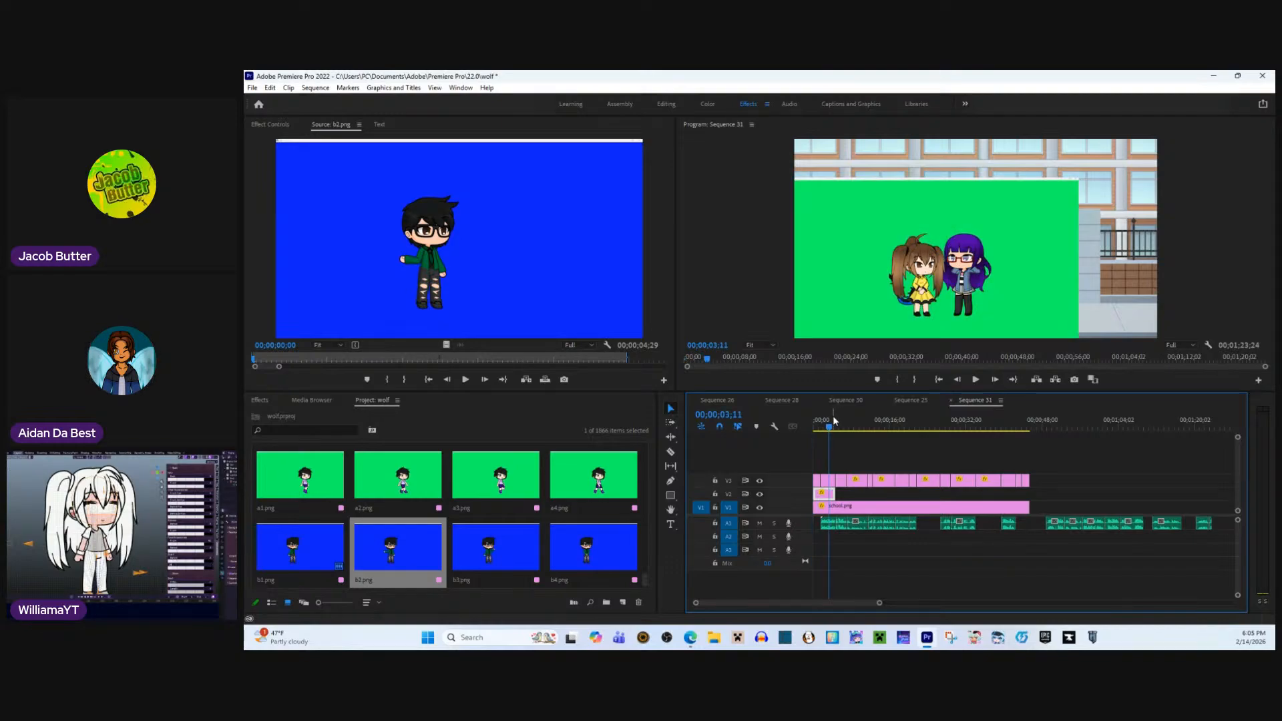
key("space")
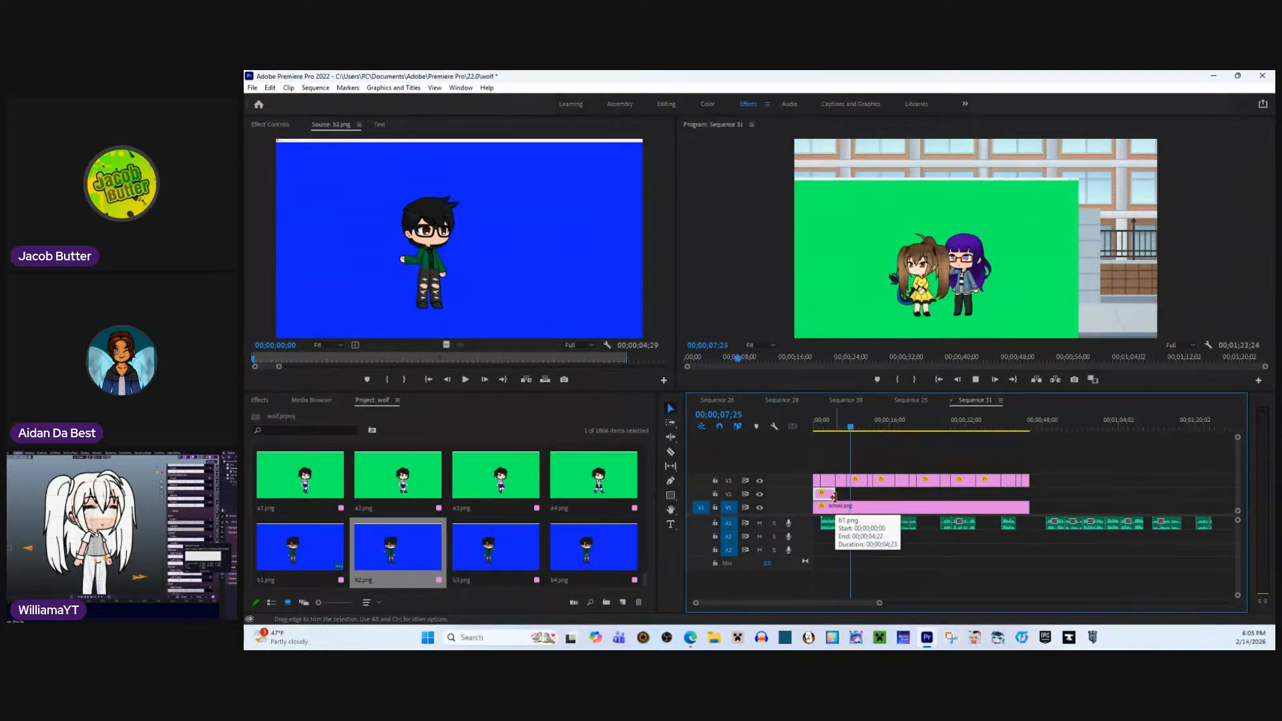
left_click_drag(834, 497, 871, 500)
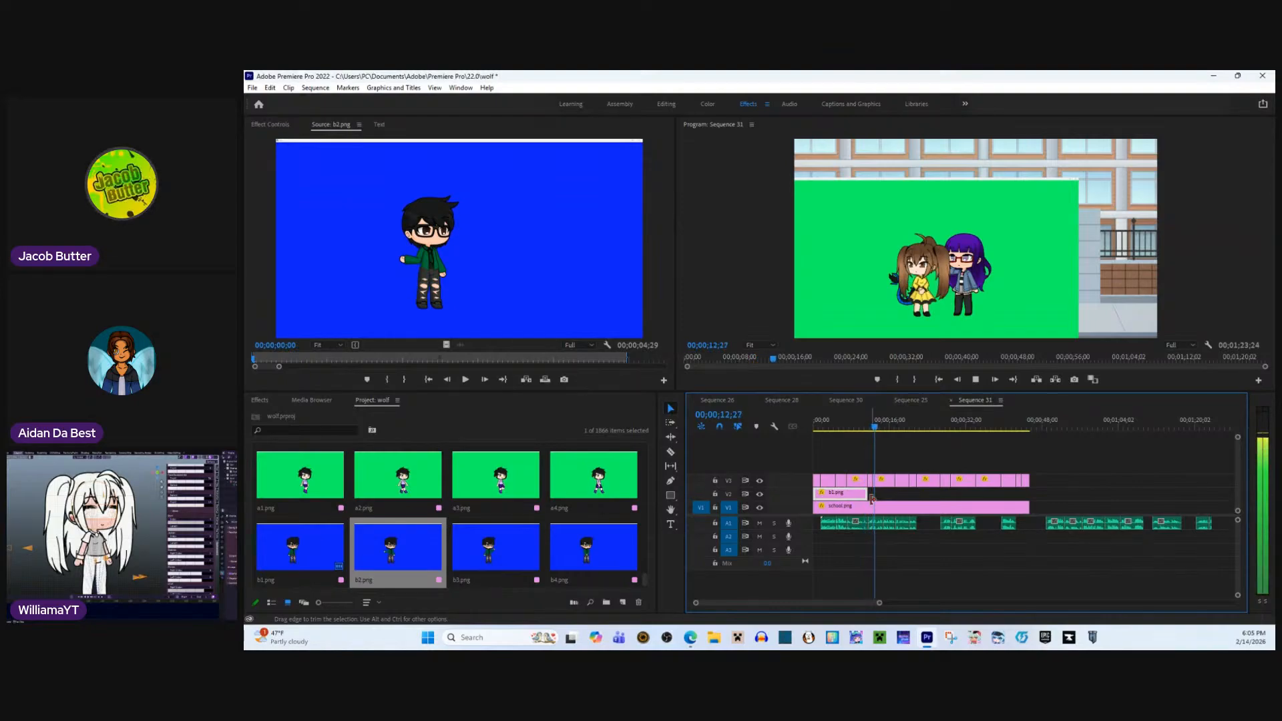
left_click_drag(872, 499, 871, 497)
key("space")
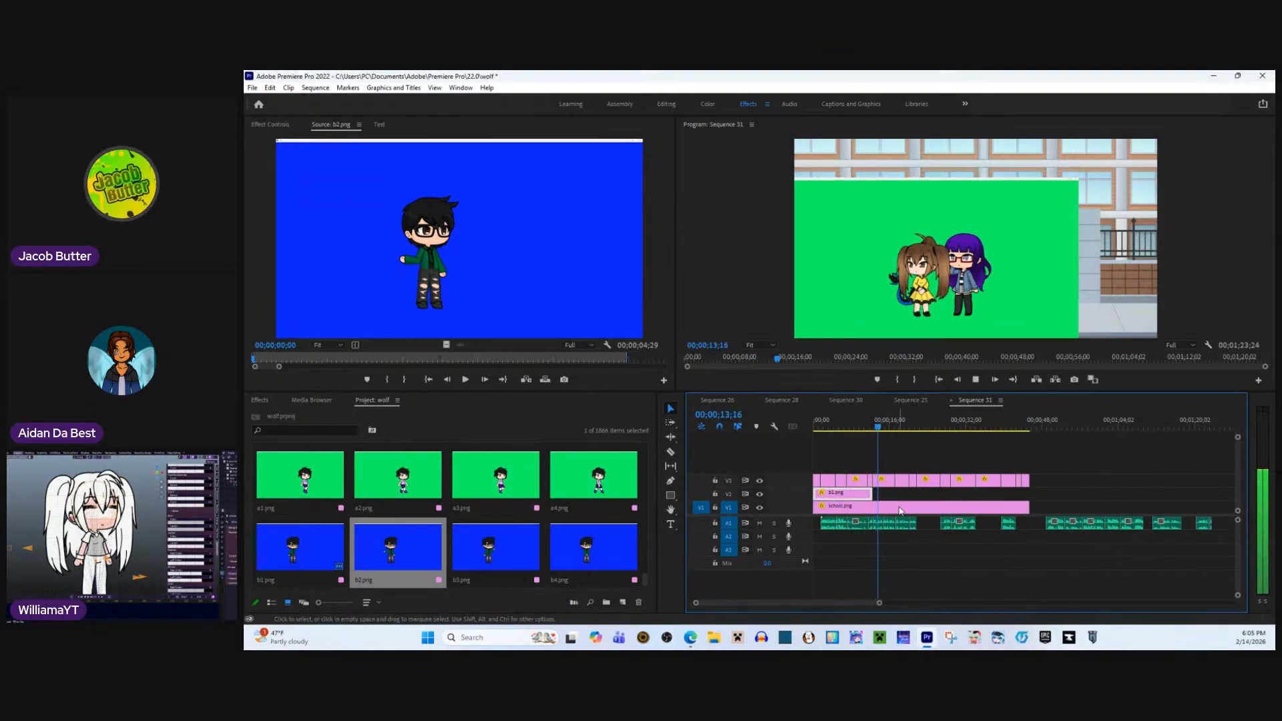
key("space")
left_click(894, 460)
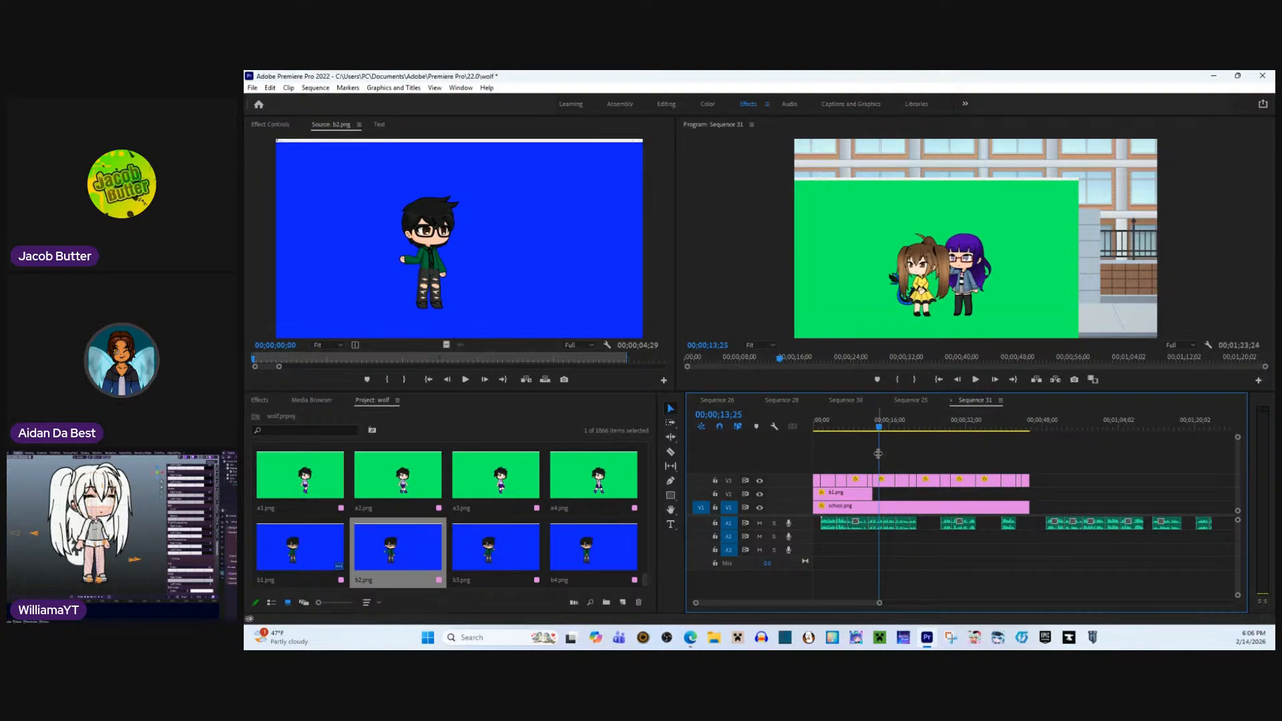
left_click(872, 425)
key("space")
key("space")
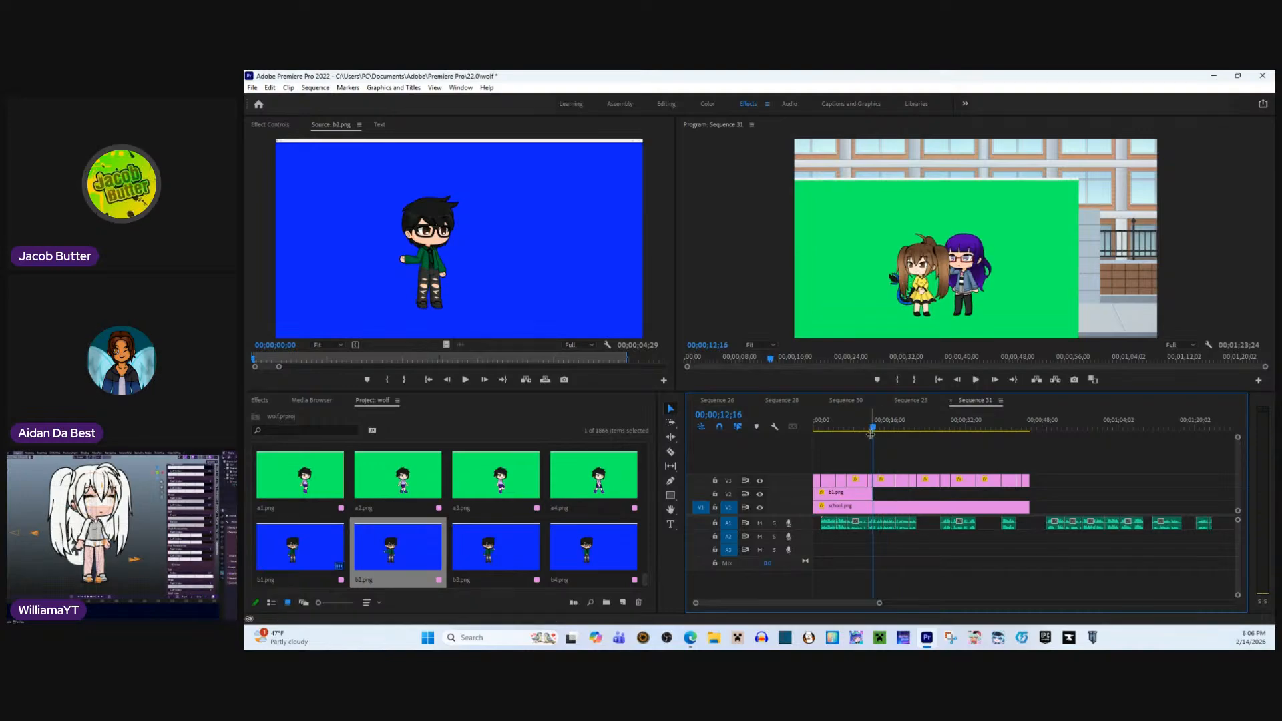
- Copy the Motion settings of the b1.png clip on V2
left_click(270, 125)
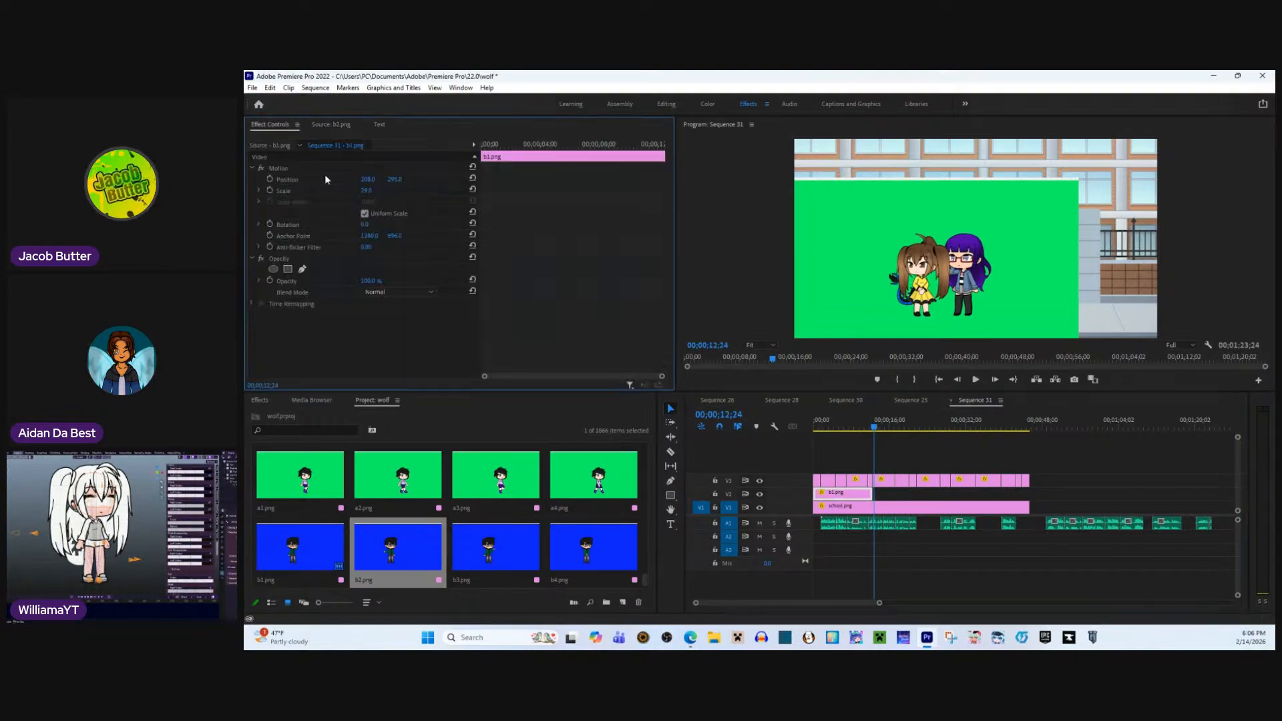
right_click(325, 174)
right_click(311, 164)
left_click(352, 228)
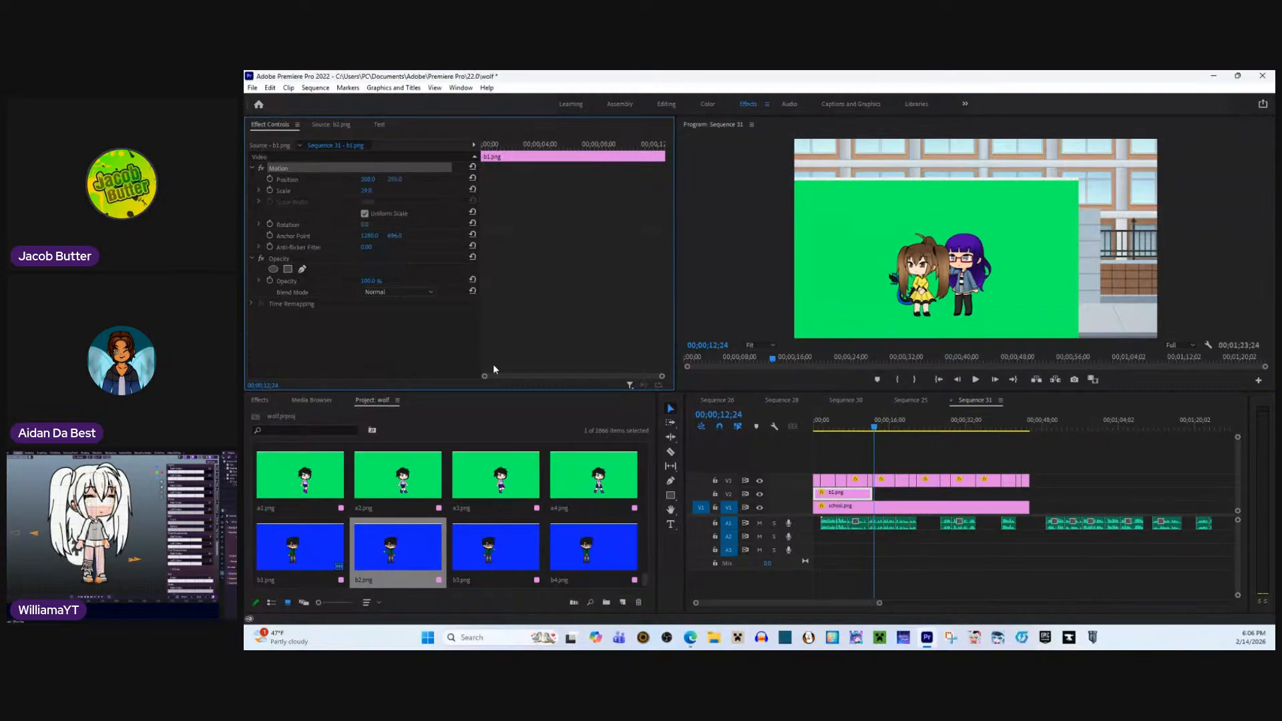
- Preview b3.png and b2.png, scrub the opening, and place b2.png followed by b3.png directly after the b1.png clip on V2
double_click(495, 557)
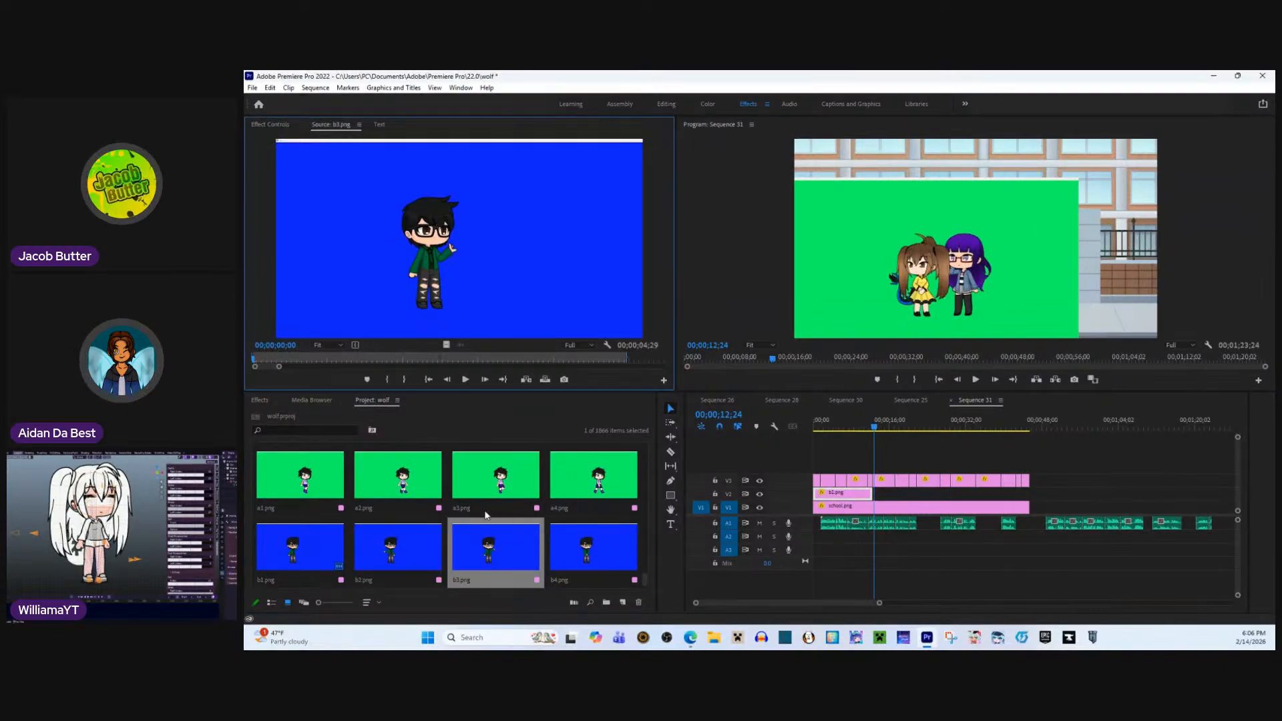
double_click(398, 548)
left_click(828, 421)
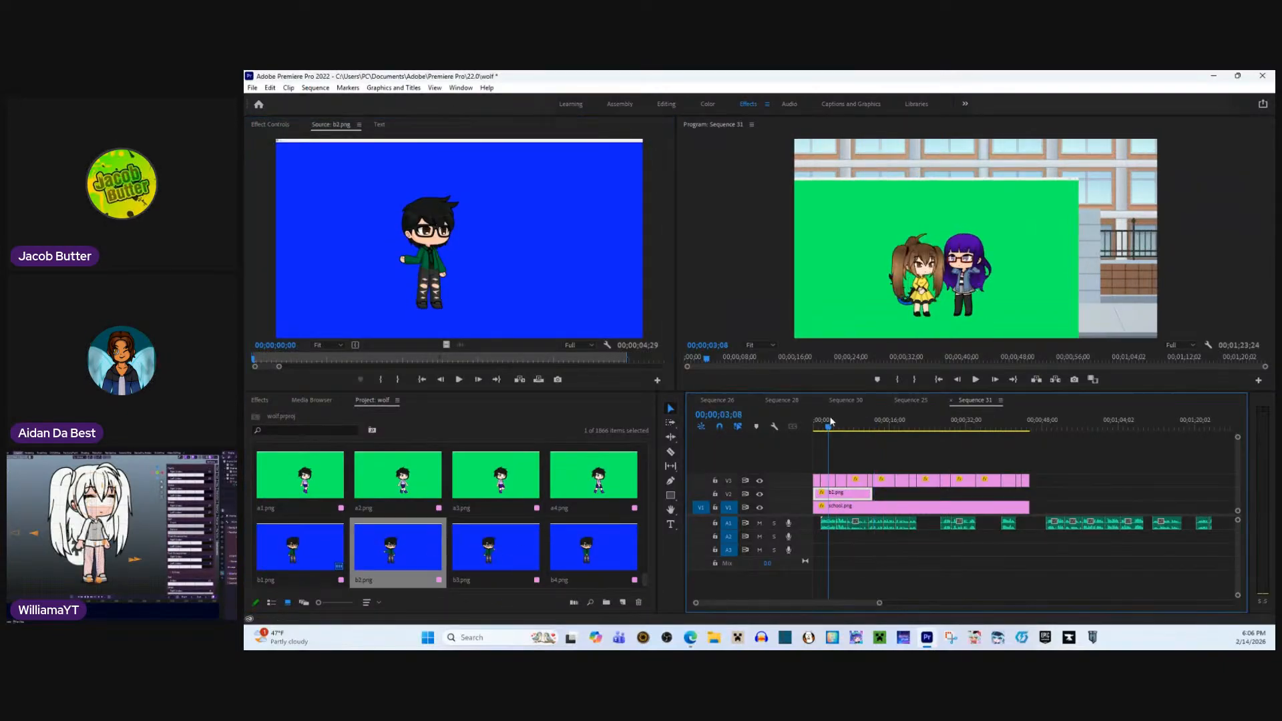
left_click_drag(831, 421, 856, 423)
left_click_drag(408, 558, 878, 495)
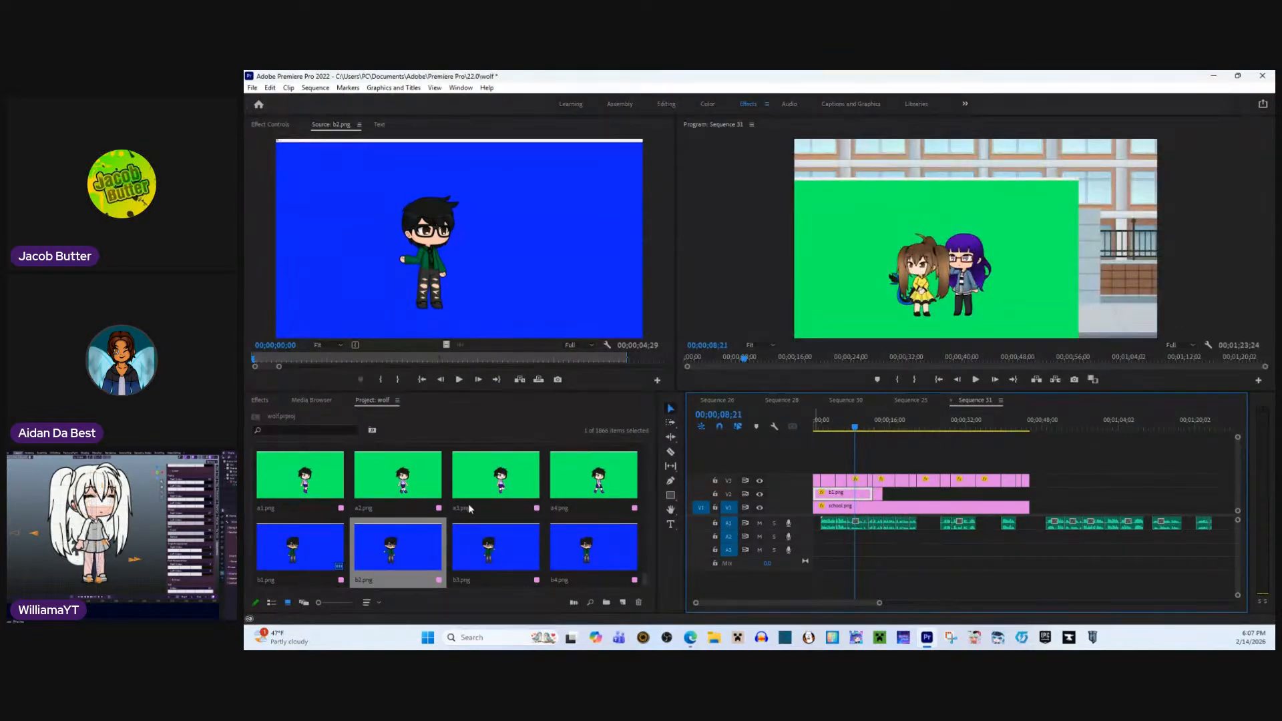
left_click_drag(496, 546, 895, 495)
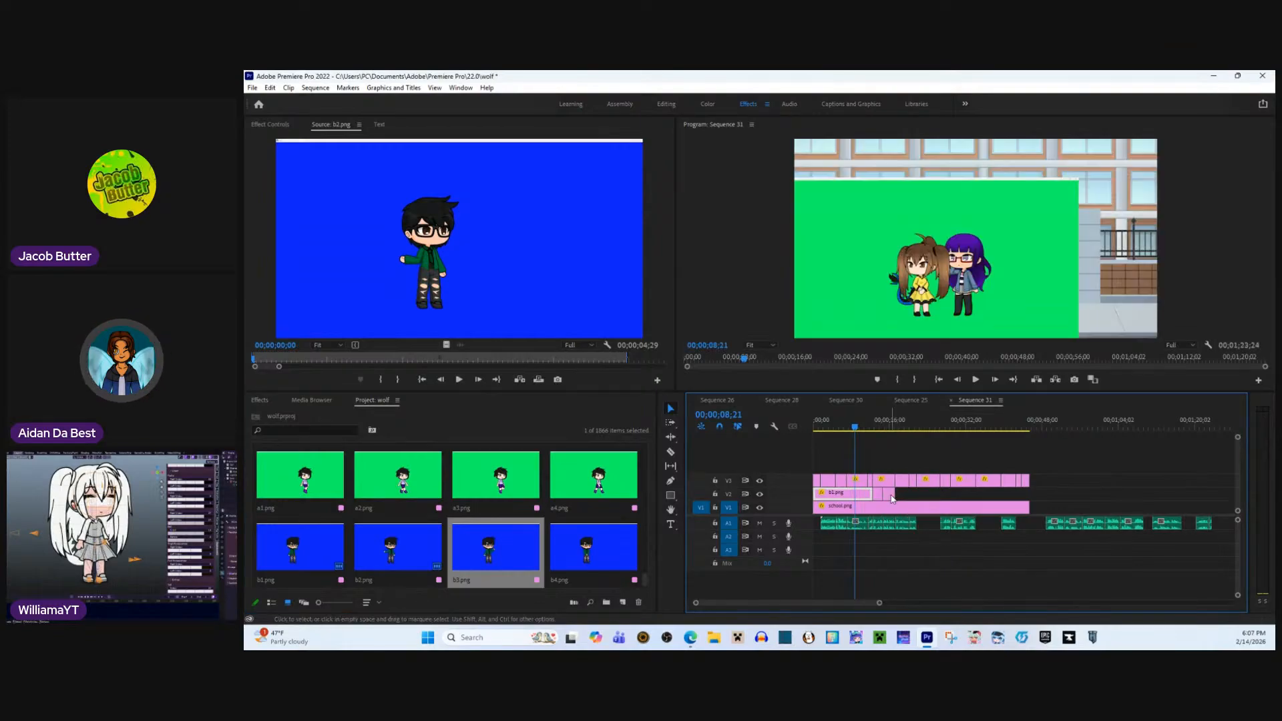
- Paste the copied Motion settings onto the b2.png and b3.png clips on V2
left_click(275, 124)
right_click(445, 355)
left_click(470, 427)
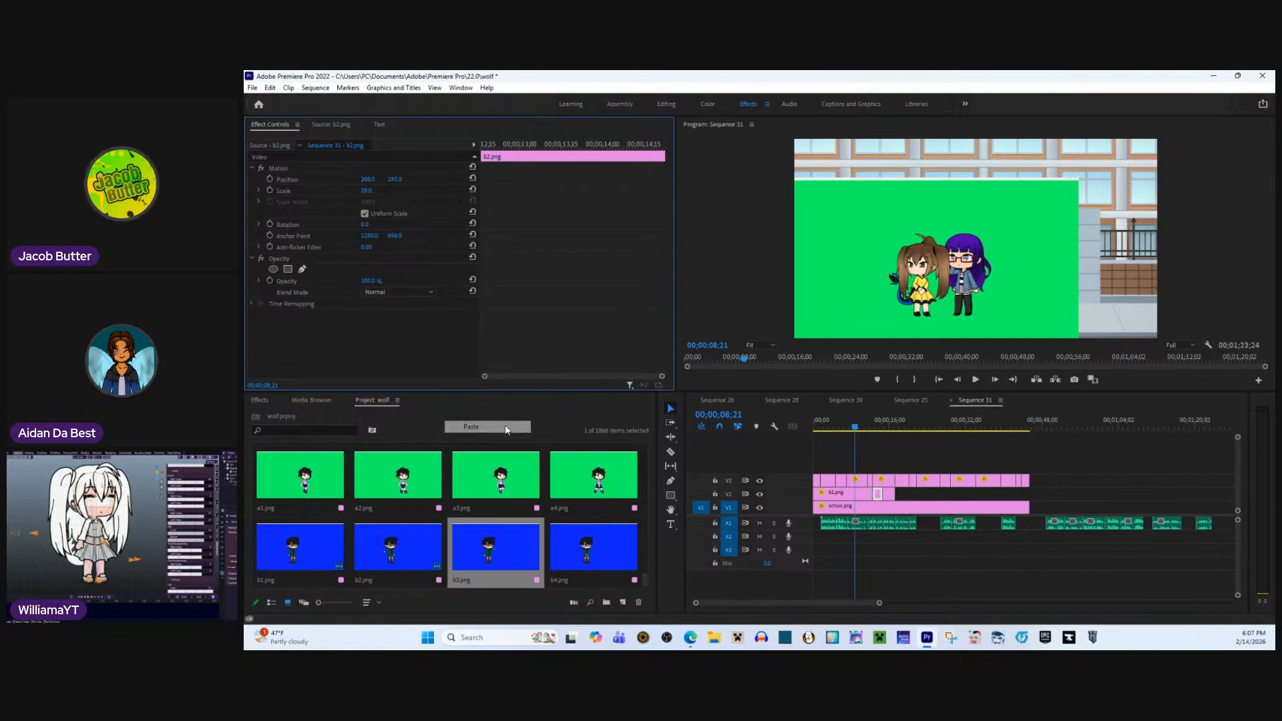
left_click(888, 495)
right_click(614, 347)
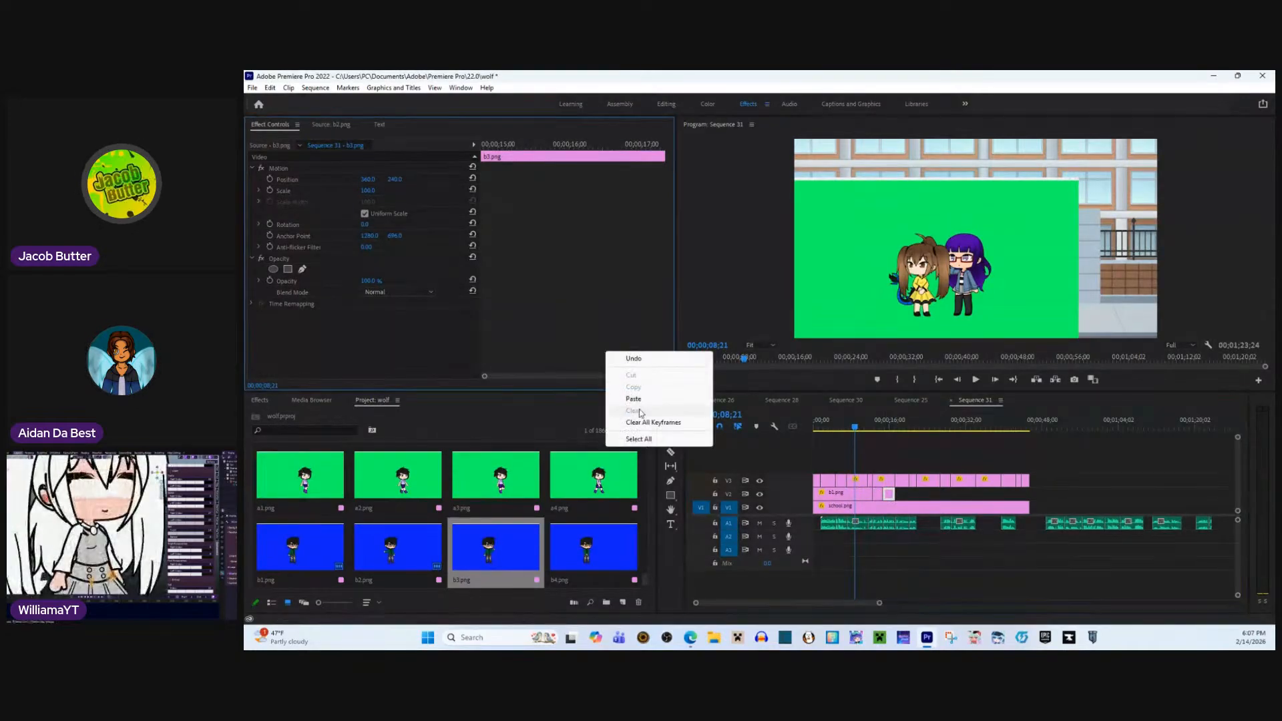
left_click(653, 411)
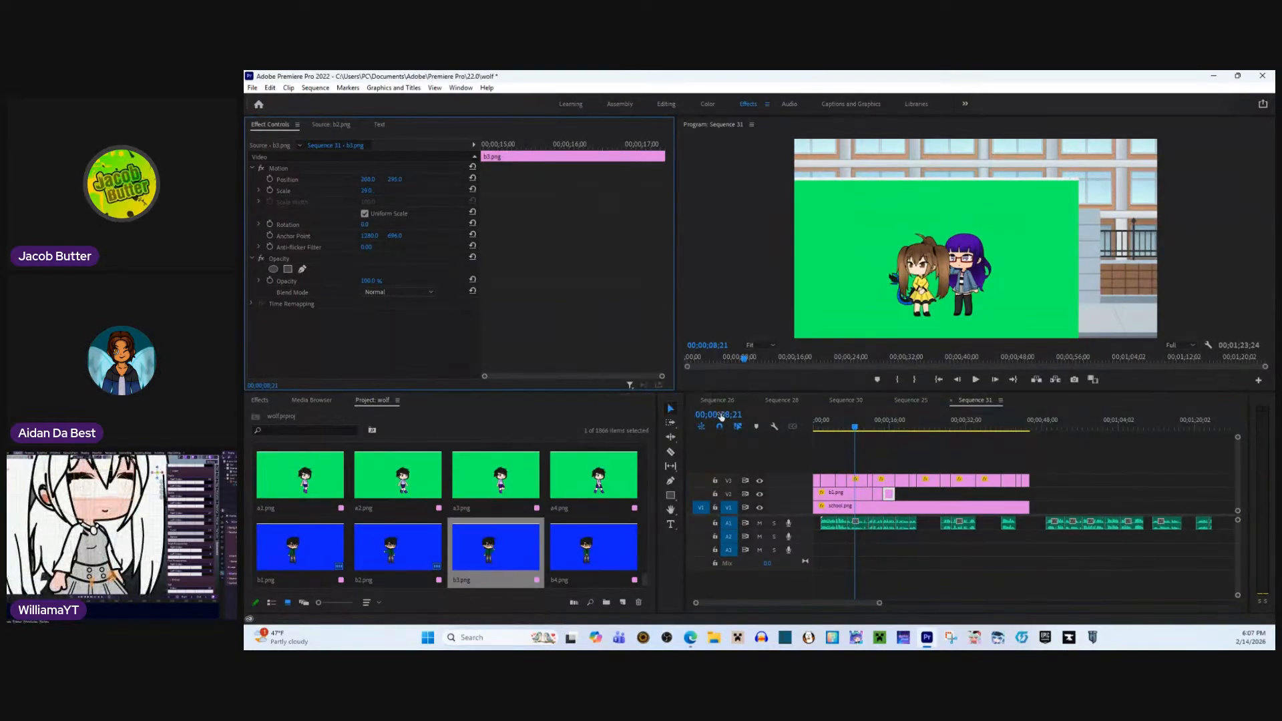
- Play the dialogue to about the 16-second mark, preview b4.png, and place it directly after the b3.png clip on V2
left_click(868, 404)
left_click(974, 401)
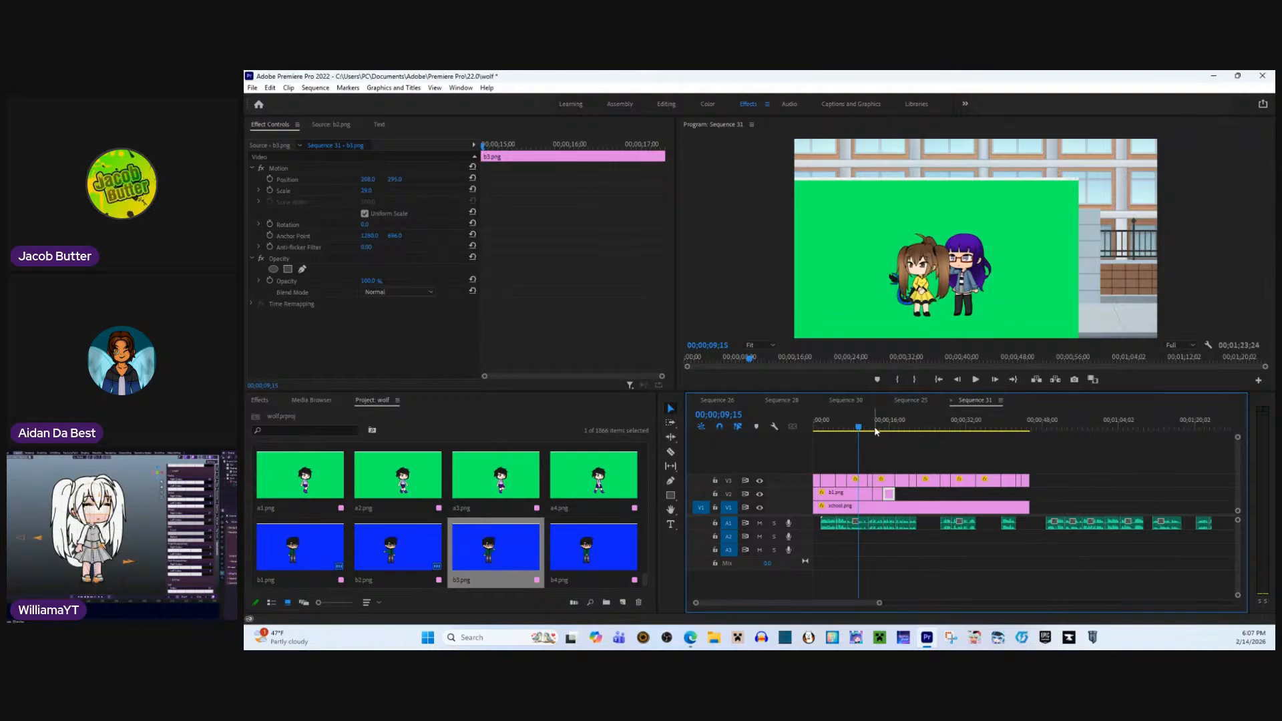
key("space")
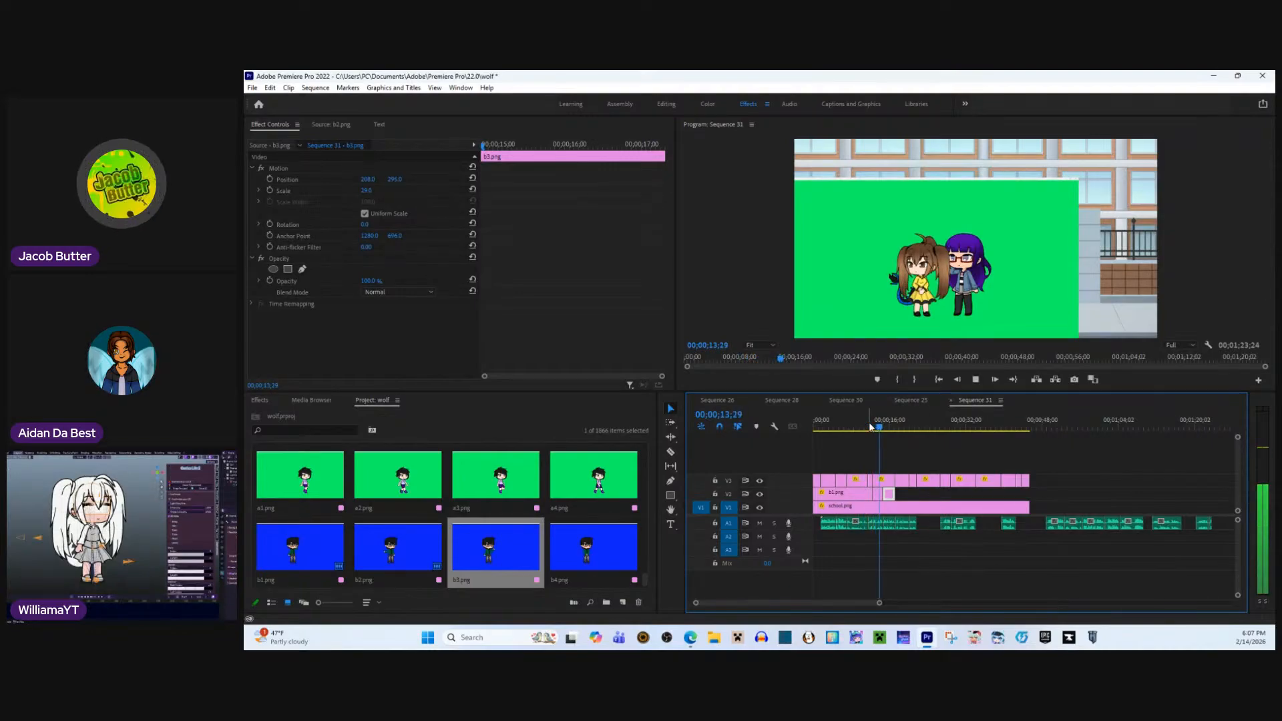
key("space")
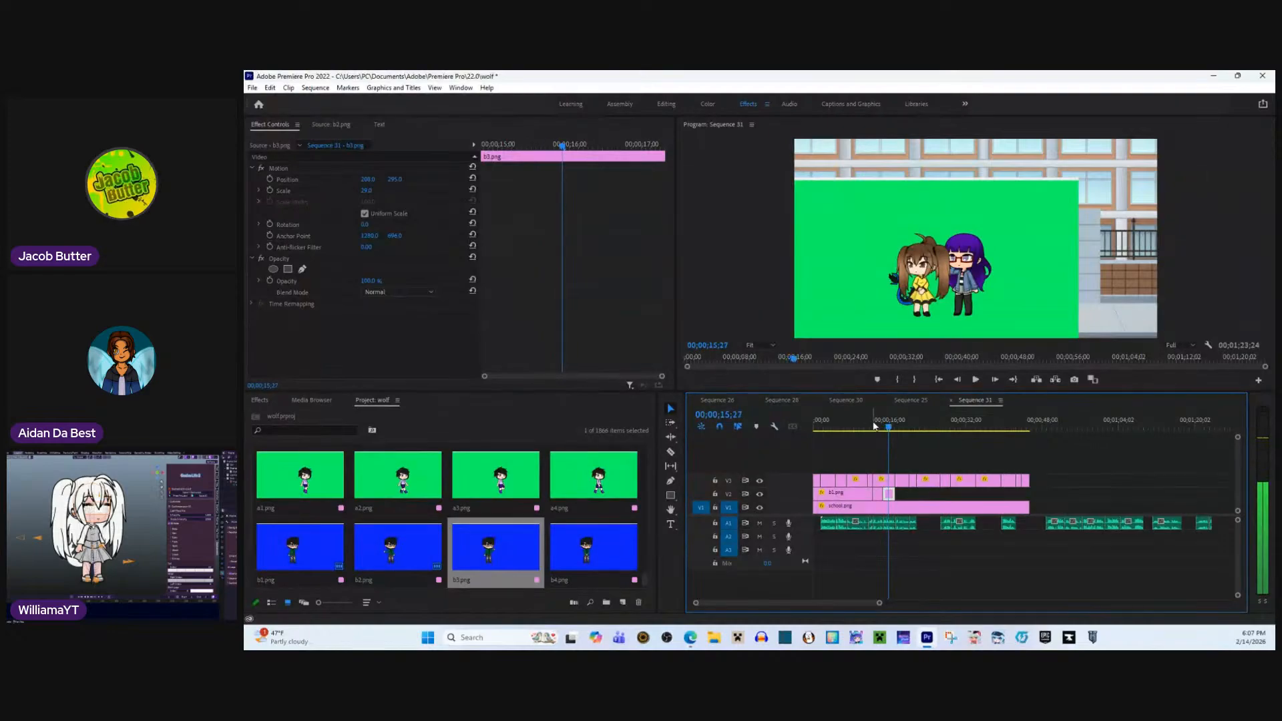
double_click(615, 548)
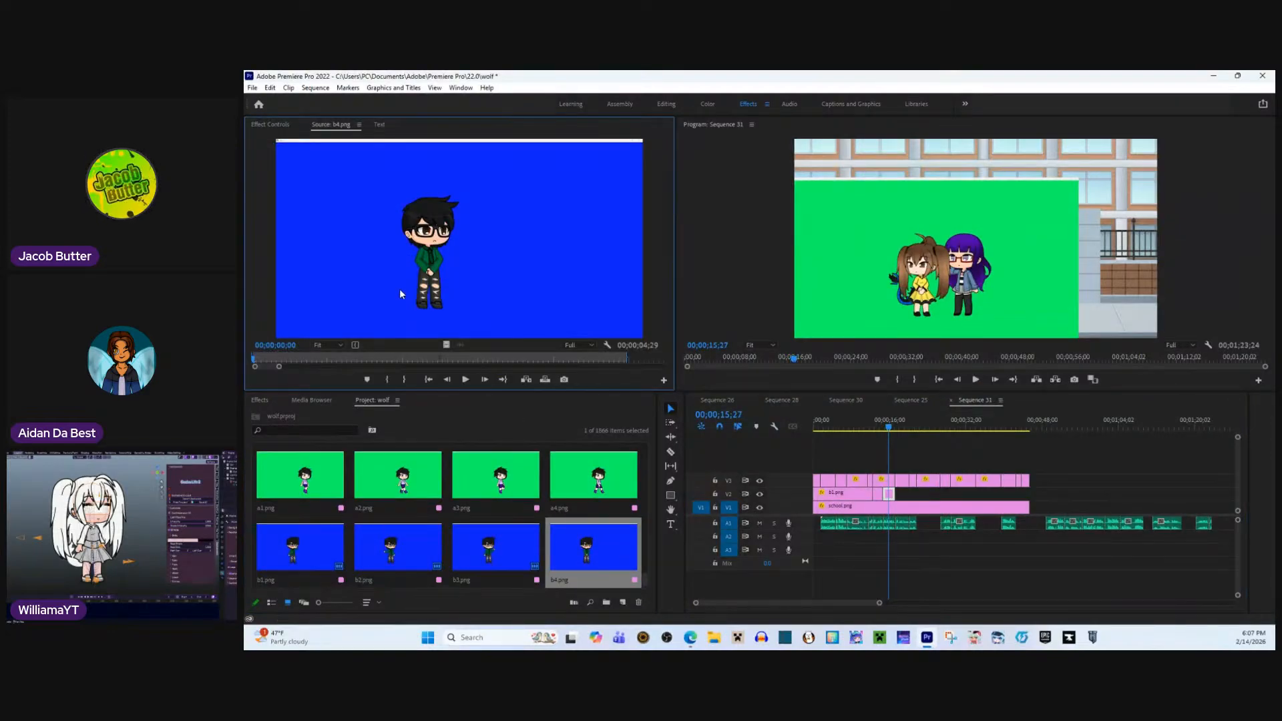
left_click_drag(458, 345, 908, 497)
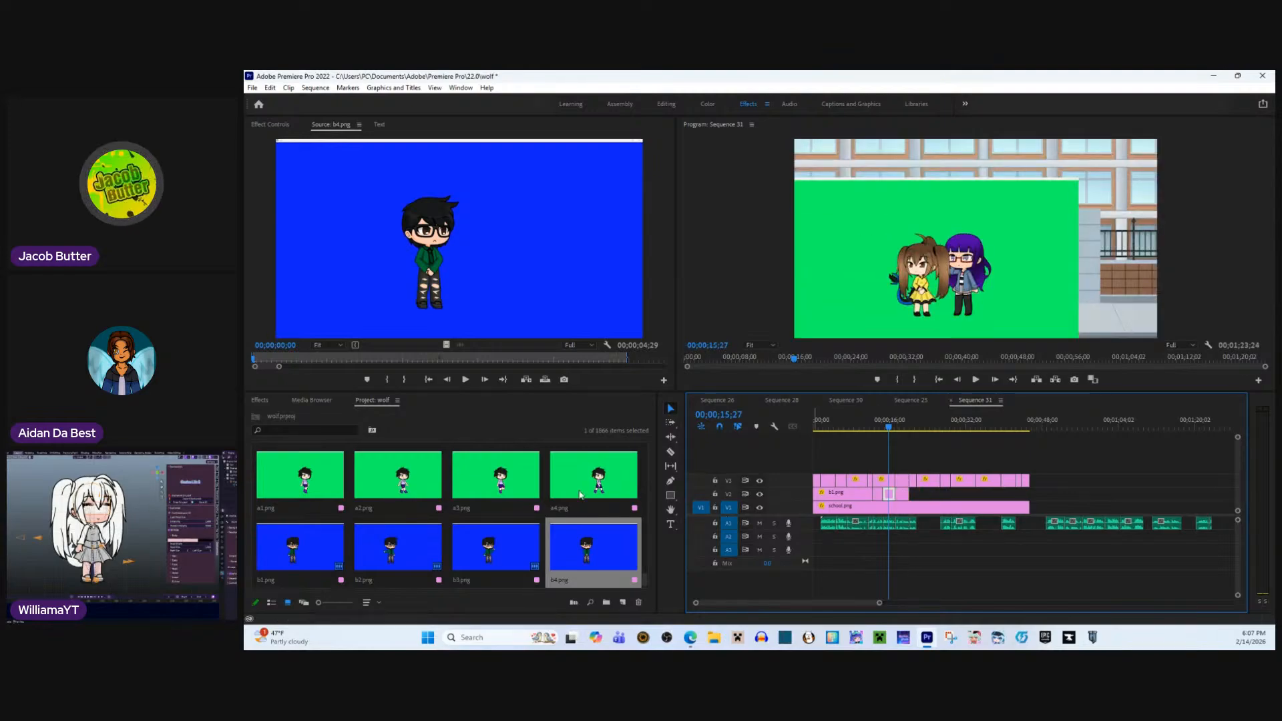
scroll(528, 527, "down", 1)
left_click(279, 561)
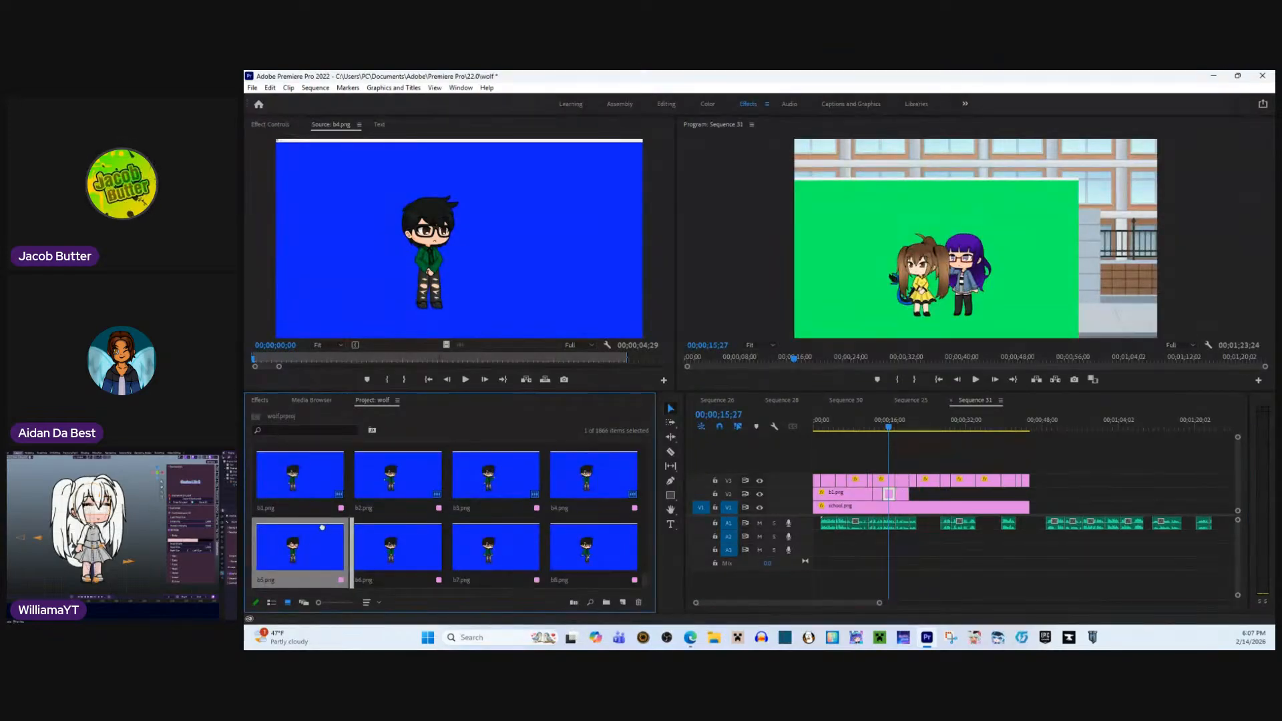
- Hide the V3 track and play the black-haired boy's clips on V2 up to about the 18-second mark
left_click(818, 421)
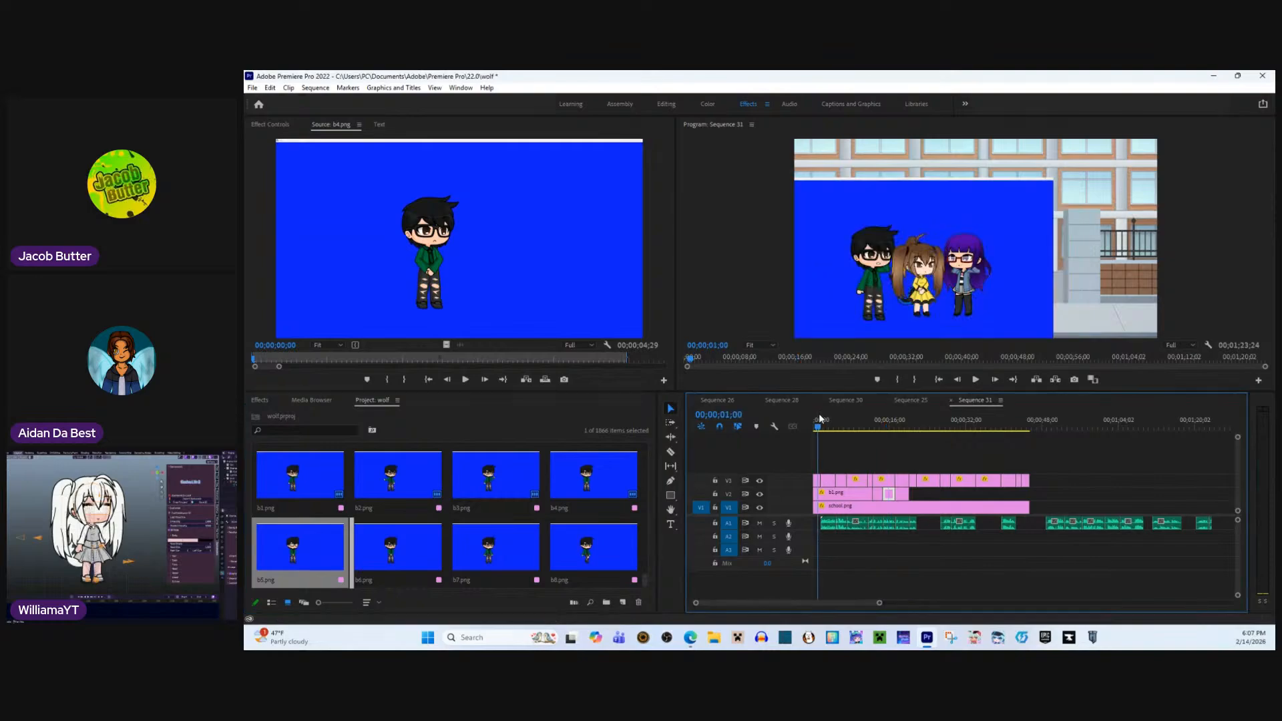
left_click(760, 480)
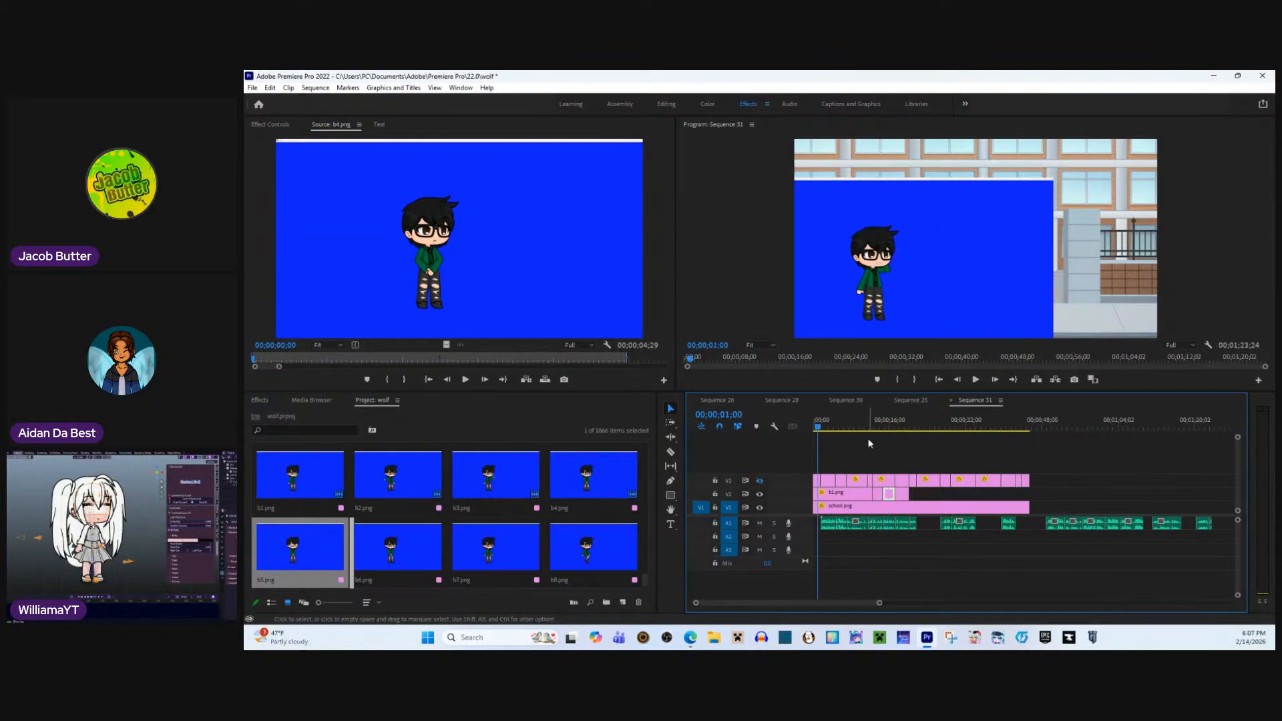
left_click(885, 421)
left_click_drag(887, 419, 878, 421)
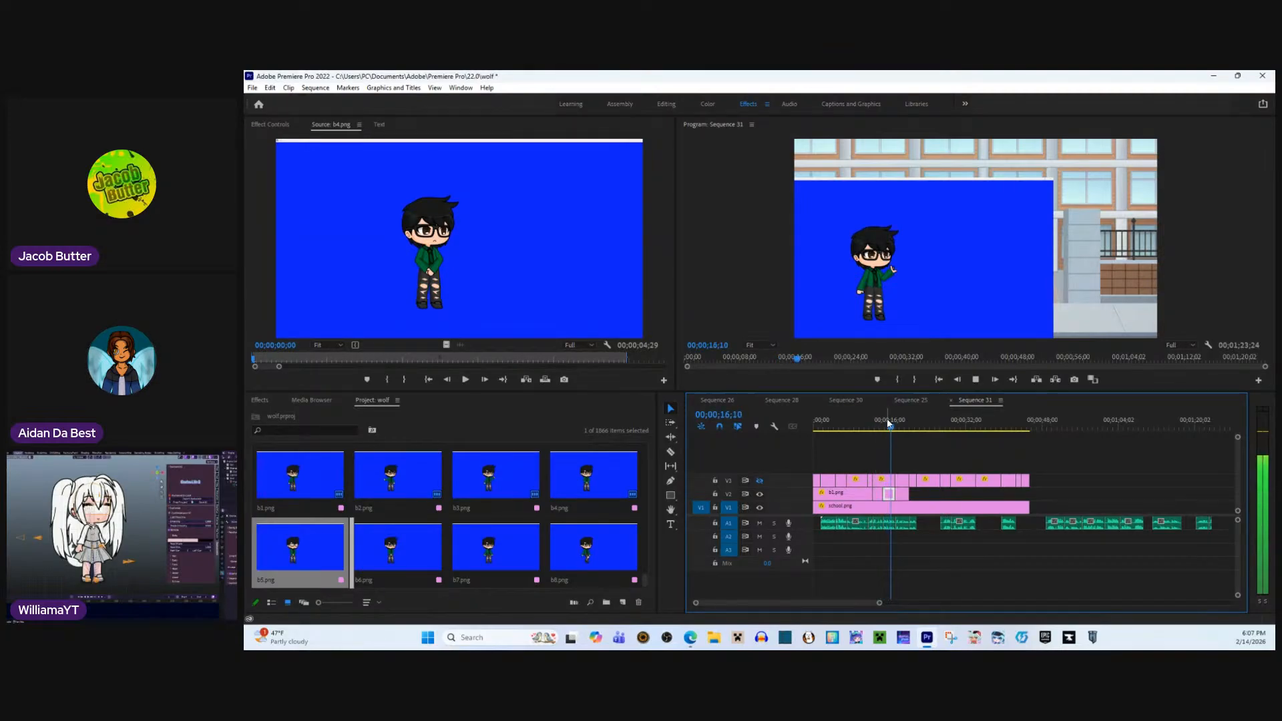
key("space")
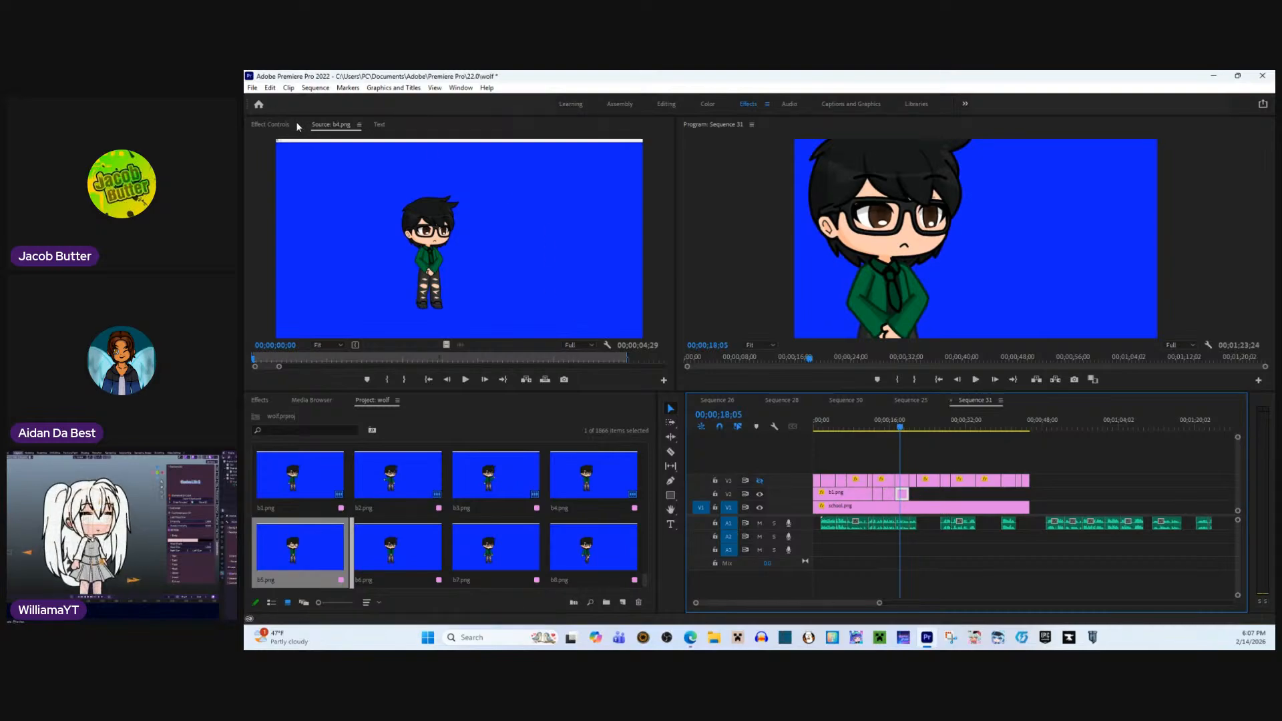
- Paste the copied Motion settings onto the b4.png clip on V2
left_click(271, 125)
right_click(427, 314)
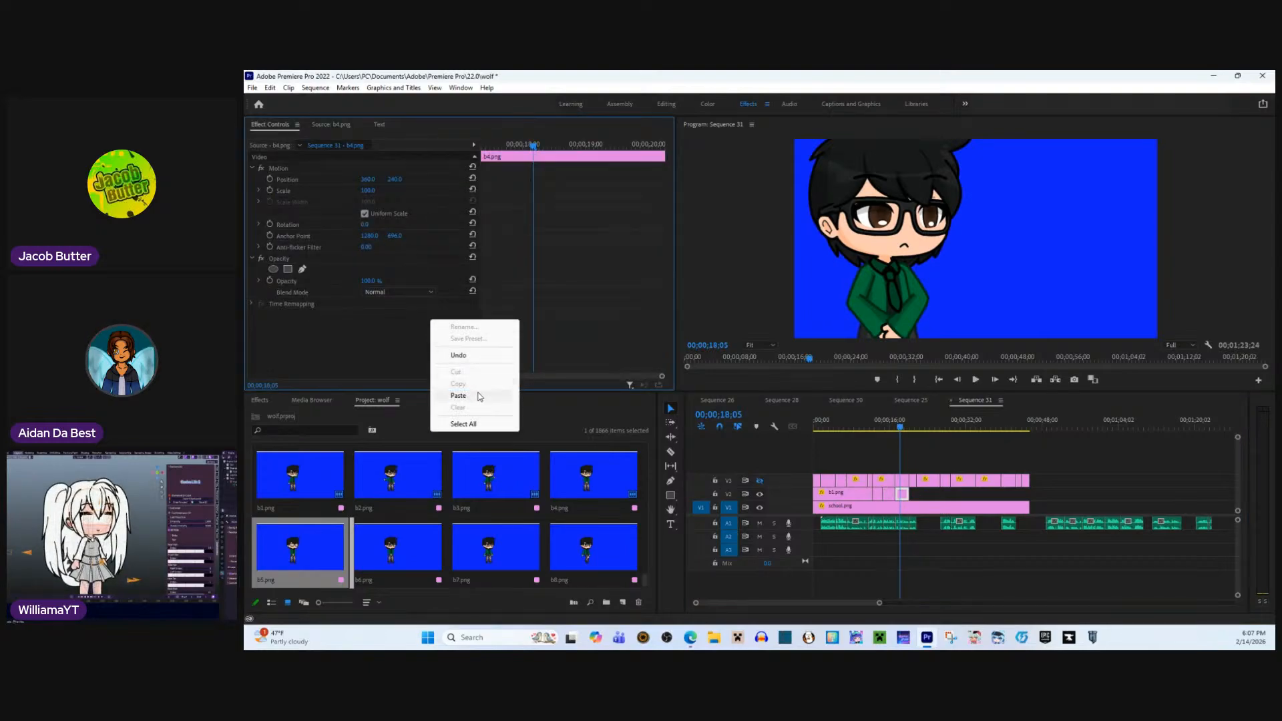
left_click(474, 398)
- Preview b6.png, play the following dialogue, and extend the end of the b4.png clip on V2 to 00;00;21;17
double_click(398, 547)
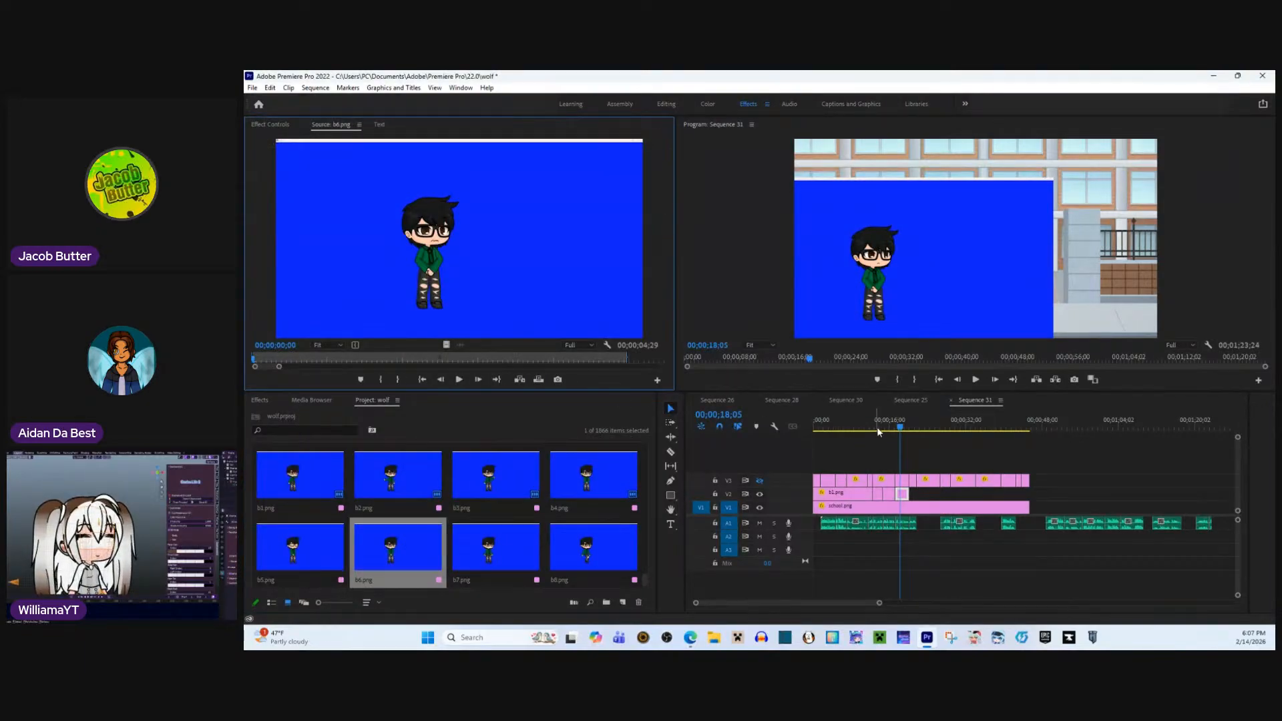
left_click(902, 428)
key("space")
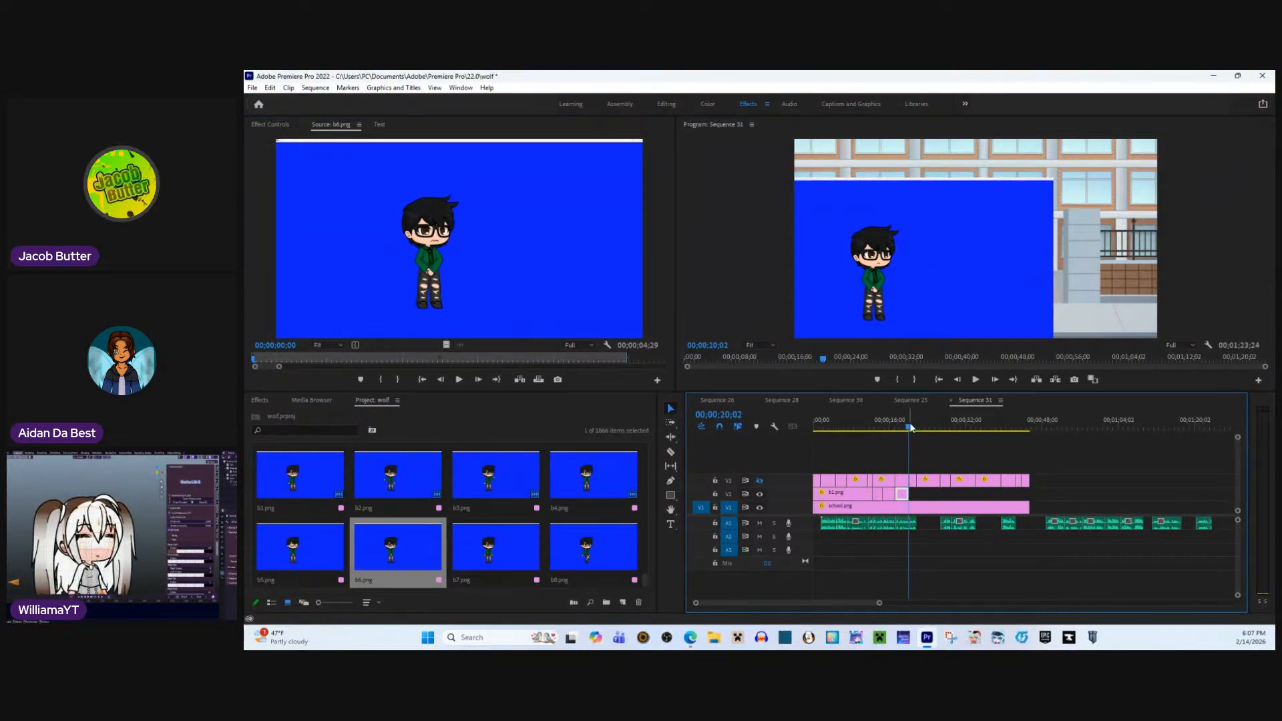
key("space")
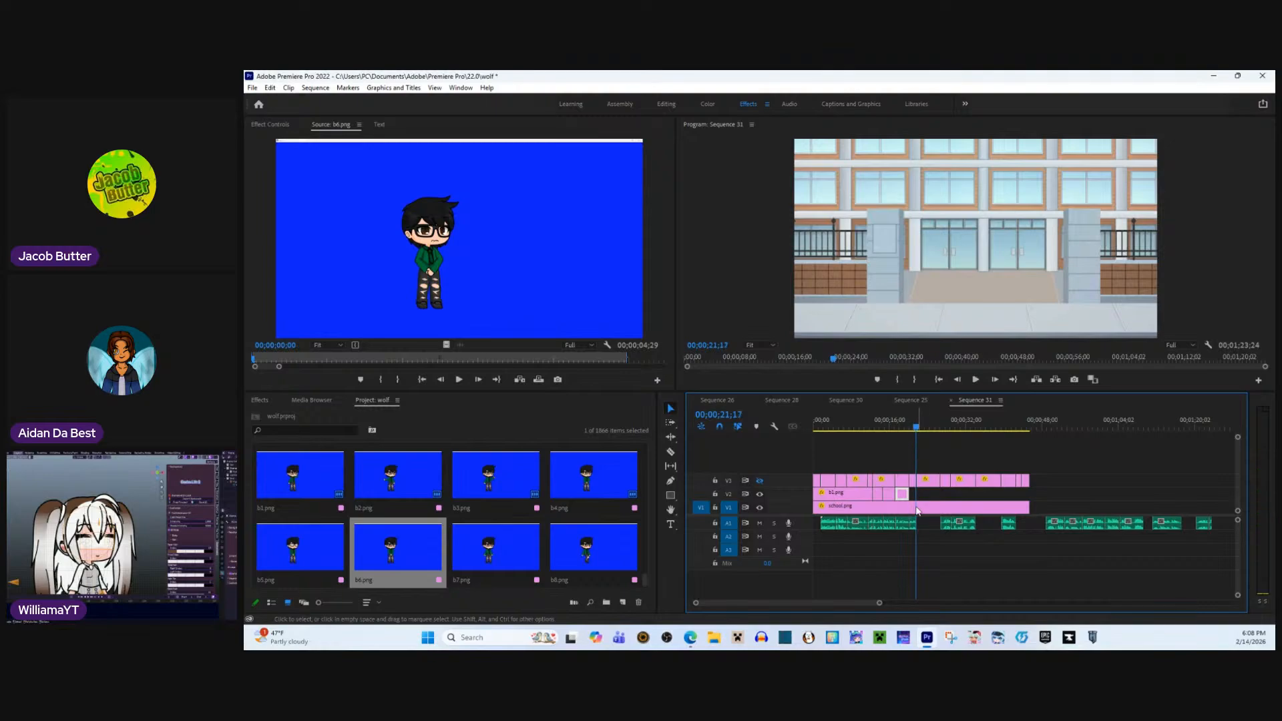
left_click_drag(912, 496, 919, 497)
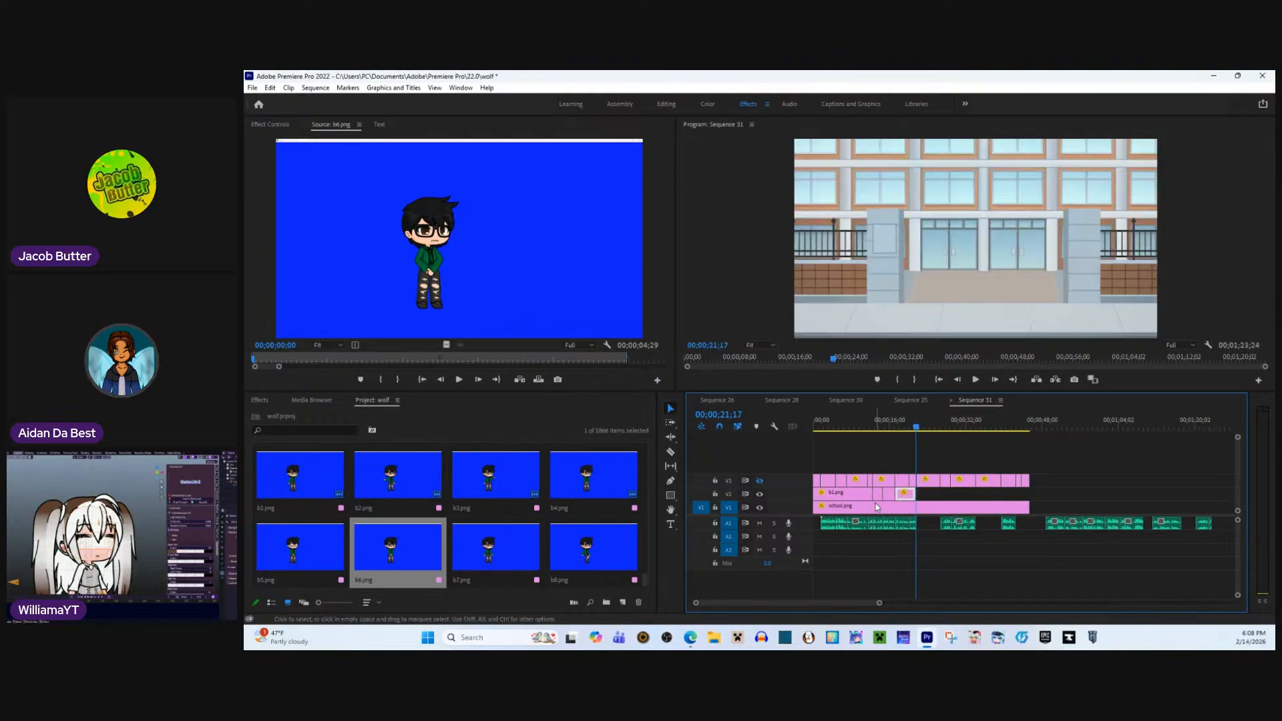
- Place b6.png directly after the b4.png clip on V2 and trim its end to 00;00;22;10
key("space")
left_click_drag(378, 565, 925, 495)
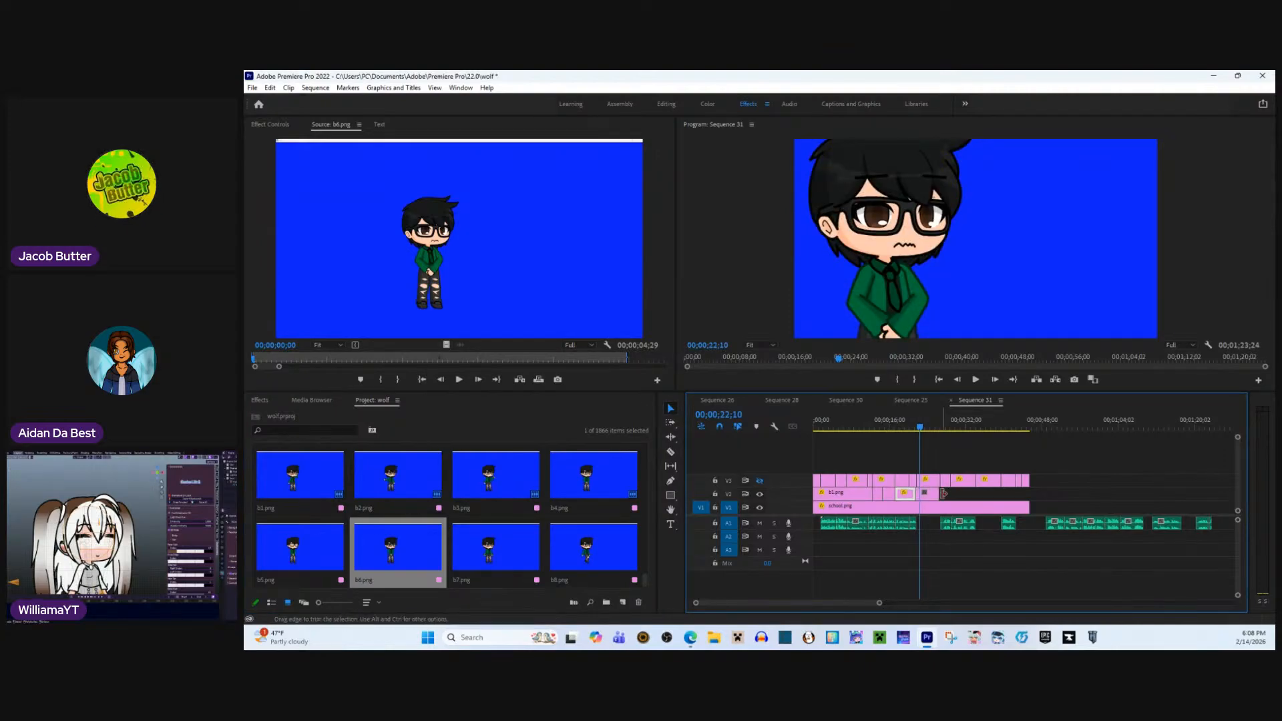
left_click_drag(943, 494, 920, 494)
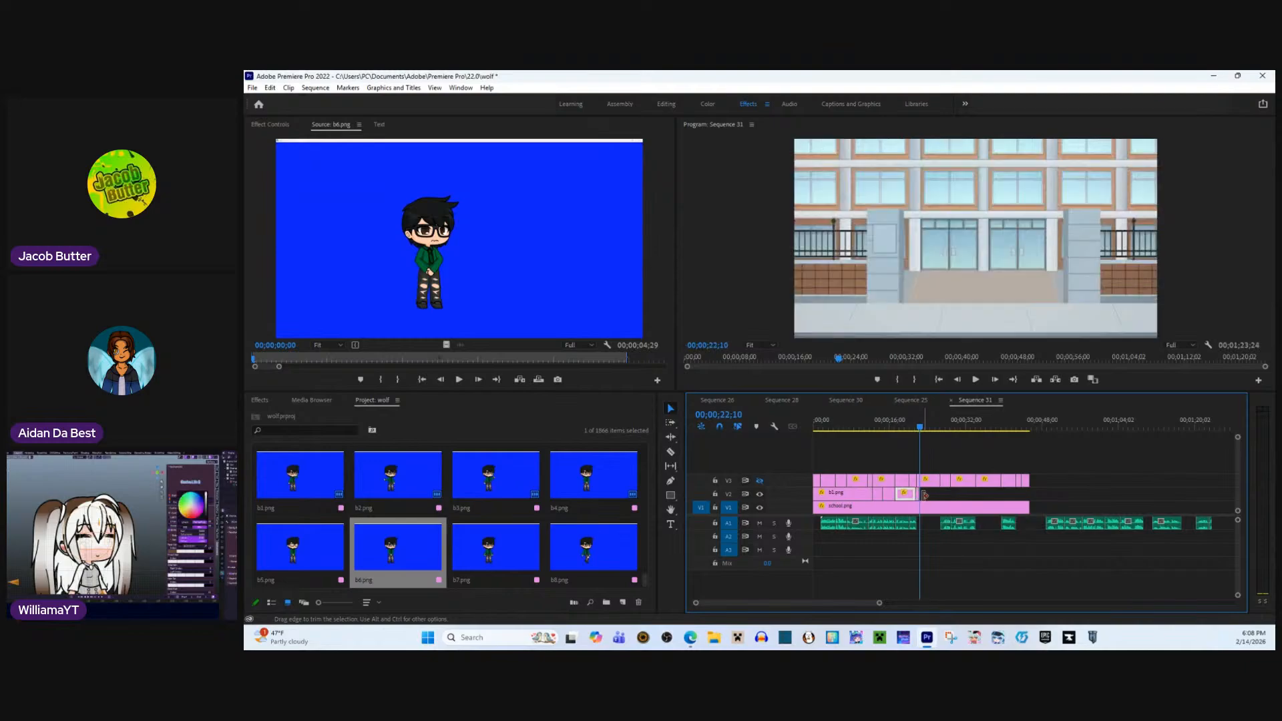
key("alt+Tab")
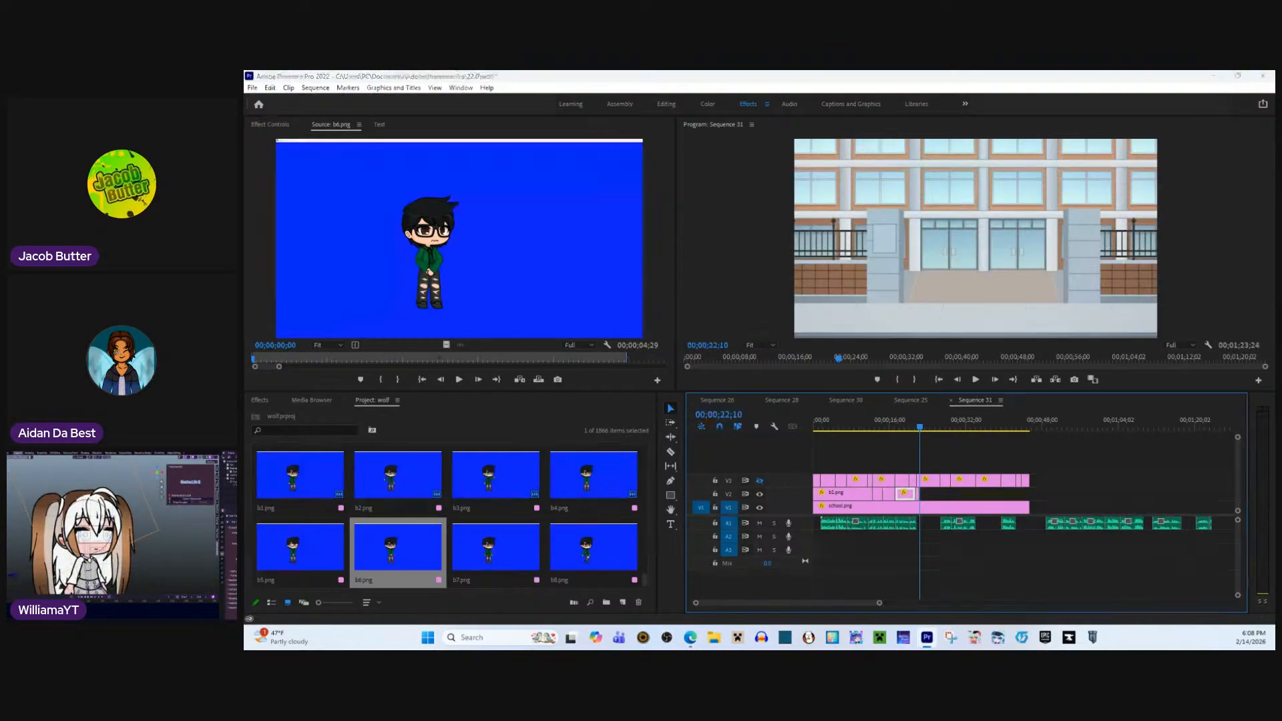
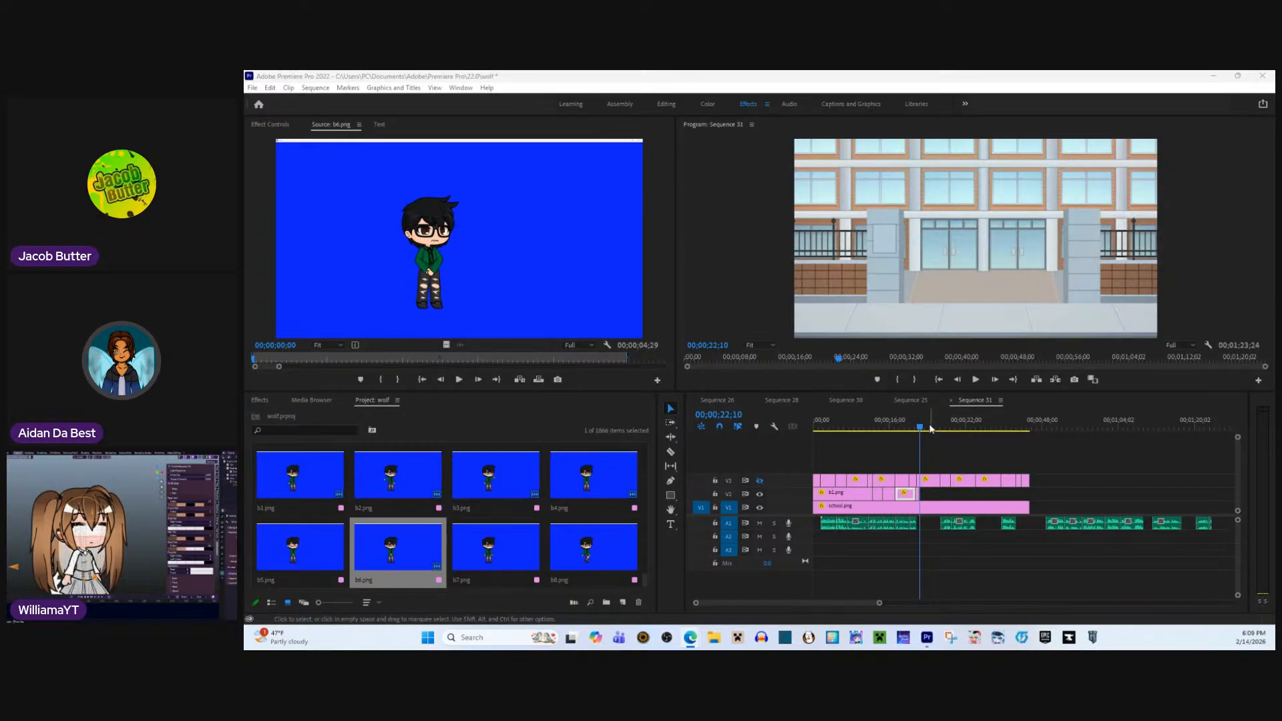
- Replay the end of the spoken line, preview b7.png, and place it after the b6.png clip on V2
left_click(910, 429)
key("space")
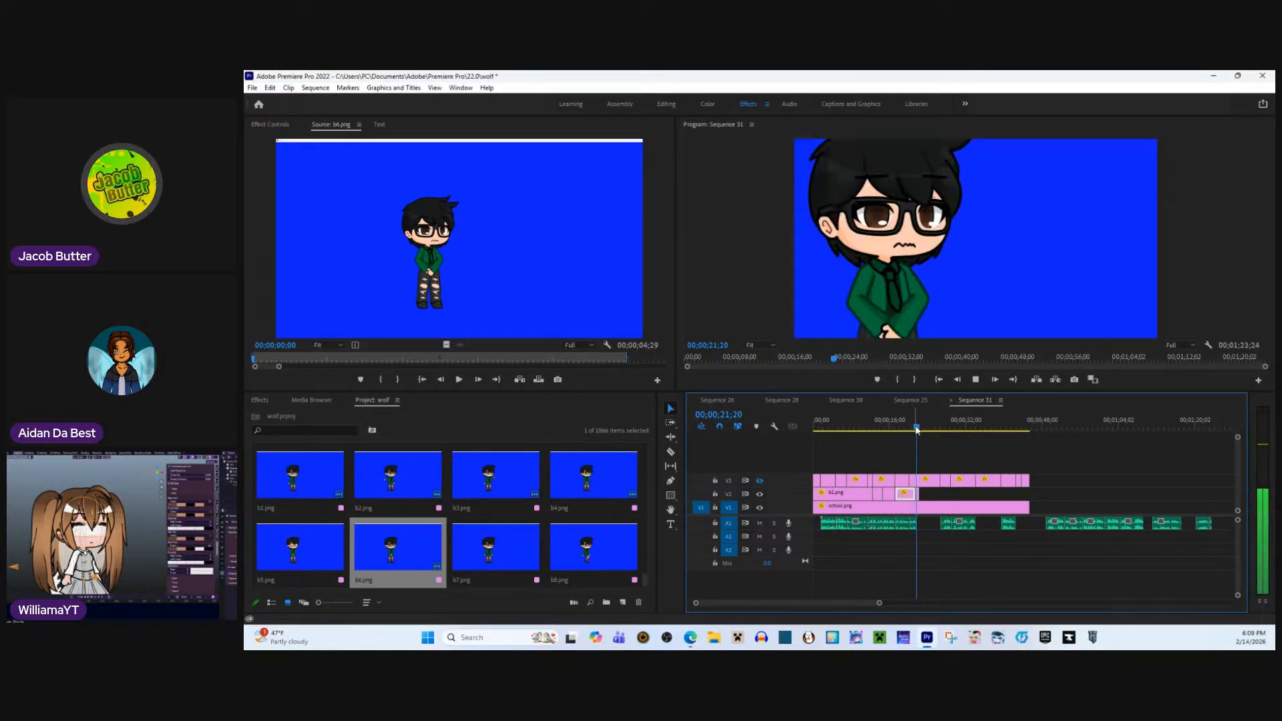
double_click(468, 563)
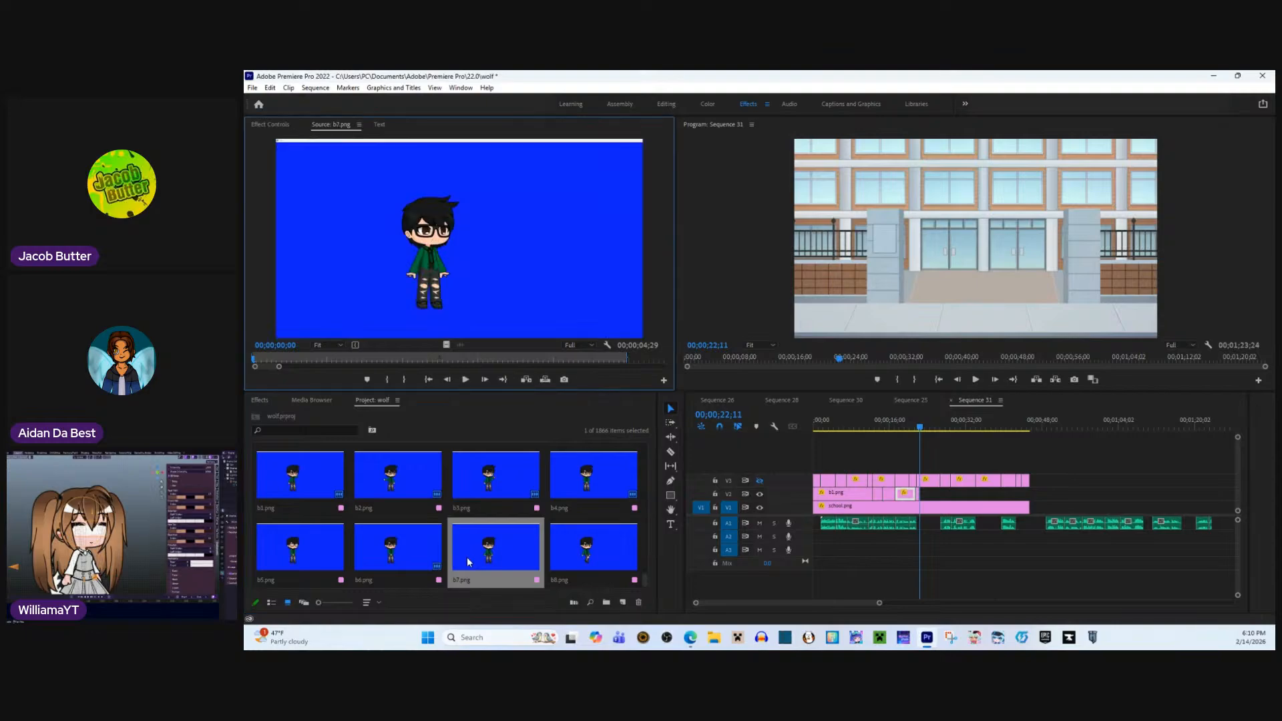
left_click_drag(448, 344, 932, 501)
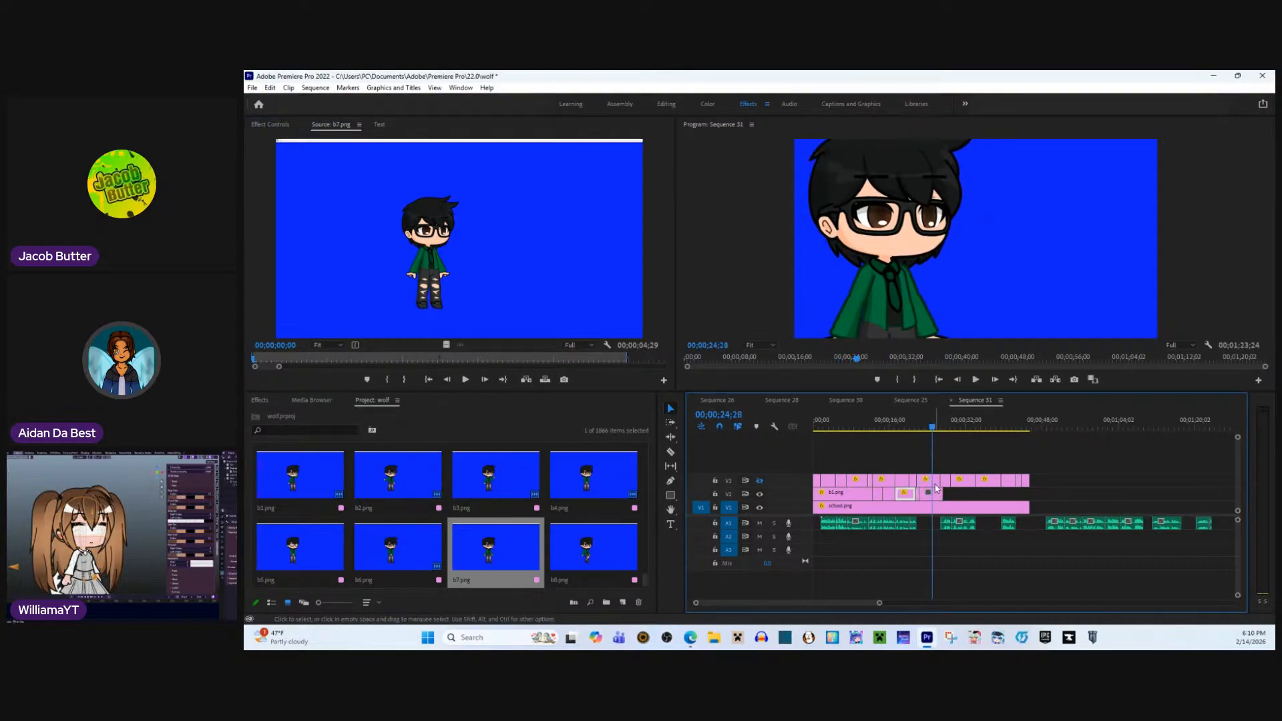
- Start the b7.png clip on V2 at 00;00;23;15 and end it near the 27-second mark, extending the b6.png clip to meet it
left_click(926, 426)
left_click_drag(927, 428, 925, 431)
left_click_drag(937, 499, 942, 499)
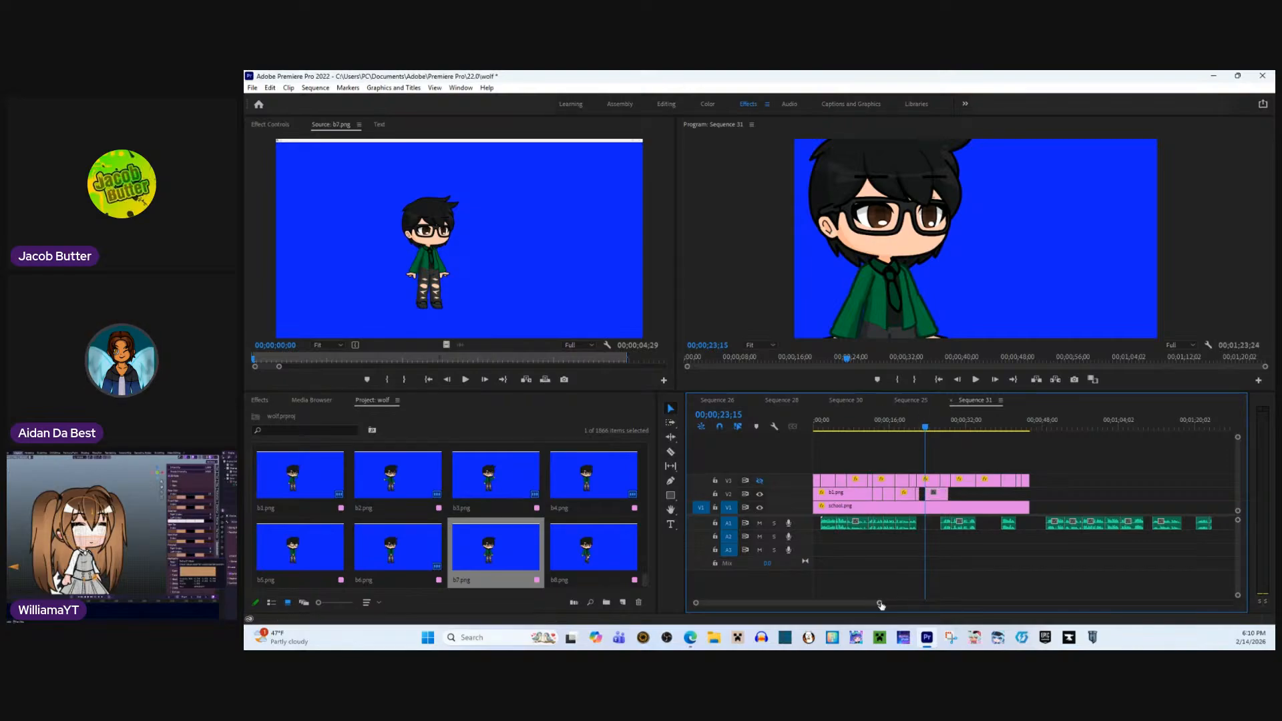
left_click_drag(879, 603, 839, 604)
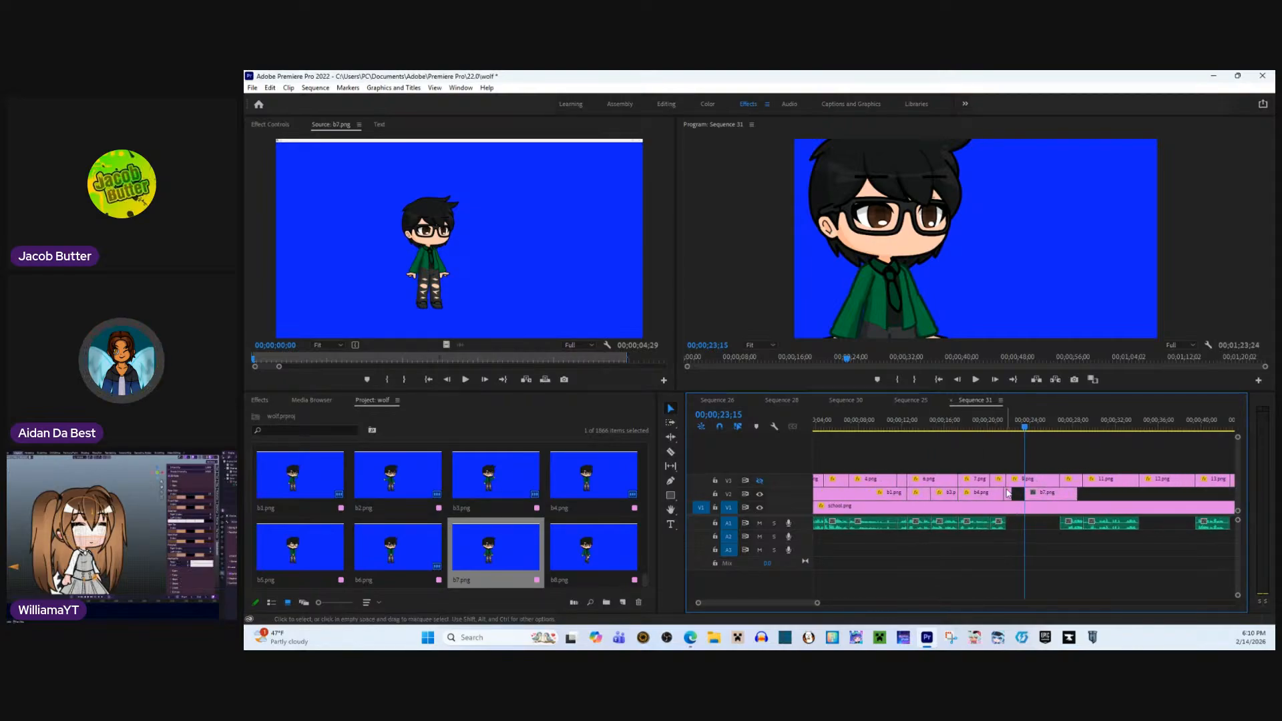
left_click_drag(1009, 492, 1055, 499)
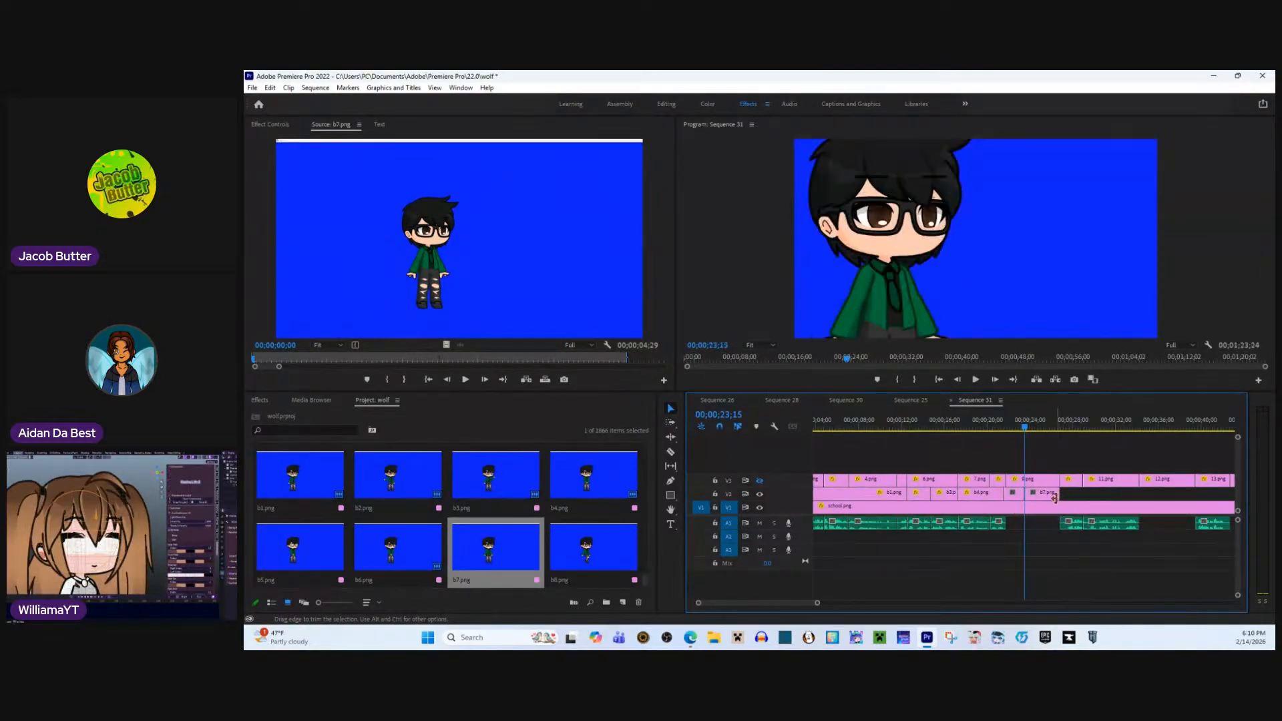
- Paste the copied Motion settings onto the b7.png clip on V2
left_click(270, 124)
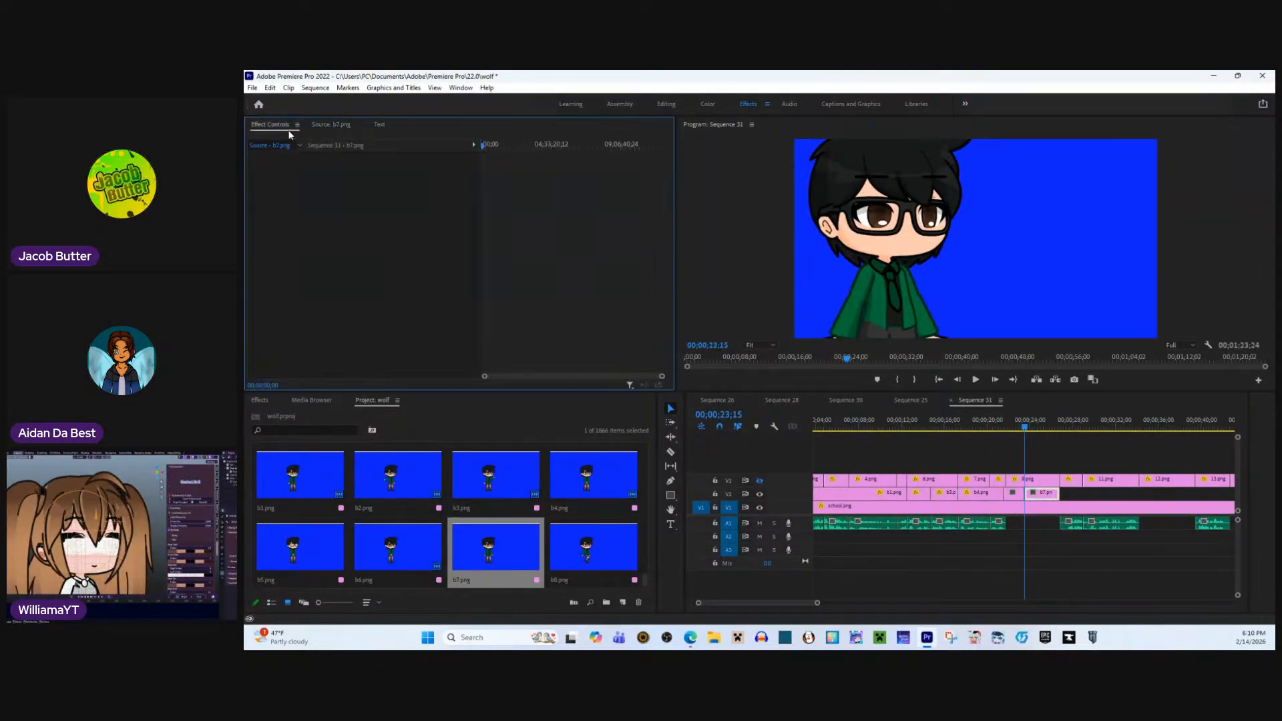
left_click(1035, 495)
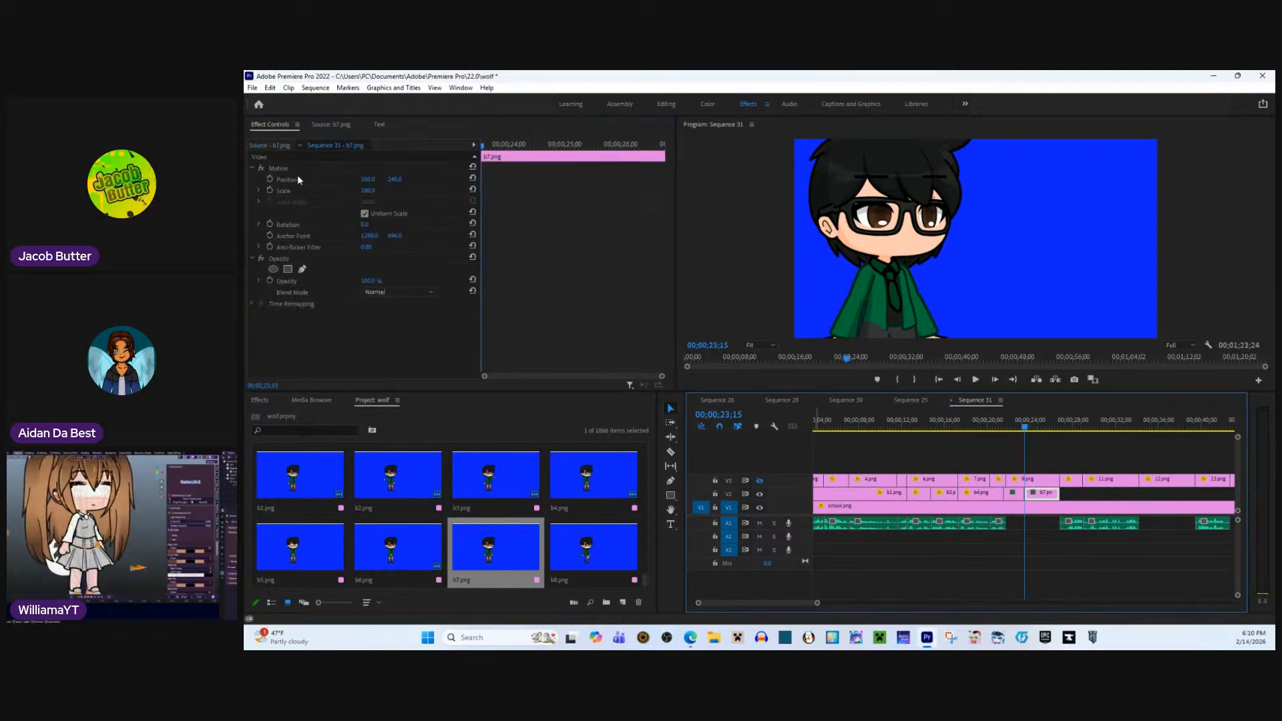
right_click(549, 241)
left_click(575, 286)
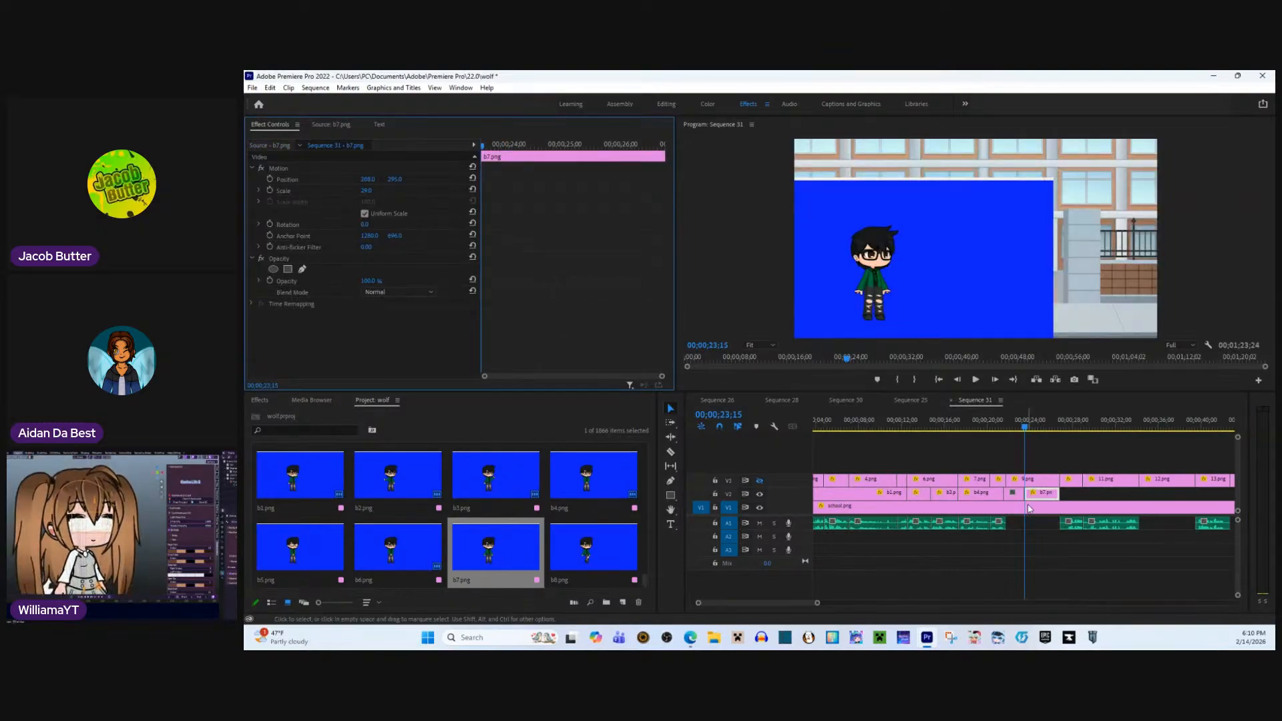
- Paste the copied Motion settings onto the b6.png clip on V2
left_click(1019, 498)
right_click(629, 267)
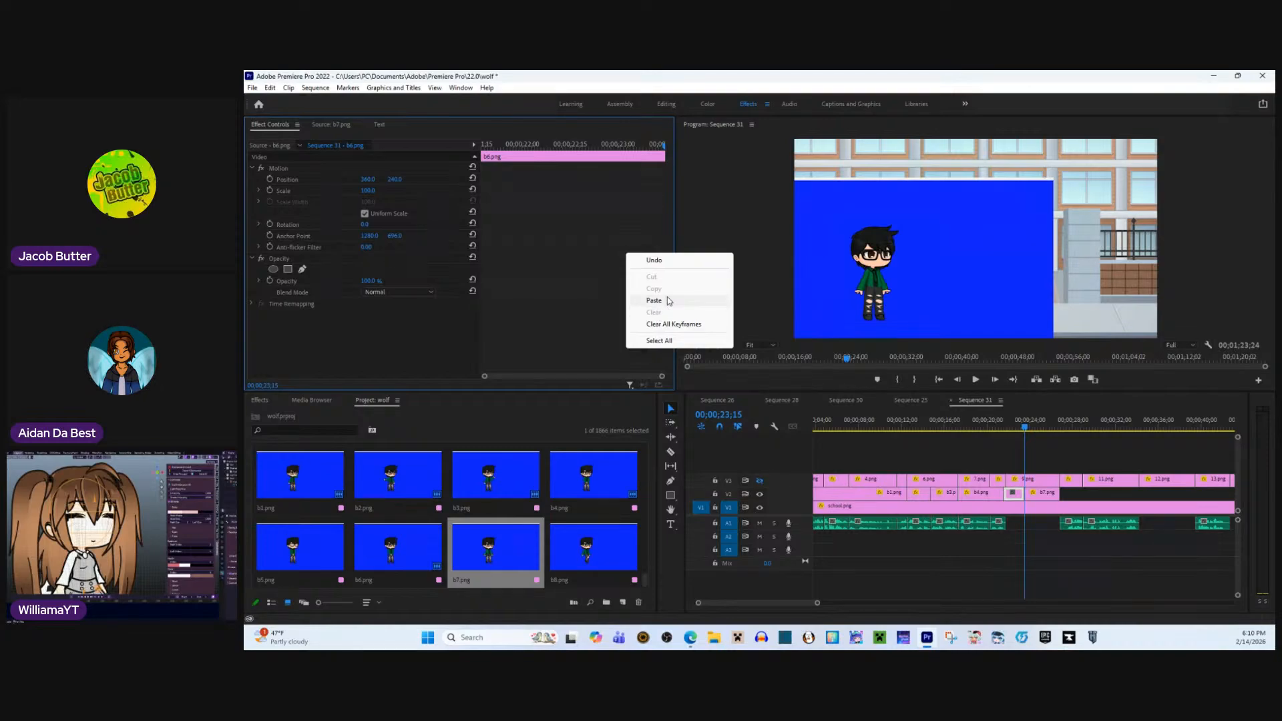
left_click(668, 302)
- Preview candidate images, place b5.png directly after the b7.png clip on V2, and trim its end to about 00;00;29;02
left_click_drag(1011, 423, 1056, 430)
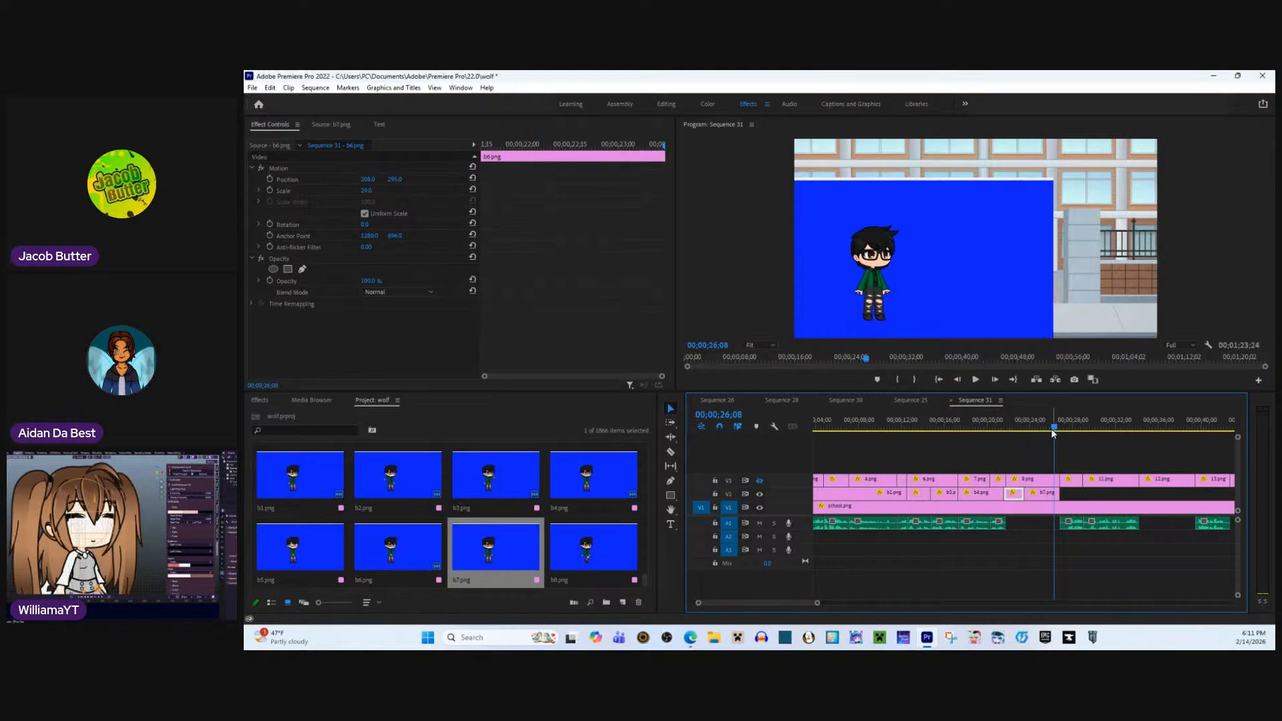
double_click(609, 525)
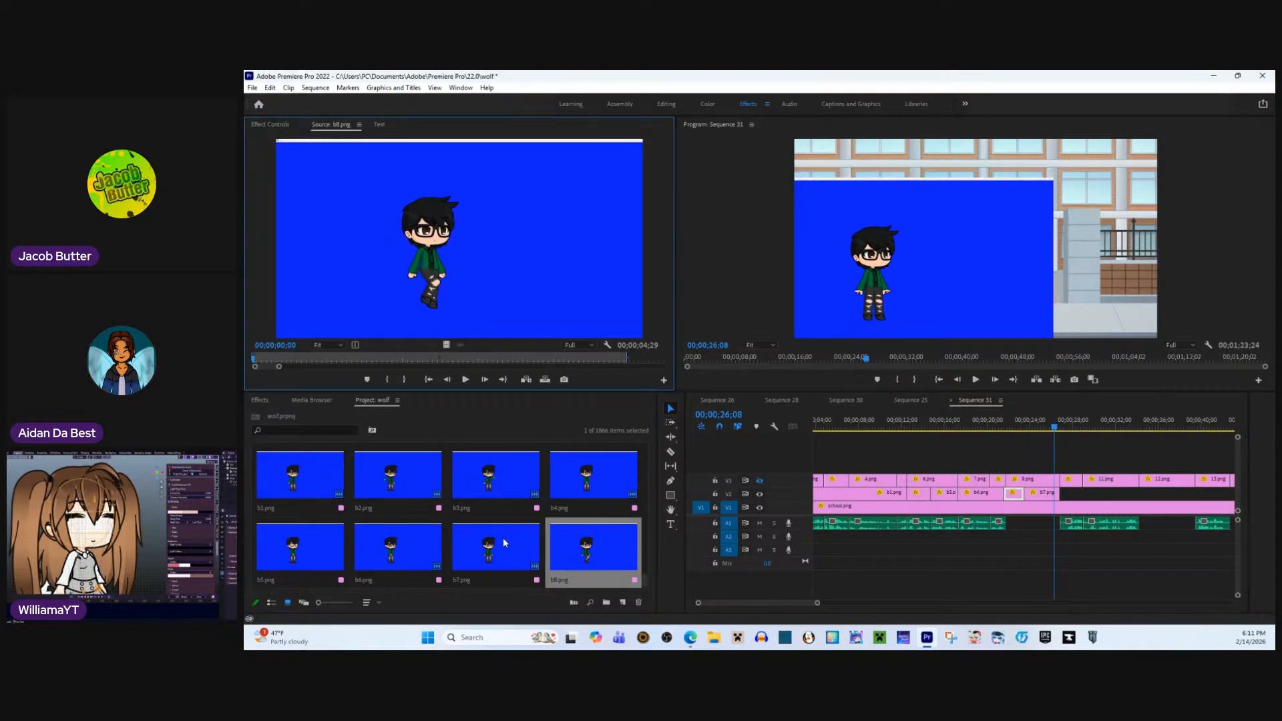
double_click(504, 541)
left_click(1057, 412)
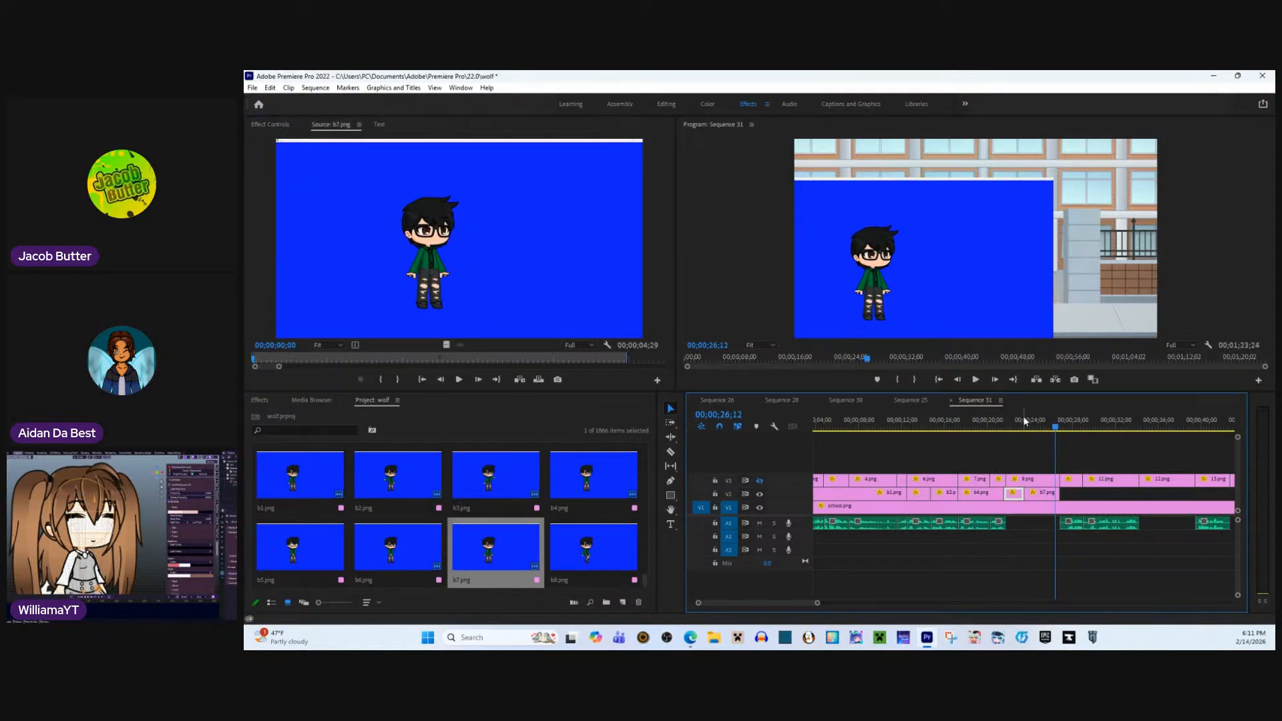
scroll(508, 549, "down", 1)
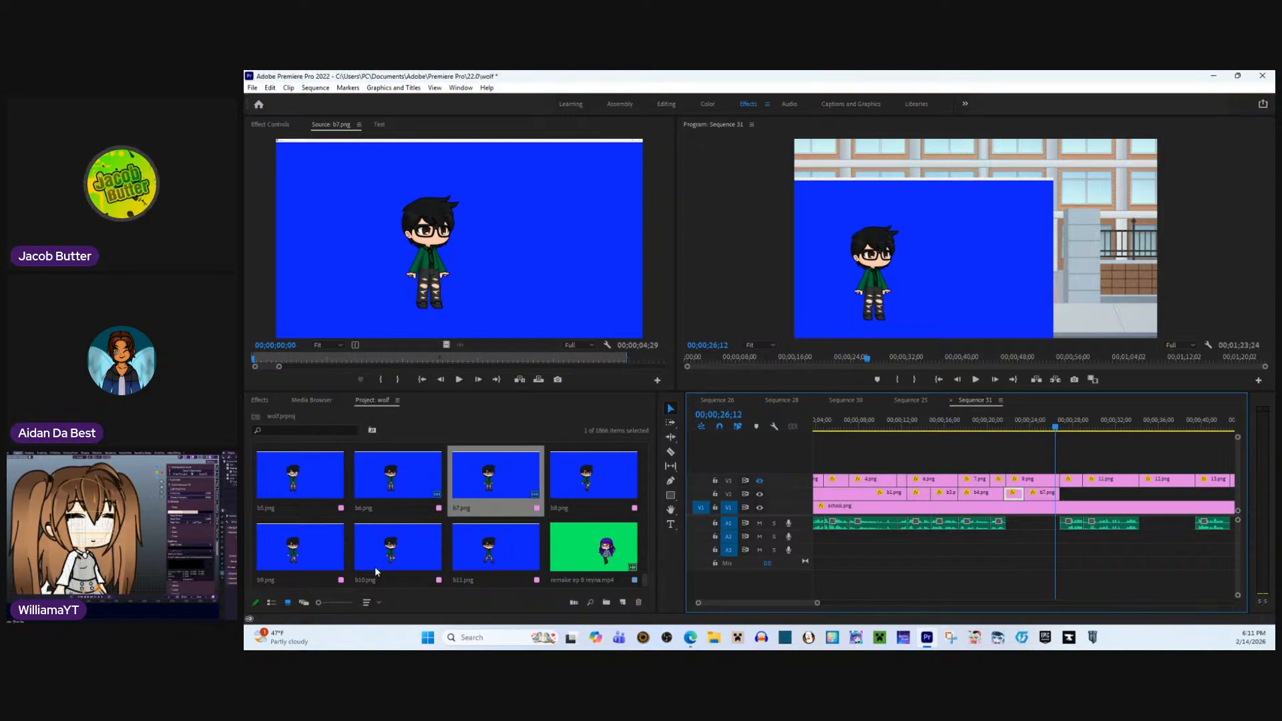
left_click(416, 554)
double_click(287, 479)
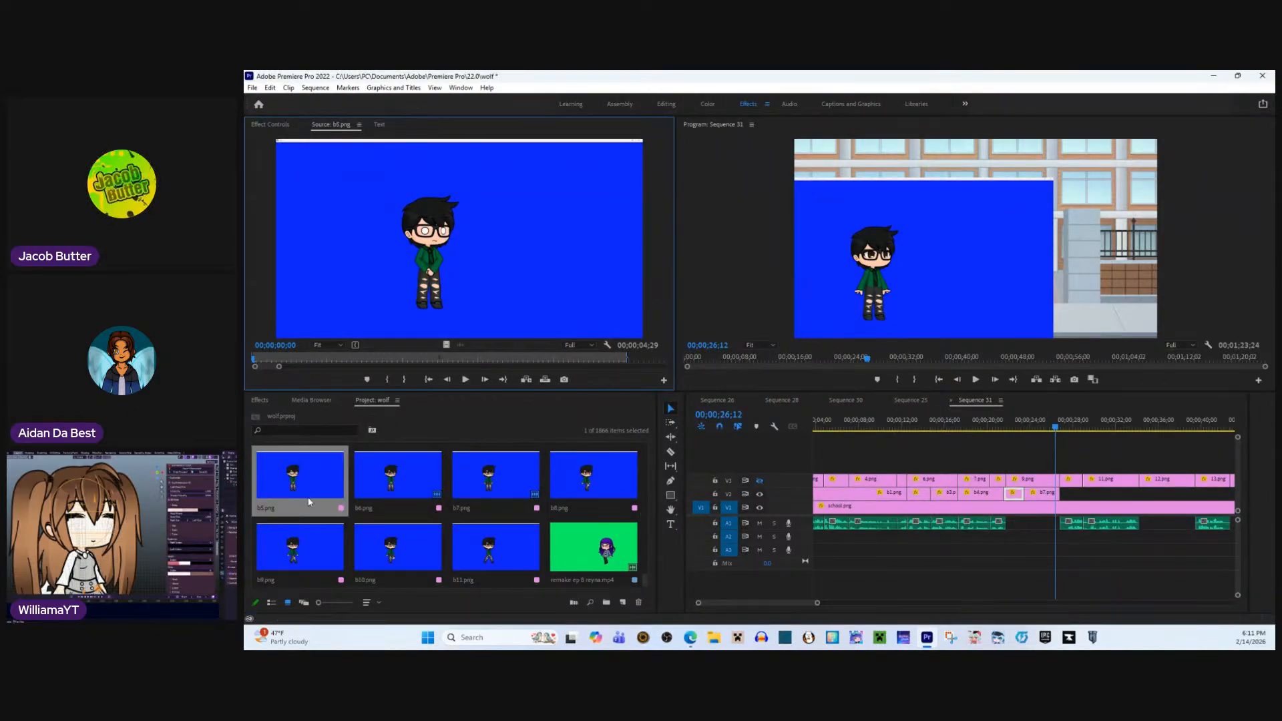
left_click_drag(446, 344, 1069, 497)
key("space")
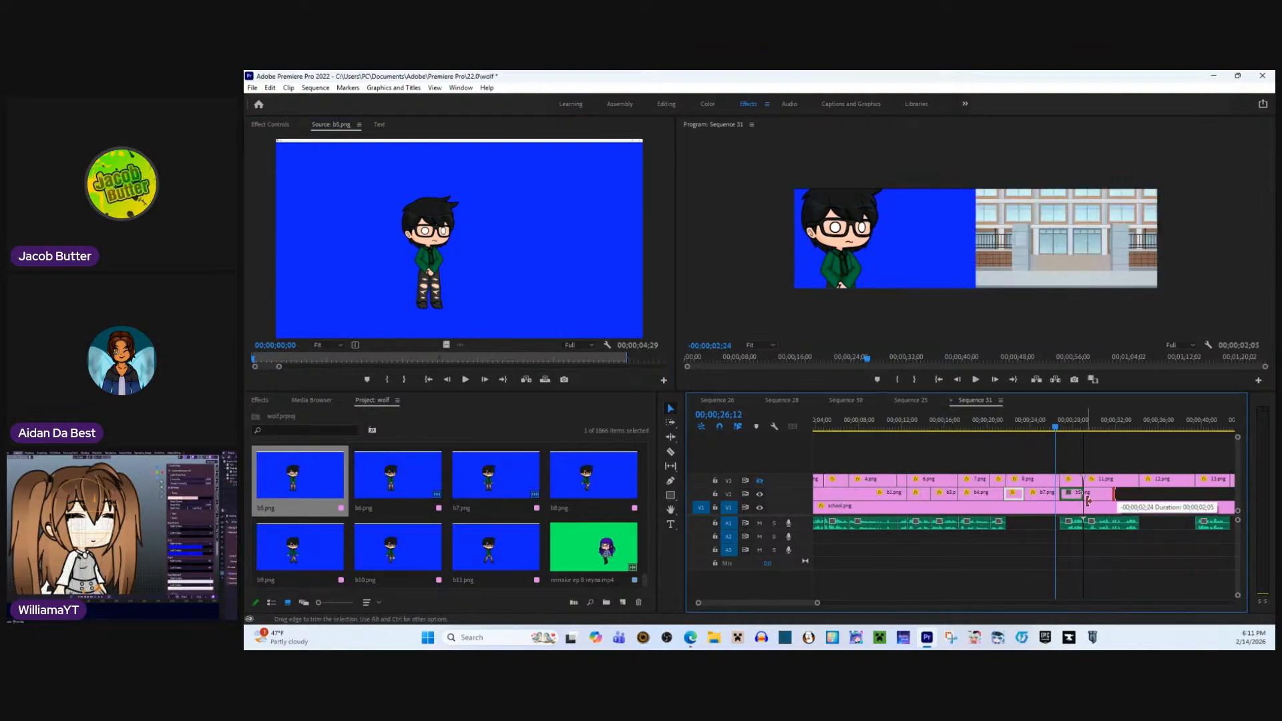
key("space")
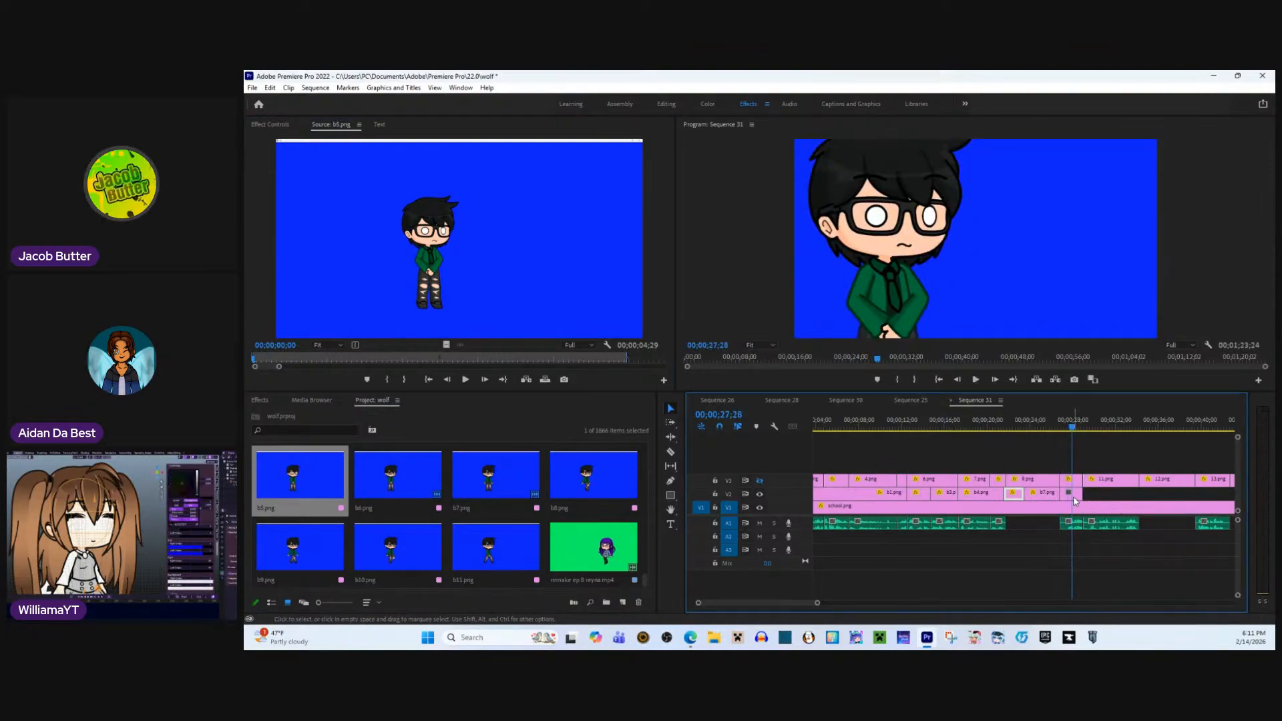
- Paste the copied Motion settings onto the b5.png clip on V2
left_click(1075, 494)
left_click(270, 124)
right_click(446, 319)
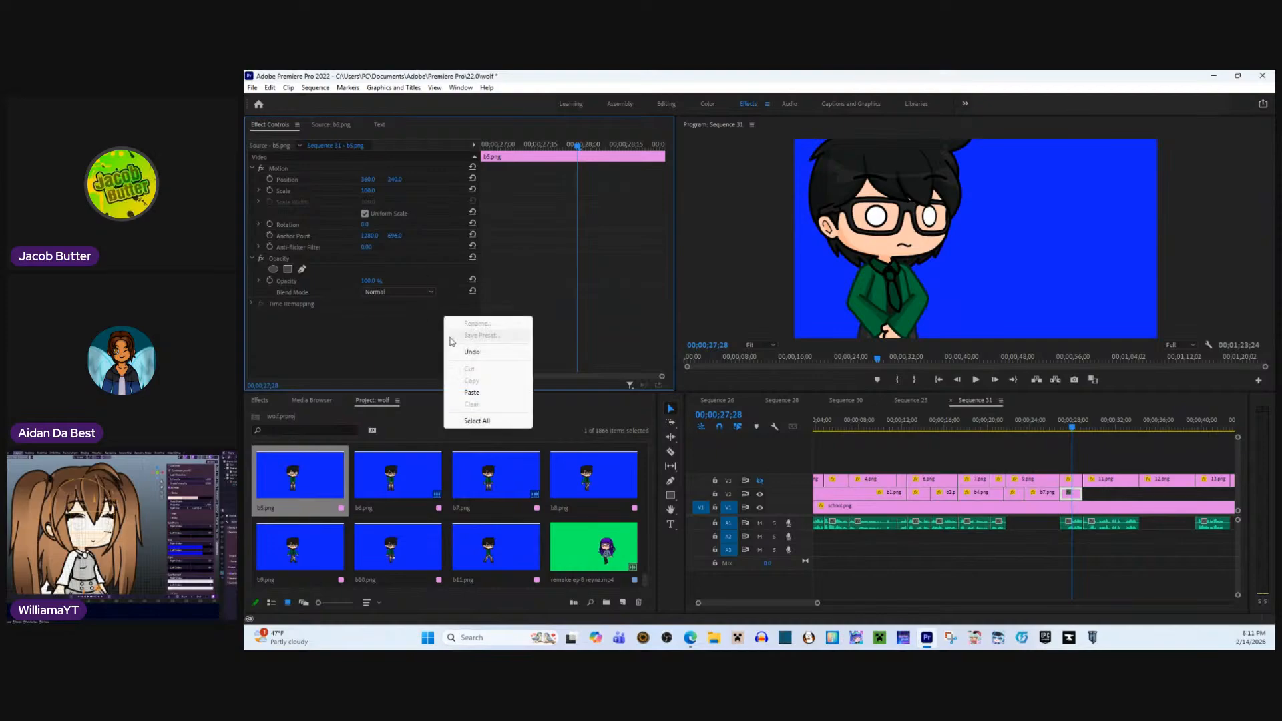
left_click(471, 392)
- Compare the boy's poses in the project images, including b3.png, b8.png, b9.png, b6.png and b7.png, for the following clip
scroll(534, 507, "up", 1)
scroll(541, 510, "down", 1)
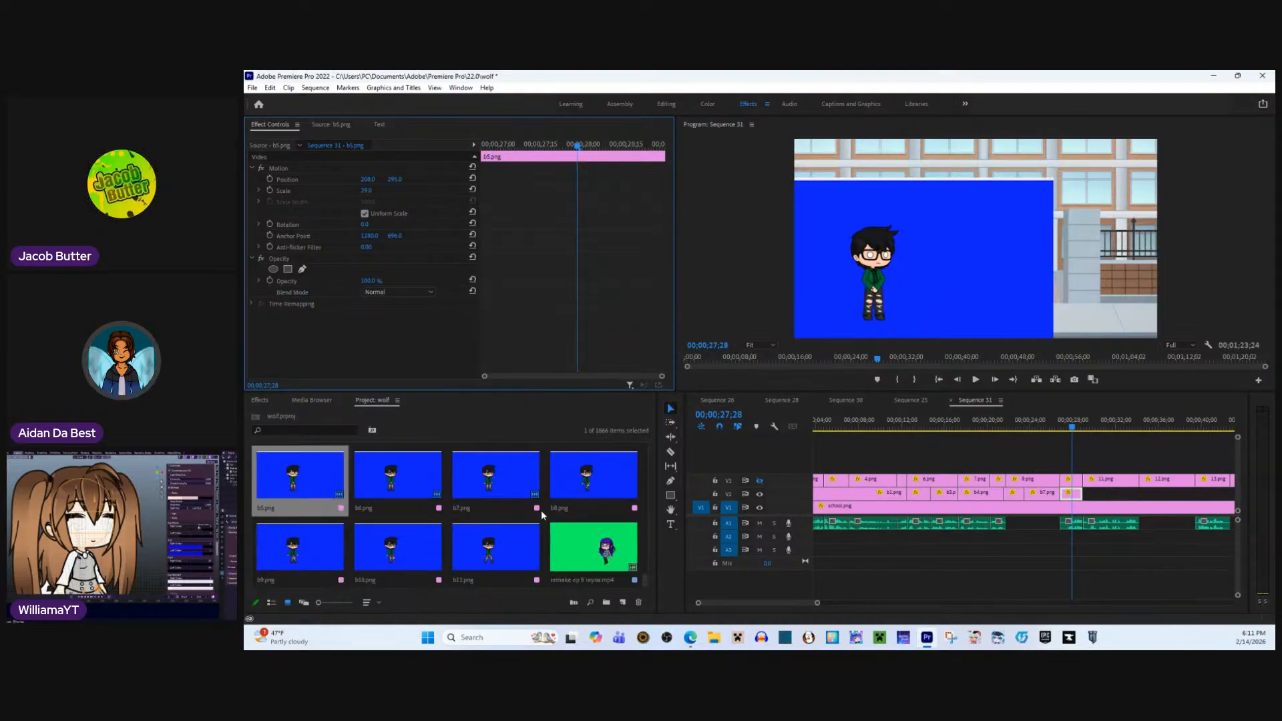
scroll(558, 533, "up", 1)
left_click(581, 476)
double_click(515, 480)
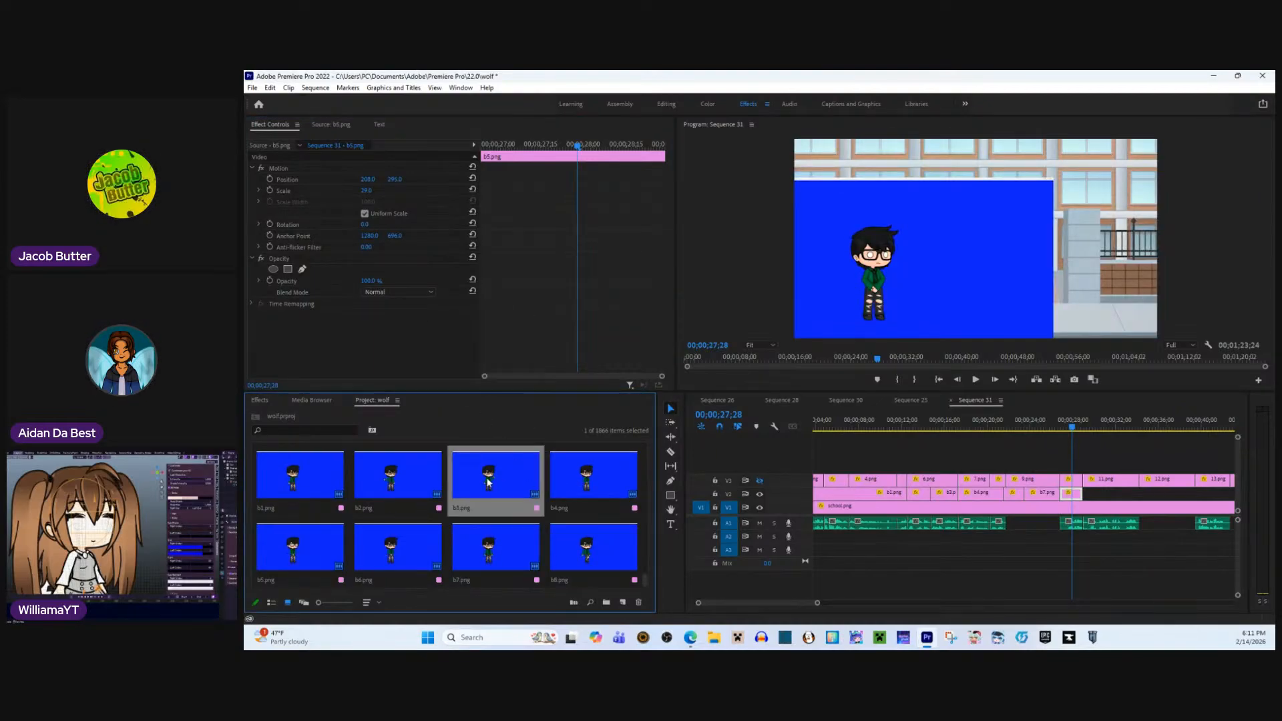
scroll(542, 515, "down", 2)
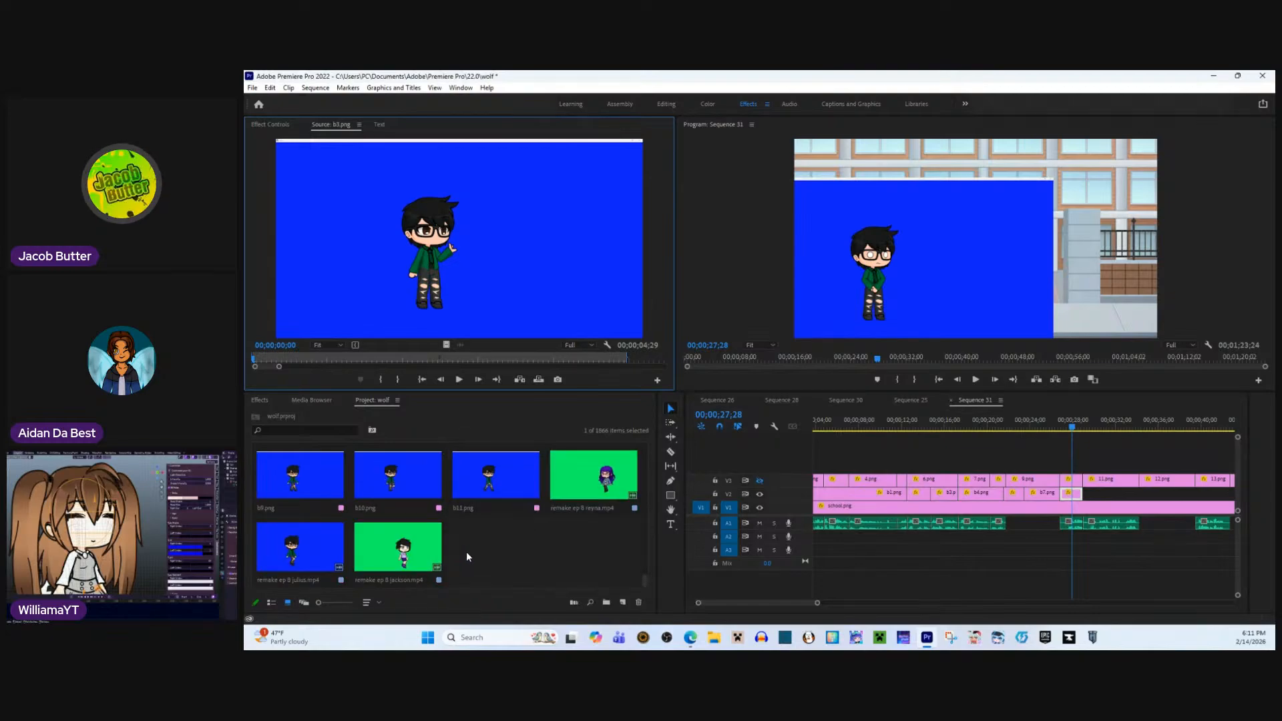
scroll(466, 552, "up", 1)
double_click(590, 481)
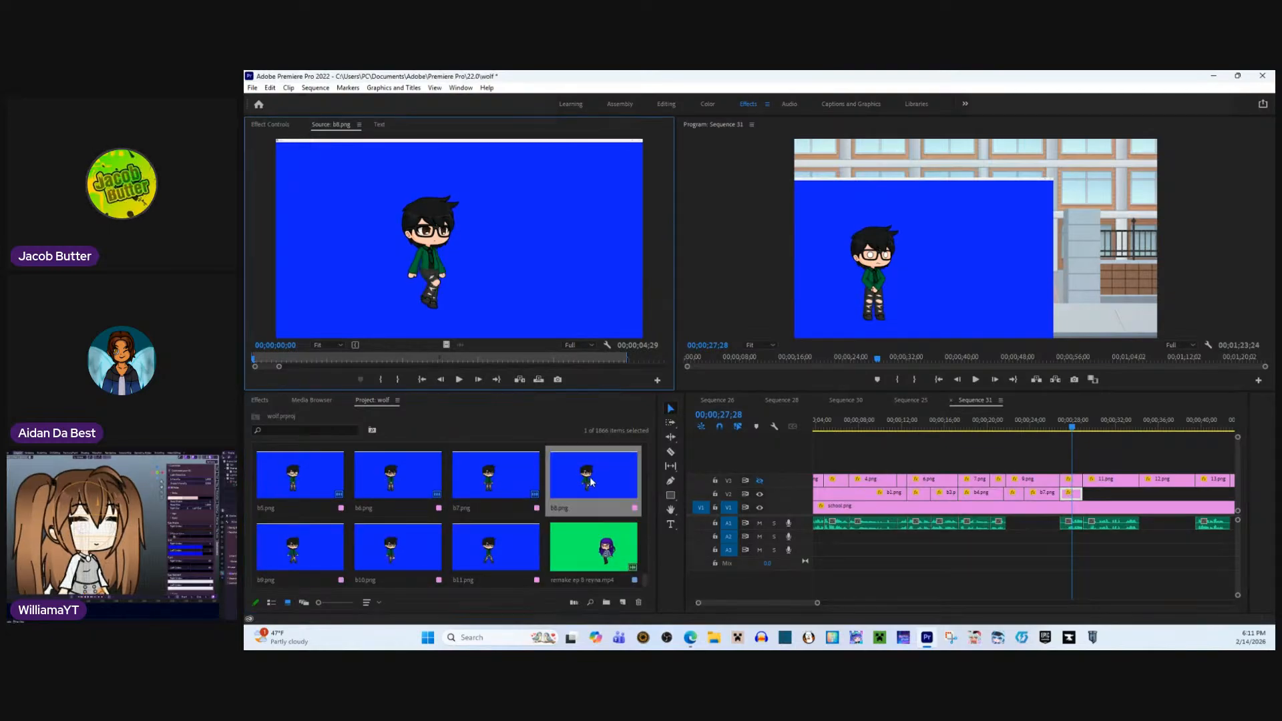
double_click(476, 479)
double_click(320, 543)
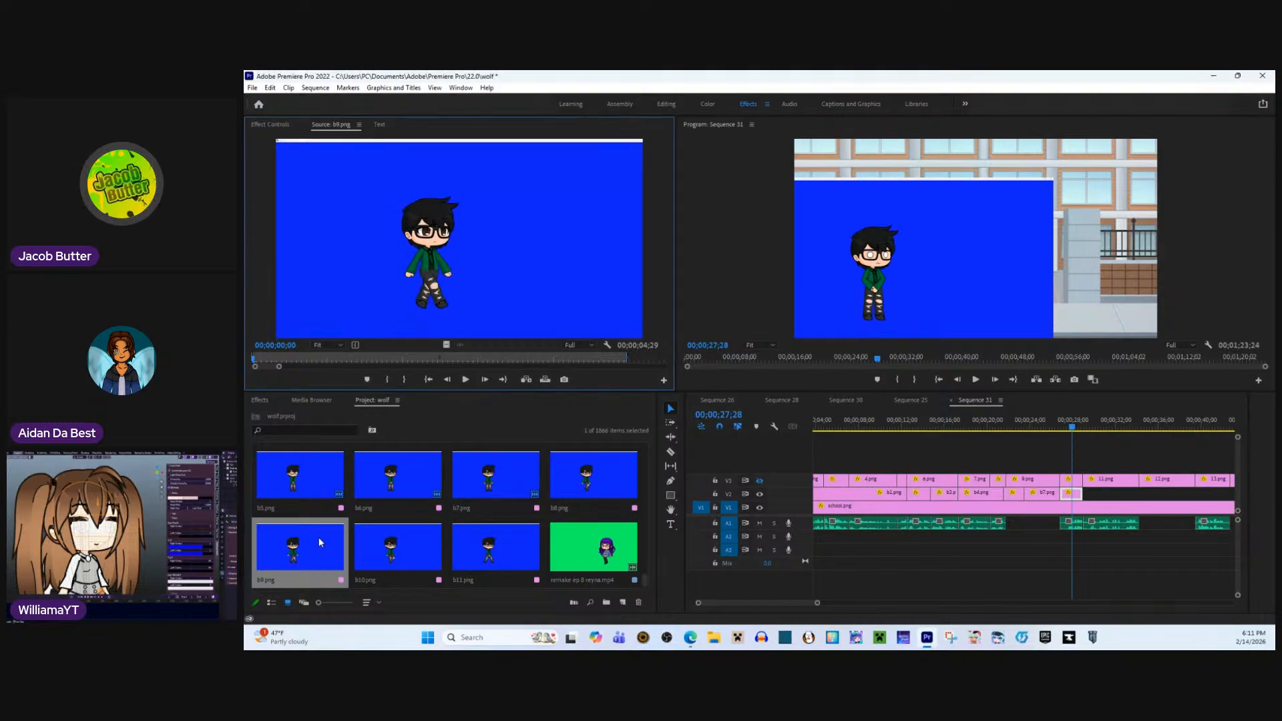
double_click(426, 475)
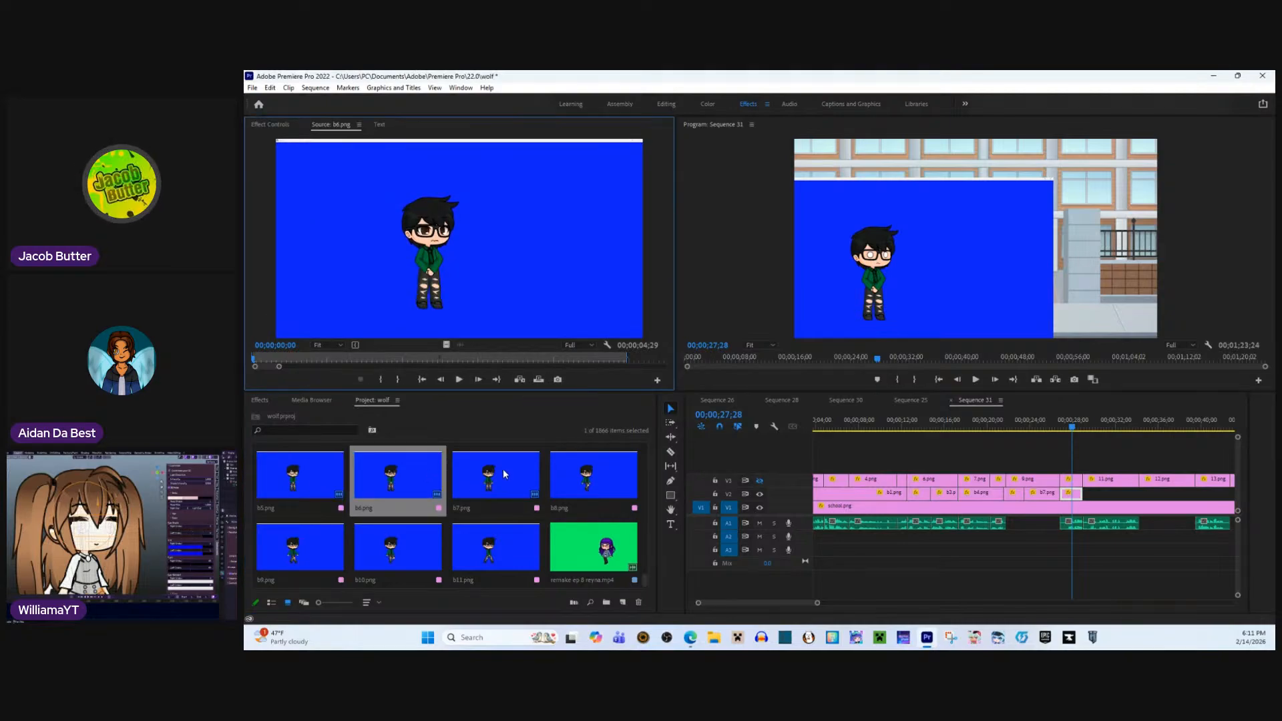
left_click(487, 492)
left_click(446, 487)
double_click(534, 487)
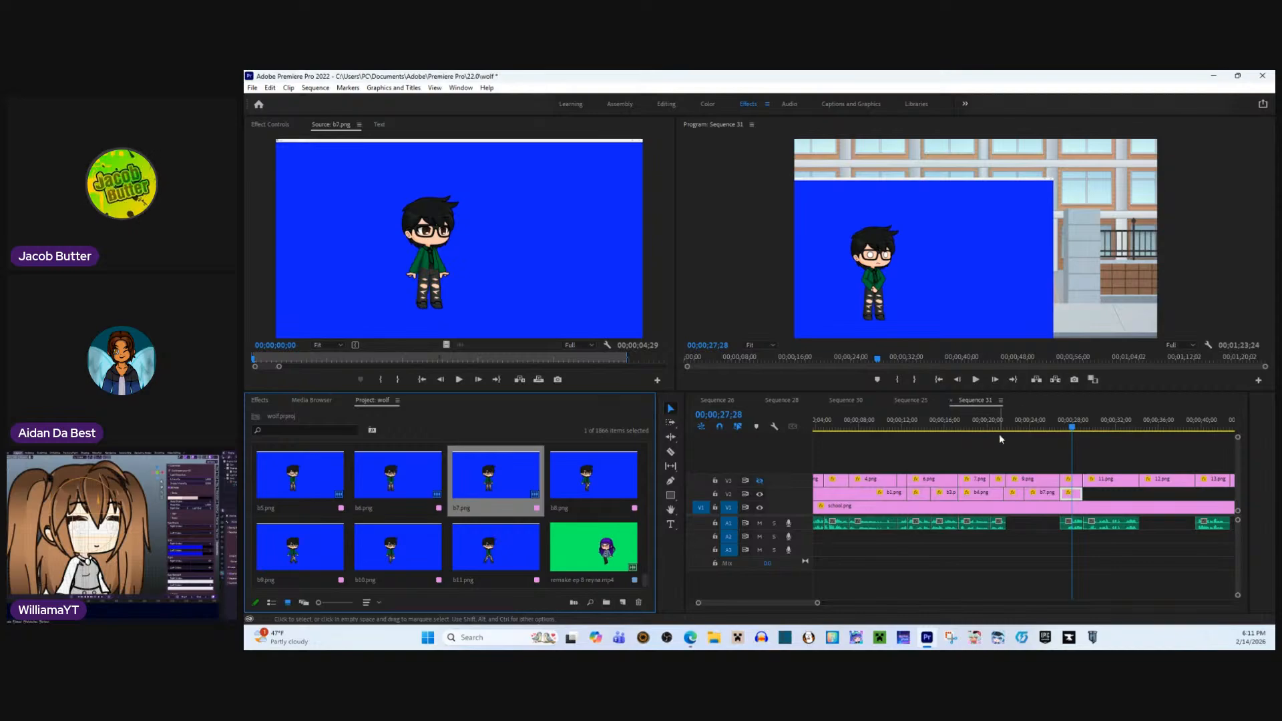
- Place another b7.png clip on V2 at 00;00;29;02, play the section, and paste the copied Motion settings onto it
left_click_drag(1012, 422, 1085, 428)
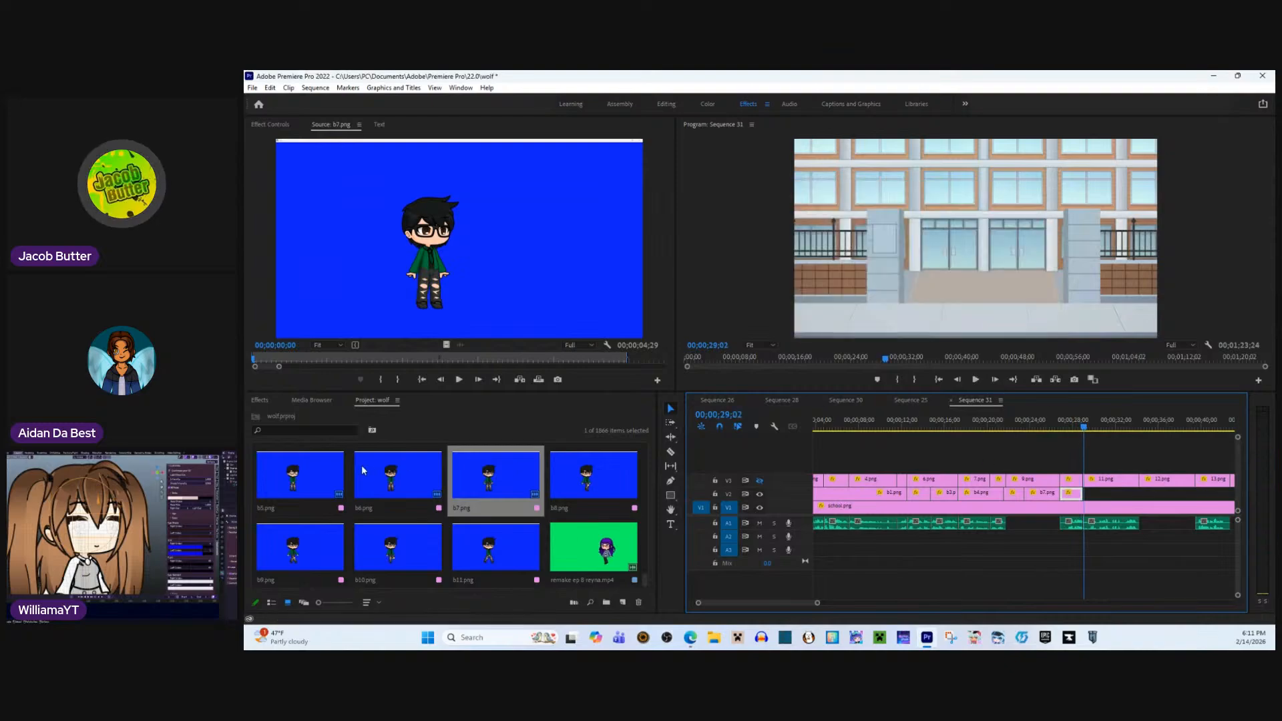
left_click_drag(467, 481, 1085, 500)
key("space")
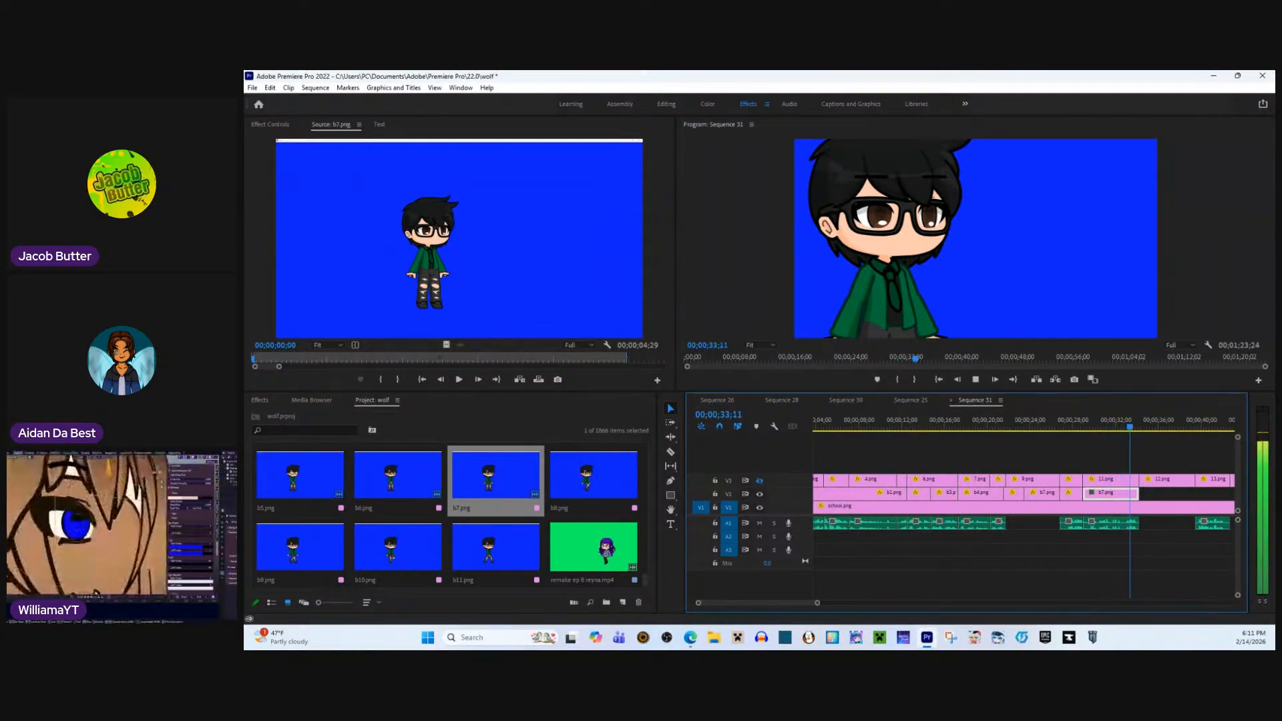
left_click(281, 124)
right_click(438, 345)
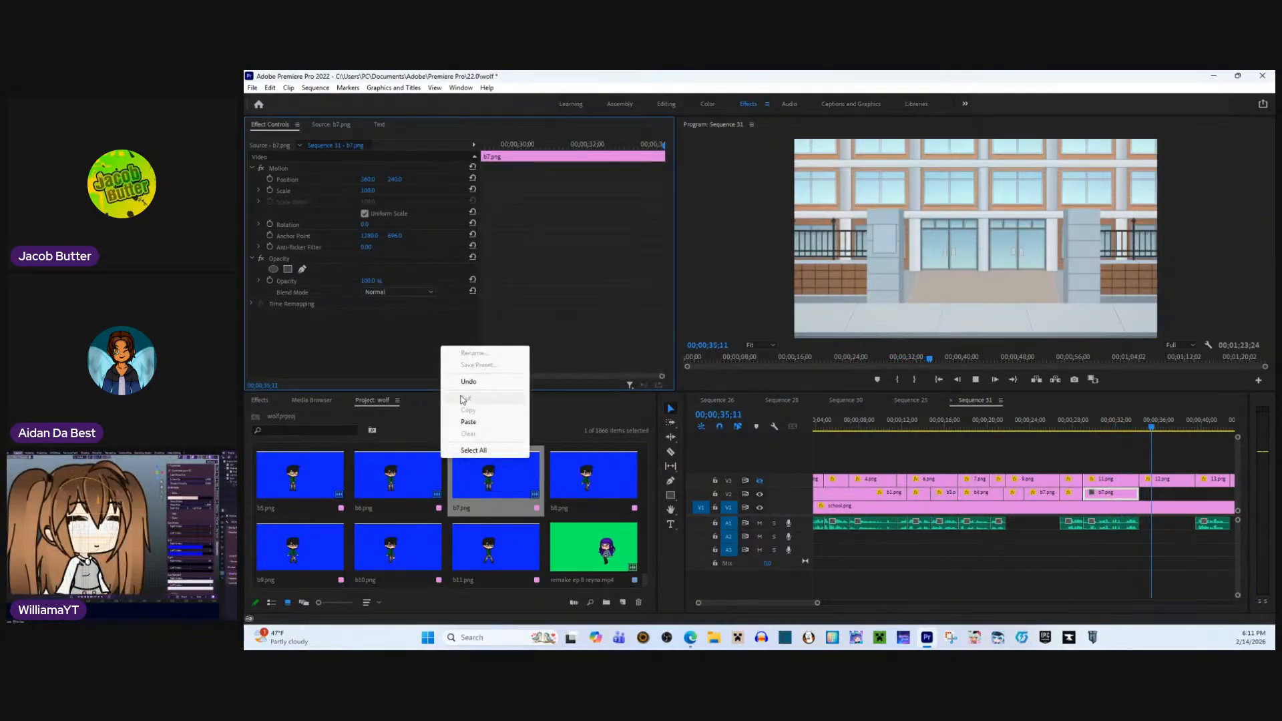
left_click(479, 423)
key("space")
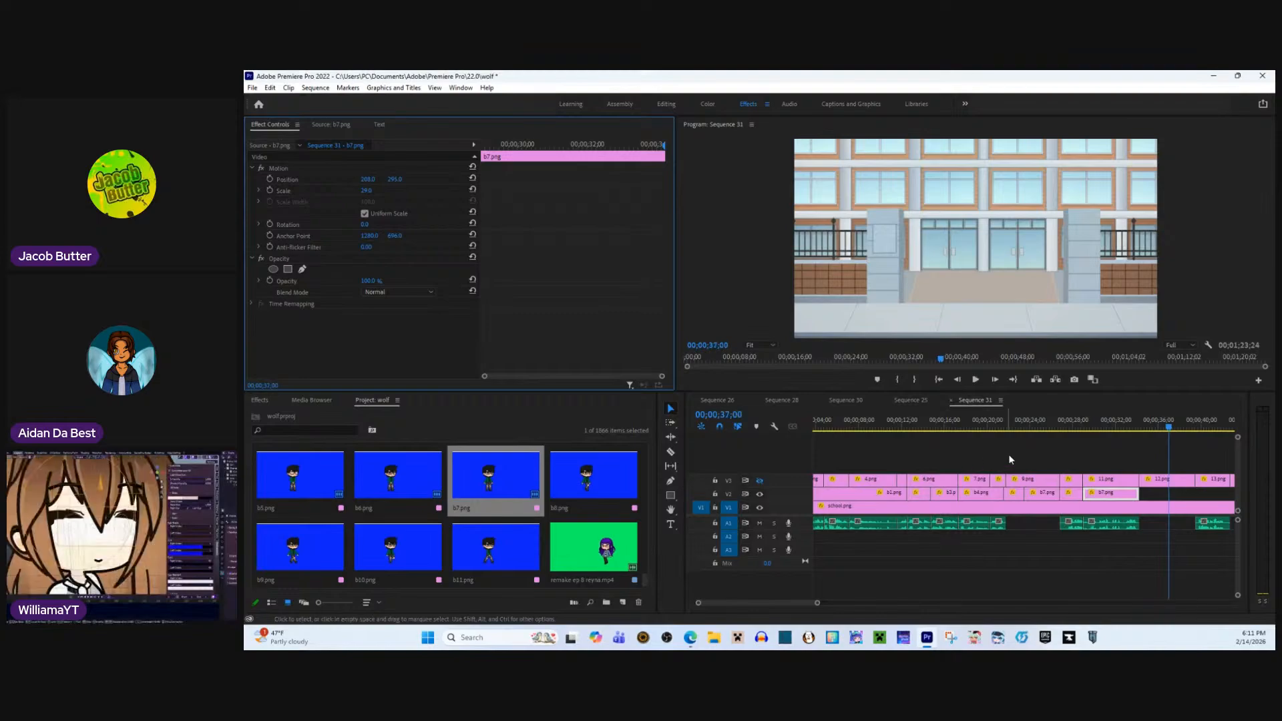
- Open remake ep 8 julius.mp4 and place its video on a new V4 track, starting at 00;00;33;18
scroll(559, 546, "down", 2)
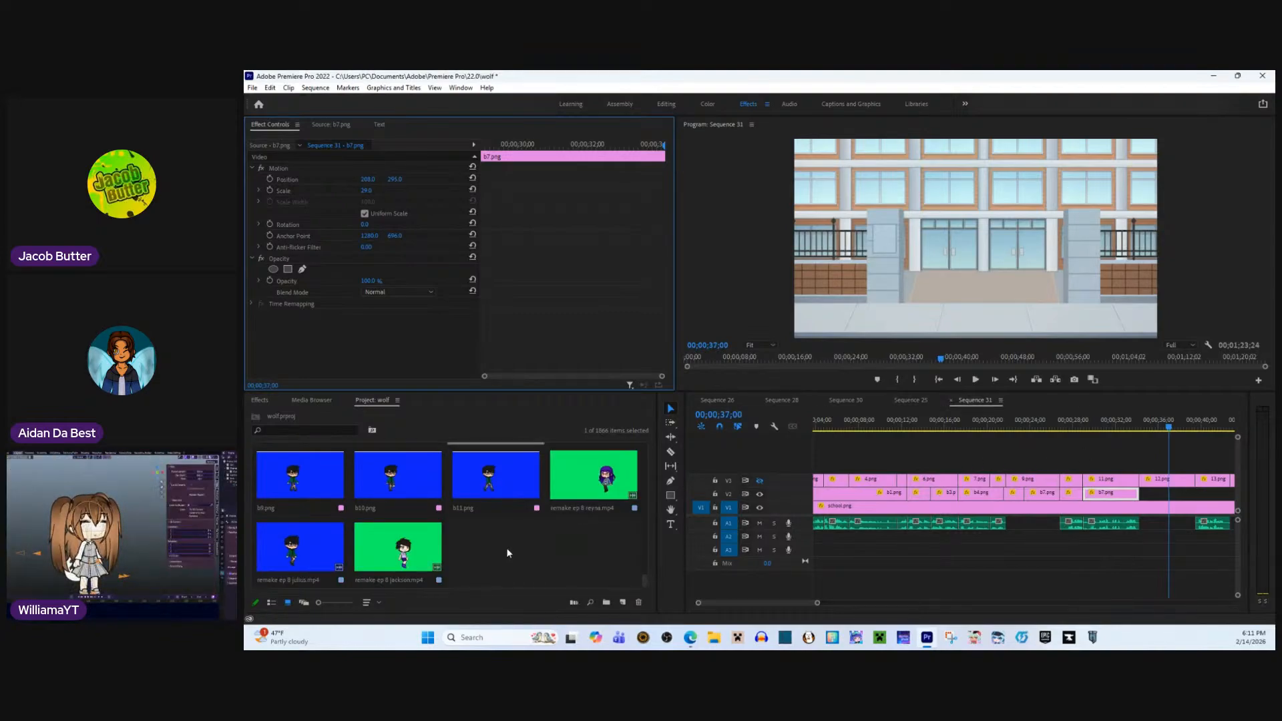
double_click(300, 544)
left_click_drag(427, 402, 1165, 467)
left_click(1162, 495)
left_click(1132, 426)
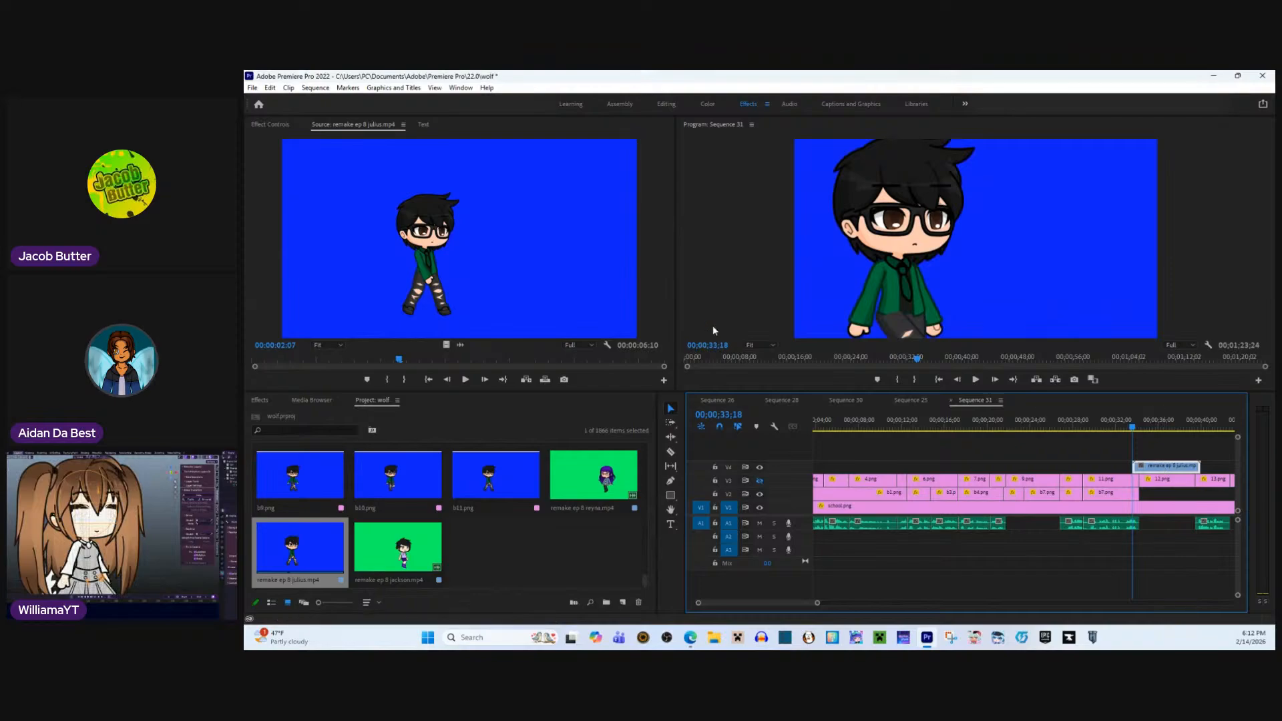
- Apply the Ultra Key and Tint effects to the remake ep 8 julius.mp4 clip on V4
left_click(282, 124)
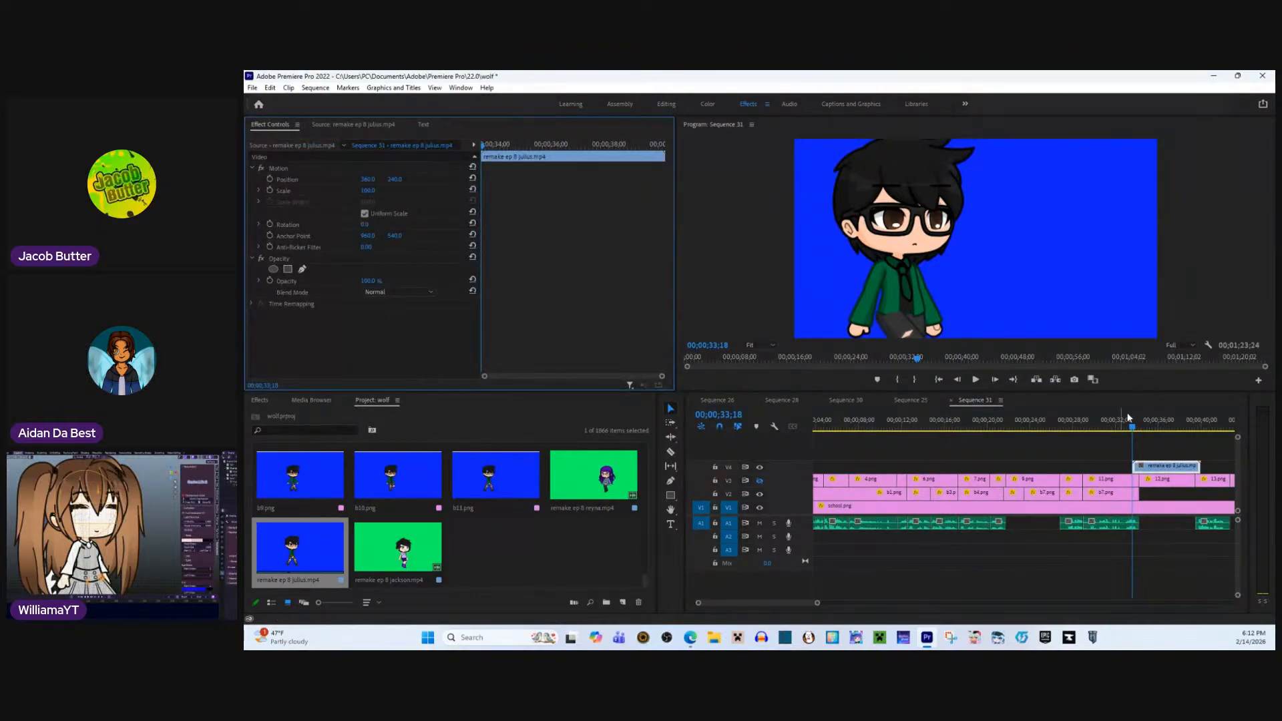
left_click(260, 399)
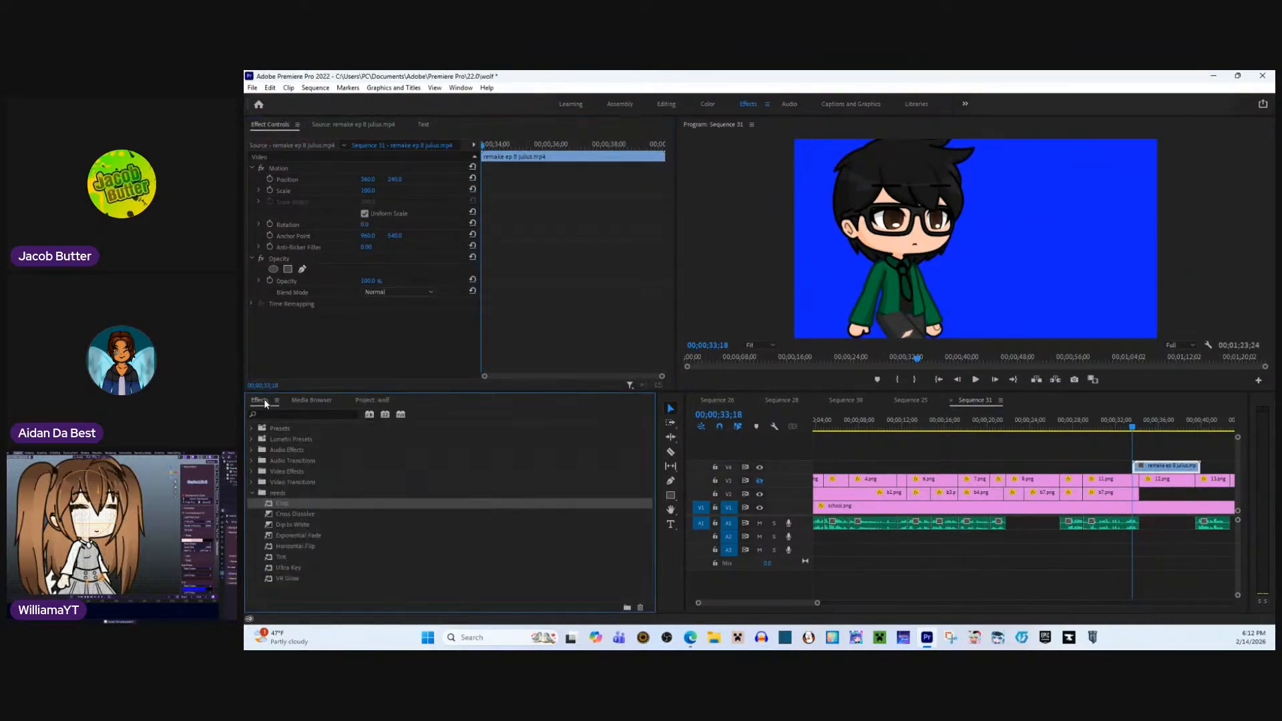
left_click_drag(297, 572, 1264, 399)
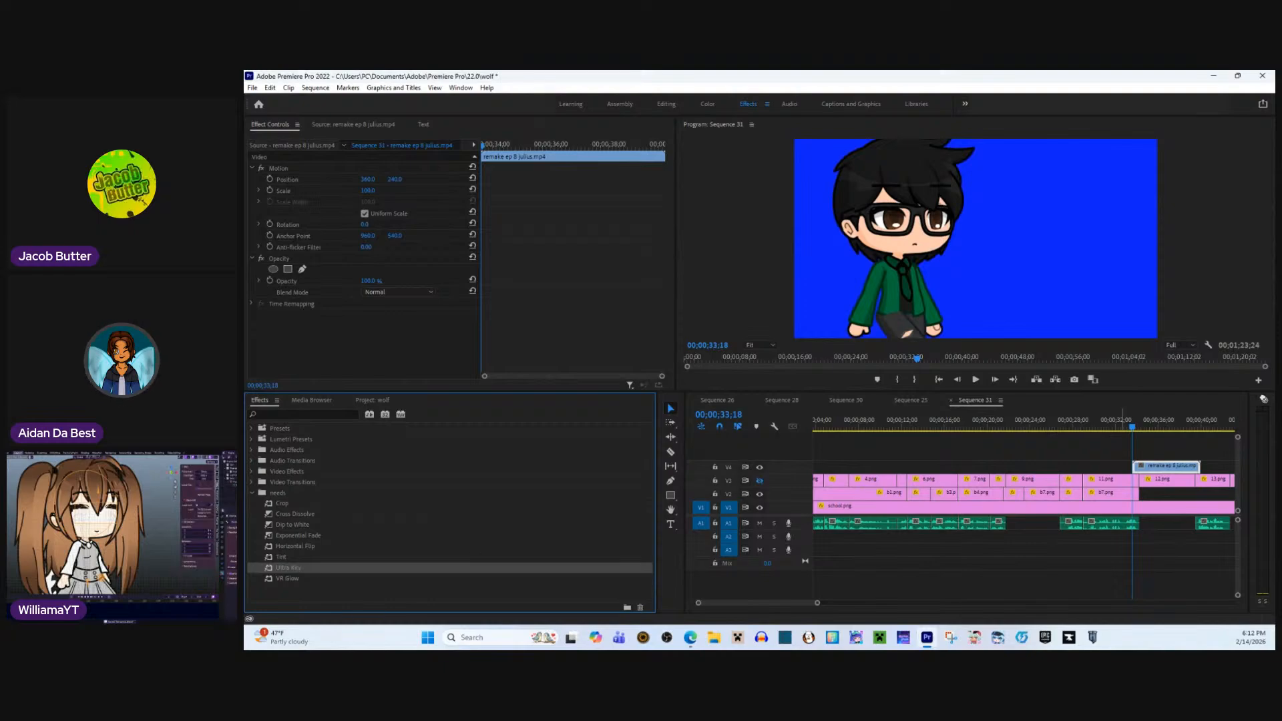
left_click_drag(1147, 482, 1158, 467)
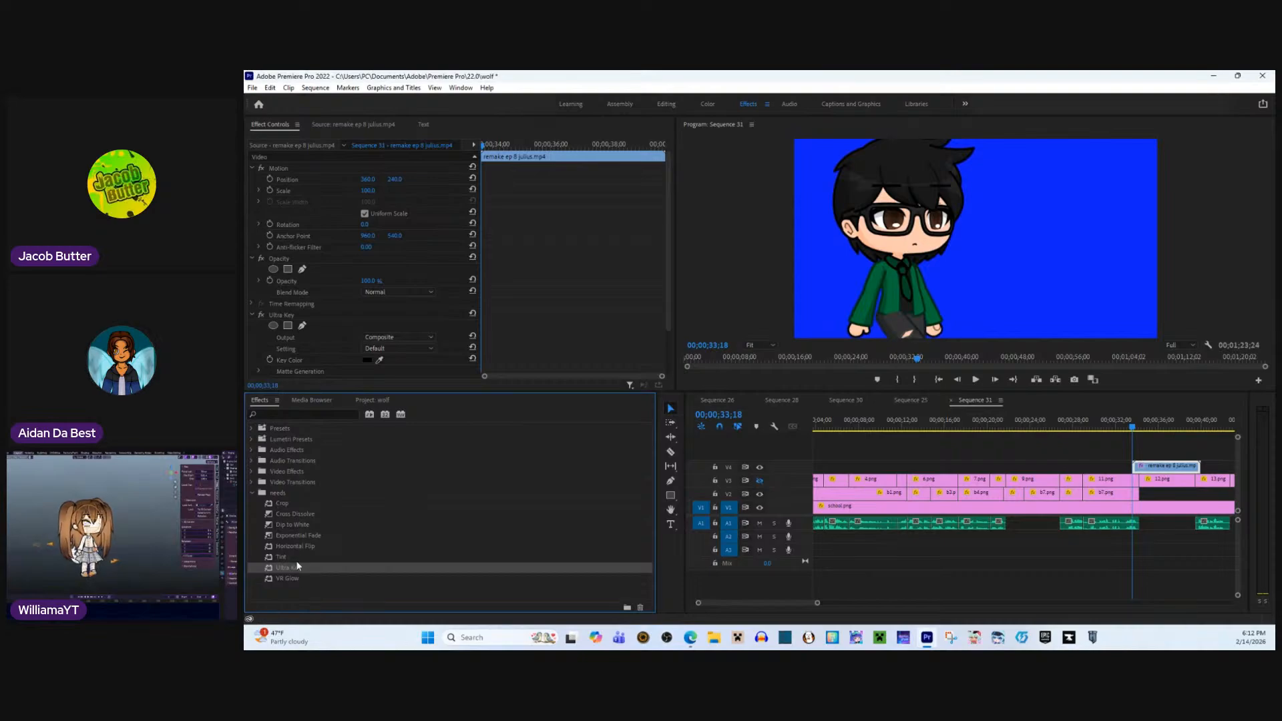
left_click_drag(301, 556, 321, 558)
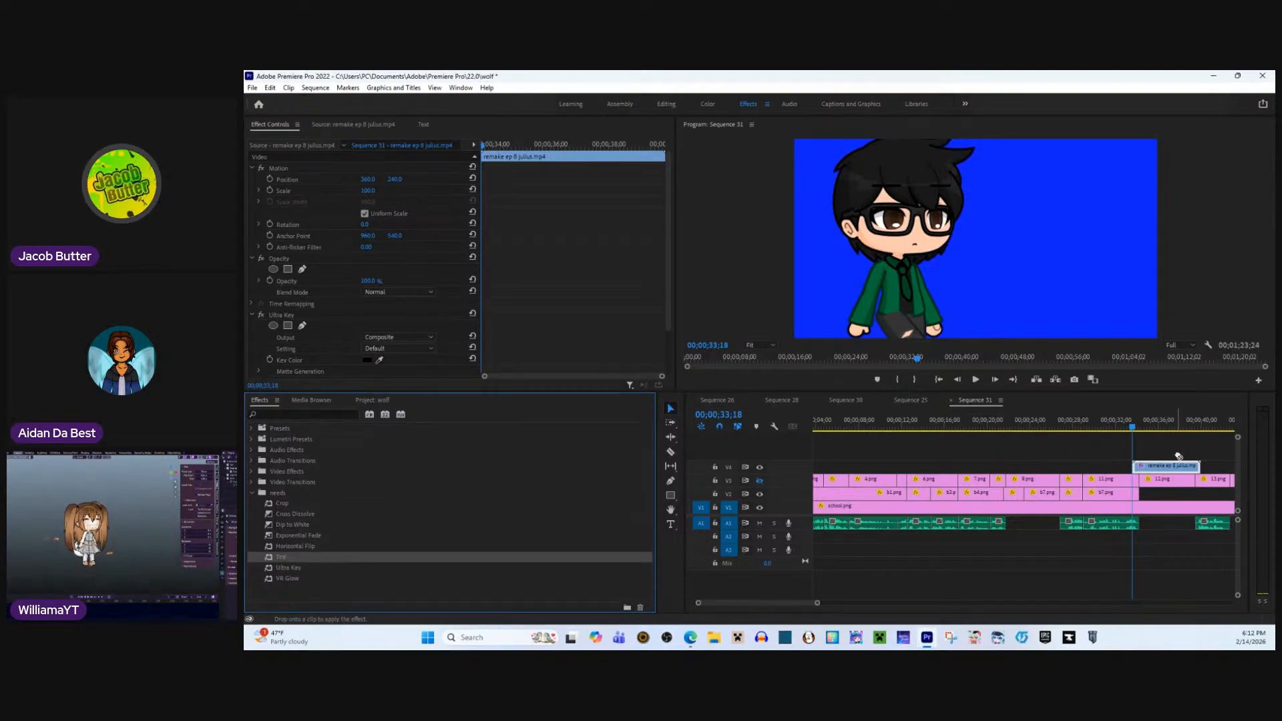
left_click_drag(395, 357, 371, 362)
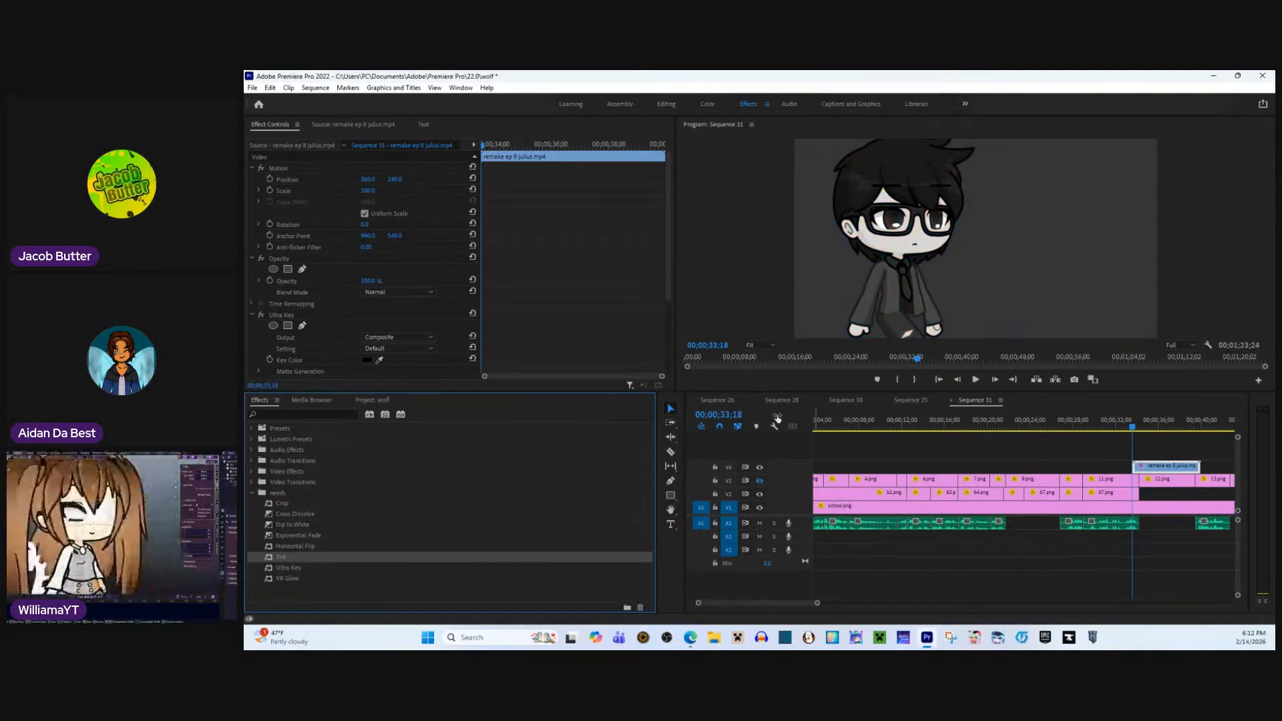
- Try to sample the Ultra Key colour for the tinted clip, and delete that clip from V4
scroll(510, 352, "down", 1)
left_click(380, 328)
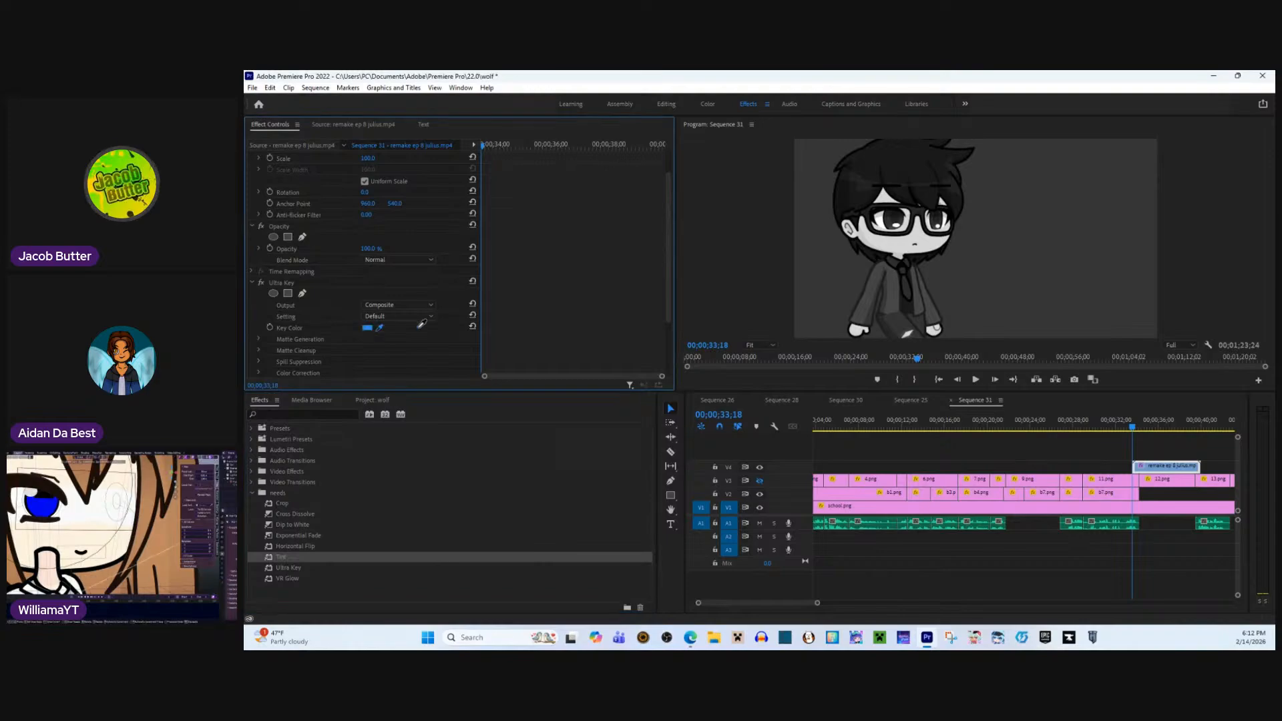
right_click(1188, 469)
left_click(1168, 141)
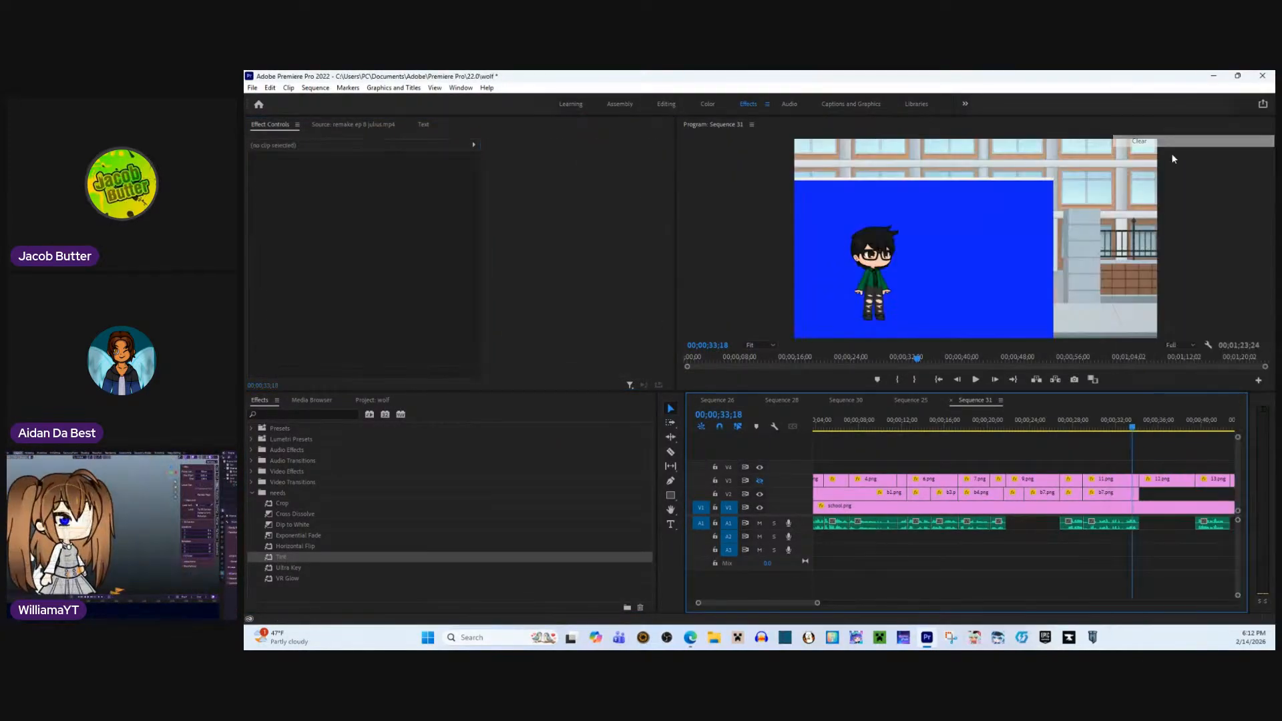
- Place the video of remake ep 8 julius.mp4 on V4 again at 00;00;33;18 and apply Ultra Key to it
left_click(373, 400)
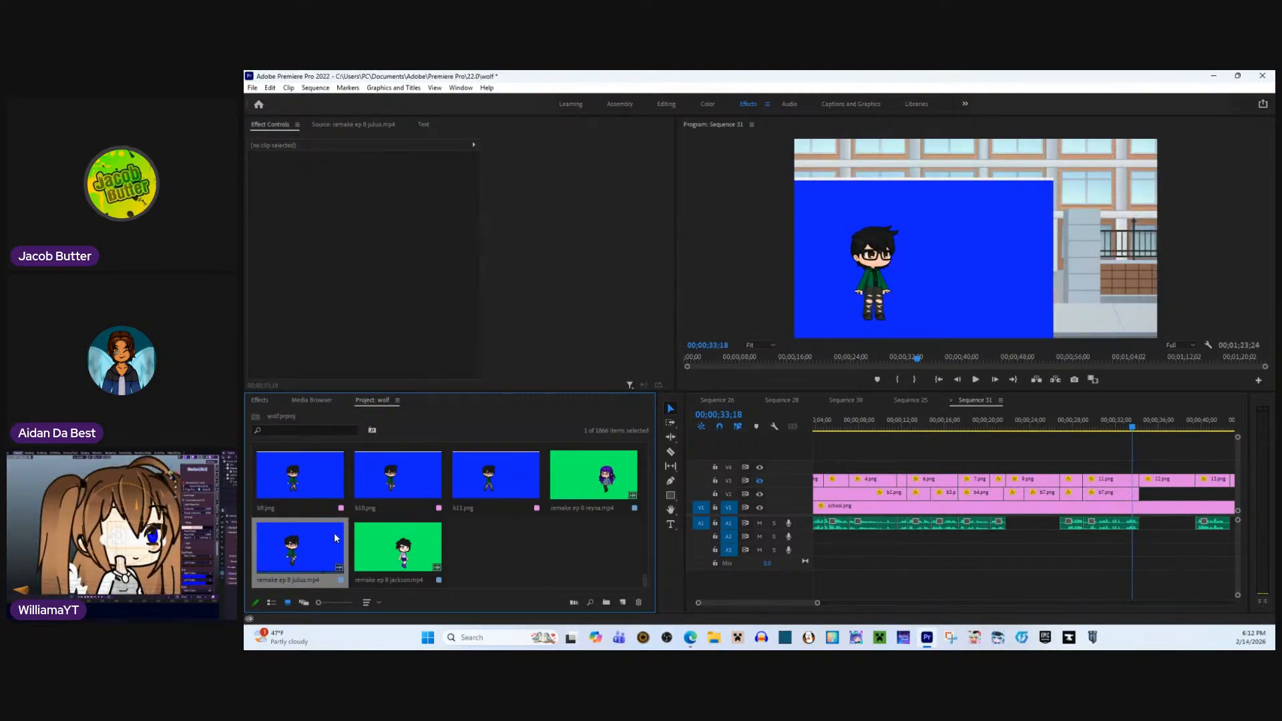
double_click(316, 550)
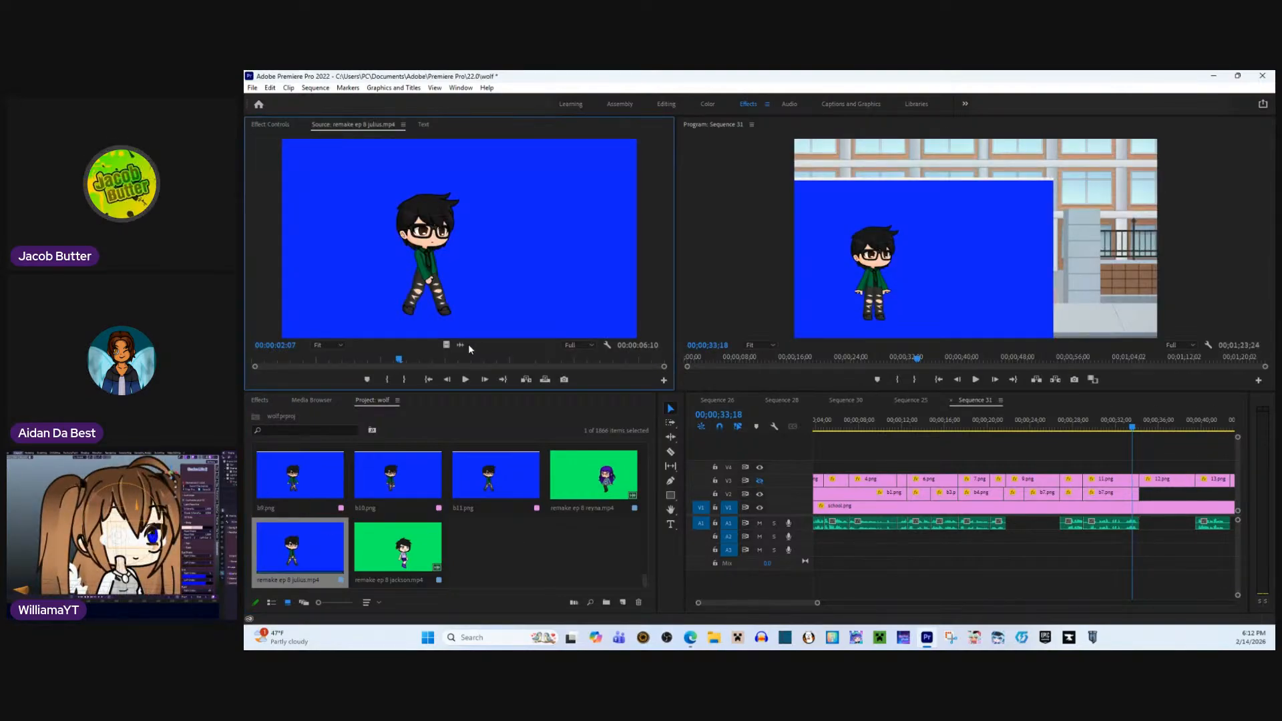
left_click_drag(446, 345, 1142, 473)
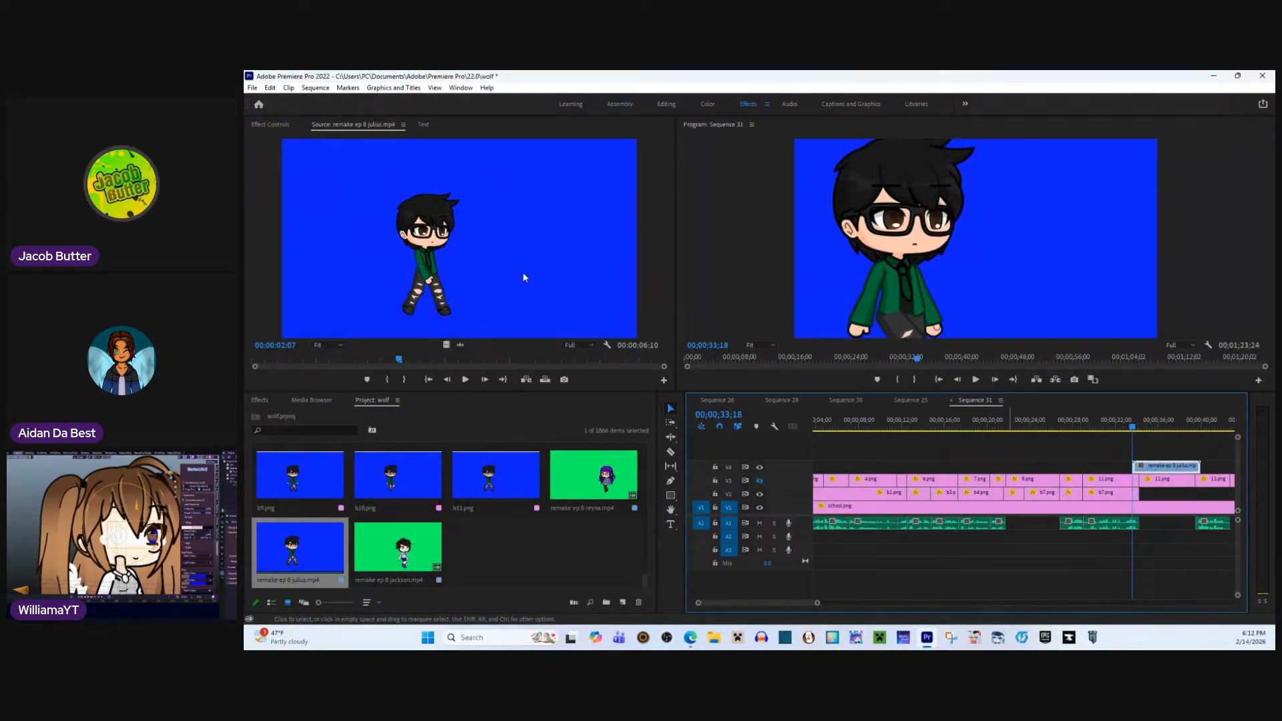
left_click(260, 400)
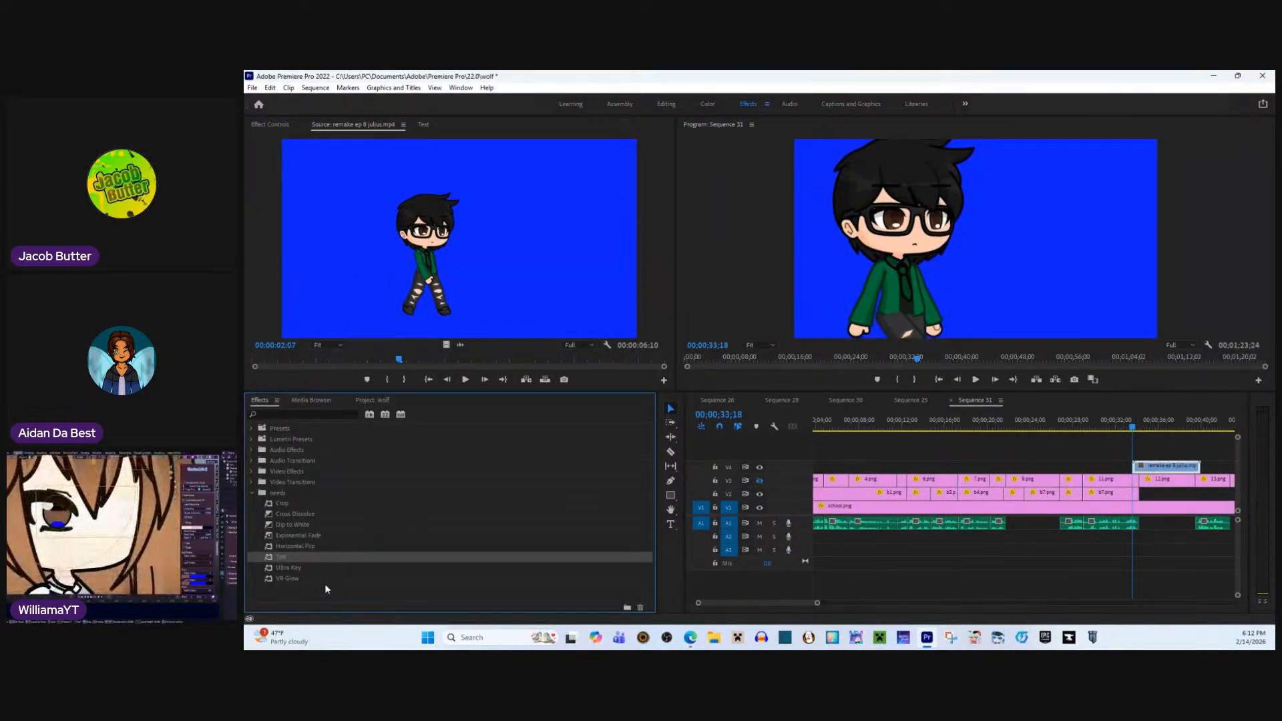
left_click_drag(299, 567, 1172, 469)
left_click(285, 127)
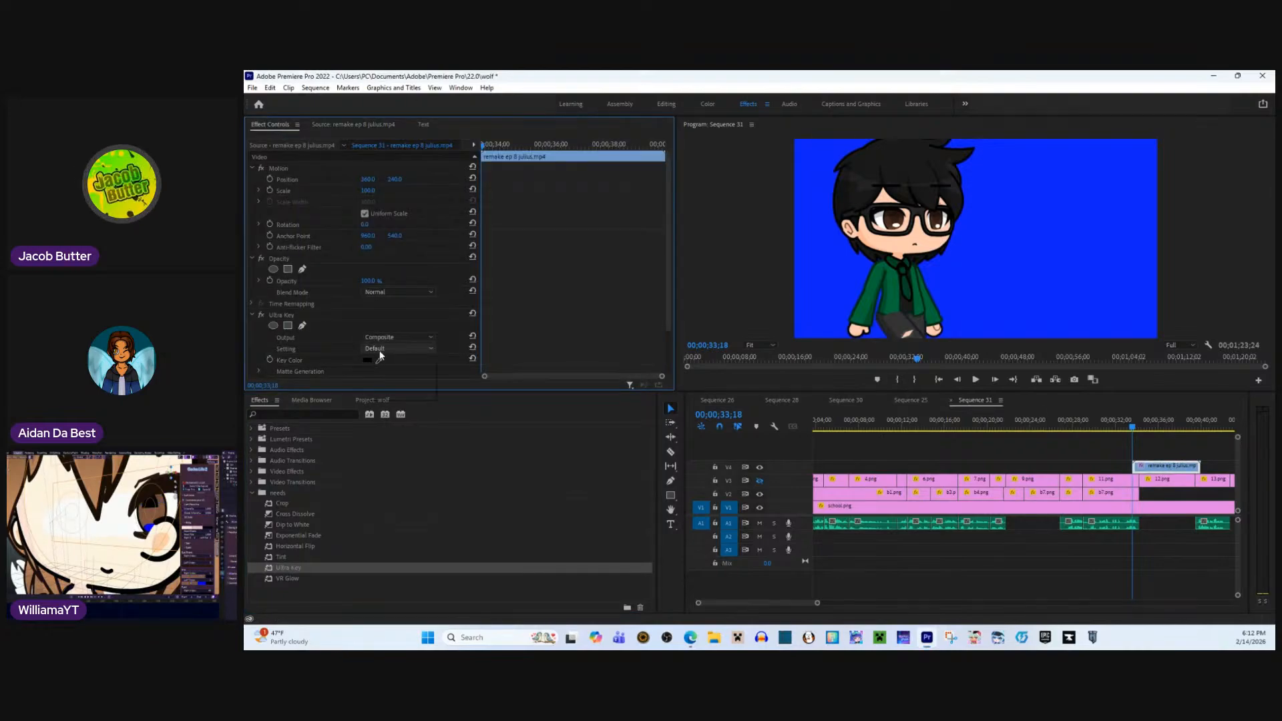
- Sample the blue background as the V4 clip's Ultra Key colour and scale the clip to 34, standing the boy on the pavement
left_click(380, 353)
left_click(378, 358)
left_click(379, 360)
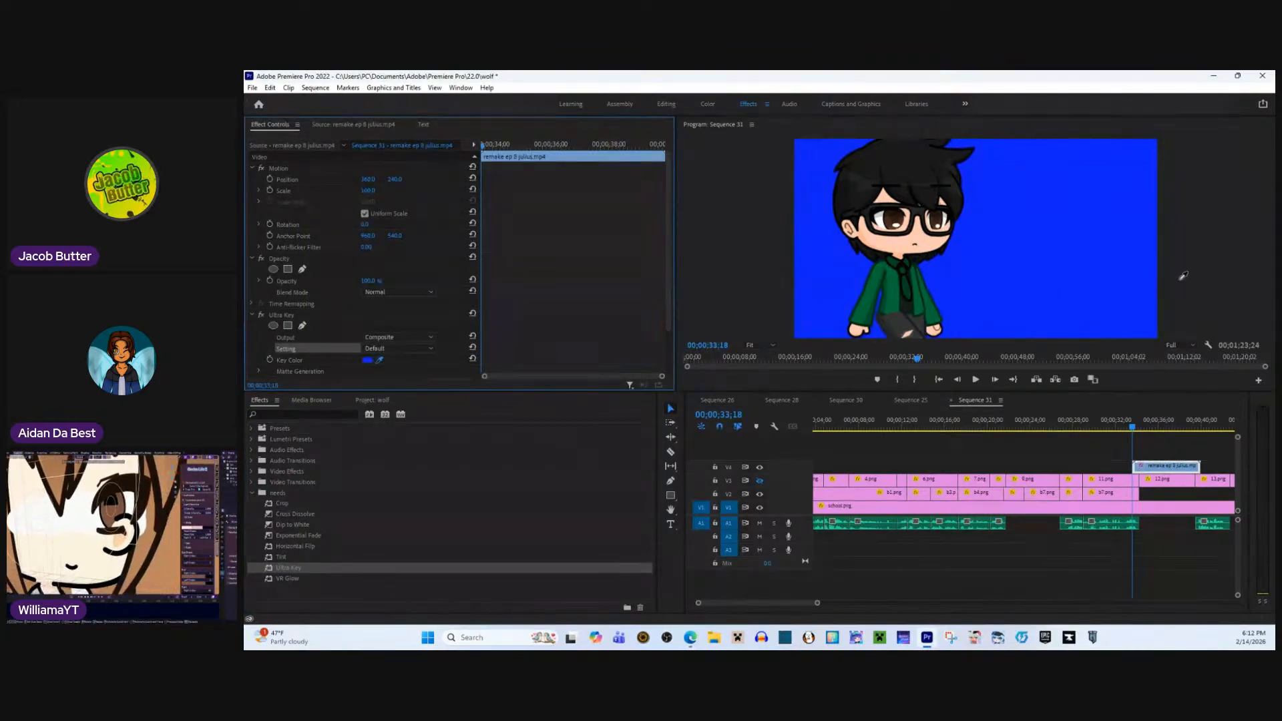
left_click(1088, 248)
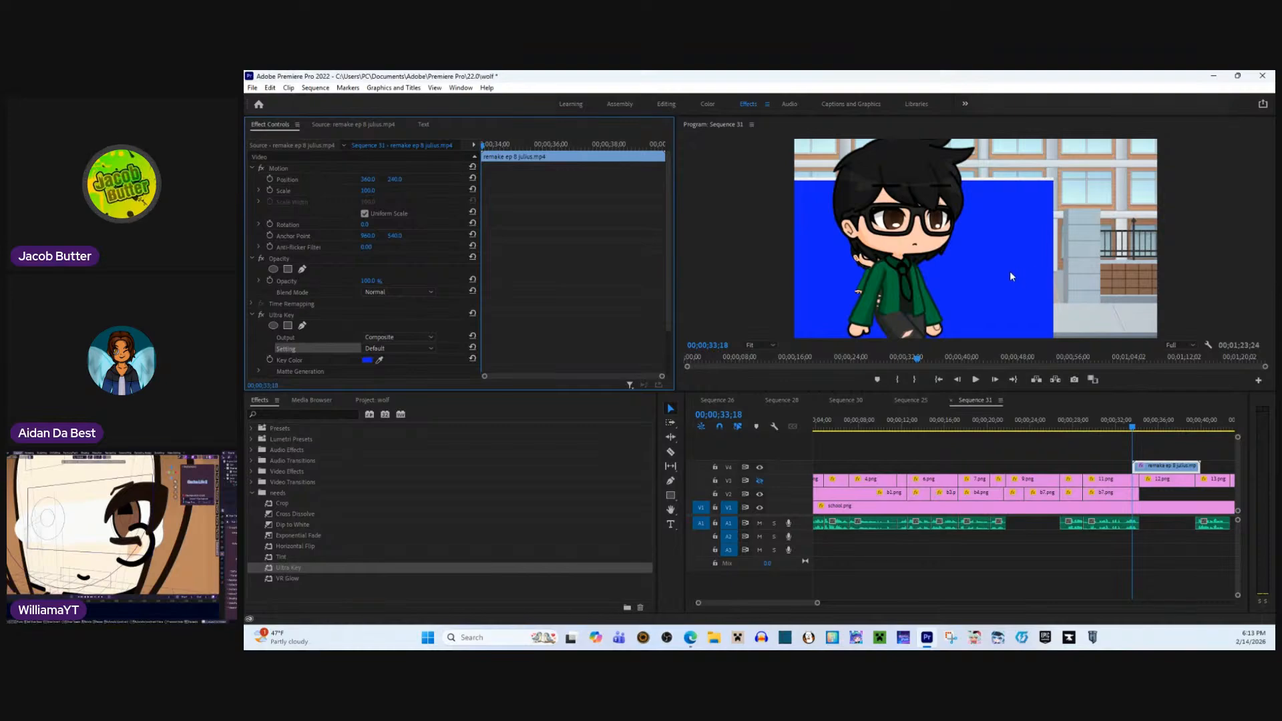
left_click_drag(371, 191, 271, 181)
left_click_drag(397, 180, 433, 179)
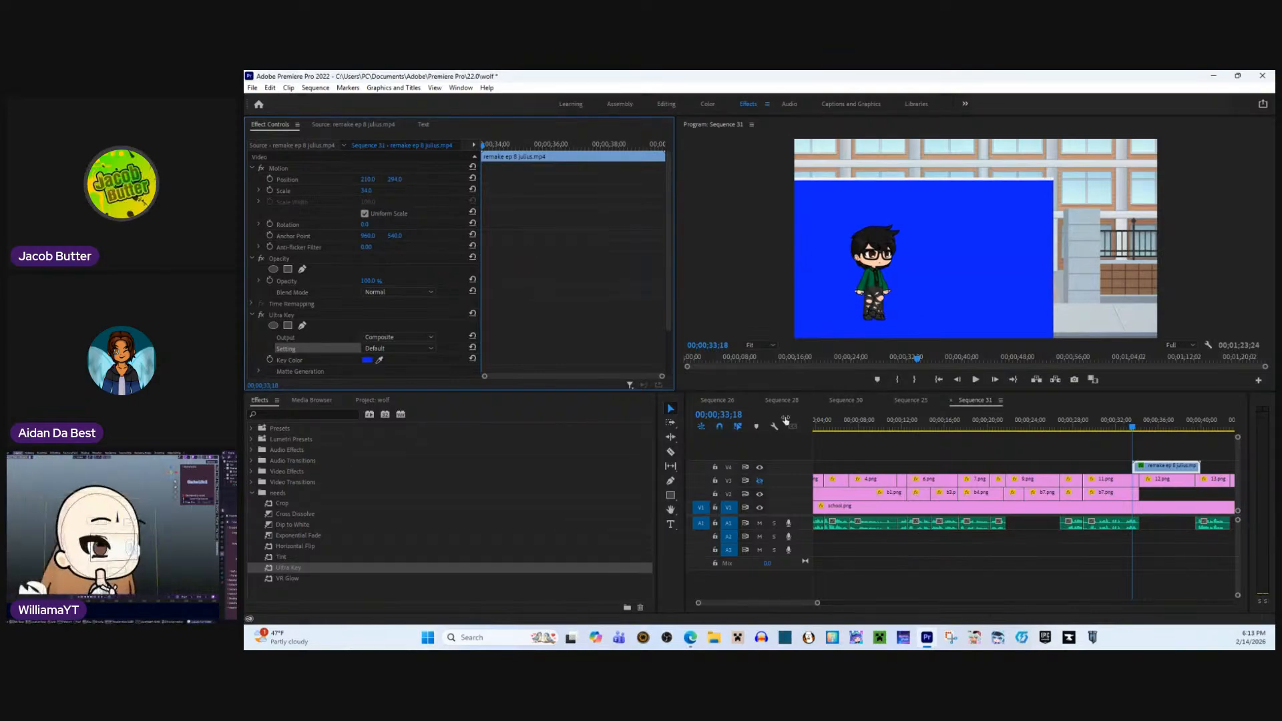
- Move the remake ep 8 julius.mp4 clip from V4 to V2, starting directly after the b7.png clip
left_click_drag(1169, 467, 1194, 494)
scroll(1179, 485, "down", 2)
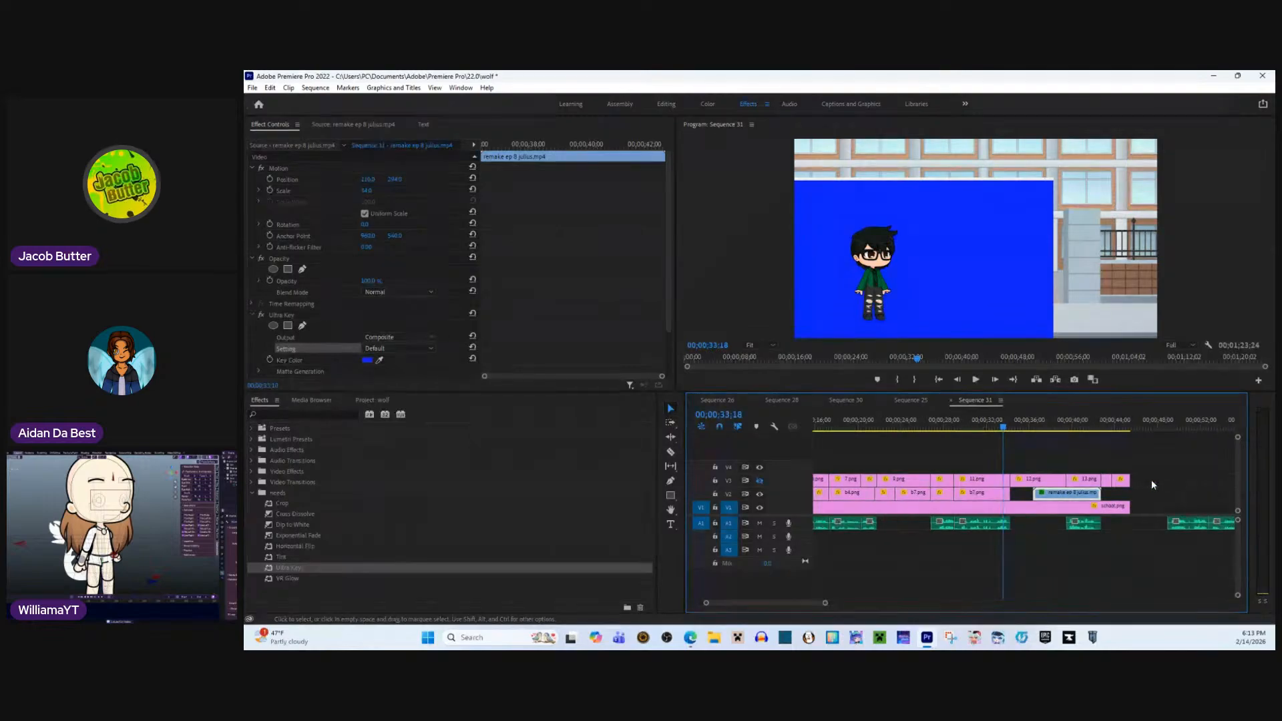
left_click(1054, 423)
left_click_drag(1051, 493, 1031, 493)
left_click(1006, 422)
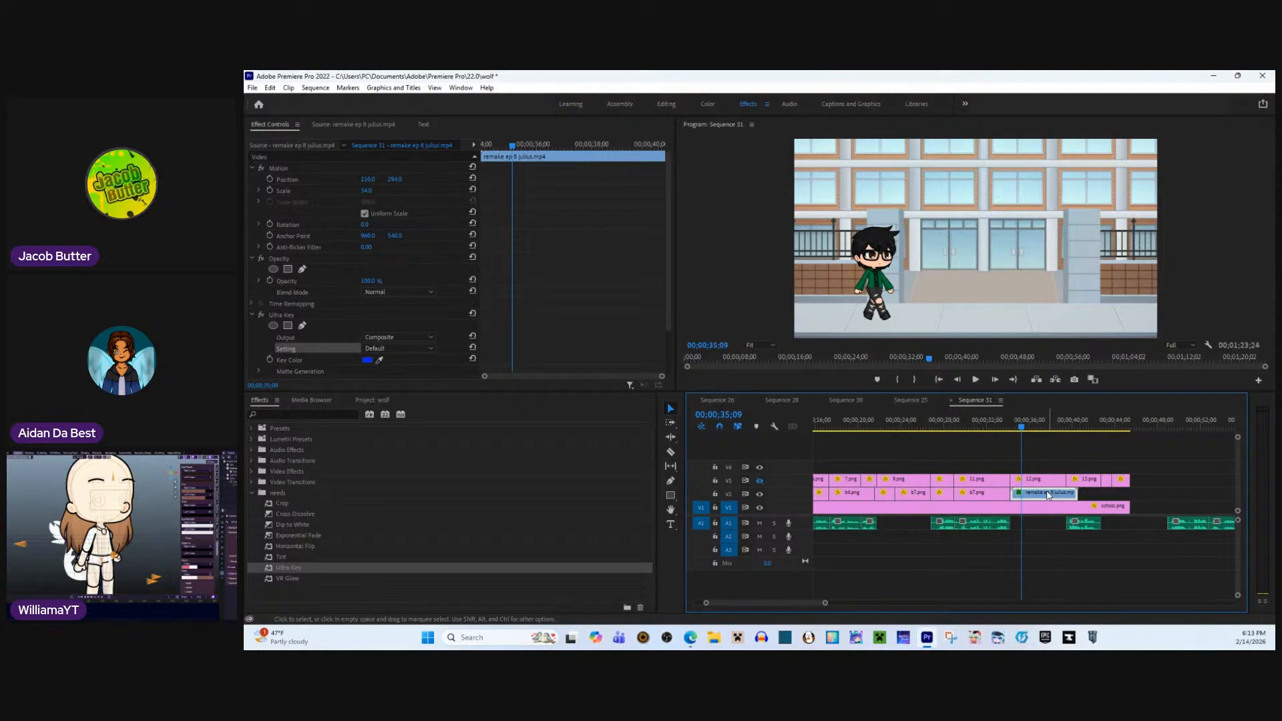
- Keyframe the clip's Position and Scale from its start to a second pair of keyframes placing the boy at the school doors with Scale 17
left_click(270, 179)
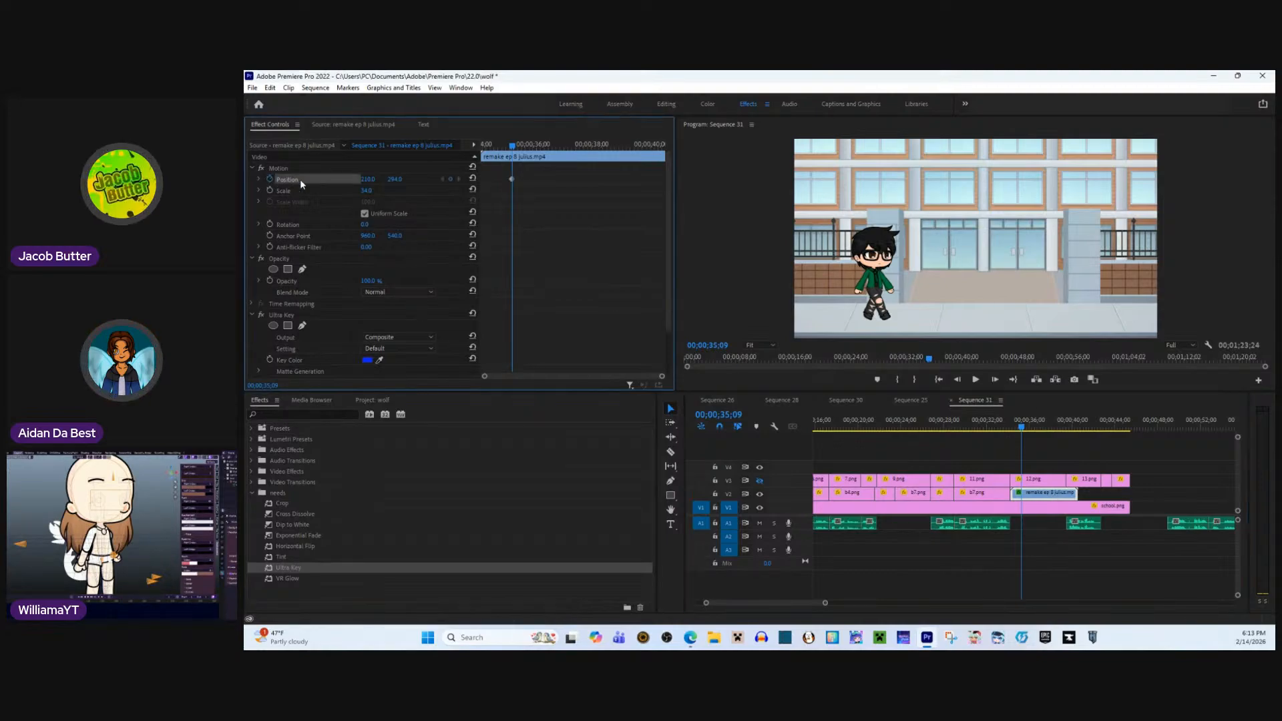
left_click_drag(513, 179, 480, 180)
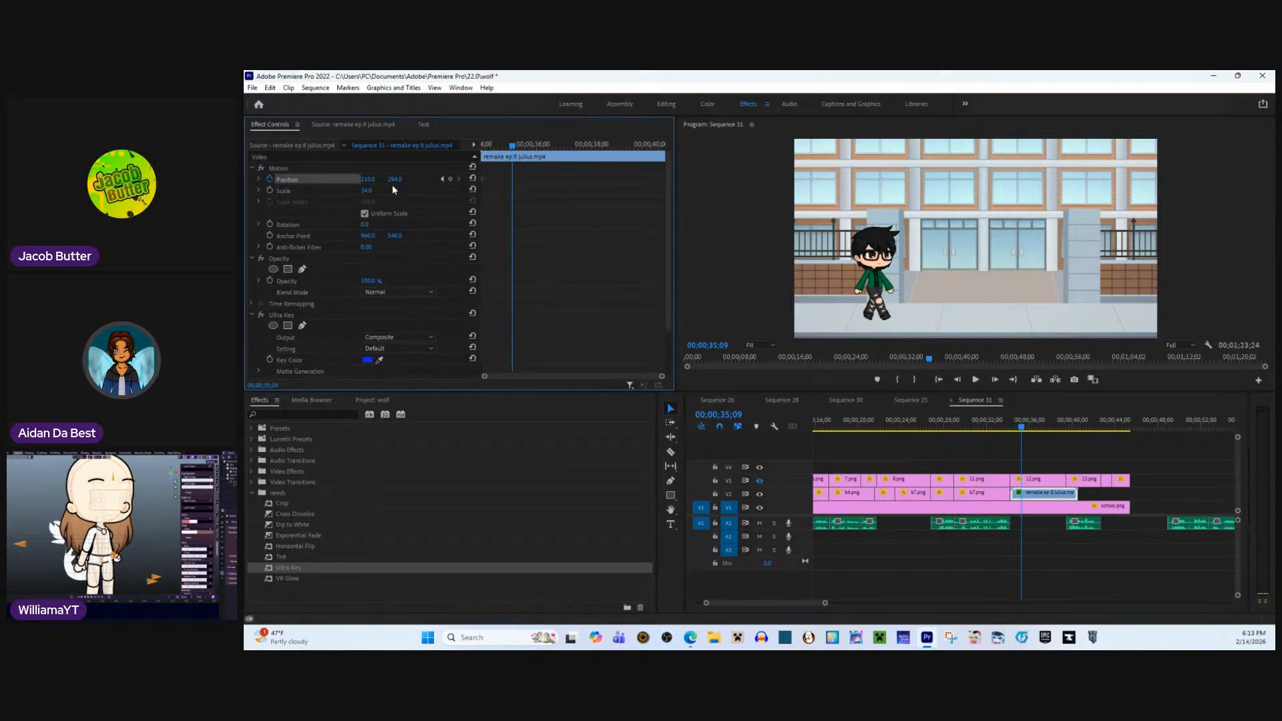
left_click(270, 189)
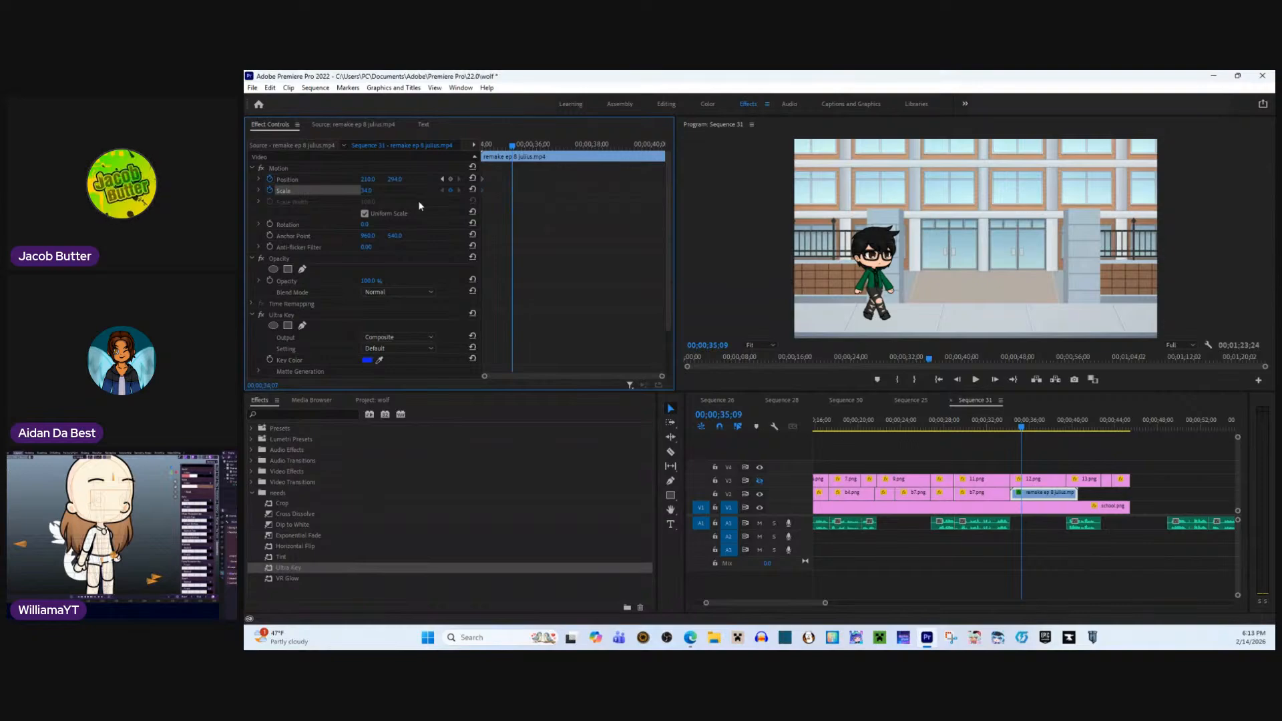
mouse_move(367, 181)
left_mouse_down()
mouse_move(428, 180)
mouse_move(377, 194)
left_mouse_up()
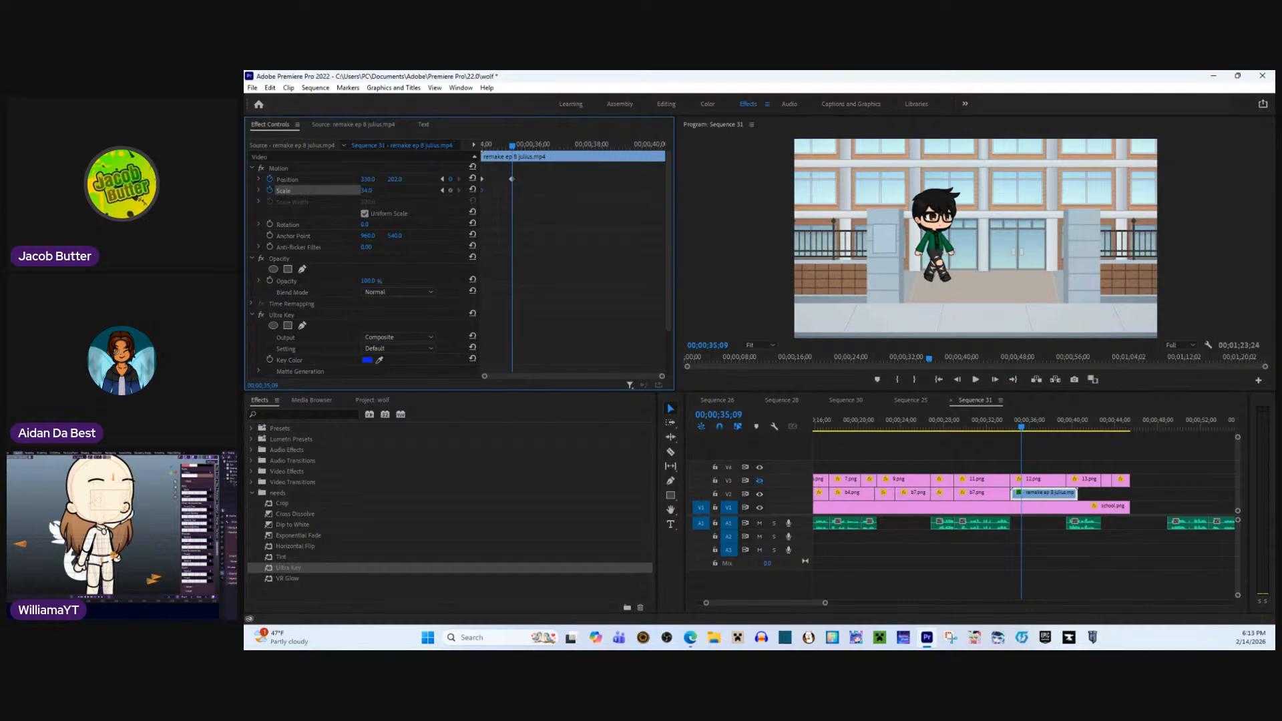
type("17")
key("Return")
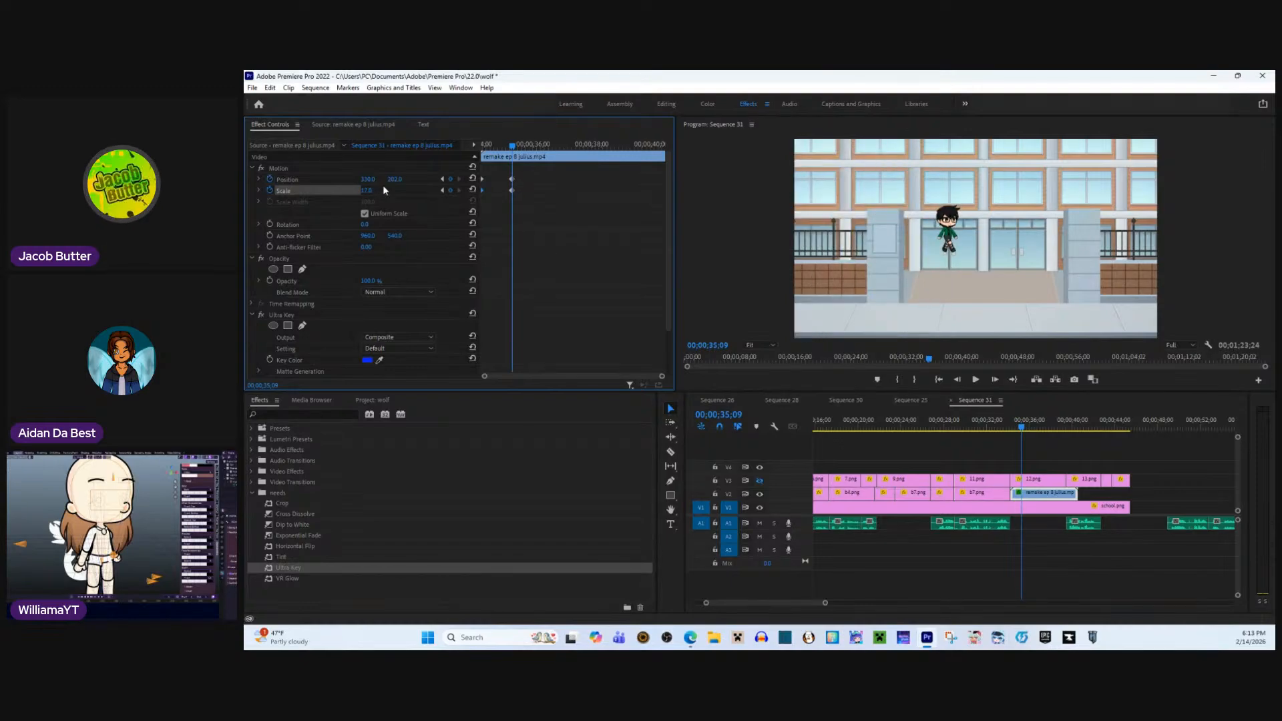
left_click_drag(395, 180, 609, 191)
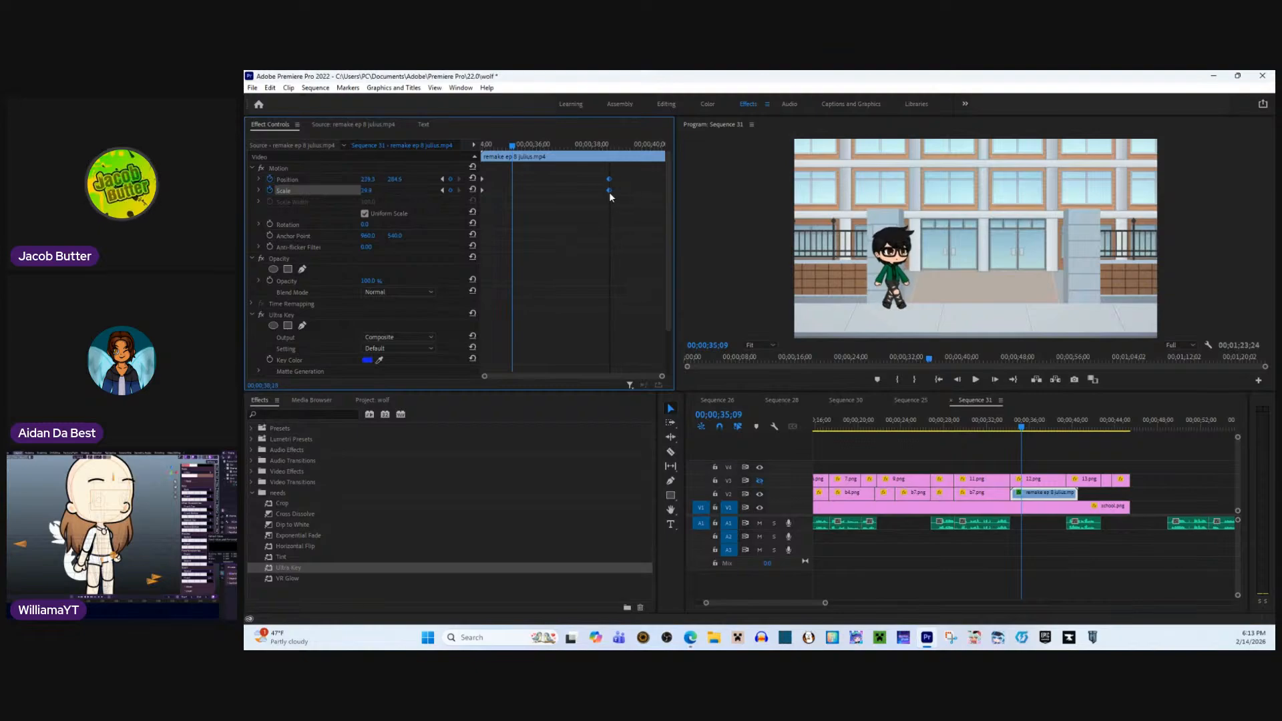
- Preview the walking animation and move the ending Position and Scale keyframes about one second earlier
left_click(536, 147)
left_click_drag(536, 147, 466, 143)
key("space")
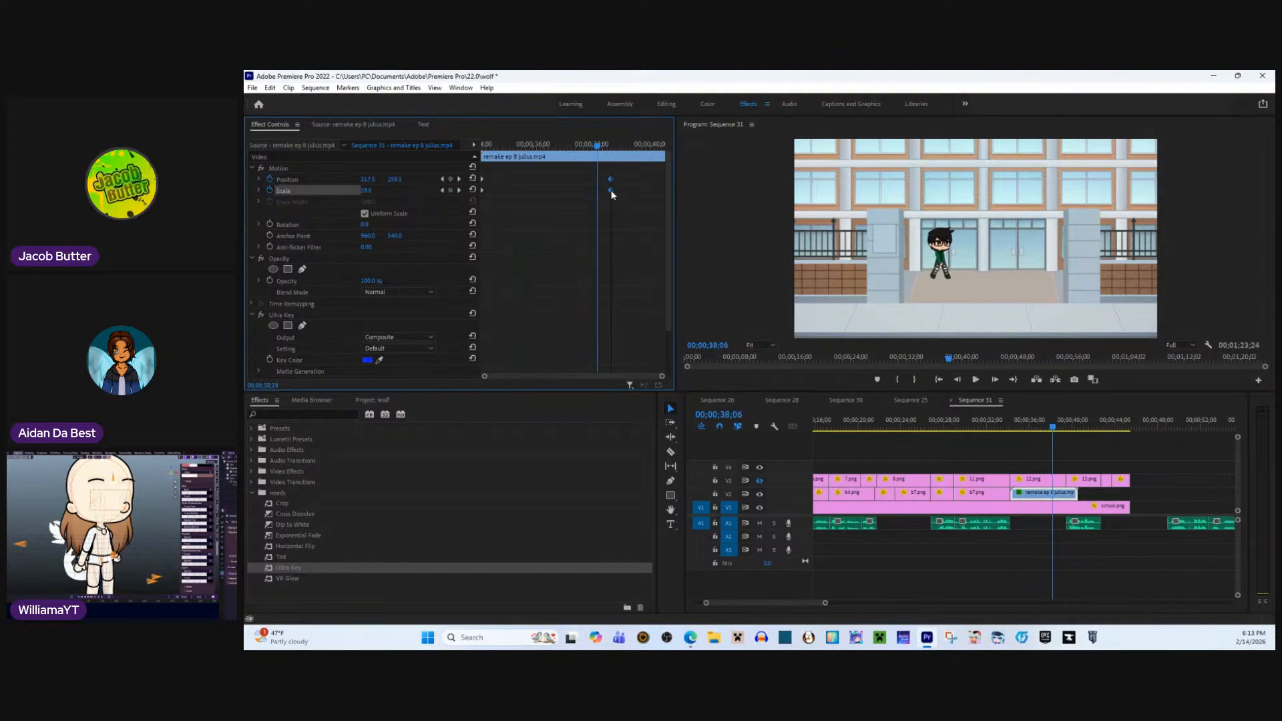
left_click_drag(610, 190, 579, 191)
left_click(547, 144)
key("space")
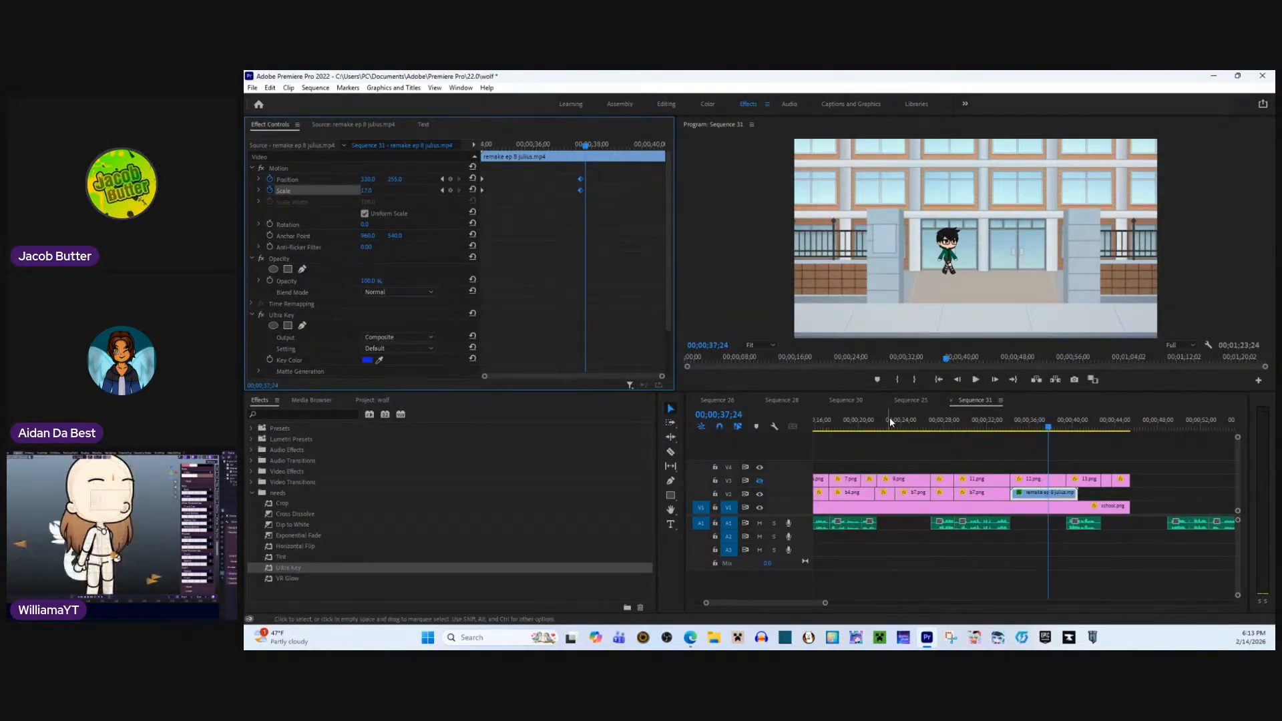
- Trim the end of the remake ep 8 julius.mp4 clip on V2 to 00;00;37;24 and shift its ending keyframes to the clip's end
left_click_drag(1079, 480, 1079, 493)
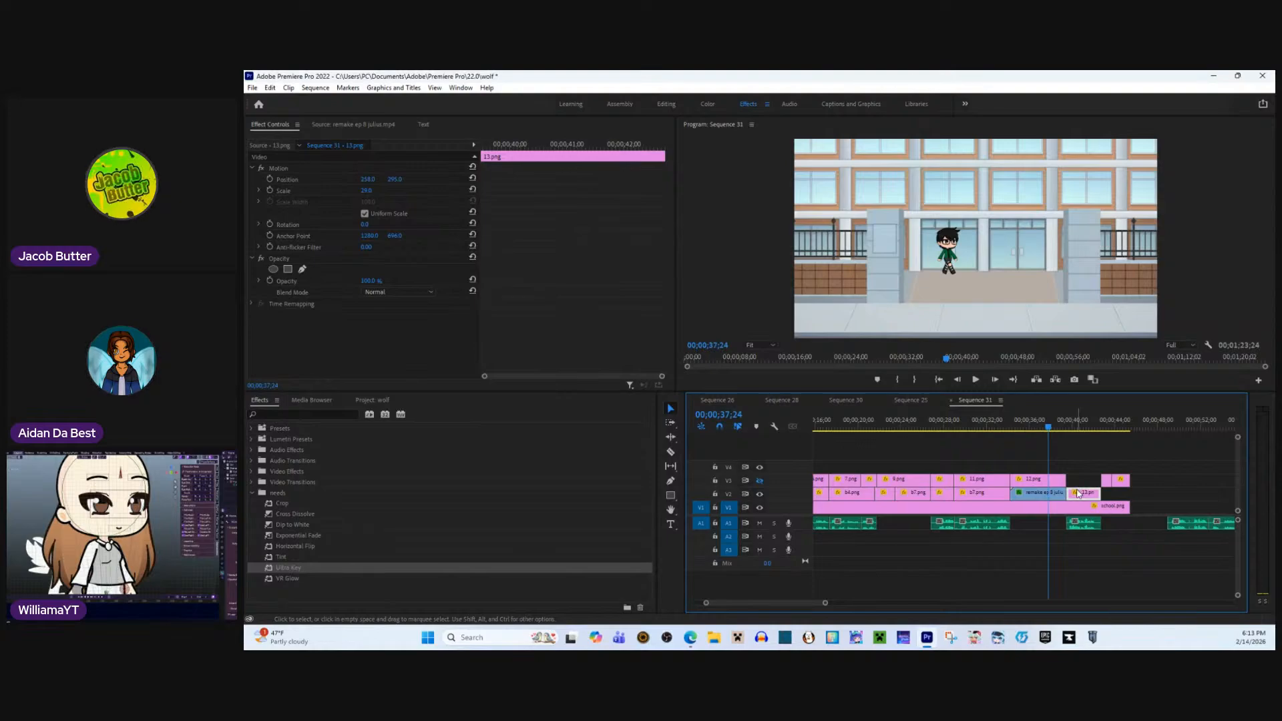
key("ctrl+z")
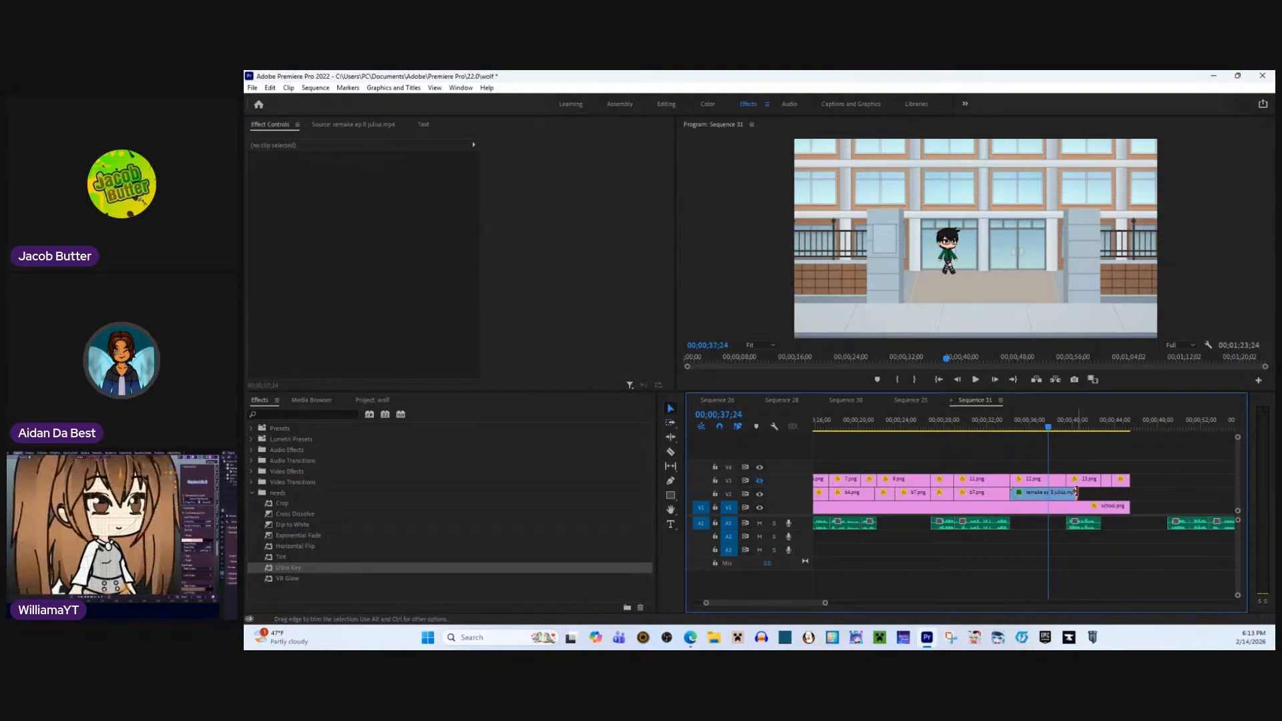
left_click_drag(1080, 492, 1048, 493)
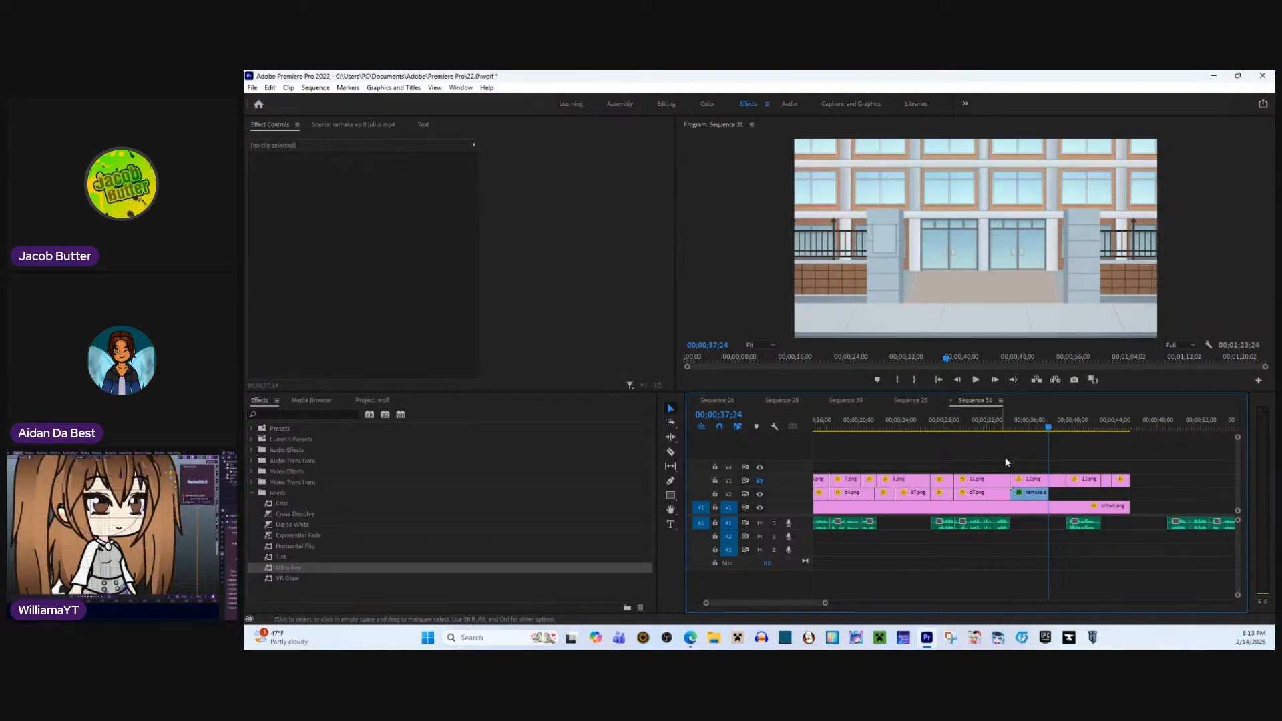
left_click(1030, 493)
left_click_drag(635, 169, 669, 183)
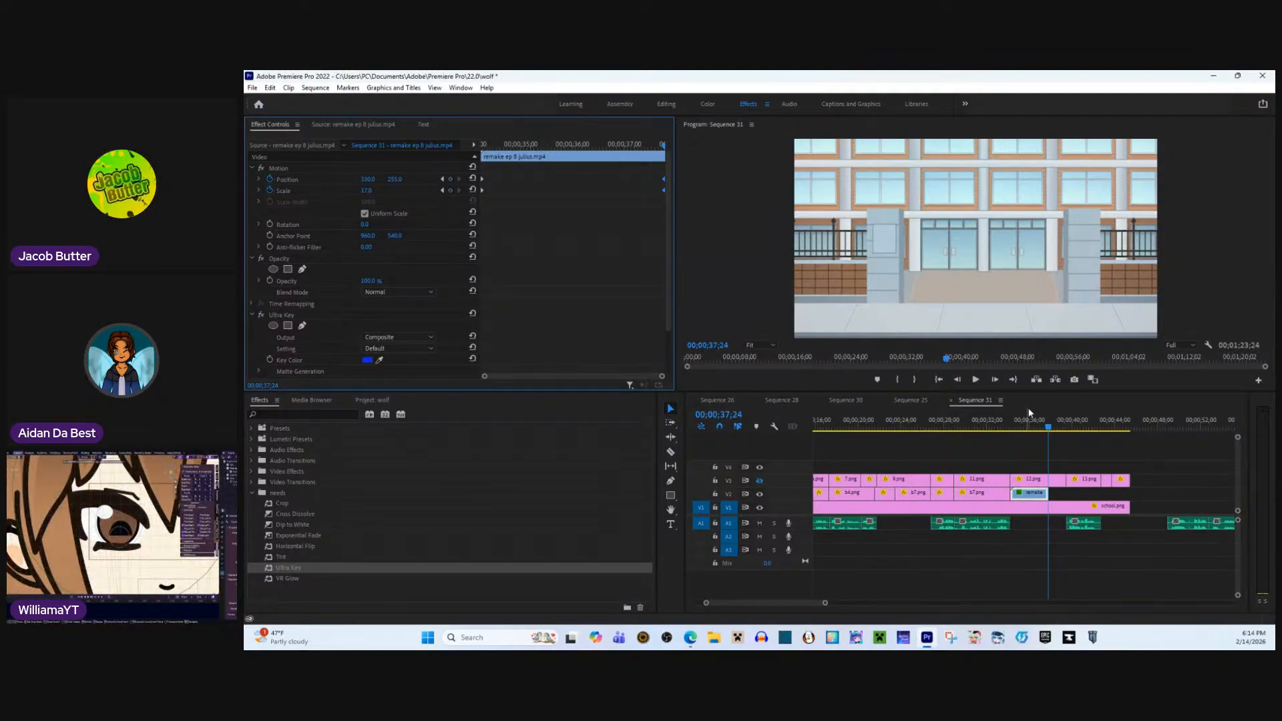
- Close the gap after 00;00;37;24 by trimming 12.png, shifting the following V3 images and dialogue clip earlier, and shortening the school background to match
left_click_drag(1064, 481, 1048, 483)
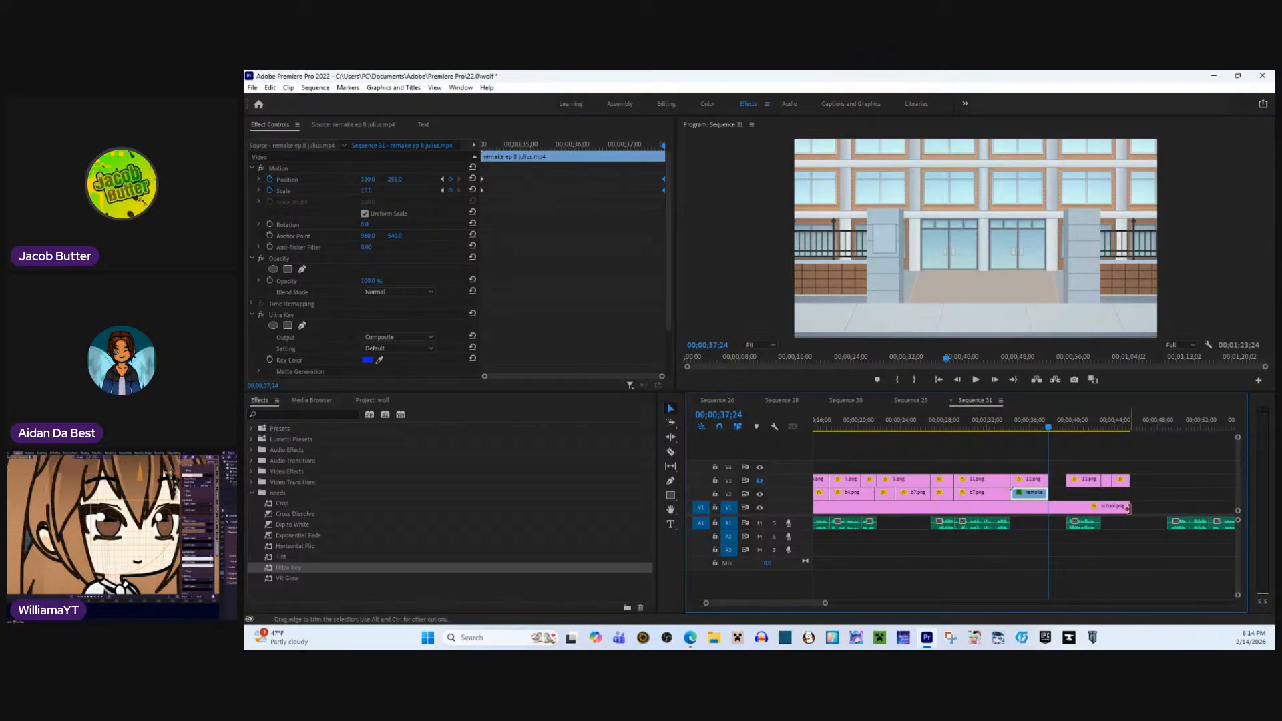
left_click_drag(1129, 509, 1071, 526)
left_click_drag(1056, 445, 1113, 509)
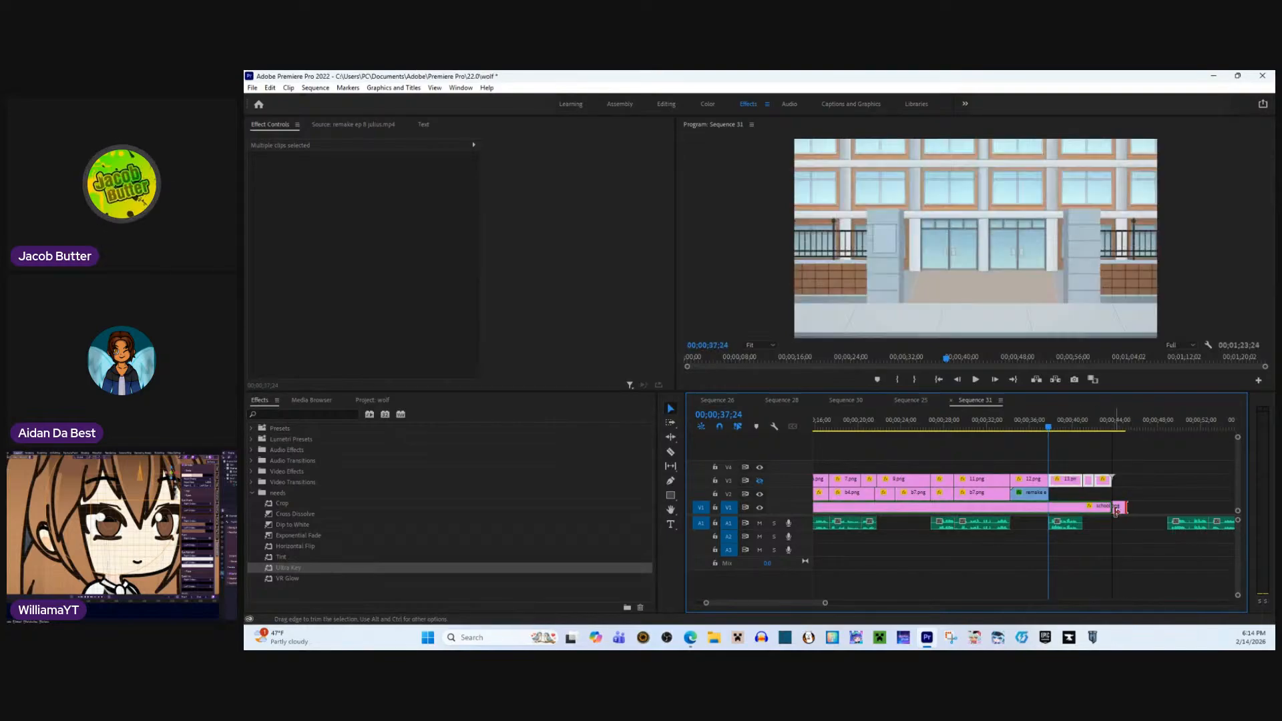
left_click(1117, 491)
- Play back the boy's walk to the school doors from about 00;00;33;21
left_click(1008, 418)
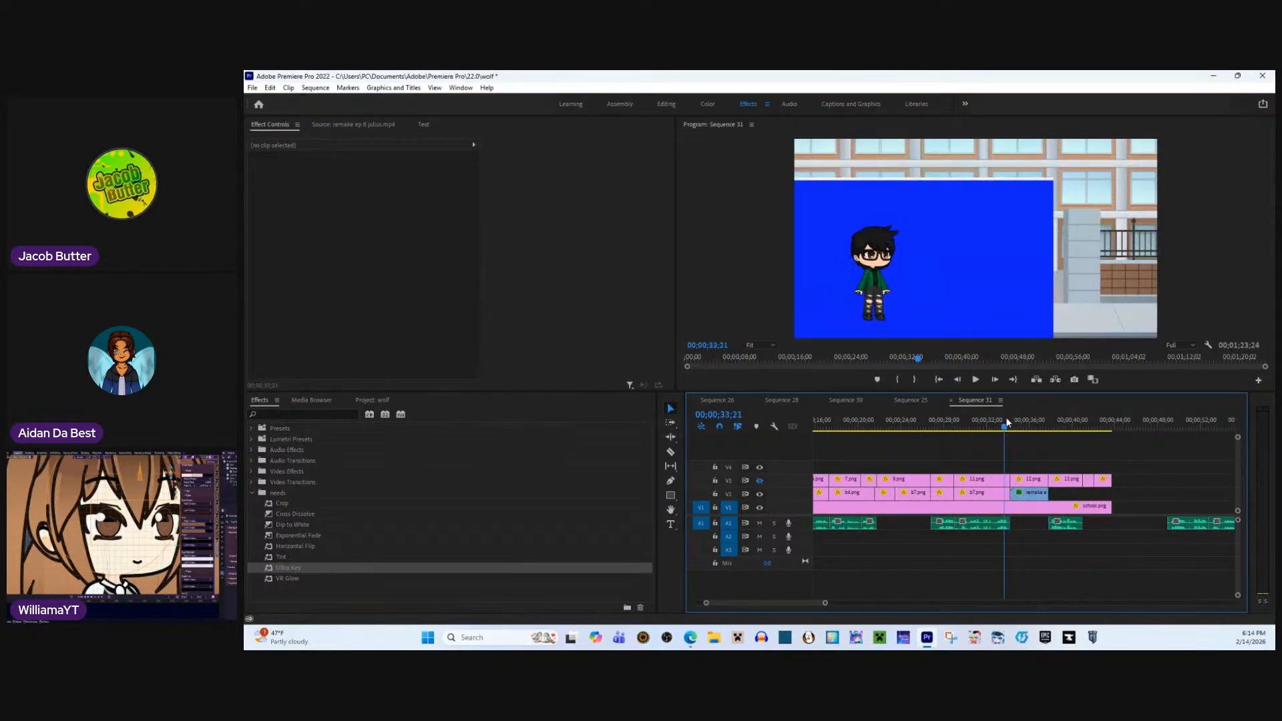
key("space")
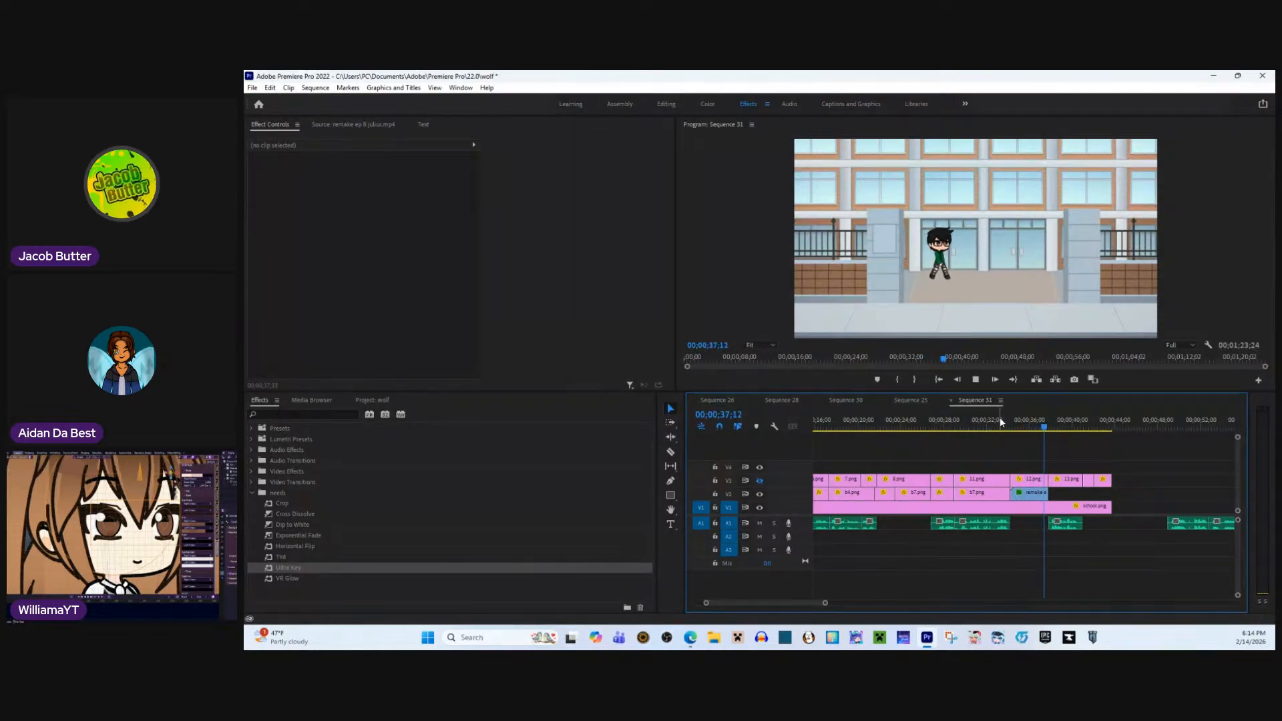
key("space")
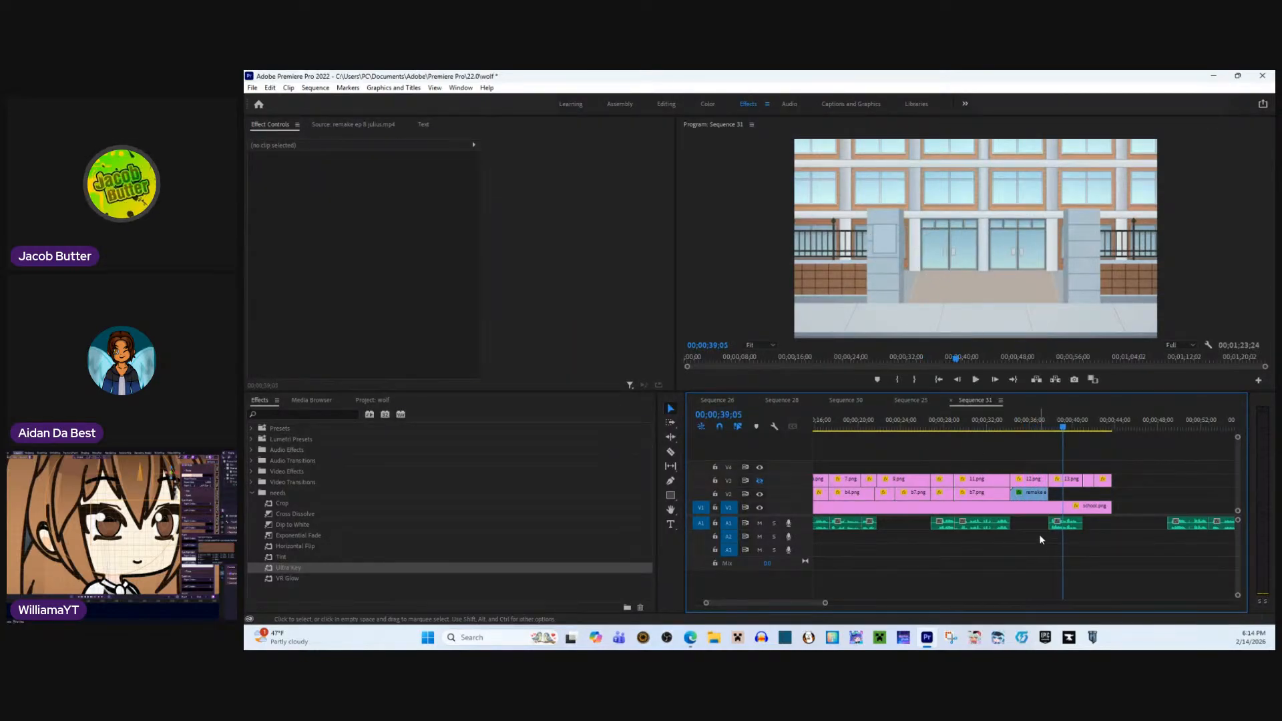
- Look through the project's character images and remake ep 8 videos to find the remaining scene assets
left_click(374, 400)
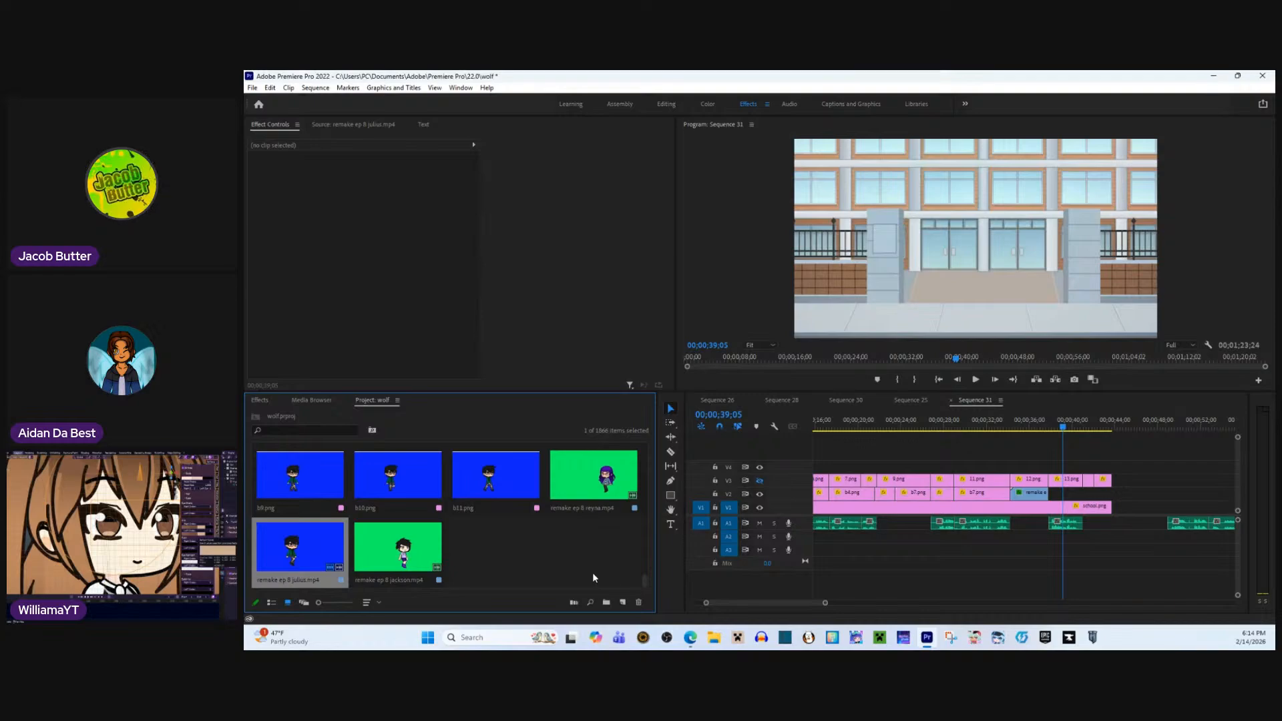
scroll(591, 572, "up", 2)
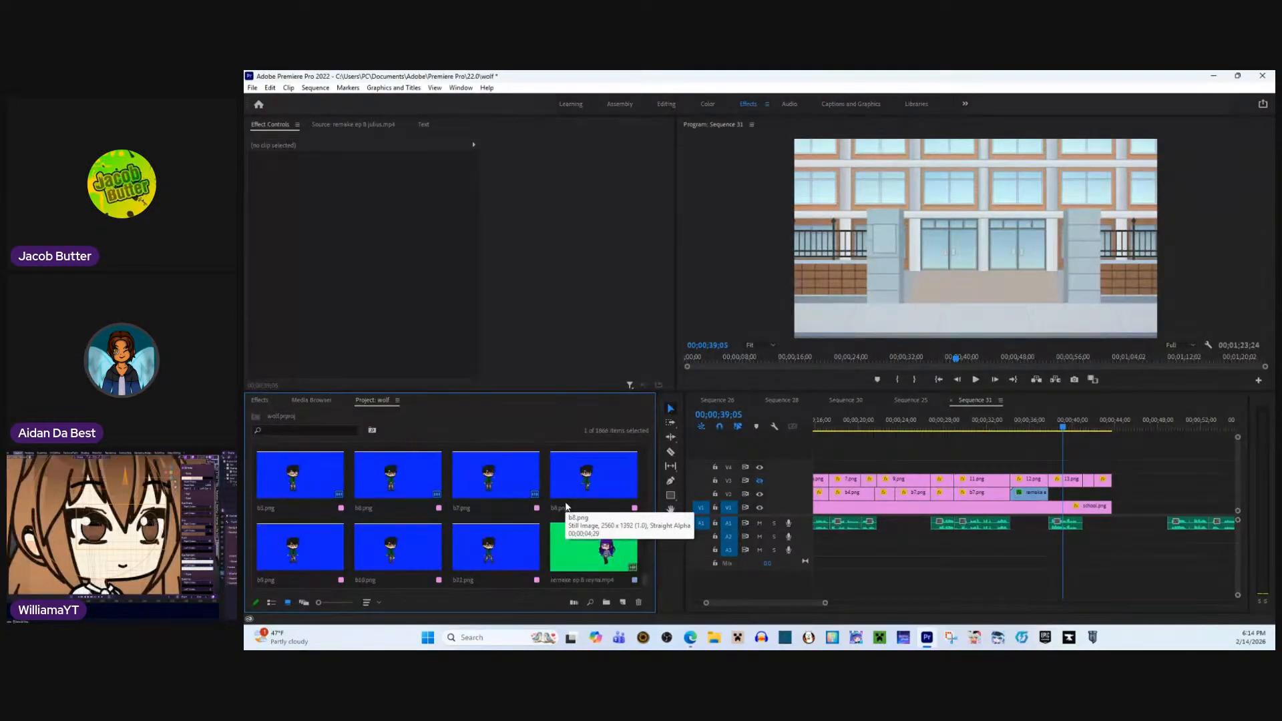
scroll(567, 508, "up", 4)
scroll(567, 508, "down", 1)
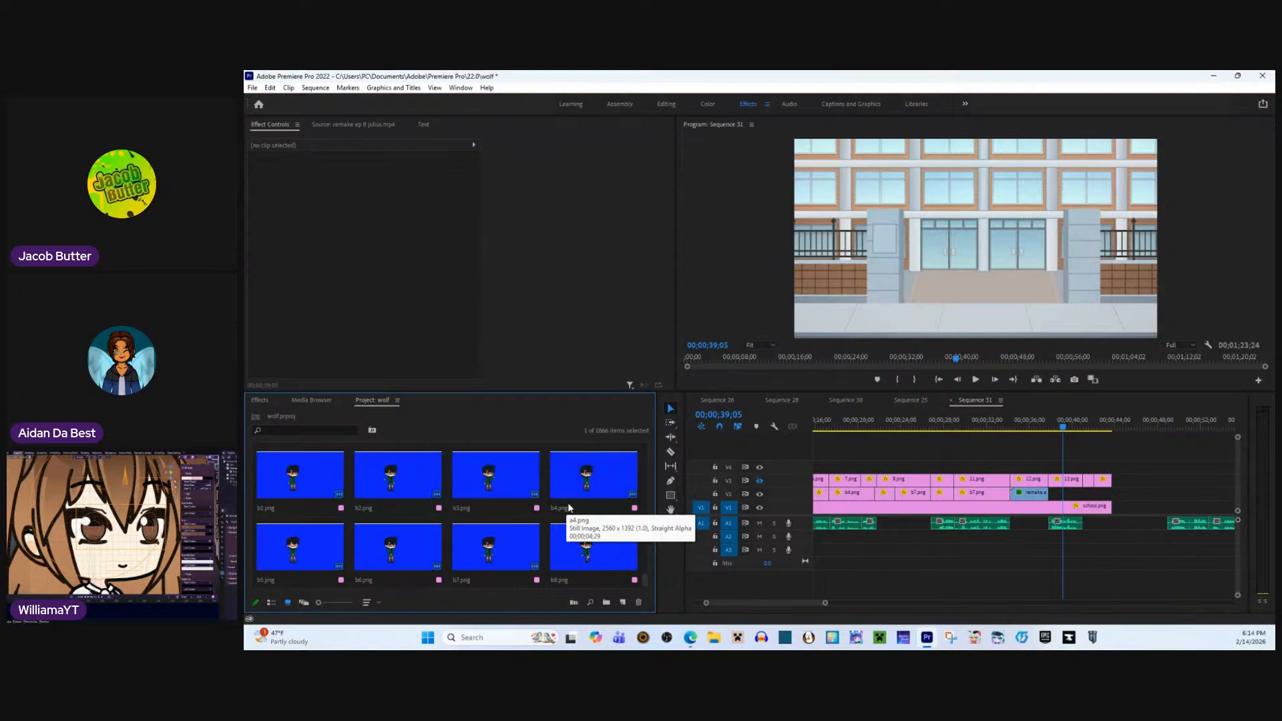
scroll(569, 507, "up", 3)
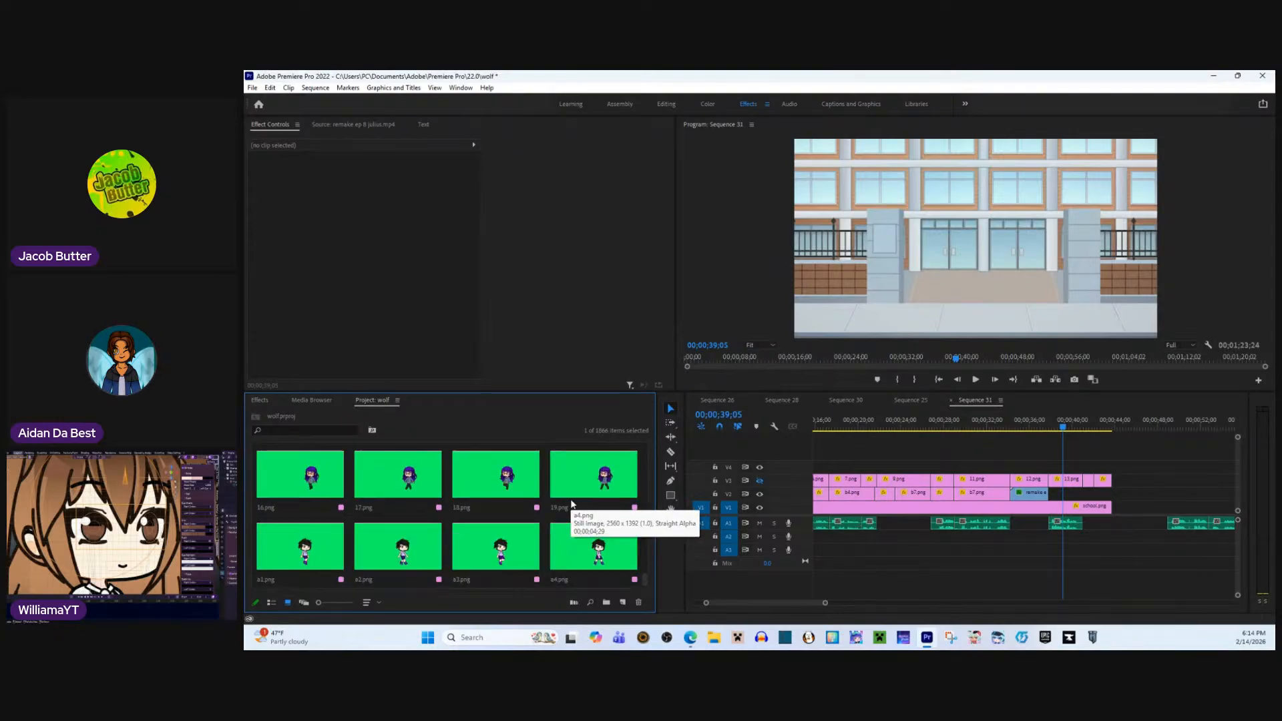
scroll(577, 507, "down", 1)
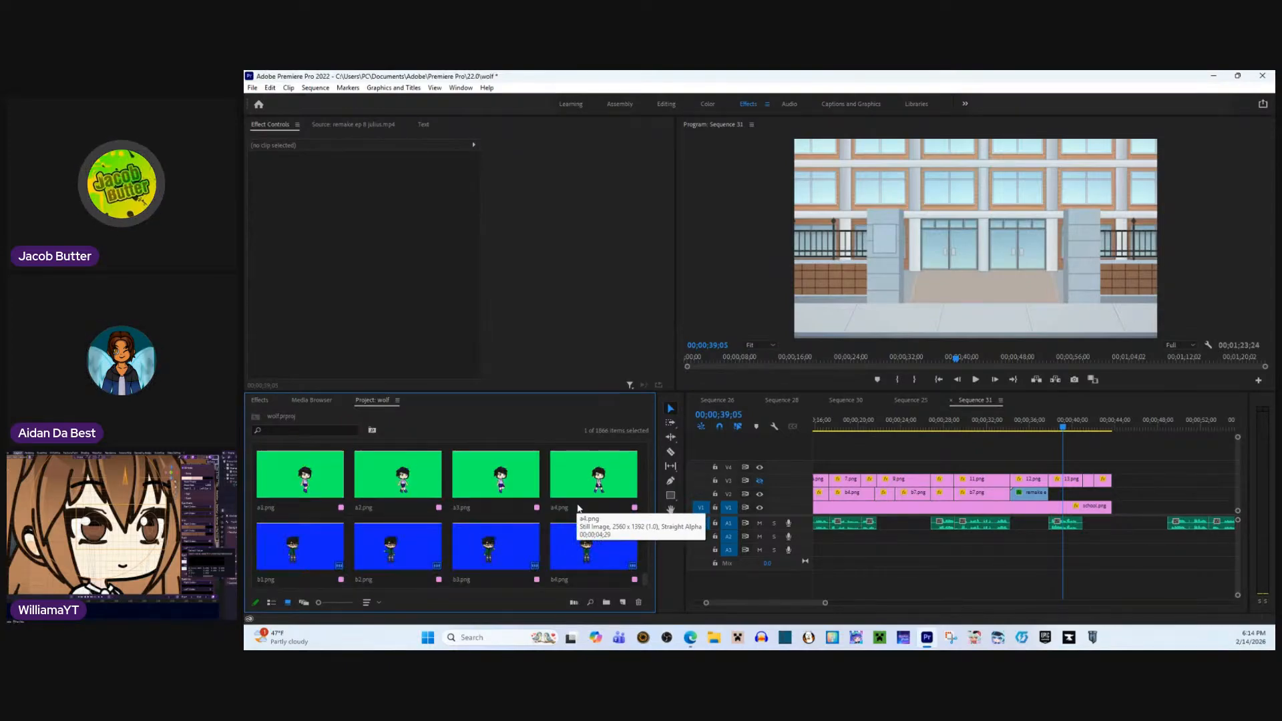
scroll(579, 508, "down", 1)
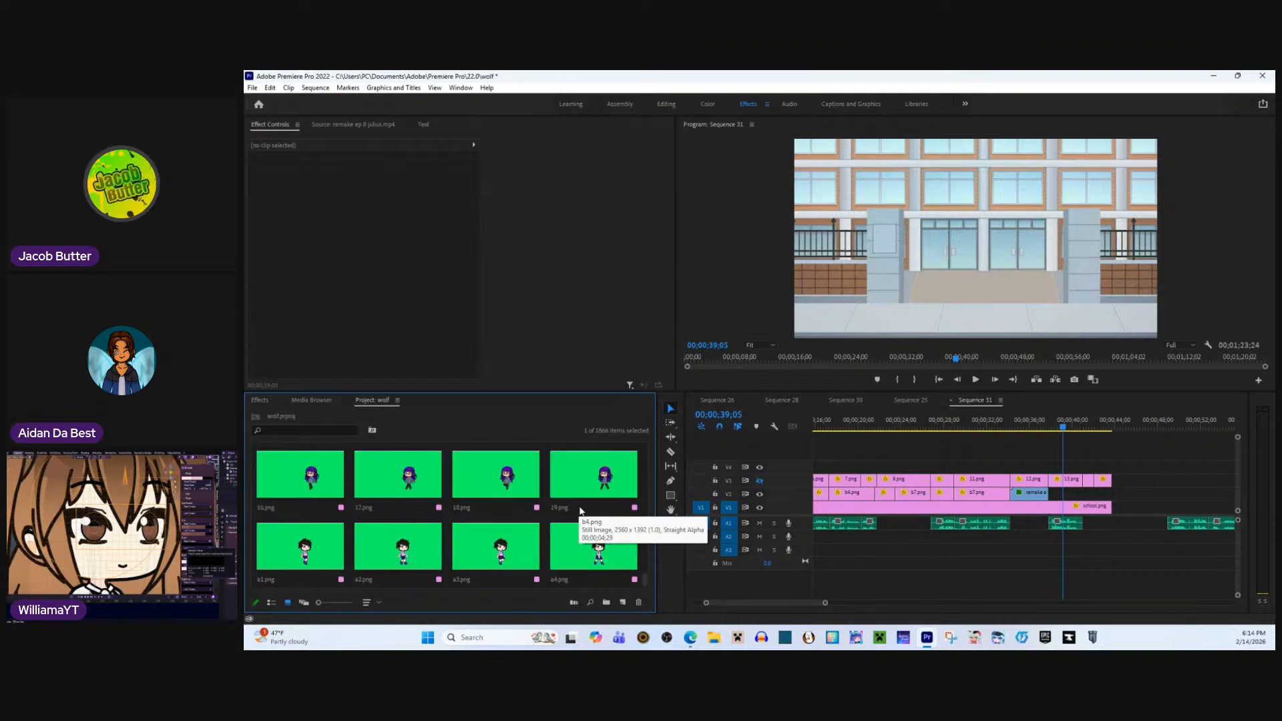
scroll(586, 512, "down", 1)
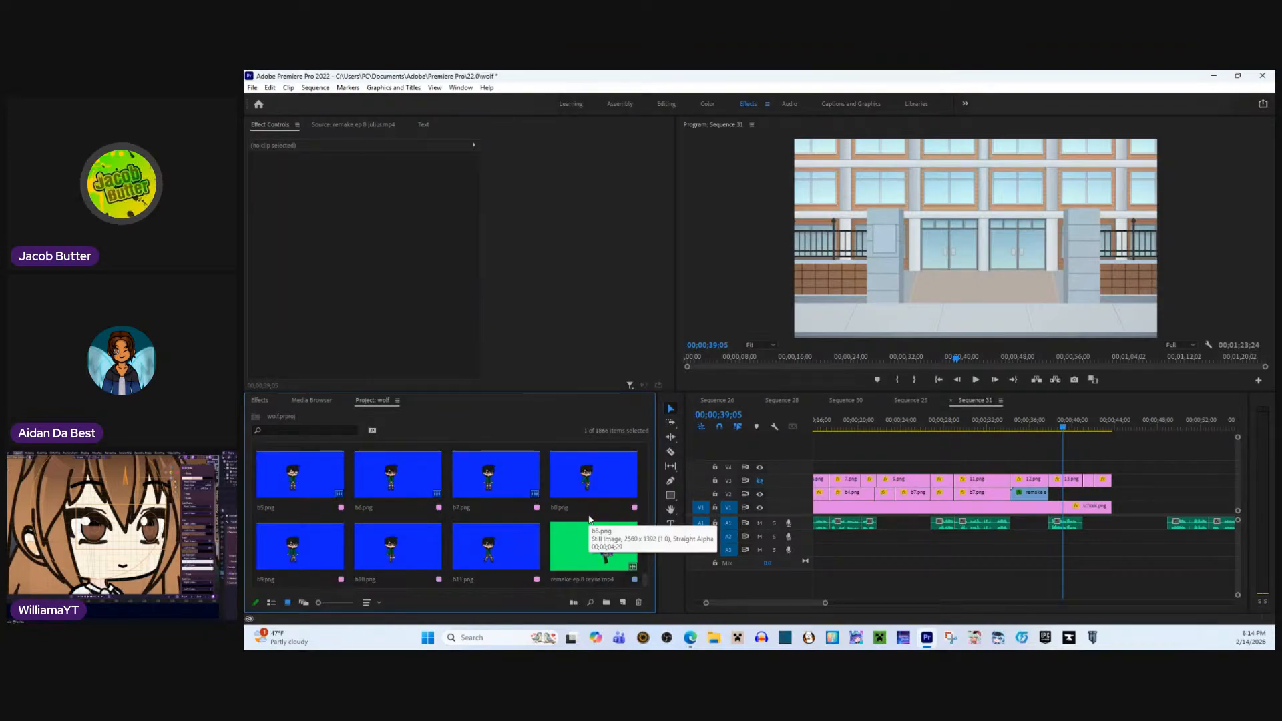
- Return to the beginning of Sequence 31 and turn the visibility of track V3 back on
left_click_drag(1015, 428, 731, 441)
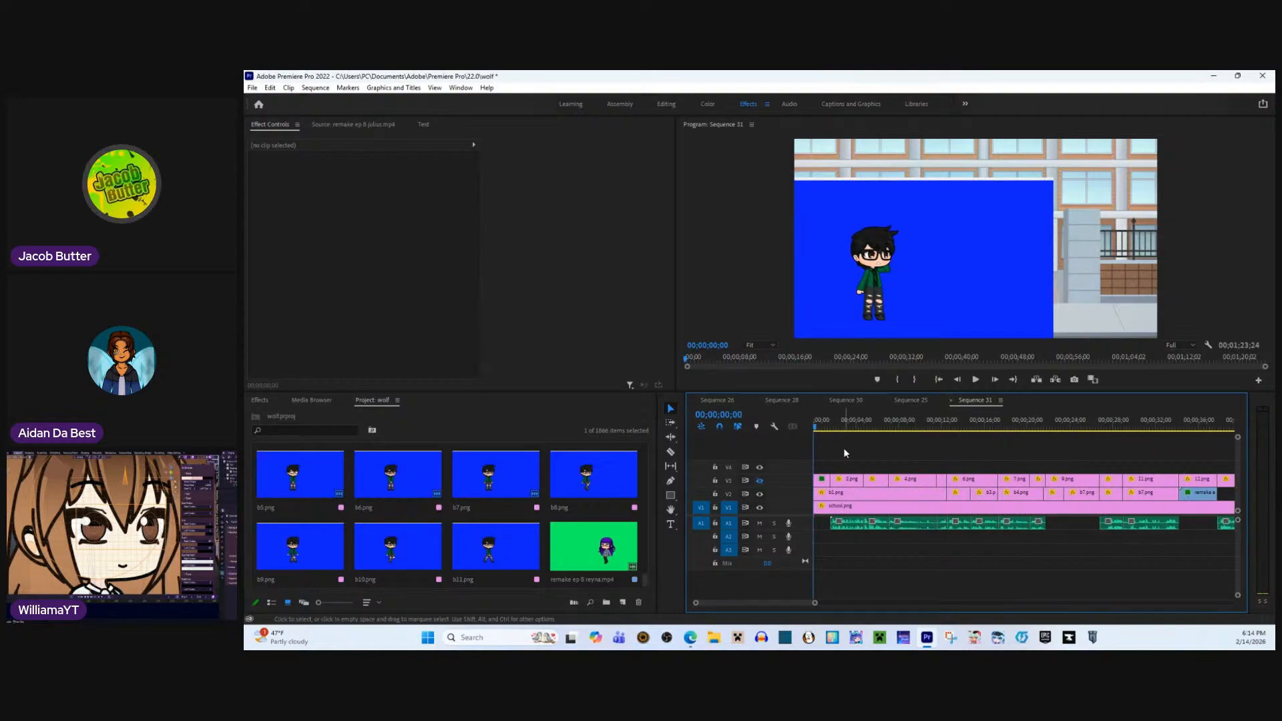
left_click_drag(816, 427, 829, 433)
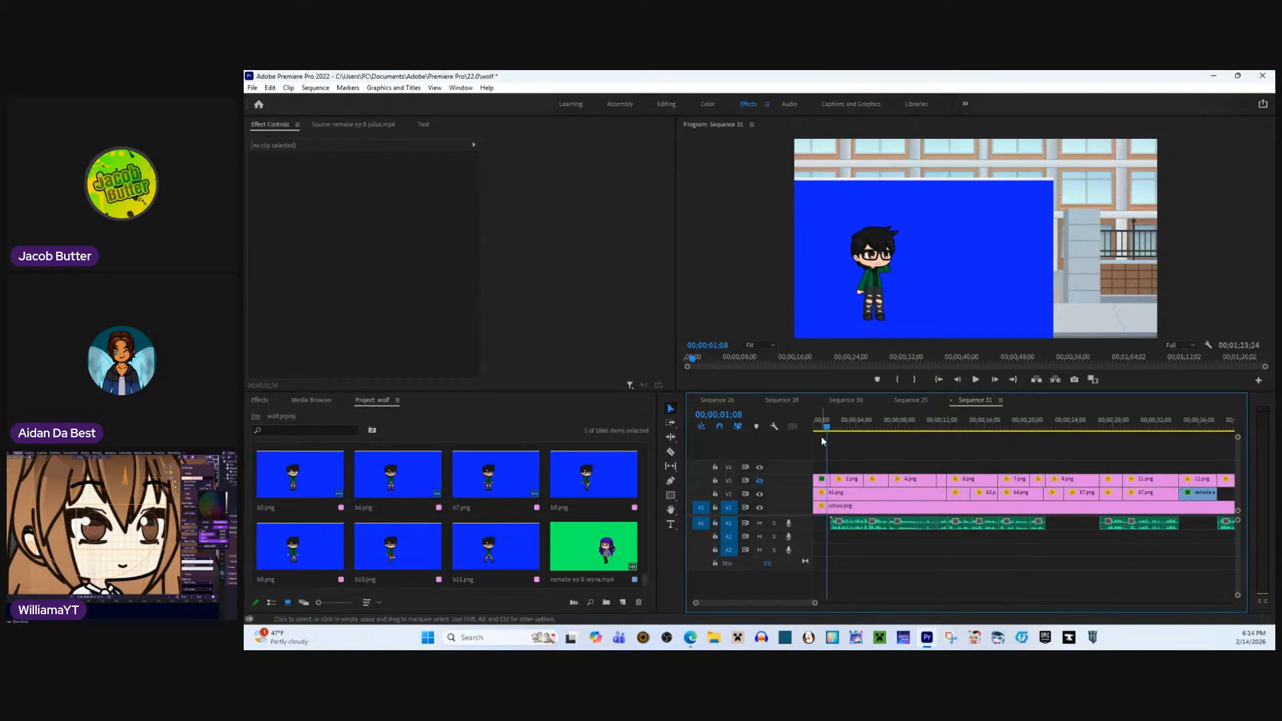
left_click(760, 481)
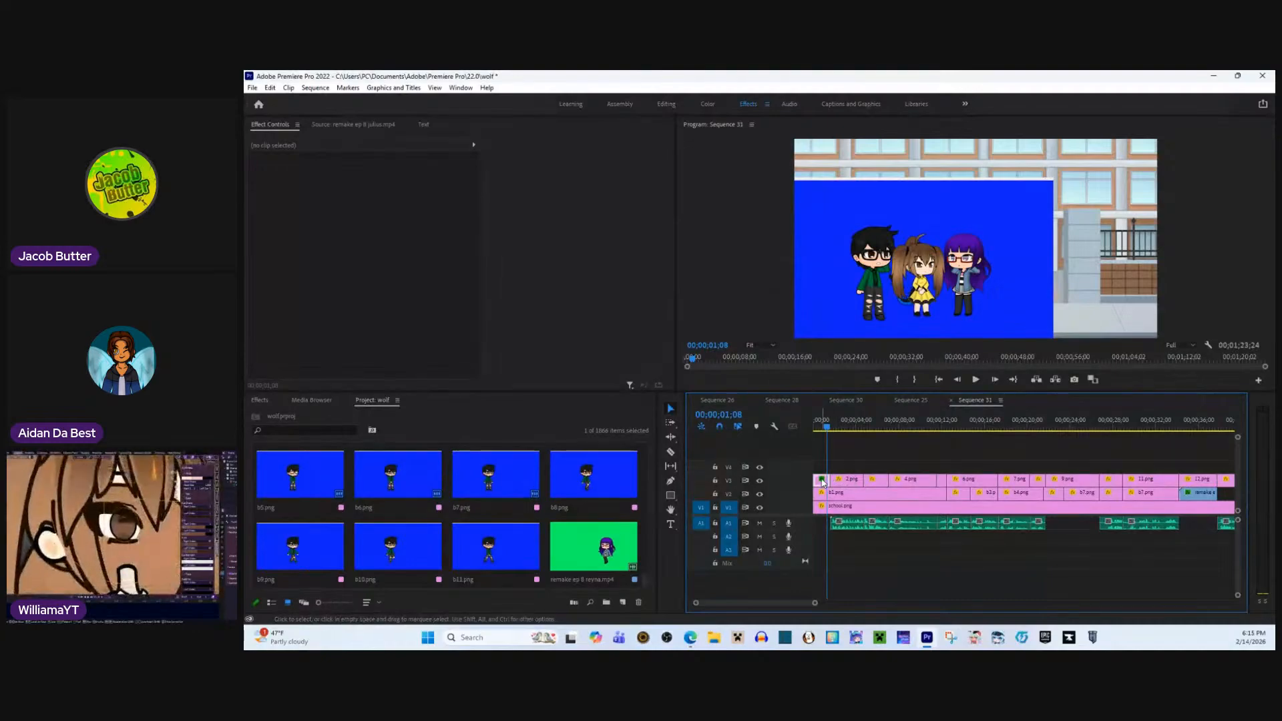
- Copy the Ultra Key effect from 1.png and paste it onto 2.png and 3.png on track V3
left_click(844, 484)
right_click(386, 316)
left_click(420, 371)
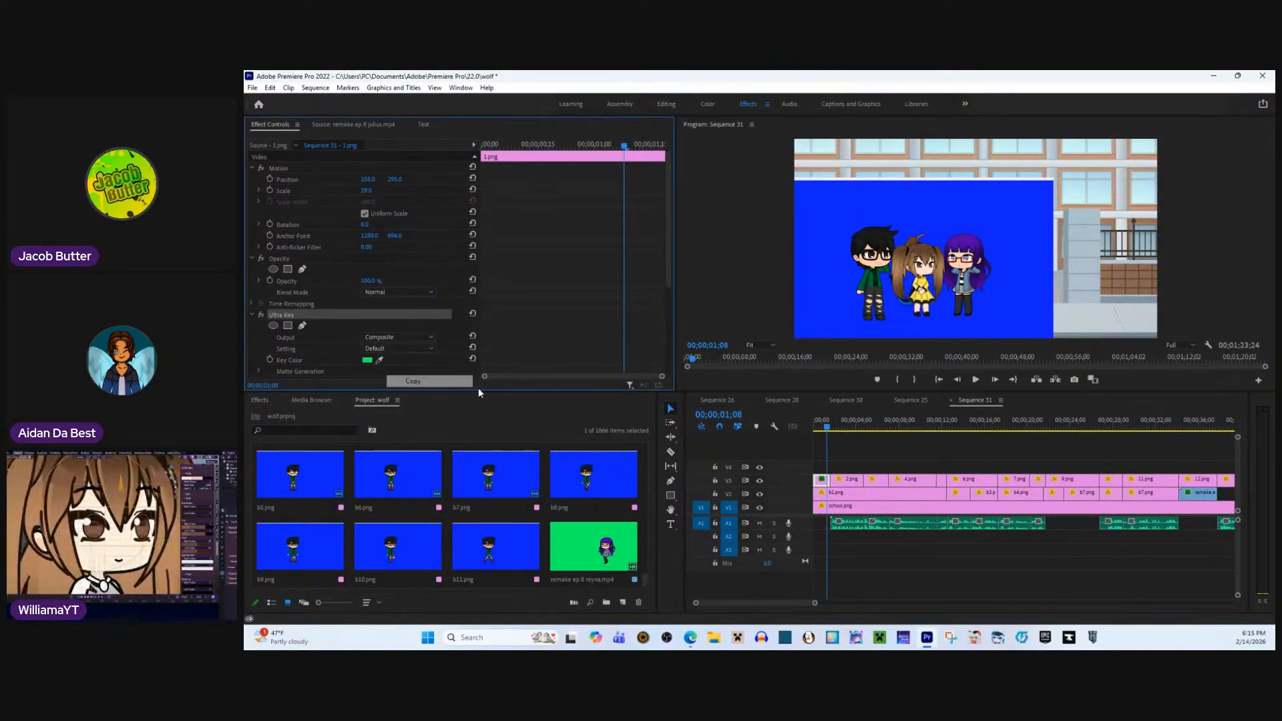
left_click(842, 479)
right_click(612, 326)
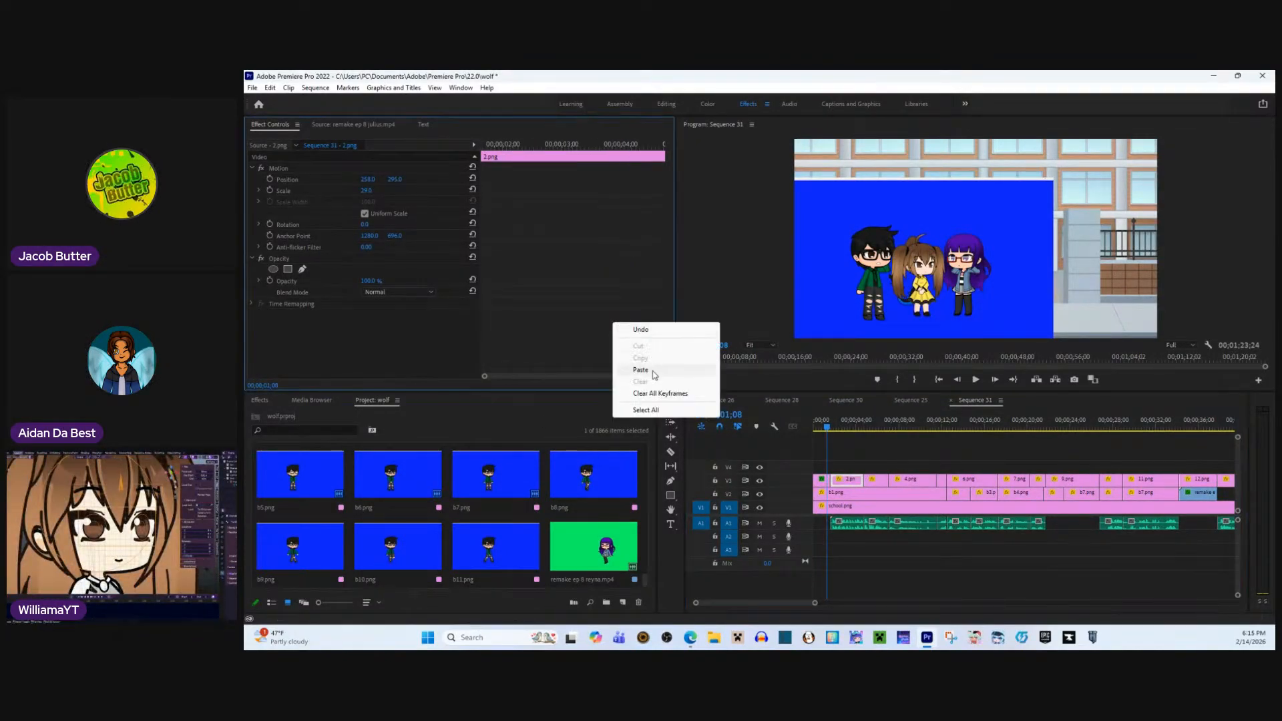
left_click(652, 372)
left_click(875, 481)
right_click(611, 323)
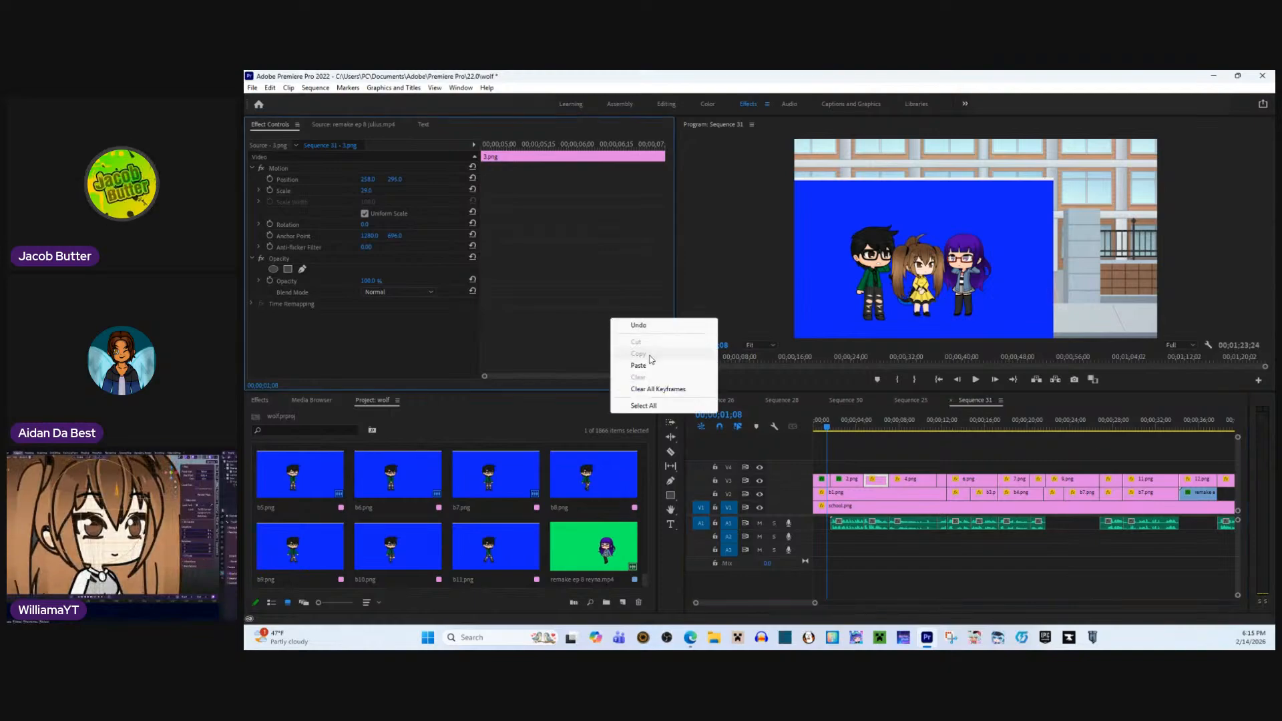
left_click(651, 370)
- Paste the copied Ultra Key effect onto 4.png, 5.png and 6.png on track V3
left_click(912, 480)
right_click(594, 311)
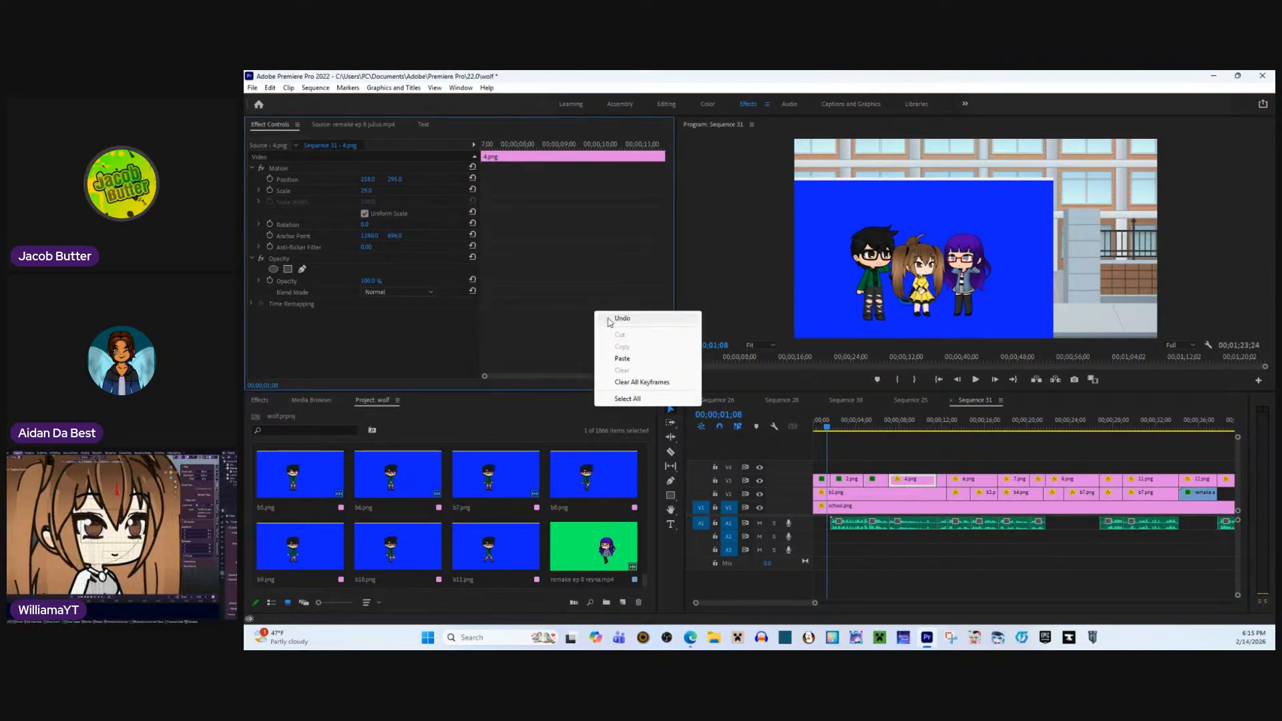
left_click(637, 361)
left_click(941, 481)
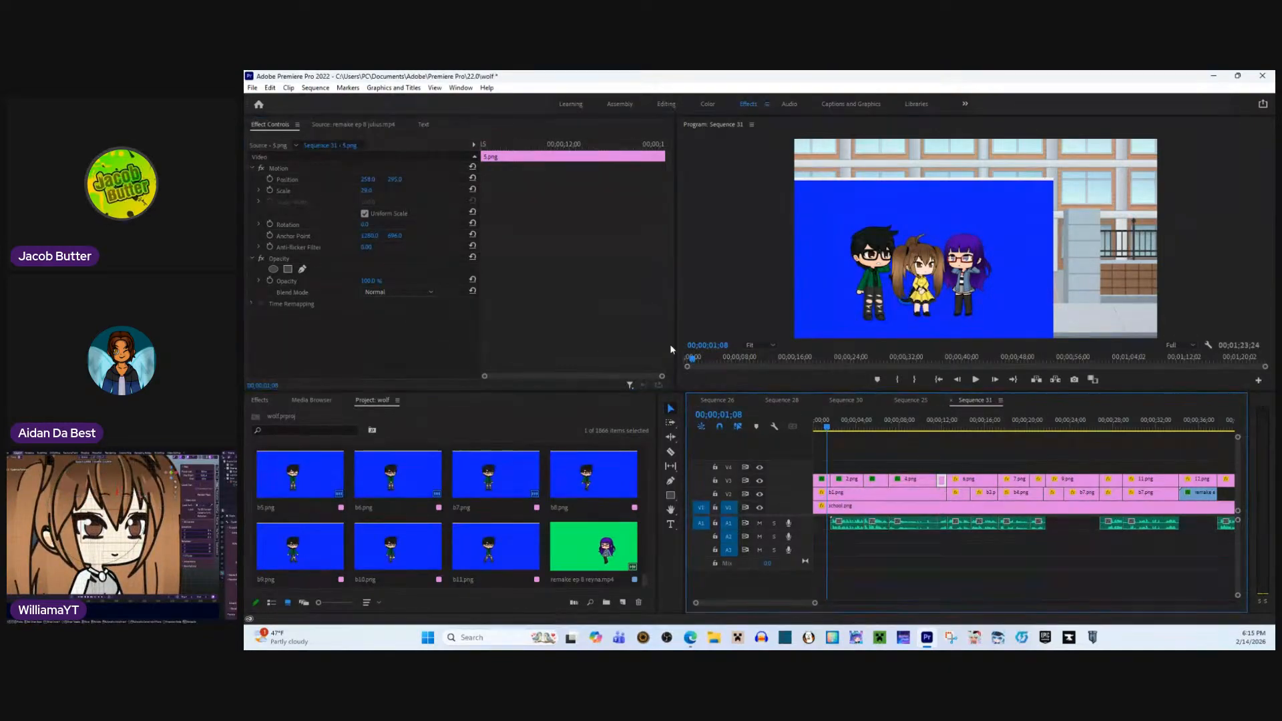
right_click(602, 309)
left_click(641, 357)
left_click(971, 479)
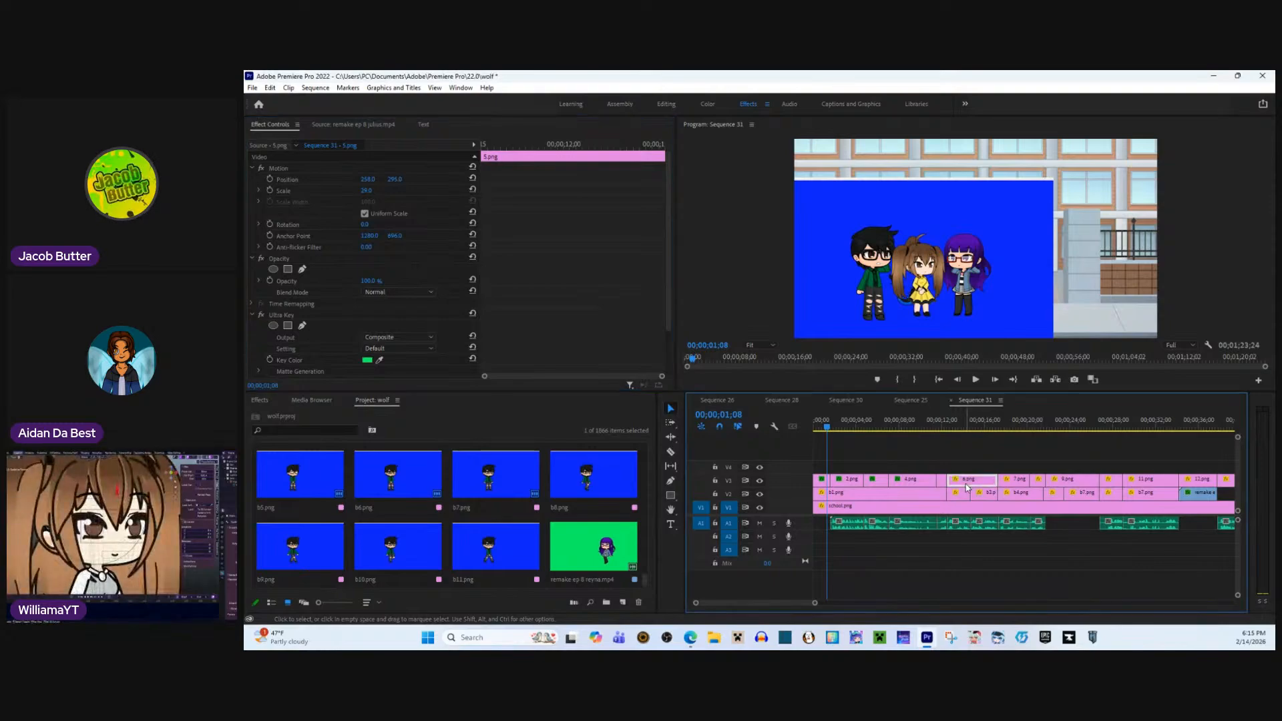
right_click(511, 237)
left_click(551, 281)
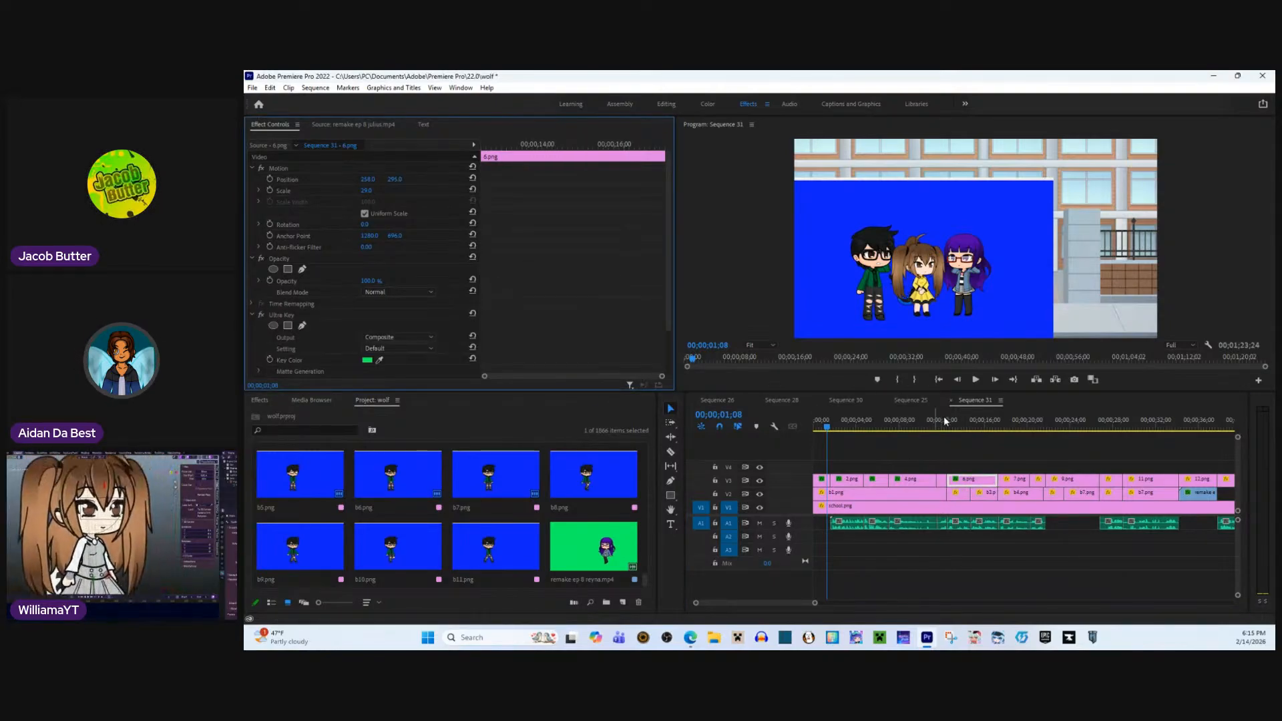
- Paste the copied Ultra Key effect onto 7.png, 8.png and 9.png on track V3
left_click(1015, 479)
right_click(615, 273)
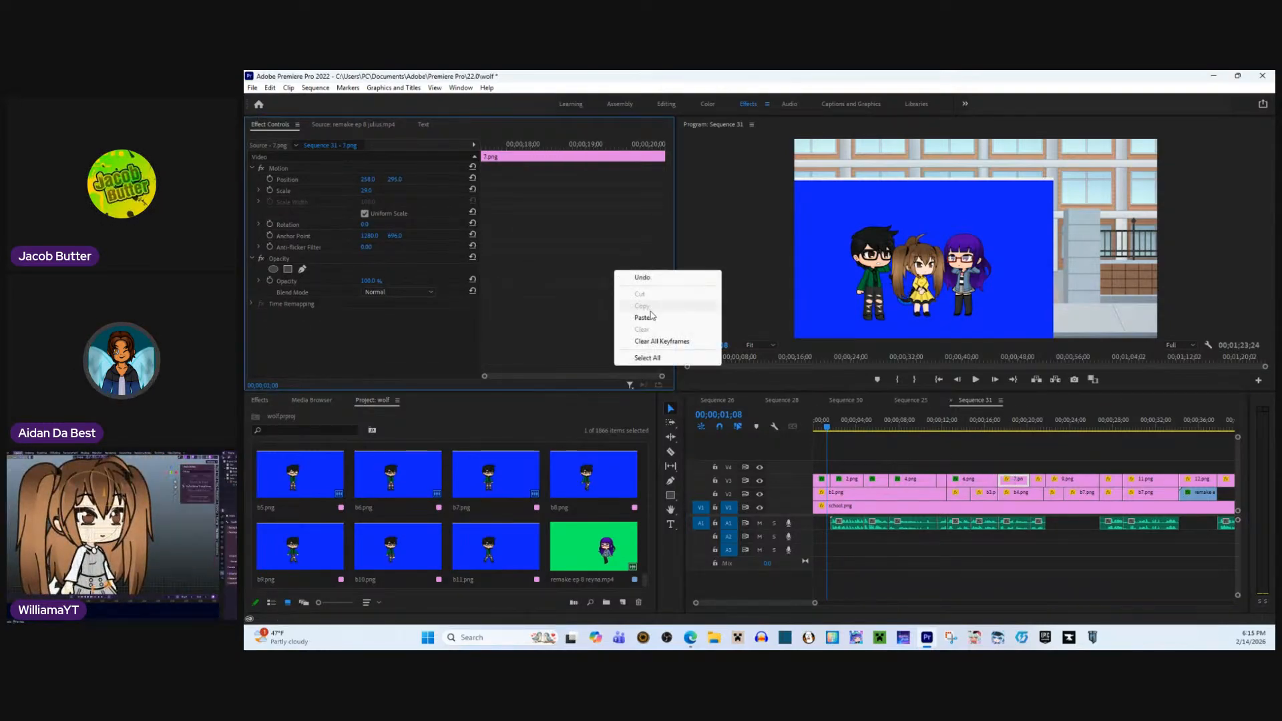
left_click(657, 319)
left_click(1038, 480)
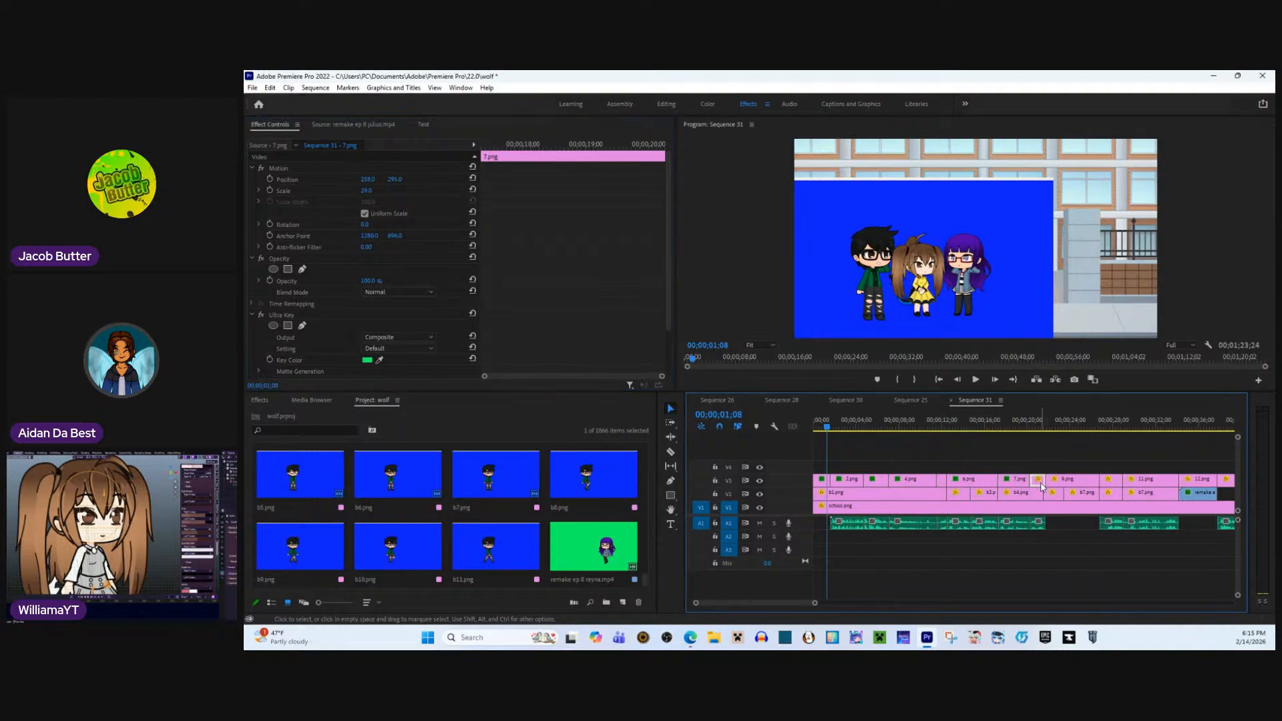
right_click(611, 258)
left_click(658, 304)
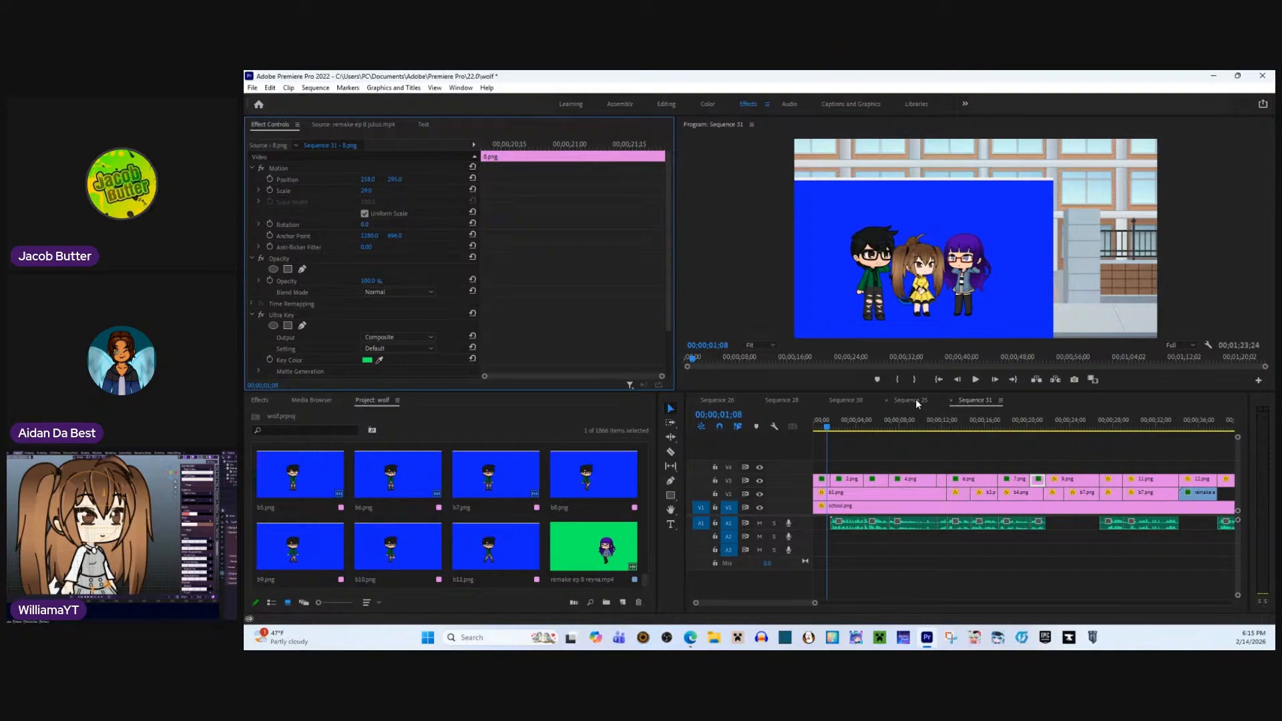
left_click(1074, 486)
right_click(586, 247)
left_click(612, 293)
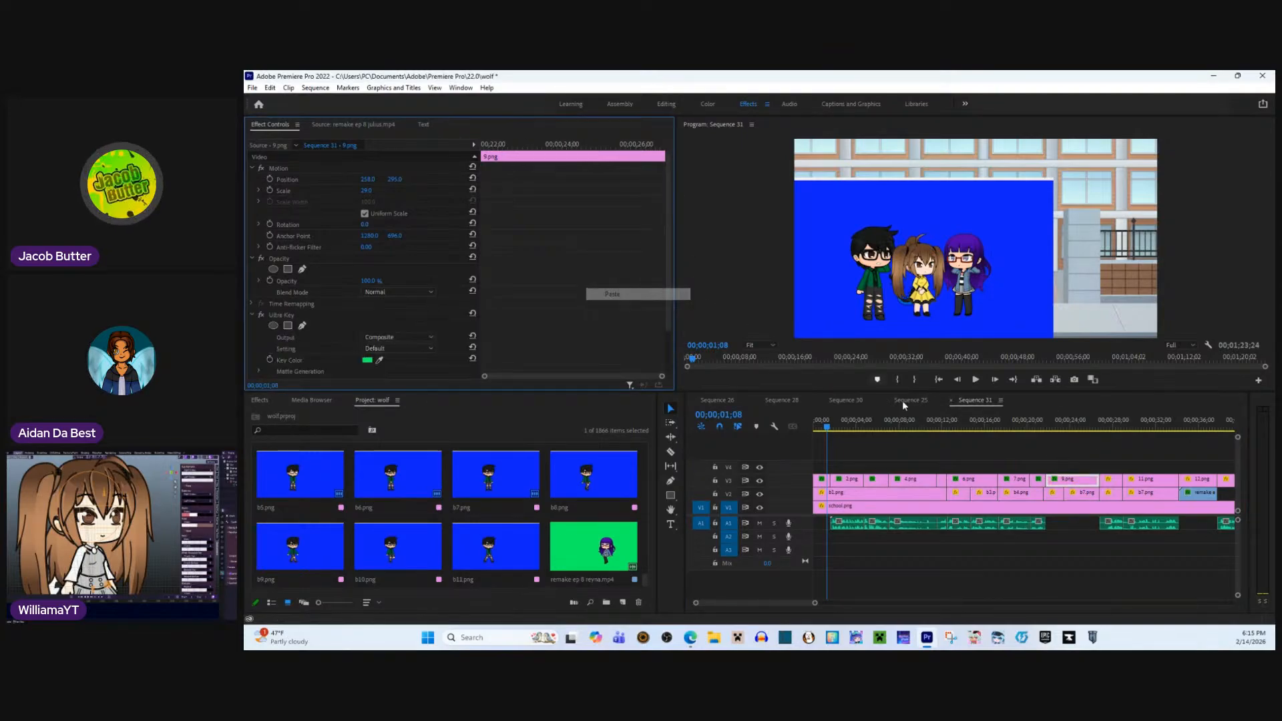
- Paste the copied Ultra Key effect onto 10.png and 11.png on track V3
scroll(1070, 452, "down", 4)
left_click(997, 480)
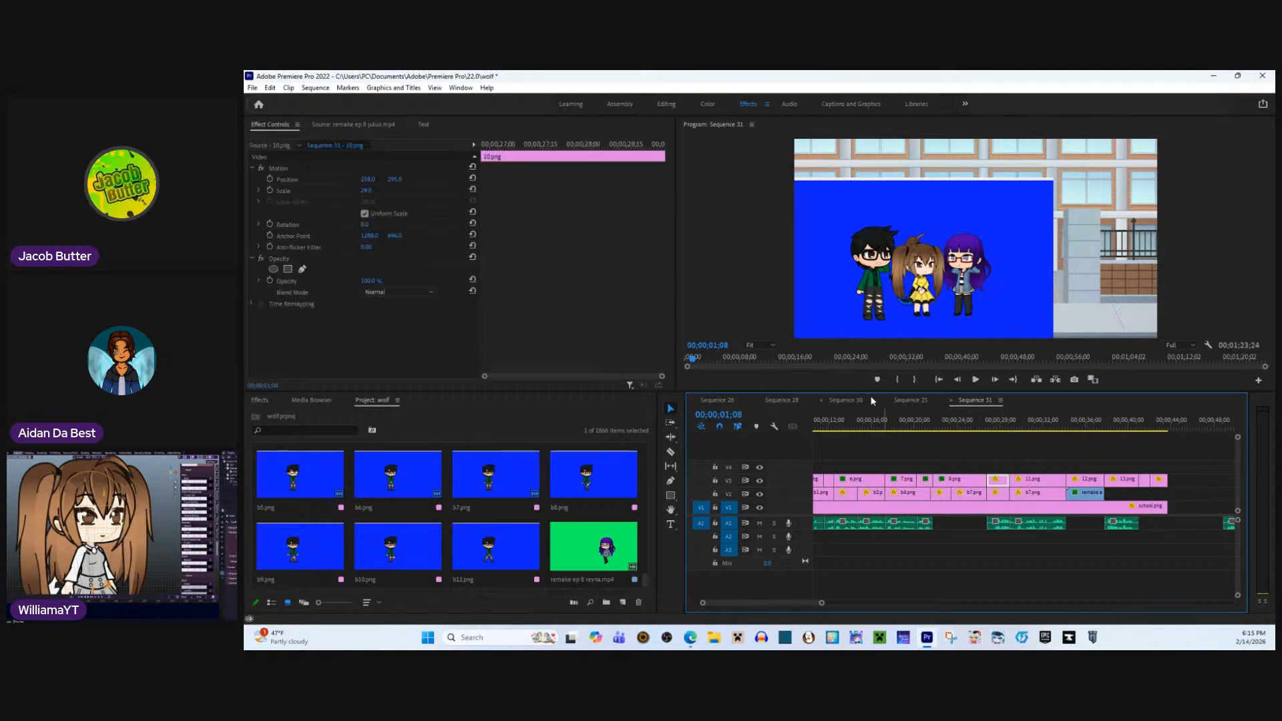
right_click(638, 319)
left_click(684, 366)
left_click(993, 421)
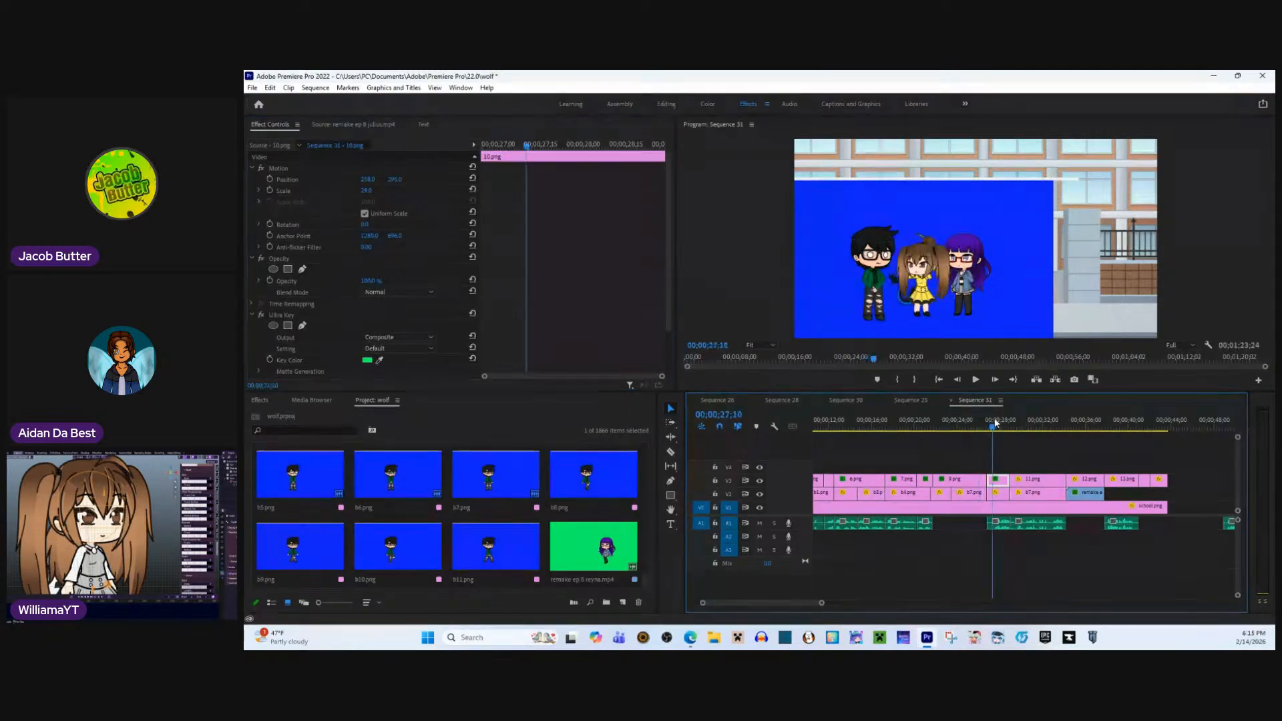
left_click_drag(995, 422, 1005, 422)
left_click(1032, 479)
right_click(600, 317)
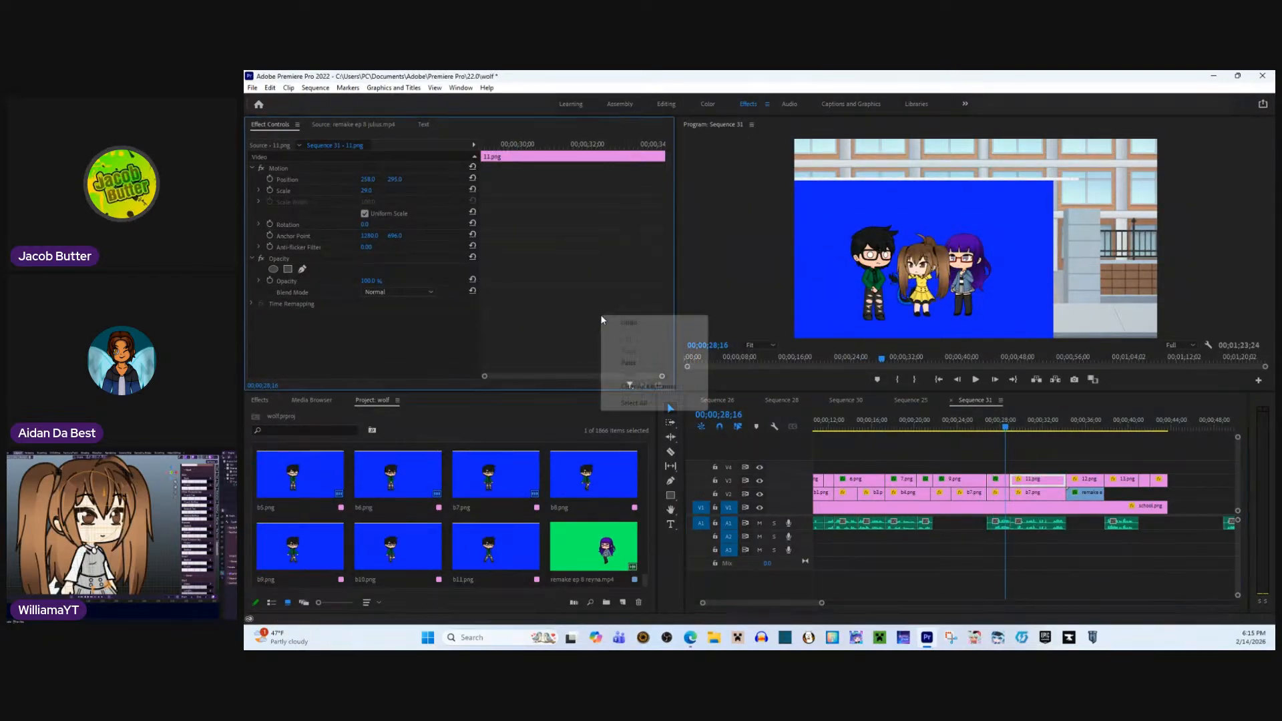
left_click(629, 362)
- Paste the copied Ultra Key effect onto 12.png and once more onto 11.png on track V3
left_click(1085, 481)
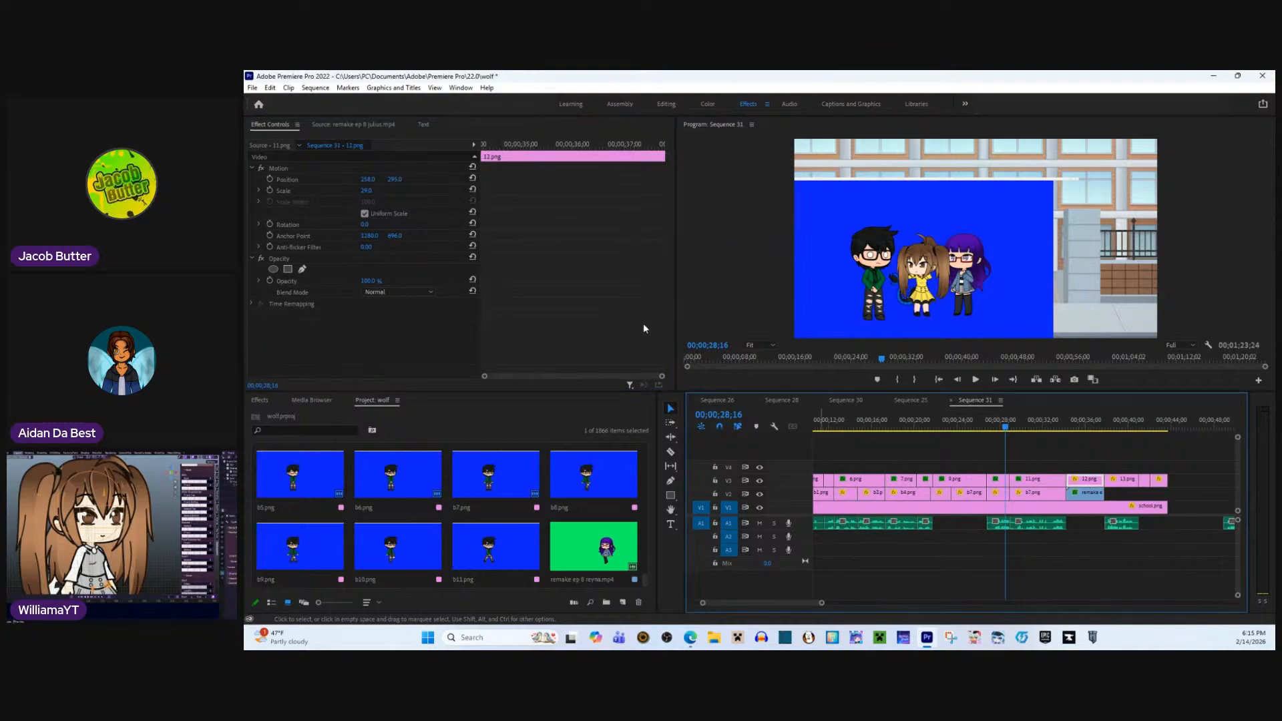
right_click(602, 304)
right_click(635, 322)
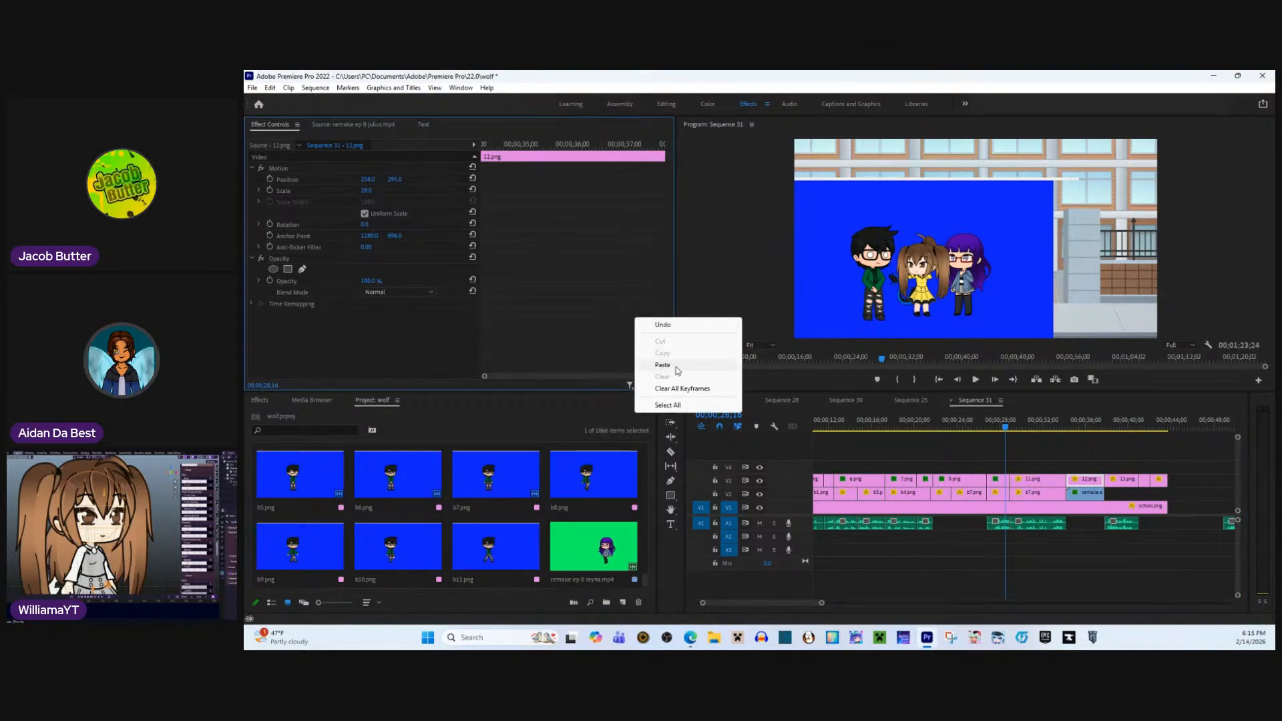
left_click(661, 364)
left_click(1028, 475)
right_click(613, 261)
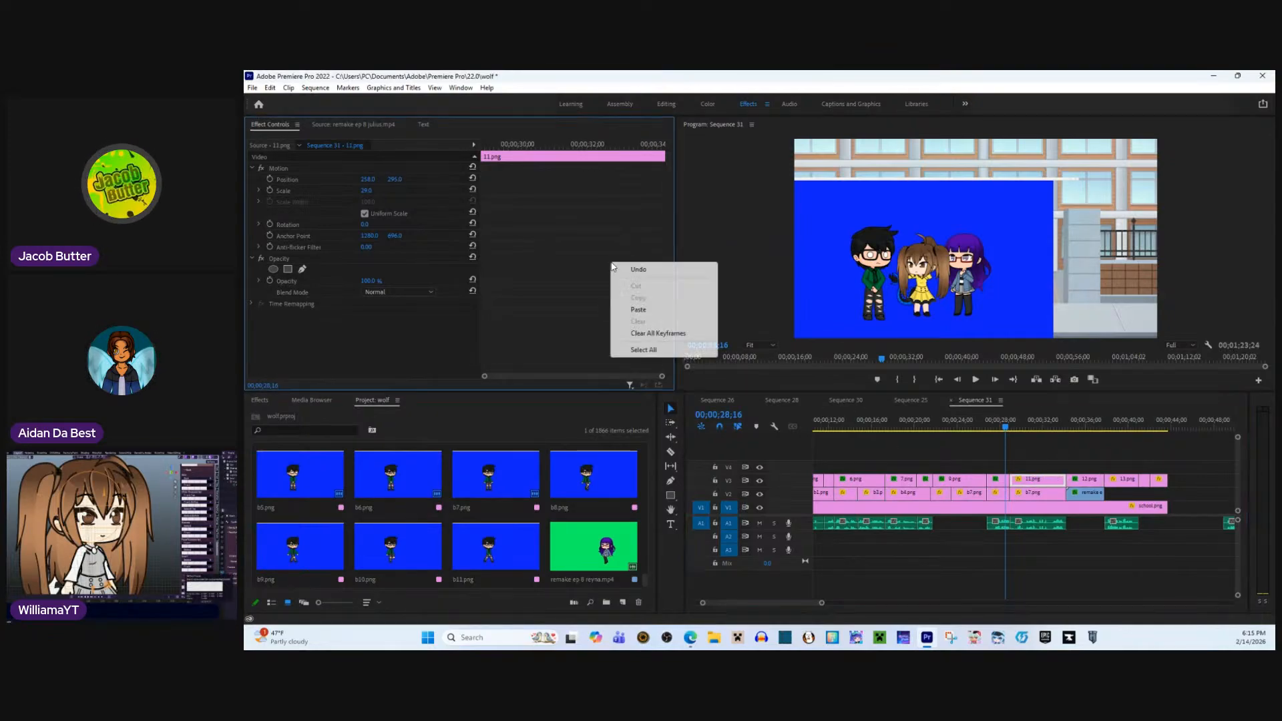
left_click(626, 309)
- Paste the copied Ultra Key effect onto 13.png, 14.png and 15.png at the end of track V3
left_click(1121, 479)
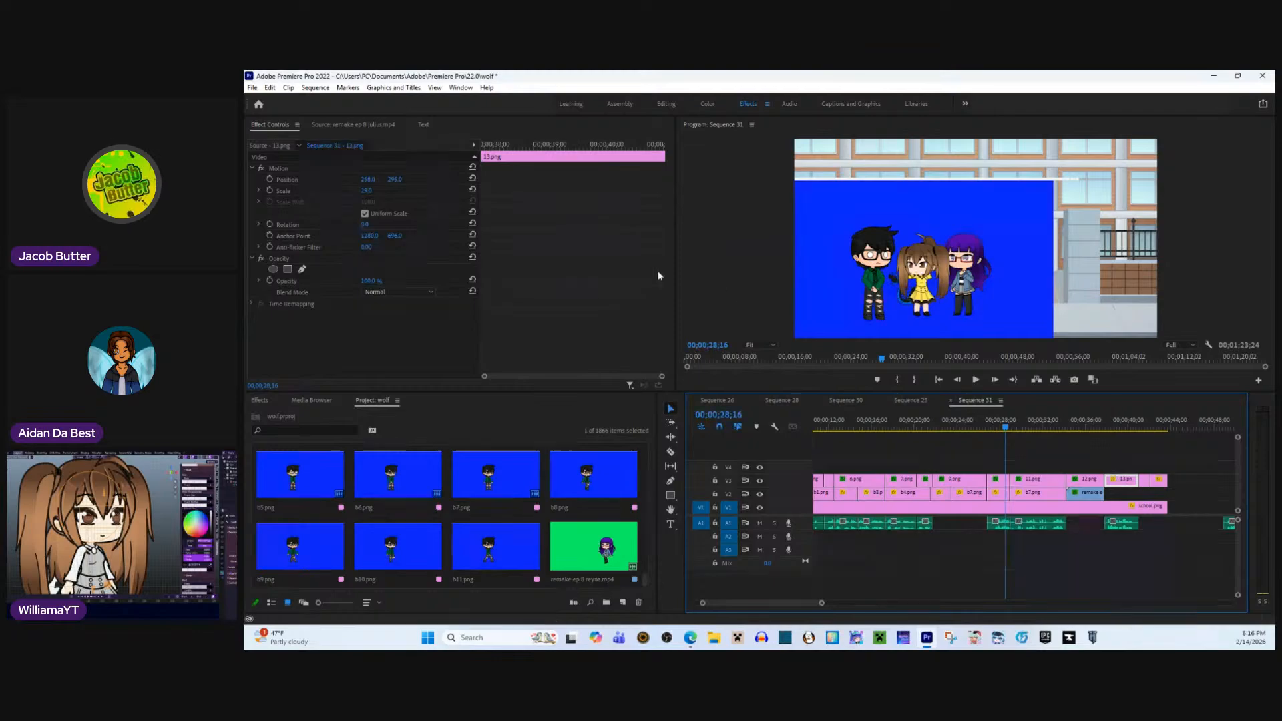
right_click(623, 265)
left_click(658, 313)
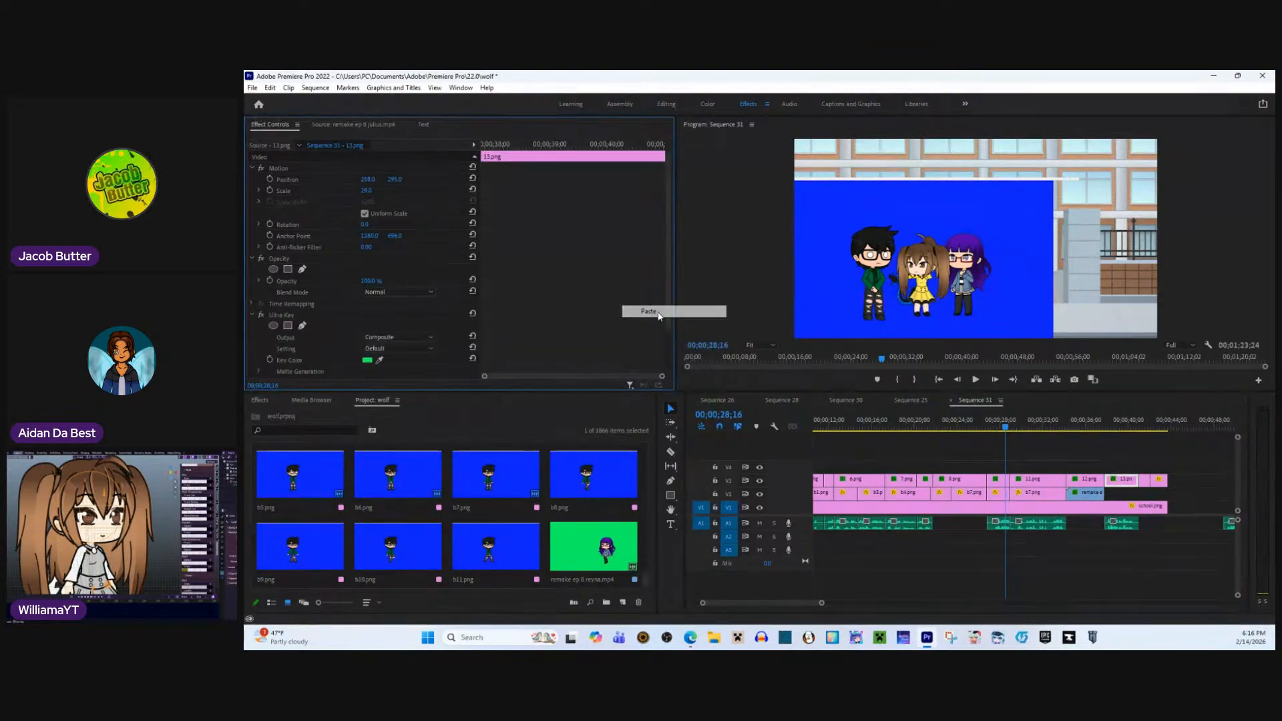
left_click(1143, 482)
right_click(646, 316)
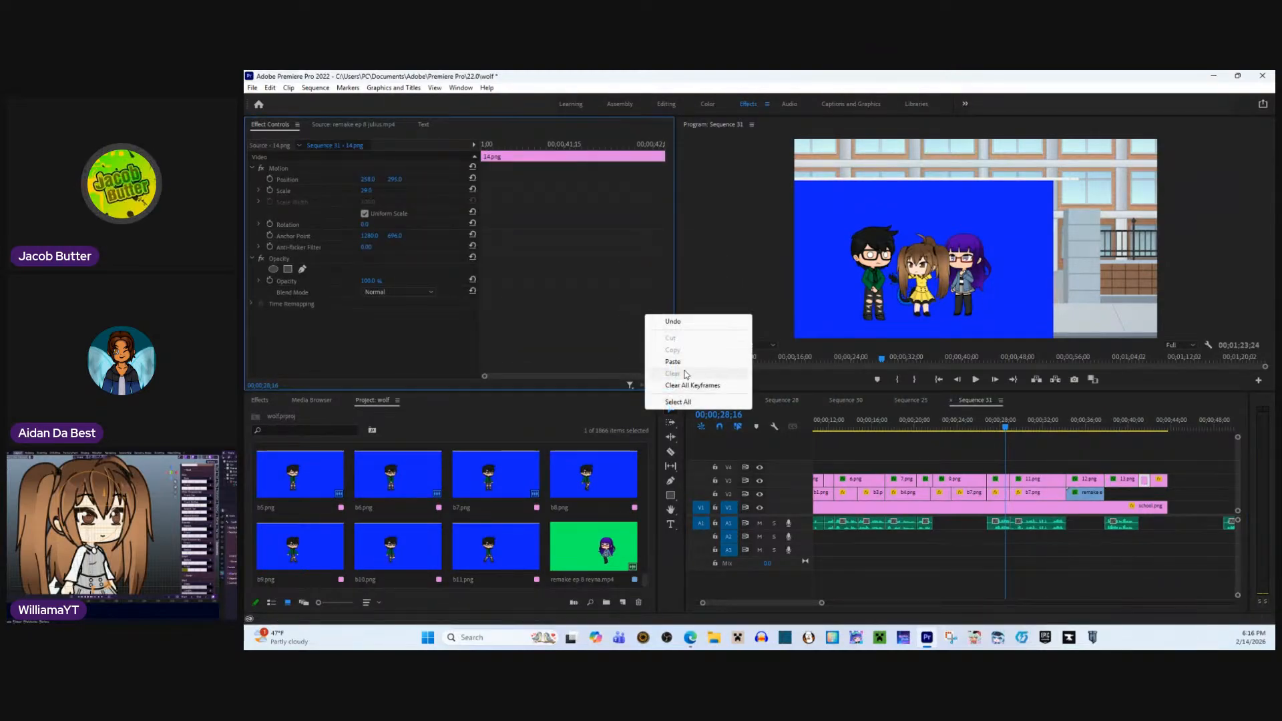
left_click(673, 361)
left_click(1155, 480)
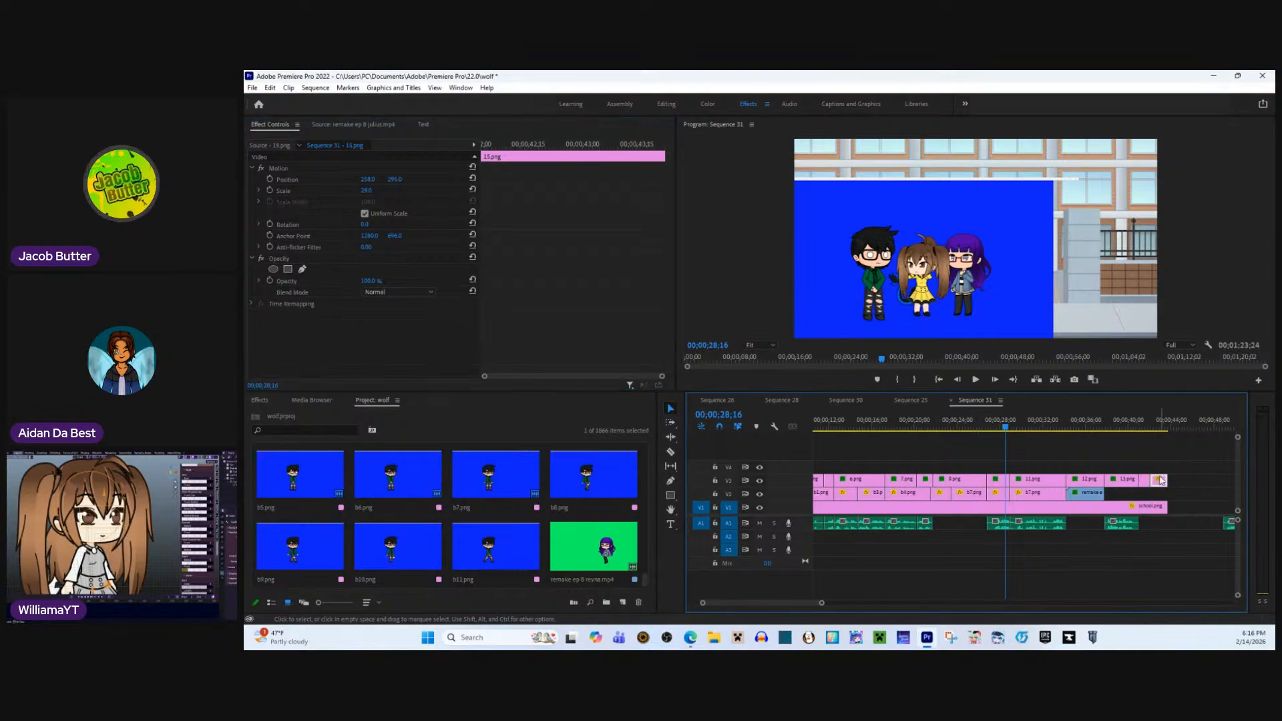
right_click(528, 250)
left_click(585, 299)
- Look over the clips across Sequence 31, return to 00;00;00;23 and check the remaining remake ep 8 videos in the project
scroll(873, 441, "up", 4)
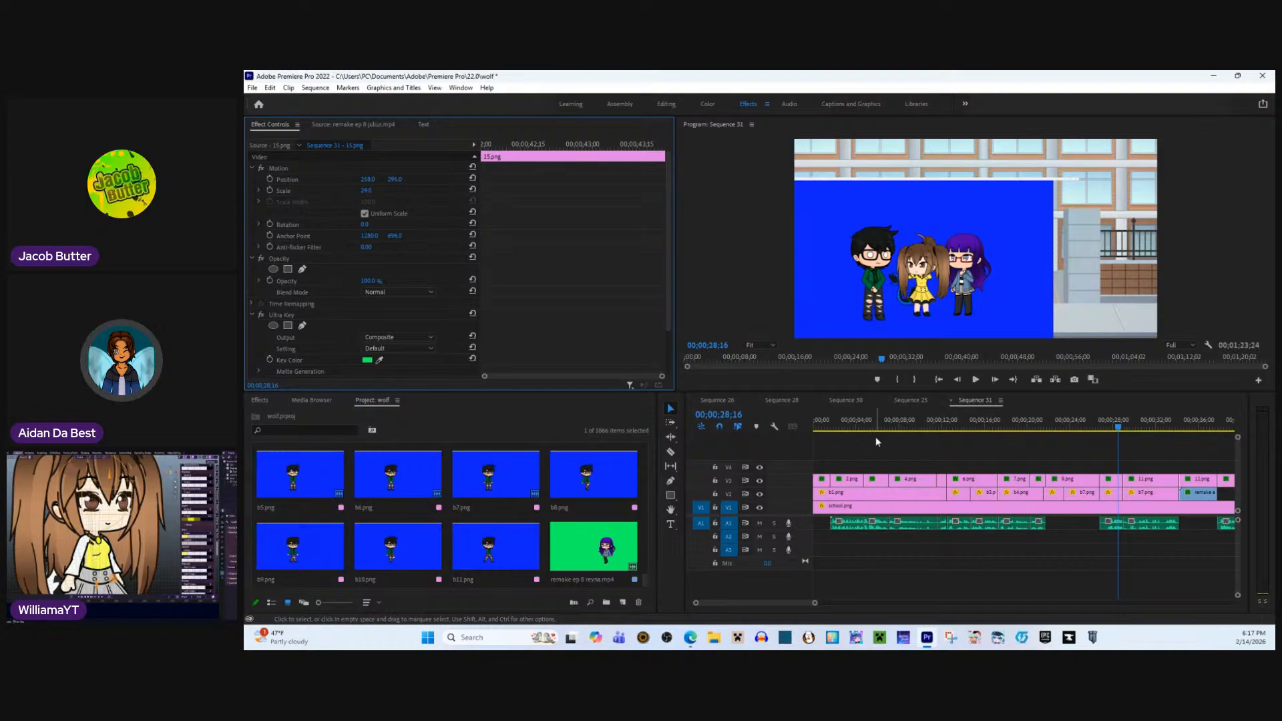
scroll(1183, 443, "right", 2)
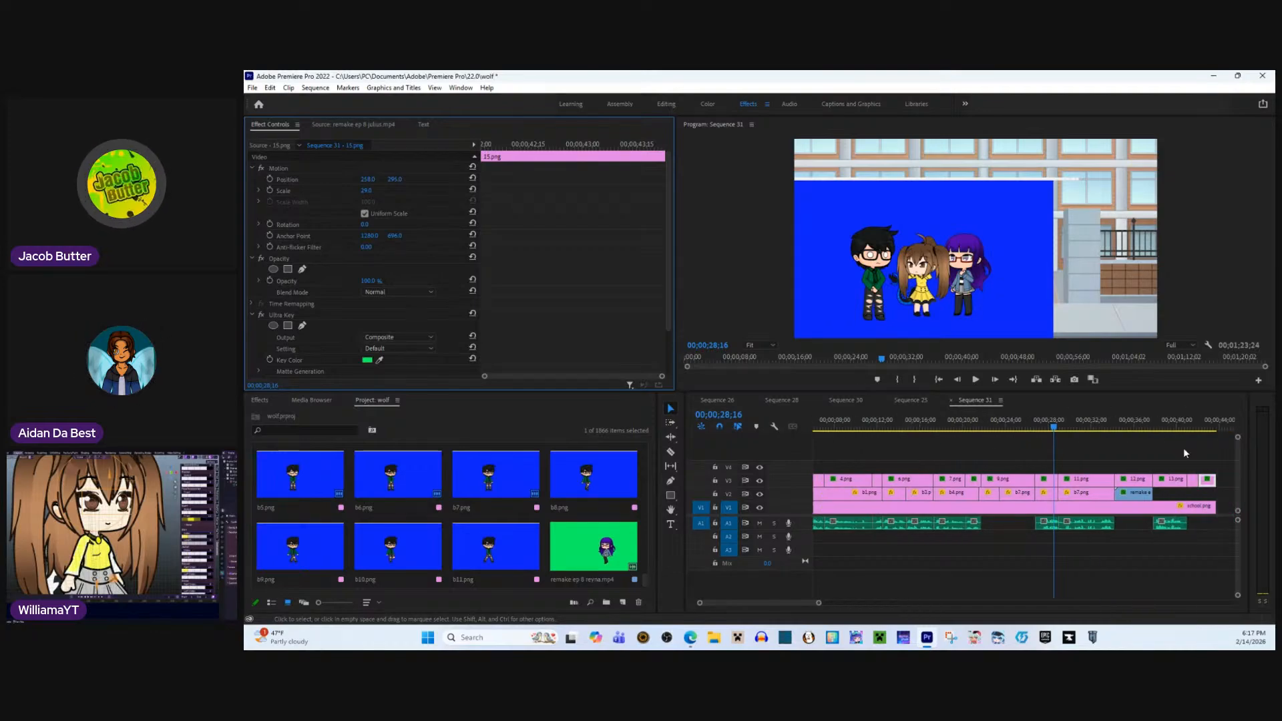
scroll(1169, 459, "left", 3)
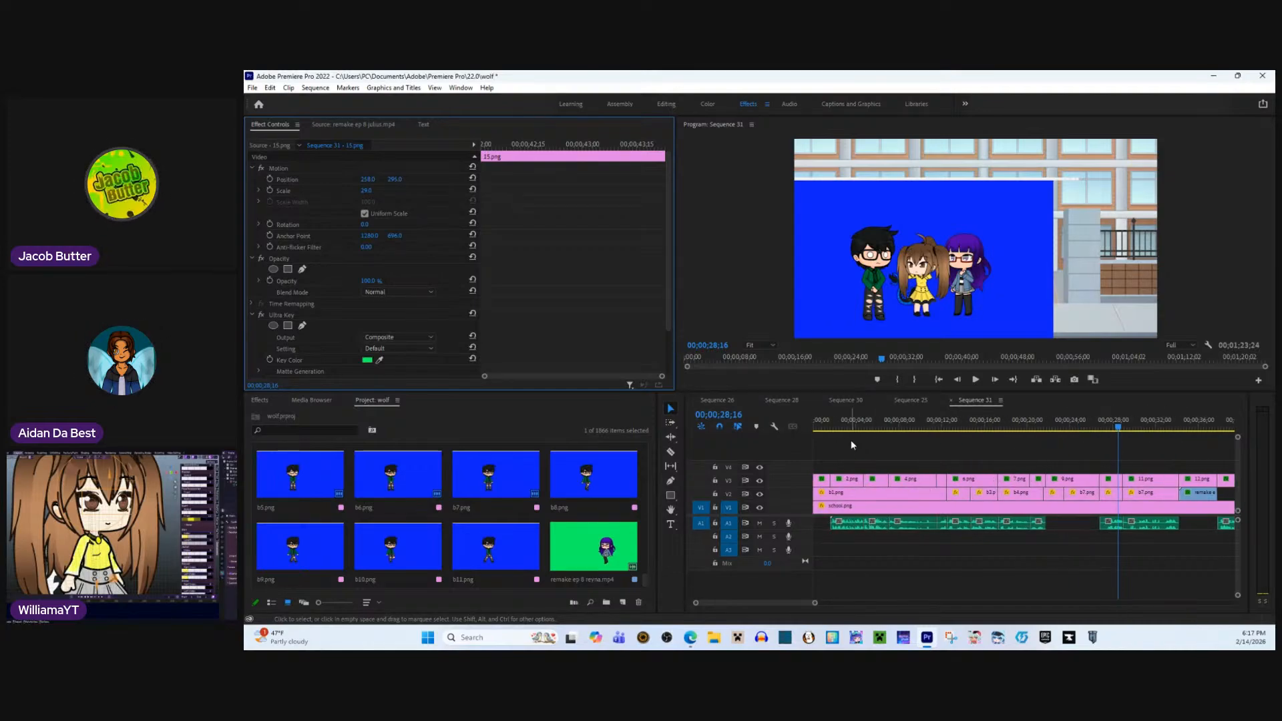
left_click(823, 422)
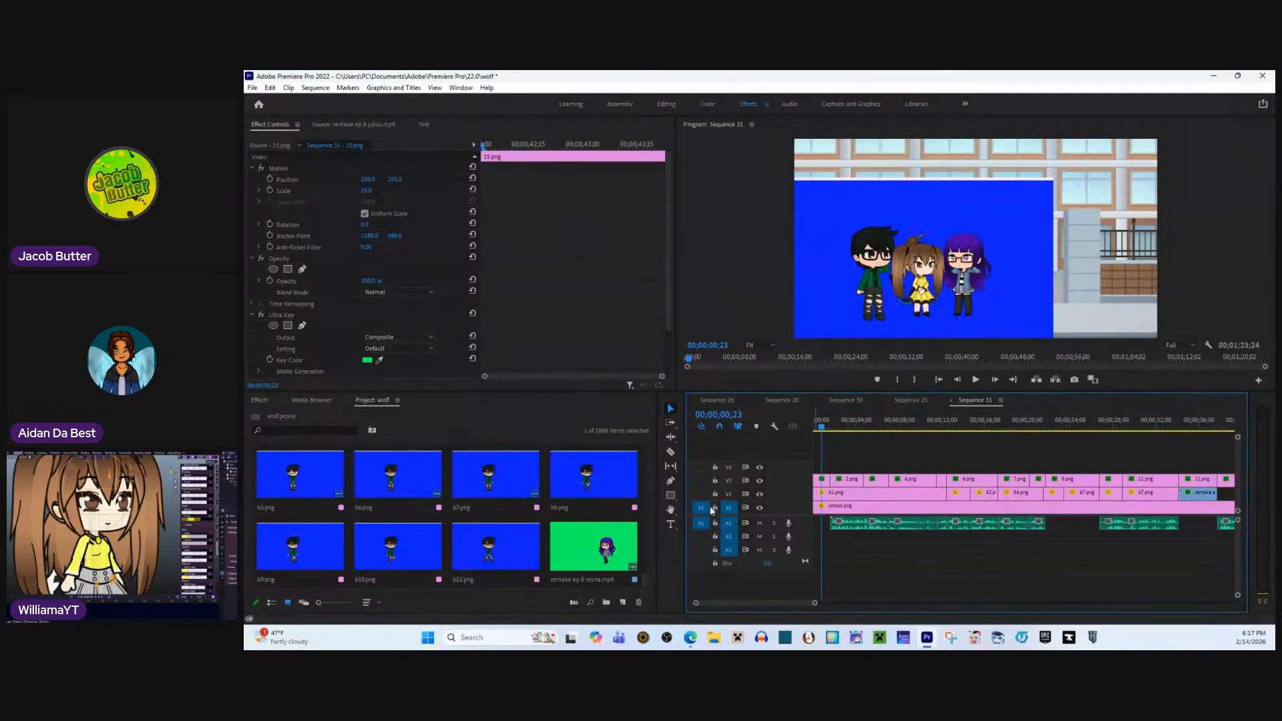
scroll(498, 382, "down", 3)
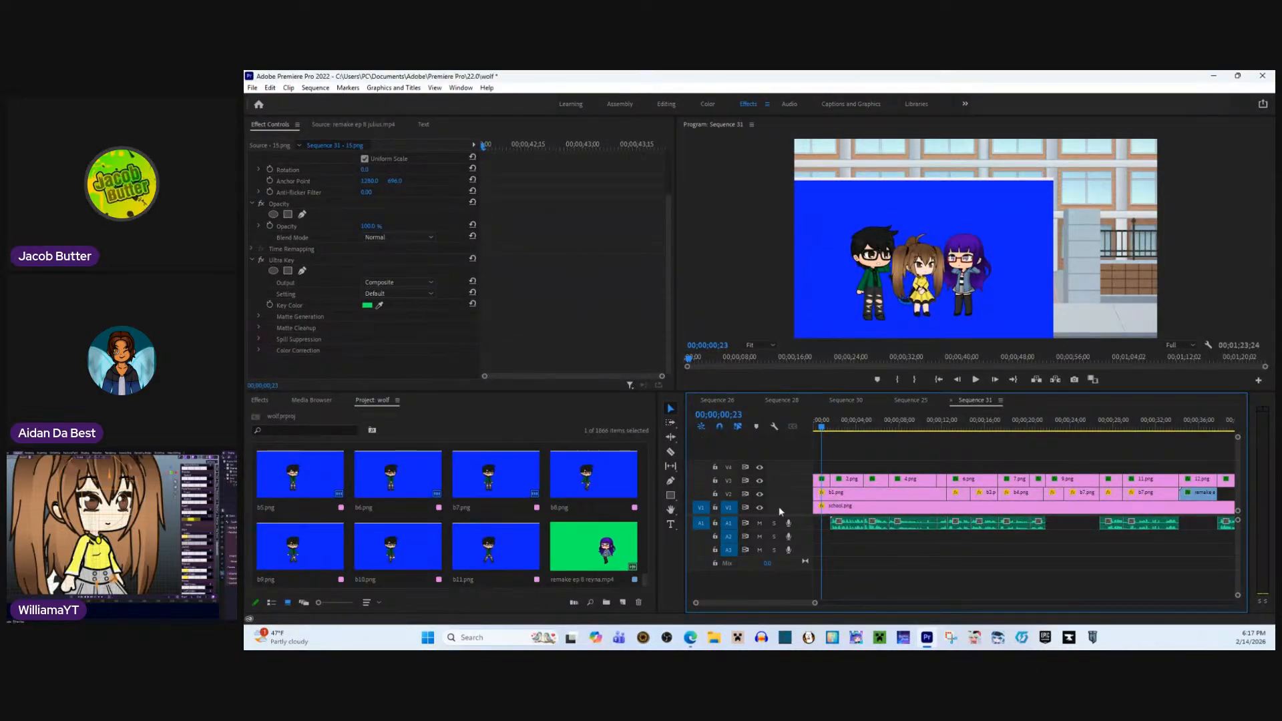
scroll(543, 574, "down", 2)
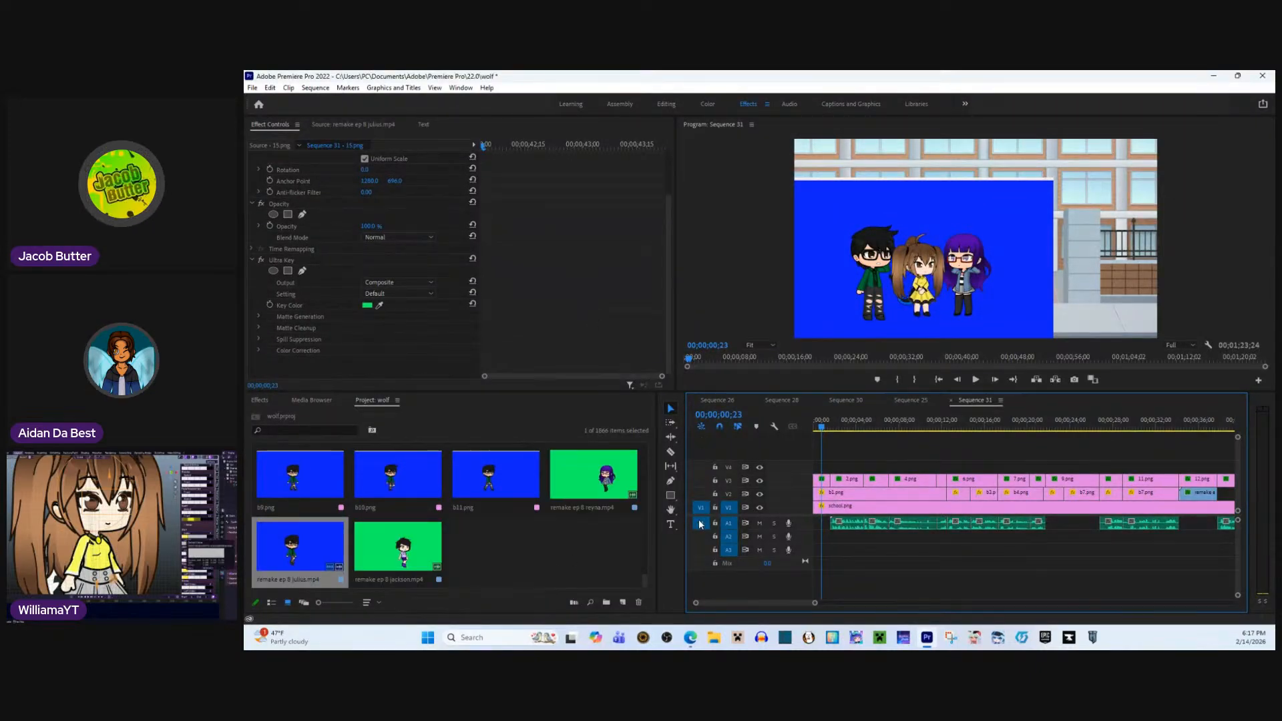
- Copy the Crop effect from the 1.png clip at the start of track V3
left_click(825, 481)
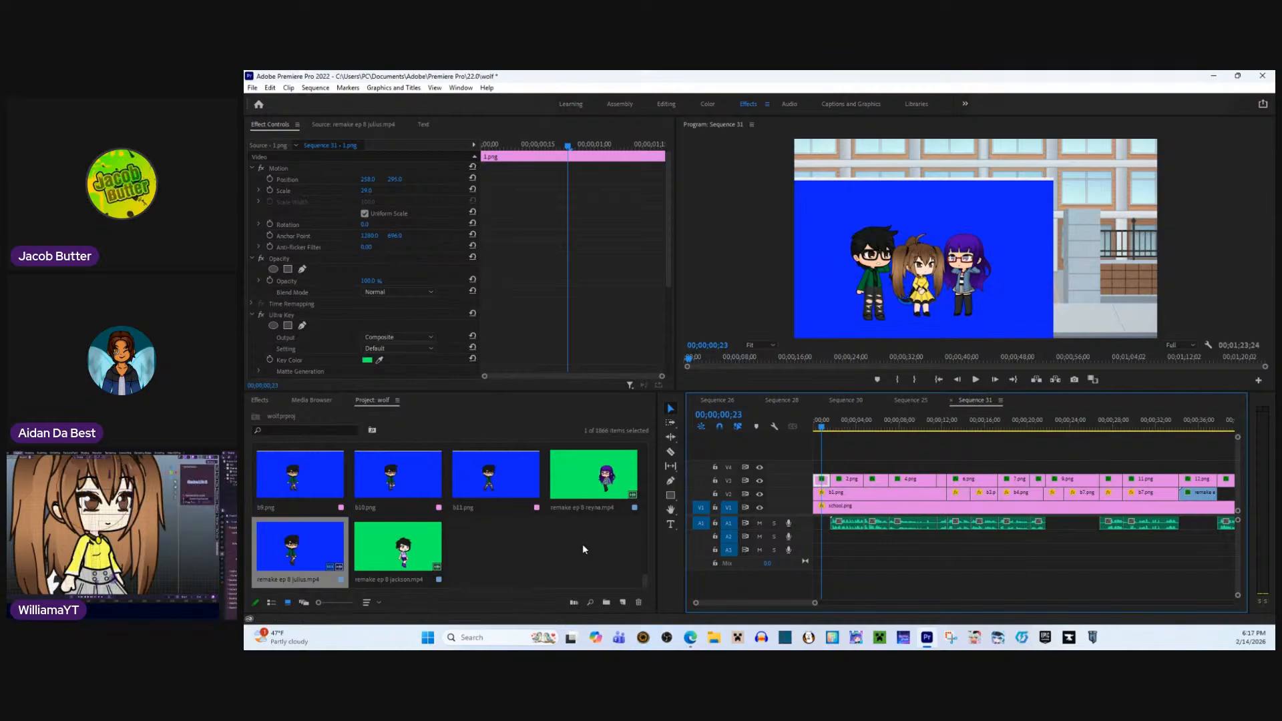
scroll(582, 544, "up", 1)
scroll(582, 543, "down", 1)
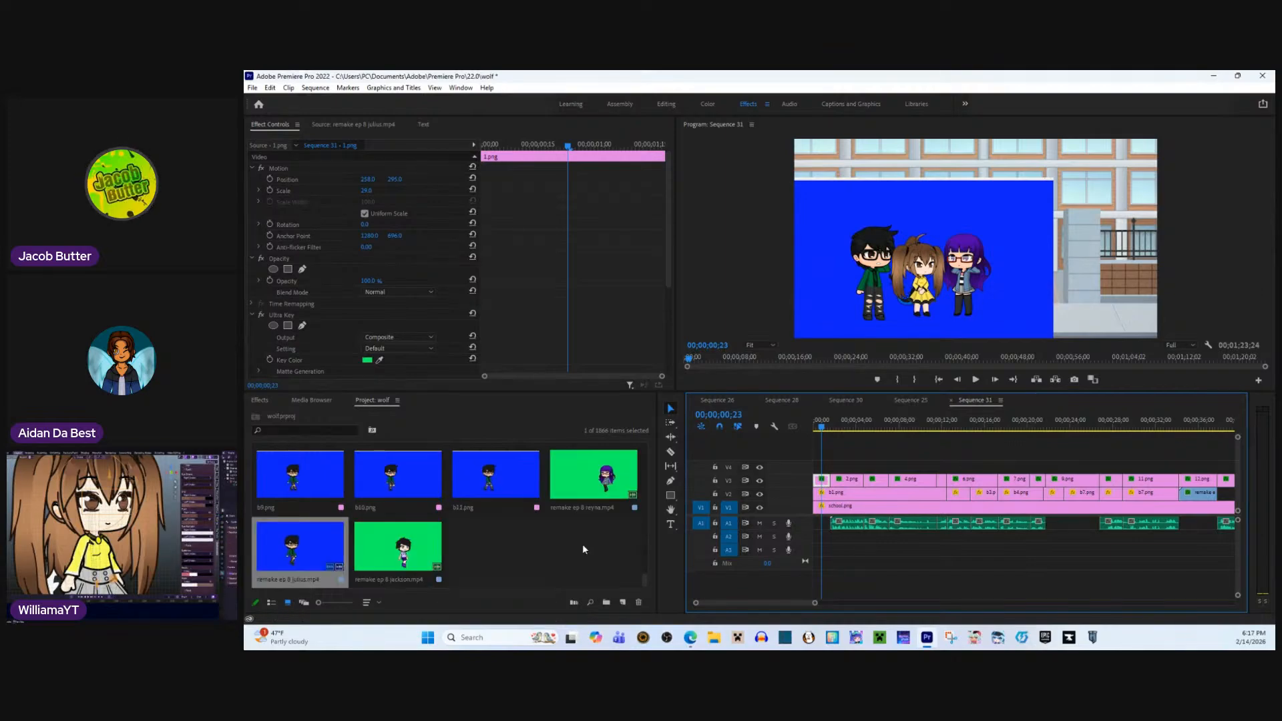
scroll(583, 544, "up", 1)
scroll(582, 543, "down", 1)
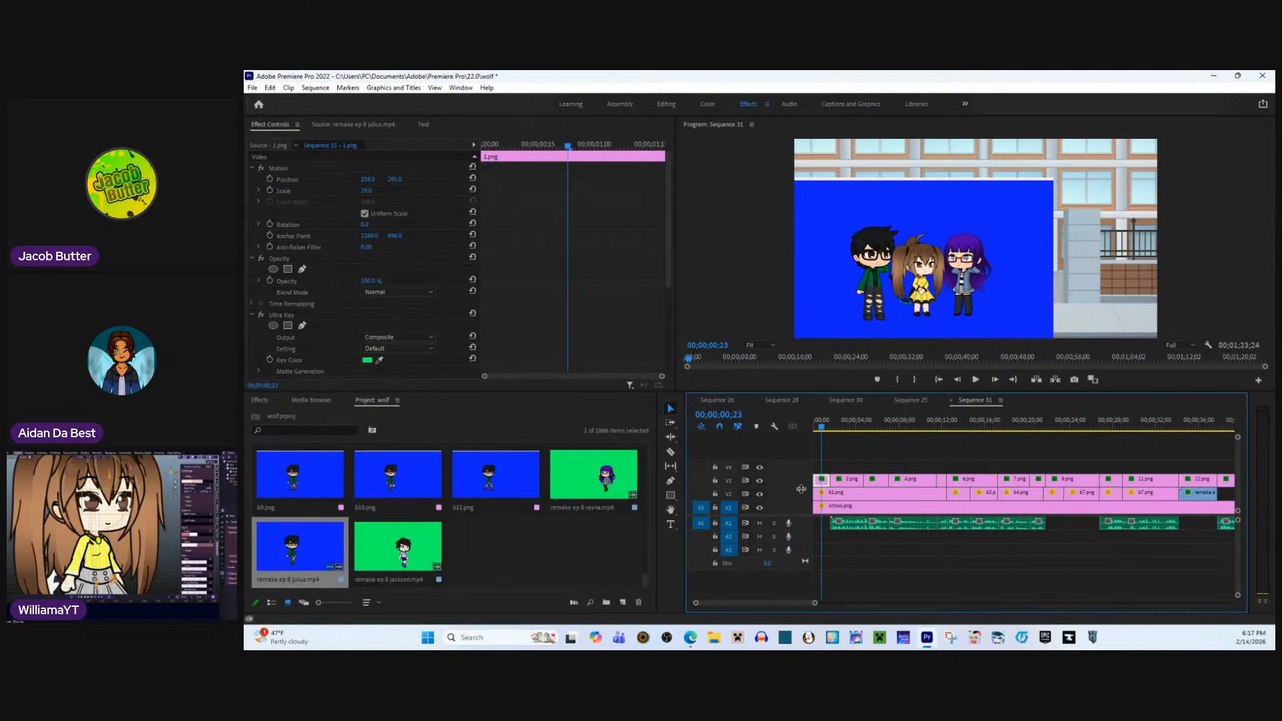
scroll(521, 267, "down", 5)
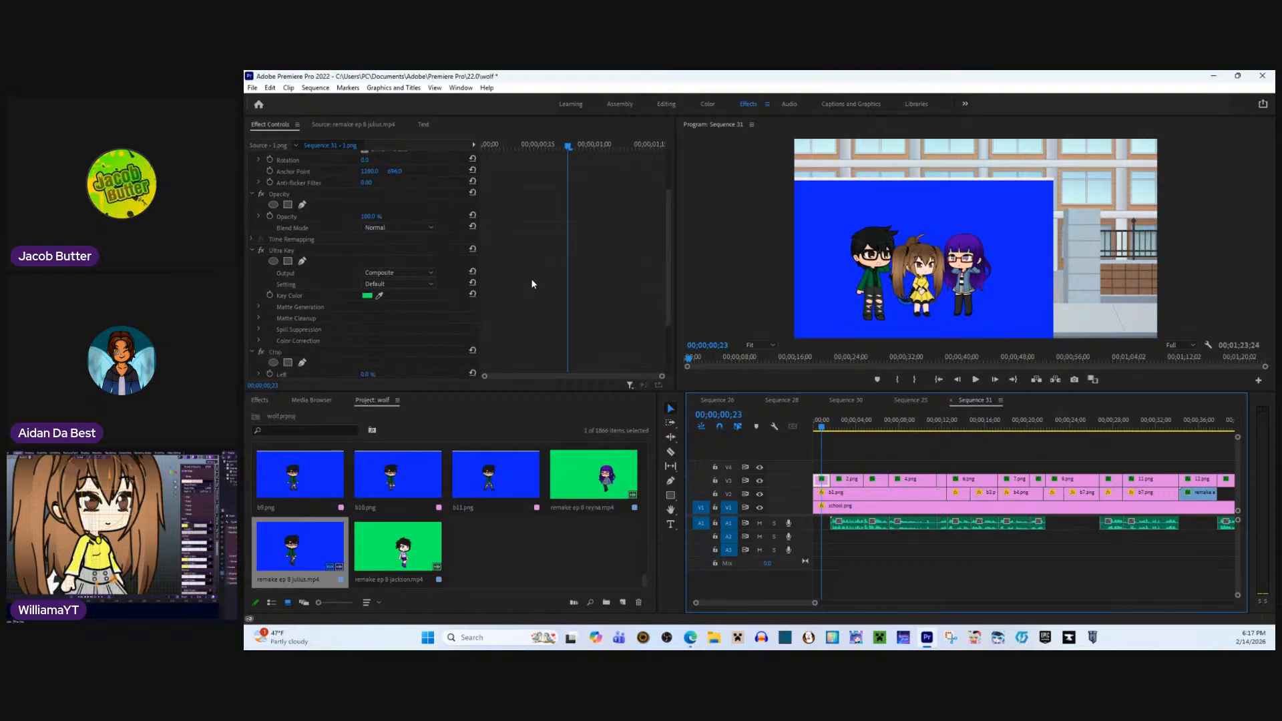
scroll(536, 289, "down", 1)
right_click(317, 273)
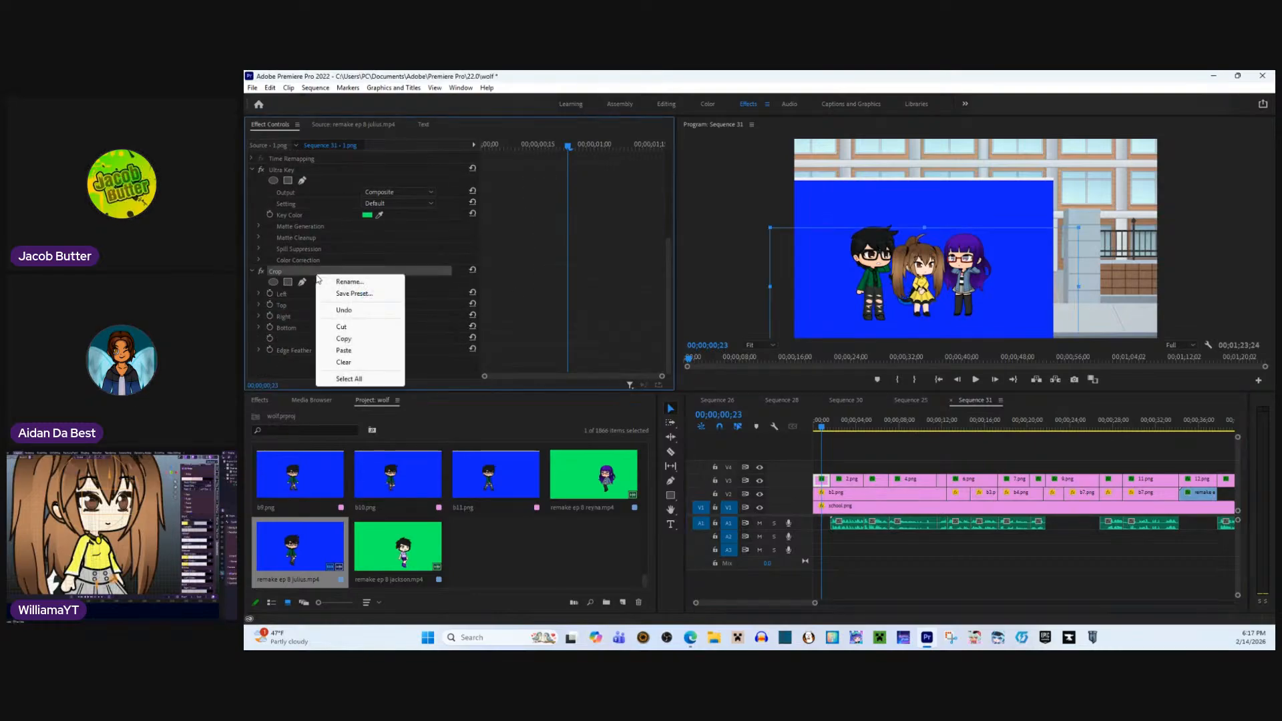
left_click(343, 339)
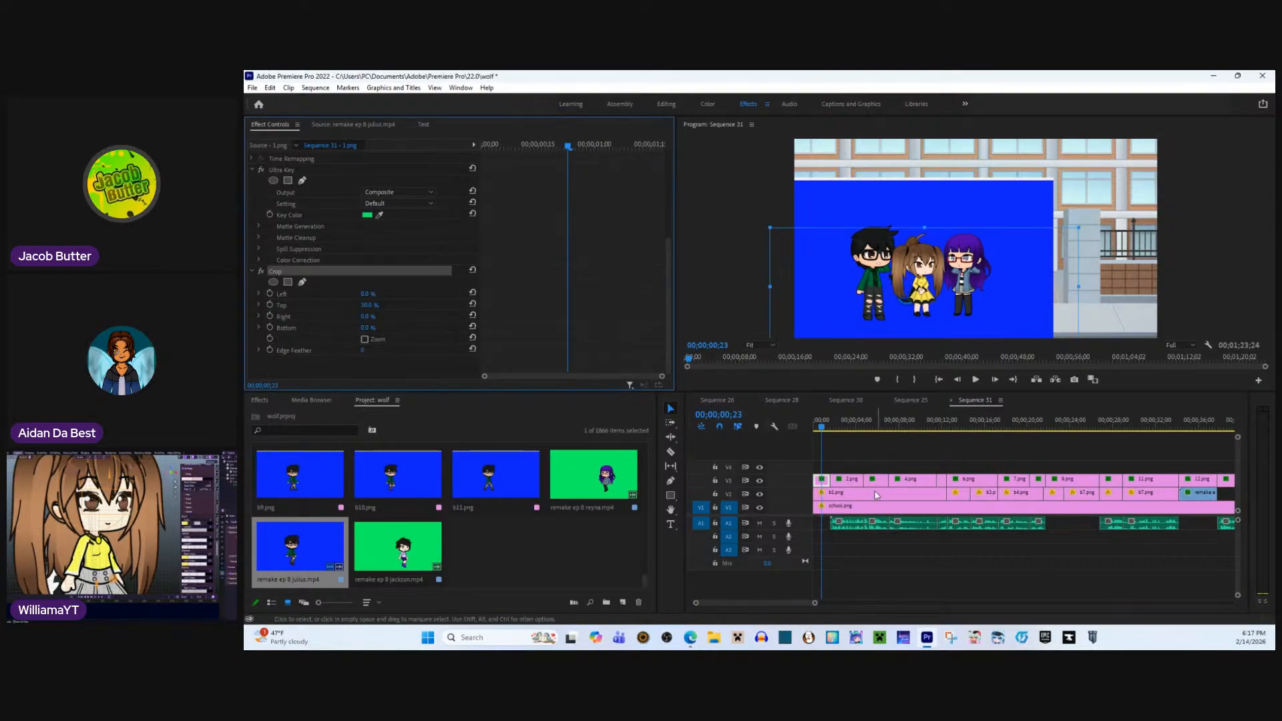
- Paste the copied Crop effect onto 2.png and 3.png on track V3
left_click(846, 480)
right_click(654, 339)
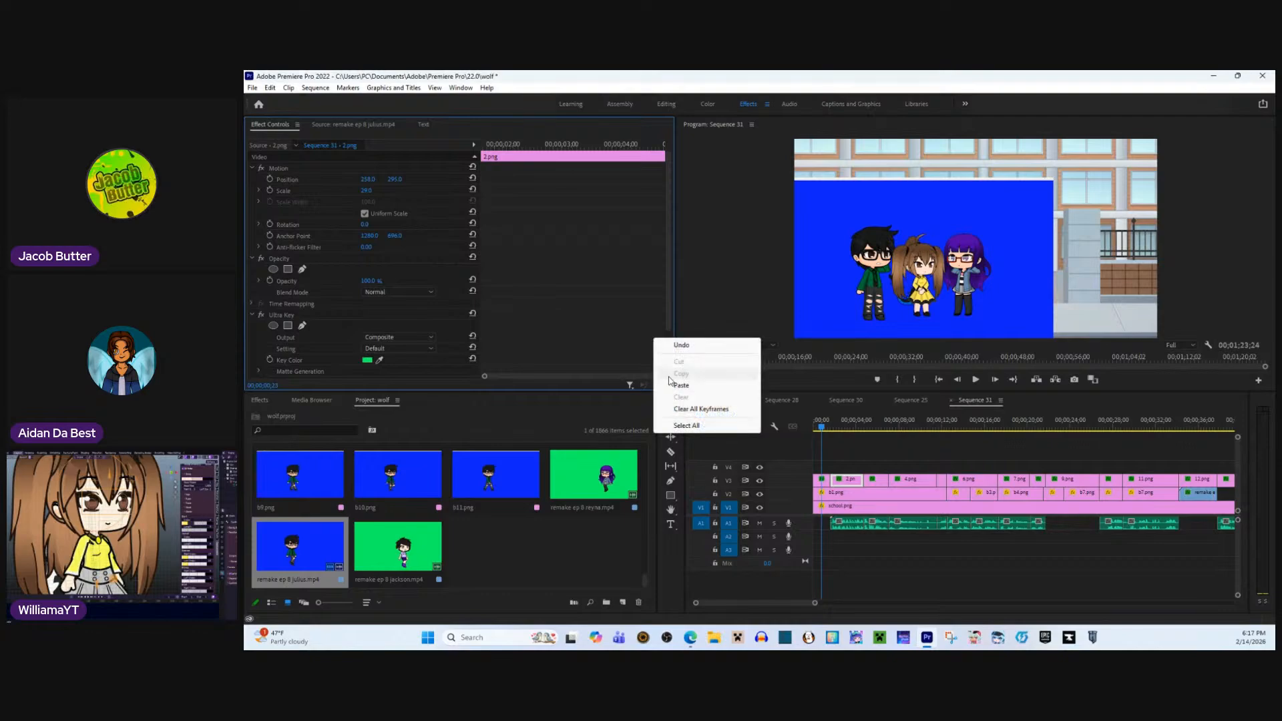
left_click(681, 385)
left_click(876, 479)
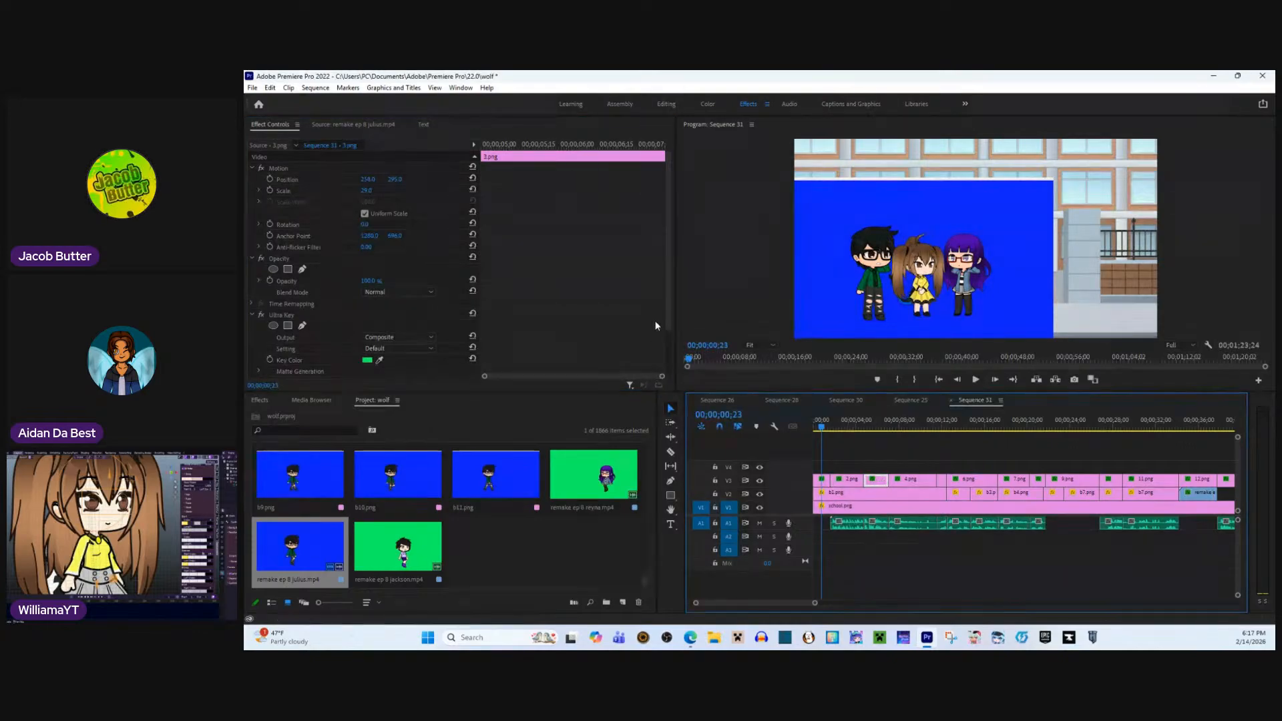
right_click(627, 307)
left_click(653, 353)
- Paste the copied Crop effect onto 4.png and 5.png on track V3
left_click(911, 480)
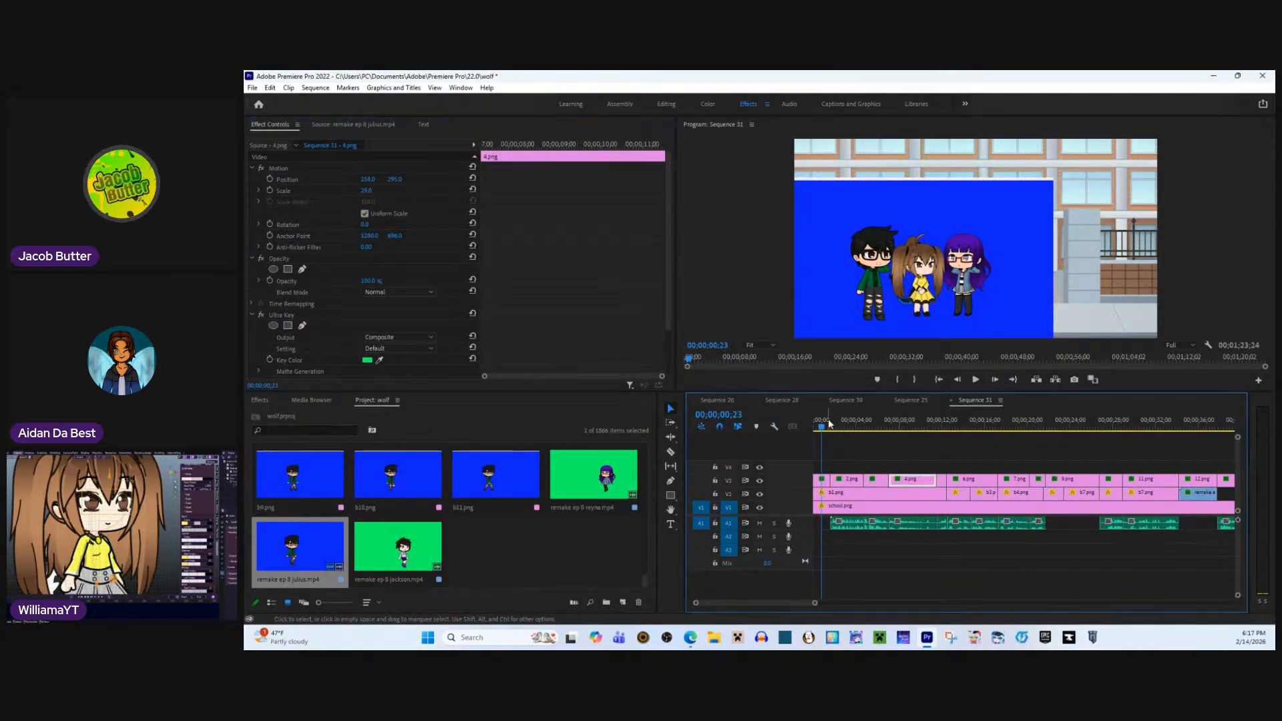
right_click(591, 304)
left_click(617, 350)
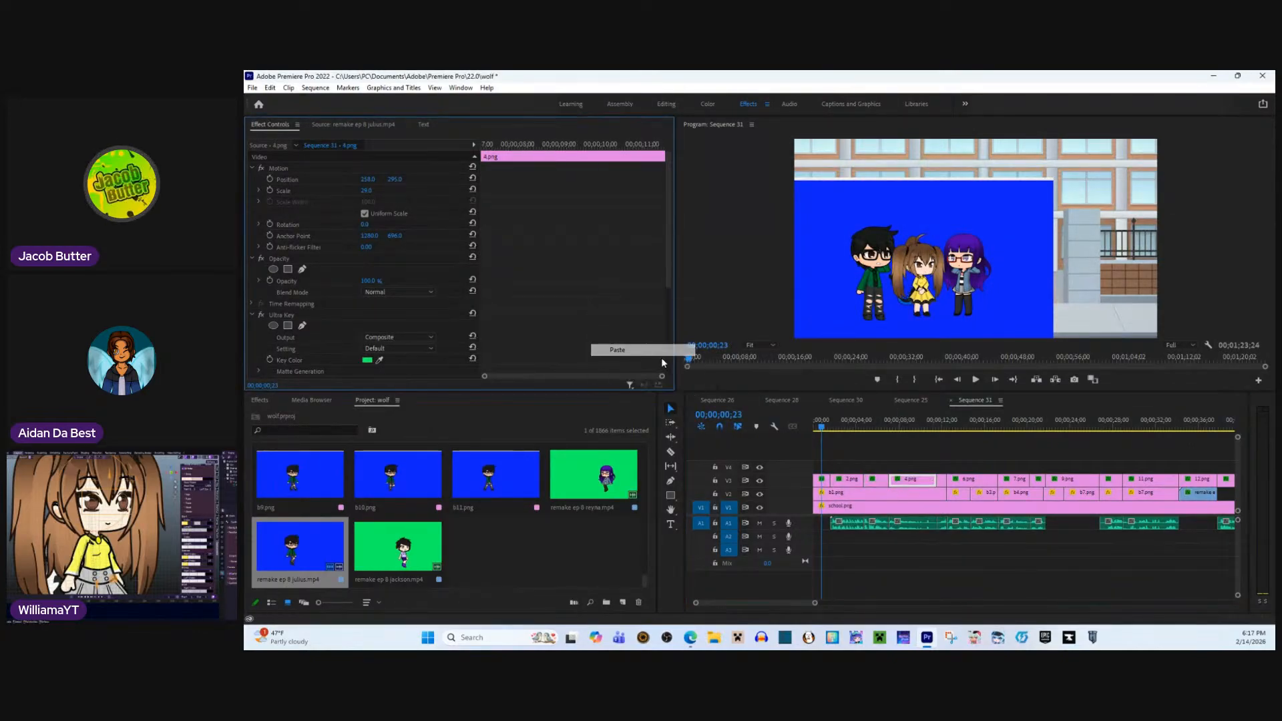
left_click(943, 479)
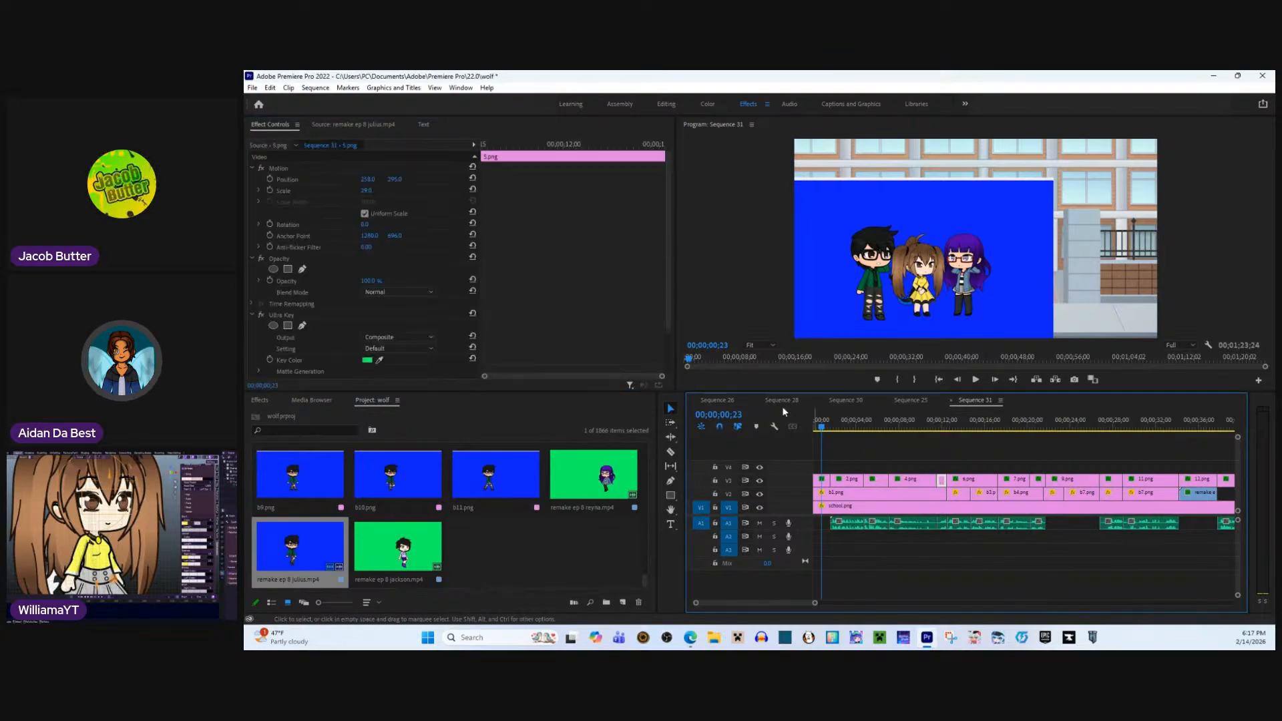
right_click(631, 311)
left_click(661, 354)
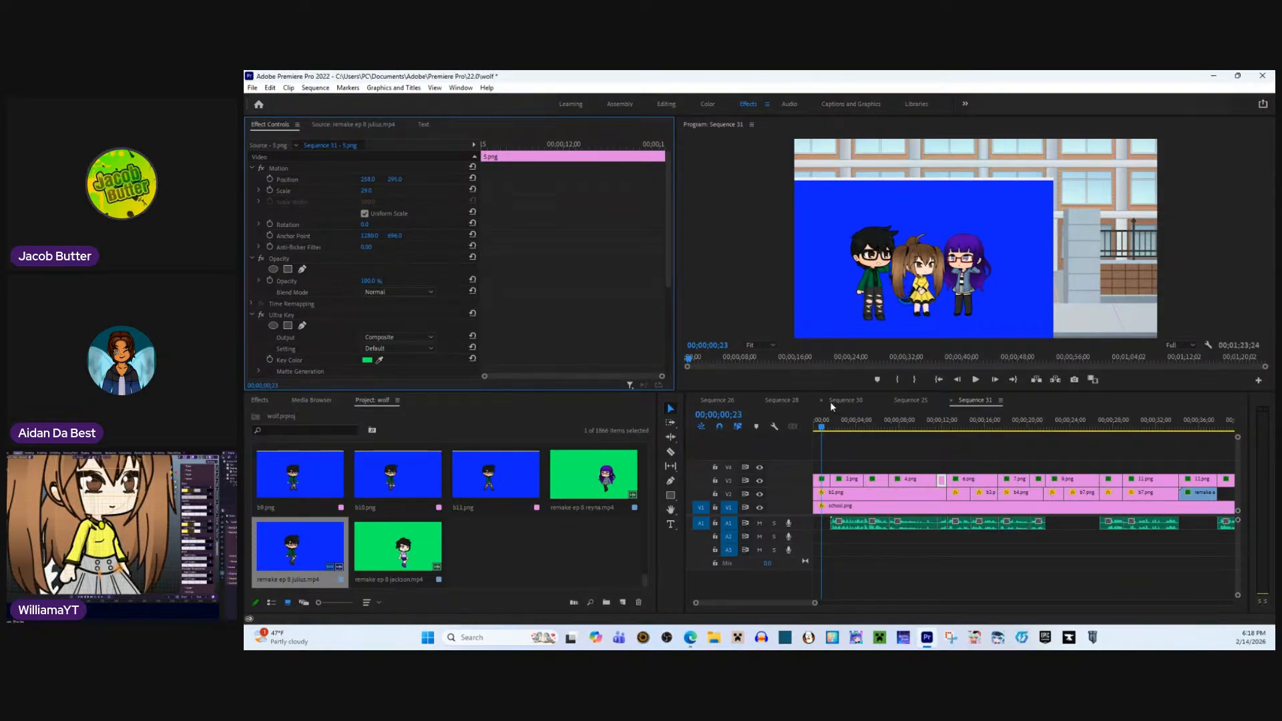
- Paste the copied Crop effect onto 6.png and 7.png on track V3
left_click(977, 476)
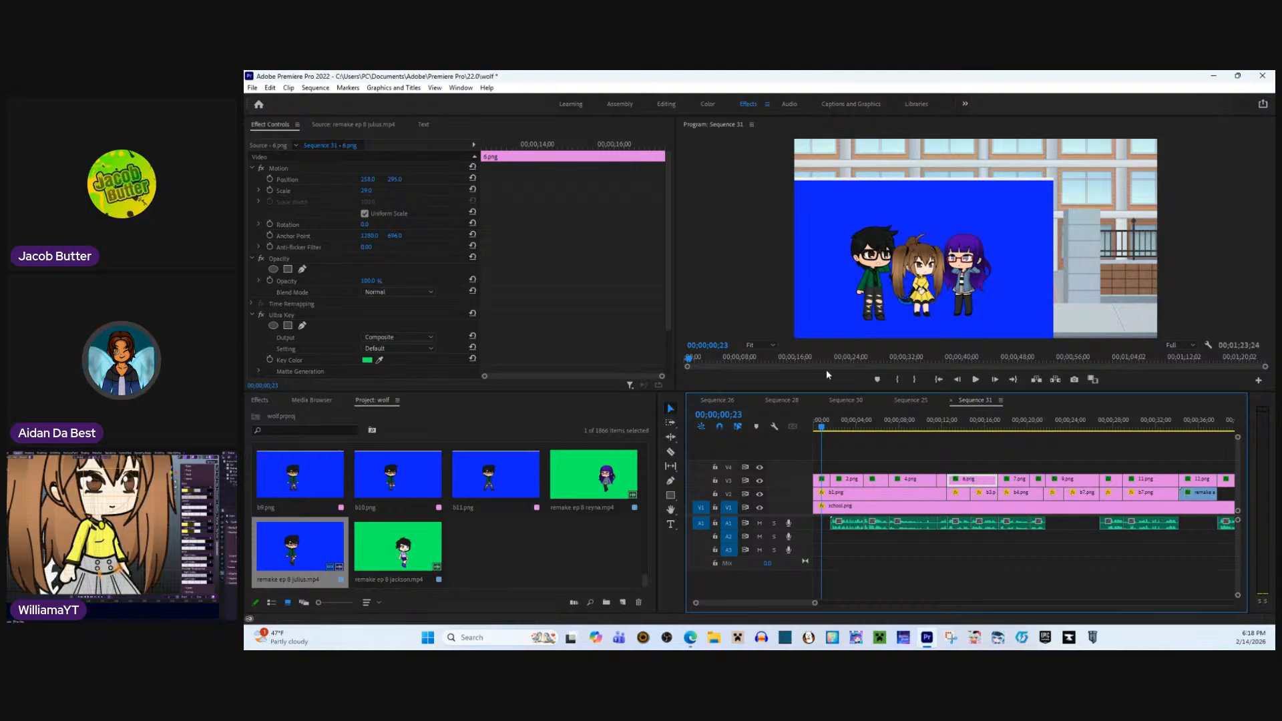
right_click(577, 271)
left_click(616, 318)
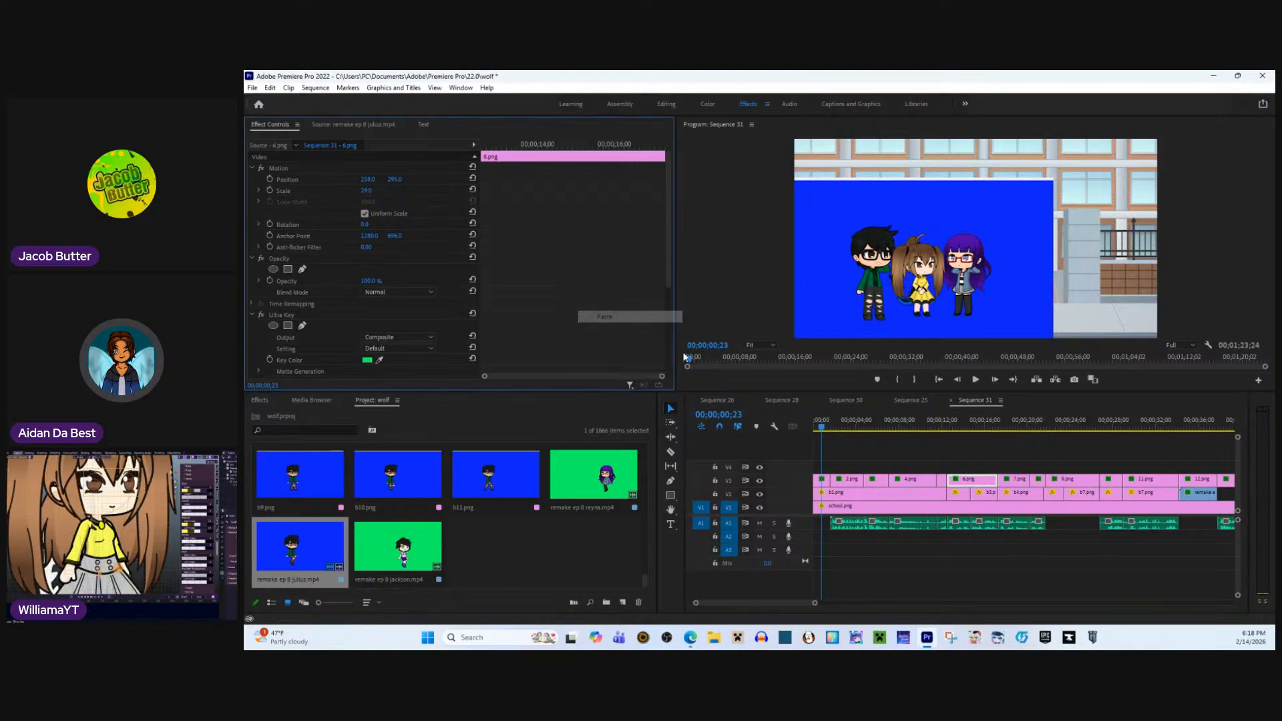
left_click(1005, 477)
right_click(650, 299)
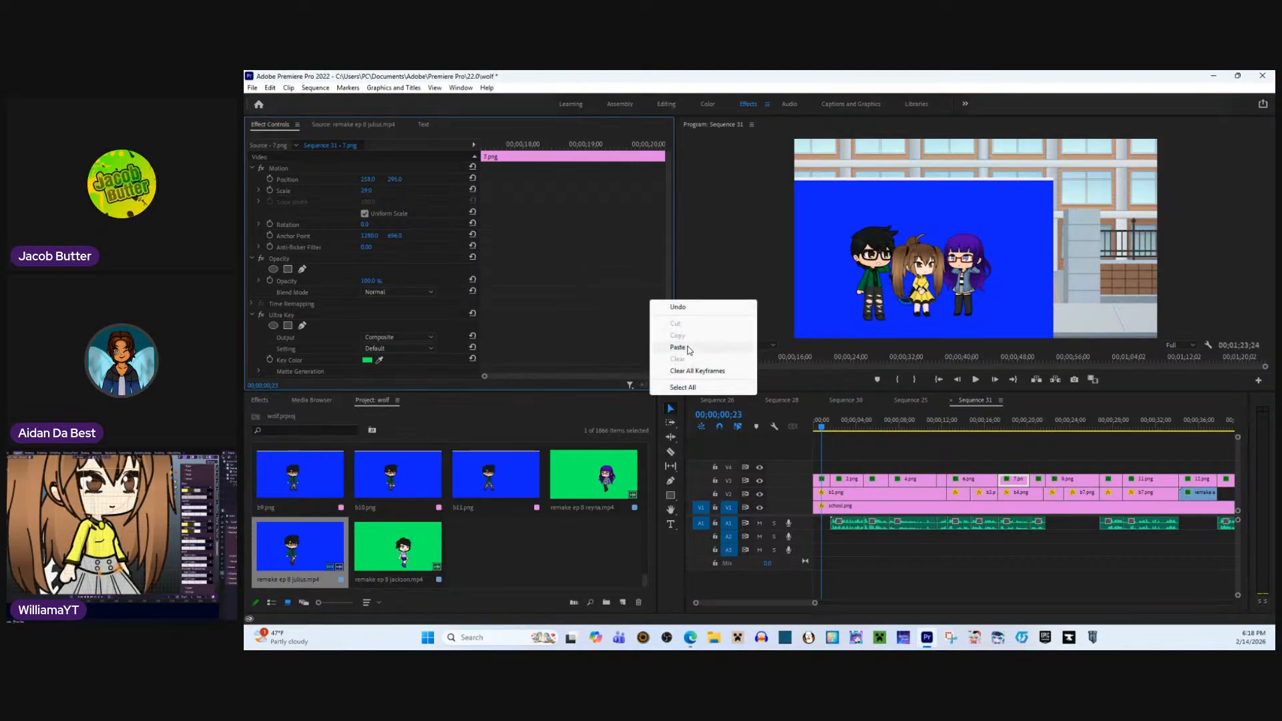
left_click(676, 346)
- Paste the copied Crop effect onto 8.png and 9.png on track V3
scroll(1001, 501, "down", 5)
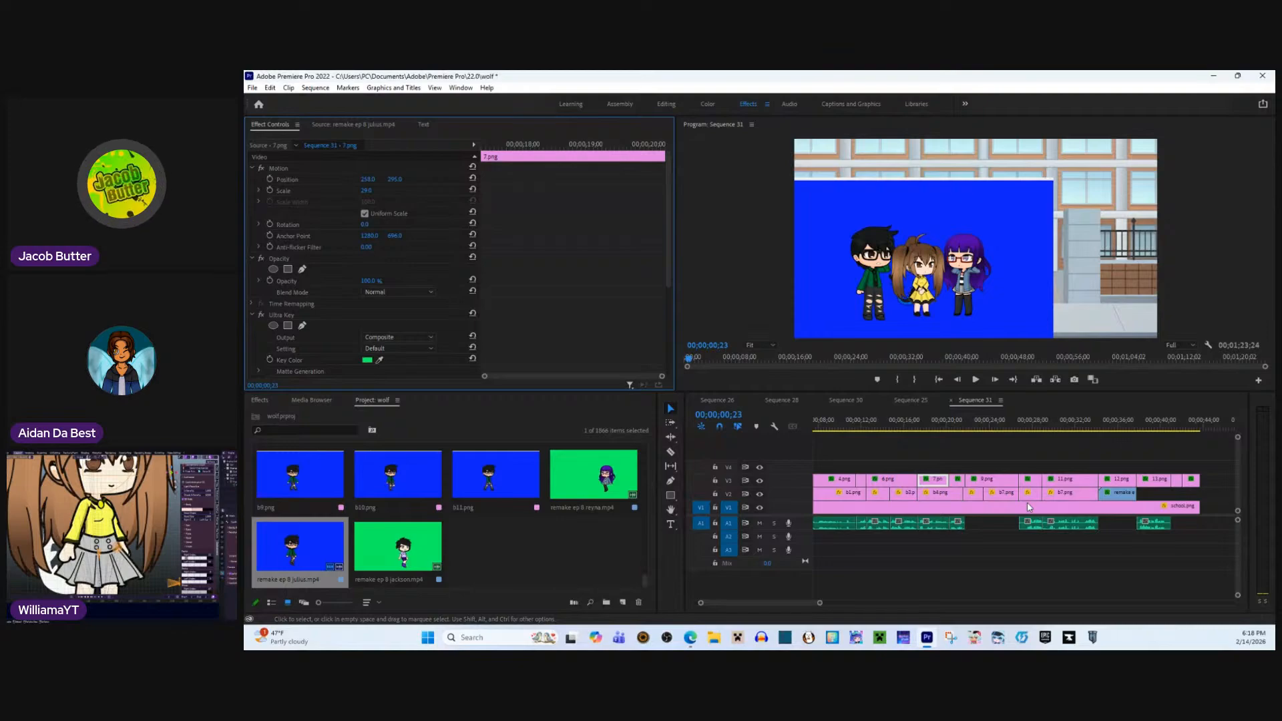
left_click(958, 482)
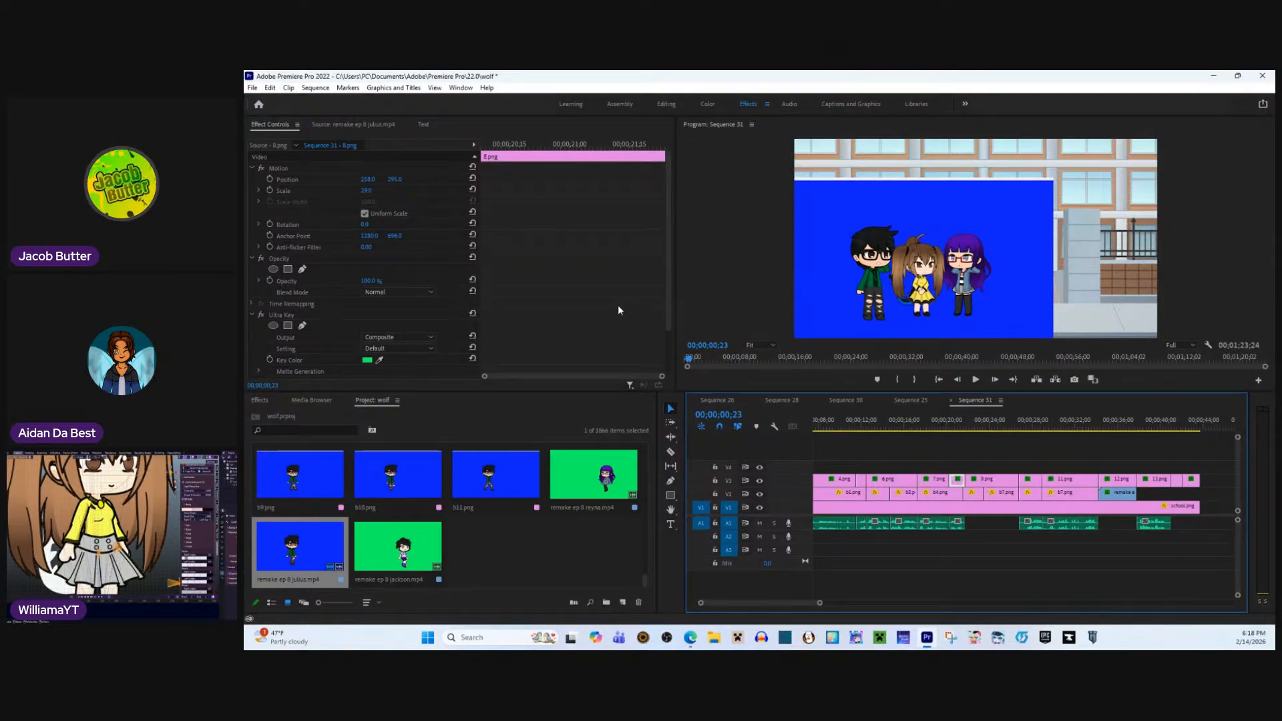
right_click(581, 296)
left_click(626, 344)
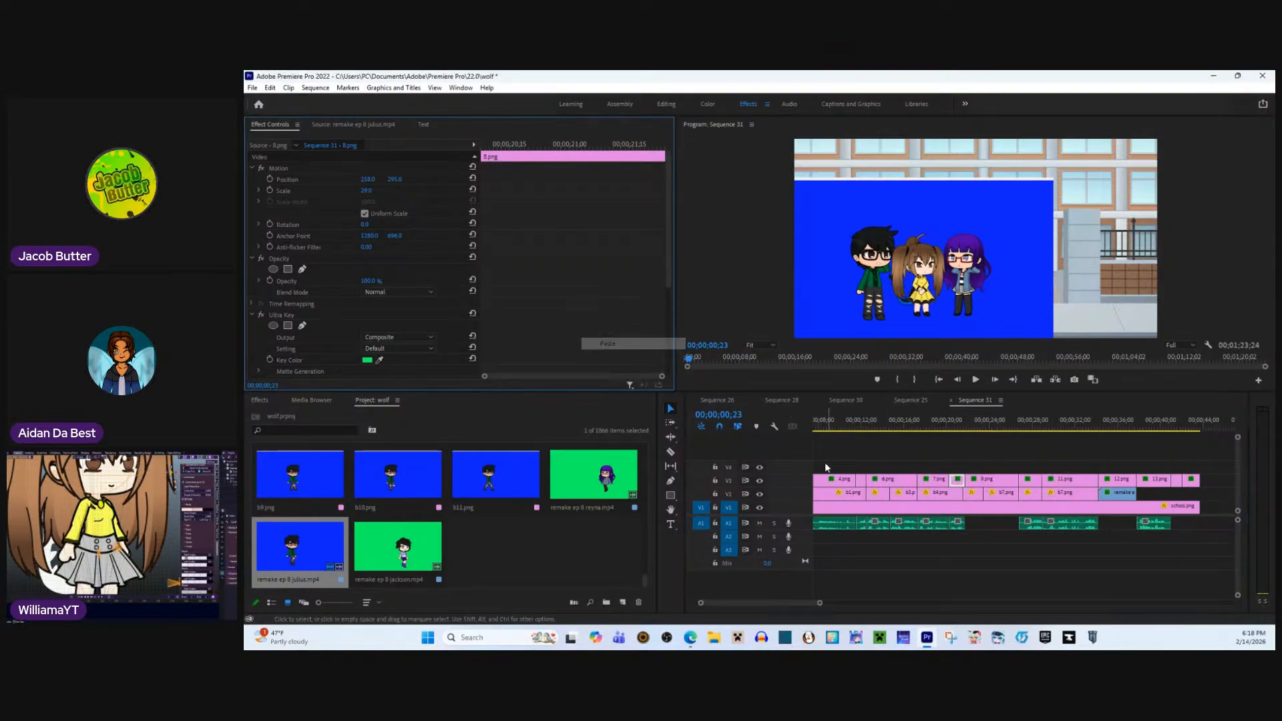
left_click(1003, 485)
right_click(586, 275)
left_click(614, 322)
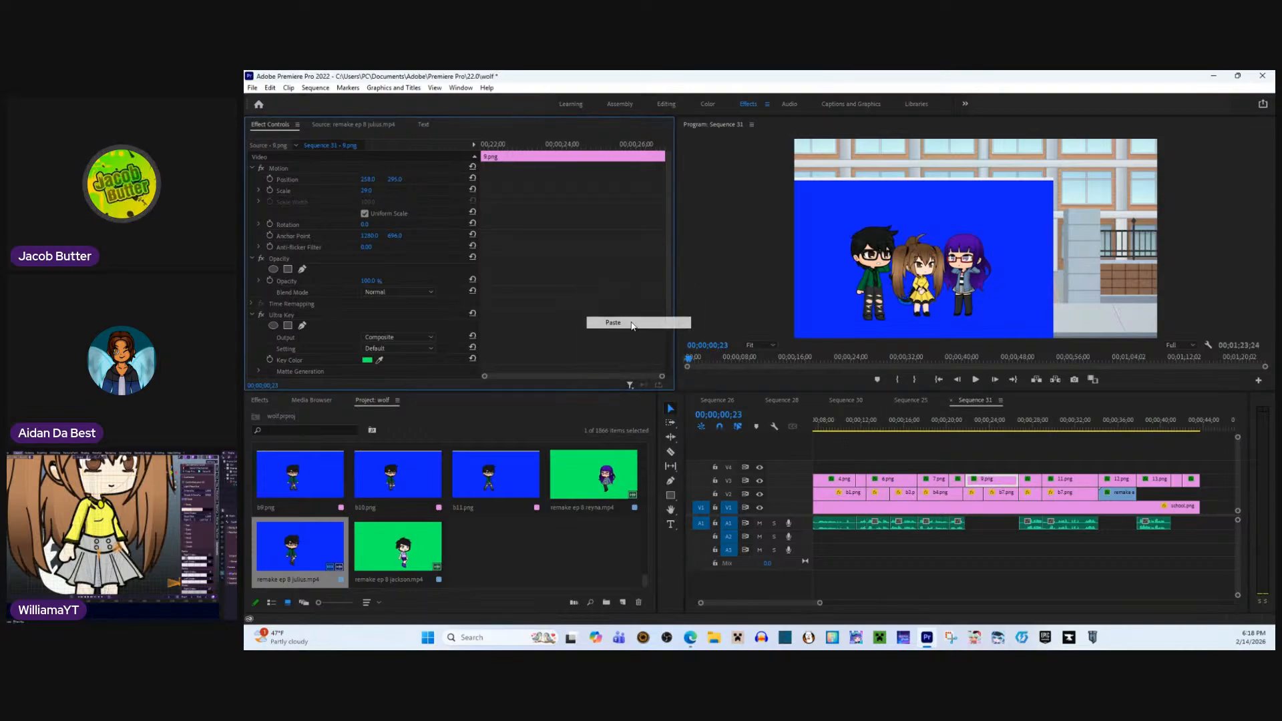
- Paste the copied Crop effect onto 10.png and 11.png on track V3
left_click(1029, 480)
right_click(552, 295)
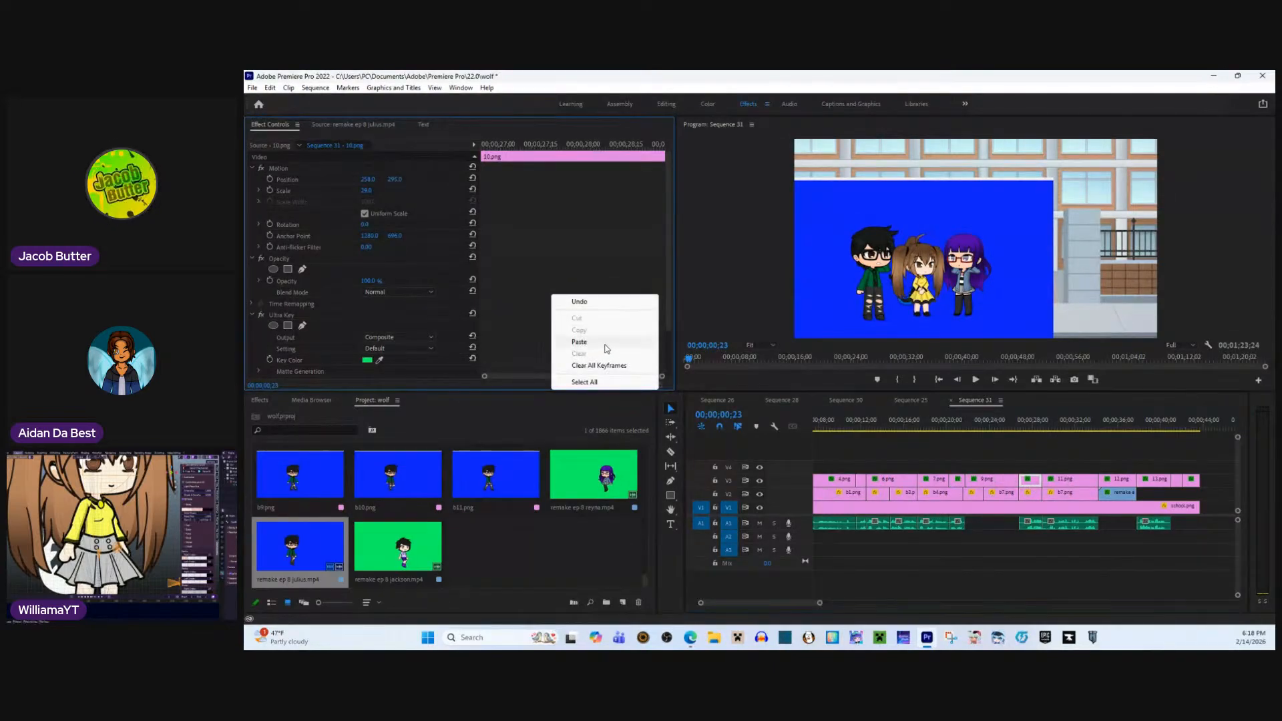
left_click(605, 343)
left_click(1067, 480)
right_click(490, 269)
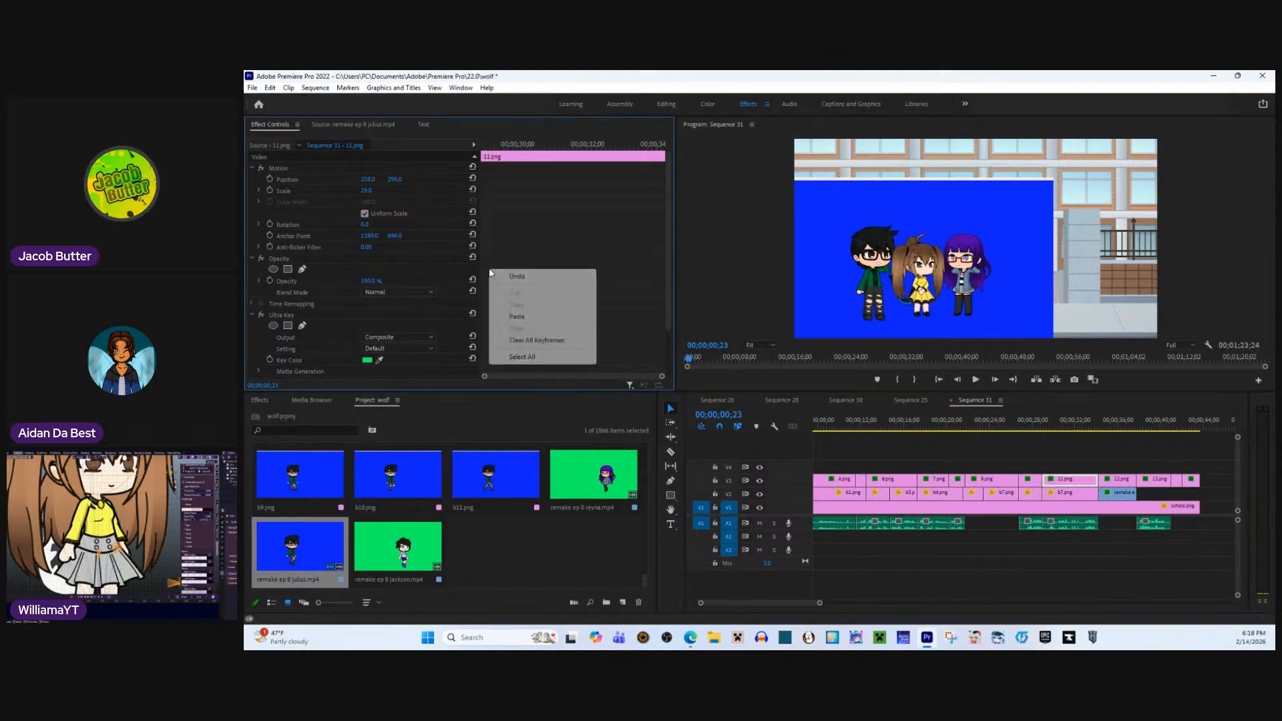
left_click(527, 316)
- Paste the copied Crop effect onto 12.png and 13.png on track V3
scroll(1001, 460, "down", 2)
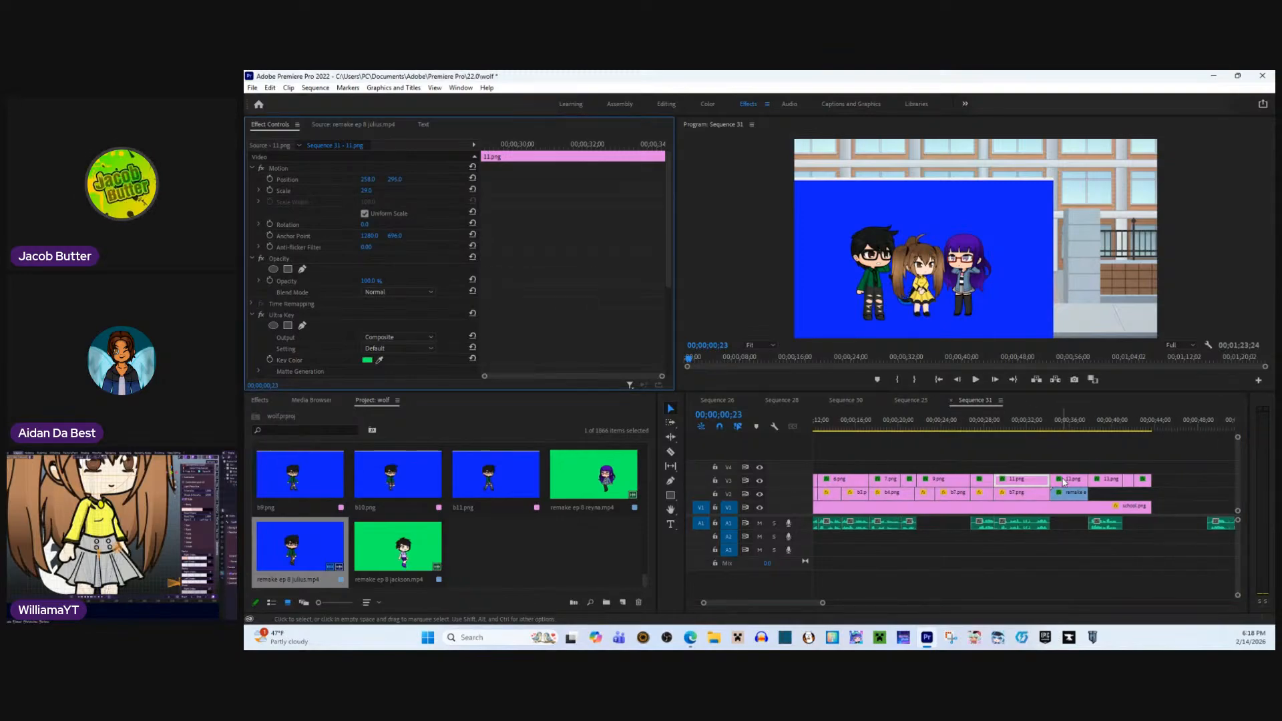
left_click(1073, 480)
right_click(524, 264)
left_click(549, 309)
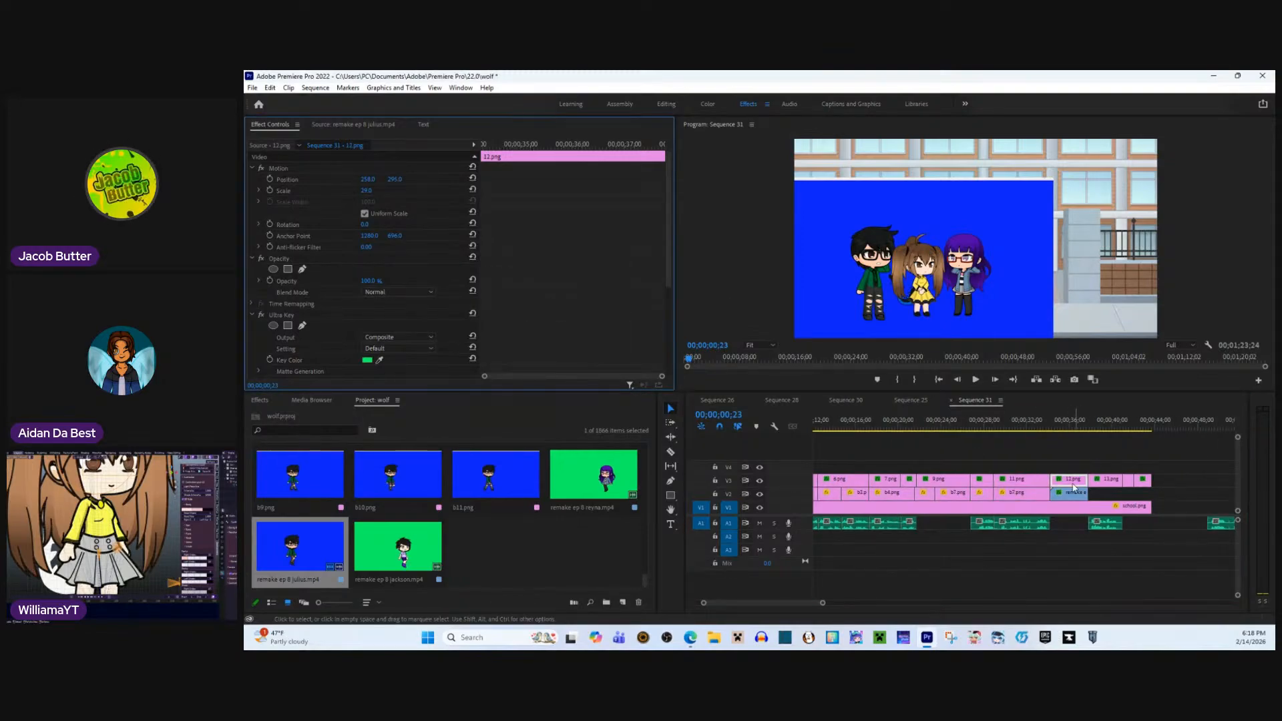
left_click(1096, 479)
right_click(614, 316)
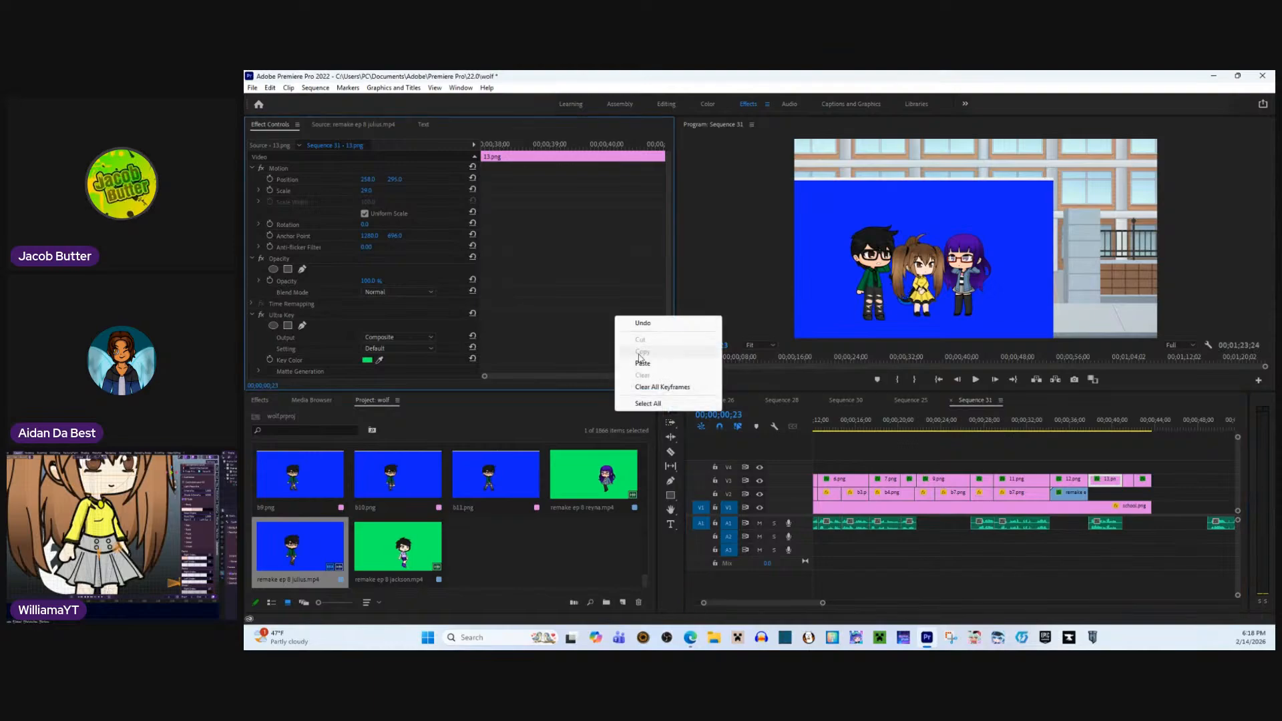
left_click(642, 360)
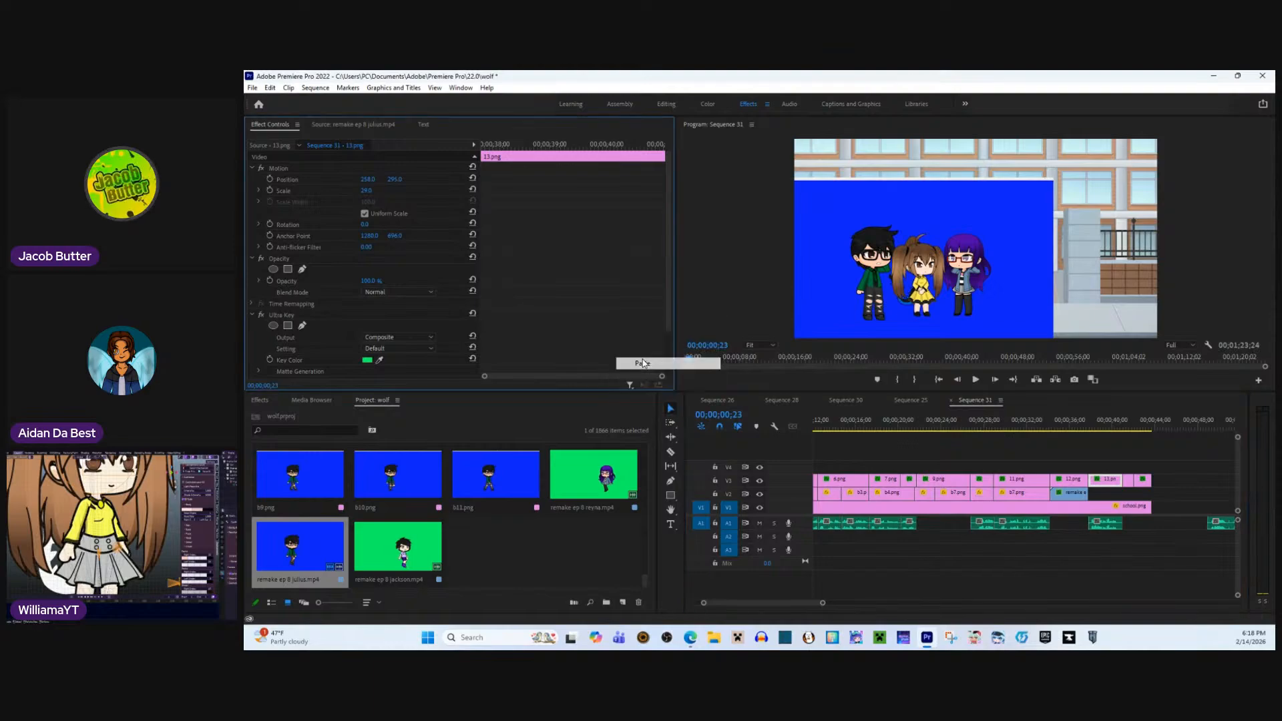
- Paste the copied Crop effect onto 14.png and 15.png at the end of track V3
left_click(1128, 479)
right_click(650, 325)
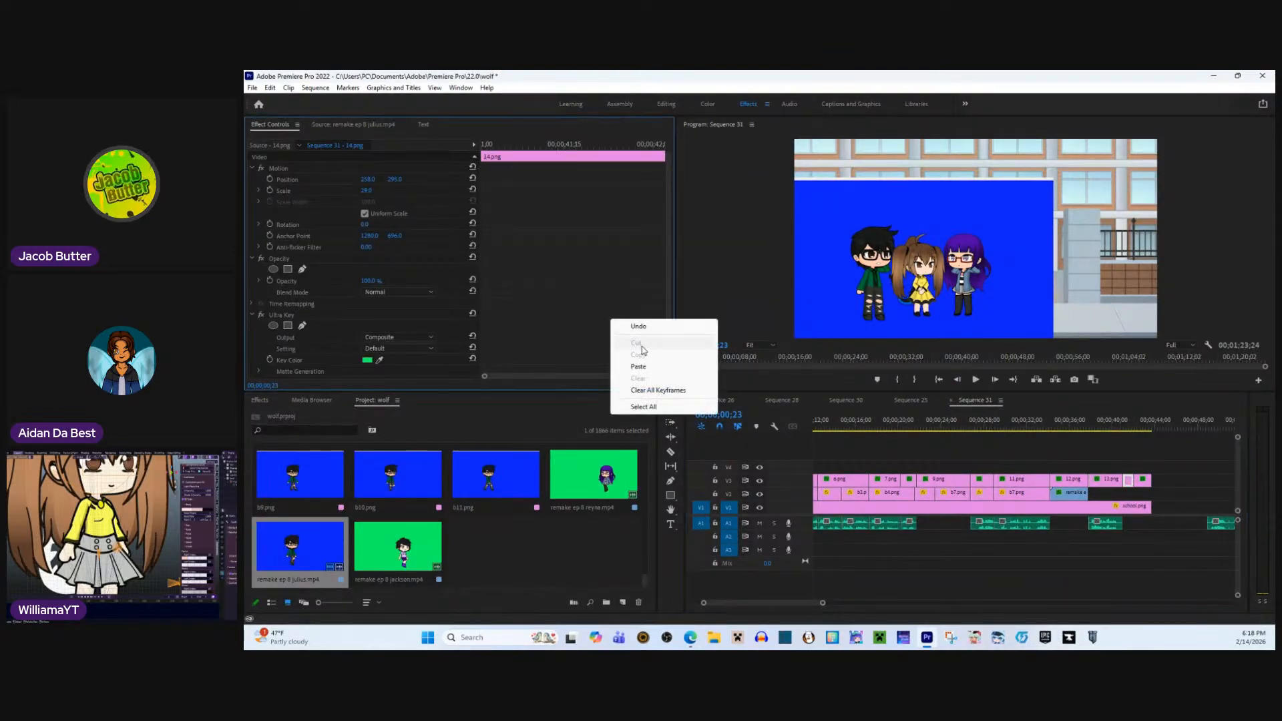
left_click(651, 364)
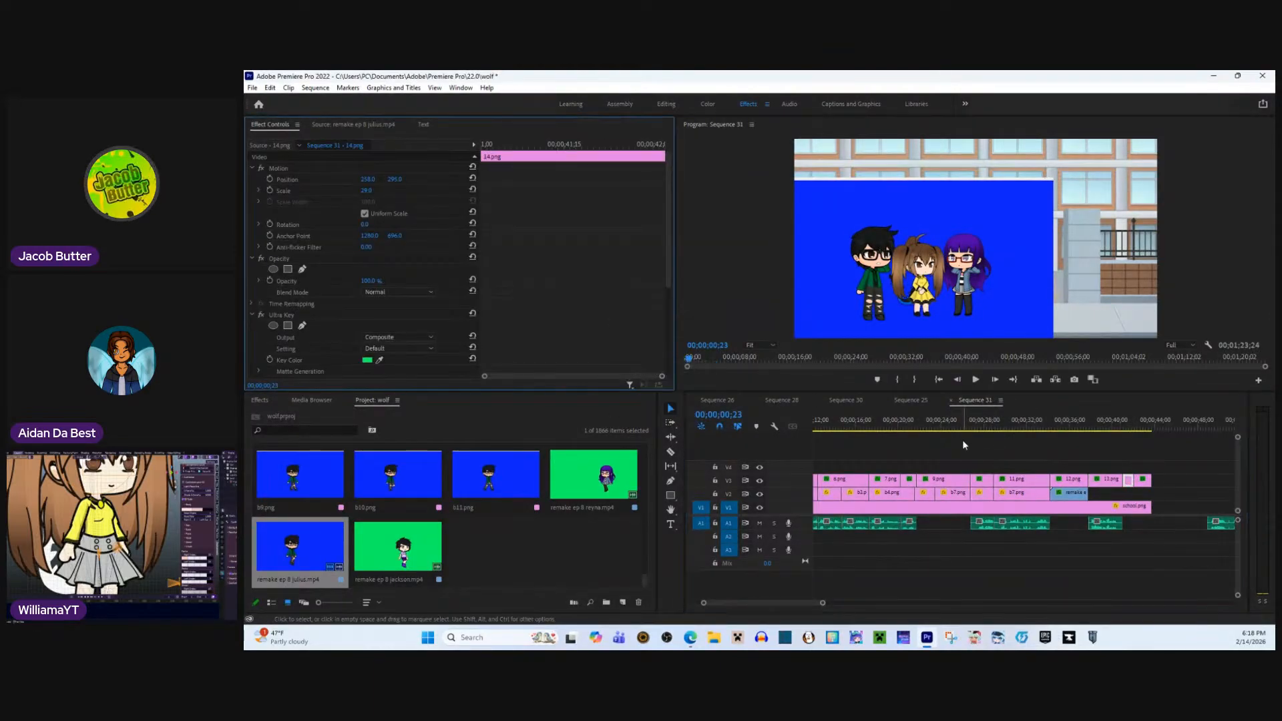
left_click(1142, 479)
right_click(605, 314)
left_click(645, 362)
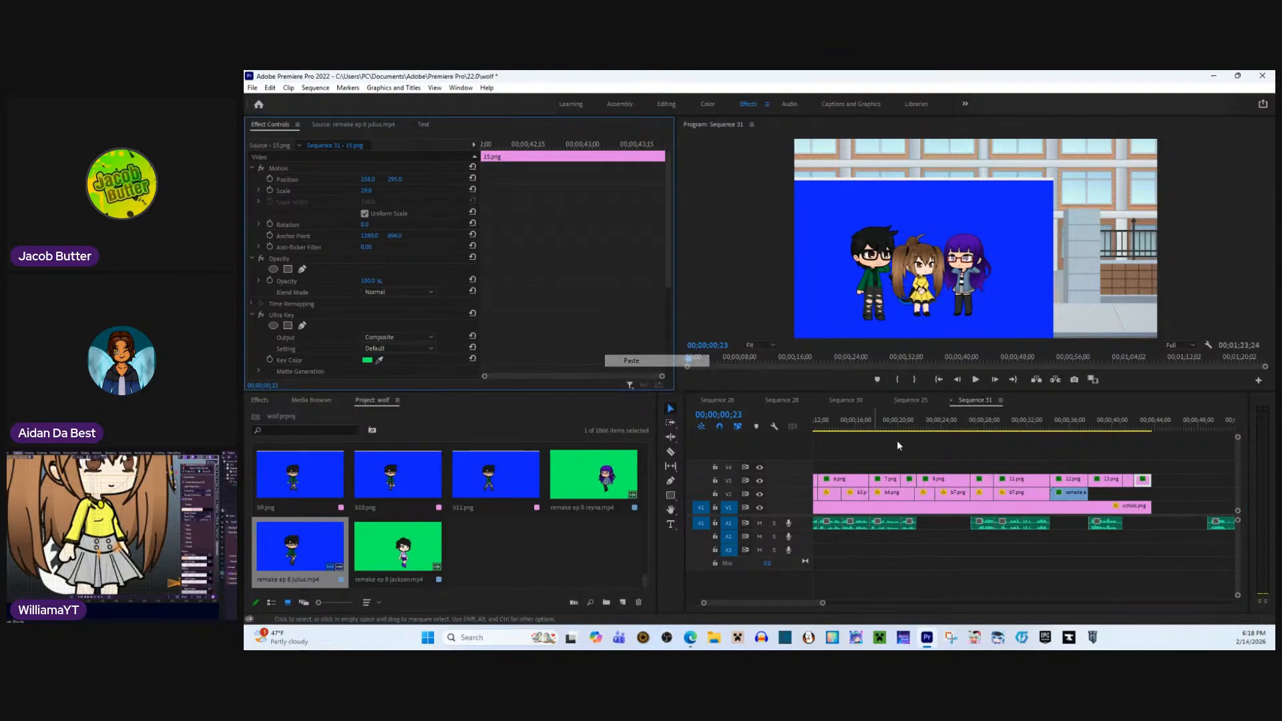
- Paste the copied Crop effect onto the last b7.png on track V2 and the short clip just before it
scroll(896, 455, "up", 2)
left_click(1070, 494)
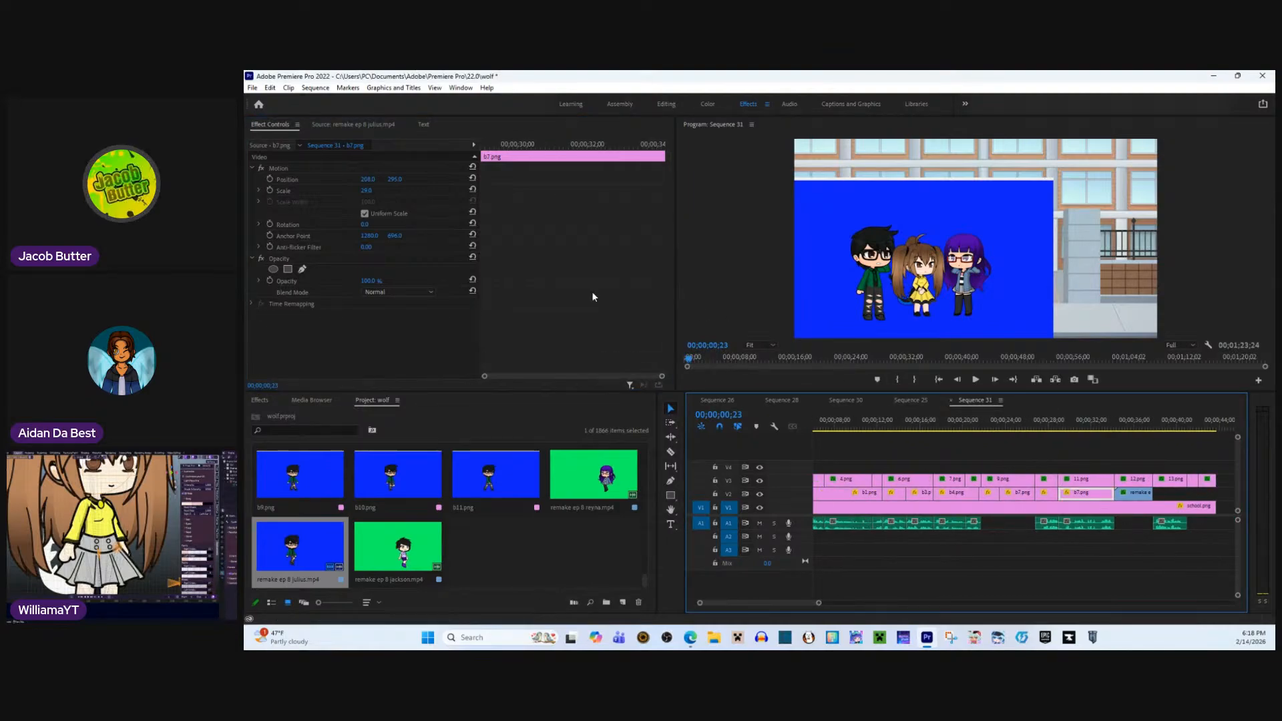
right_click(592, 291)
left_click(604, 339)
left_click(1045, 494)
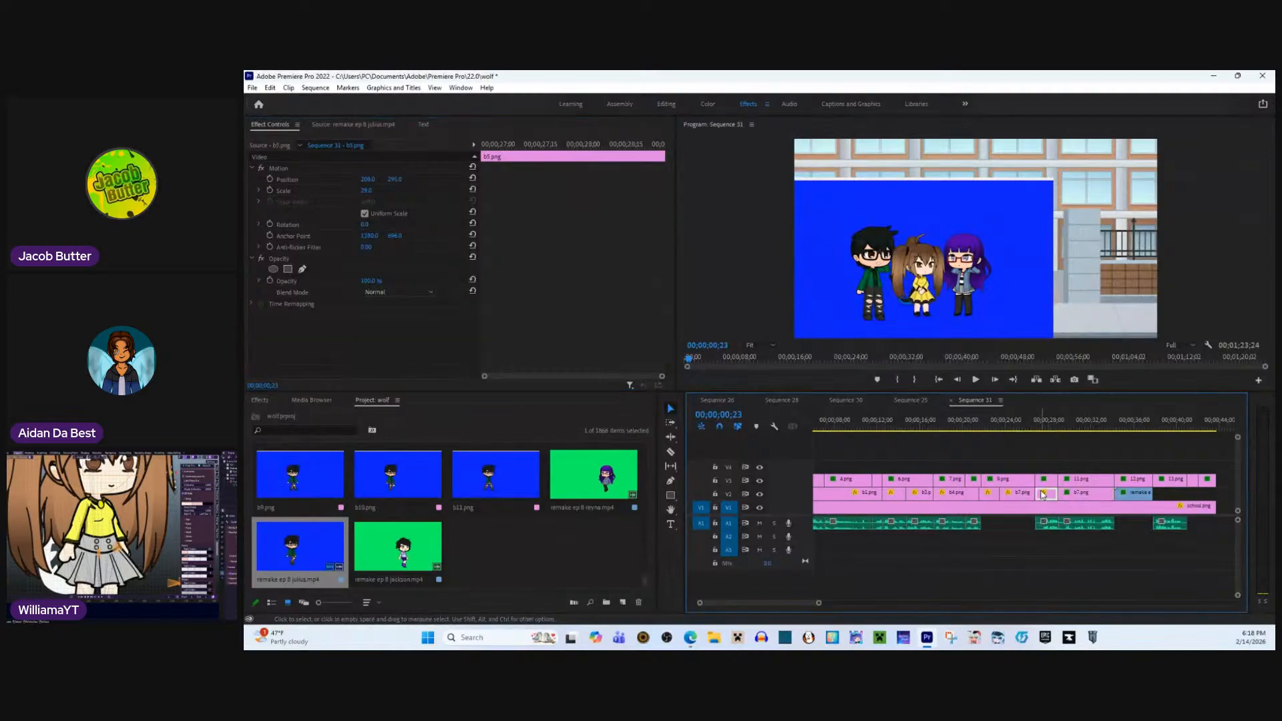
right_click(604, 291)
left_click(631, 337)
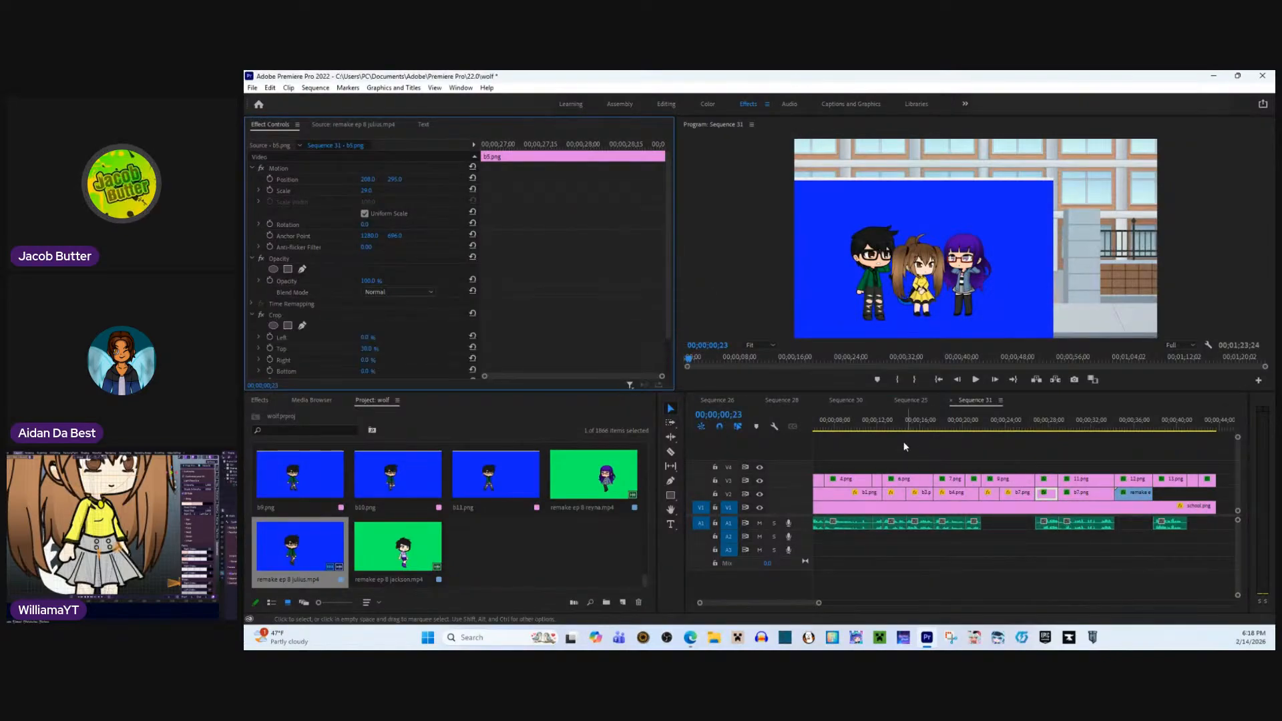
- Paste the copied Crop effect onto the earlier b7.png on track V2 and the short clip preceding it, and reselect that b7.png
left_click(1017, 492)
right_click(615, 288)
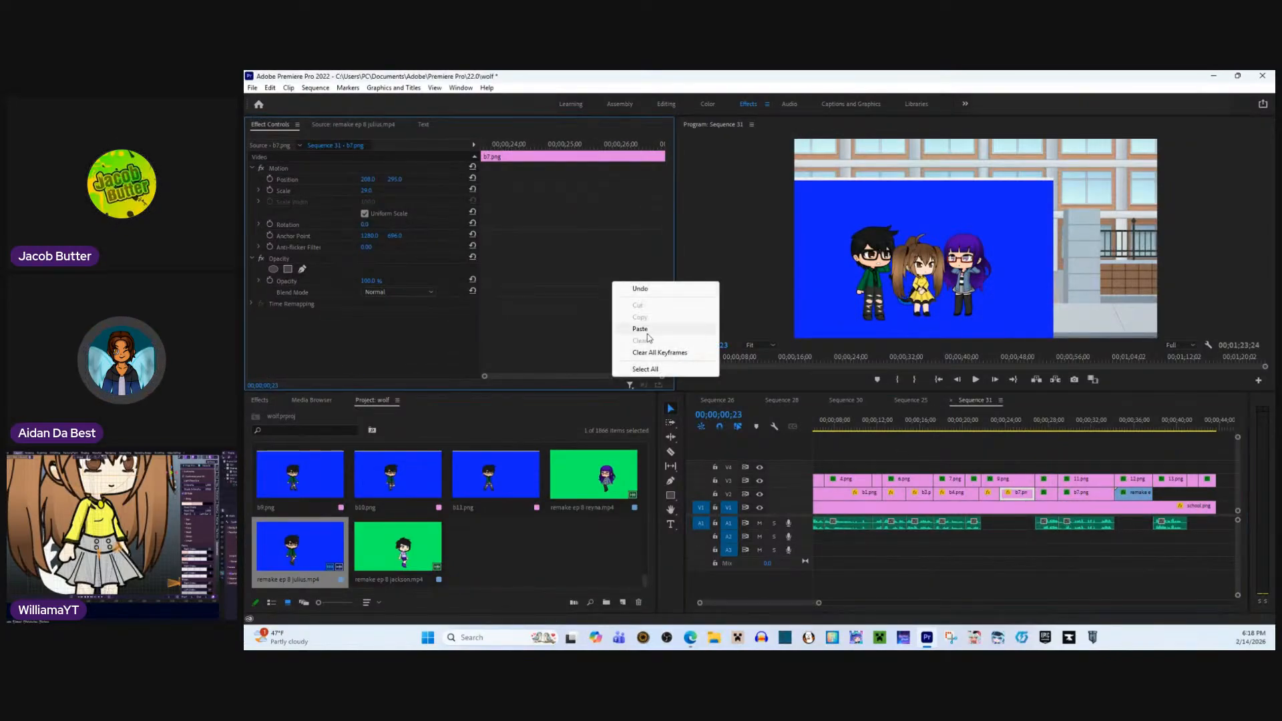
left_click(651, 336)
left_click(987, 494)
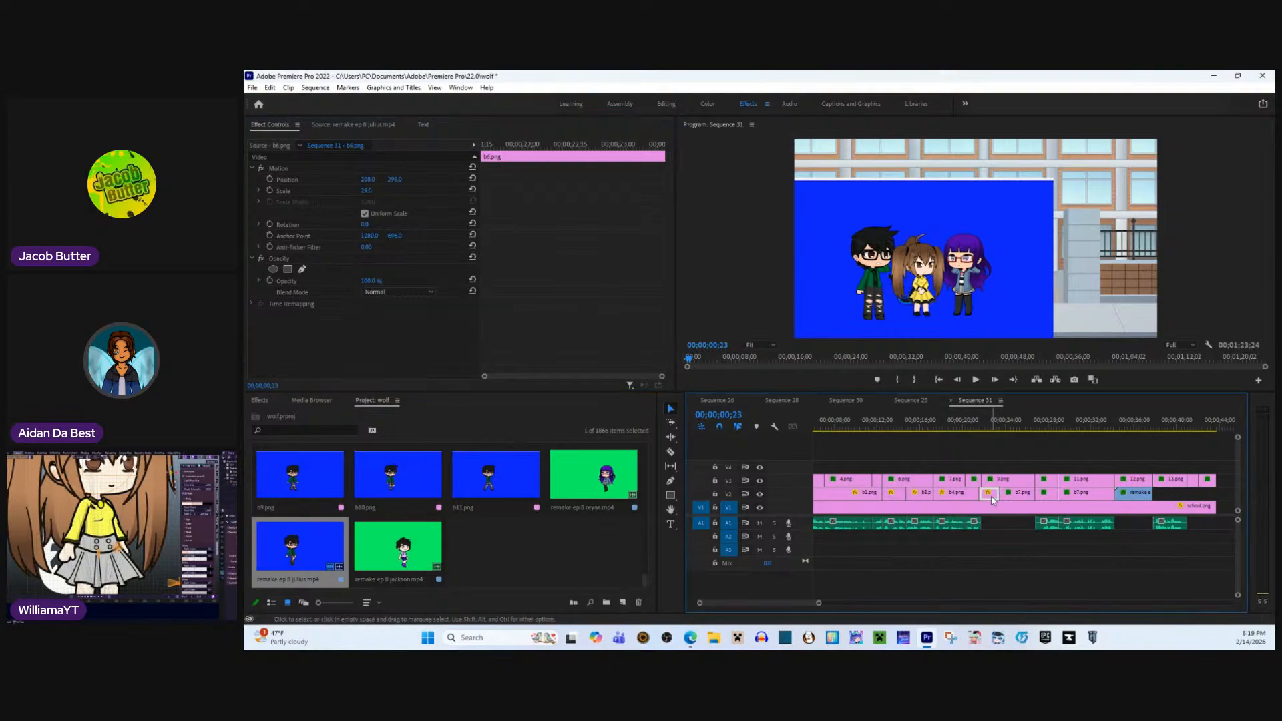
right_click(645, 323)
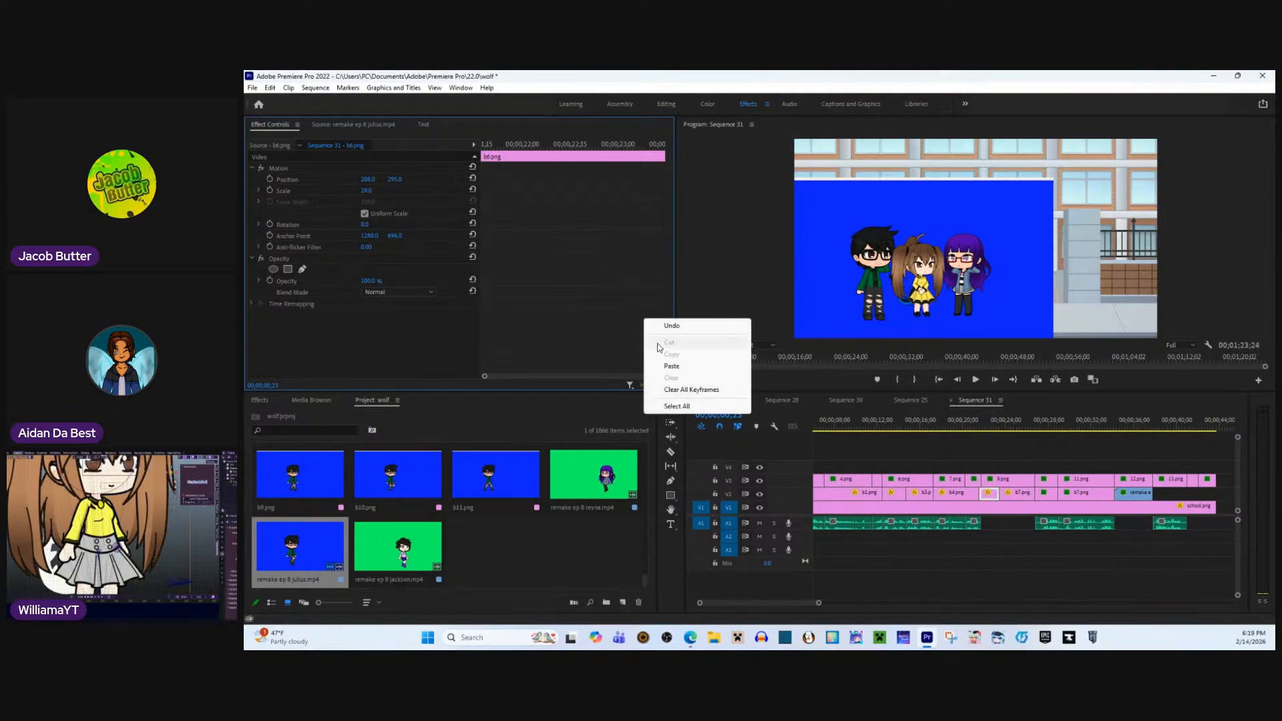
left_click(681, 366)
left_click(1007, 492)
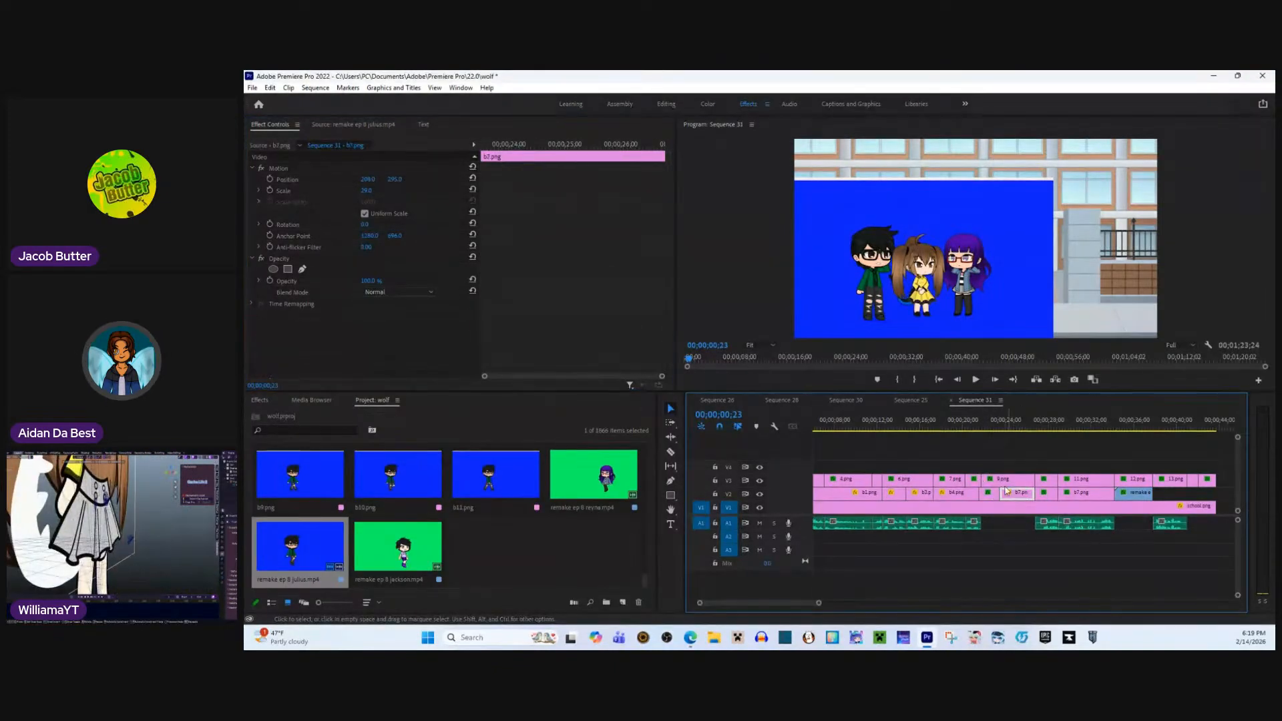
- Paste the copied Crop effect onto the earlier b7.png and onto b4.png on track V2
right_click(572, 215)
left_click(617, 265)
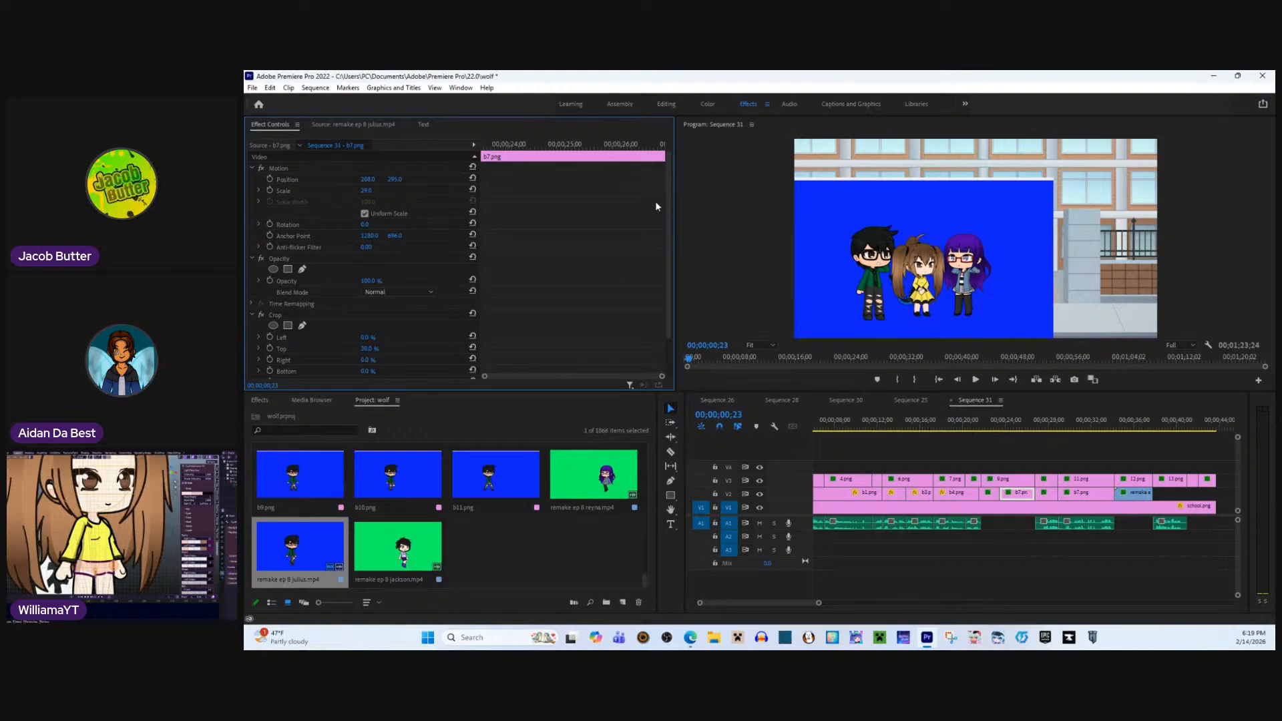
left_click(962, 494)
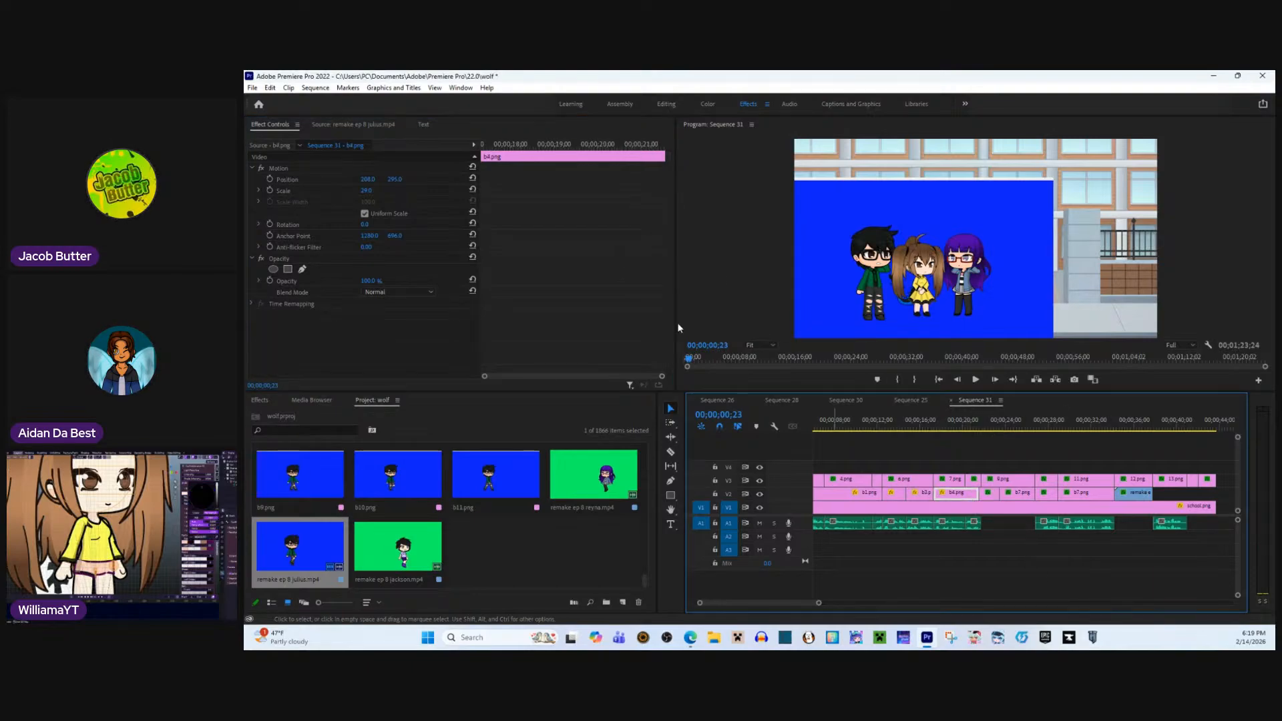
right_click(597, 295)
left_click(621, 345)
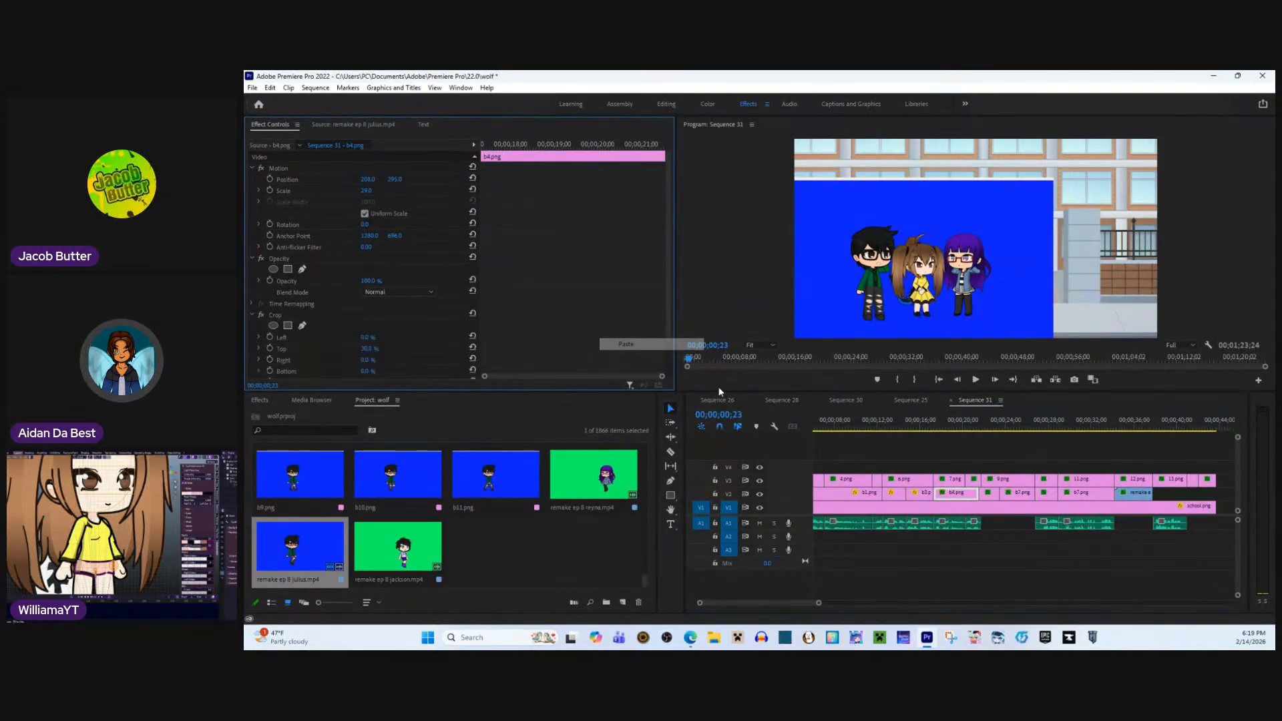
- Paste the copied Crop effect onto b3.png and b2.png on track V2
left_click(925, 496)
right_click(555, 234)
left_click(583, 280)
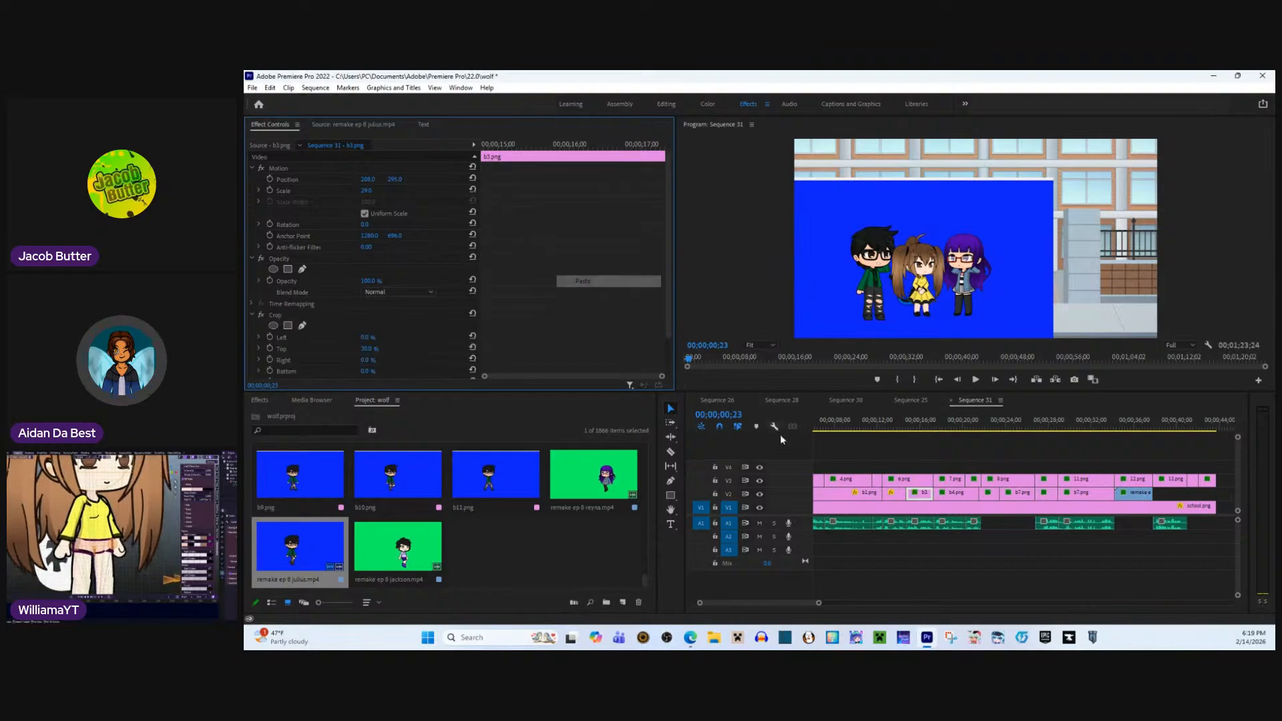
left_click(894, 495)
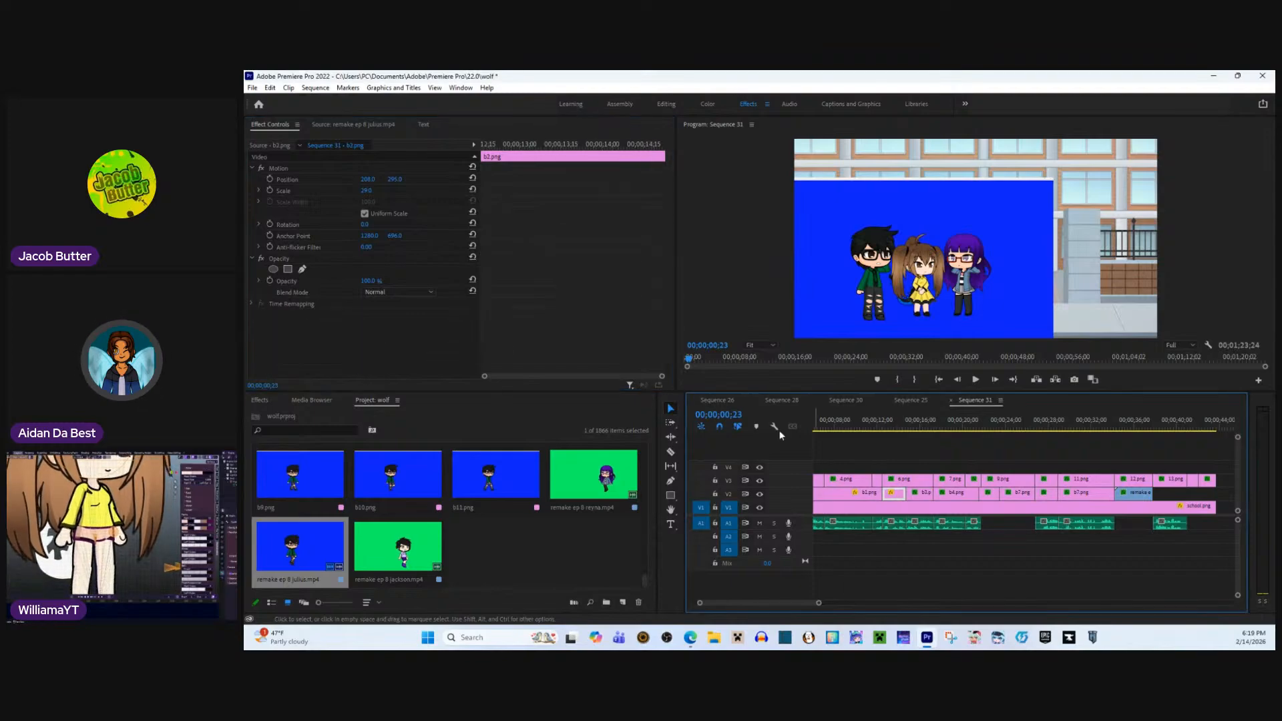
right_click(655, 332)
left_click(676, 369)
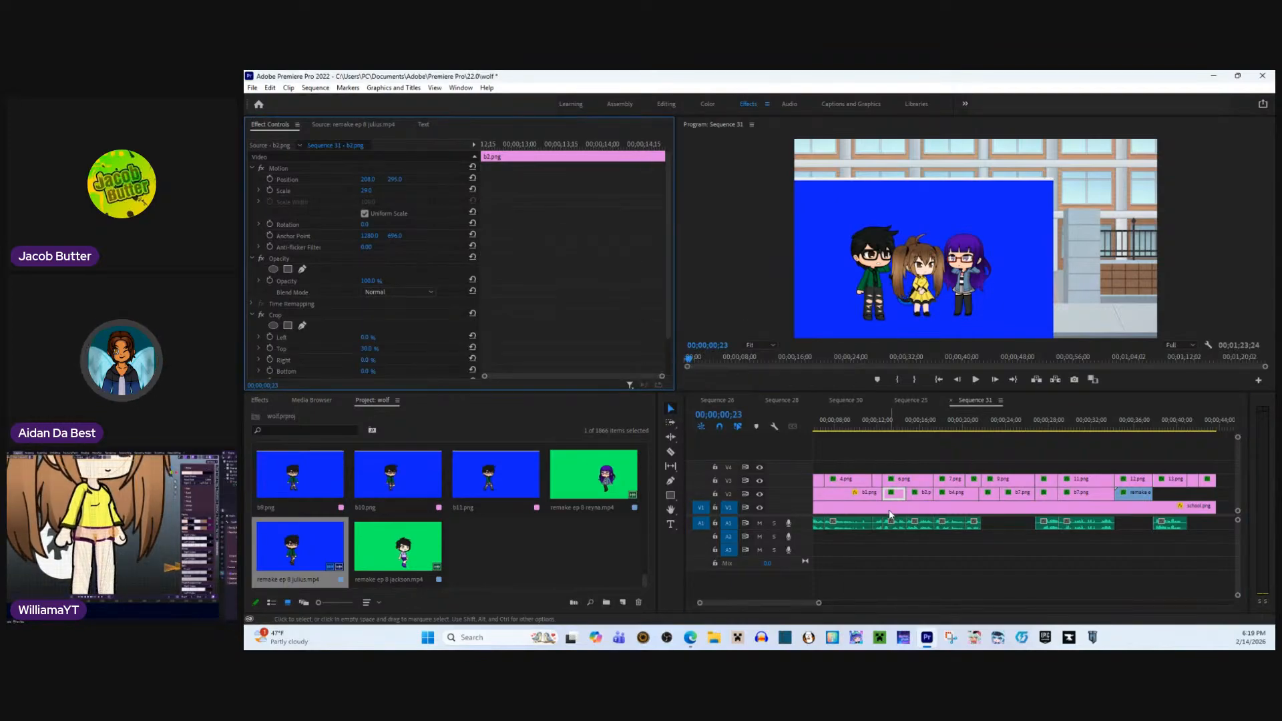
- Paste the copied Crop effect onto b1.png on track V2 and set its top crop to 27%
left_click(868, 493)
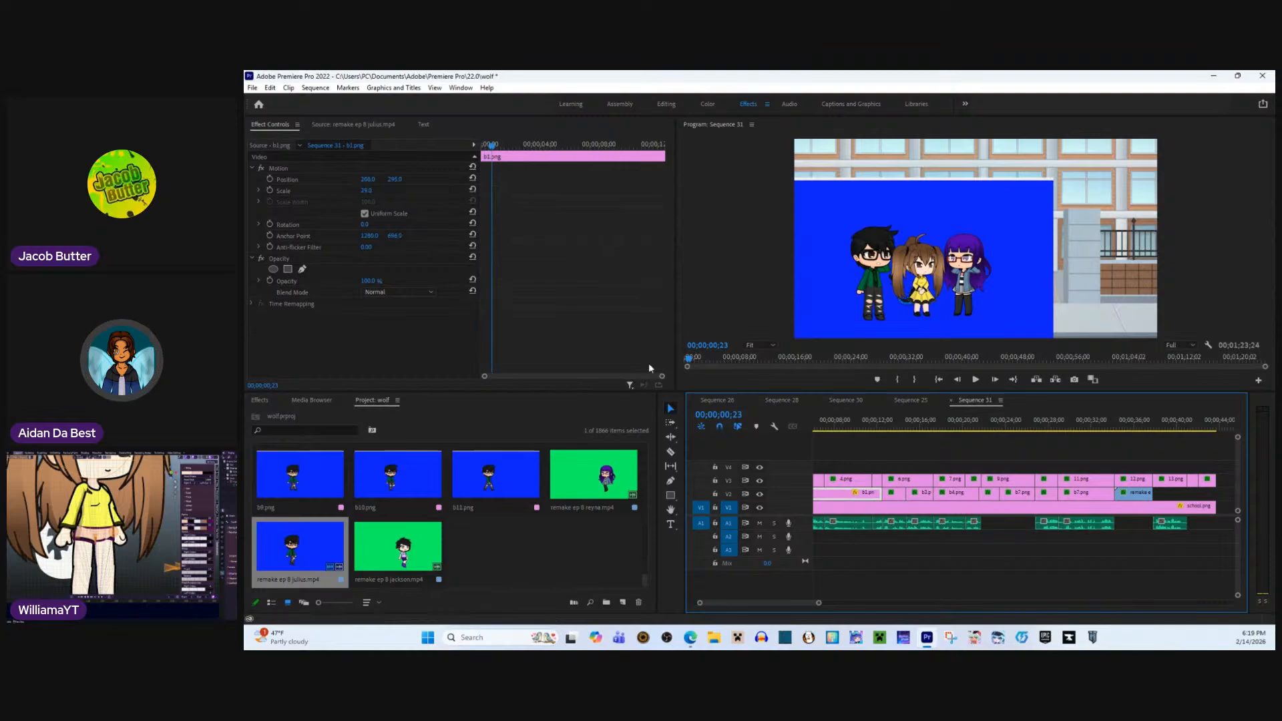
right_click(599, 304)
left_click(625, 346)
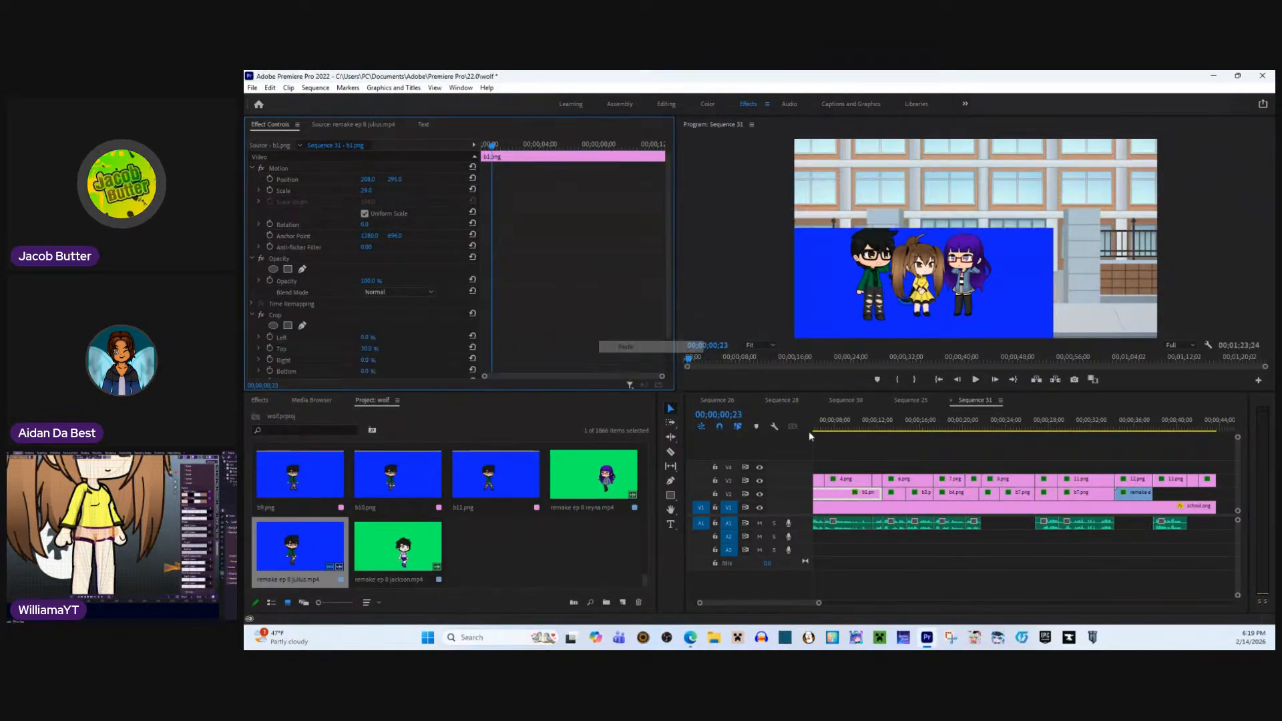
scroll(876, 494, "up", 3)
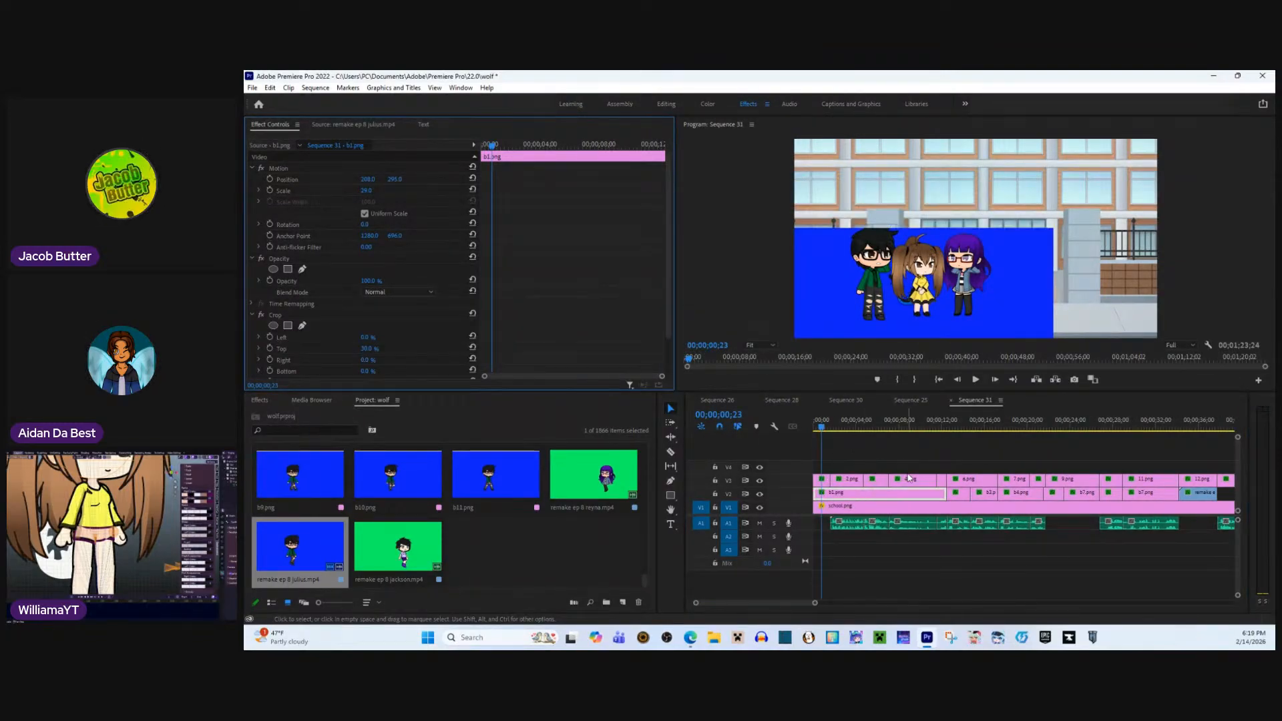
scroll(453, 317, "down", 1)
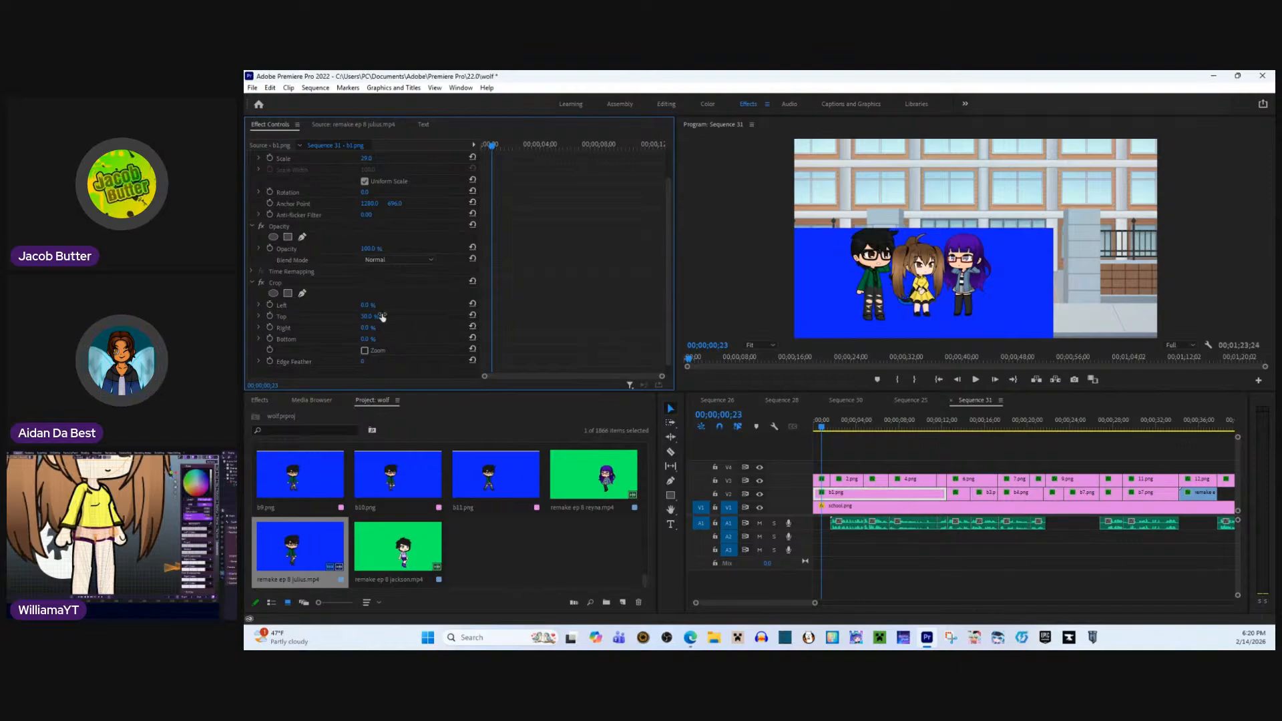
left_click_drag(368, 317, 404, 317)
left_click_drag(371, 317, 377, 316)
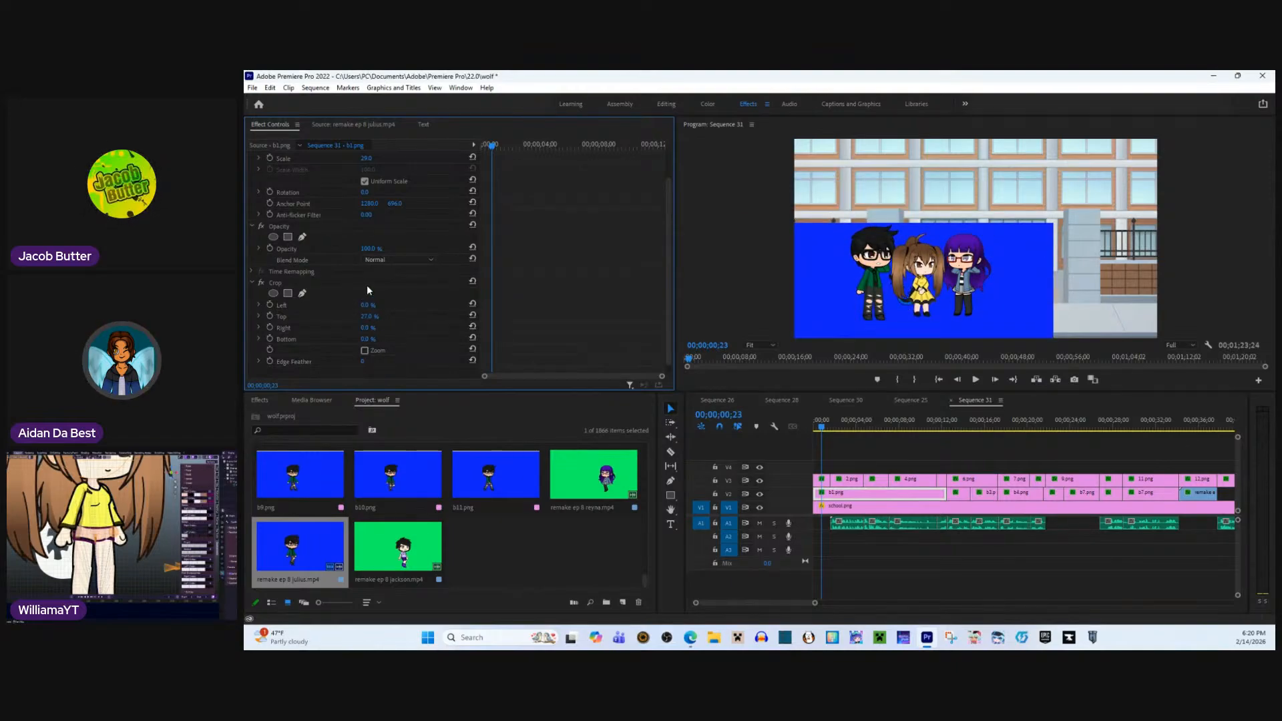
- Copy the adjusted Crop effect from b1.png and replace the Crop effect on b2.png with it
right_click(366, 290)
left_click(418, 355)
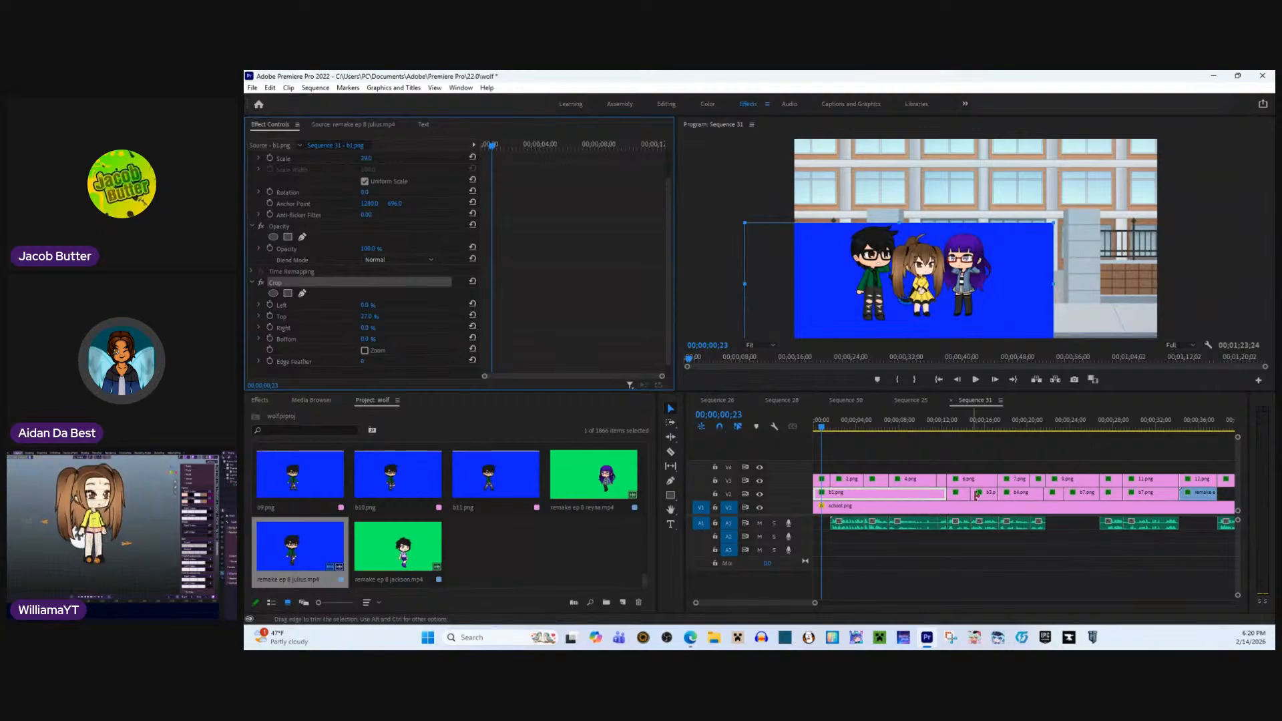
left_click(959, 493)
right_click(420, 315)
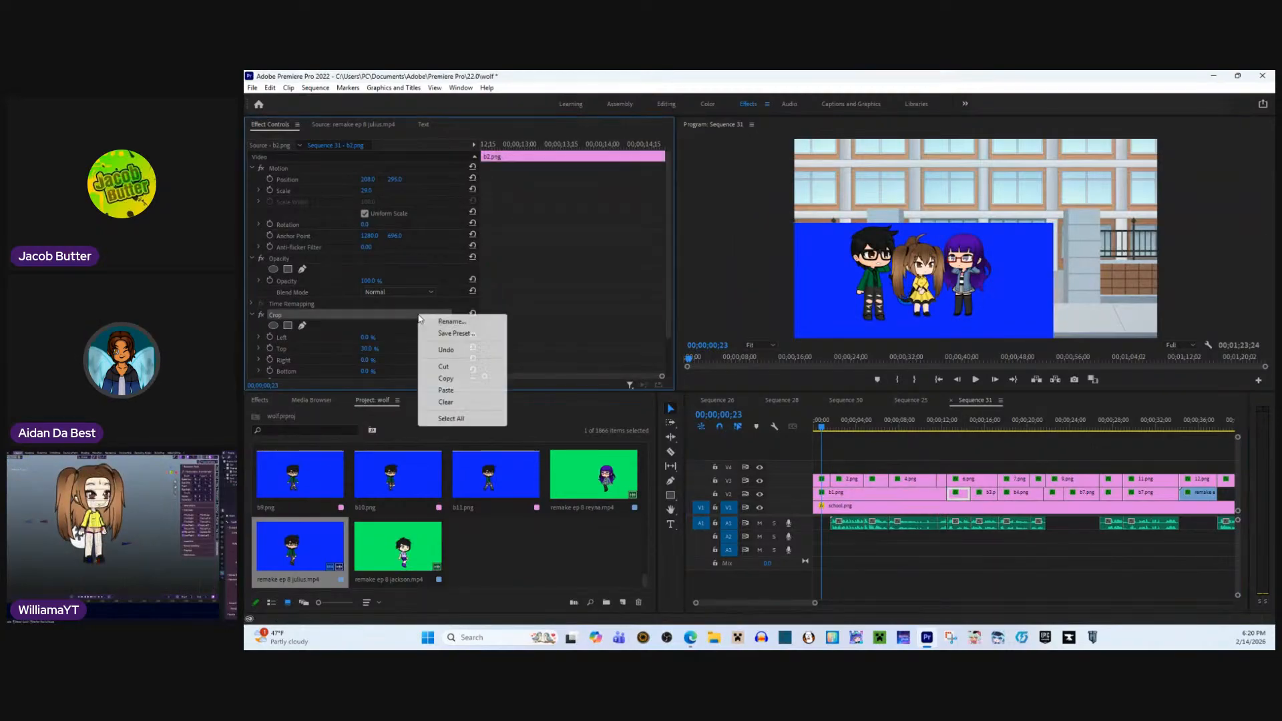
left_click(454, 405)
right_click(552, 340)
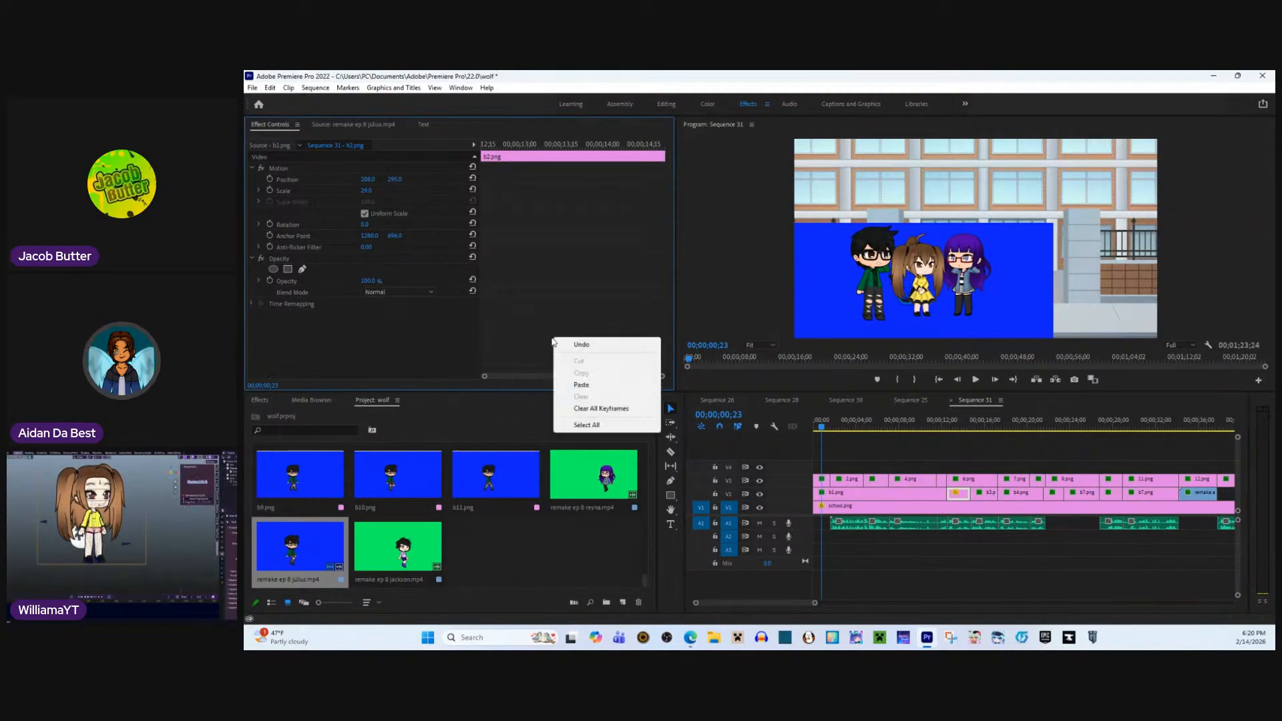
left_click(581, 384)
- Replace the Crop effect on b3.png with the one copied from b1.png
left_click(988, 494)
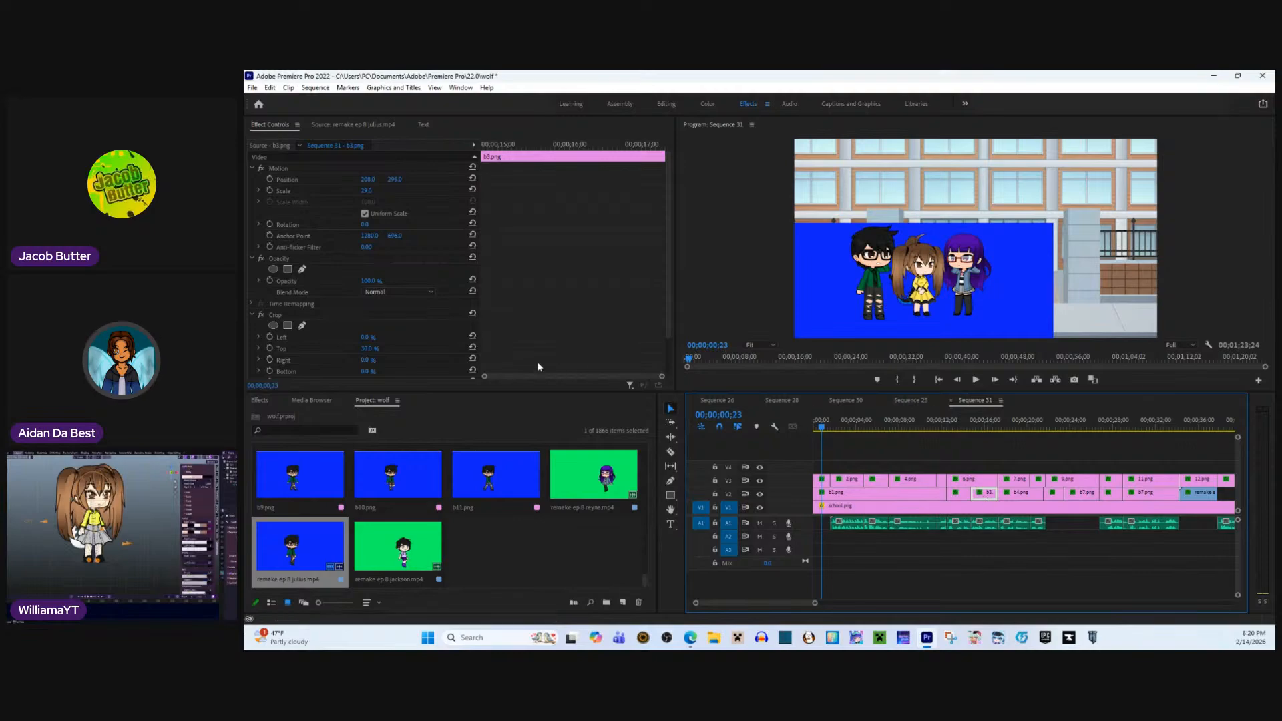
right_click(384, 315)
left_click(440, 406)
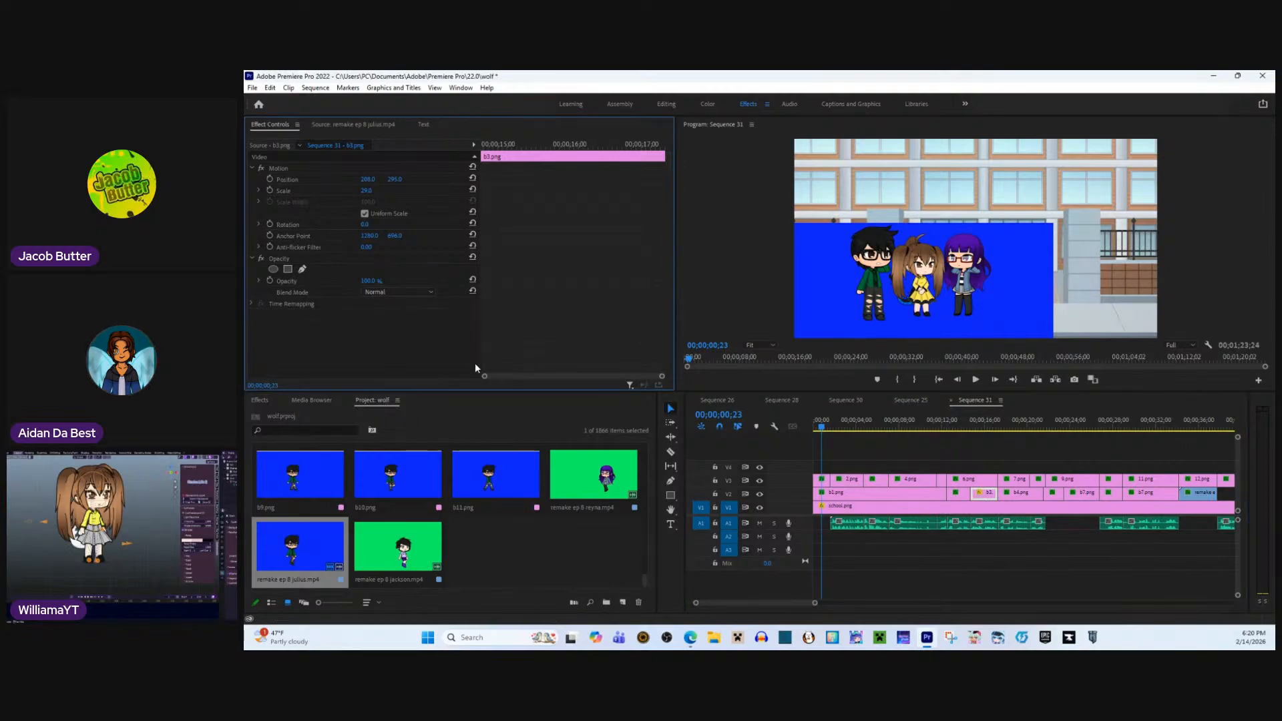
right_click(497, 357)
left_click(525, 403)
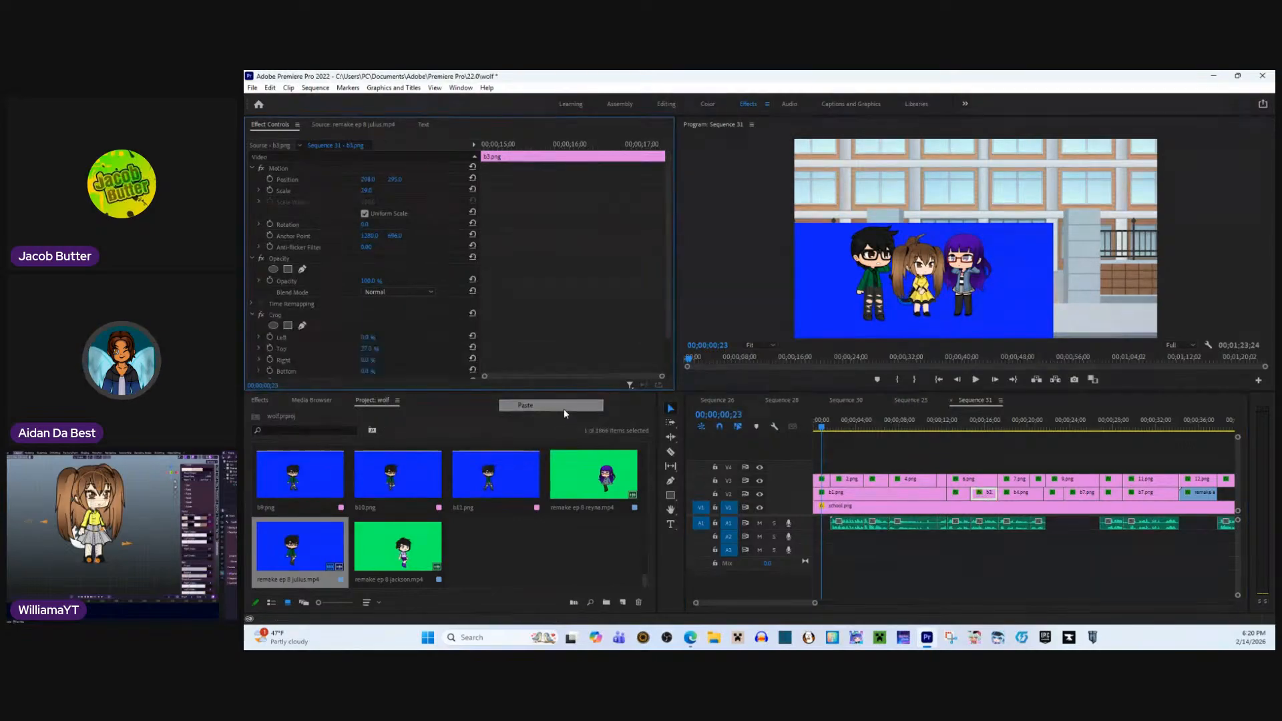
- Paste the copied 27% Crop effect onto b4.png and delete its previous Crop effect
left_click(1017, 491)
right_click(549, 261)
left_click(573, 308)
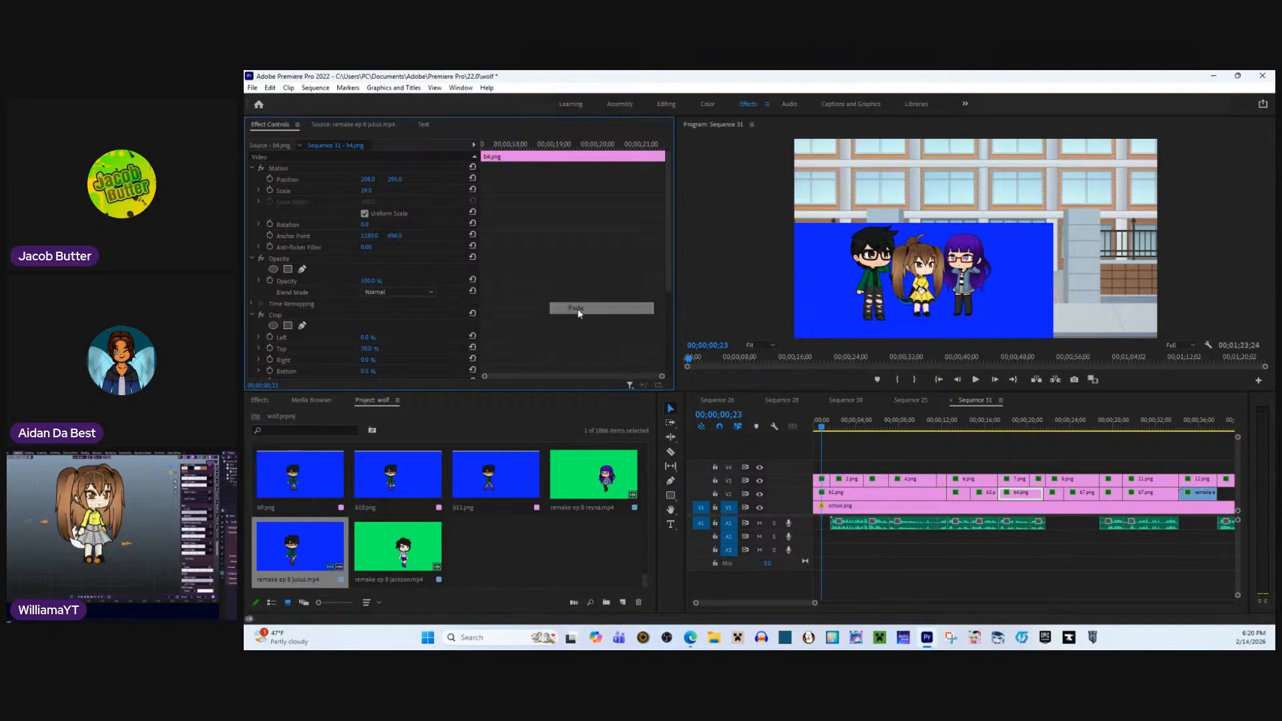
scroll(479, 334, "down", 2)
scroll(479, 335, "down", 2)
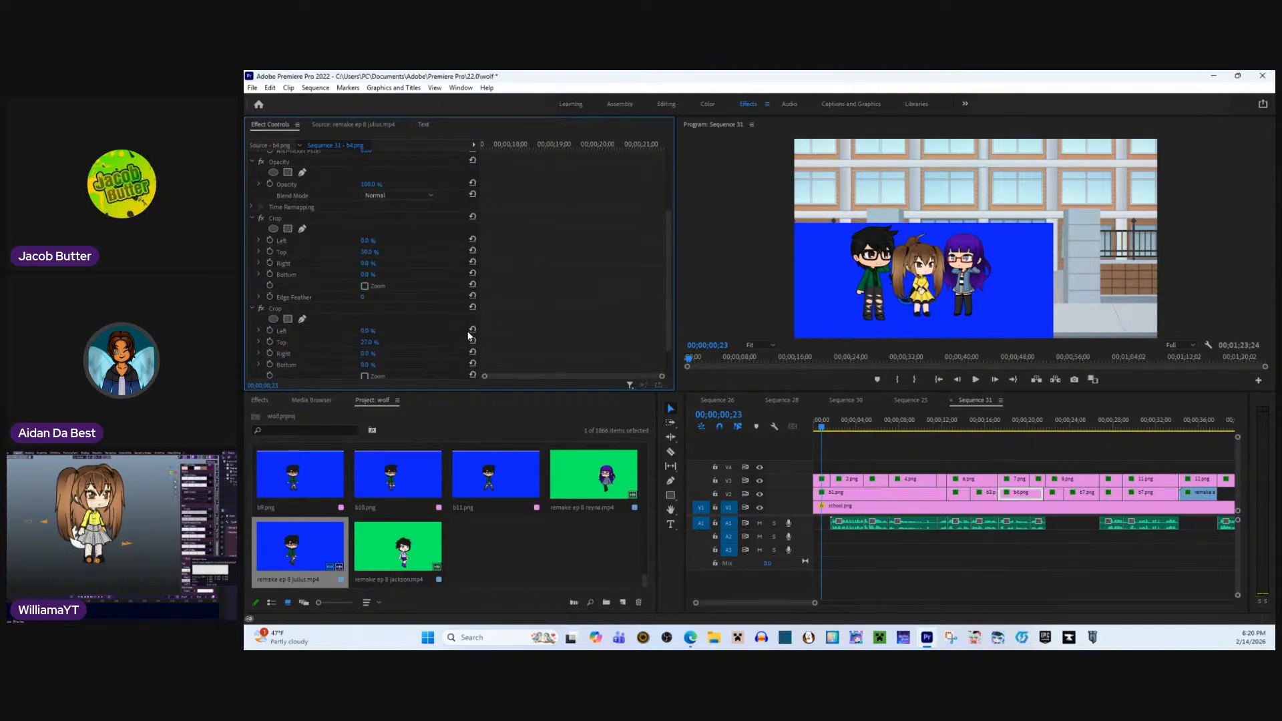
right_click(350, 197)
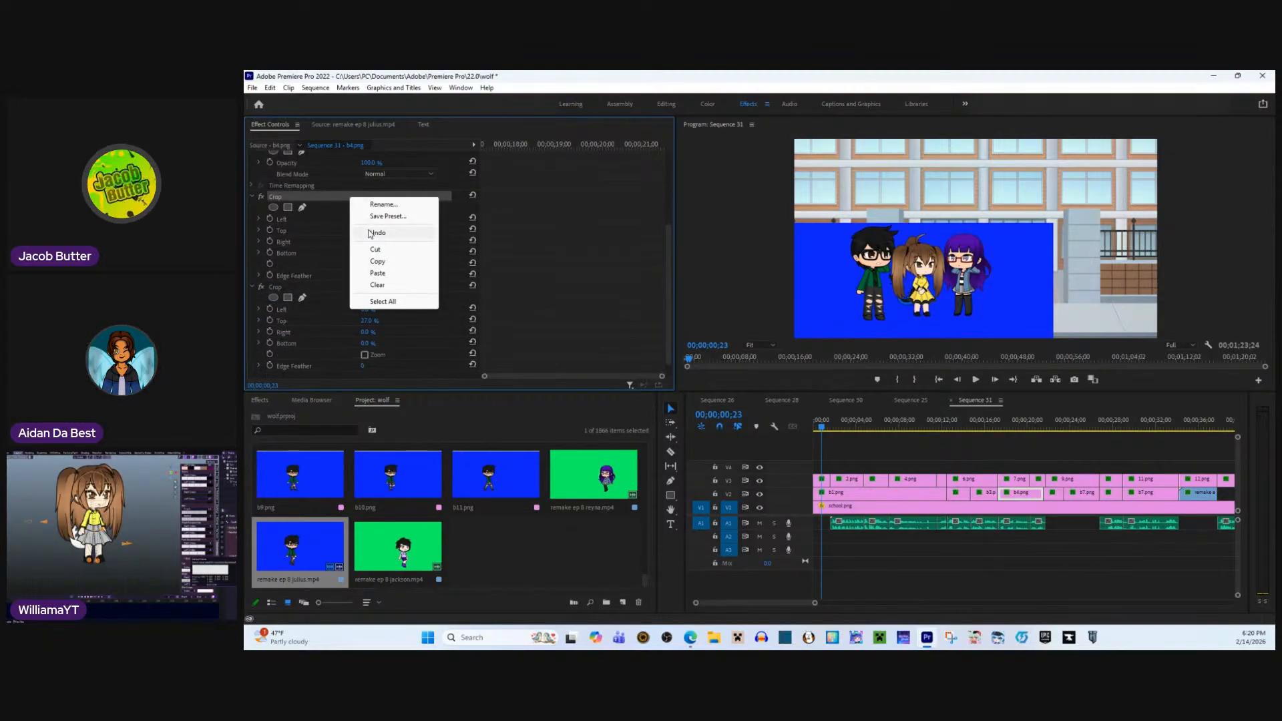
left_click(377, 286)
- Replace the Crop effect on the short clip following b4.png on track V2 with the copied one
left_click(1054, 494)
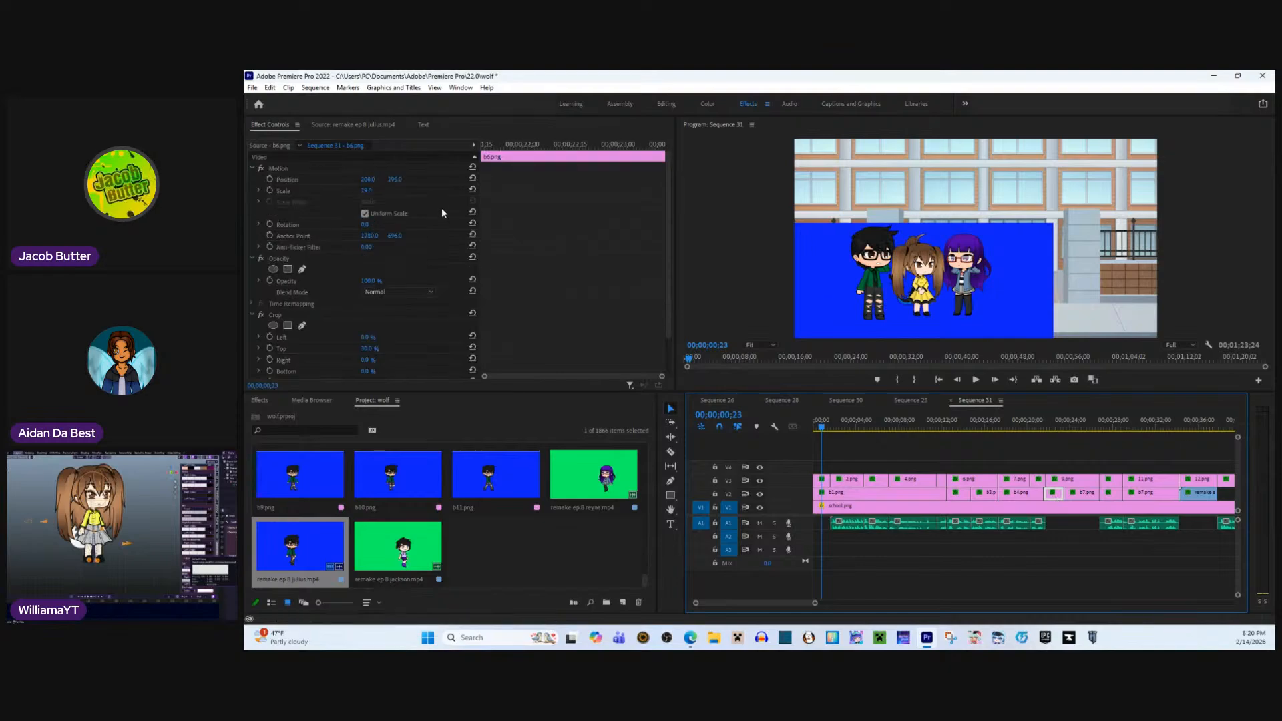
right_click(353, 313)
left_click(381, 404)
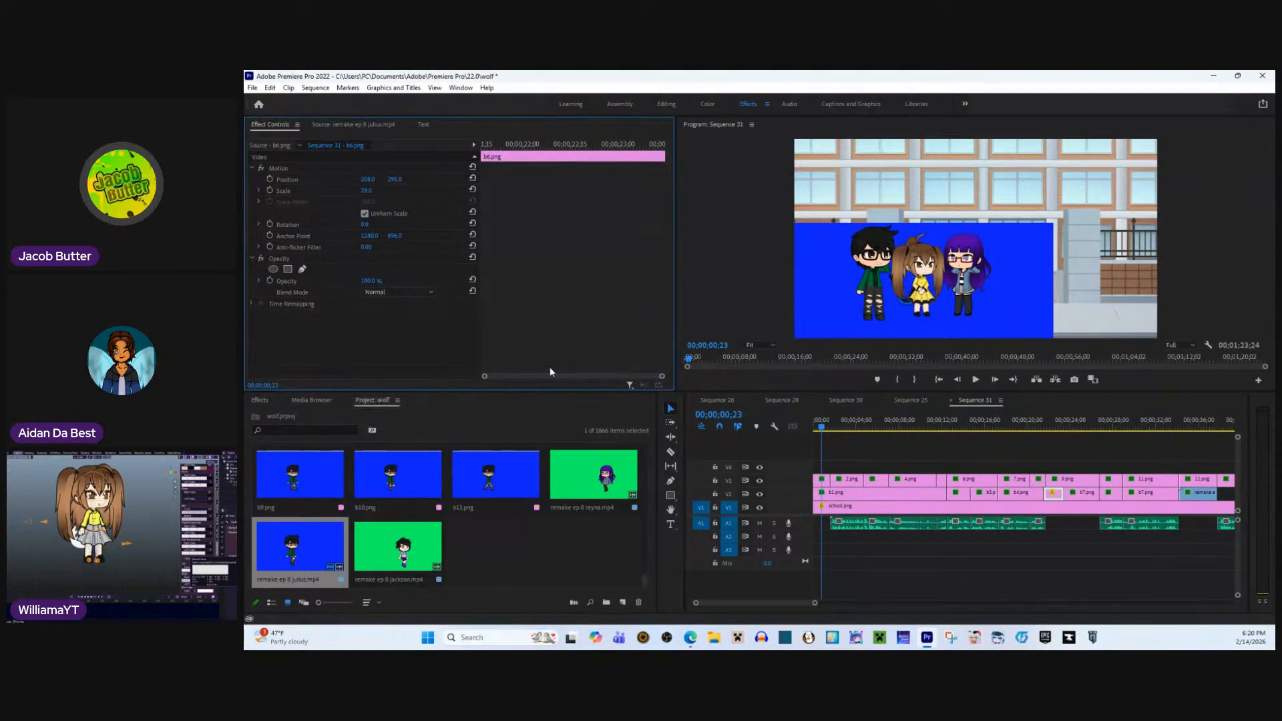
right_click(522, 293)
left_click(545, 339)
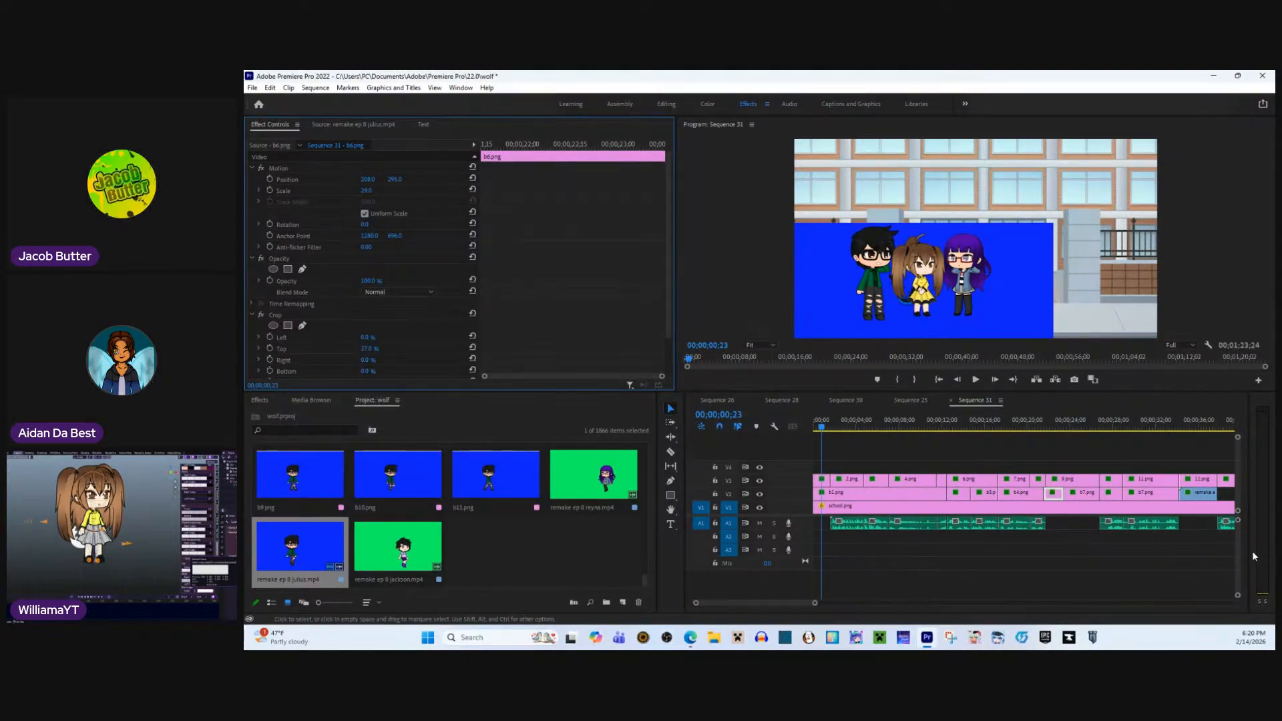
- Replace the Crop effect on the earlier b7.png on track V2 with the copied one
left_click(1081, 494)
right_click(600, 218)
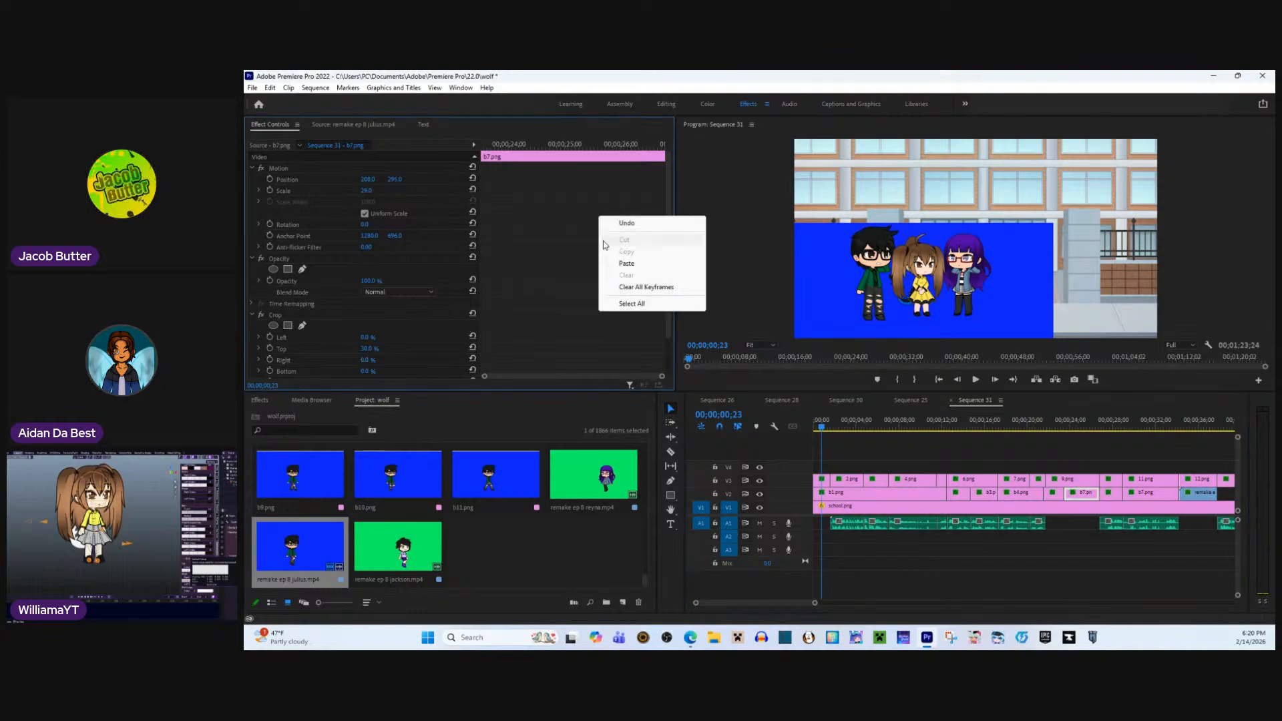
right_click(372, 312)
right_click(356, 319)
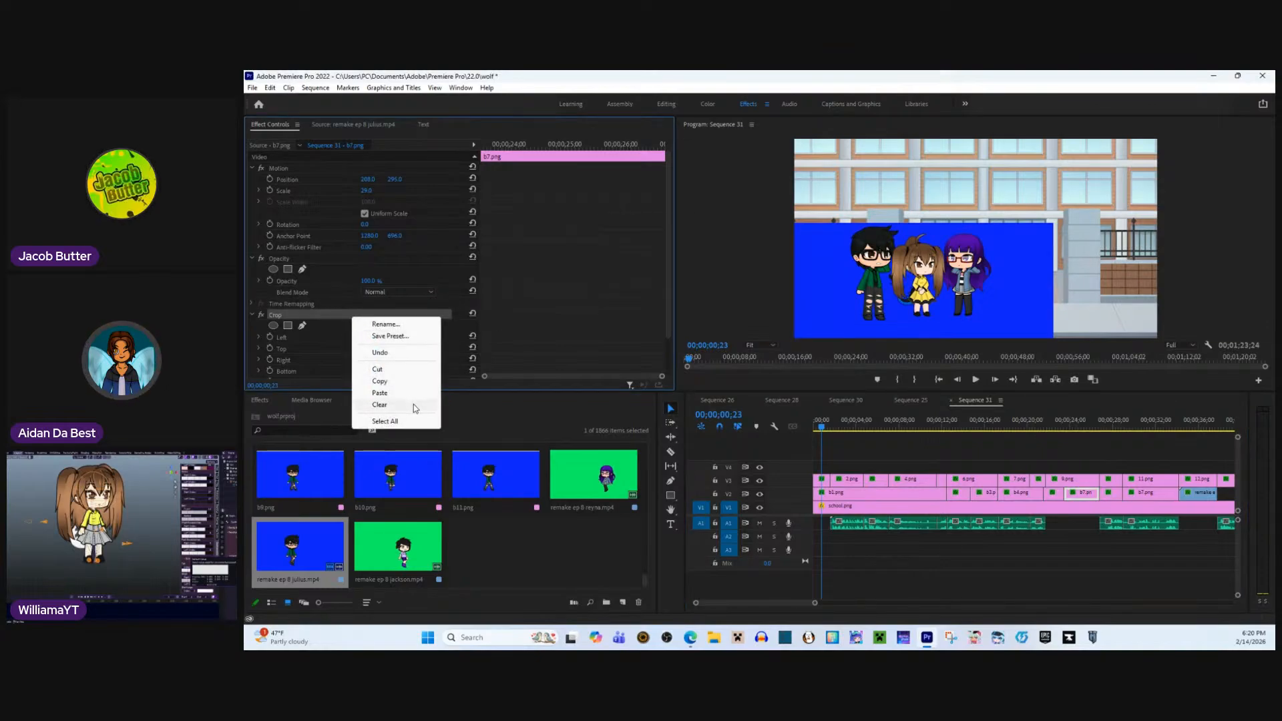
left_click(458, 326)
right_click(566, 293)
left_click(614, 342)
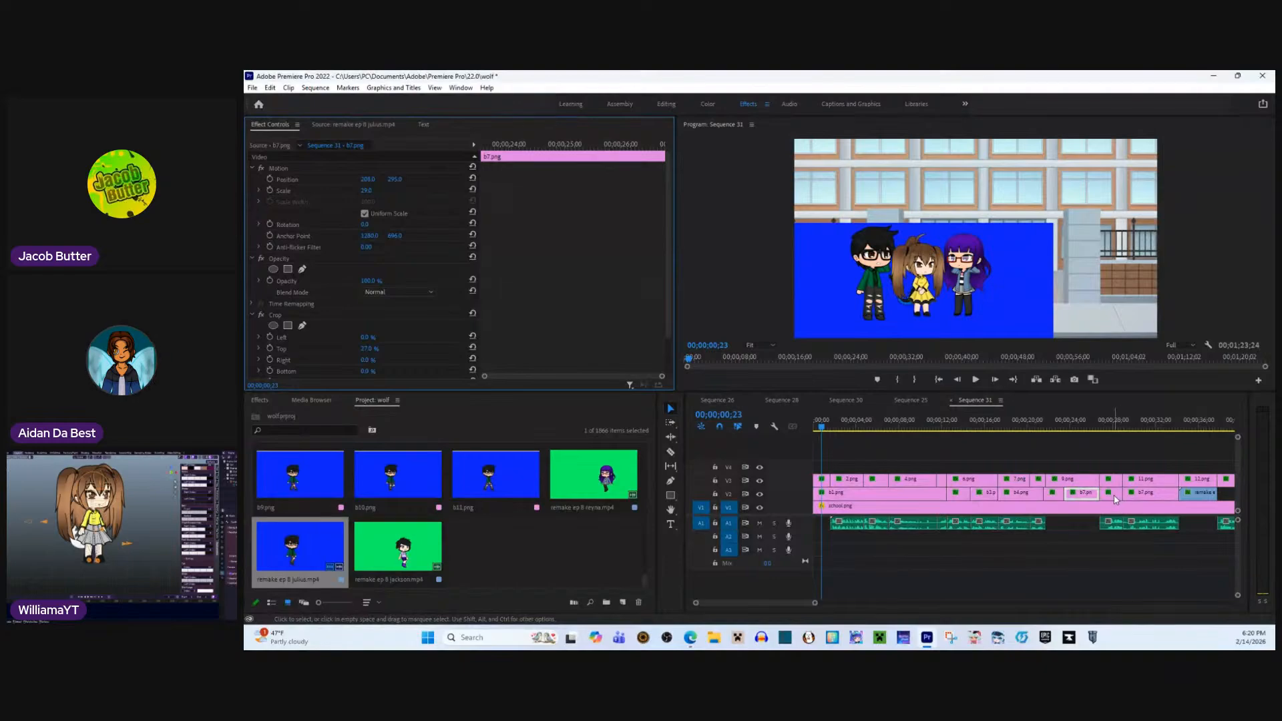
- Replace the Crop effect on the short clip between the two b7.png clips with the copied one
left_click(1111, 493)
right_click(624, 273)
right_click(341, 314)
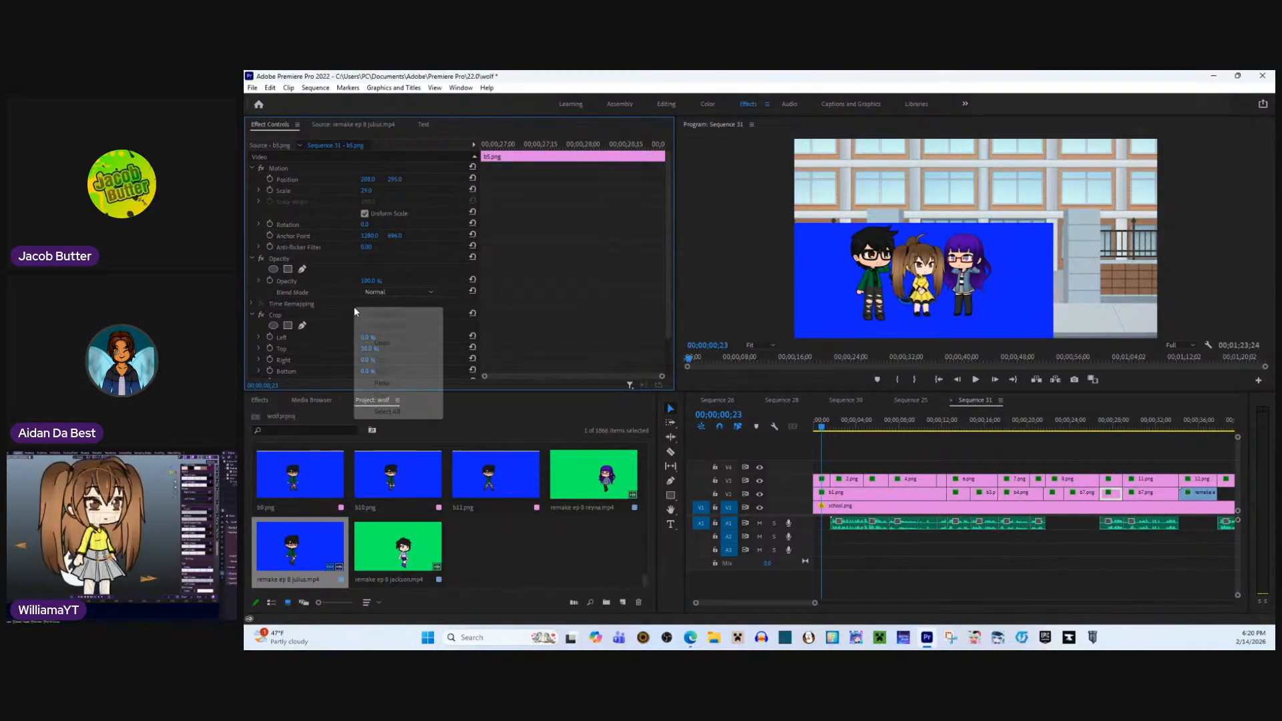
left_click(382, 377)
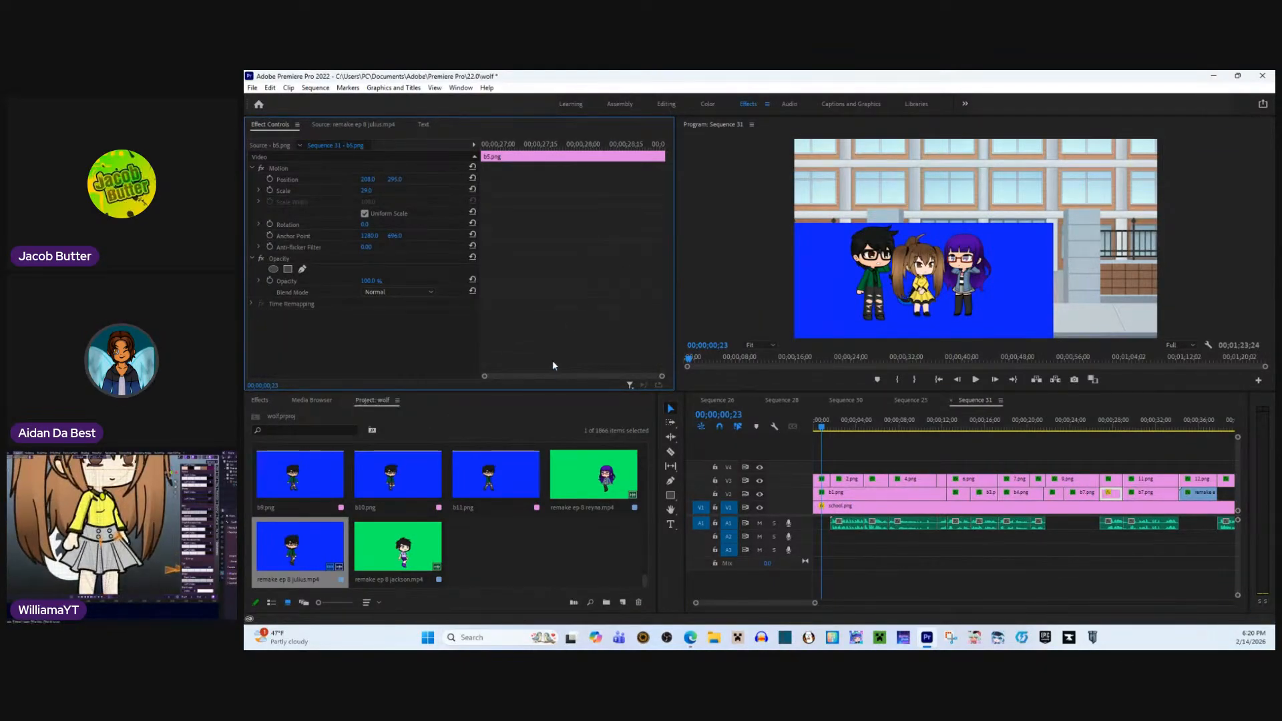
right_click(535, 302)
left_click(565, 352)
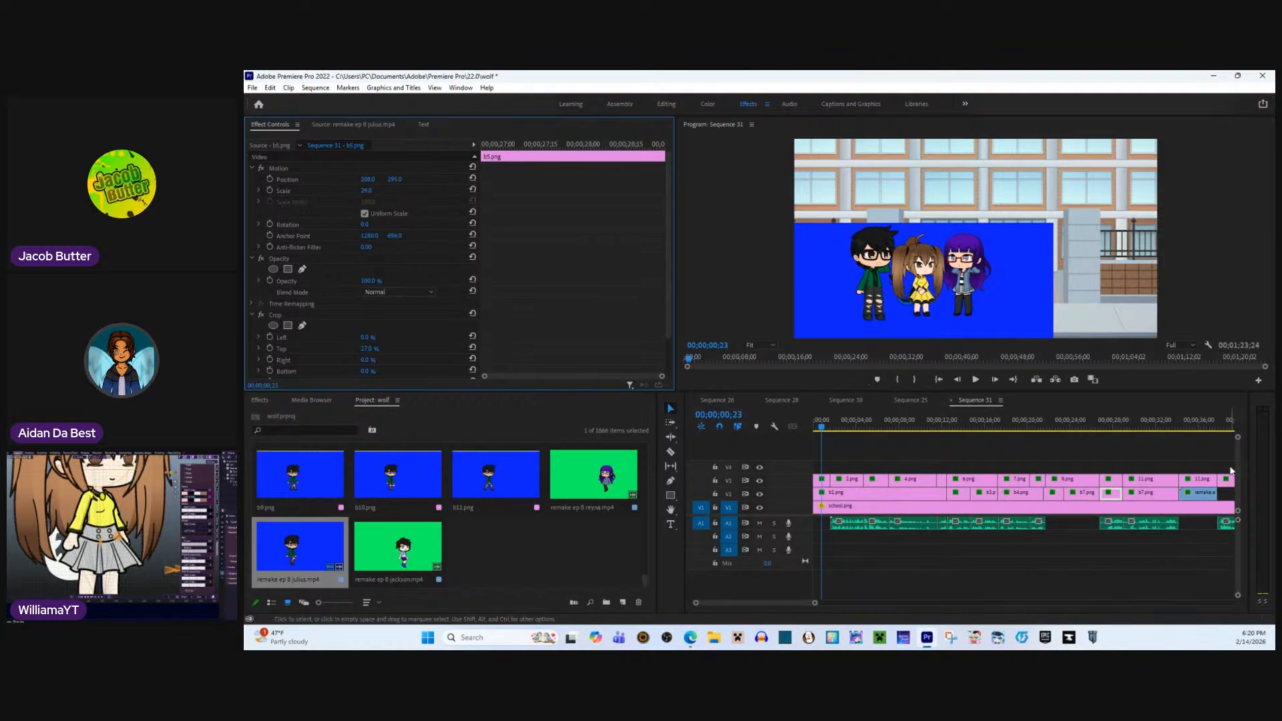
- Replace the Crop effect on the last b7.png on track V2 with the copied one
left_click(1148, 493)
right_click(602, 252)
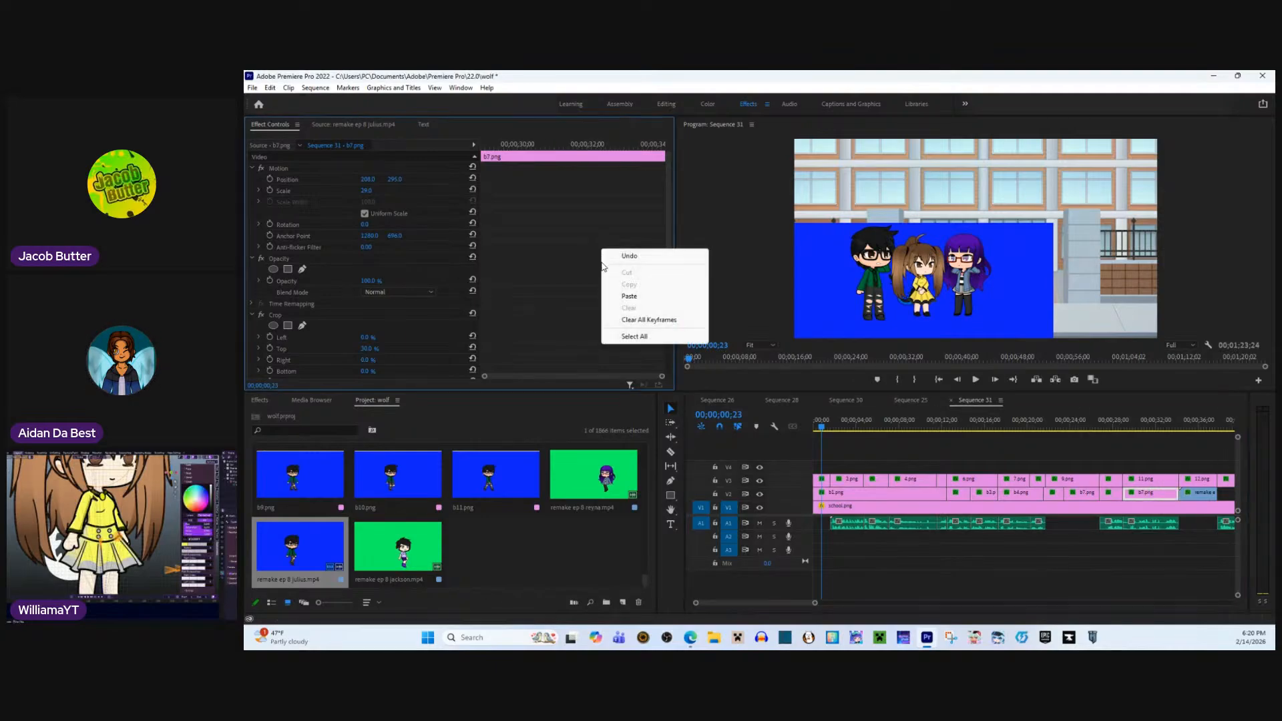
right_click(385, 325)
left_click(441, 407)
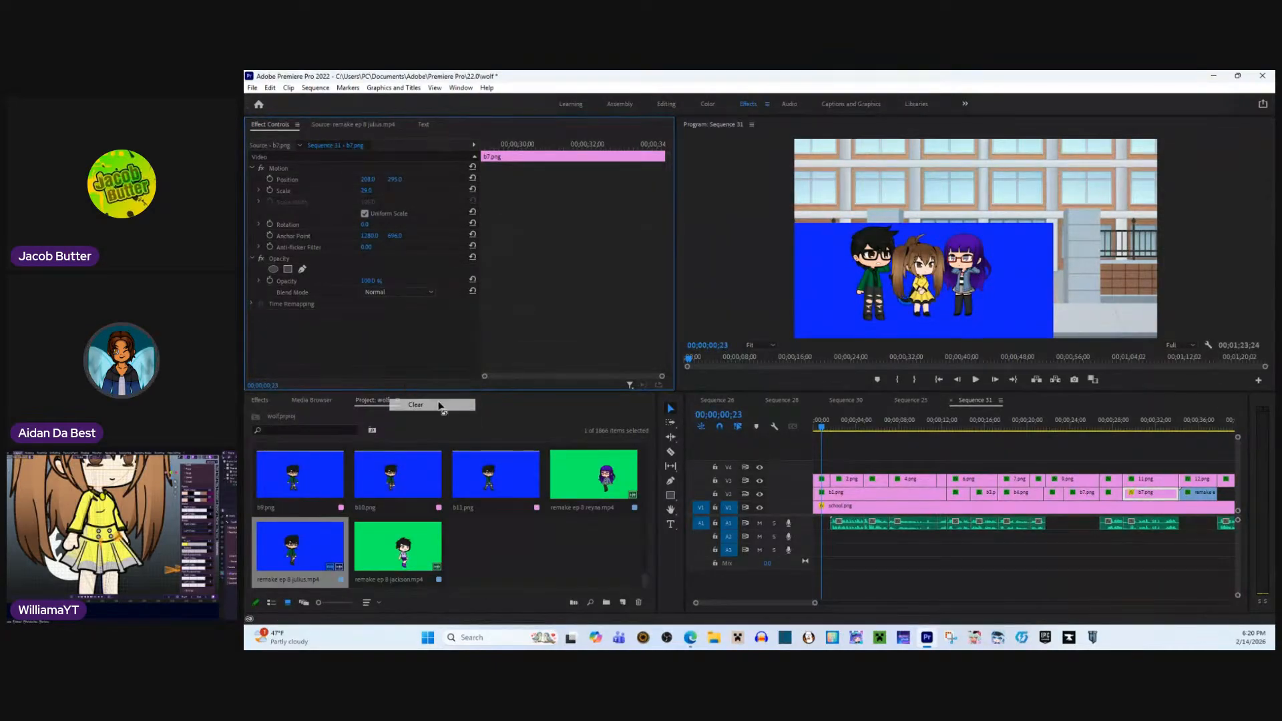
right_click(514, 302)
left_click(579, 347)
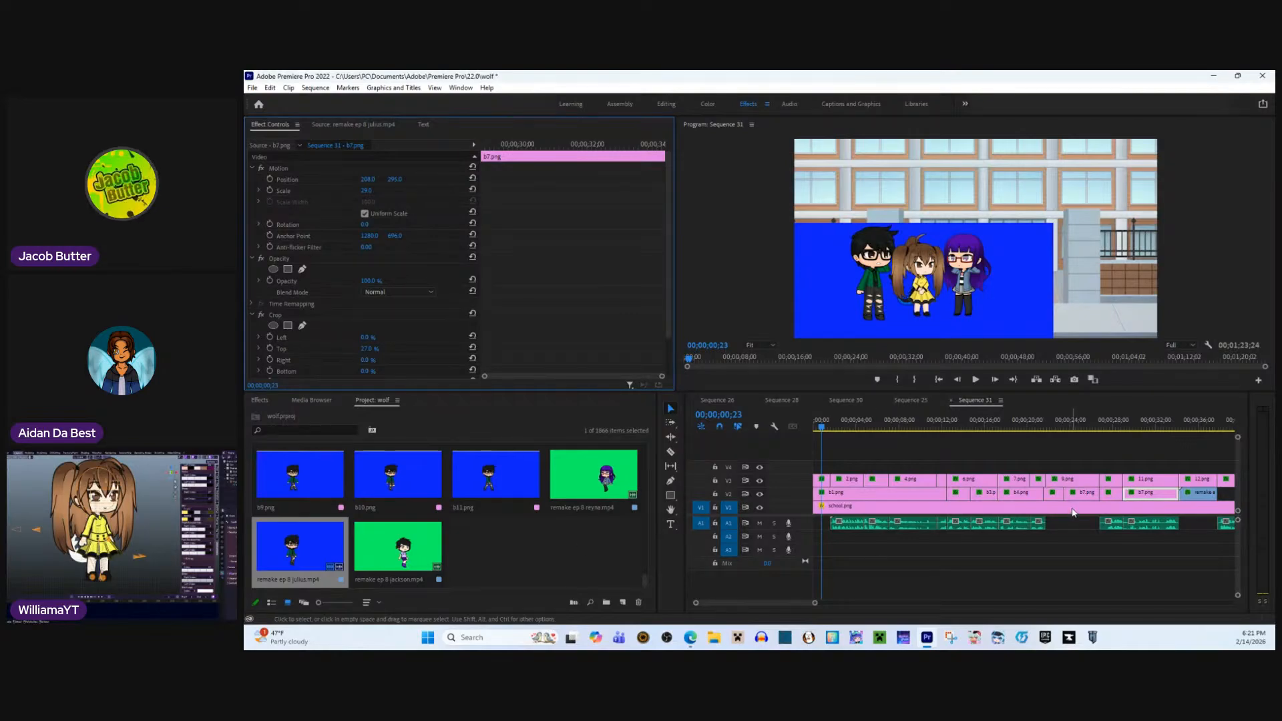
- Apply Ultra Key to b1.png on track V2 and sample its blue background as the key color
left_click(840, 499)
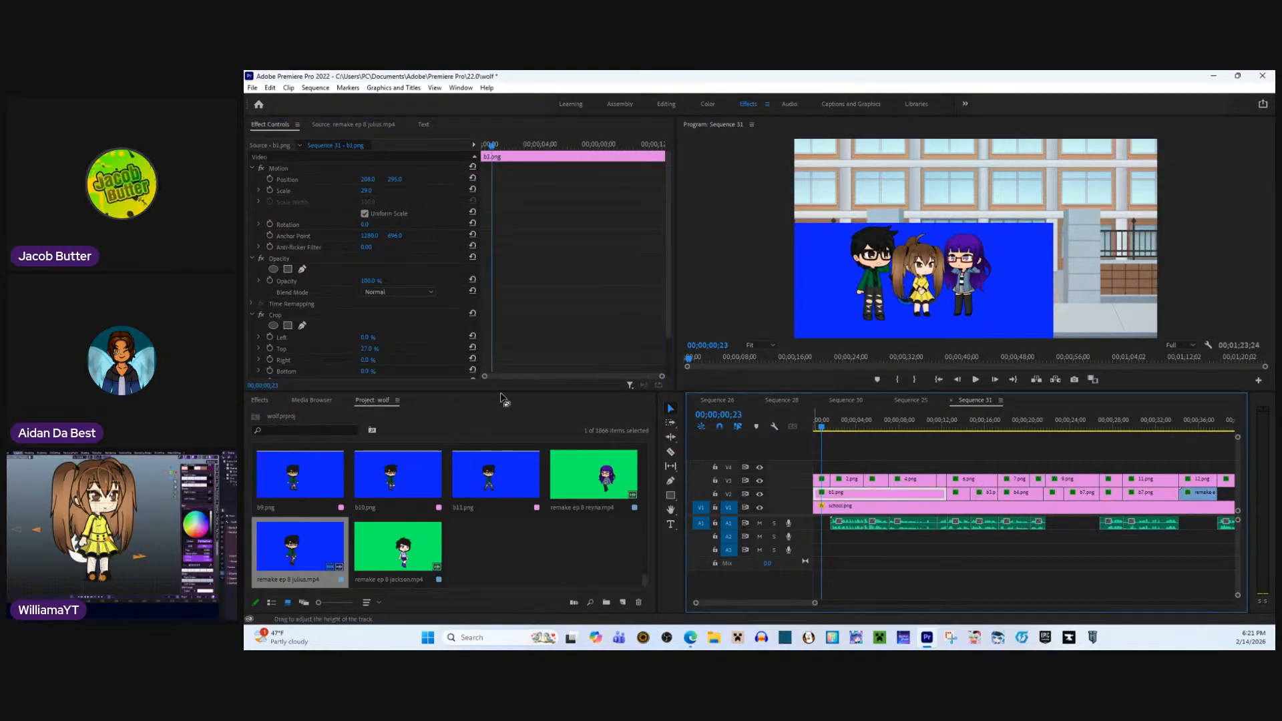
scroll(316, 315, "down", 1)
scroll(325, 323, "up", 1)
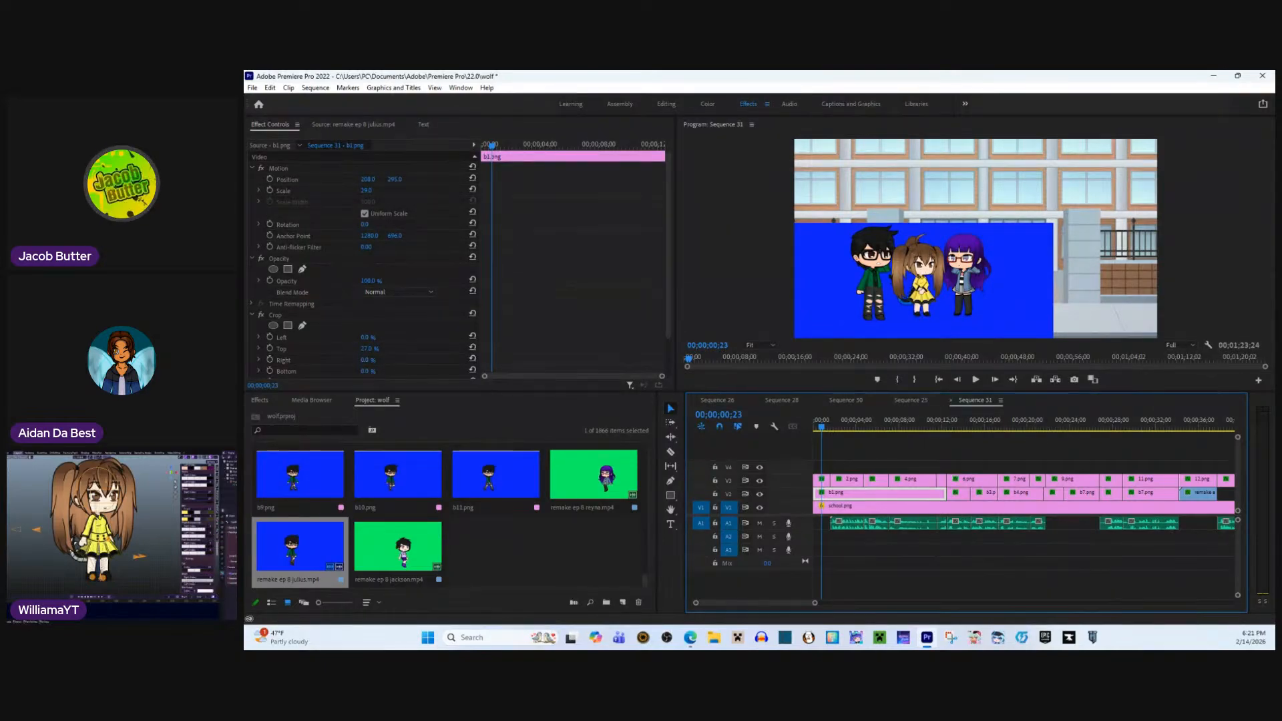
left_click(260, 400)
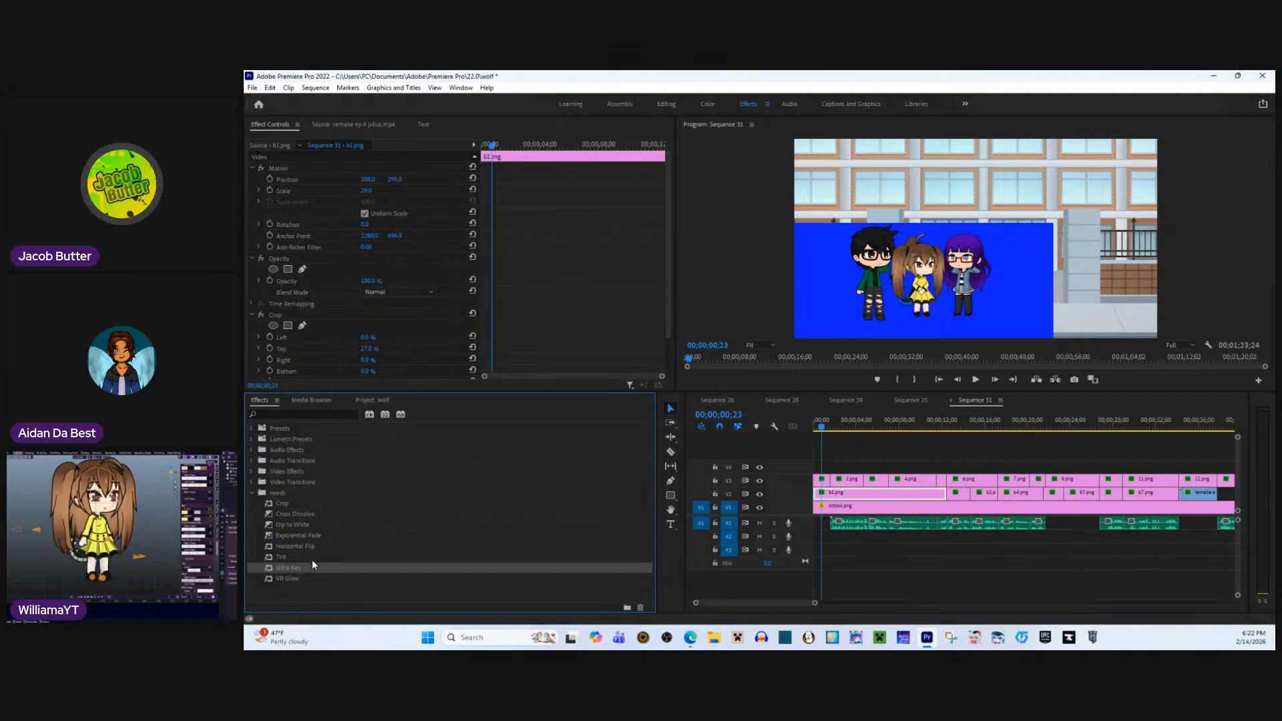
left_click_drag(312, 564, 916, 495)
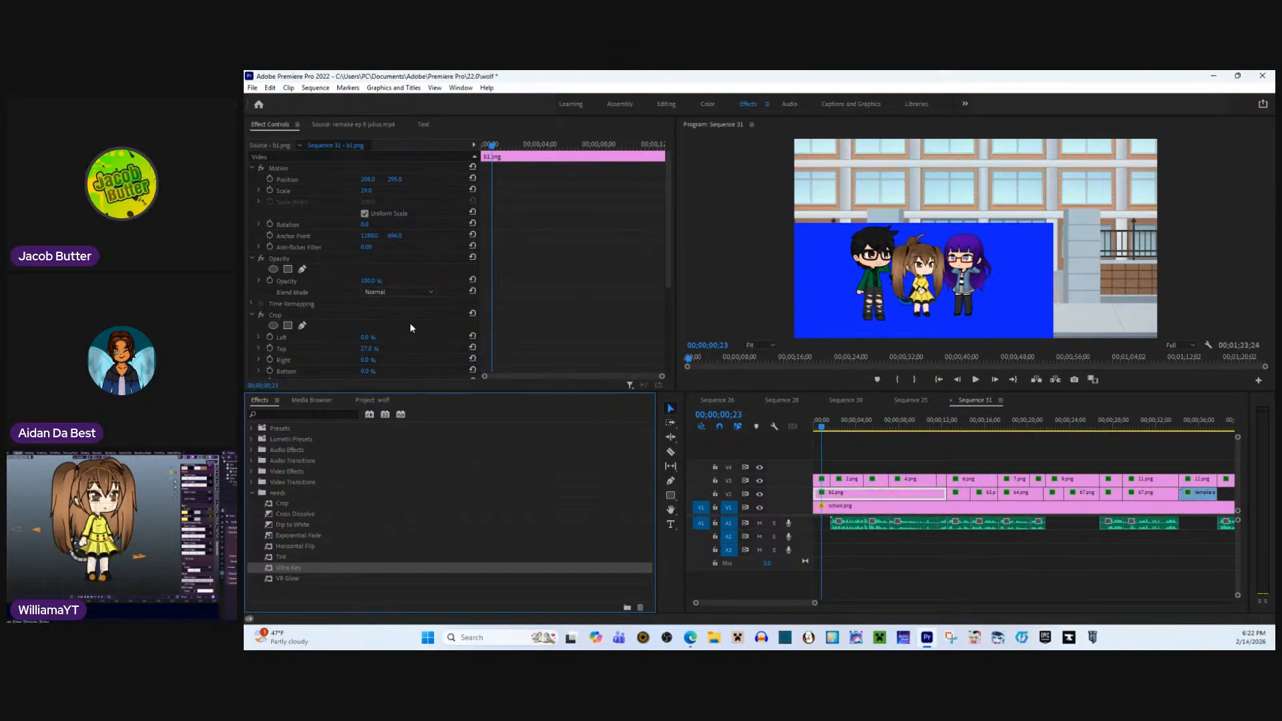
scroll(411, 328, "down", 5)
left_click(380, 305)
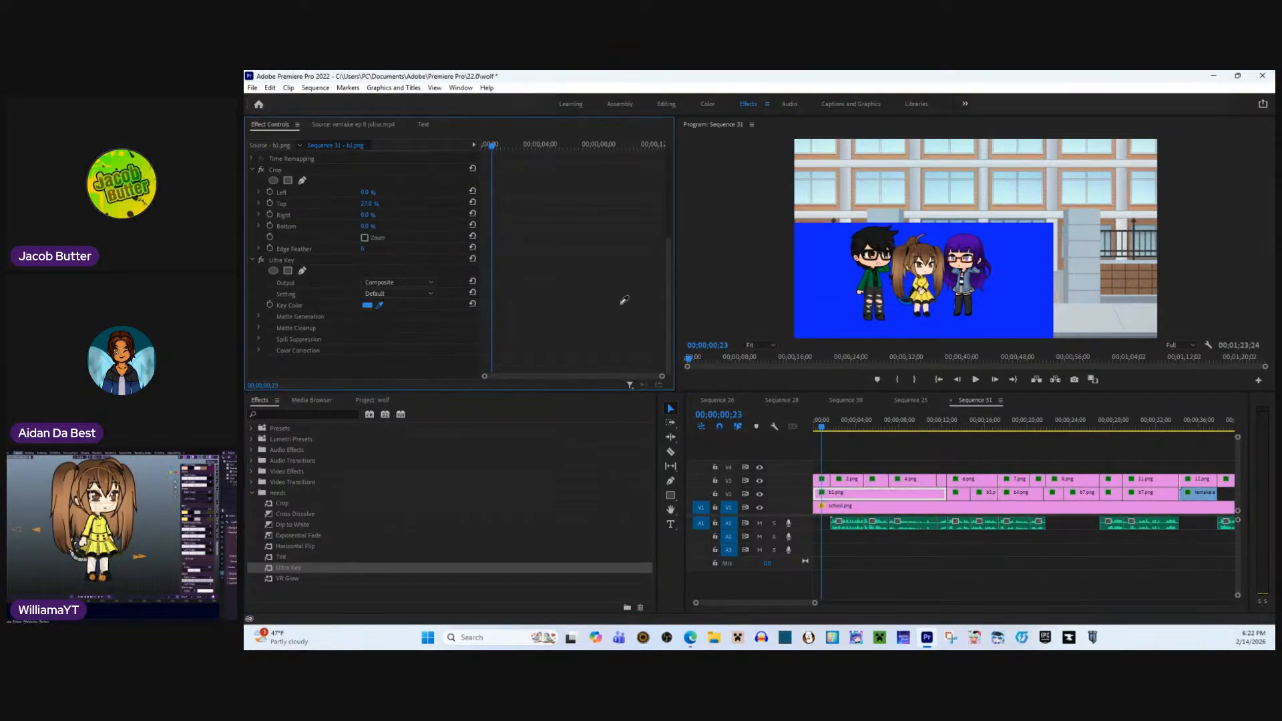
left_click(811, 297)
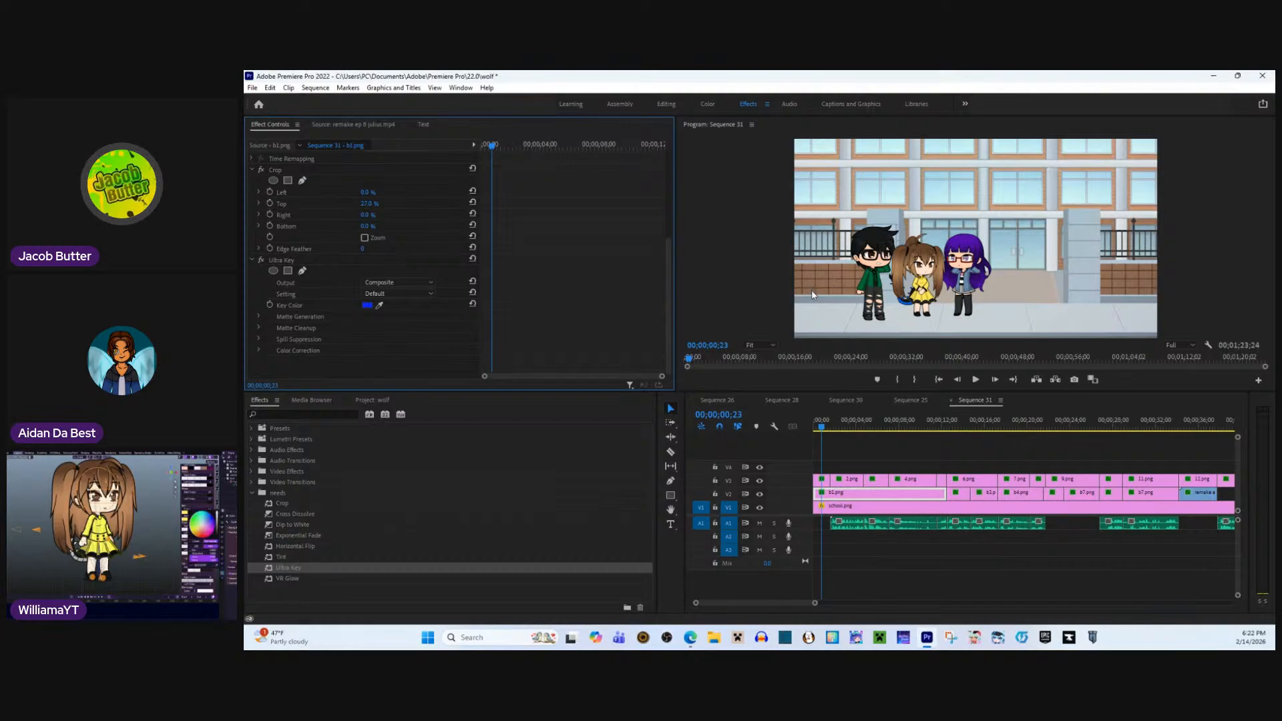
- Copy b1.png's Ultra Key effect and paste it onto the short clip directly following it on track V2
right_click(402, 259)
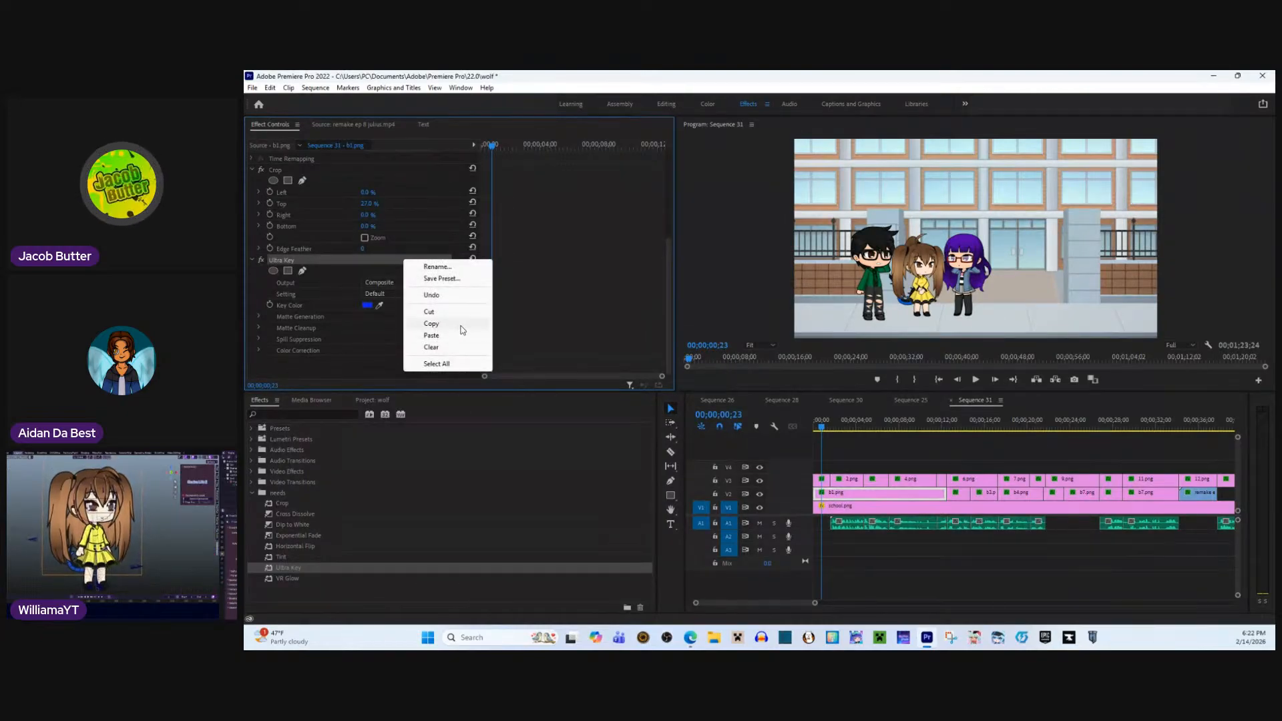
left_click(461, 326)
left_click(957, 494)
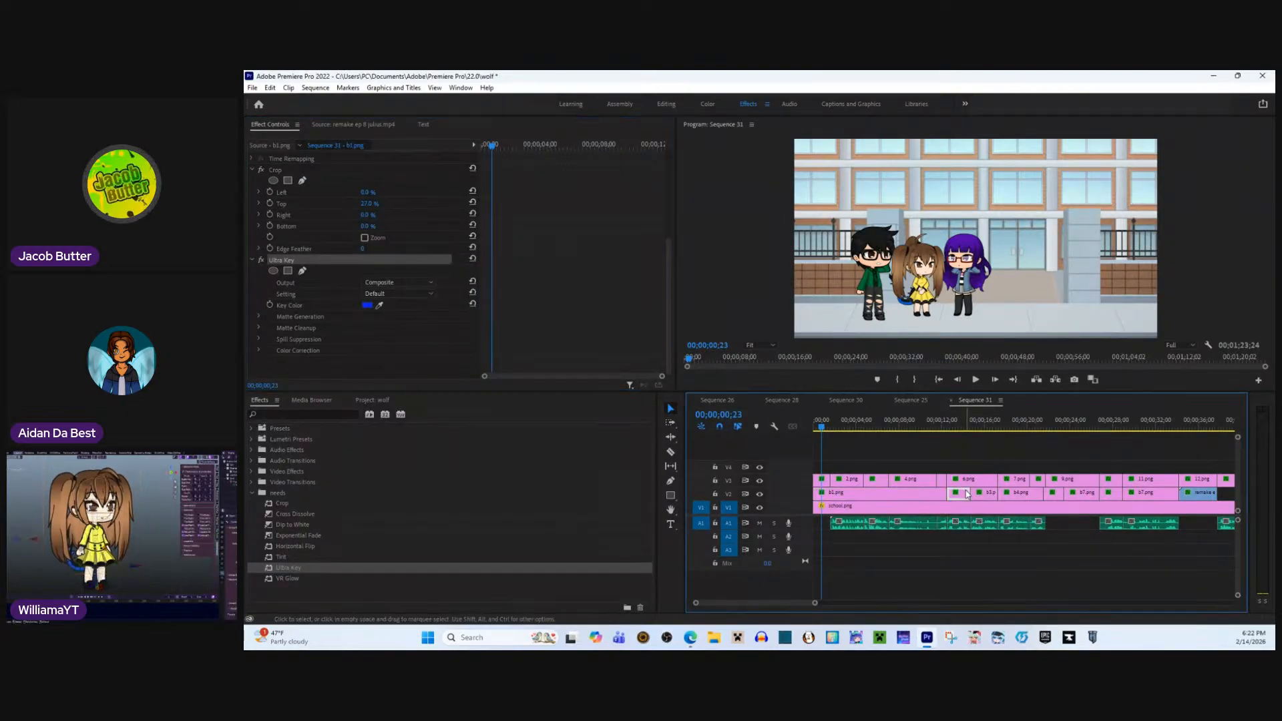
right_click(604, 299)
left_click(624, 320)
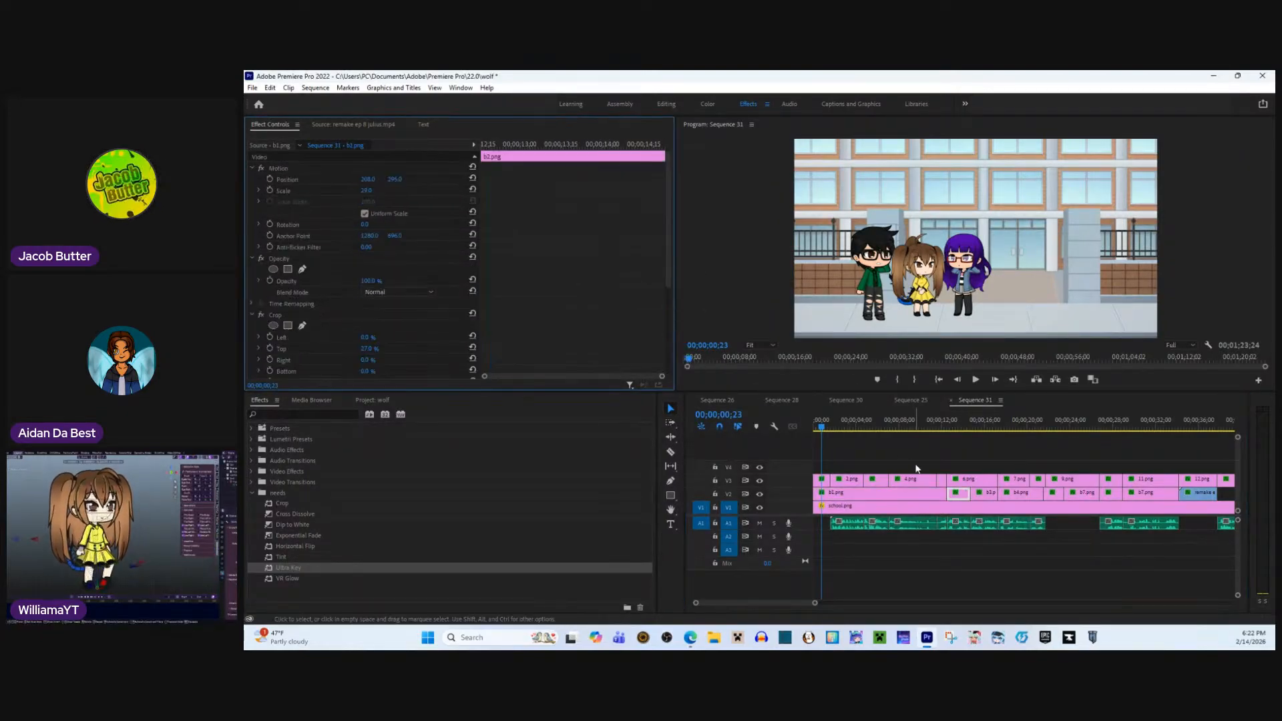
- Paste the copied Ultra Key effect onto b3.png and b4.png on track V2
left_click(990, 498)
right_click(527, 211)
left_click(555, 253)
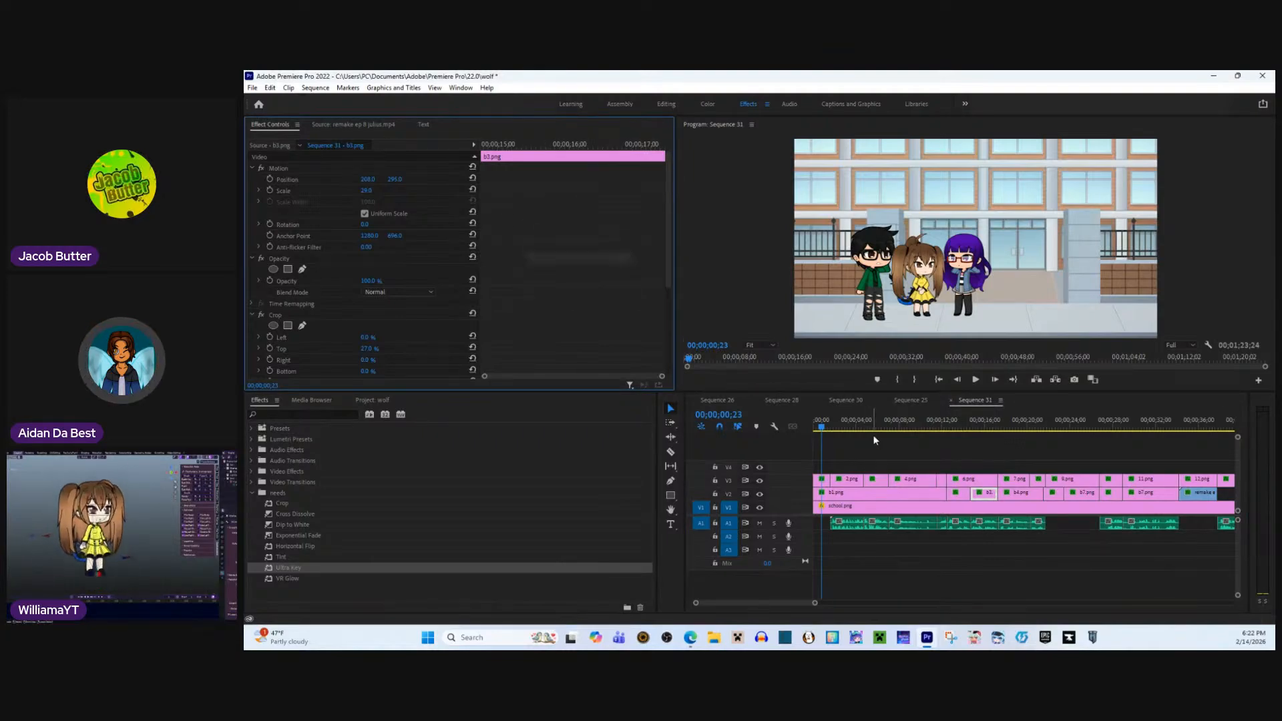
scroll(948, 578, "down", 3)
left_click(940, 493)
right_click(585, 267)
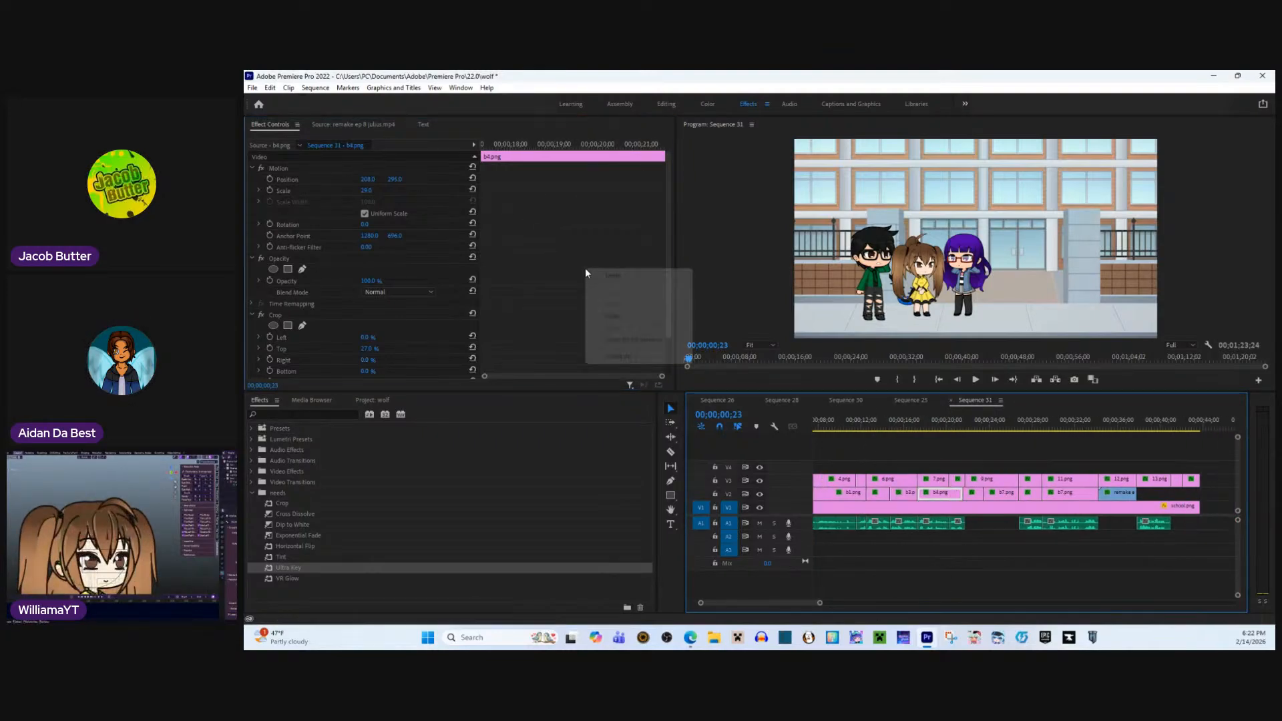
left_click(613, 314)
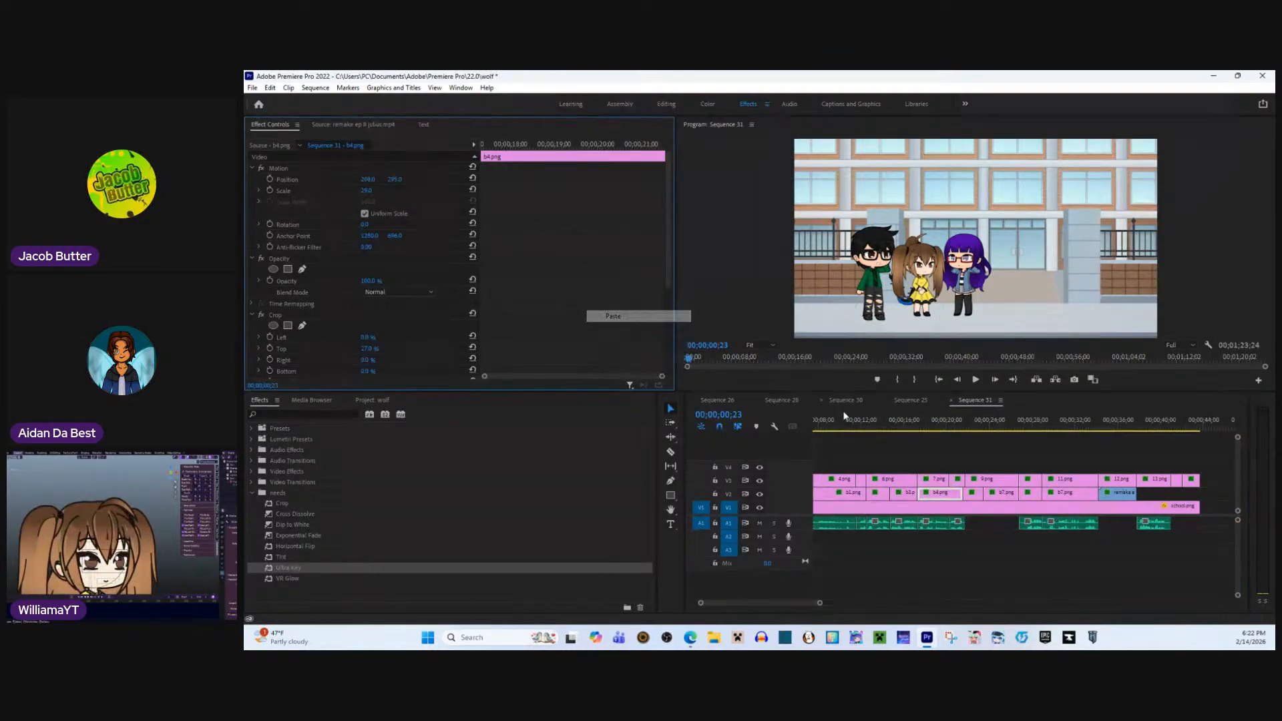
- Paste the copied Ultra Key effect onto the short clip following b4.png and onto the earlier b7.png on track V2
left_click(978, 495)
right_click(603, 306)
left_click(631, 353)
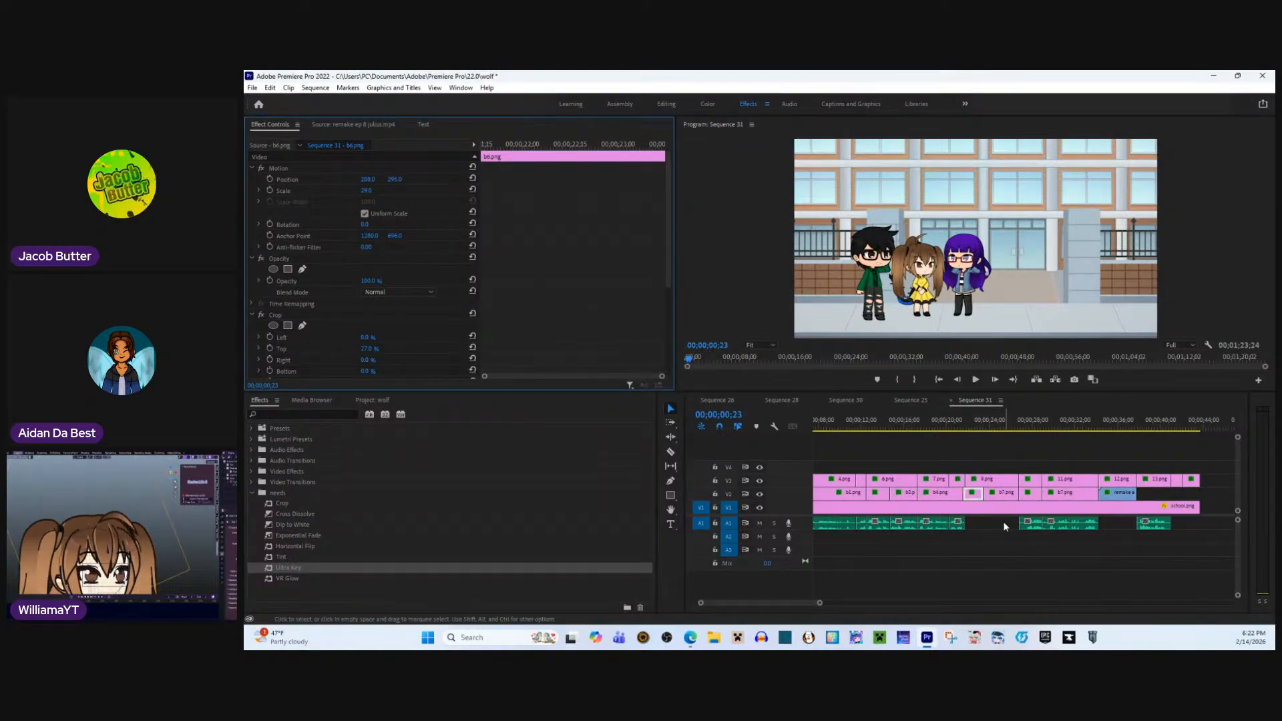
left_click(1001, 493)
right_click(625, 307)
left_click(657, 355)
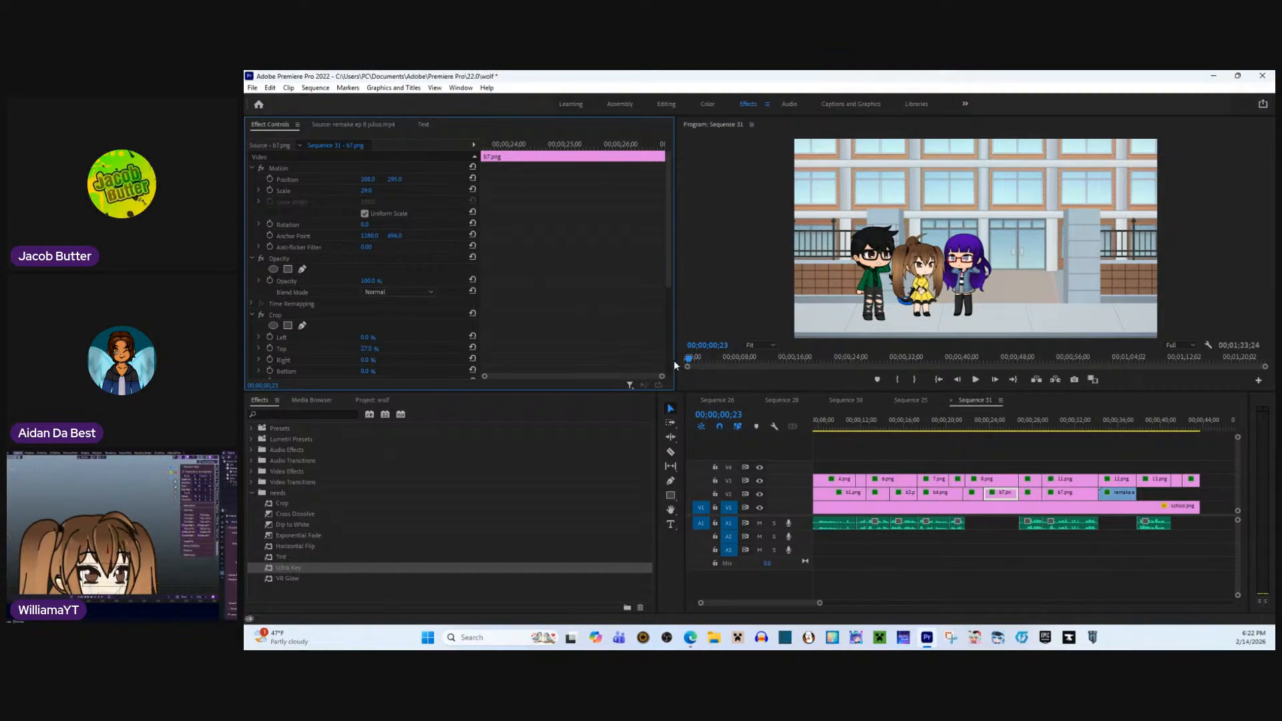
- Paste the copied Ultra Key effect onto the short clip between the two b7.png clips and onto the last b7.png
left_click(1039, 498)
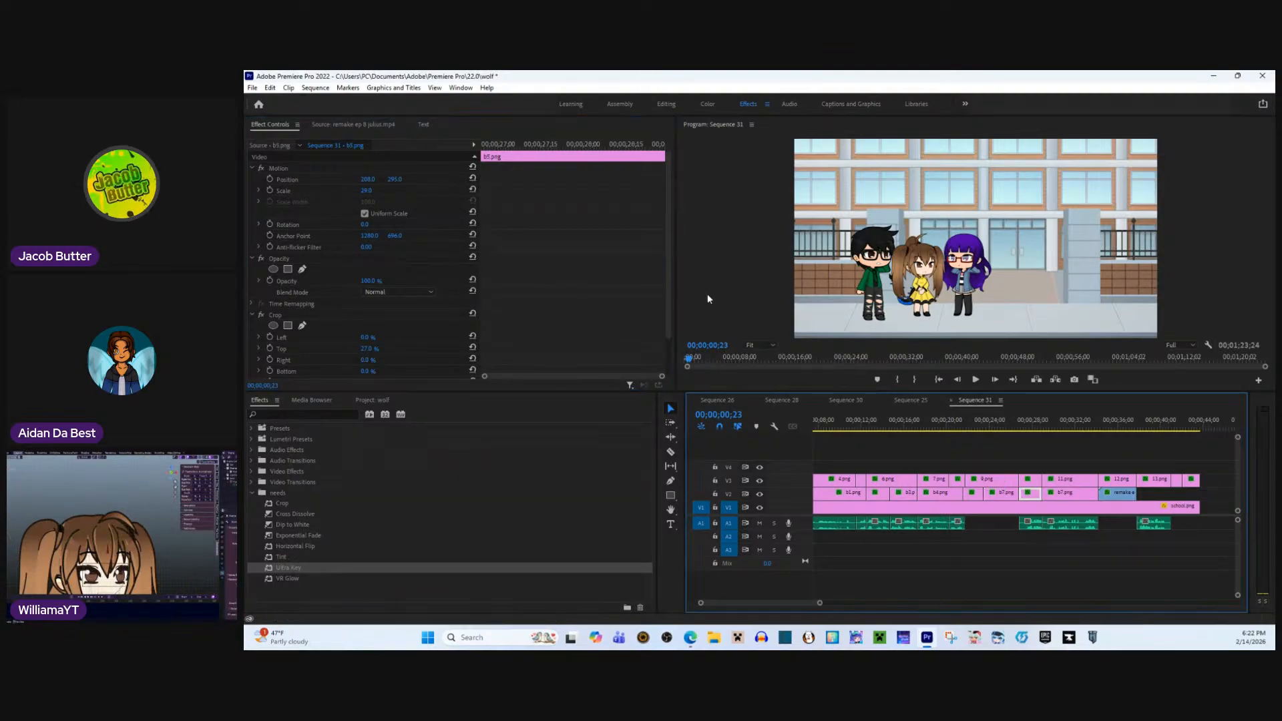
right_click(588, 269)
left_click(624, 315)
left_click(1080, 496)
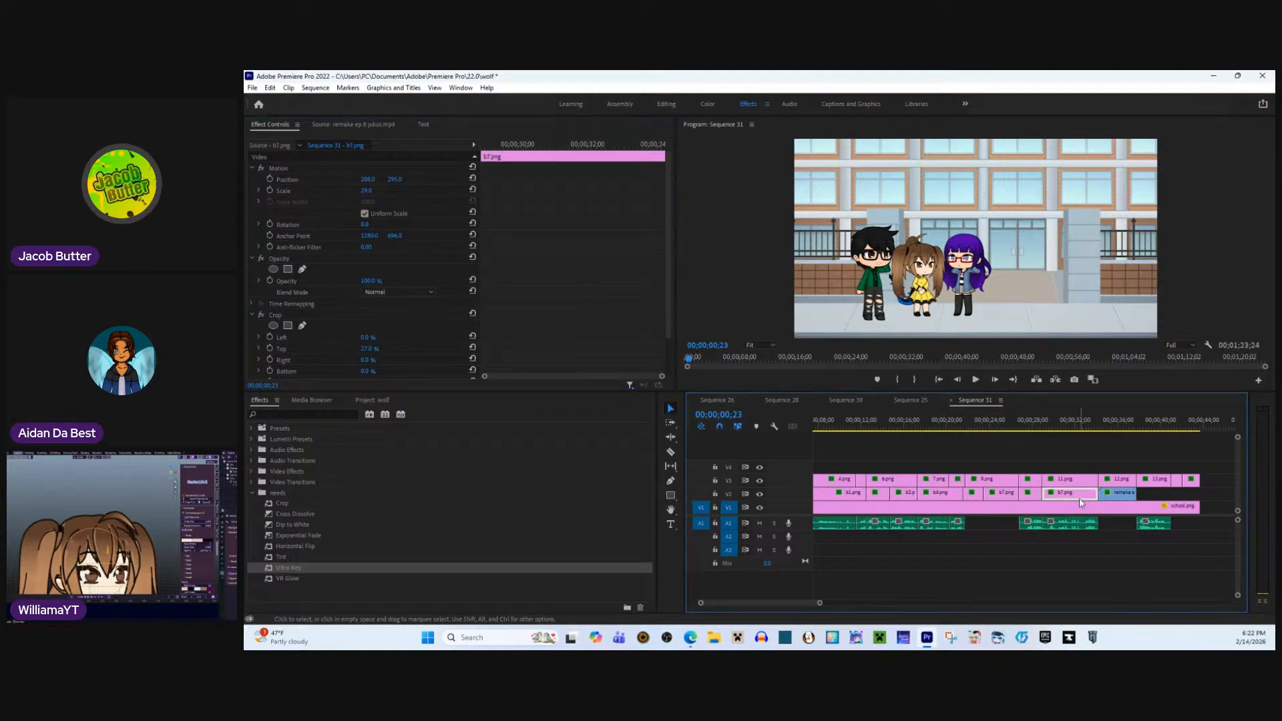
right_click(622, 292)
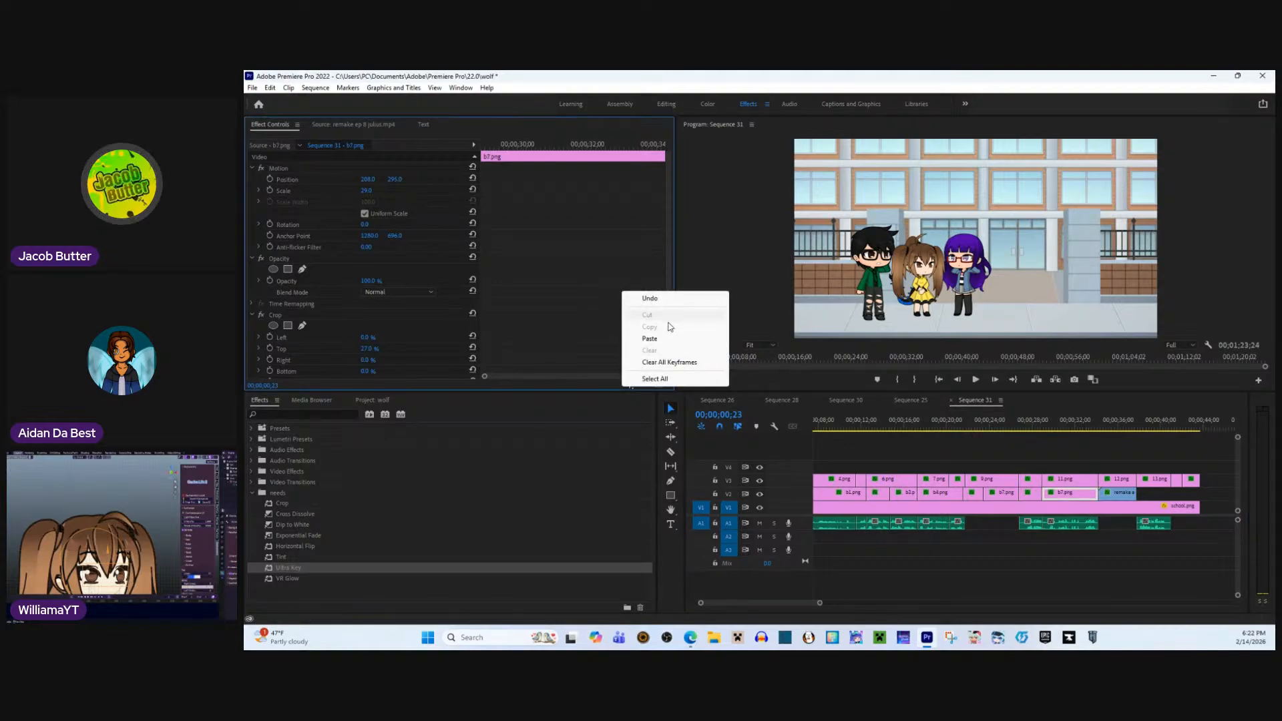
left_click(751, 376)
- Play the sequence from the beginning to check the keyed characters, replaying the part around 00;00;40;00
left_click(822, 421)
key("Home")
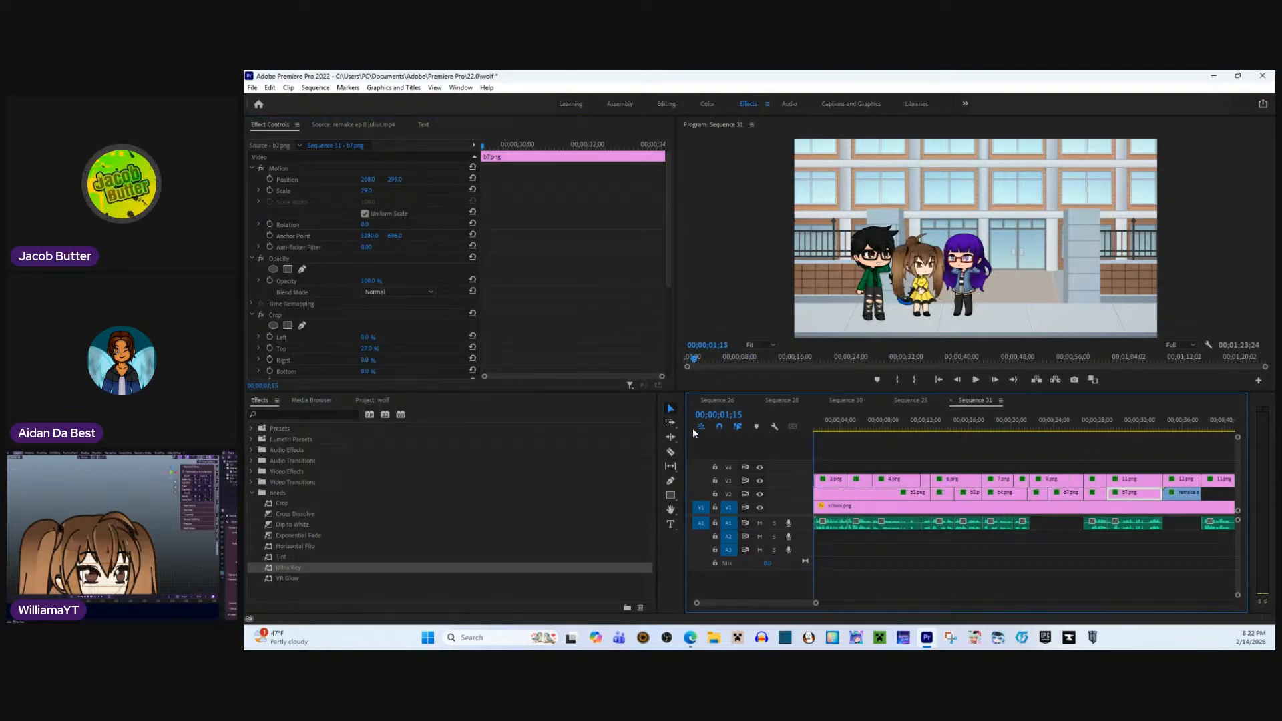
key("space")
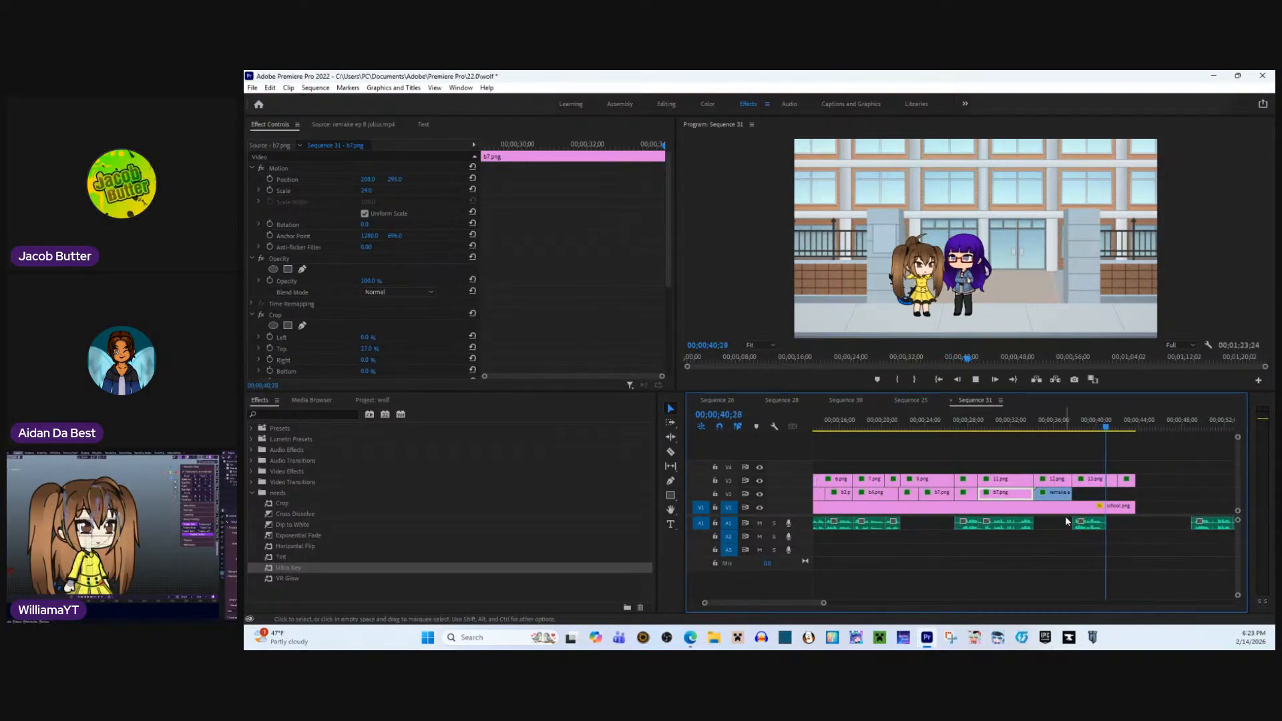
key("space")
left_click(1094, 430)
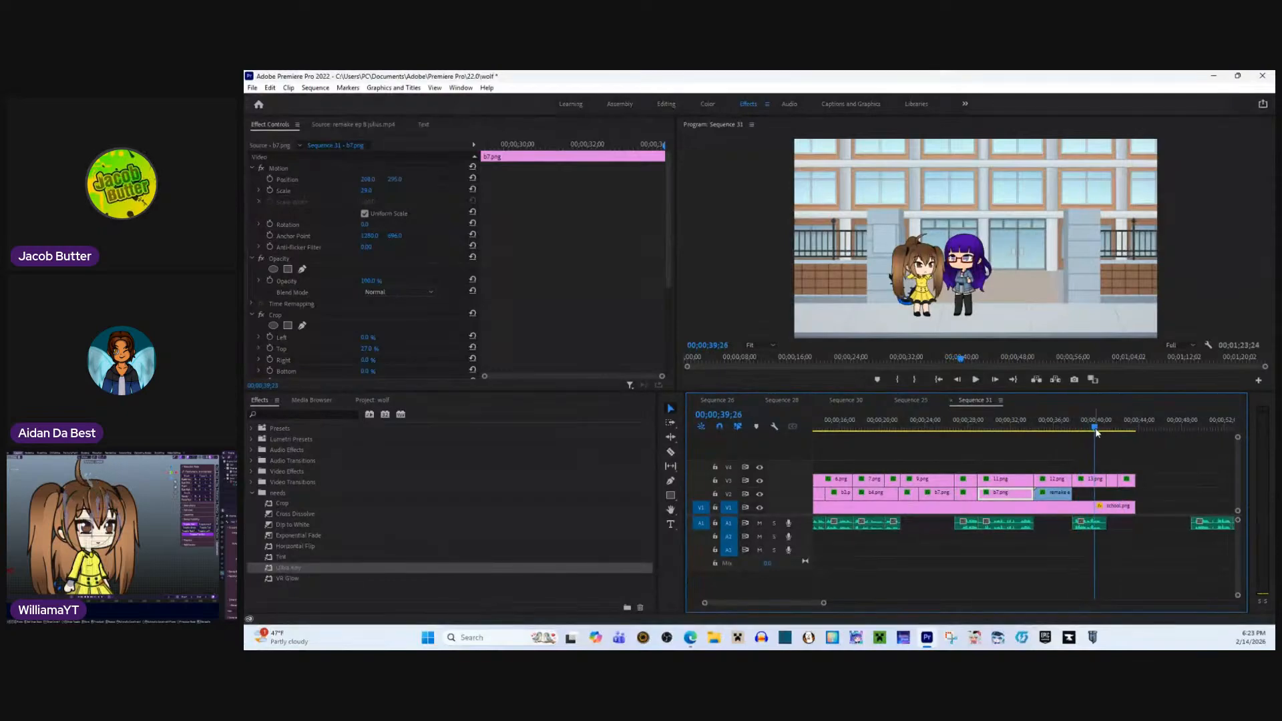
key("space")
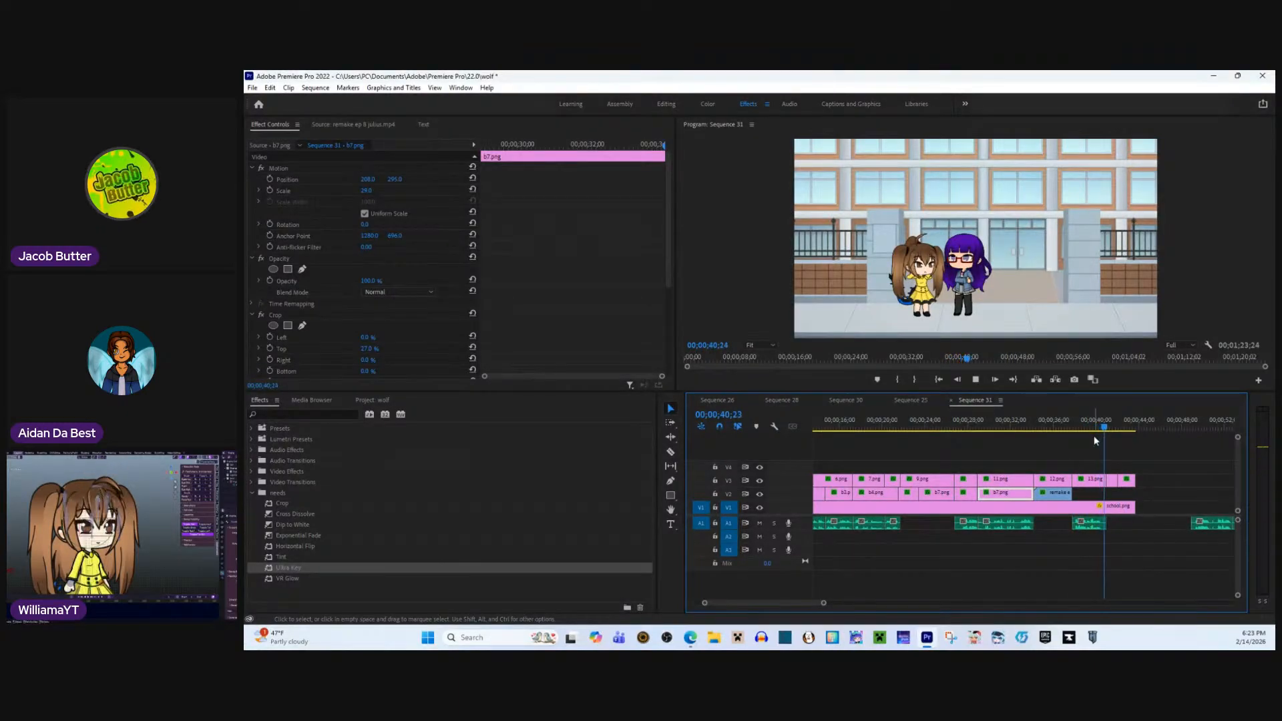
left_click_drag(1069, 428, 1073, 431)
key("space")
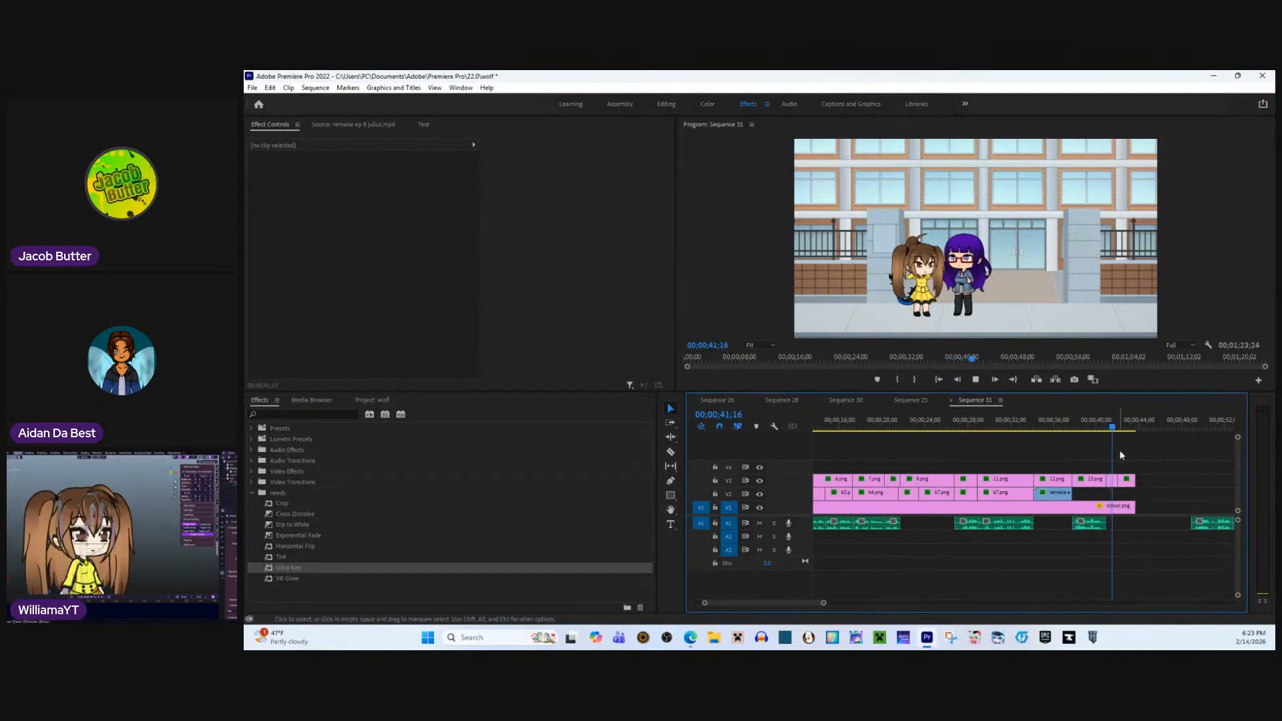
- Extend the start of 15.png on track V3 back to near 00;00;41;14 and play the edit
left_click(1111, 428)
left_click_drag(1110, 429, 1114, 429)
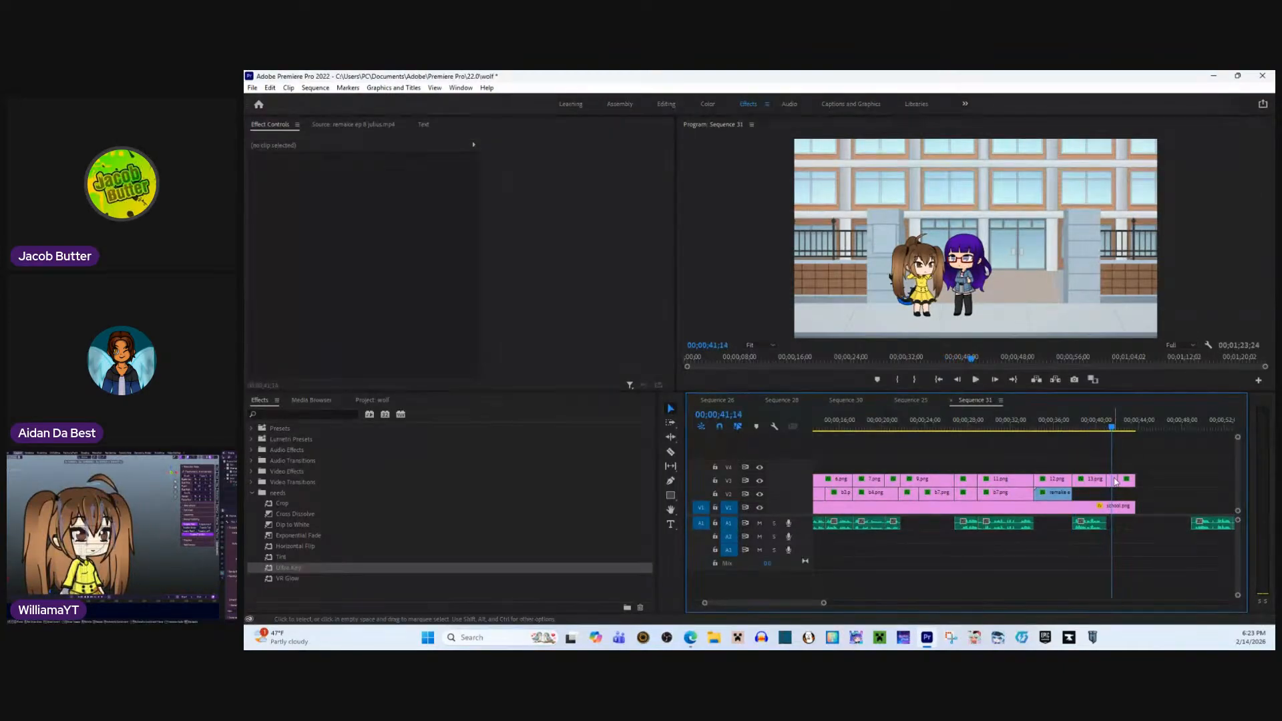
left_click_drag(1116, 481, 1142, 507)
key("space")
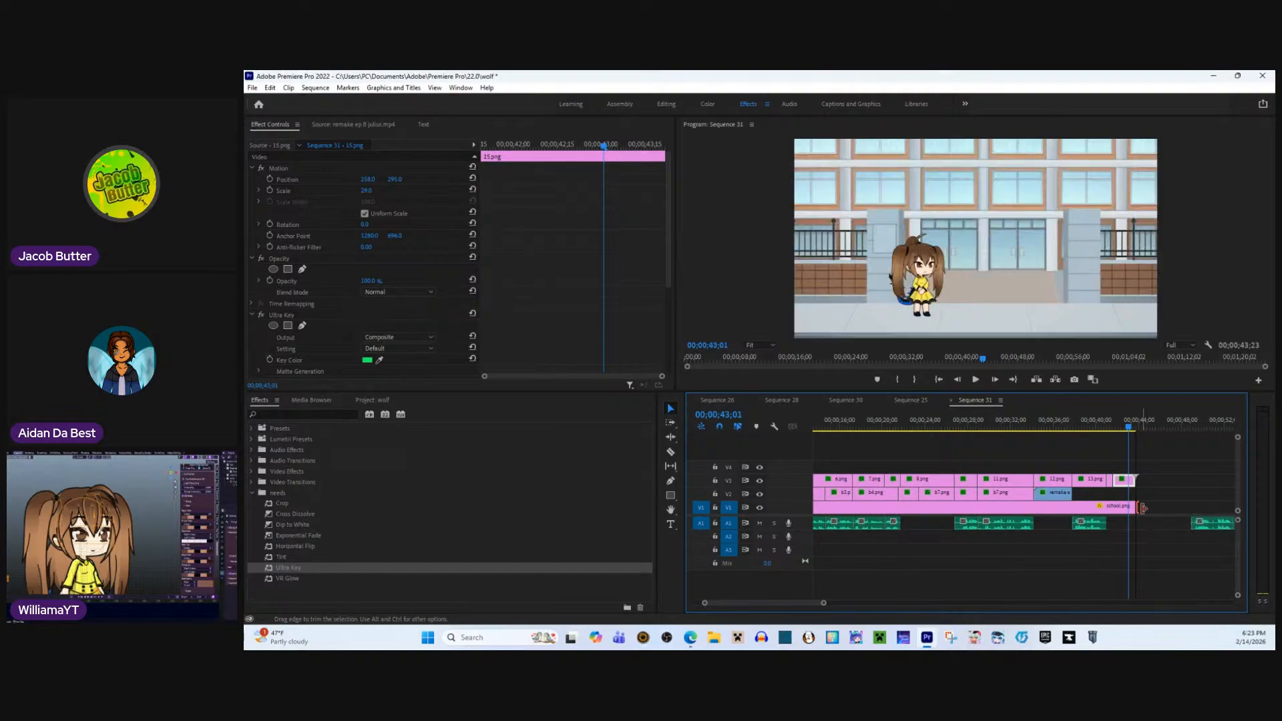
- Place remake ep 8 reyna.mp4 on track V4 above 15.png and scale it to 34
left_click(371, 400)
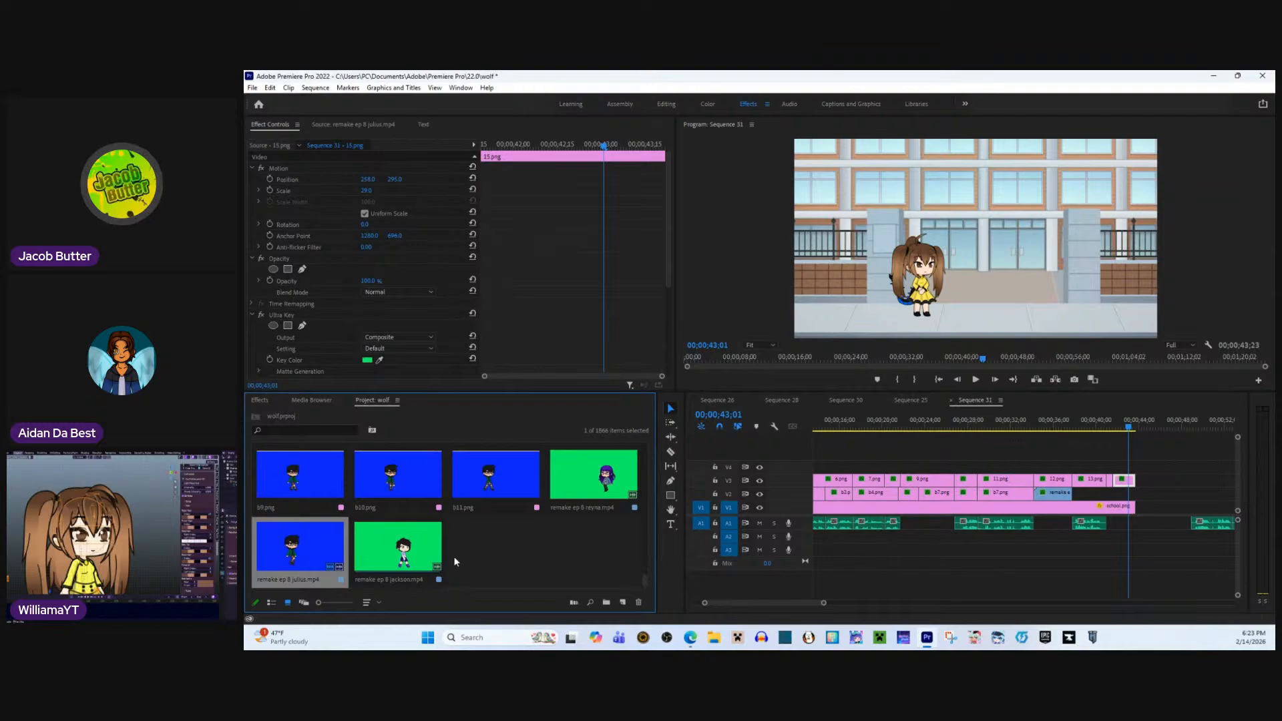
double_click(564, 472)
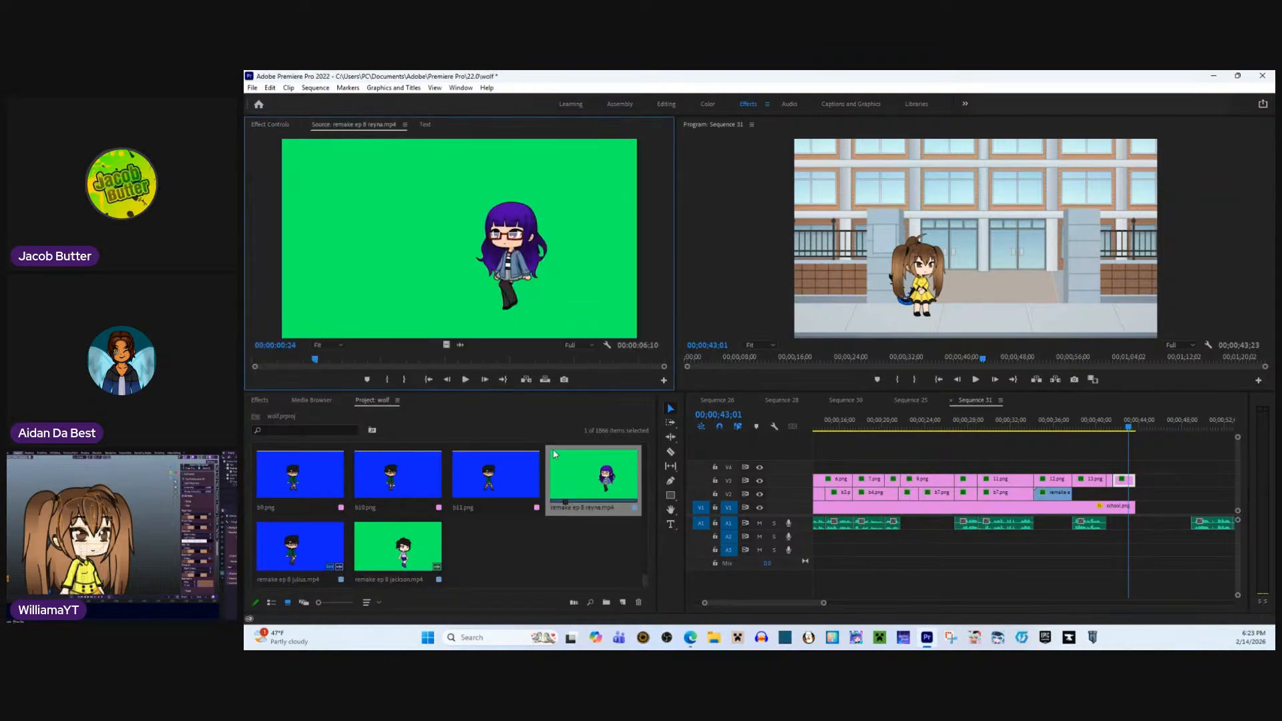
left_click_drag(466, 354, 1129, 476)
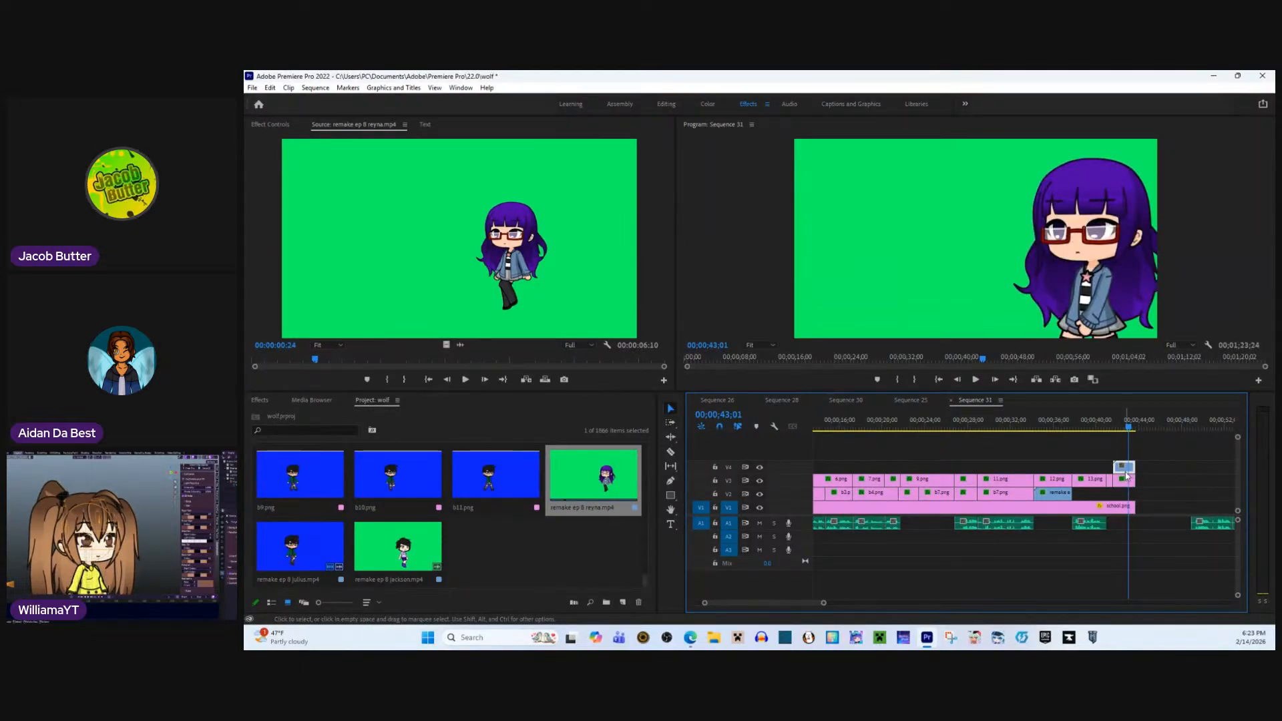
left_click(279, 127)
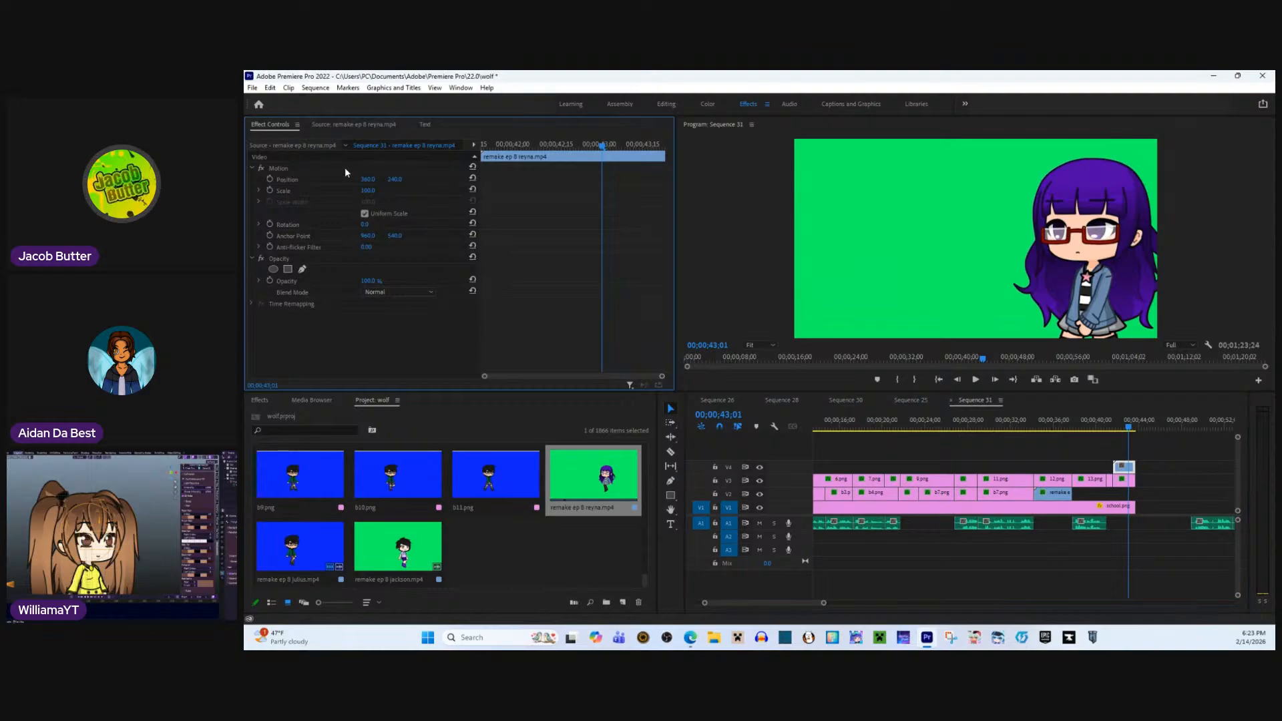
left_click_drag(366, 193, 329, 193)
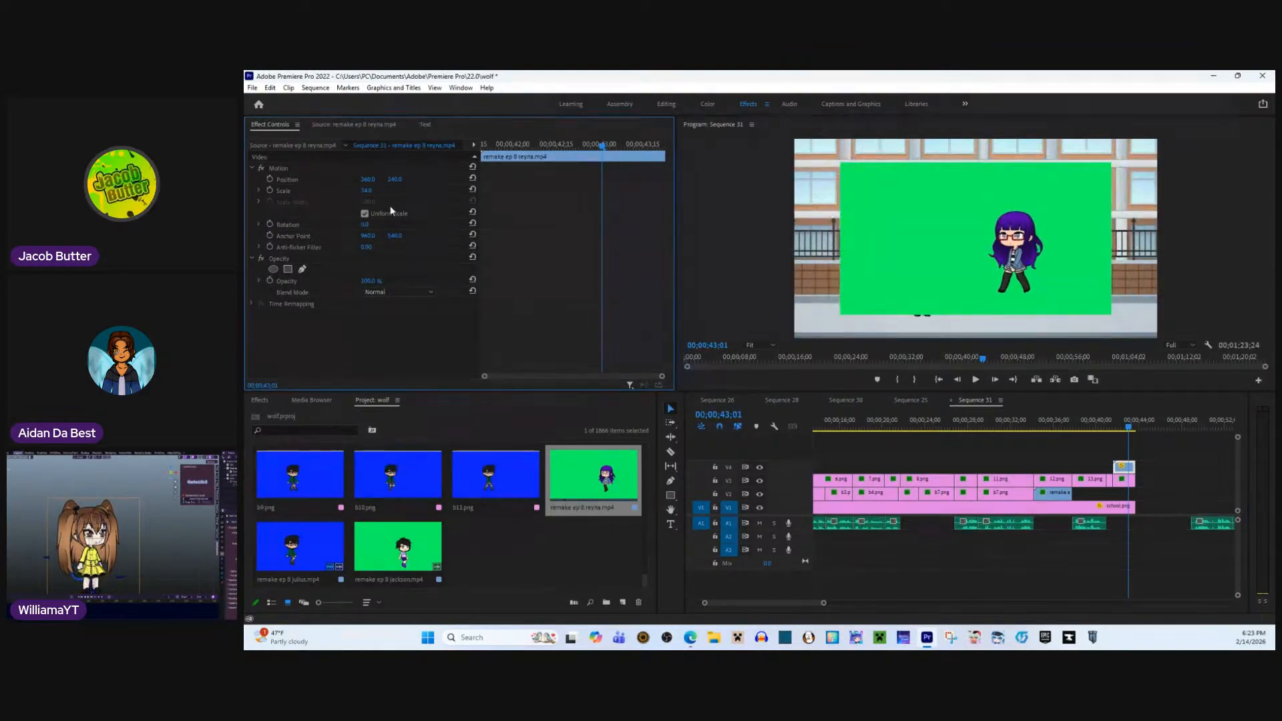
- Apply Ultra Key to the walking video on track V4 and sample its green background as the key color
left_click(272, 399)
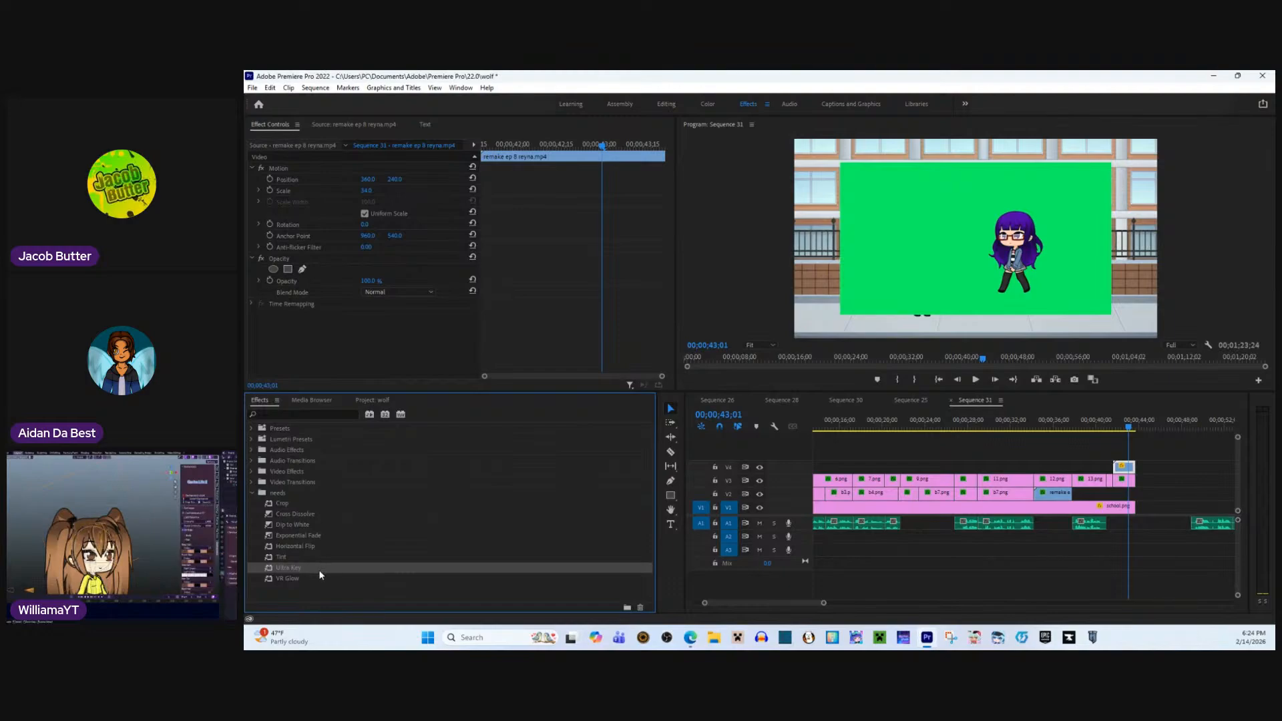
left_click_drag(319, 571, 495, 382)
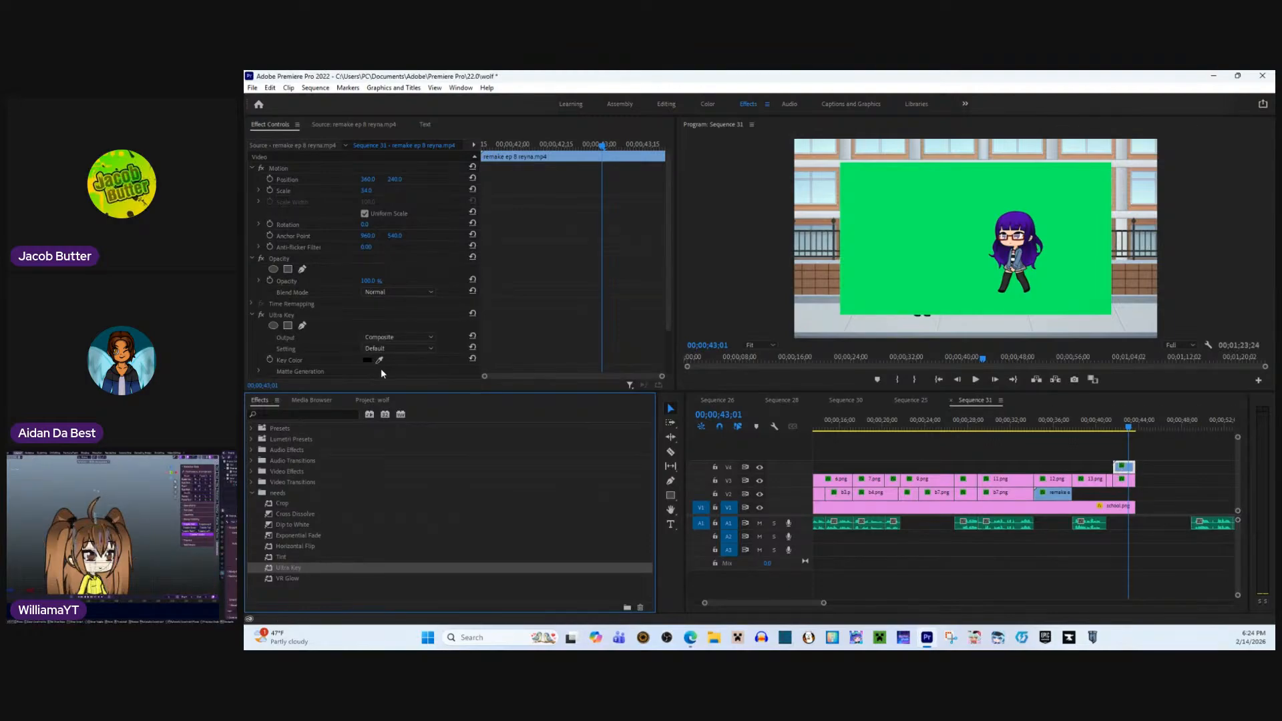
left_click(380, 361)
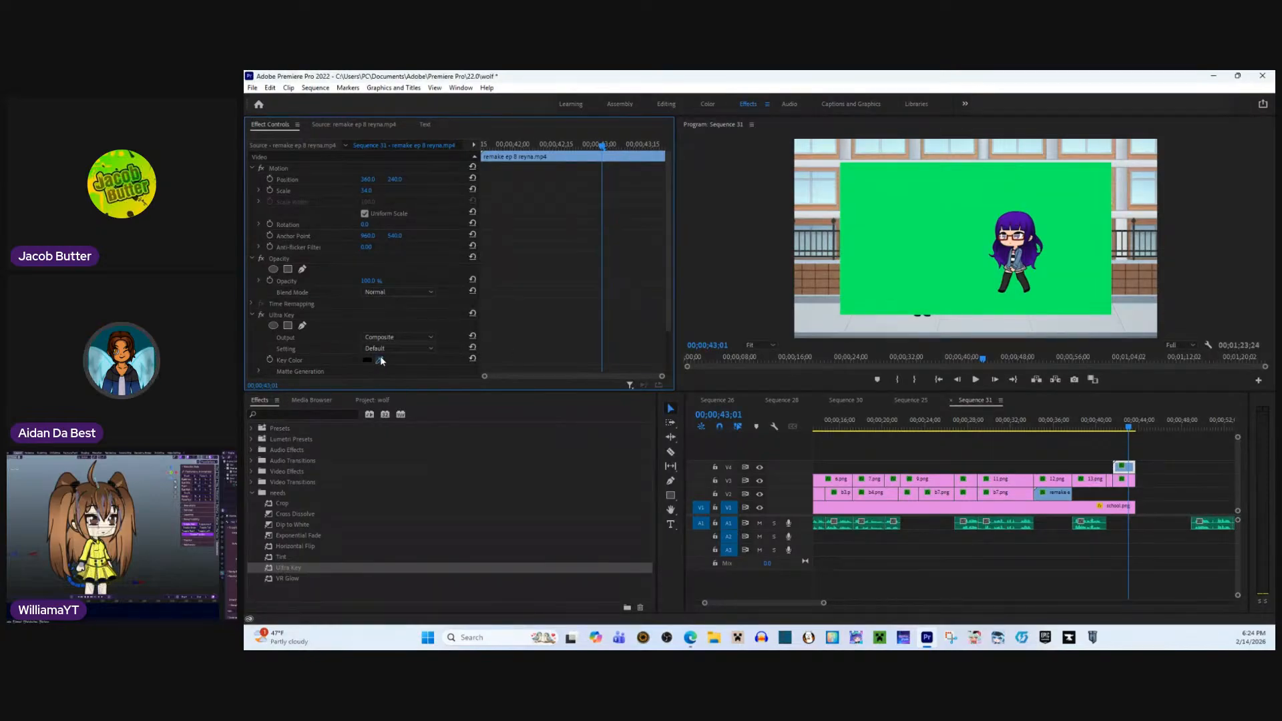
left_click(381, 361)
left_click(868, 287)
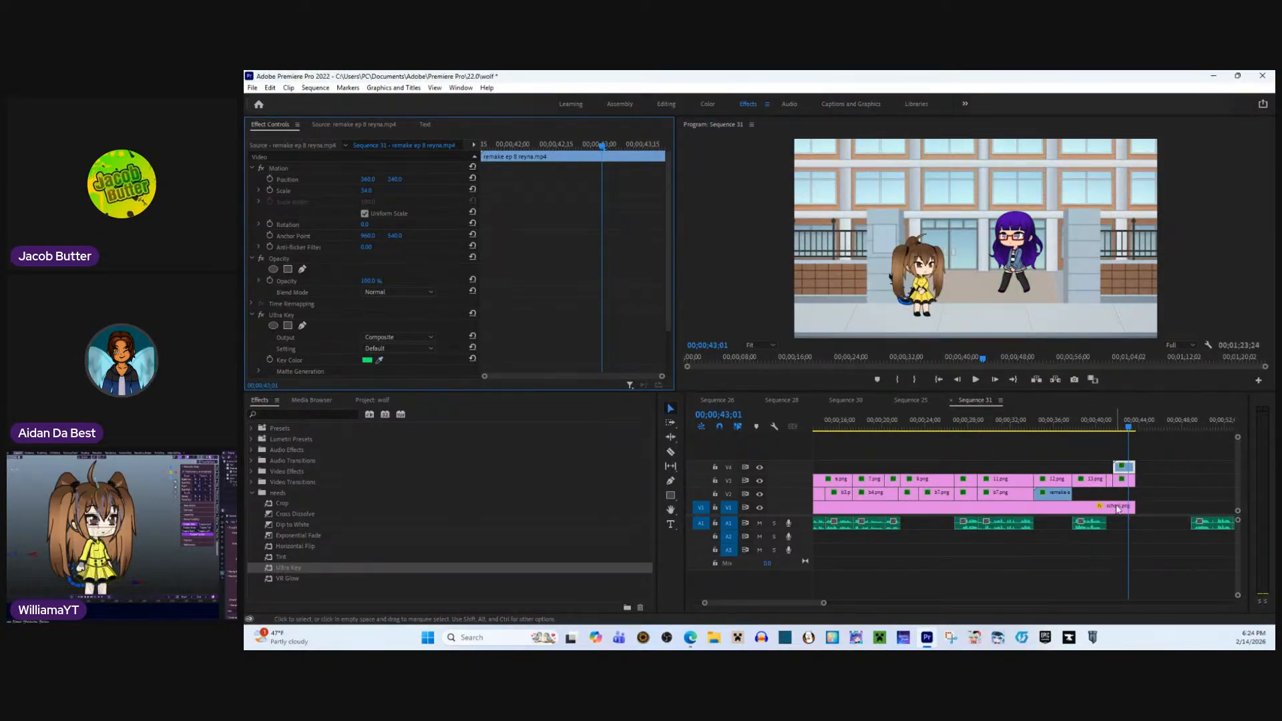
- Shift the walking video on V4 slightly earlier to overlap the standing pose, and match it at scale 35 and position 256, 297
left_click_drag(1127, 468, 1119, 468)
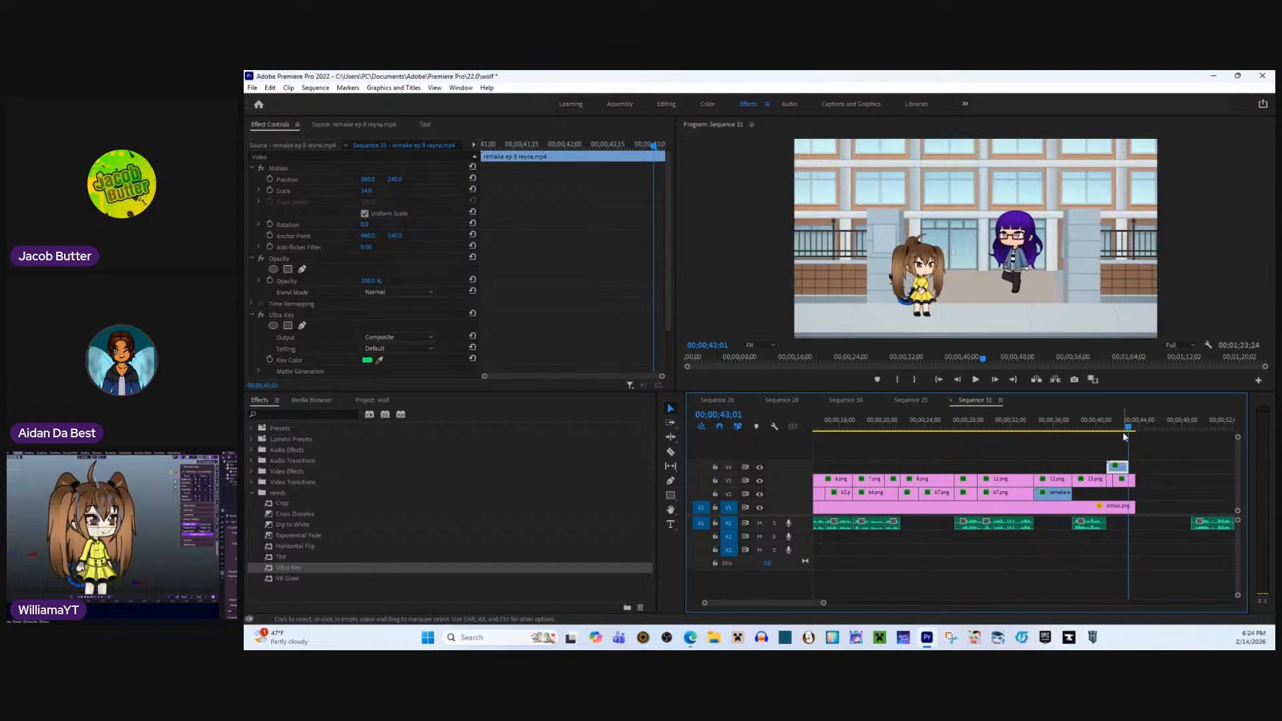
left_click(1110, 422)
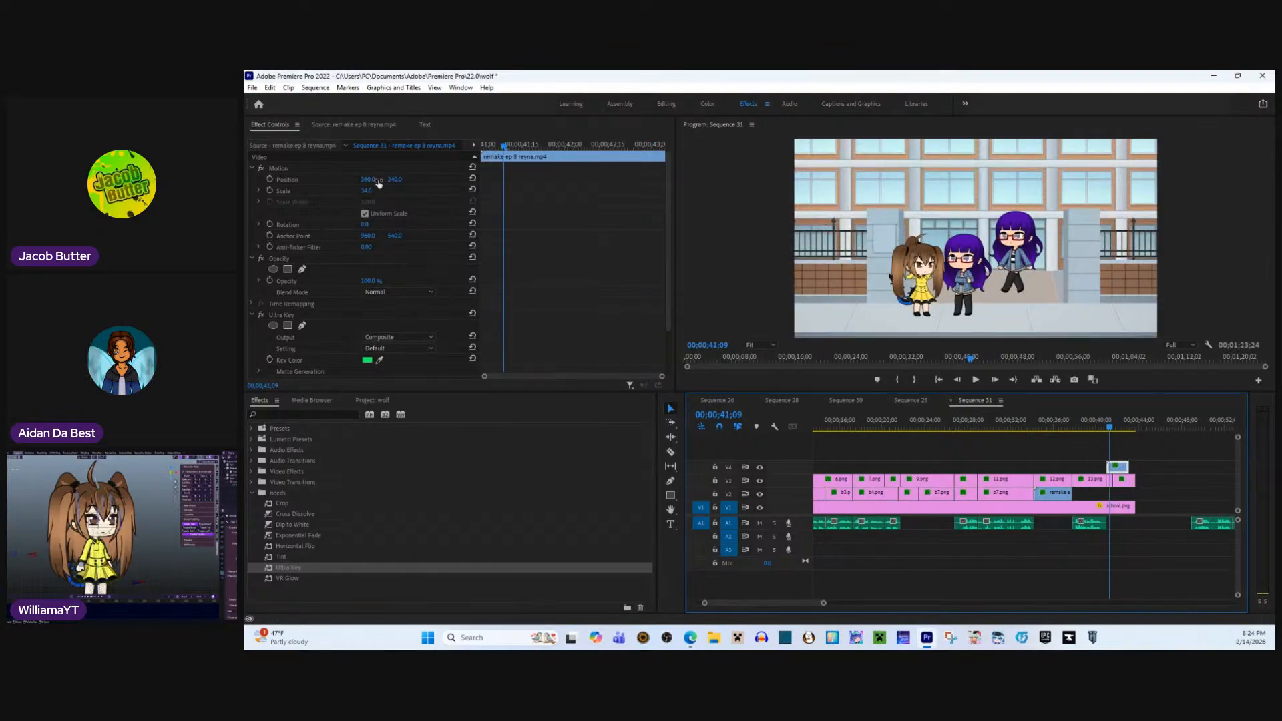
mouse_move(378, 183)
left_mouse_down()
mouse_move(397, 179)
mouse_move(362, 191)
mouse_move(399, 180)
mouse_move(373, 179)
mouse_move(390, 194)
mouse_move(362, 191)
left_mouse_up()
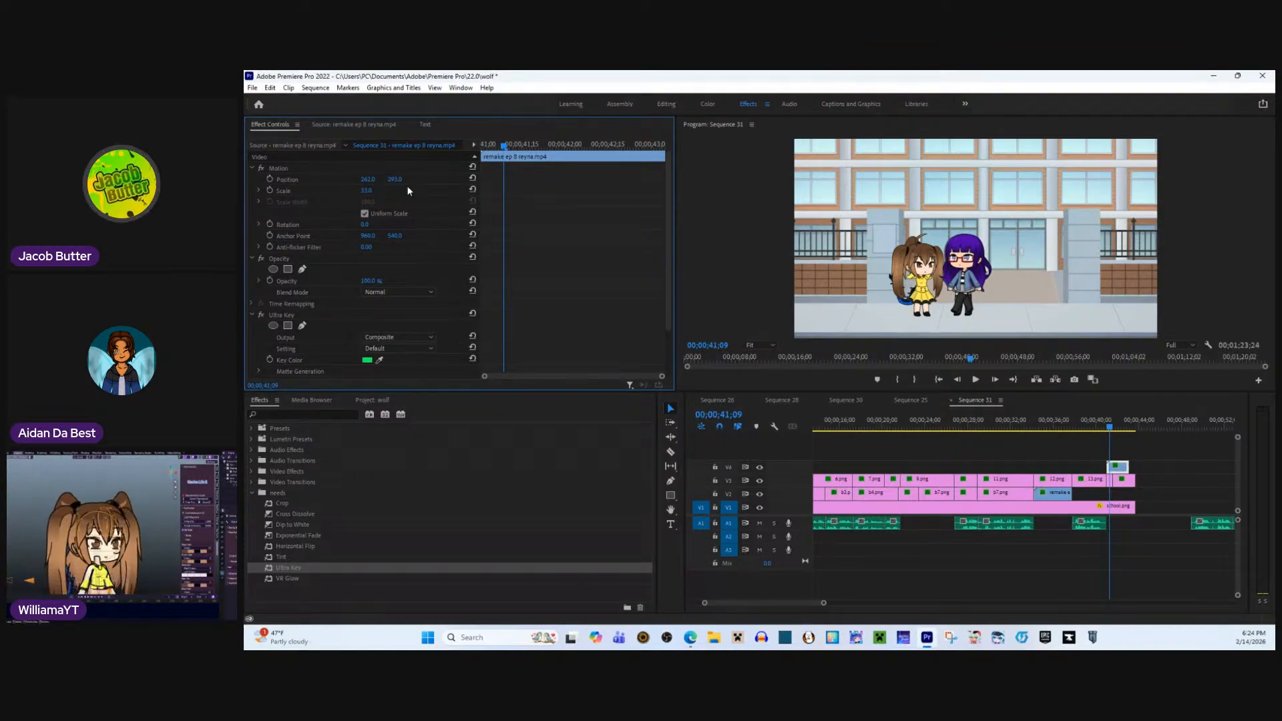
mouse_move(396, 179)
left_mouse_down()
mouse_move(367, 190)
mouse_move(425, 180)
mouse_move(399, 180)
left_mouse_up()
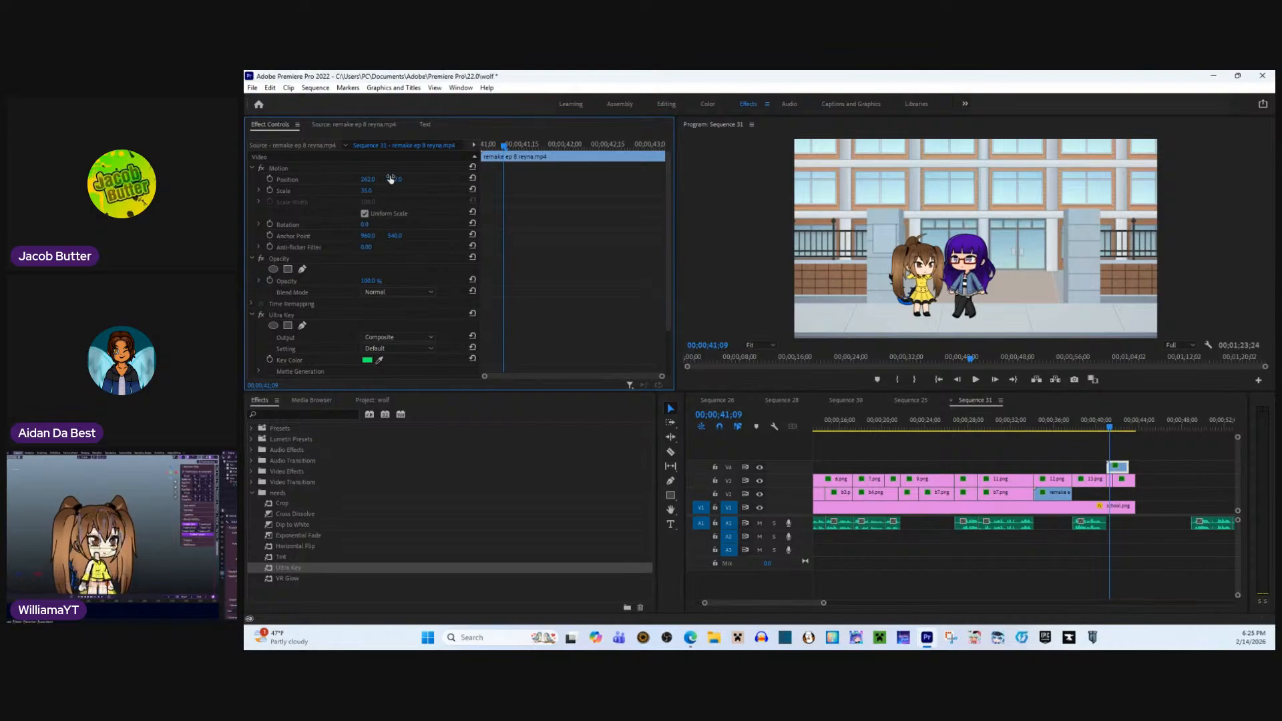
type("278")
key("Return")
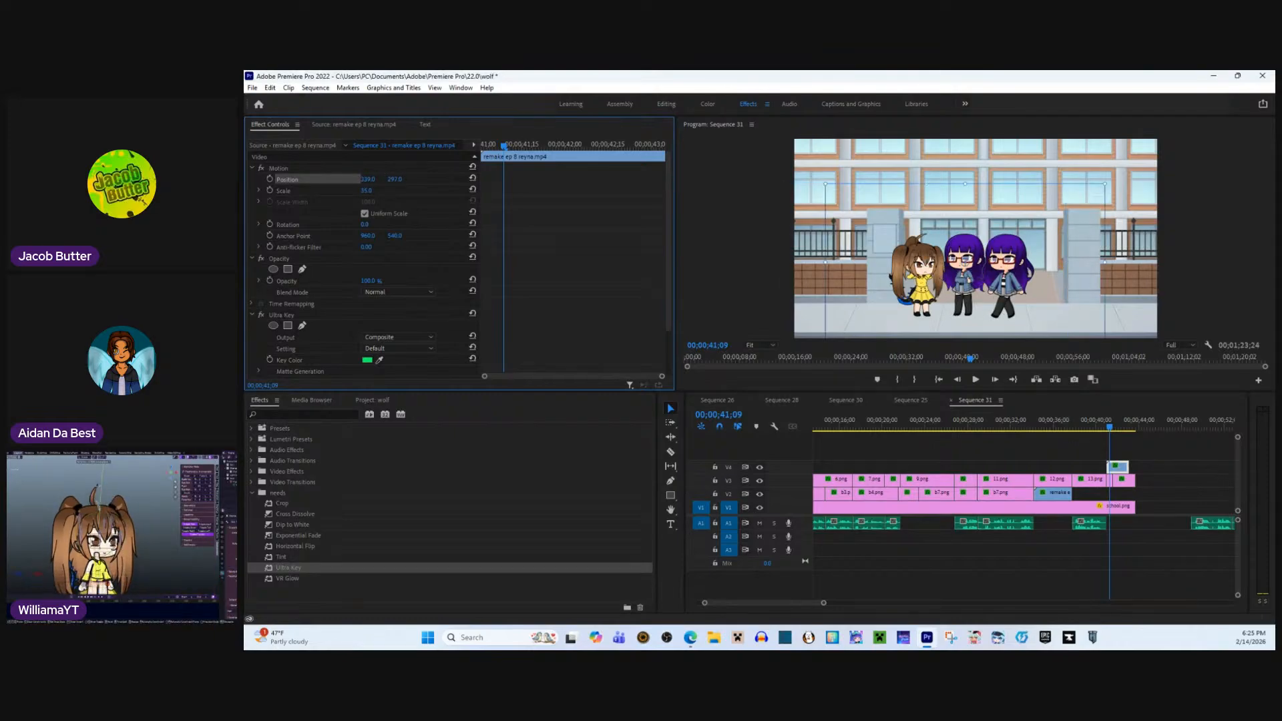
left_click_drag(378, 180, 368, 180)
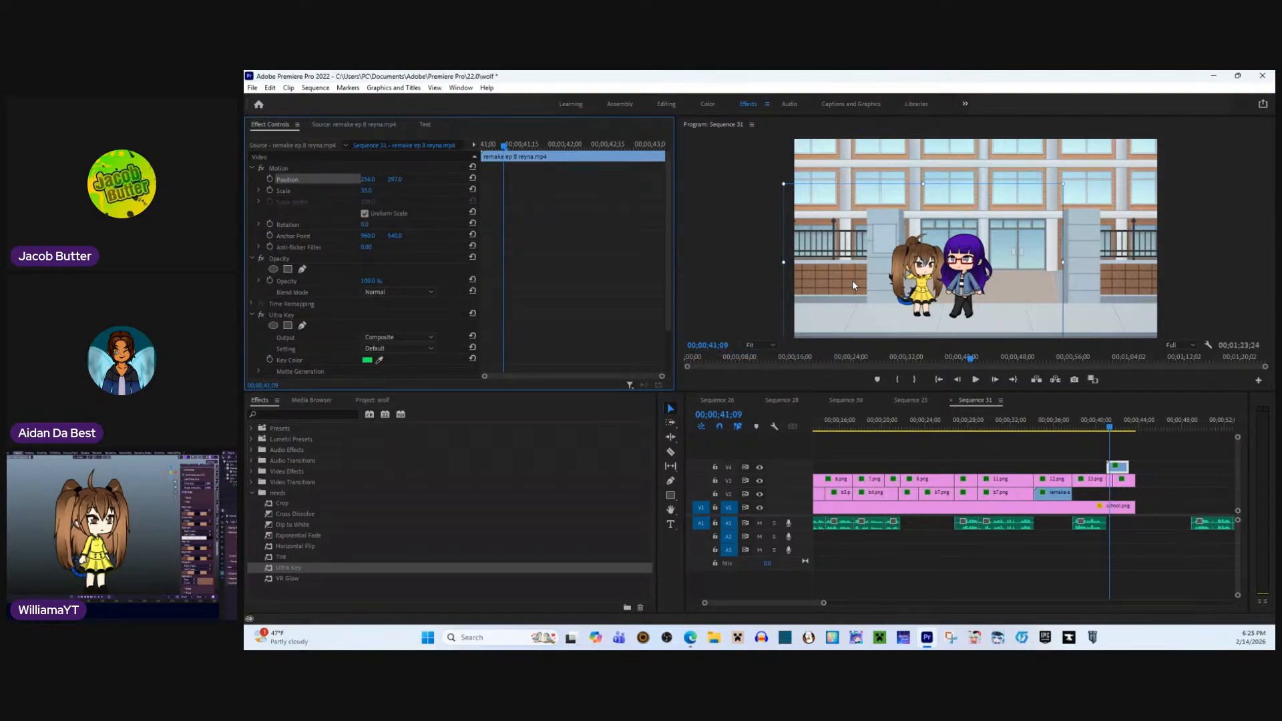
- Move the walking video on V4 back above 15.png, starting near 00;00;41;19, and play it through to 00;00;43;10
left_click_drag(1116, 467, 1124, 468)
key("space")
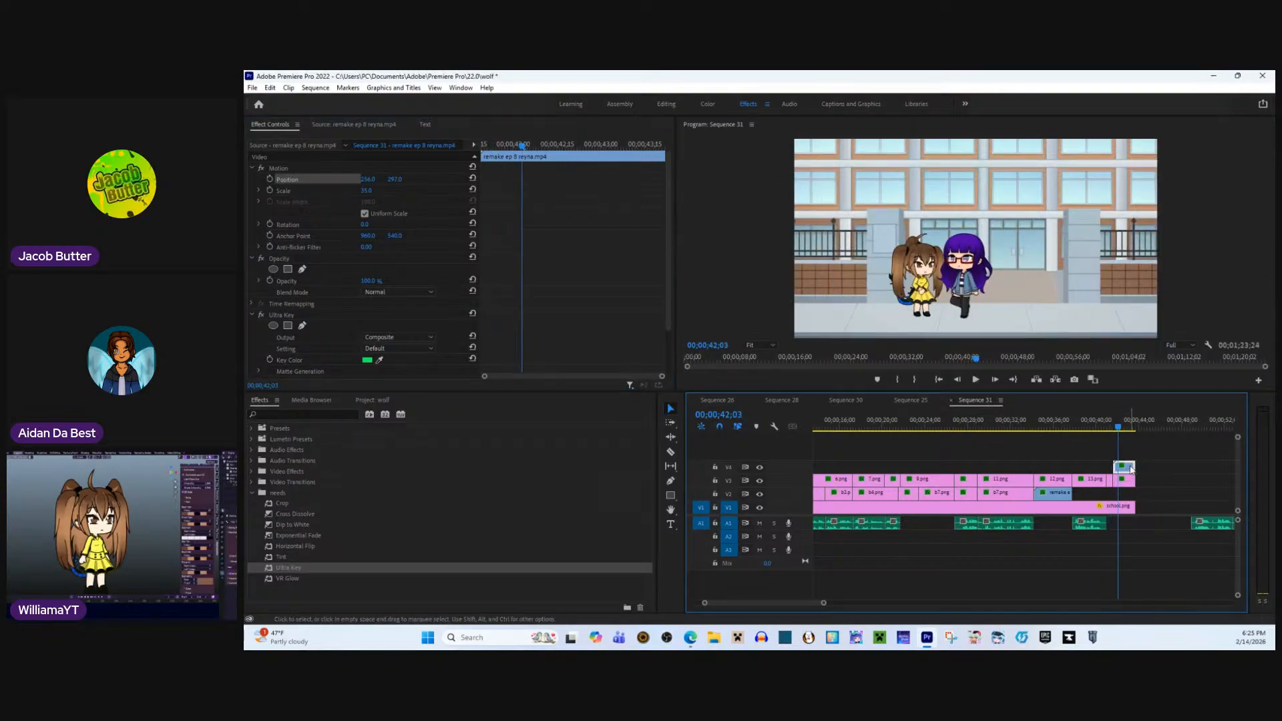
key("space")
key("space")
key("space")
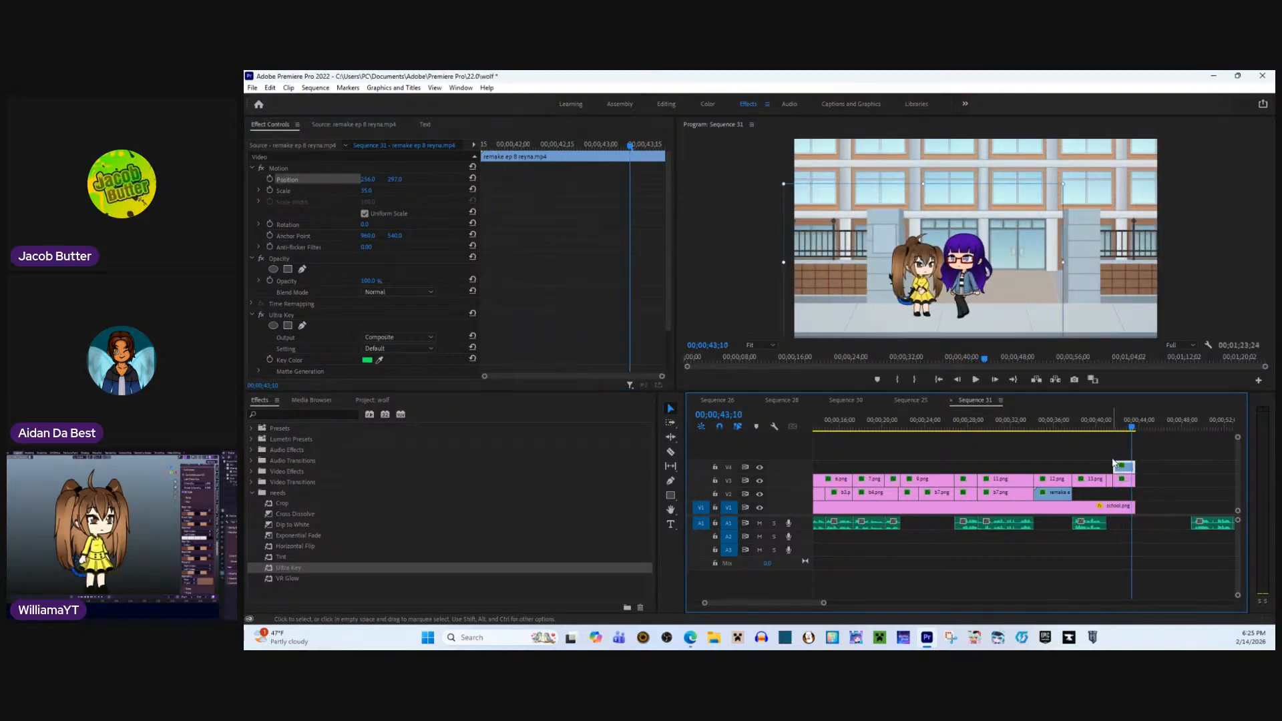
- Keyframe the walking video's position and scale from its start, shrinking it to about 23 at position 287, 241 by 00;00;43;10
left_click(270, 179)
left_click(270, 190)
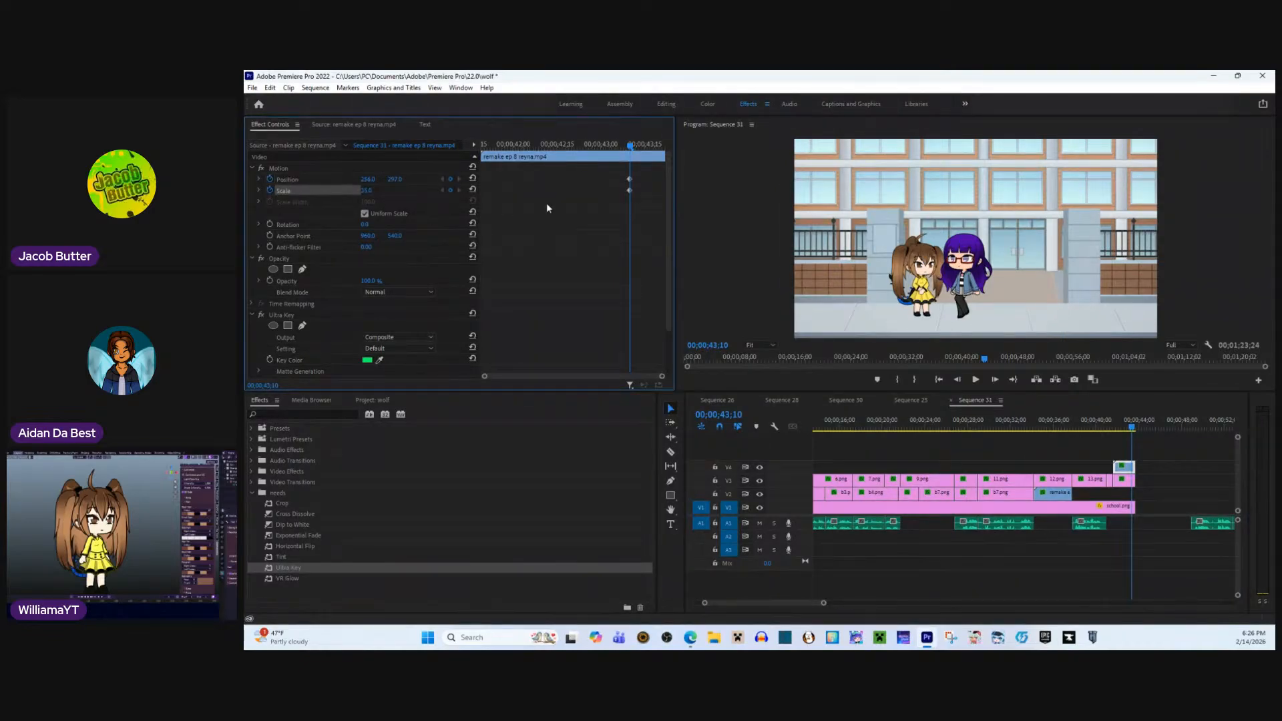
left_click_drag(628, 179, 501, 180)
mouse_move(398, 179)
left_mouse_down()
mouse_move(355, 191)
mouse_move(408, 179)
mouse_move(375, 179)
left_mouse_up()
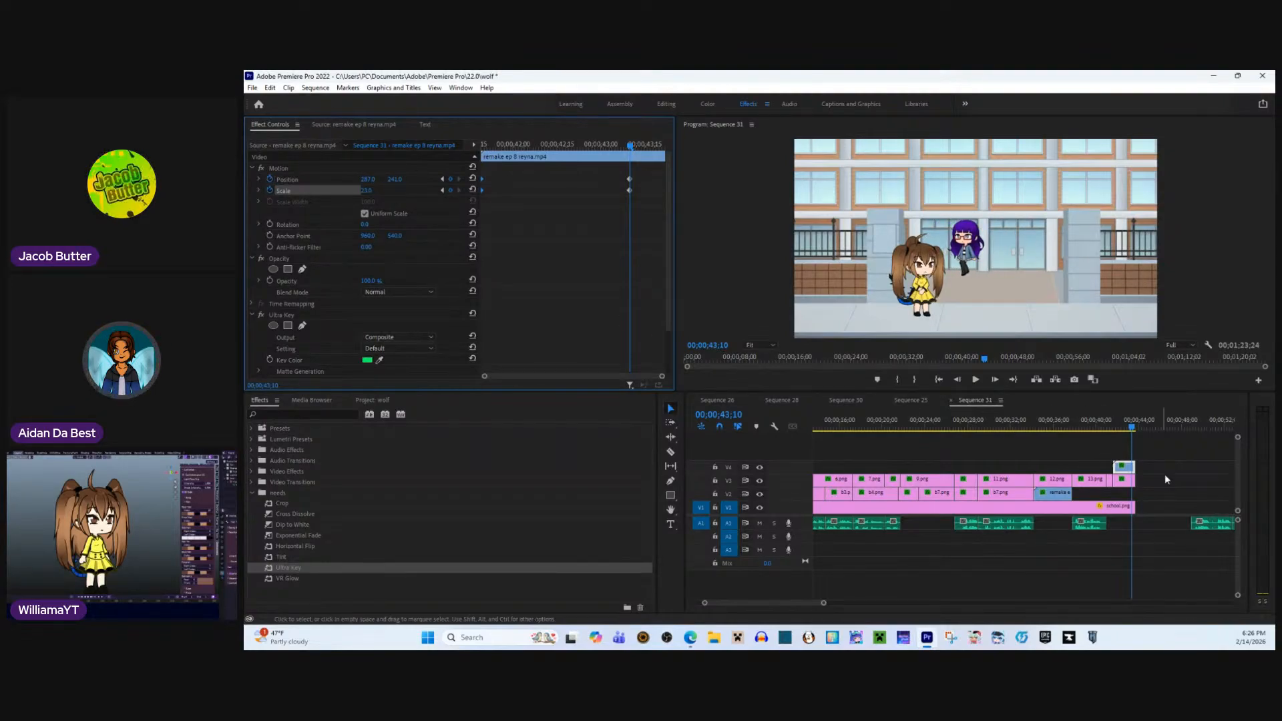
- Move the walking video down to track V2 beneath 15.png and shift its final position and scale keyframes to the clip's end
left_click_drag(1125, 467, 1128, 494)
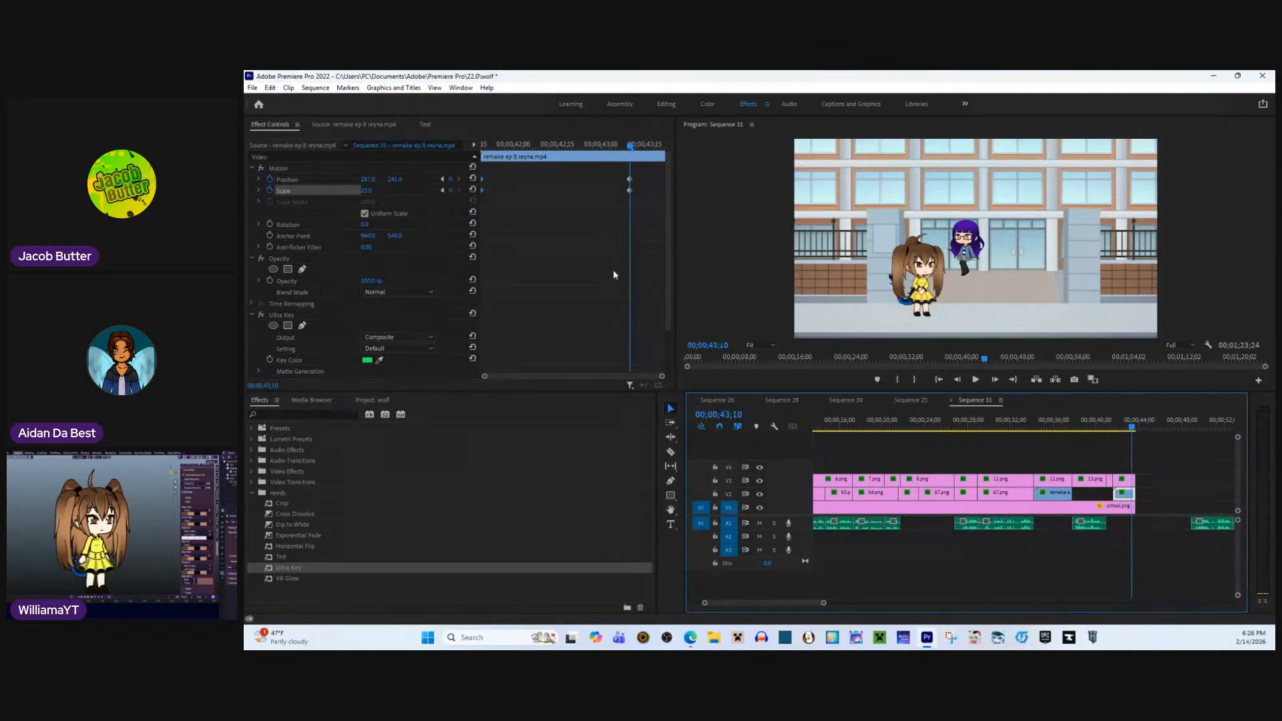
left_click_drag(650, 198, 679, 194)
left_click_drag(629, 145, 478, 219)
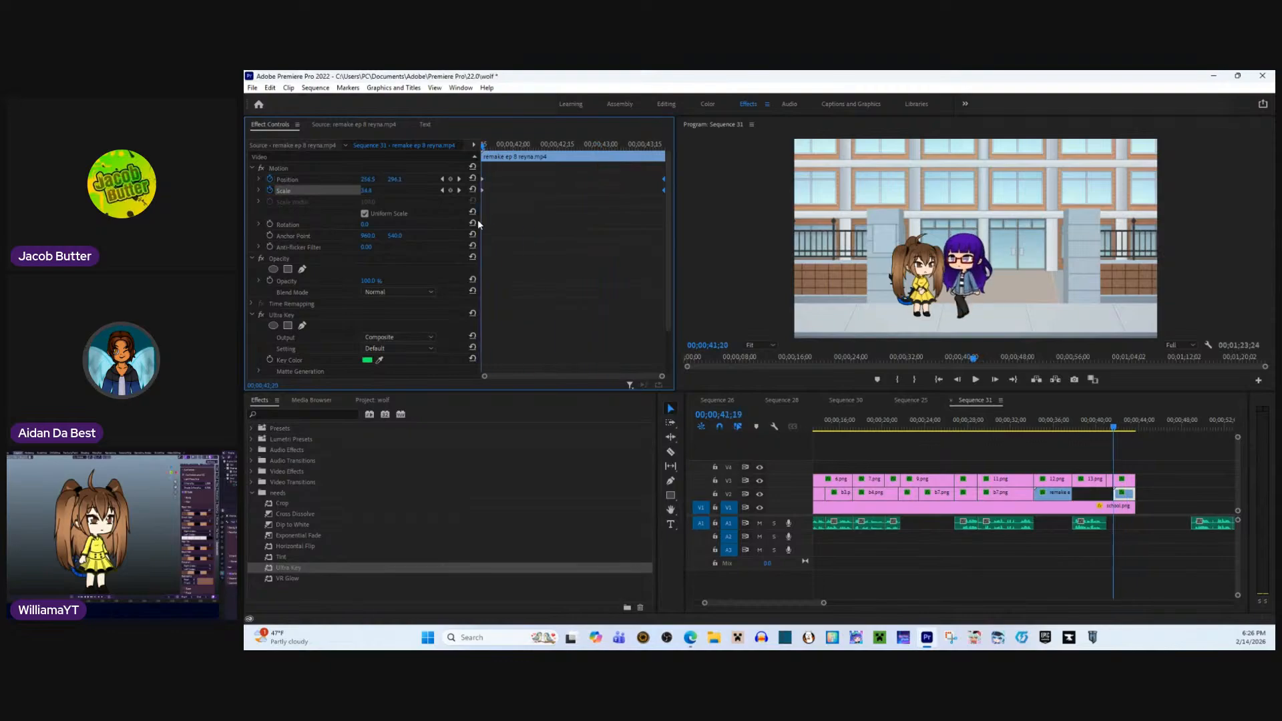
- Play the walk-away animation from 00;00;41;19 to check its motion
left_click(1109, 422)
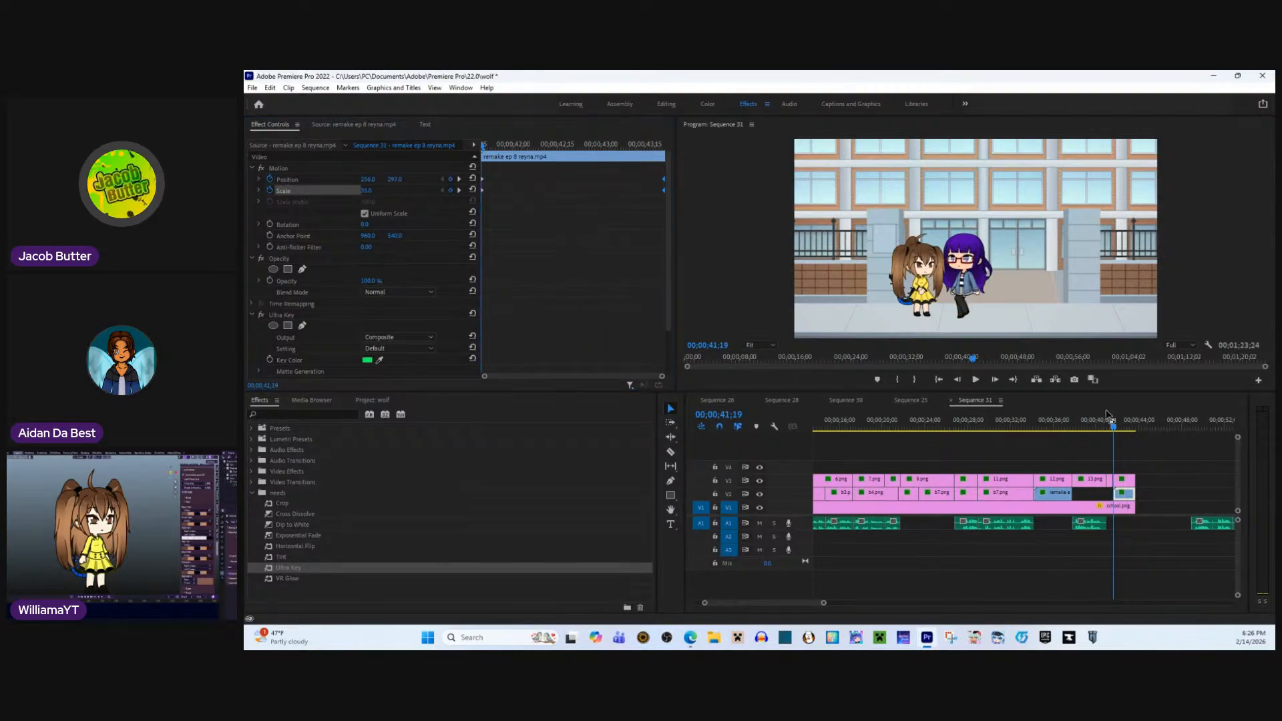
key("space")
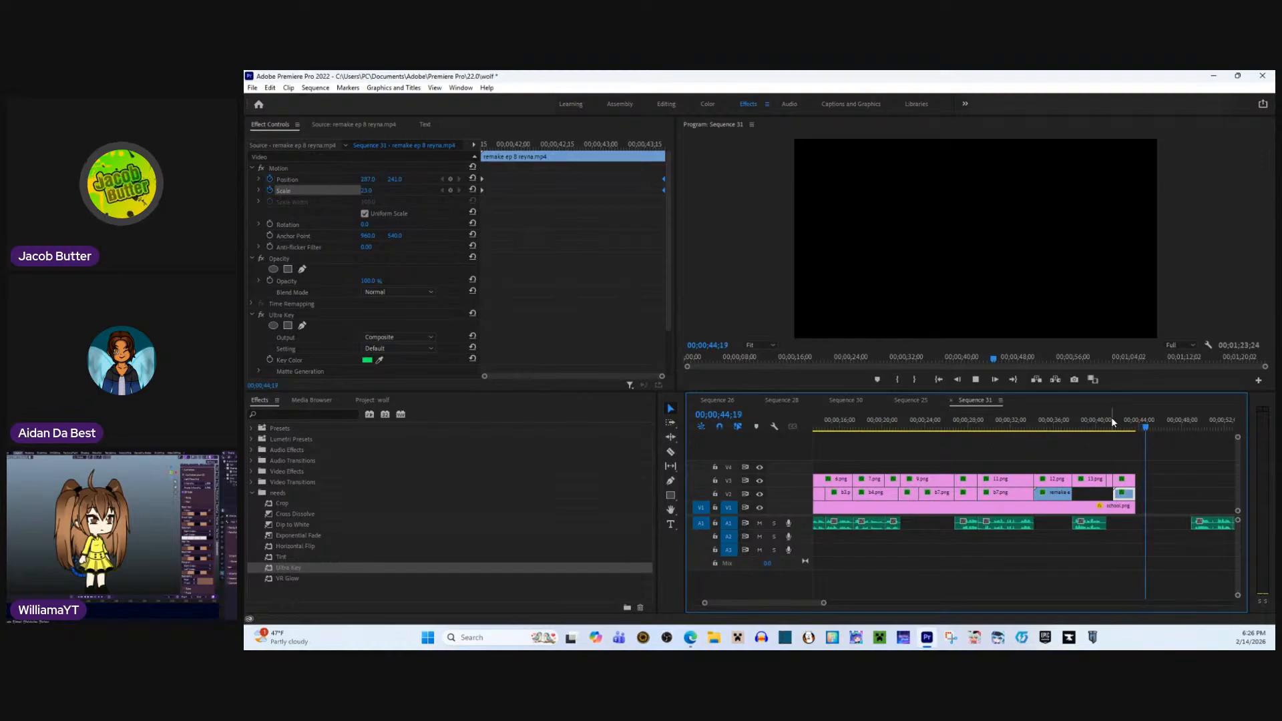
key("space")
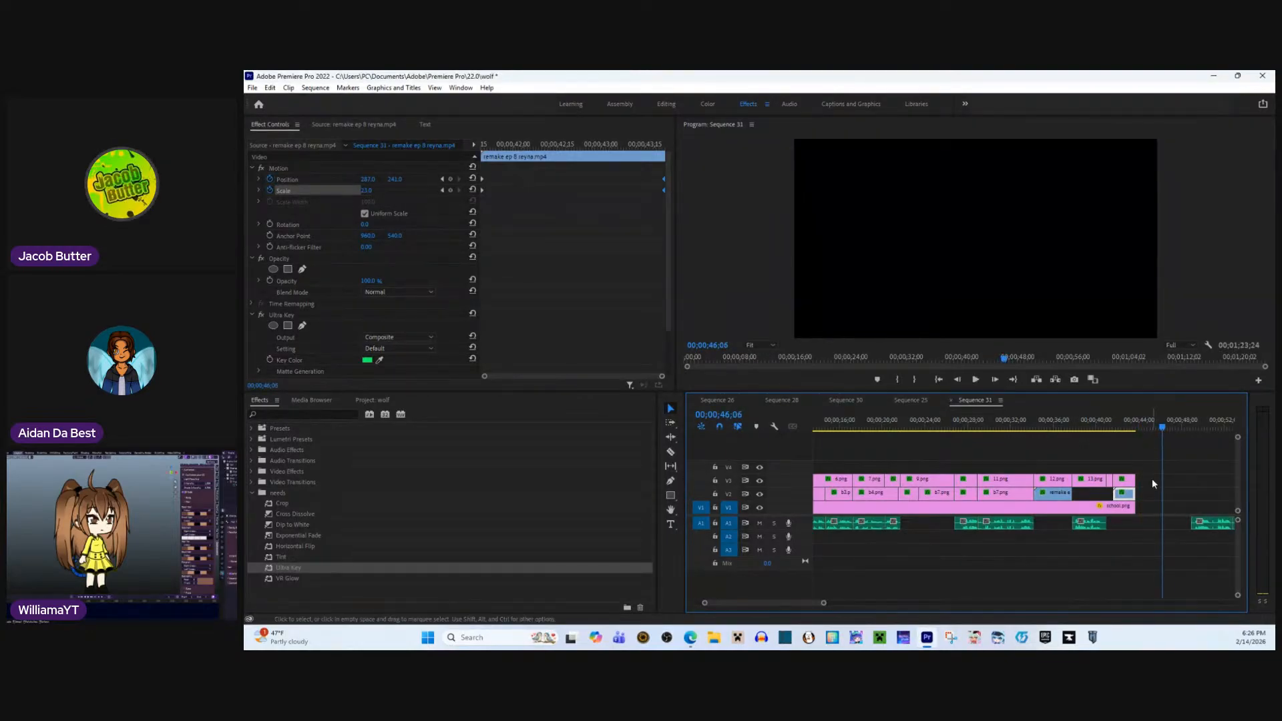
- Extend the ends of school.png, the walking video and 15.png by one second, and move the final motion keyframes to the new end
left_click_drag(1134, 506, 1146, 476)
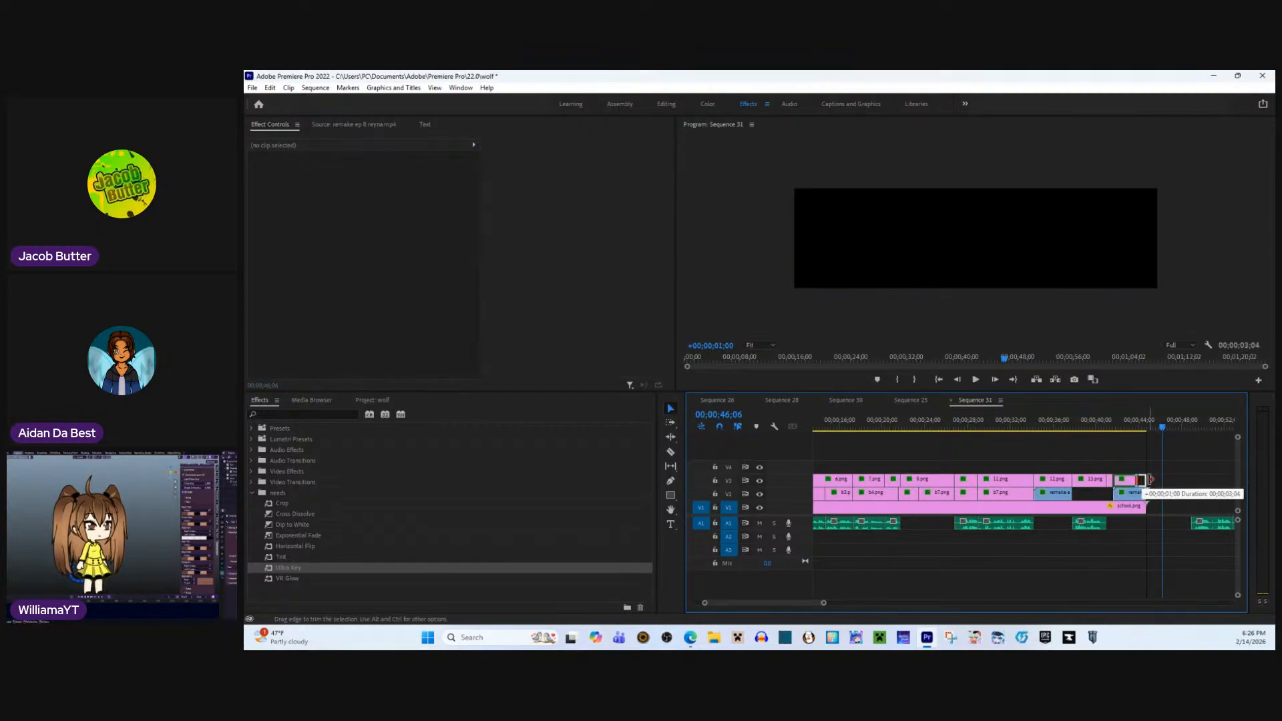
left_click(1138, 420)
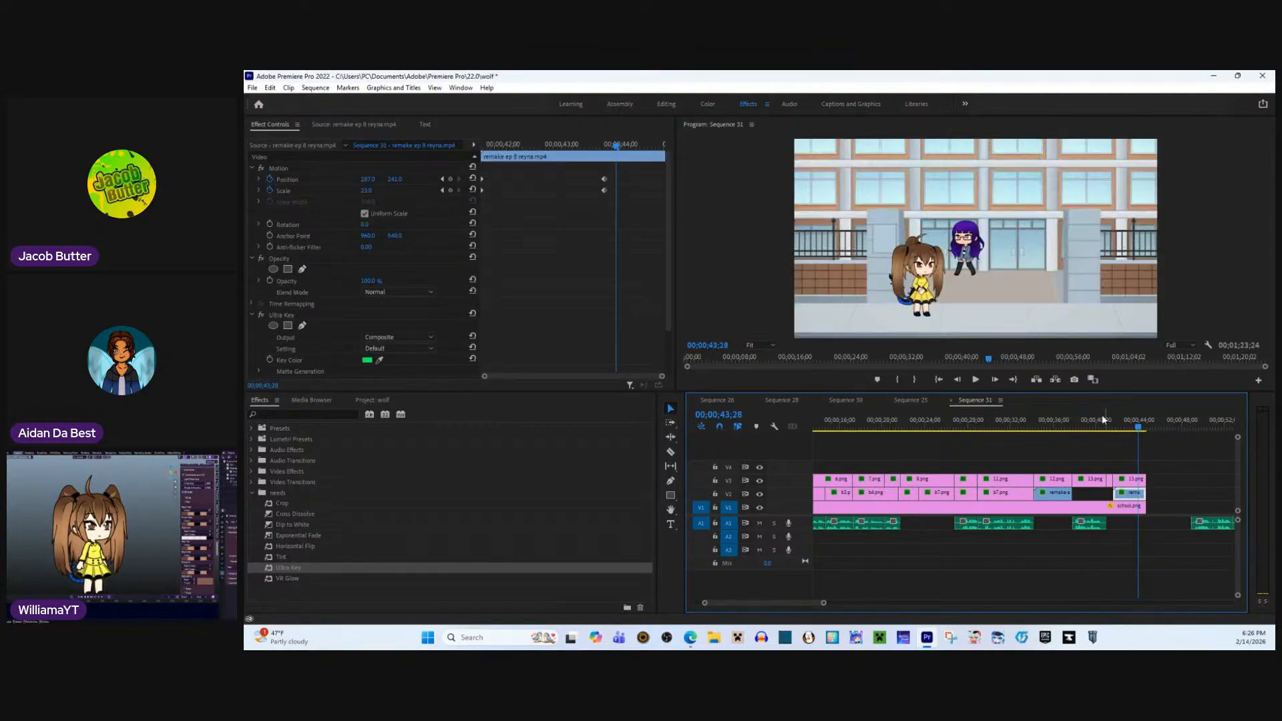
left_click(640, 201)
left_click_drag(602, 178, 685, 195)
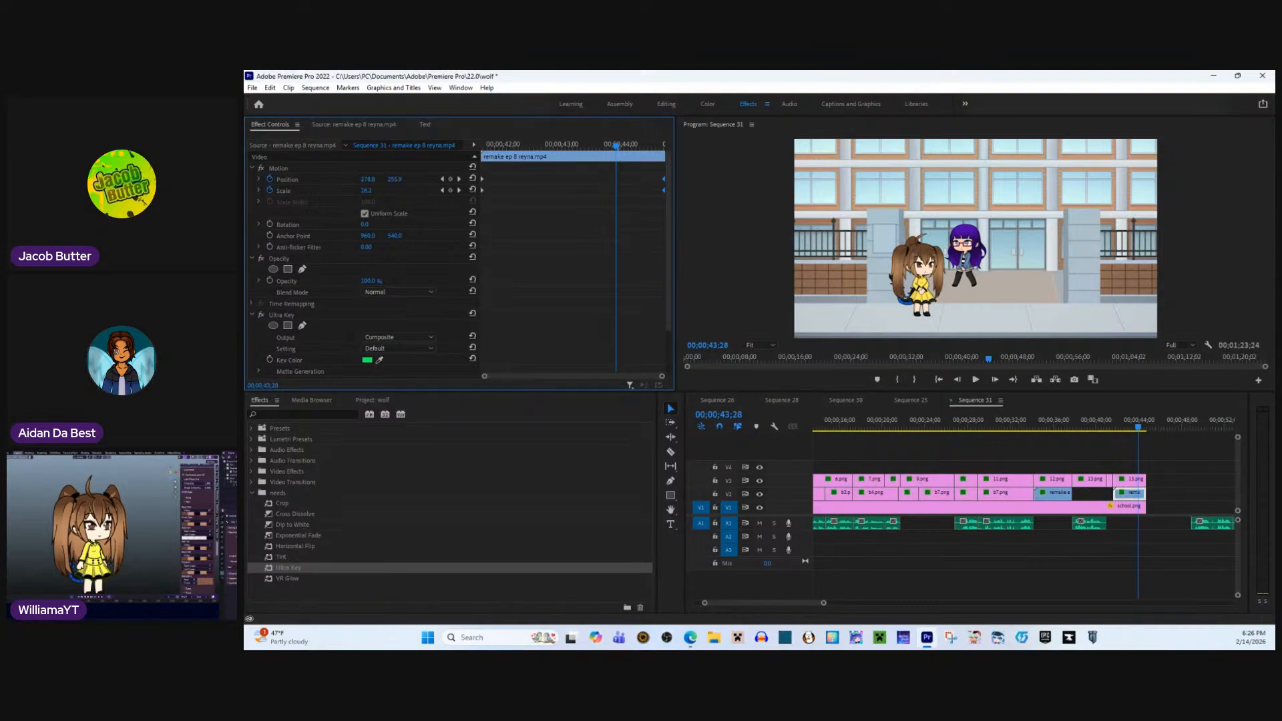
key("alt+Tab")
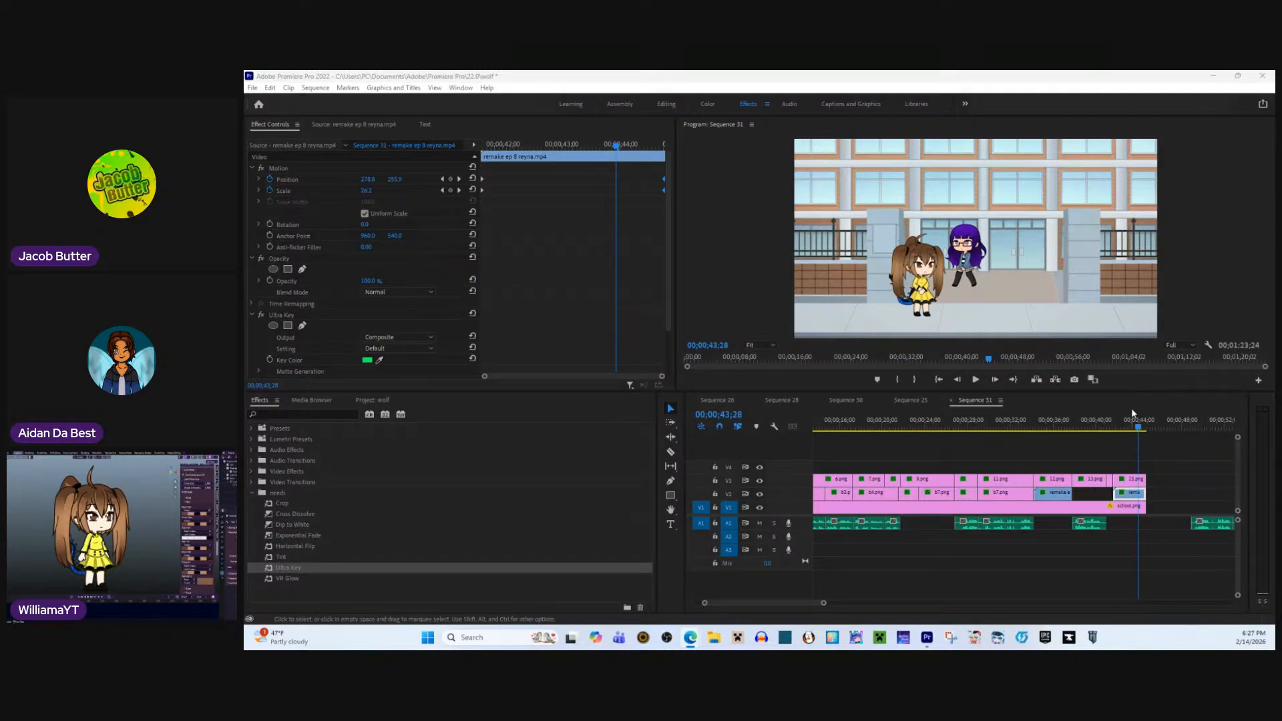
mouse_move(1131, 413)
left_mouse_down()
mouse_move(1115, 414)
mouse_move(1146, 418)
left_mouse_up()
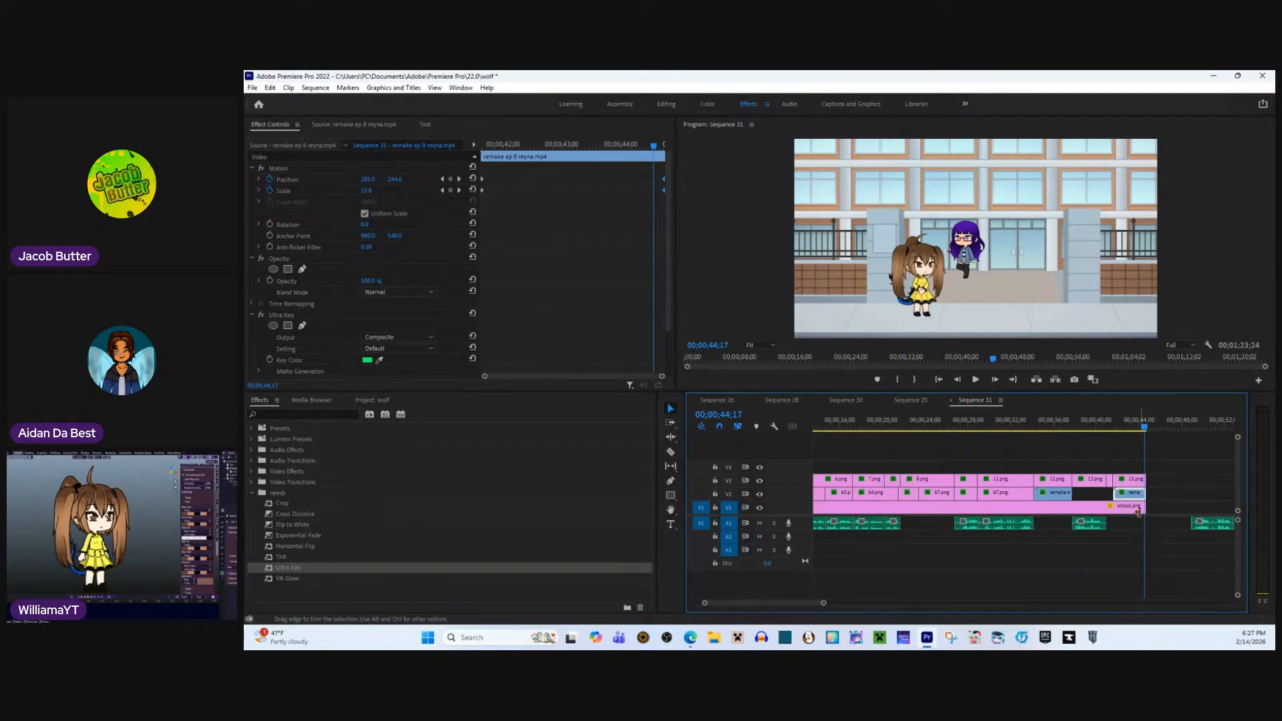
- Place remake ep 8 jackson.mp4 on track V4 starting near 00;00;05, above the dialogue images, and scale it to 22
scroll(1027, 445, "up", 5)
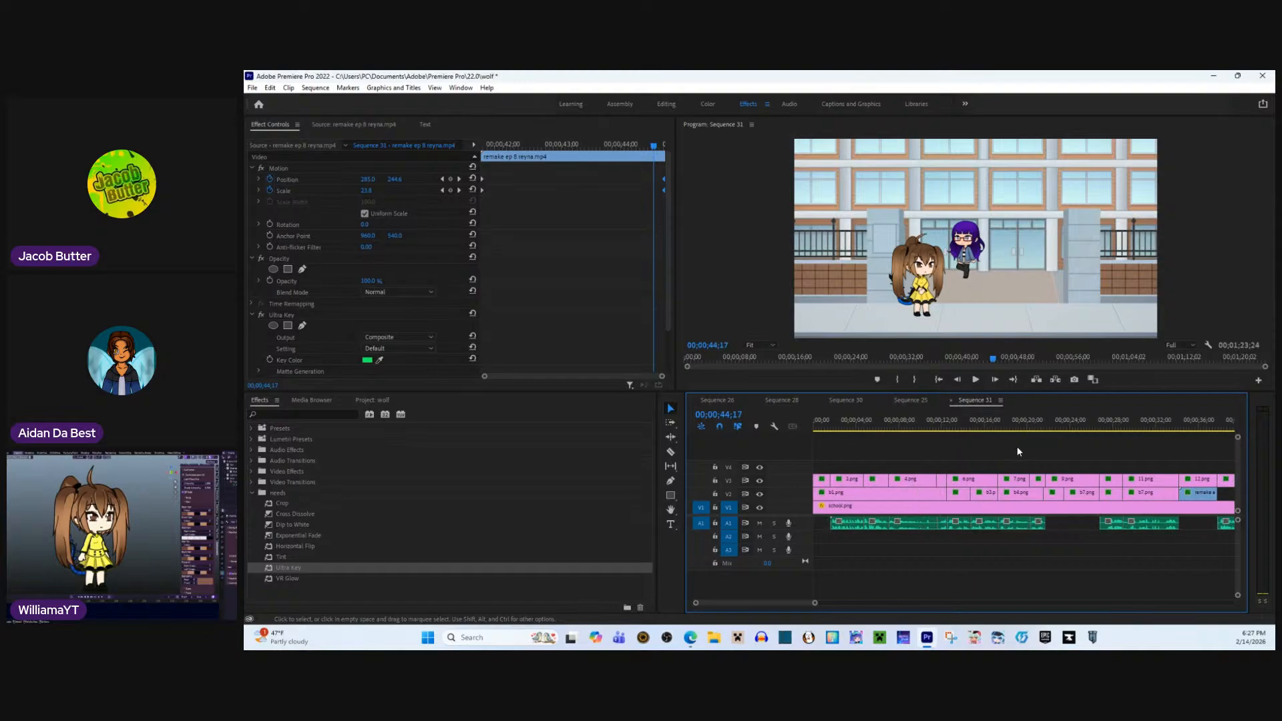
left_click(918, 423)
mouse_move(919, 423)
left_mouse_down()
mouse_move(820, 420)
mouse_move(898, 424)
left_mouse_up()
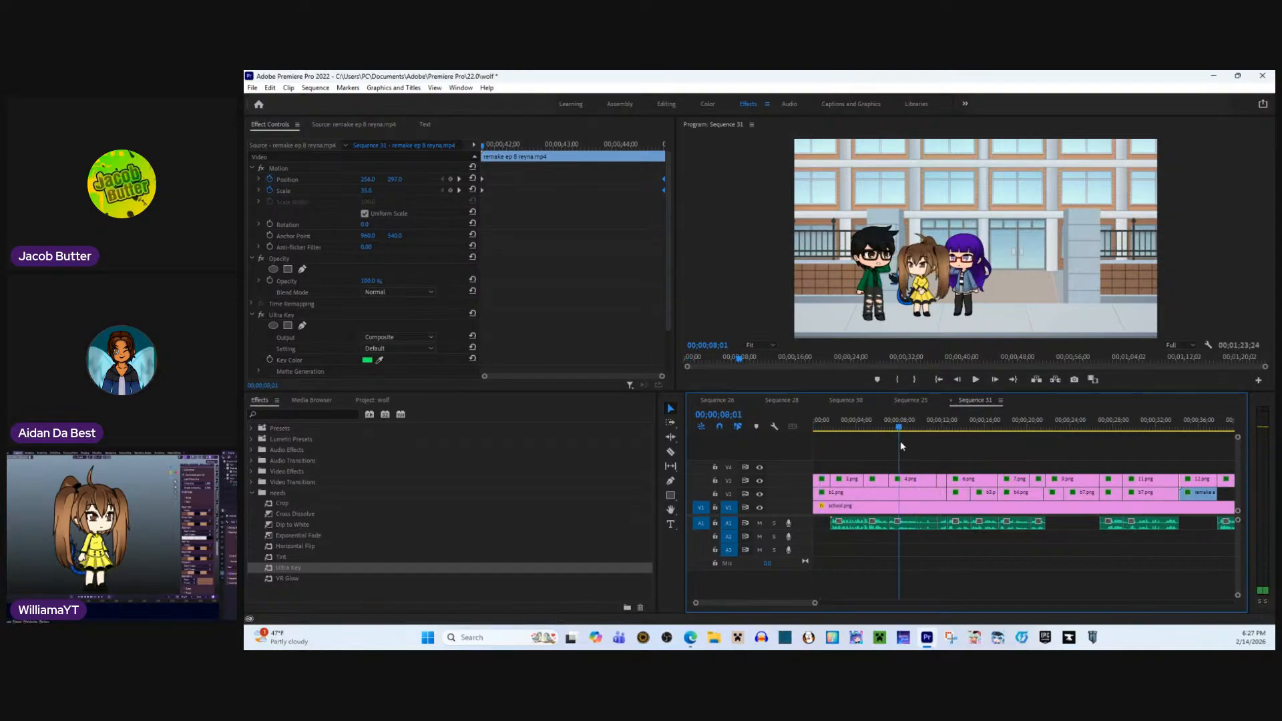
left_click(389, 400)
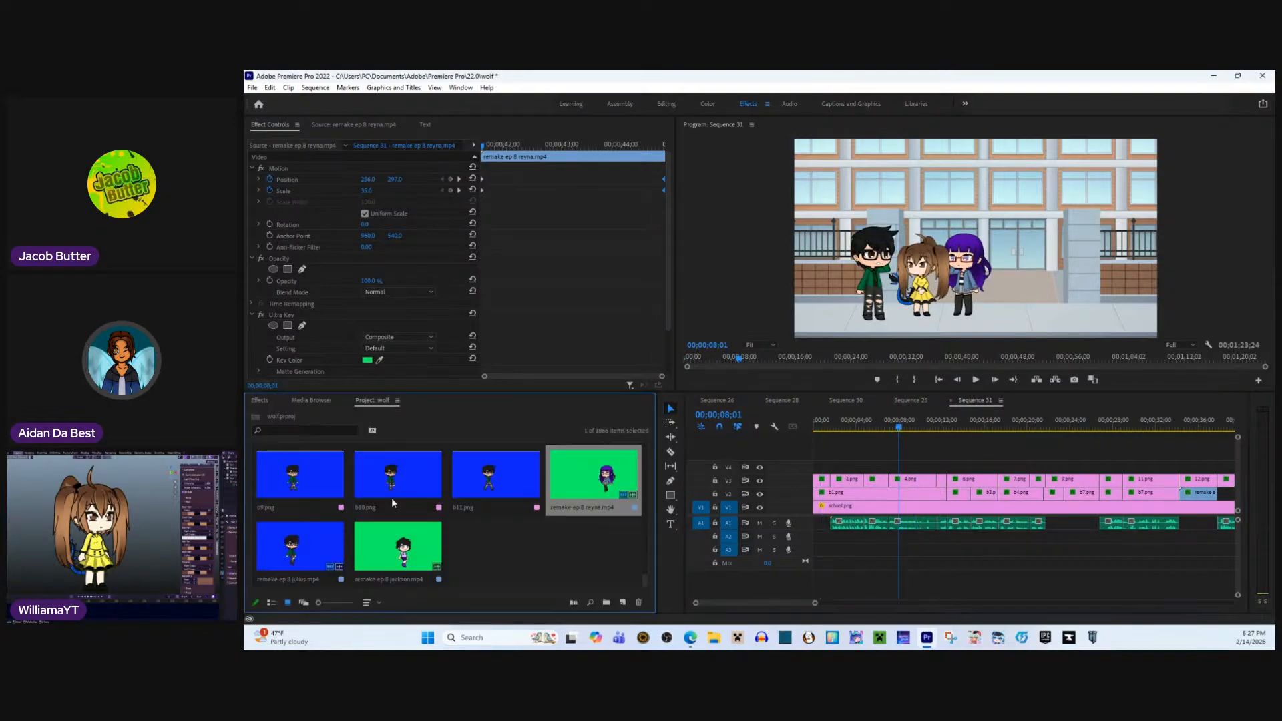
double_click(394, 523)
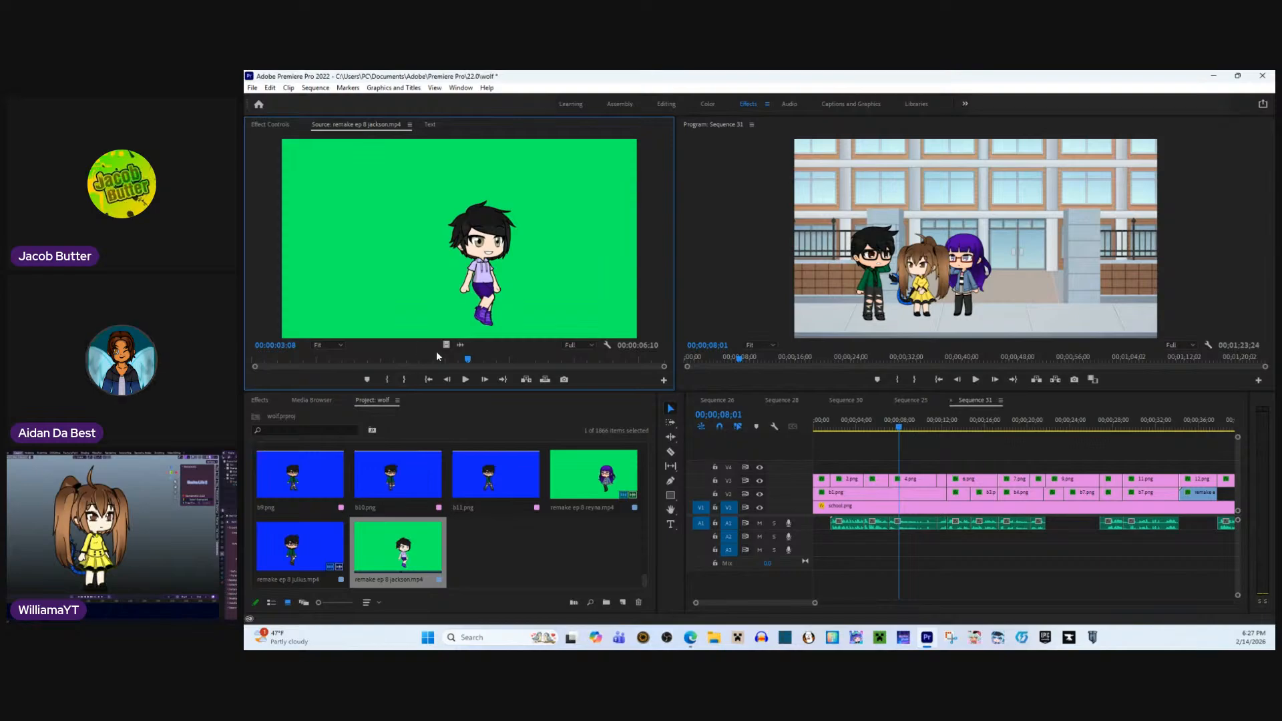
left_click_drag(446, 346, 871, 474)
left_click(884, 429)
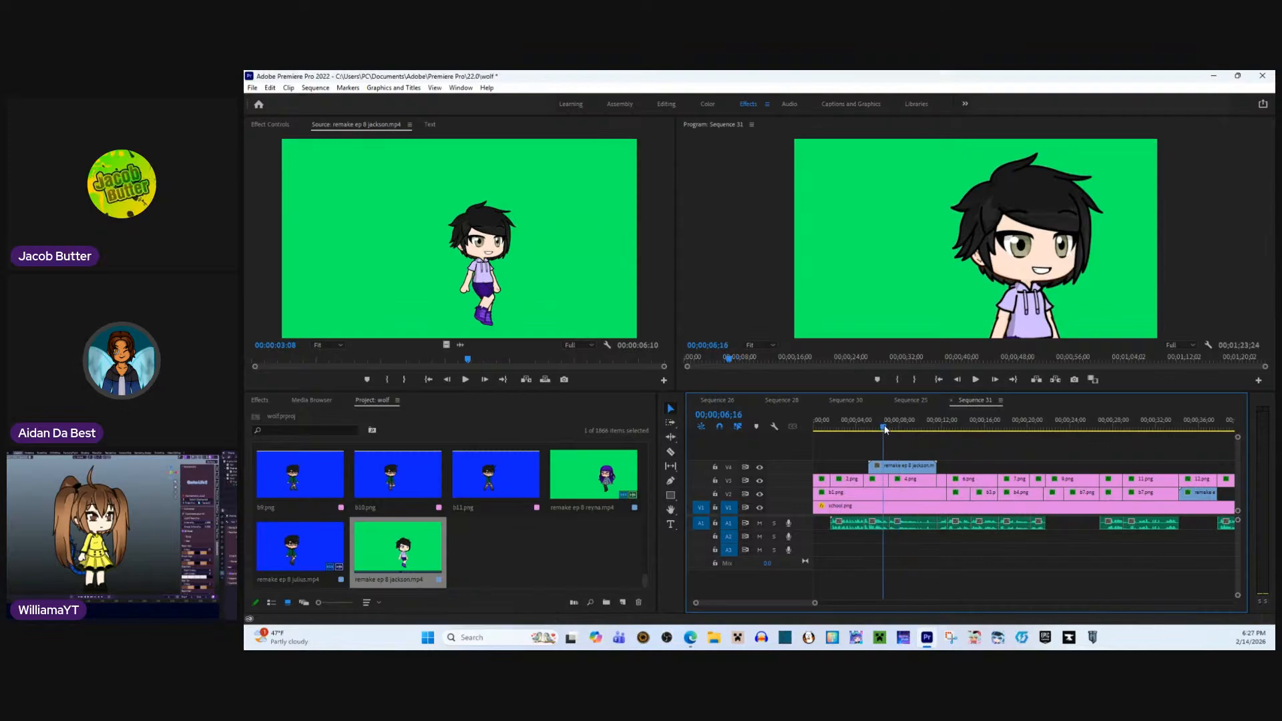
left_click(899, 470)
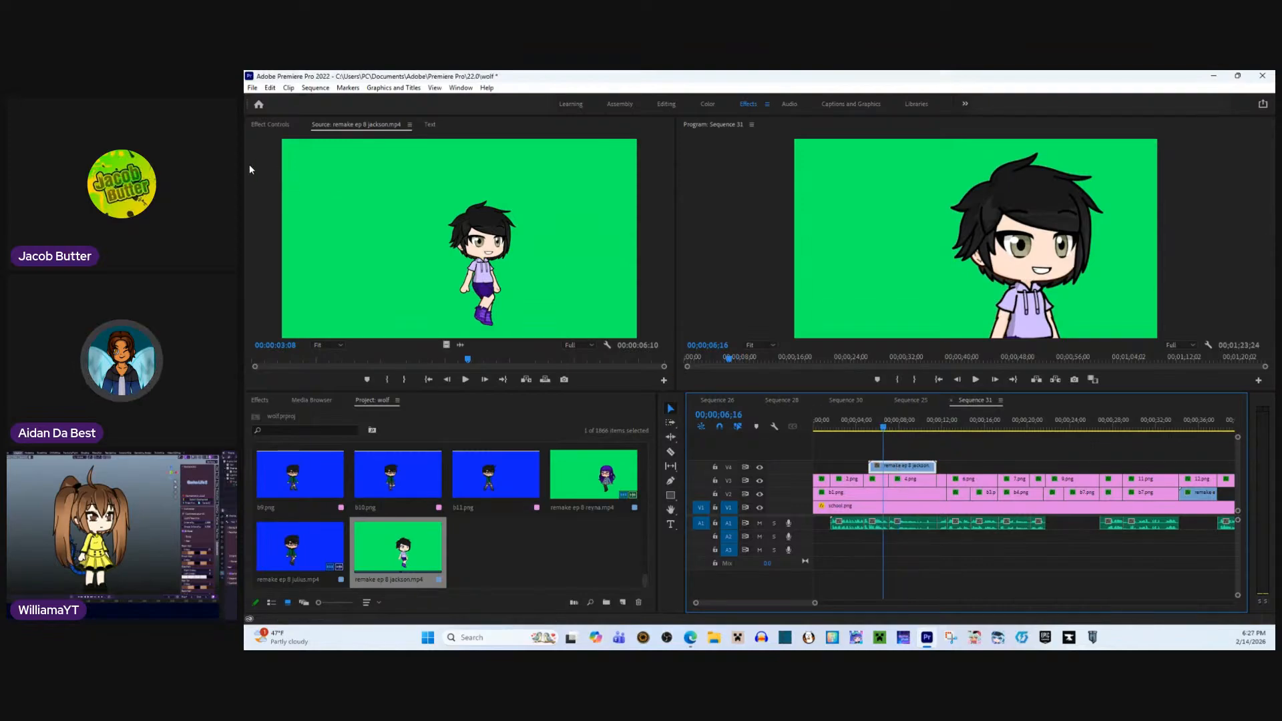
left_click(293, 125)
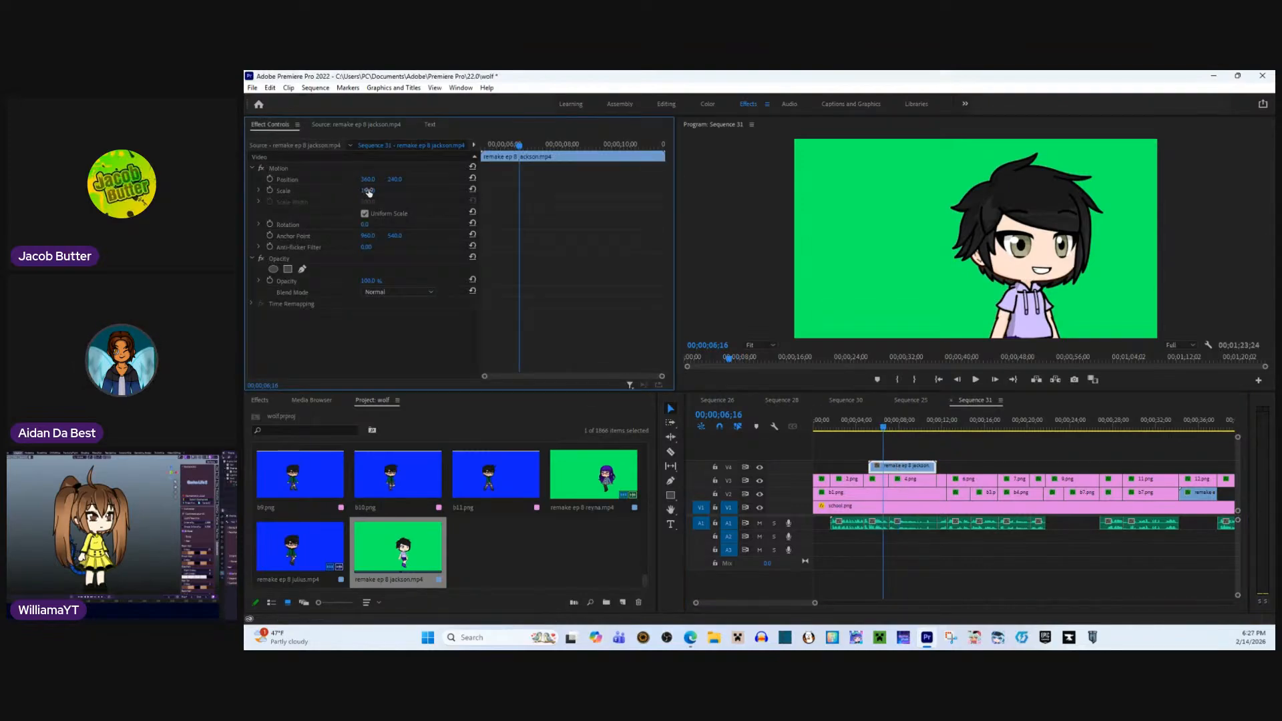
mouse_move(368, 191)
left_mouse_down()
mouse_move(428, 191)
mouse_move(300, 191)
mouse_move(376, 193)
left_mouse_up()
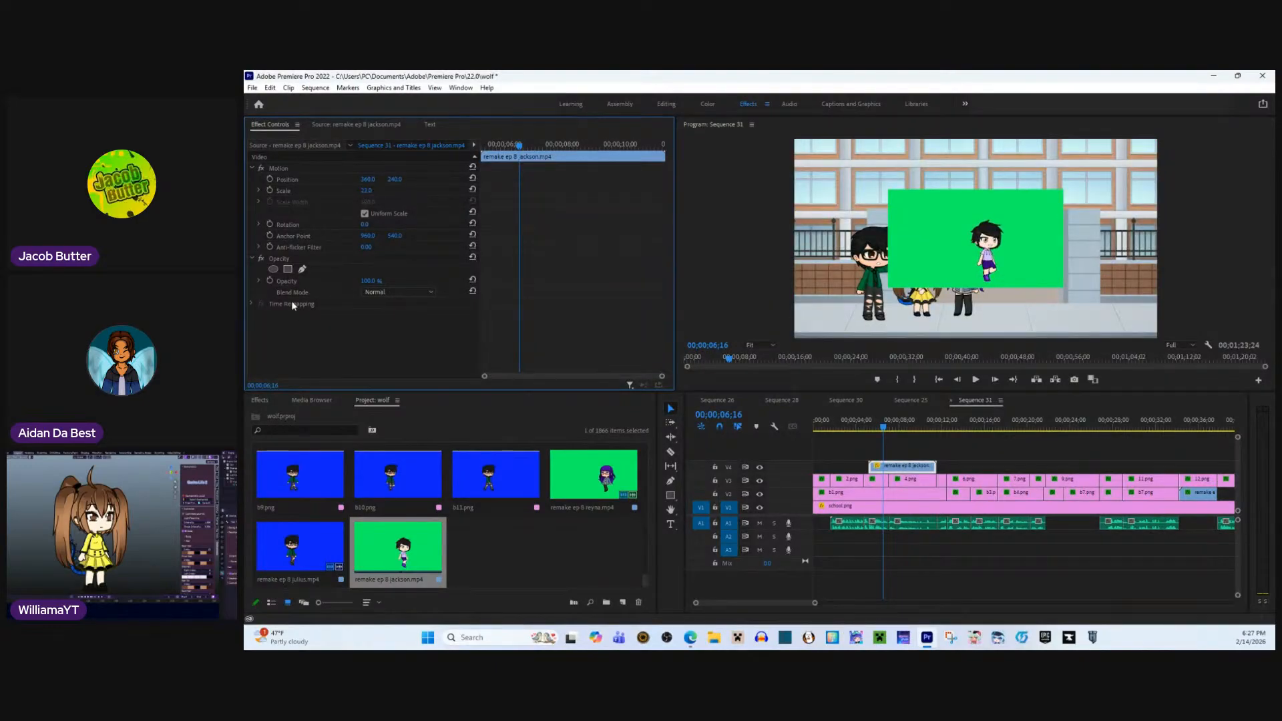
- Apply Ultra Key to the jackson video and sample its green background as the key color
left_click(255, 400)
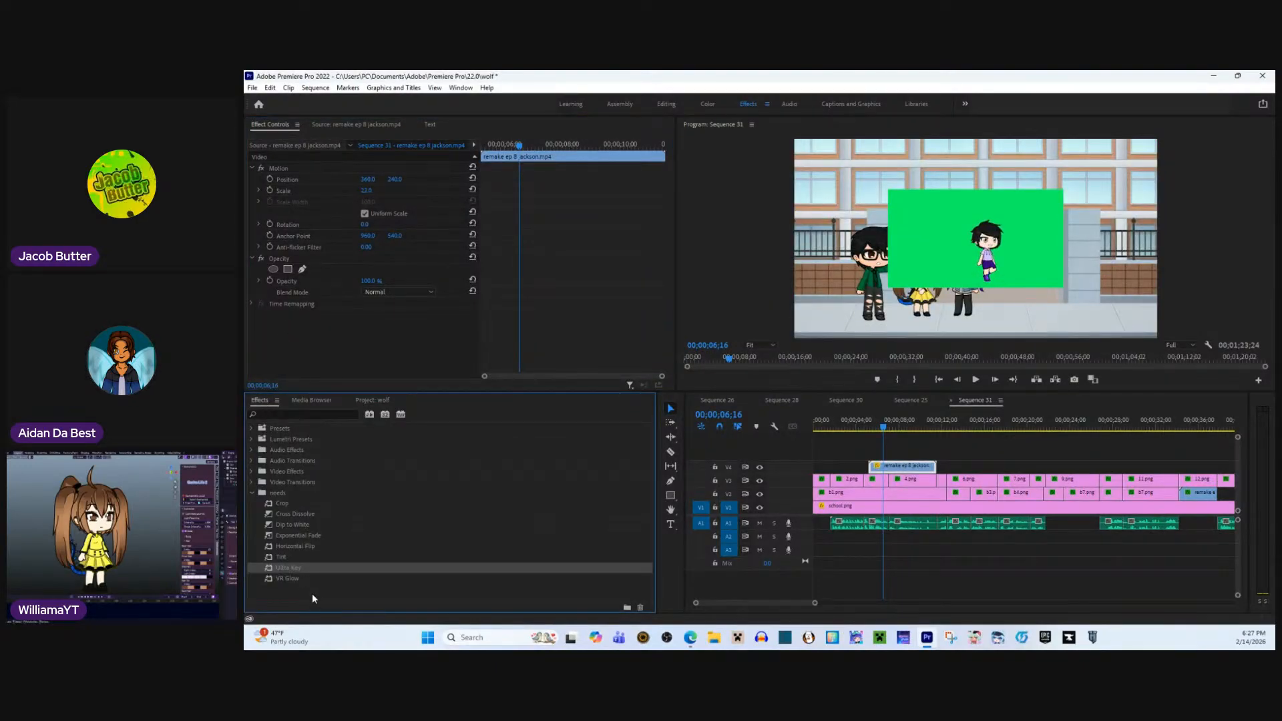
left_click_drag(298, 568, 608, 362)
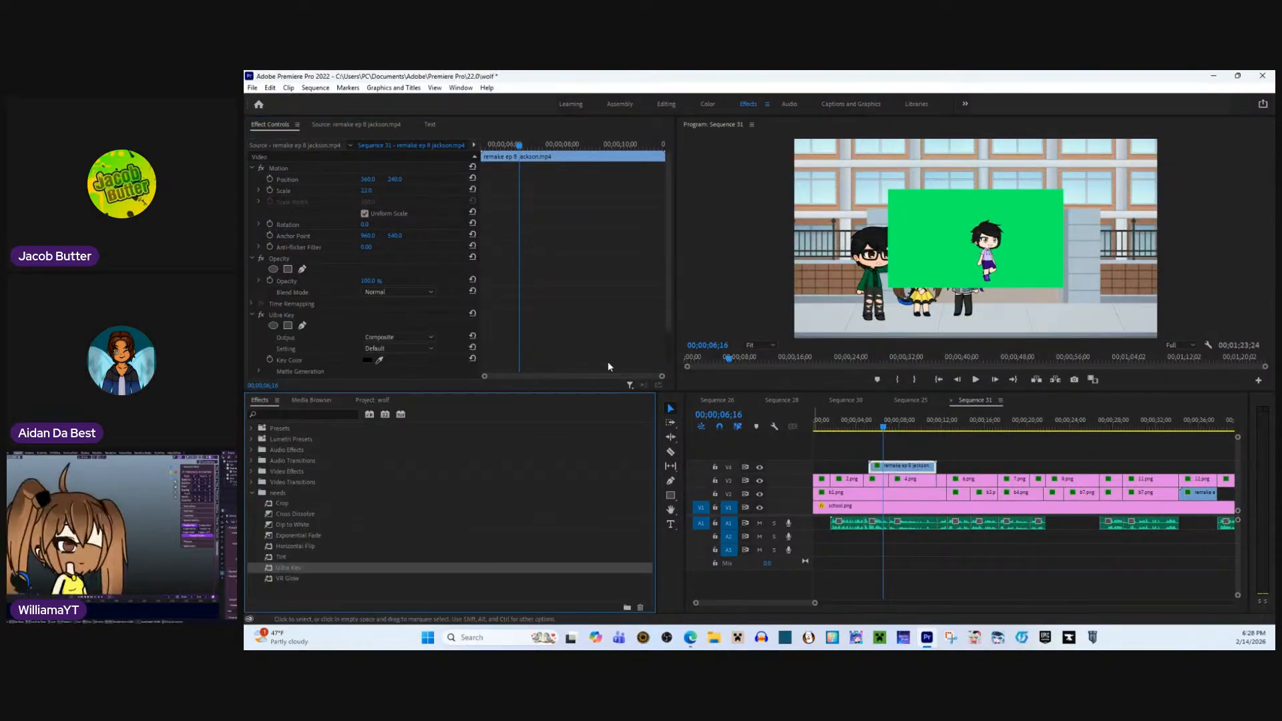
left_click(378, 360)
left_click(941, 264)
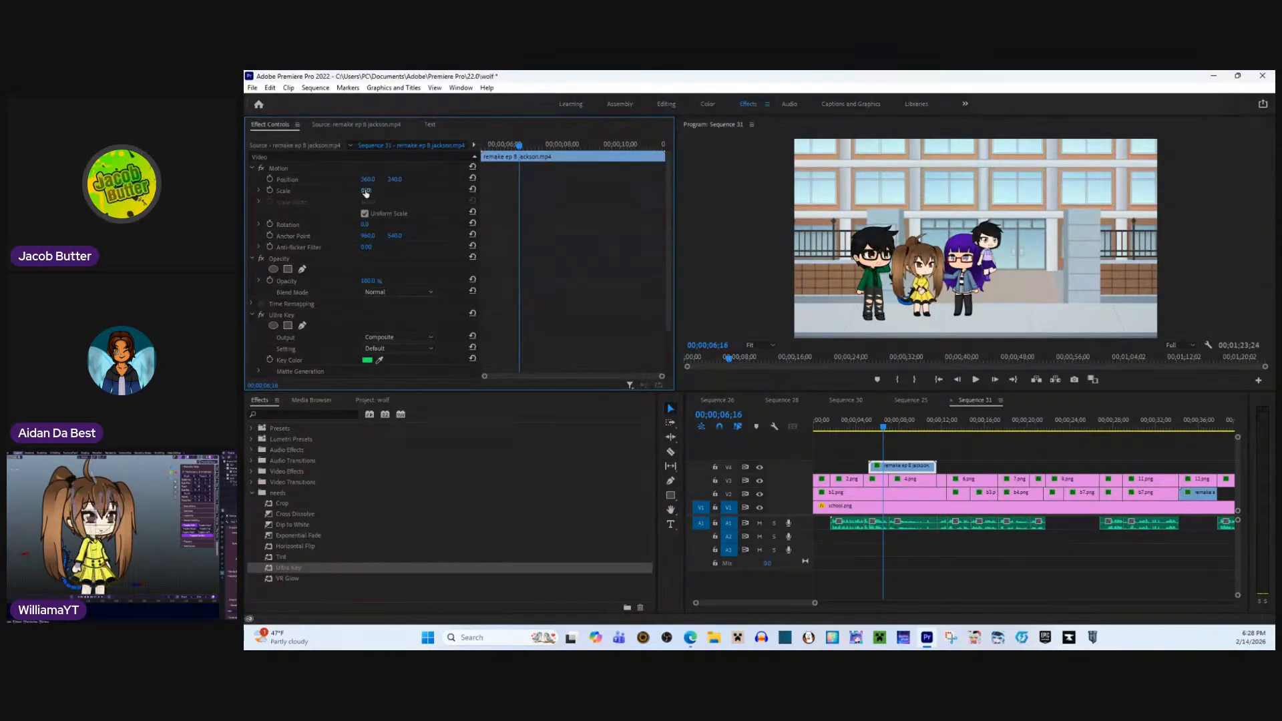
- Scale the jackson video to 30 and lower it to ground level beside the other characters
mouse_move(365, 190)
left_mouse_down()
mouse_move(427, 190)
mouse_move(366, 190)
mouse_move(401, 179)
mouse_move(415, 179)
mouse_move(375, 191)
left_mouse_up()
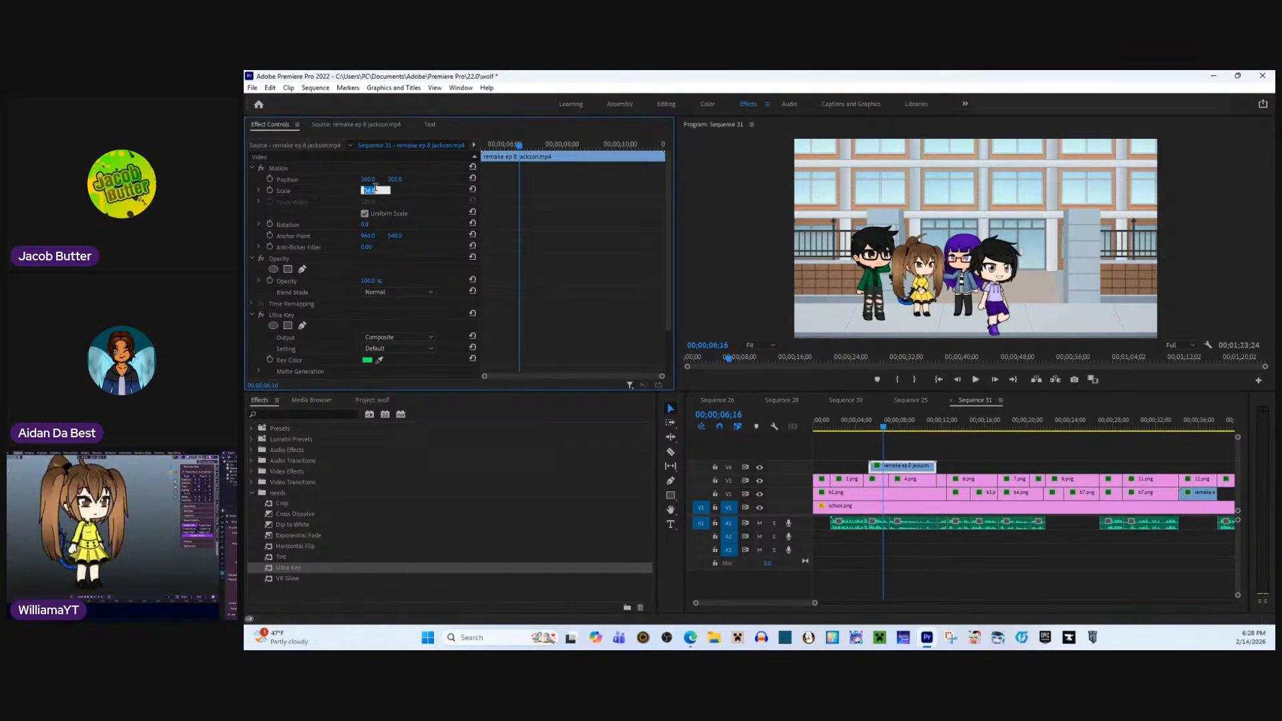
type("340")
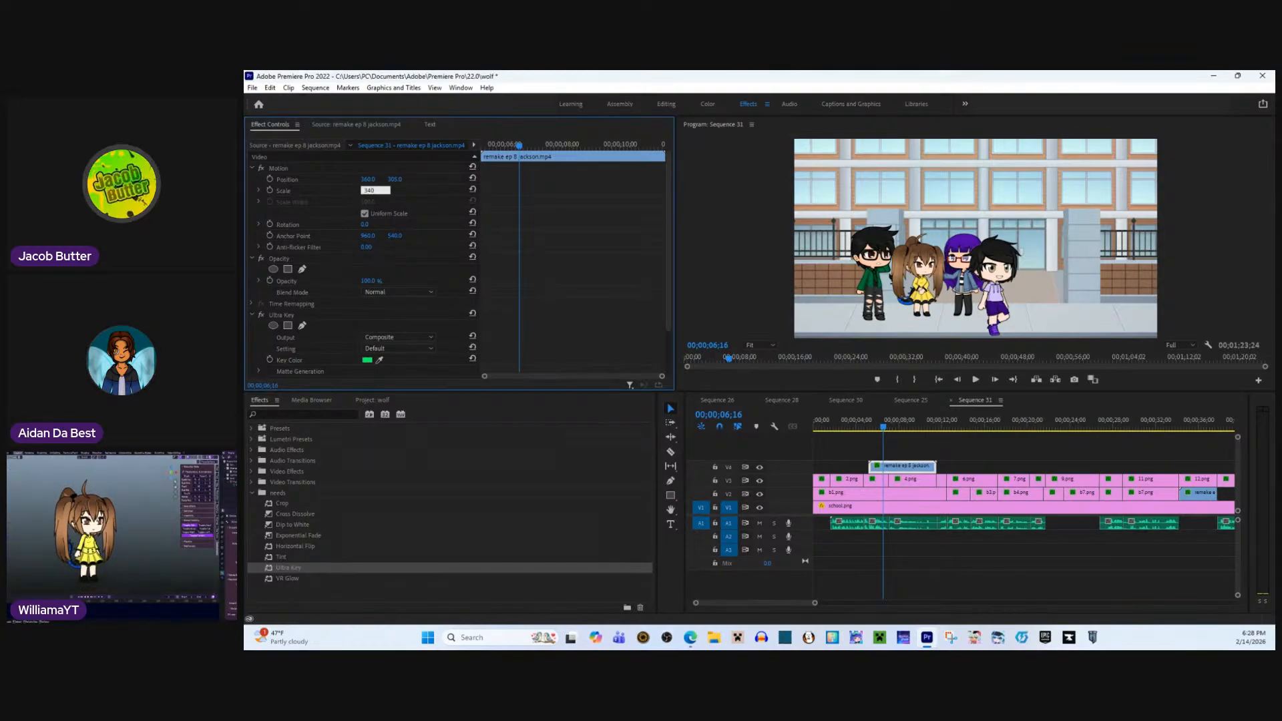
type("0")
key("Return")
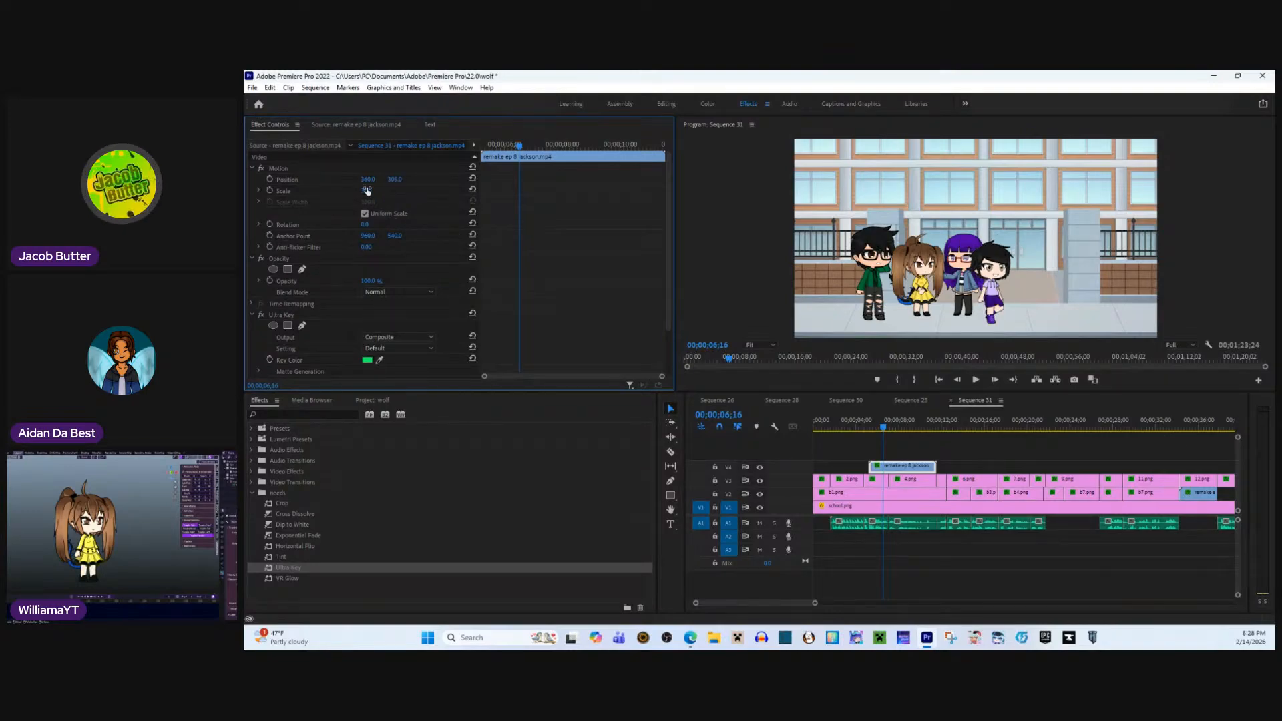
- Keyframe the jackson video's horizontal position from -77 at the clip's start to 419 at about 00;00;08;24
left_click_drag(368, 179, 227, 179)
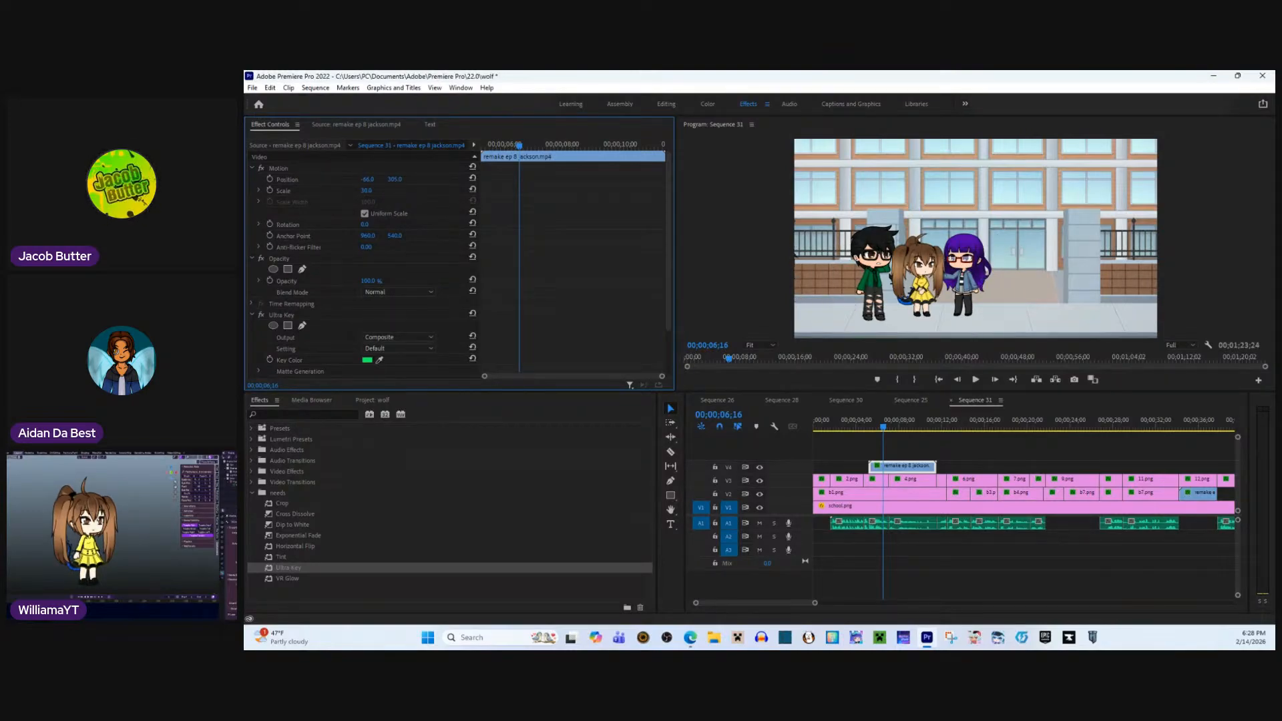
left_click(271, 181)
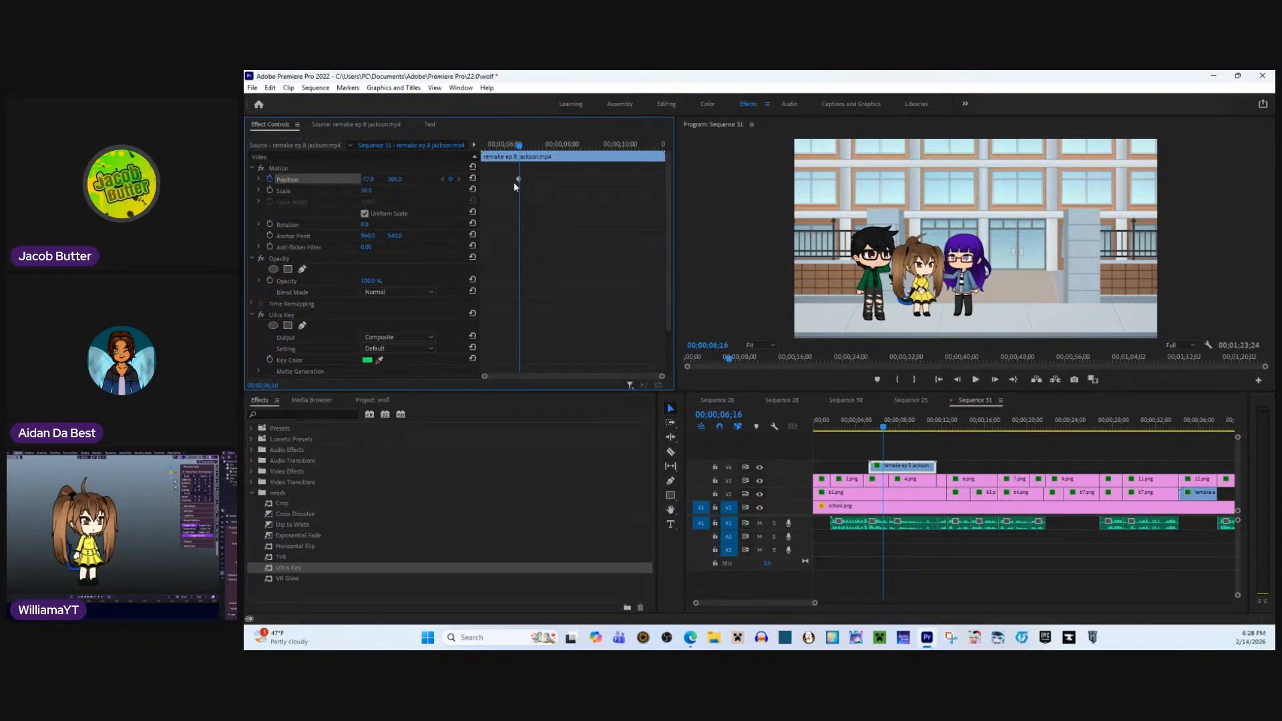
left_click_drag(518, 180, 441, 190)
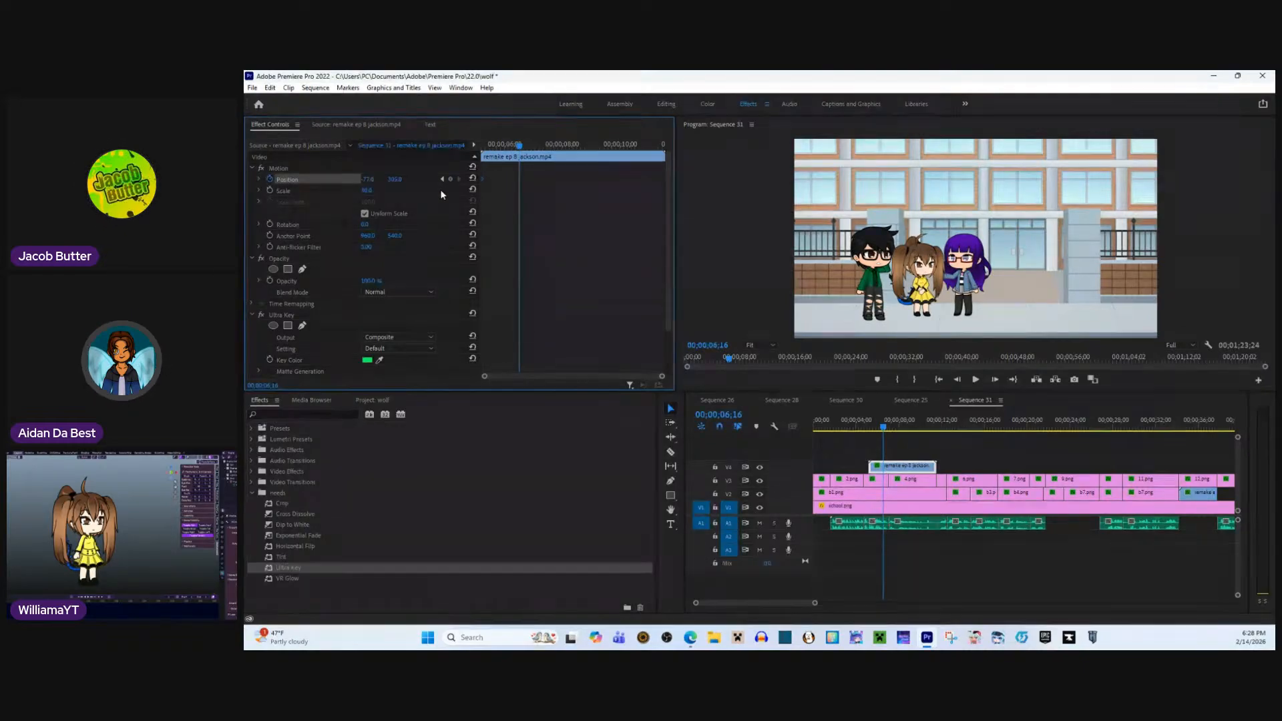
left_click_drag(368, 179, 373, 180)
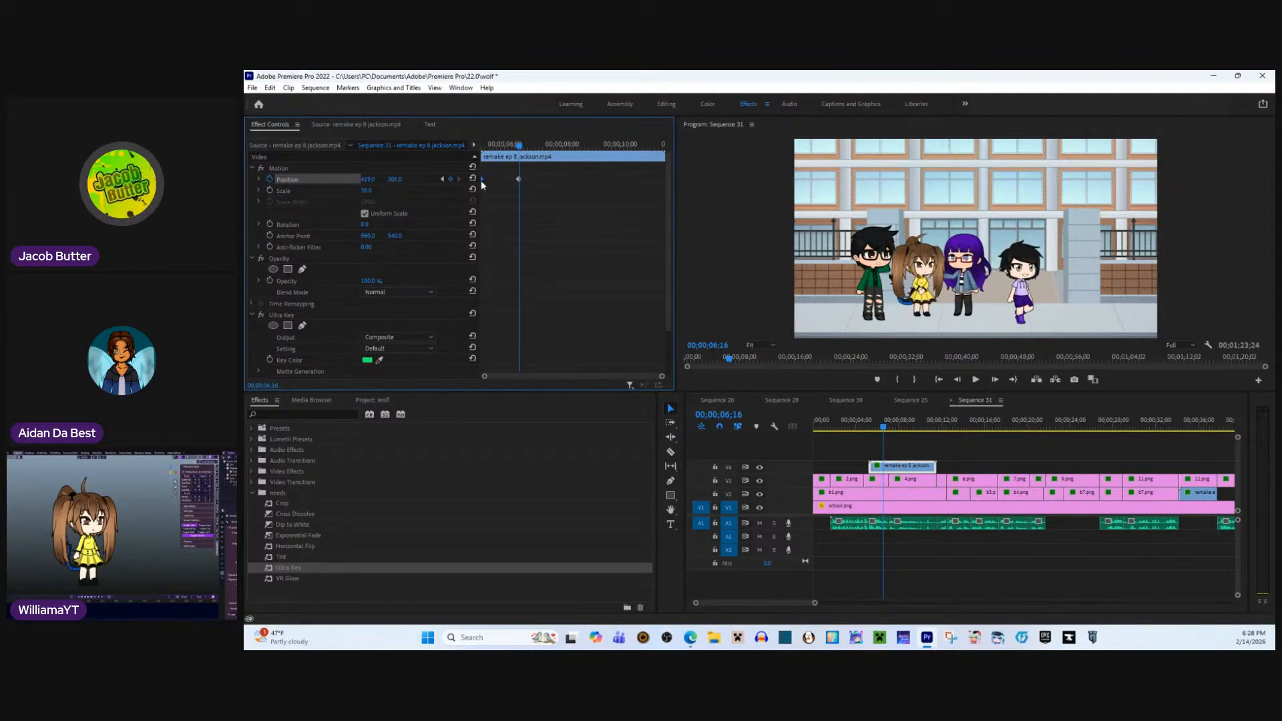
left_click_drag(513, 182, 584, 186)
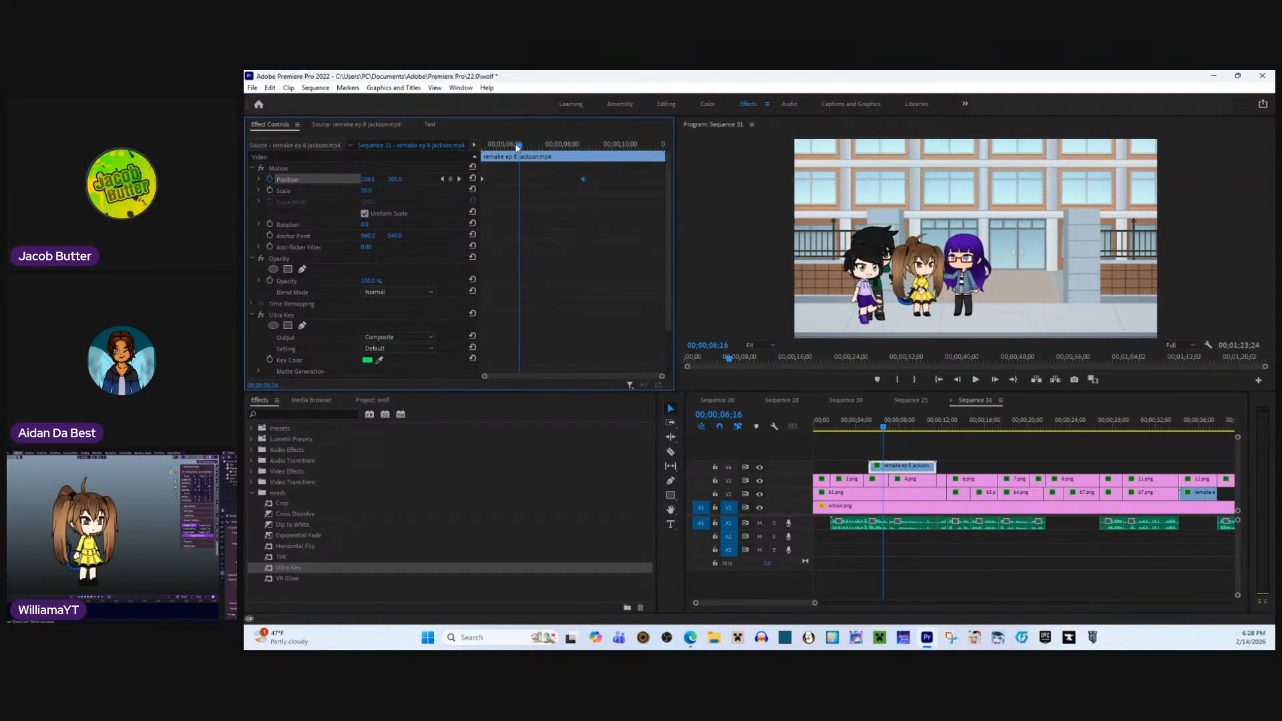
- Play the jackson video from the clip's start to check his walk into the scene
left_click_drag(516, 146, 425, 143)
key("space")
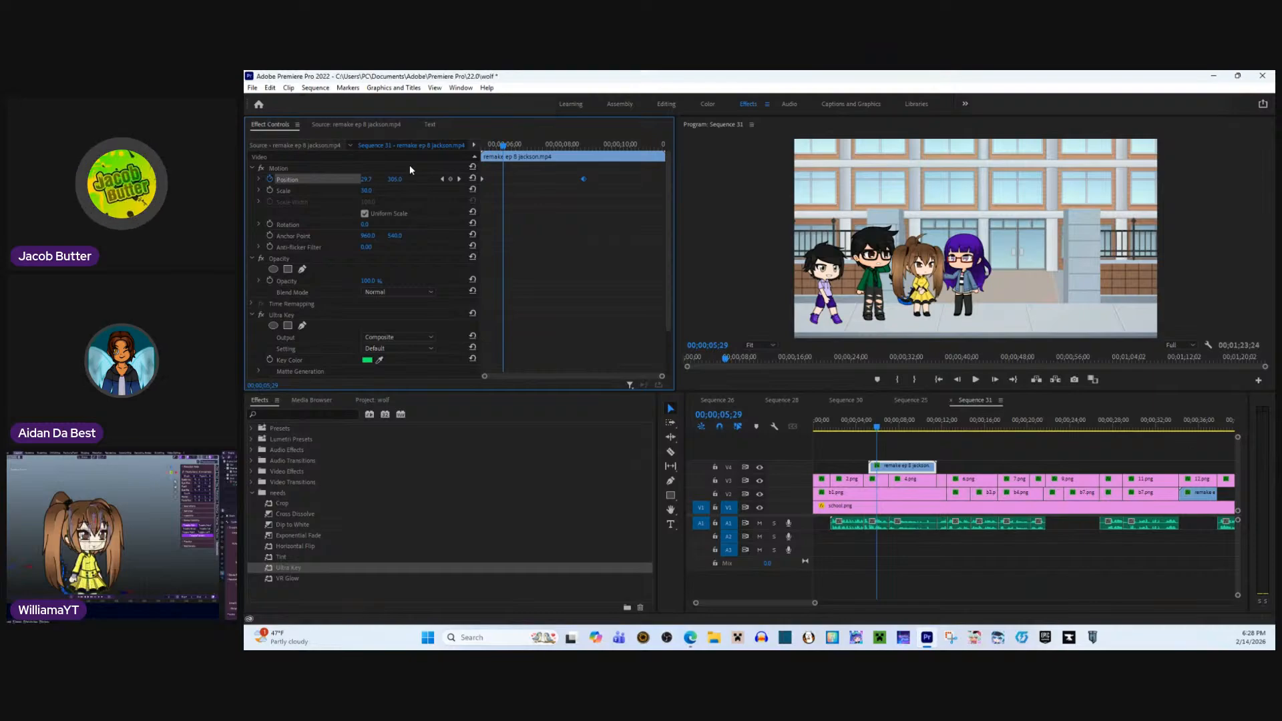
key("space")
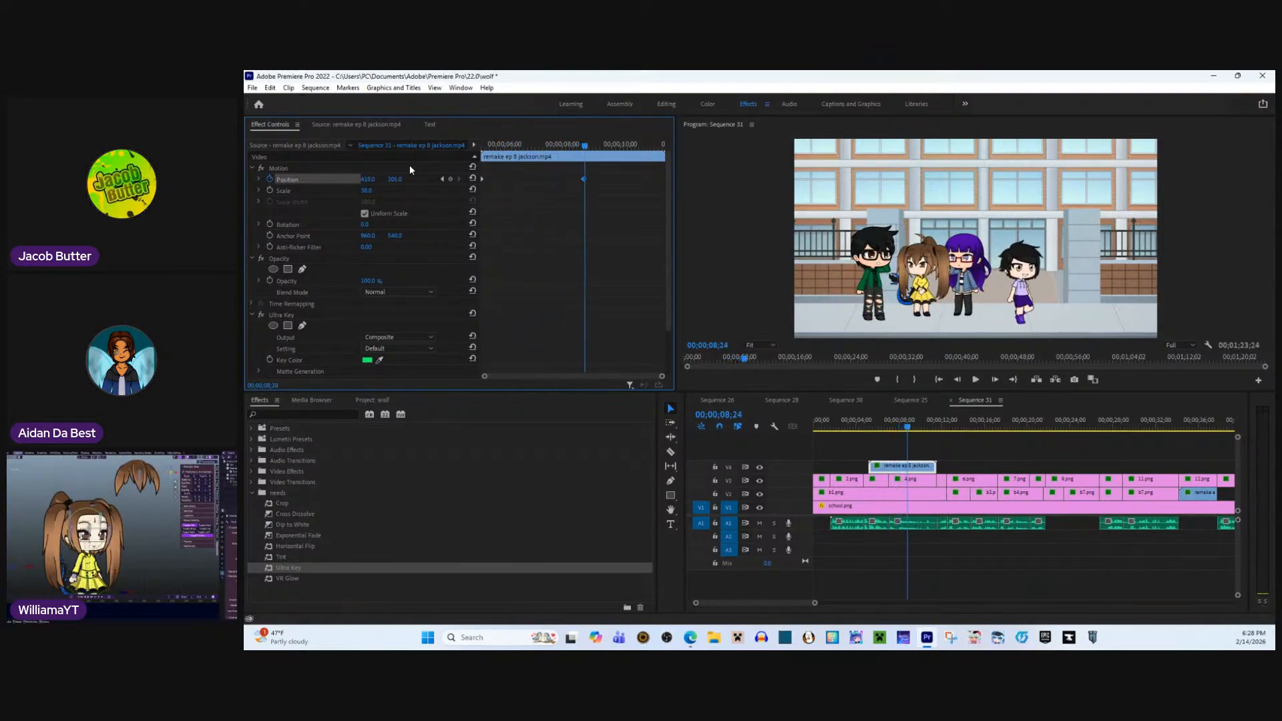
key("space")
key("space")
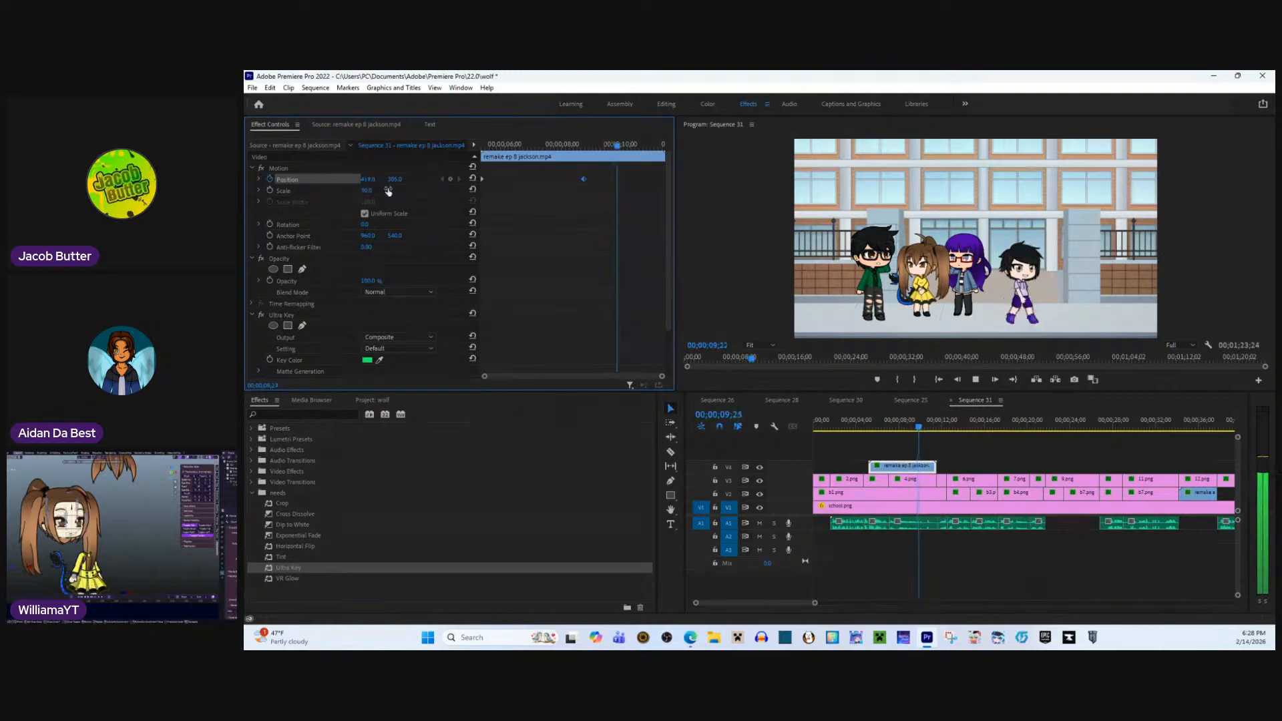
mouse_move(401, 184)
left_mouse_down()
mouse_move(353, 184)
mouse_move(410, 182)
mouse_move(387, 179)
left_mouse_up()
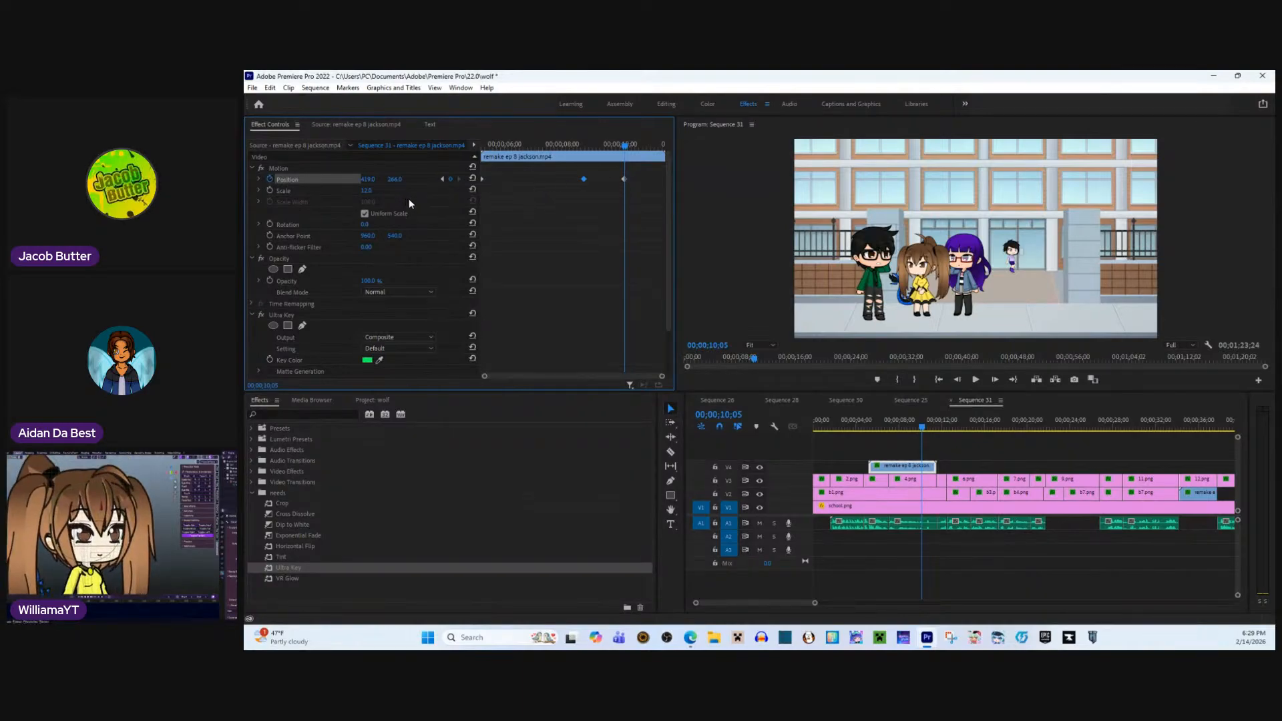
key("ctrl+z")
key("ctrl+z")
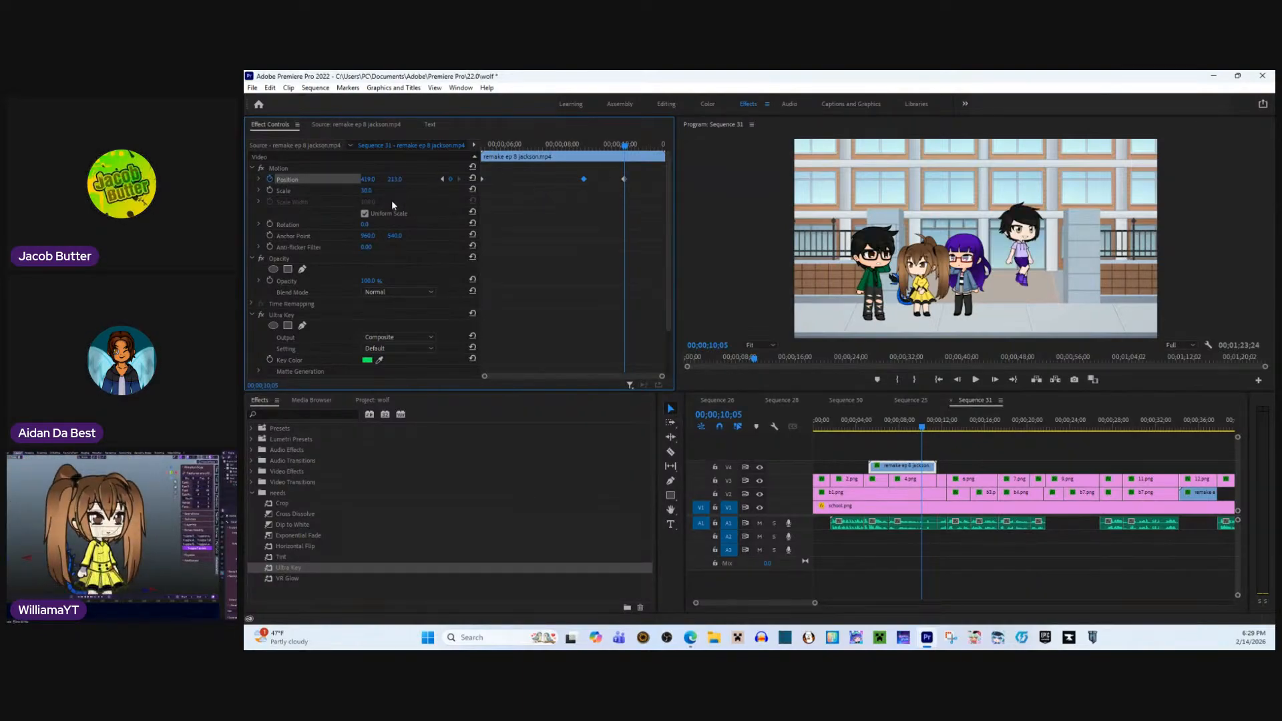
key("ctrl+z")
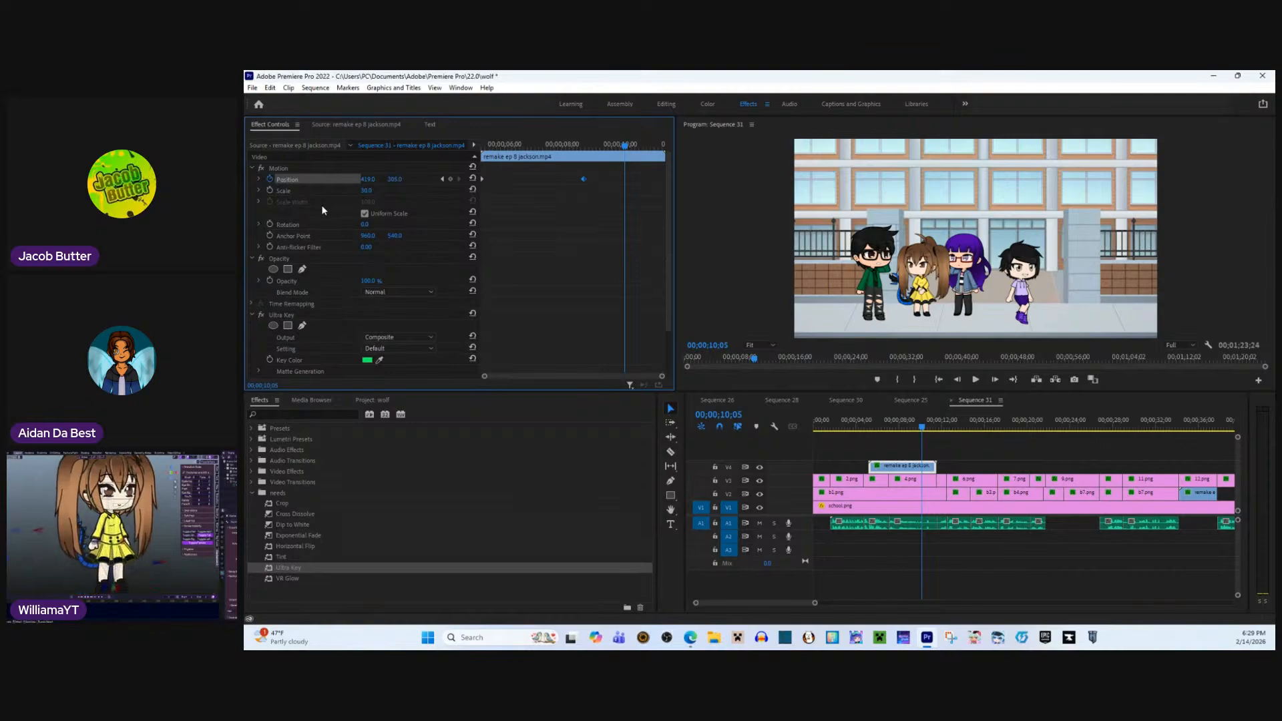
- Keyframe the jackson video's scale at the clip's start and again at the second position keyframe, keeping the same size
left_click(281, 191)
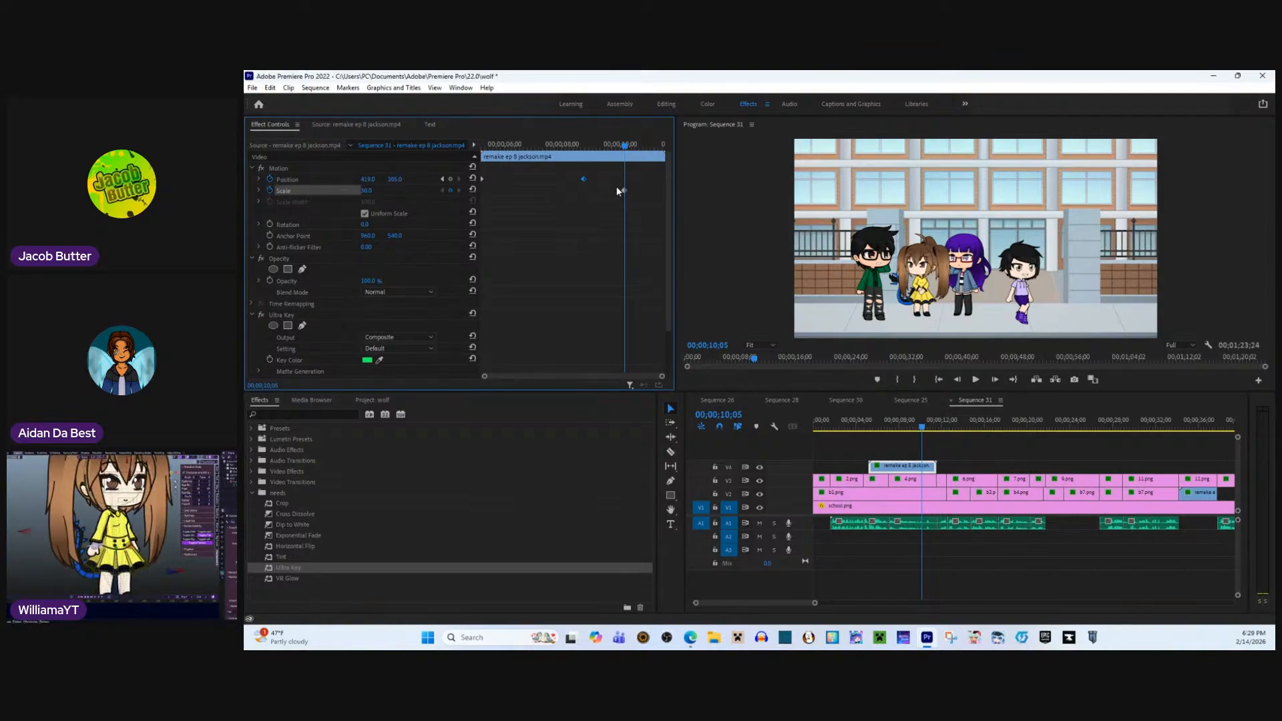
left_click_drag(624, 190, 468, 192)
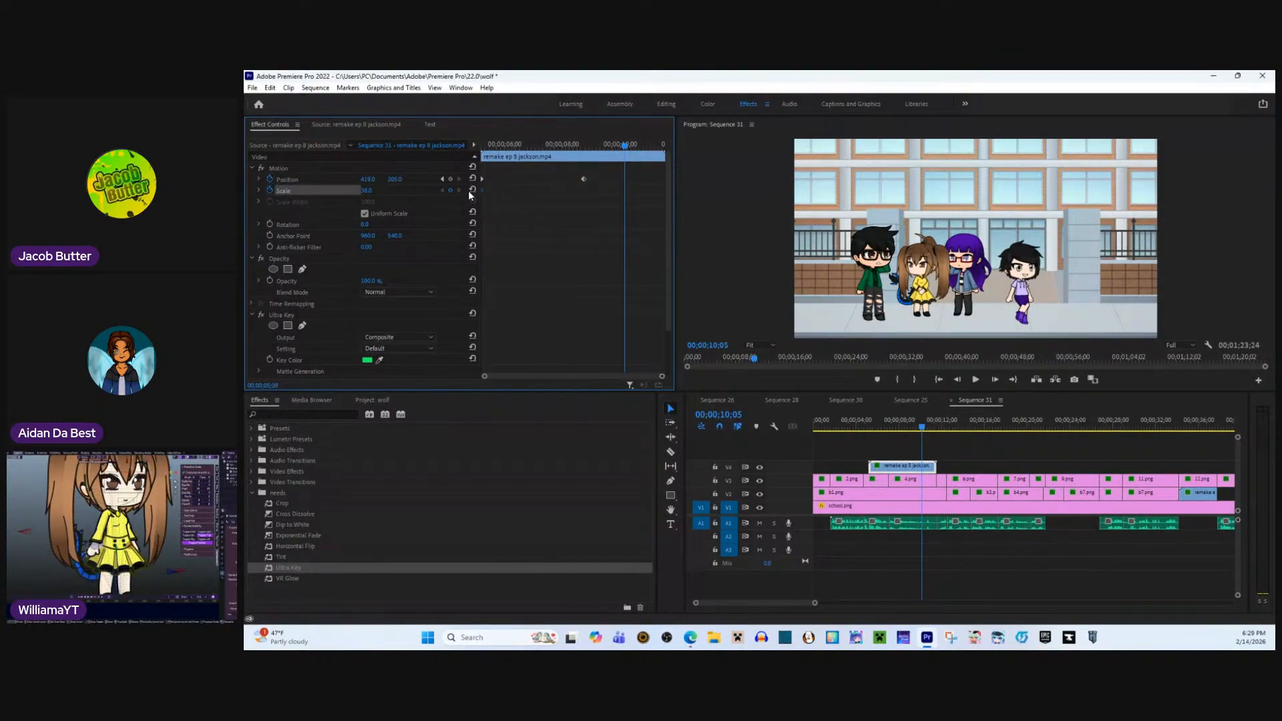
left_click(583, 146)
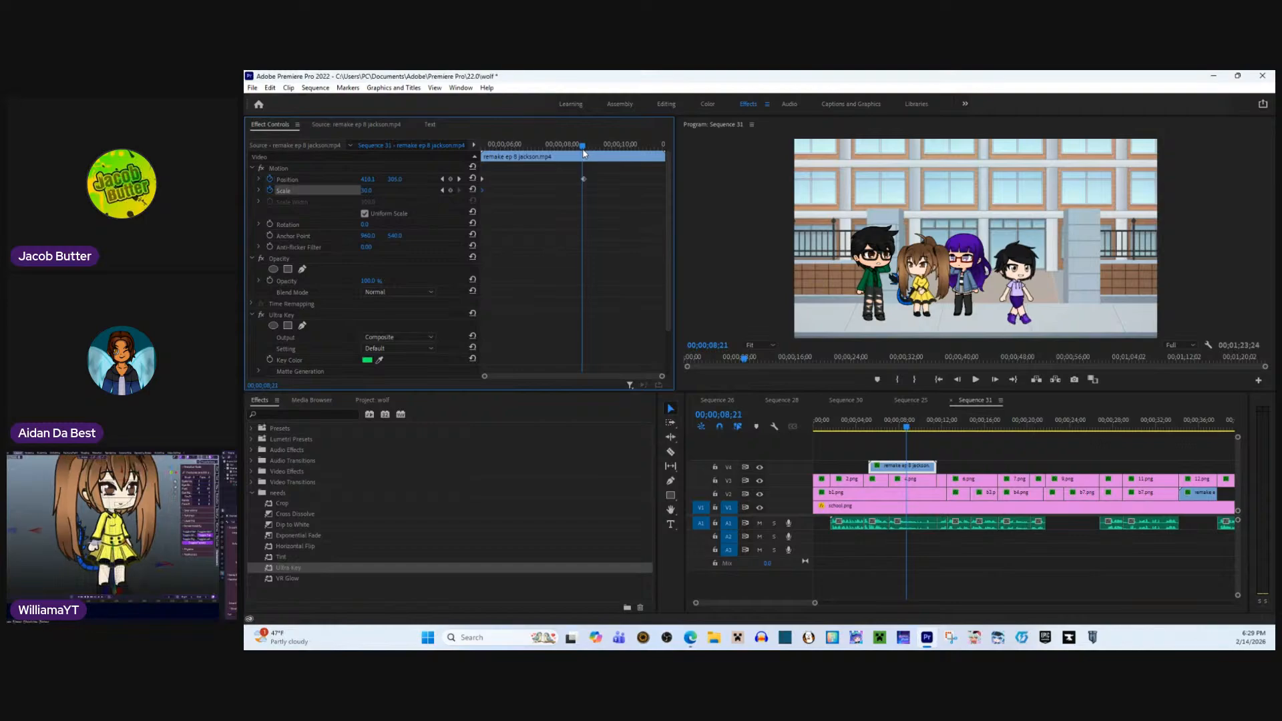
left_click(583, 190)
- Shrink jackson to scale 14, reposition him by the school doorway, and place these position and scale keyframes at the clip's end
left_click(620, 146)
left_click_drag(621, 150, 631, 148)
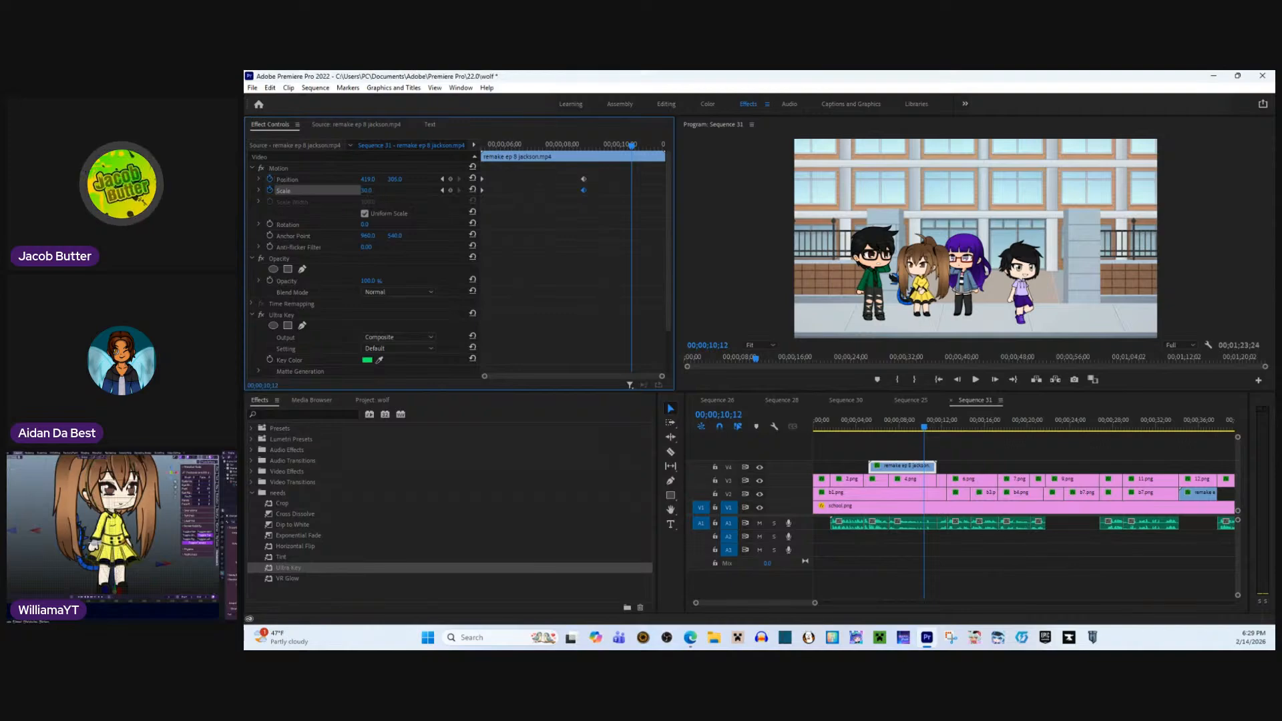
mouse_move(376, 196)
left_mouse_down()
mouse_move(425, 180)
mouse_move(334, 180)
mouse_move(377, 180)
mouse_move(364, 180)
left_mouse_up()
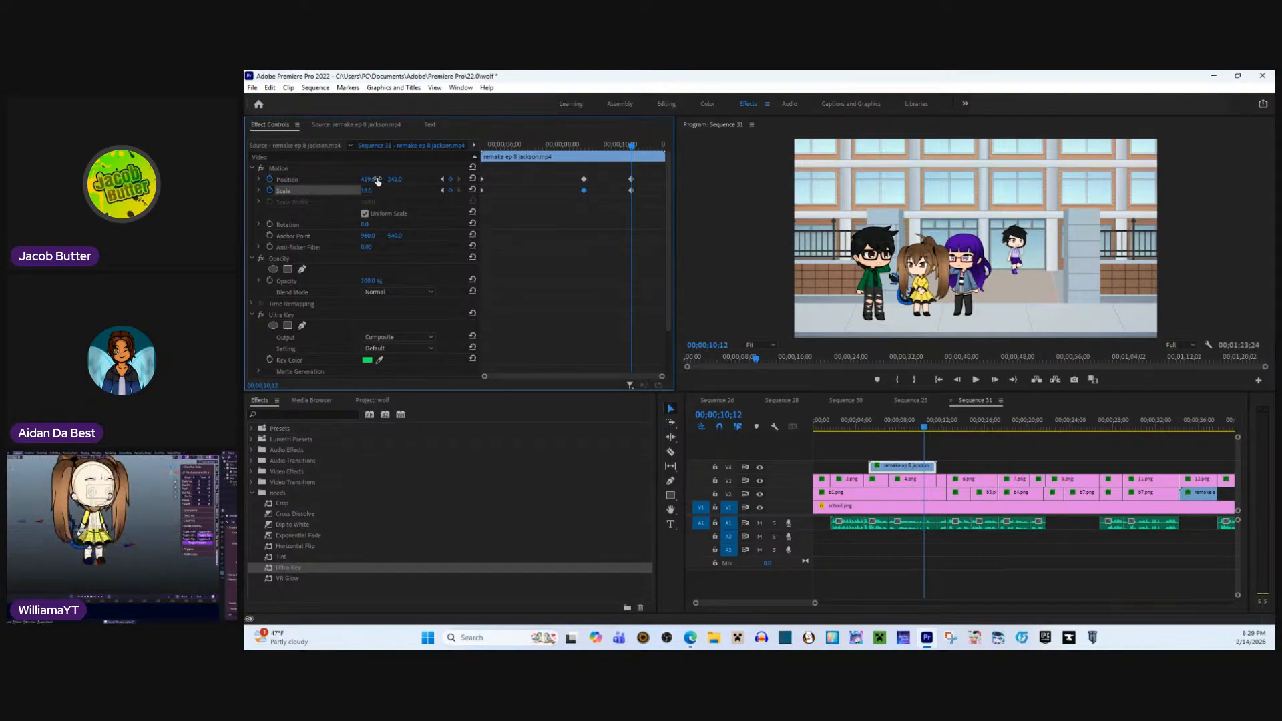
left_click_drag(378, 180, 404, 180)
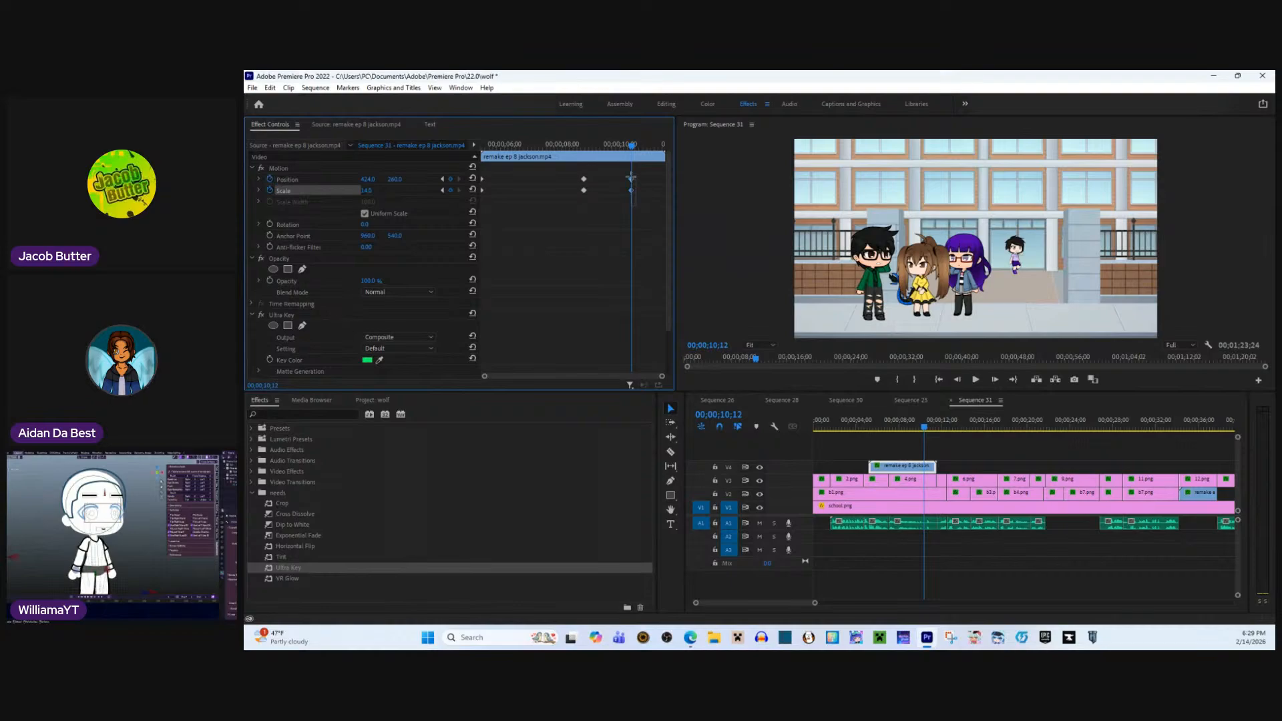
left_click_drag(631, 178, 773, 255)
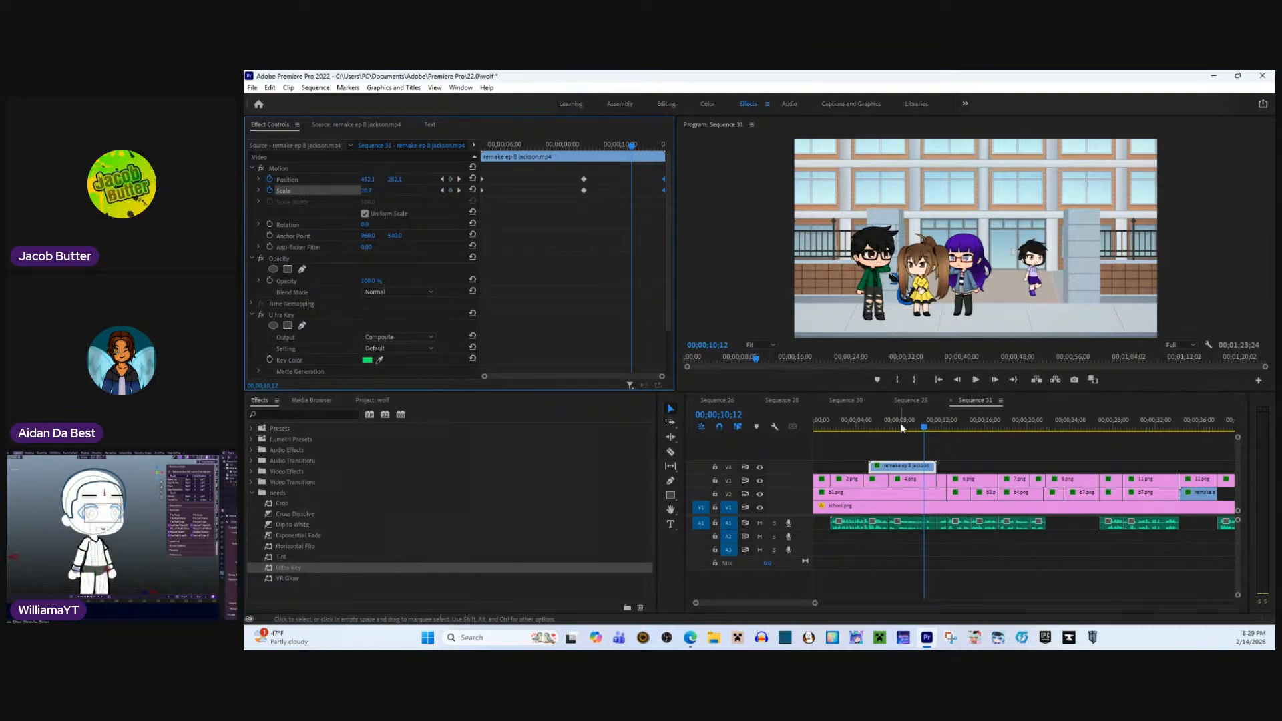
- Play and scrub the jackson clip to review his walk past the group and toward the school
left_click(874, 422)
key("space")
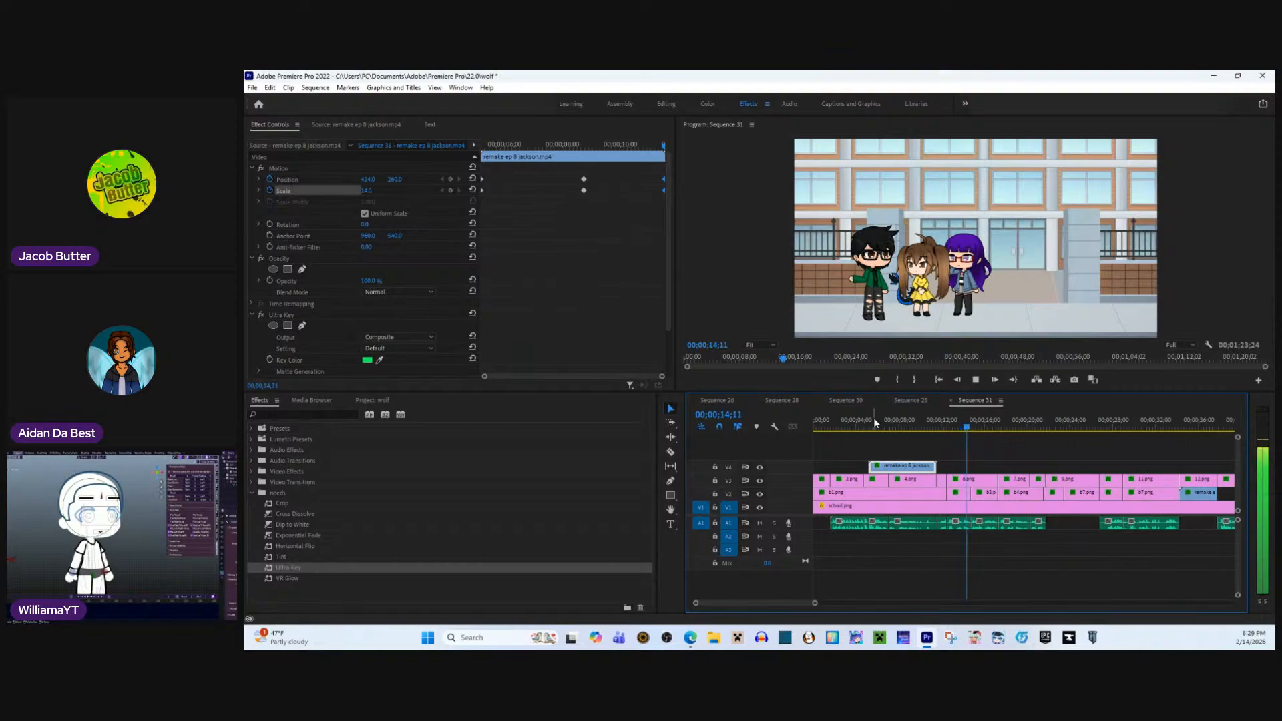
left_click(873, 421)
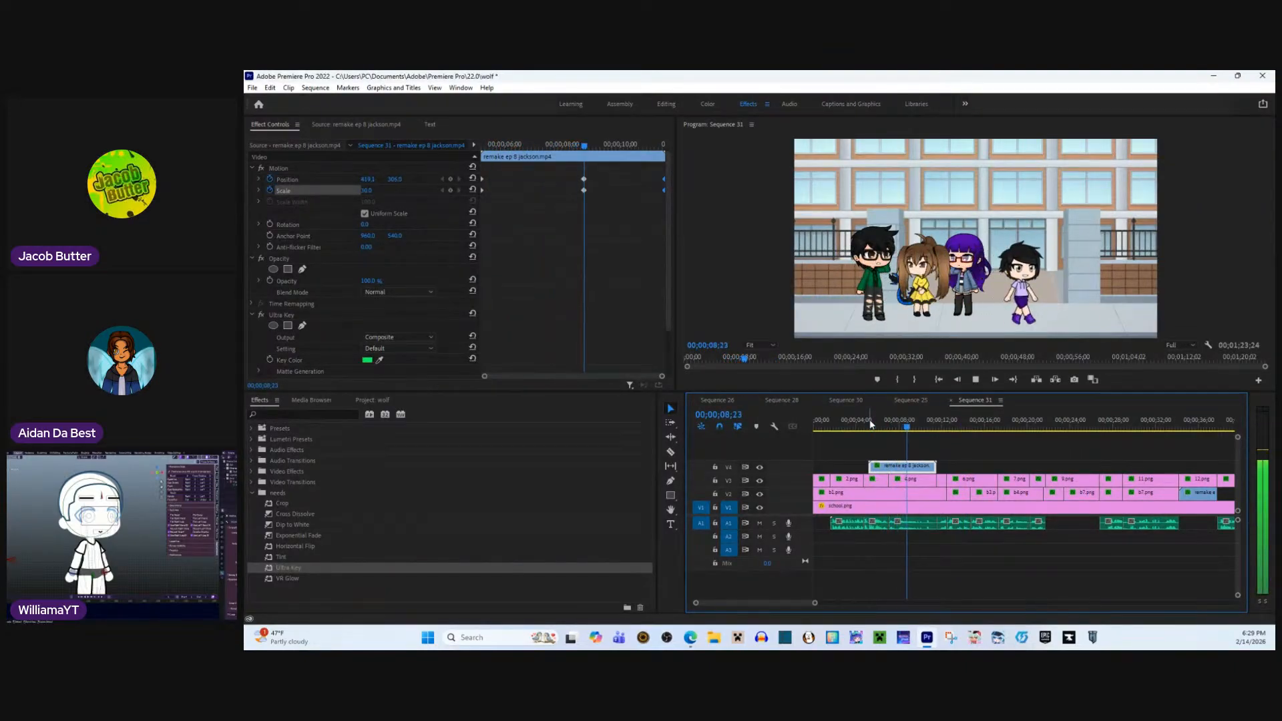
key("space")
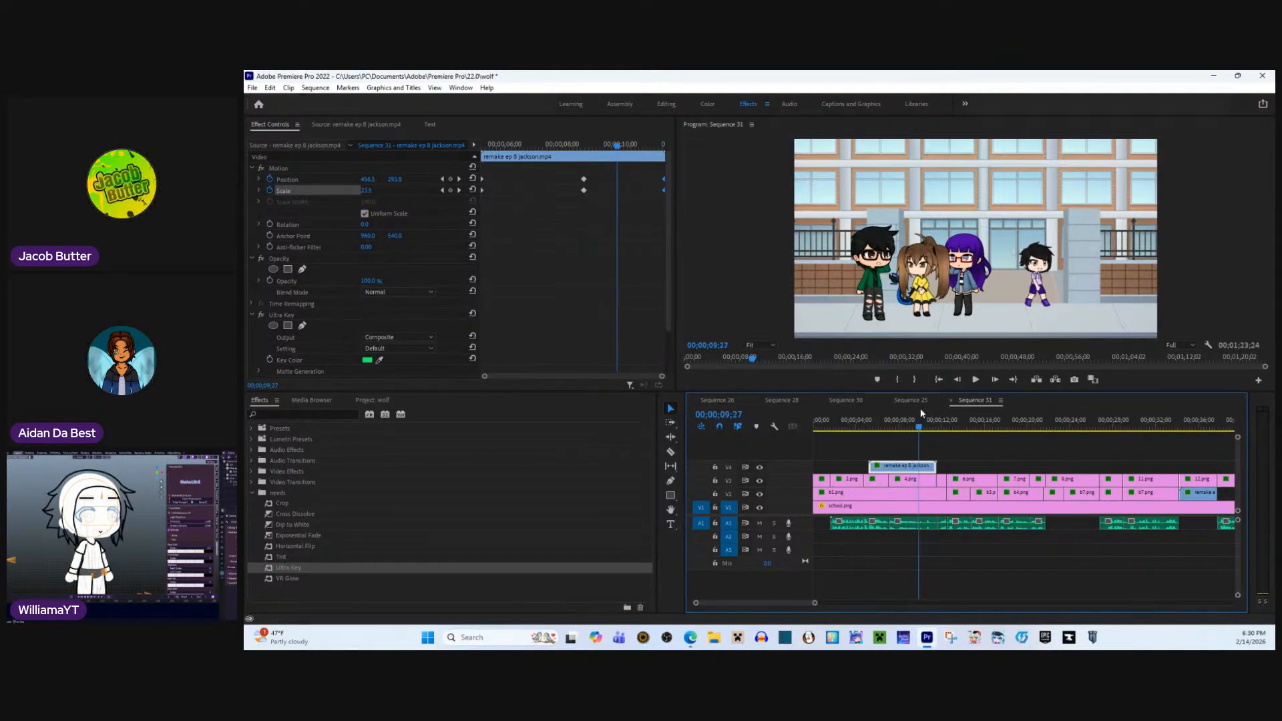
left_click(892, 411)
left_click_drag(889, 411, 898, 413)
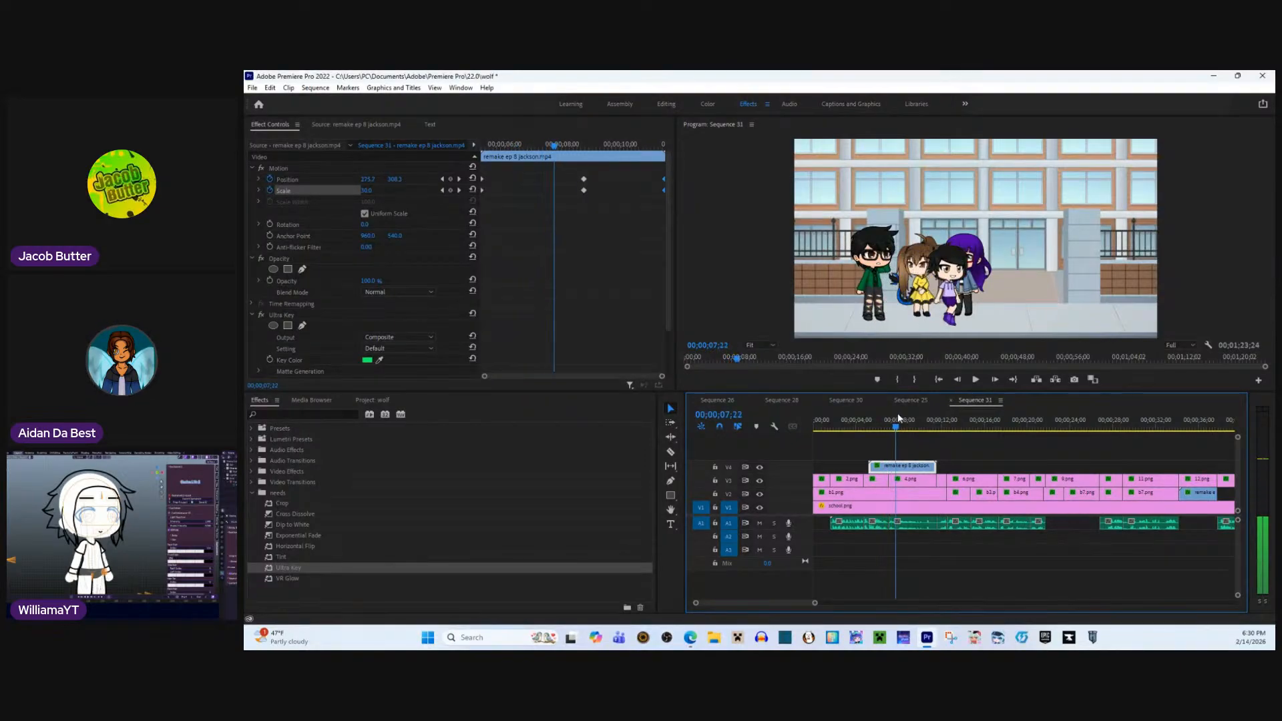
- Replace the scale keyframe at the start of the jackson clip with one set to 35
left_click(483, 190)
left_click(486, 145)
left_click_drag(488, 149, 546, 158)
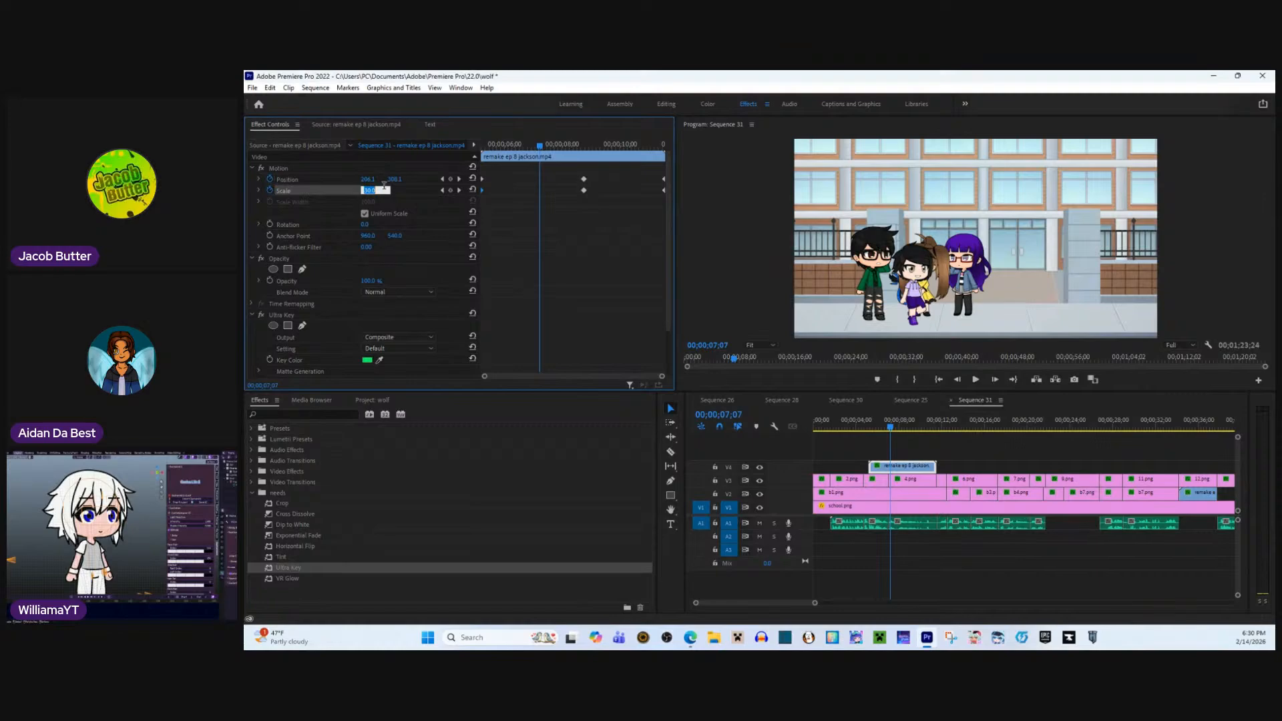
type("33.0")
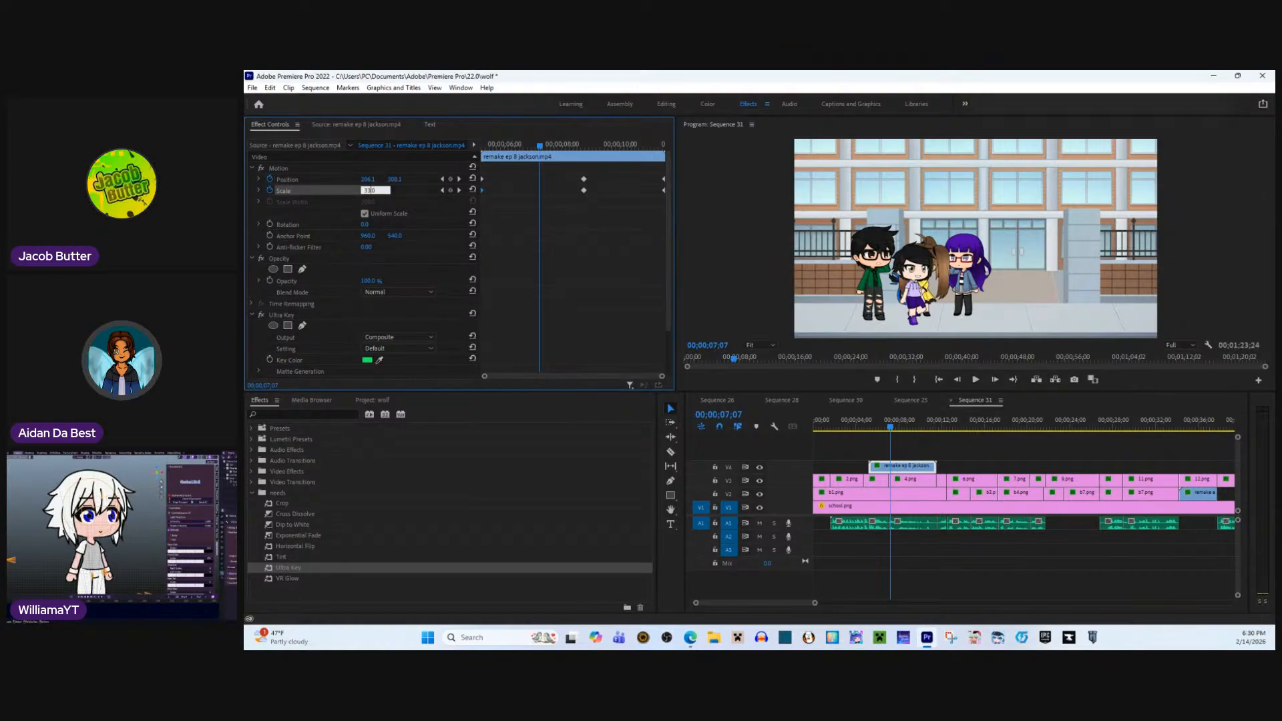
left_click(402, 198)
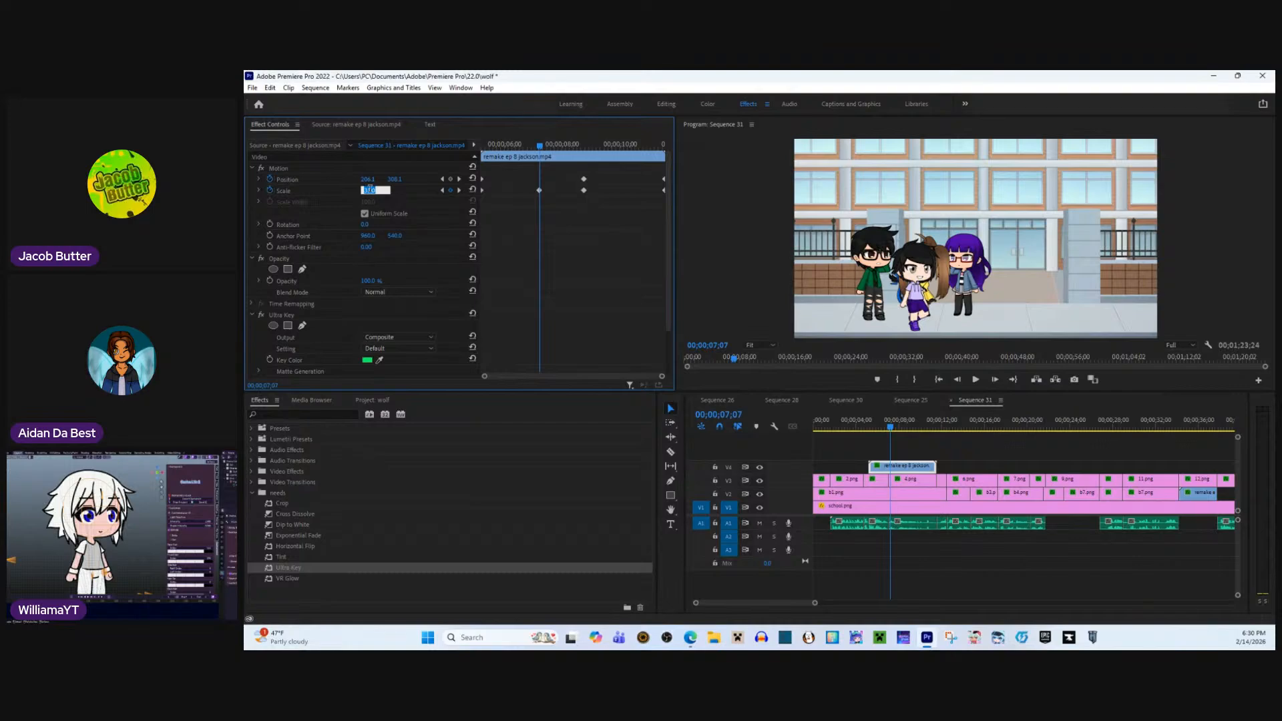
key("BackSpace")
type("5")
right_click(483, 192)
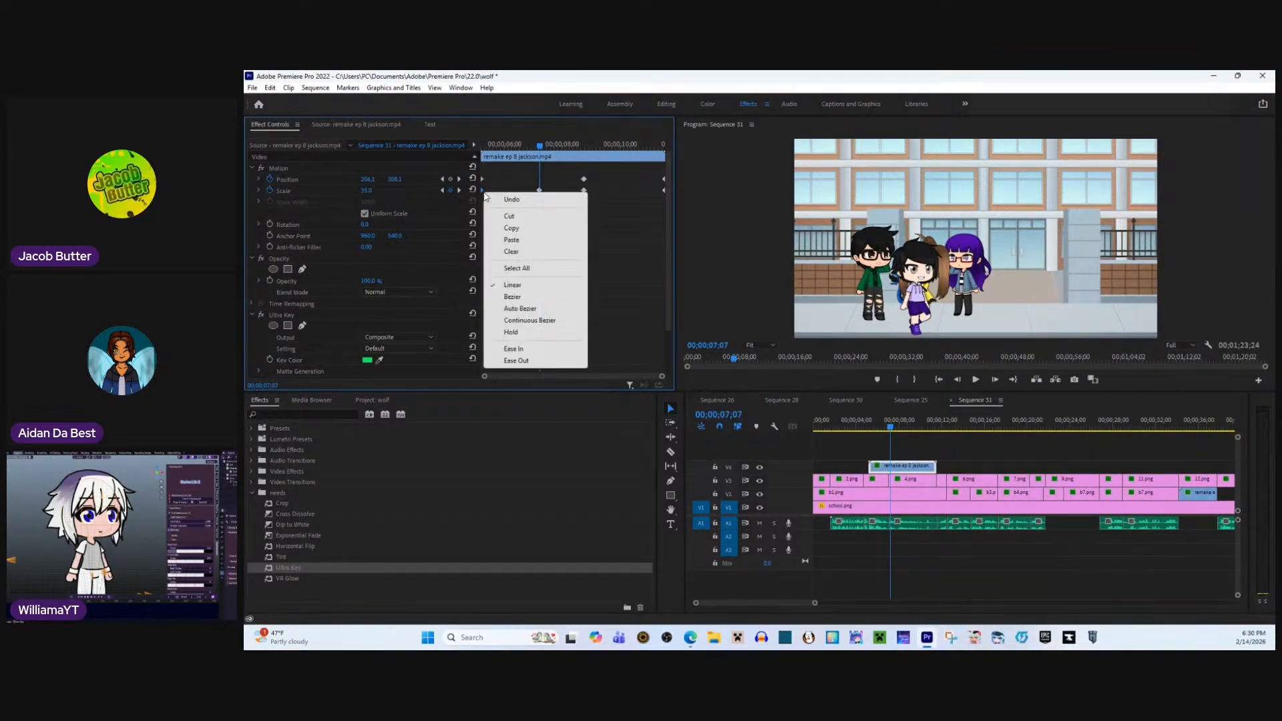
left_click(512, 251)
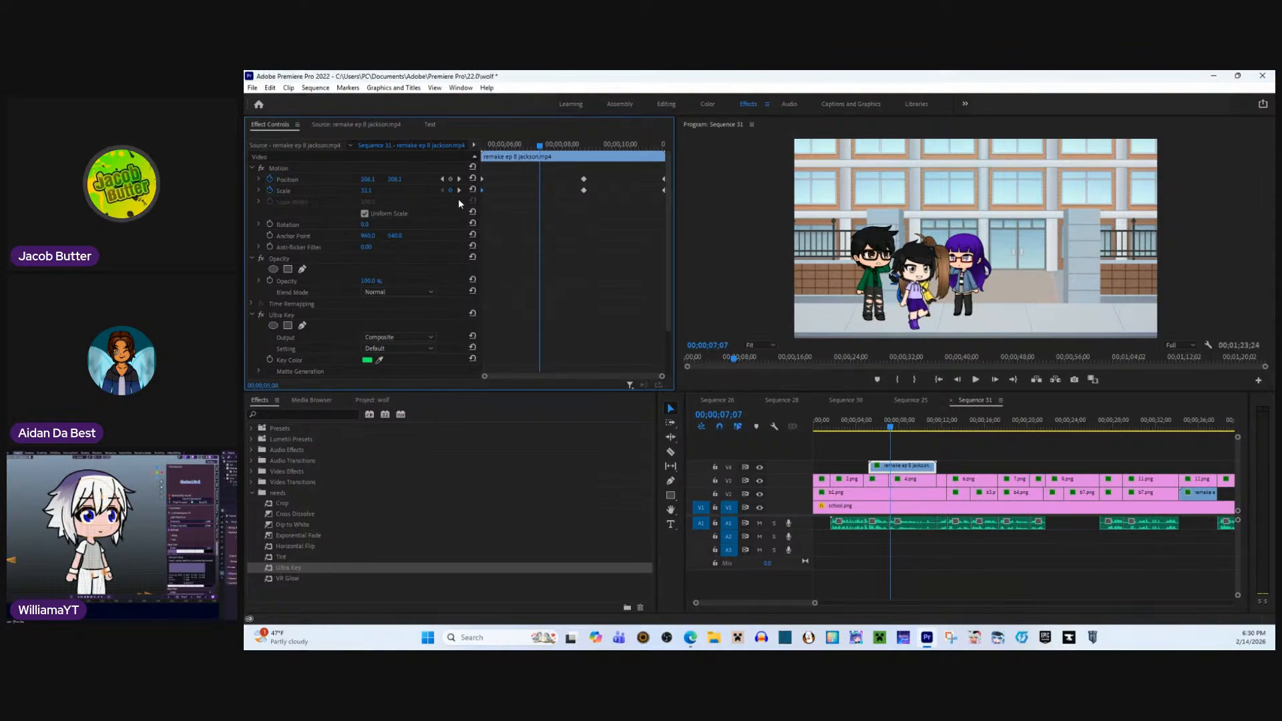
left_click_drag(540, 145, 467, 147)
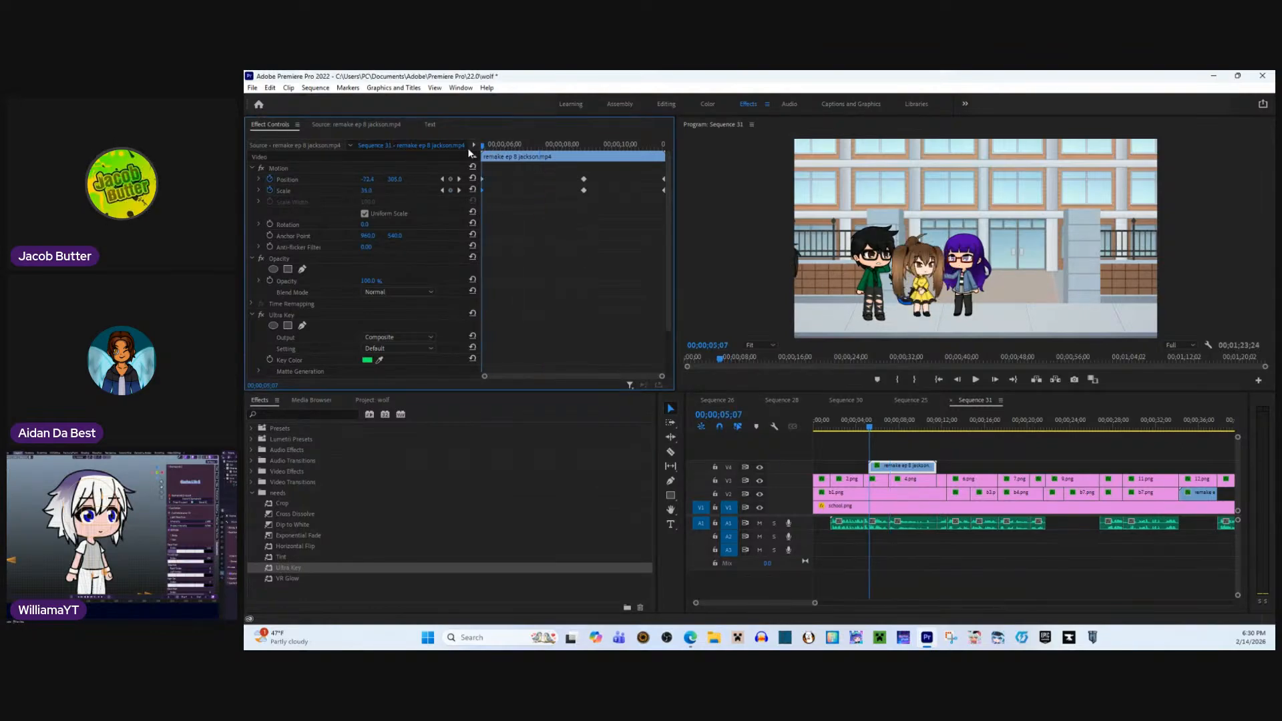
- Replace jackson's middle scale keyframe with one set to 35, aligned with the middle position keyframe
left_click(583, 190)
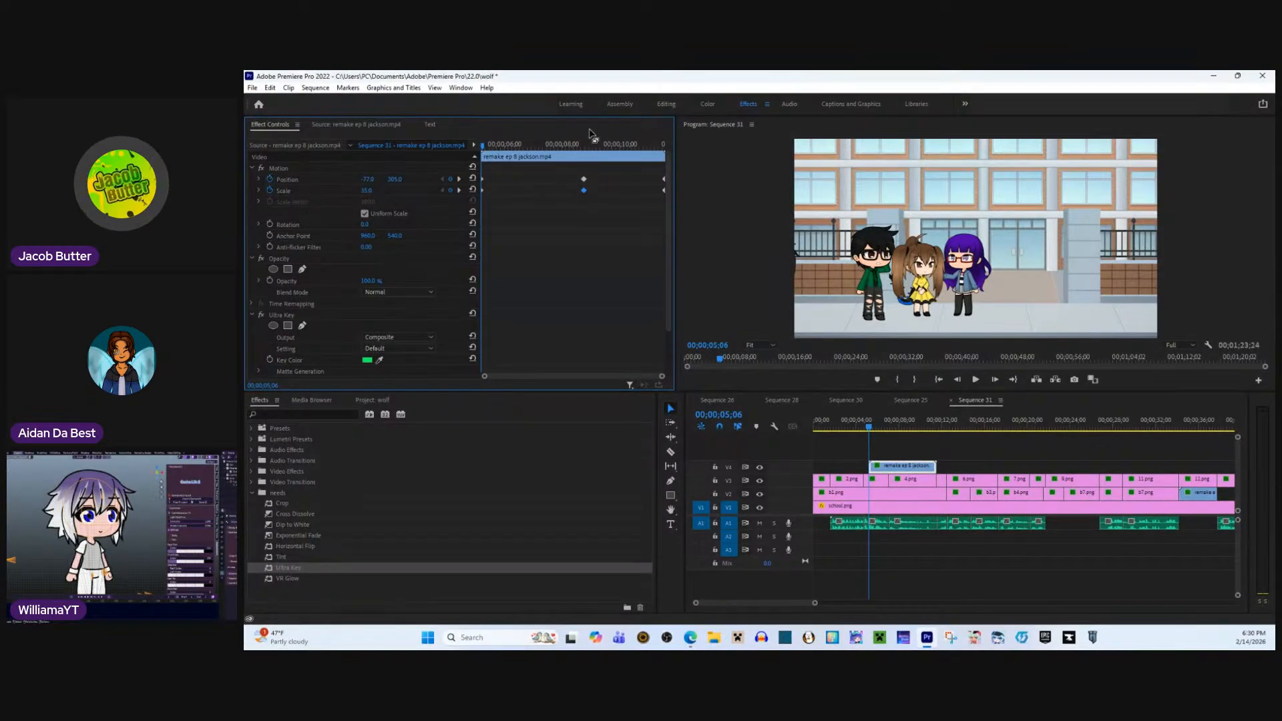
right_click(584, 192)
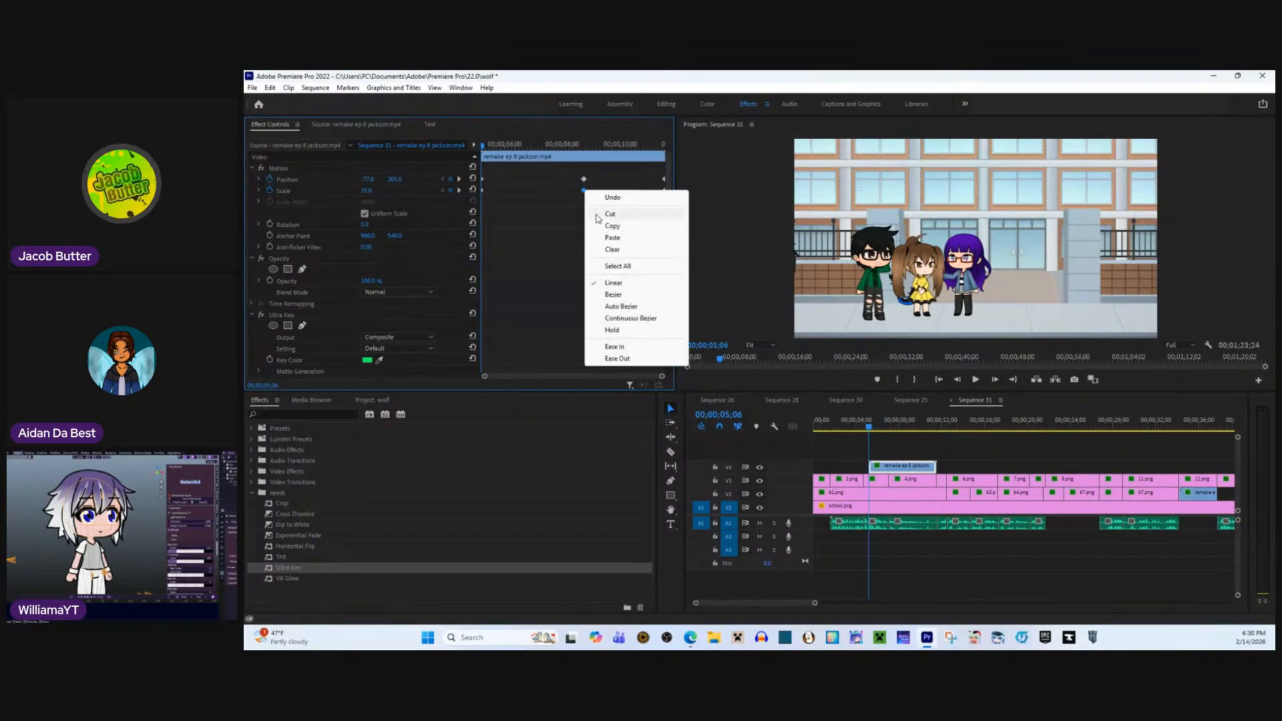
left_click(611, 250)
left_click(552, 141)
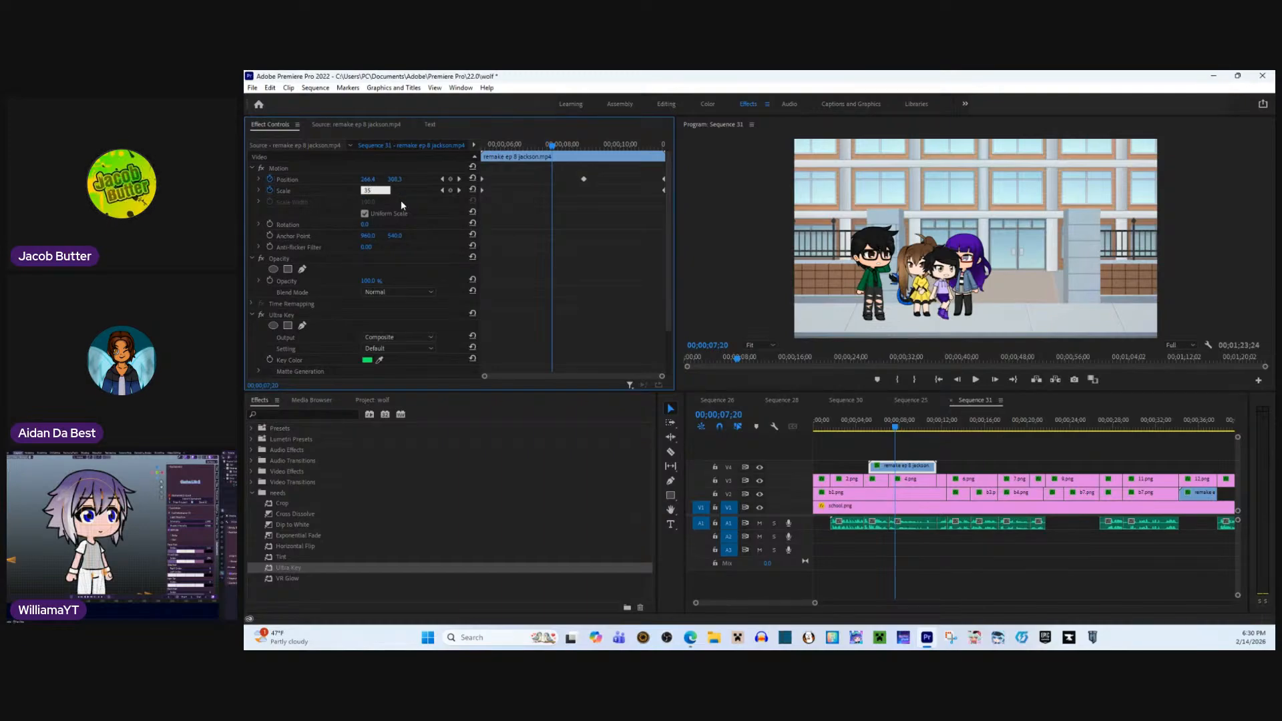
key("Return")
left_click_drag(553, 191, 584, 192)
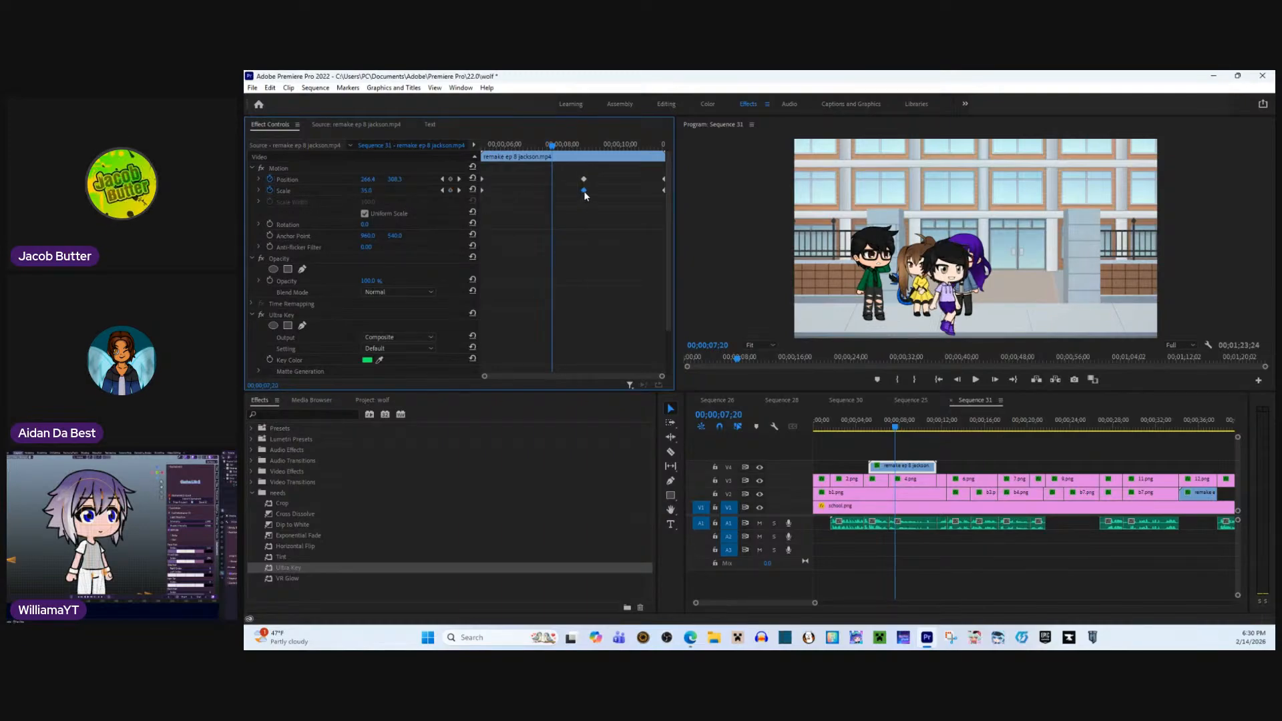
- Play back jackson's walk from the start of his clip to just past its end, and save the project
left_click_drag(519, 145, 463, 139)
key("space")
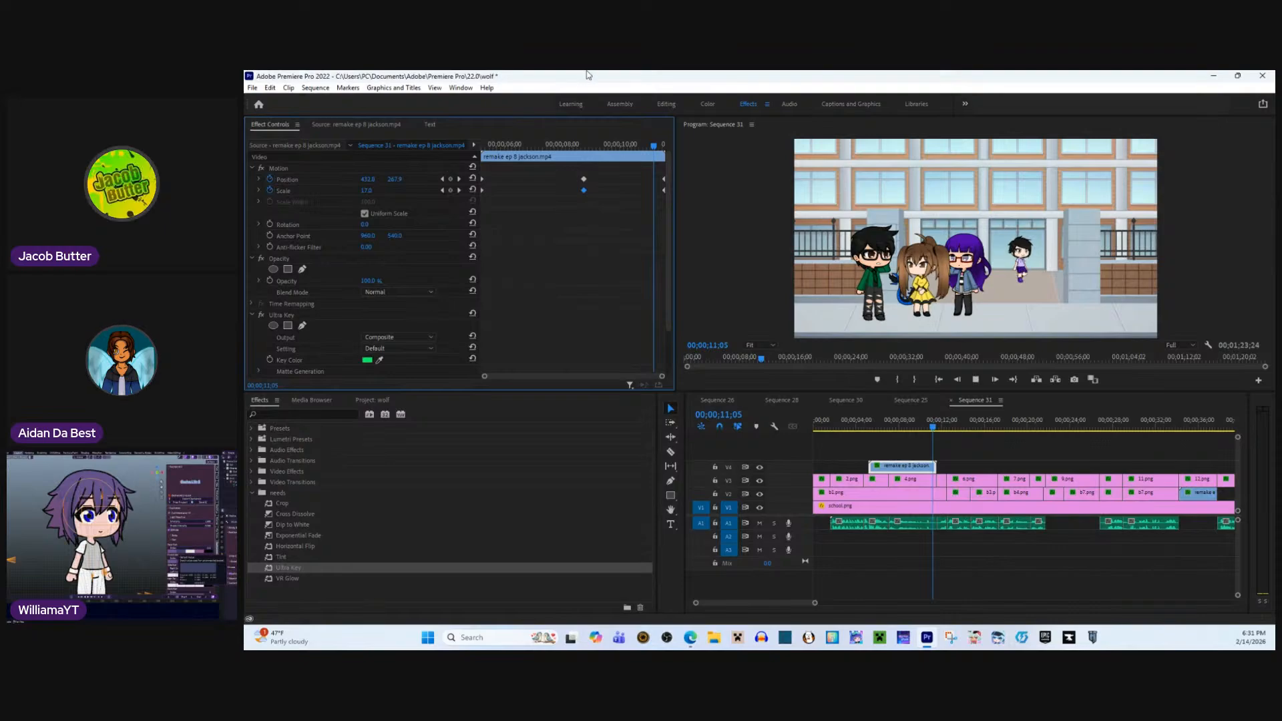
key("space")
key("space")
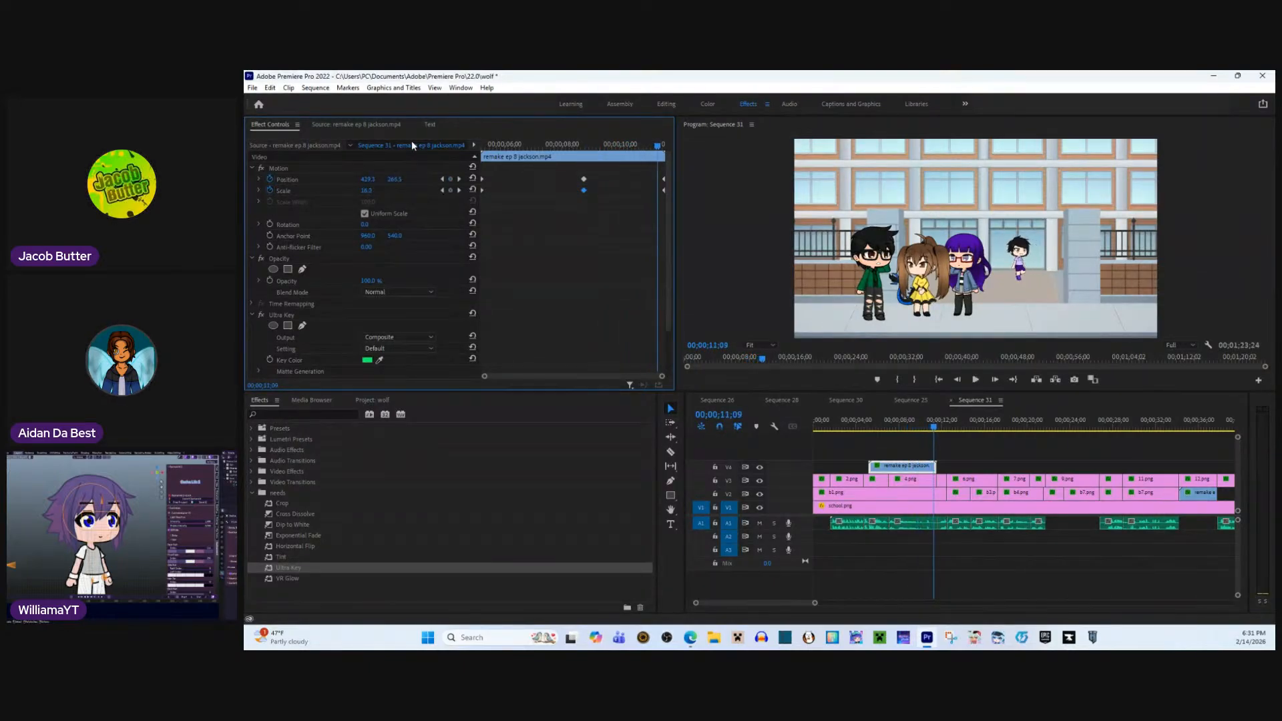
key("space")
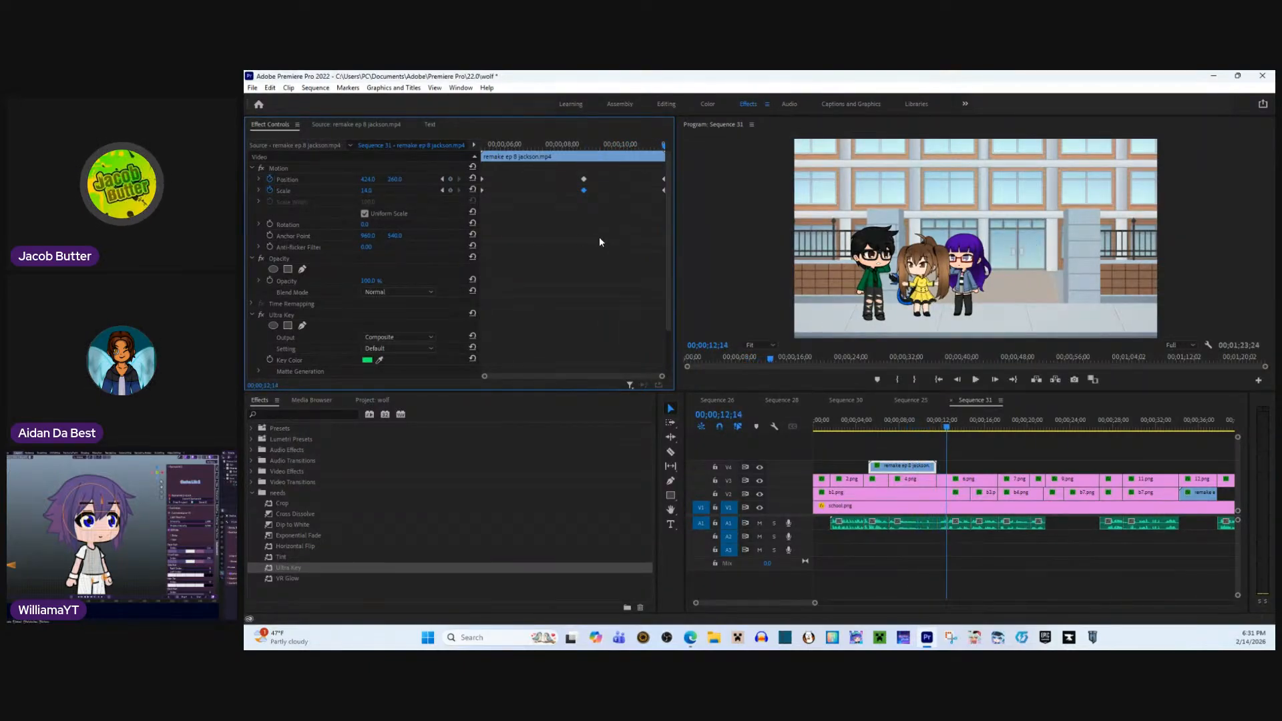
key("ctrl+s")
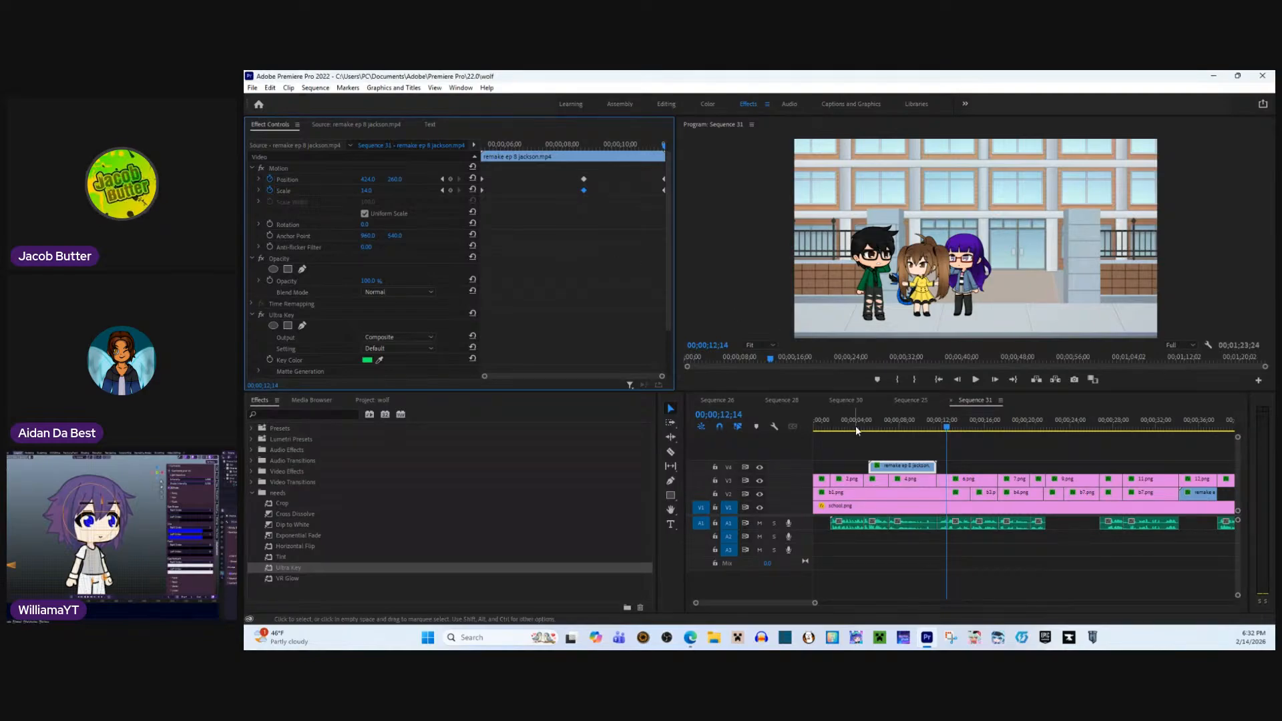
- Play the sequence from its beginning past the end of the school background, and return the playhead to 00;00;43;18
left_click(830, 428)
key("Home")
key("space")
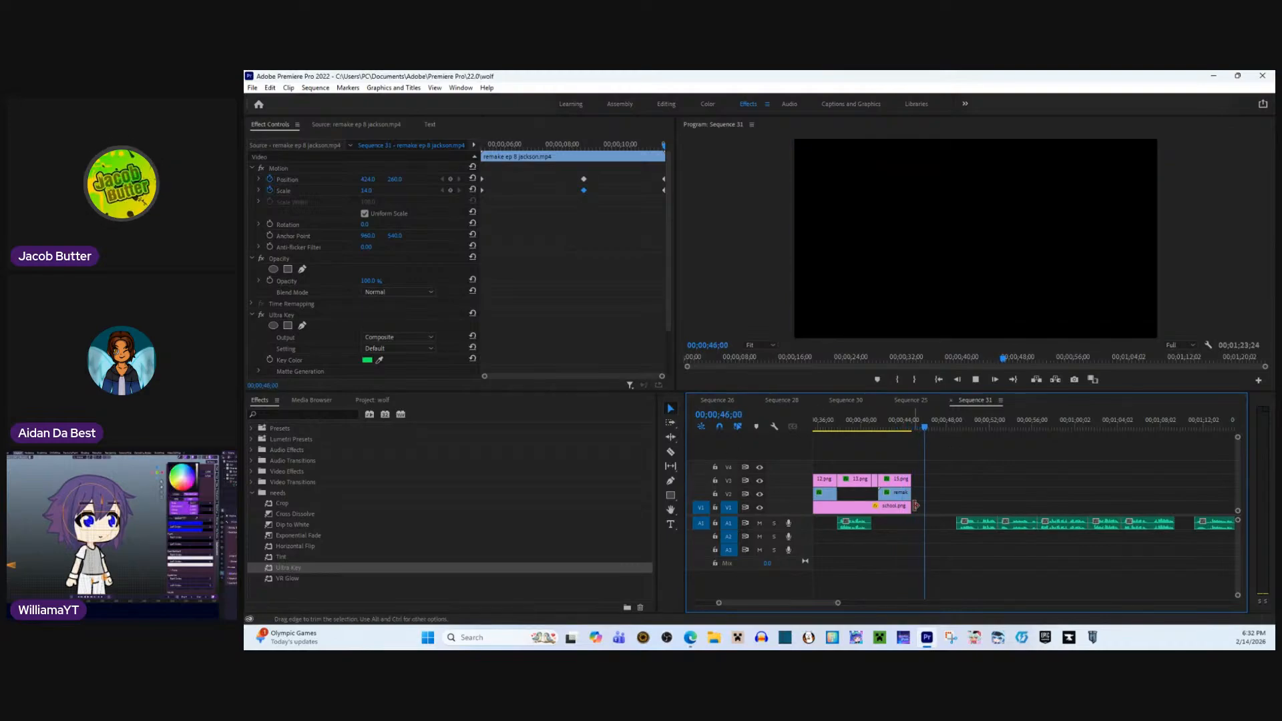
key("space")
left_click_drag(916, 505, 920, 508)
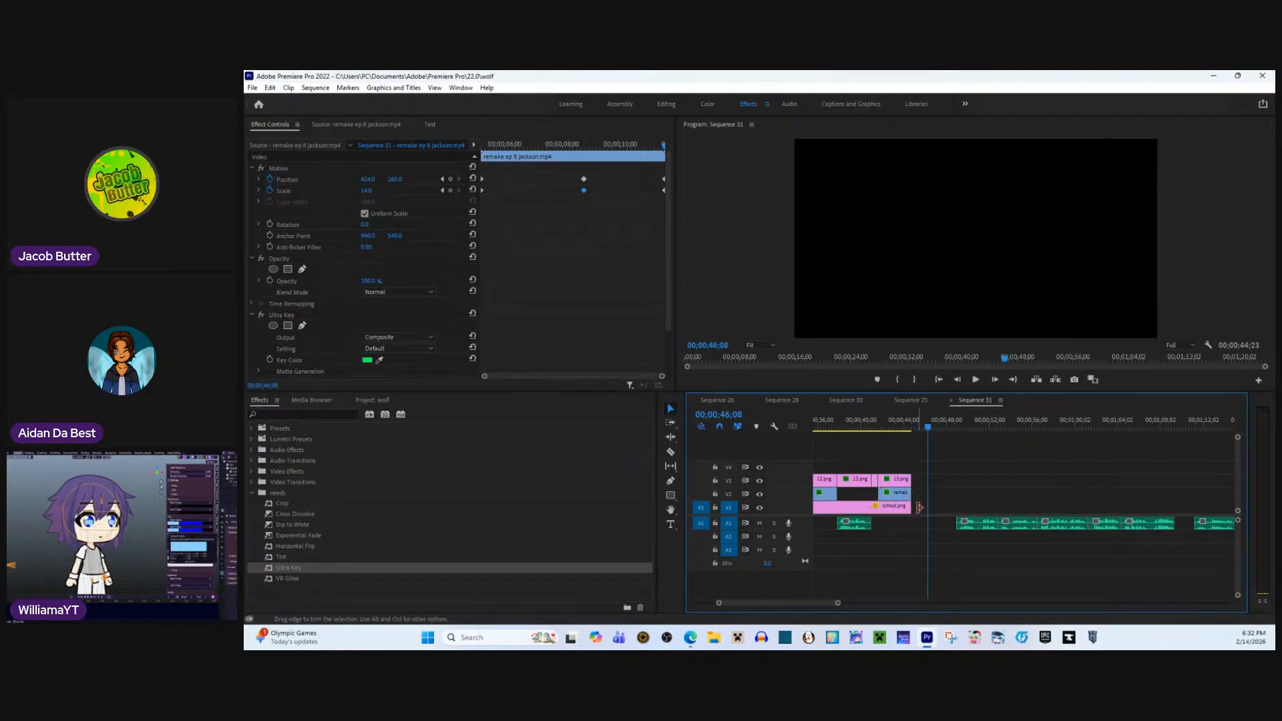
left_click(901, 429)
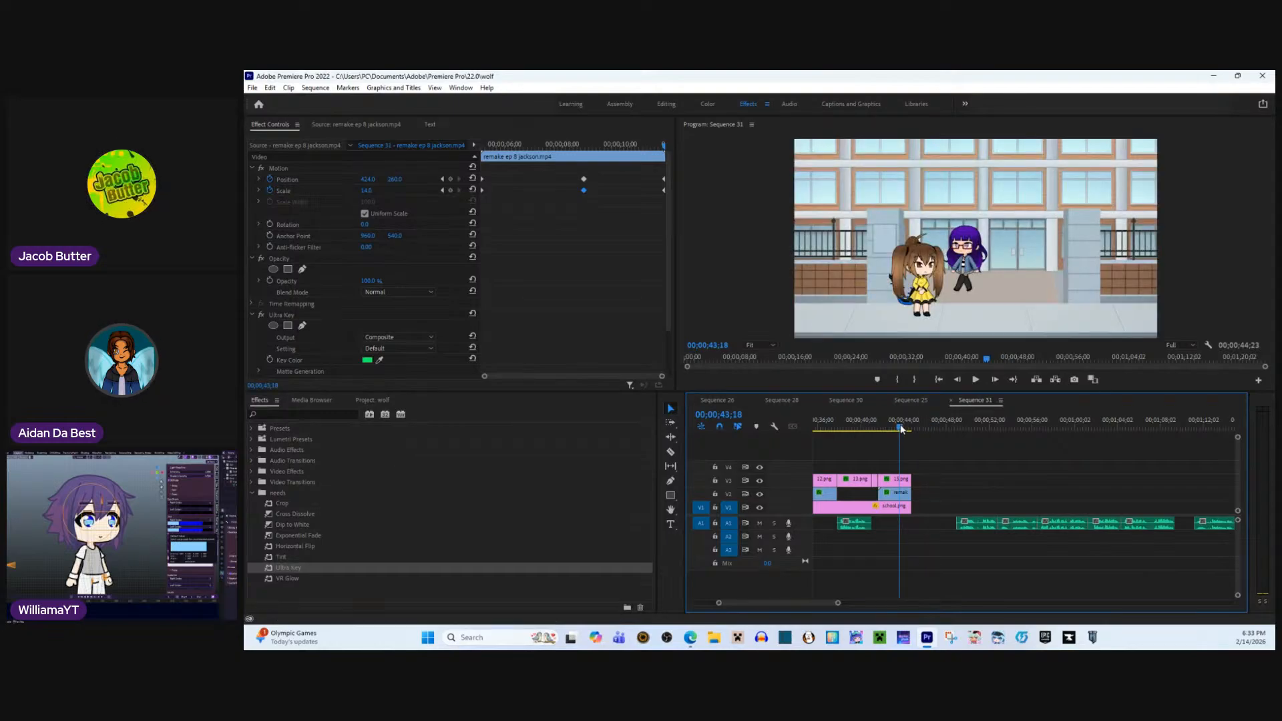